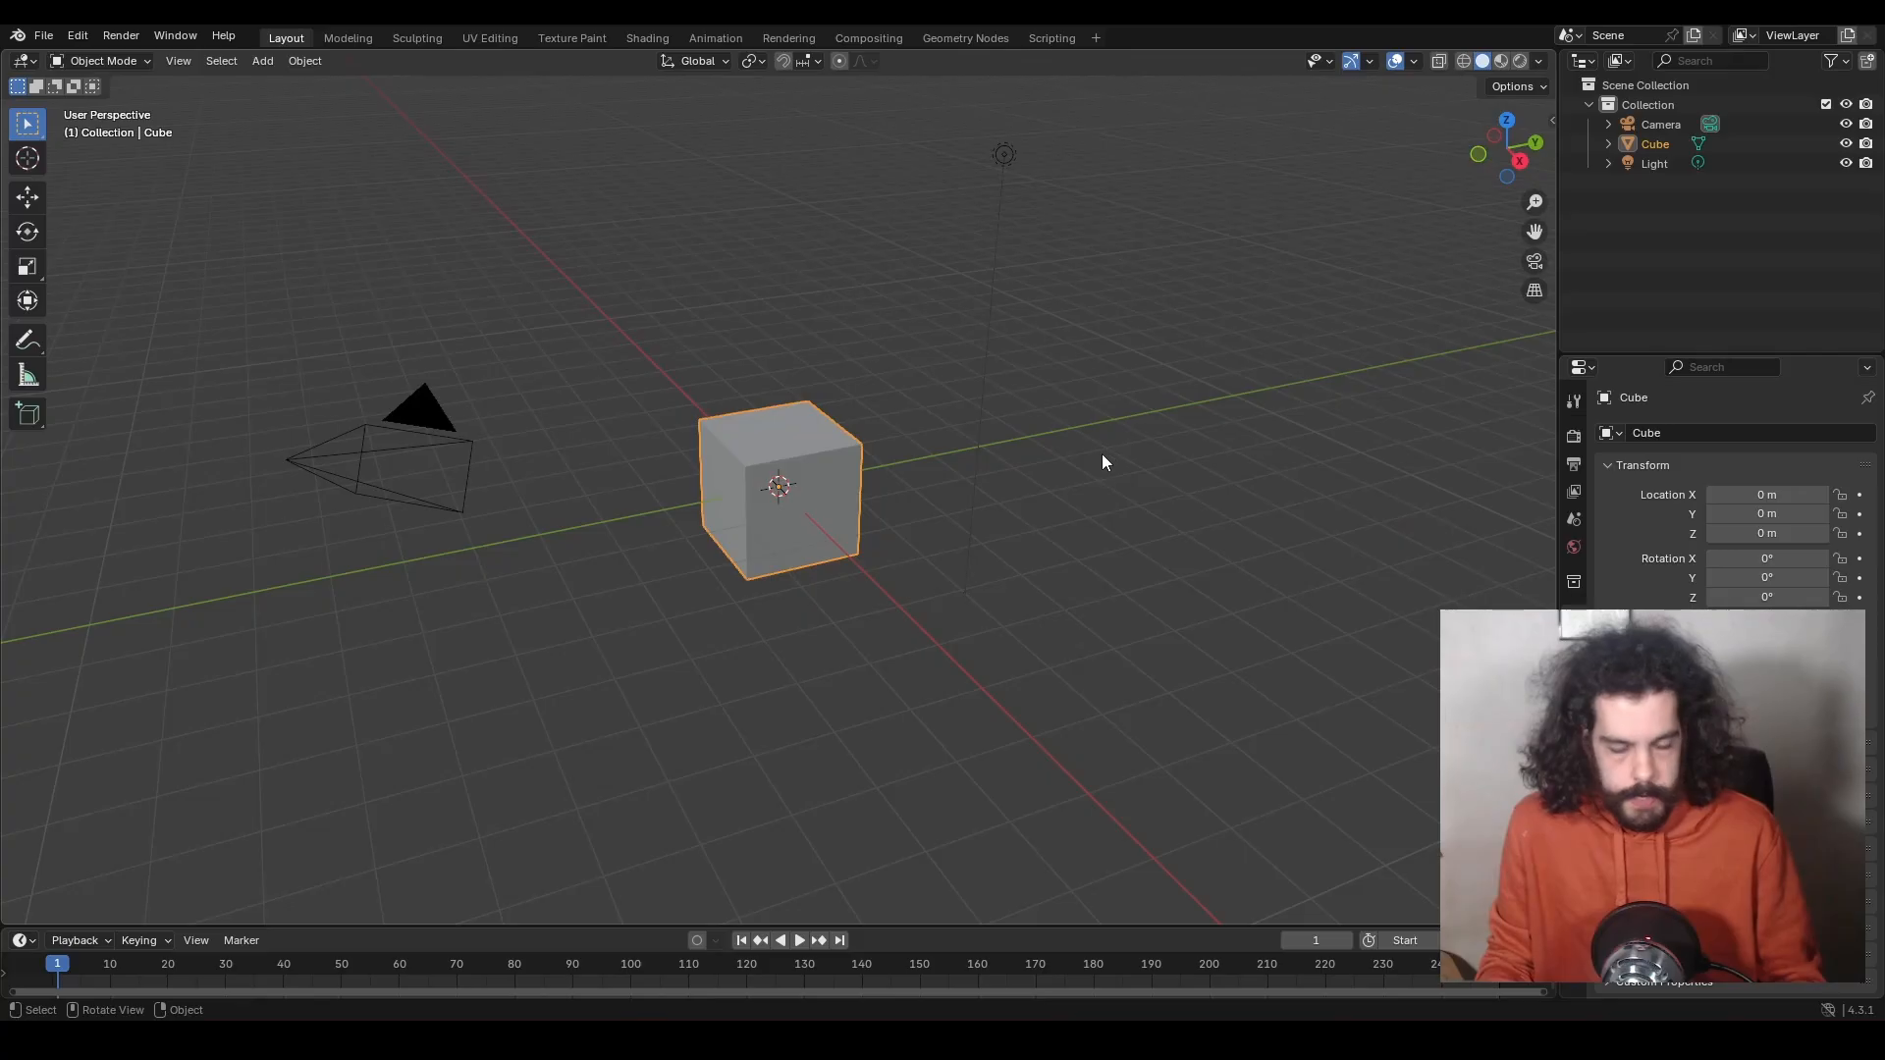
Raise the default cube along the Z axis to a height of about 1.84 m.
middle_drag(1090, 501, 1088, 463)
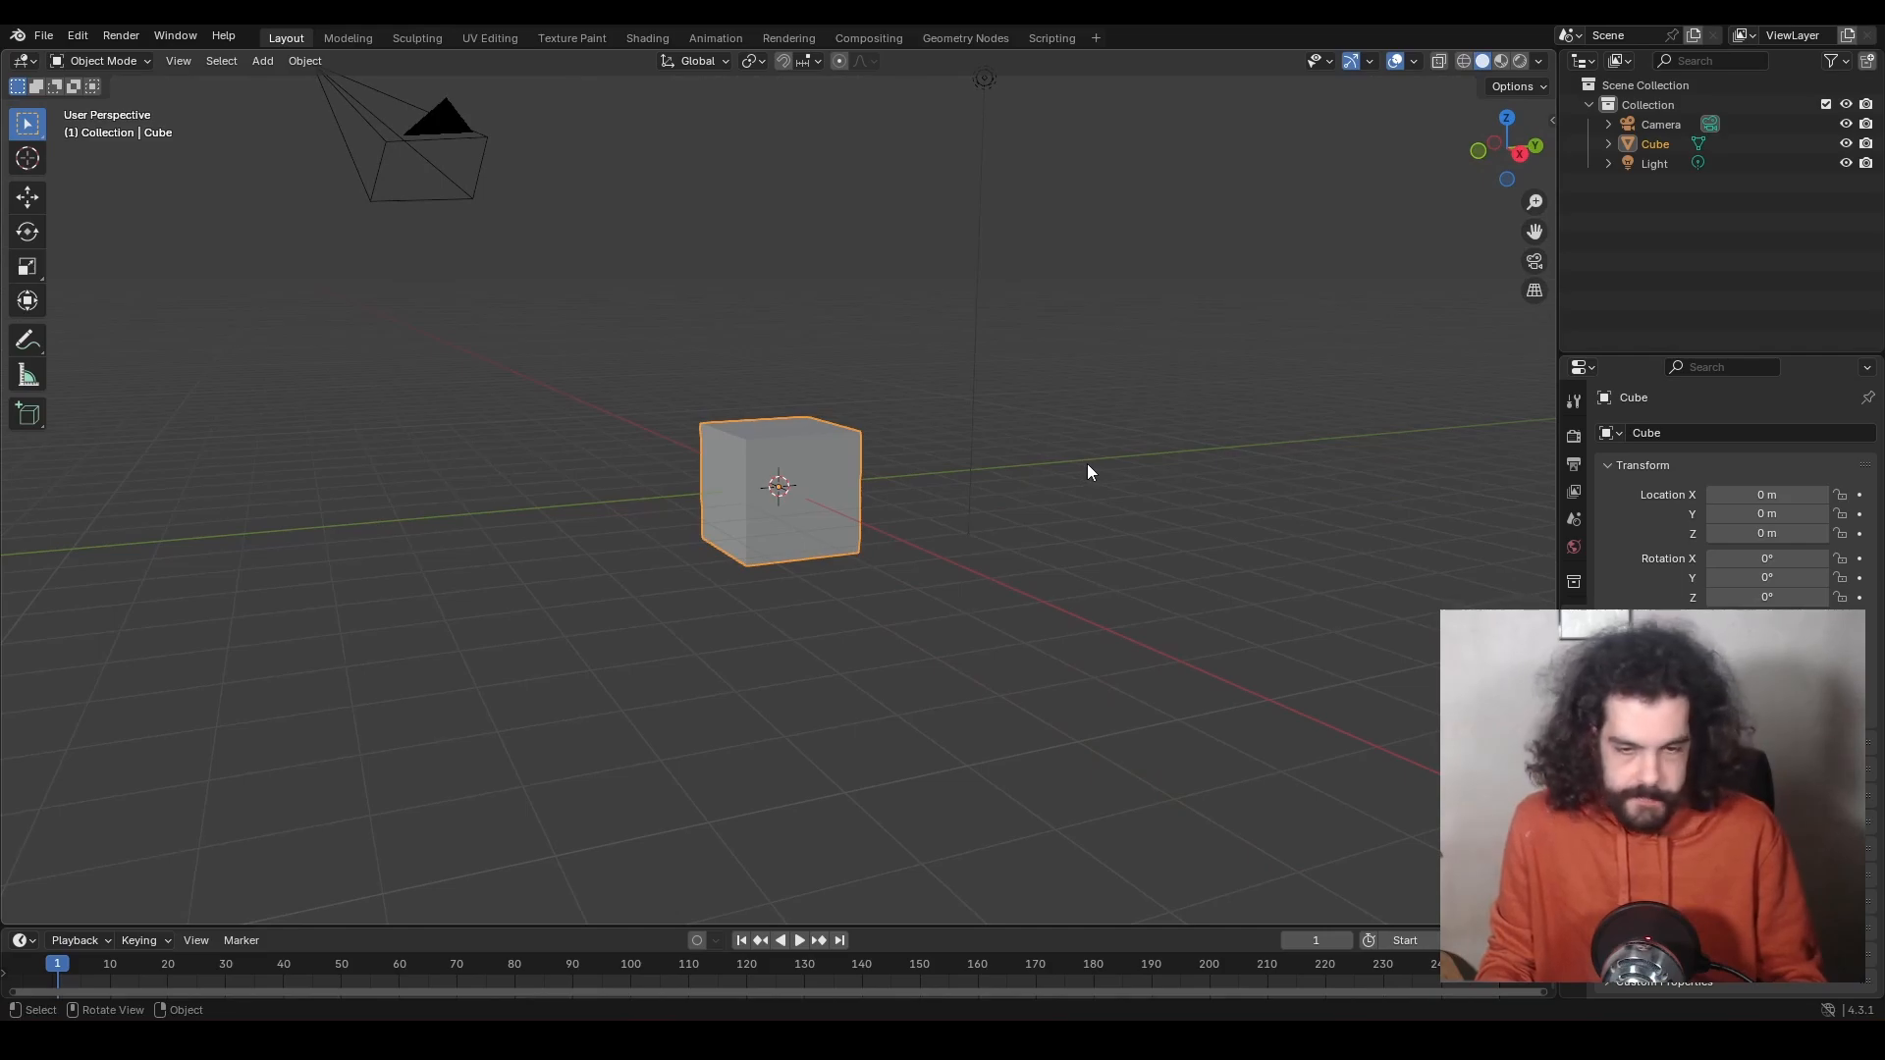
key(g)
key(z)
click(1109, 354)
Stretch the cube along X into a long box and scale its height about 1.6 times along Z.
middle_drag(918, 481, 1000, 496)
key(s)
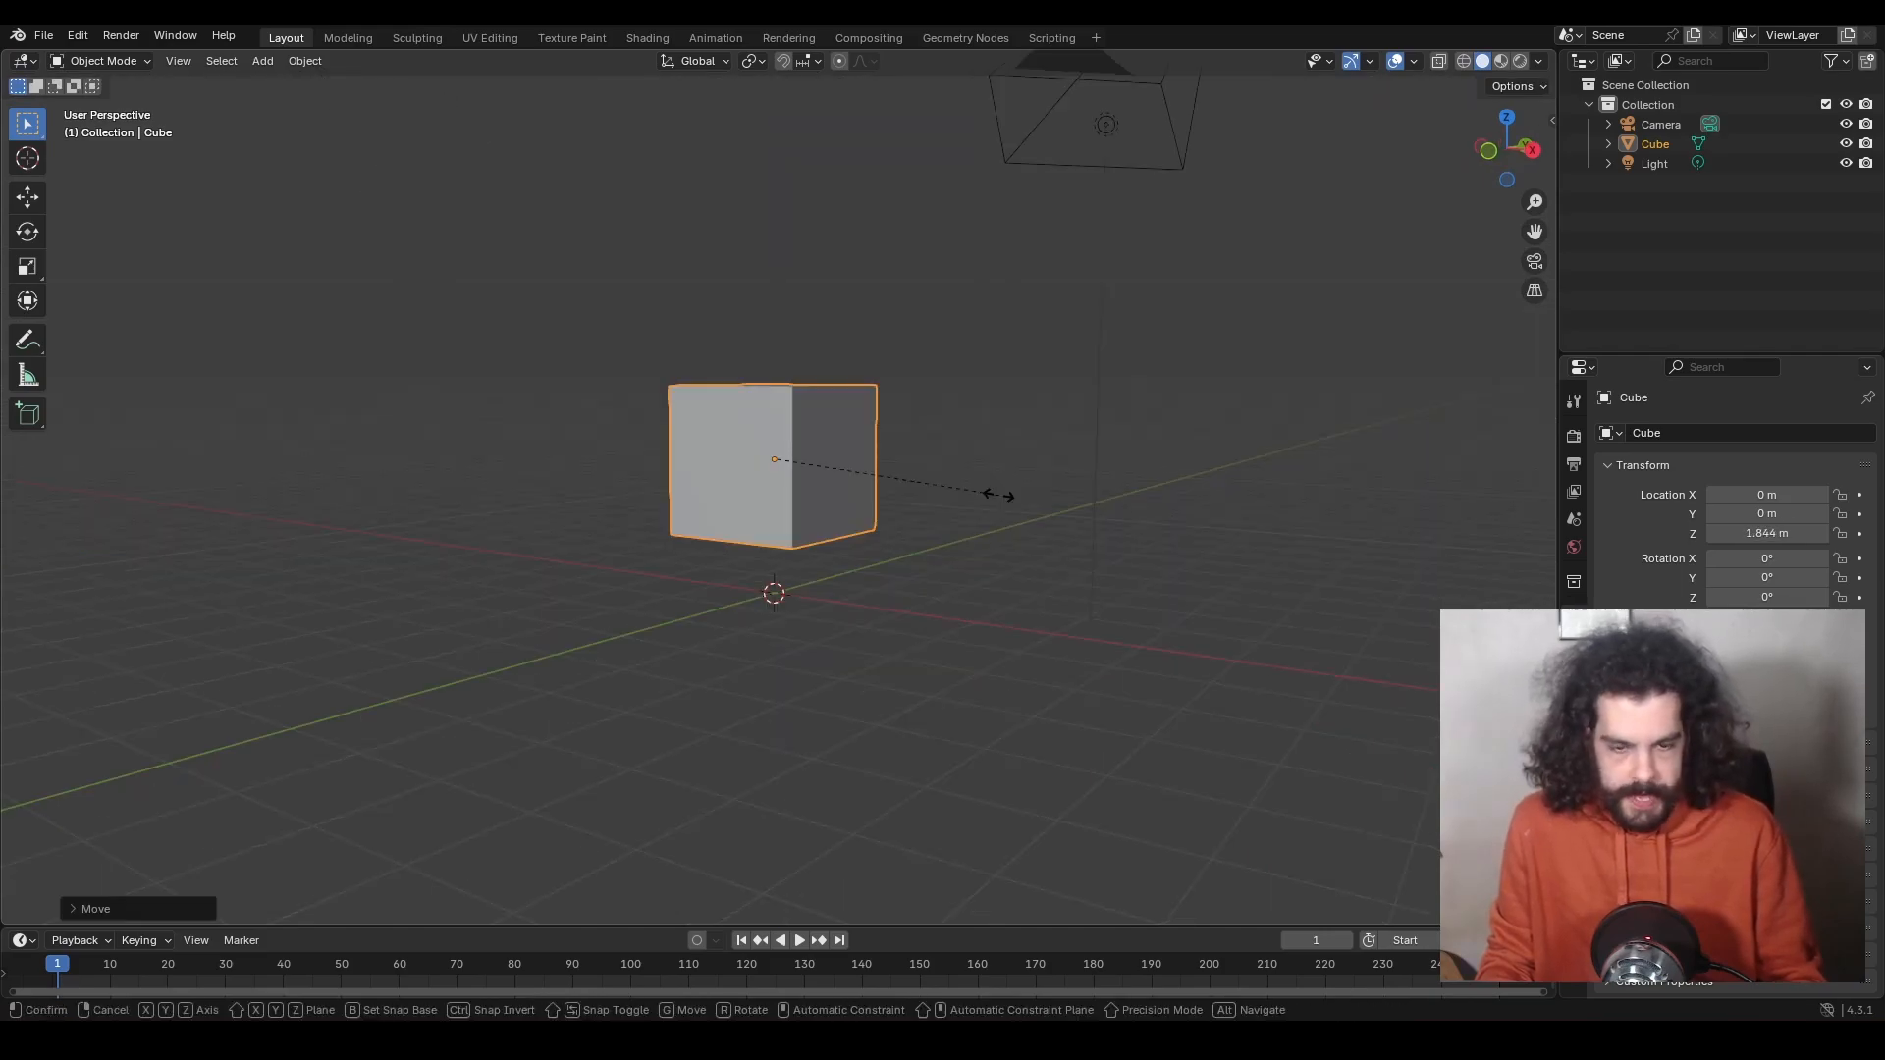
key(x)
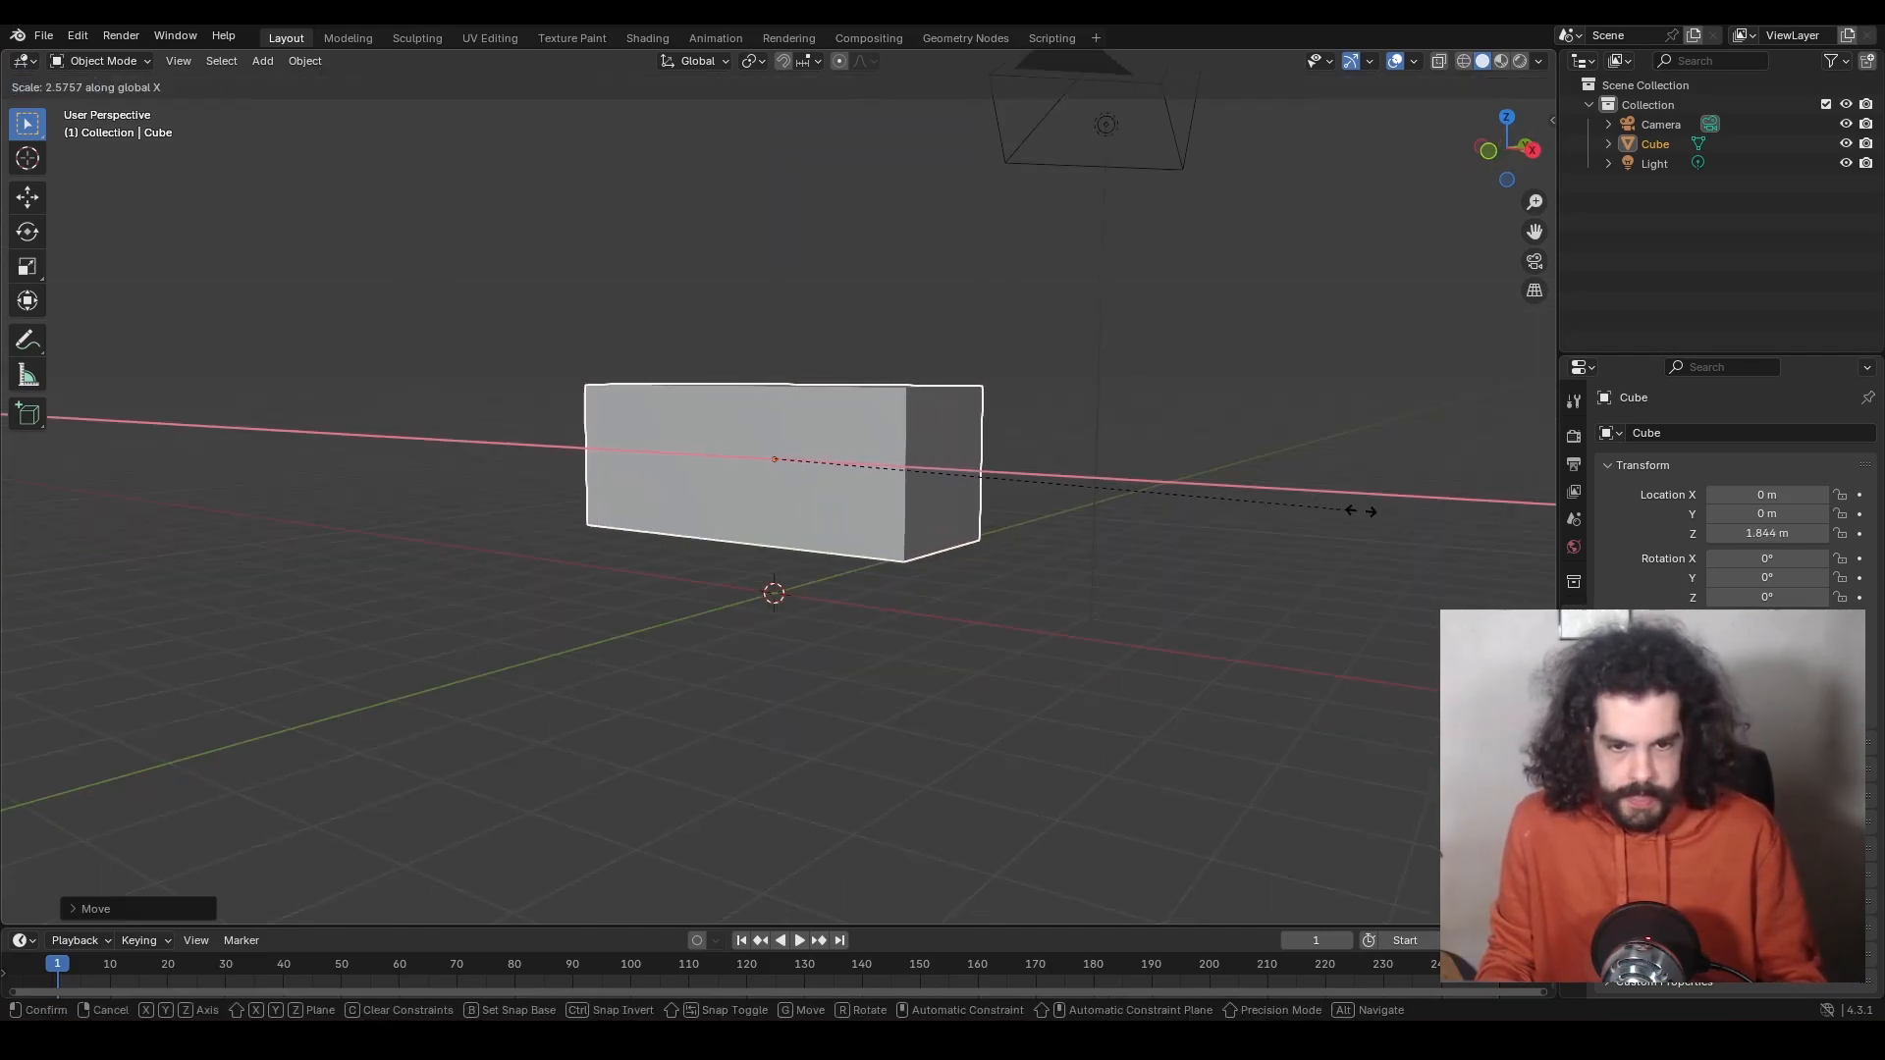
click(1440, 514)
middle_drag(1440, 514, 1115, 497)
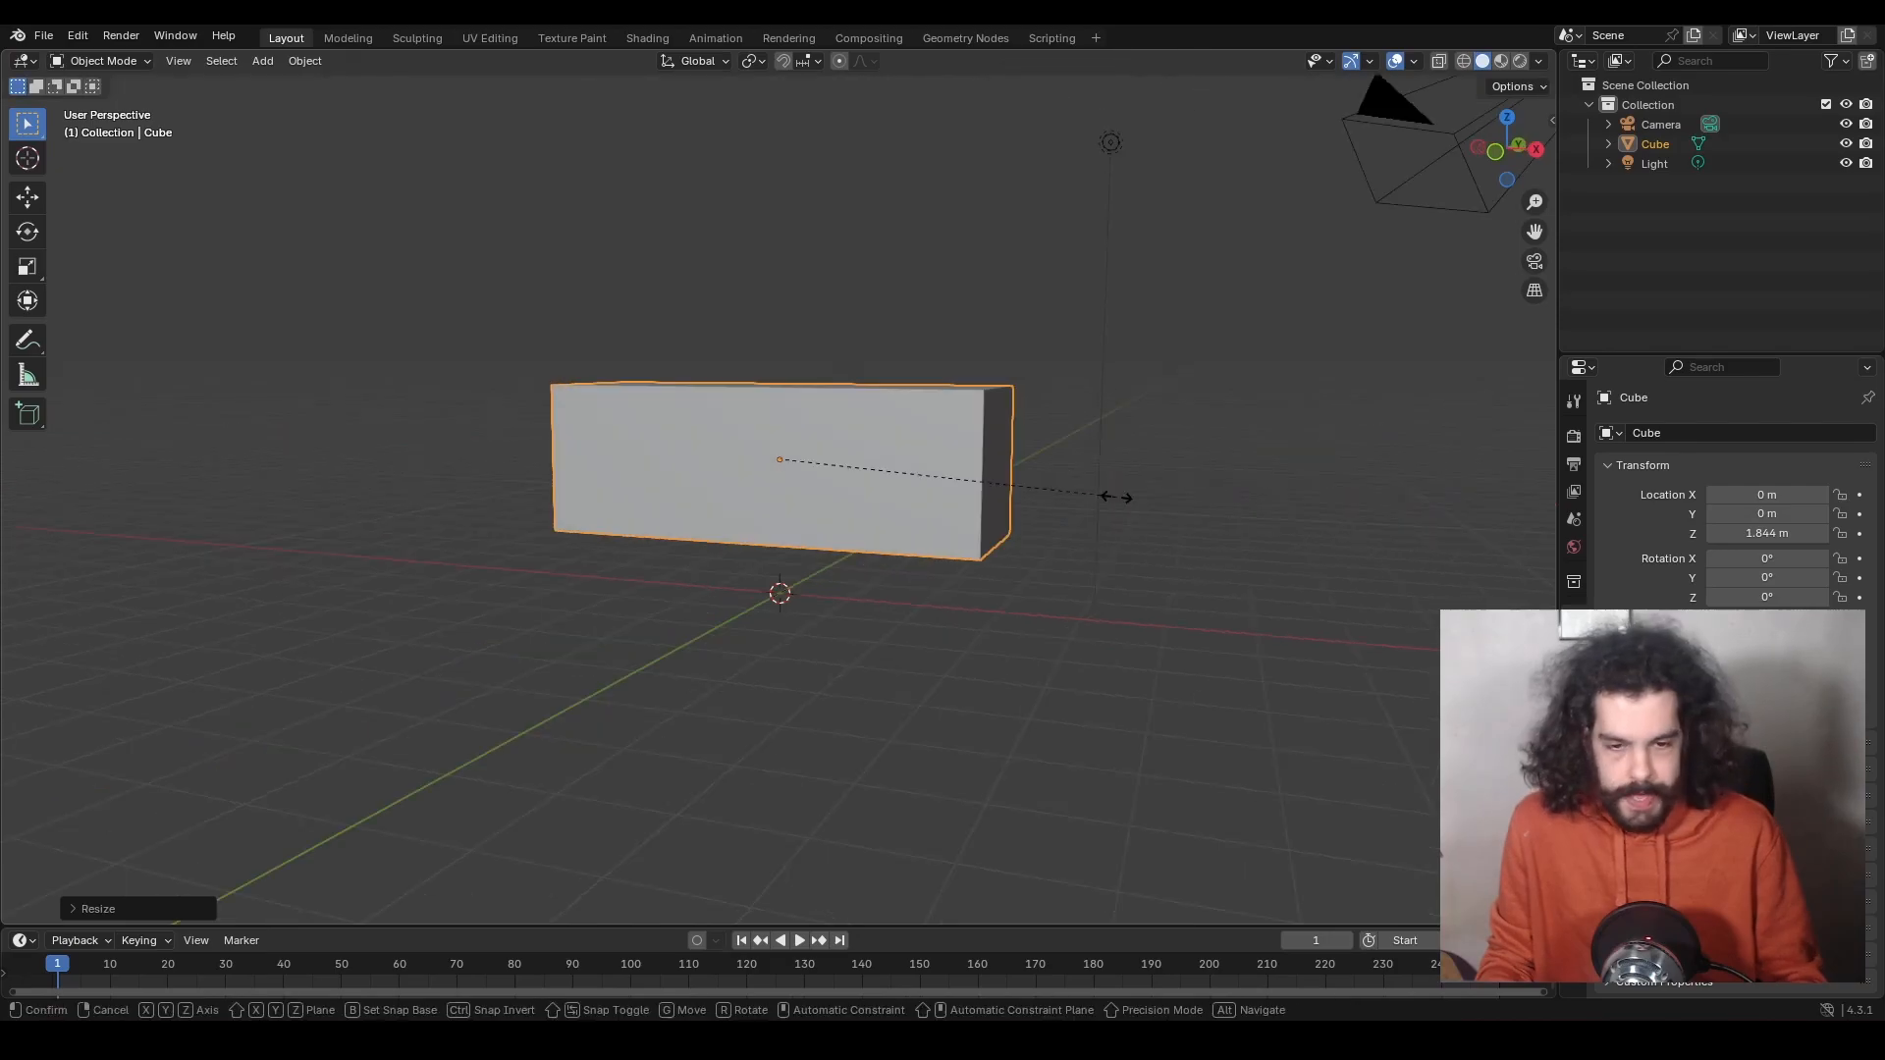
key(s)
key(z)
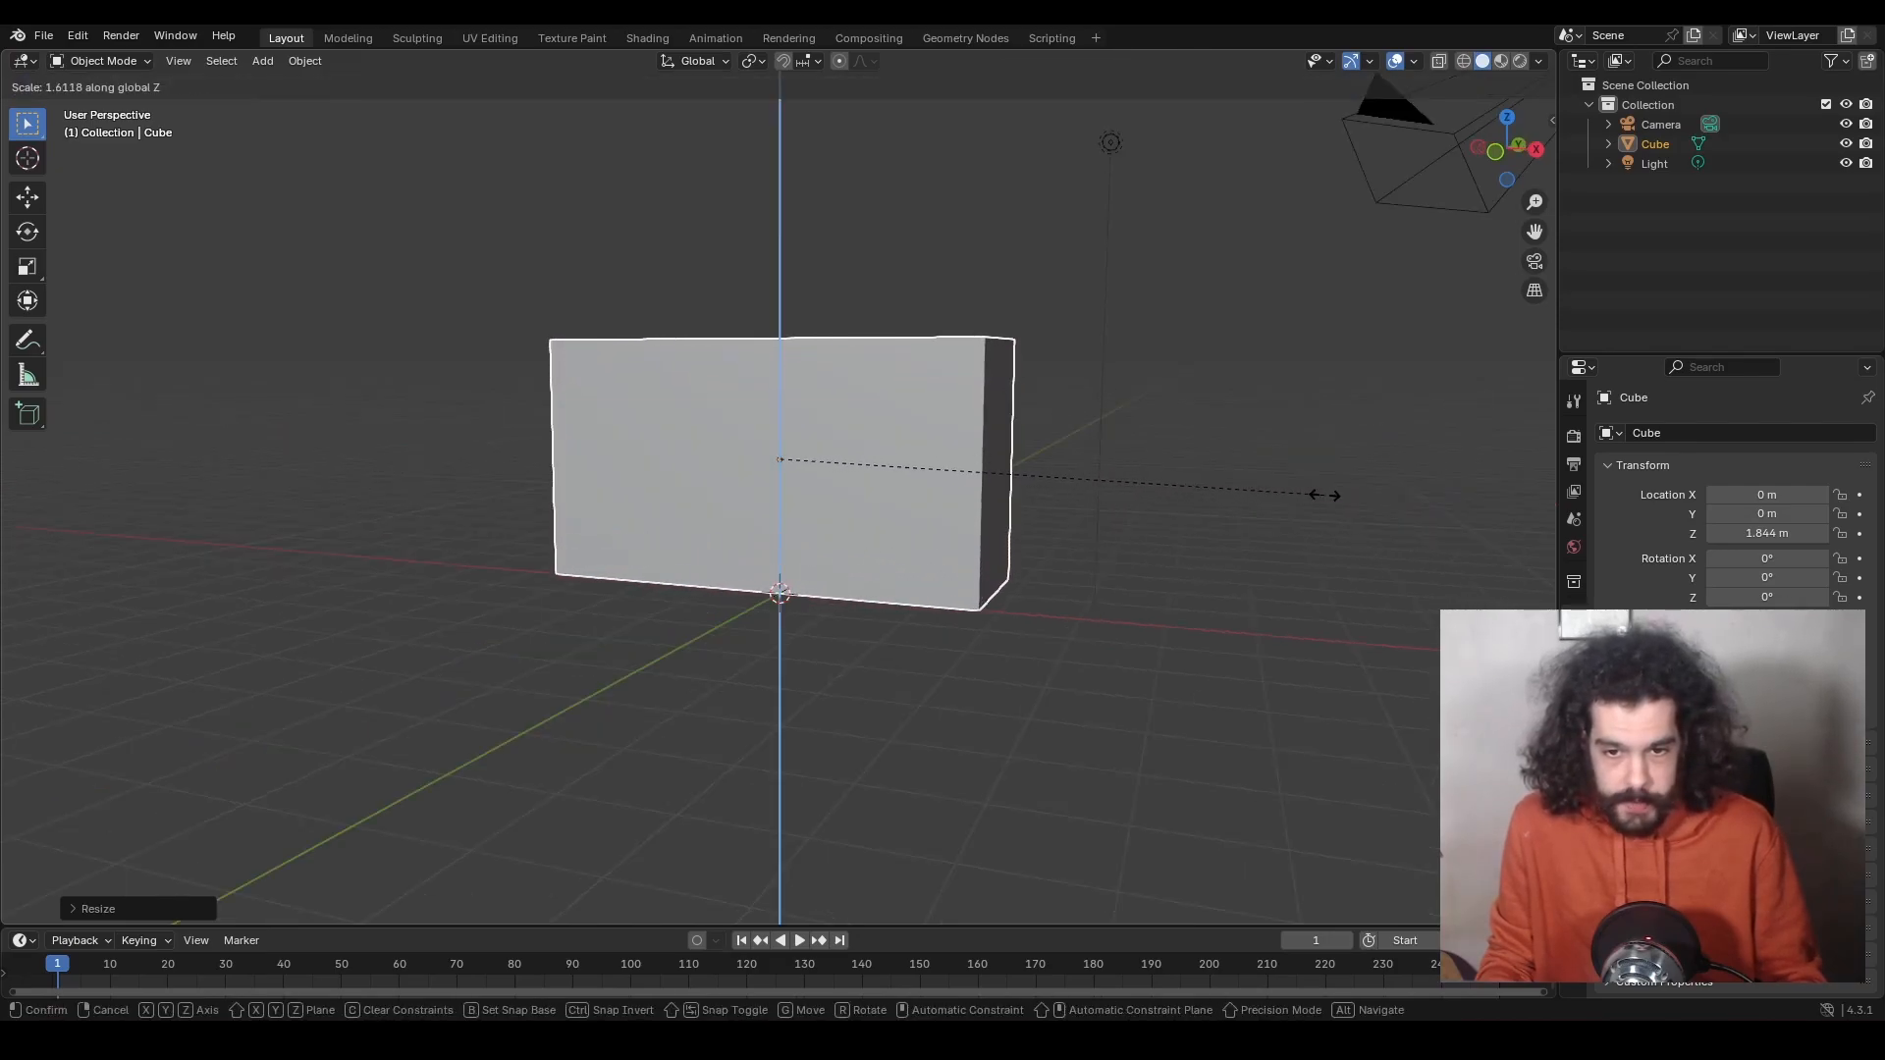
click(1312, 494)
Enter Edit Mode and extrude the box's front end face a short distance outward along X.
middle_drag(1311, 494, 1069, 488)
key(Tab)
click(1010, 450)
key(e)
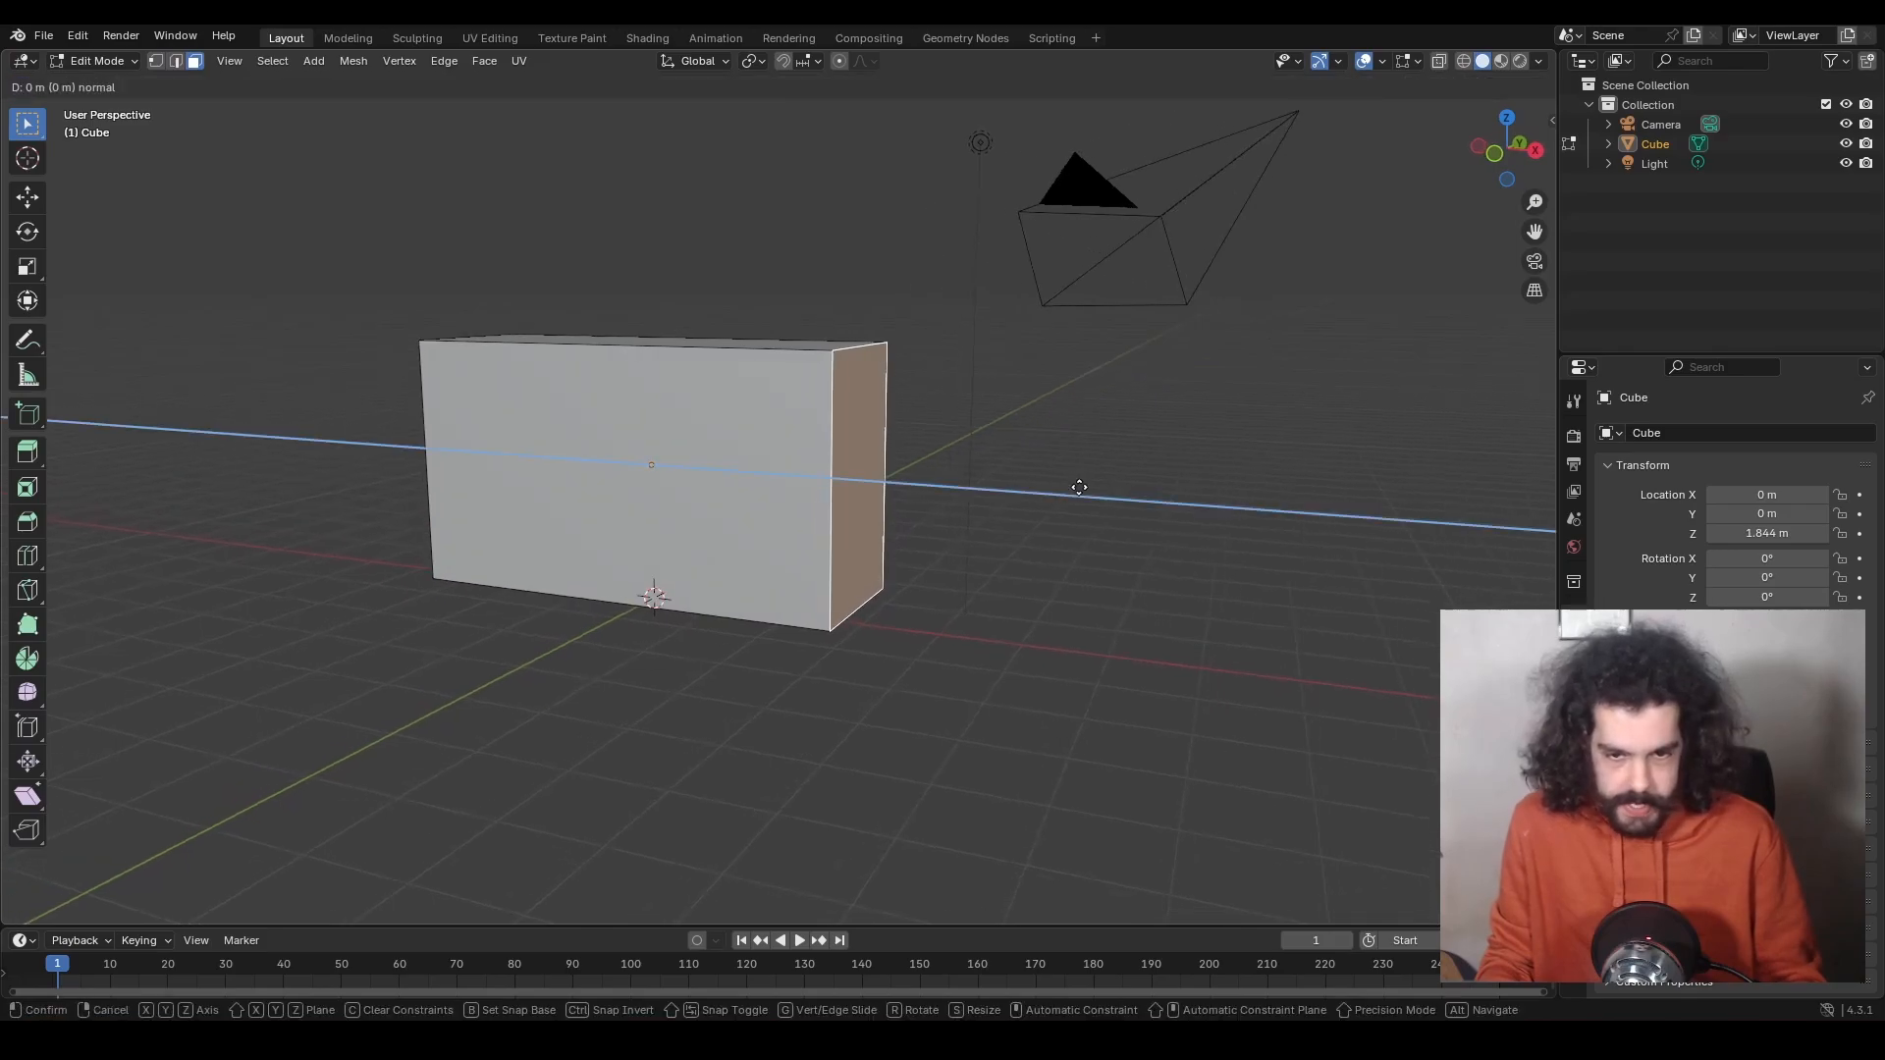
click(1169, 498)
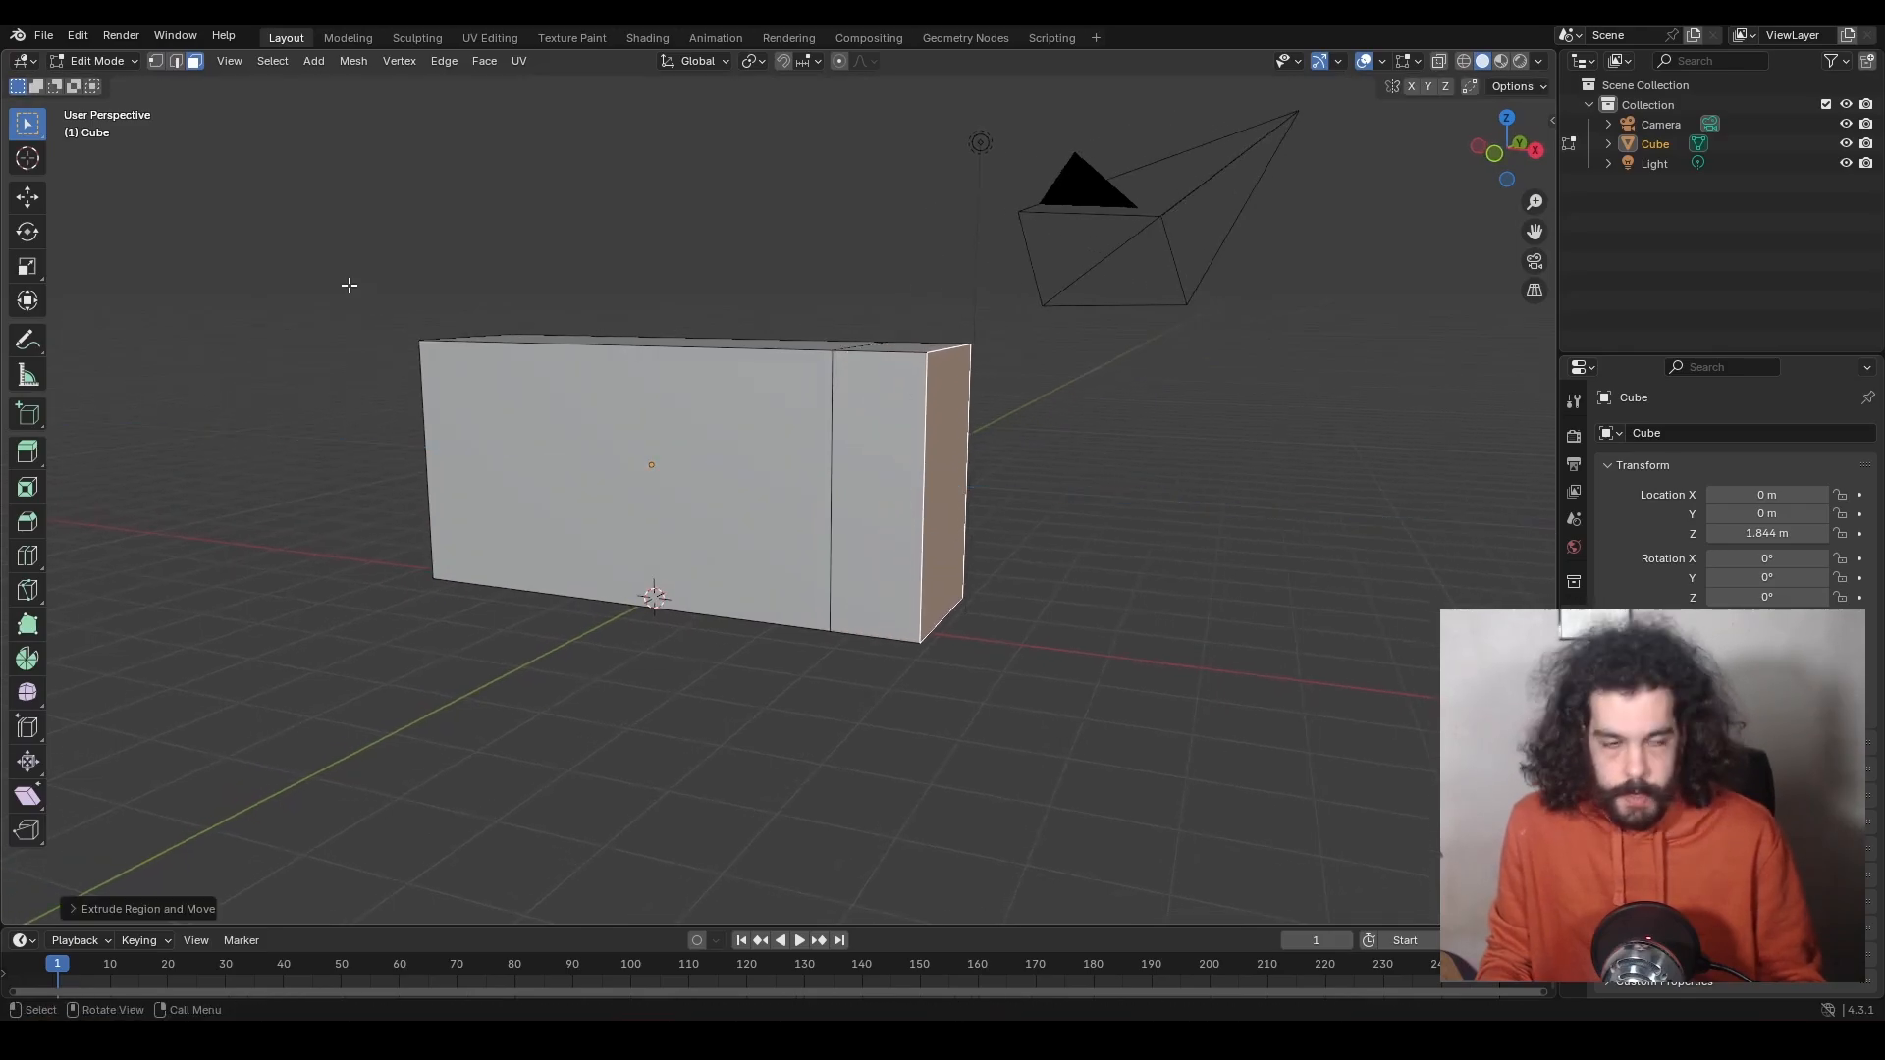
Edge-slide the extruded section's top front edge well down to form a sloped windshield.
click(176, 62)
click(948, 350)
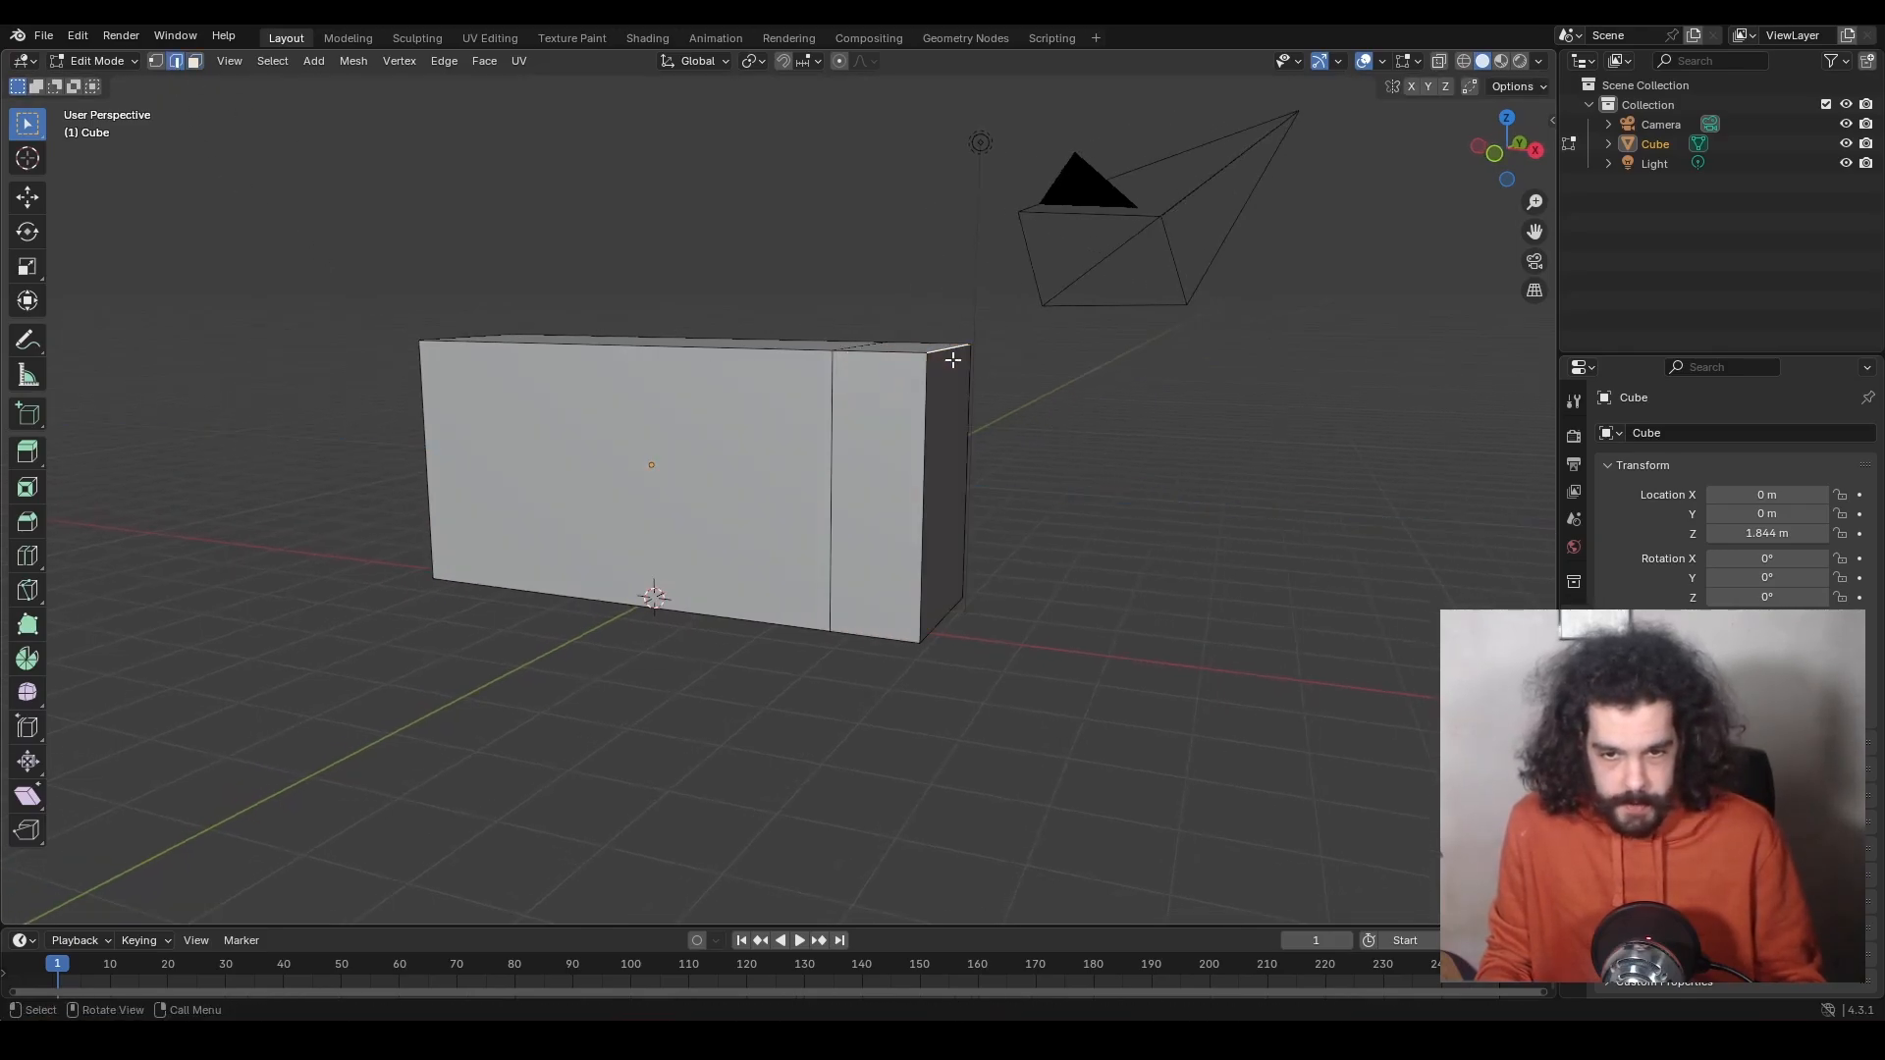
key(g)
key(g)
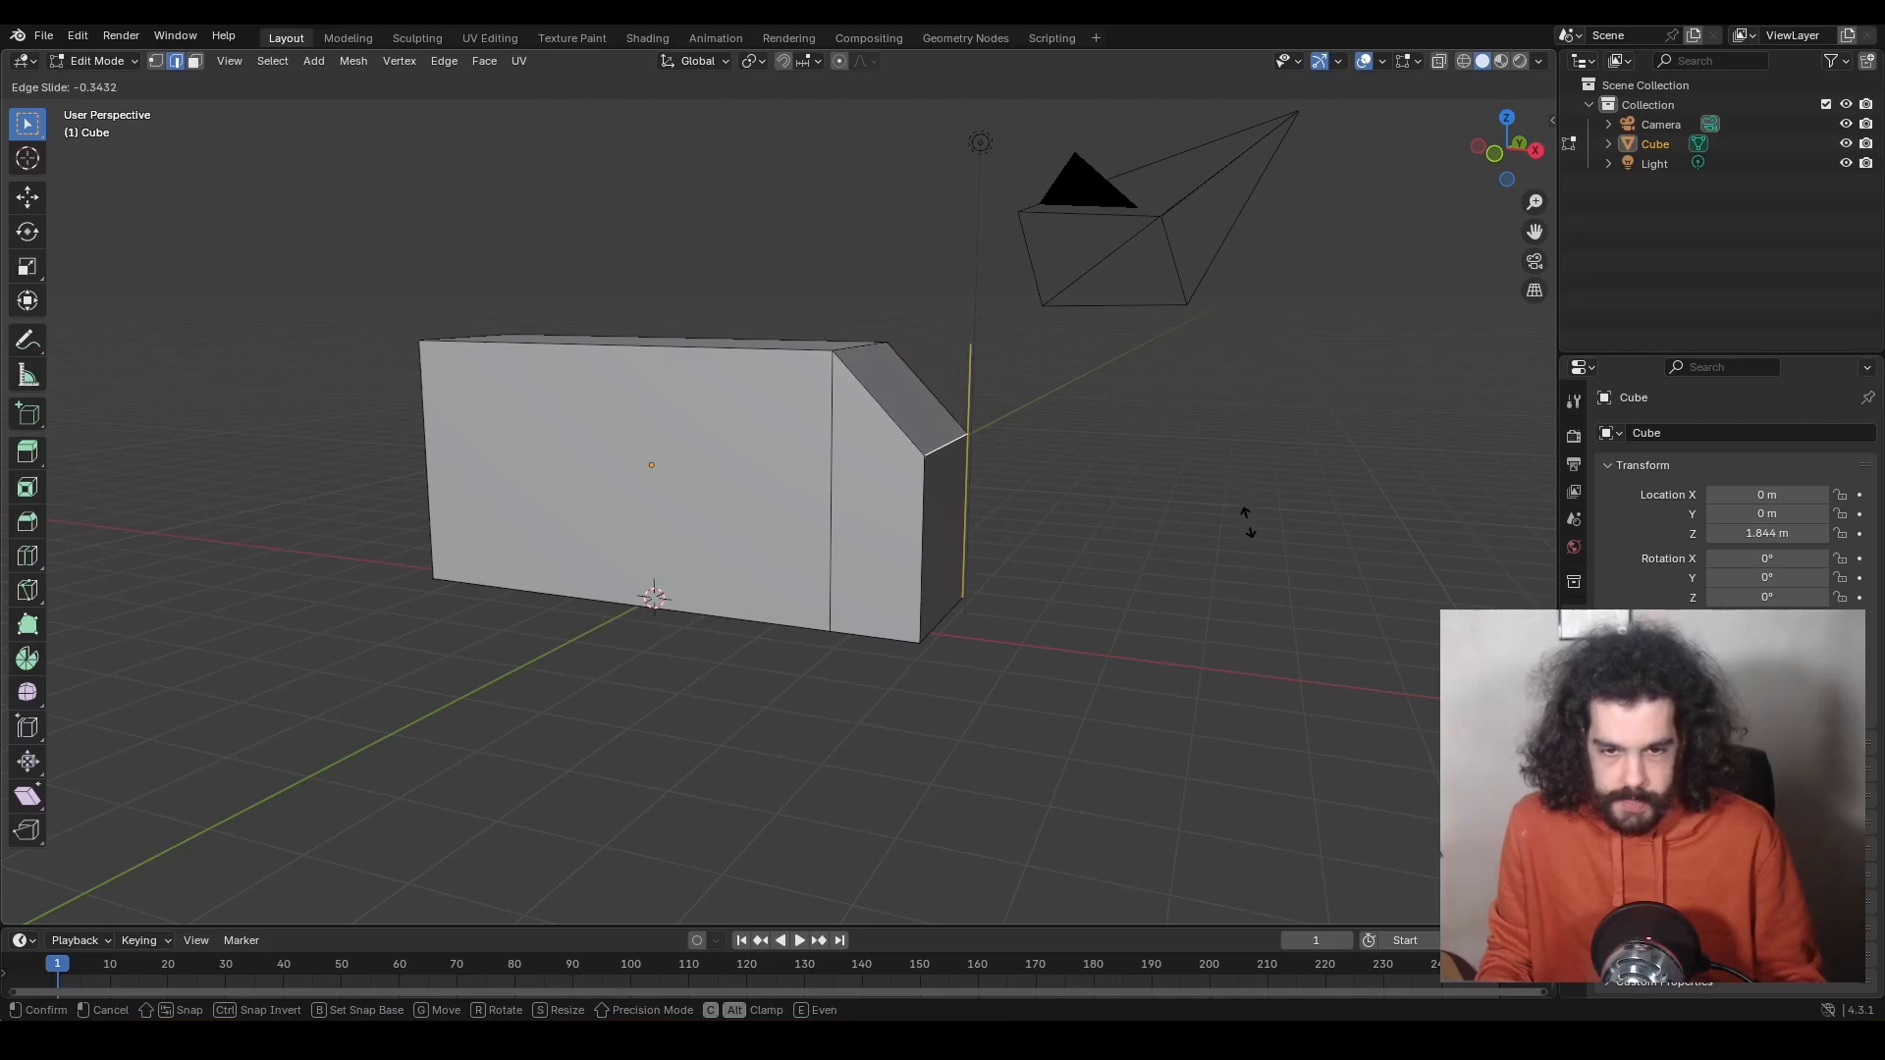
click(1242, 572)
Move the small front face below the windshield forward along X by about 0.72 m.
key(3)
click(954, 573)
key(g)
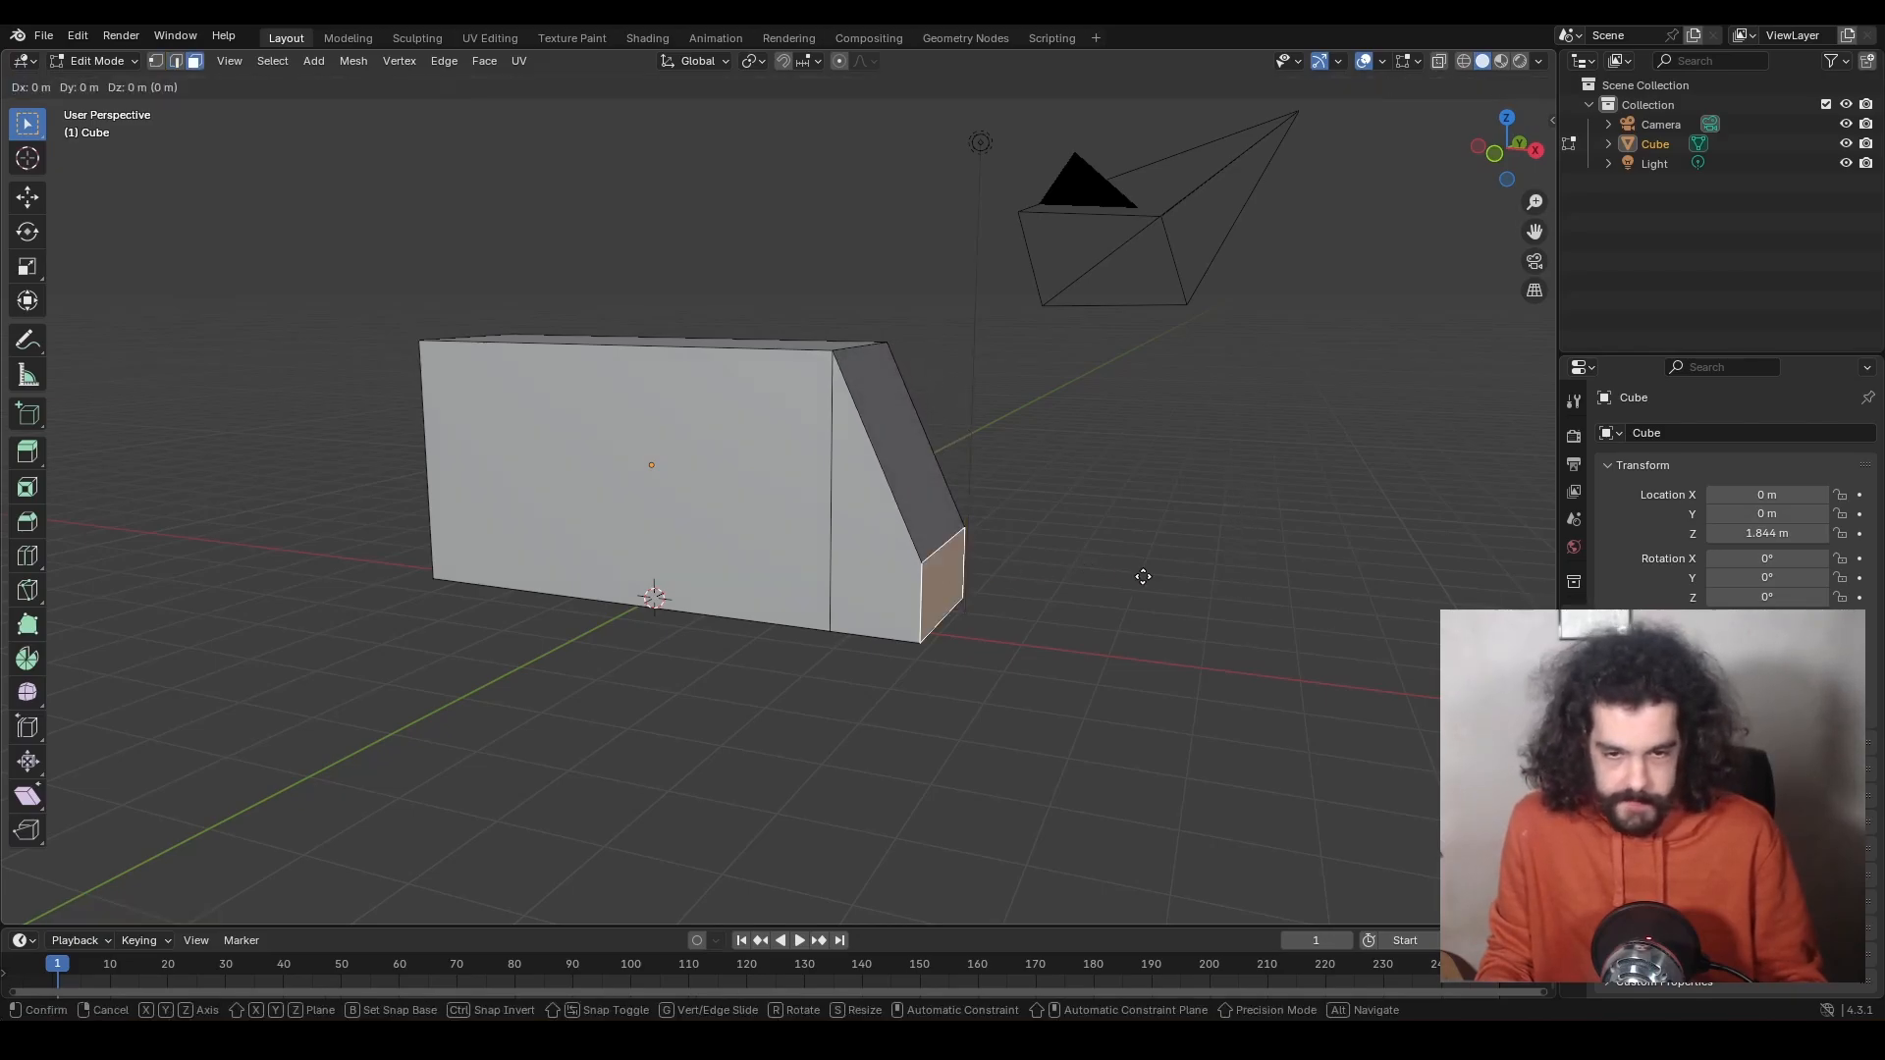
key(x)
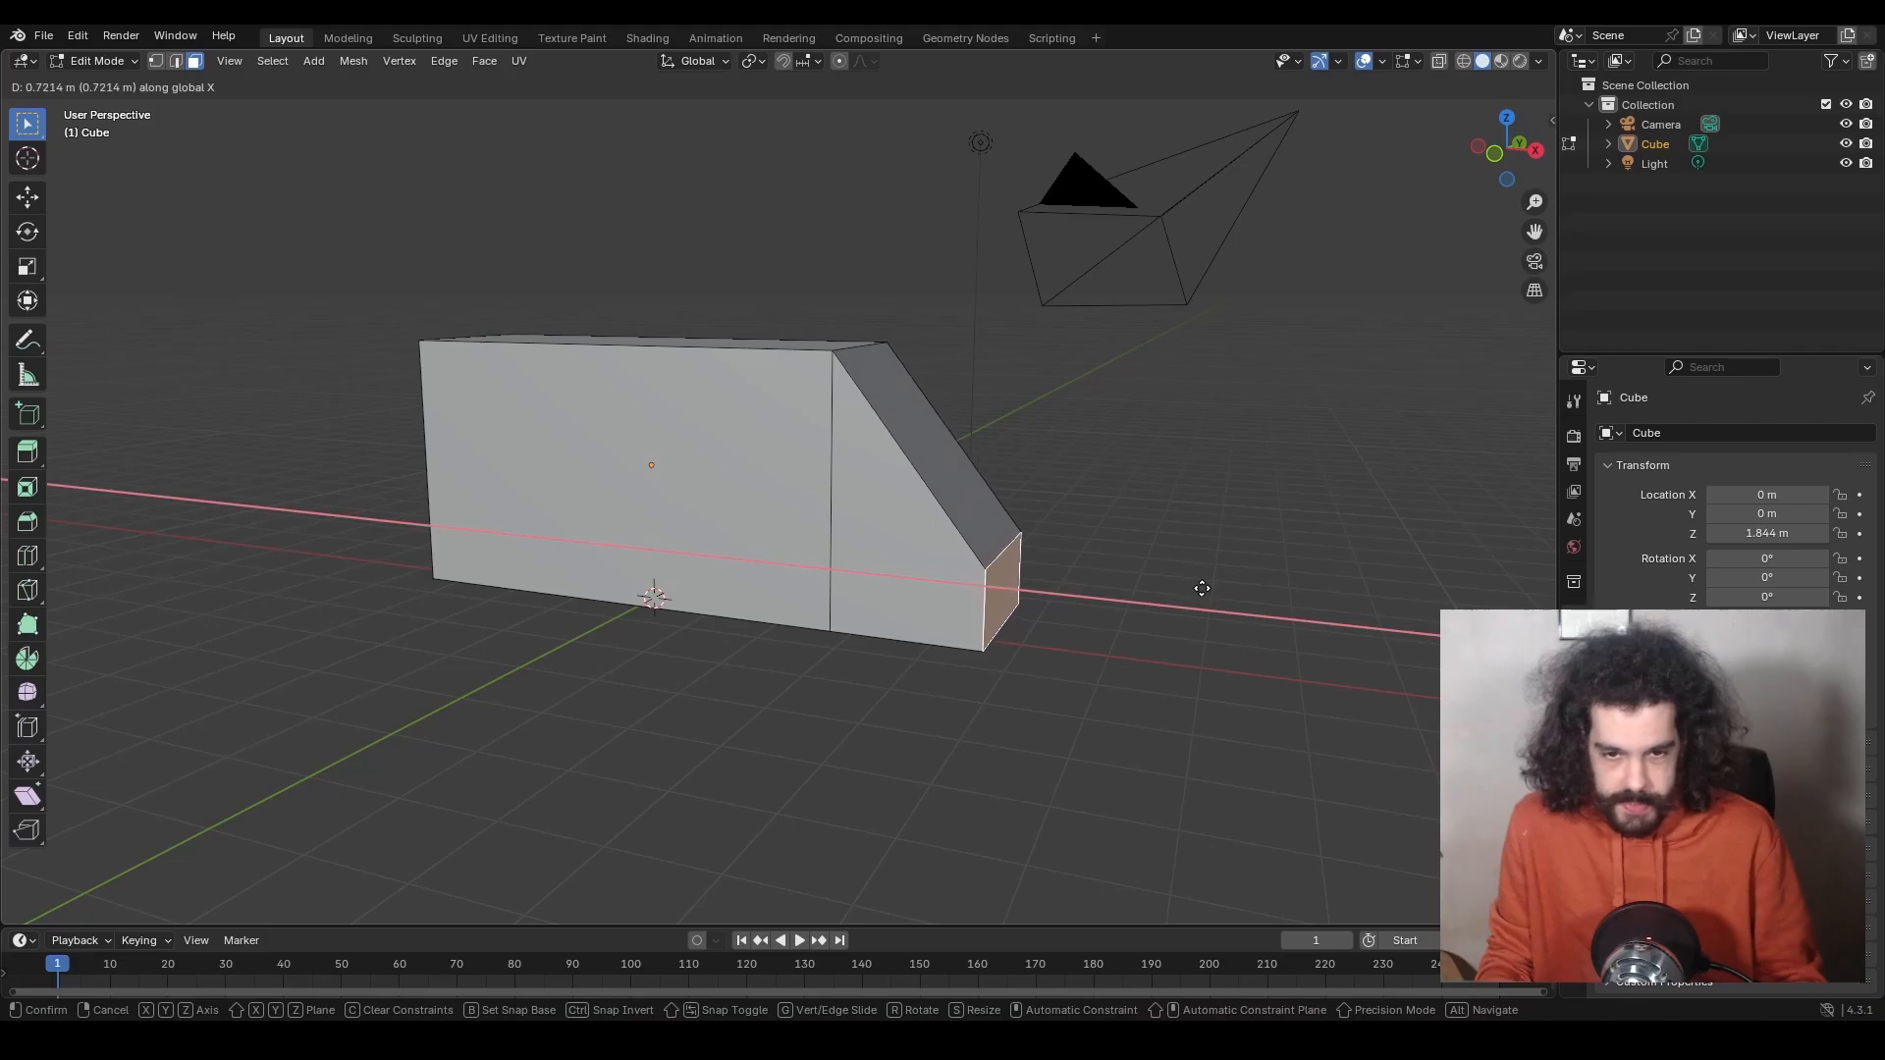
click(1198, 589)
Extrude the front face forward into a short nose and scale its end down to about 0.53.
middle_drag(1198, 589, 1063, 595)
key(e)
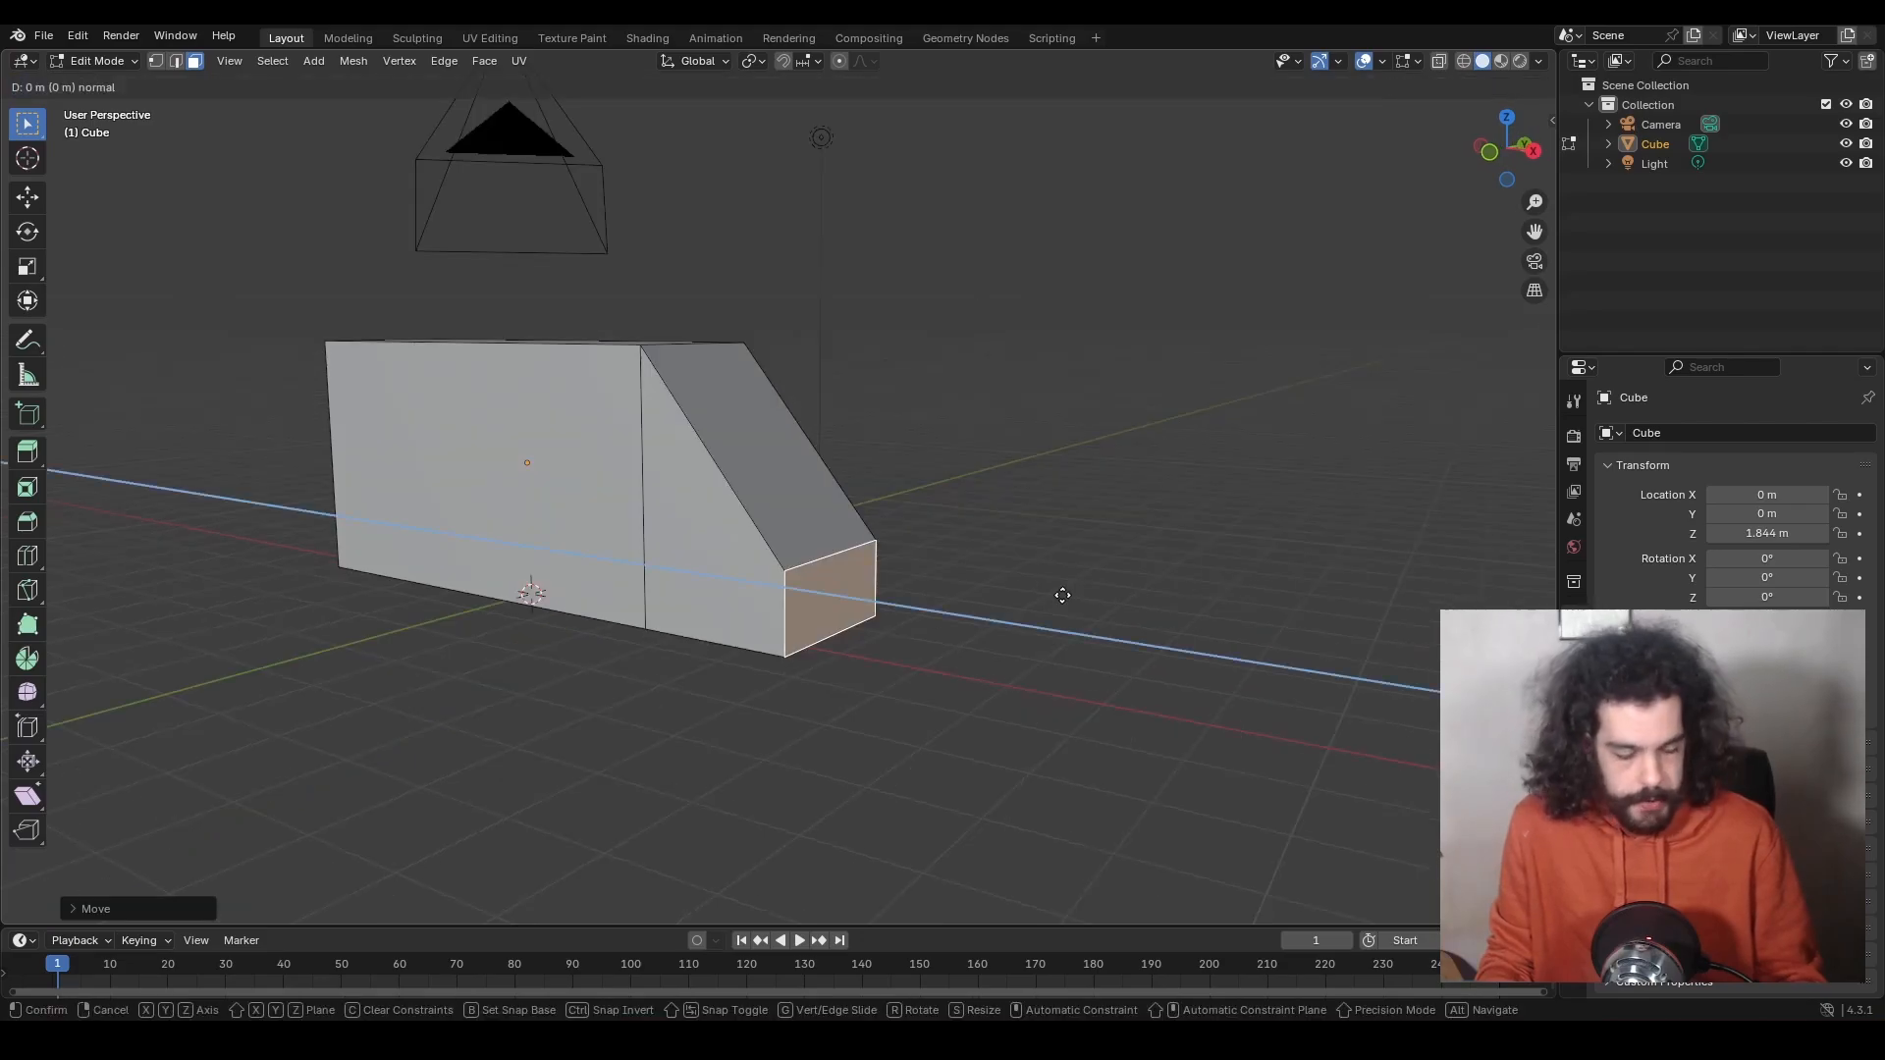
click(1124, 613)
key(s)
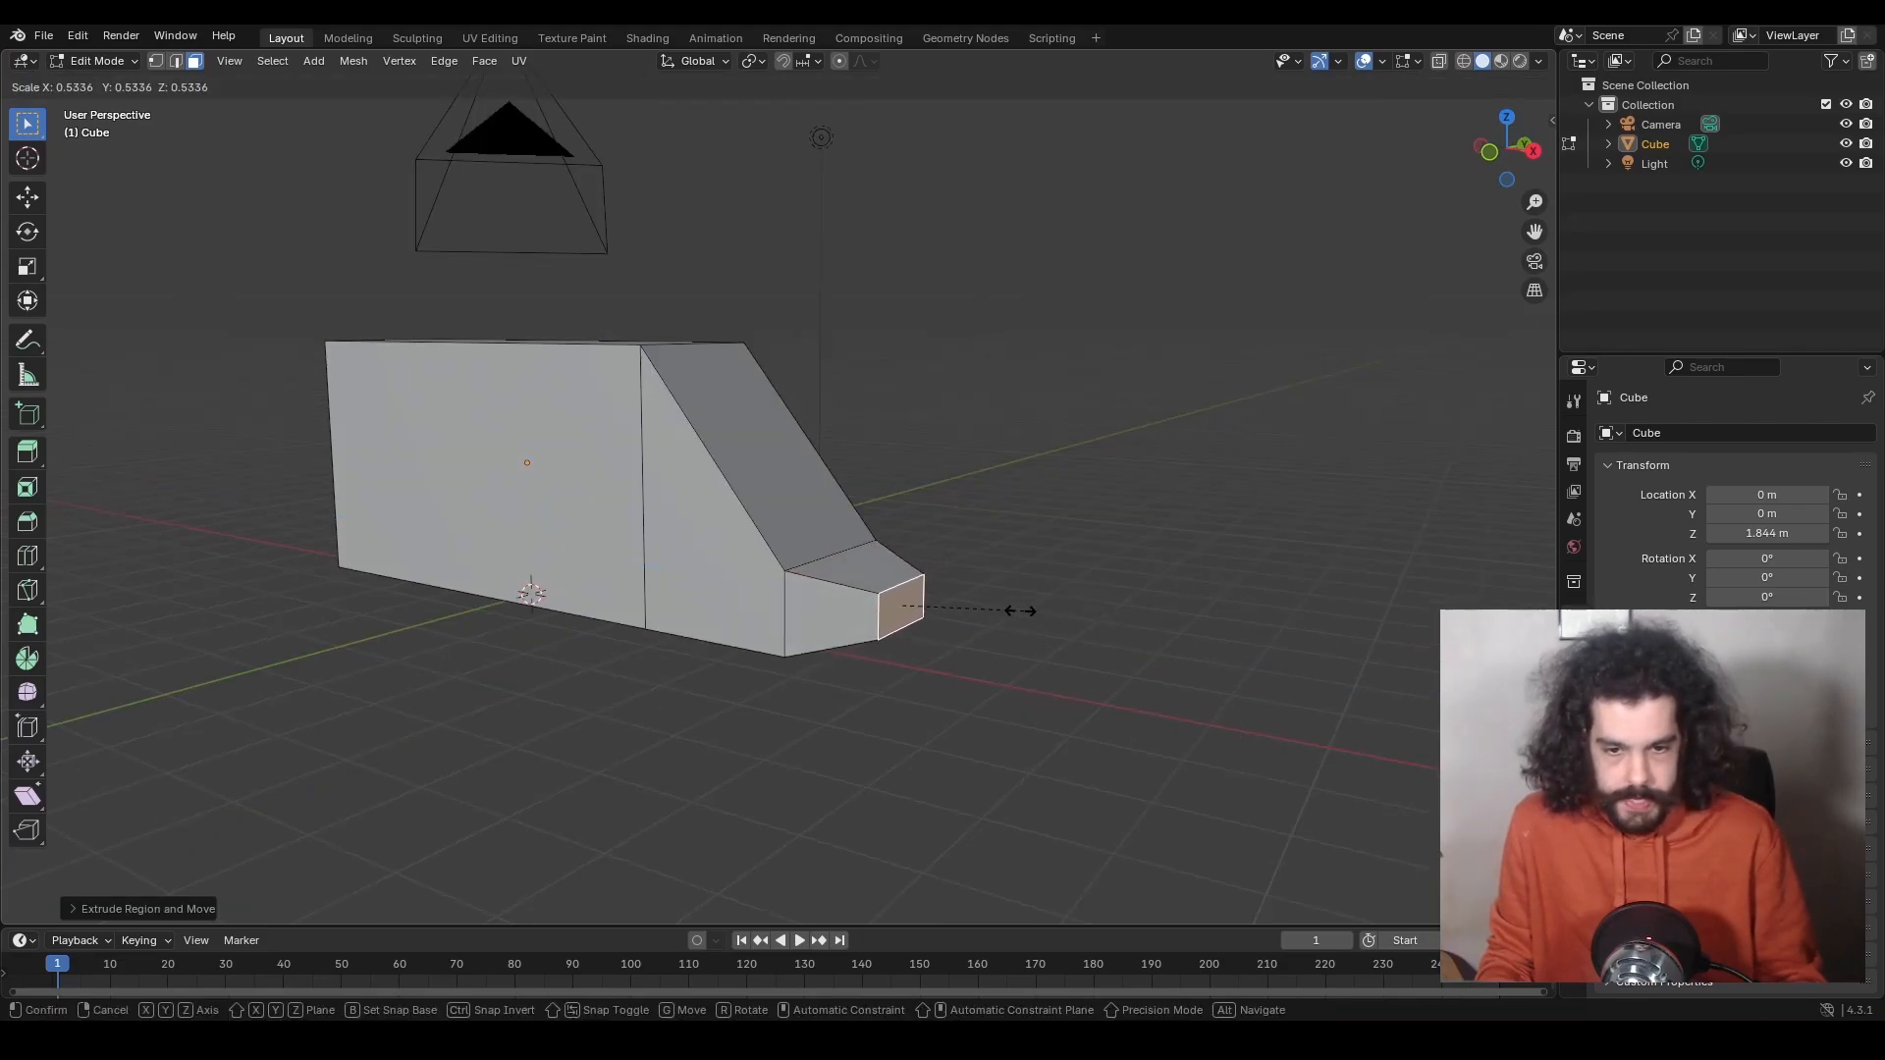
click(1016, 611)
middle_drag(1016, 611, 913, 517)
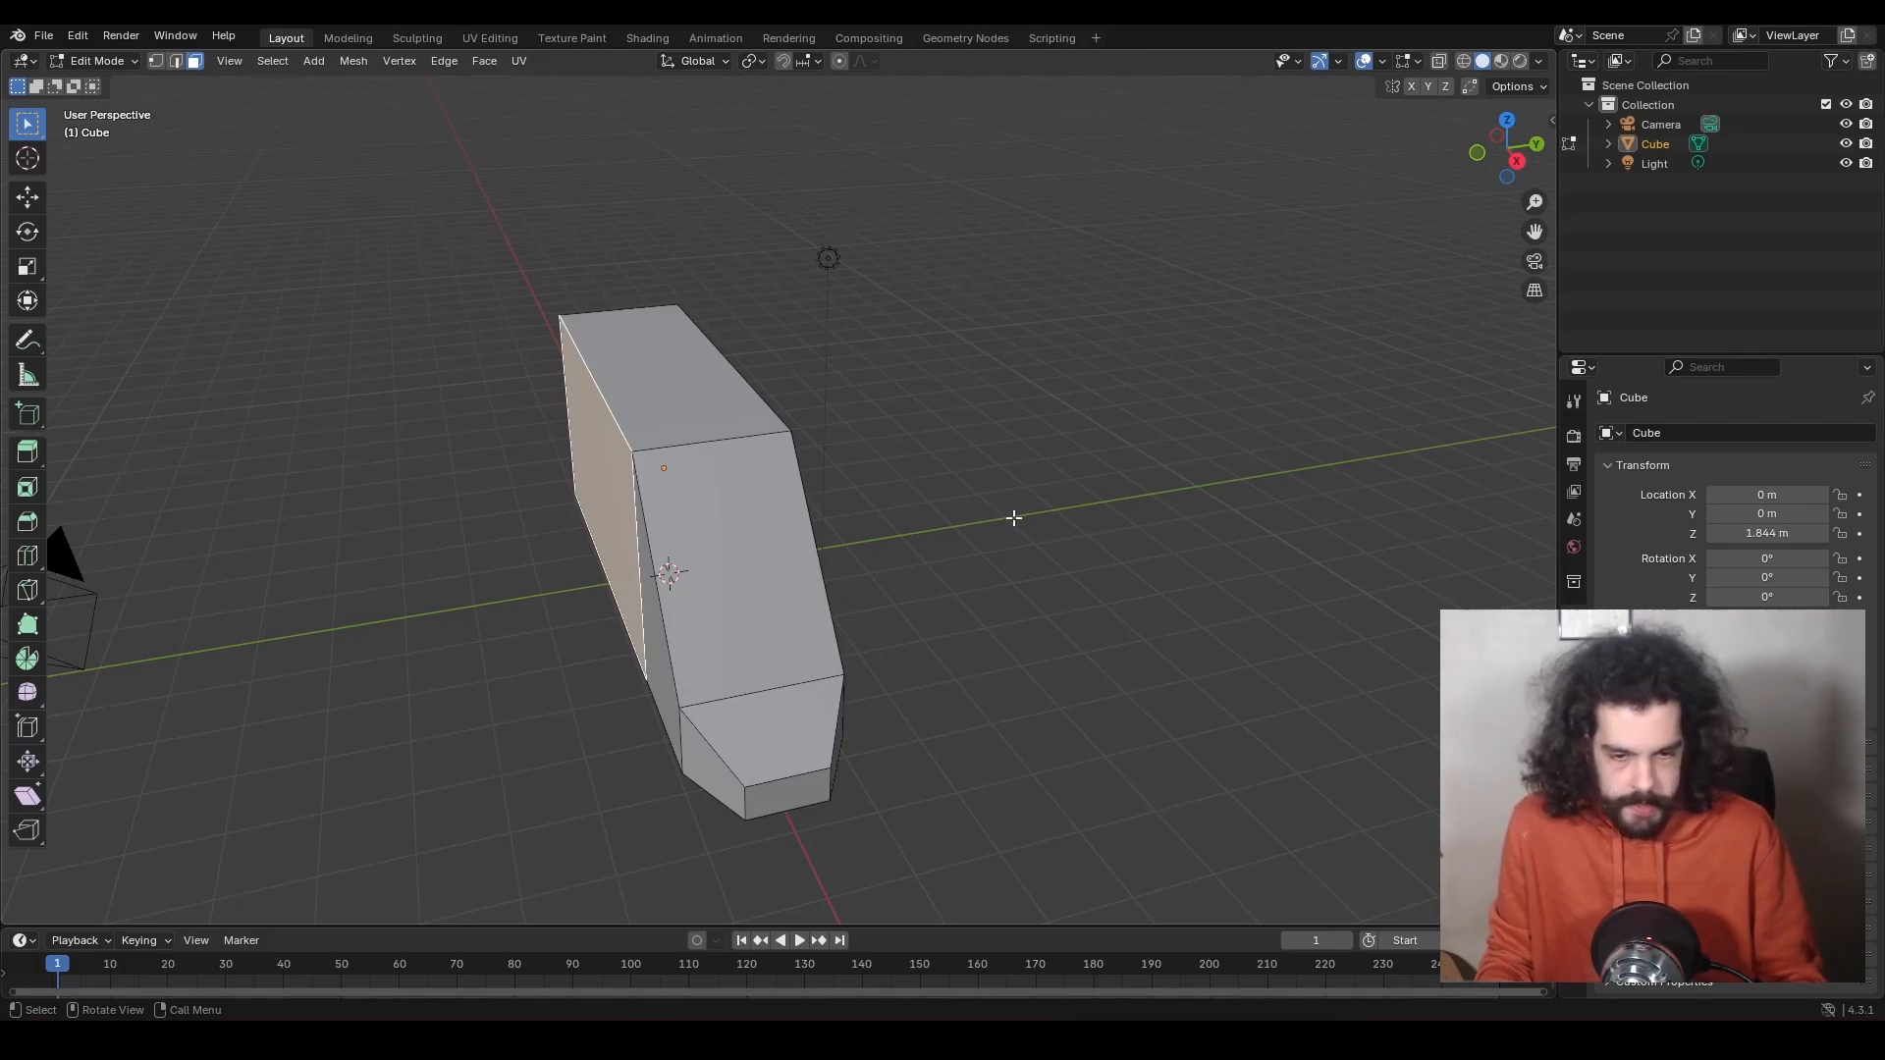
key(a)
key(s)
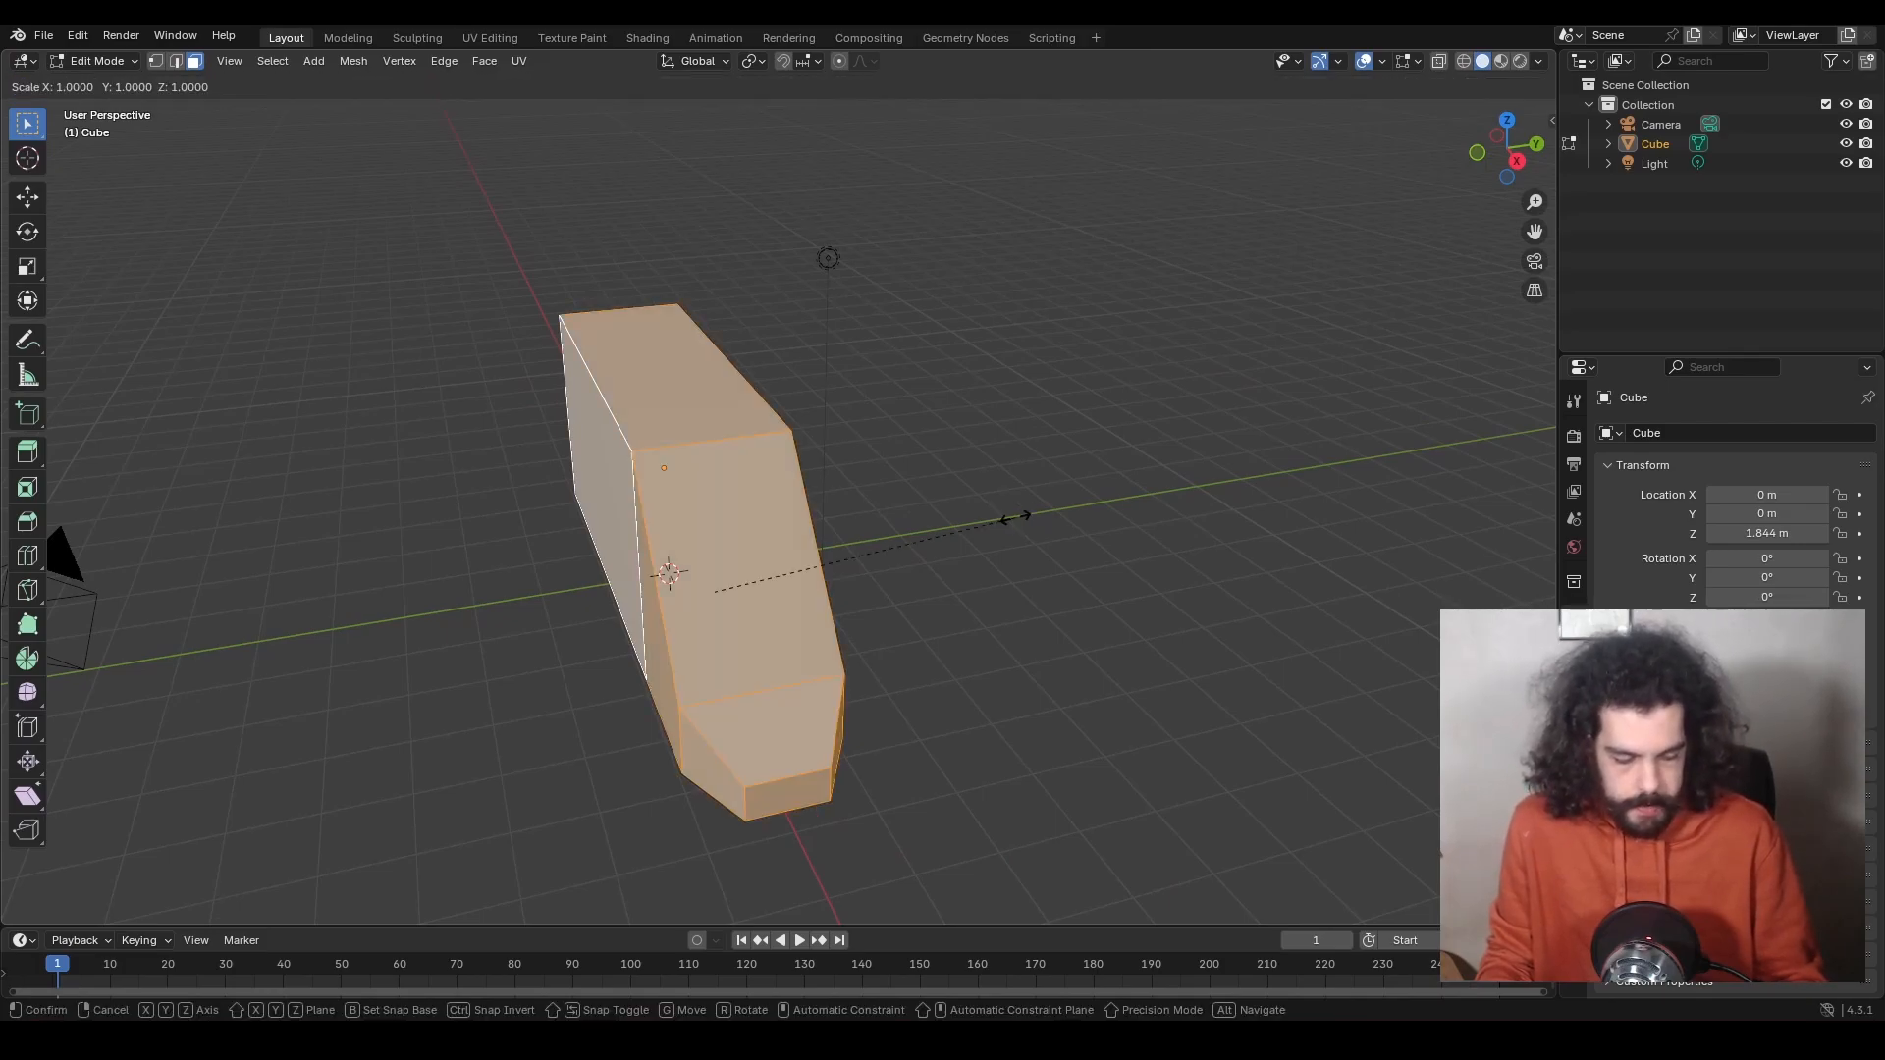
key(Escape)
key(alt+a)
Extrude the body's rear face about 0.56 m outward and scale the new face down to about 0.57.
middle_drag(1102, 514, 661, 509)
click(648, 514)
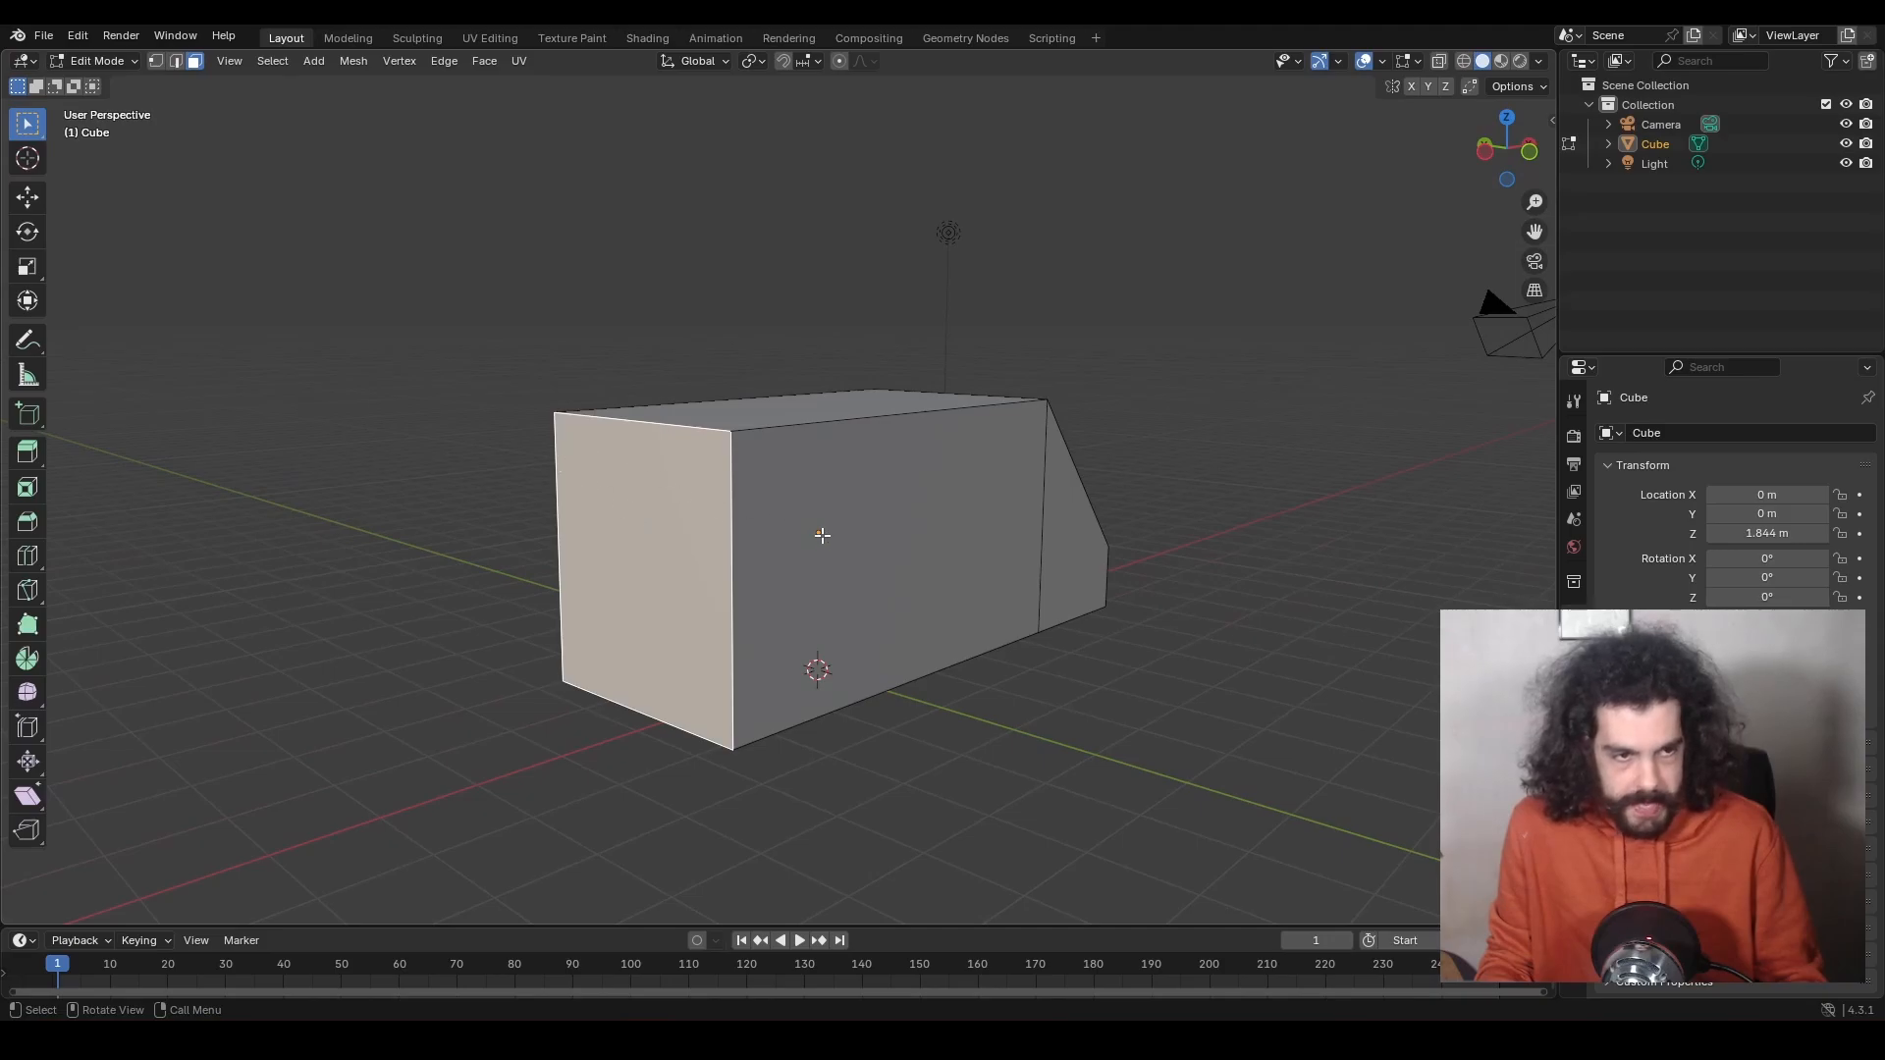
middle_drag(822, 535, 884, 471)
key(e)
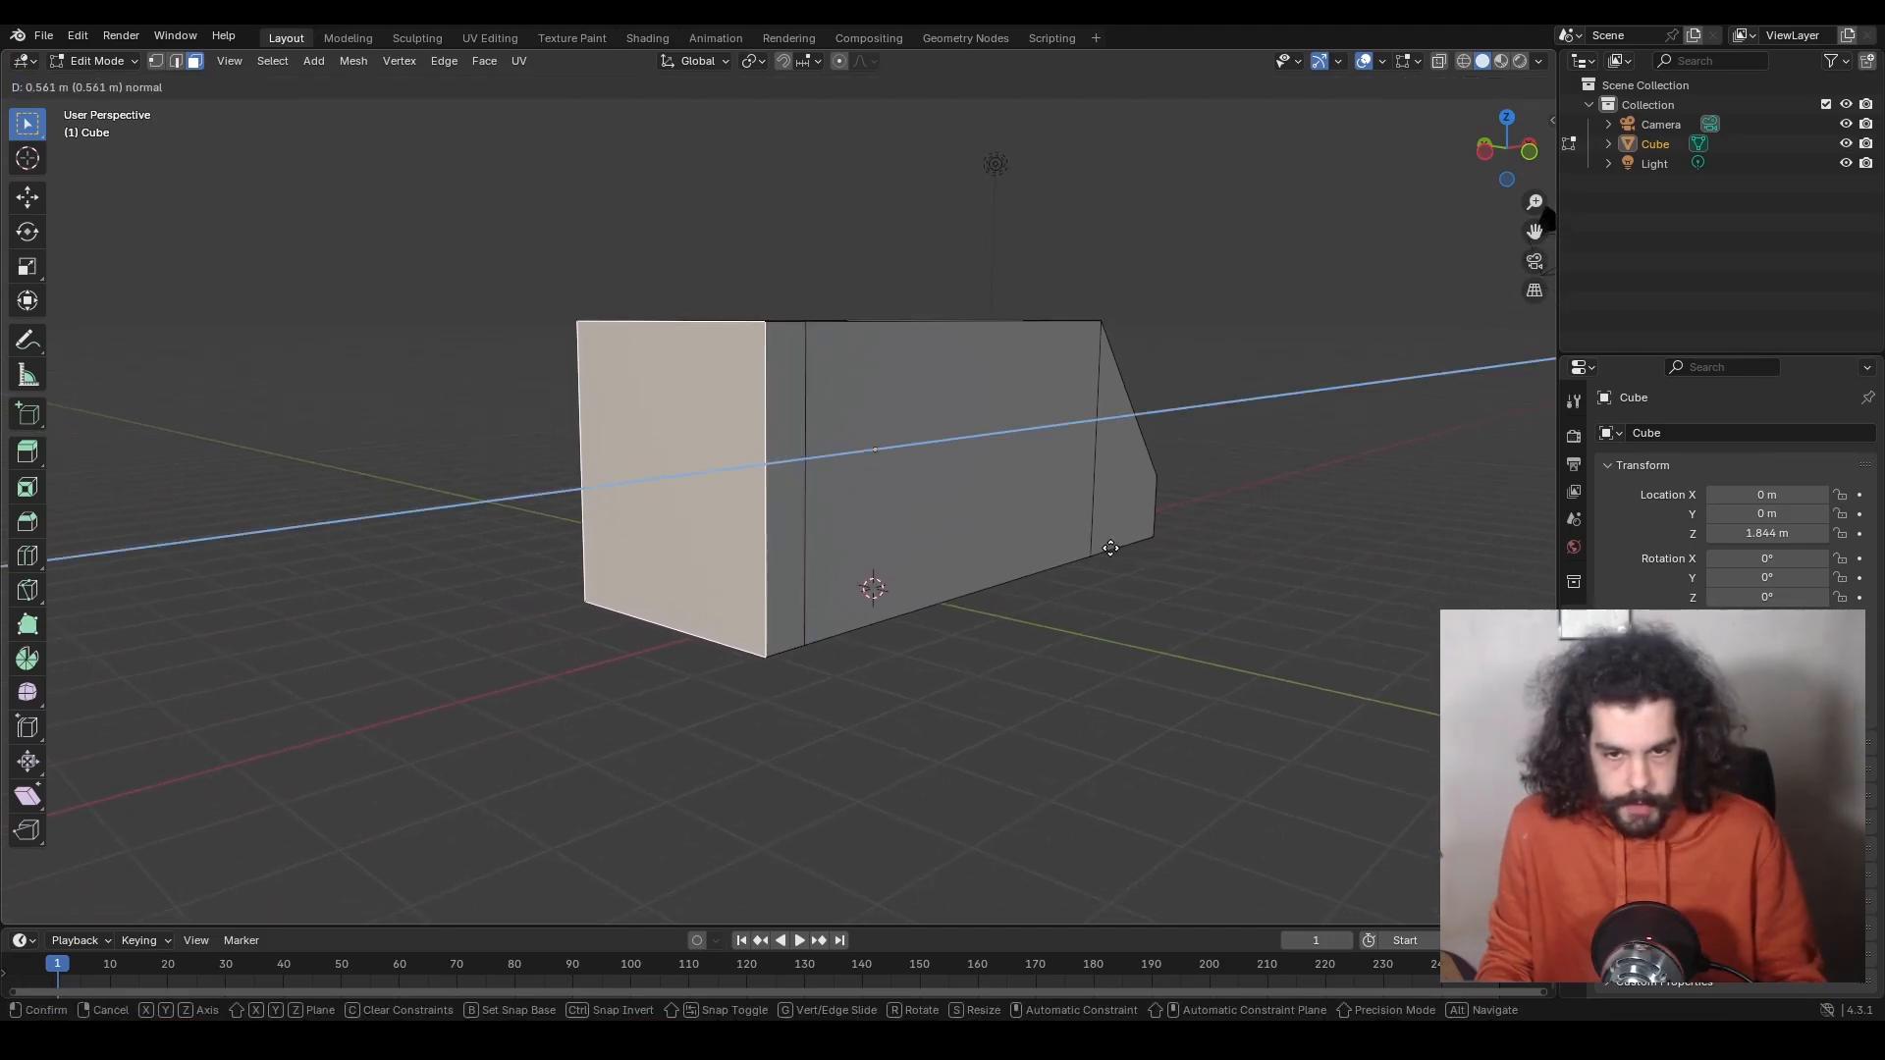
click(1110, 548)
key(s)
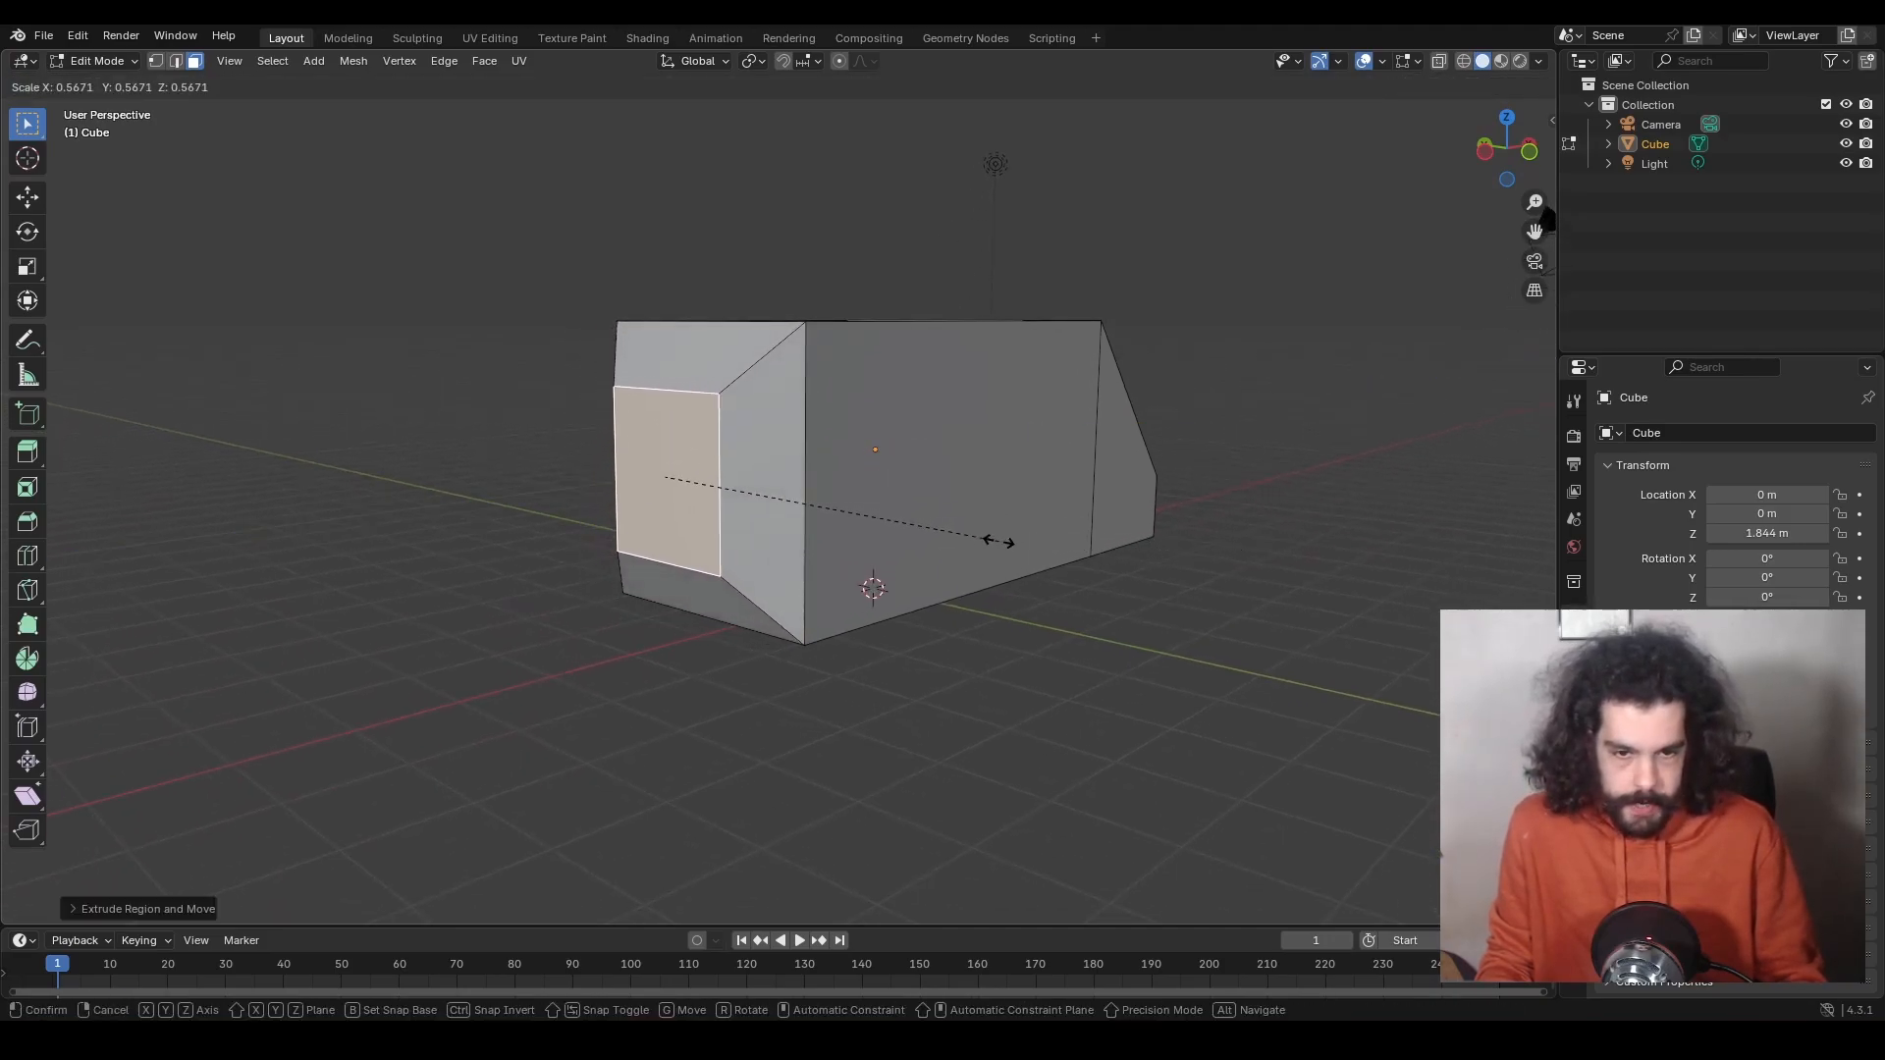
click(999, 541)
Raise the scaled-down rear face along Z until it is almost level with the body's roof.
key(g)
key(z)
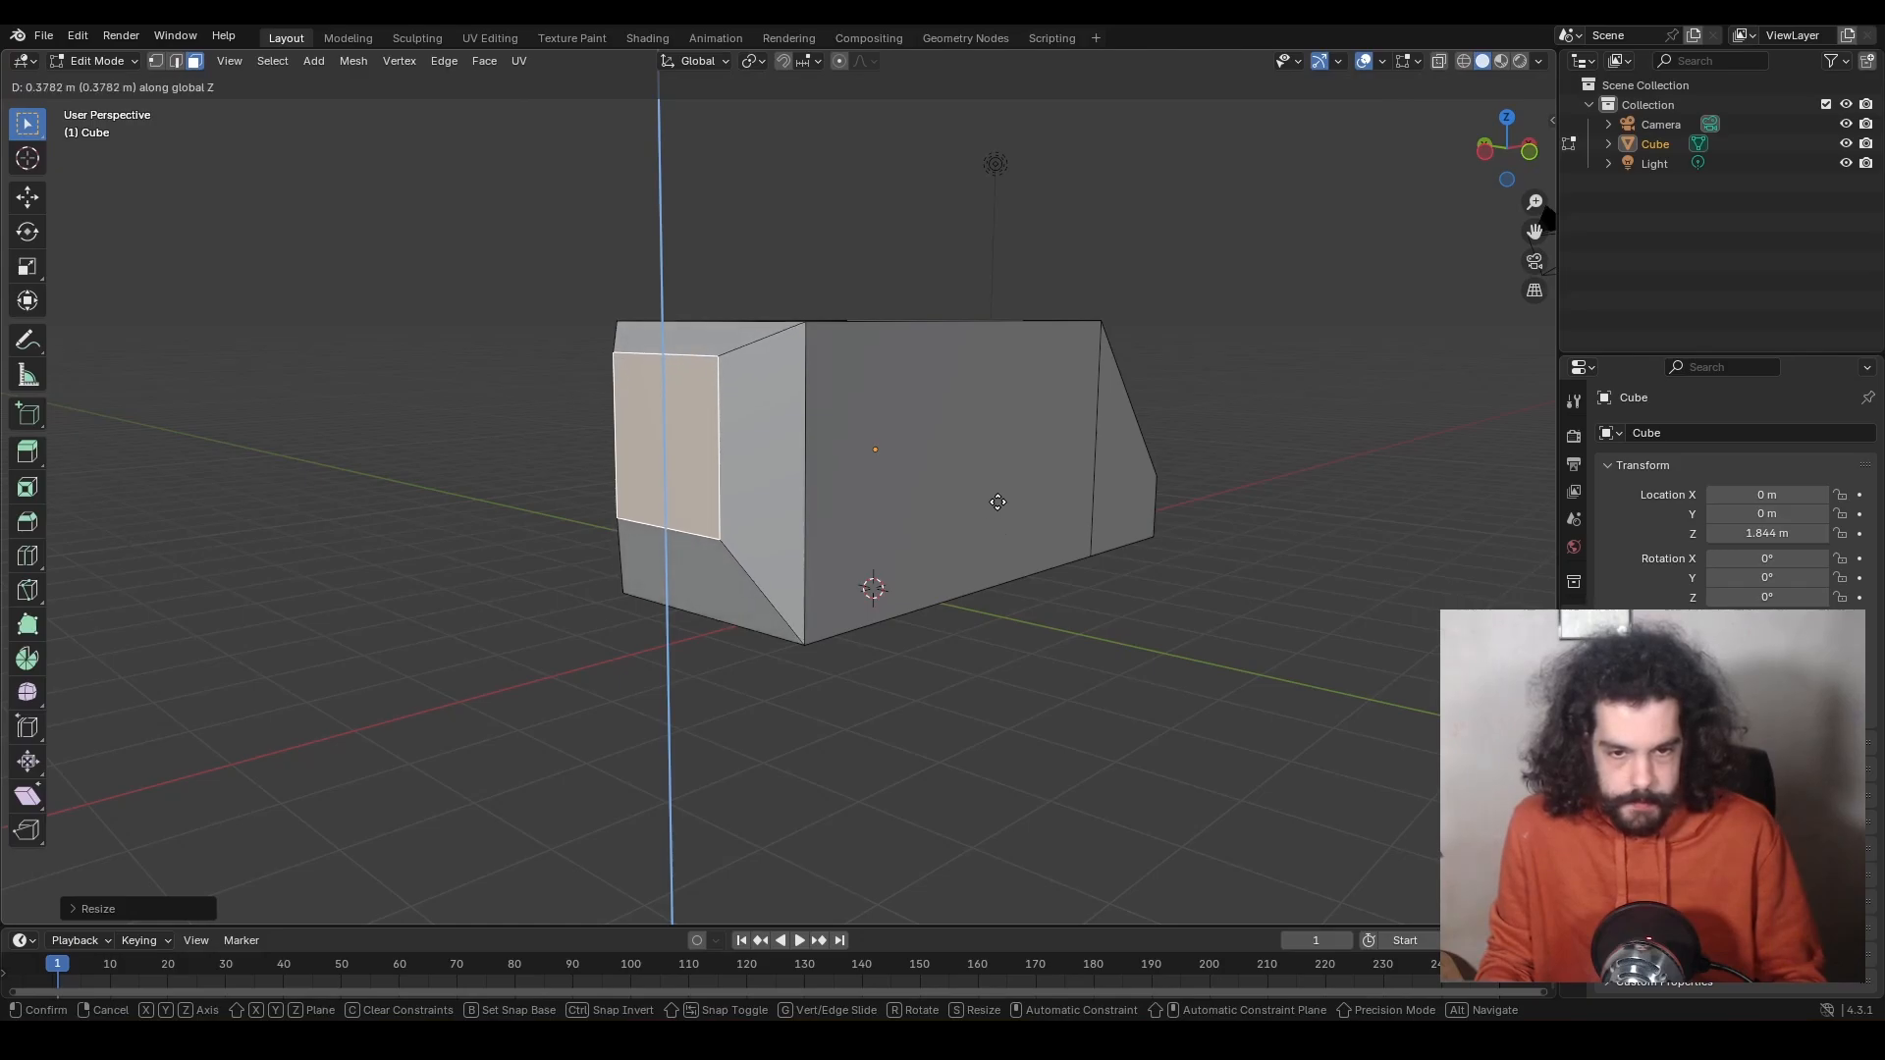
click(982, 489)
Extrude the rear face into a tapered tail root, shrinking its end face and raising it along Z towards roof level.
key(e)
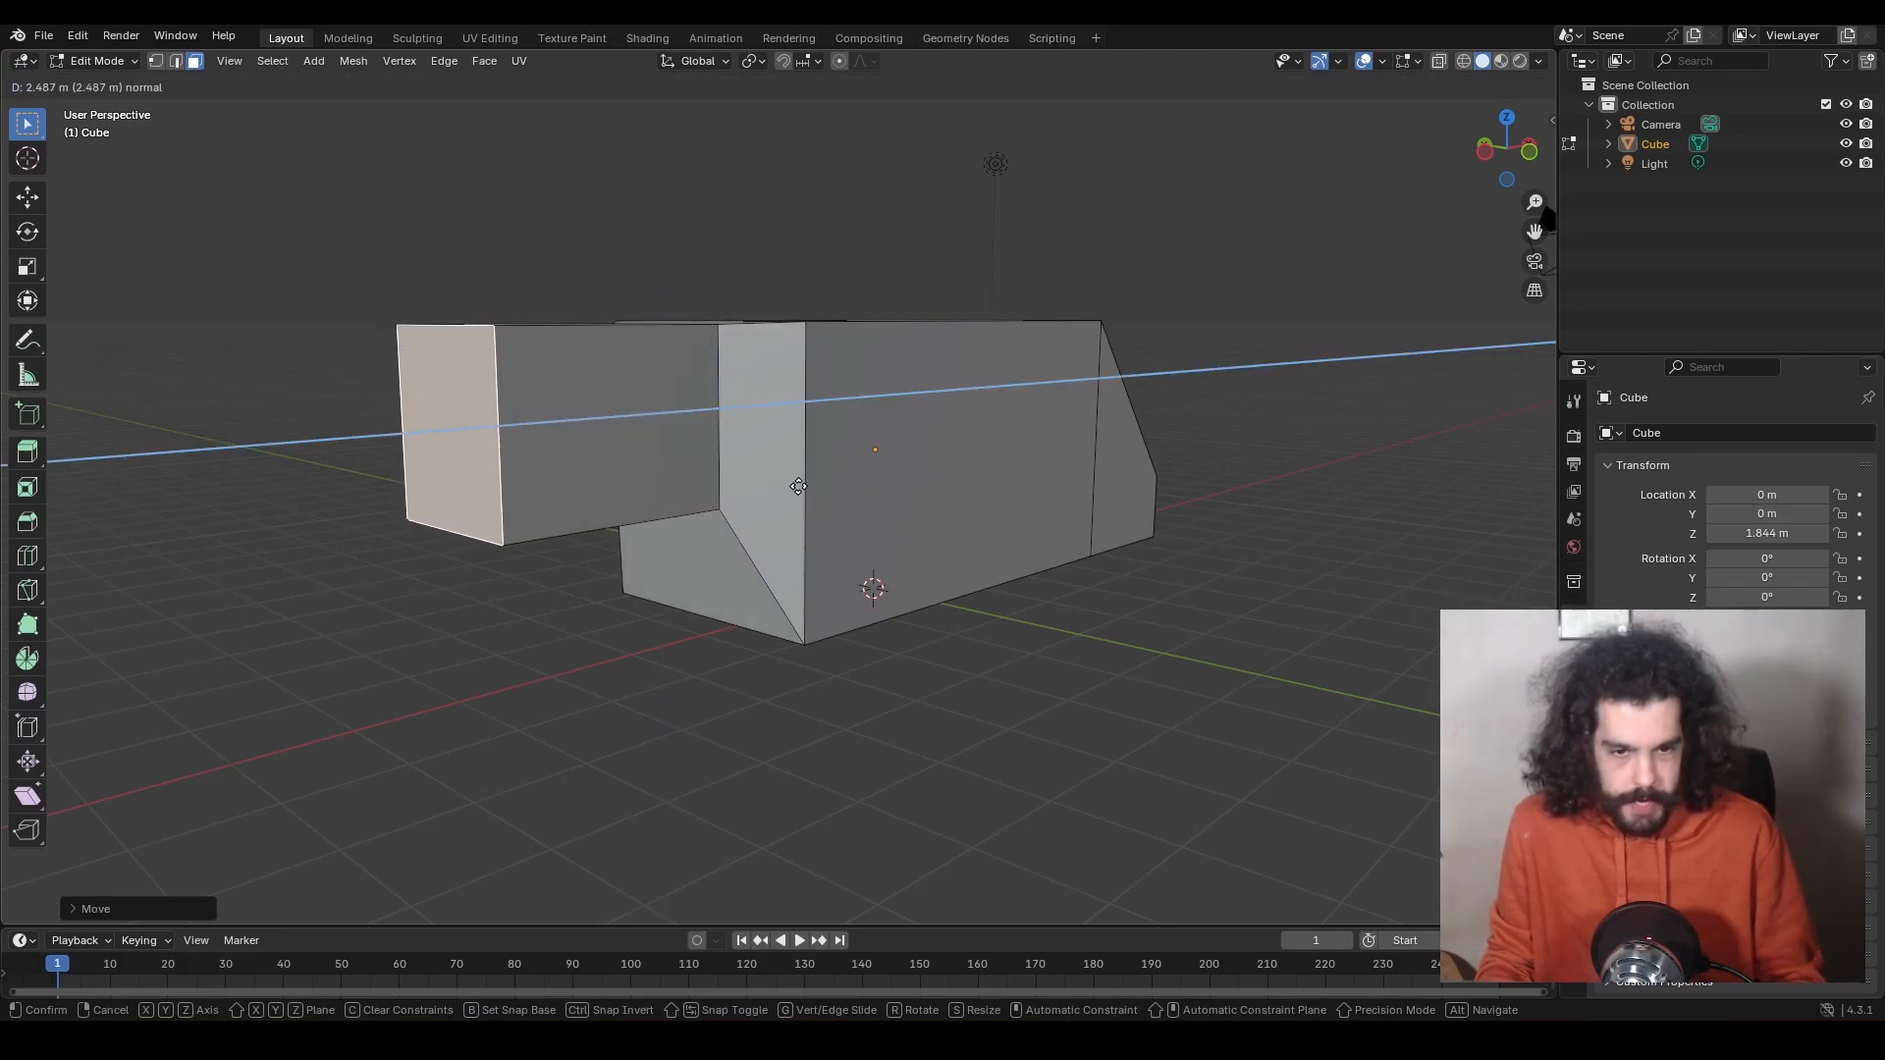
click(926, 482)
key(s)
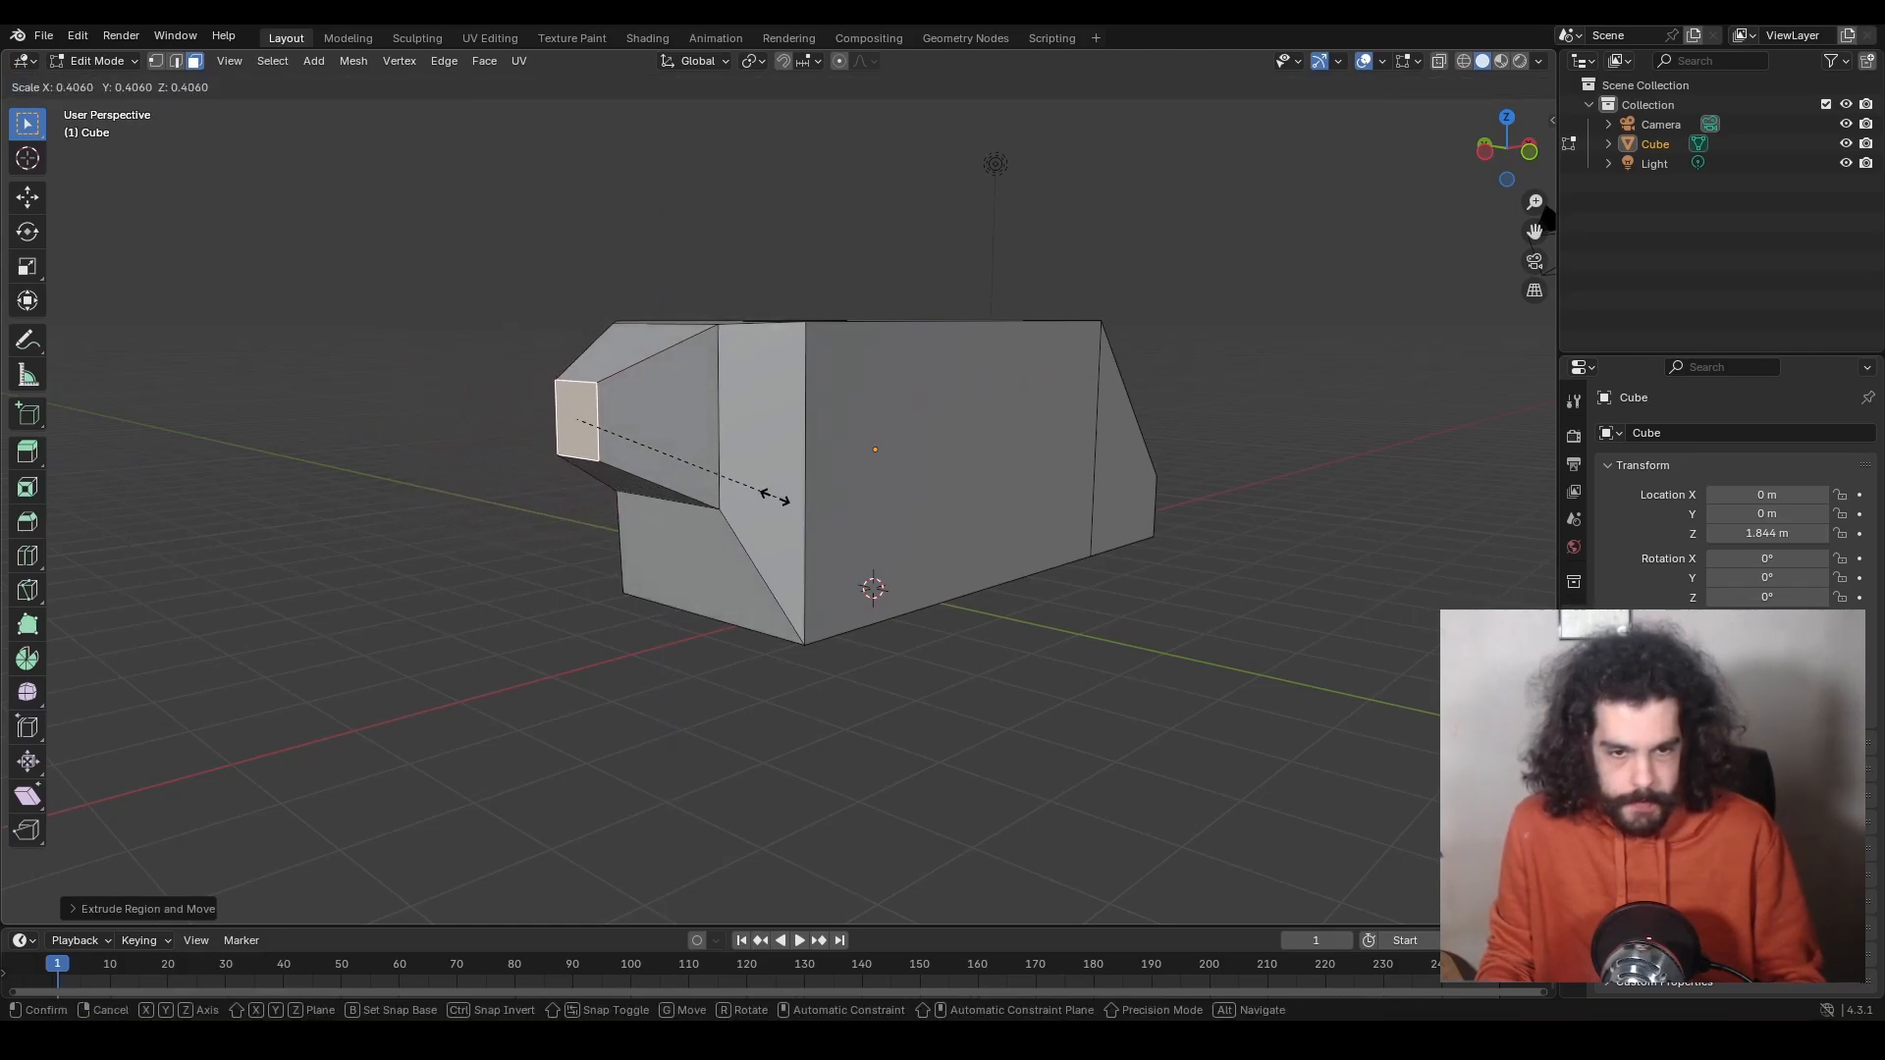
click(737, 496)
key(g)
key(z)
click(744, 443)
Extrude the tail root's small end face straight backward into a long, thin tail boom.
middle_drag(1134, 527, 1056, 543)
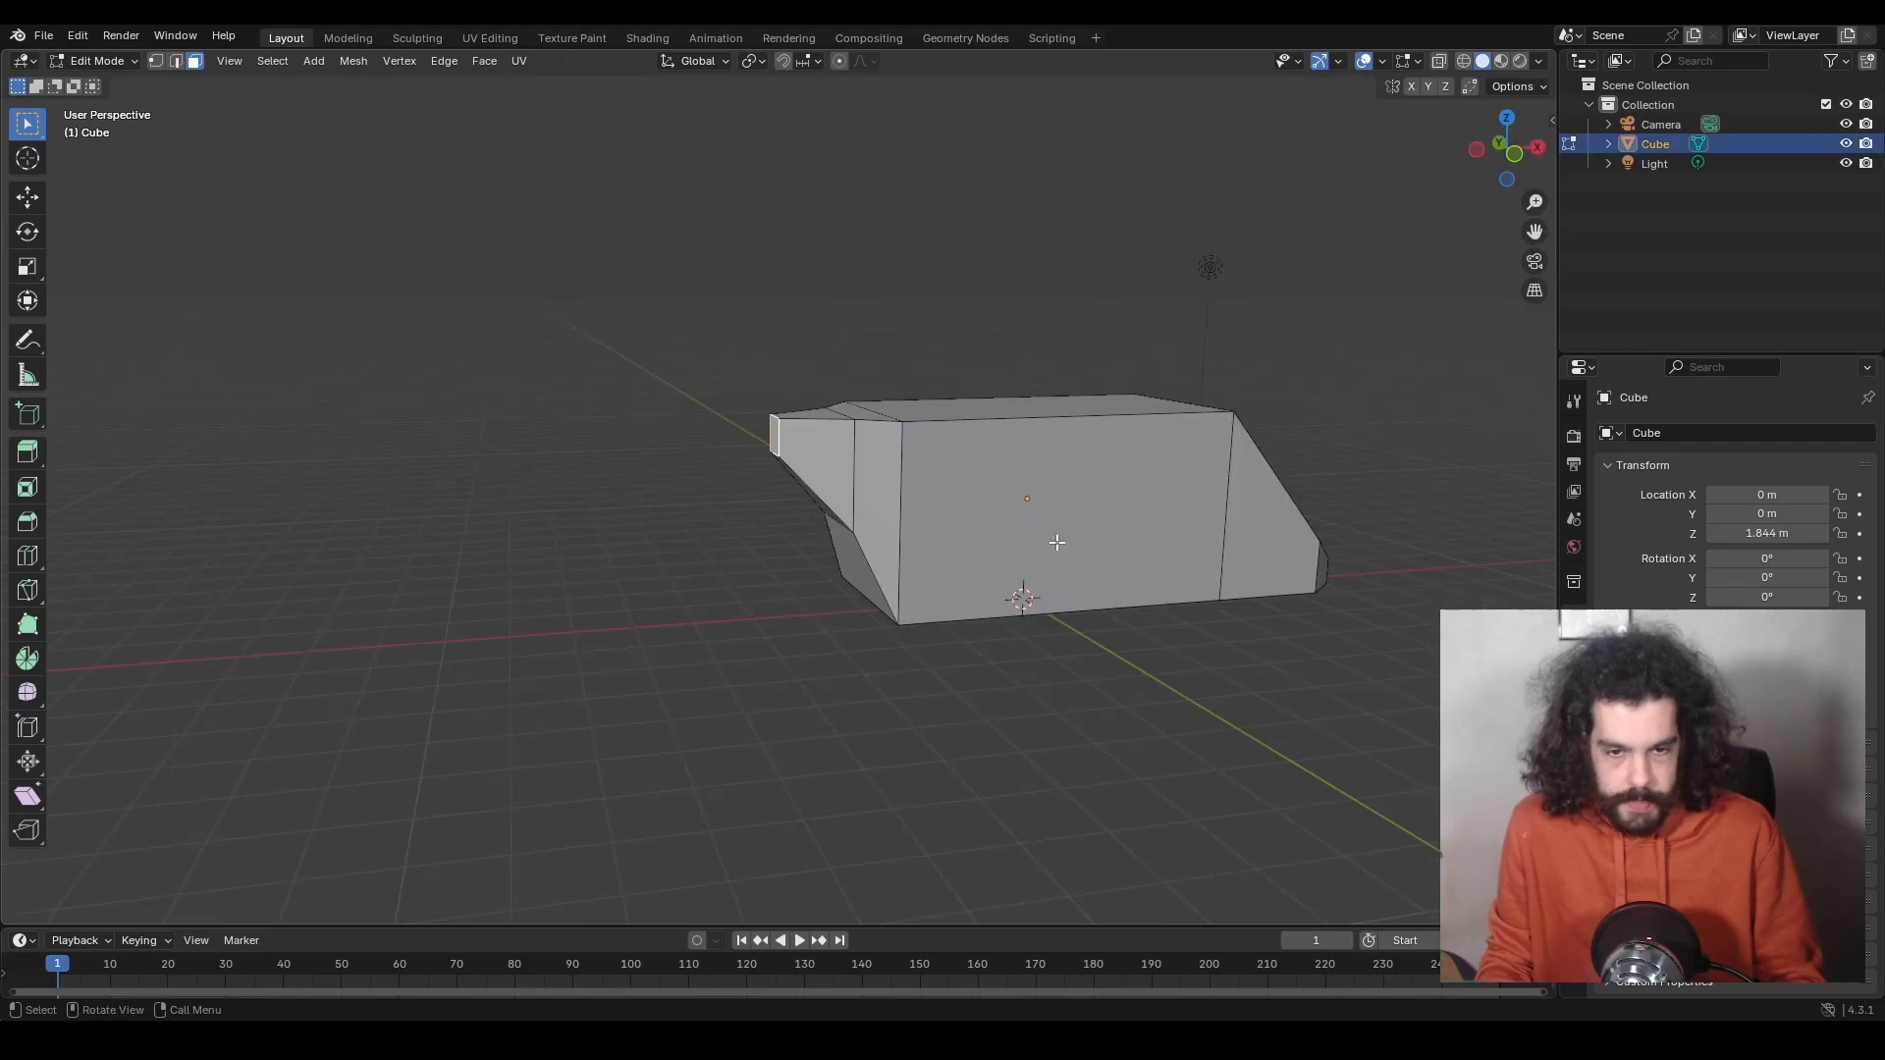
key(e)
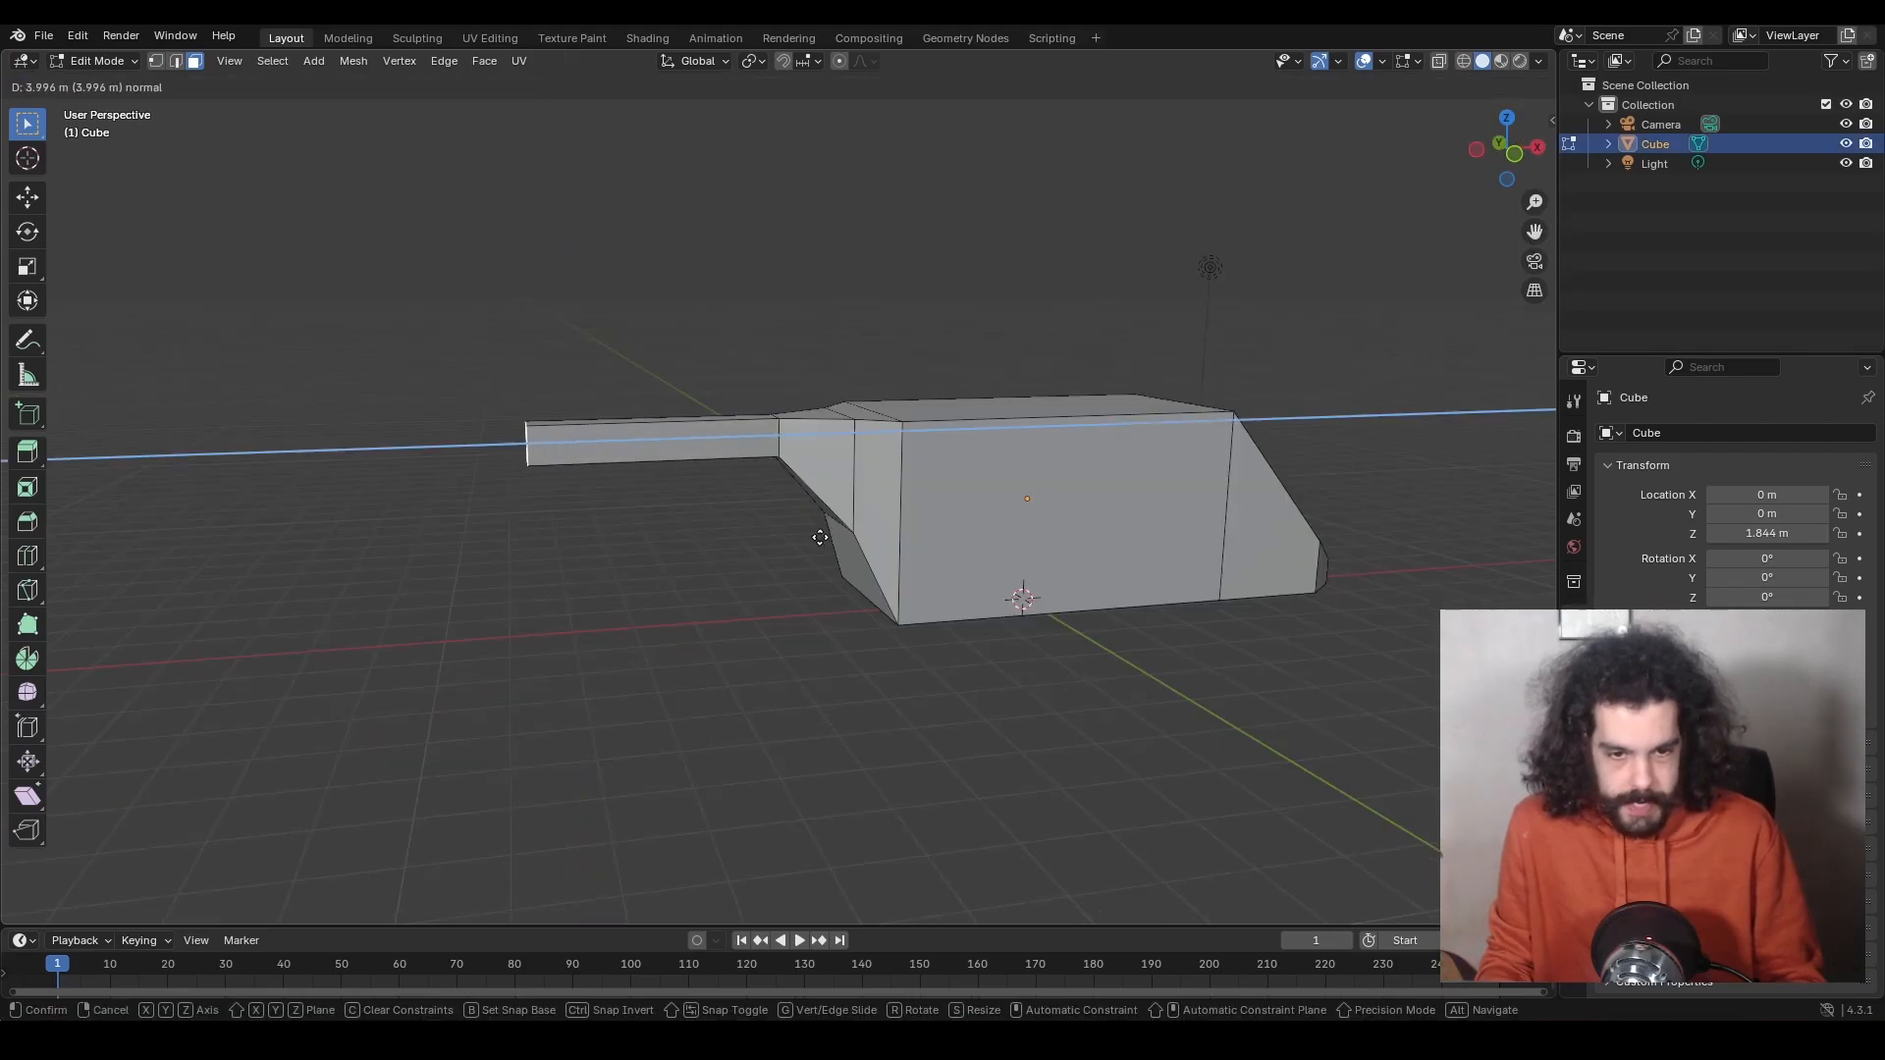
click(750, 539)
Extrude two short segments from the tail boom's end, tapering each one and scaling the last to about 0.4.
key(e)
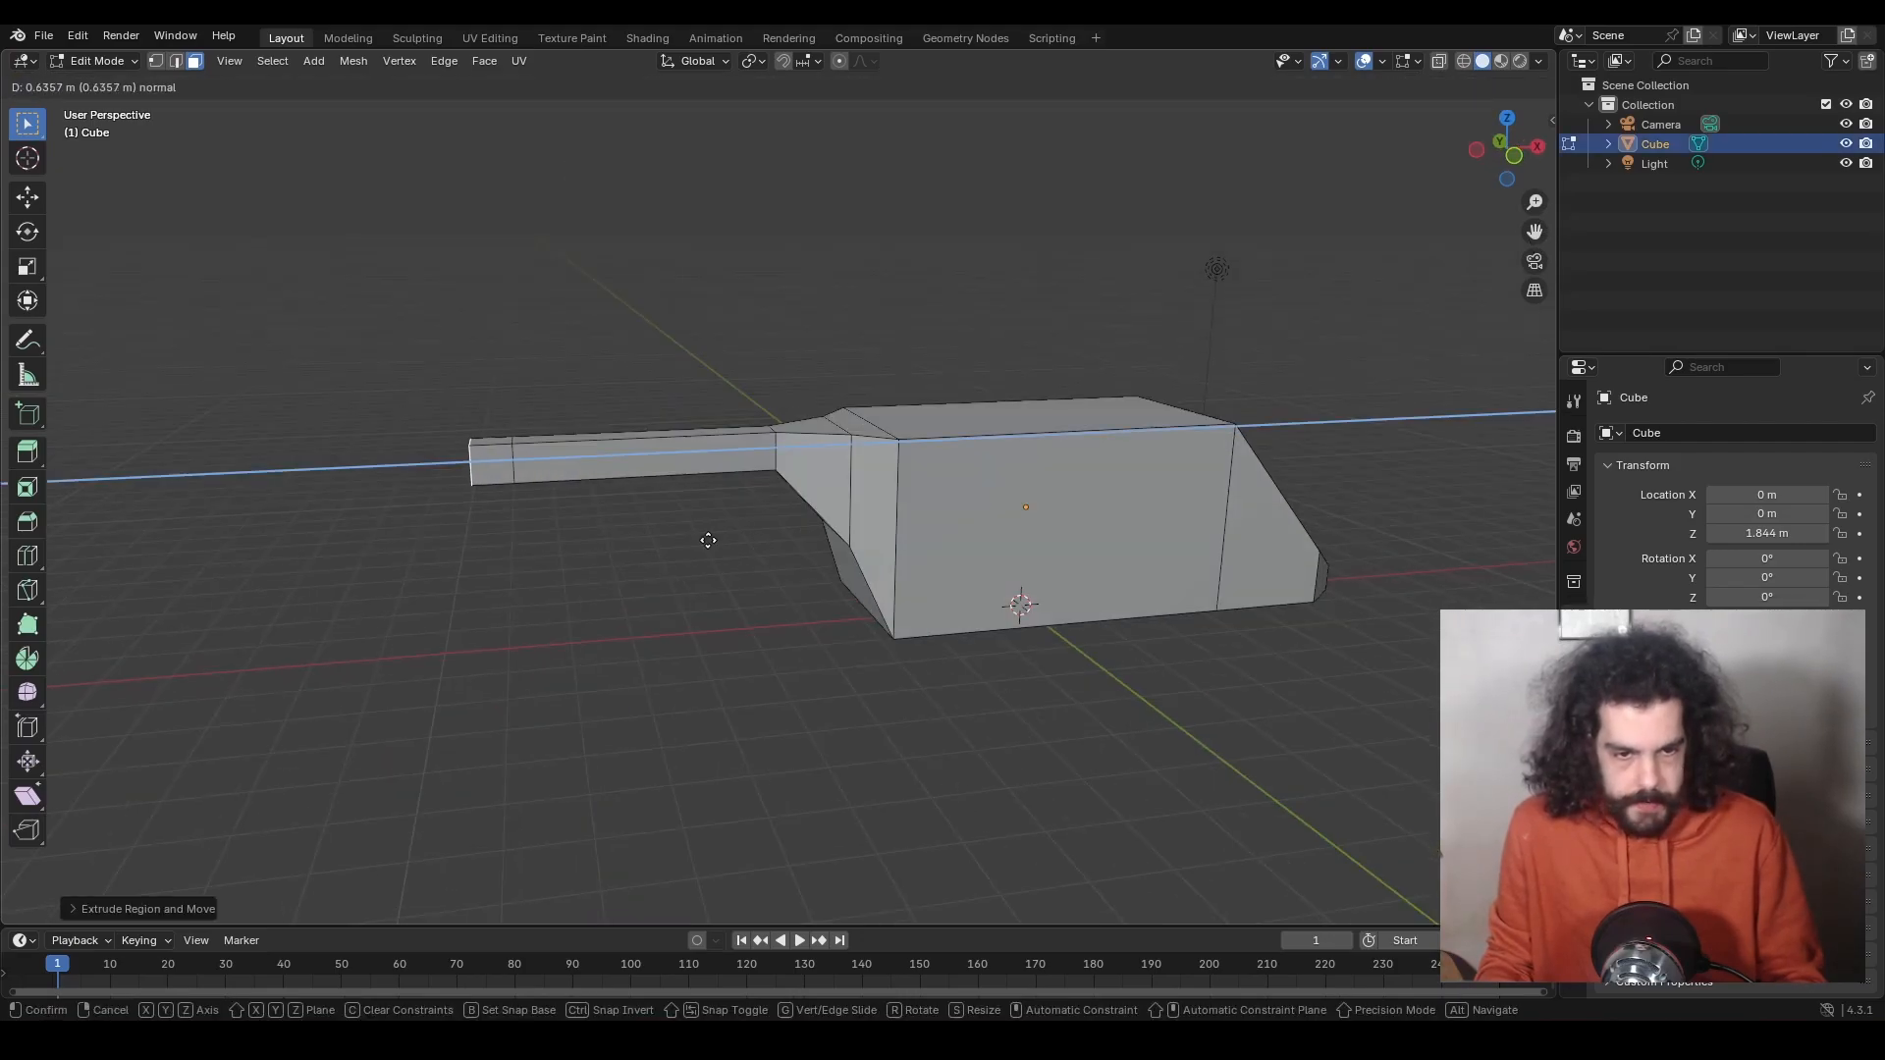
click(722, 538)
key(s)
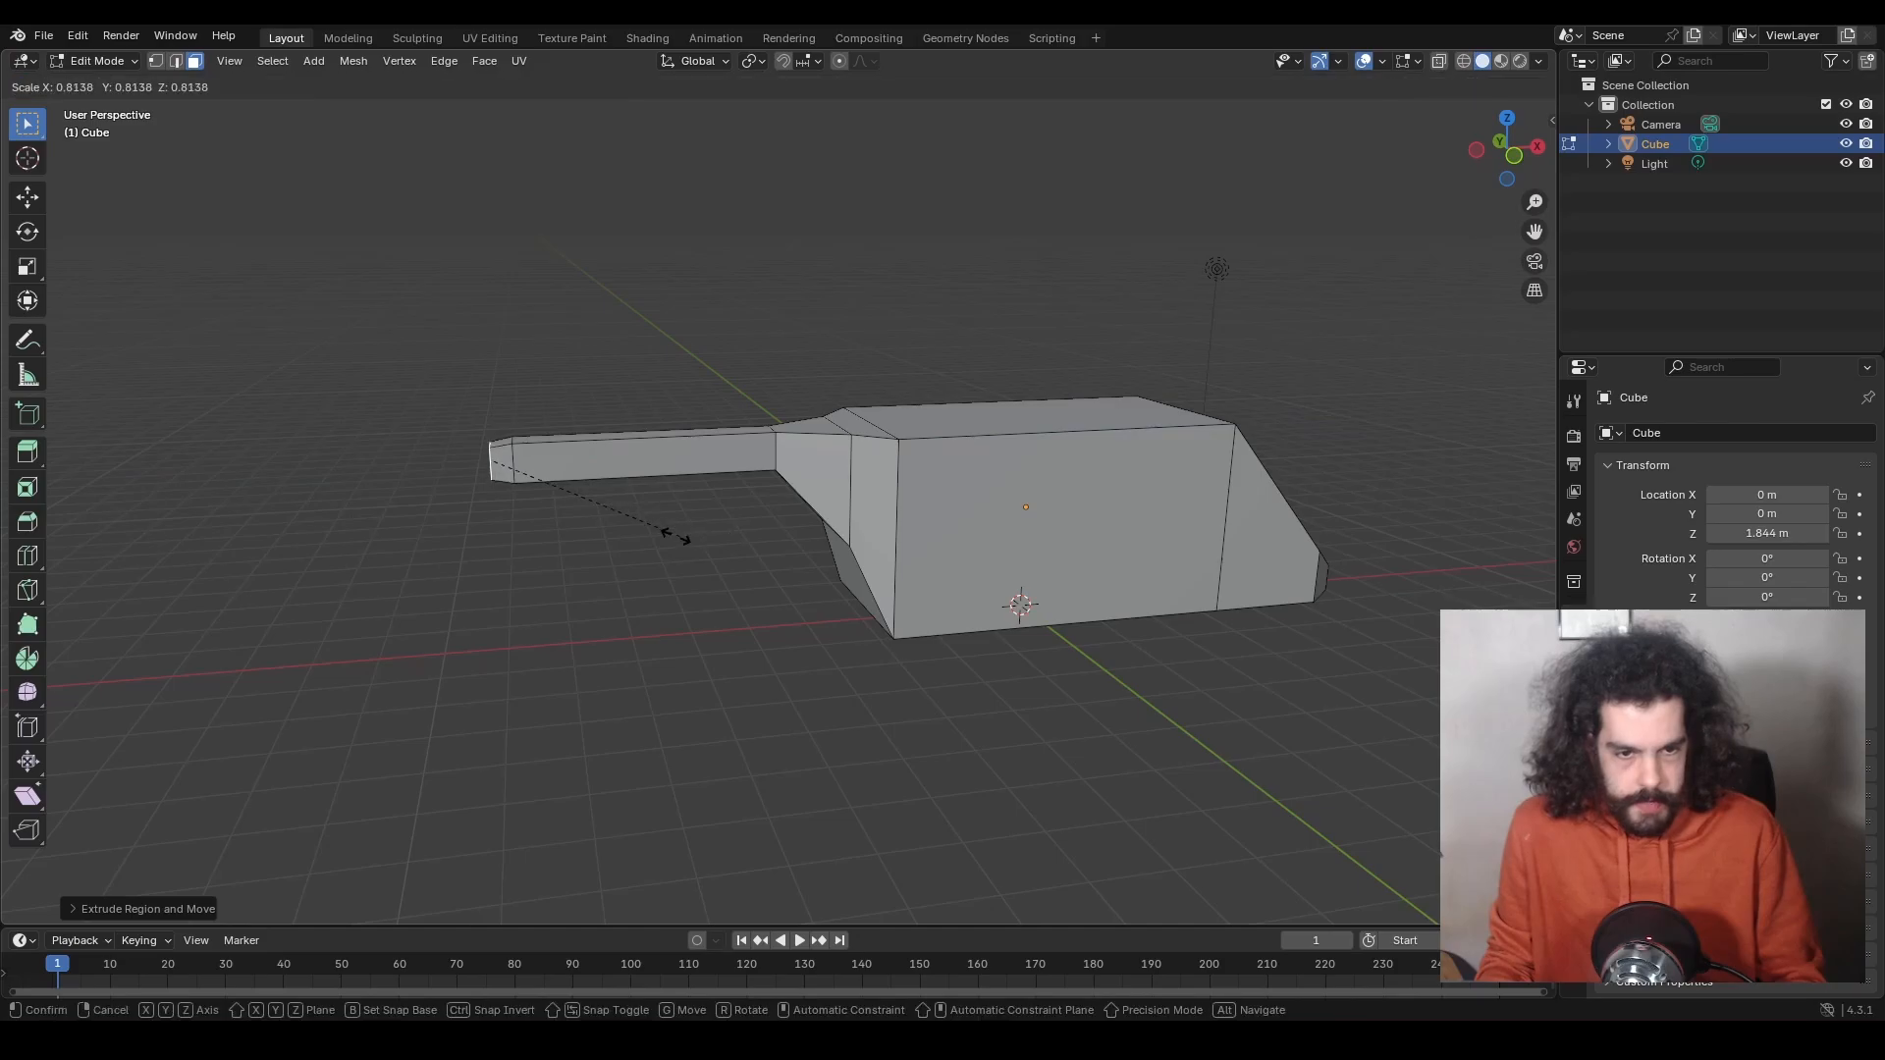
click(650, 534)
key(e)
click(583, 532)
key(s)
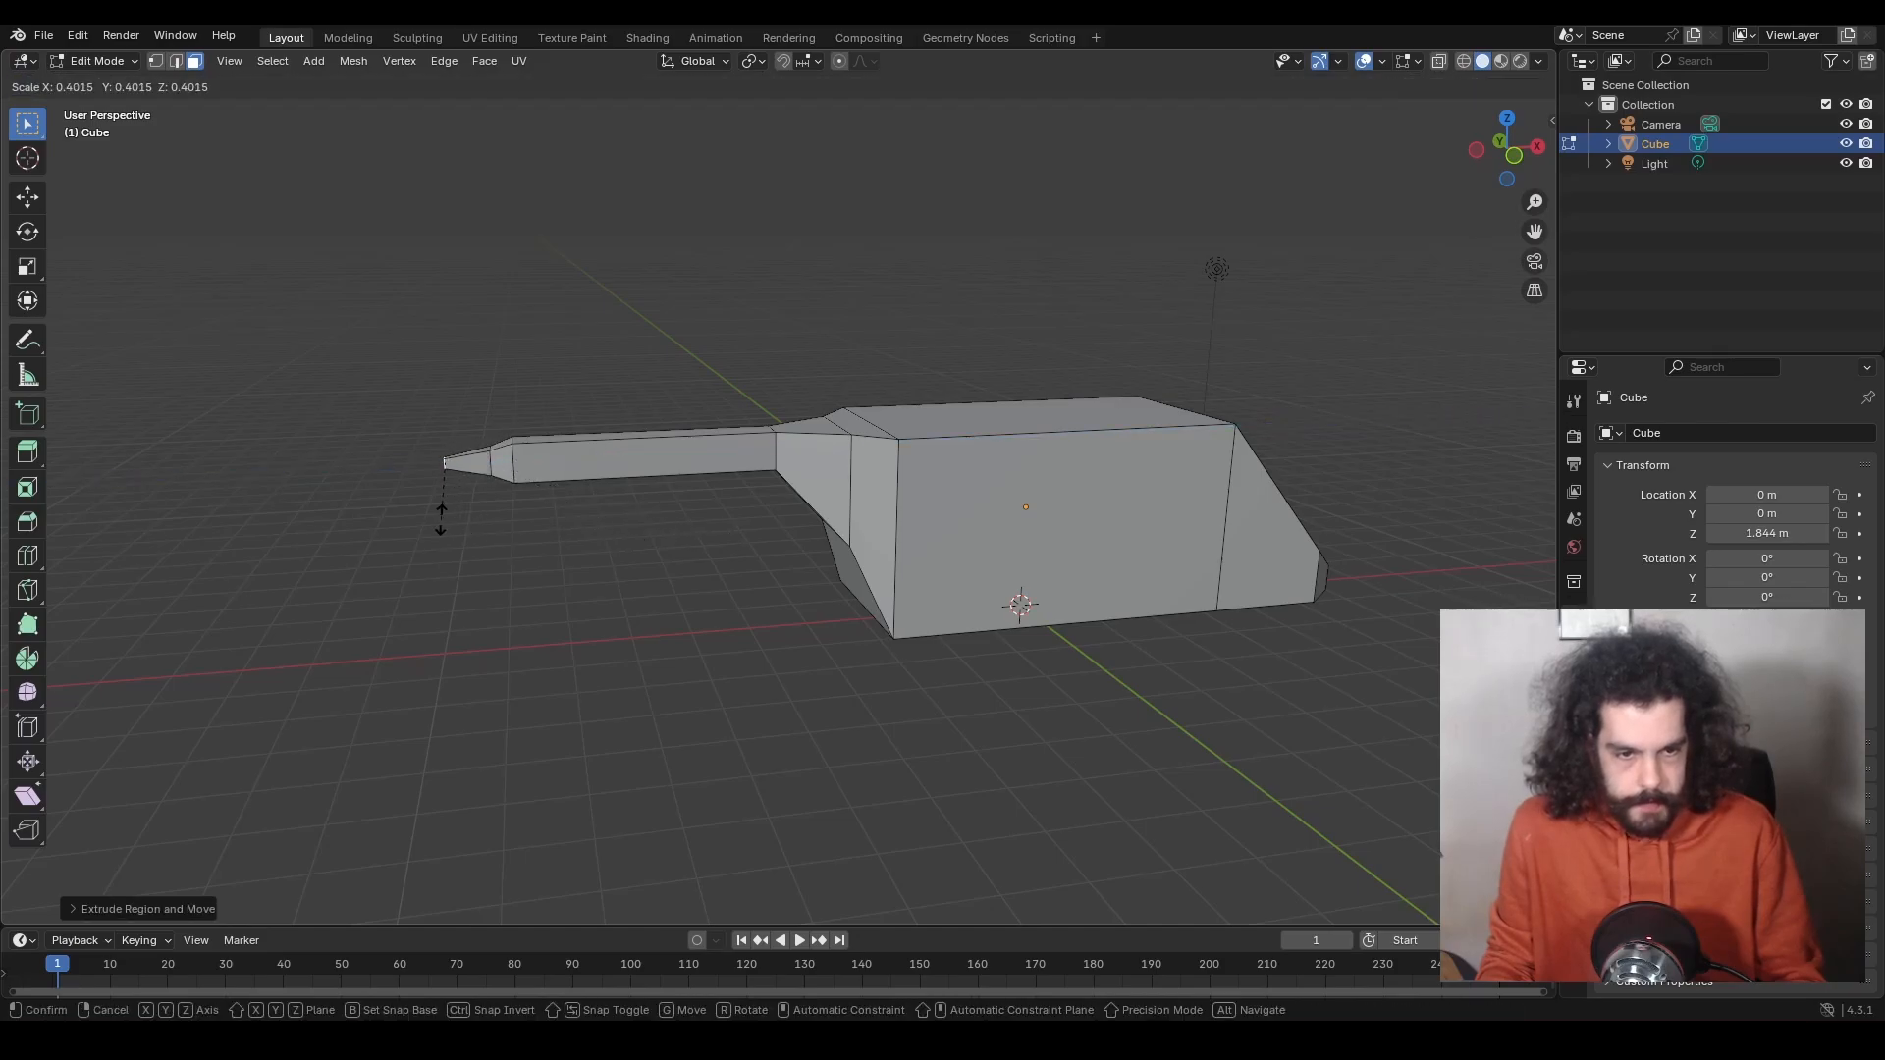
click(441, 518)
Extrude the top faces of the two tail tip segments upward and scale them down to start a vertical fin.
middle_drag(441, 518, 488, 495)
shift+click(488, 498)
key(e)
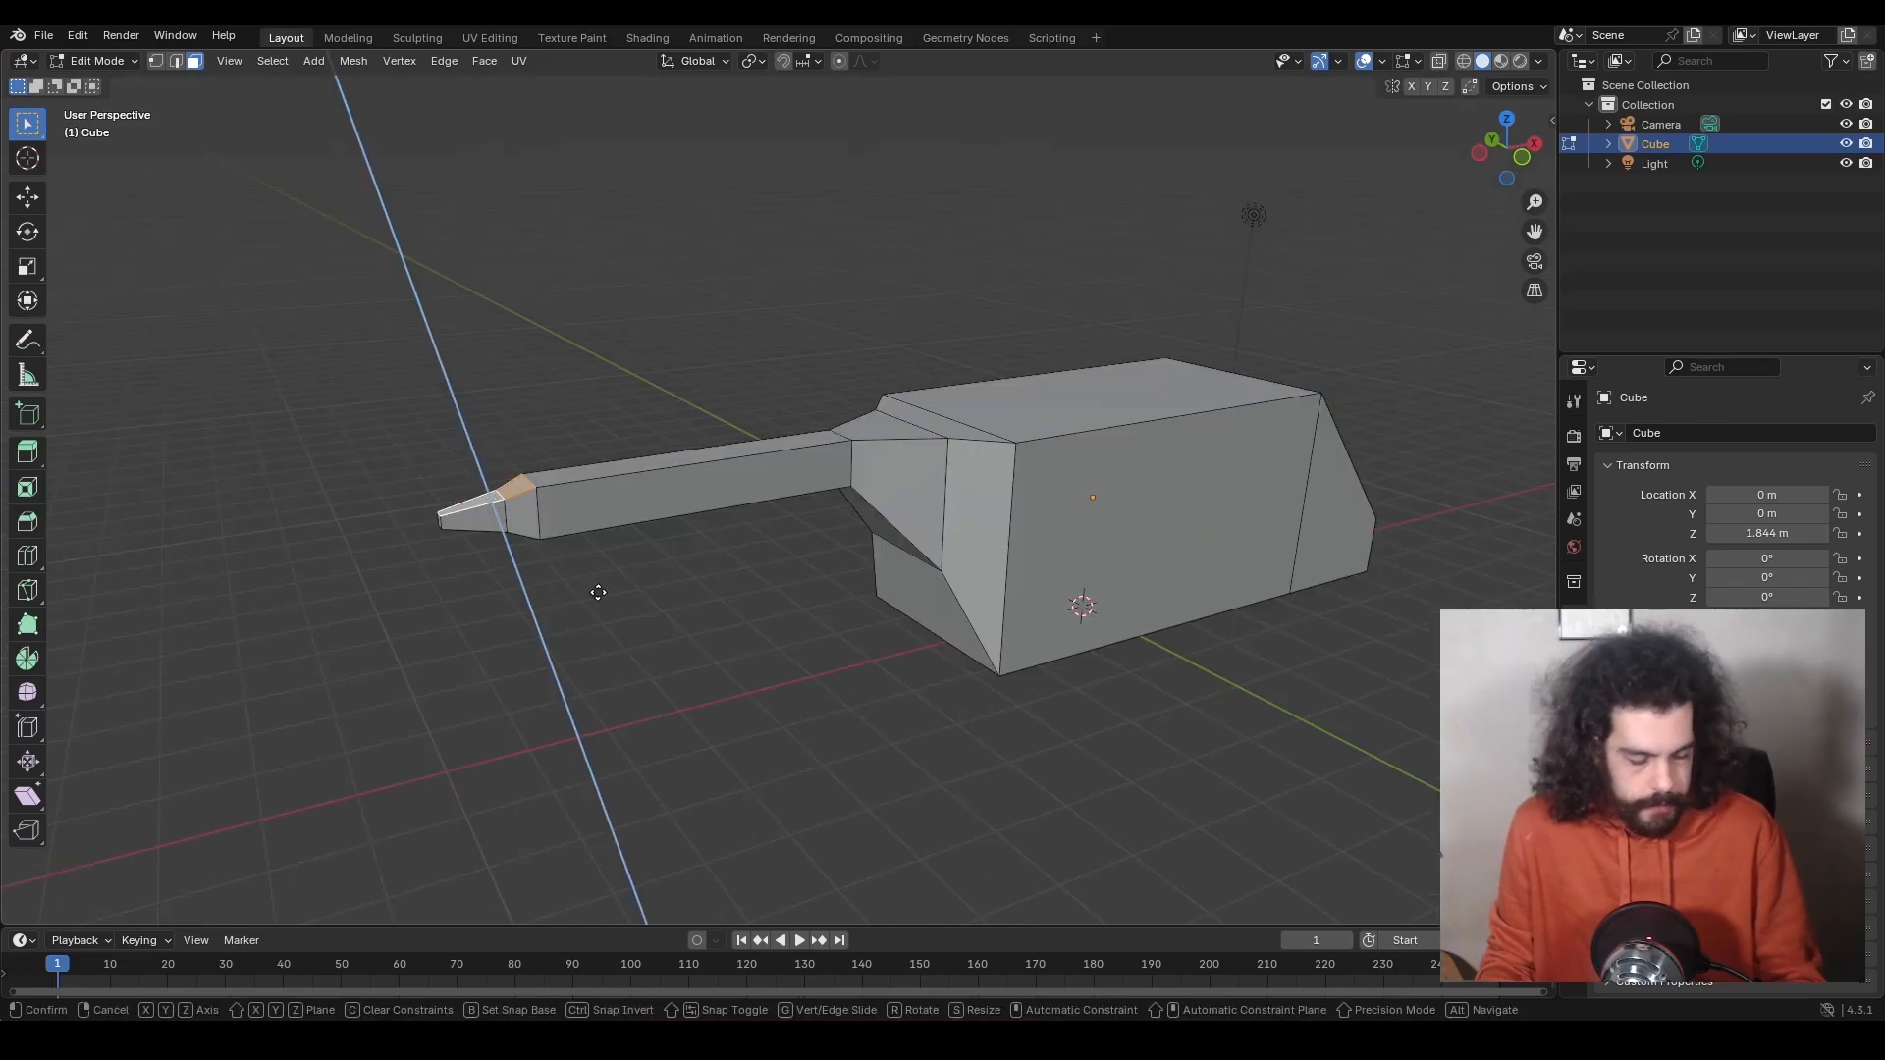
click(591, 566)
key(s)
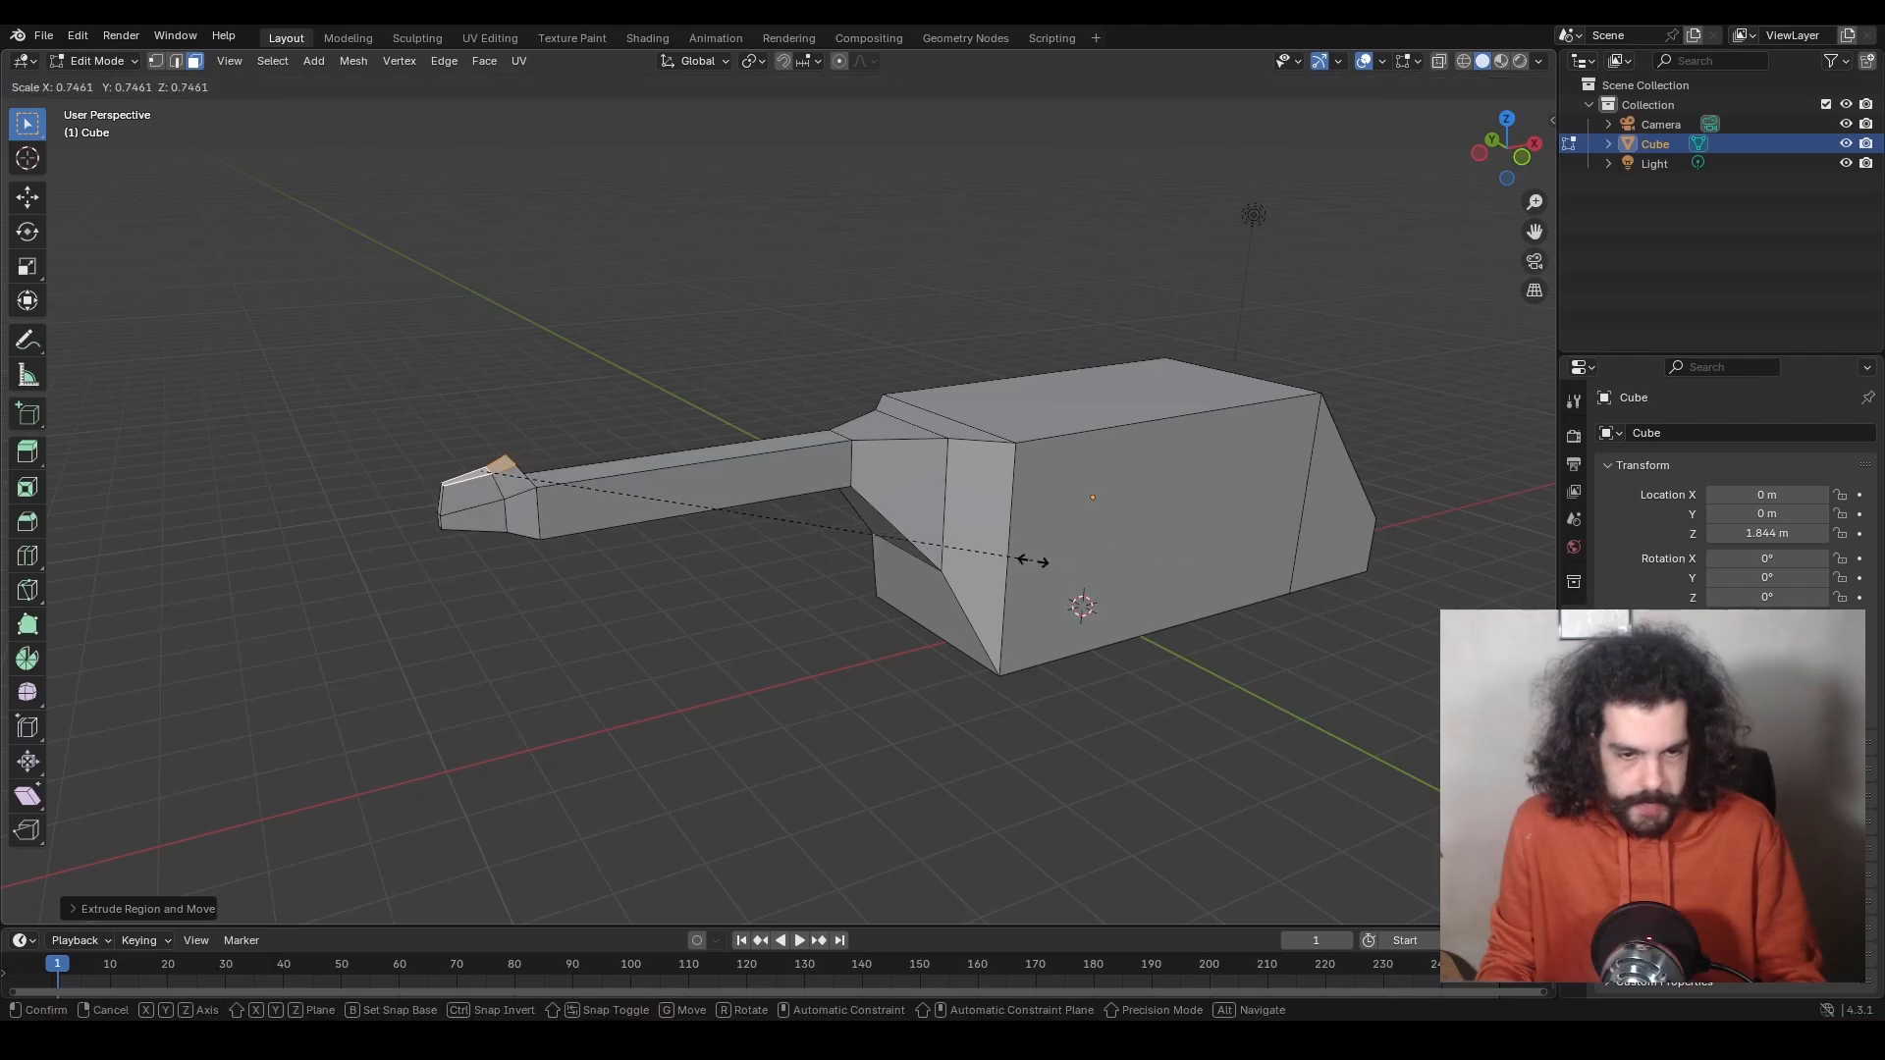
click(843, 552)
Shift the fin's top faces slightly backward along X and raise them along Z to make the fin taller.
key(g)
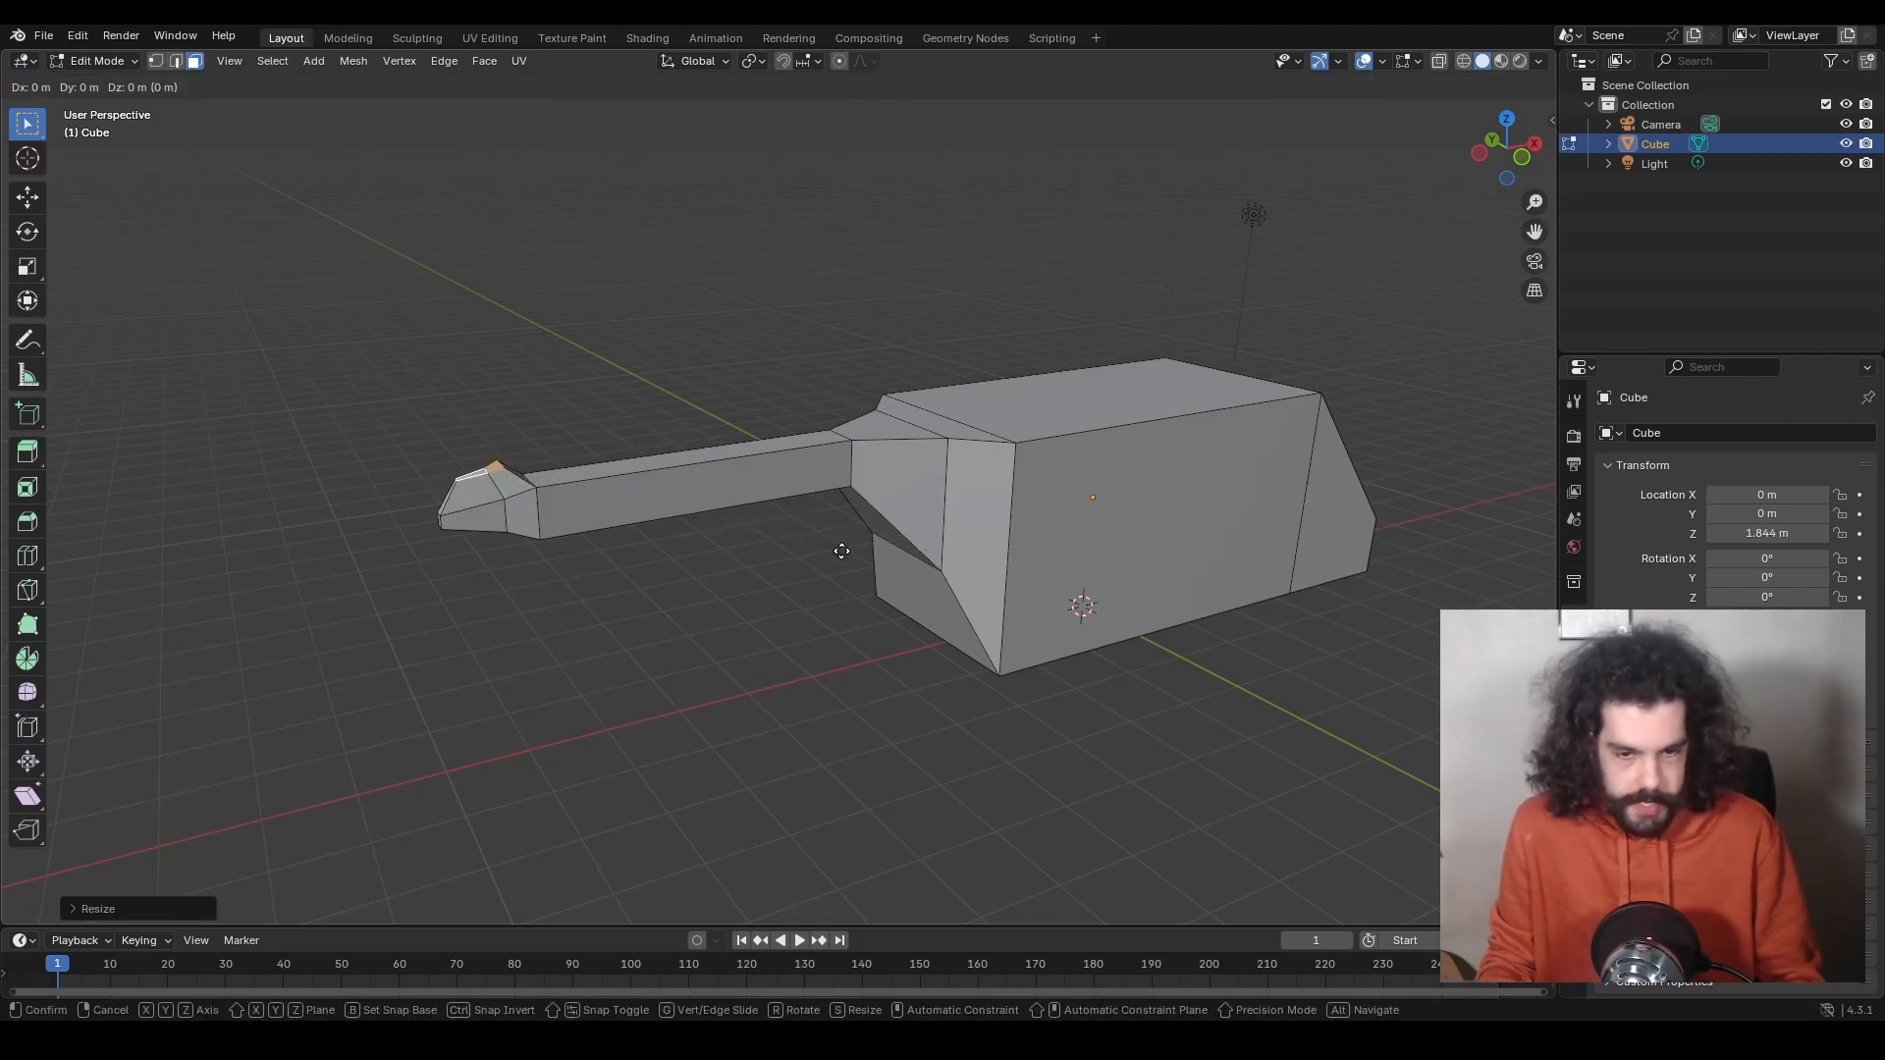
key(x)
click(825, 552)
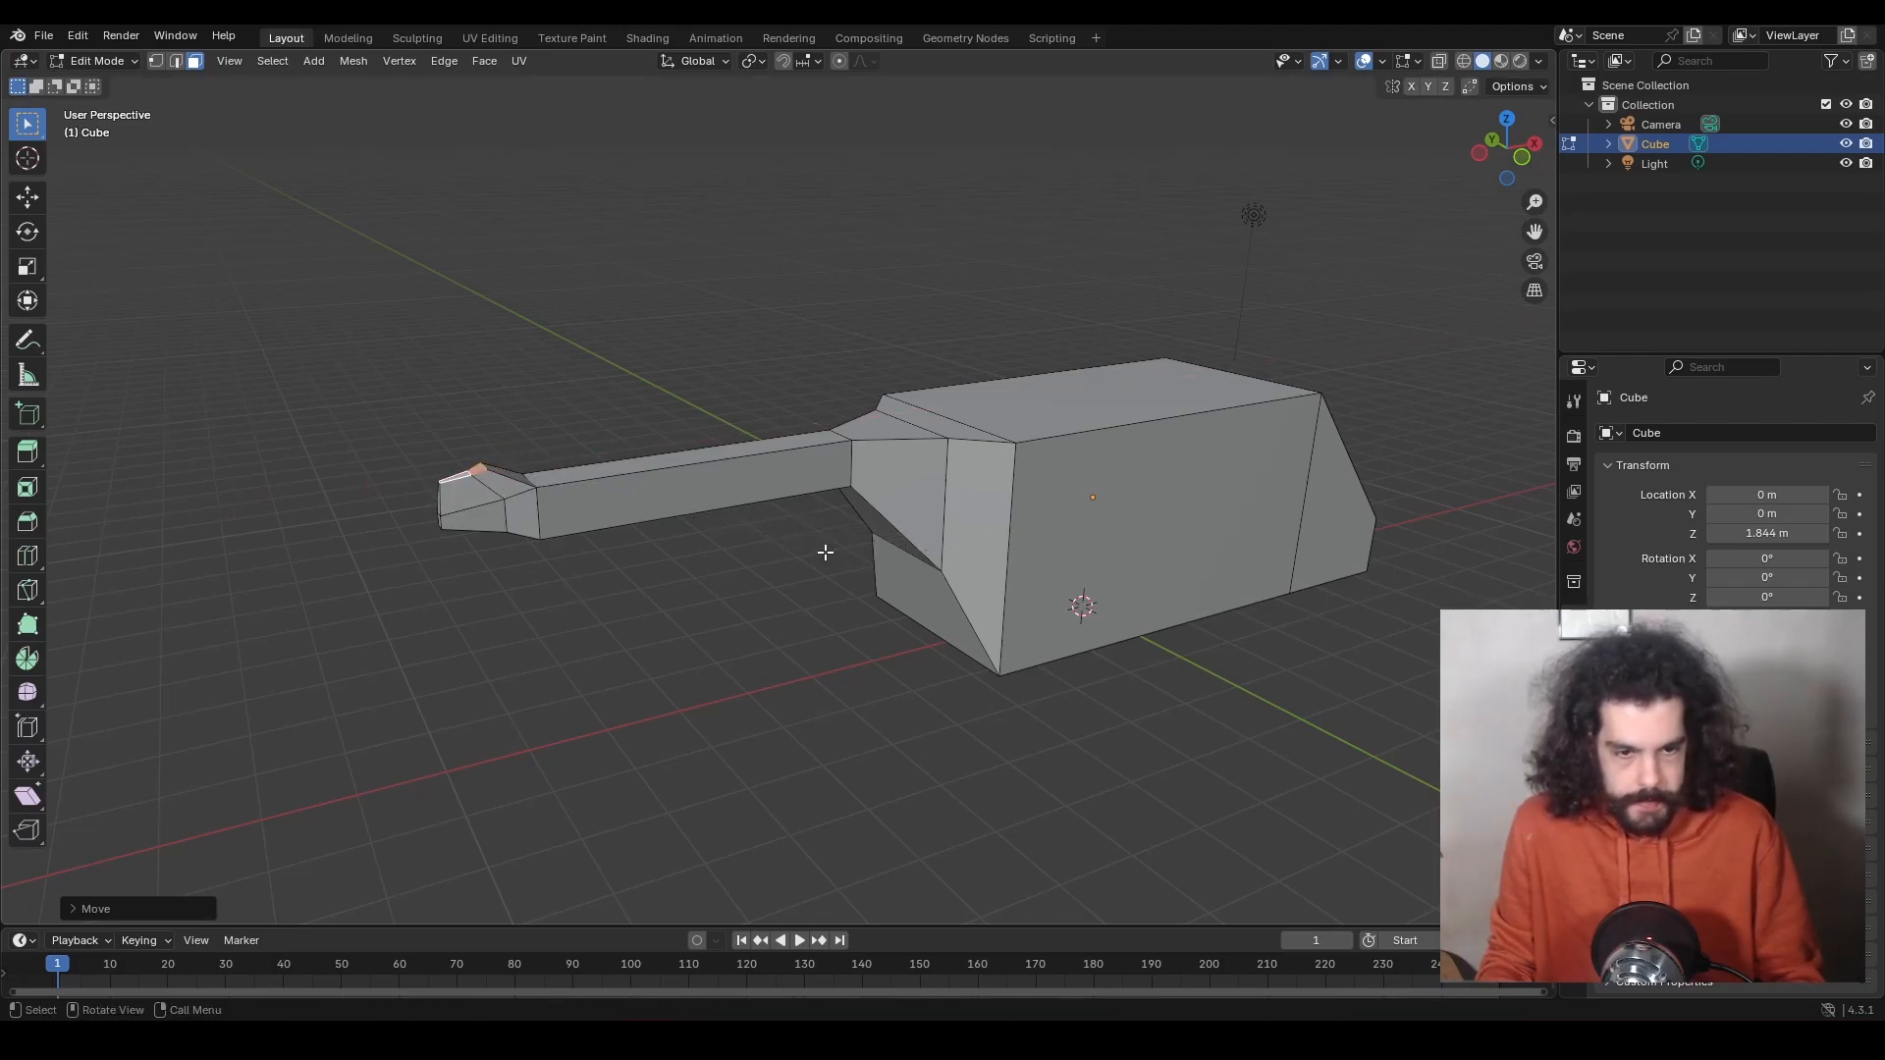
middle_drag(826, 552, 833, 571)
key(g)
key(z)
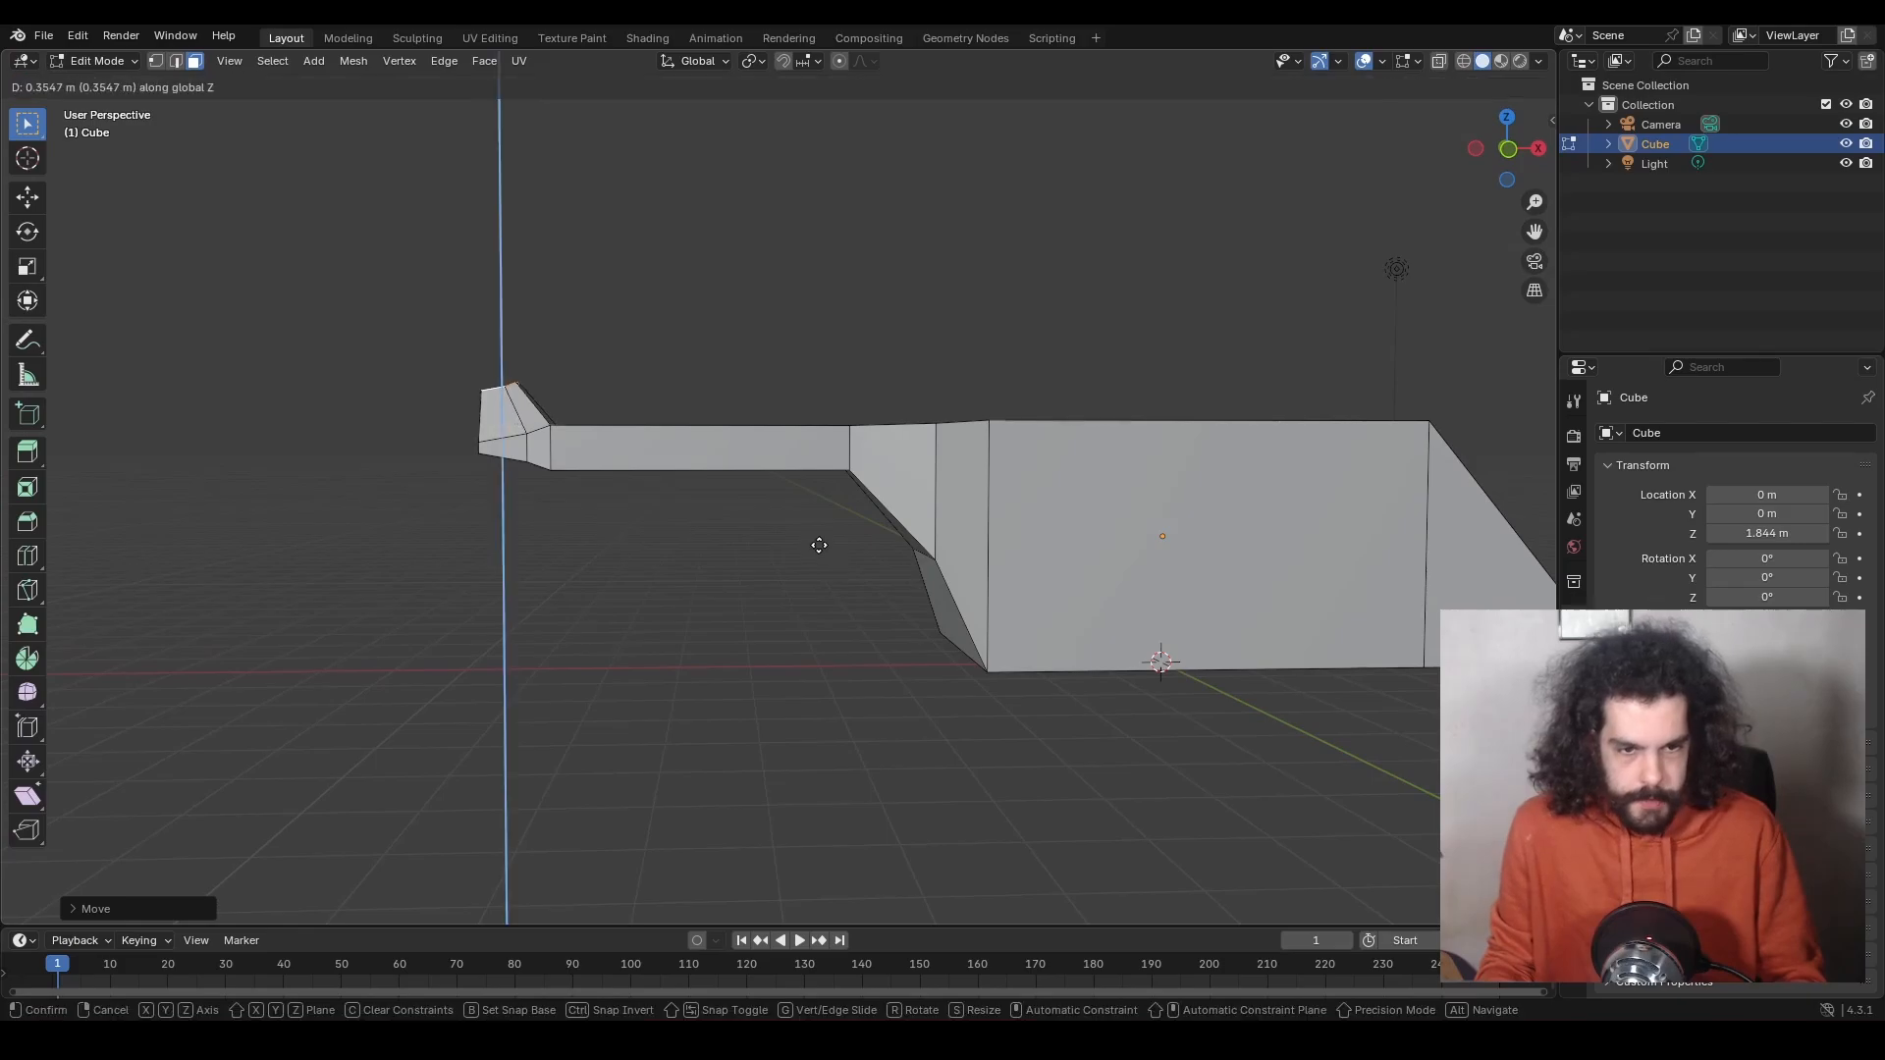
click(822, 527)
Extrude the tail fin's top faces slightly upward and scale them down to taper the fin's tip.
middle_drag(821, 526, 843, 585)
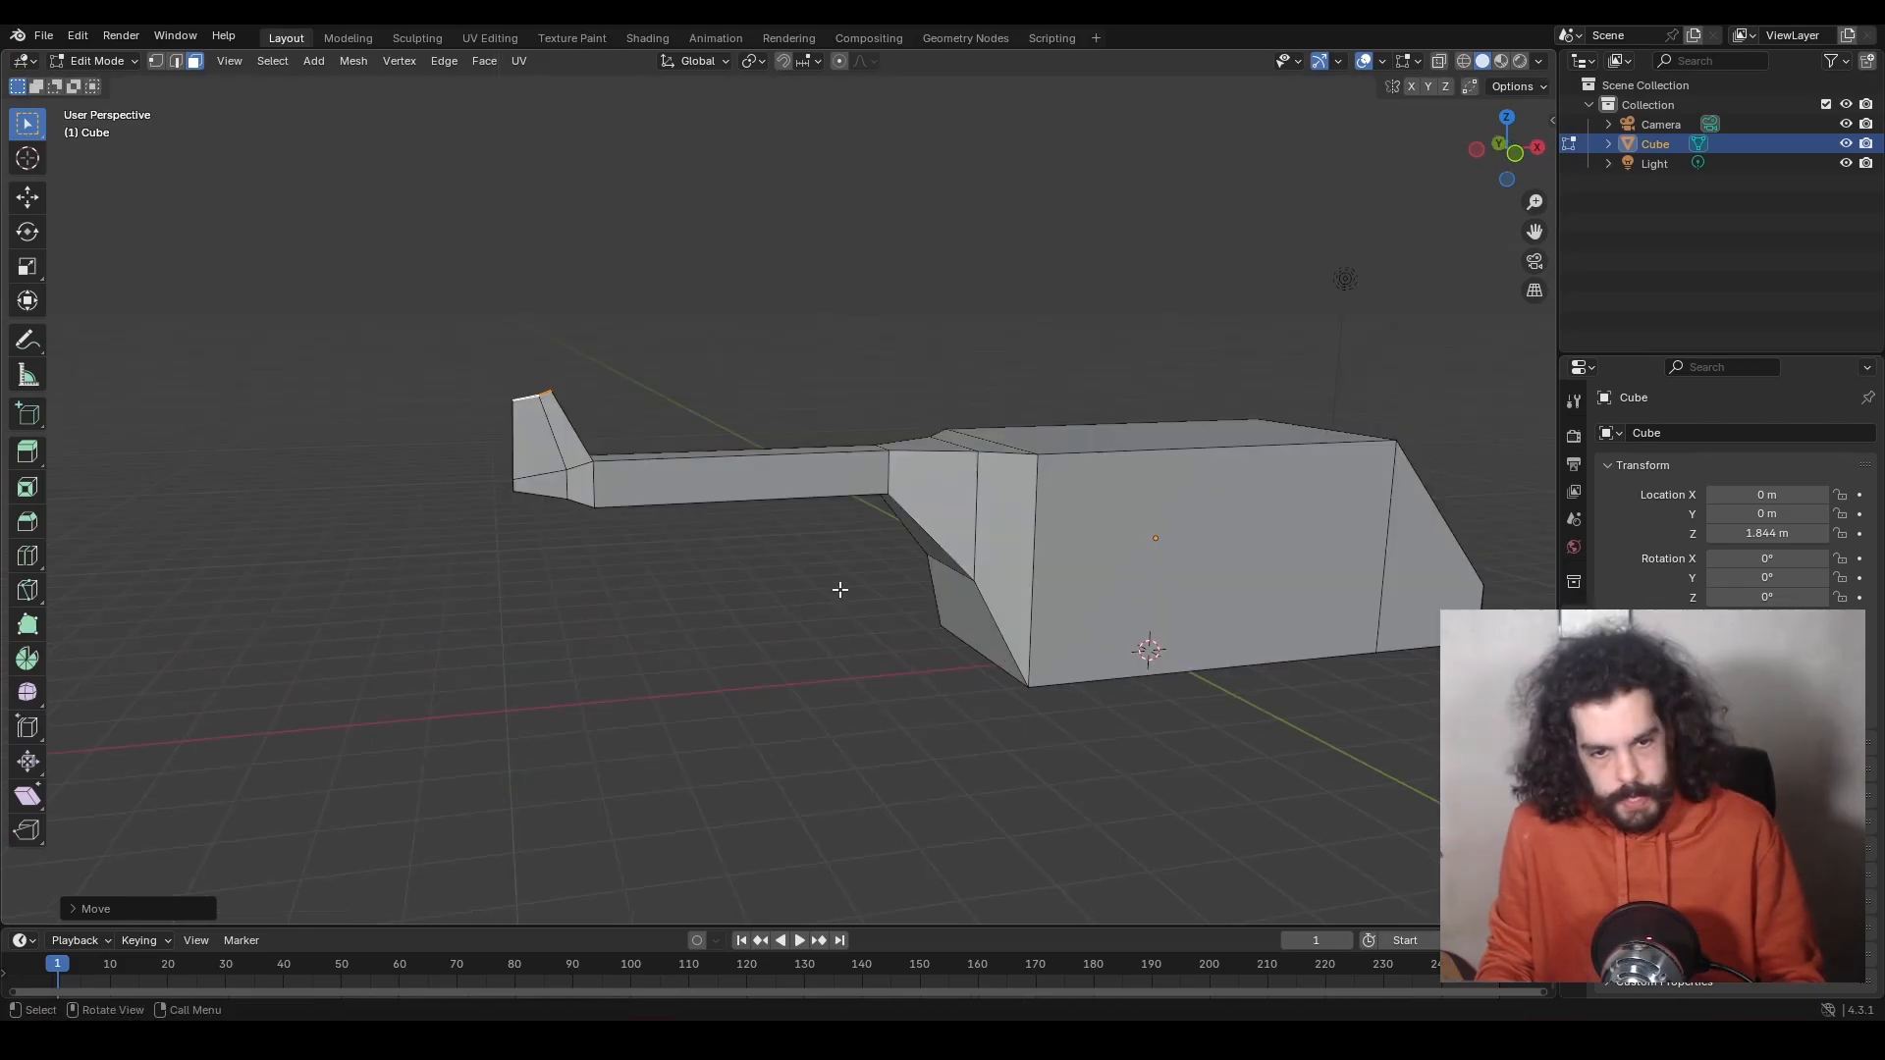
key(e)
click(837, 578)
key(s)
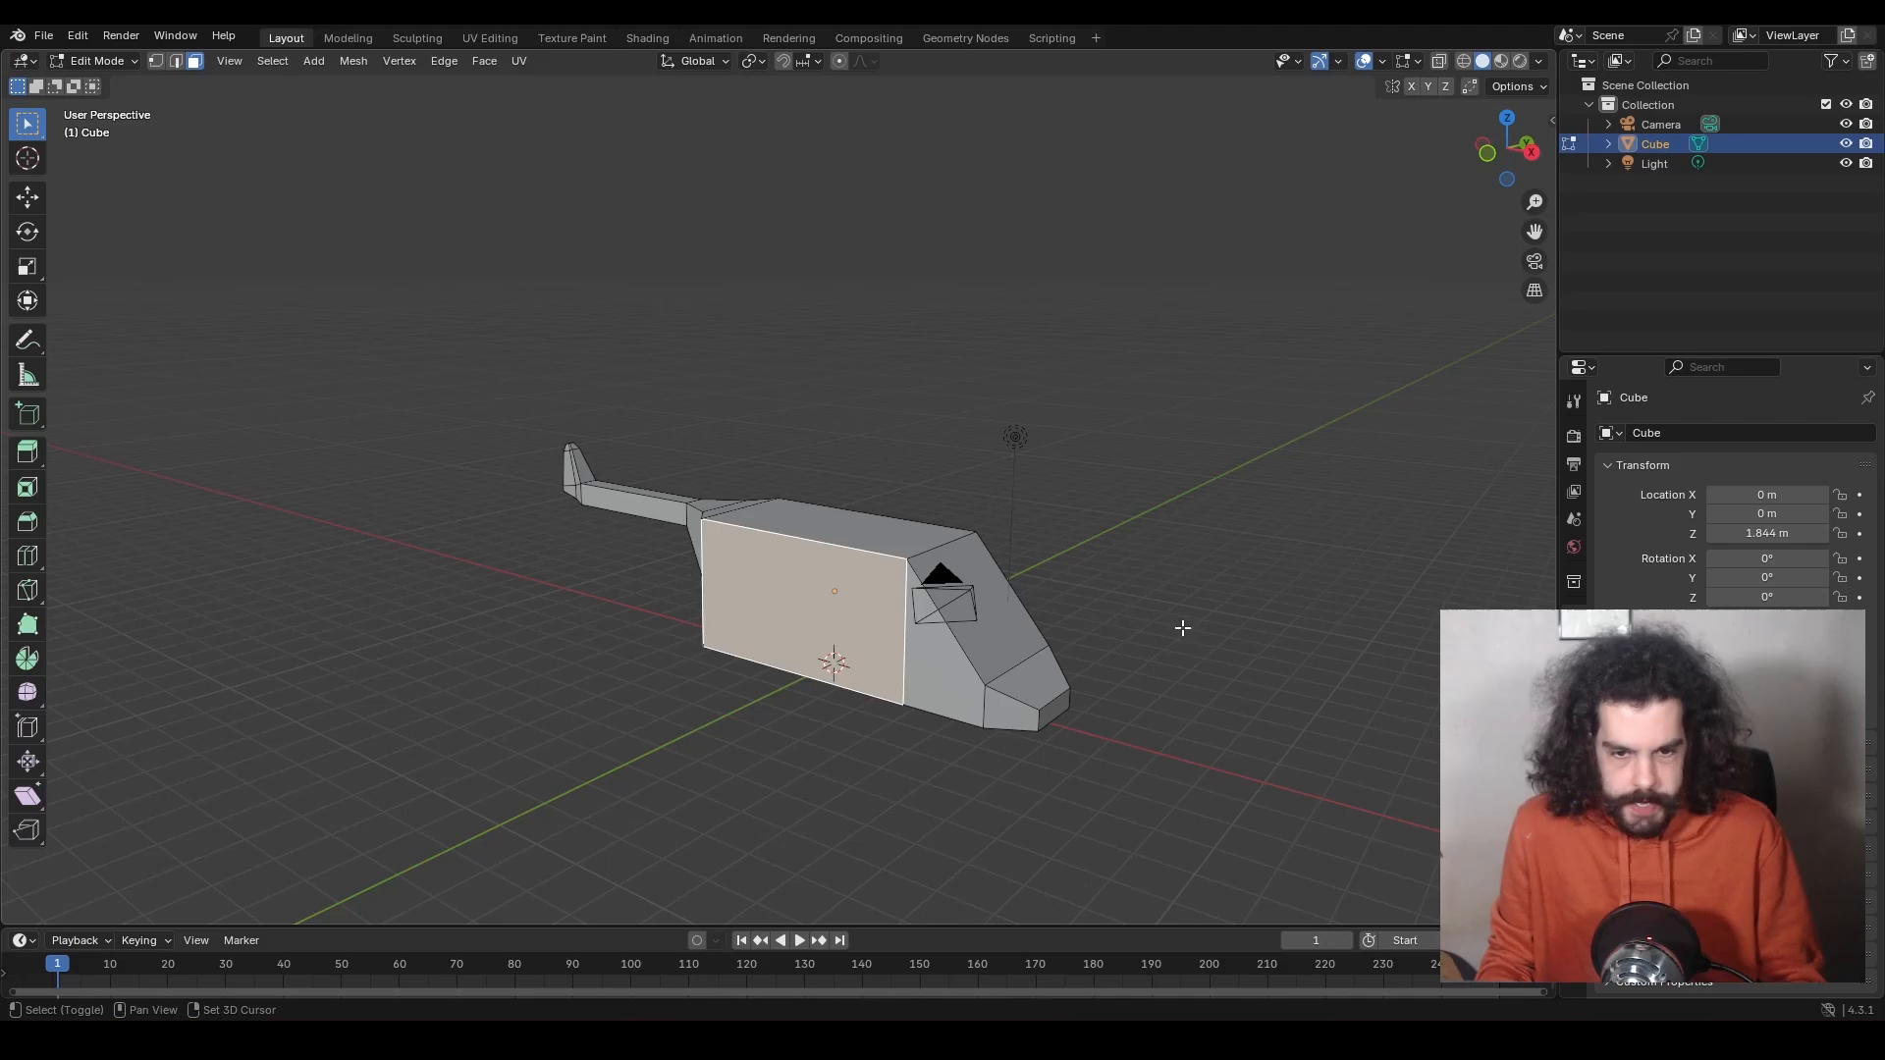
Inset the two large side faces of the body by a thin margin to outline door panels.
middle_drag(1182, 629, 1001, 674)
key(i)
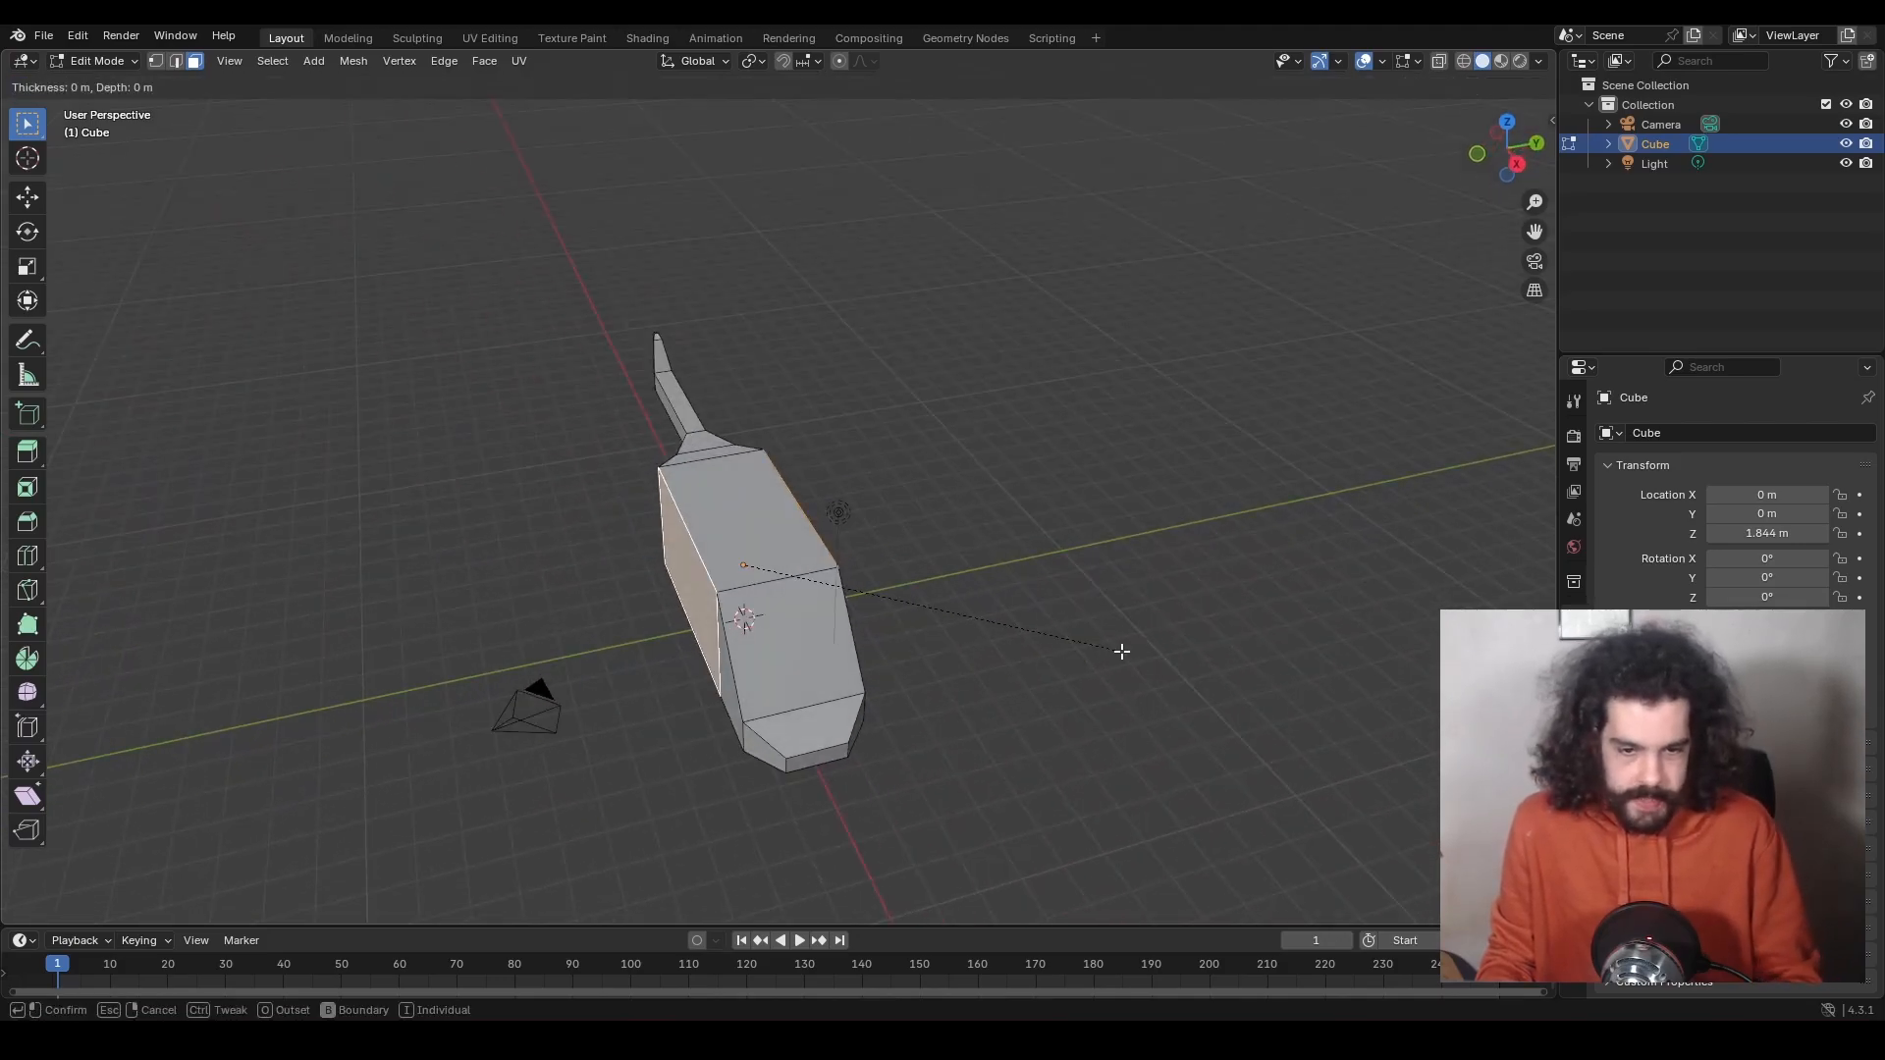
click(1114, 648)
key(KP_Decimal)
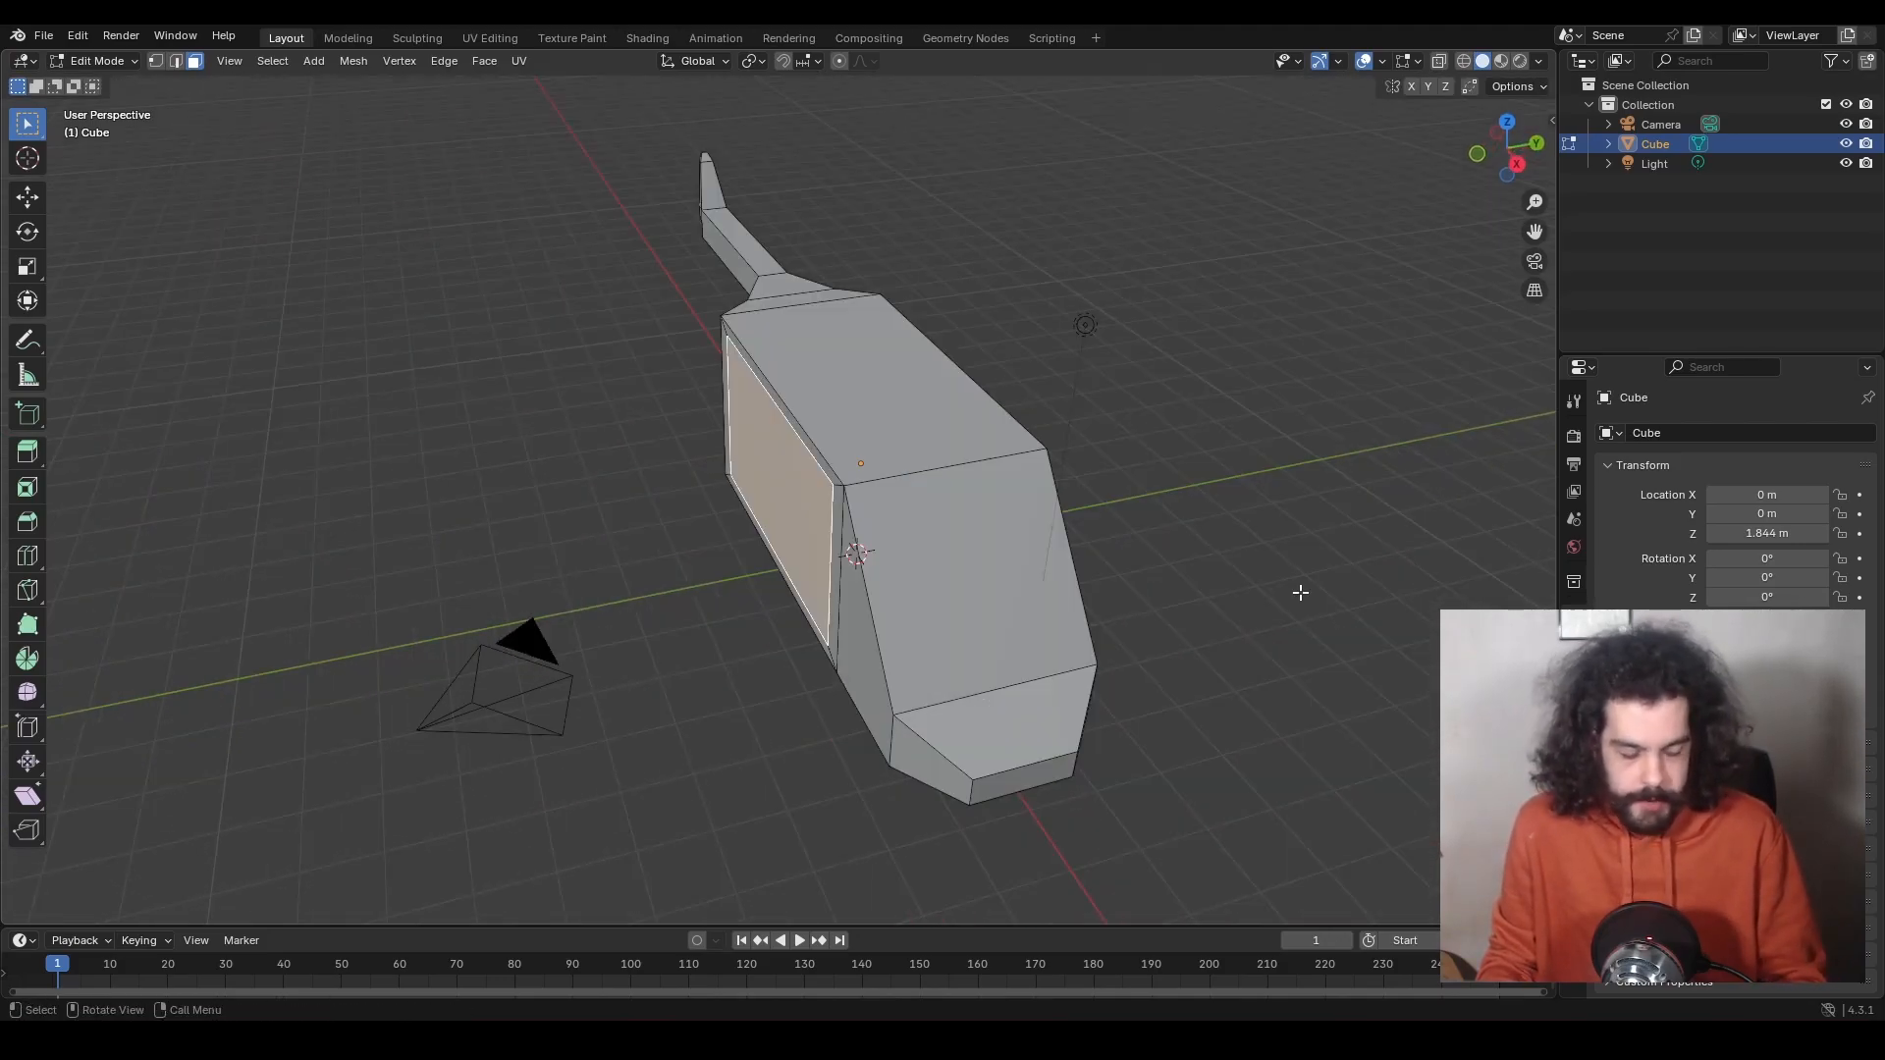
Extrude the two inset side door panels inward to recess them into the body.
key(e)
click(1227, 589)
middle_drag(1227, 589, 874, 441)
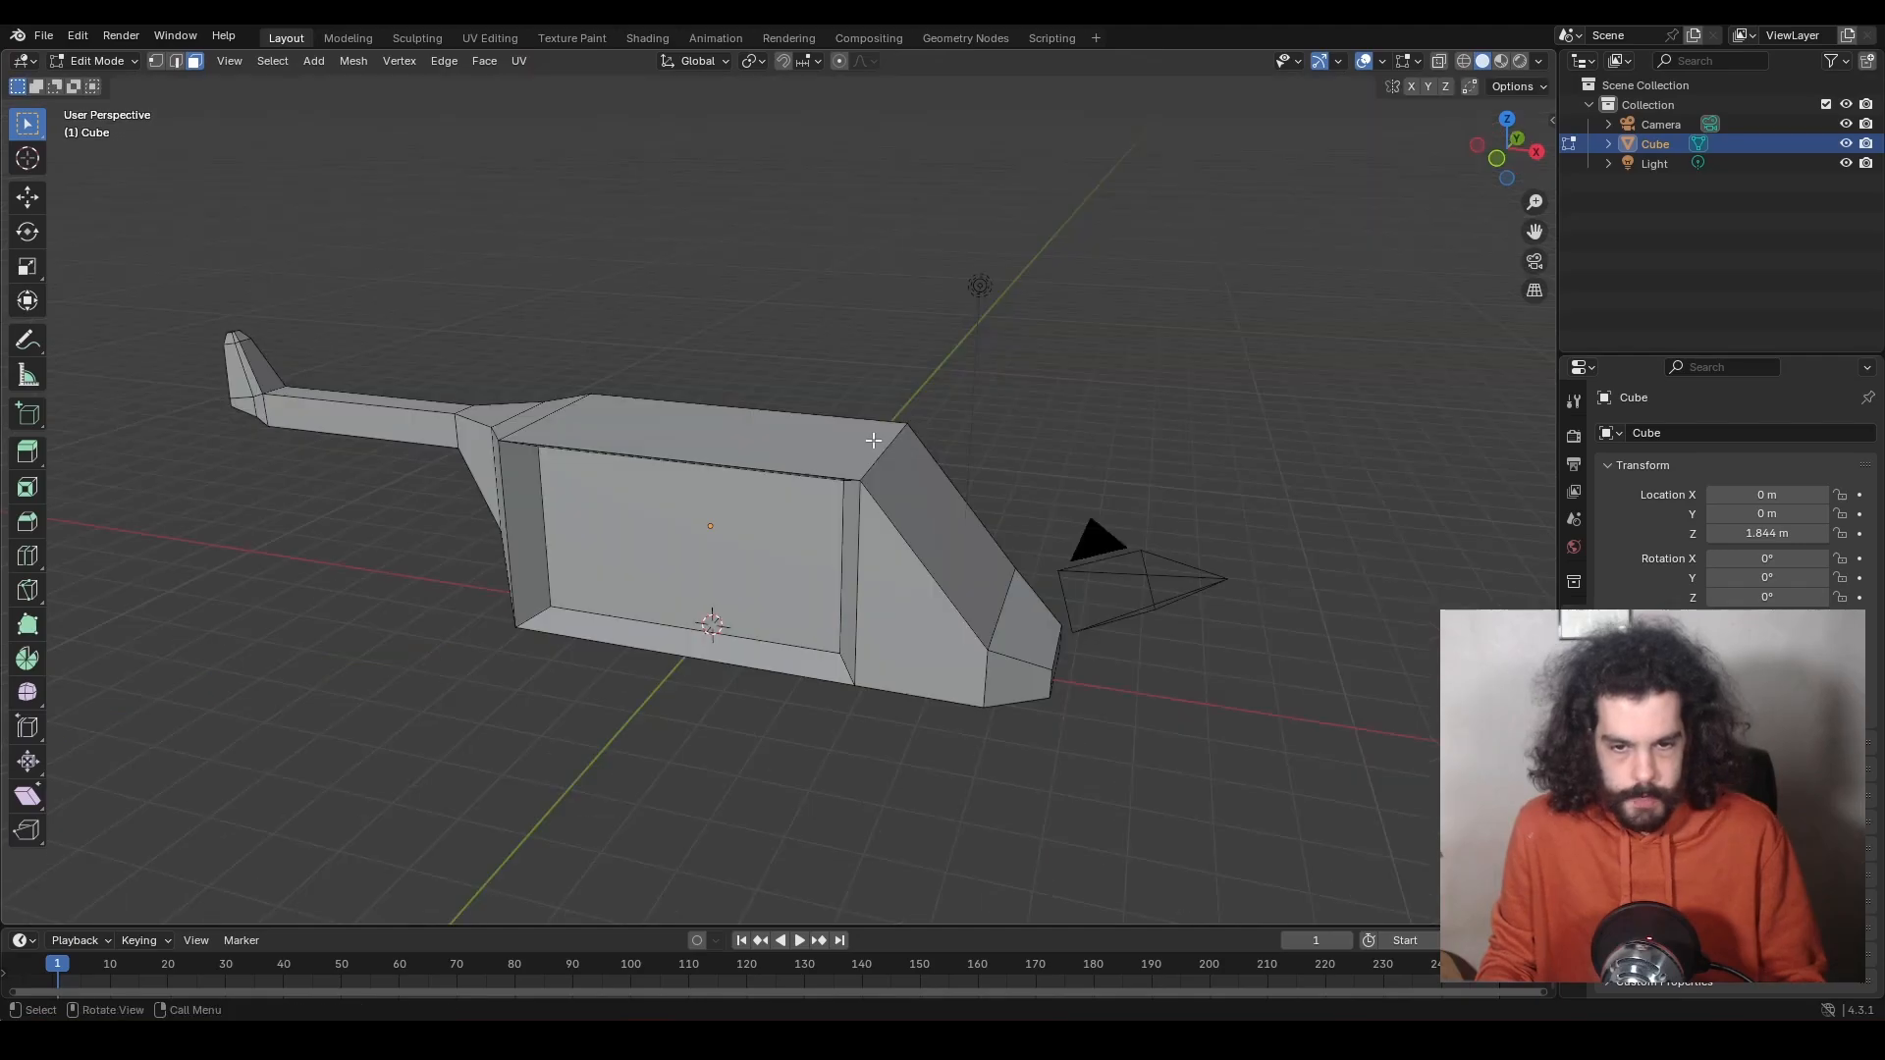
Extrude the body's large roof face slightly upward and inset it by a thin margin.
click(874, 441)
key(e)
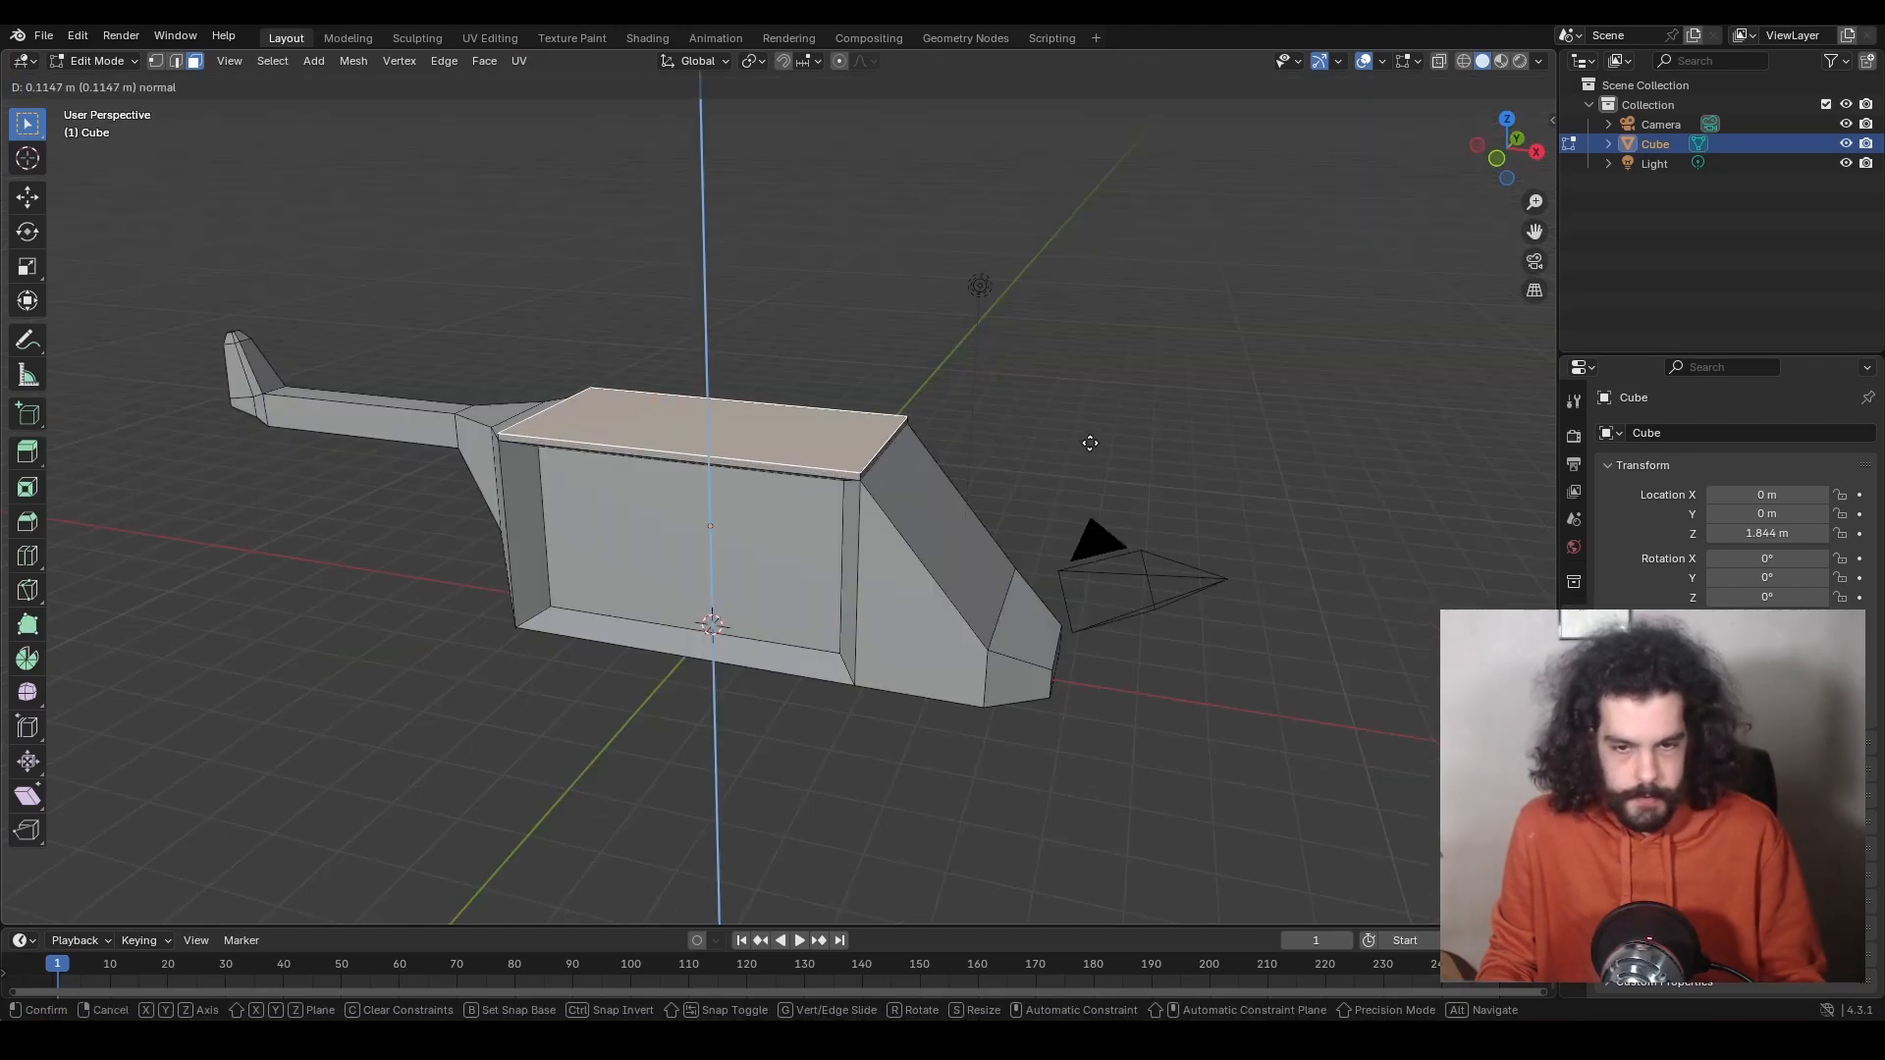
click(1218, 439)
key(i)
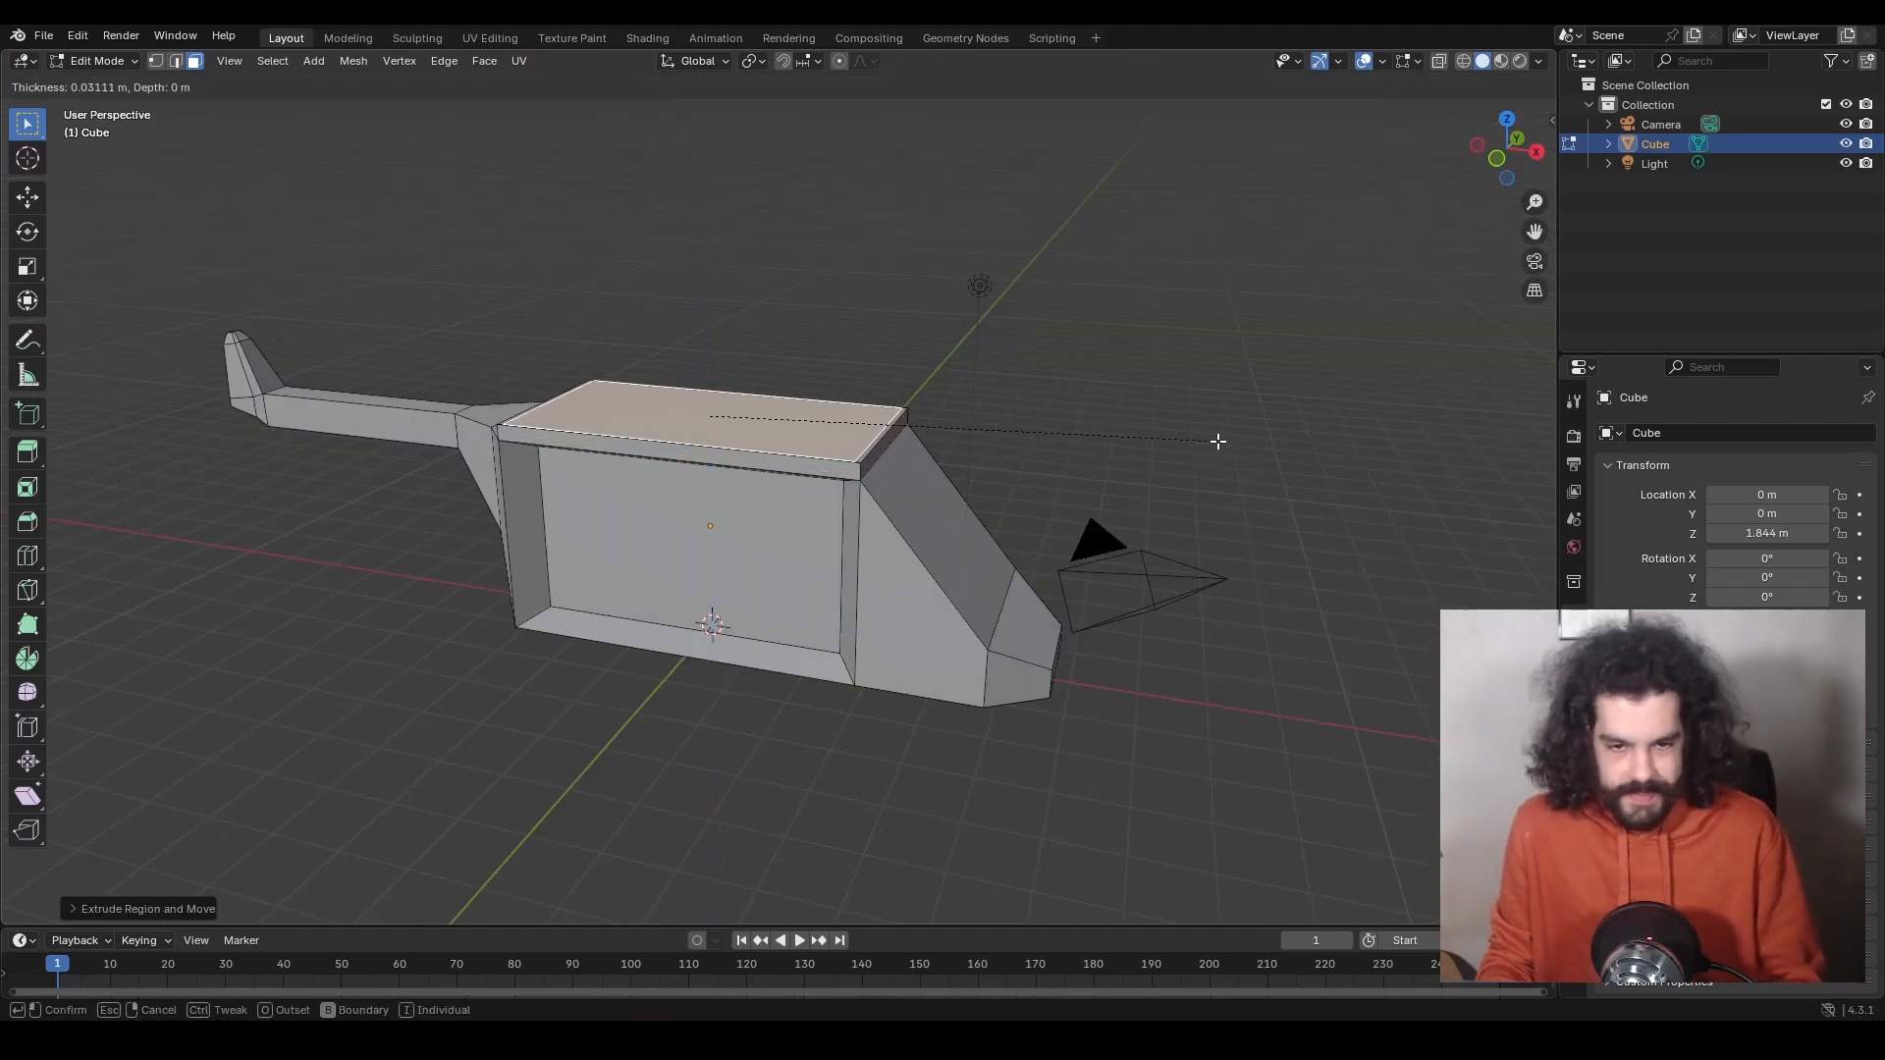
click(1215, 442)
Scale the inset roof face down slightly along Y and extrude it upward as a second roof tier.
middle_drag(1215, 442, 1111, 481)
key(s)
key(y)
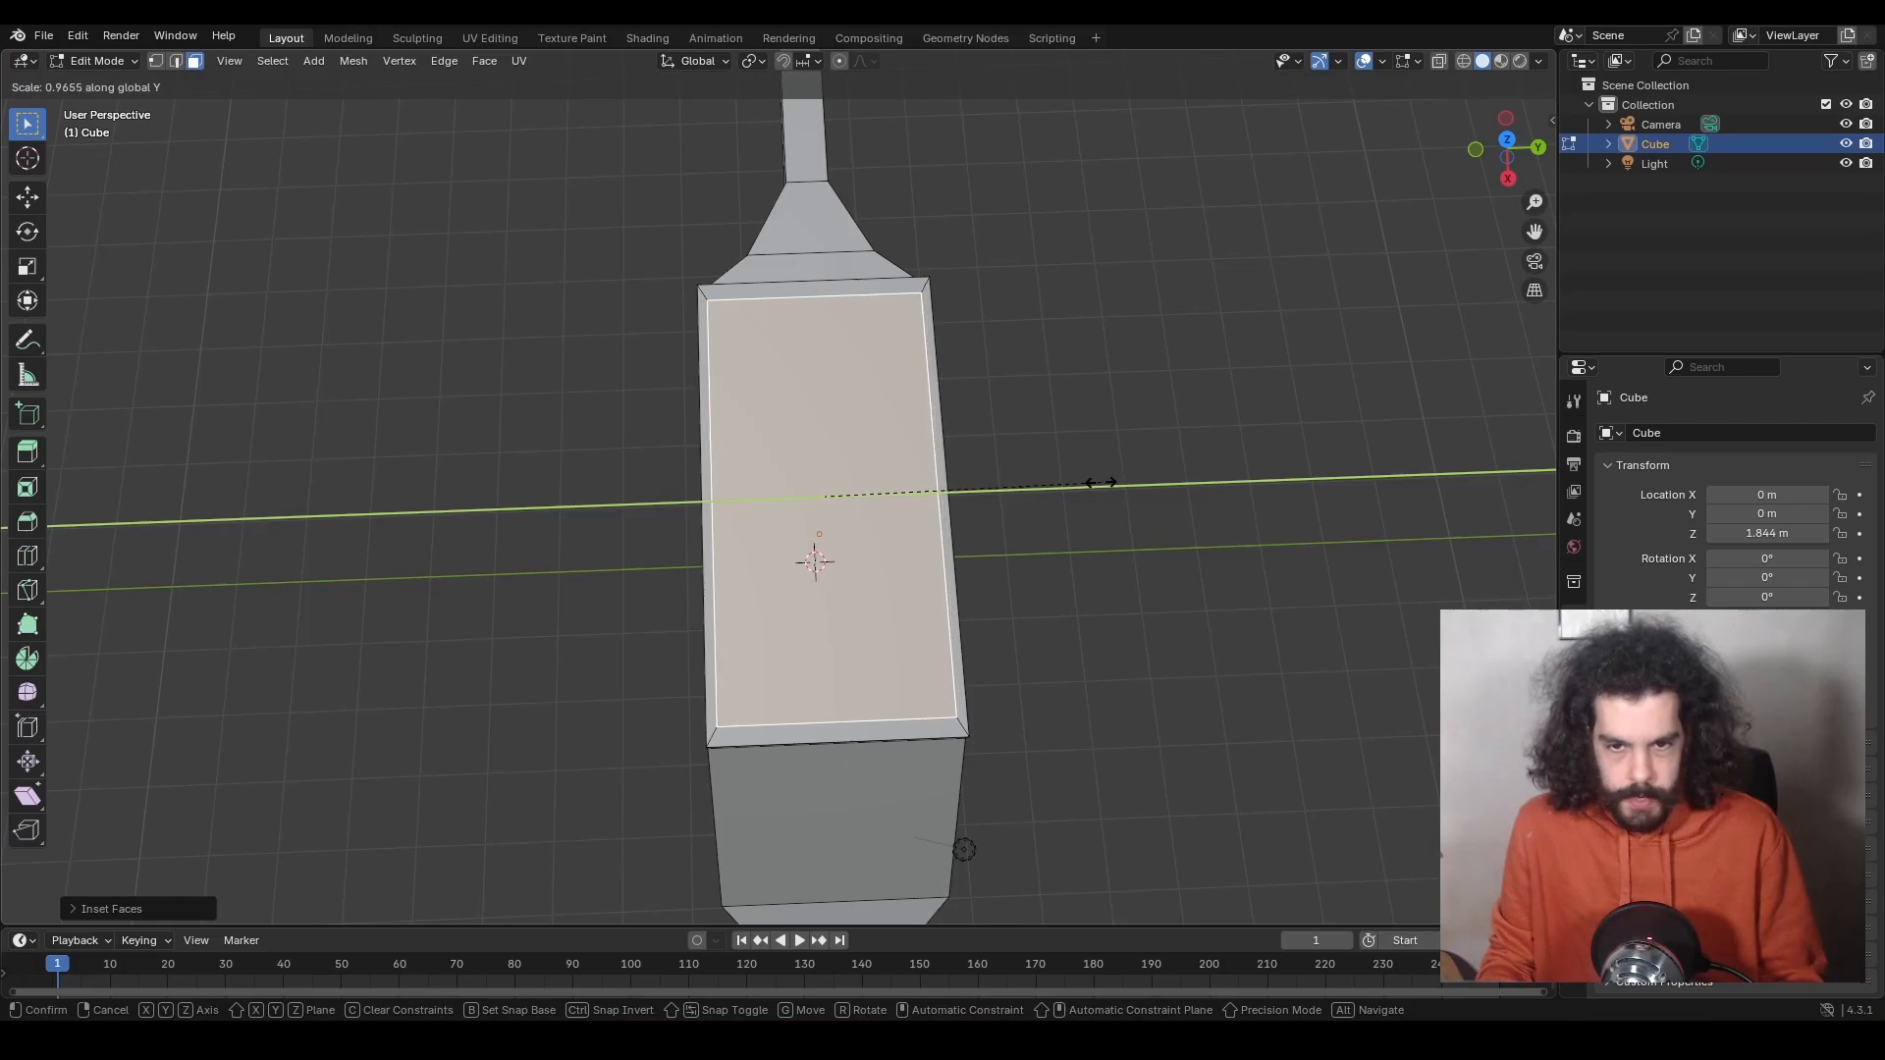
click(1093, 481)
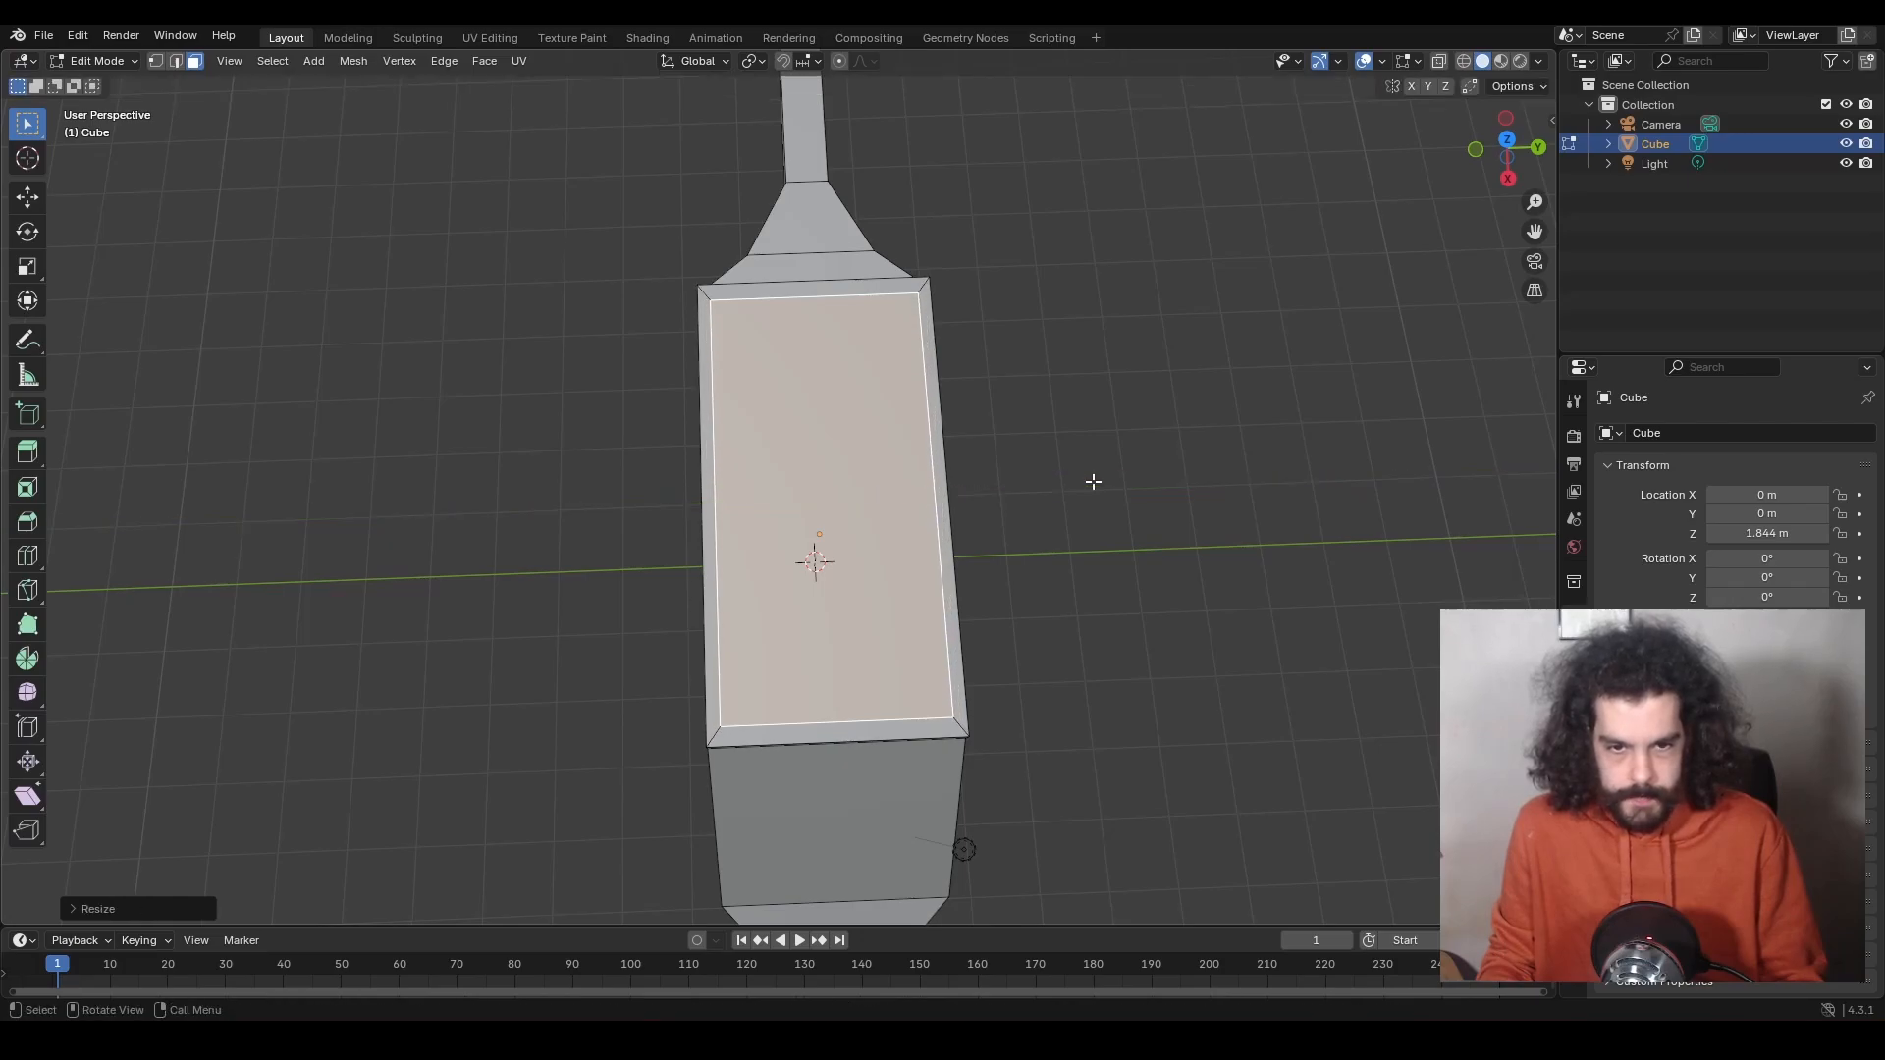
key(e)
click(1084, 535)
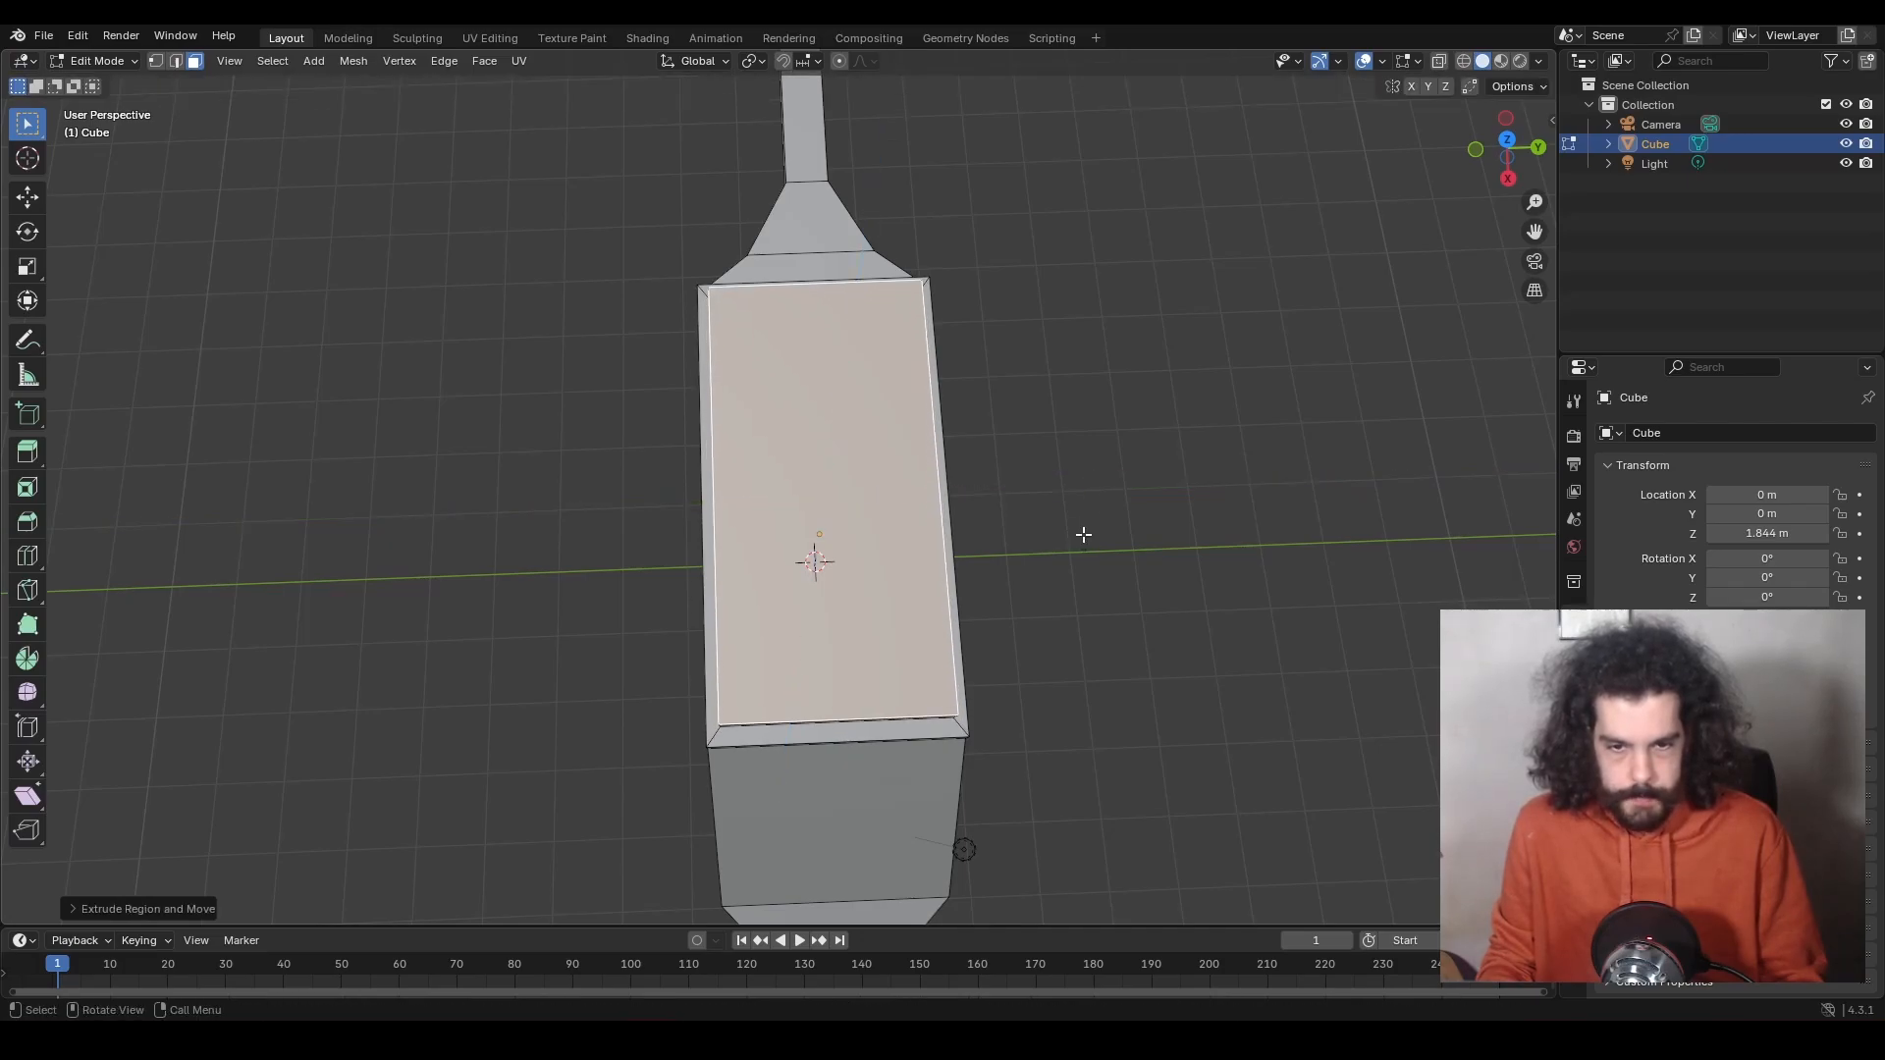
Inset the upper roof face to a small central rectangle and extrude it slightly upward as a rotor base.
middle_drag(1086, 534, 1258, 610)
key(i)
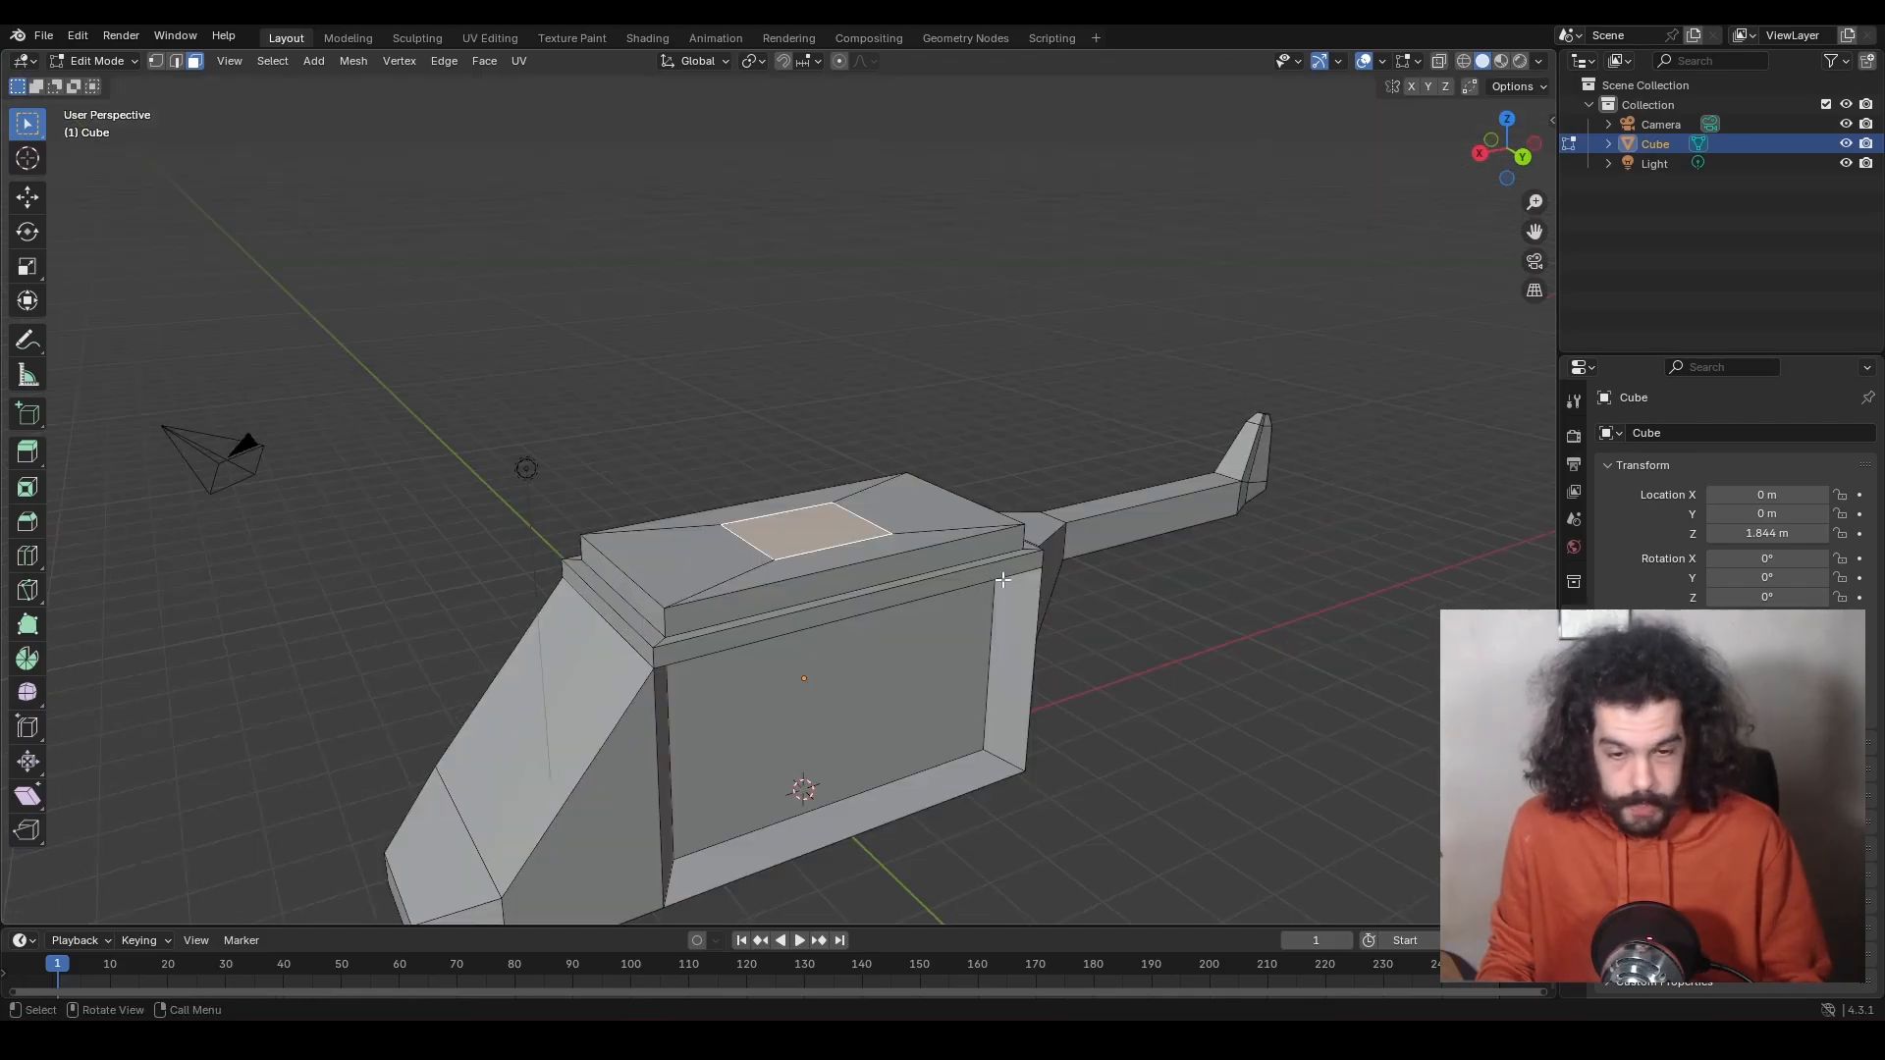
key(e)
click(1014, 577)
Inset the rotor base's top face and extrude it upward to form a smaller block.
key(i)
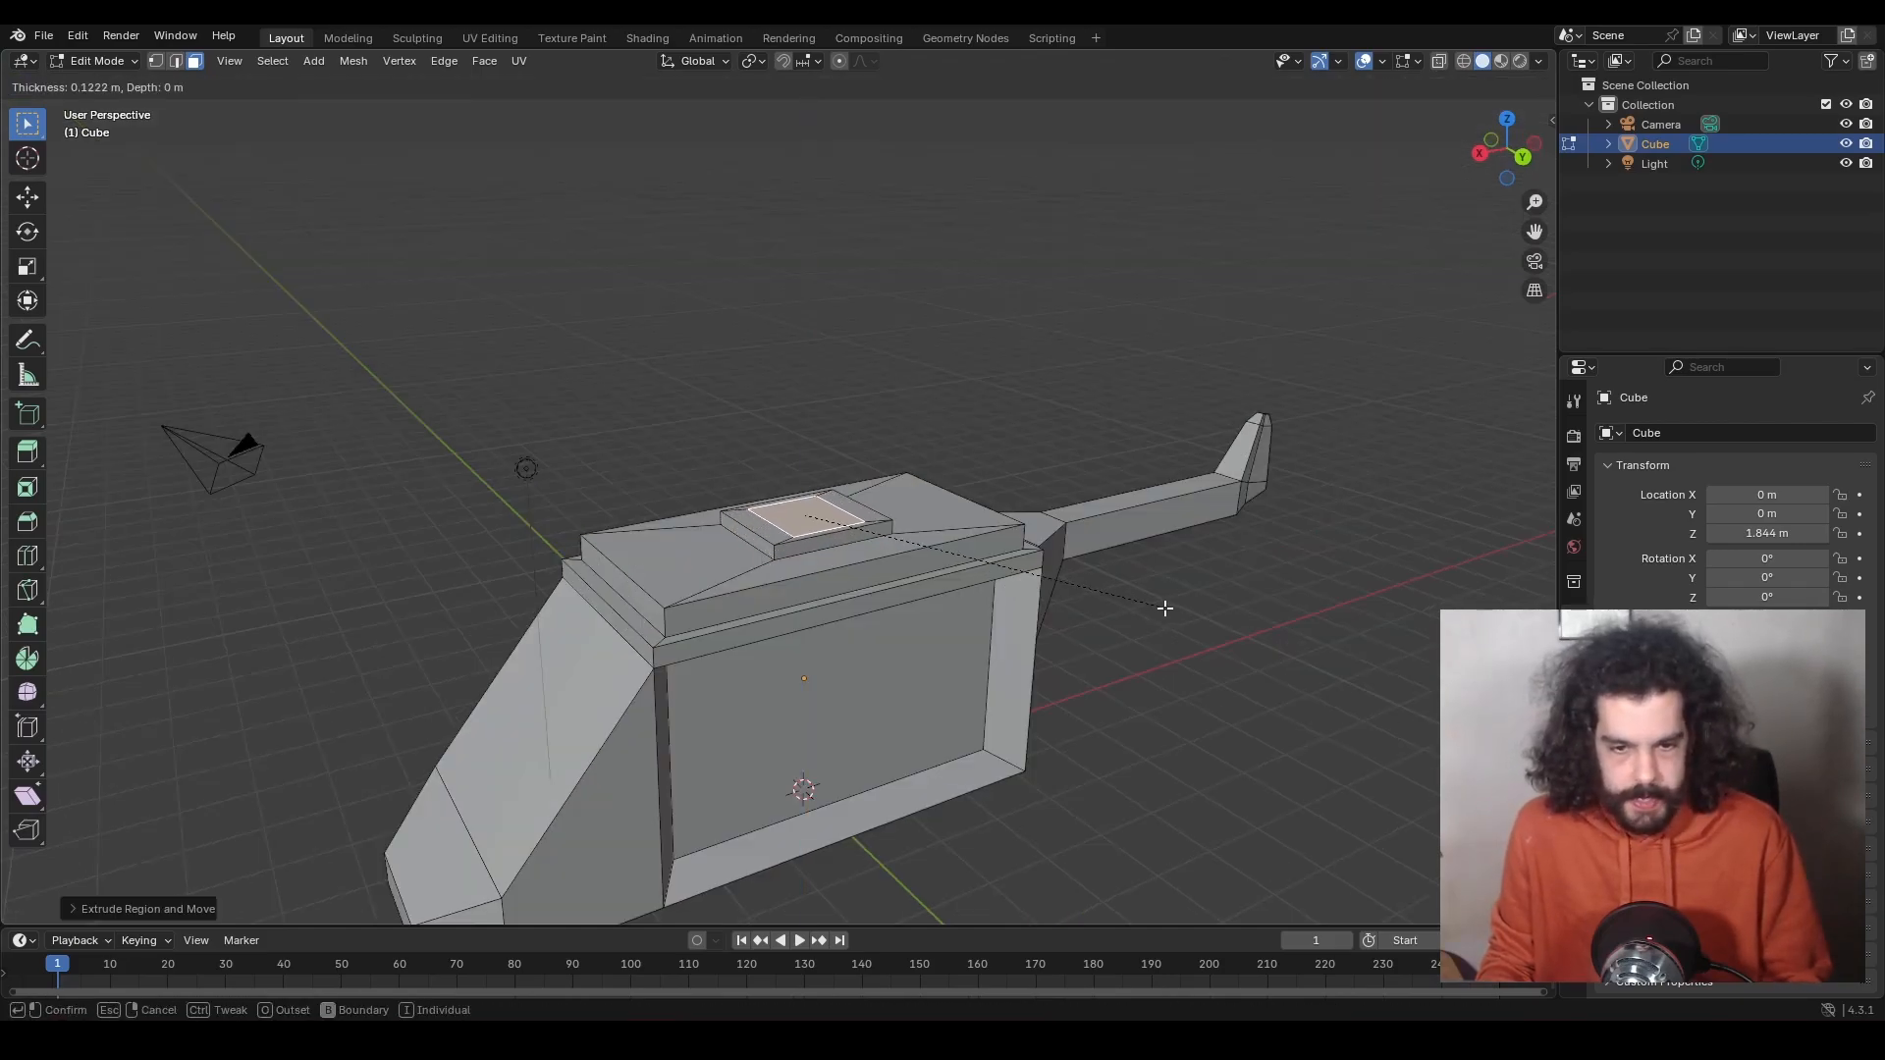
click(1162, 608)
key(e)
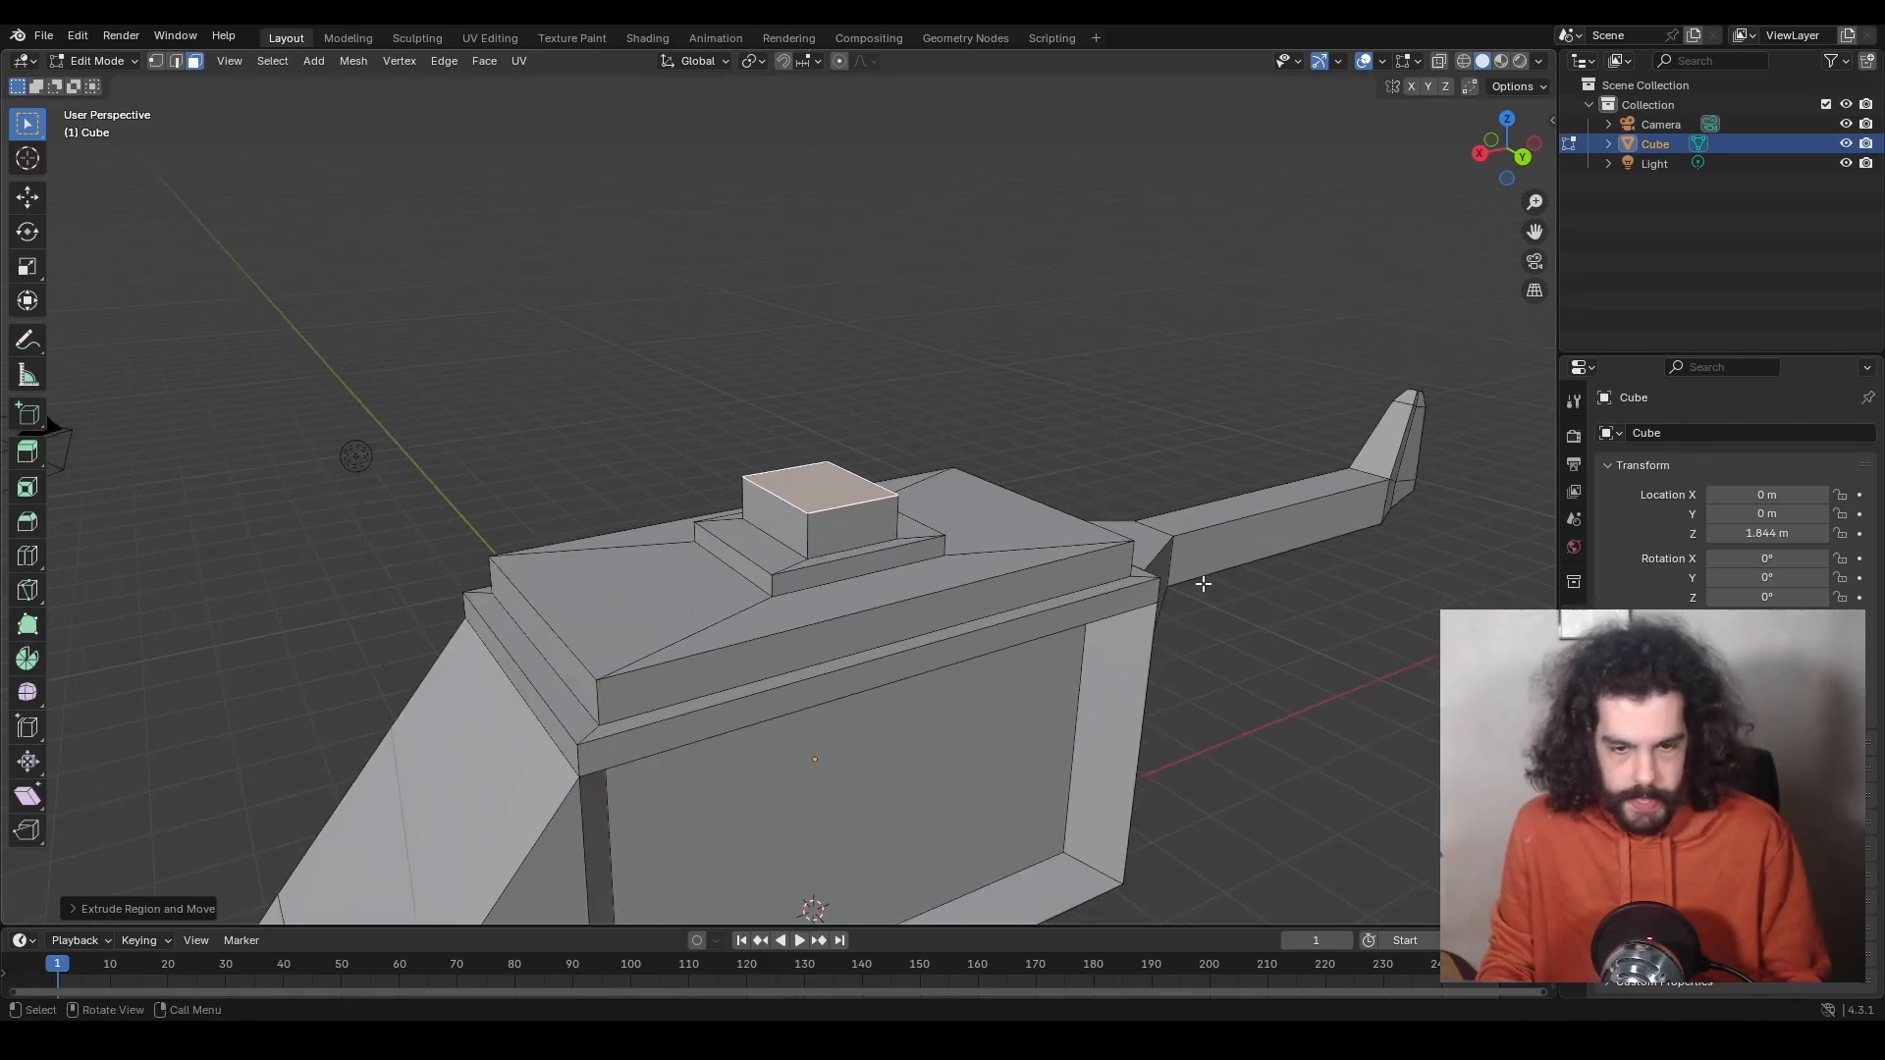
click(1207, 571)
Inset the small rotor block's top face by a thin margin and extrude it downward to hollow it slightly.
key(i)
click(1208, 574)
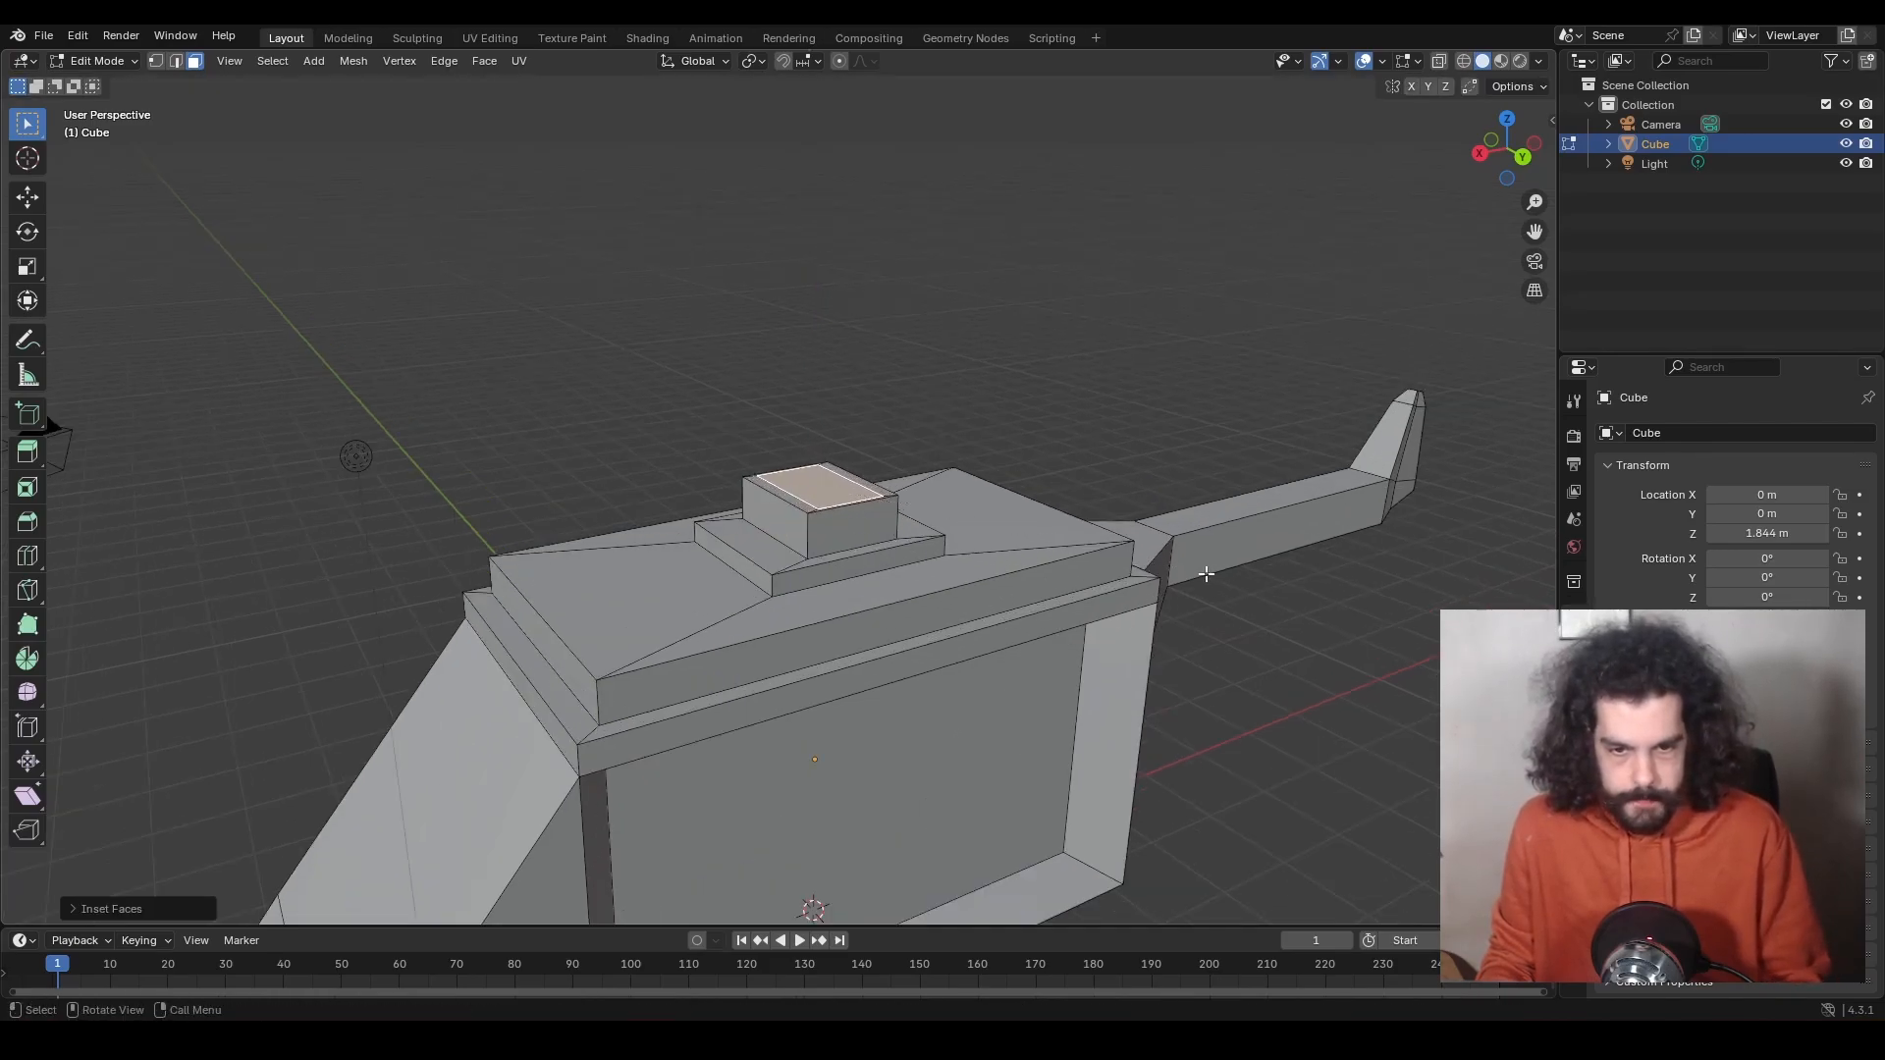
key(e)
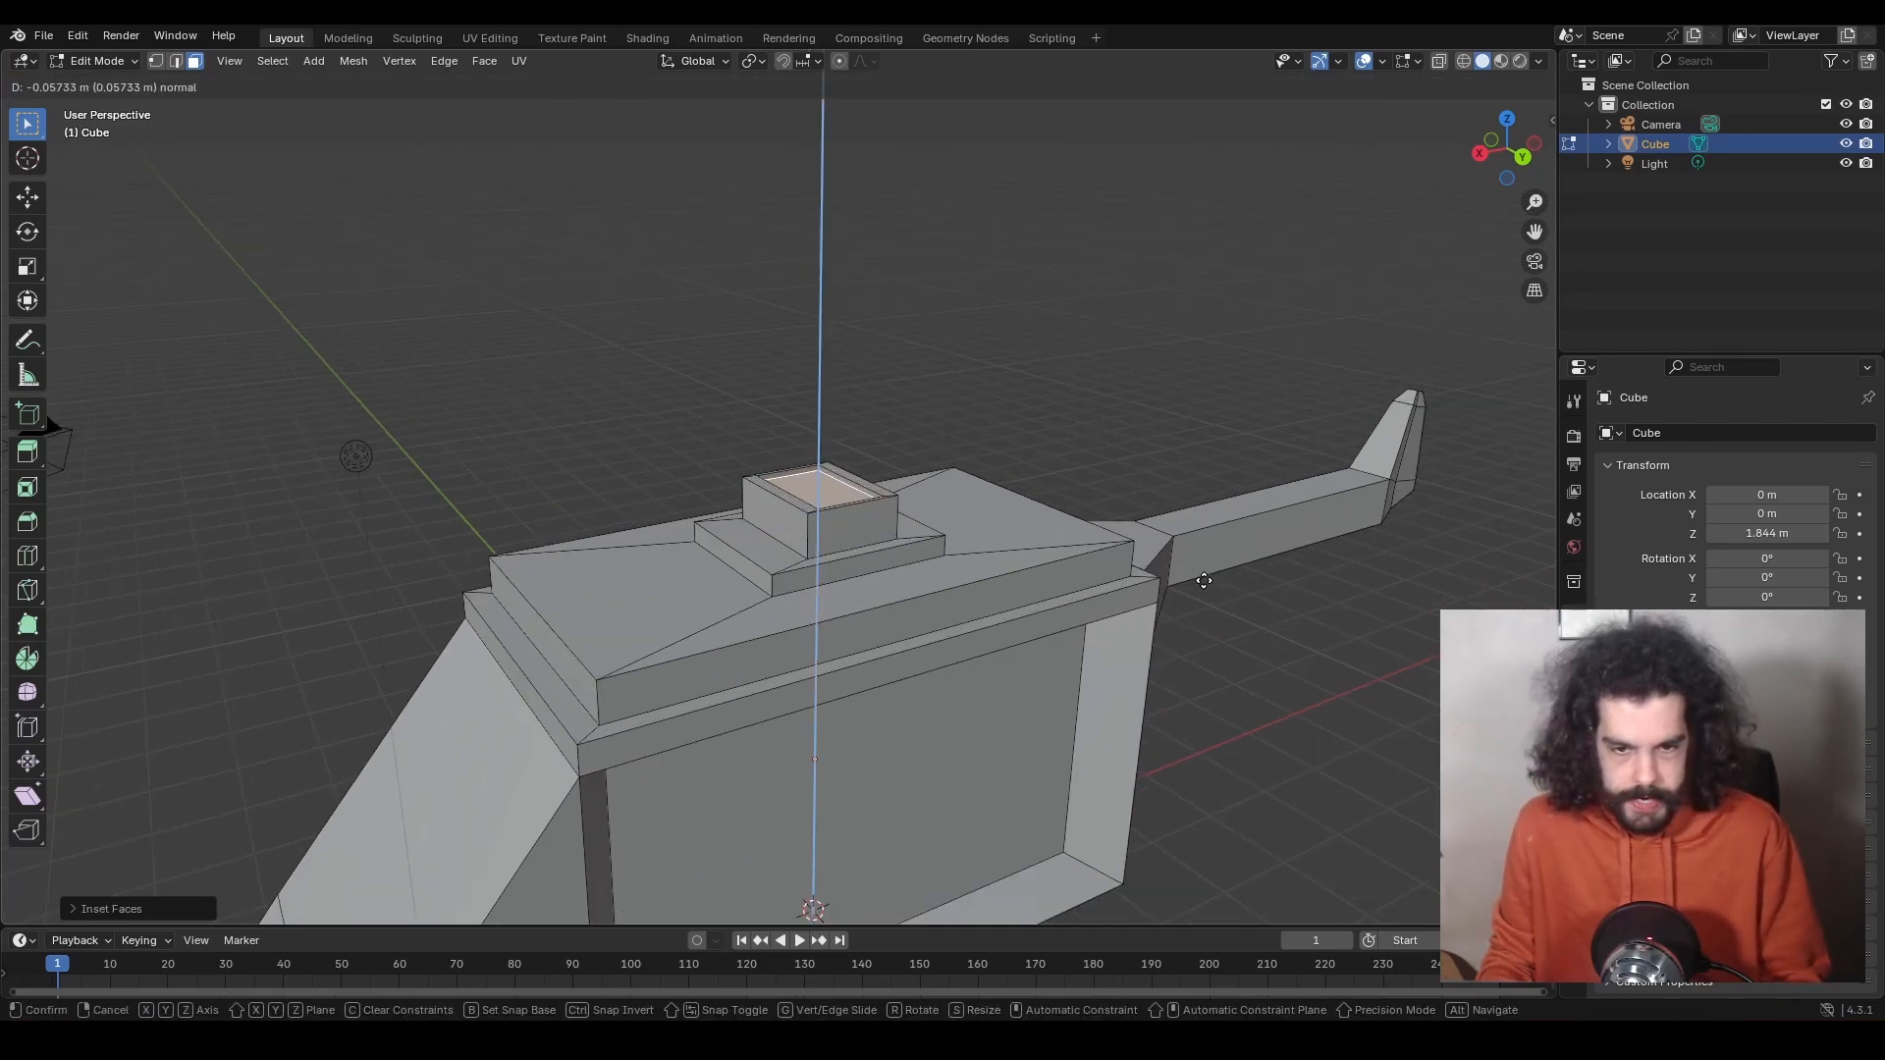
click(1204, 583)
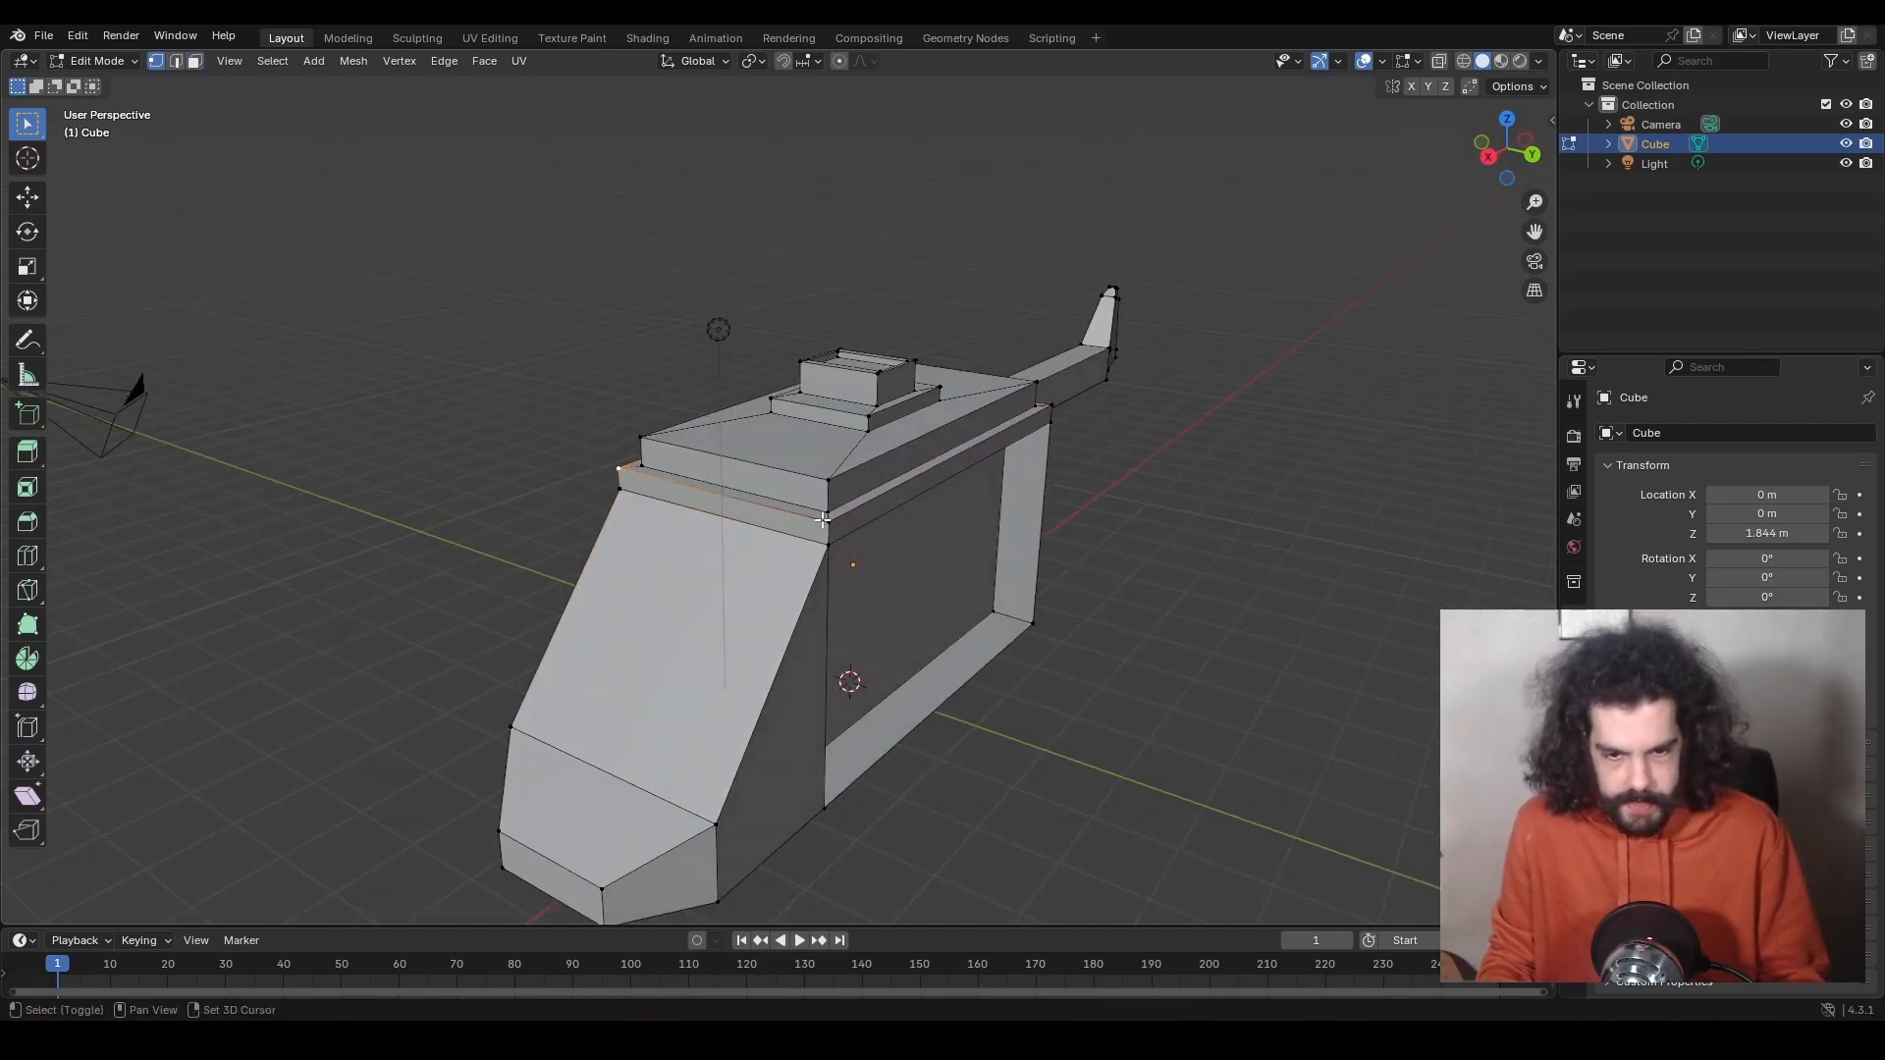
Bevel the outer edges of the lower roof ledge all around the body.
middle_drag(1048, 410, 932, 441)
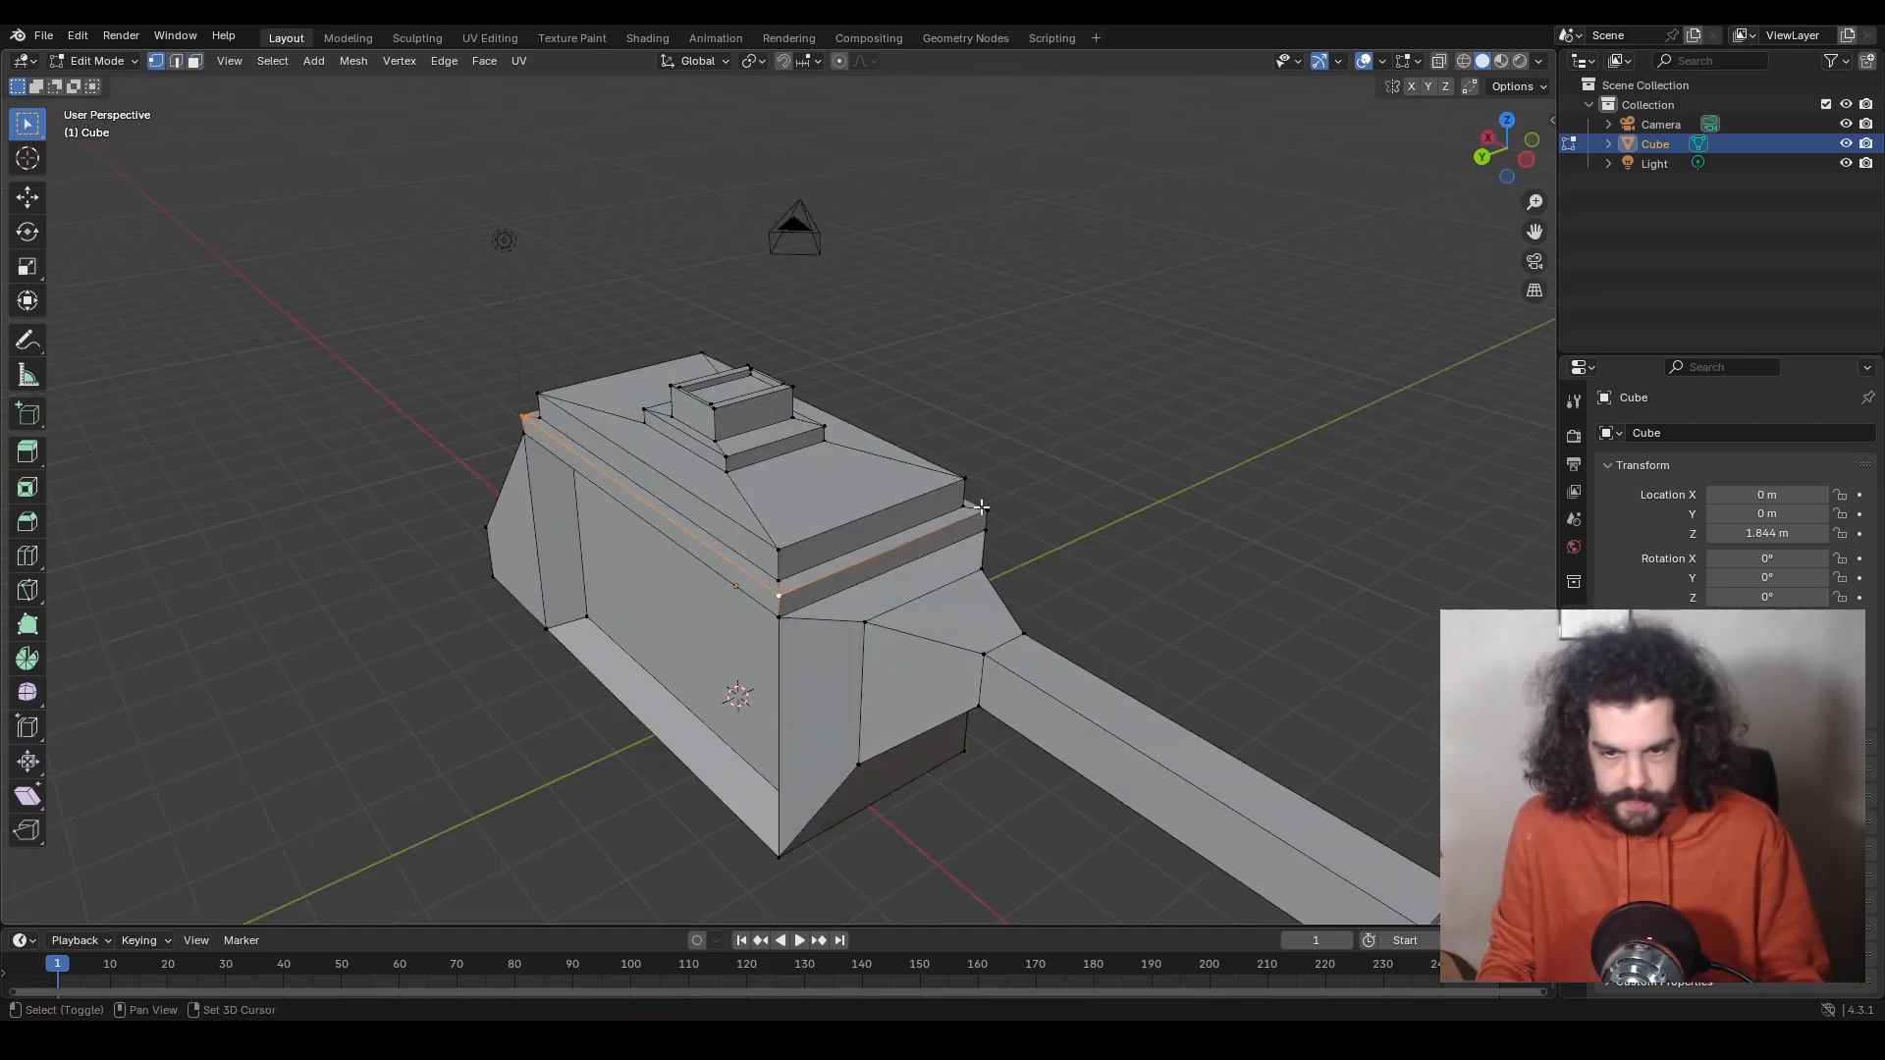
key(ctrl+b)
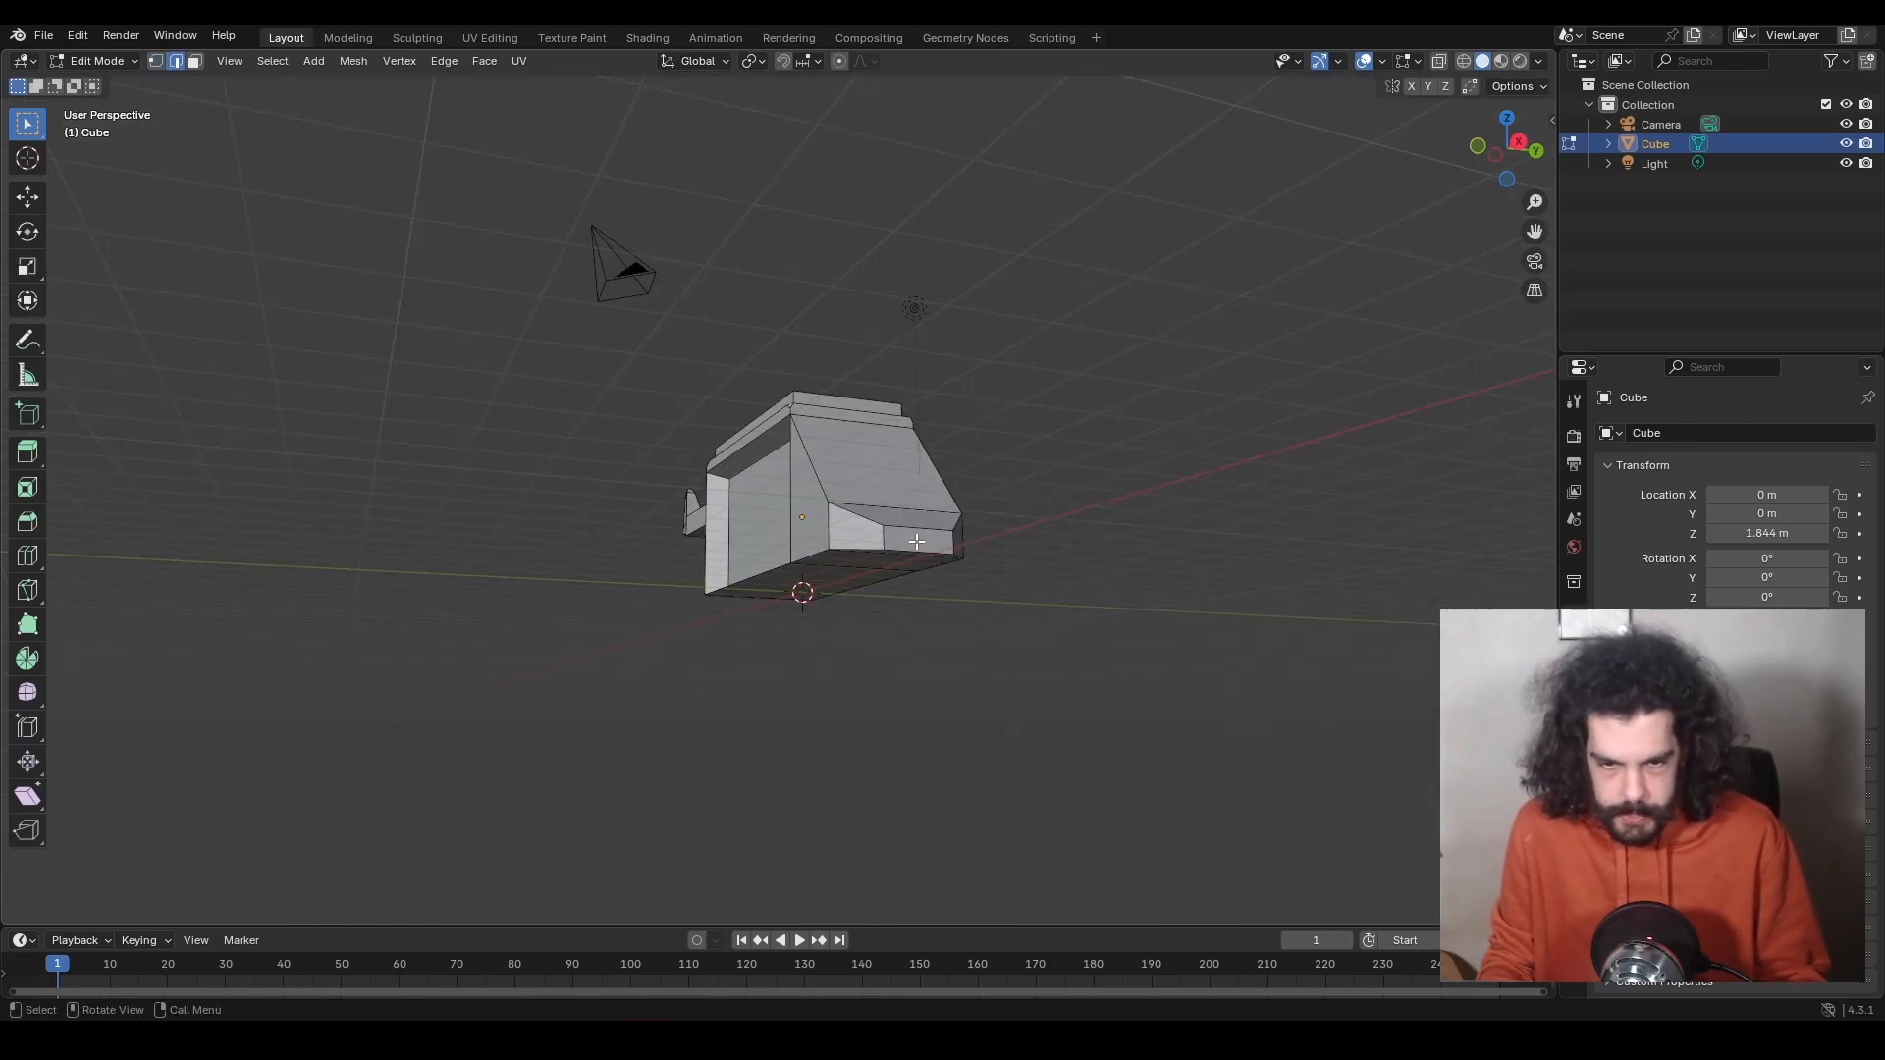
middle_drag(1042, 556, 163, 127)
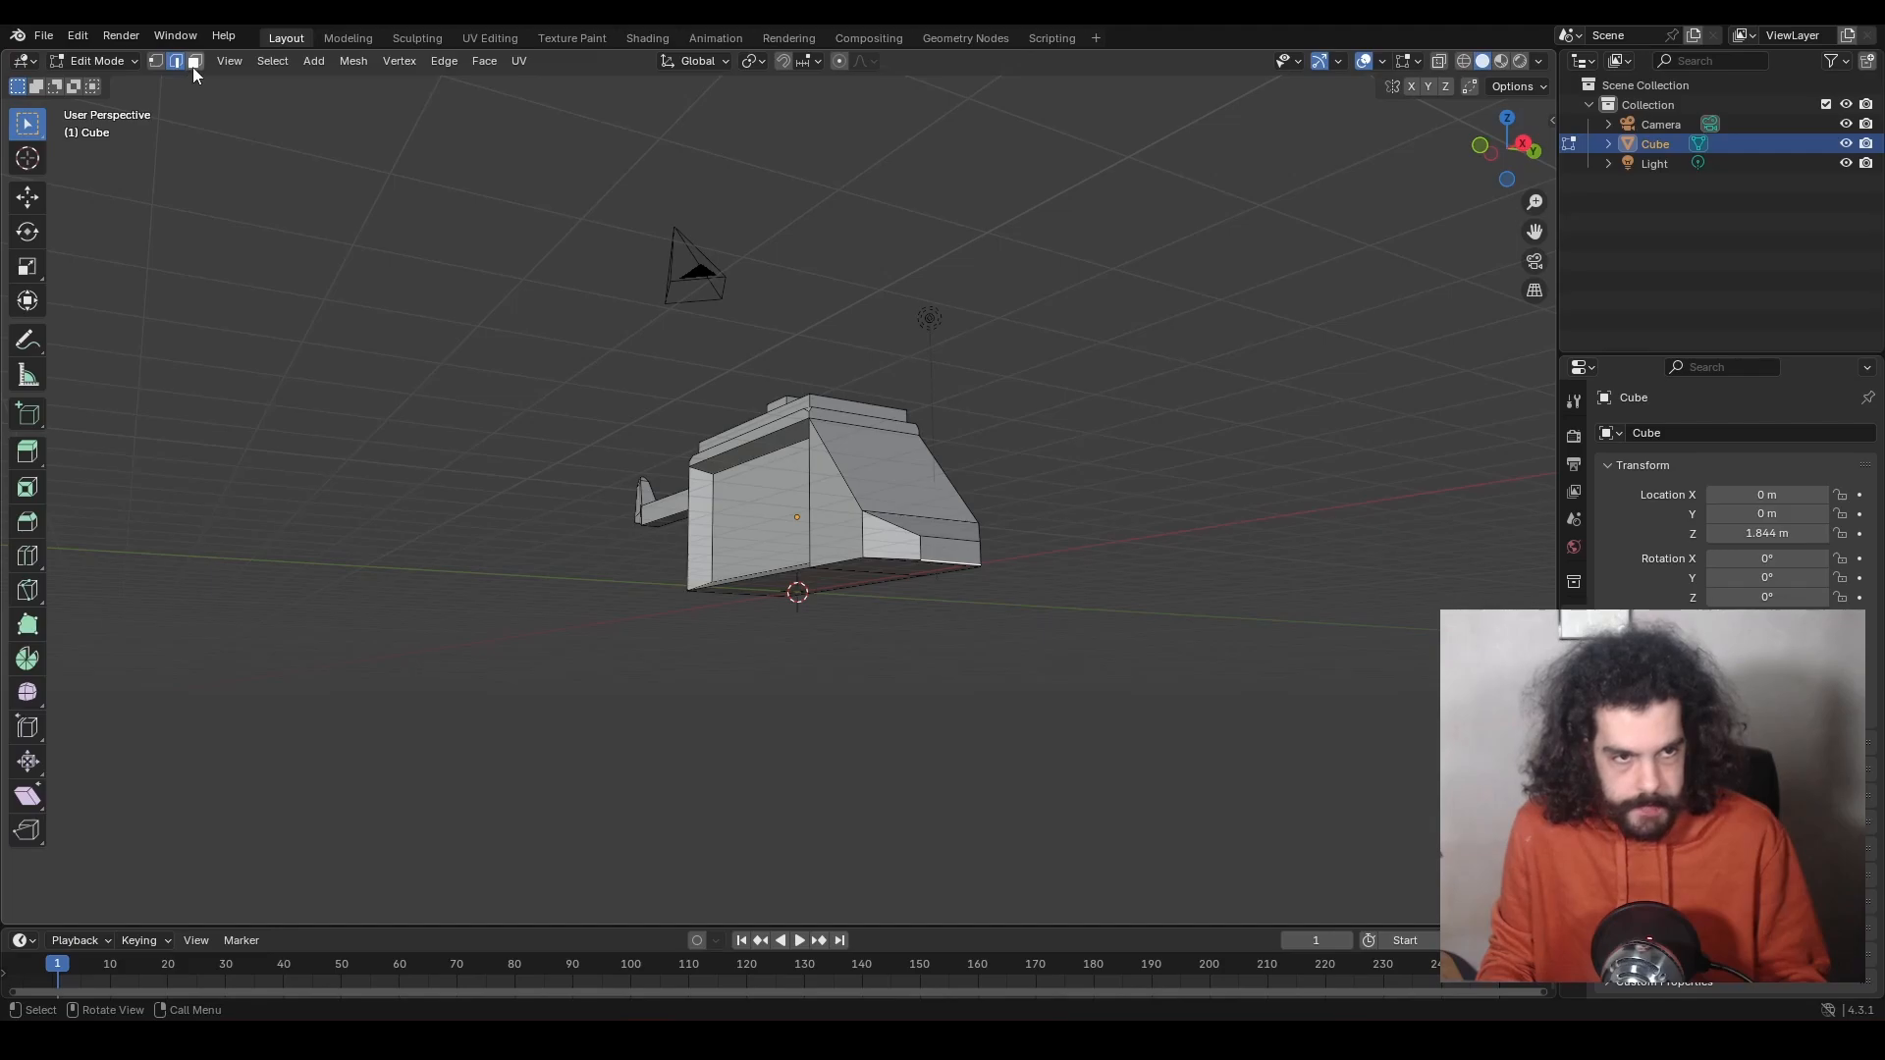
Extrude the tail tip's side faces outward and flatten them by scaling to 0 along Y.
middle_drag(958, 550, 403, 480)
scroll(540, 535, up, 5)
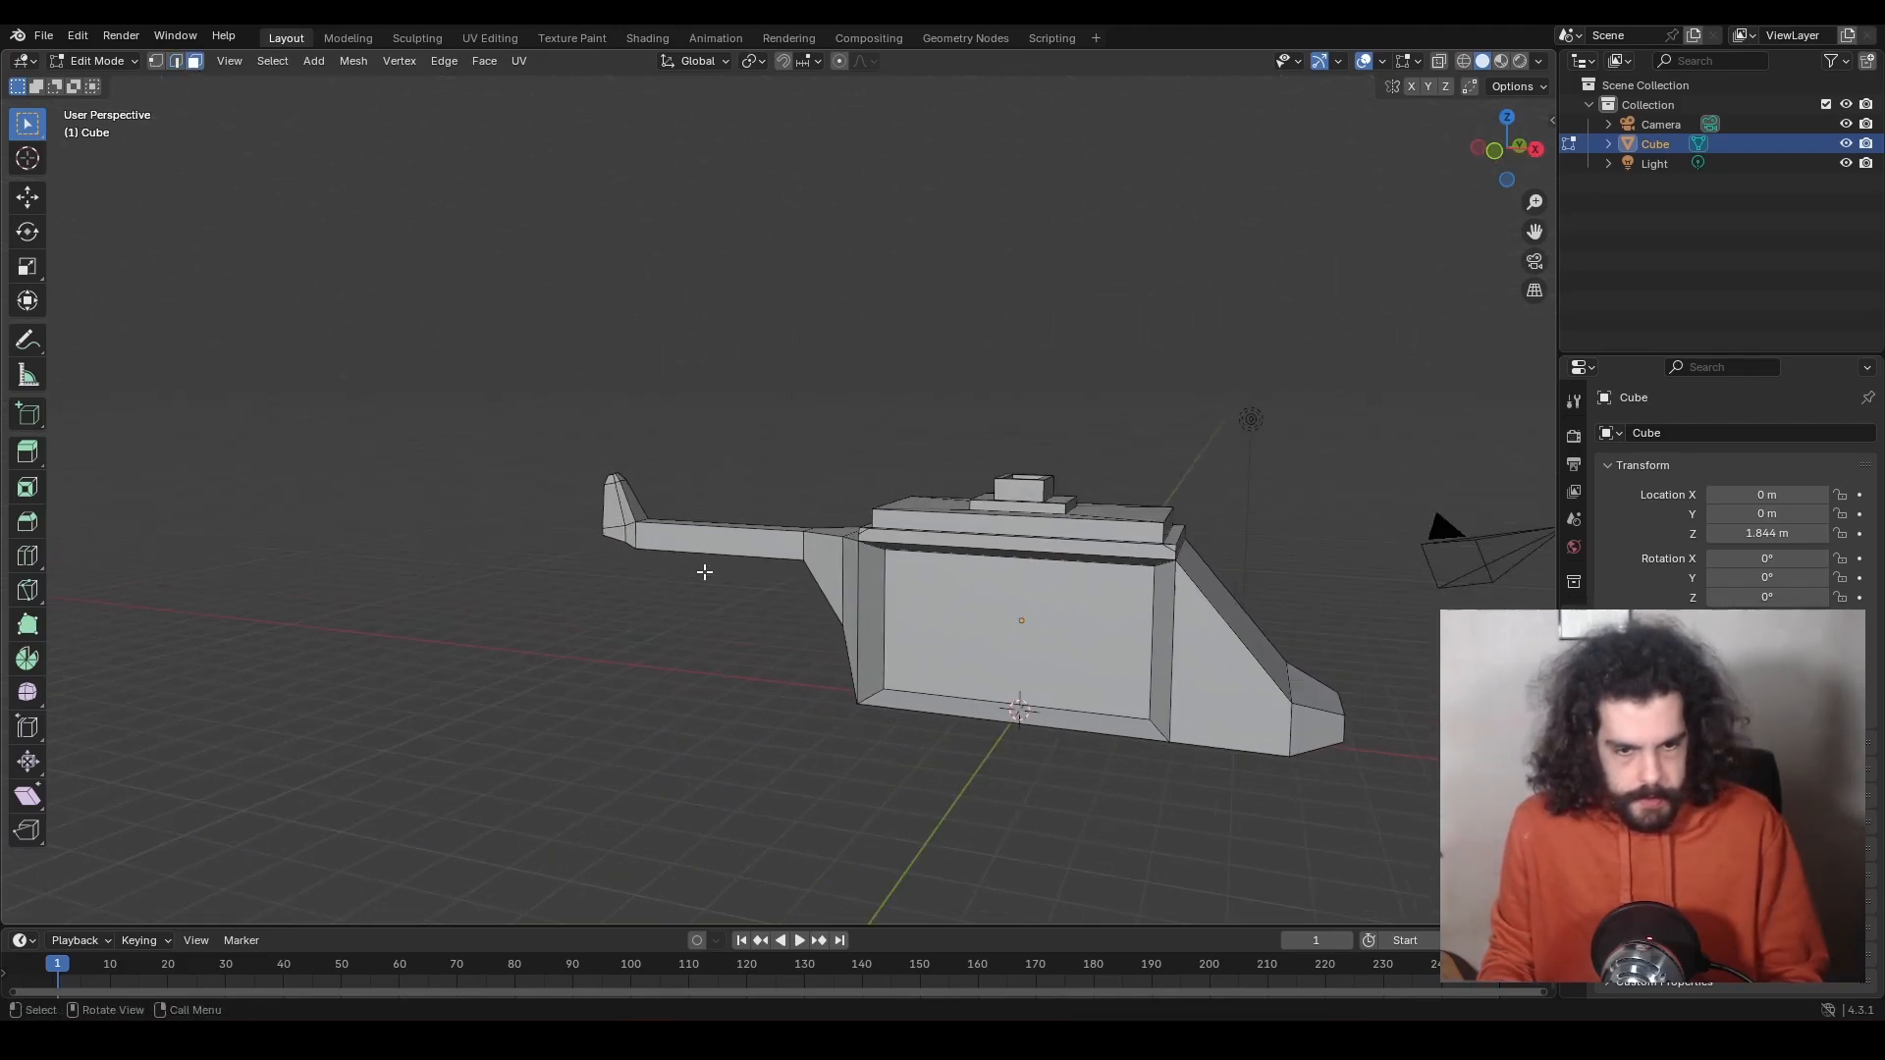
middle_drag(704, 578, 602, 630)
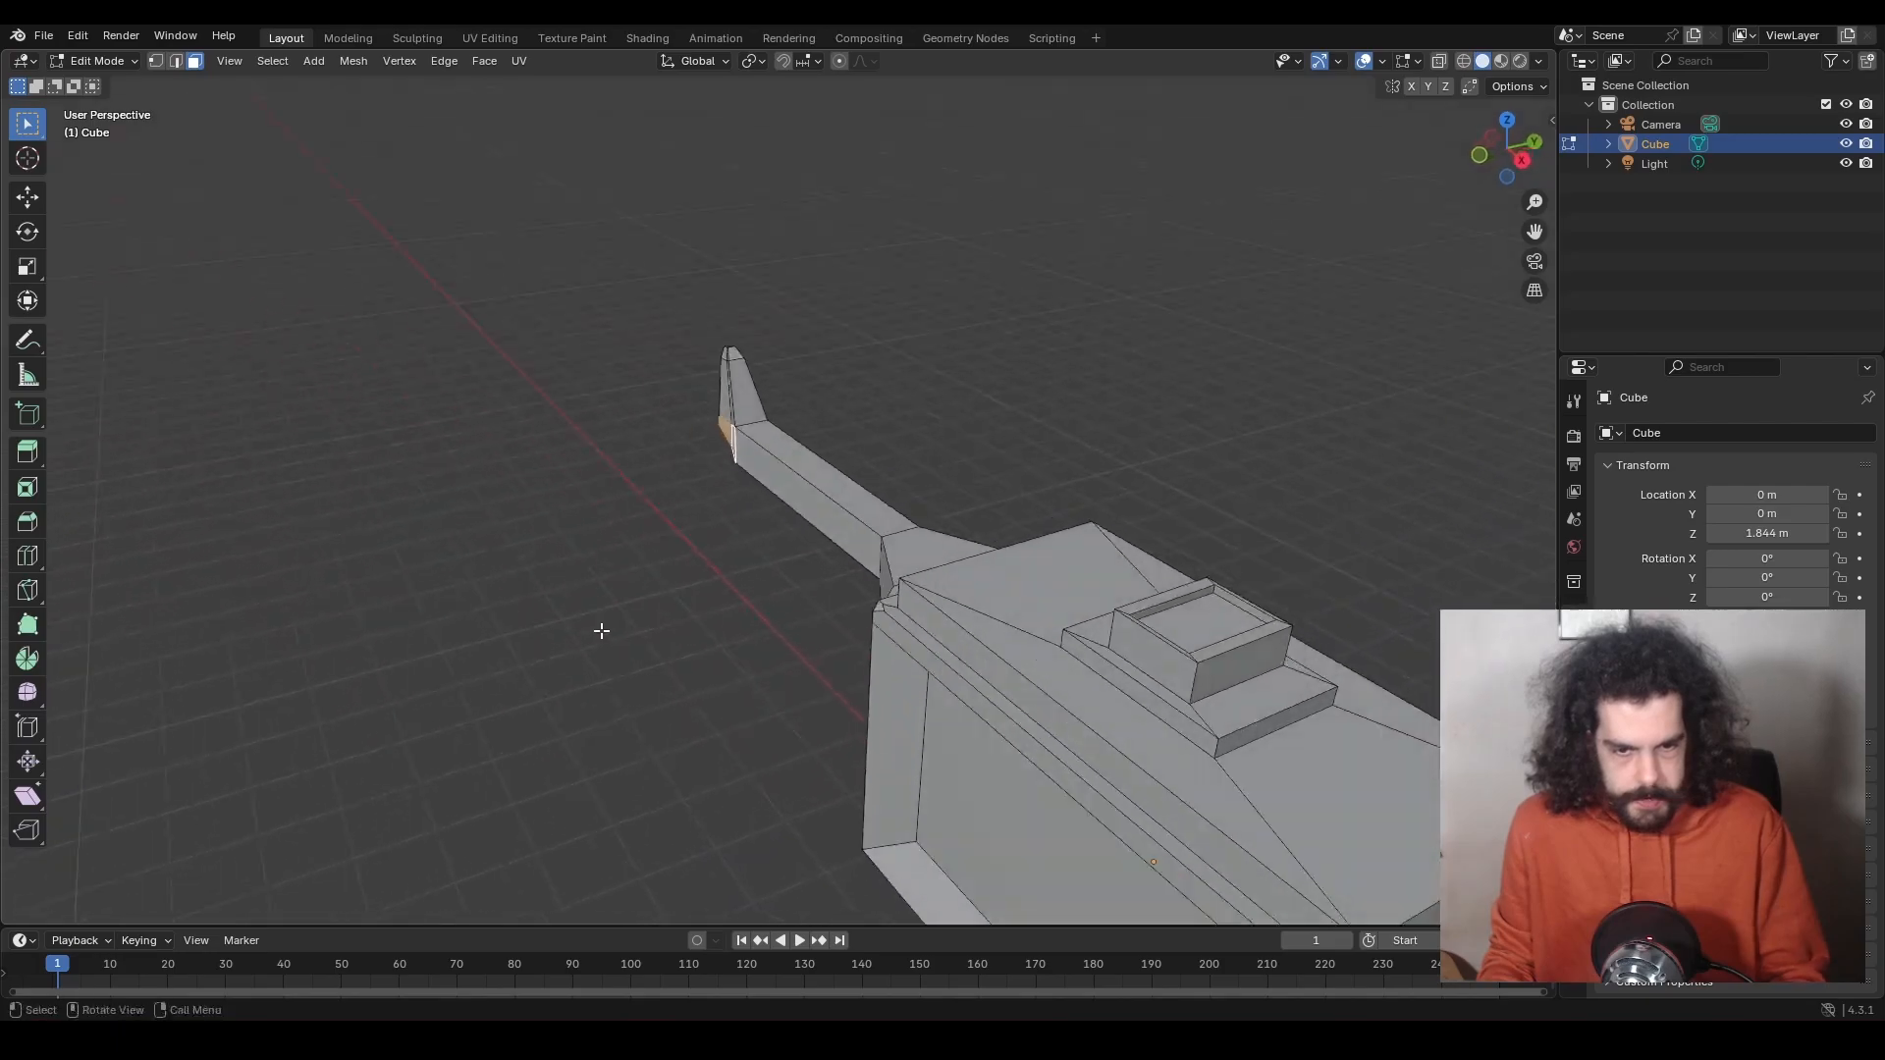
key(e)
click(789, 575)
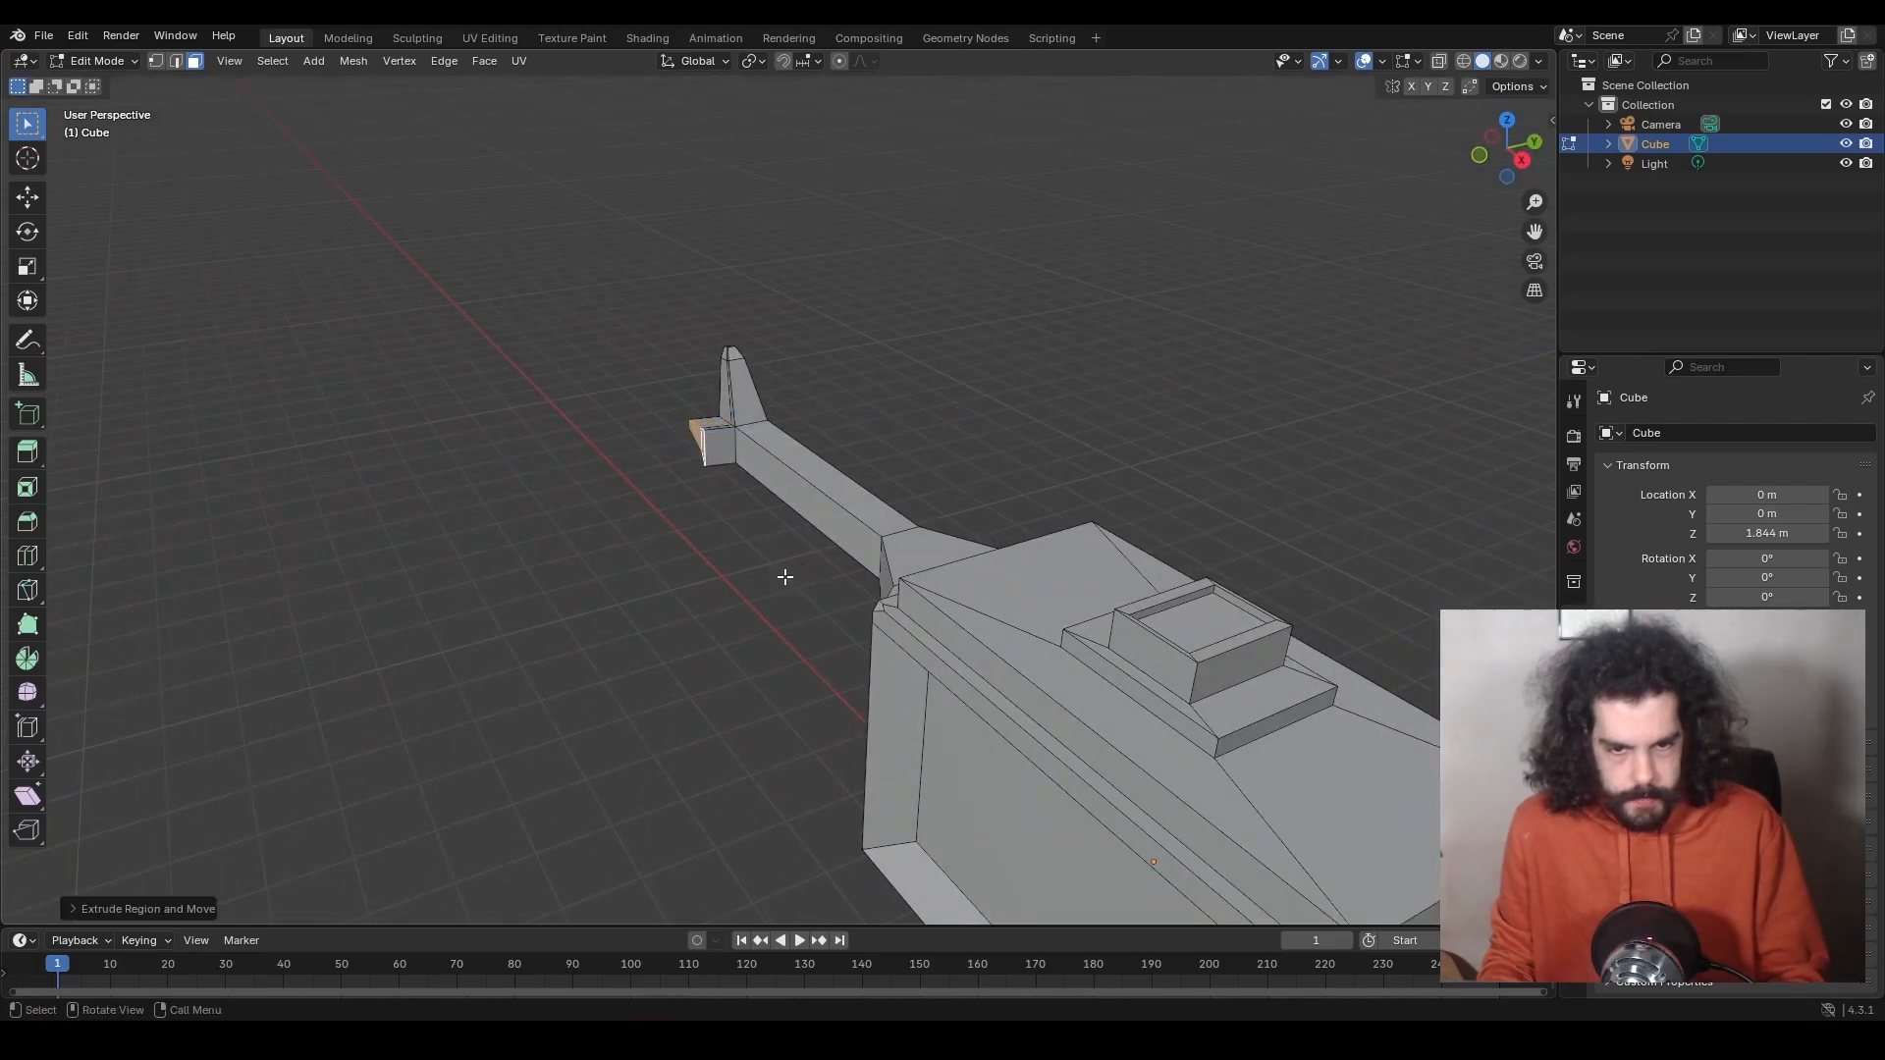
text(s)
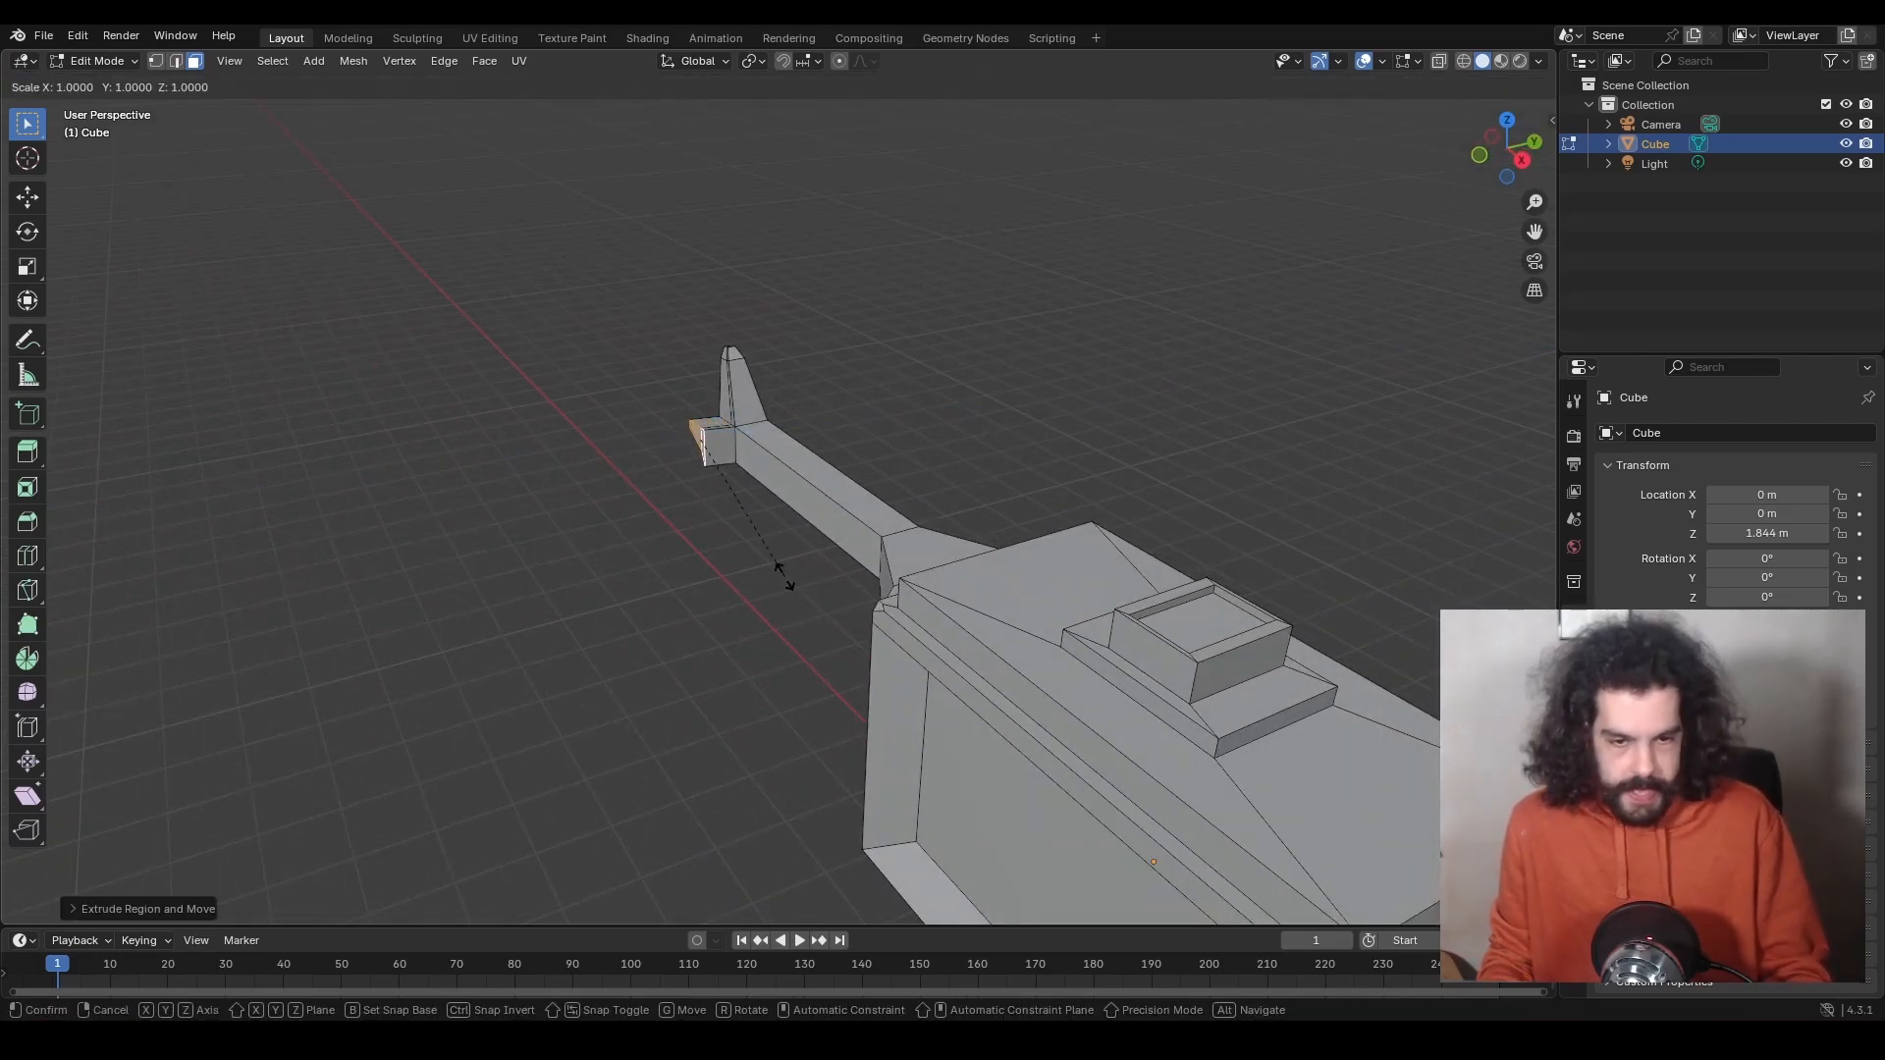
text(y0)
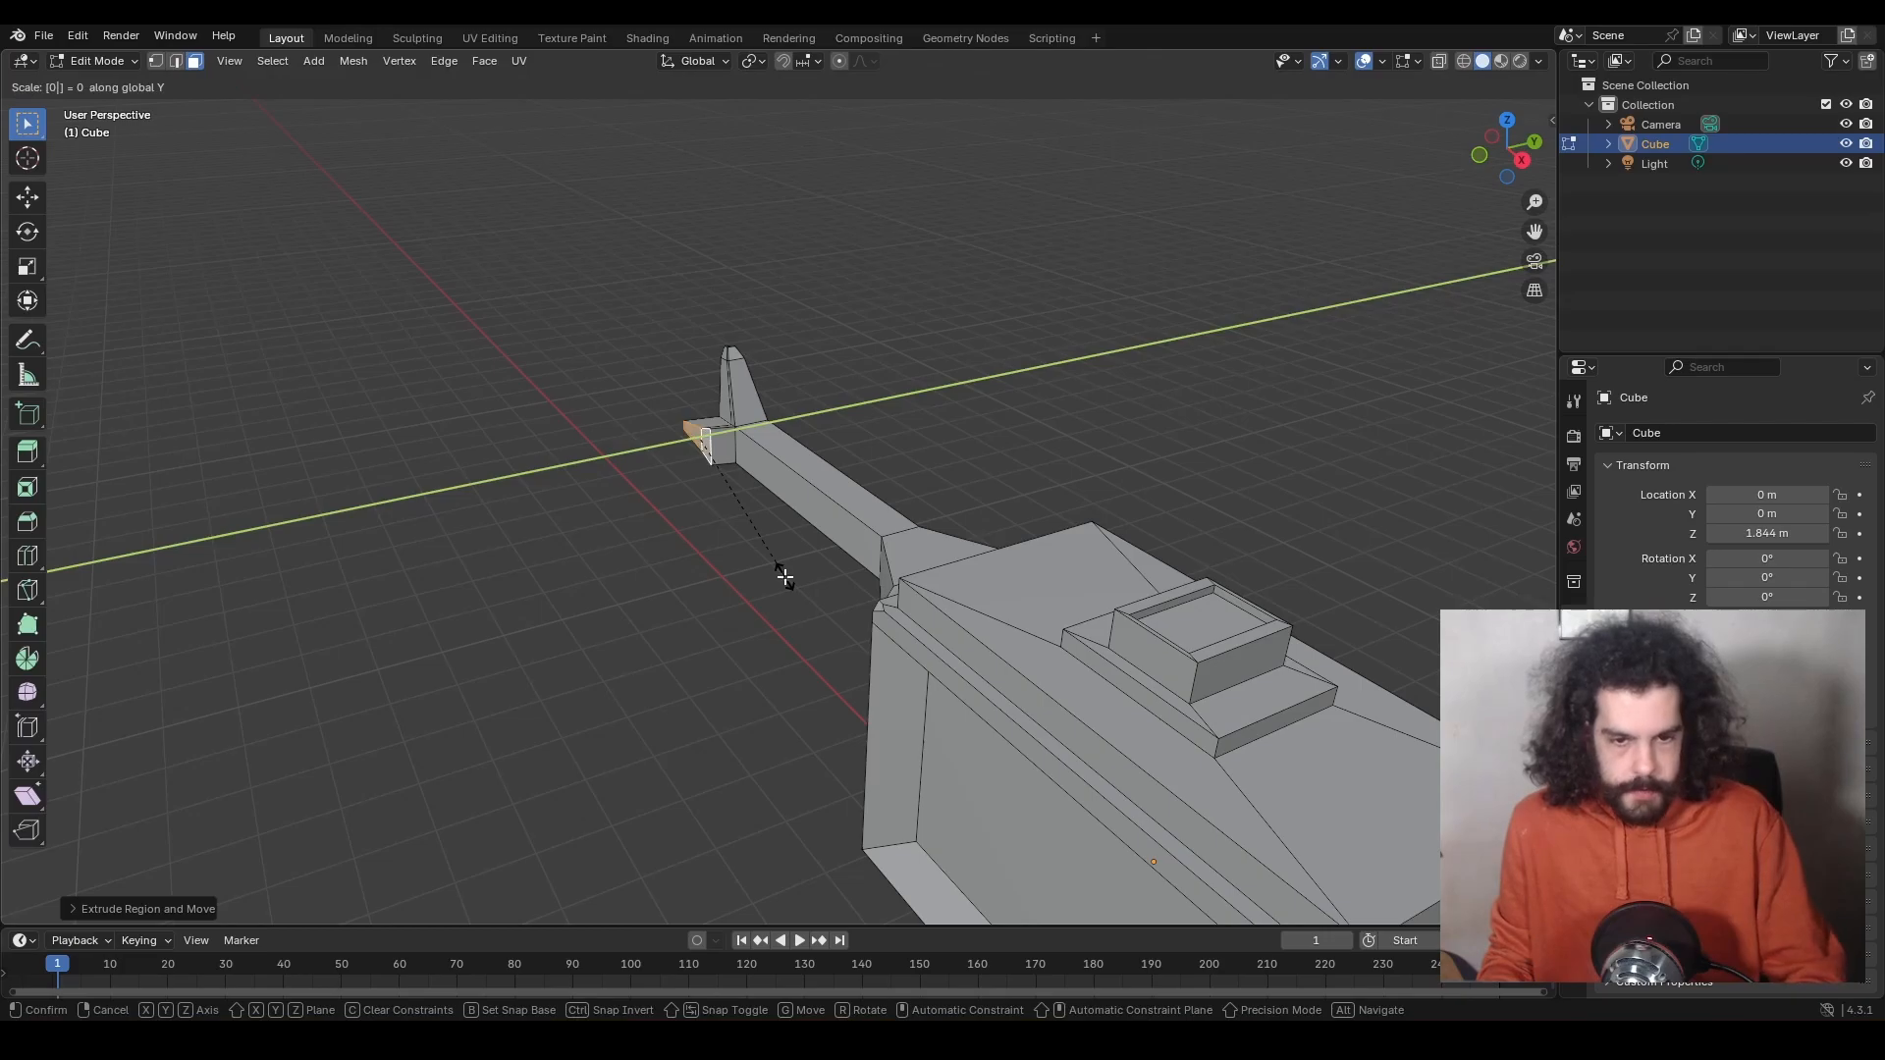
click(785, 578)
Extrude the stabilizer's end faces further outward and scale them down, including along X, to taper the tip.
middle_drag(803, 550, 1060, 534)
key(e)
click(1060, 534)
key(s)
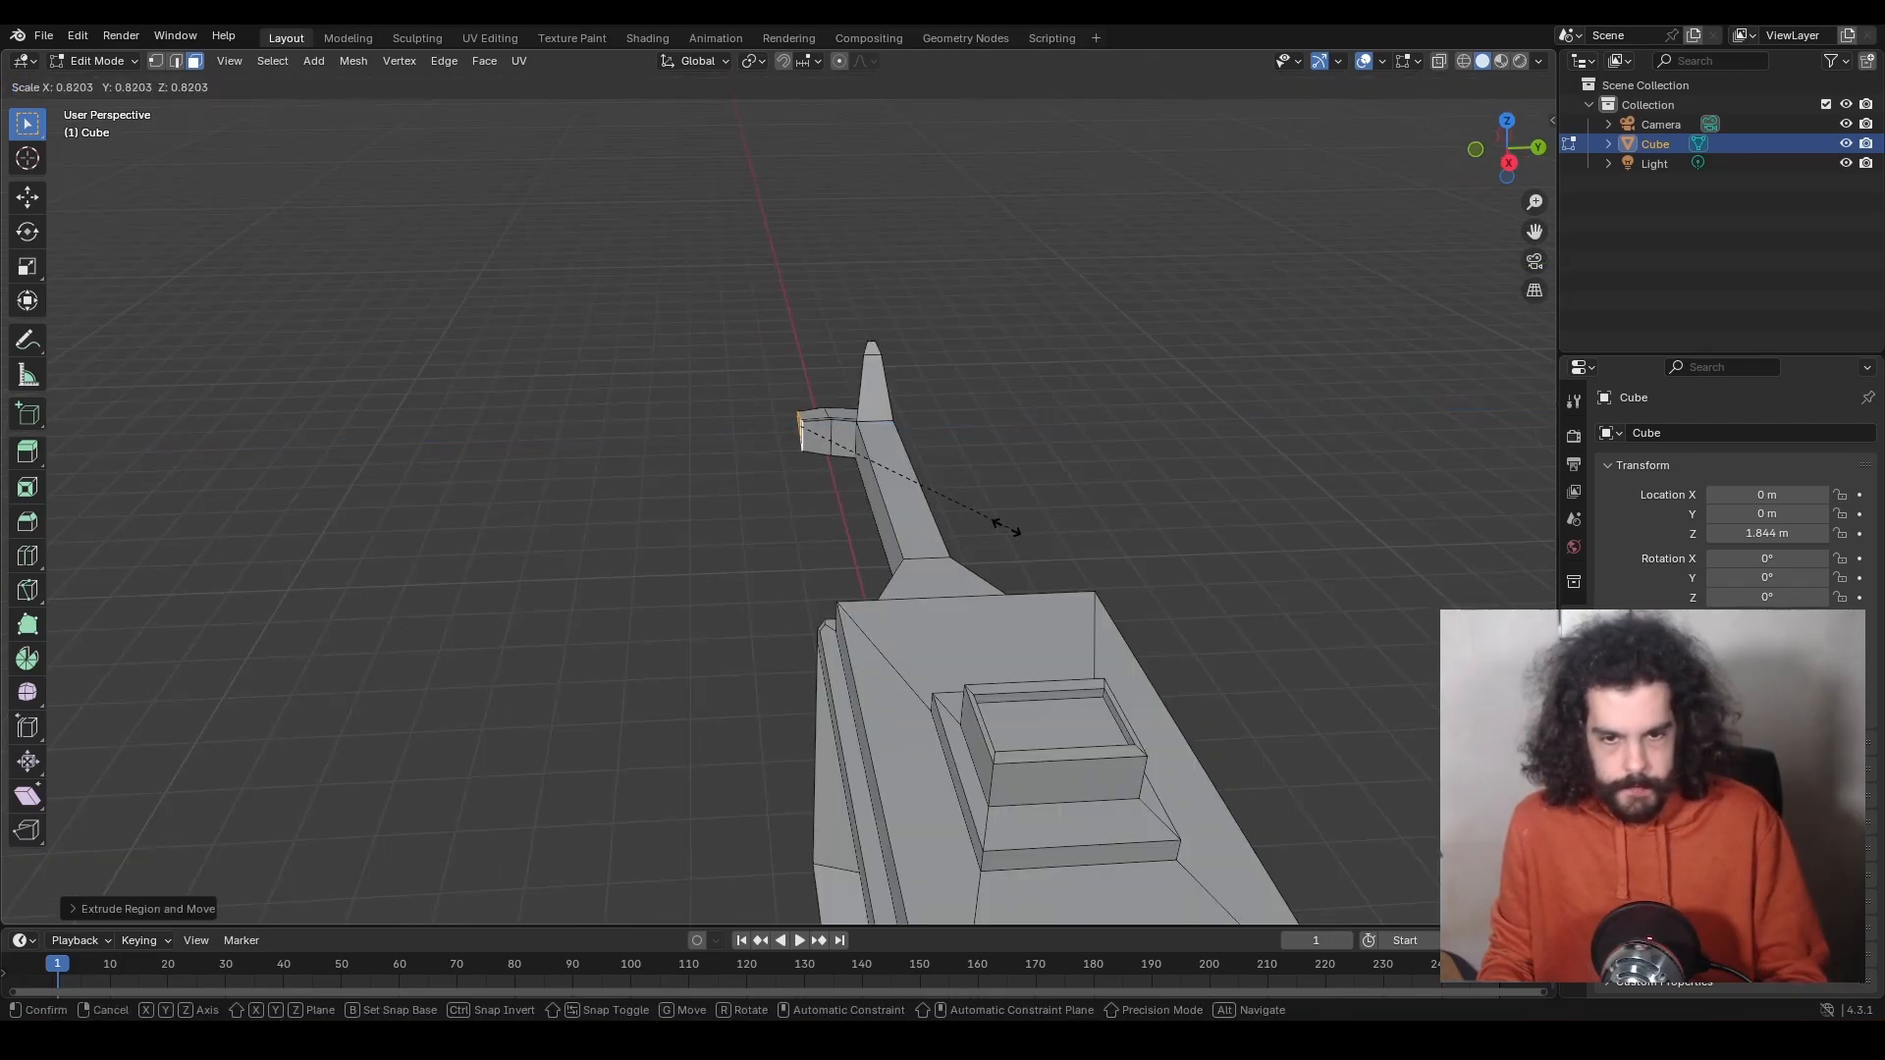
key(x)
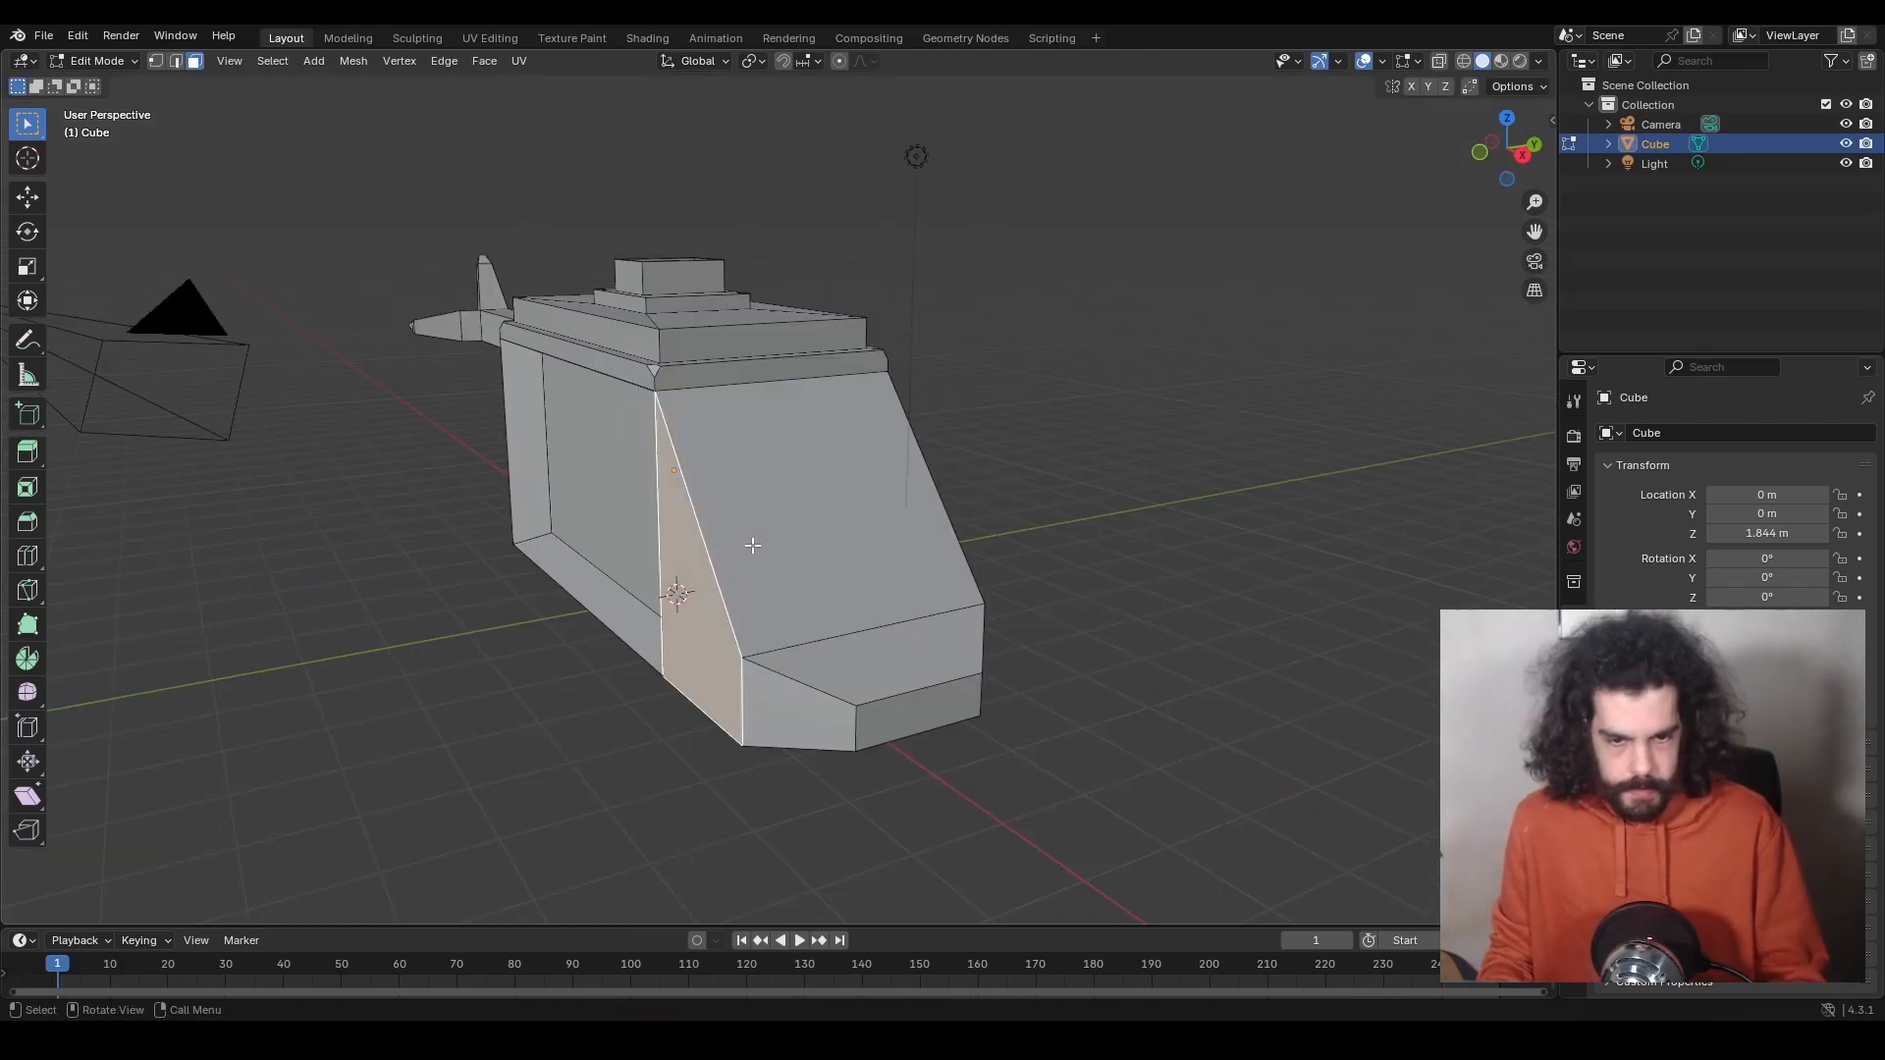
Select the windshield and both adjoining cockpit side faces and inset them together by about 0.09 m.
shift+click(754, 543)
middle_drag(1049, 527, 786, 527)
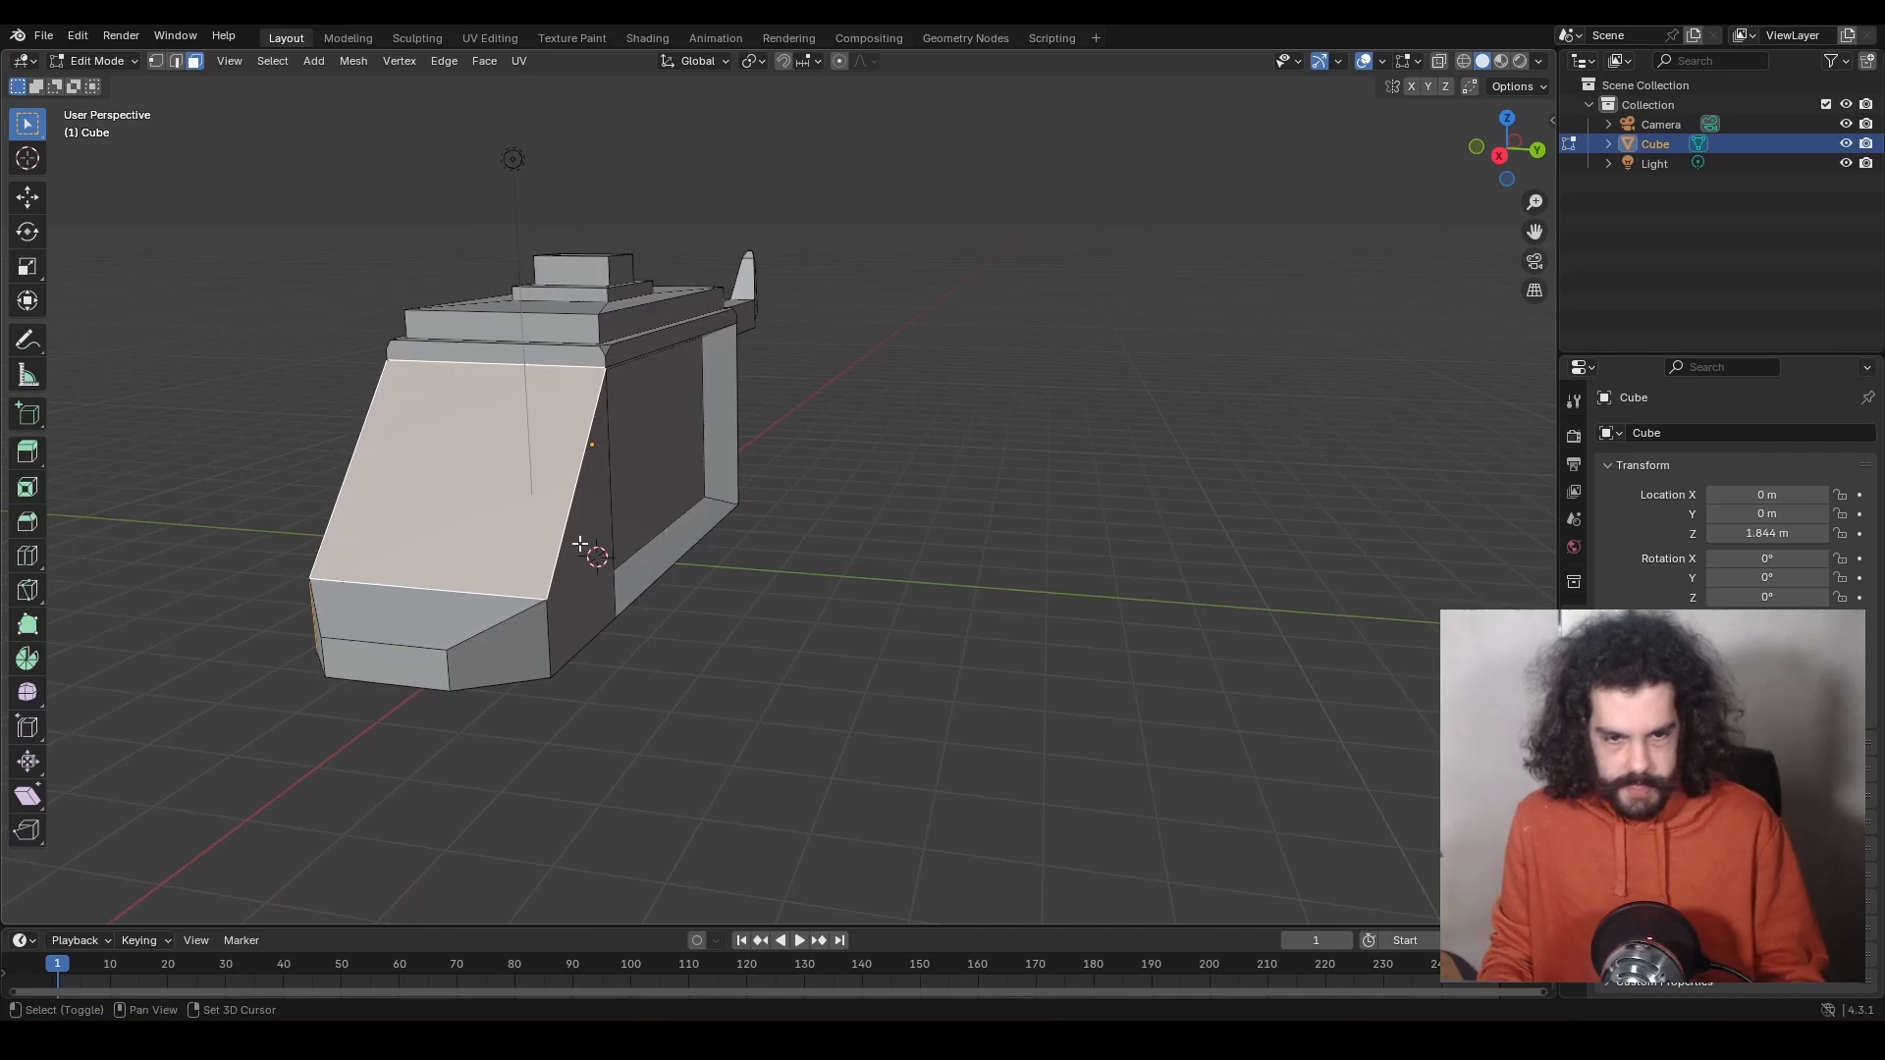
middle_drag(579, 544, 1157, 534)
key(i)
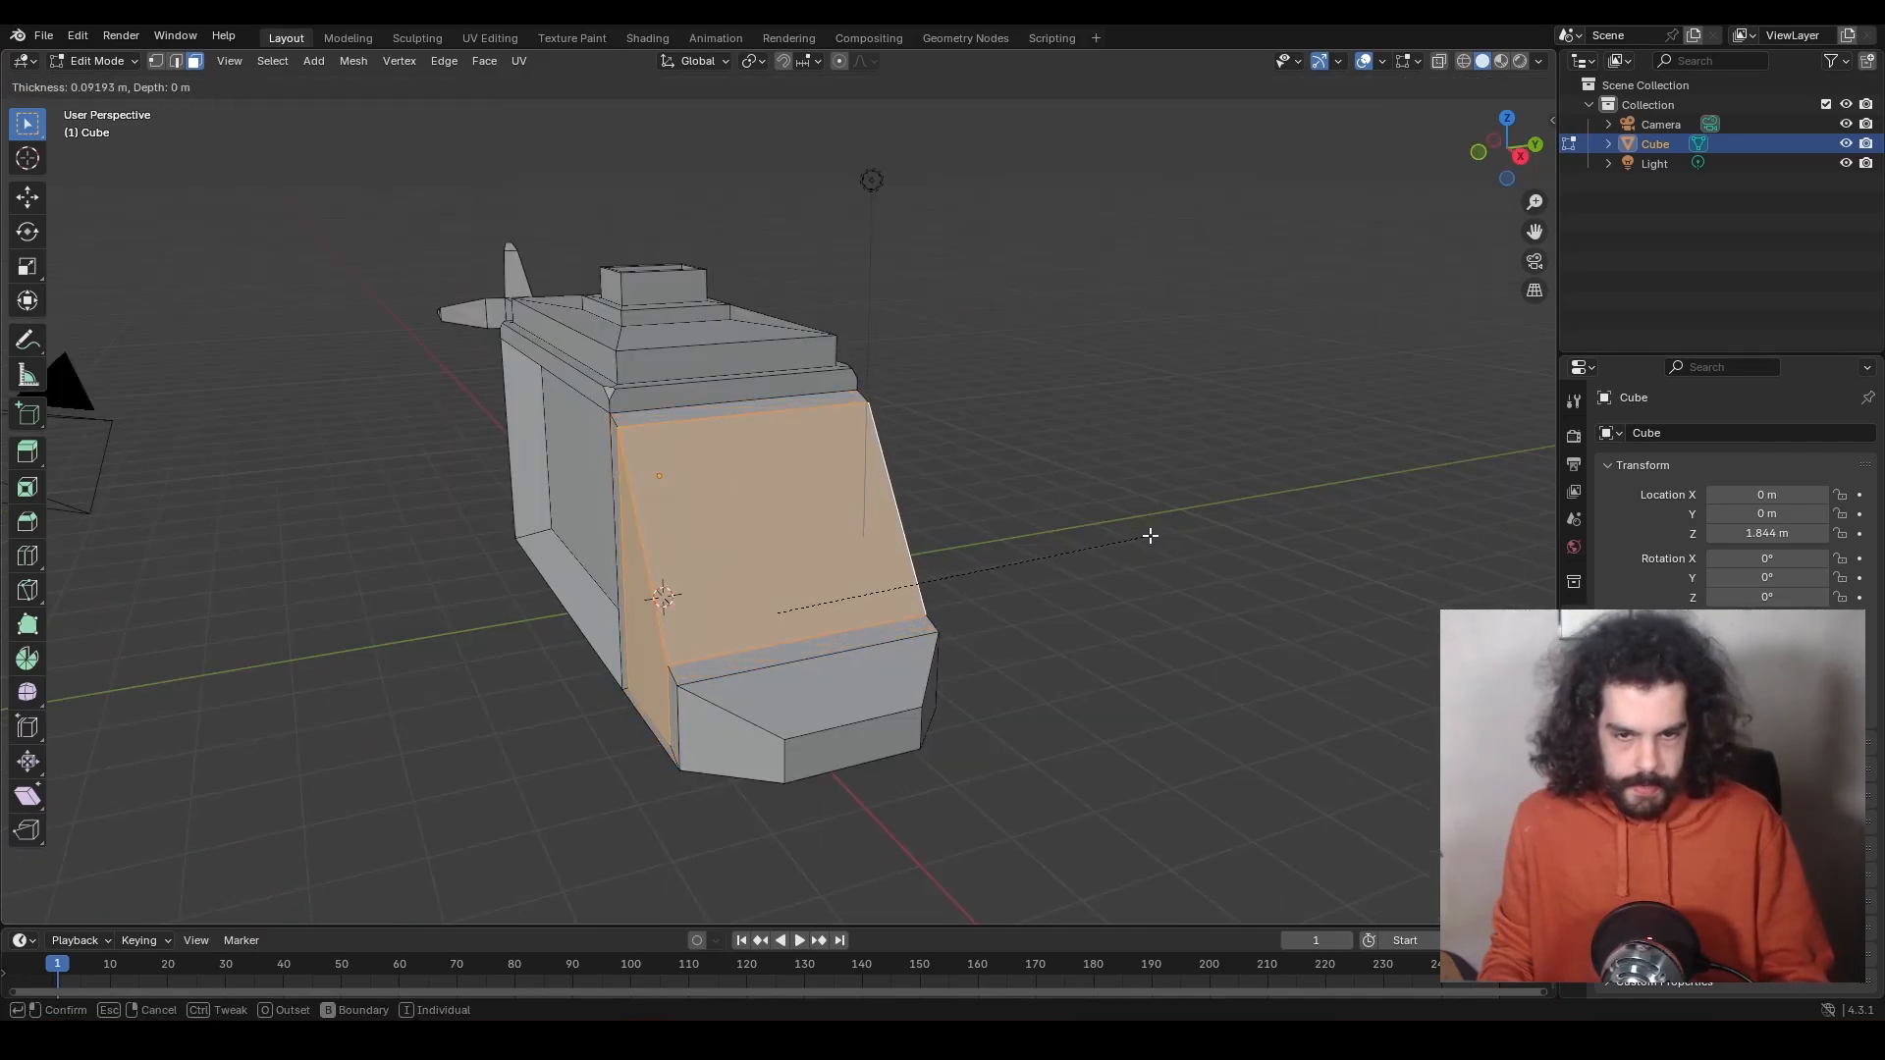
click(1150, 535)
Extrude the inset cockpit window faces in place and scale them to about 0.92 to sink them inward.
middle_drag(939, 571, 1028, 556)
middle_drag(1158, 547, 1204, 513)
key(e)
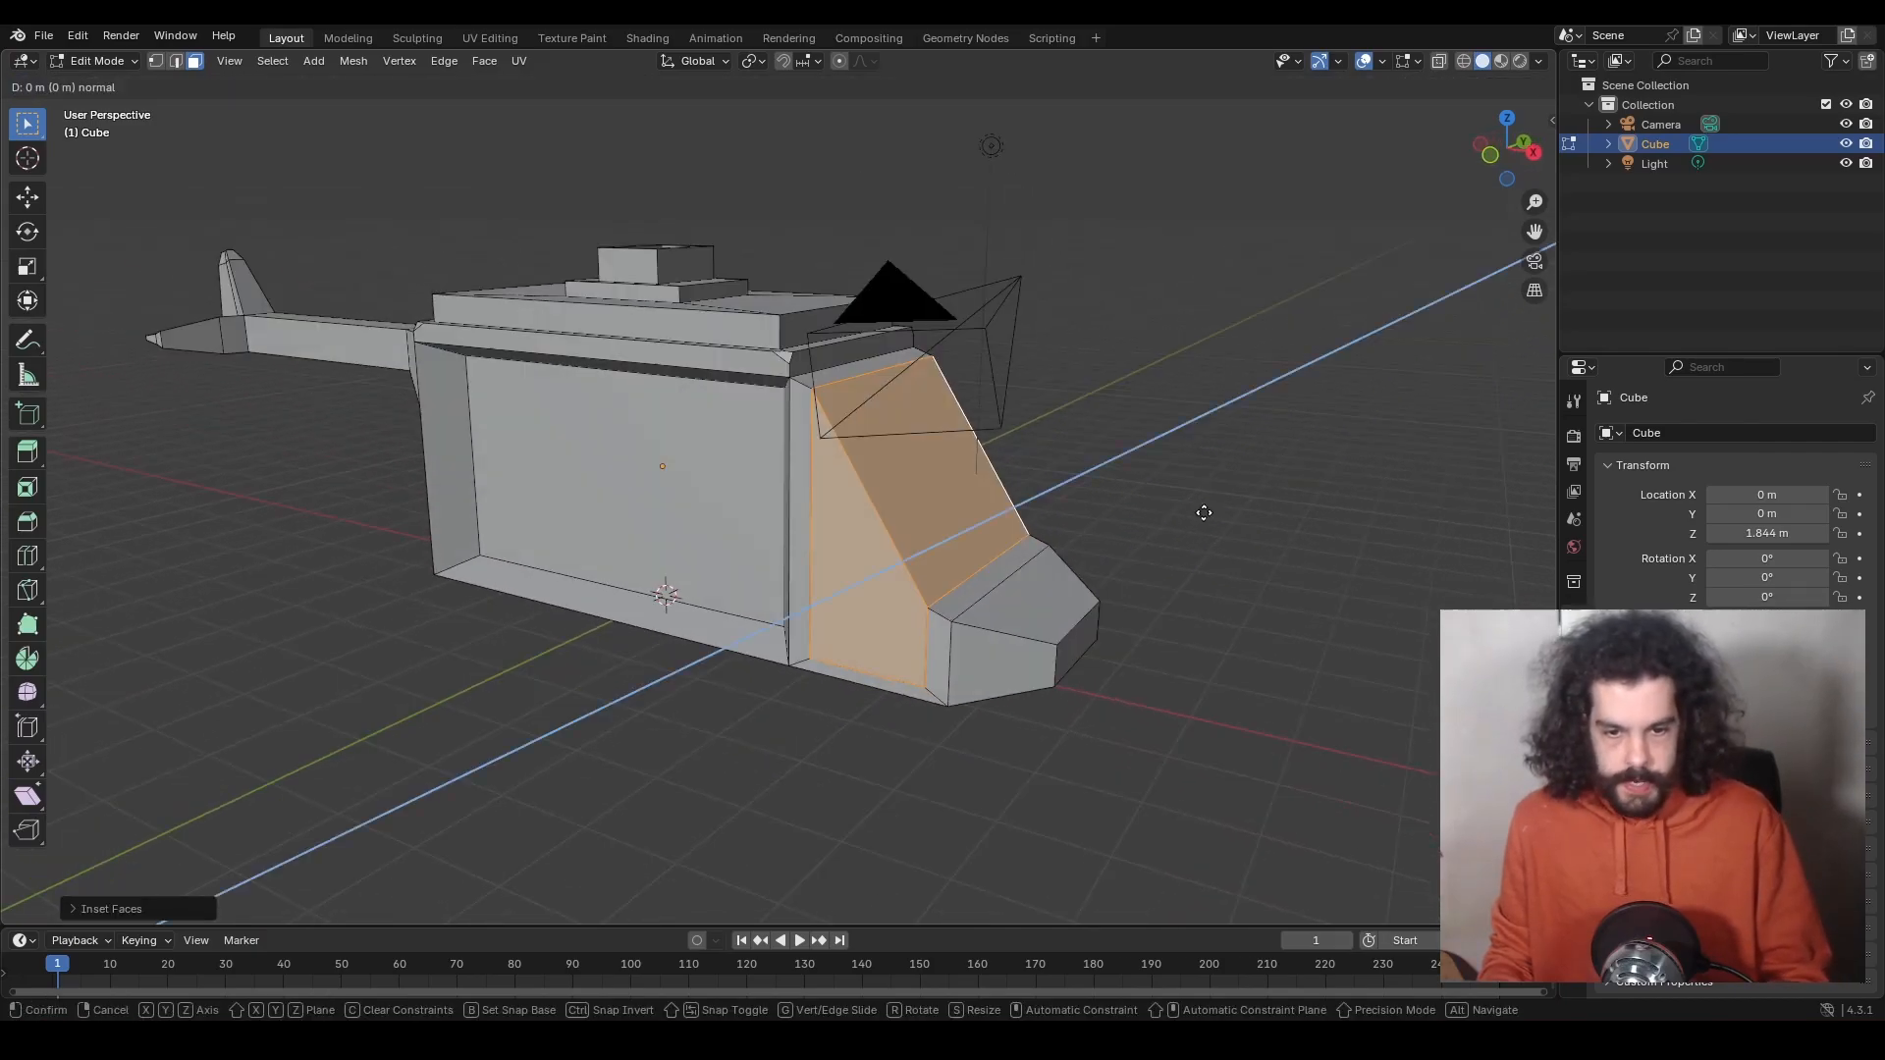
click(1203, 512)
key(s)
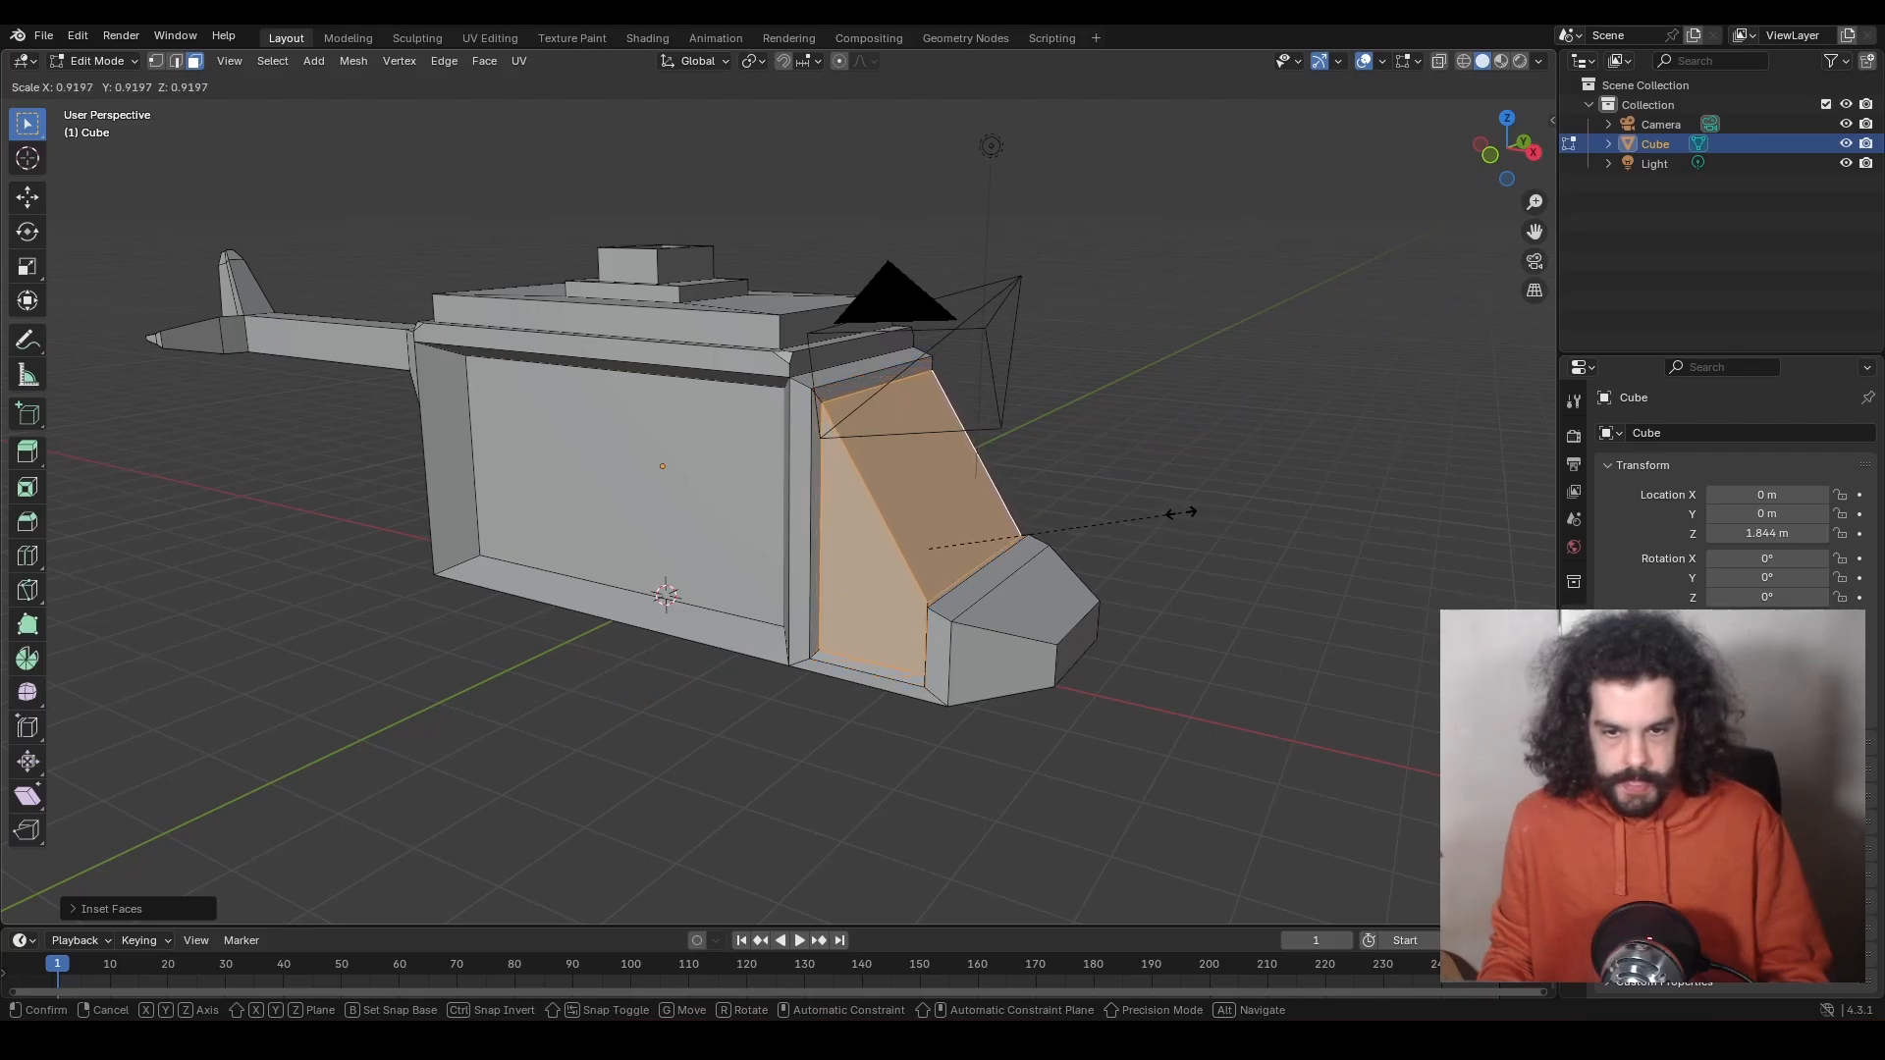
click(1181, 512)
Move the cockpit window faces back about 0.06 m along X and scale them to about 0.99.
mouse_move(1170, 510)
middle_down()
mouse_move(1194, 492)
mouse_move(1165, 492)
middle_up()
key(e)
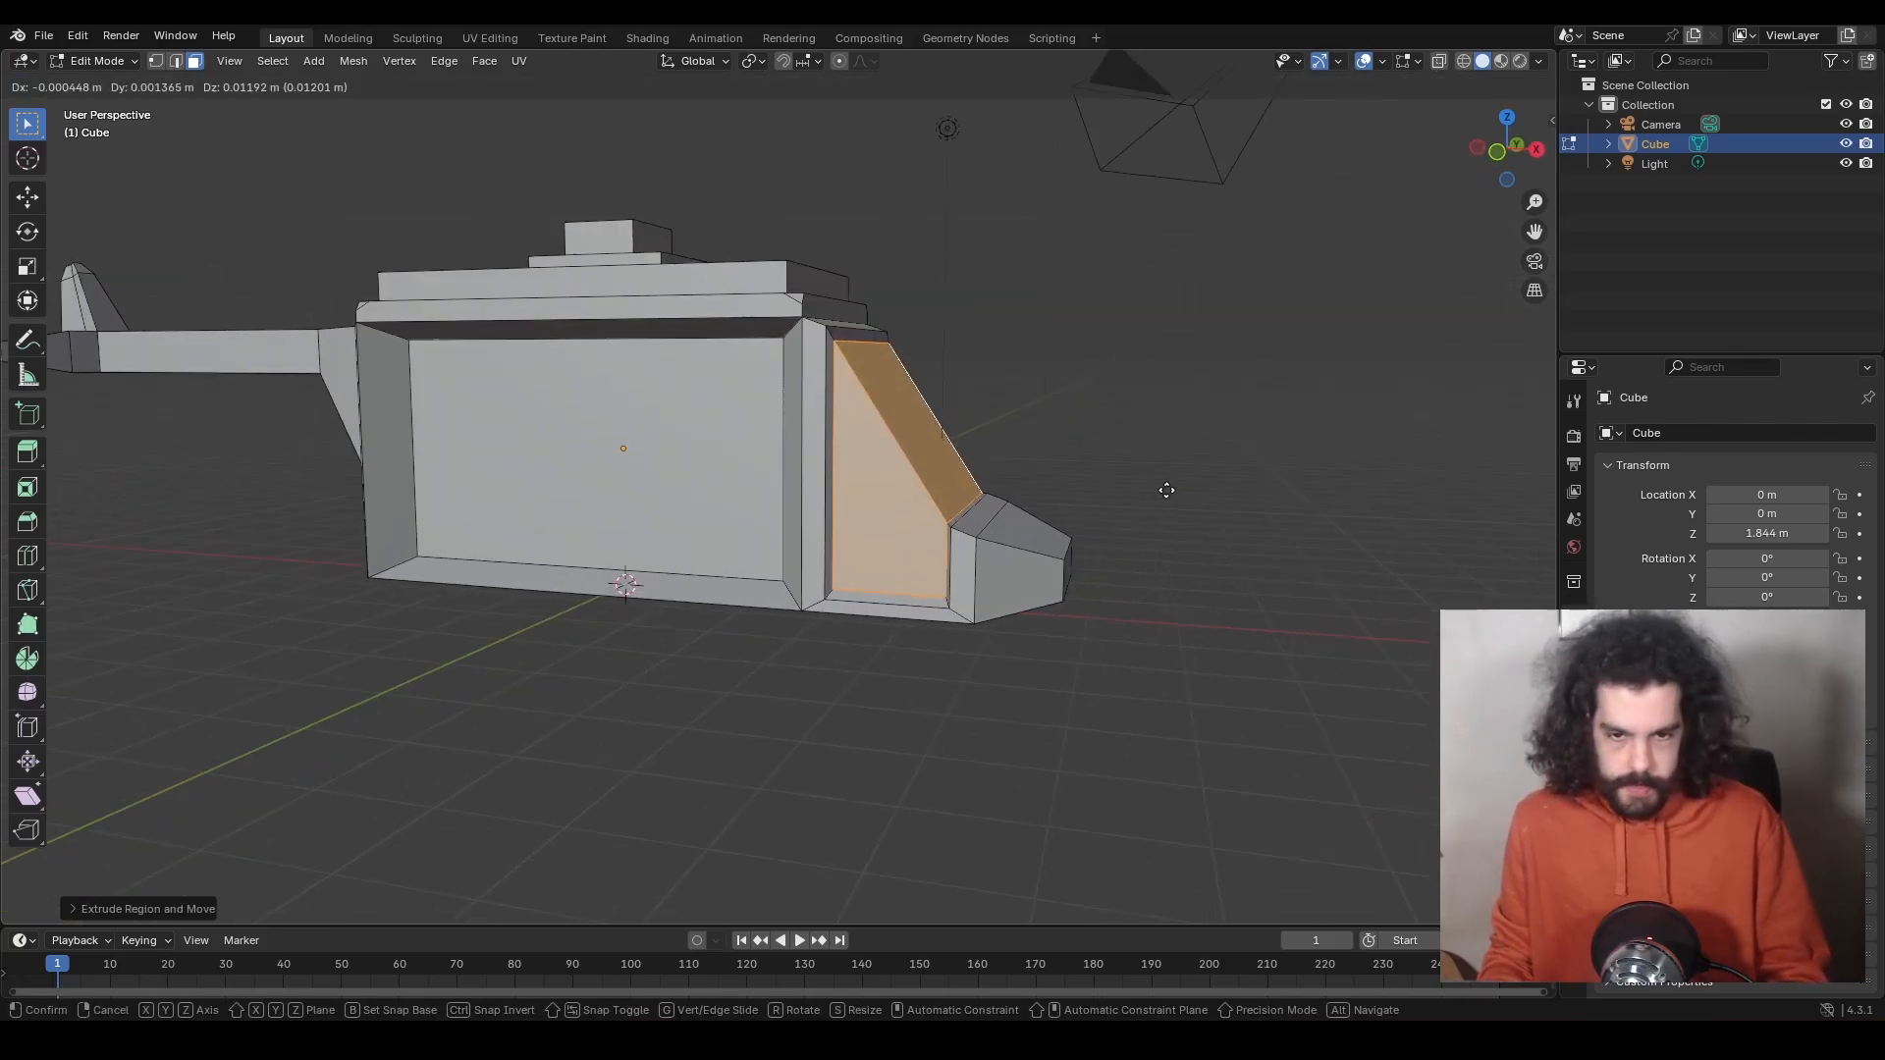
key(x)
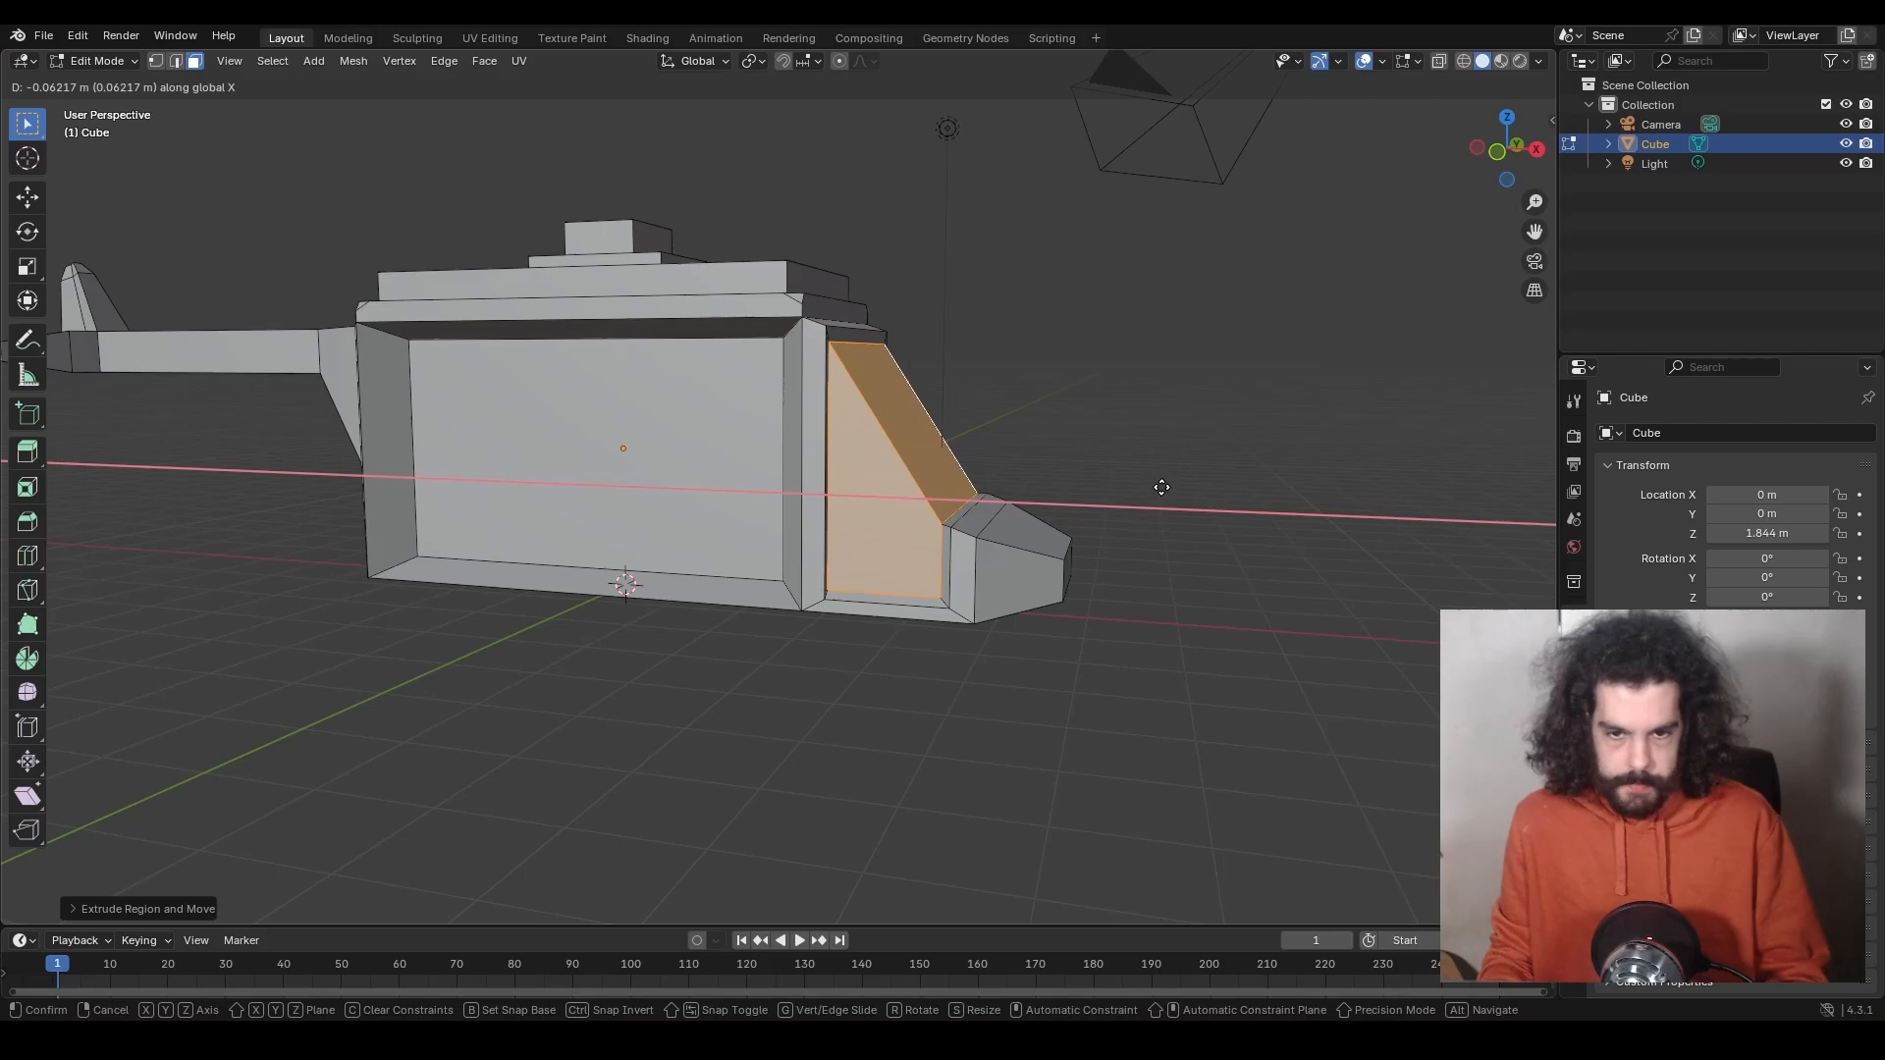
click(1162, 488)
key(s)
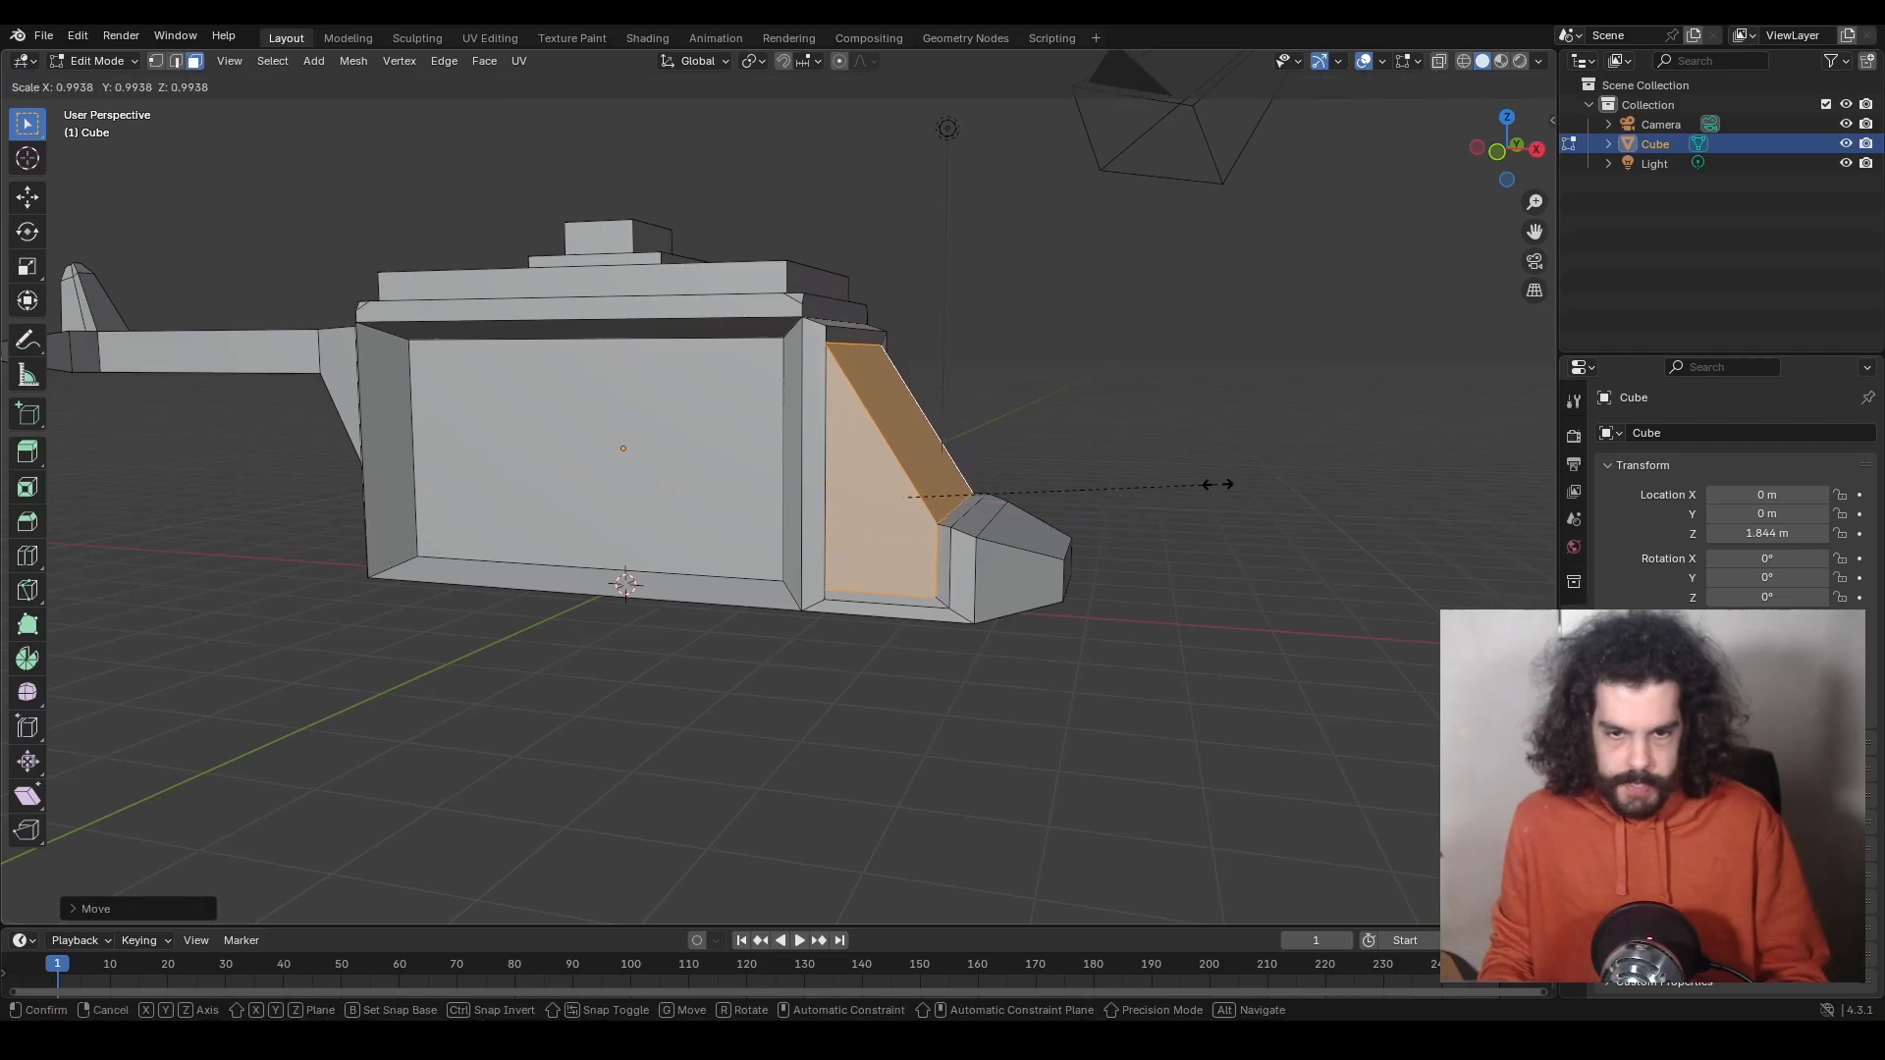
click(1219, 484)
middle_drag(1215, 484, 1159, 483)
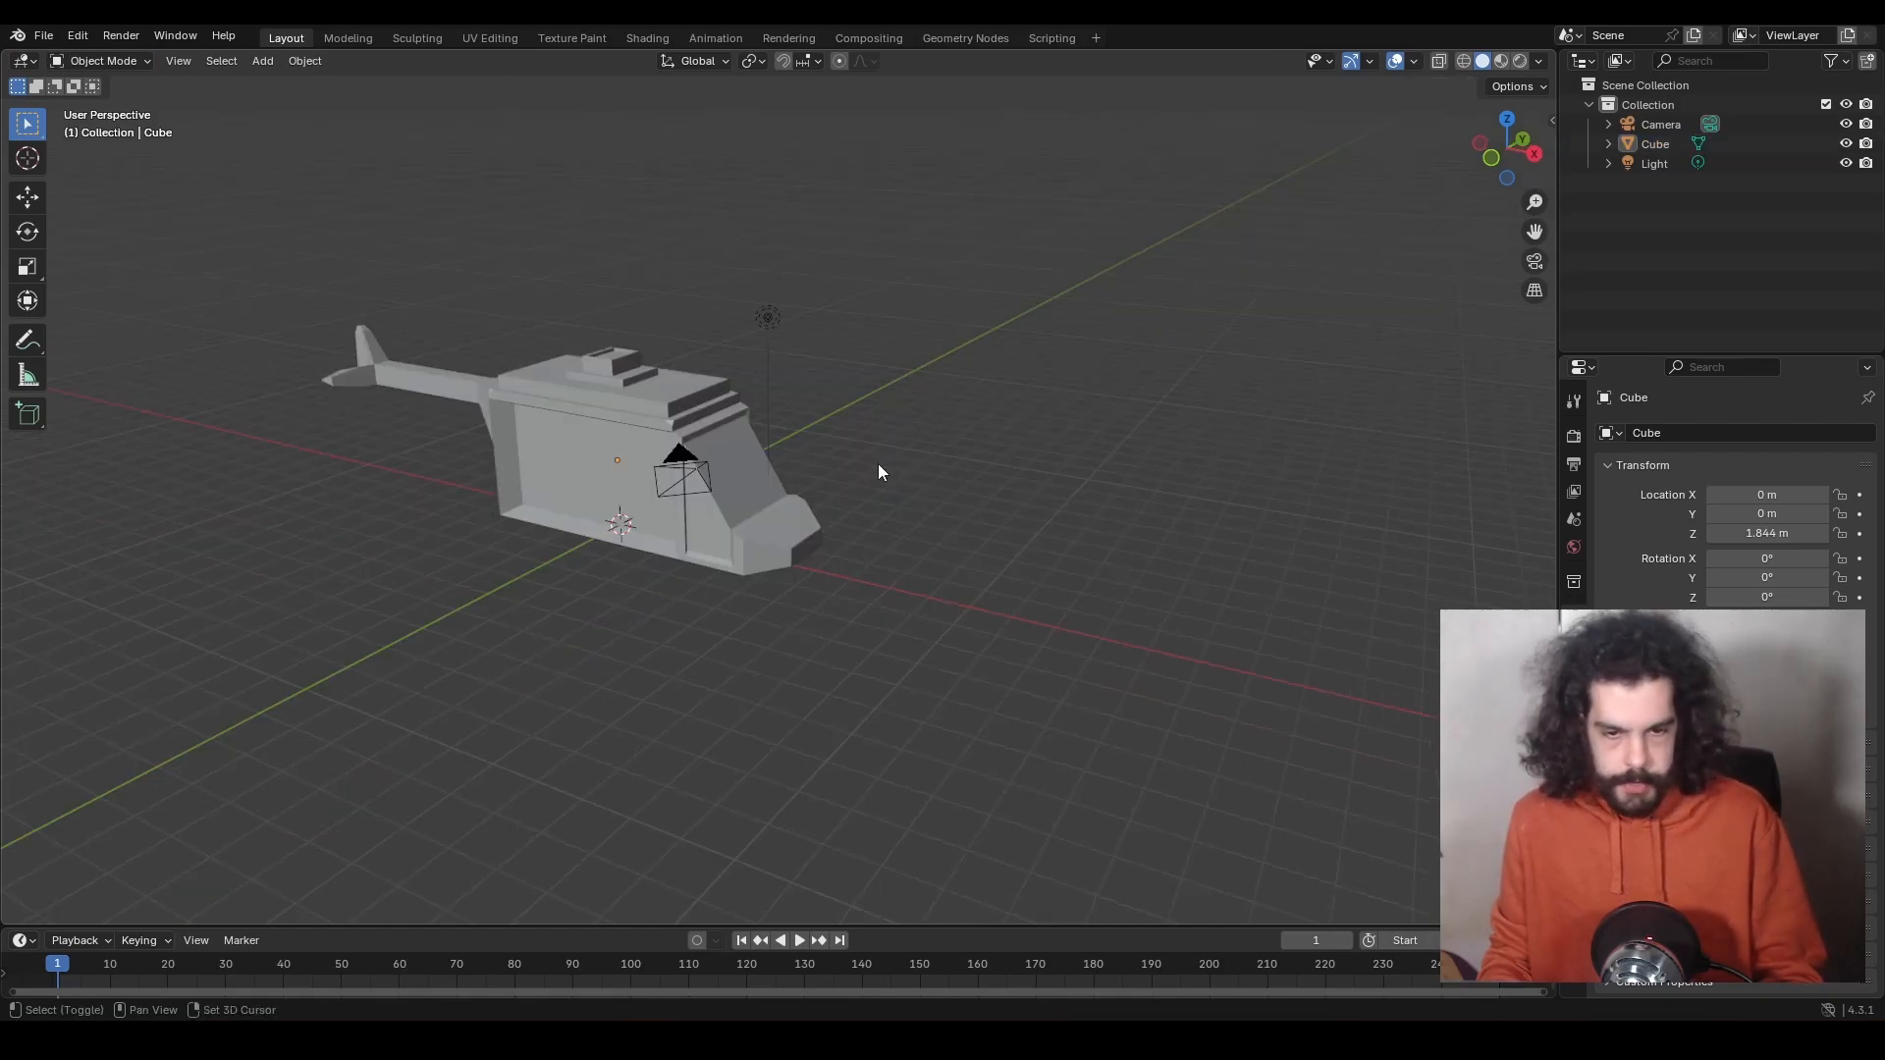
Add a cylinder mesh with 8 vertices as a separate object.
key(shift+a)
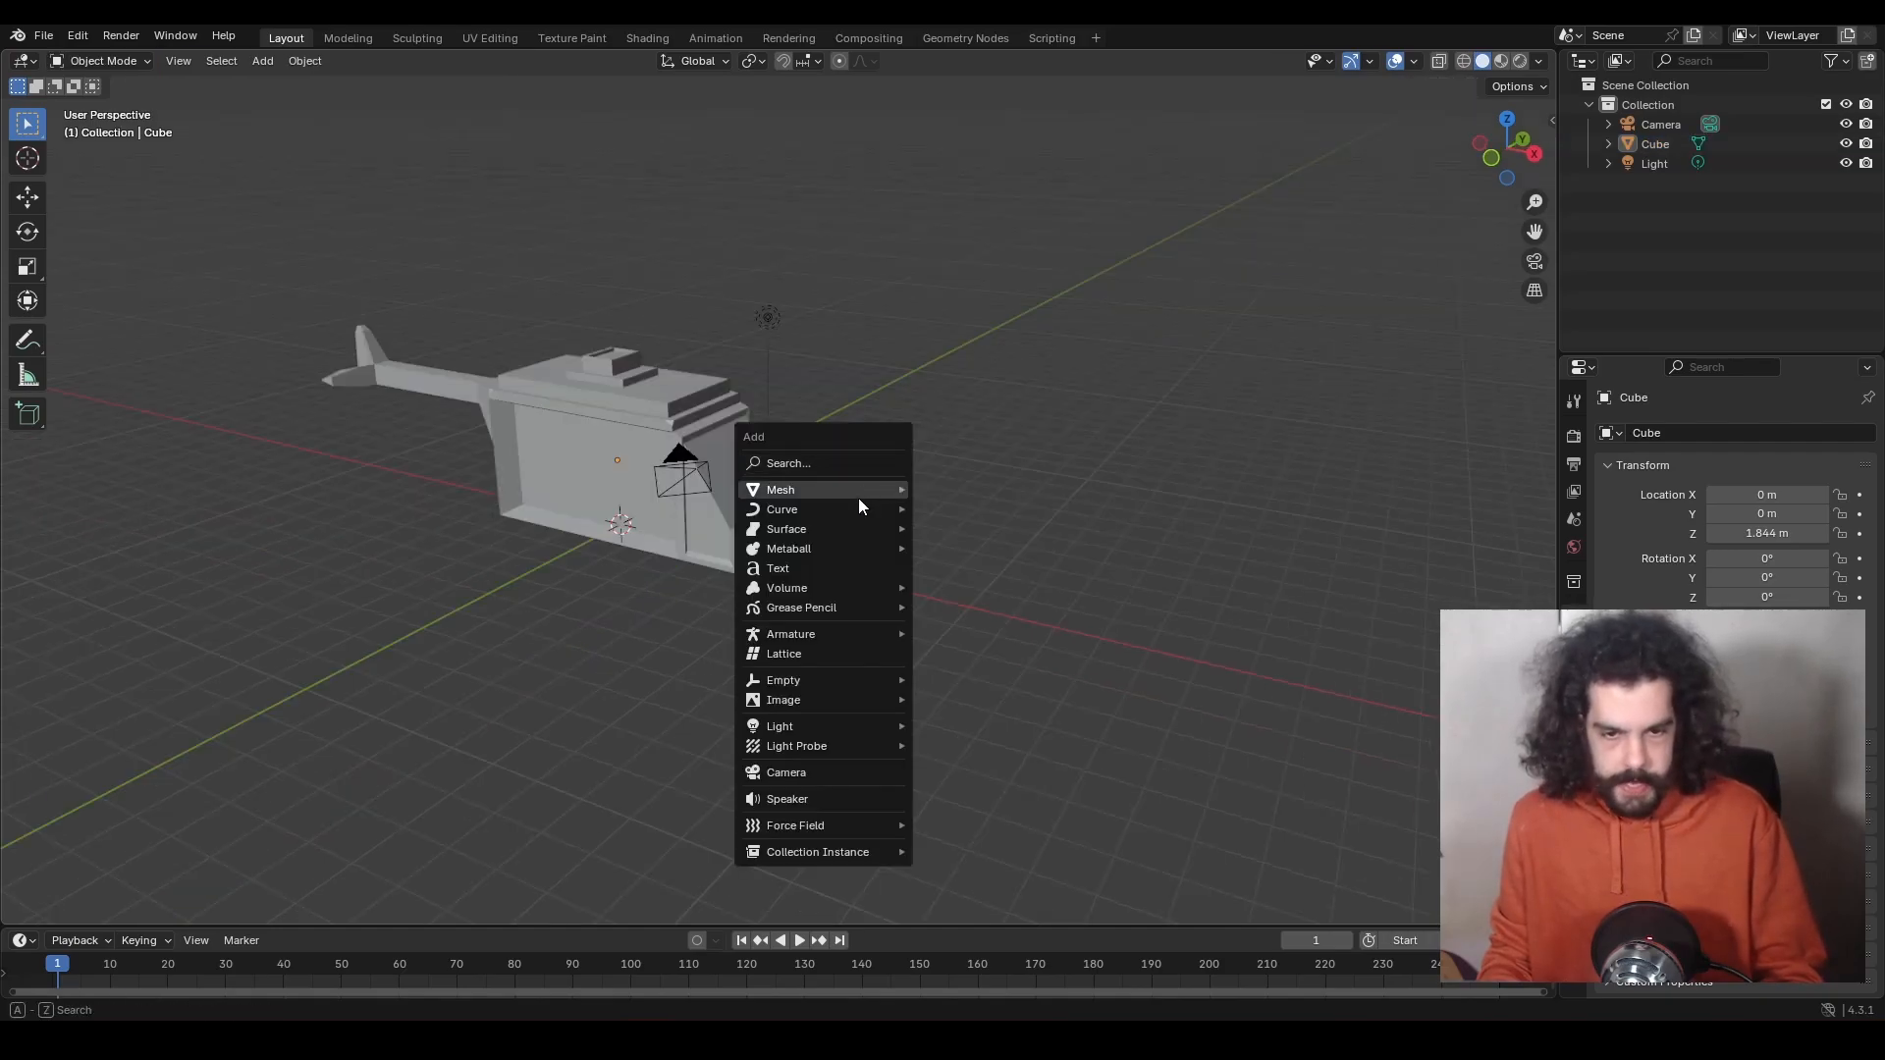
mouse_move(858, 493)
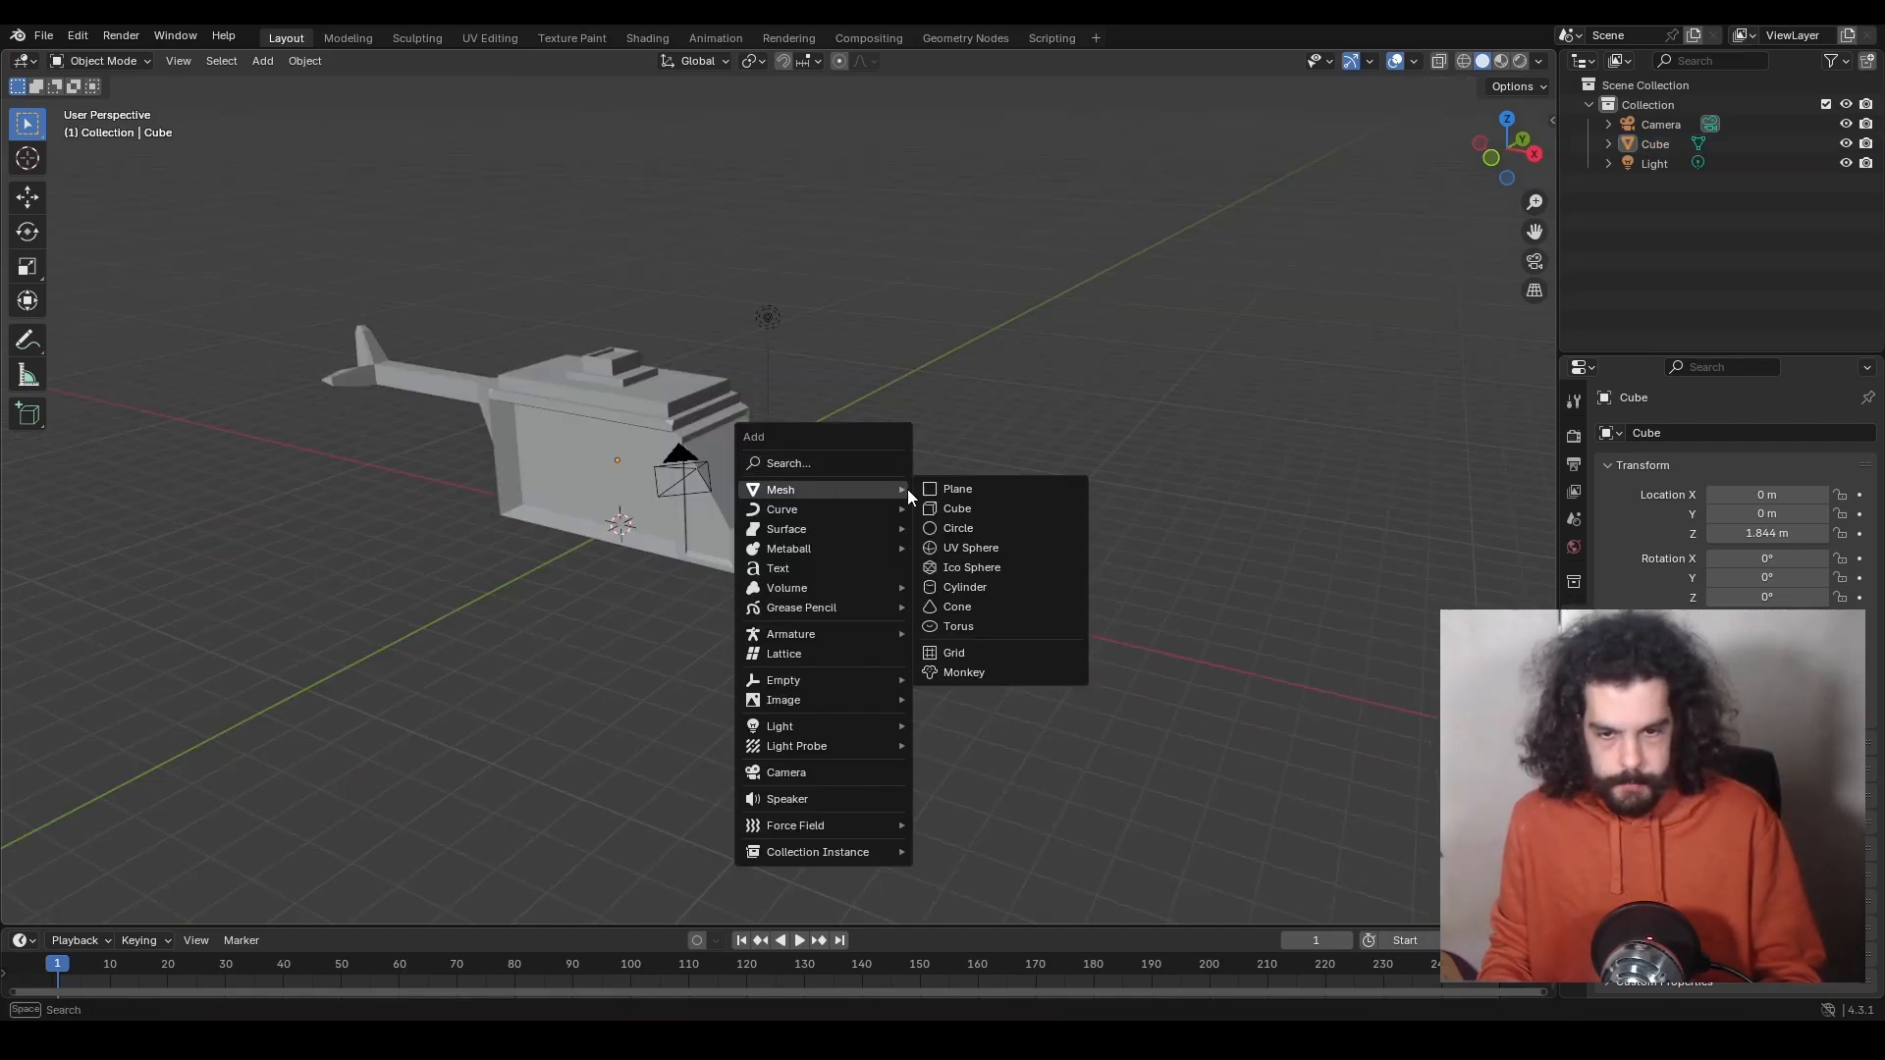
click(968, 582)
click(235, 673)
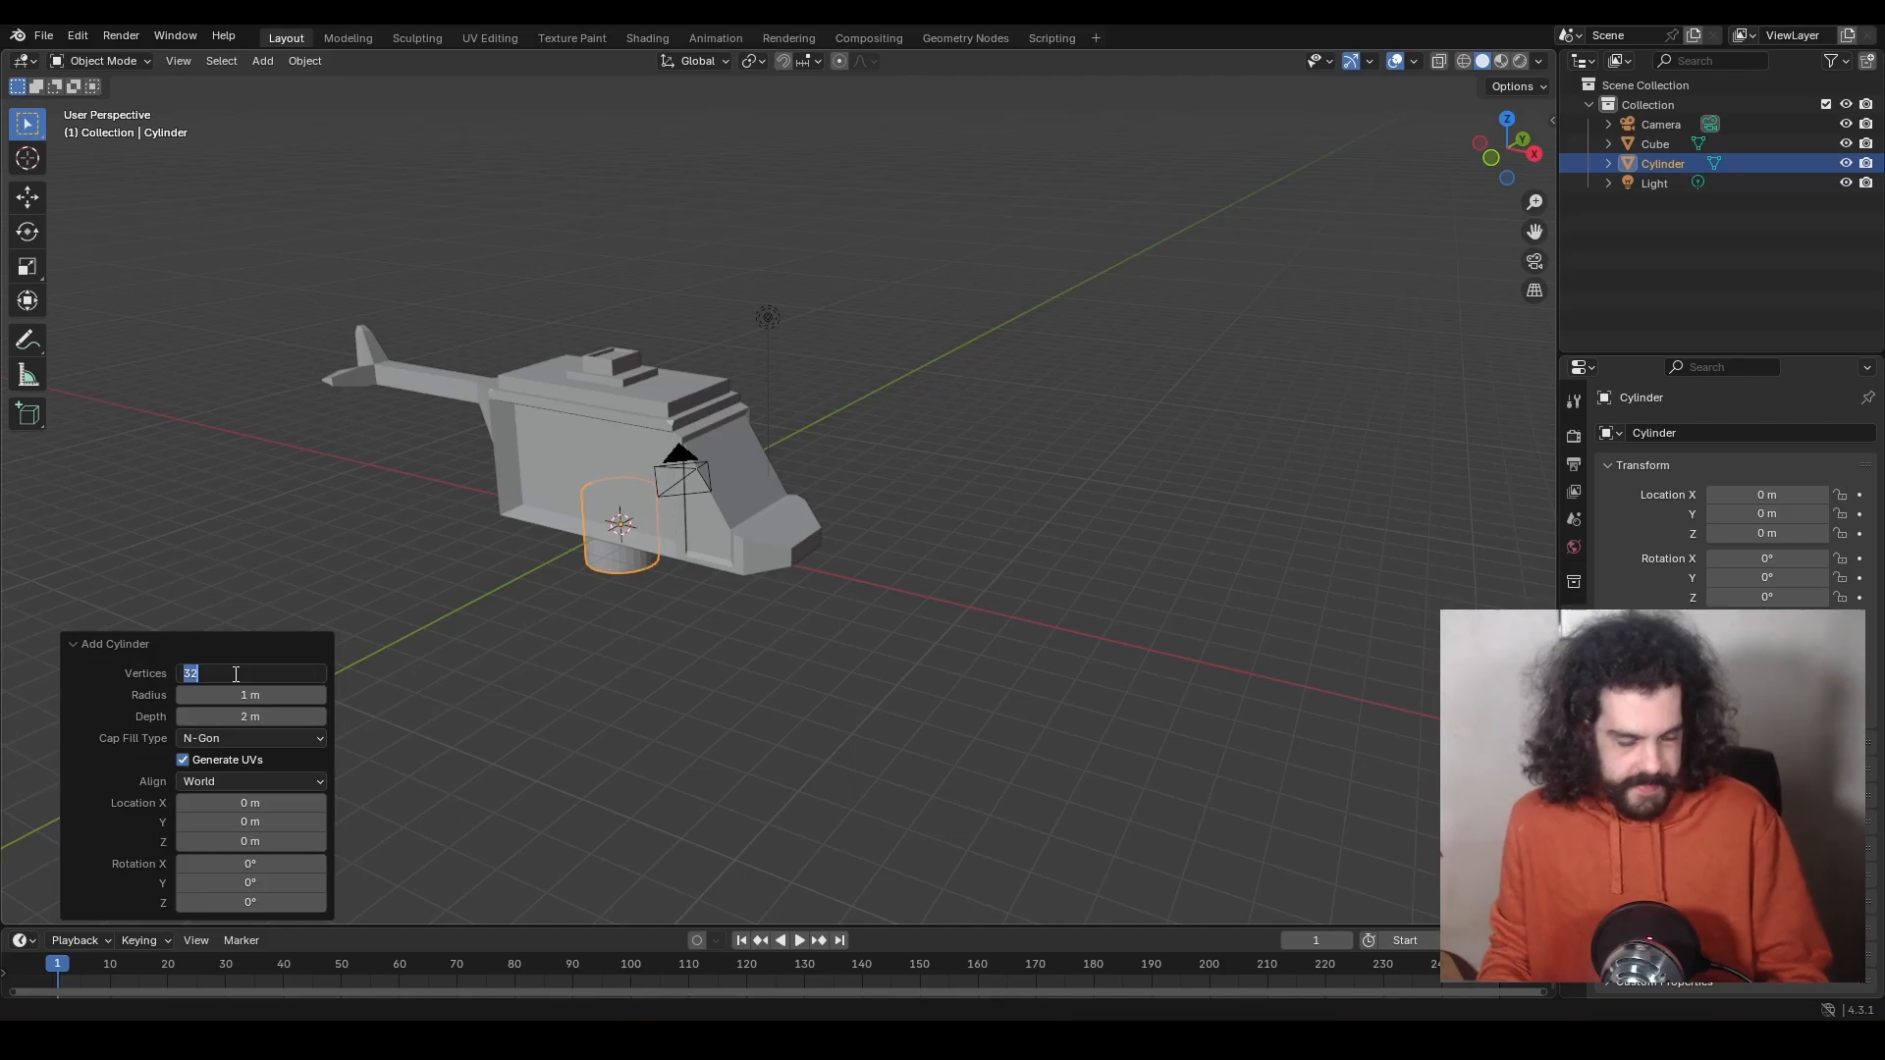
text(8)
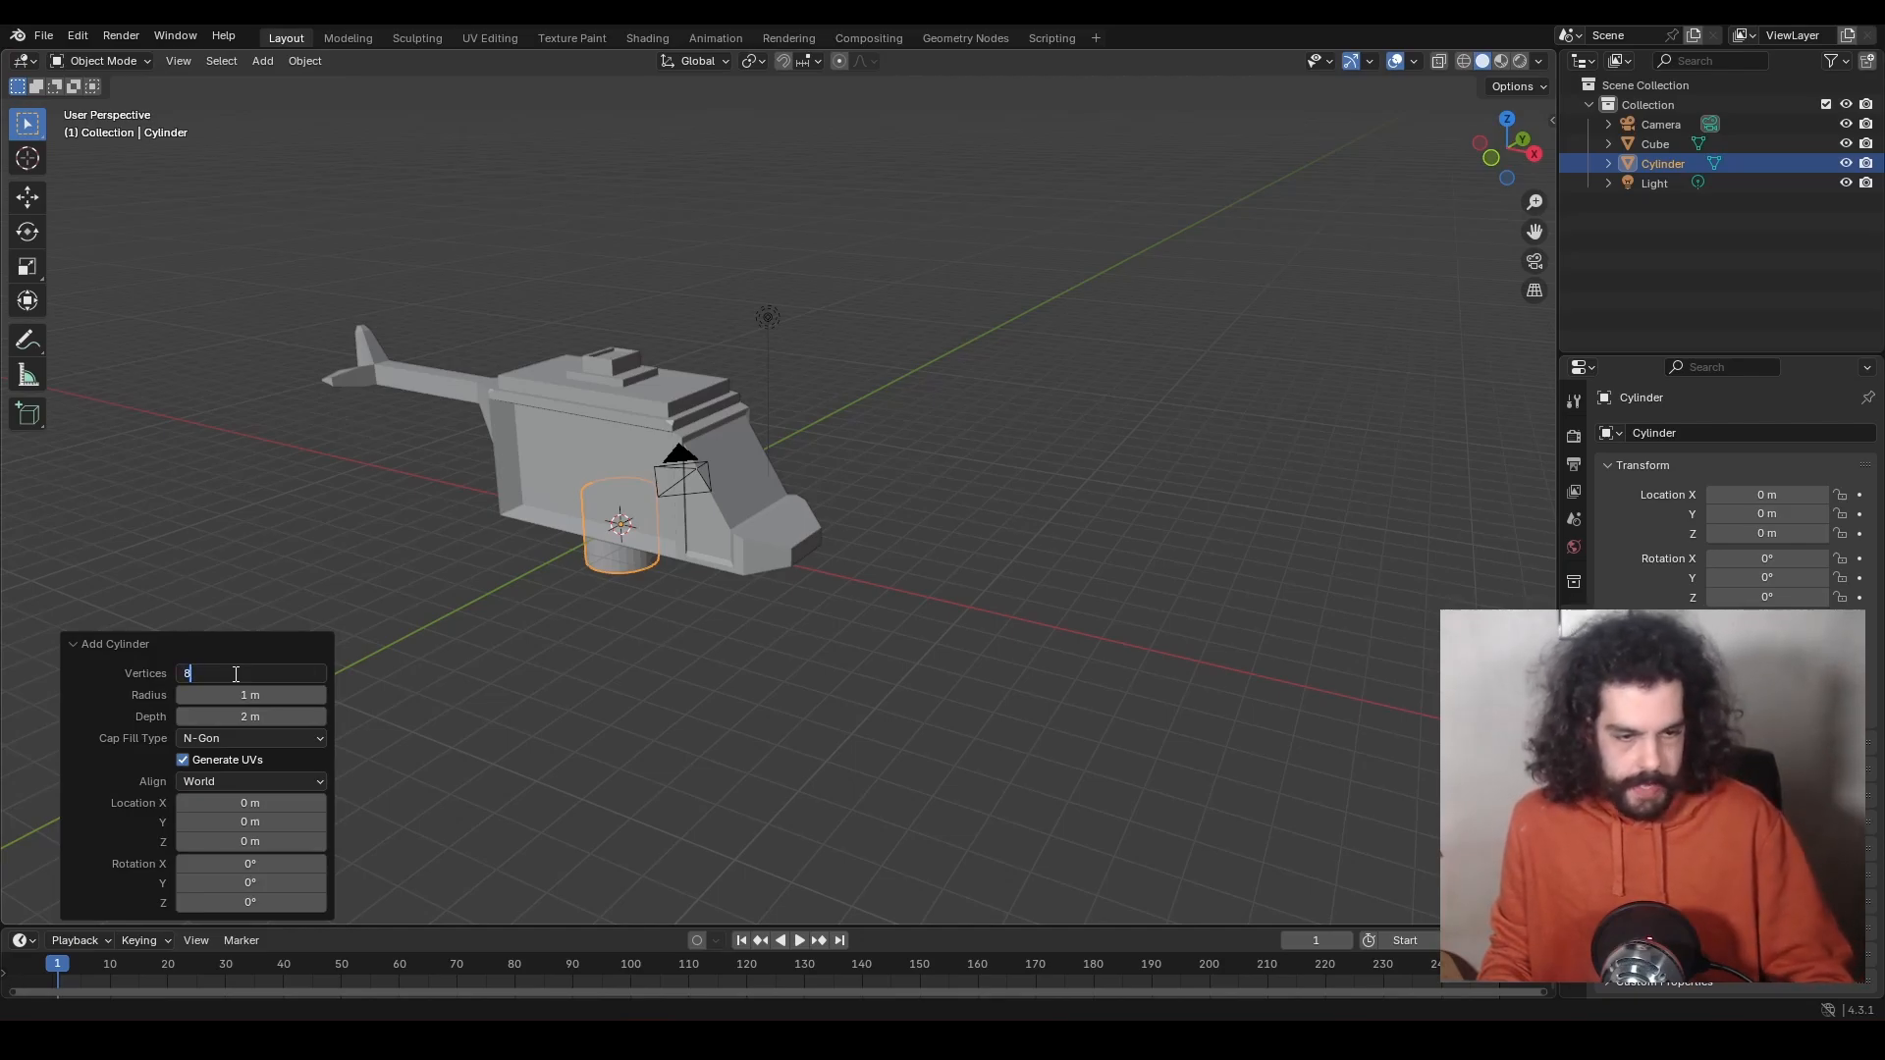
key(Return)
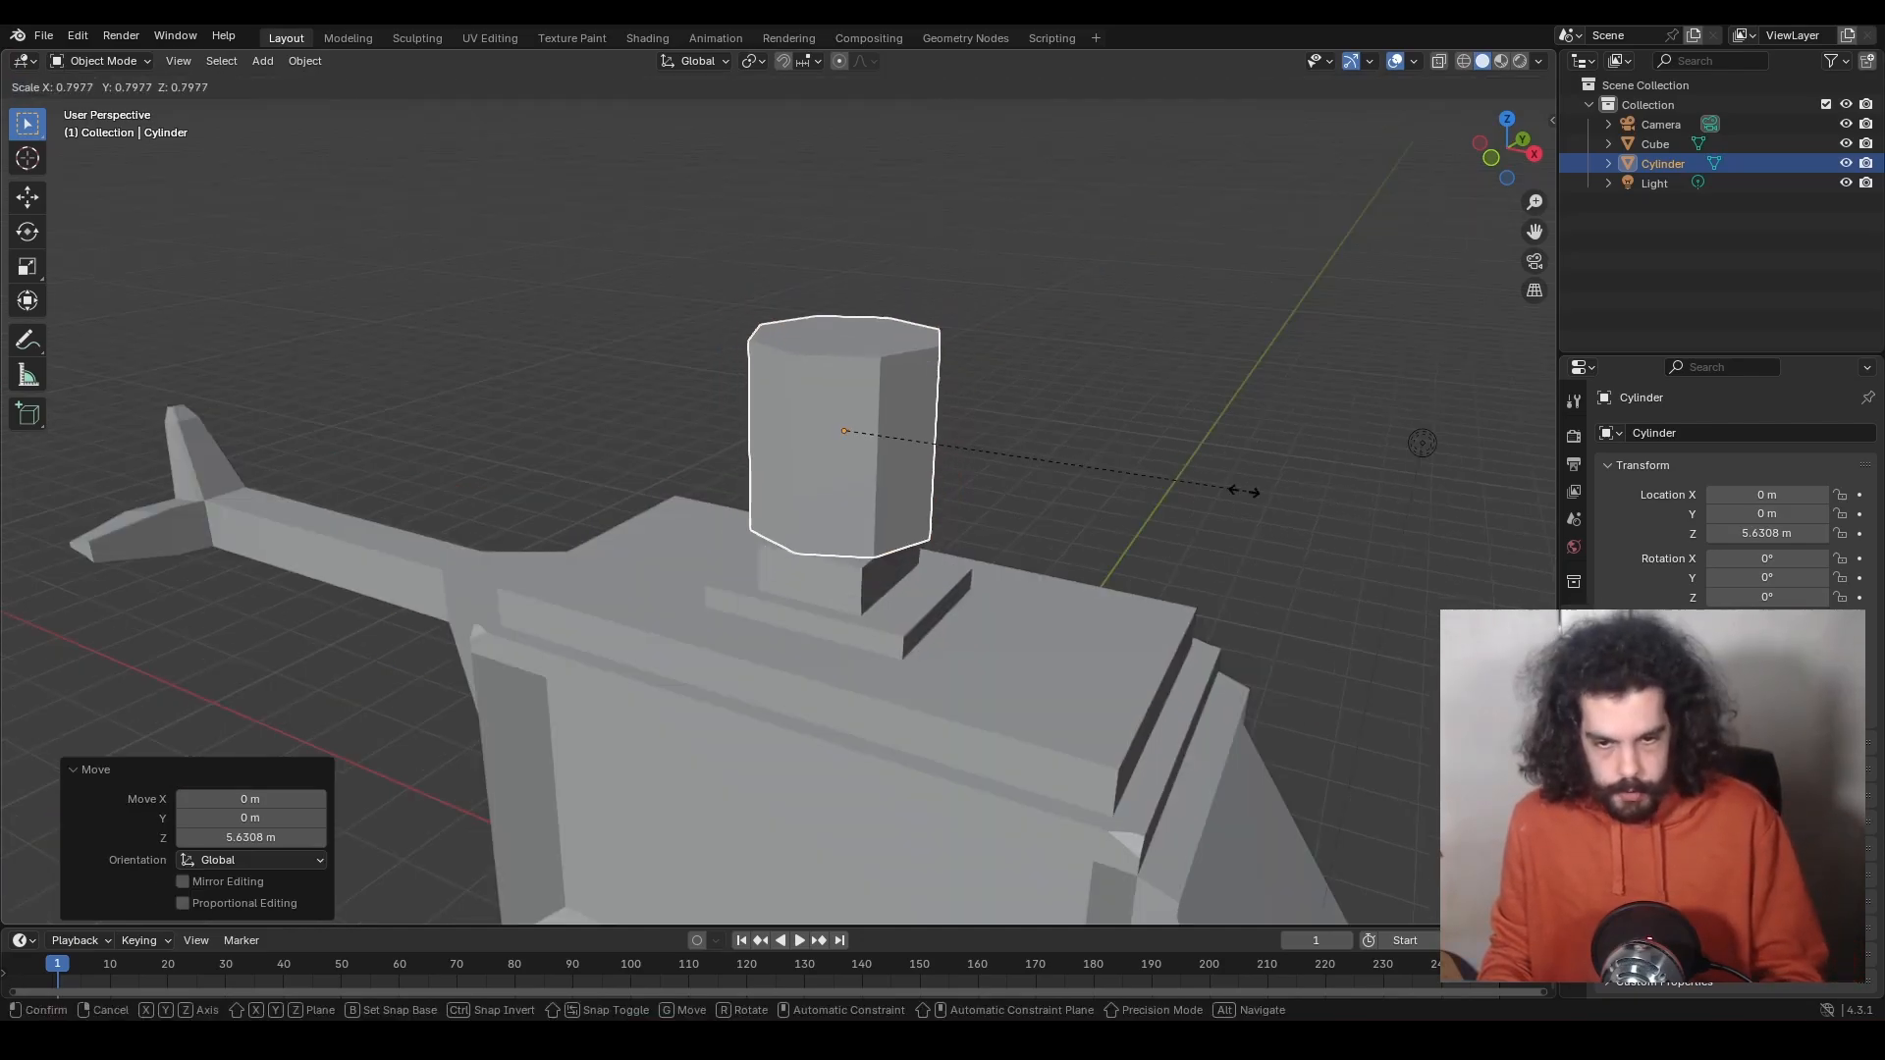
Scale the cylinder uniformly to about 0.165 and position it above the roof hub at about 5.24 m in Z.
click(930, 458)
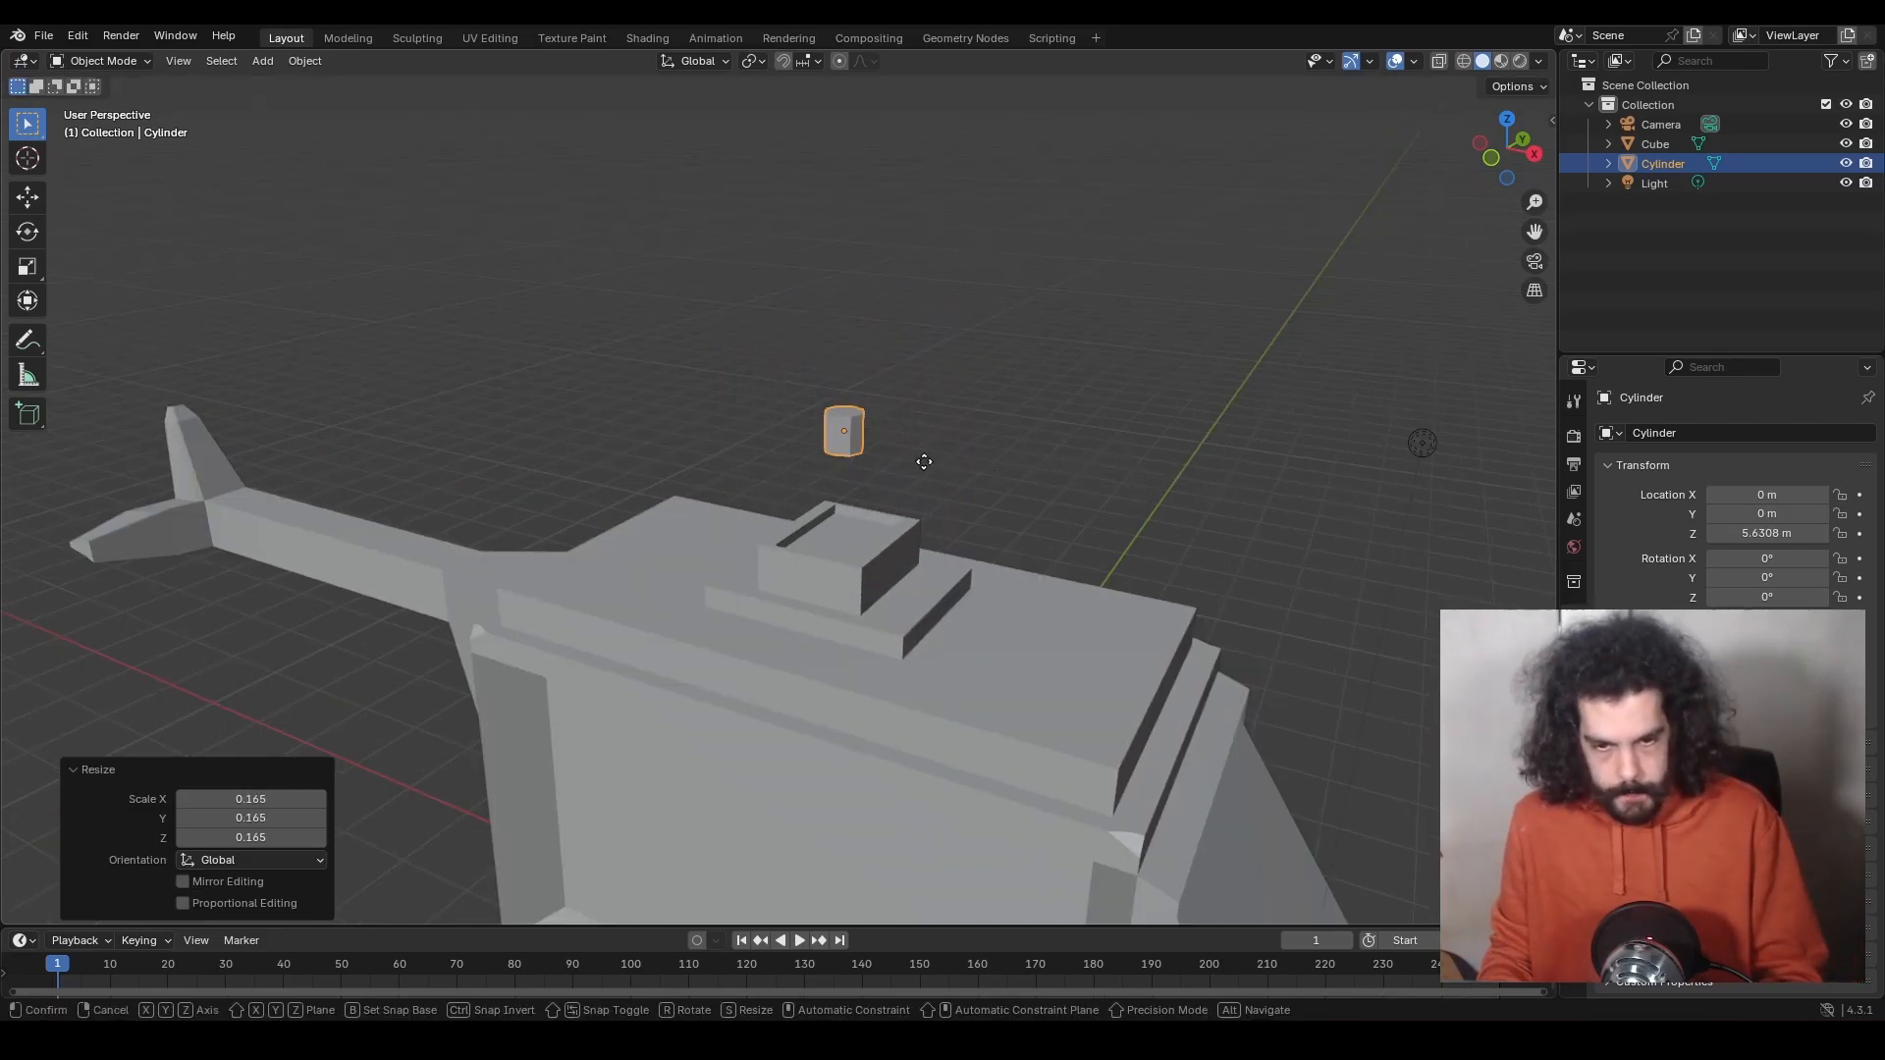
key(g)
key(z)
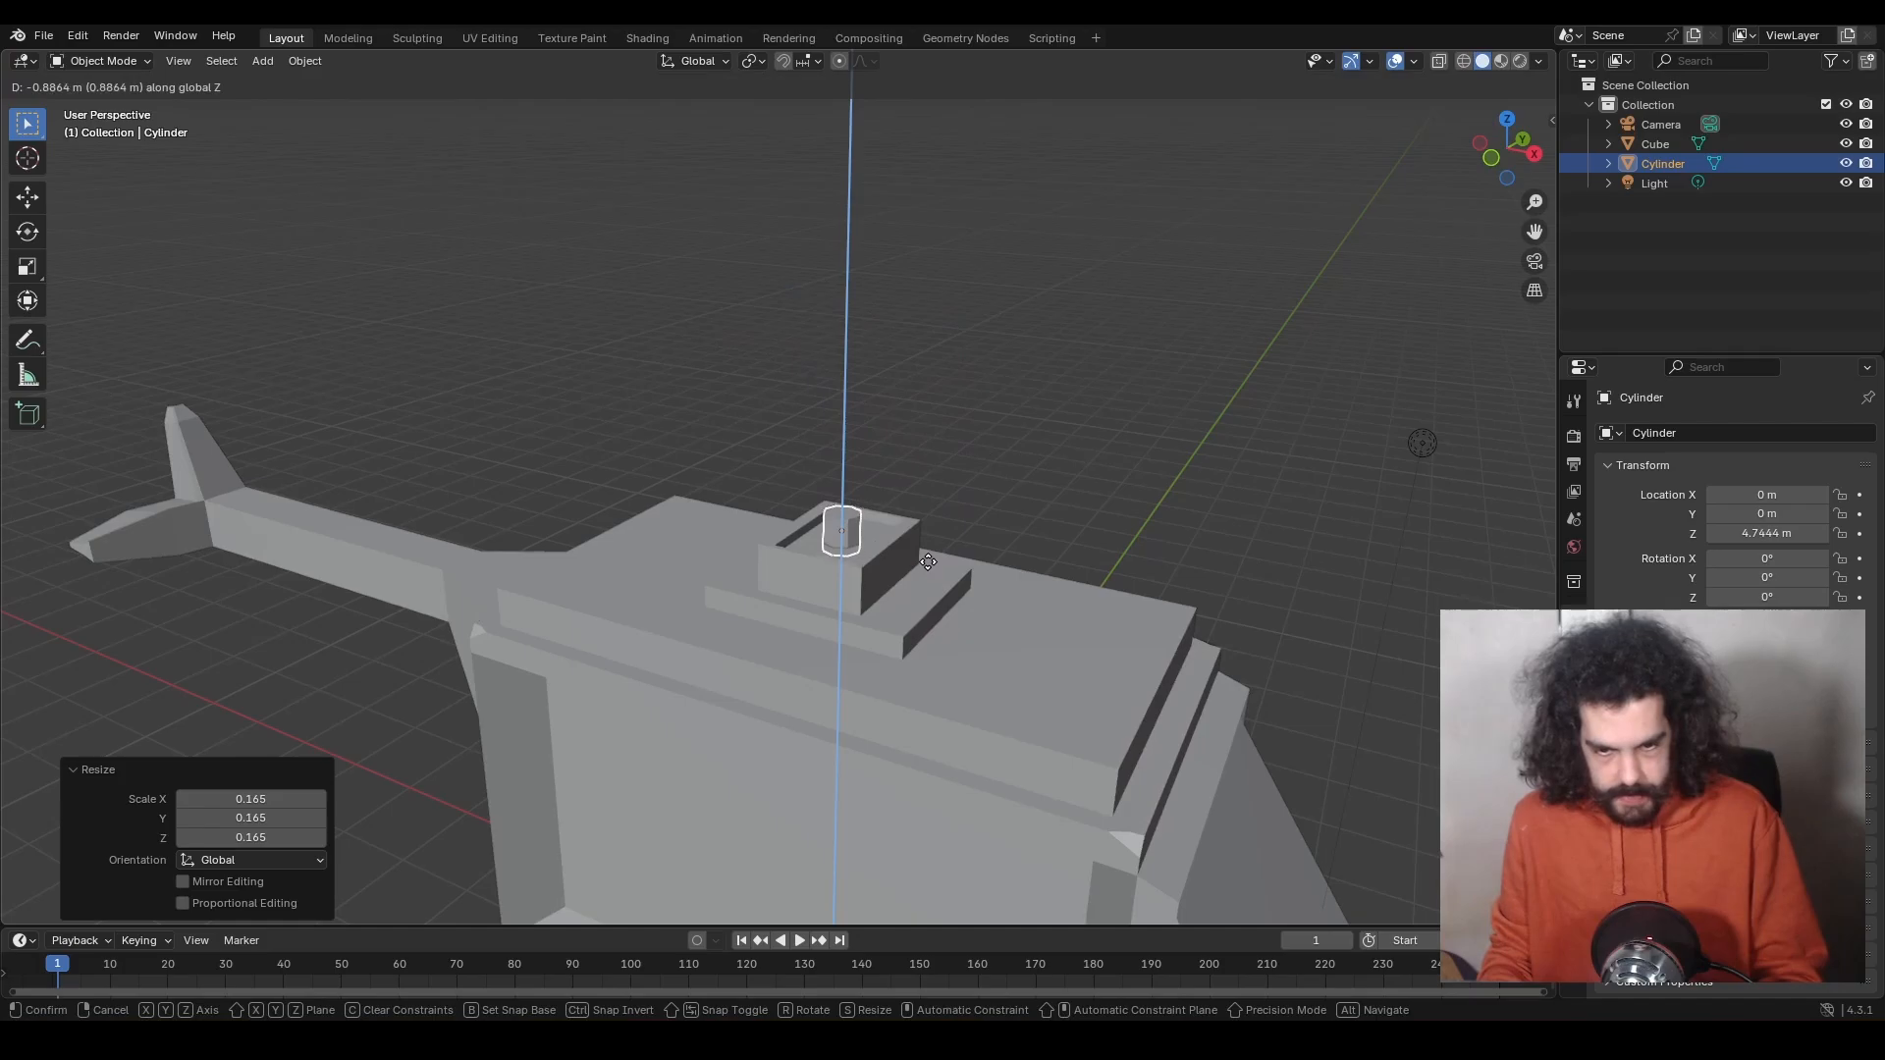
click(928, 561)
middle_drag(928, 561, 864, 528)
key(g)
key(z)
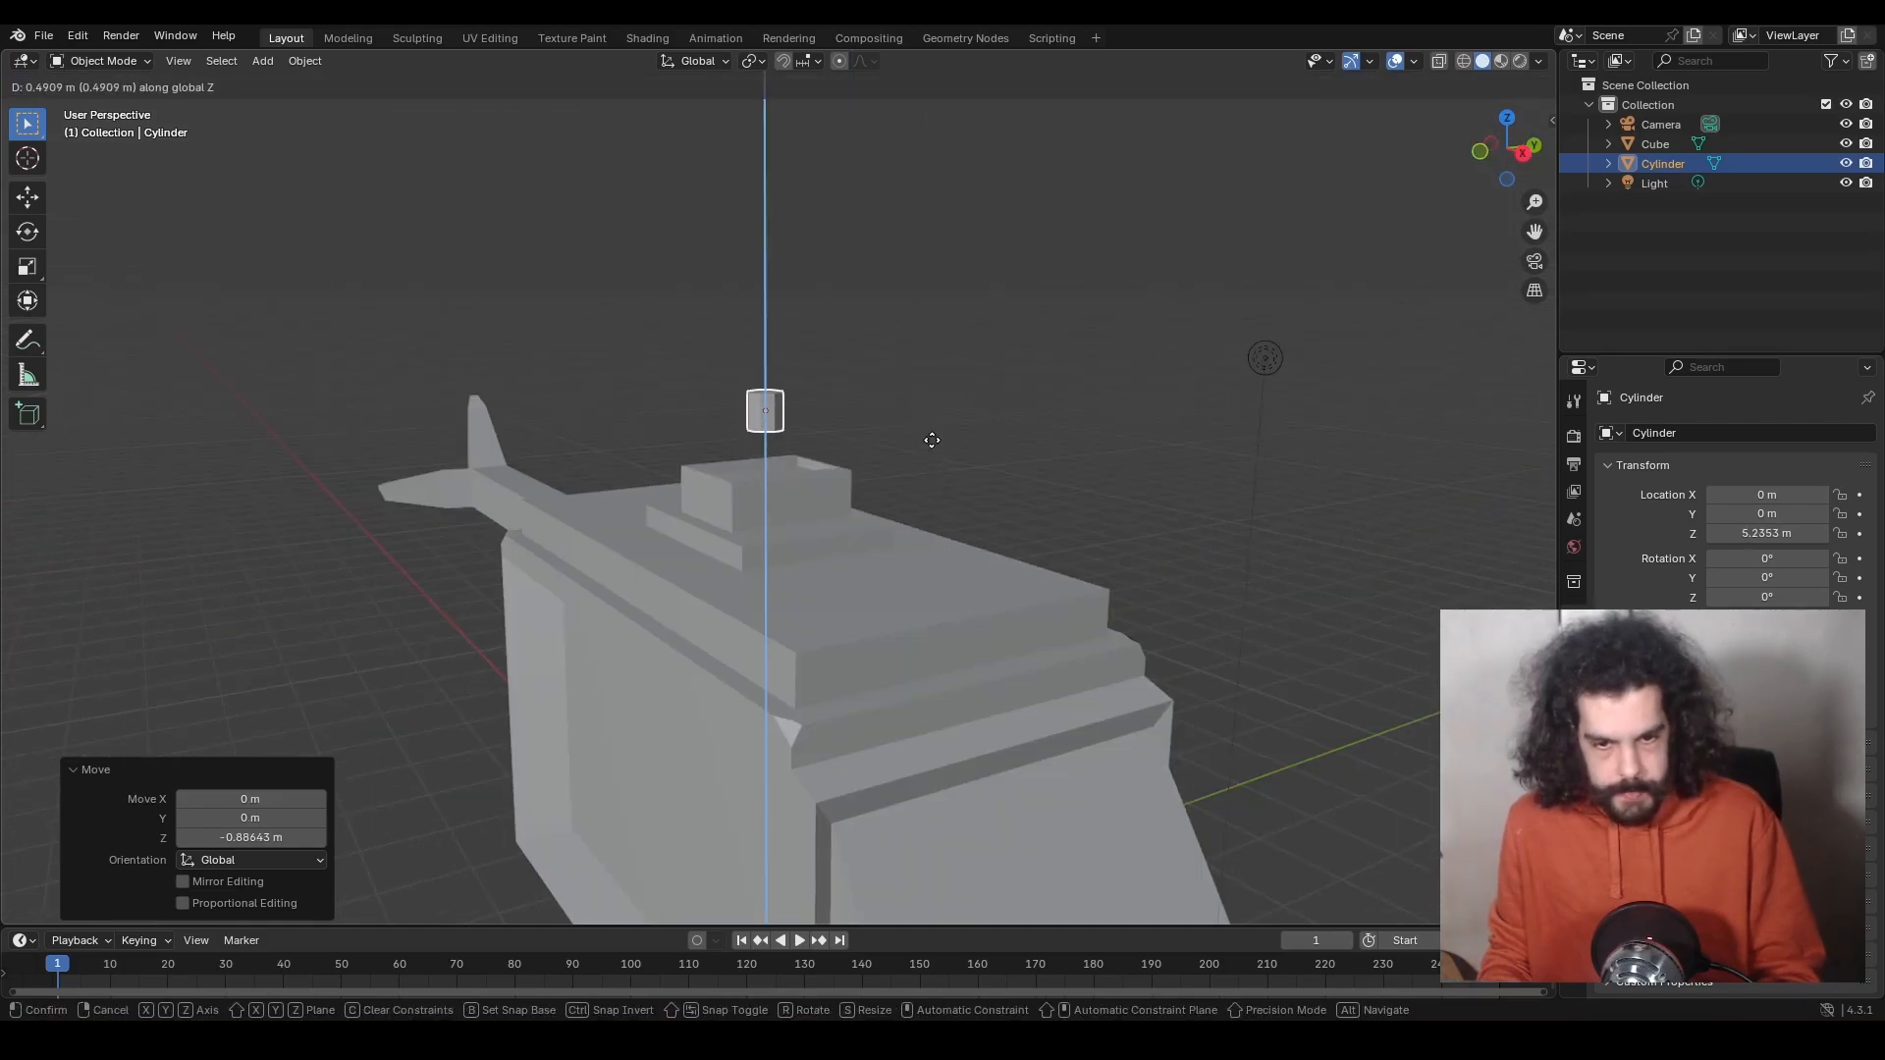
click(933, 440)
Stretch the cylinder along Z to about 4.19 to form a tall rotor mast.
key(s)
key(z)
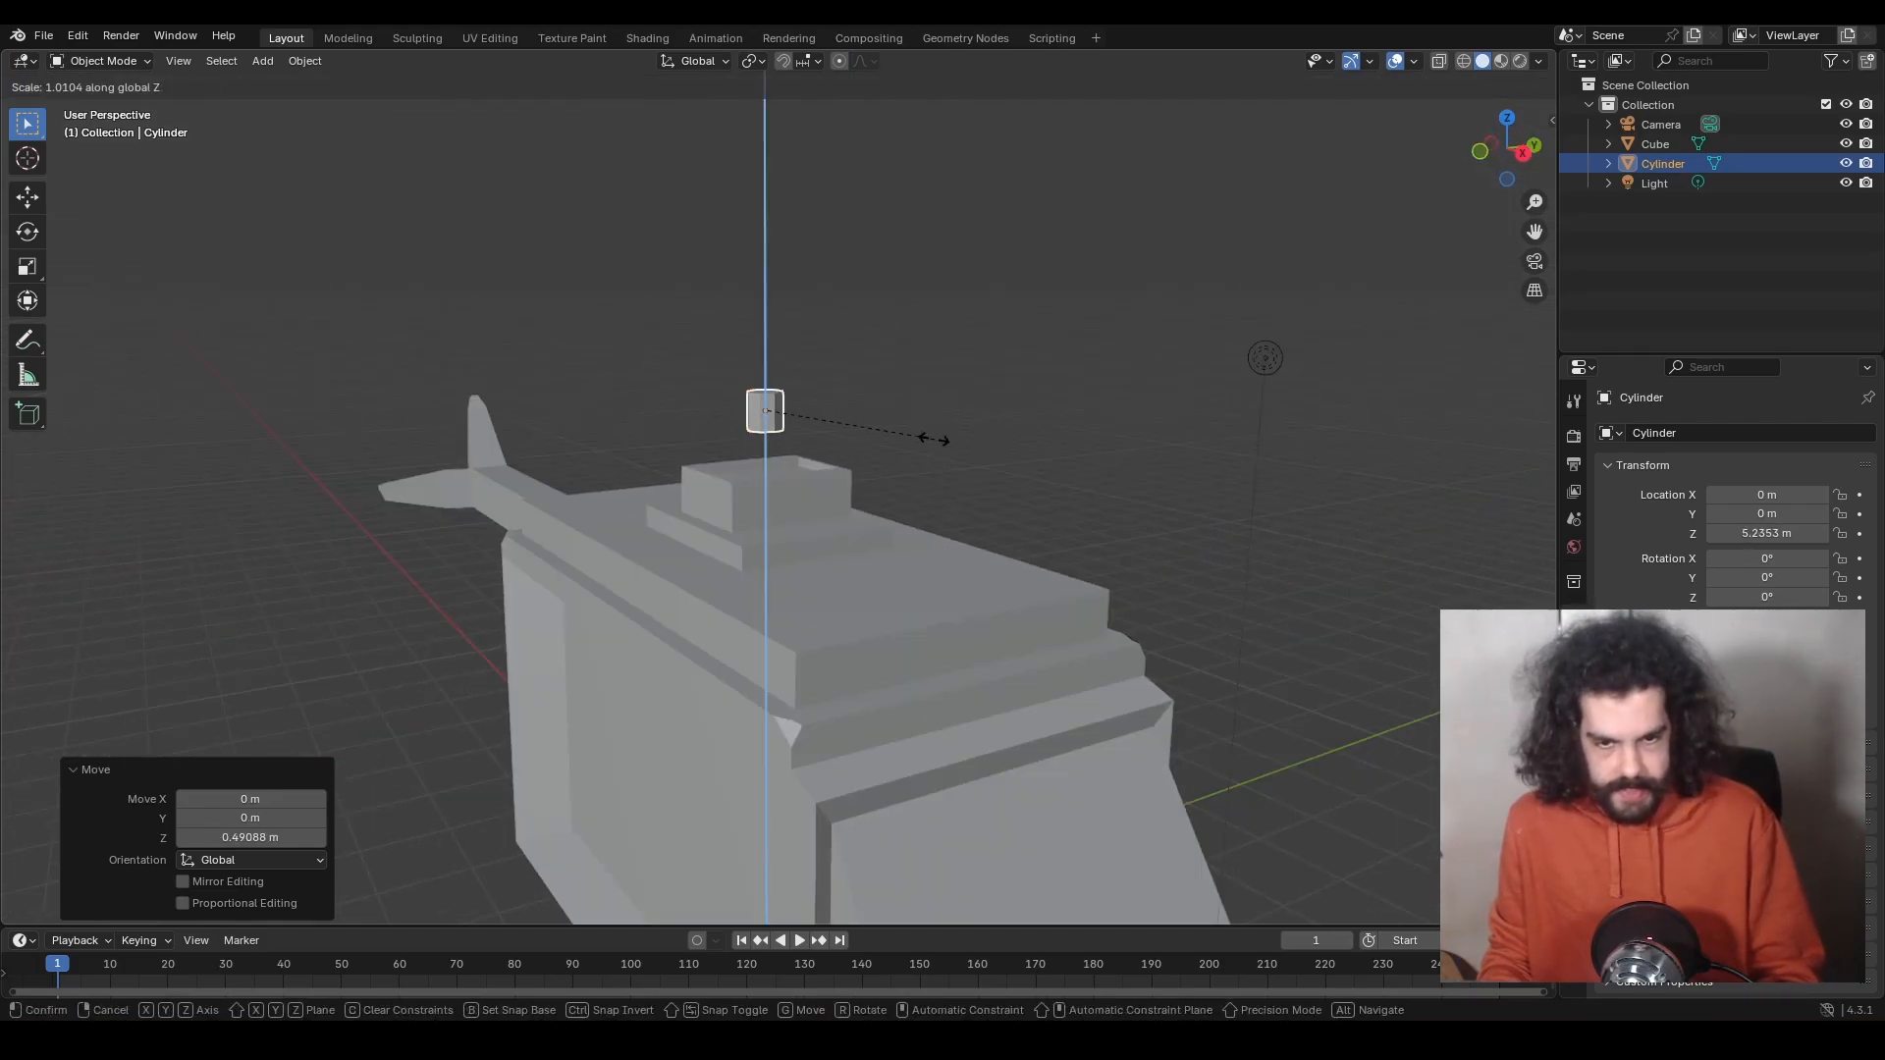
click(1463, 430)
Thicken the mast by scaling it up in X and Y only, leaving Z locked.
middle_drag(1109, 462, 1010, 463)
key(s)
key(shift+z)
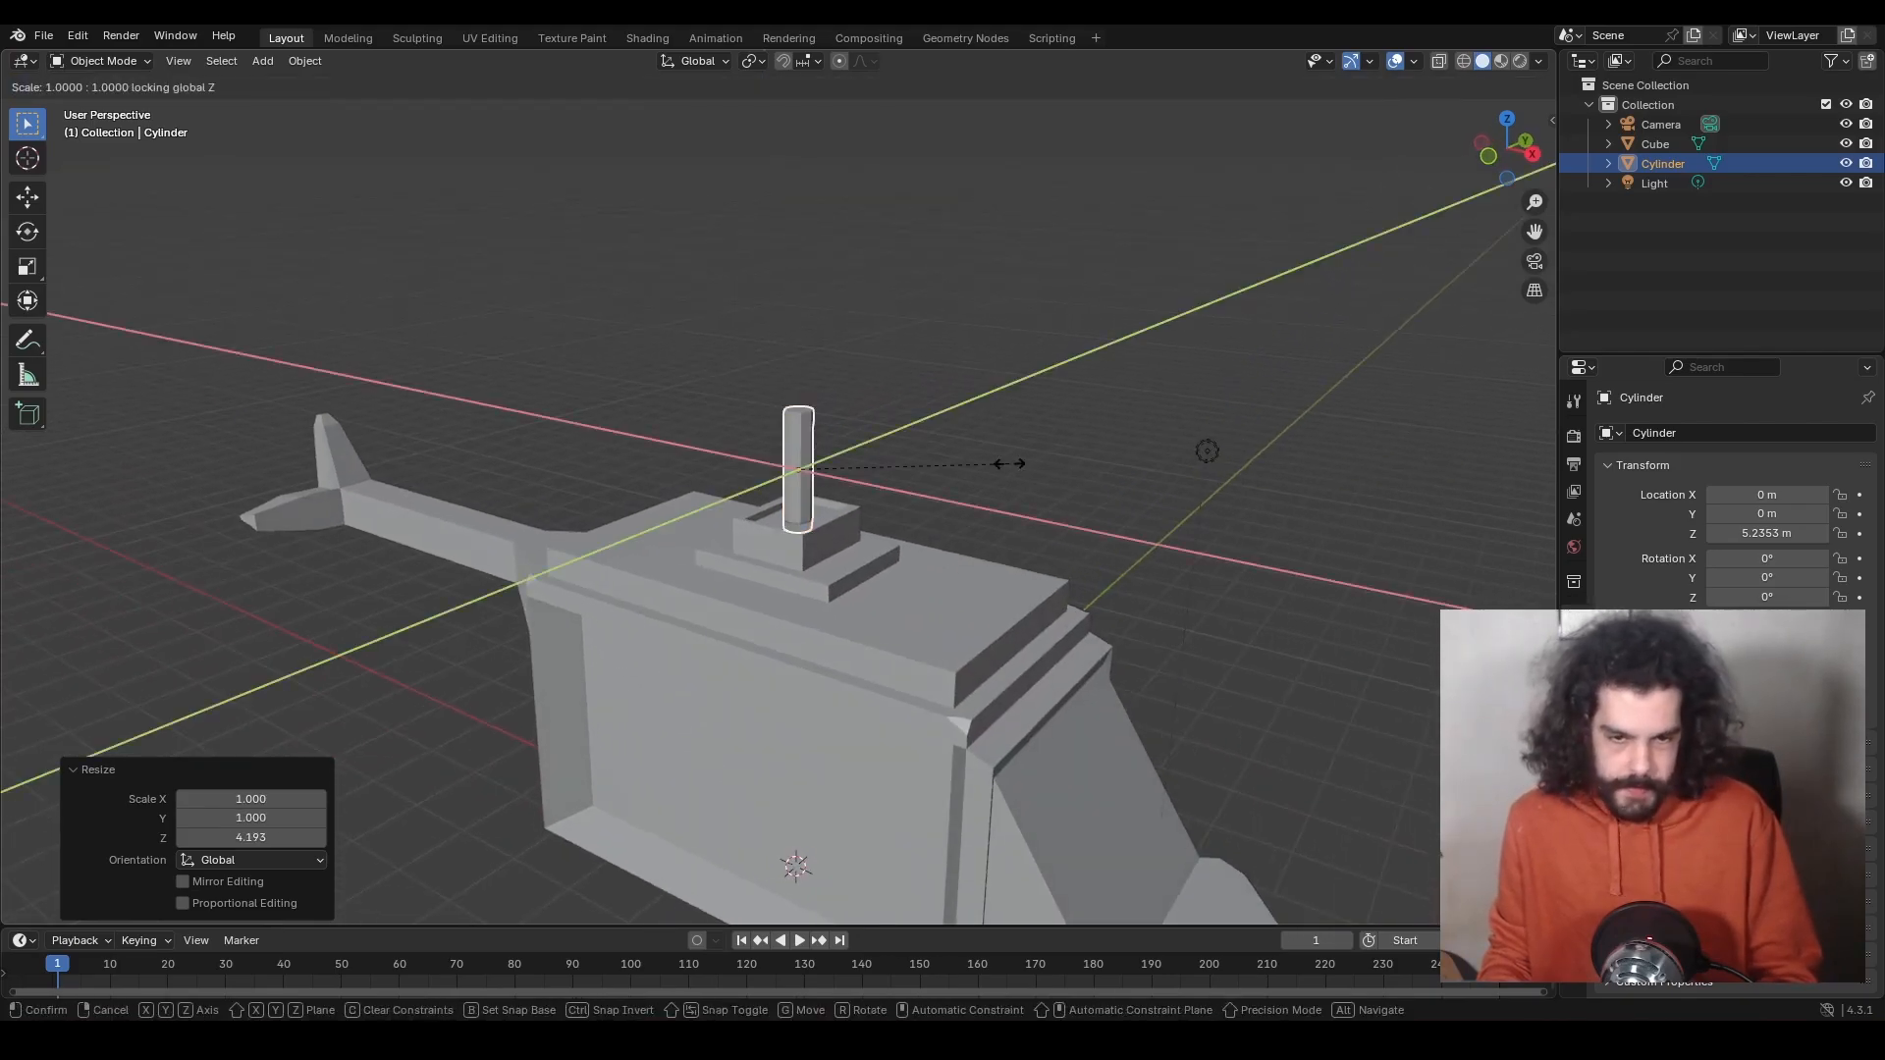
right_click(1043, 460)
key(s)
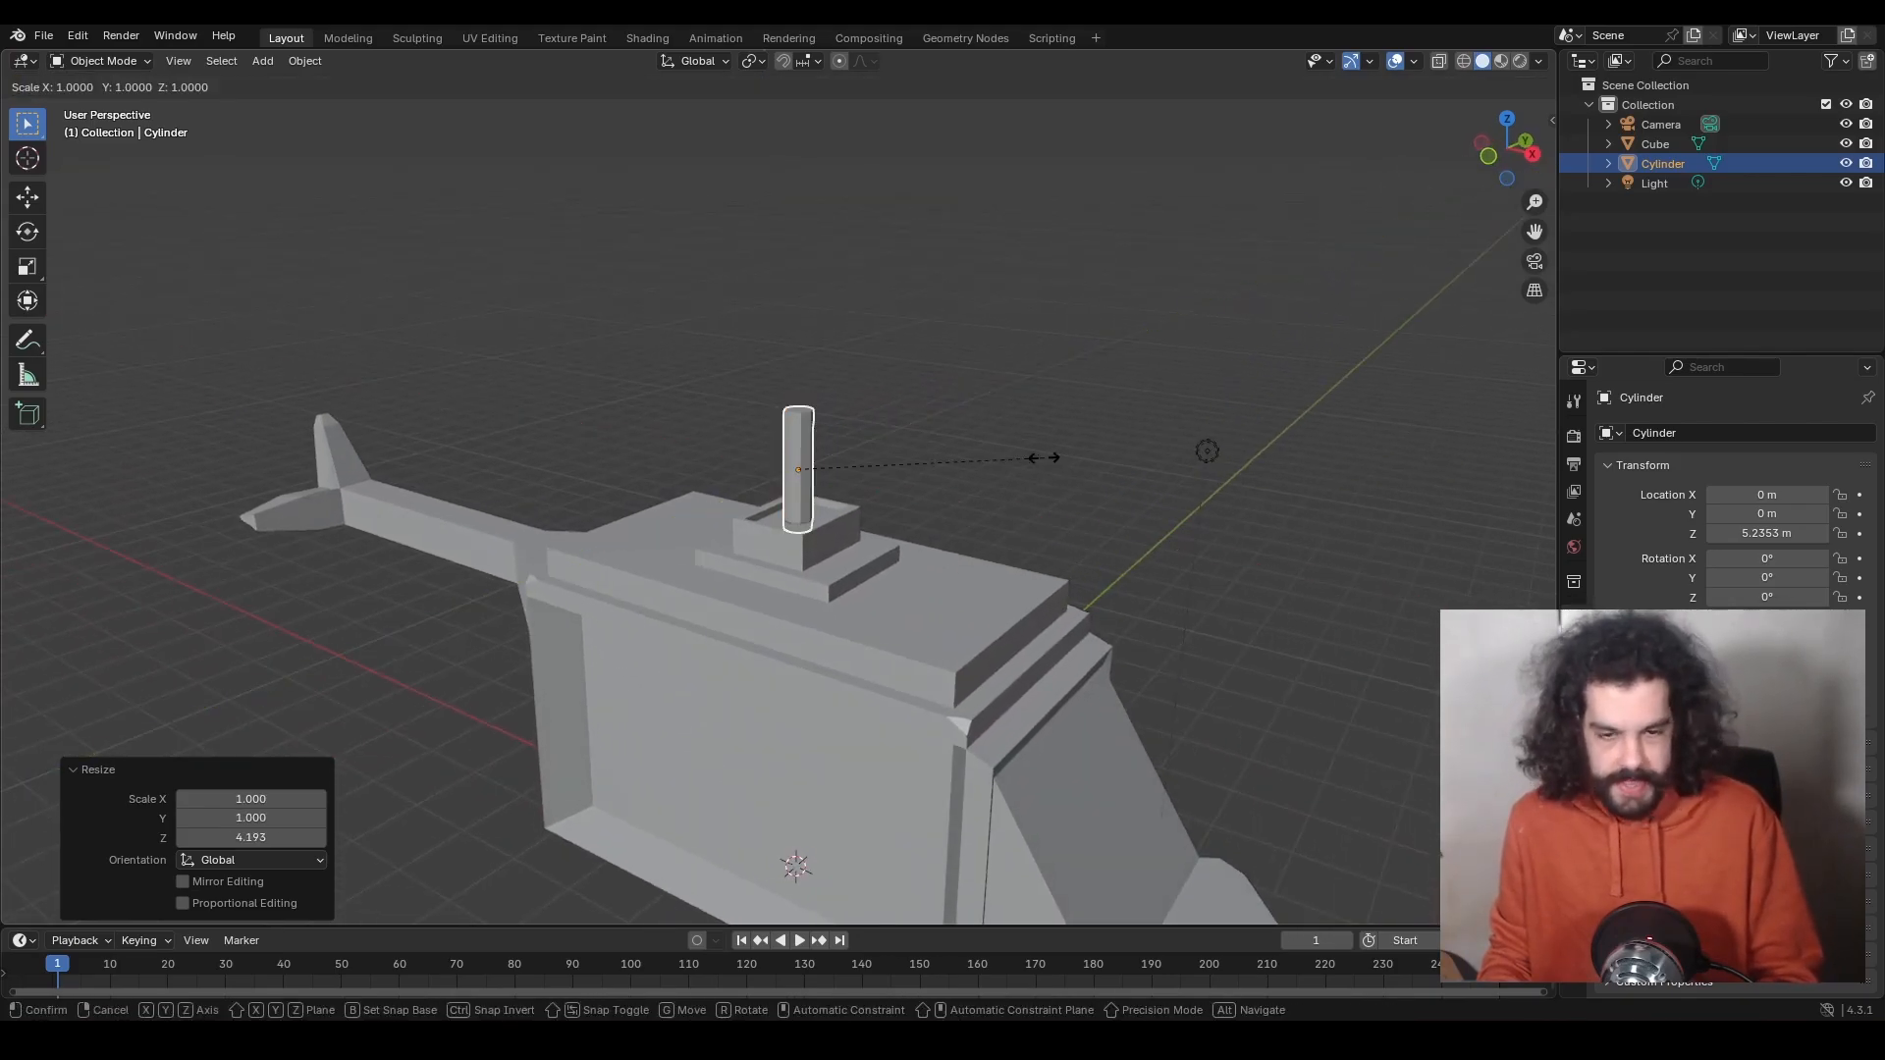
key(shift+z)
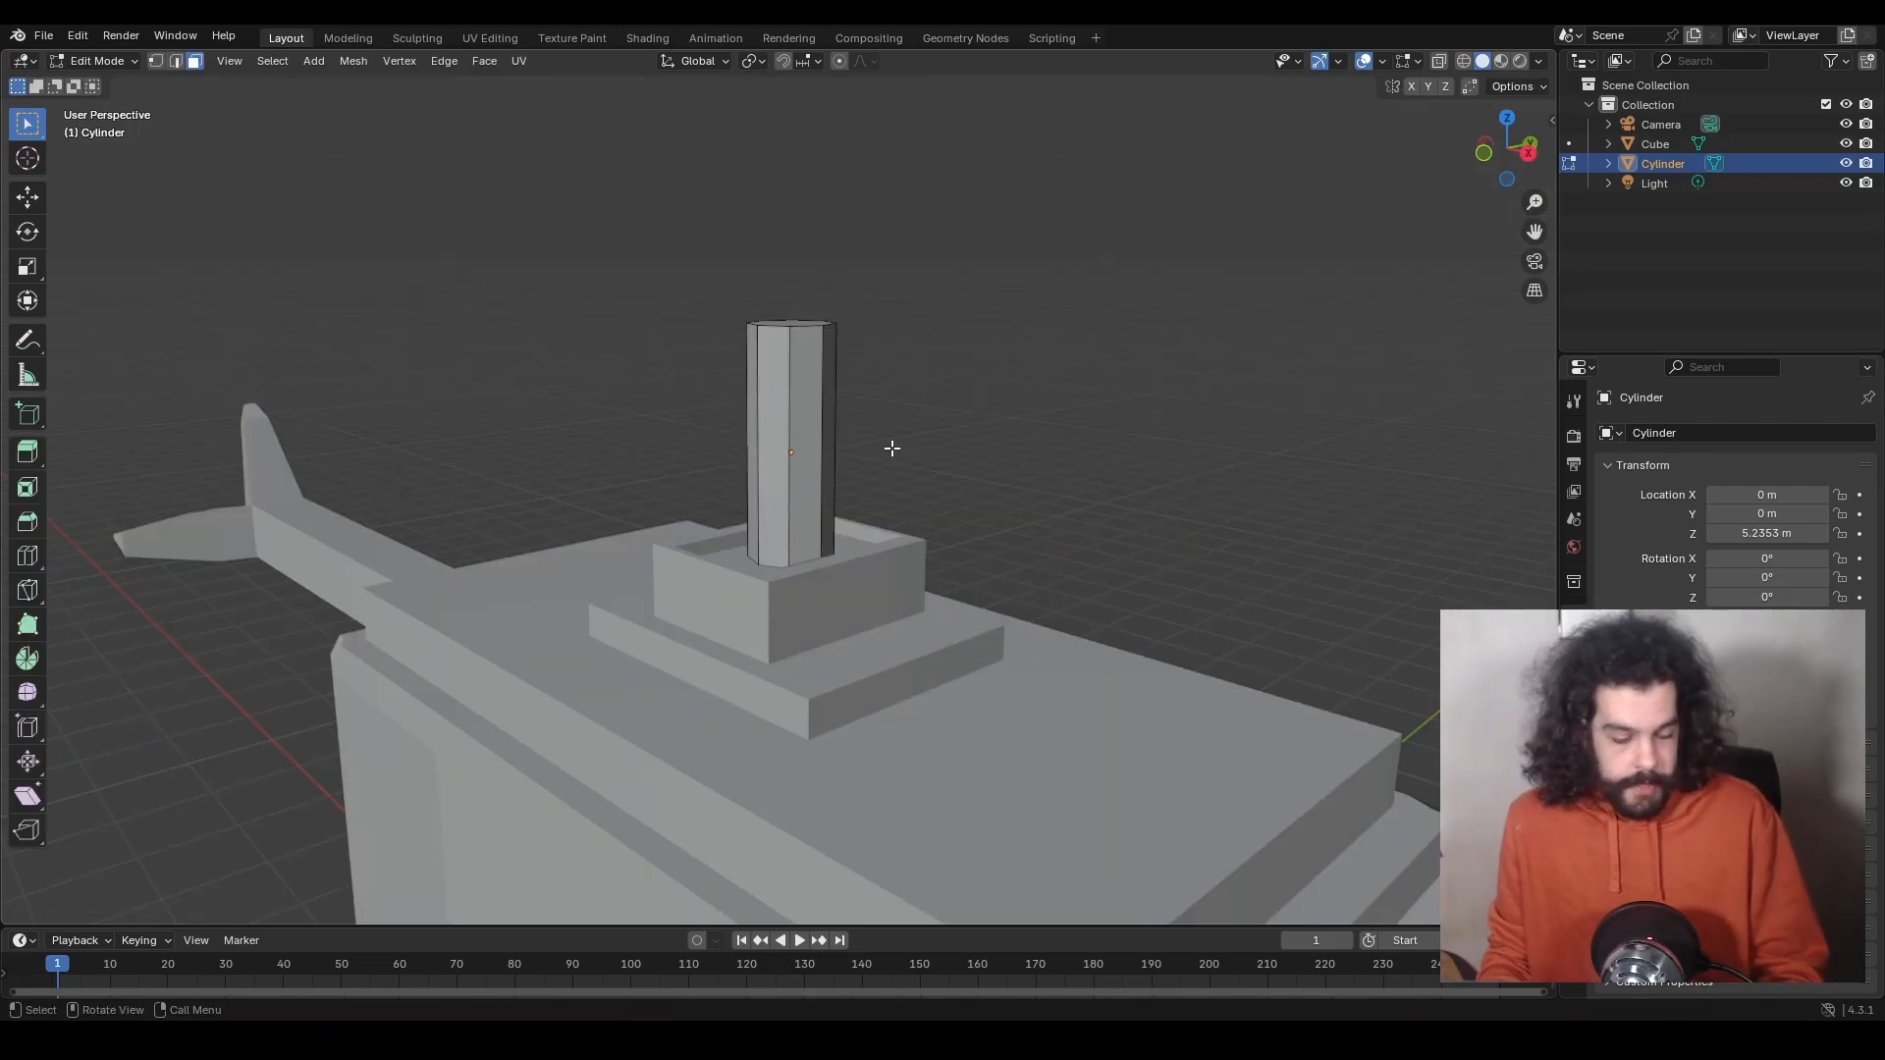
Add two evenly spaced horizontal loop cuts around the mast in Edit Mode.
key(ctrl+r)
click(843, 448)
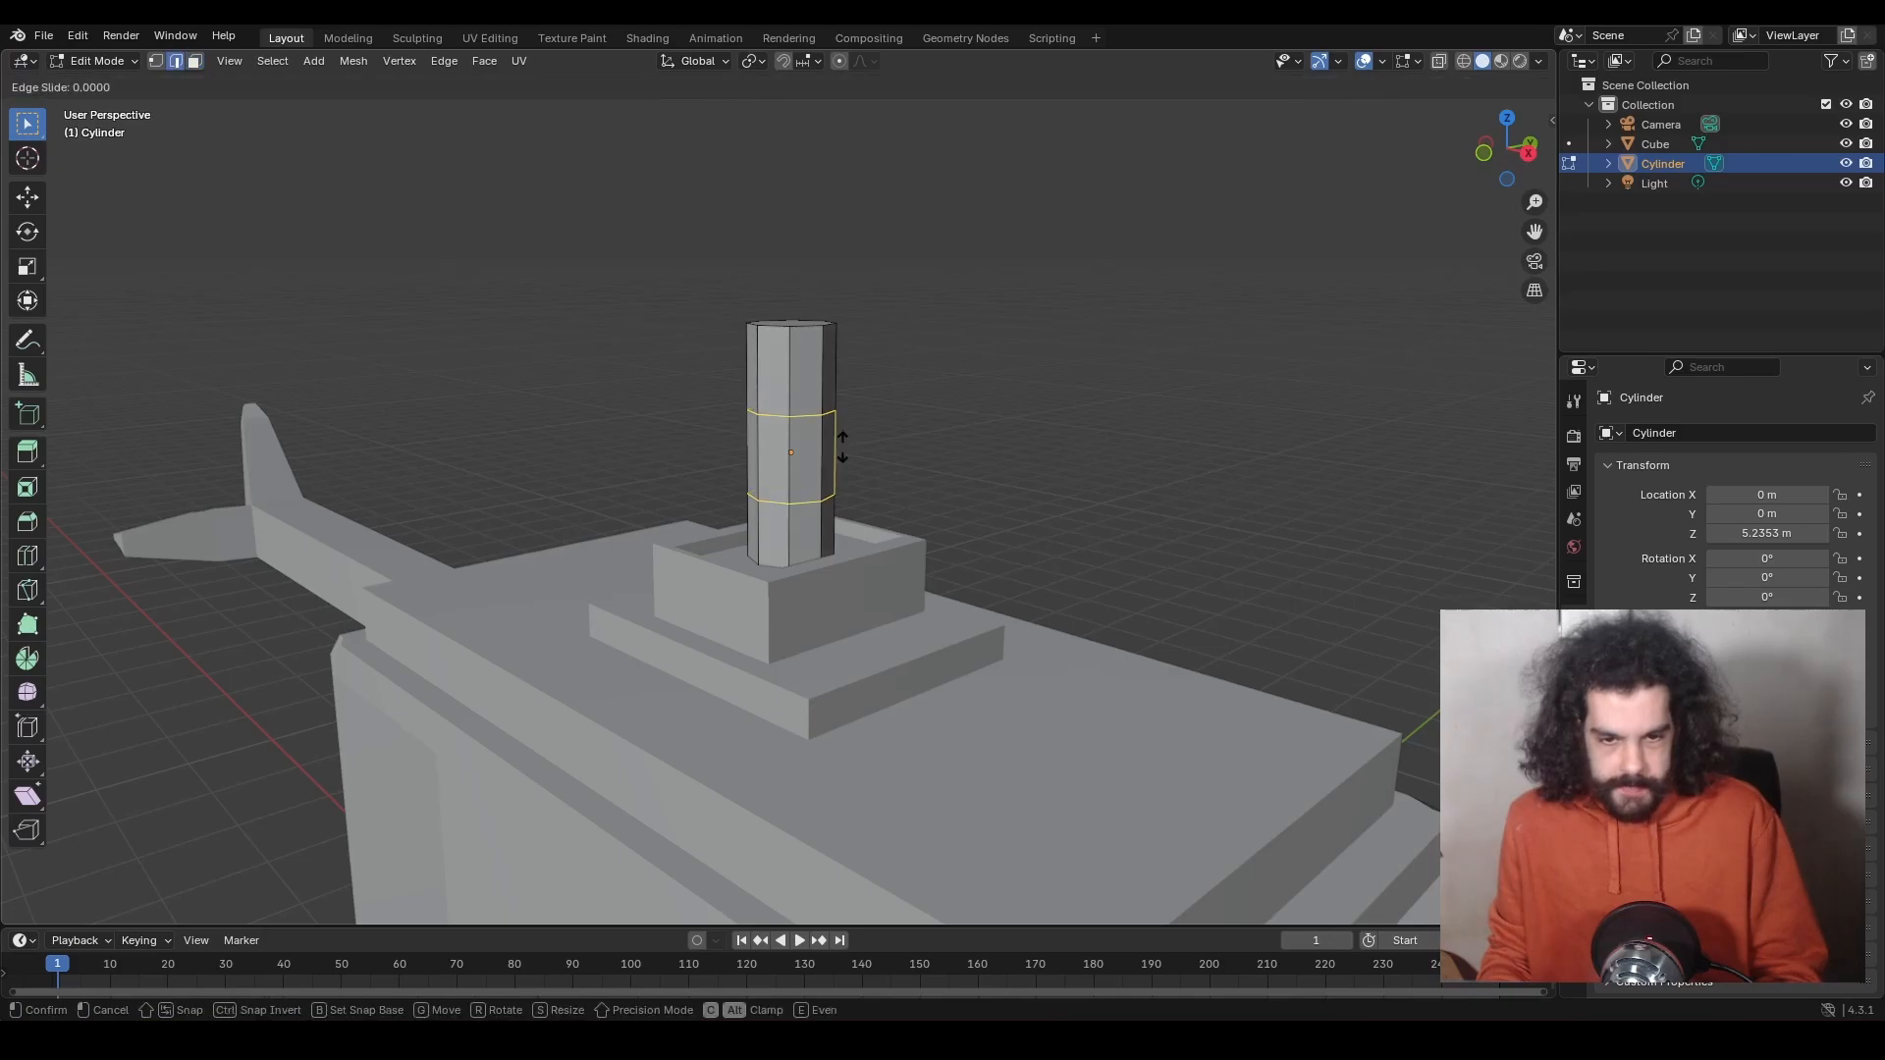
right_click(843, 447)
Scale the two edge loops together along Z to about 0.28 and move them down about 0.24 m.
key(s)
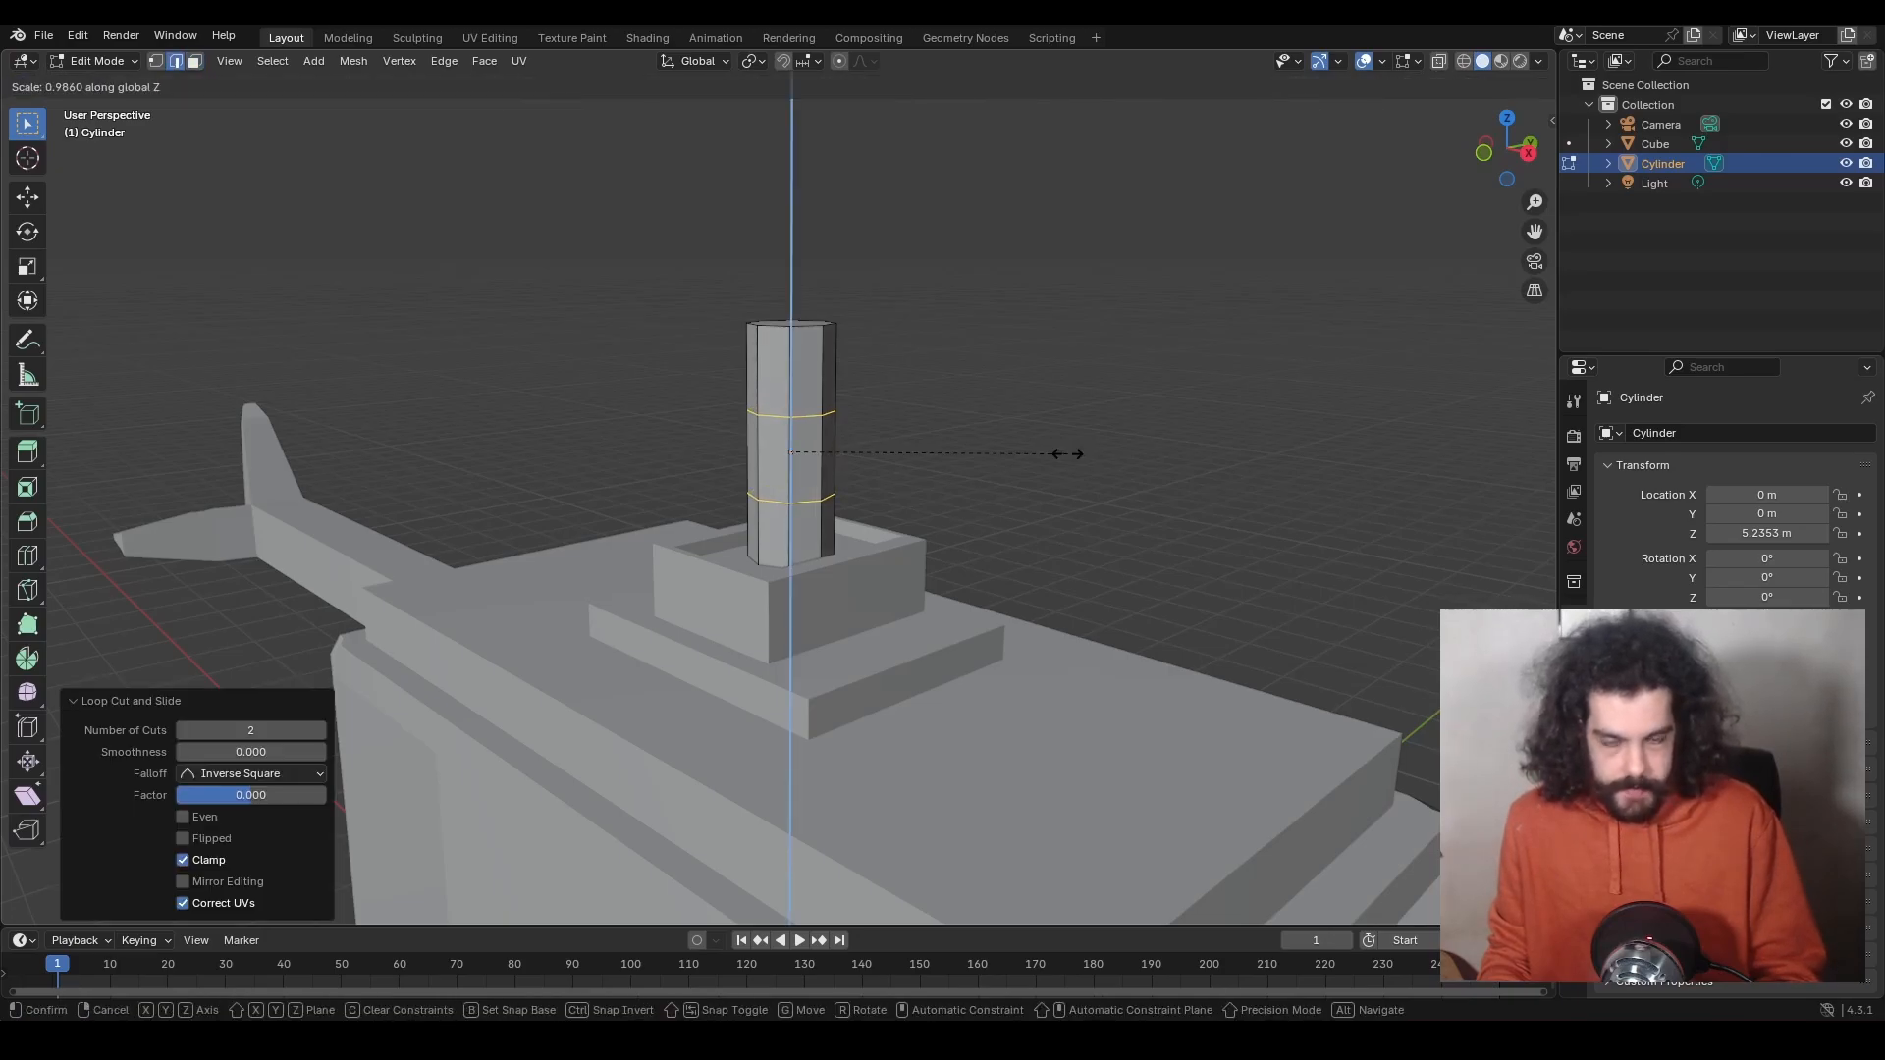
click(869, 459)
key(g)
key(z)
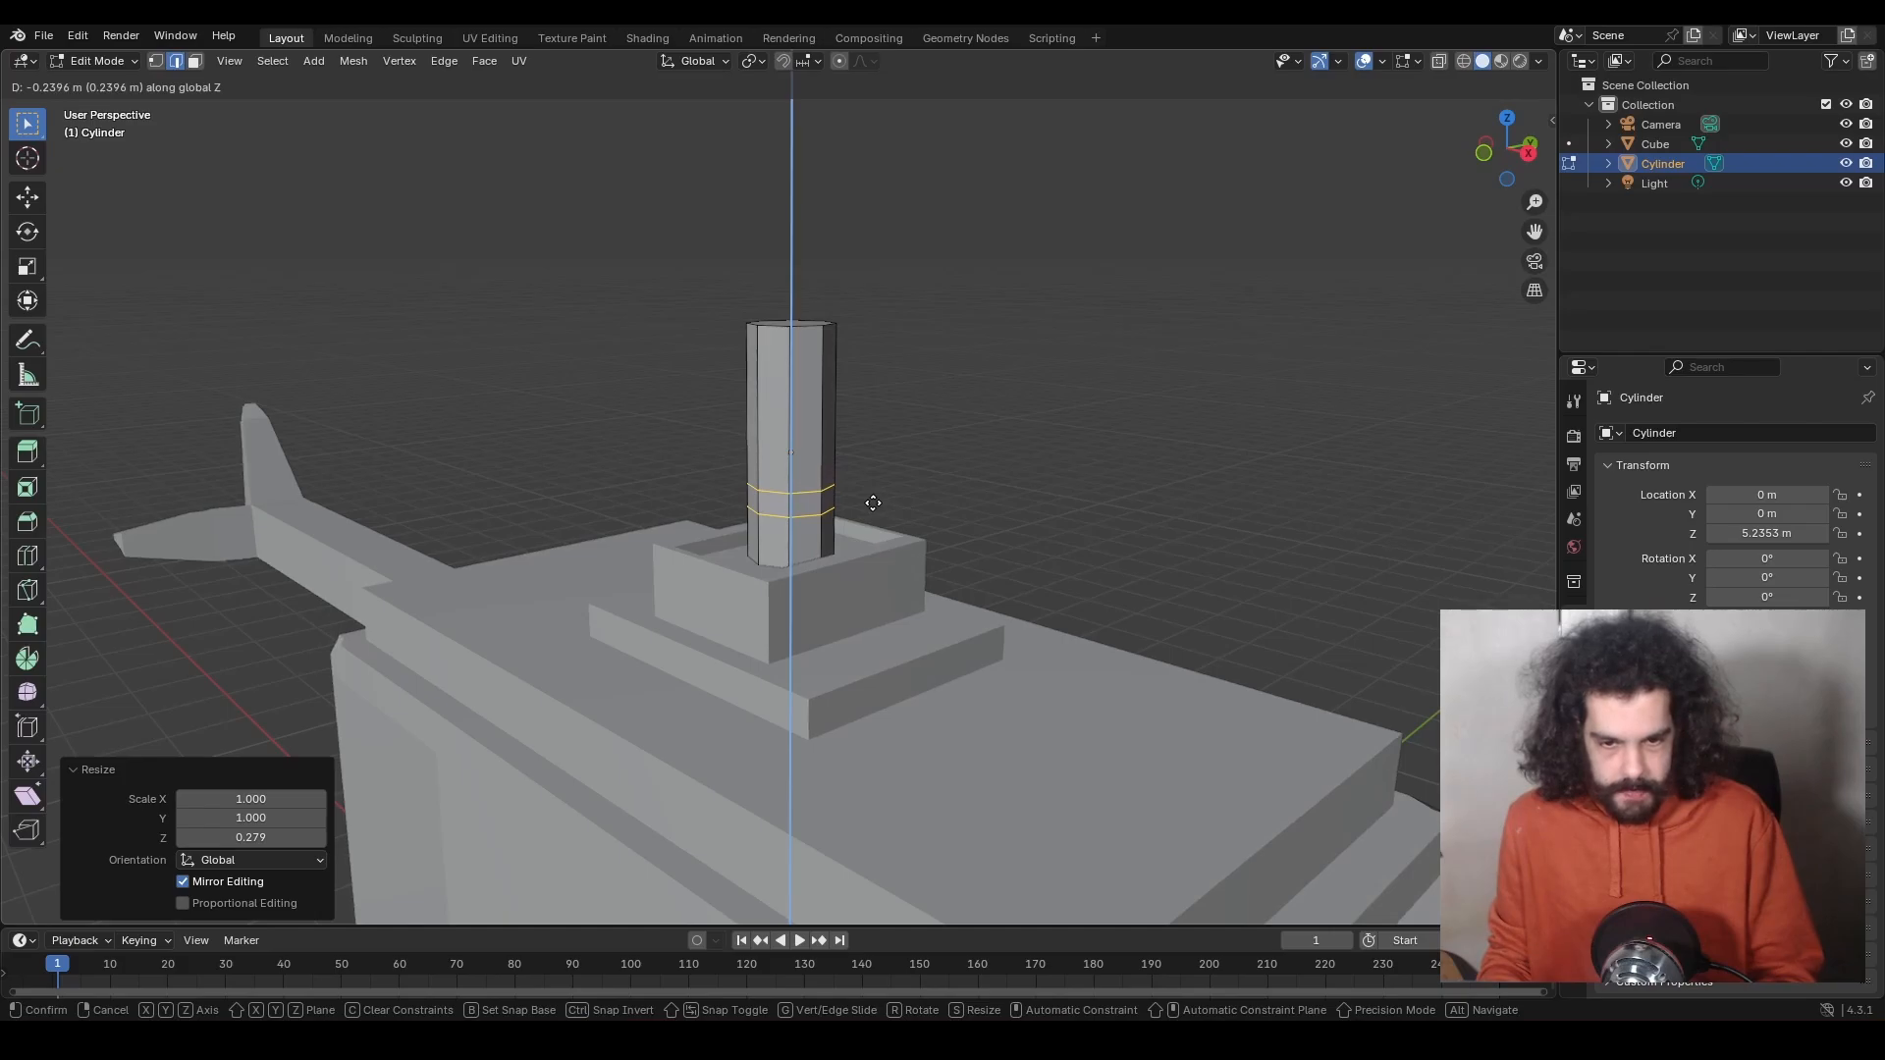
click(873, 503)
Extrude the ring of faces between the loops and scale it outward in X and Y to about 1.81 as a collar.
click(193, 61)
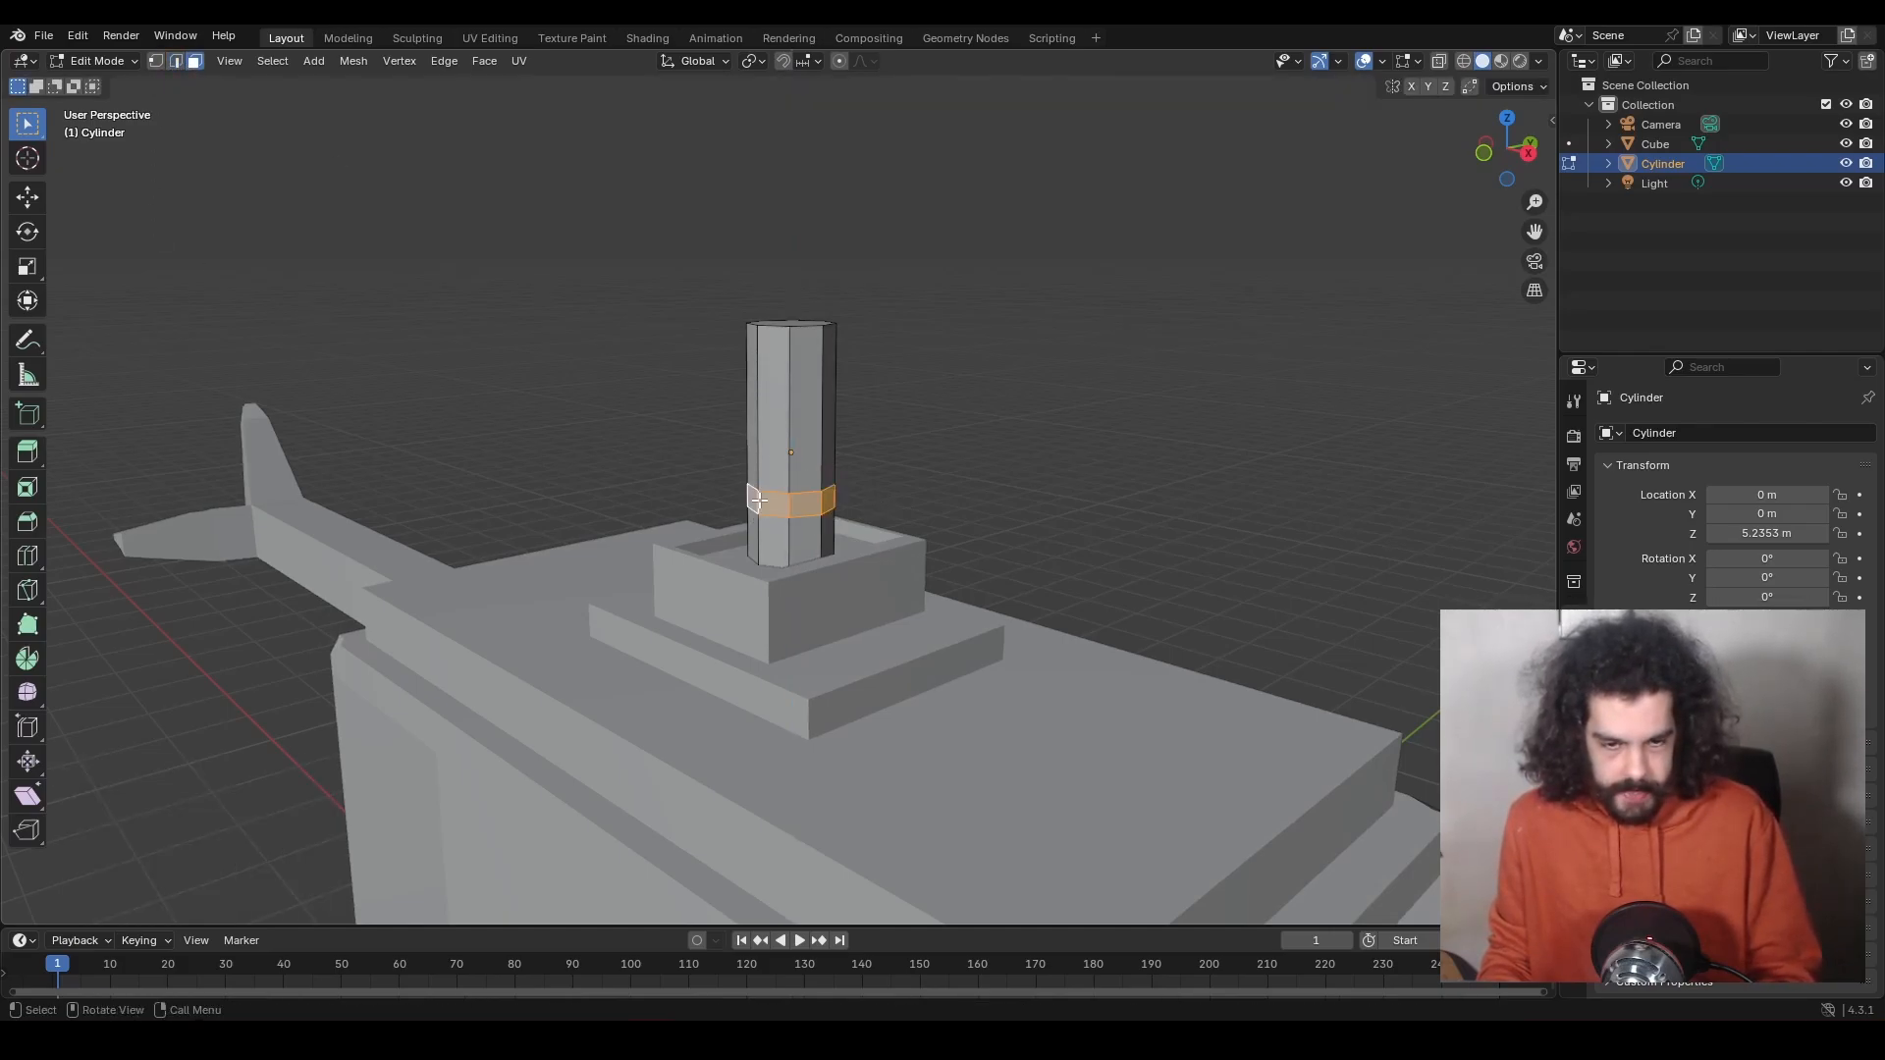
middle_drag(955, 447, 877, 532)
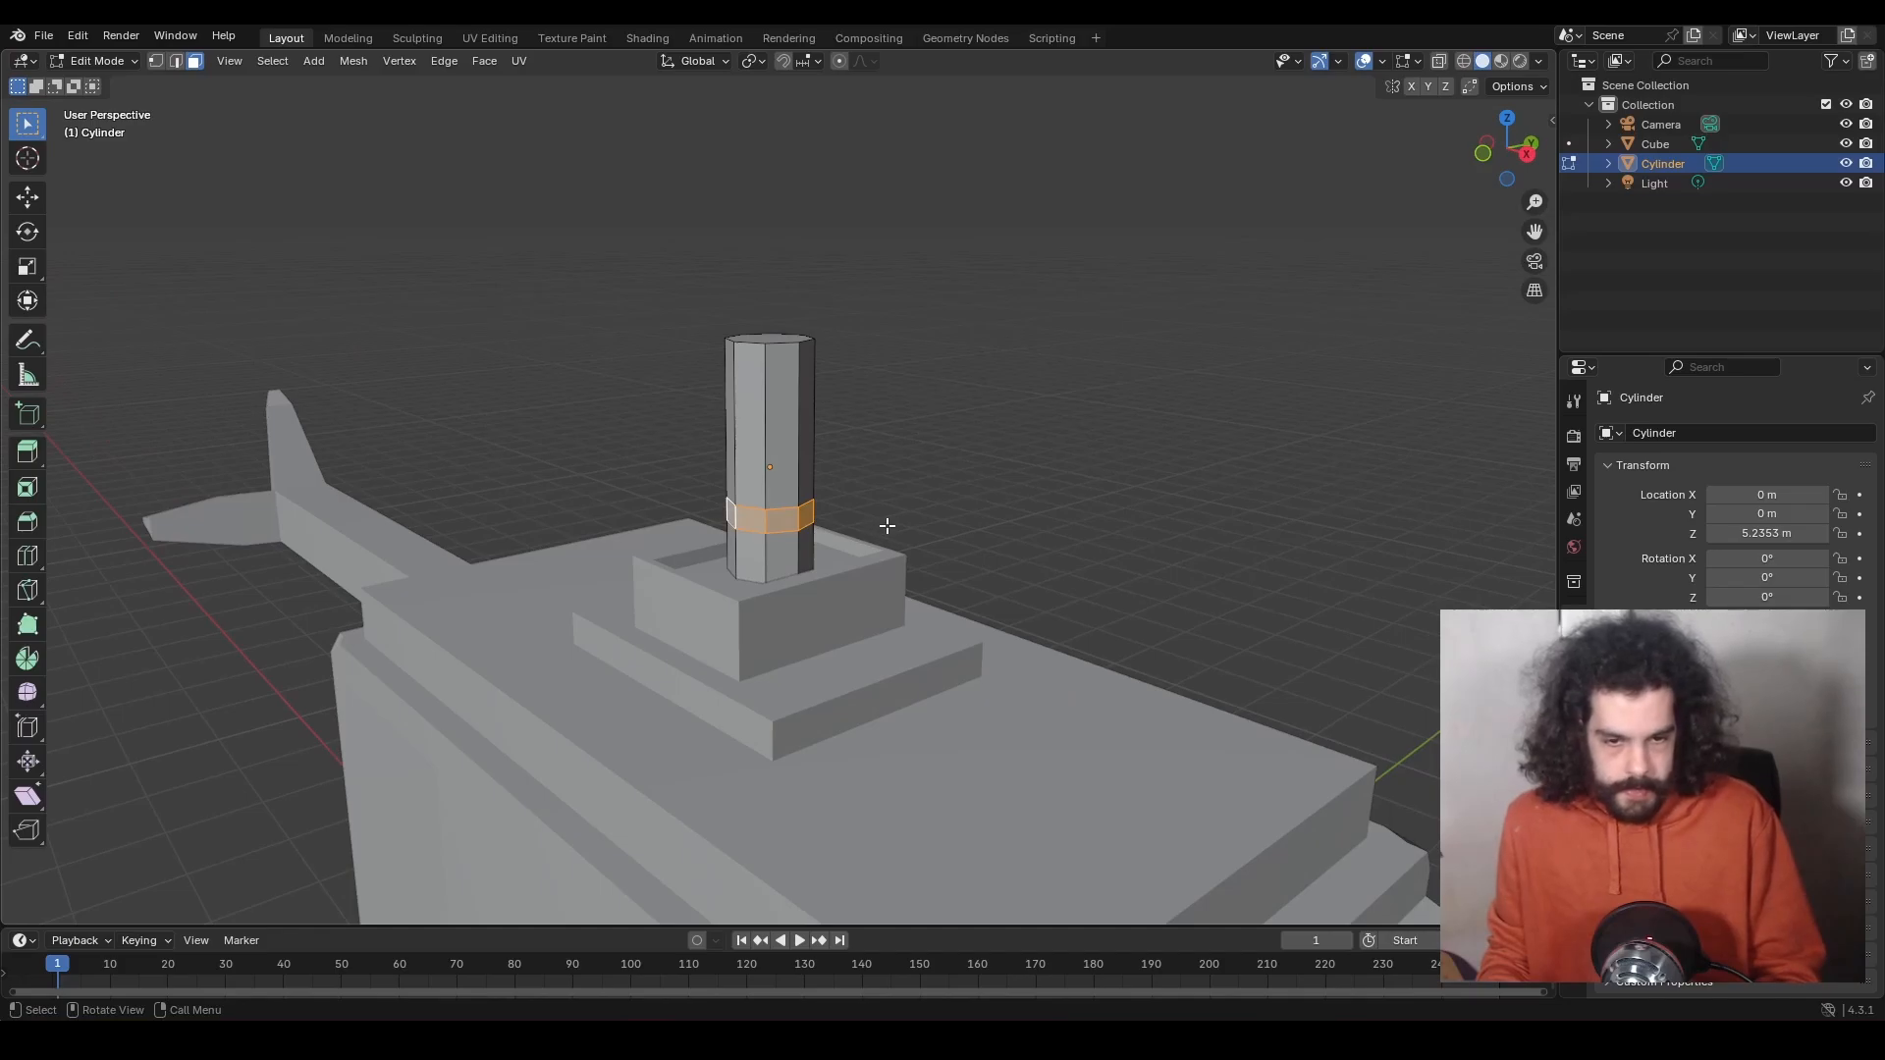
key(e)
key(s)
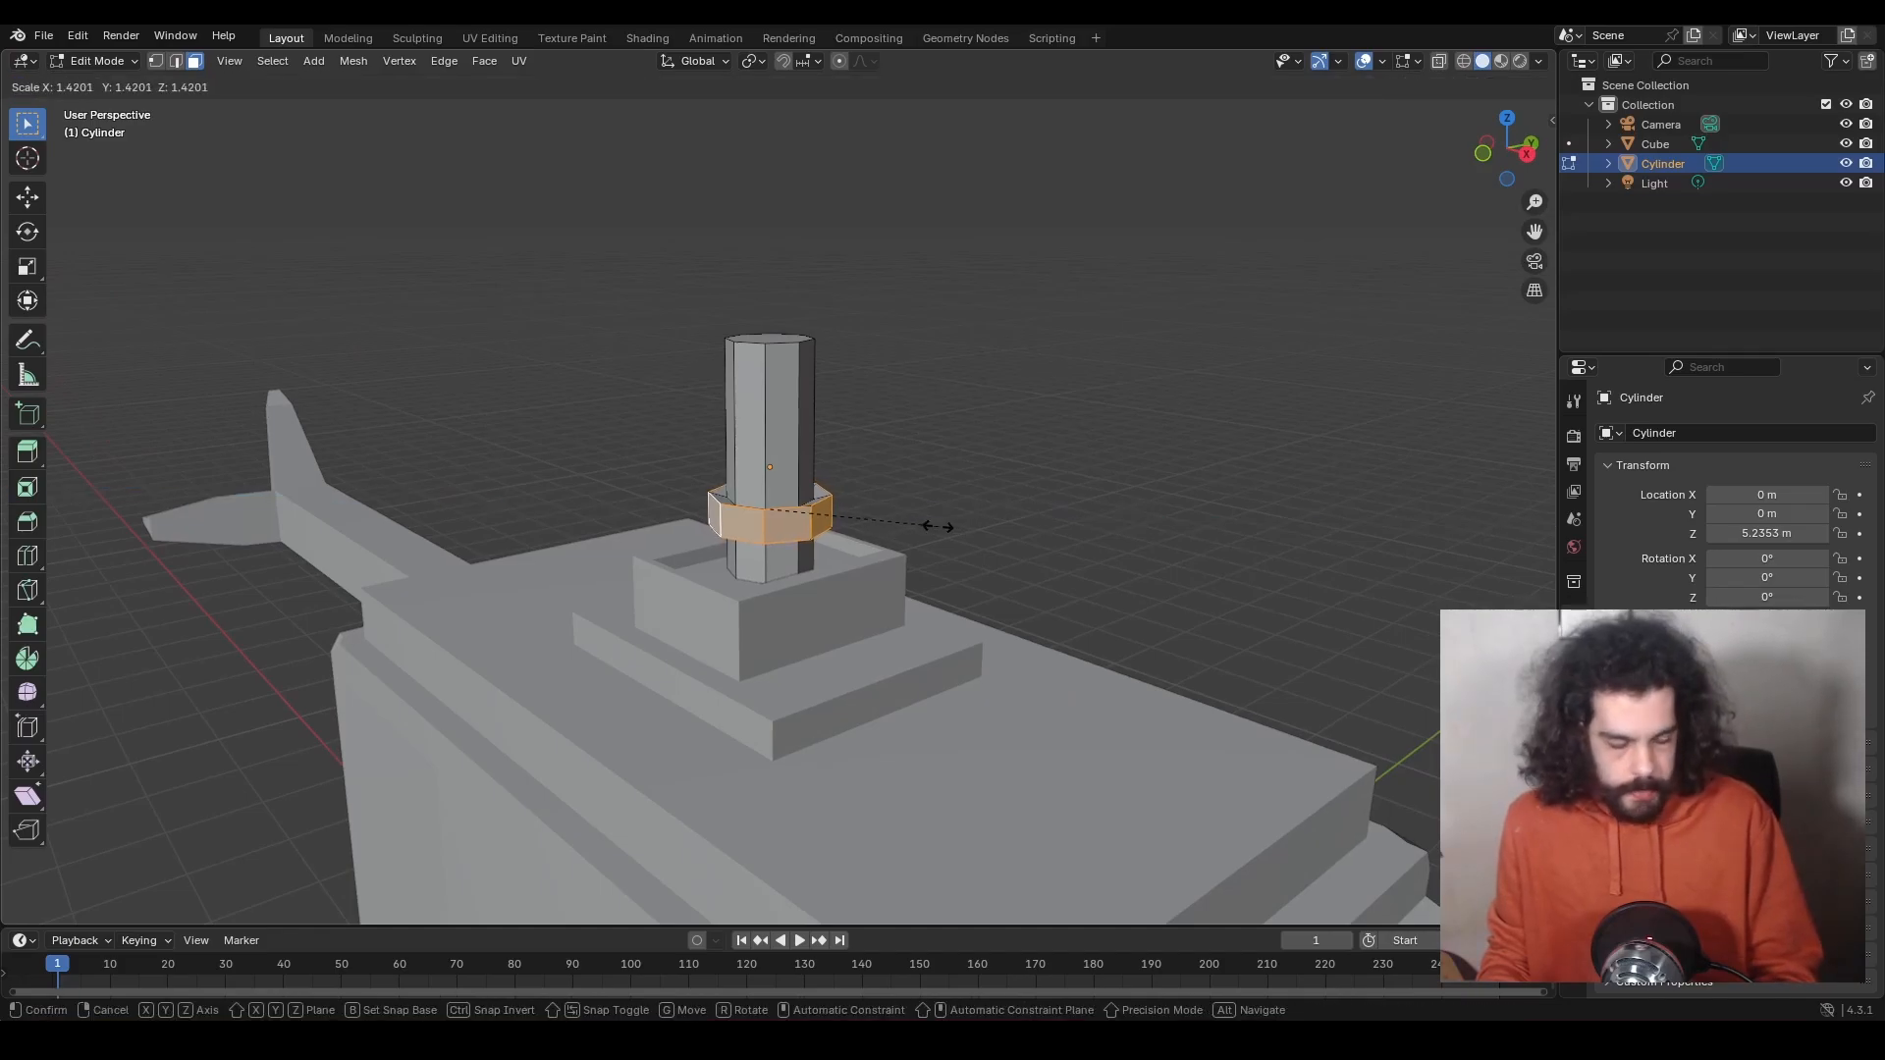
key(shift+z)
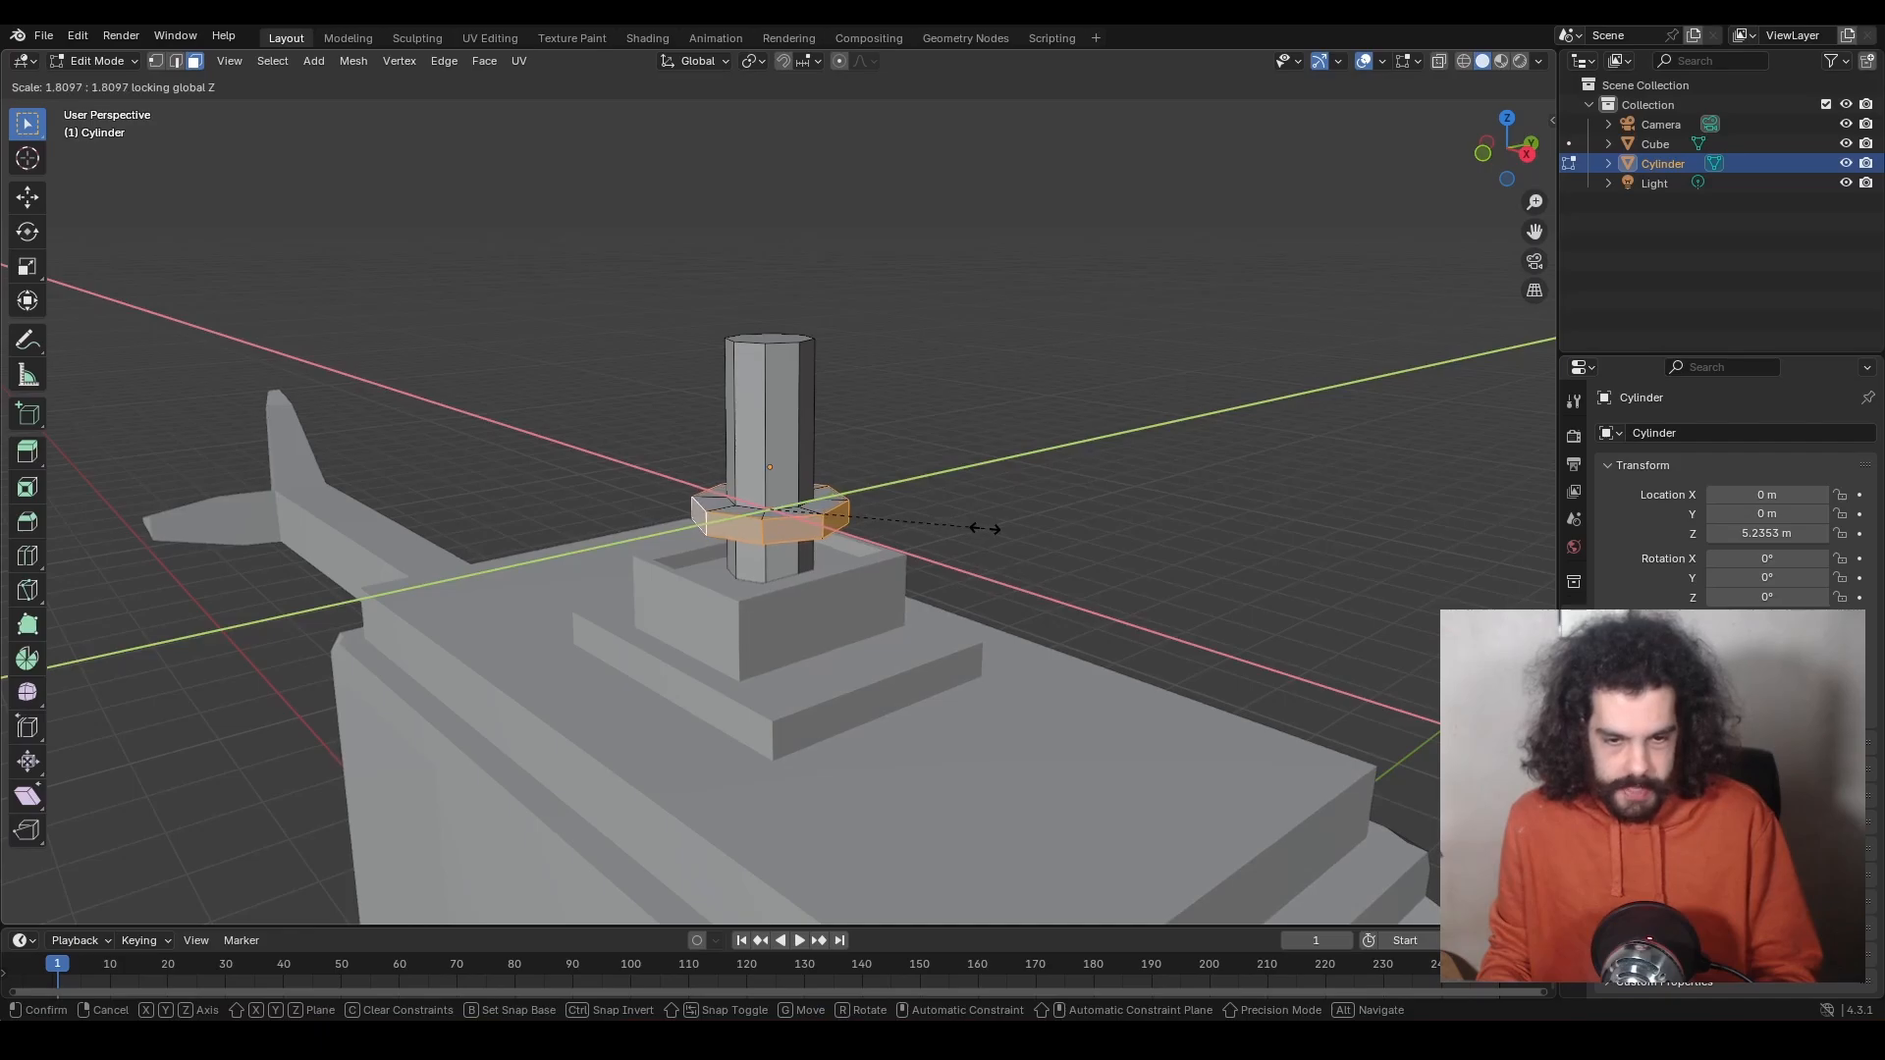
click(985, 529)
Select the mast's top face and move it down about 0.22 m along Z.
middle_drag(984, 528, 892, 462)
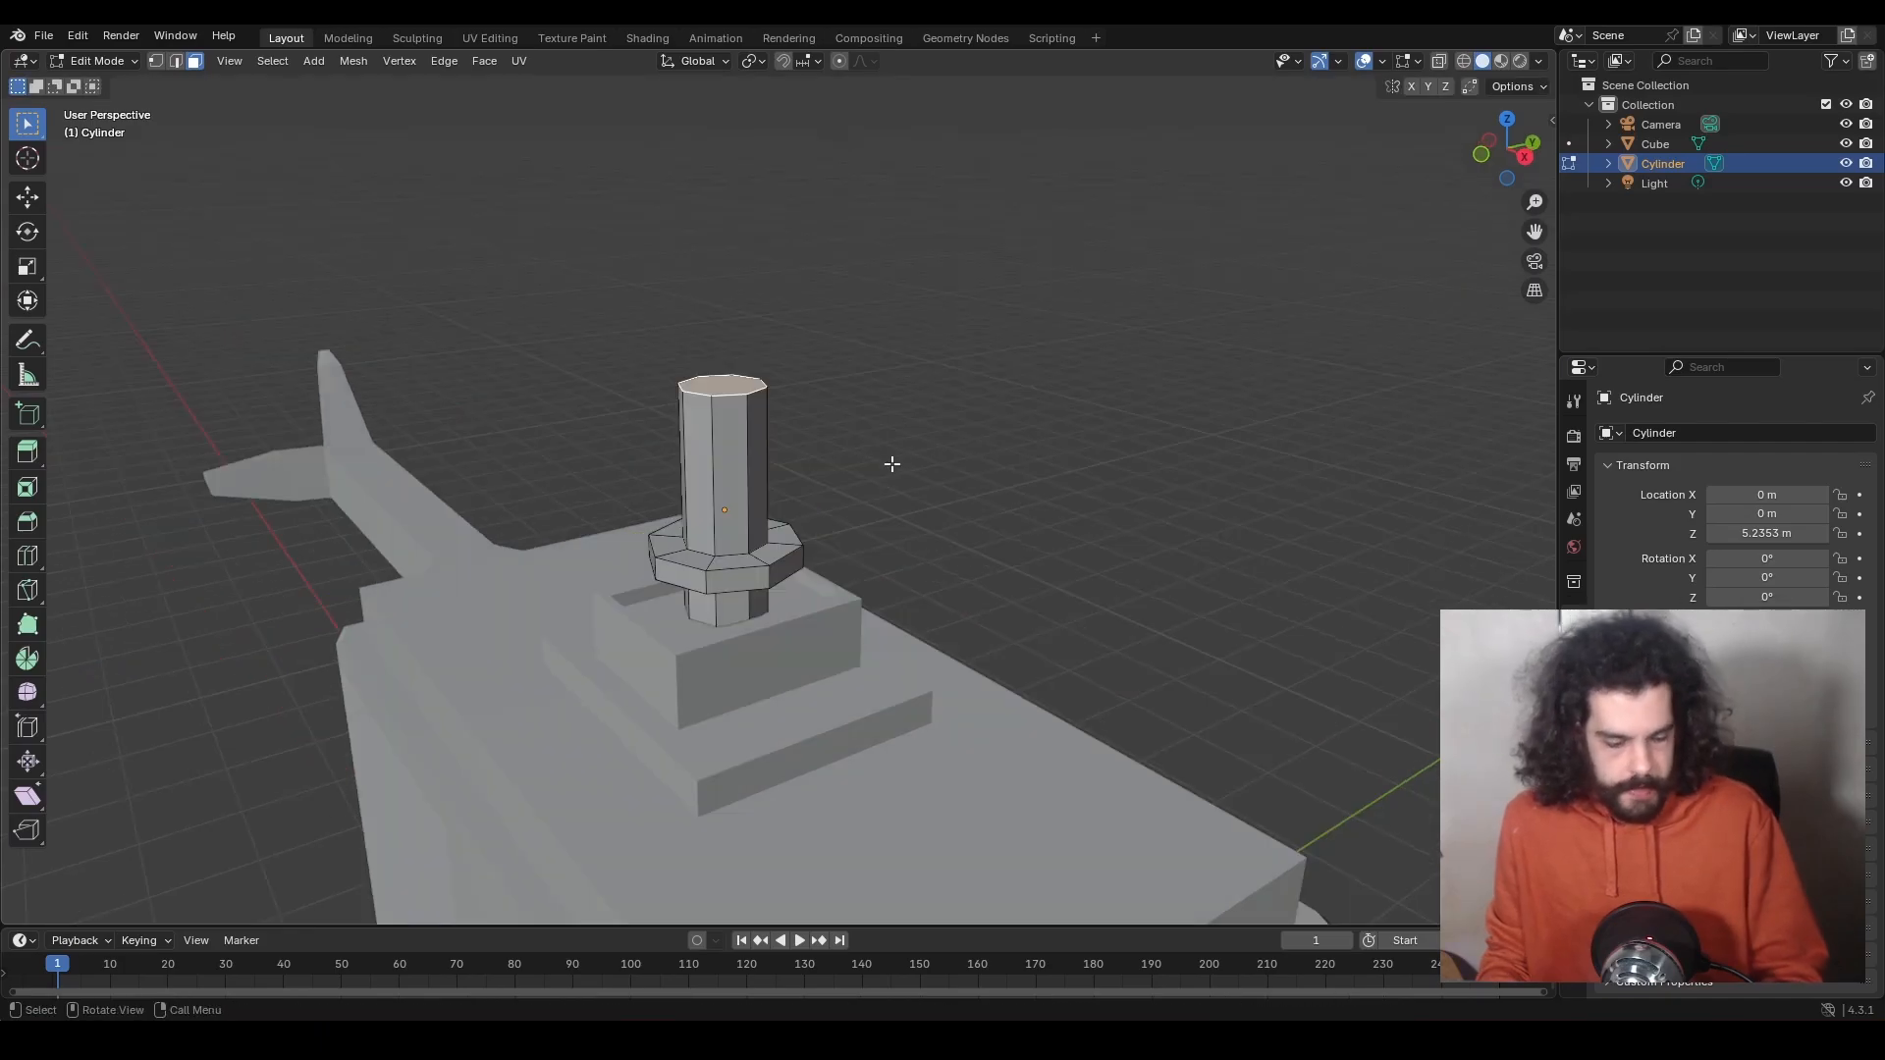
key(g)
key(z)
click(926, 521)
middle_drag(926, 521, 981, 480)
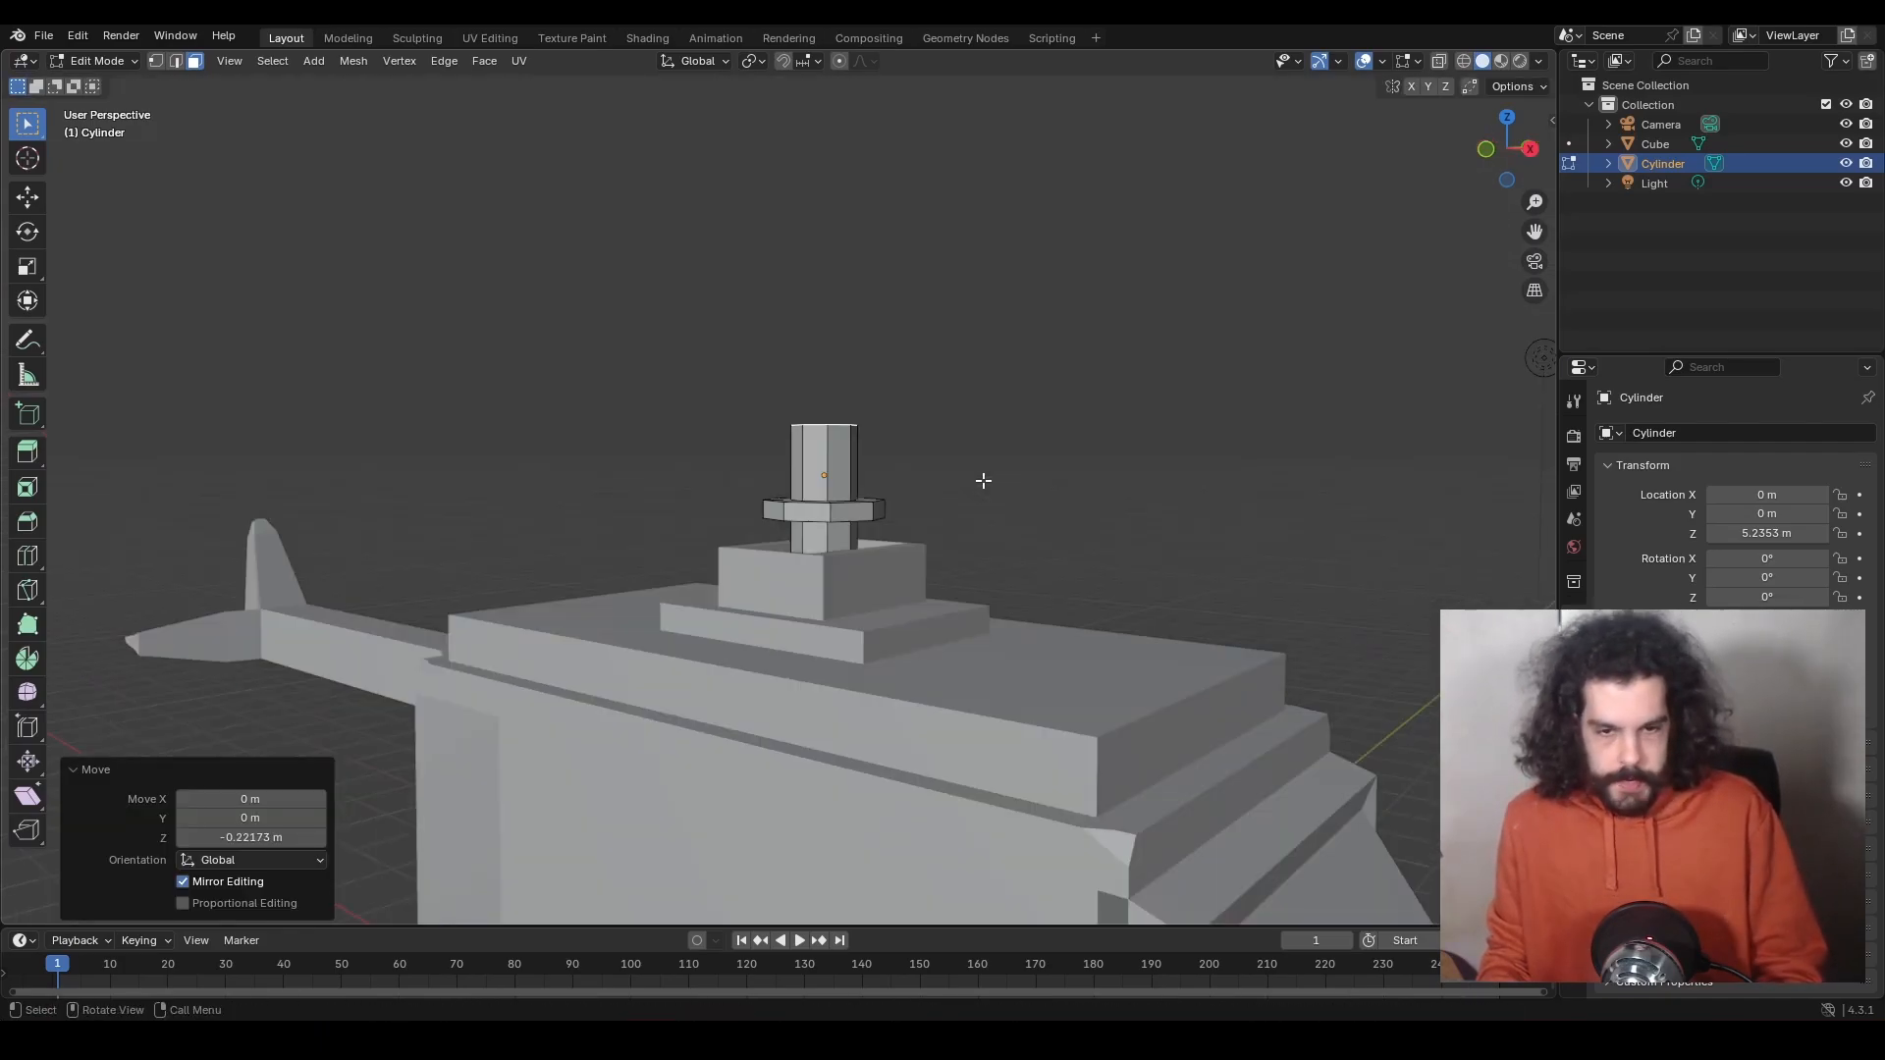
Extrude the mast's top face upward twice, first about 0.17 m and then about 0.12 m.
key(g)
key(z)
key(z)
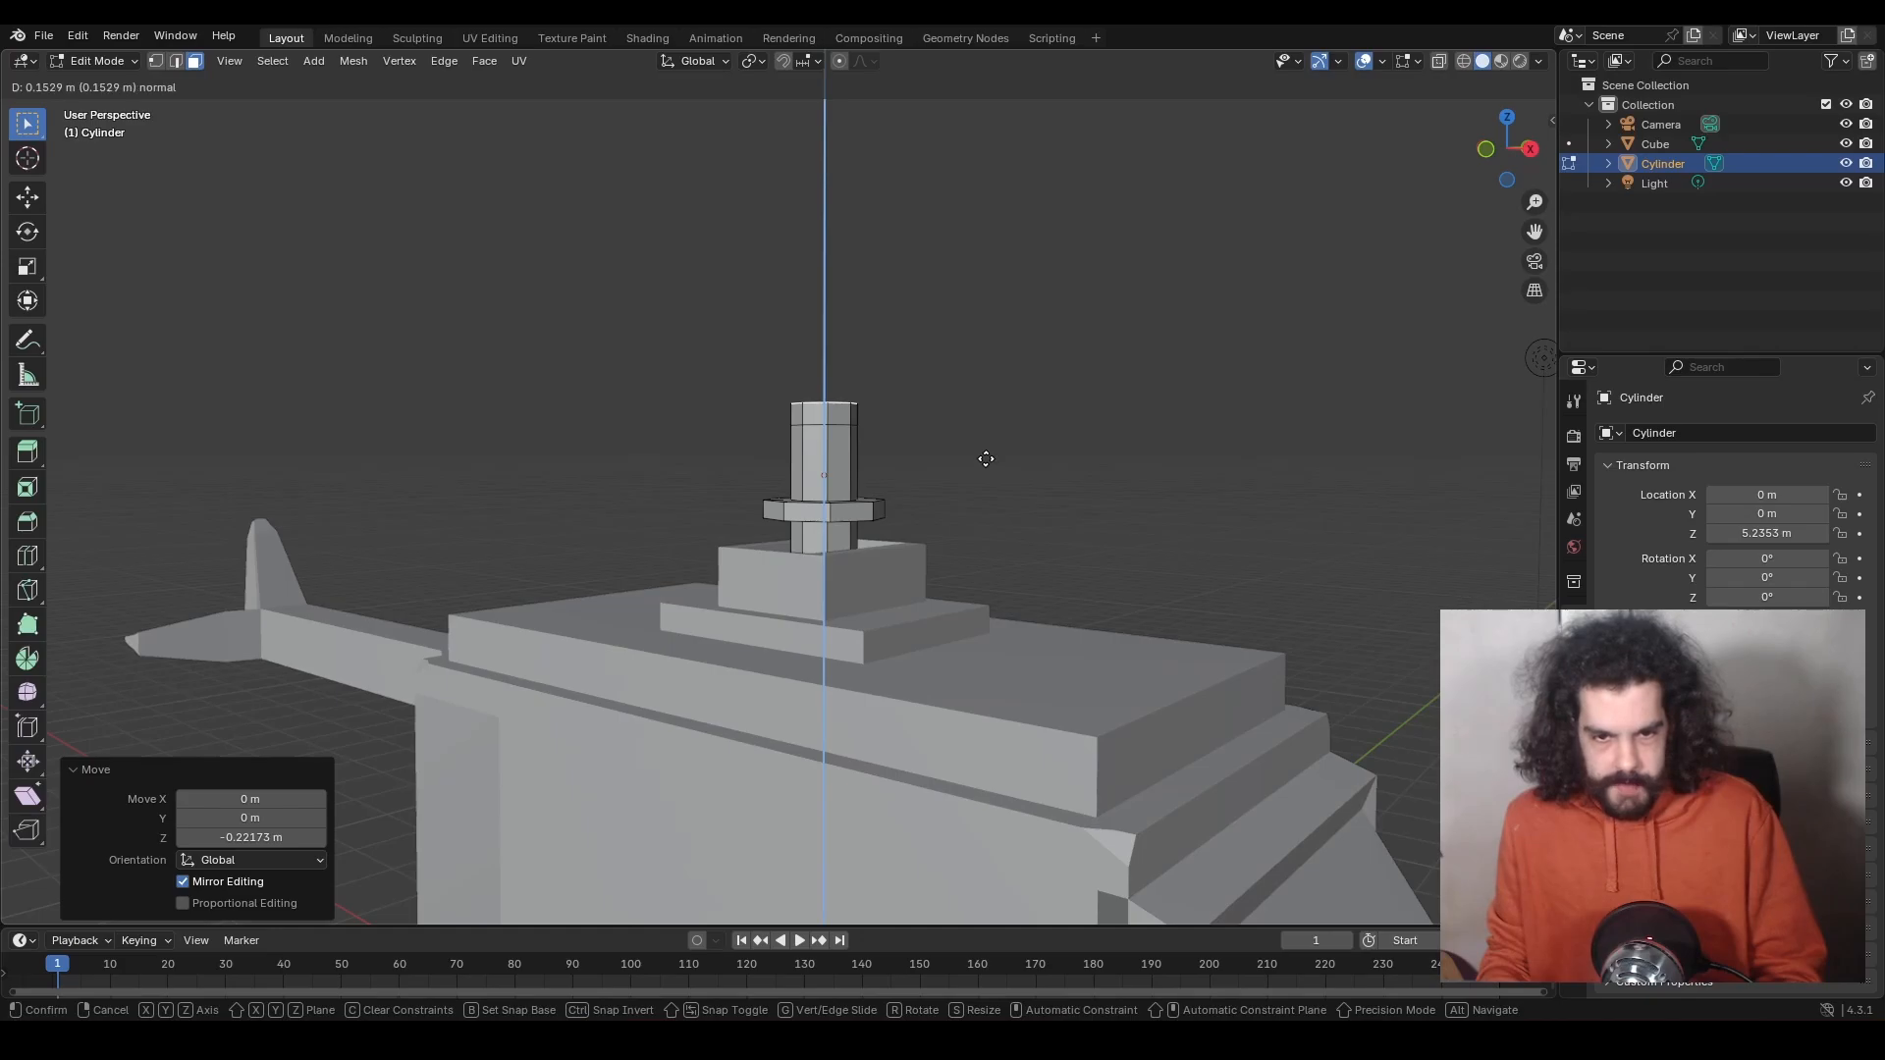
click(986, 458)
middle_drag(985, 458, 934, 530)
key(e)
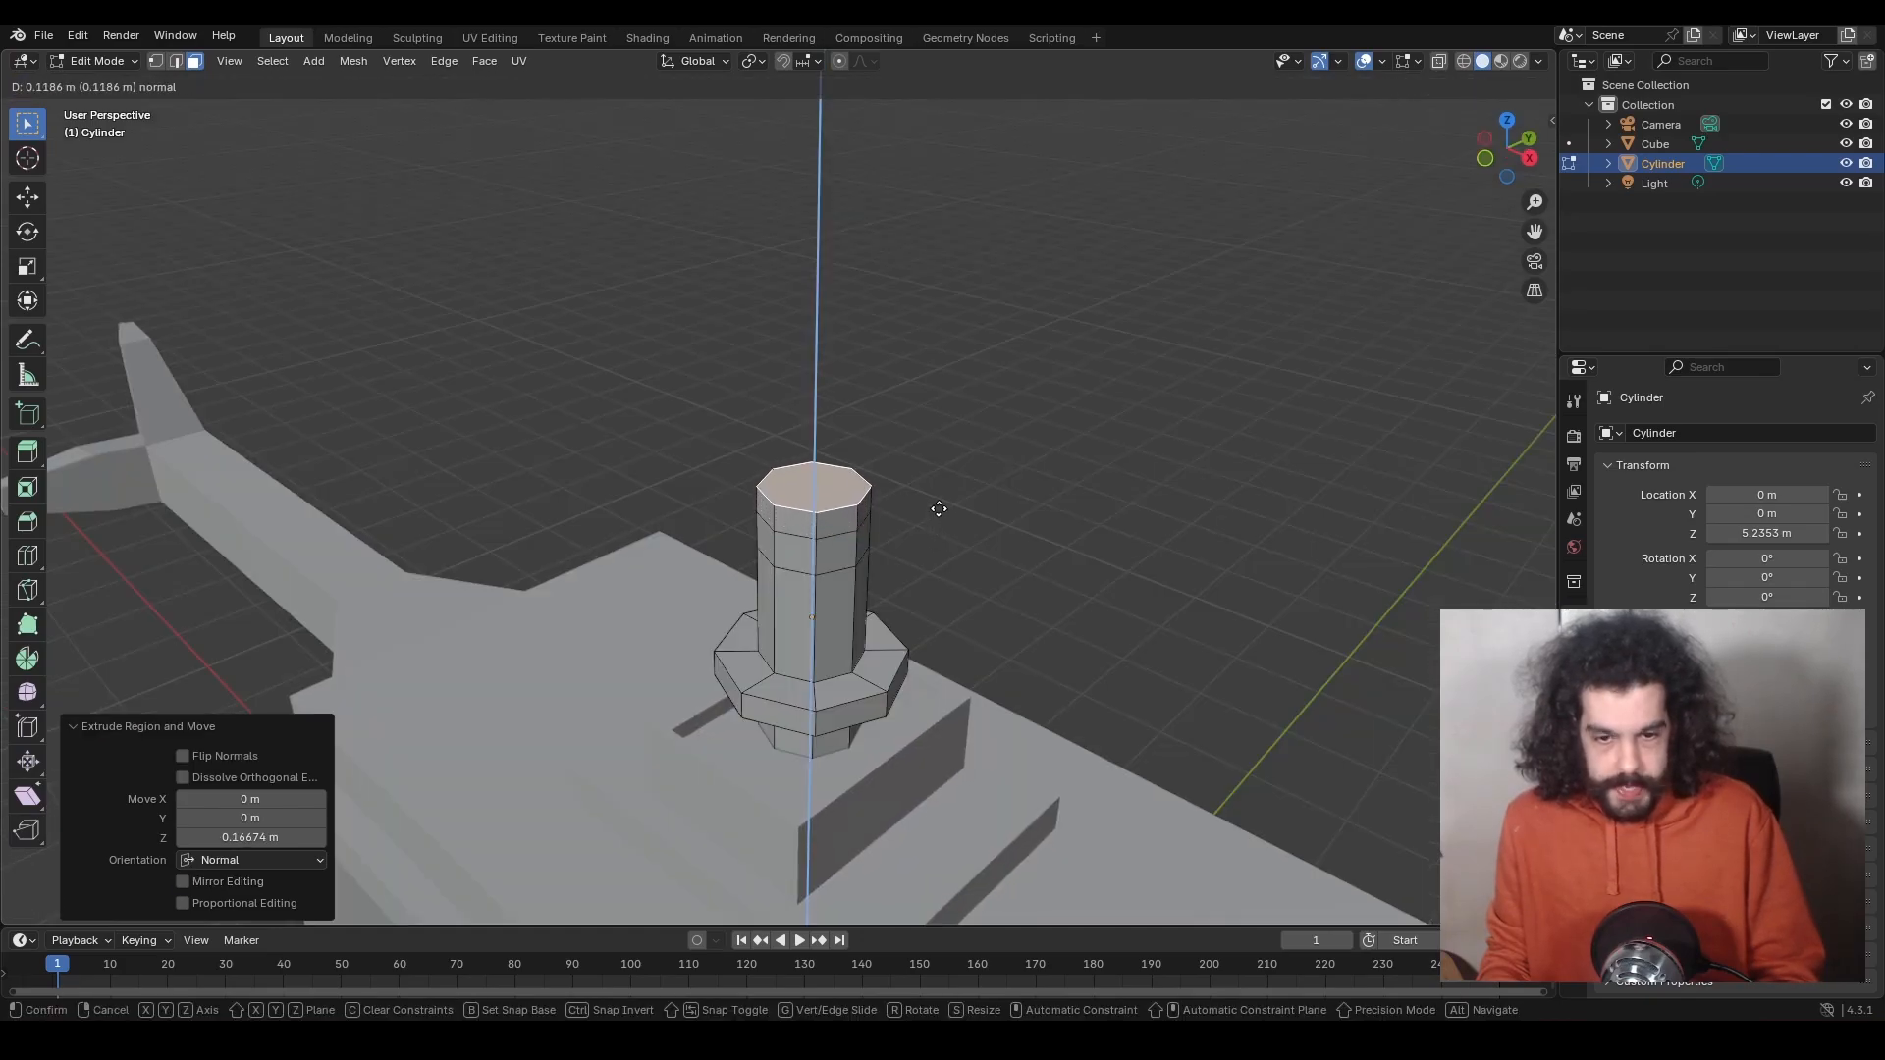
click(939, 508)
Extrude four alternating side faces of the mast's top band outward, scaling them to about 1.93 in X and Y.
click(841, 525)
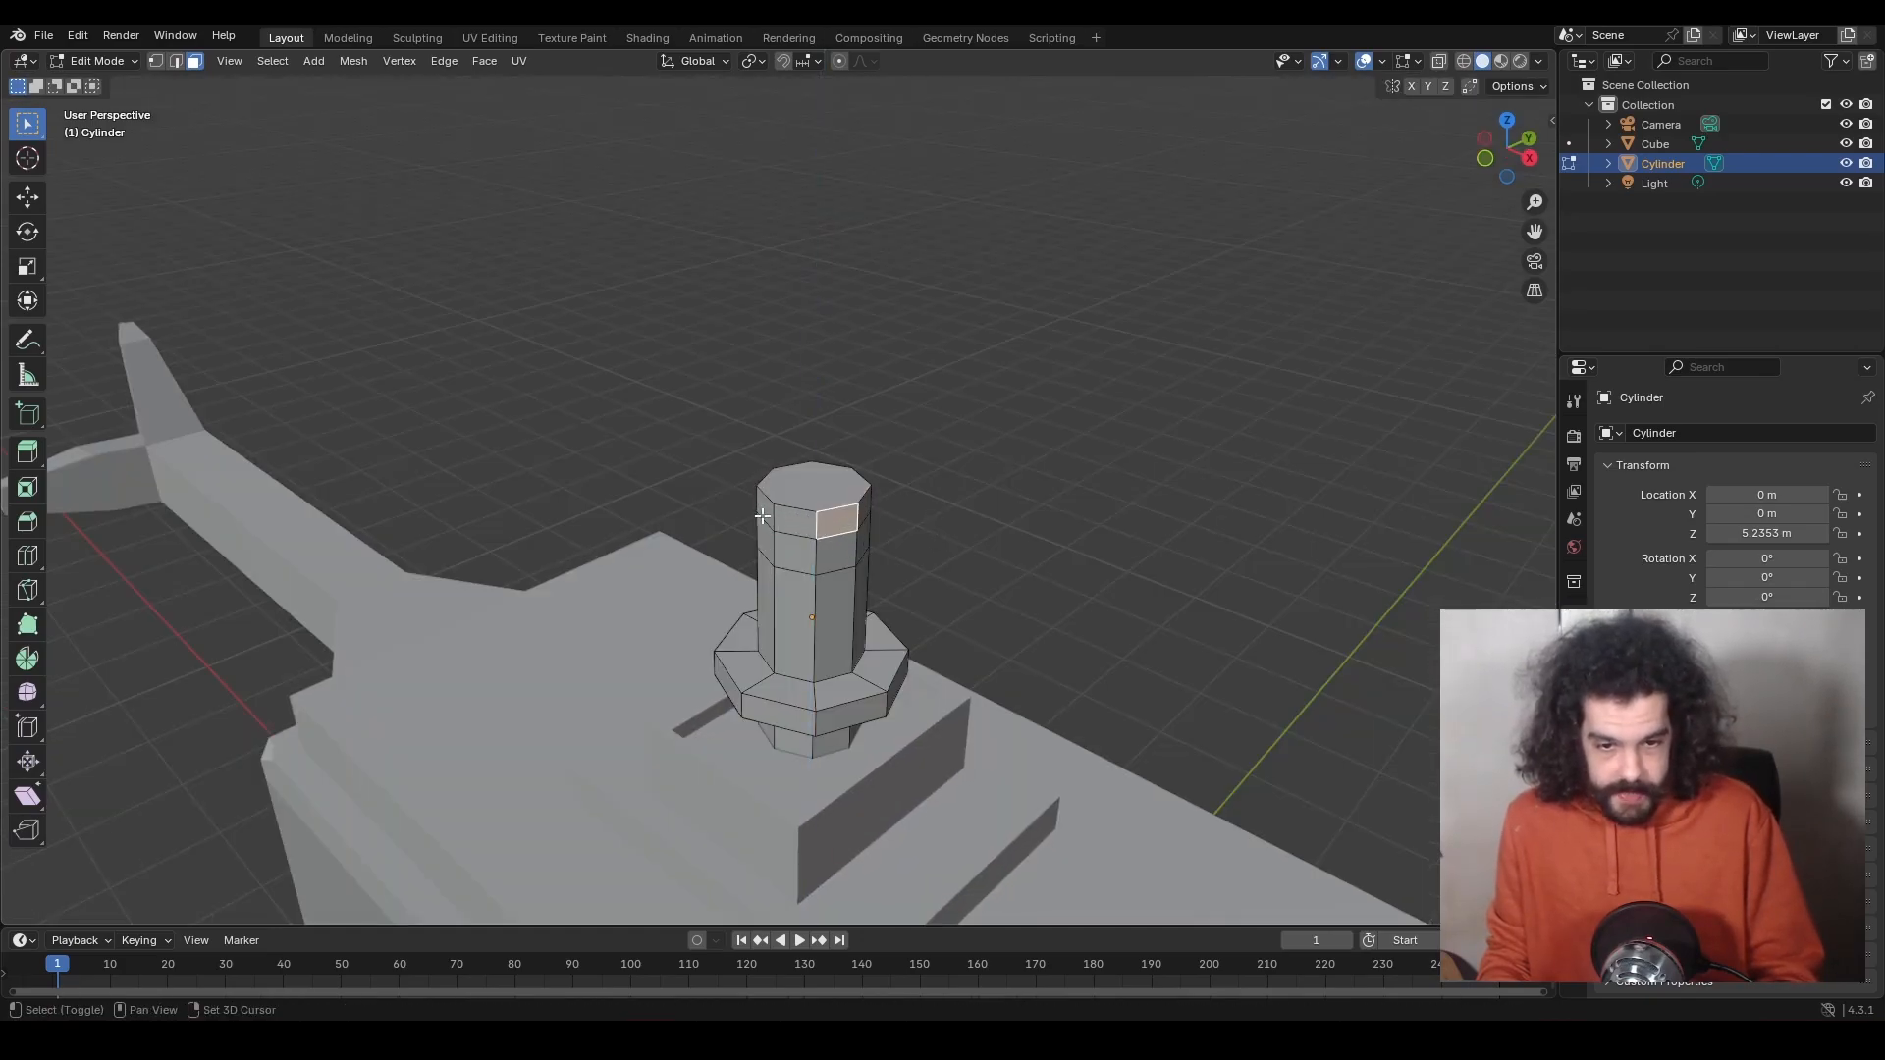
middle_drag(950, 530, 842, 443)
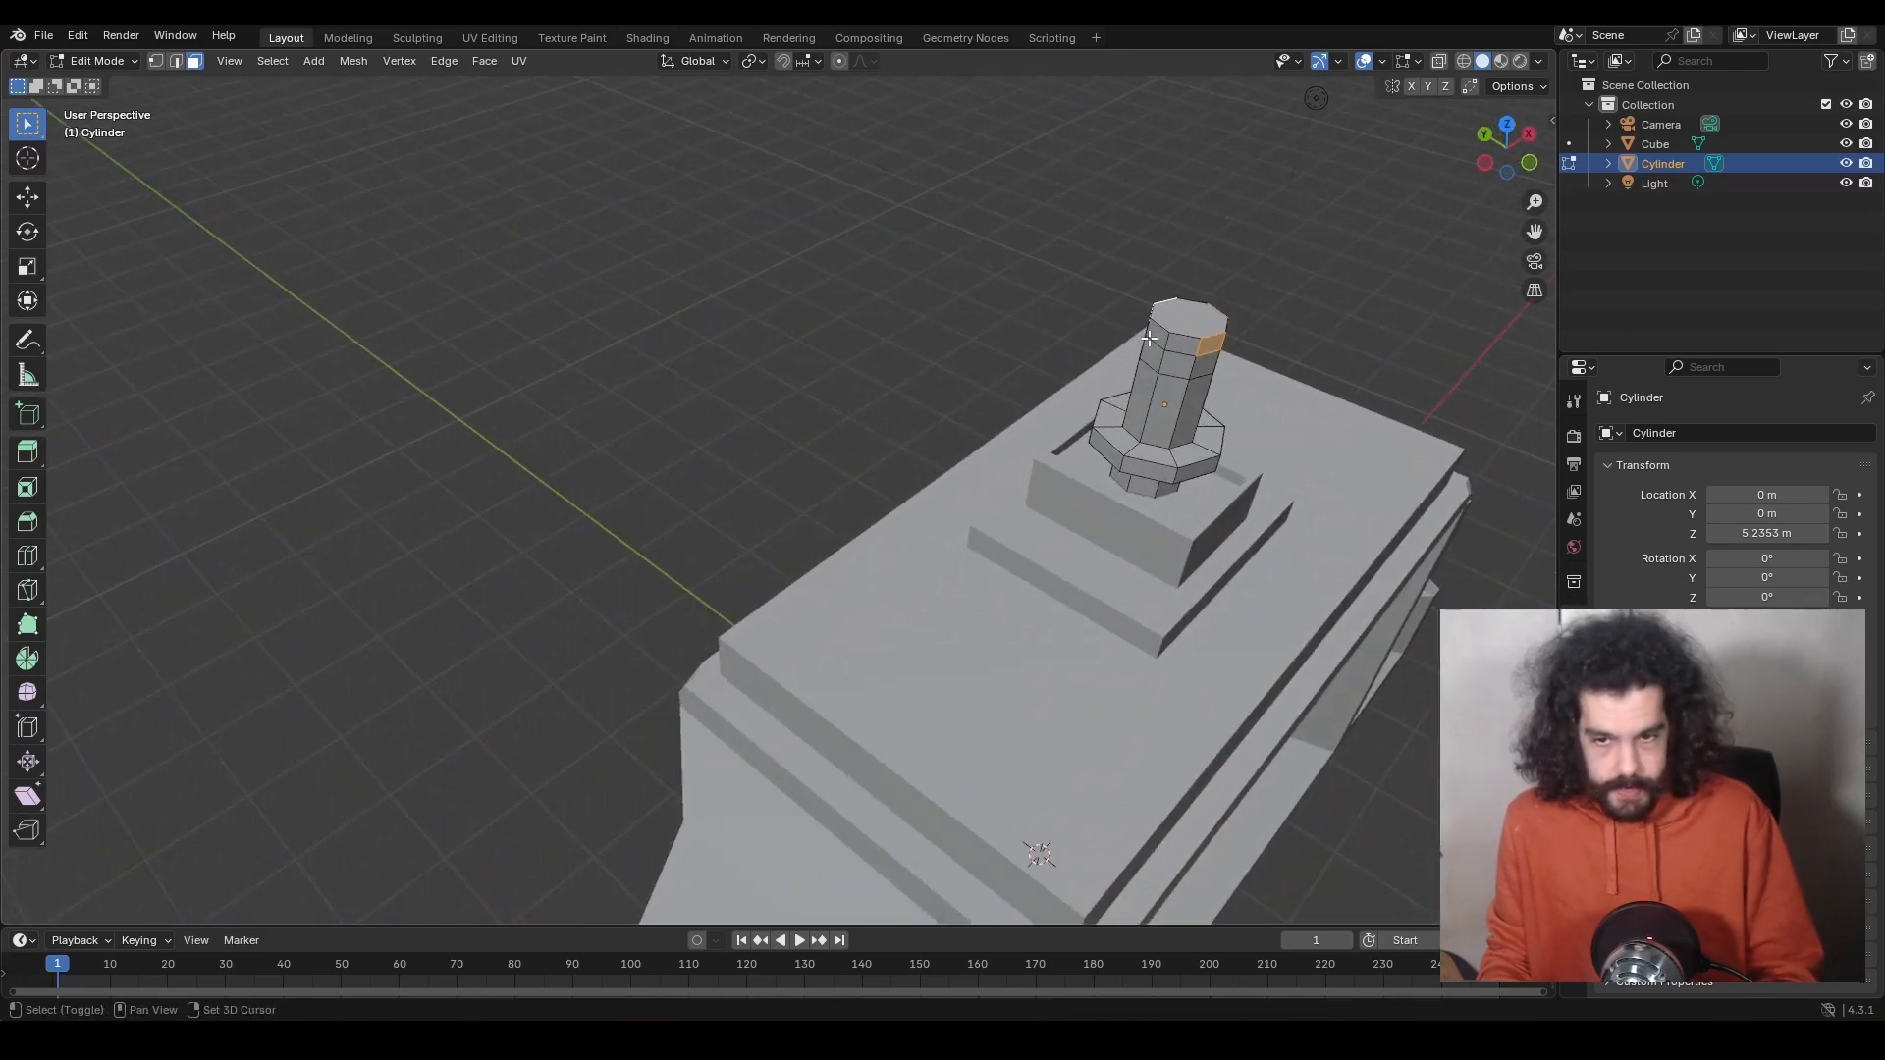
middle_drag(1153, 336, 917, 475)
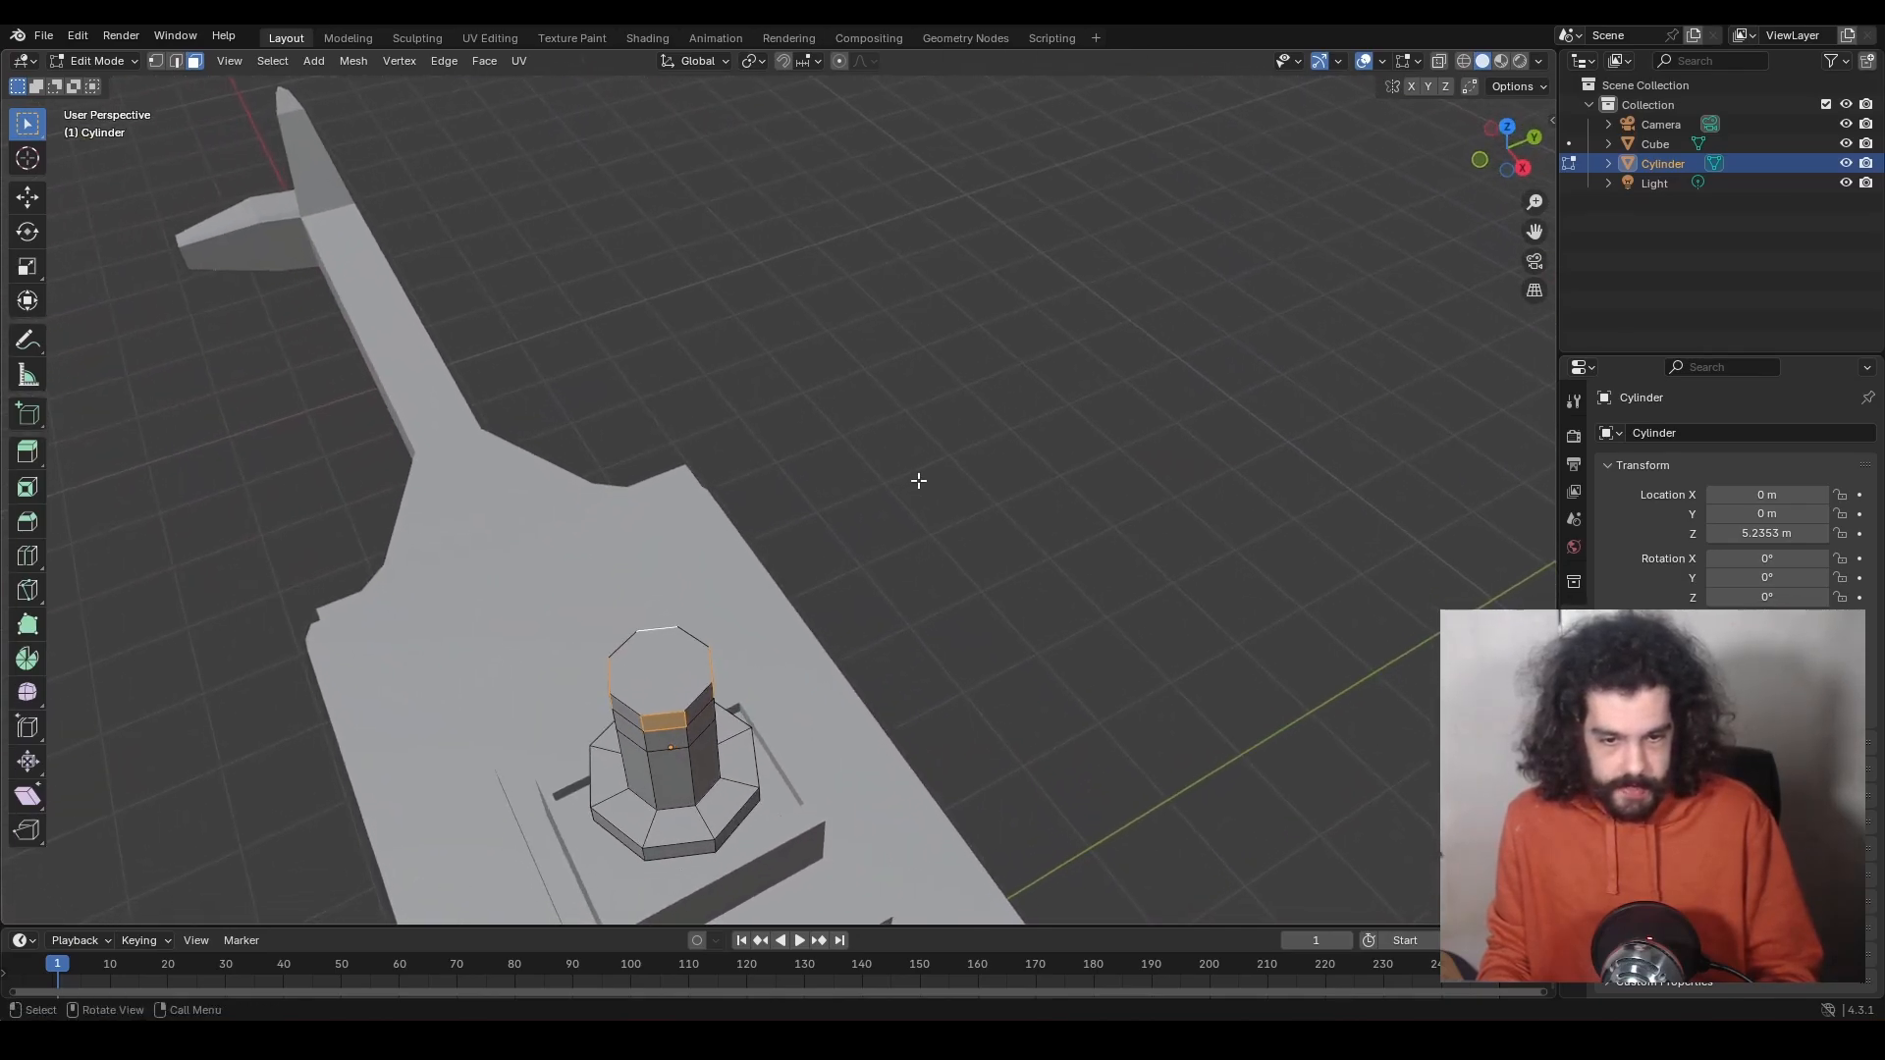
key(e)
key(s)
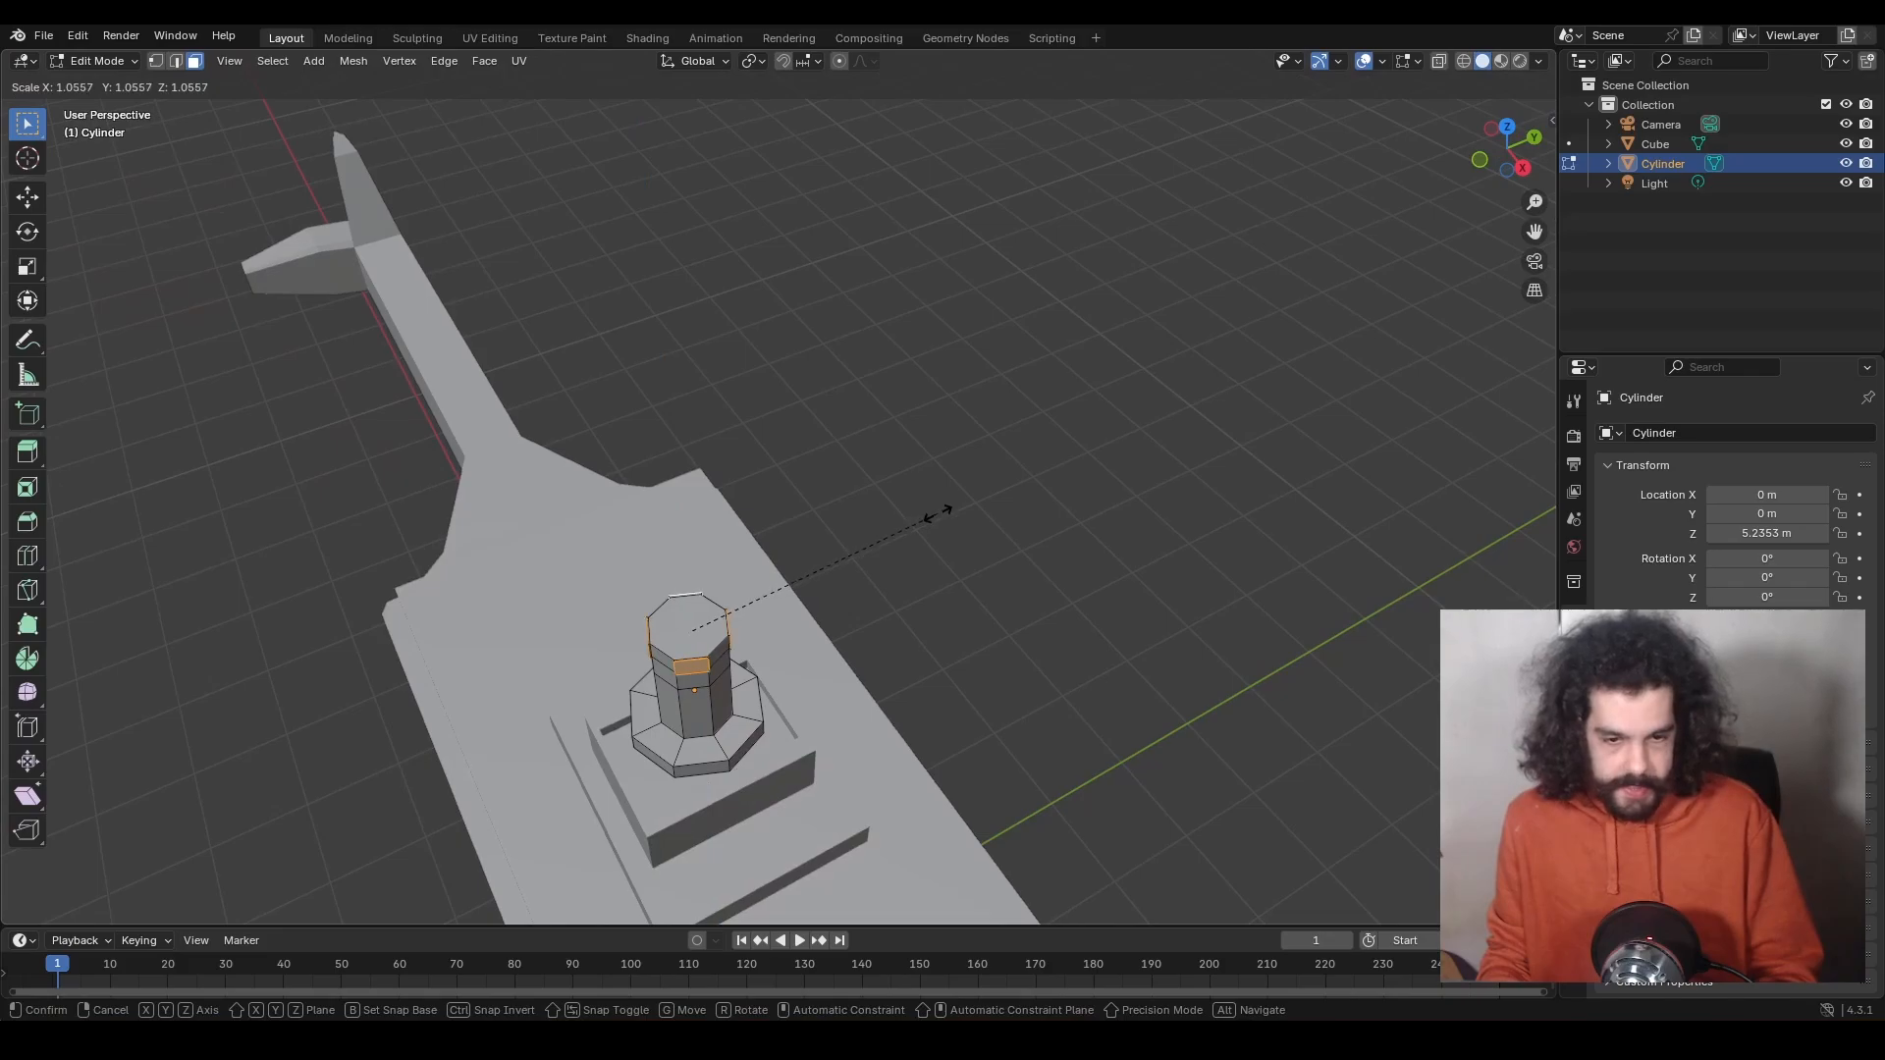
key(shift+z)
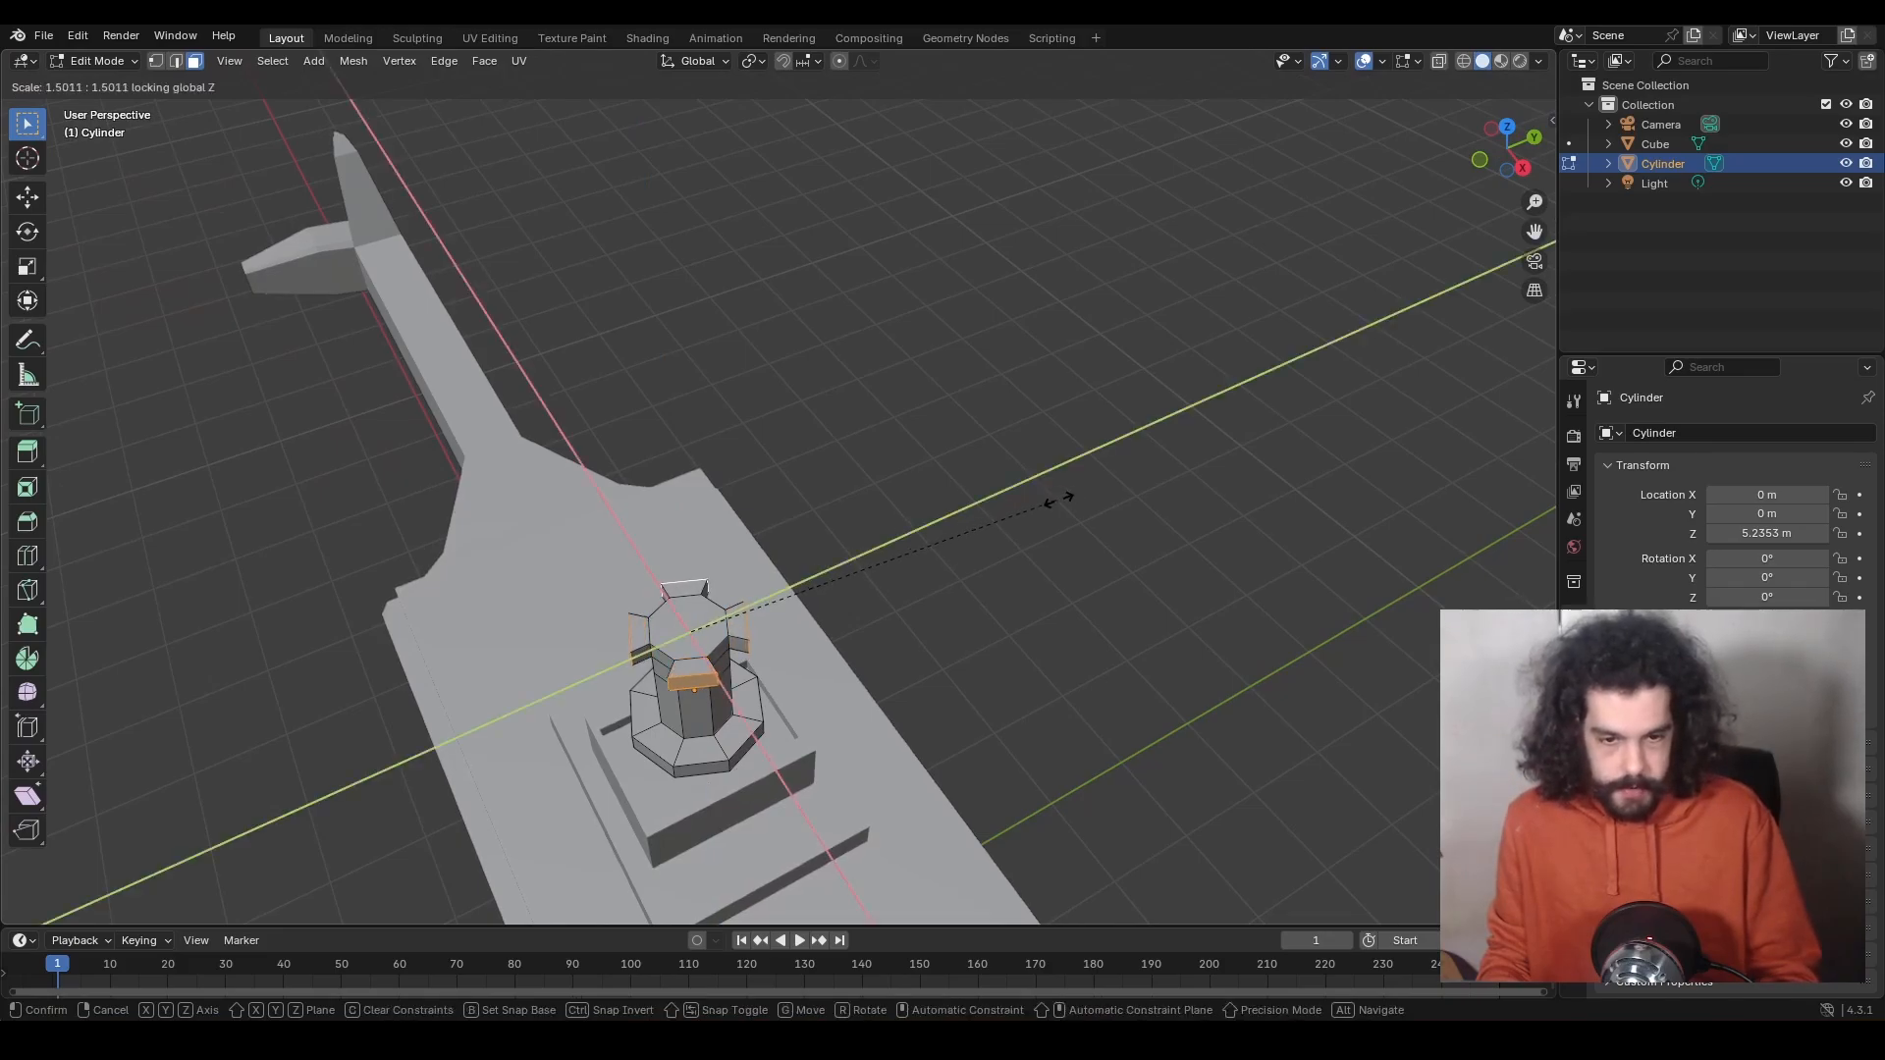
click(1173, 496)
middle_drag(1170, 493, 934, 386)
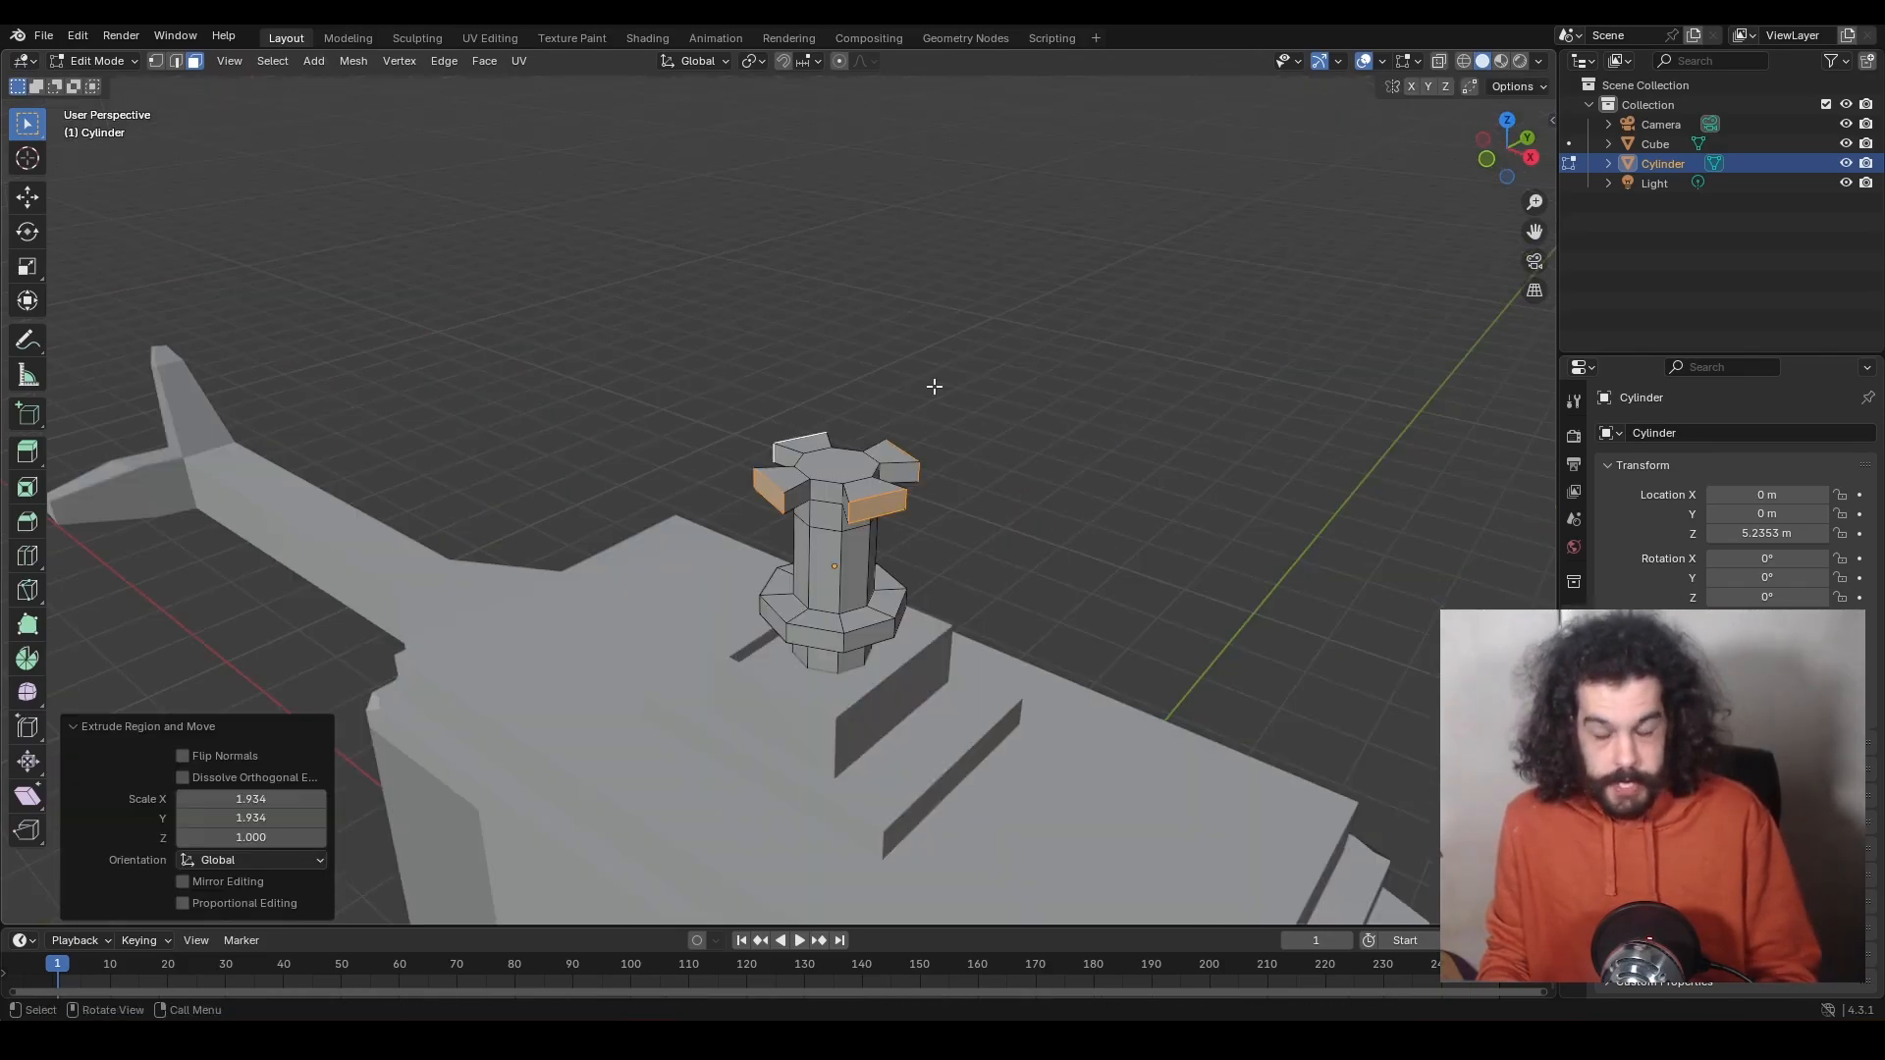
Set the pivot point to Individual Origins and narrow the four arm end faces in X and Y.
click(754, 62)
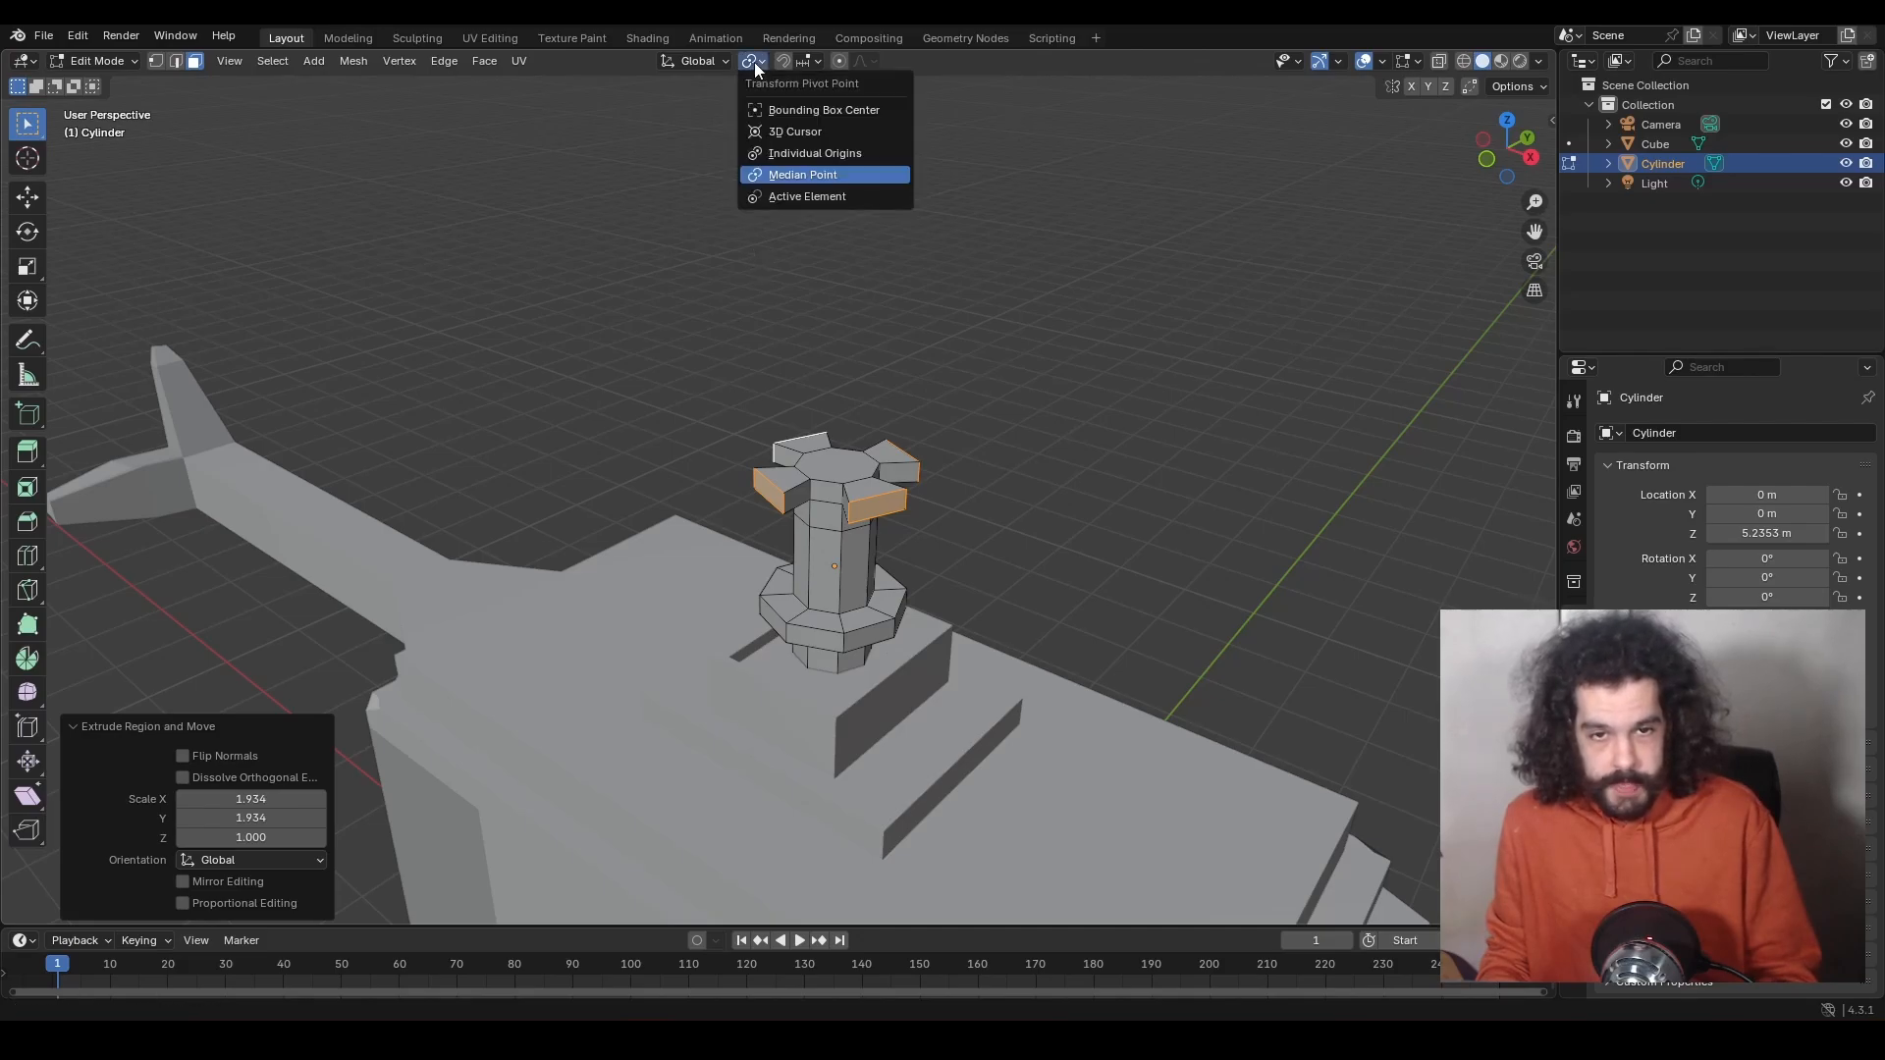
click(777, 154)
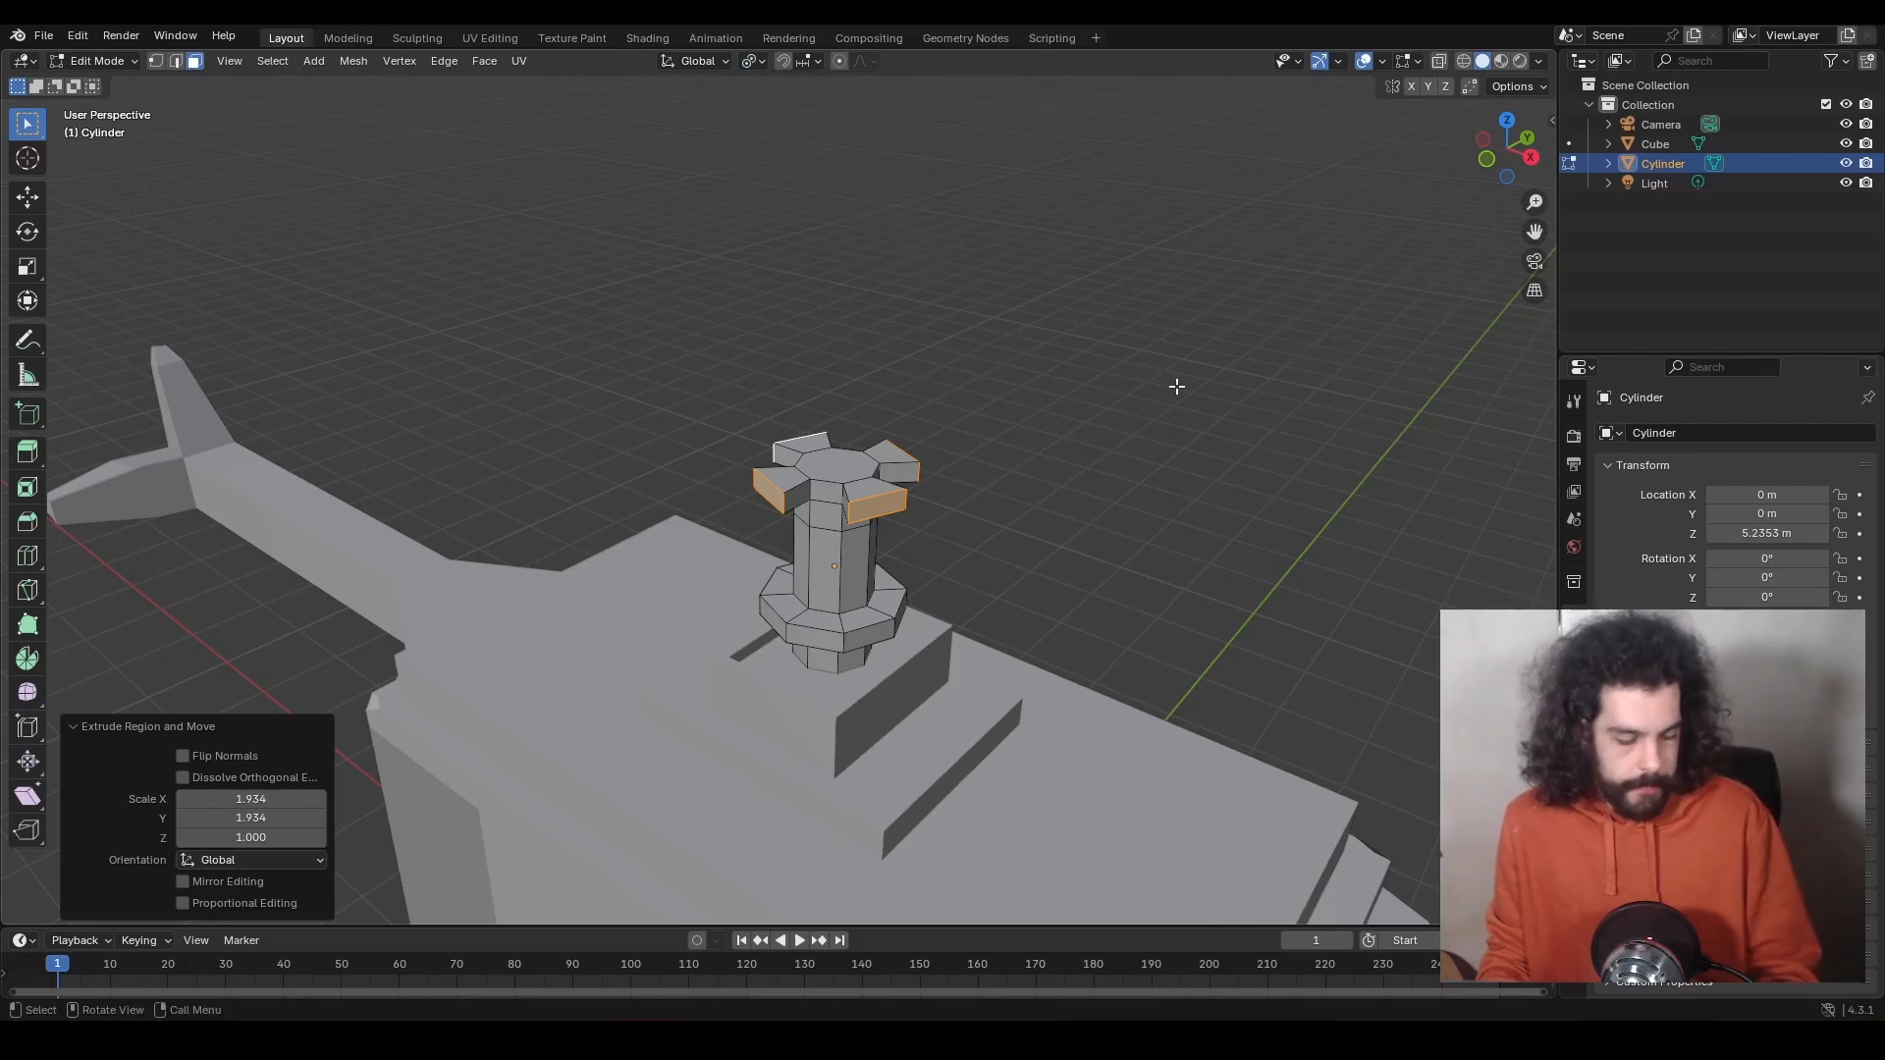
key(s)
key(shift+z)
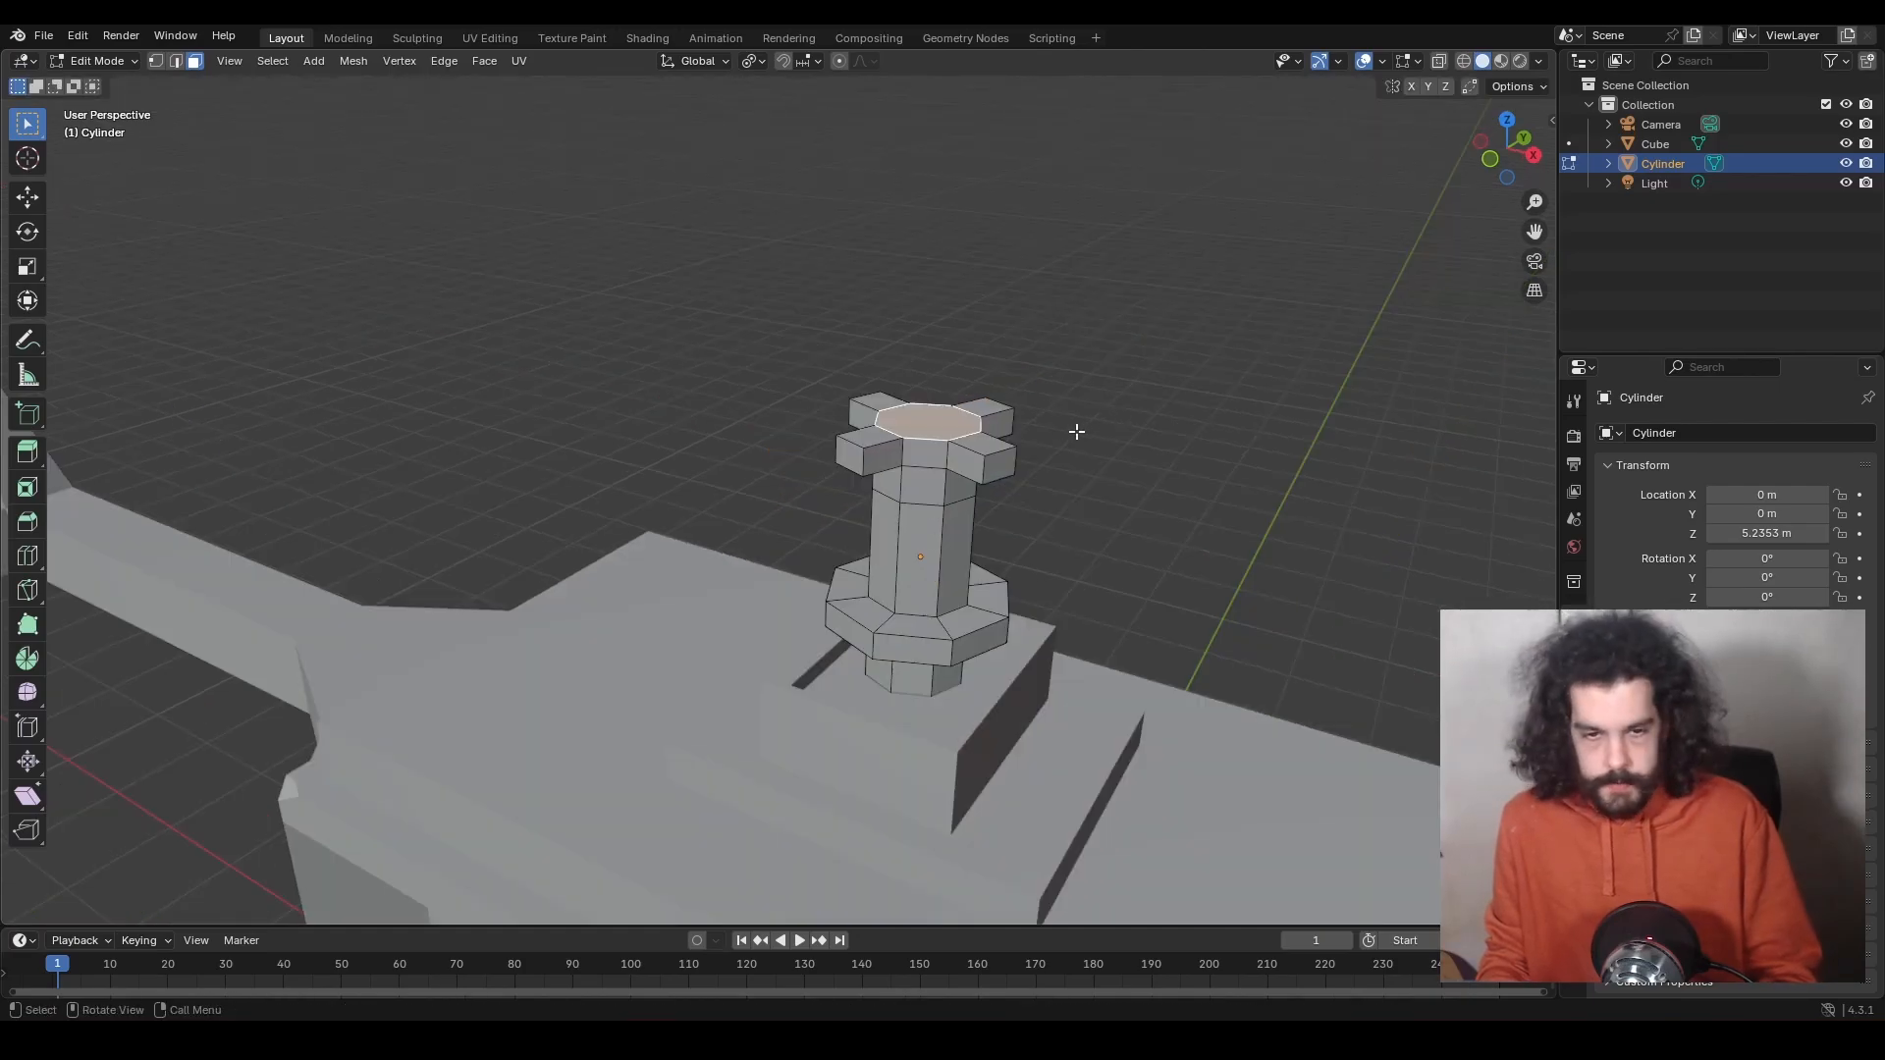
Extrude and enlarge the mast's top face slightly above the arms, and extrude it up about 0.13 m as a cap.
key(e)
key(s)
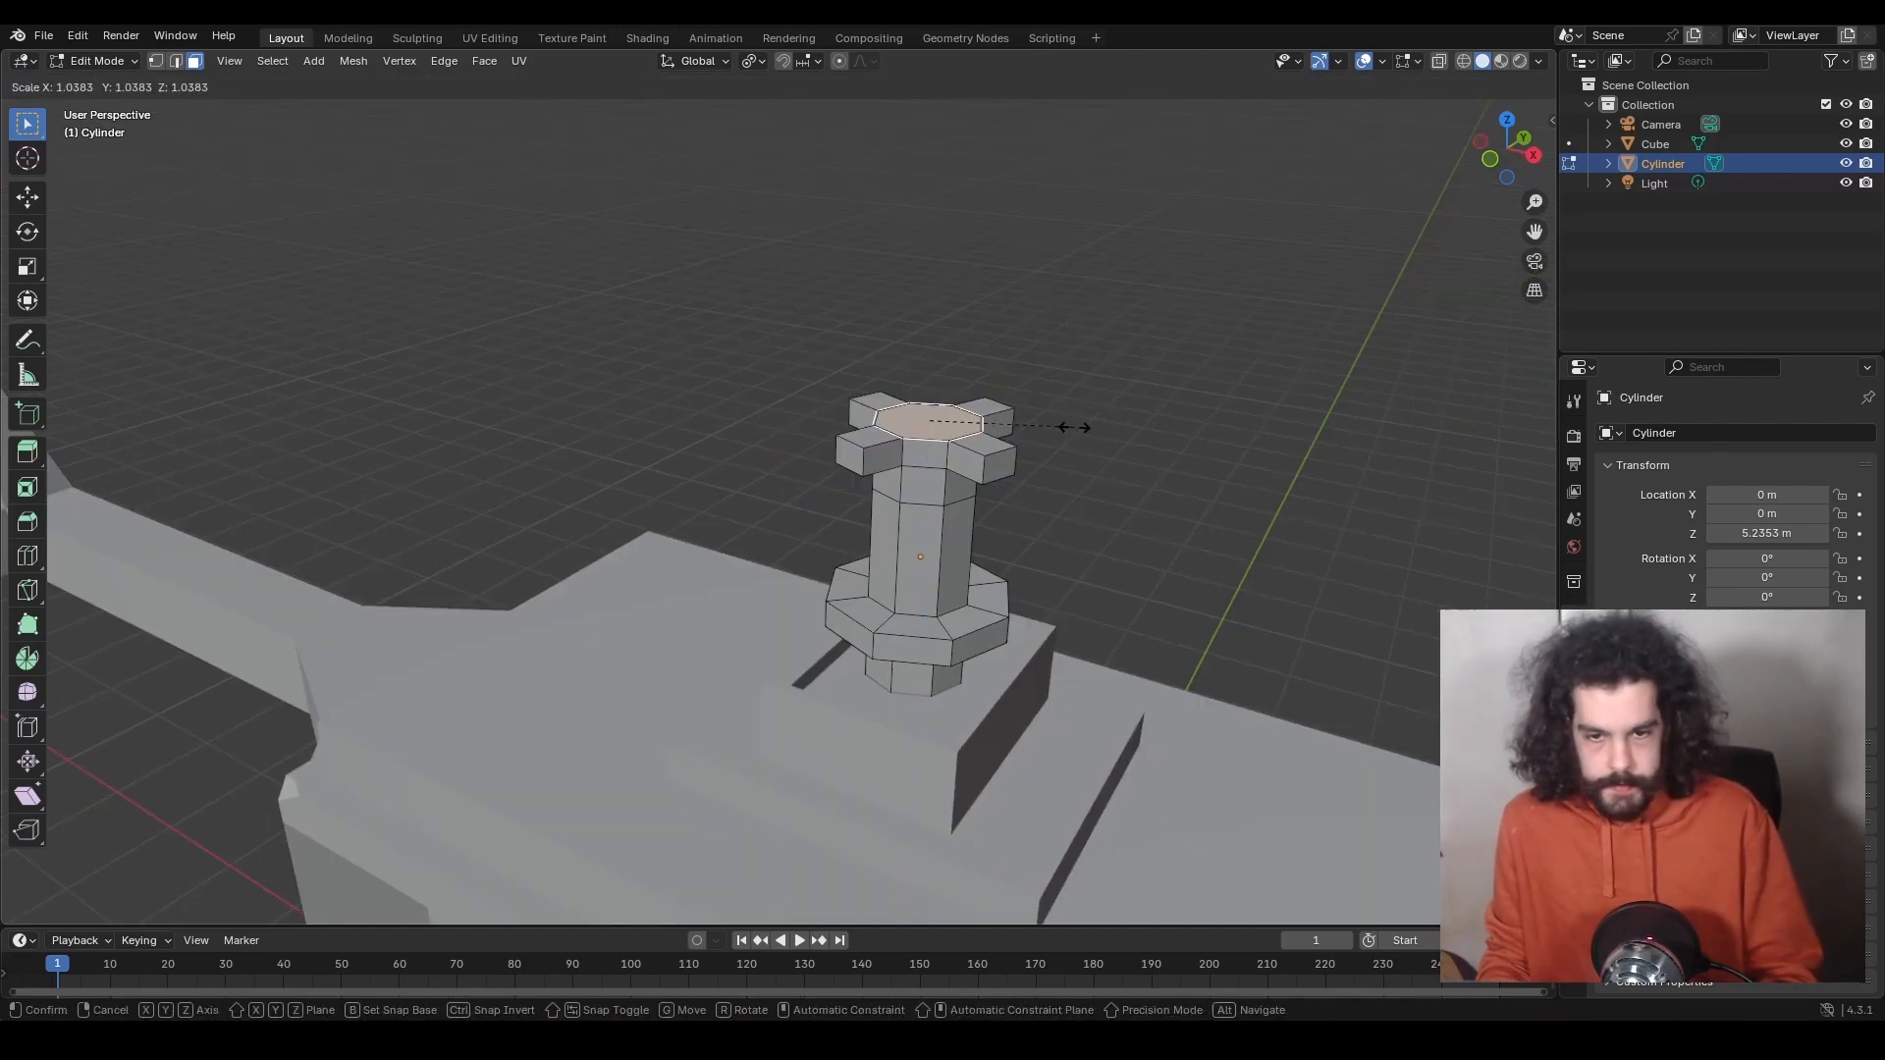
click(1098, 431)
key(e)
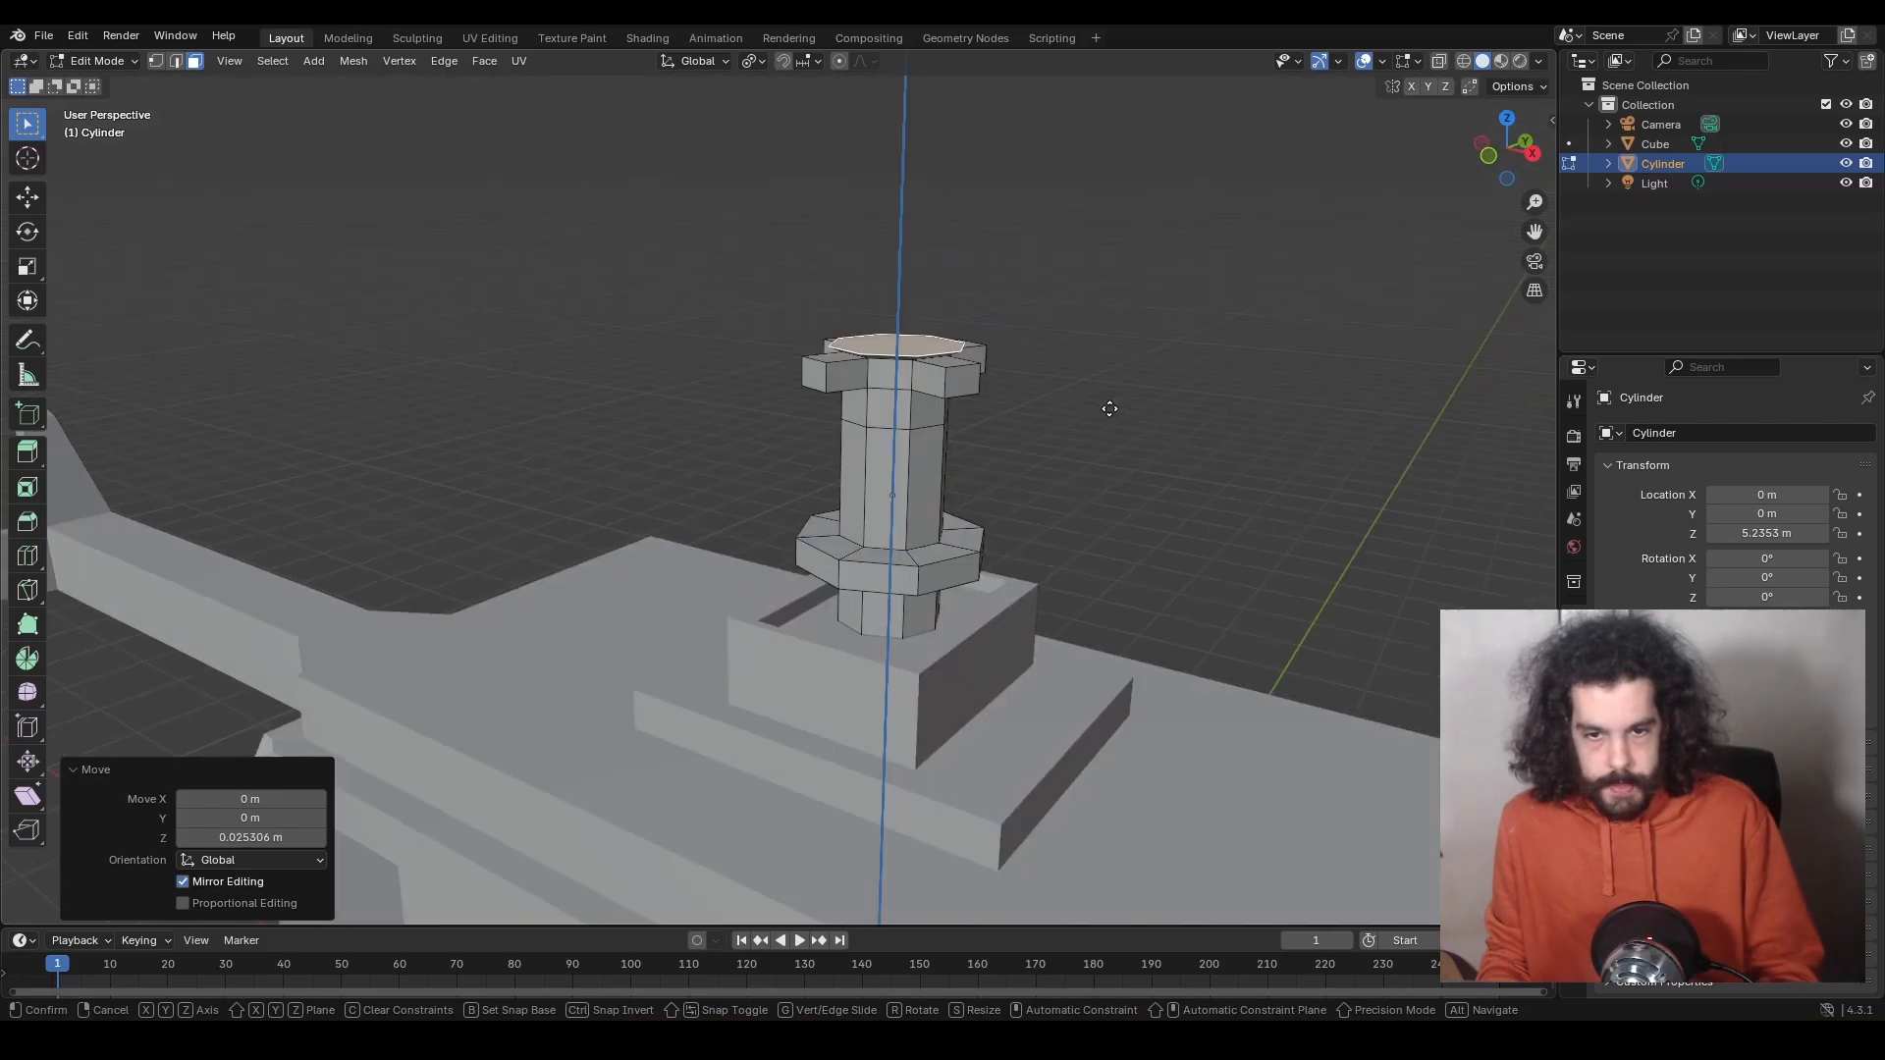
Inset the cap's top face and extrude it downward to hollow out a recess.
key(i)
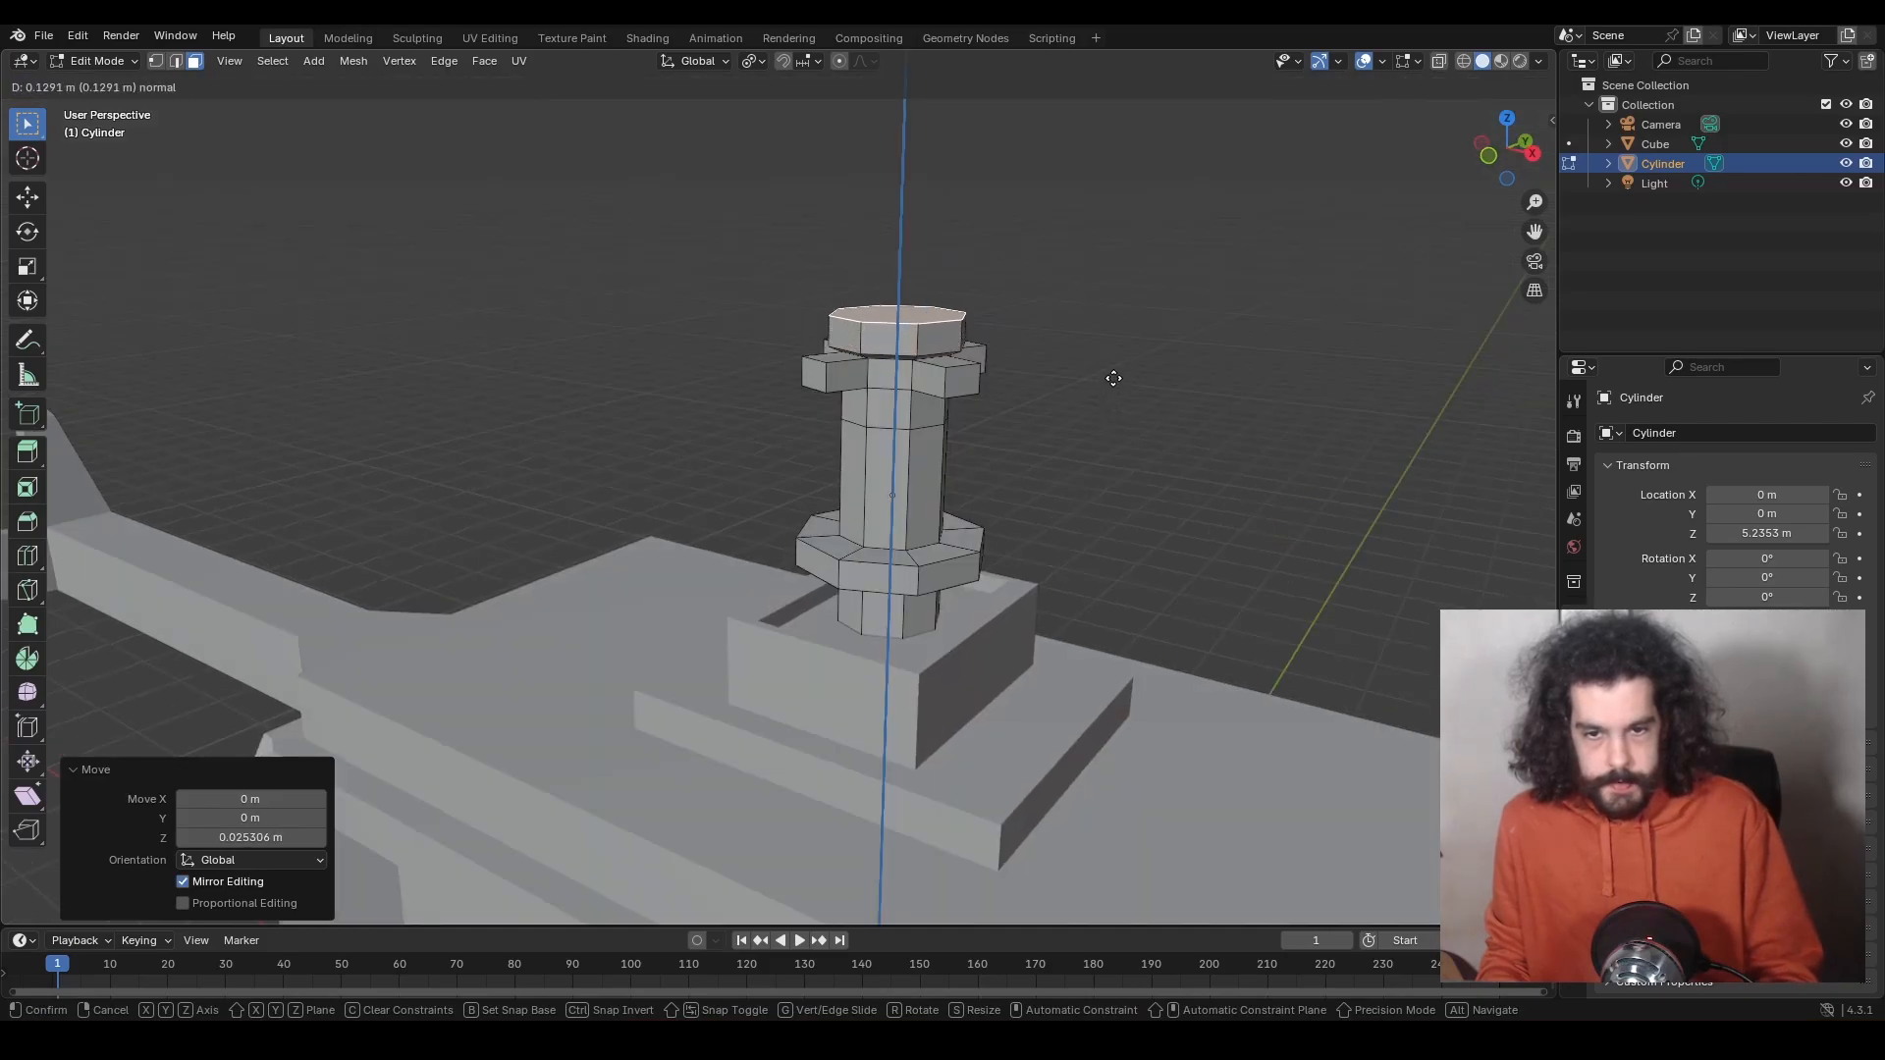
click(1187, 371)
key(e)
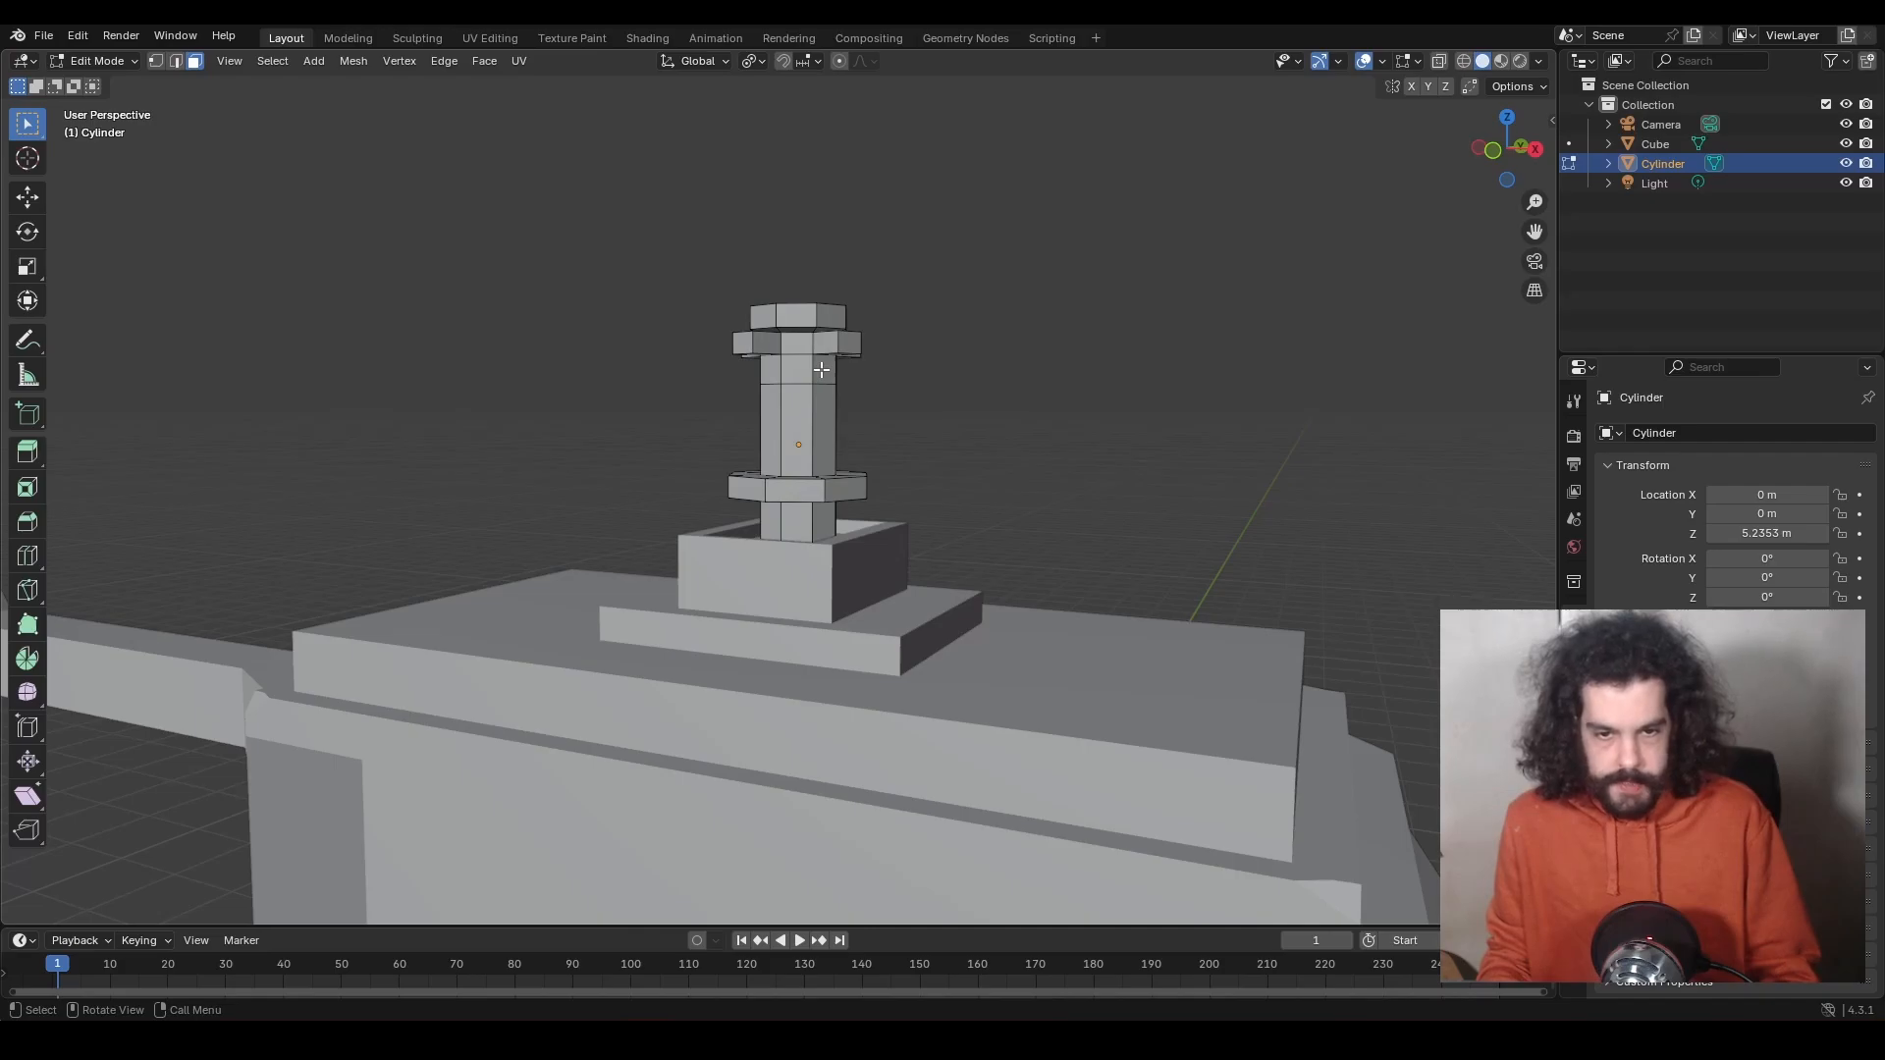
Inset the mast faces directly below the four arms by about 0.08 m and nudge them up along Z.
middle_drag(758, 371, 894, 442)
scroll(893, 442, up, 2)
shift+click(923, 410)
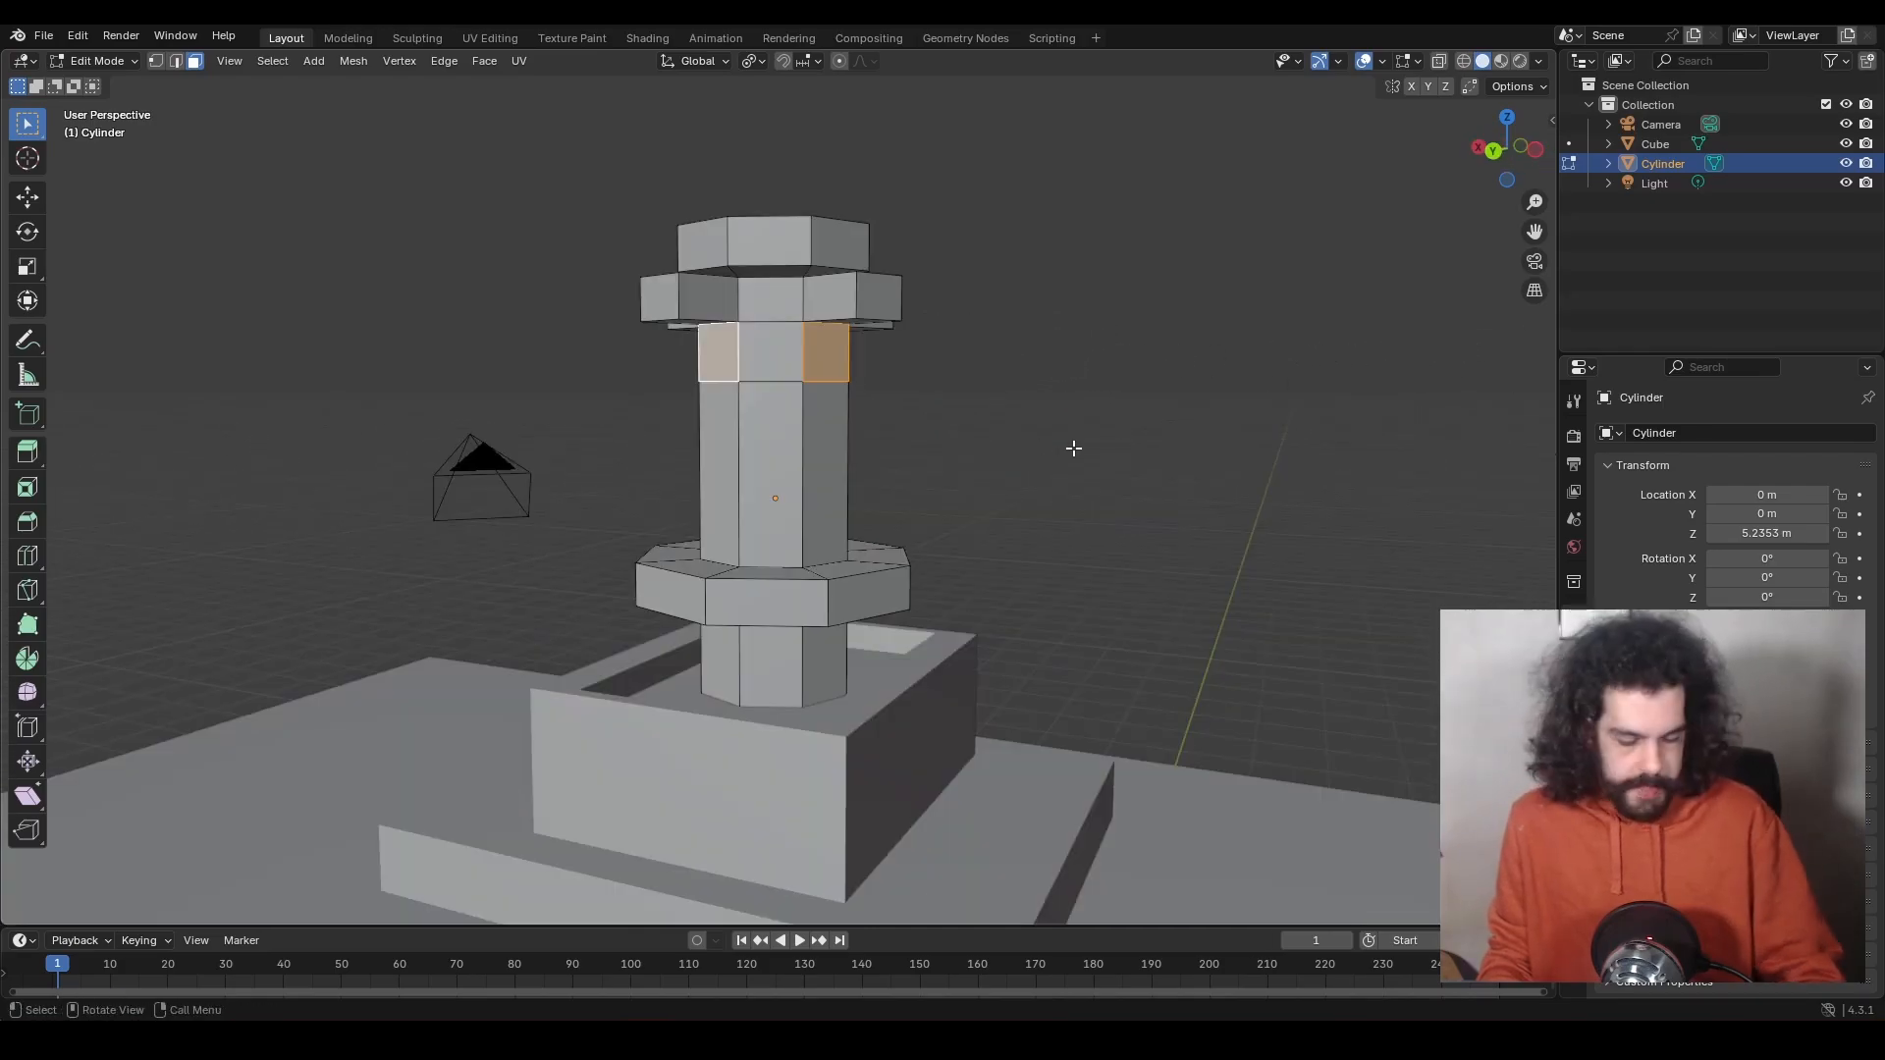
key(i)
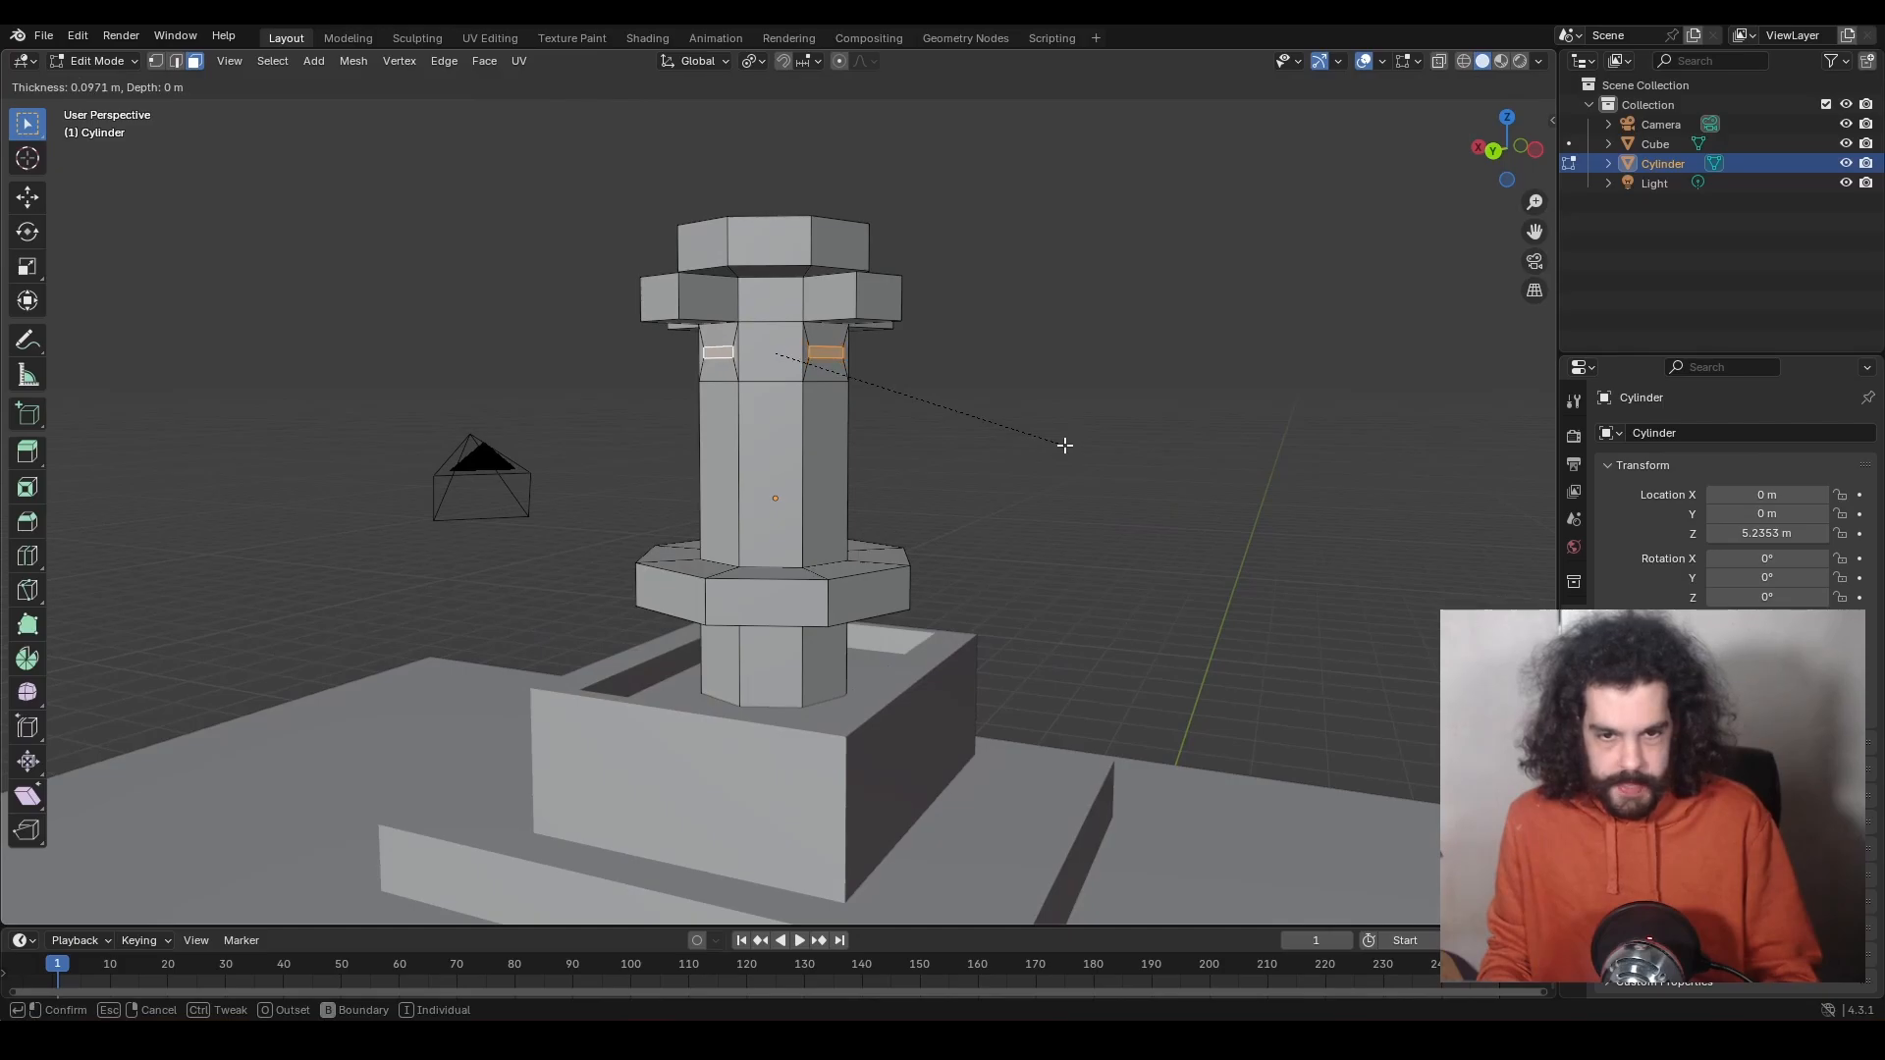
click(1067, 445)
key(g)
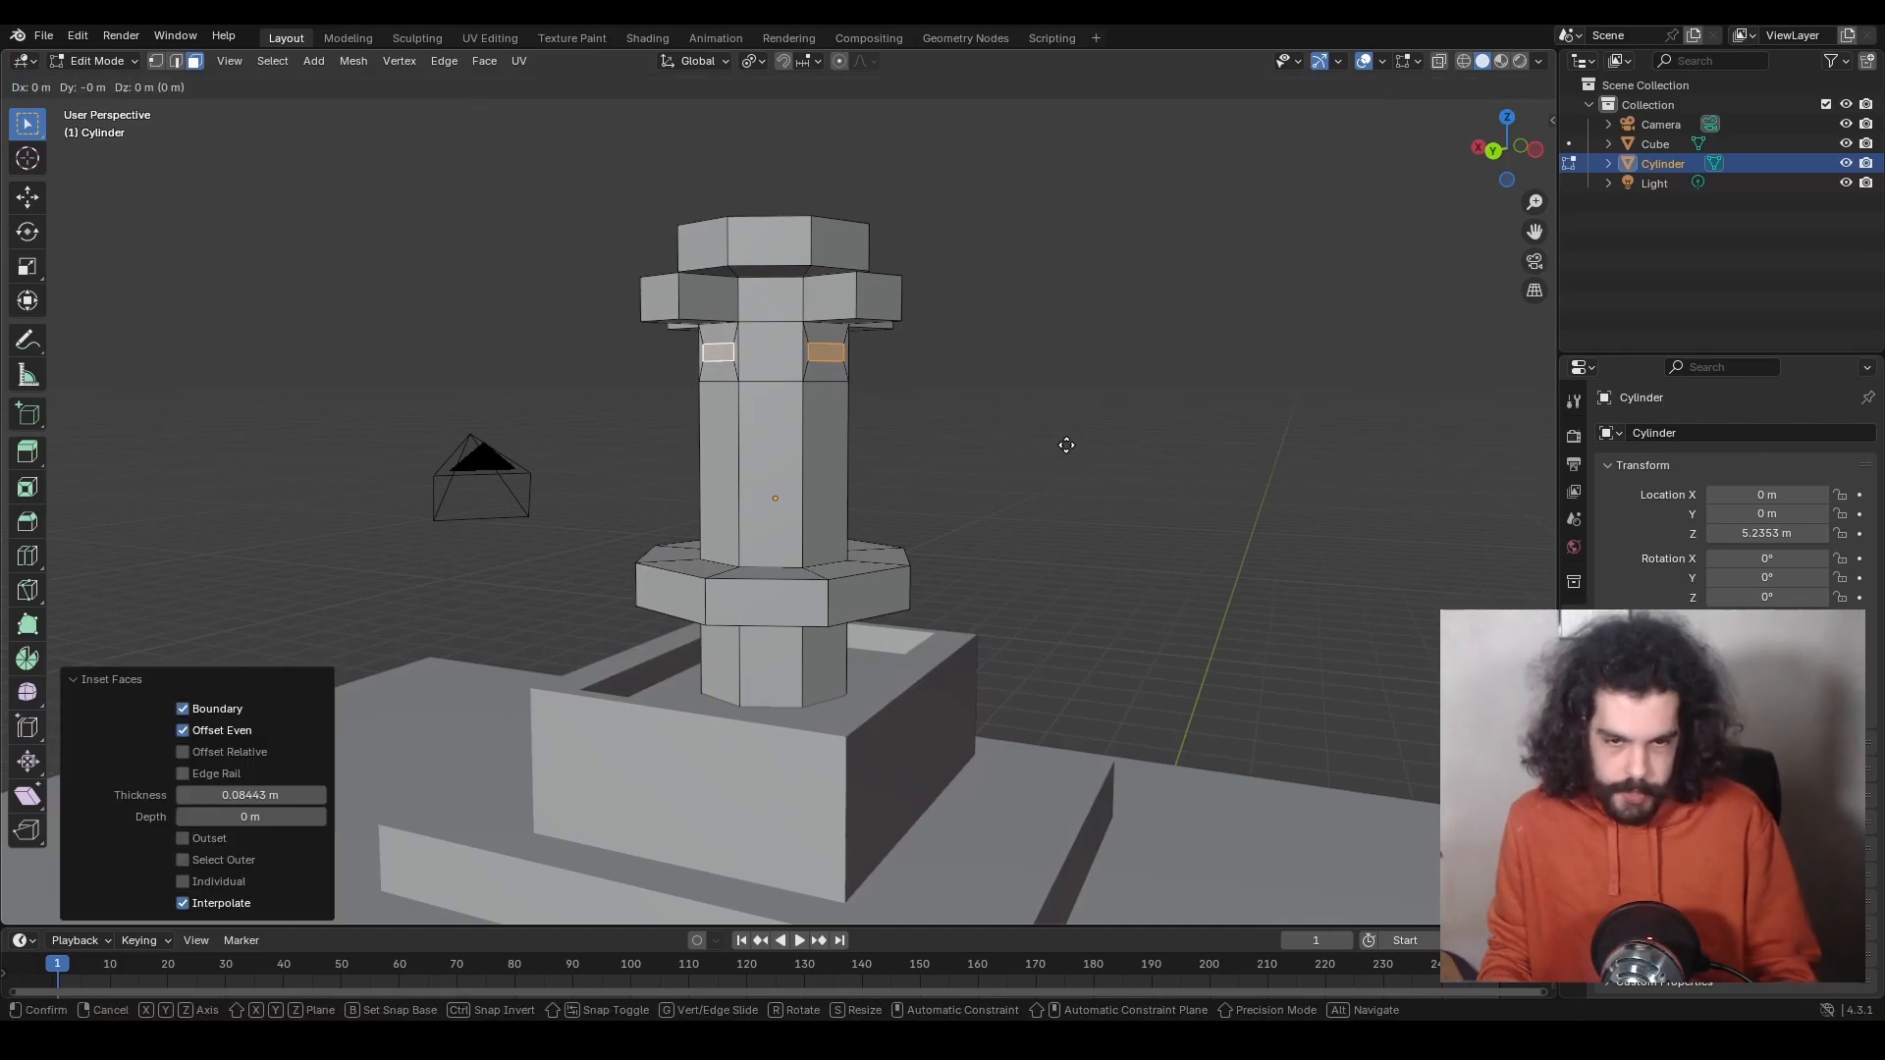
key(z)
click(1066, 436)
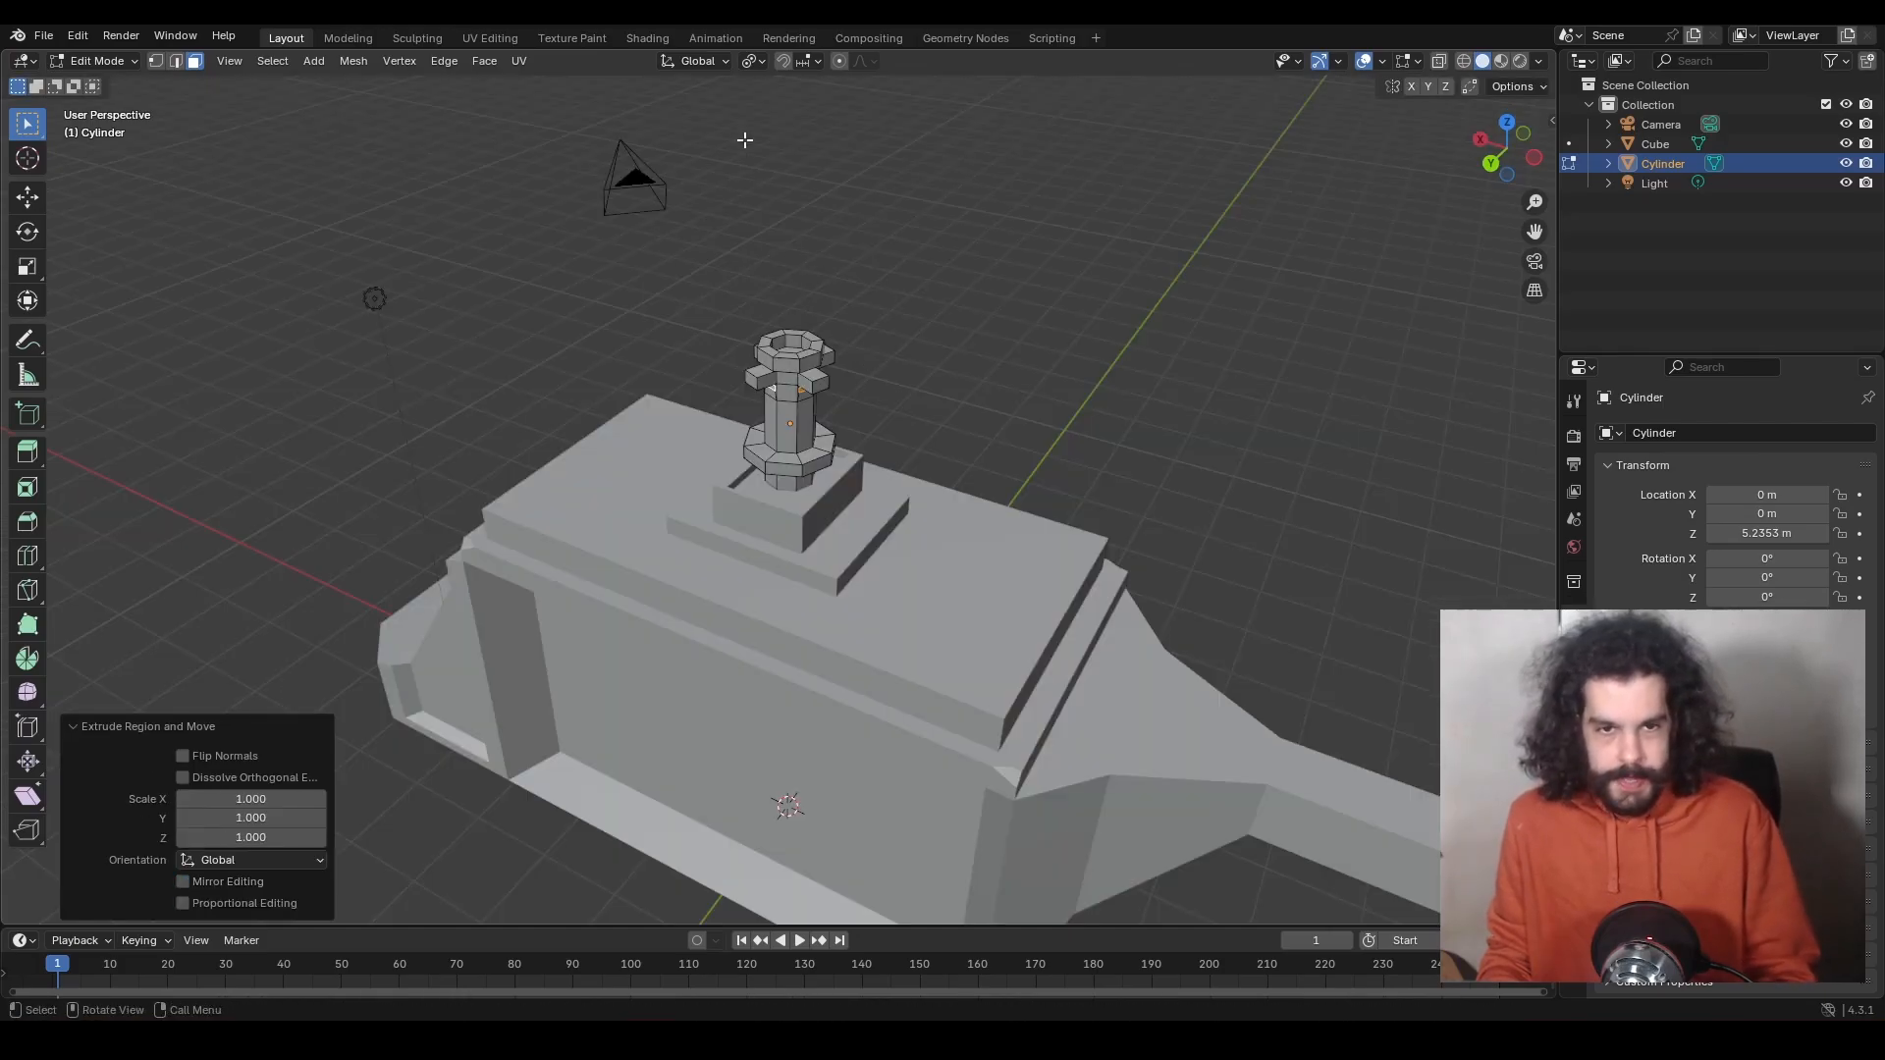
Set the pivot point to Median Point and scale the arm end faces by about 23 in X and Y to form four blades.
click(752, 61)
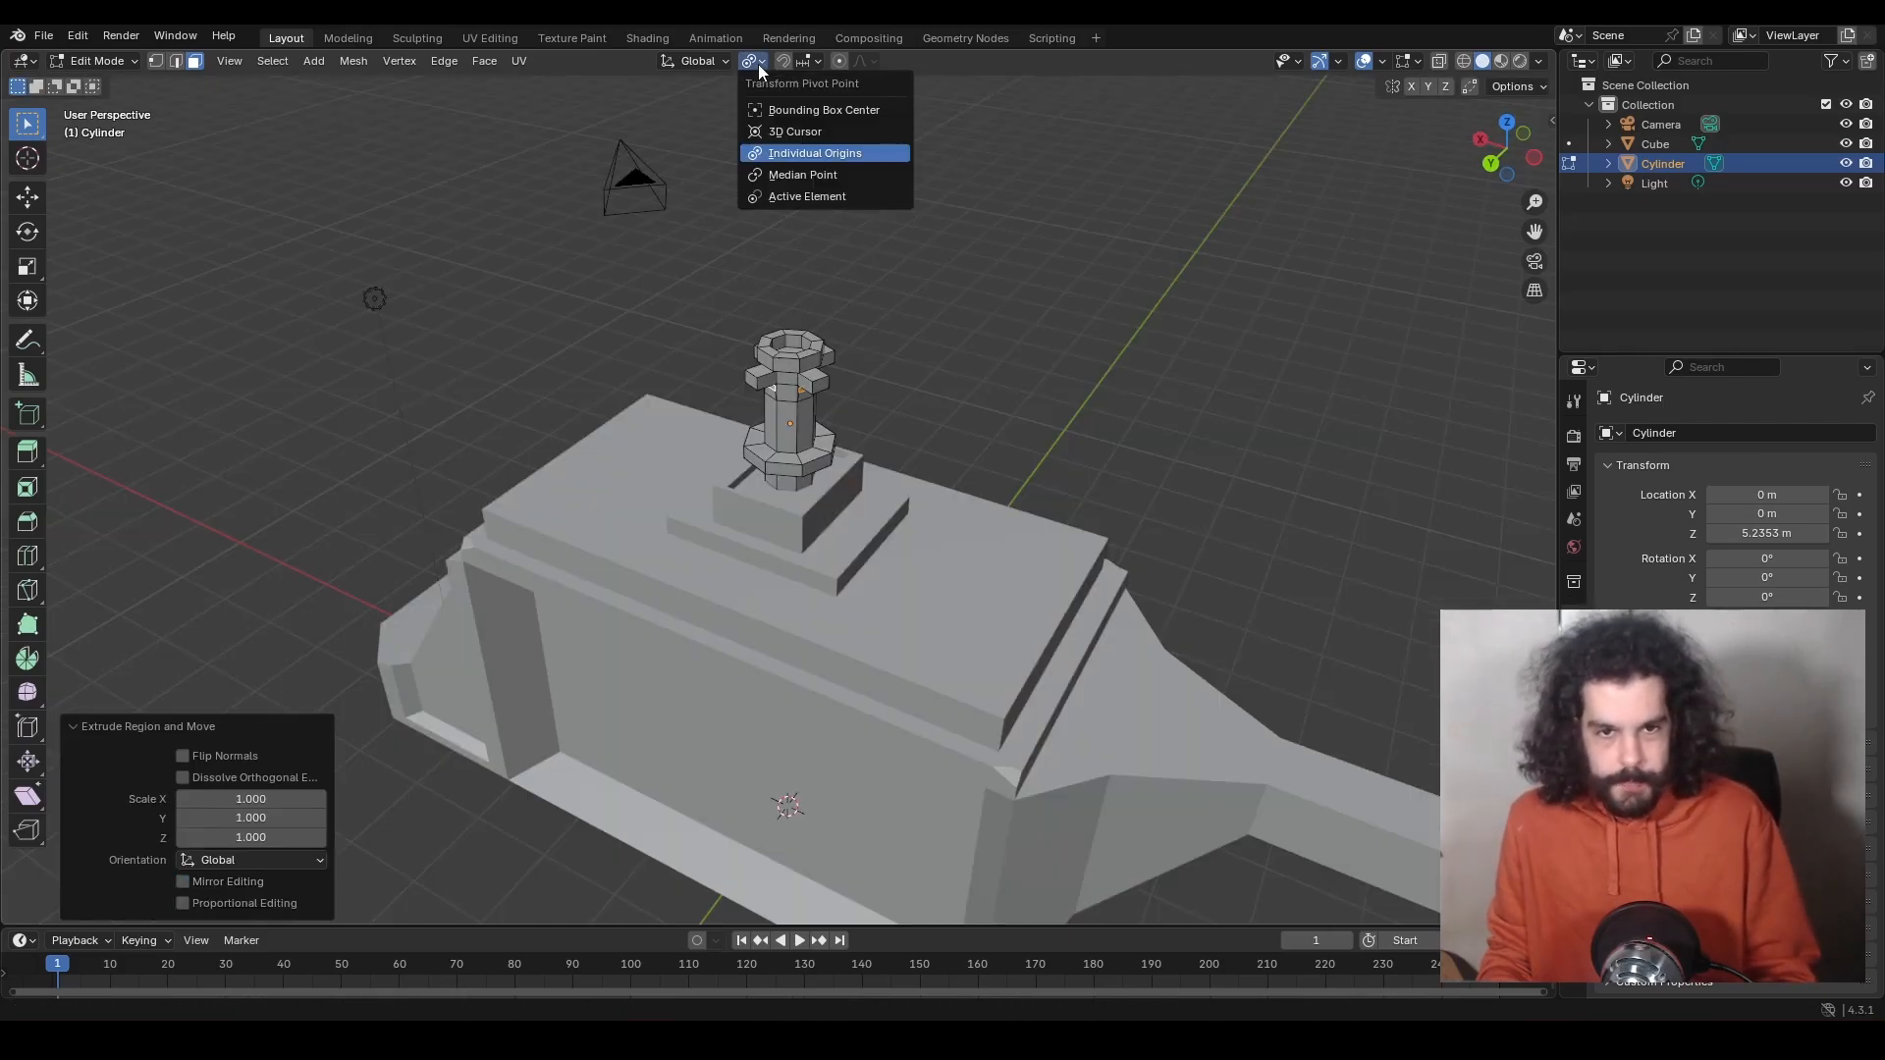
click(800, 174)
key(s)
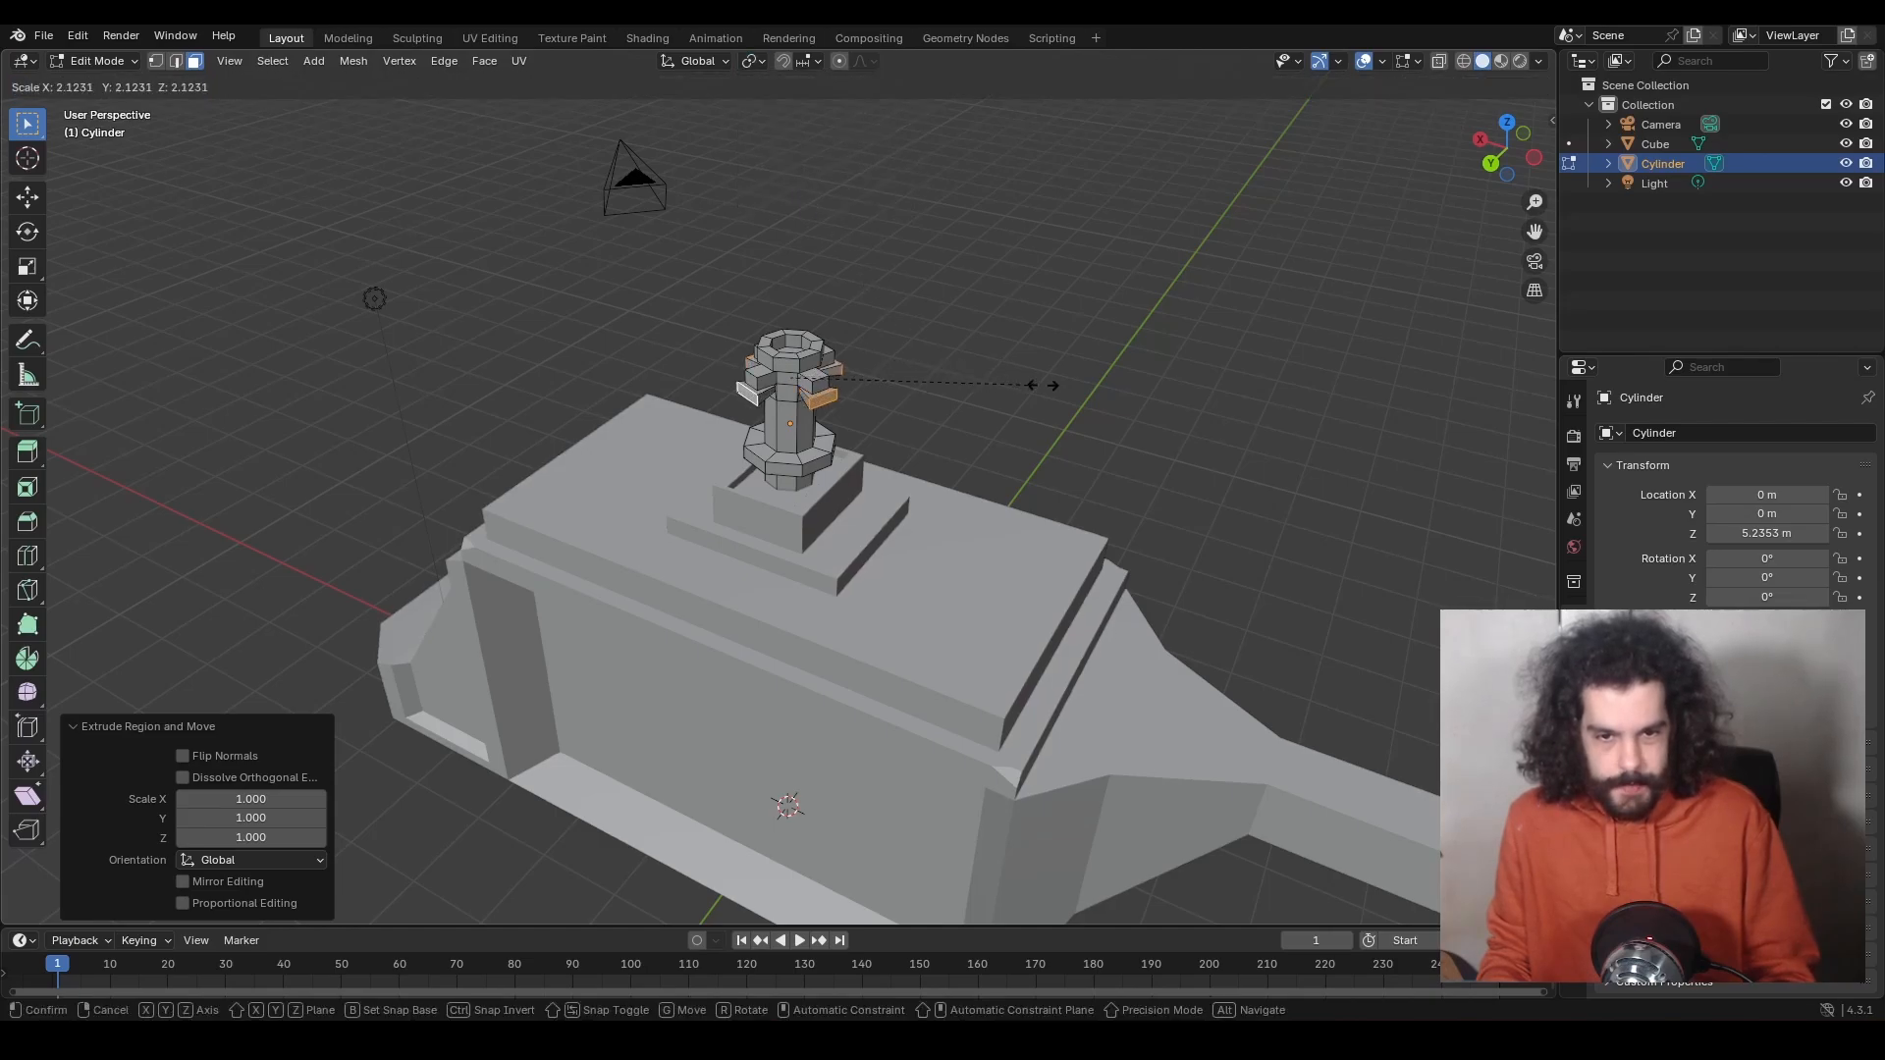
key(shift+z)
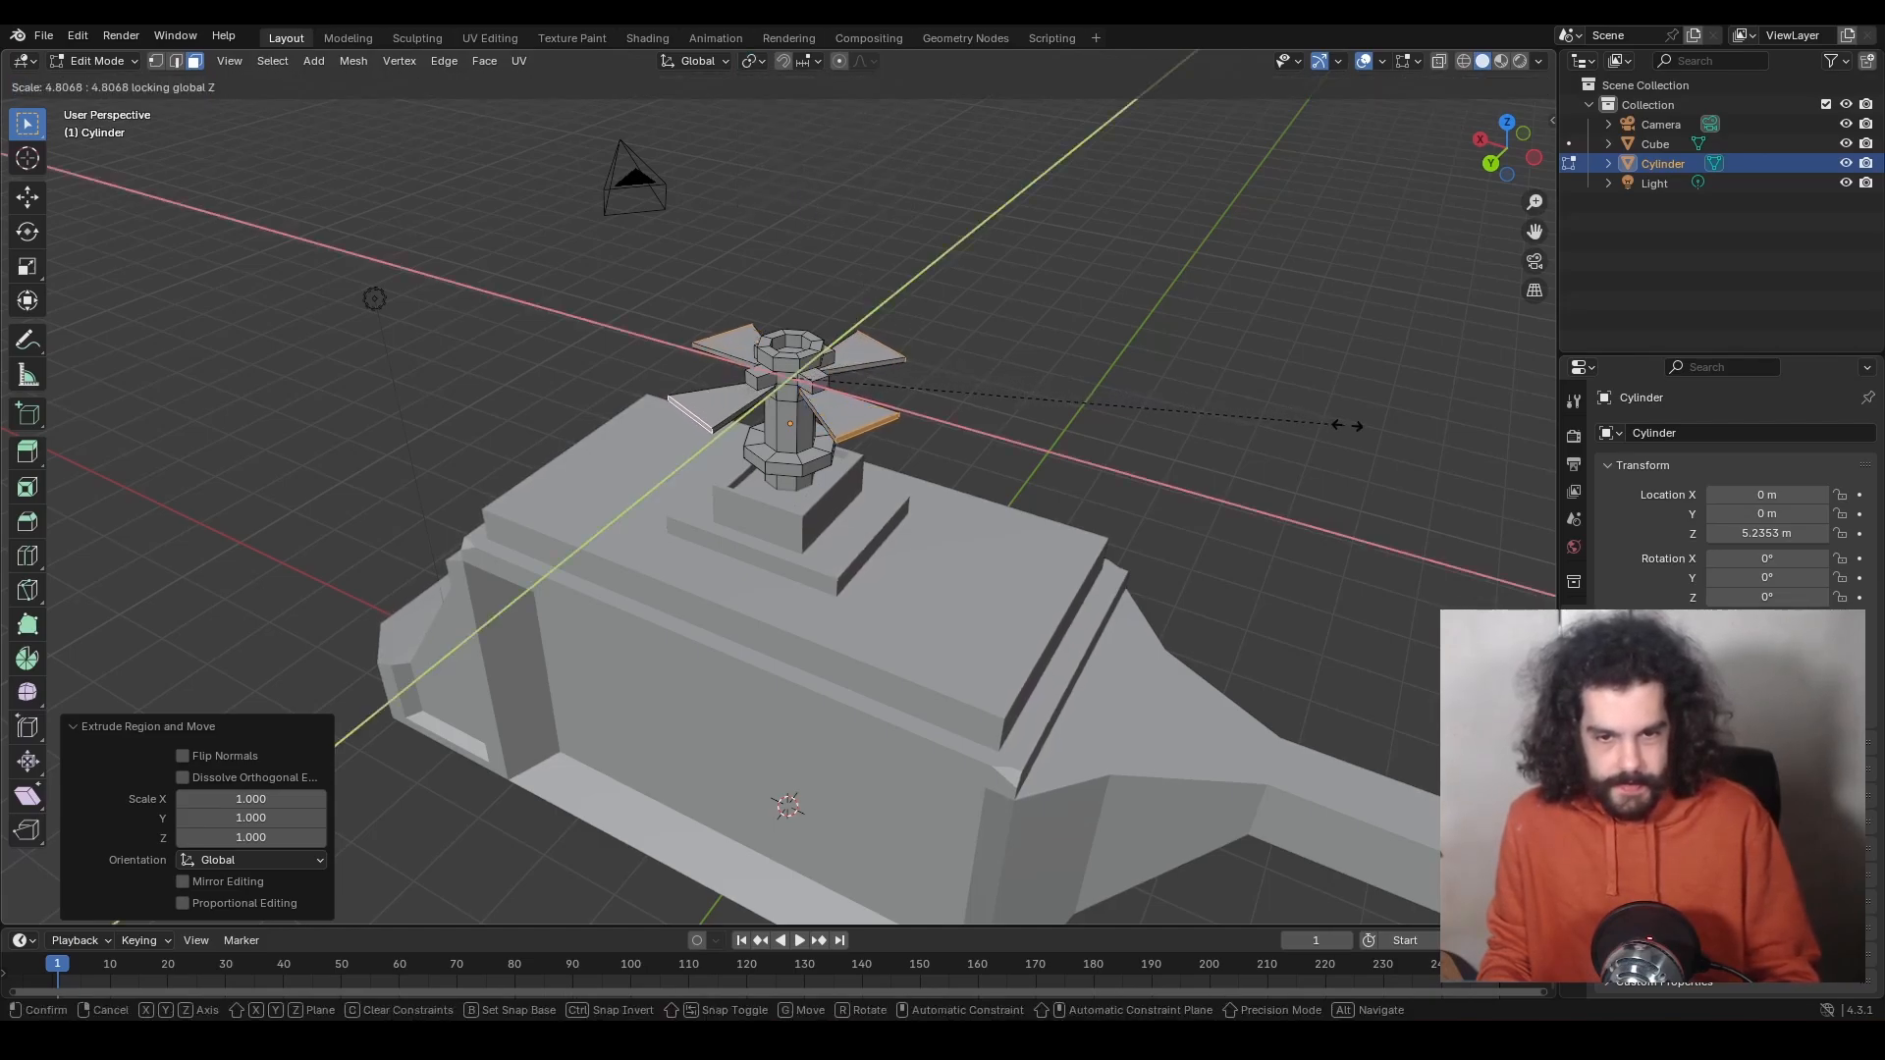
click(391, 467)
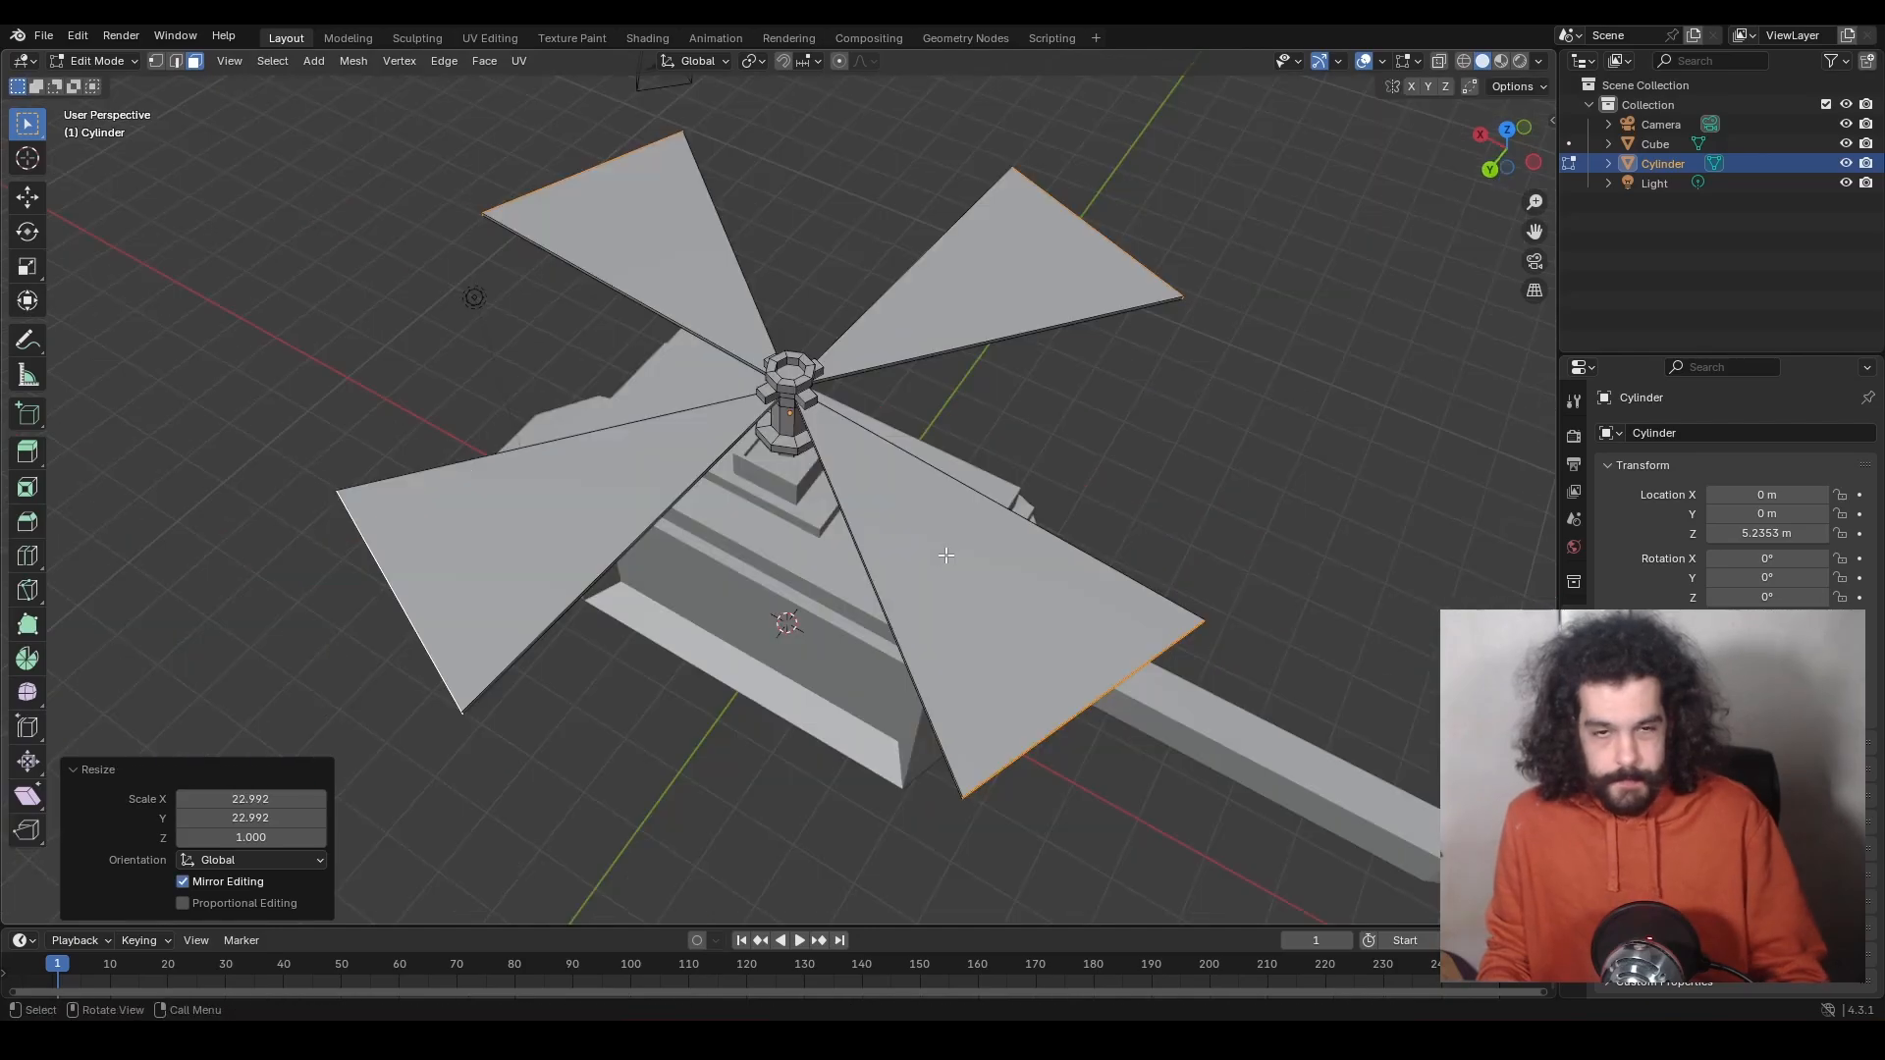
Set the pivot point to Individual Origins and narrow the four blade tips in X and Y only.
click(756, 61)
click(854, 153)
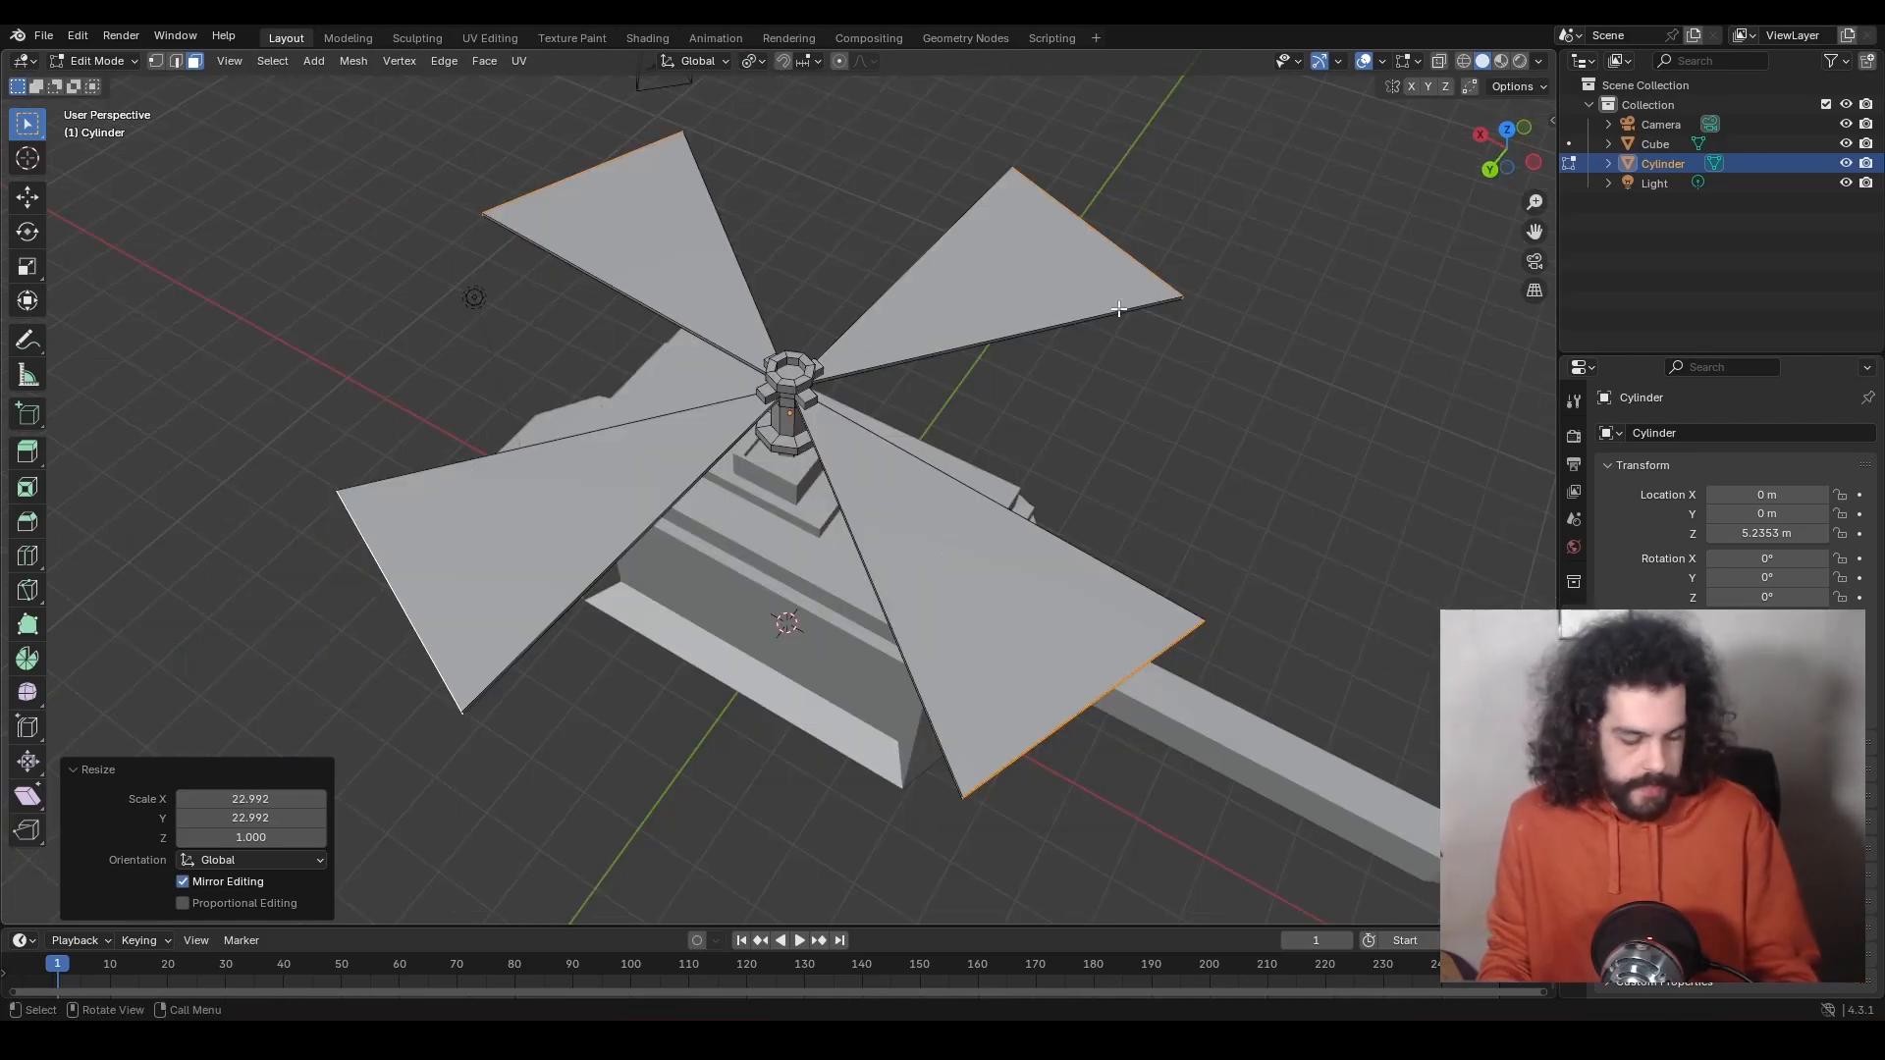
key(s)
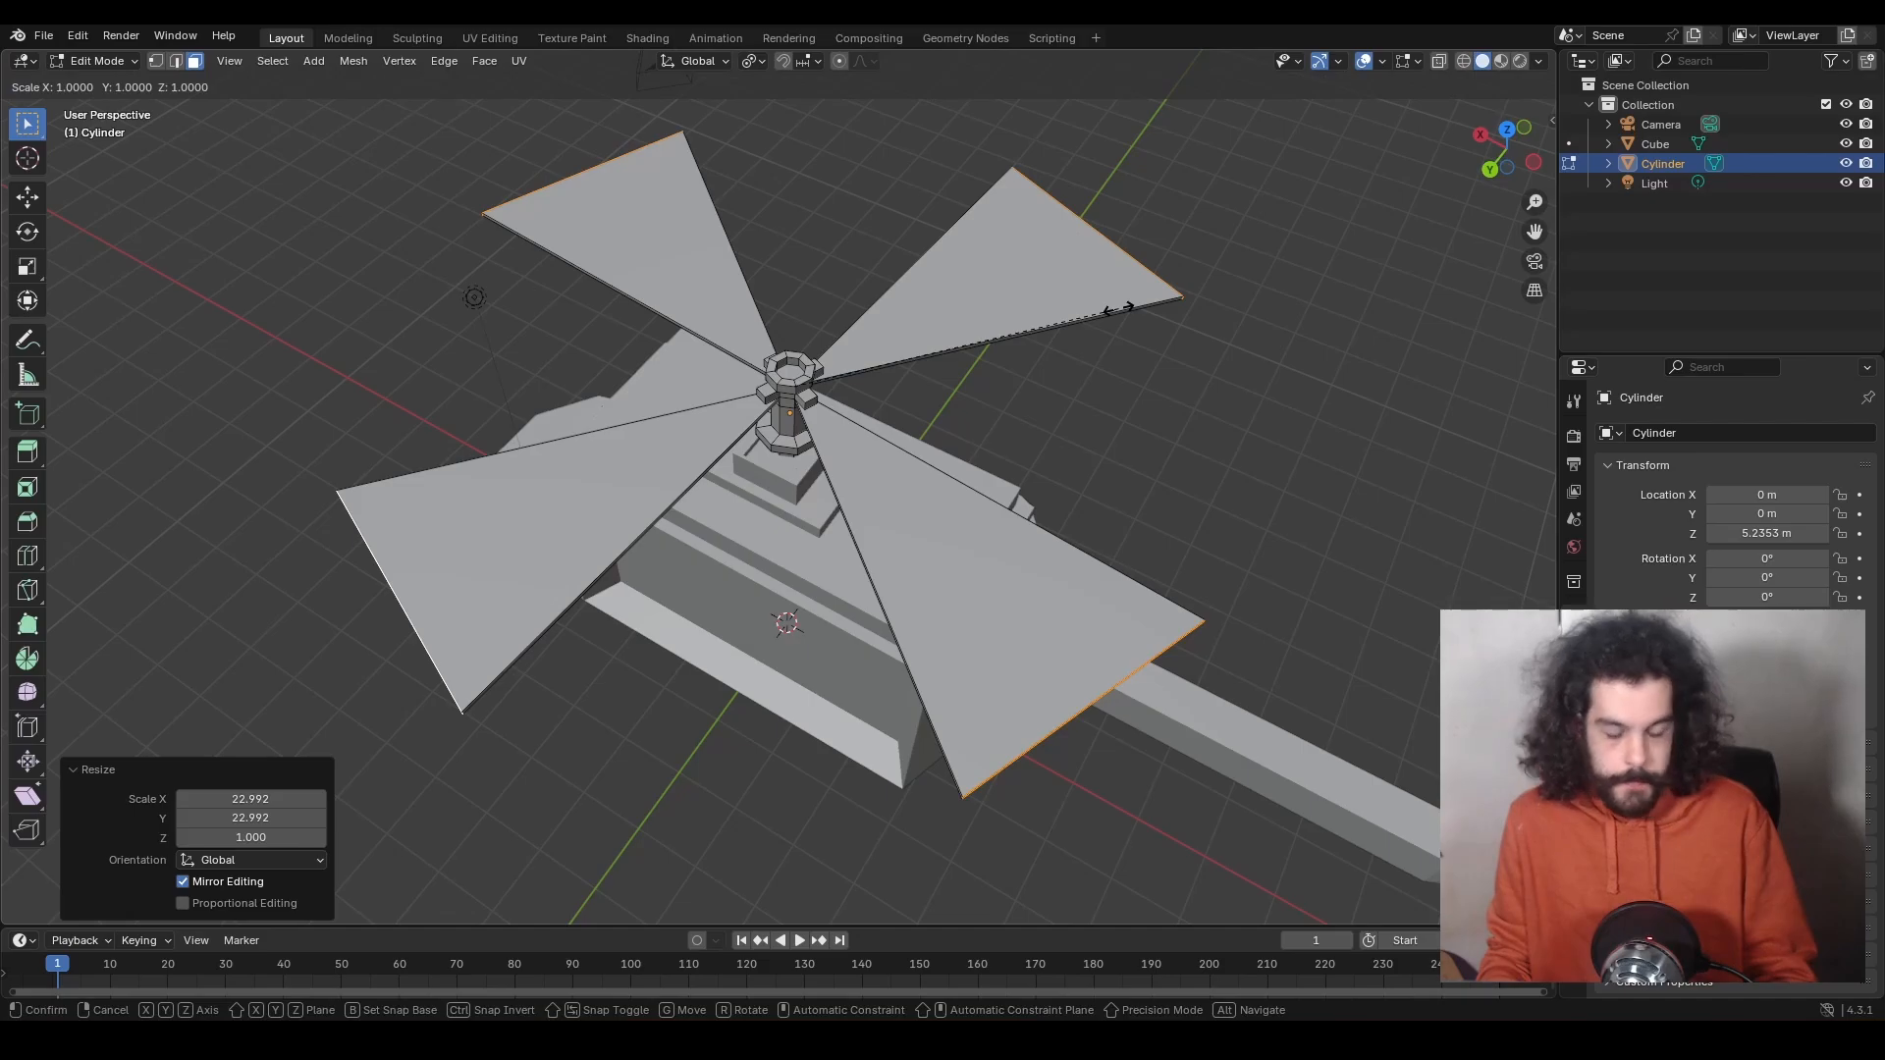
key(shift+z)
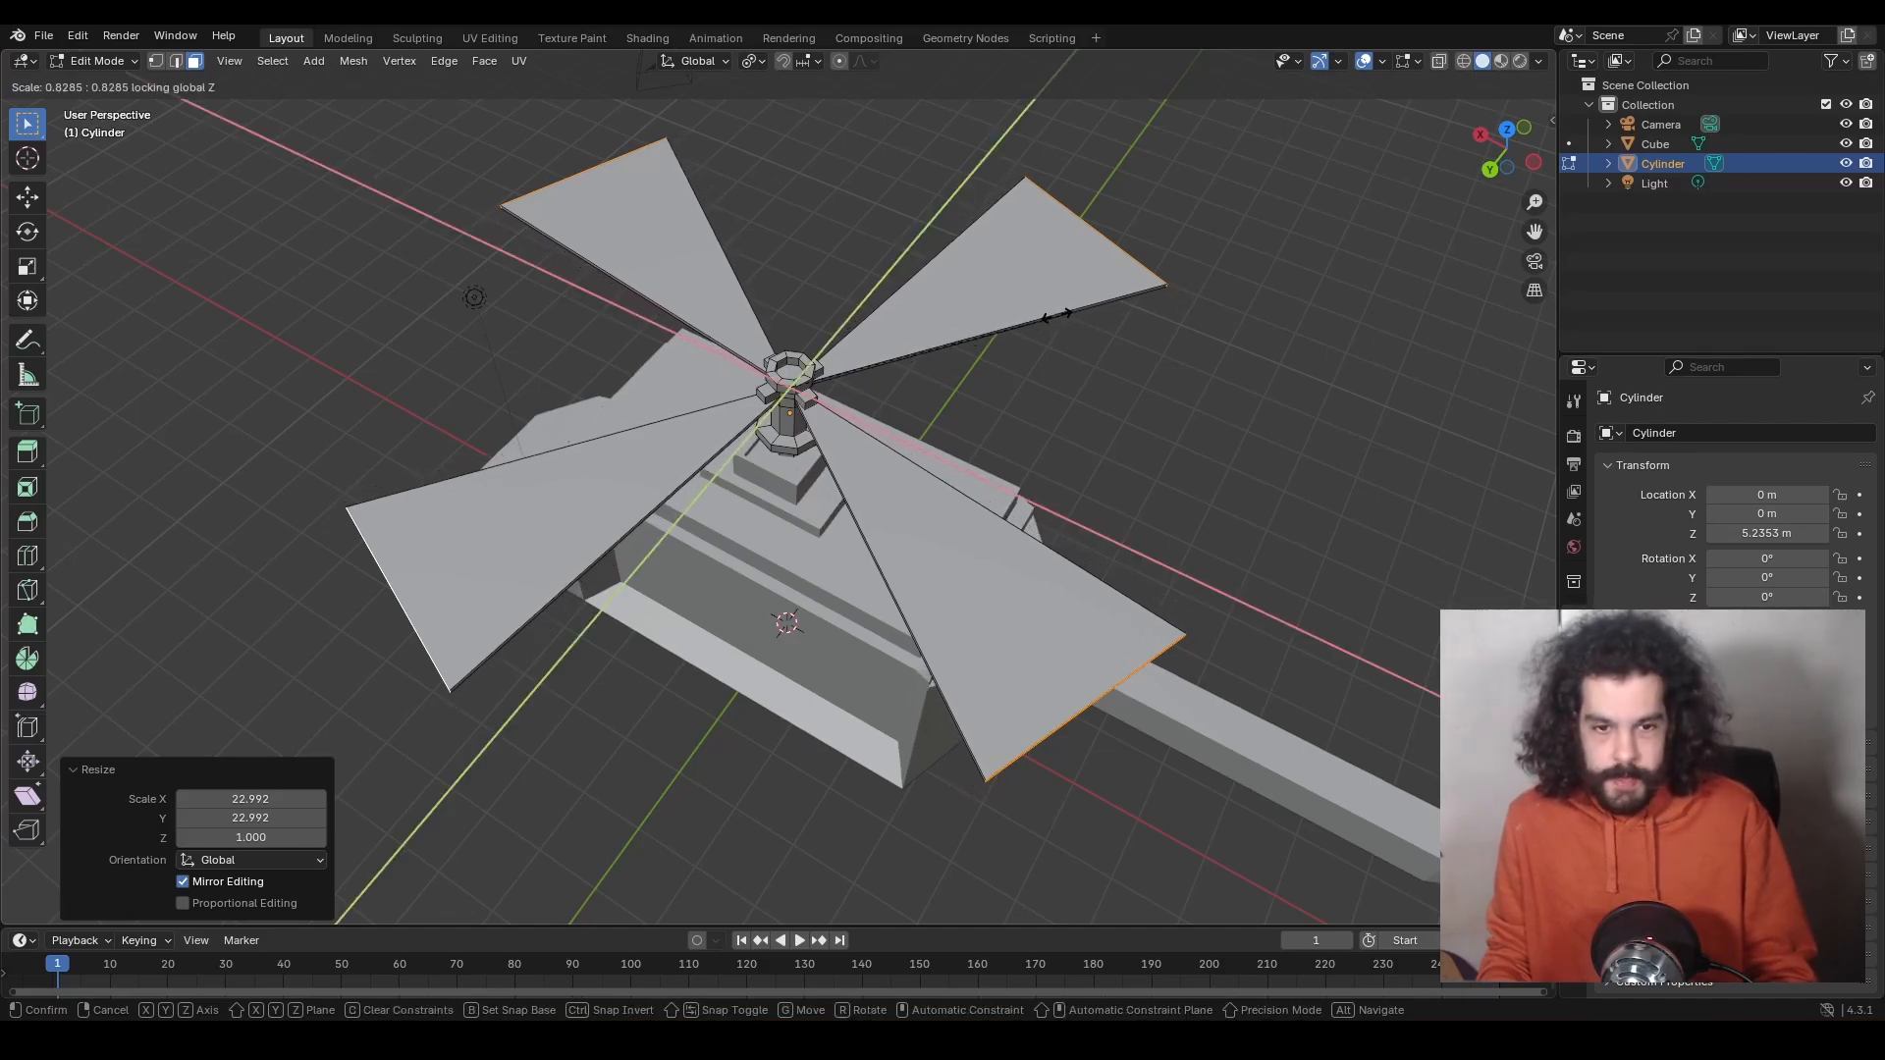
click(828, 371)
In a wireframe right view, select the mast's top rings and cap, scale them to about 0.48 in Z and shift them along Z.
middle_drag(827, 371, 883, 383)
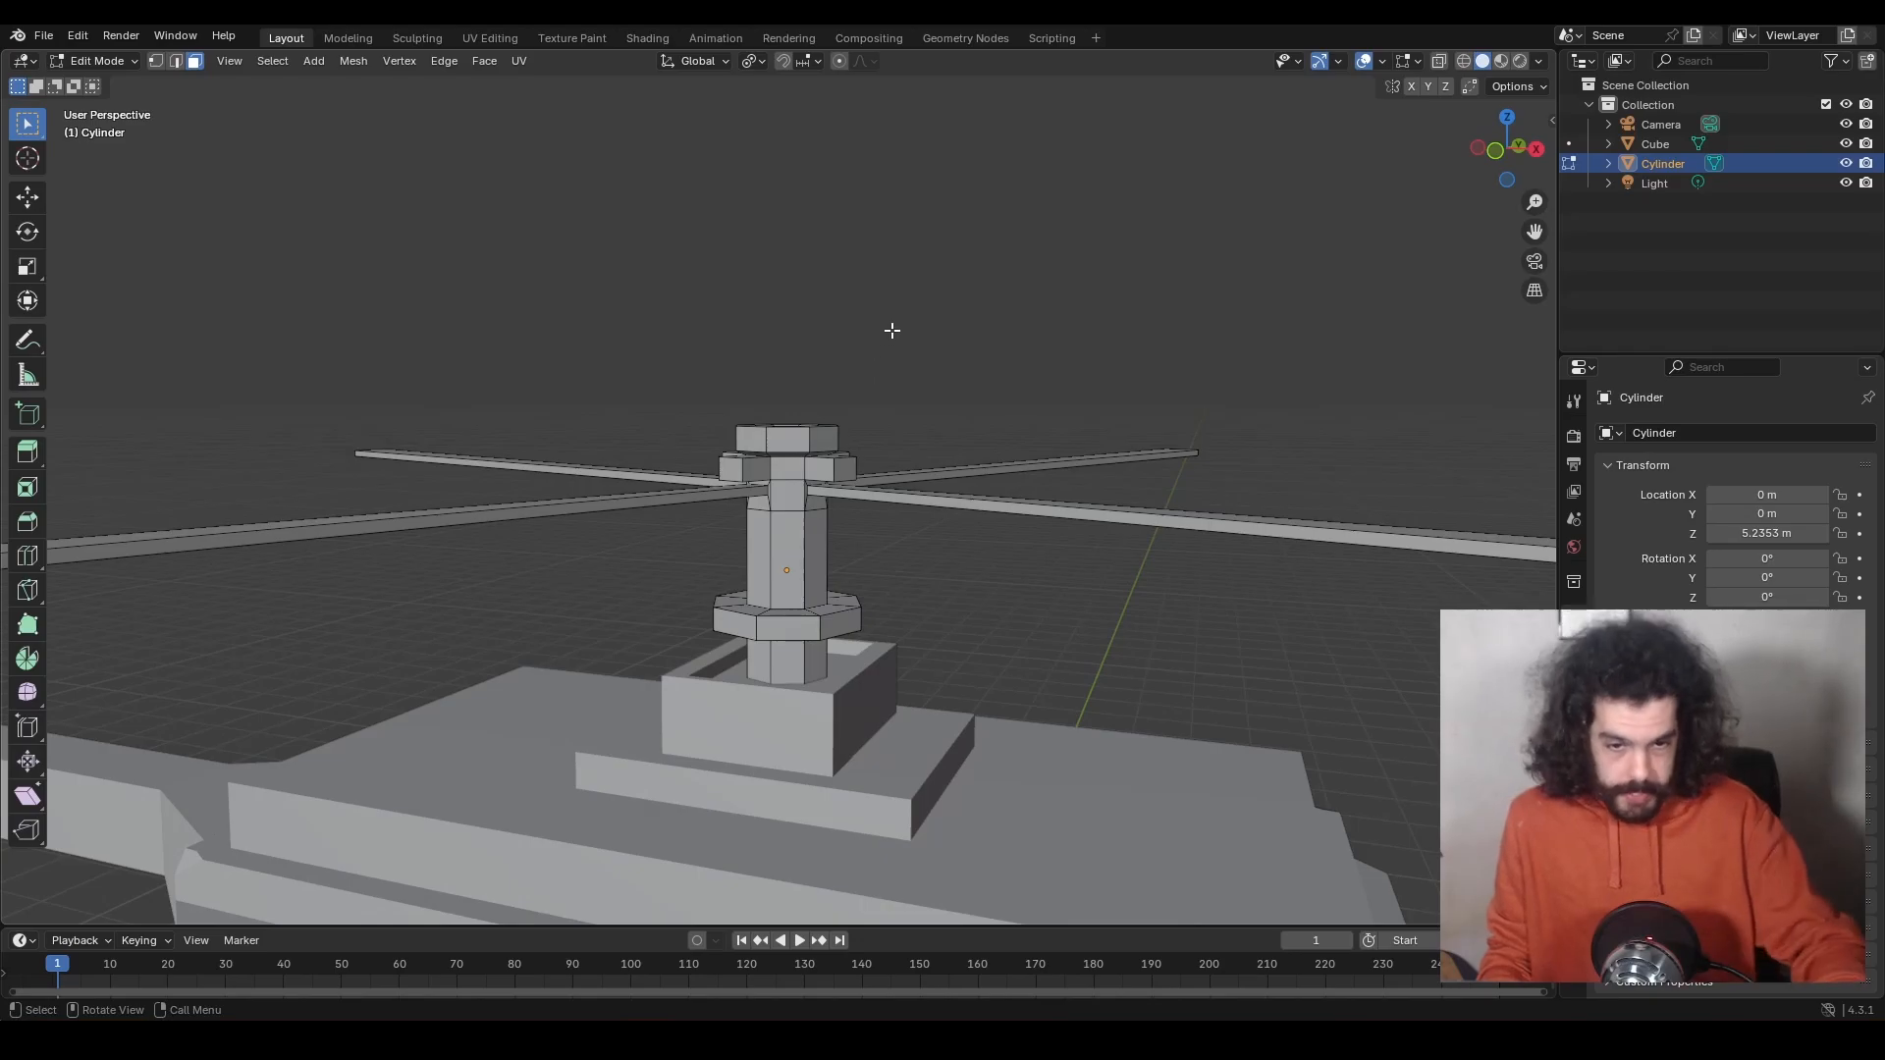
click(1463, 61)
middle_drag(1081, 281, 1093, 281)
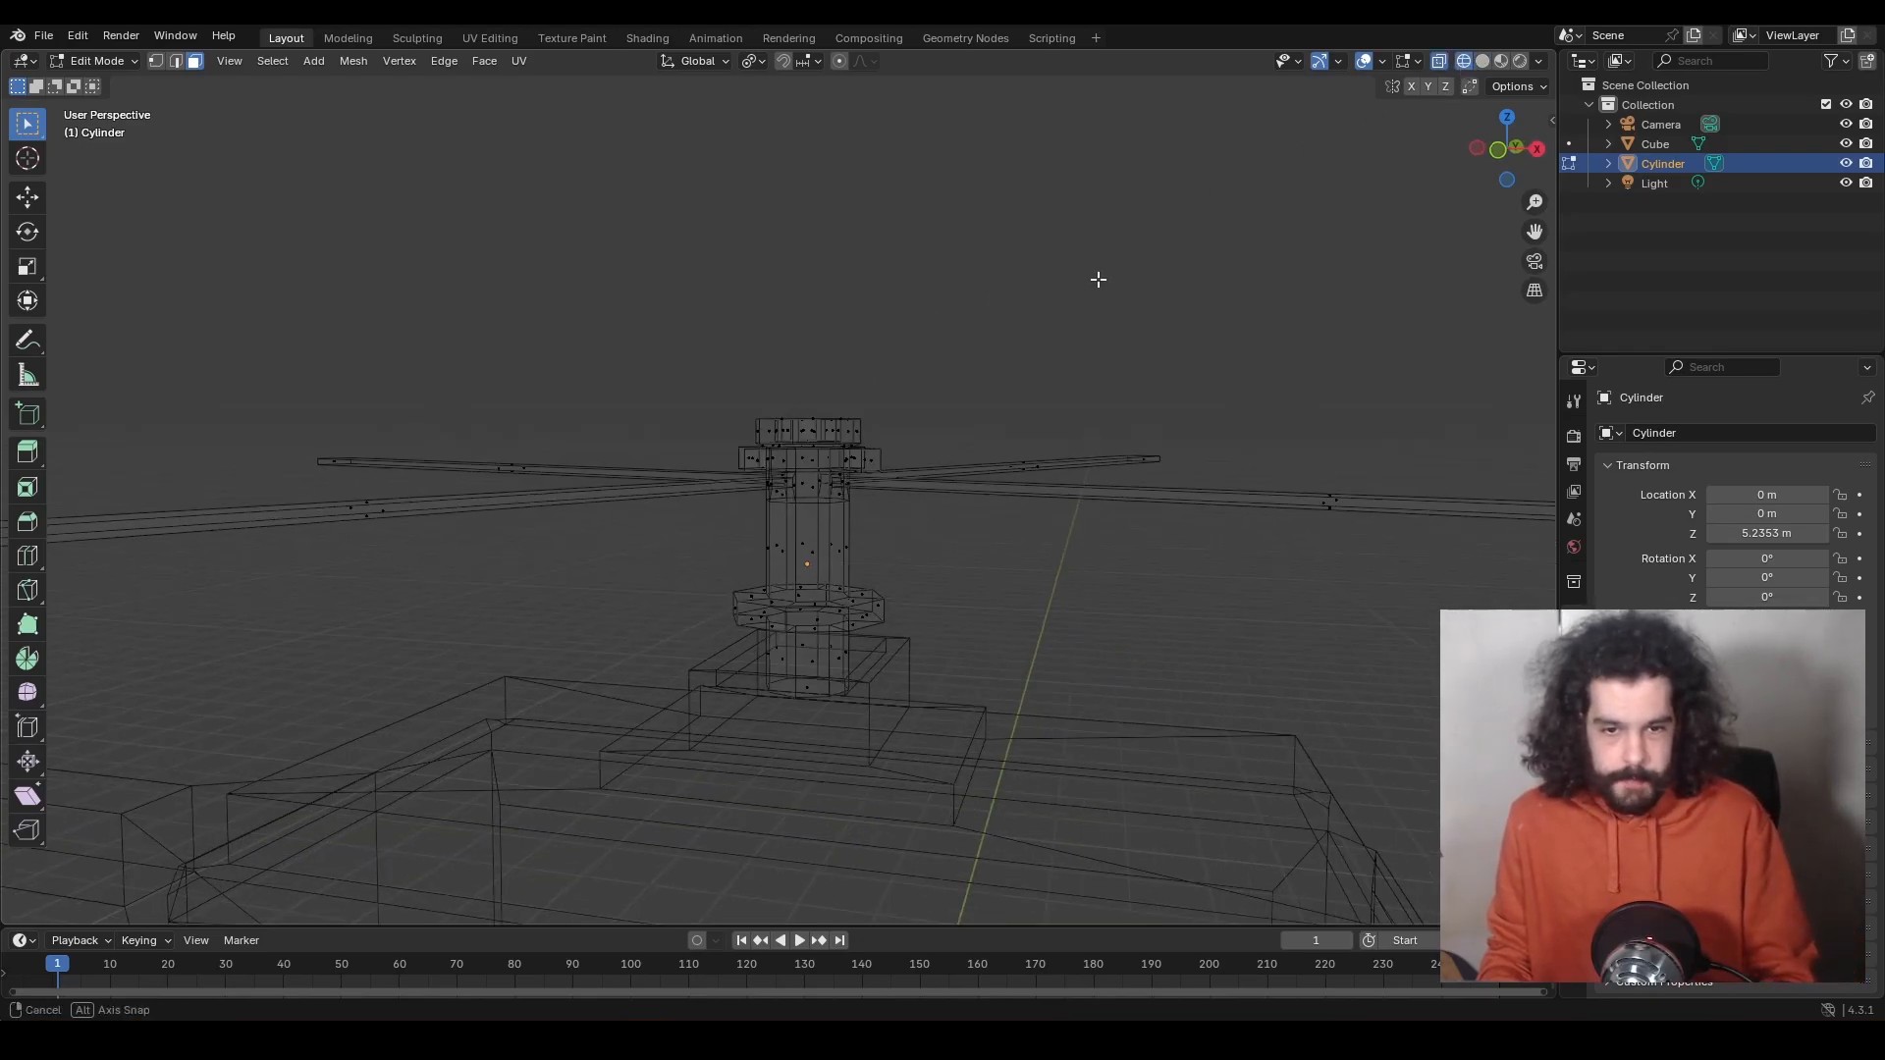
key(KP_3)
drag(875, 257, 448, 456)
key(s)
key(z)
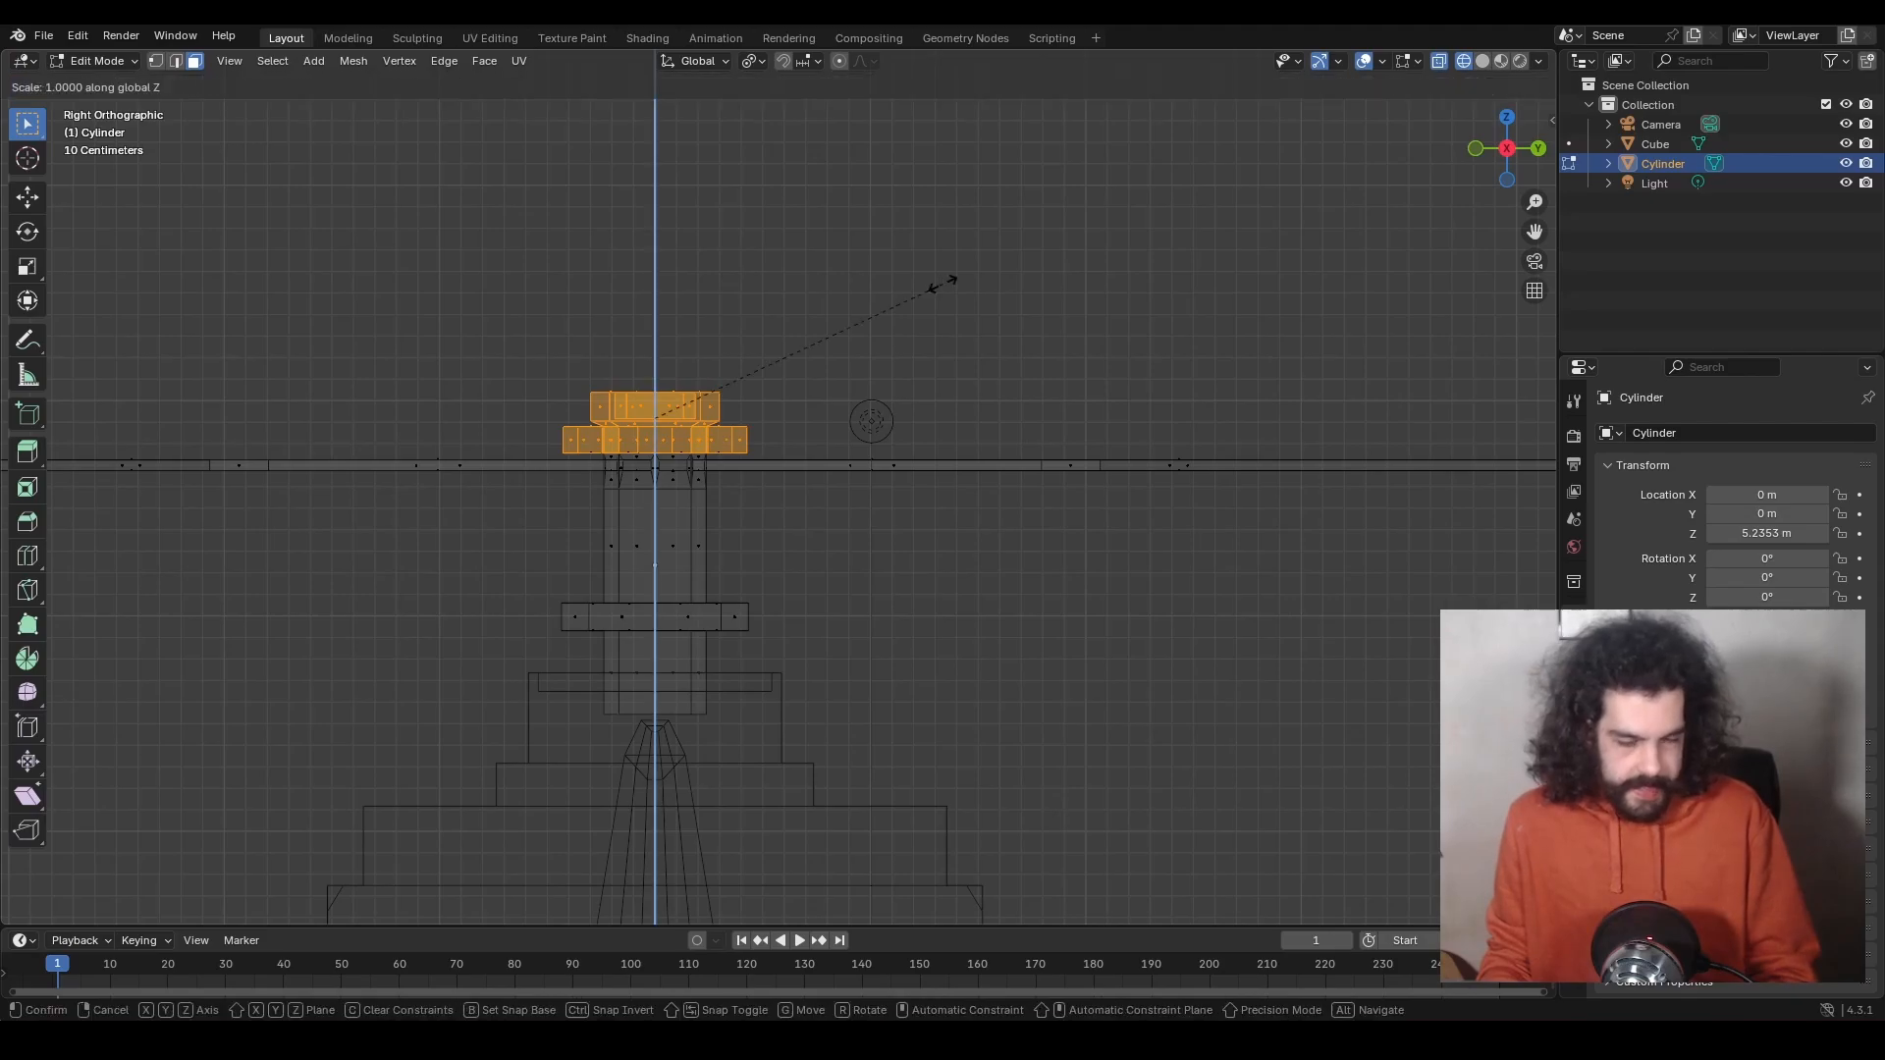
click(783, 327)
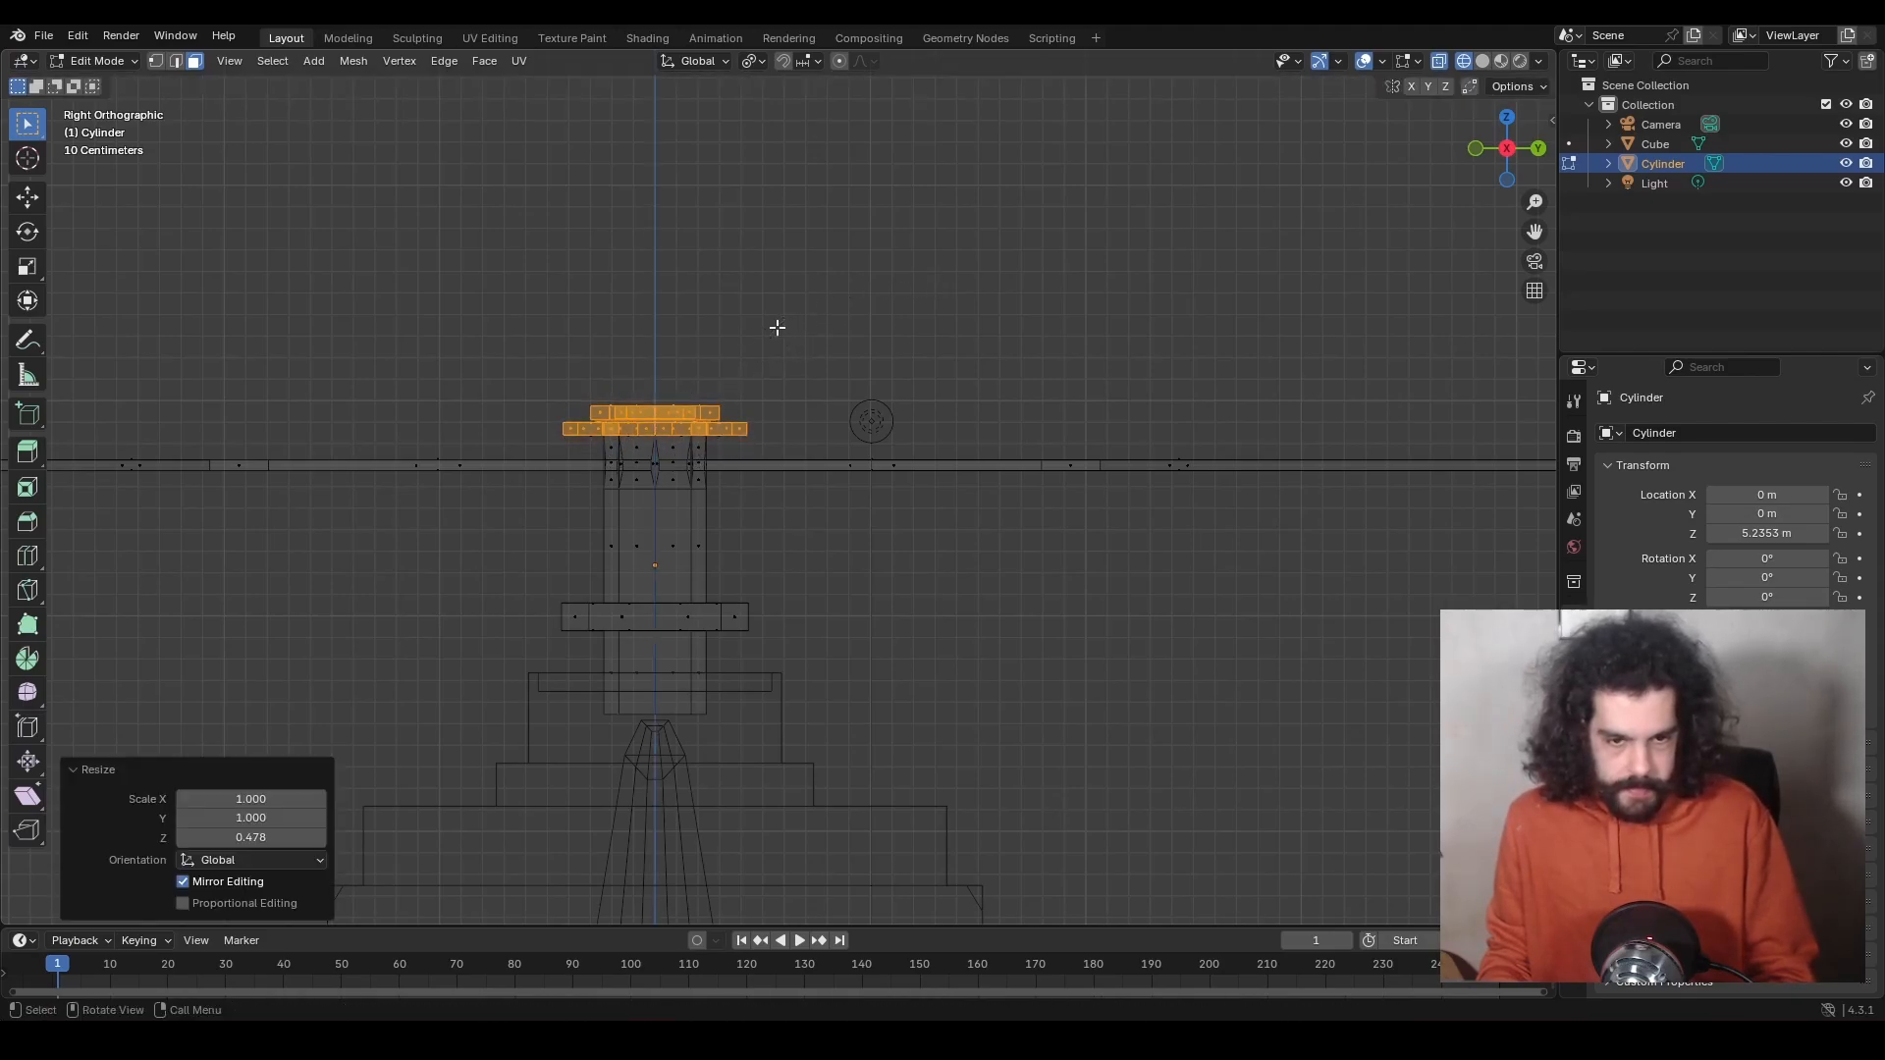
key(g)
key(z)
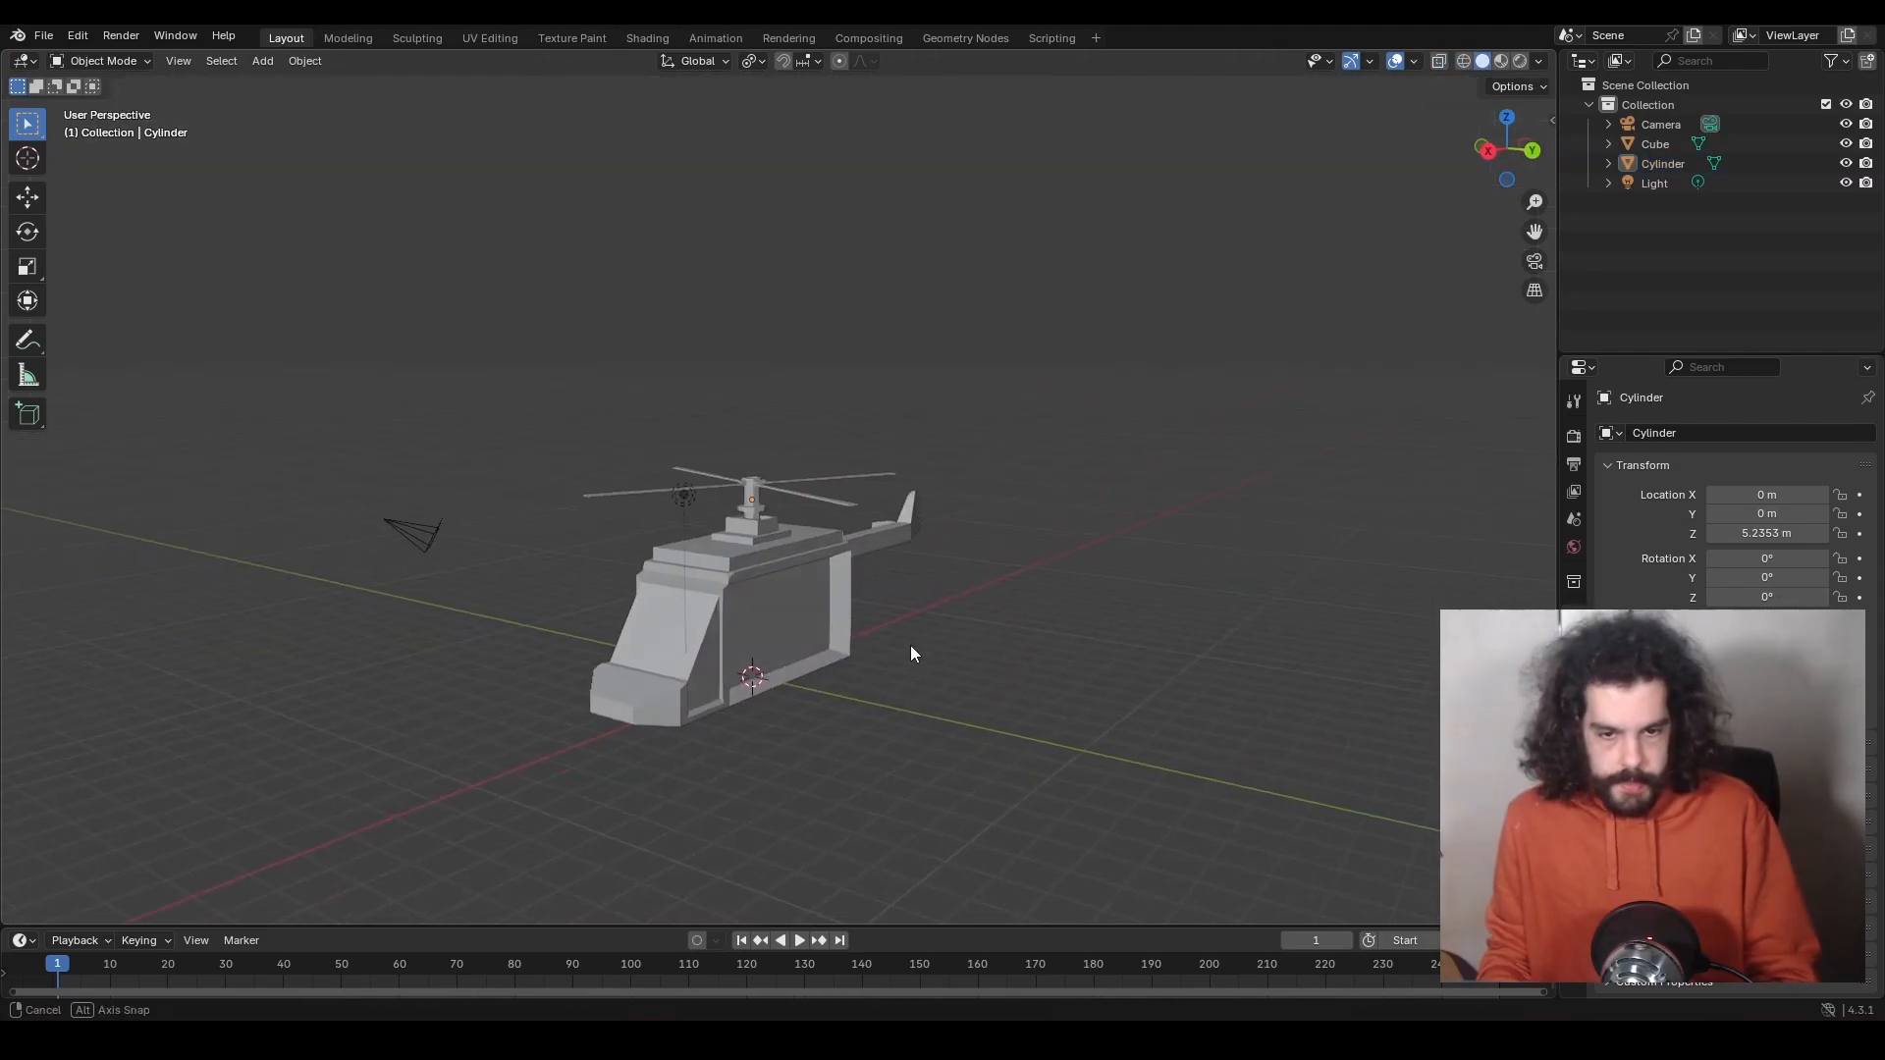
Try spinning the whole rotor about the global Z axis in Object Mode.
middle_drag(910, 645, 895, 650)
click(743, 498)
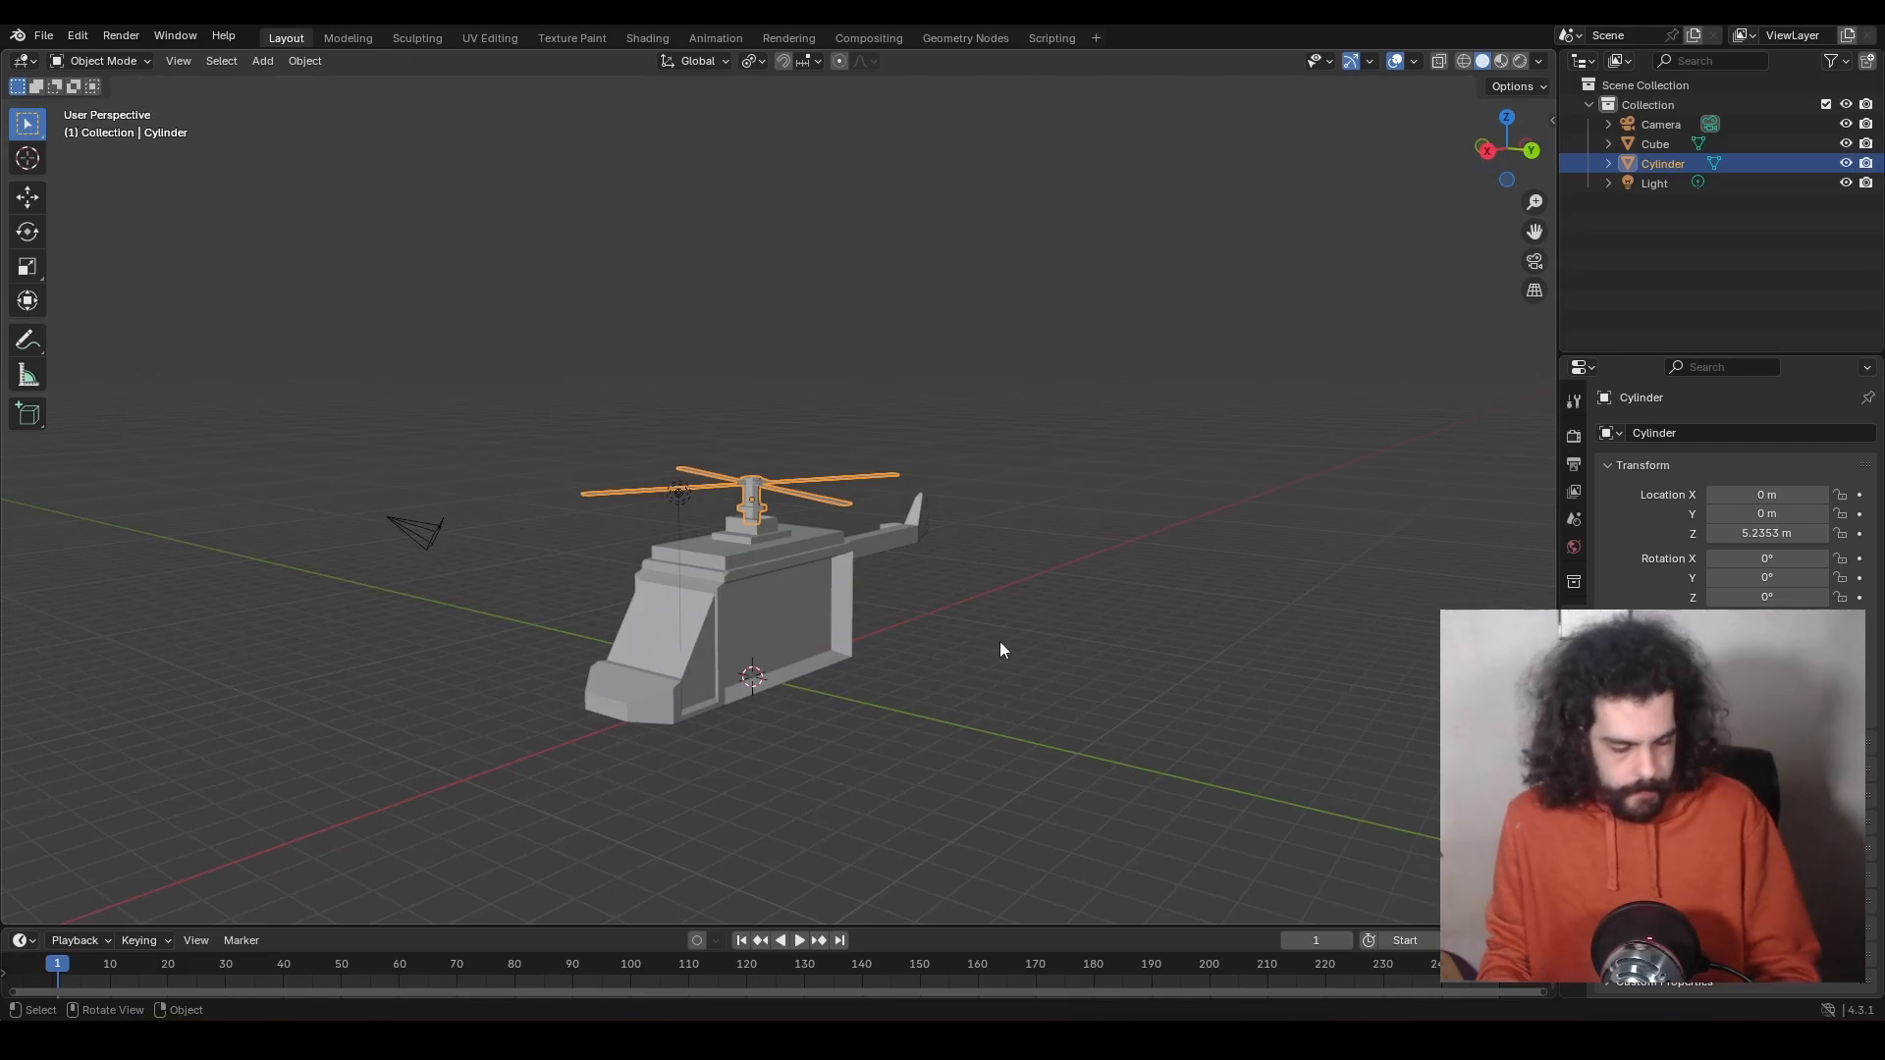
key(r)
key(z)
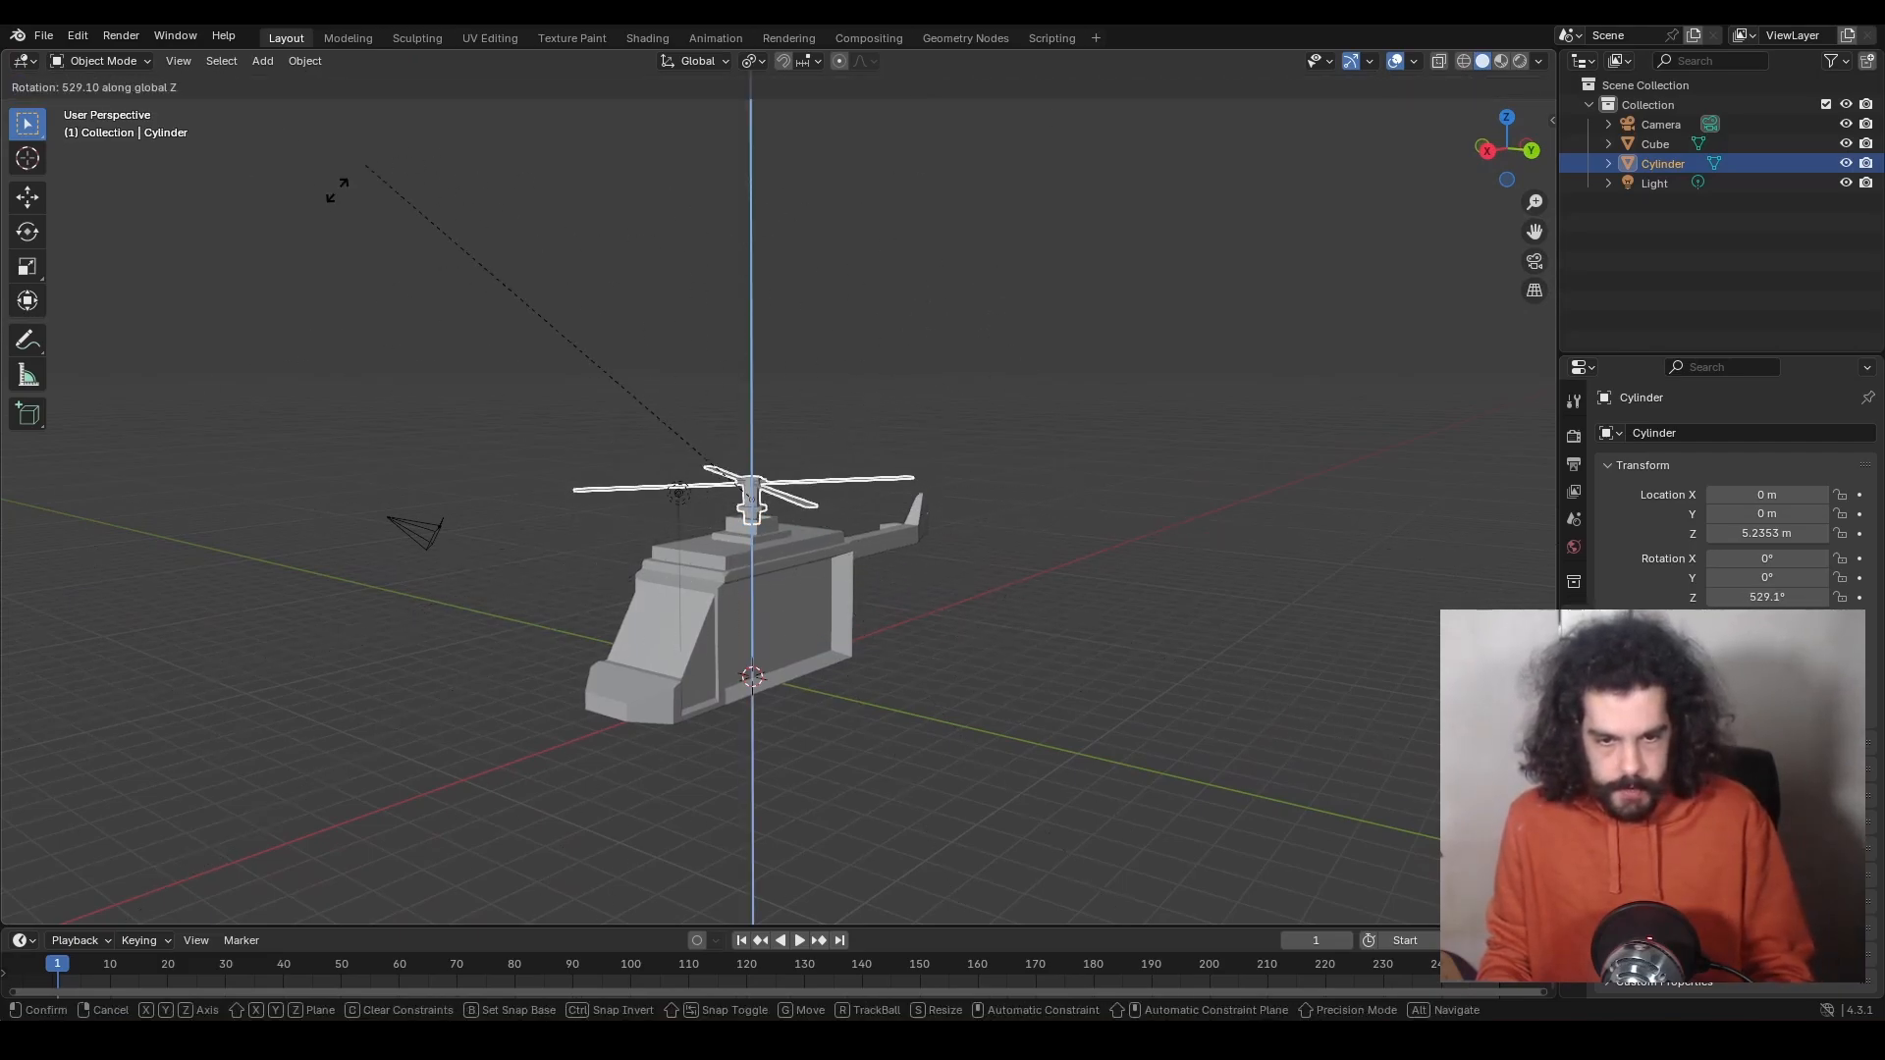
right_click(684, 795)
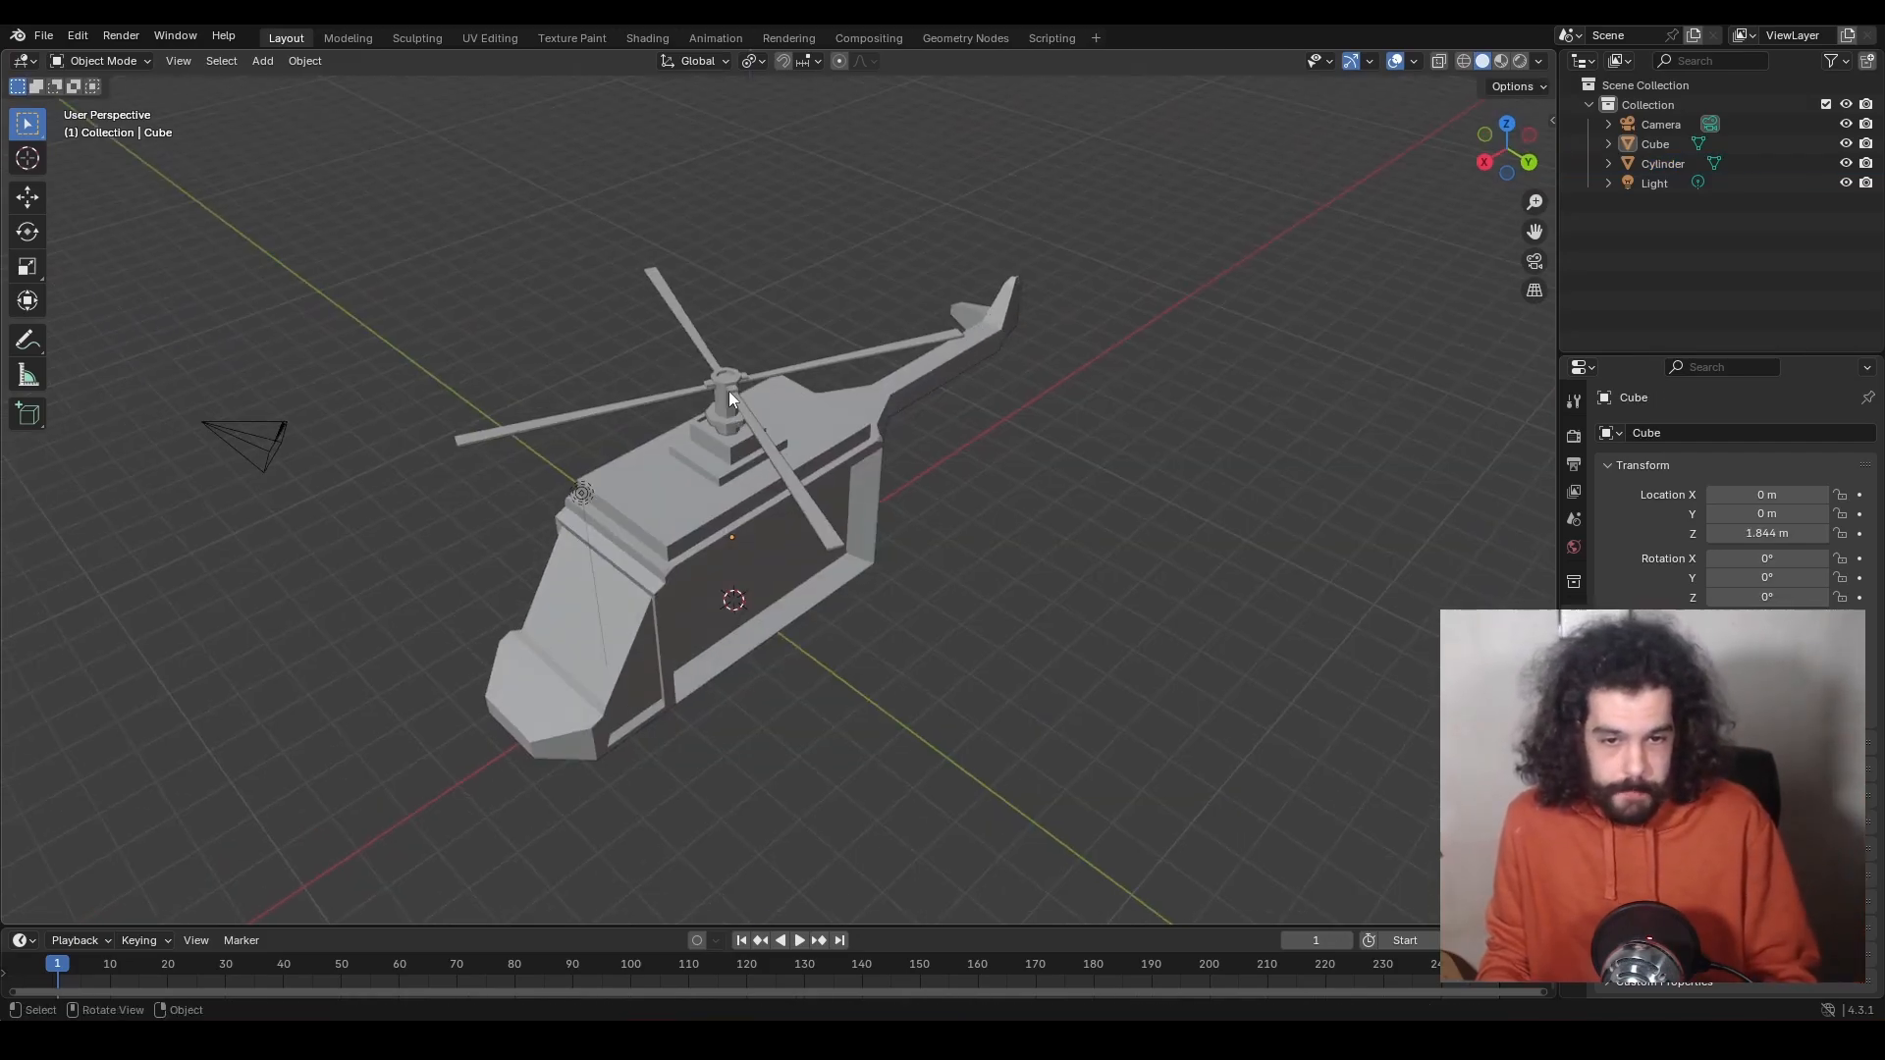
Duplicate the rotor about 9 m back along X toward the tail and scale the copy to about 0.335.
click(729, 392)
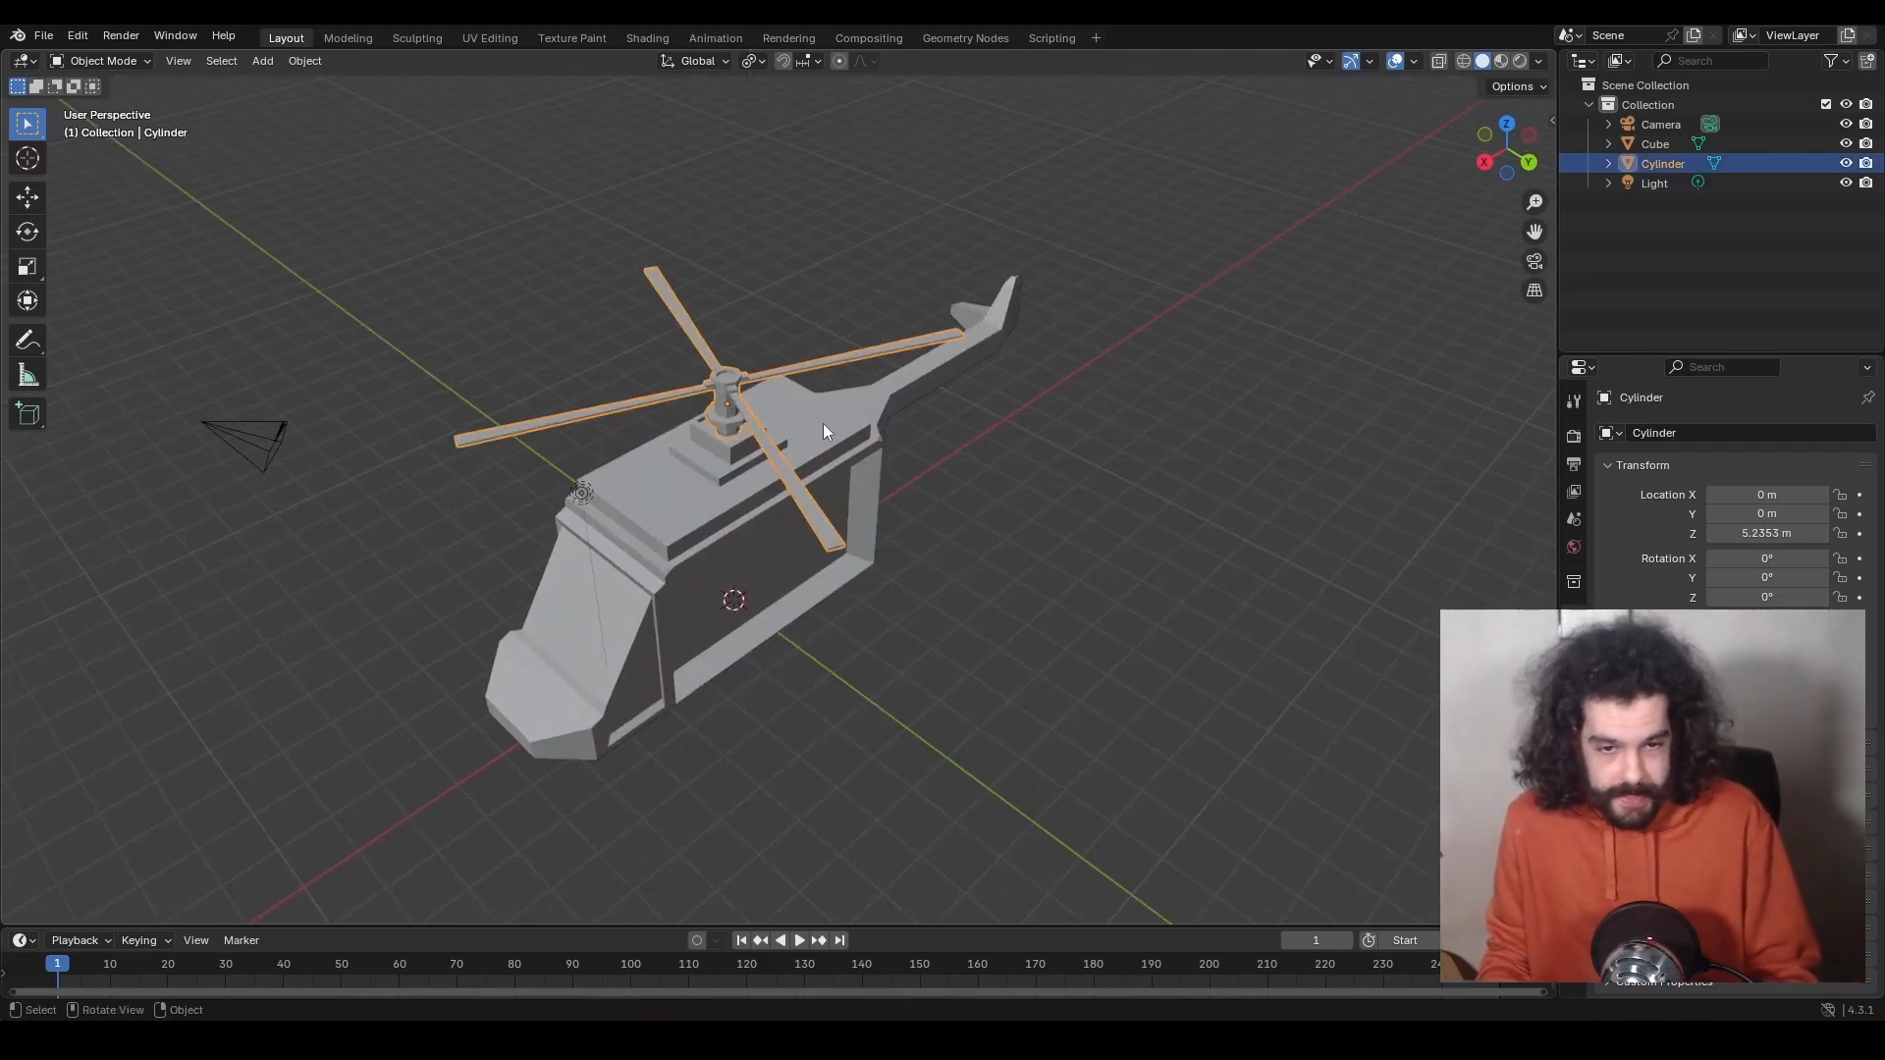
key(shift+d)
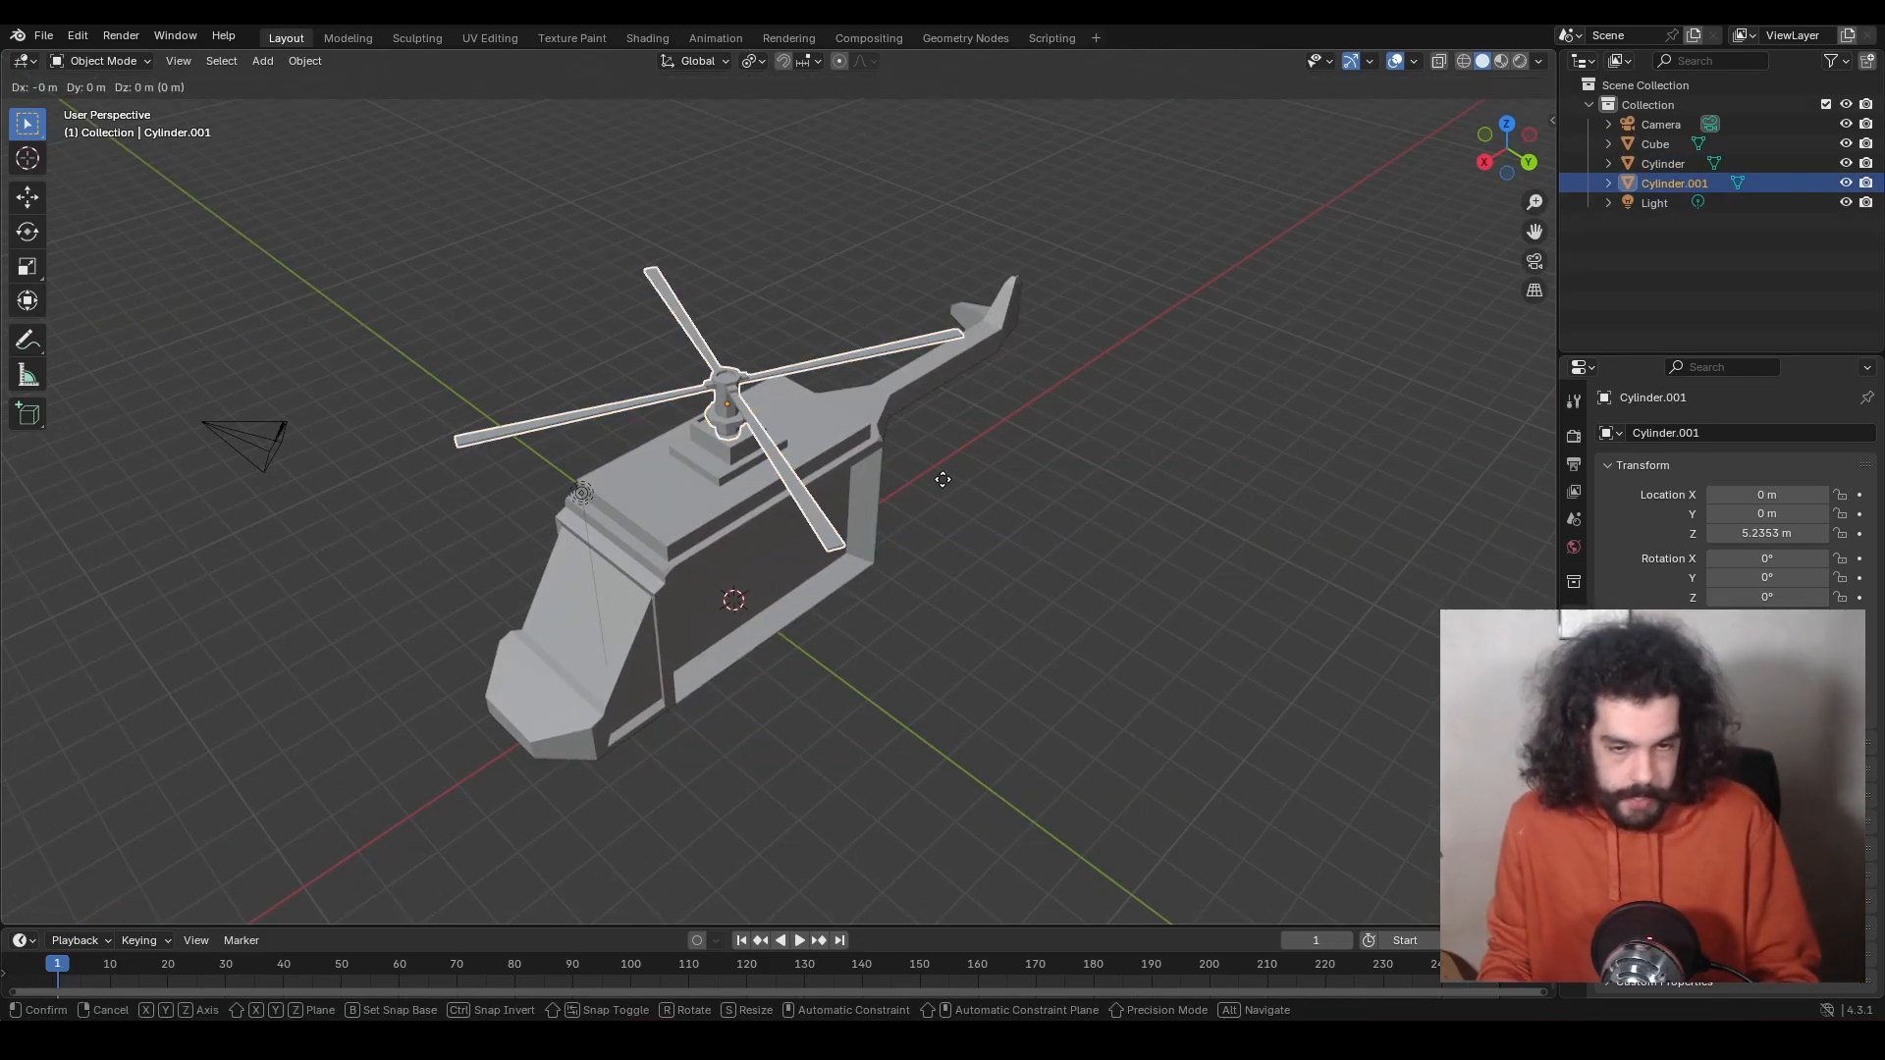
key(y)
key(x)
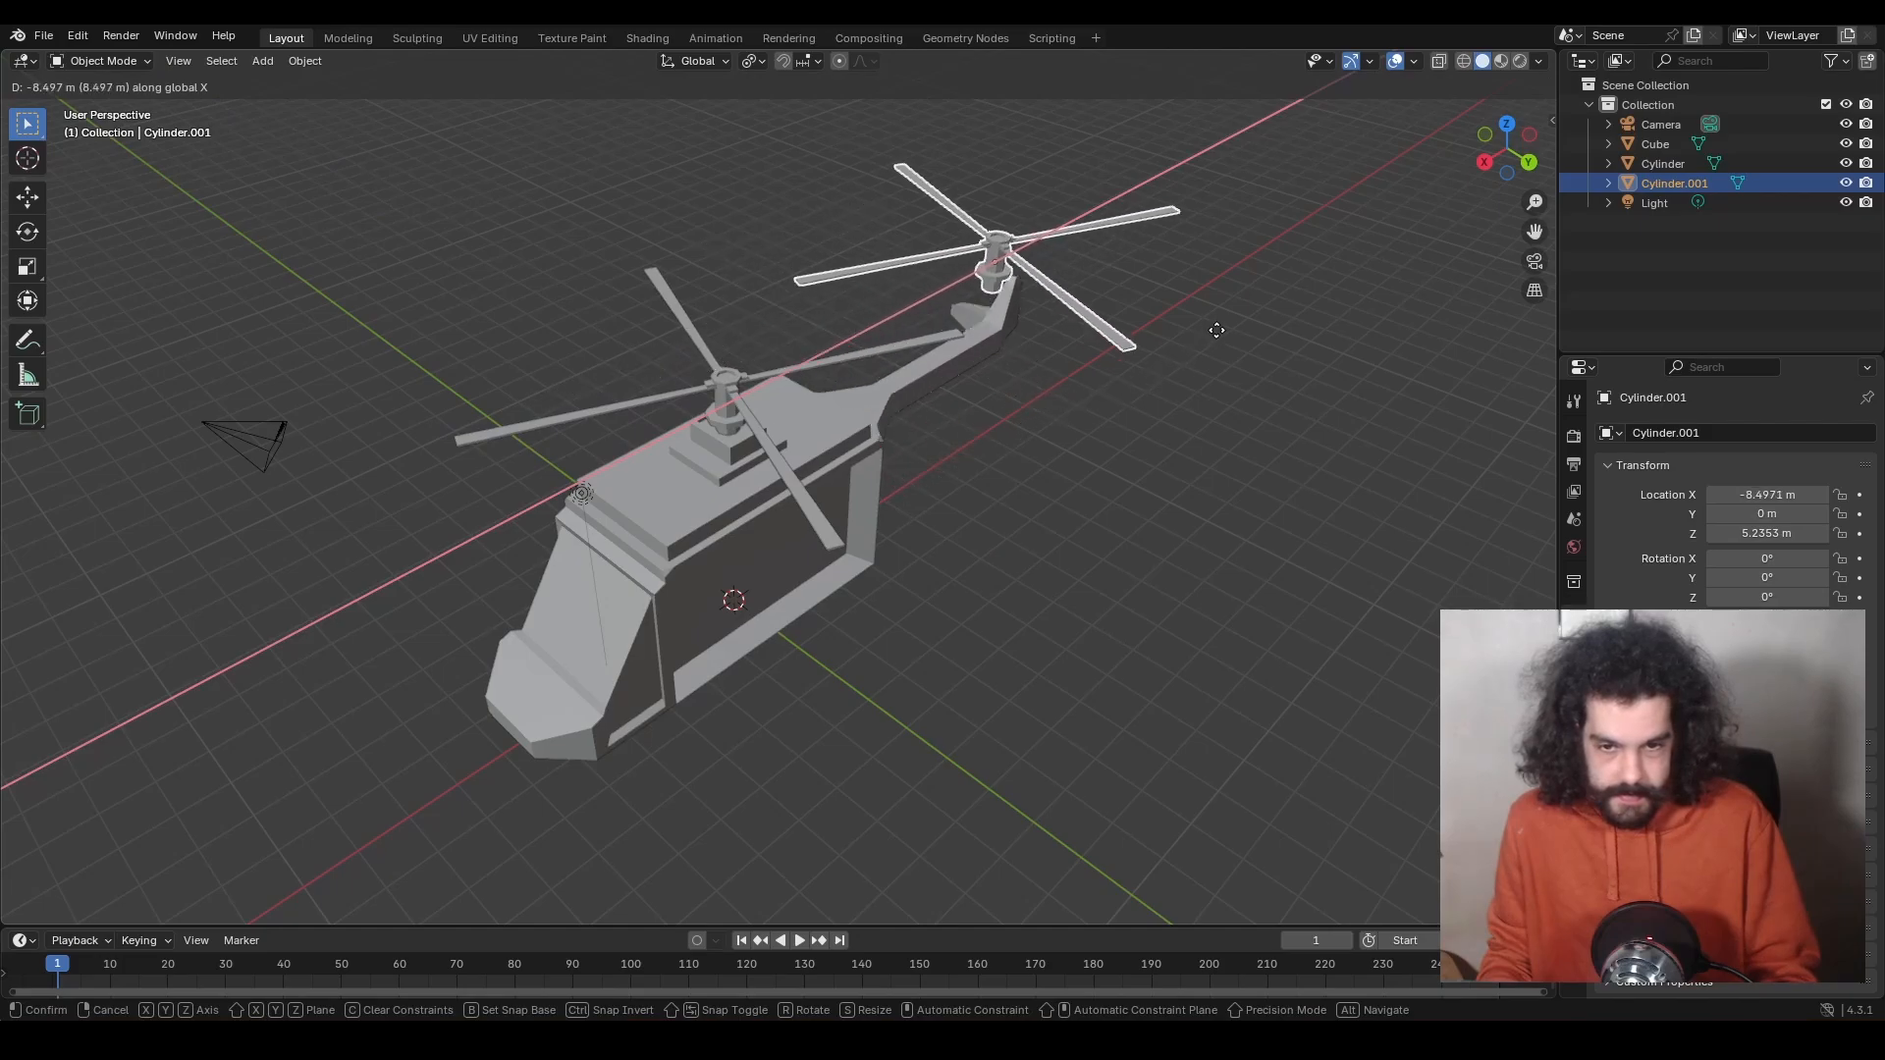
click(1216, 329)
middle_drag(1200, 348, 1315, 561)
key(s)
click(1006, 569)
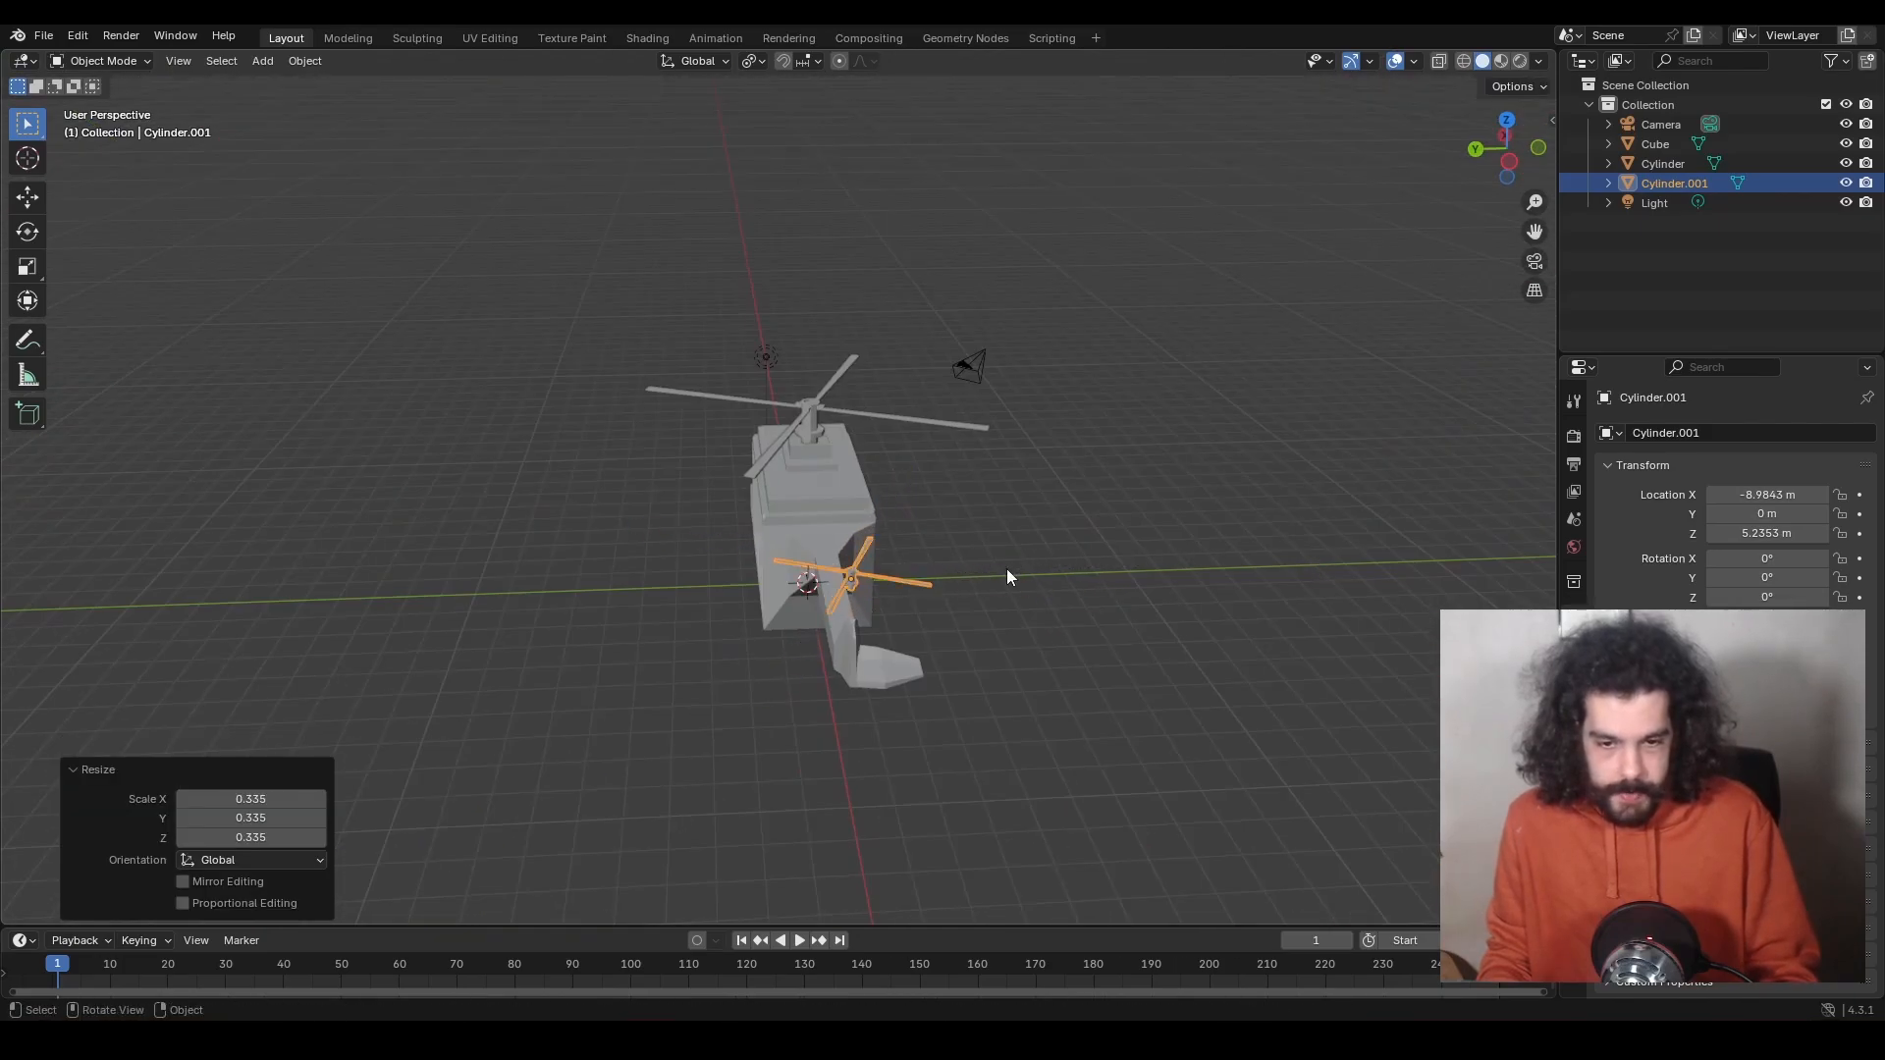
Rotate the small tail rotor 90° about X and 180° about Z.
key(r)
text(x)
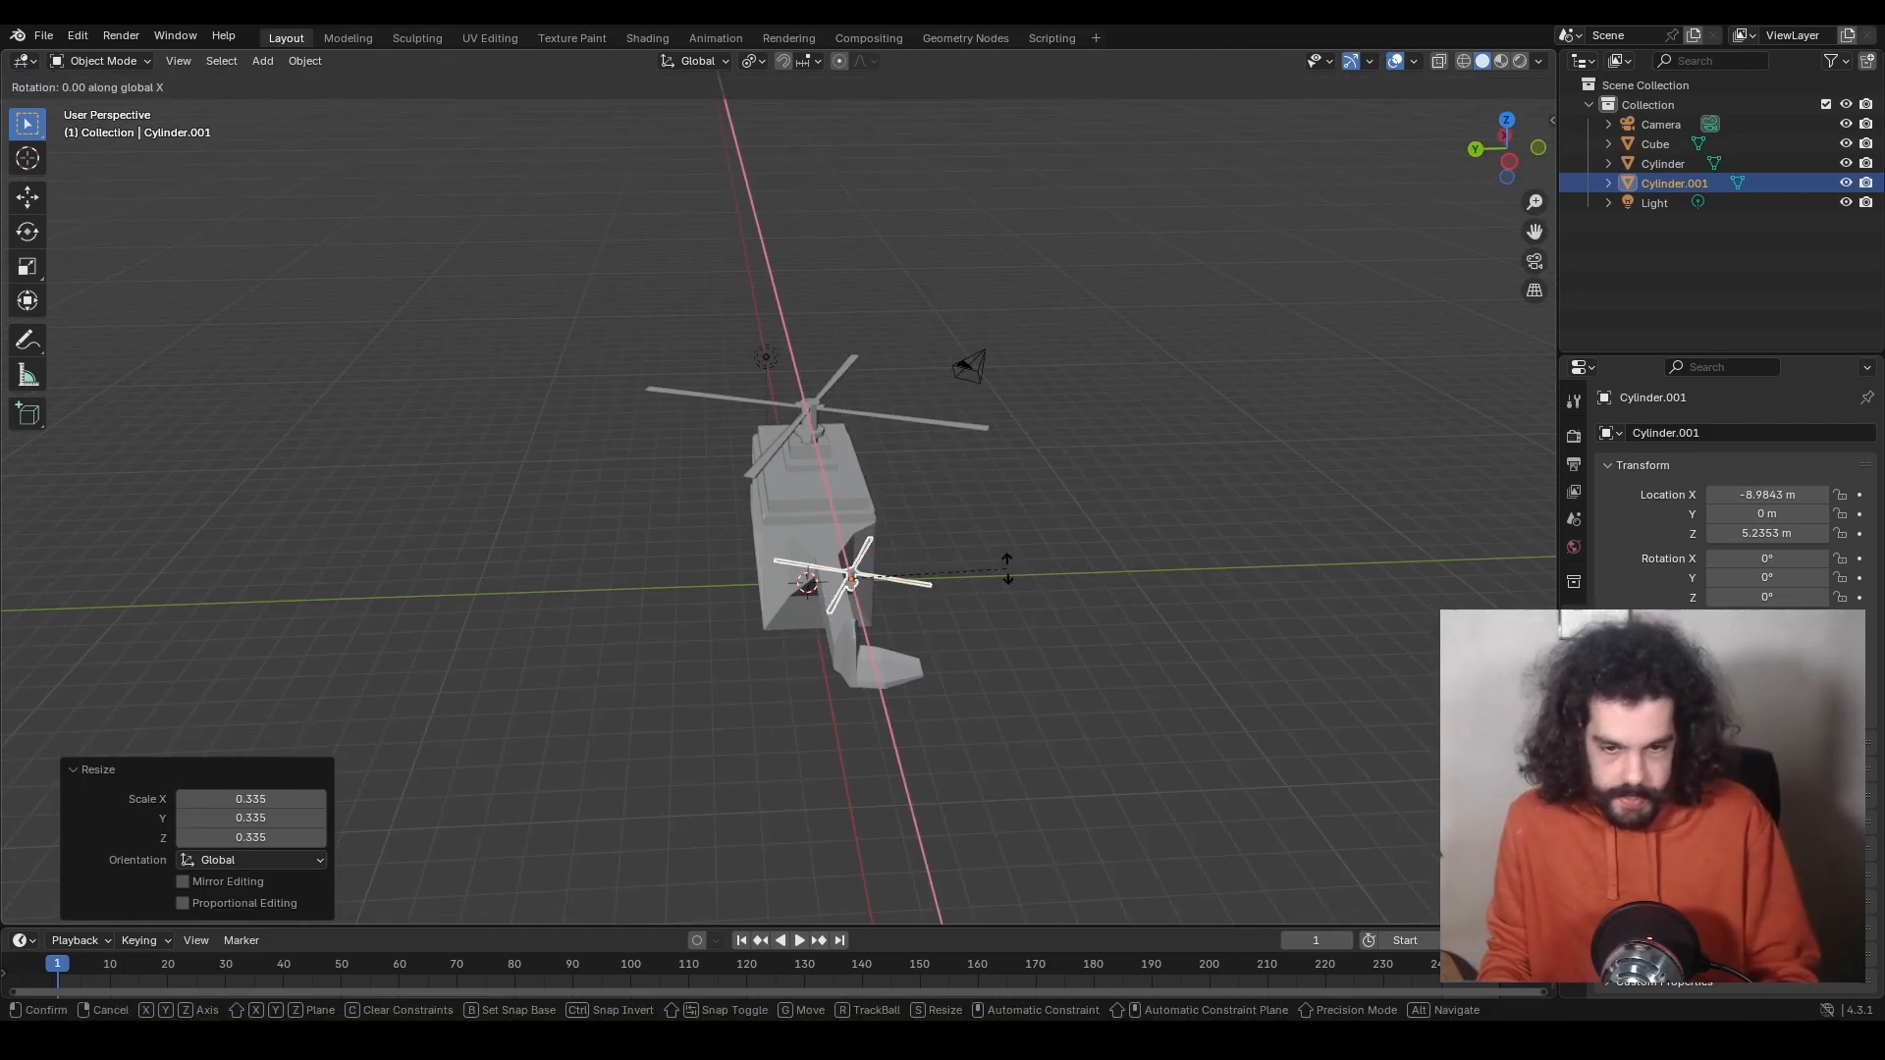
text(90)
key(Return)
middle_drag(1007, 570, 1086, 583)
text(rz)
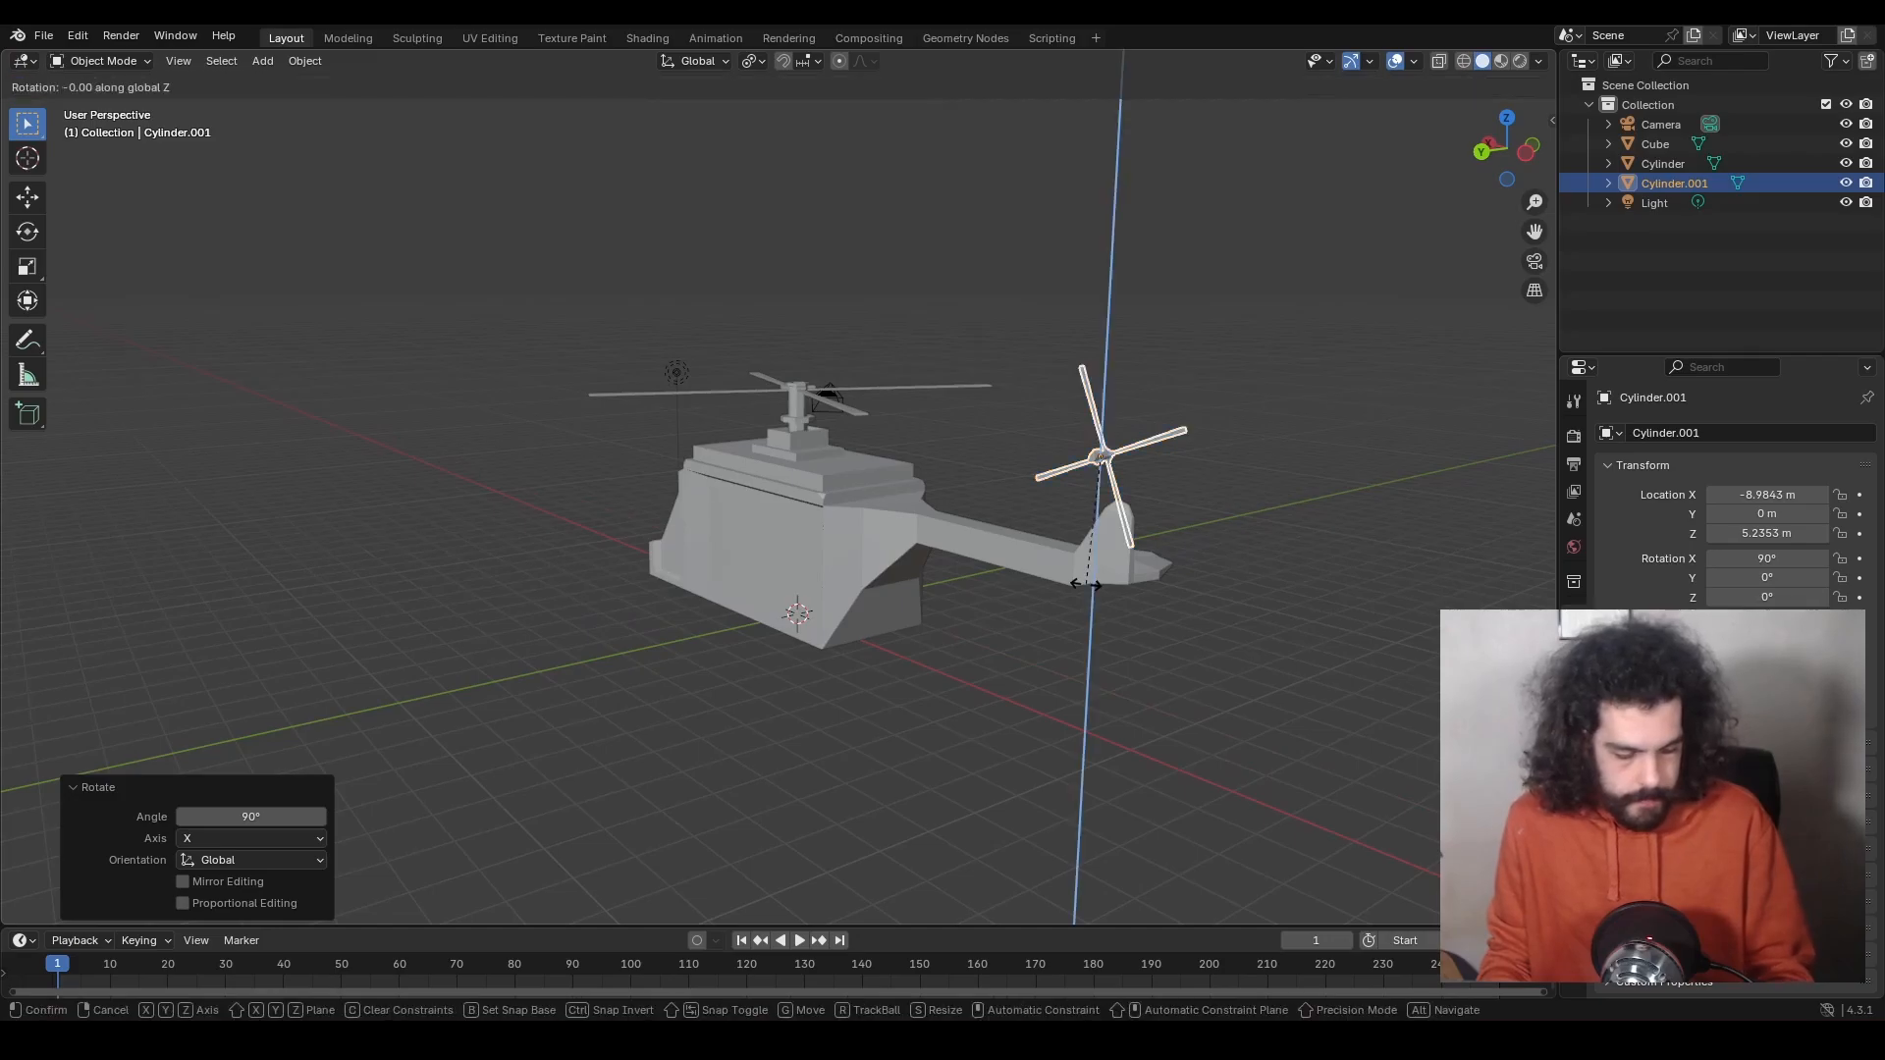
text(180)
key(Return)
Move the tail rotor against the side of the tail fin.
key(g)
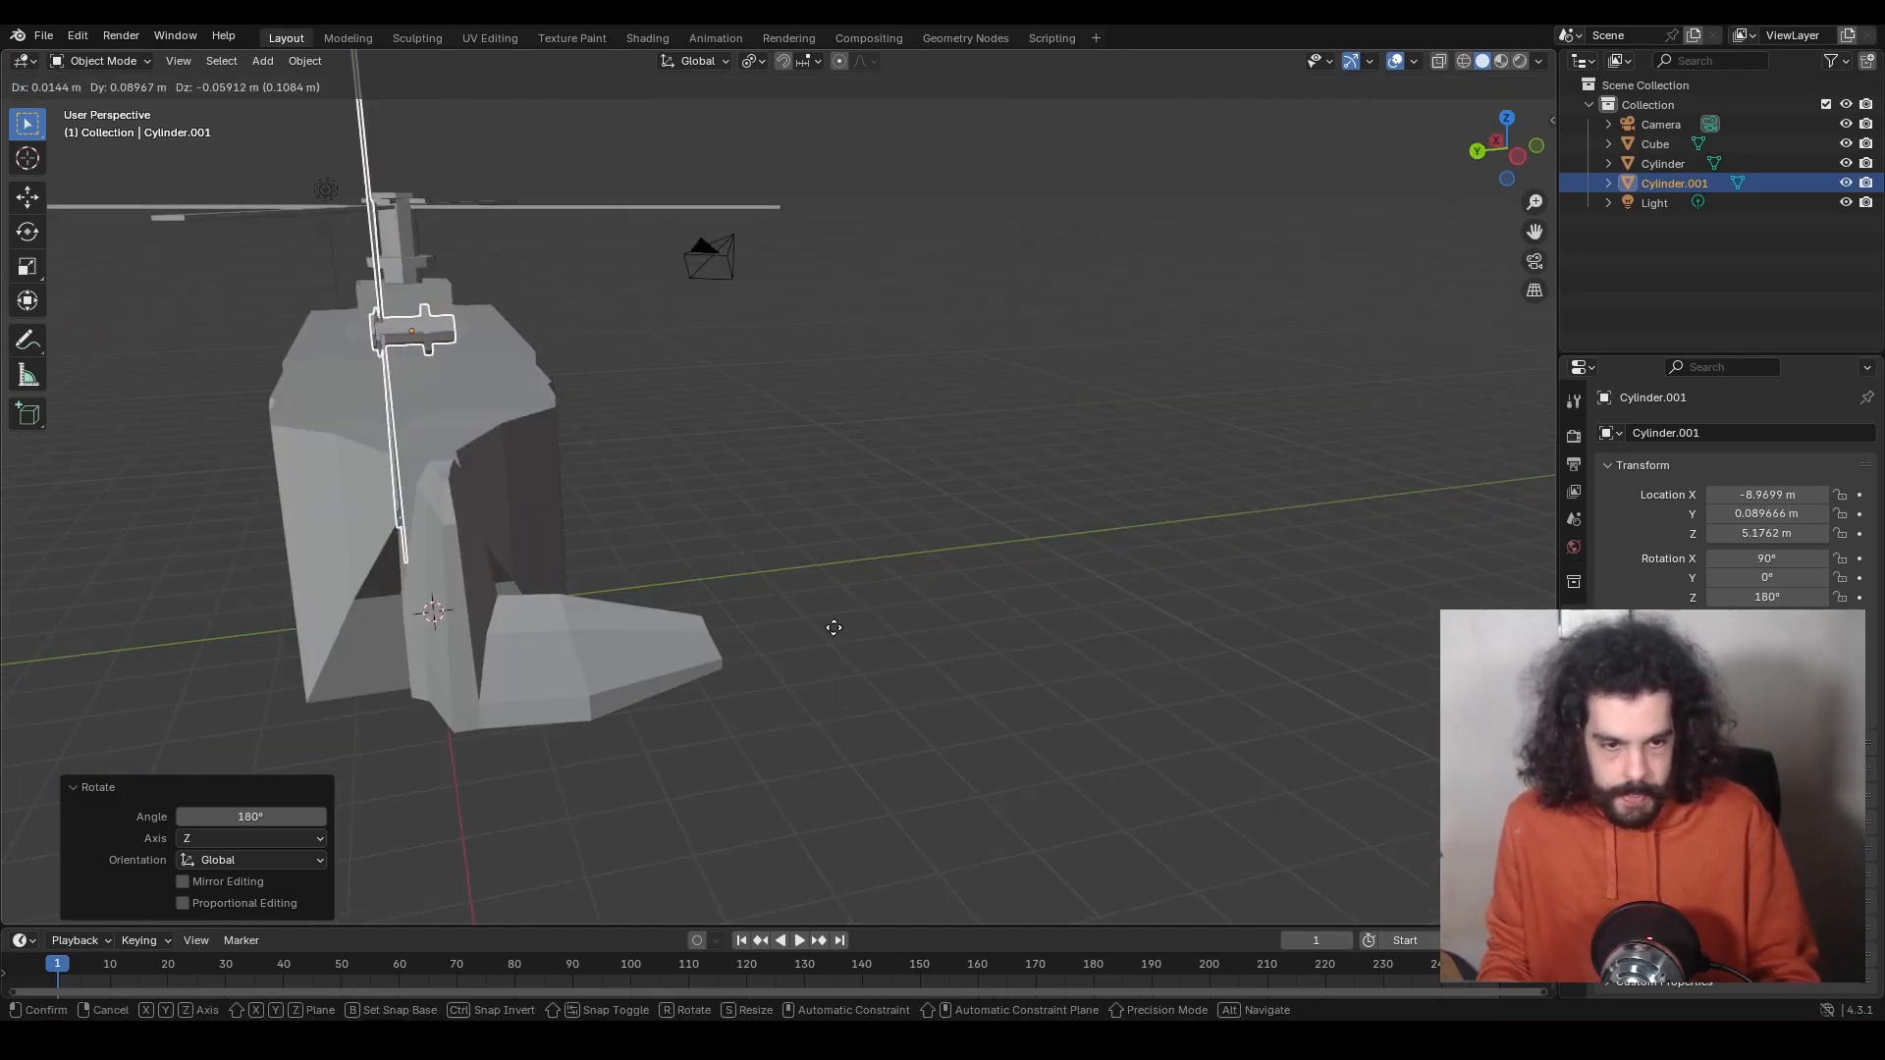
click(717, 727)
middle_drag(717, 727, 671, 582)
key(g)
click(669, 617)
Inset the two side faces of the body's raised block under the mast by about 0.06 m.
middle_drag(412, 579, 561, 571)
shift+middle_drag(562, 571, 1108, 502)
click(693, 508)
key(Tab)
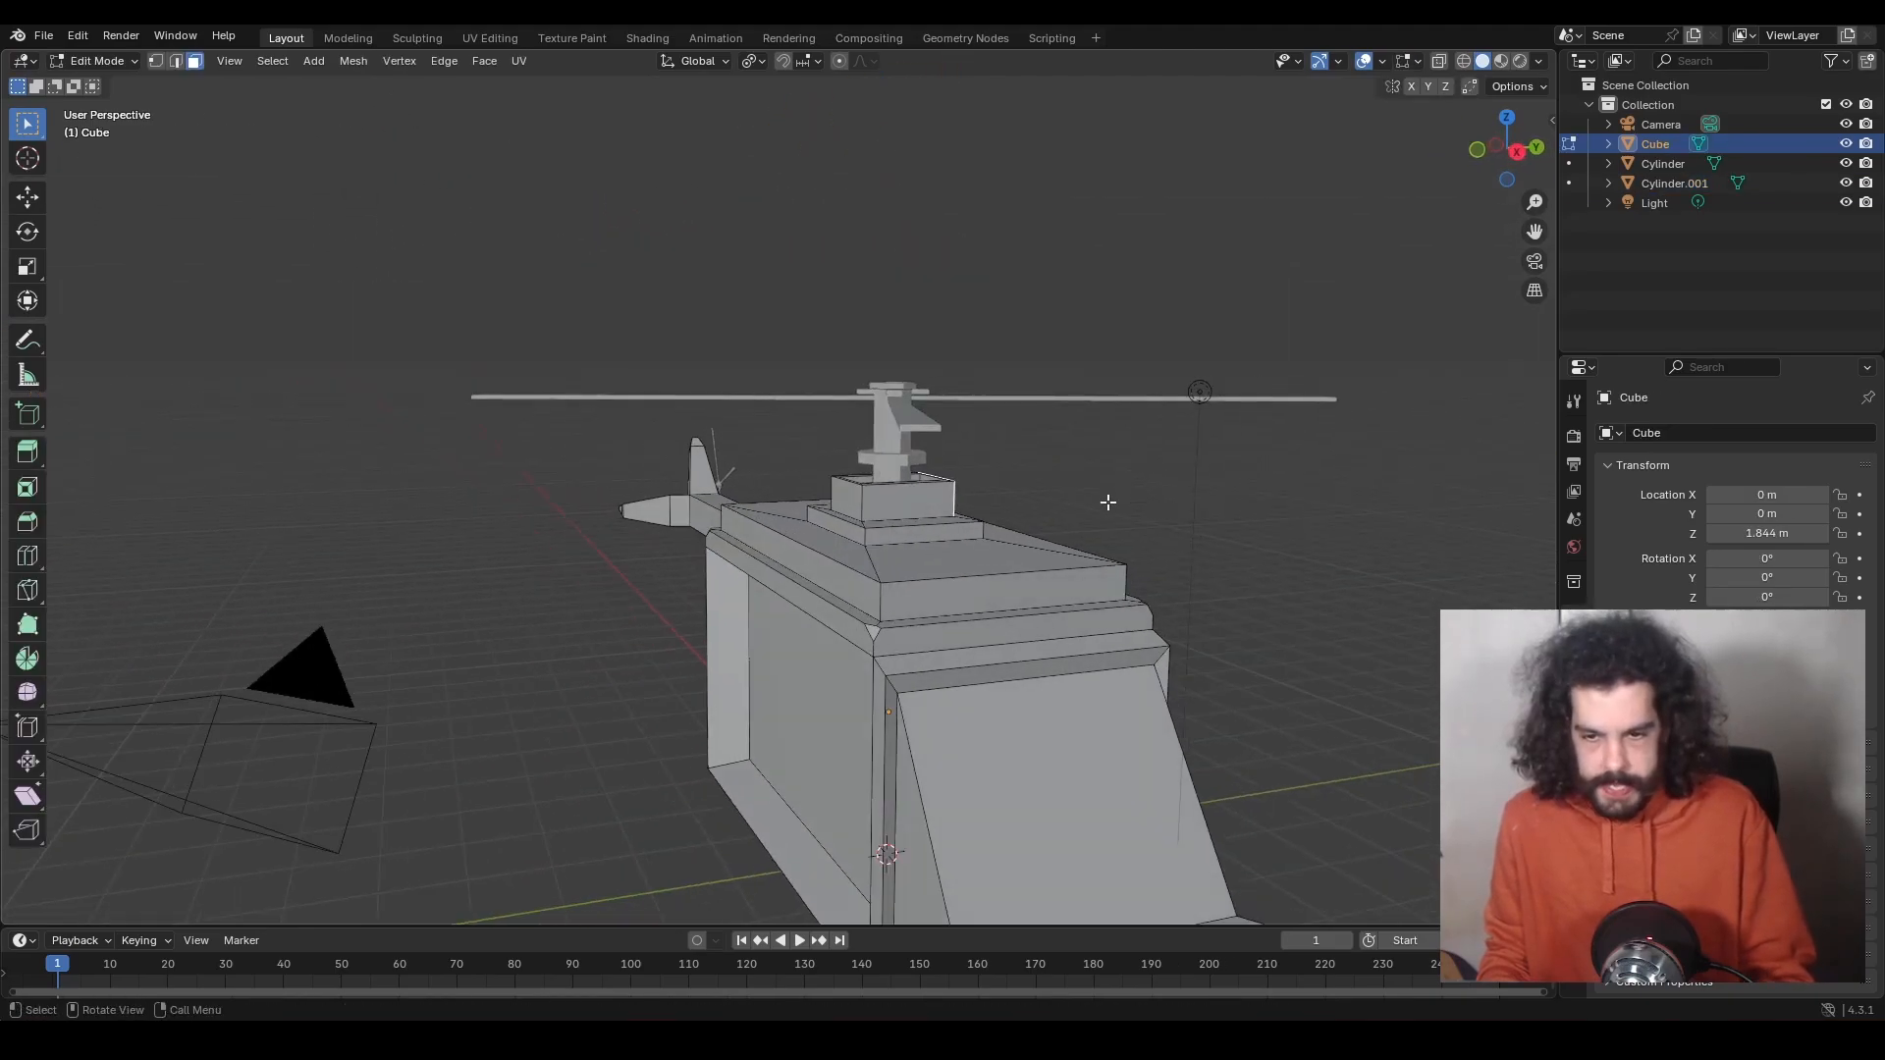
middle_drag(848, 499, 976, 521)
key(i)
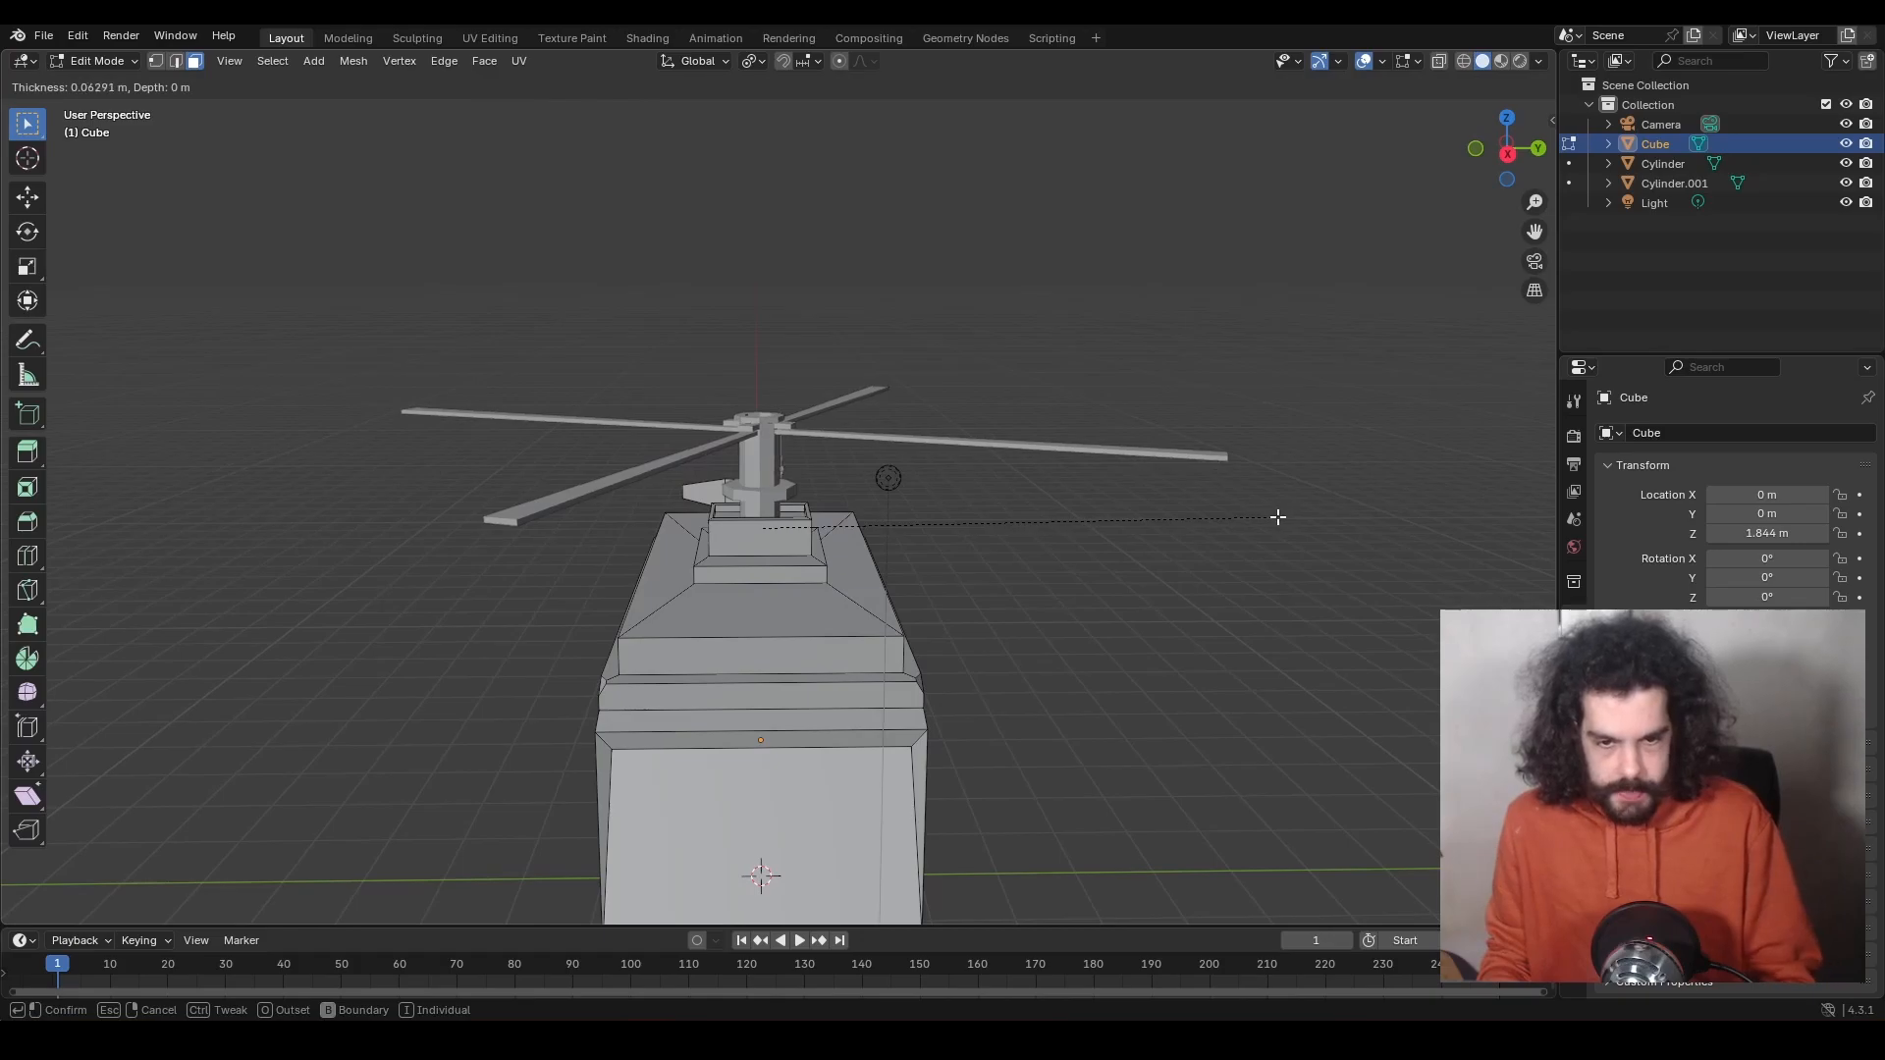
click(1273, 518)
Enlarge the inset side faces by about 1.65 and extrude them outward with a Y scale of about 2.88.
middle_drag(1273, 517, 1217, 518)
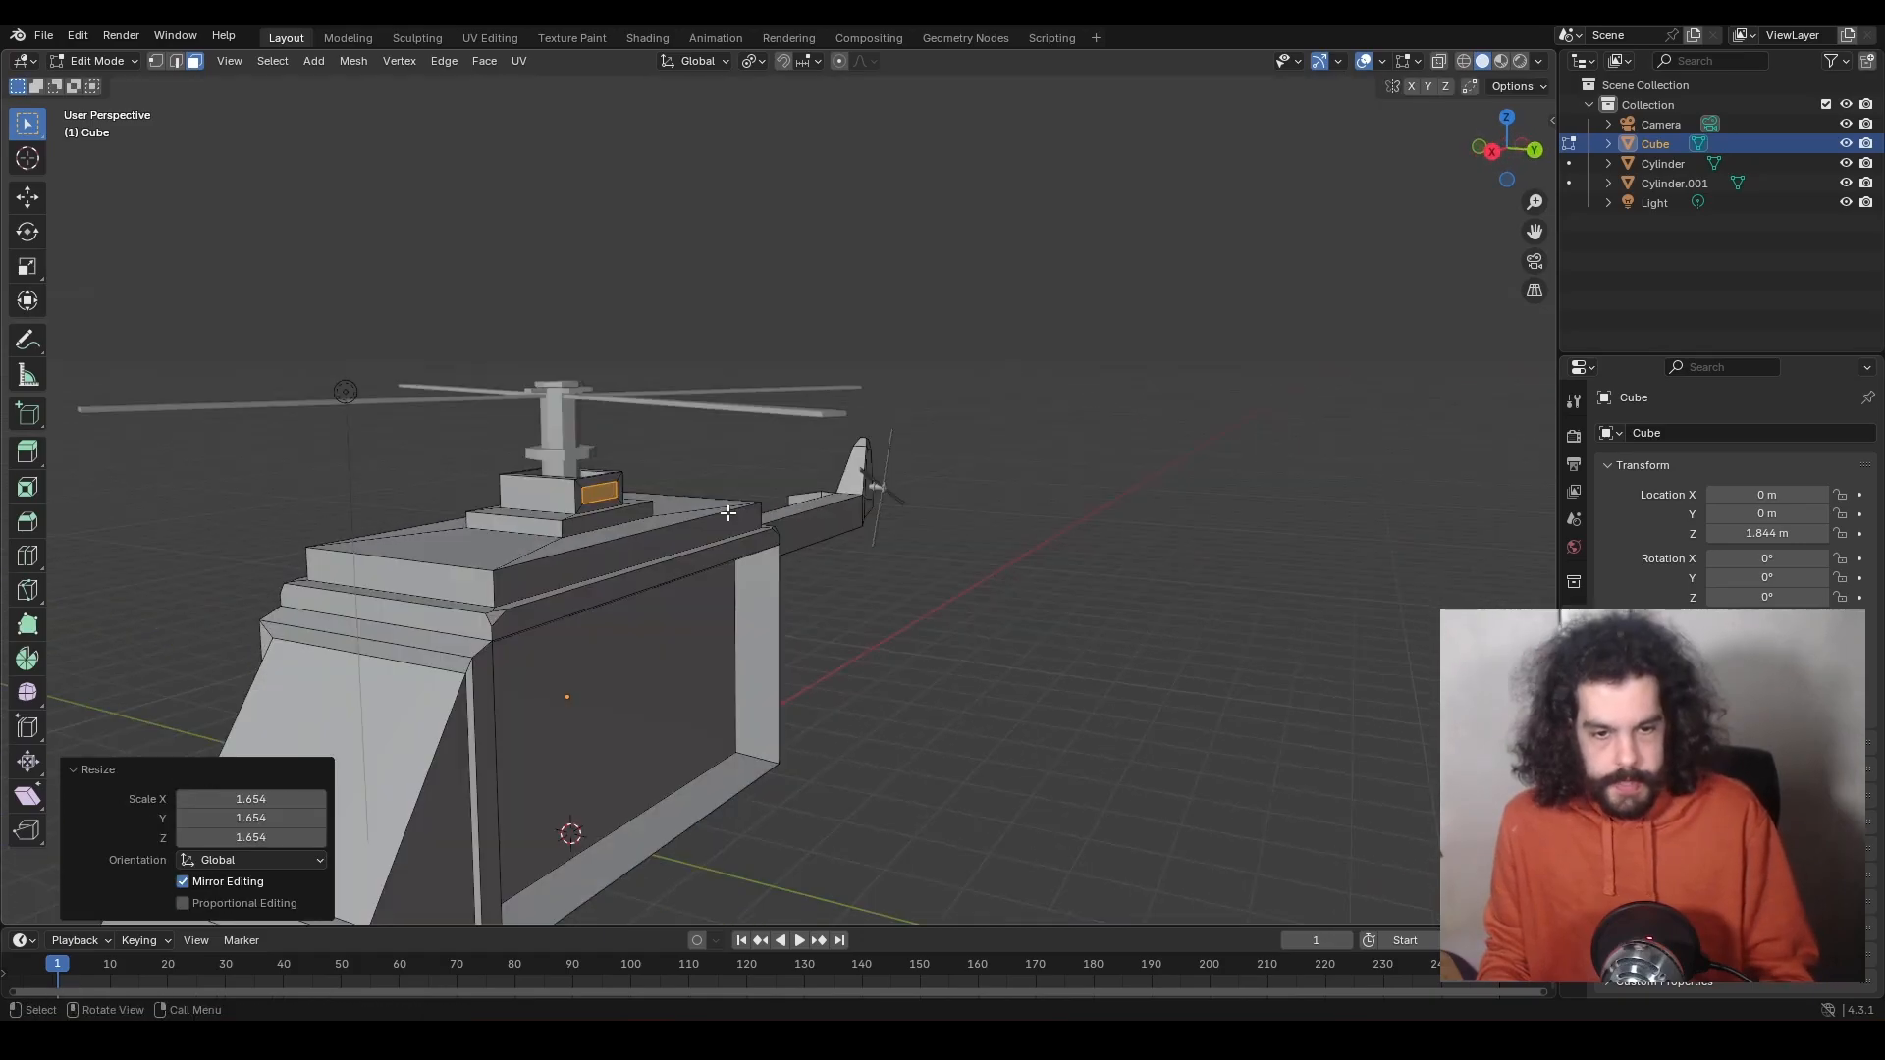
middle_drag(766, 516, 802, 516)
key(s)
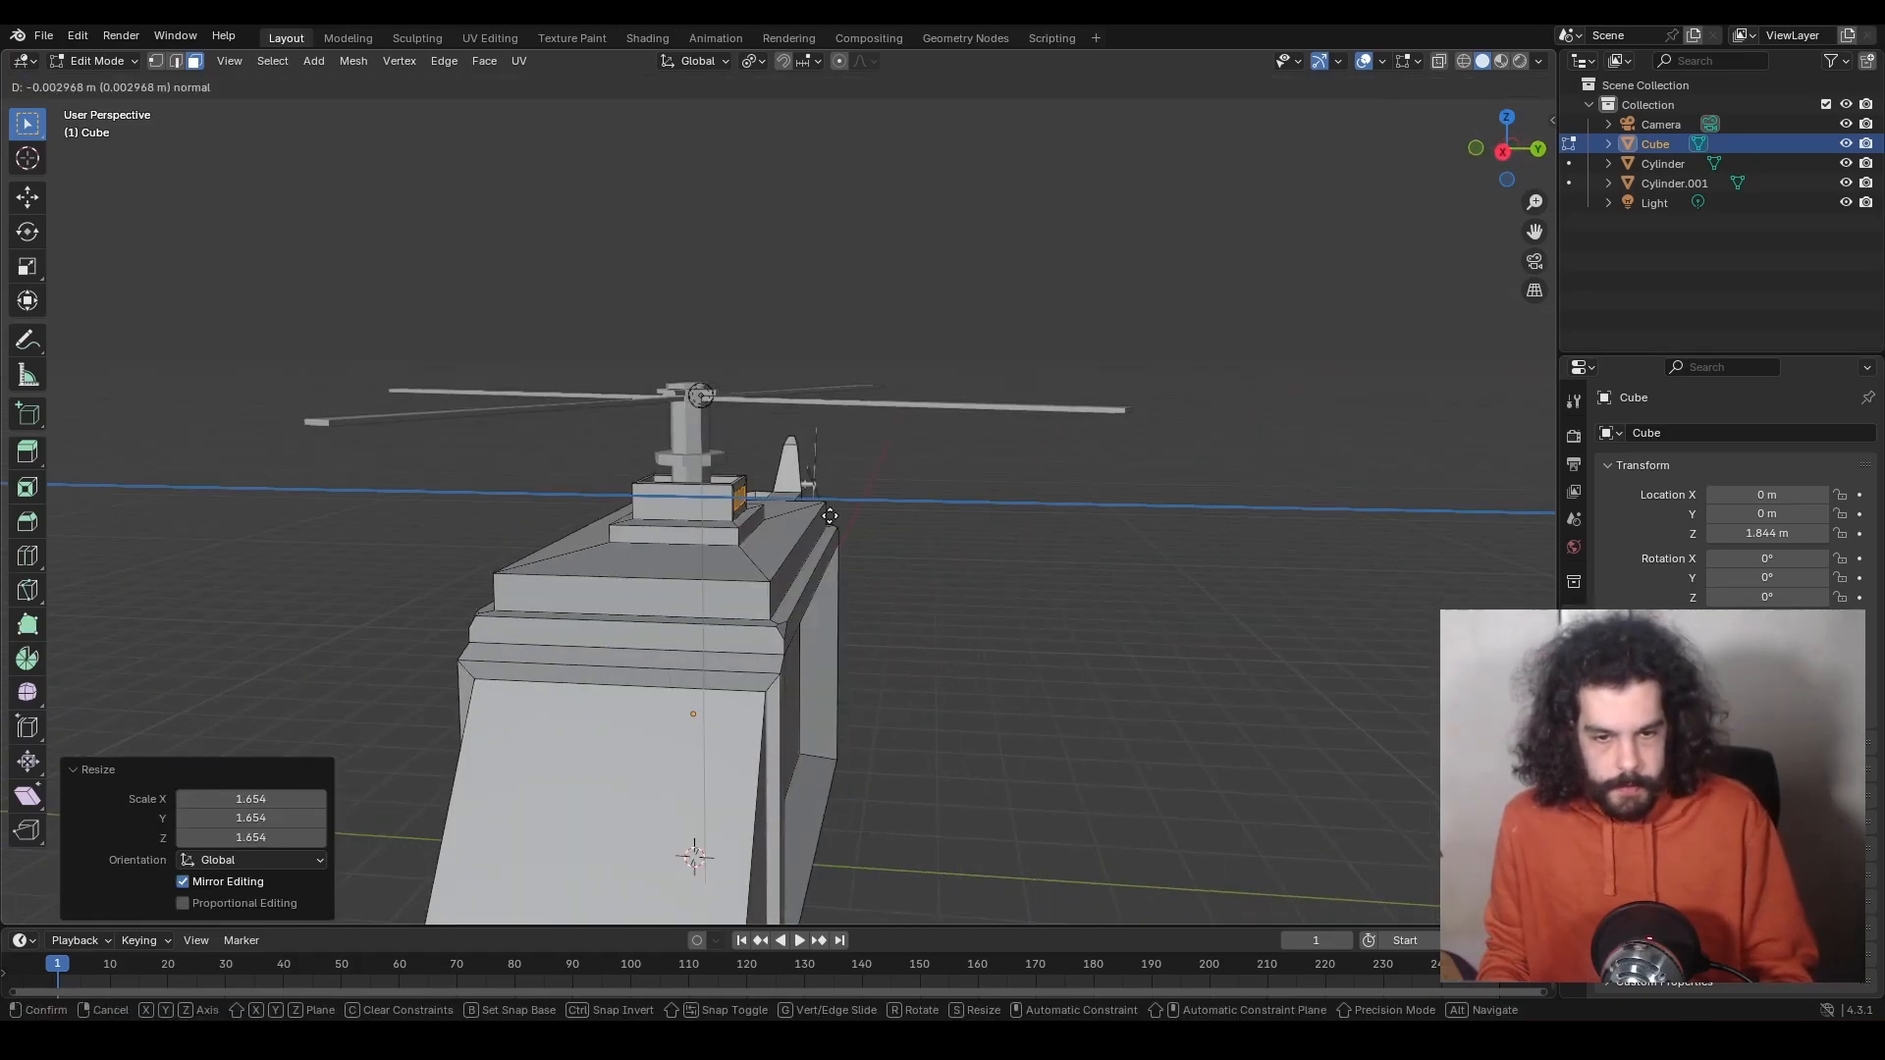
key(y)
click(1183, 468)
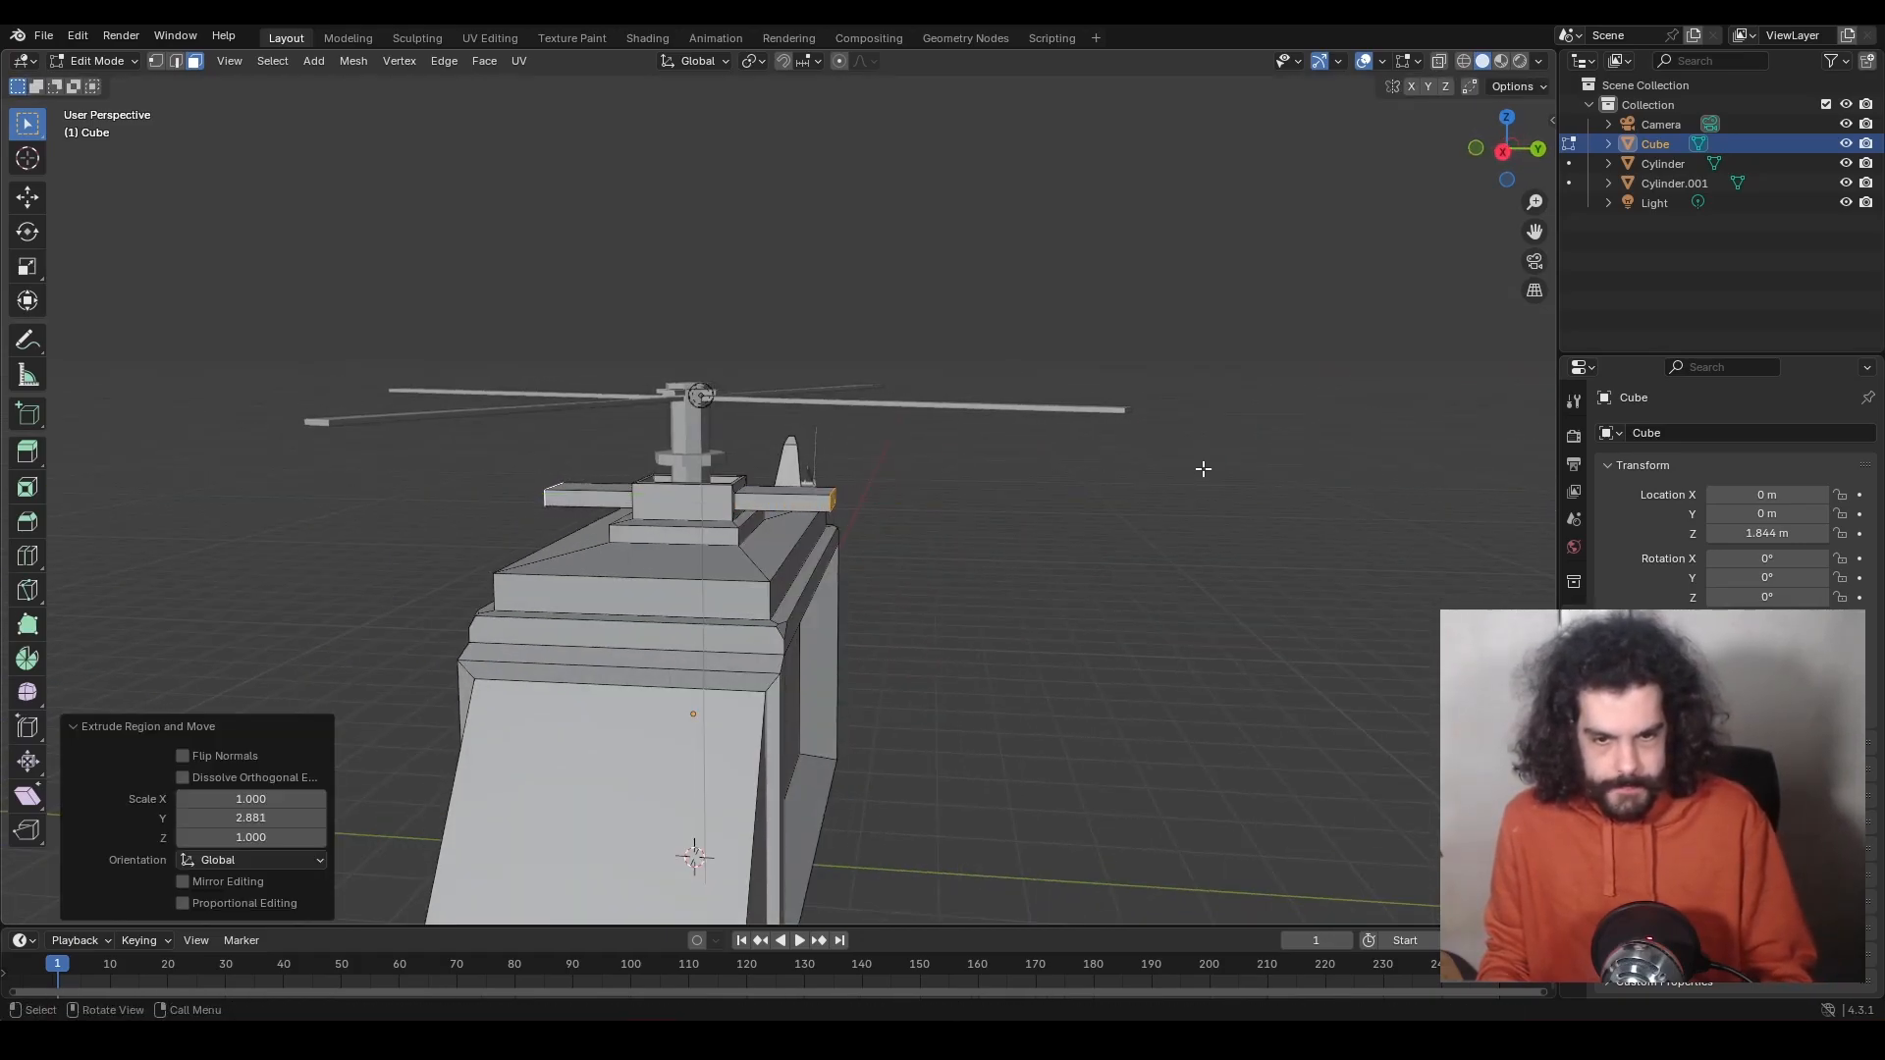
key(Tab)
Add a cylinder beside the mast's base block and rotate it 90° about Y.
middle_drag(1199, 468, 986, 576)
key(shift+a)
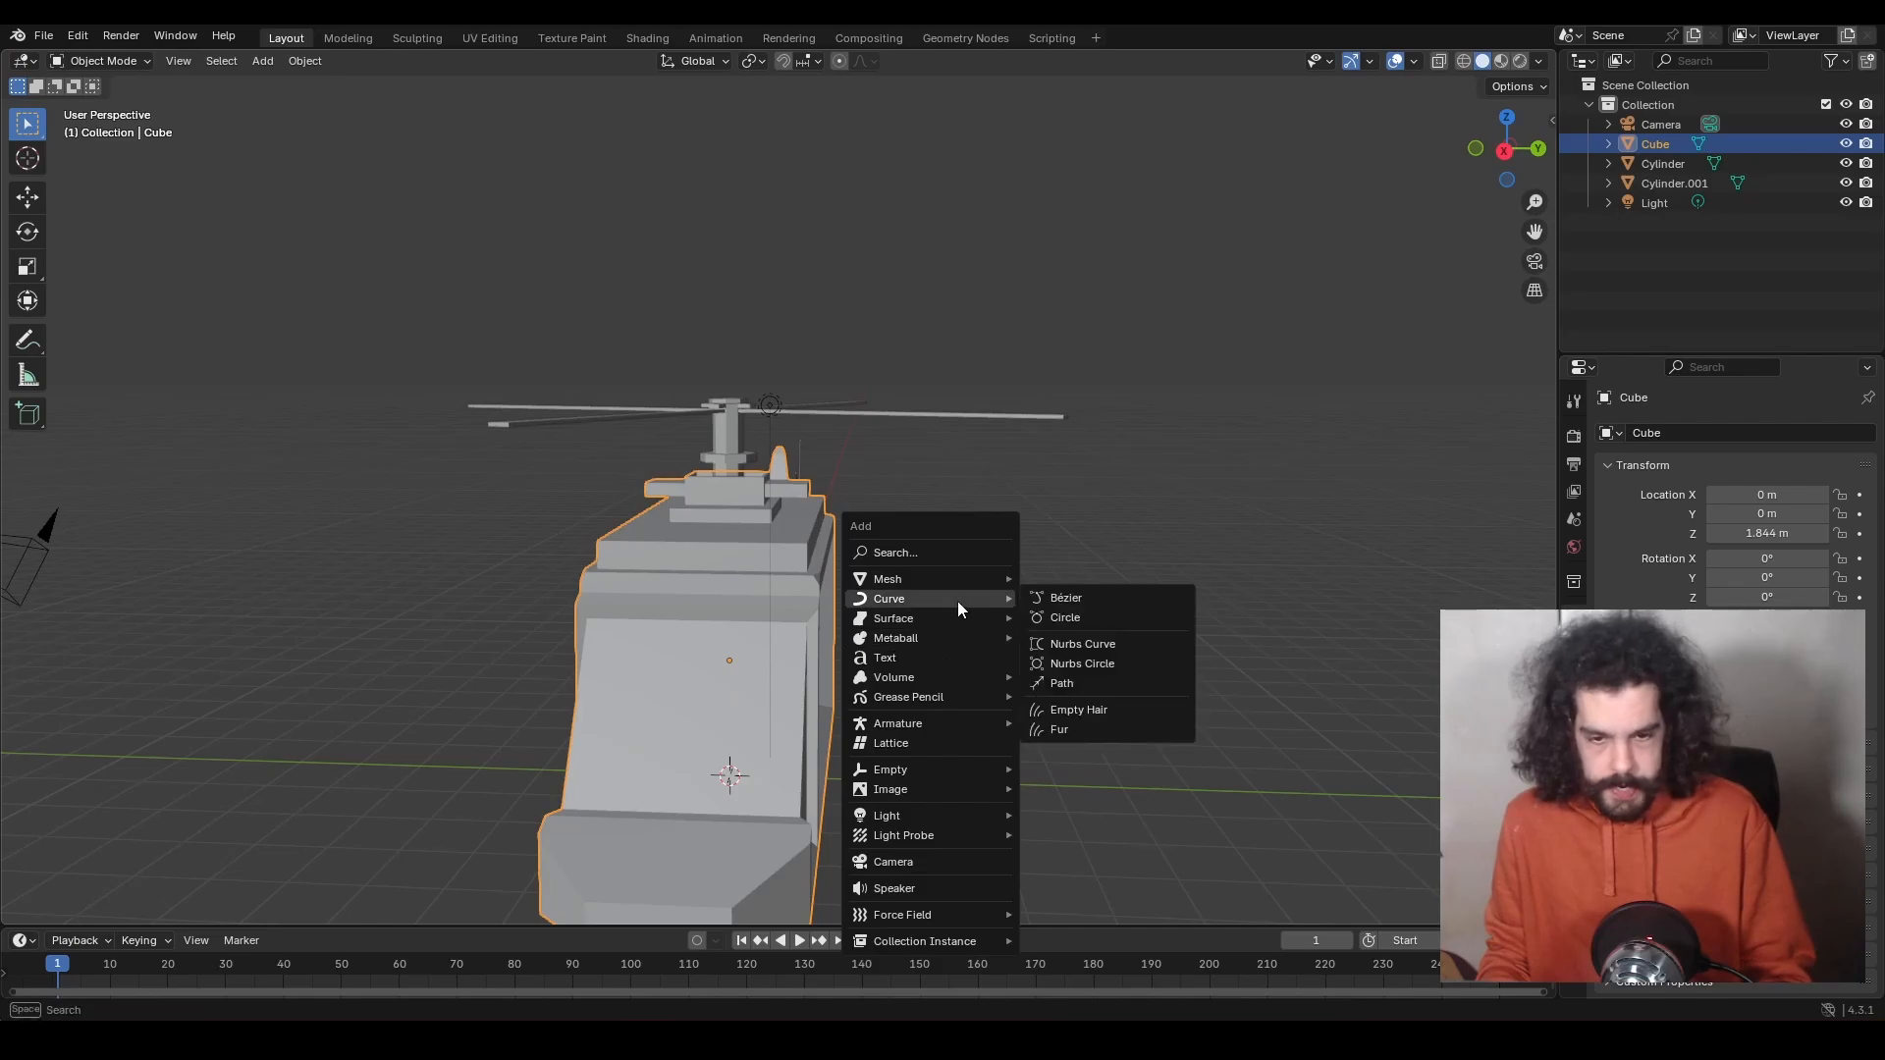
click(1070, 677)
key(g)
click(1052, 434)
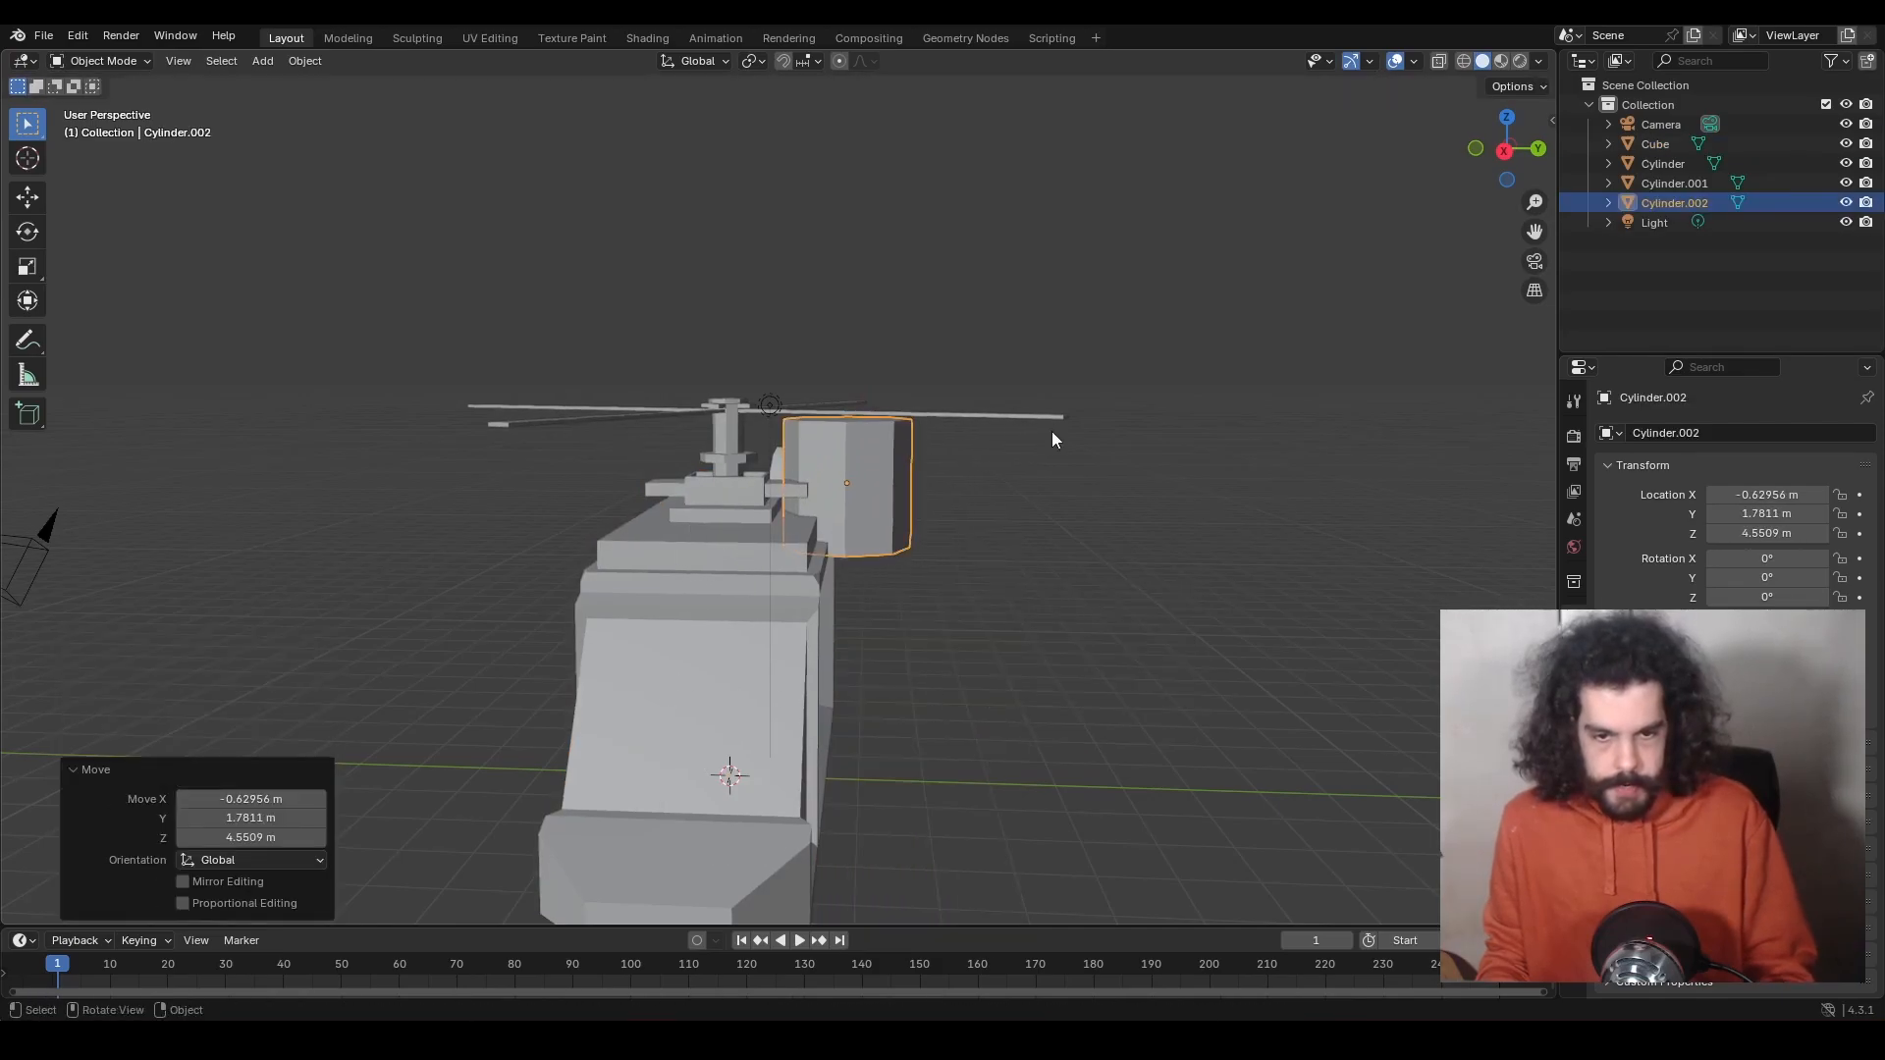
key(r)
text(y)
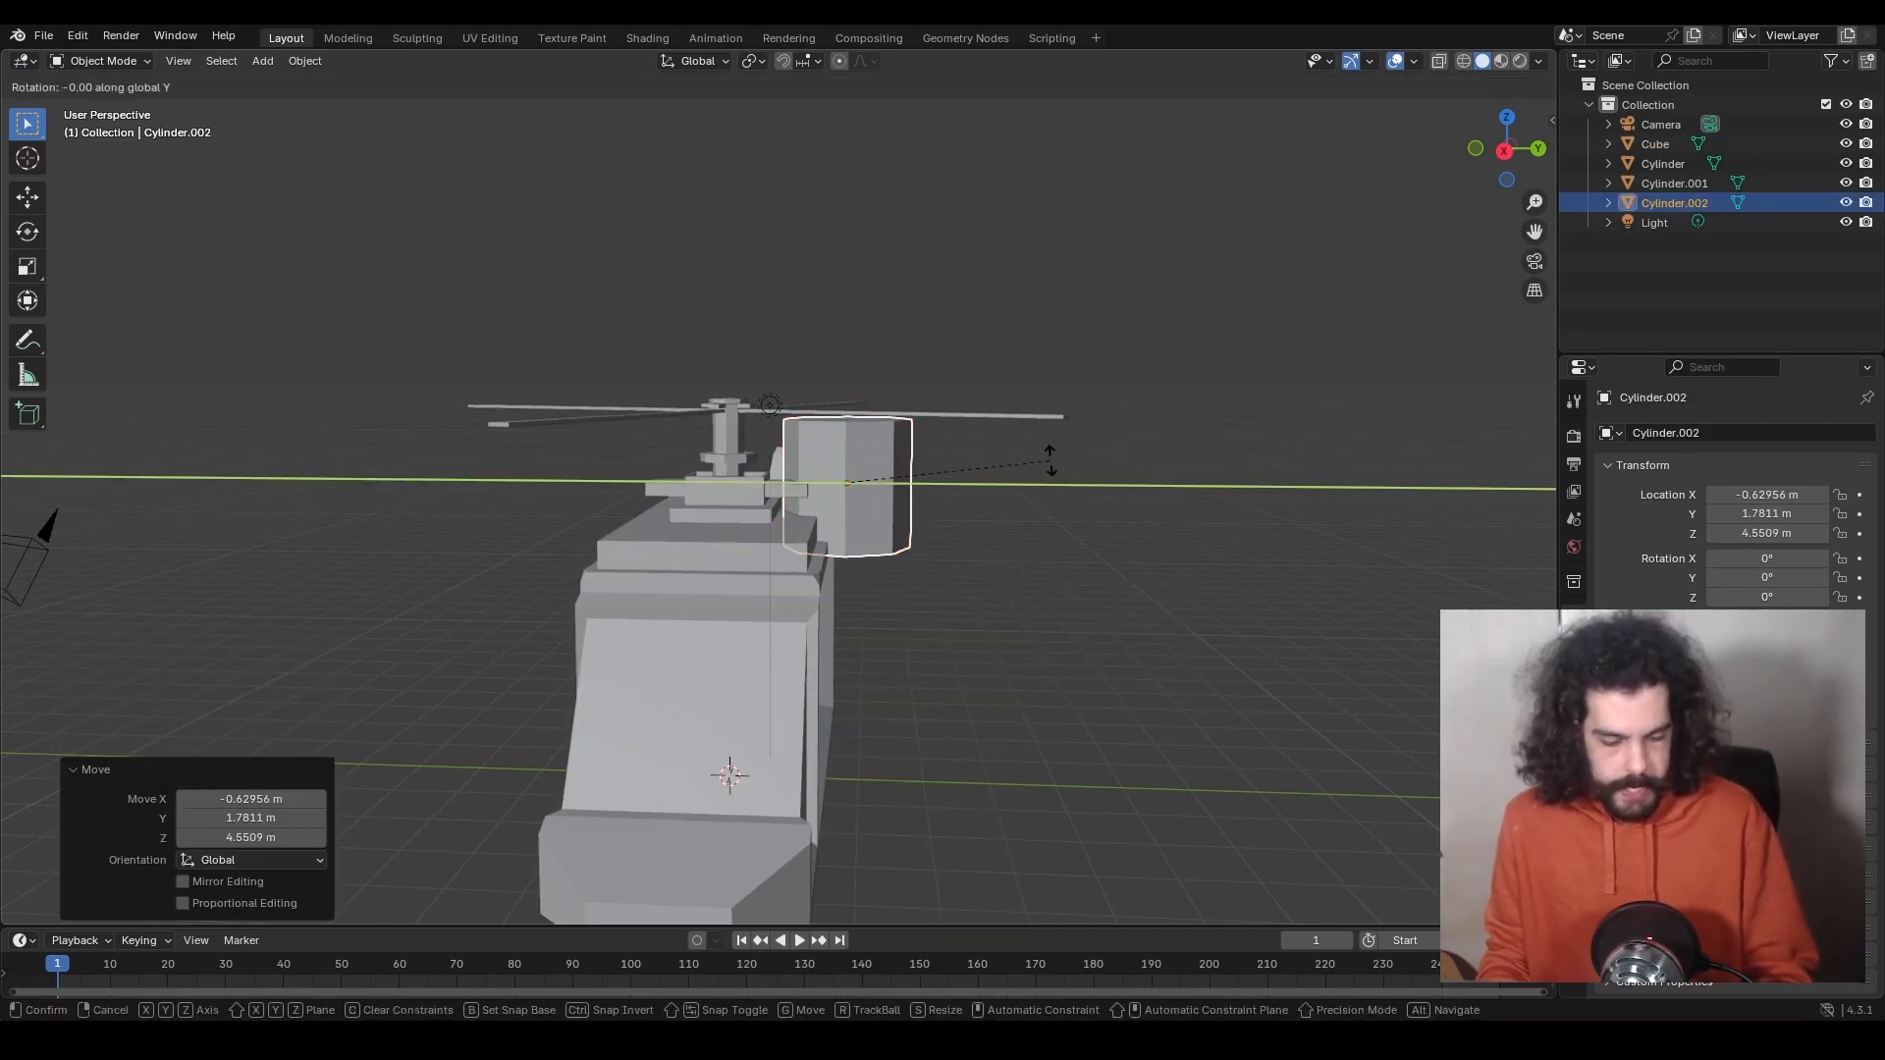
text(90)
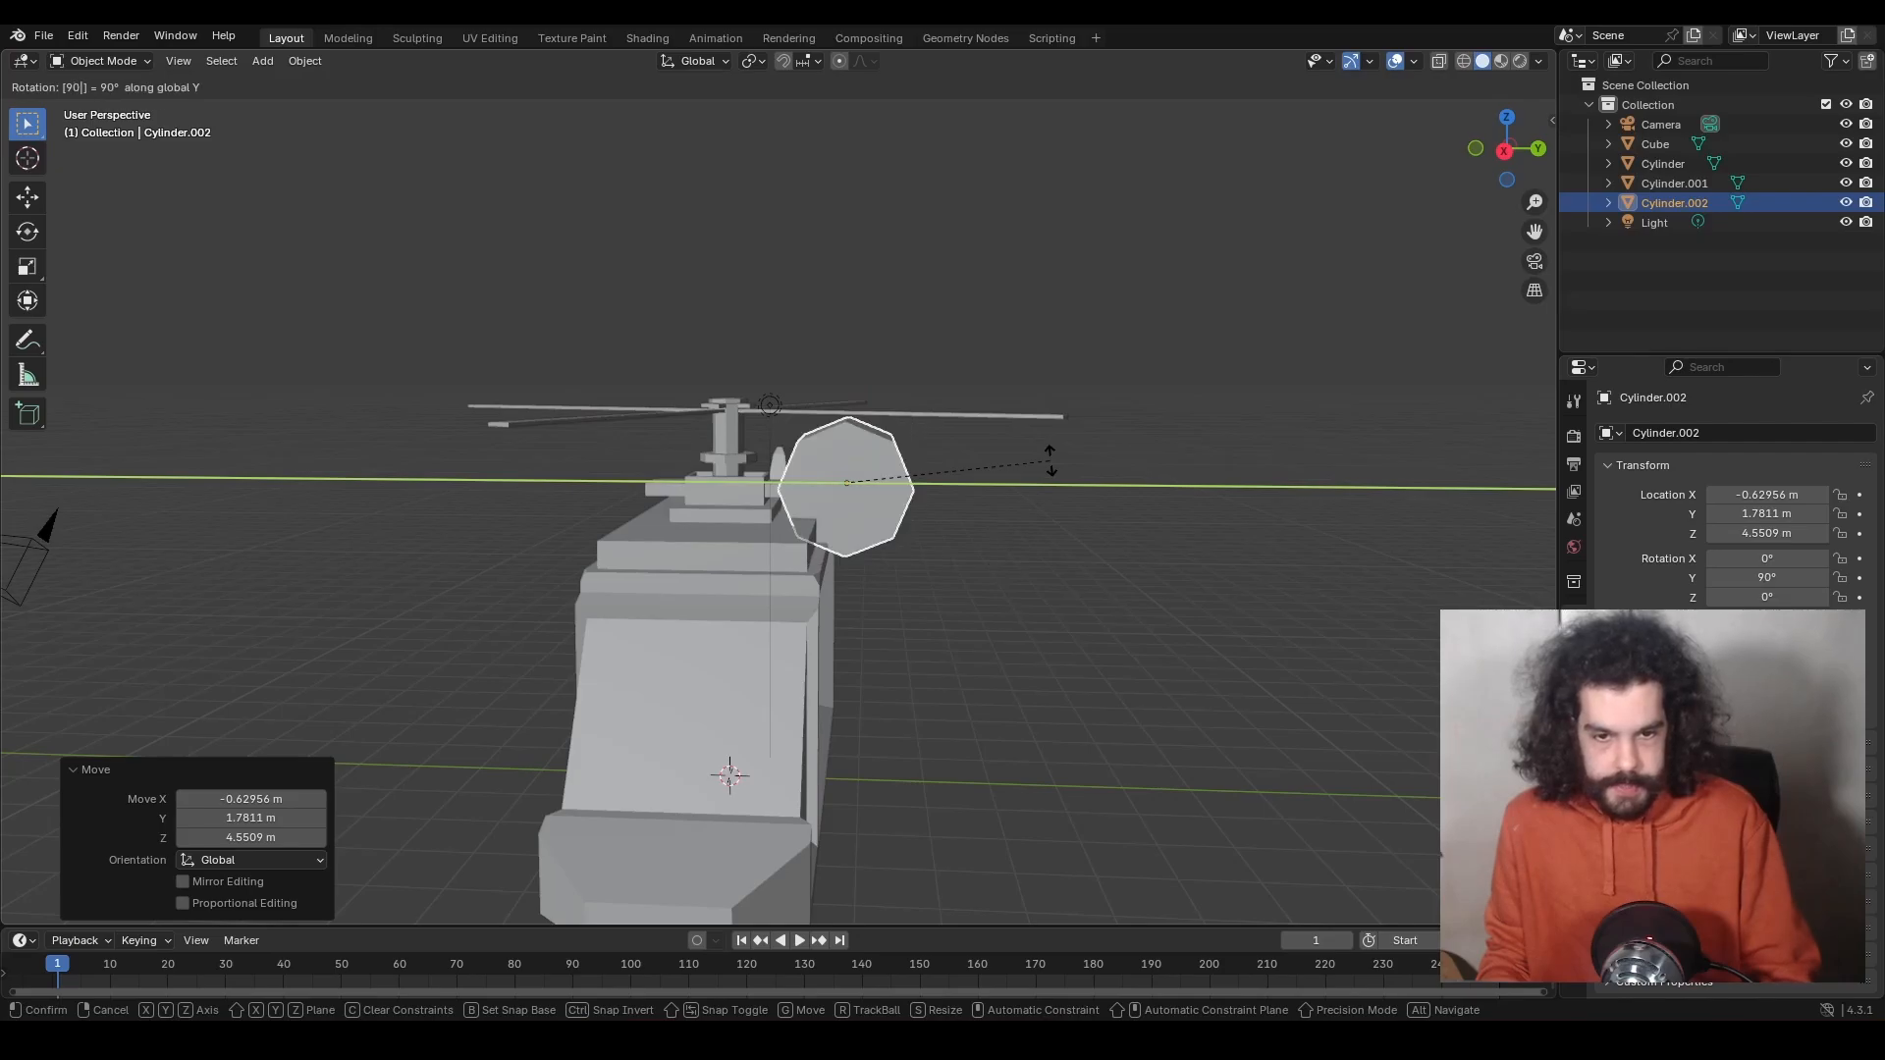
key(Return)
Scale the new cylinder down and move it about 0.9 m along X beside the mast's base block.
key(s)
click(957, 492)
scroll(958, 493, up, 5)
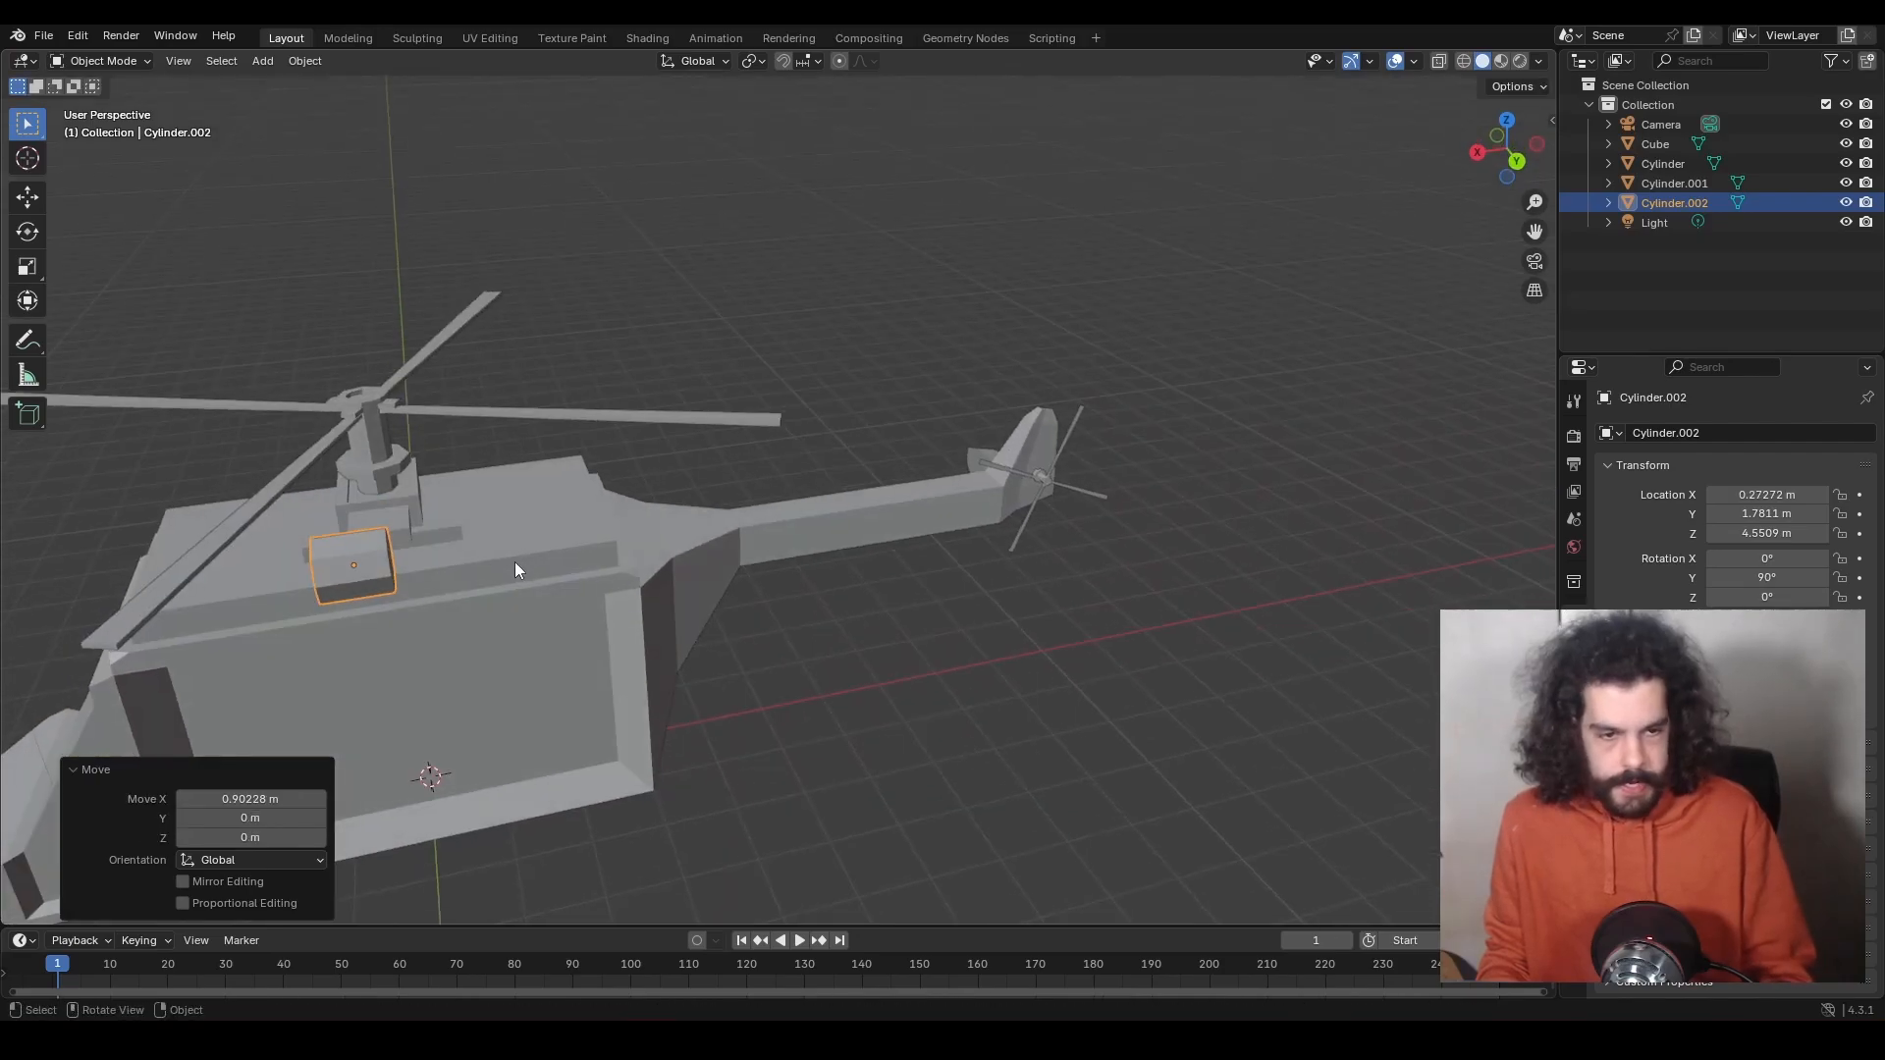
middle_drag(515, 561, 640, 538)
key(s)
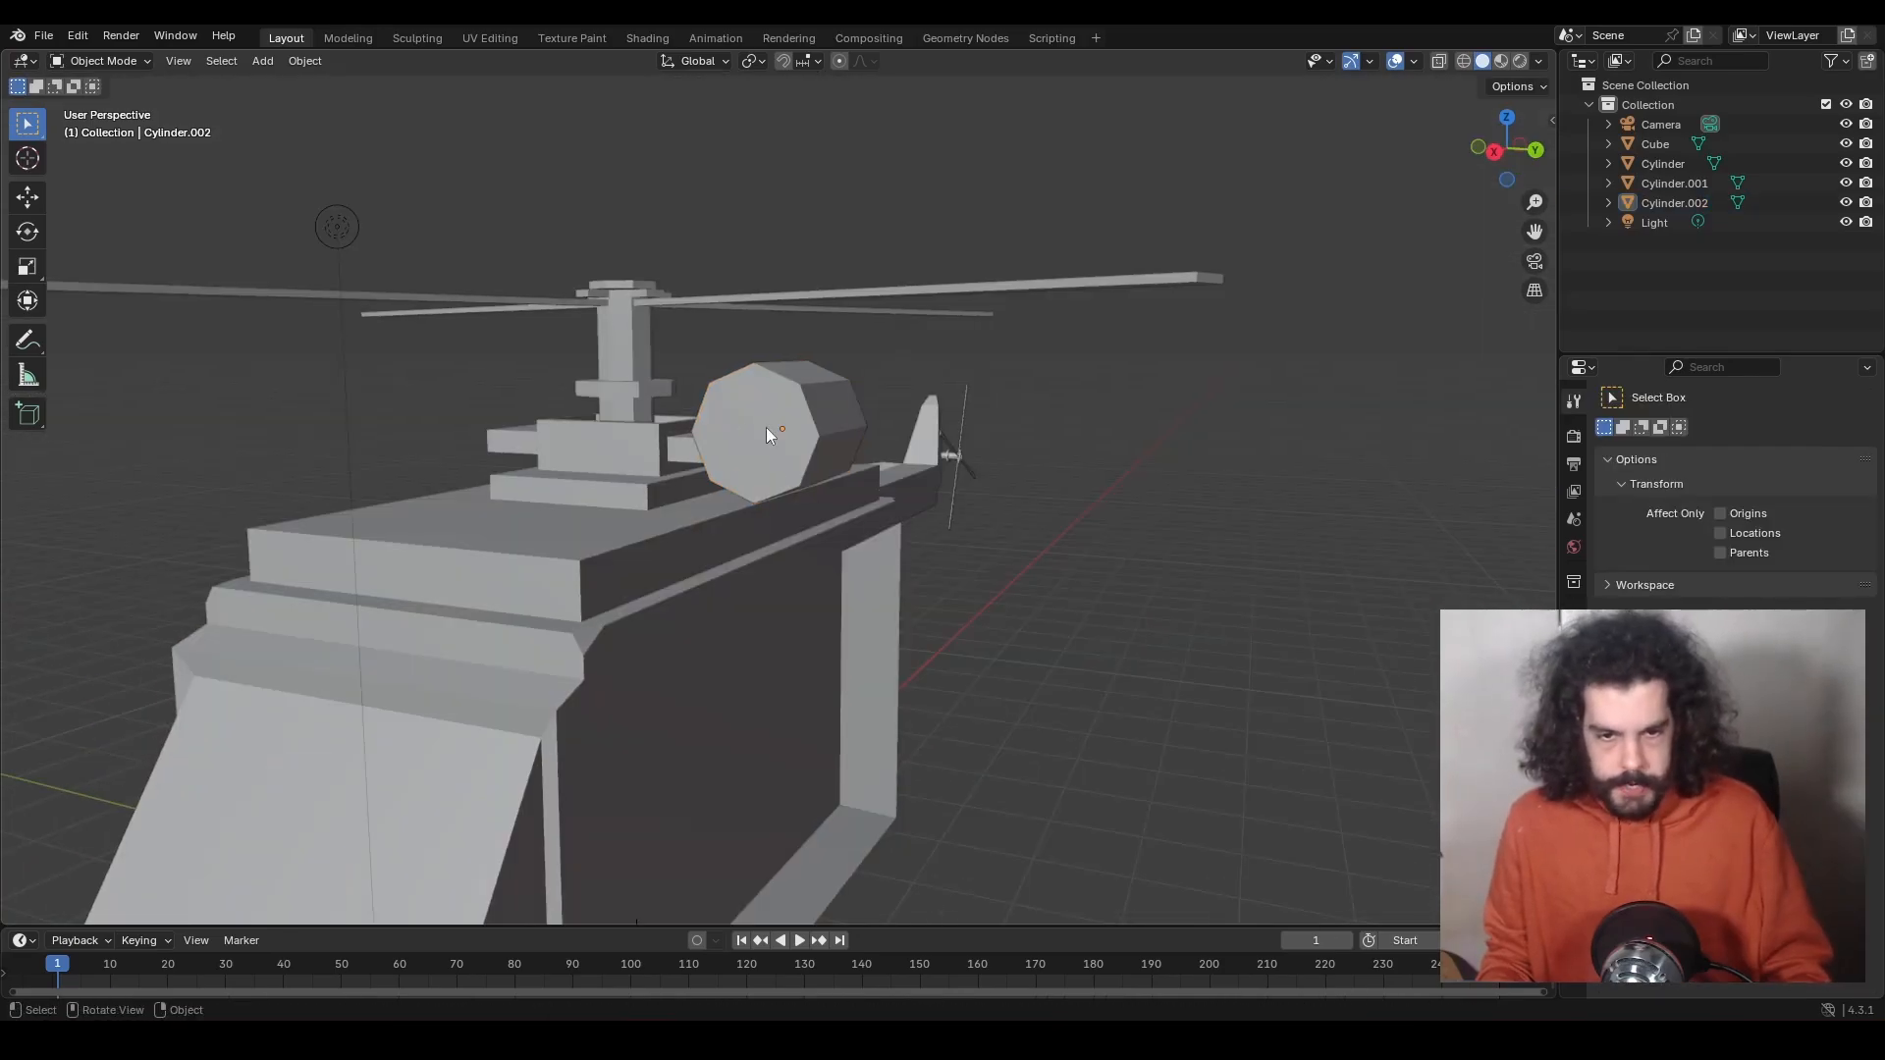
Extrude the engine cylinder's front face in place, scale it by about 1.23, and extrude it forward about 1.61 m.
click(767, 432)
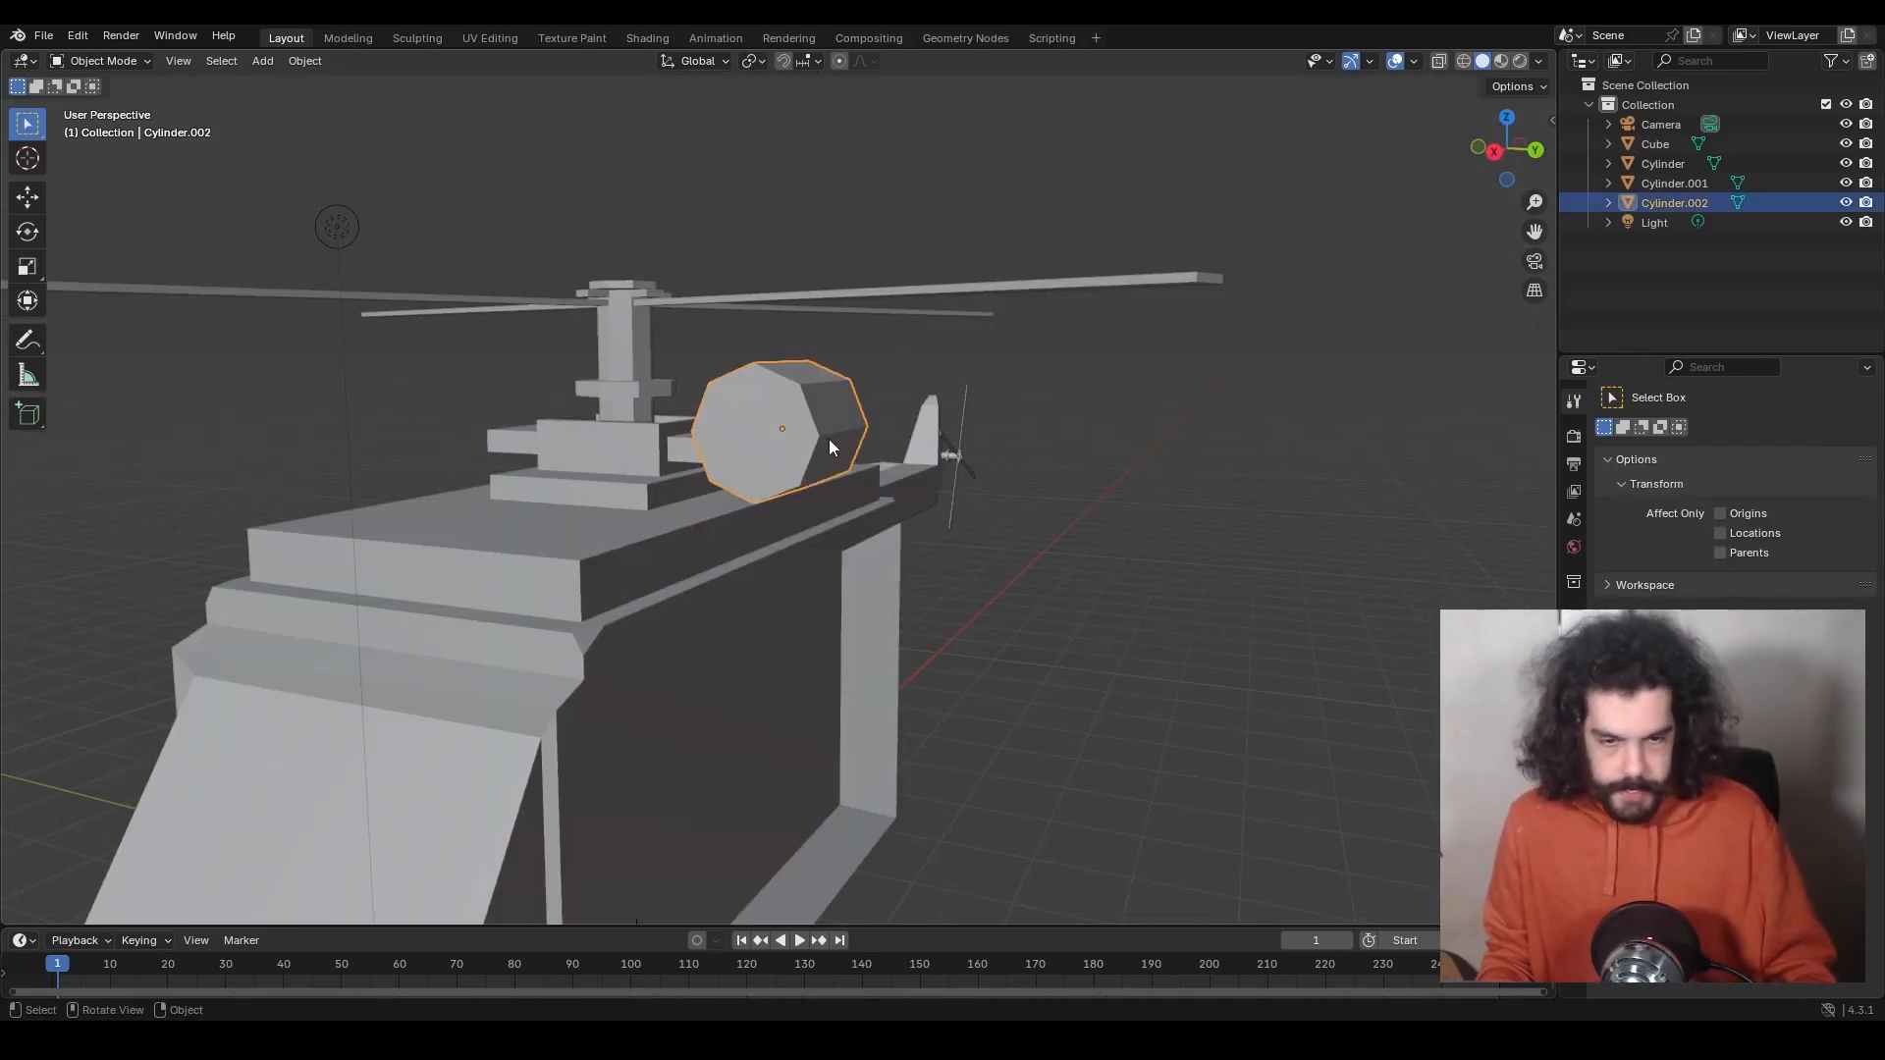
key(Tab)
click(761, 417)
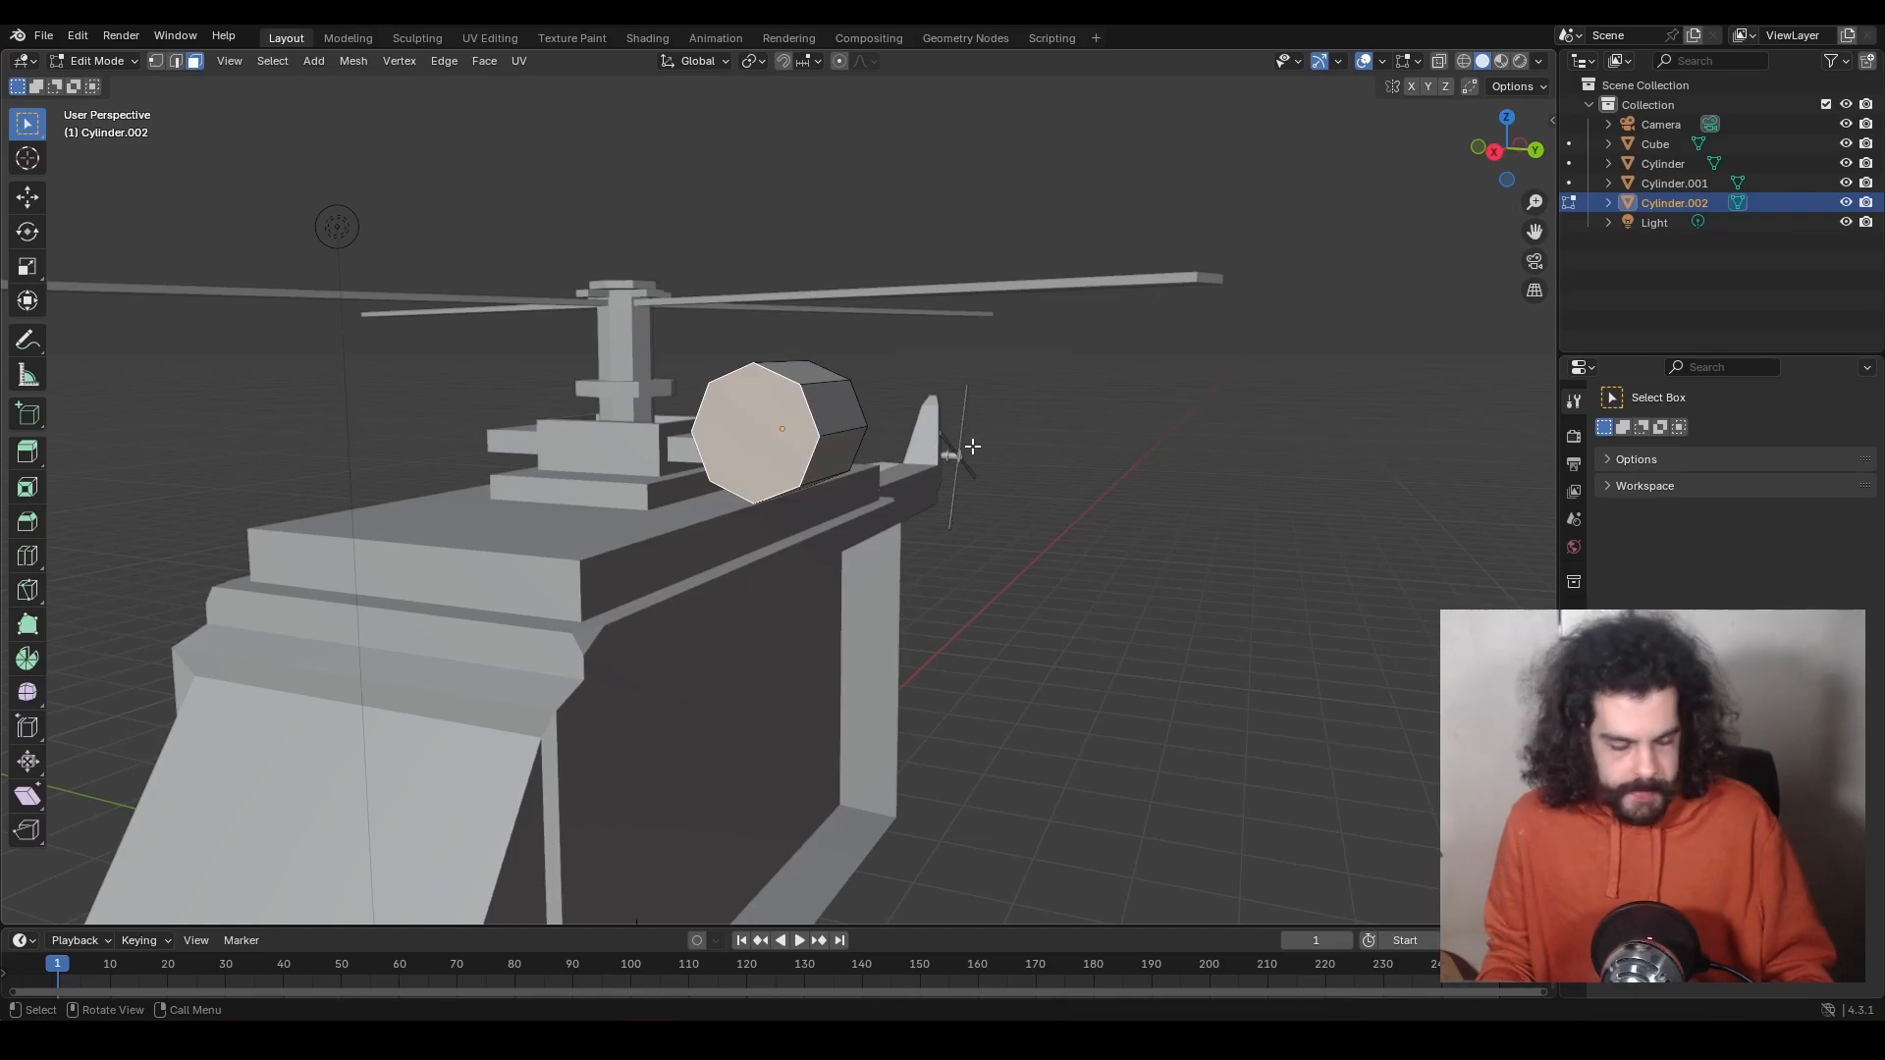
key(e)
right_click(960, 451)
key(s)
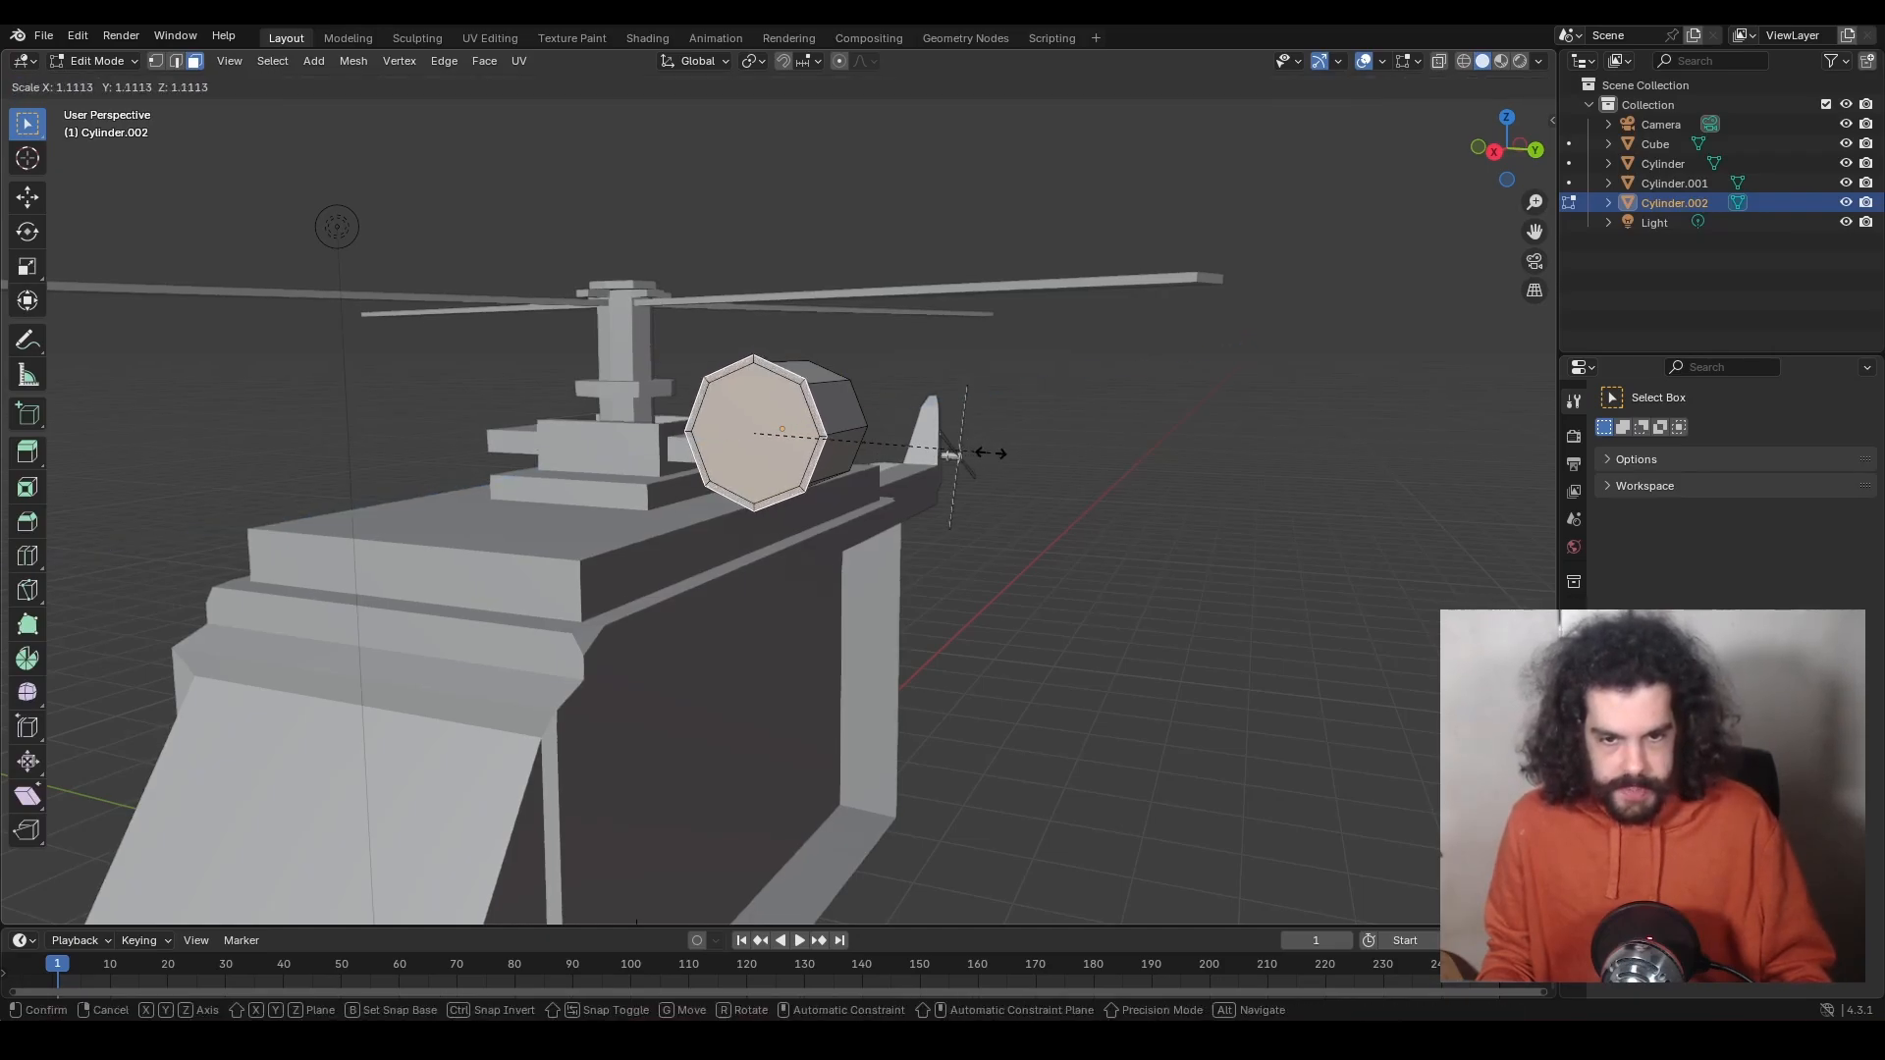
click(1011, 454)
key(e)
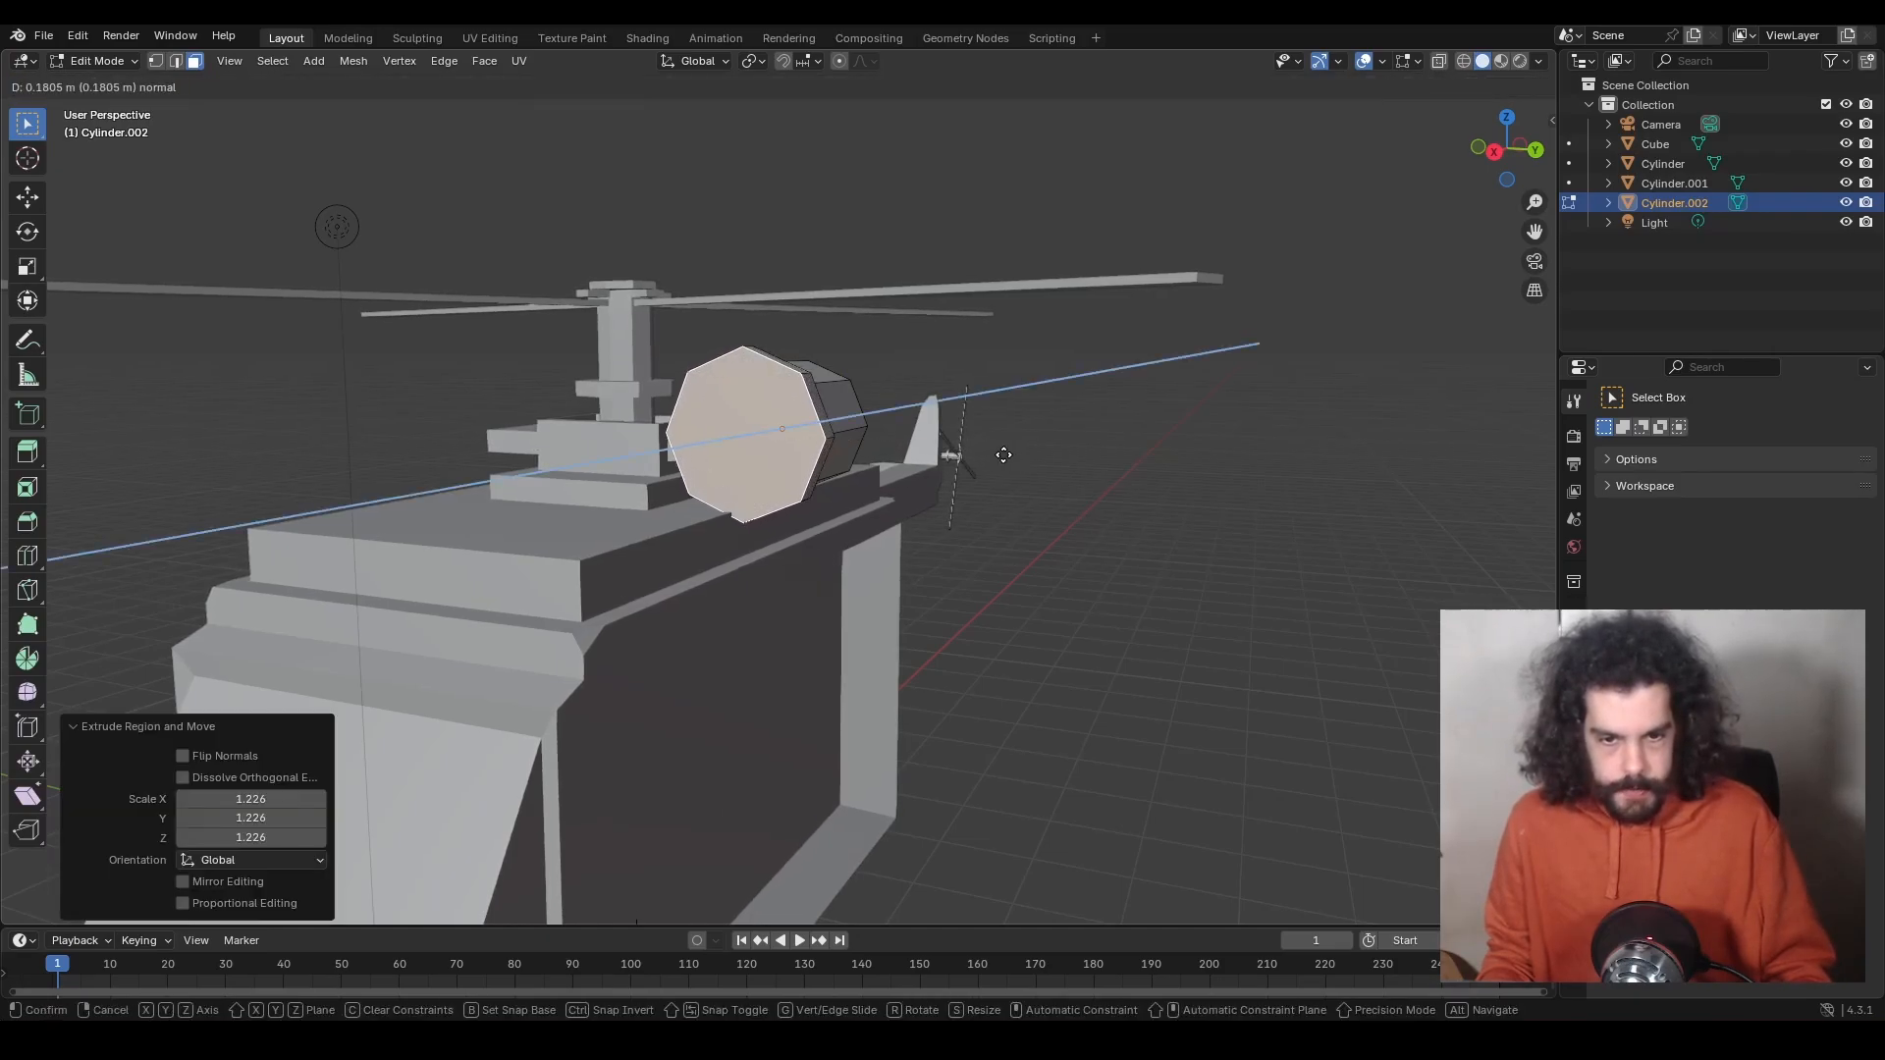
click(903, 462)
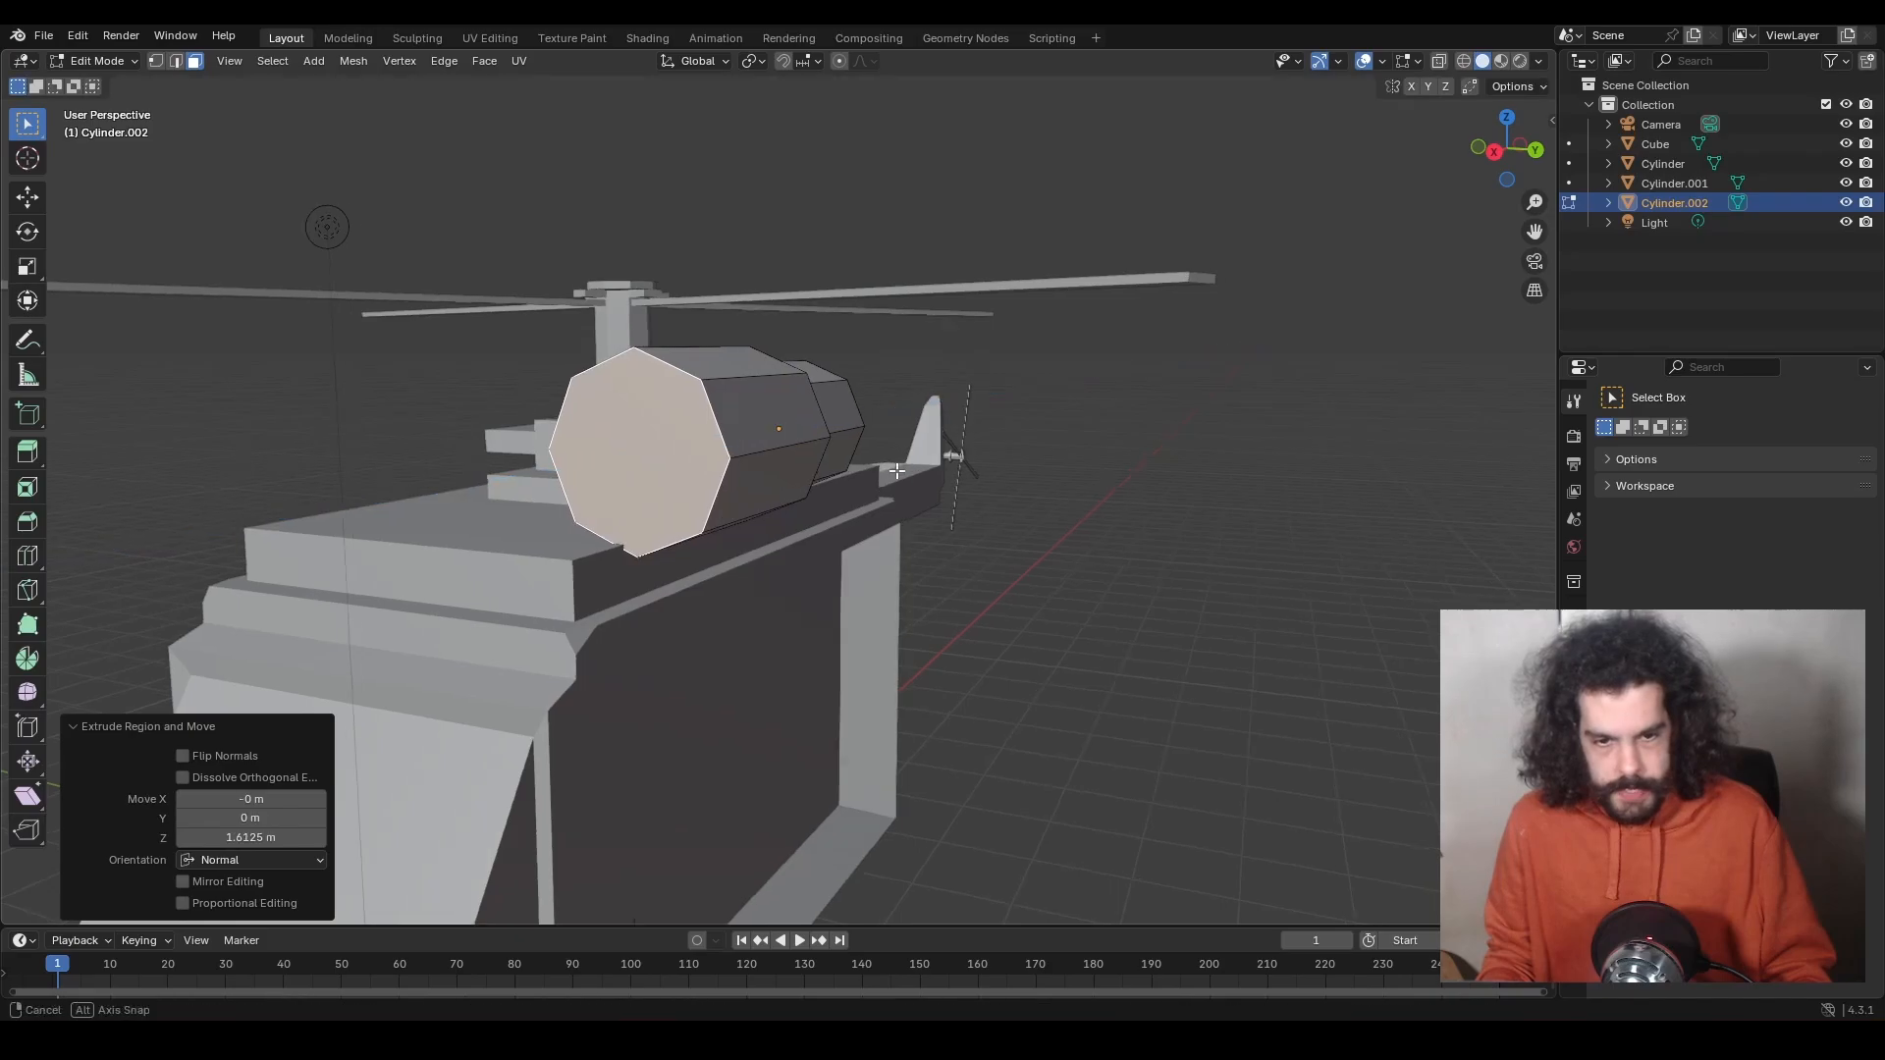
Scale the engine's rear face to about 0.68, extrude it backward and shrink the new end face to form a tapered tail.
middle_drag(903, 462, 848, 498)
click(533, 424)
scroll(847, 497, up, 2)
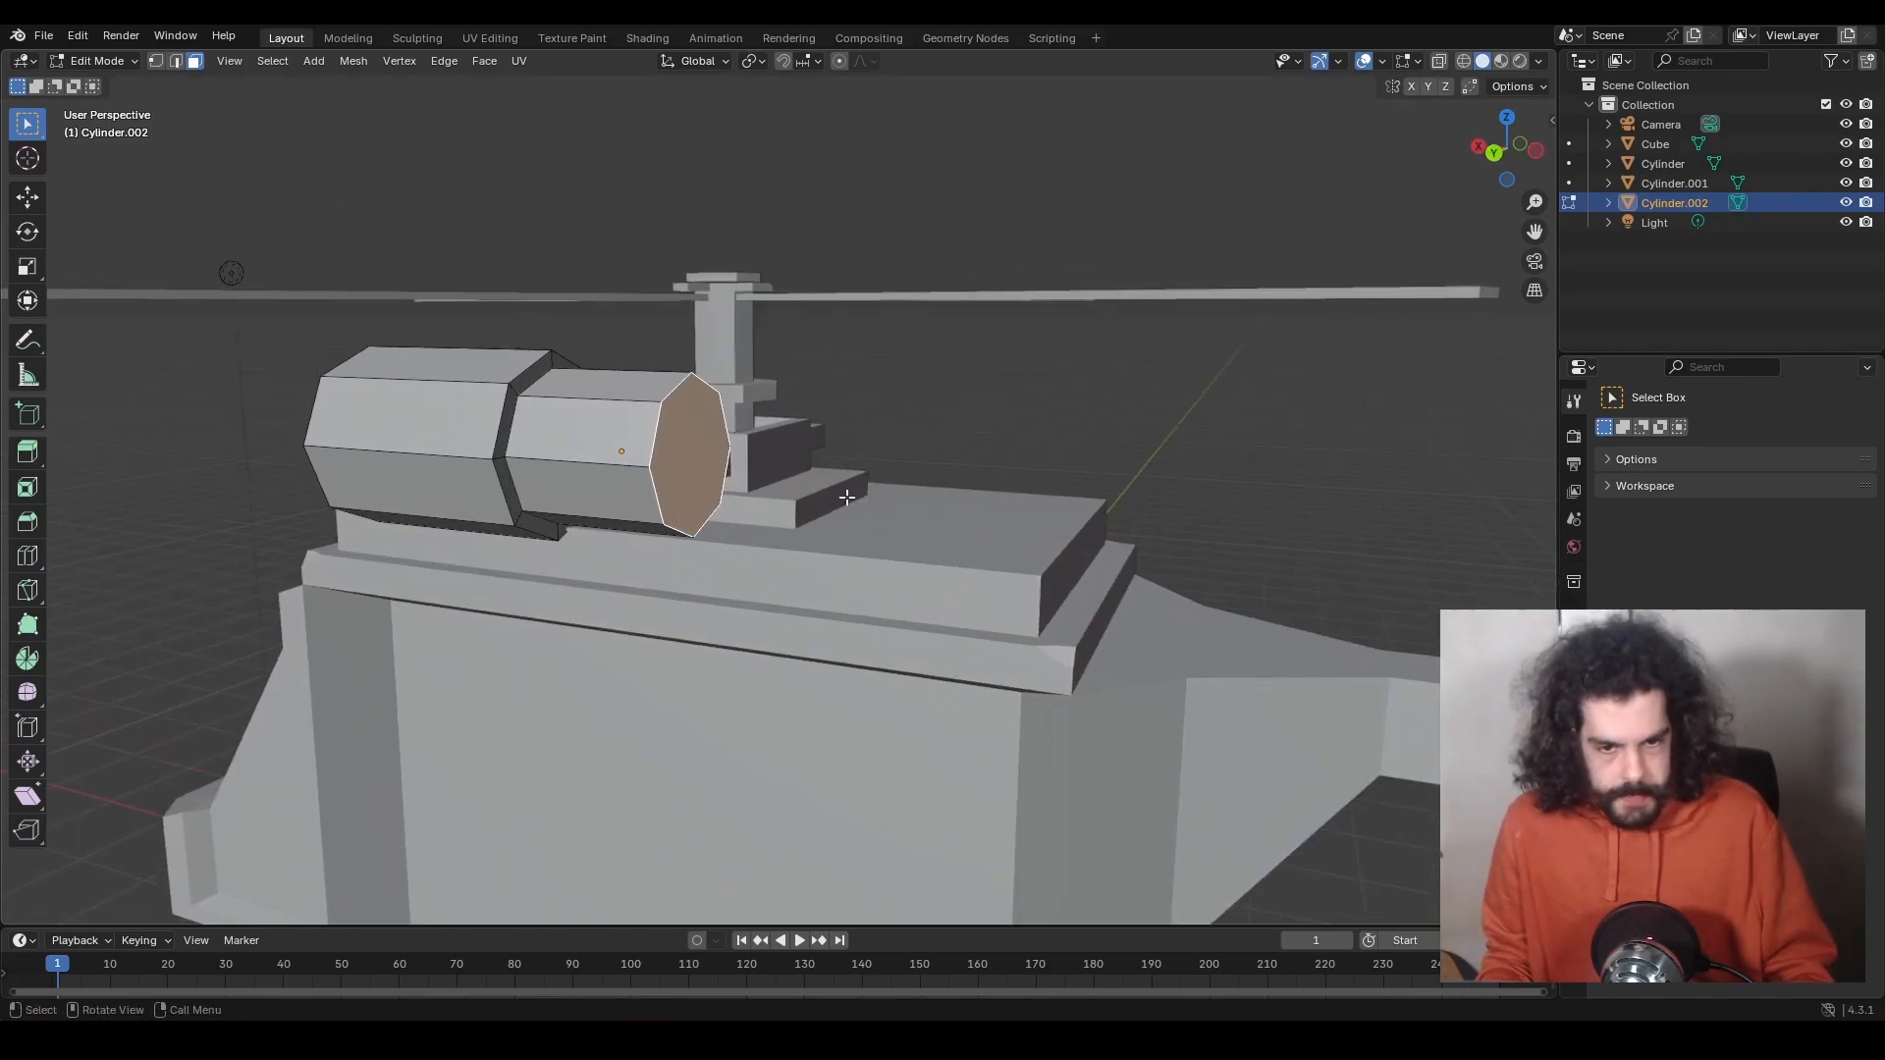
key(s)
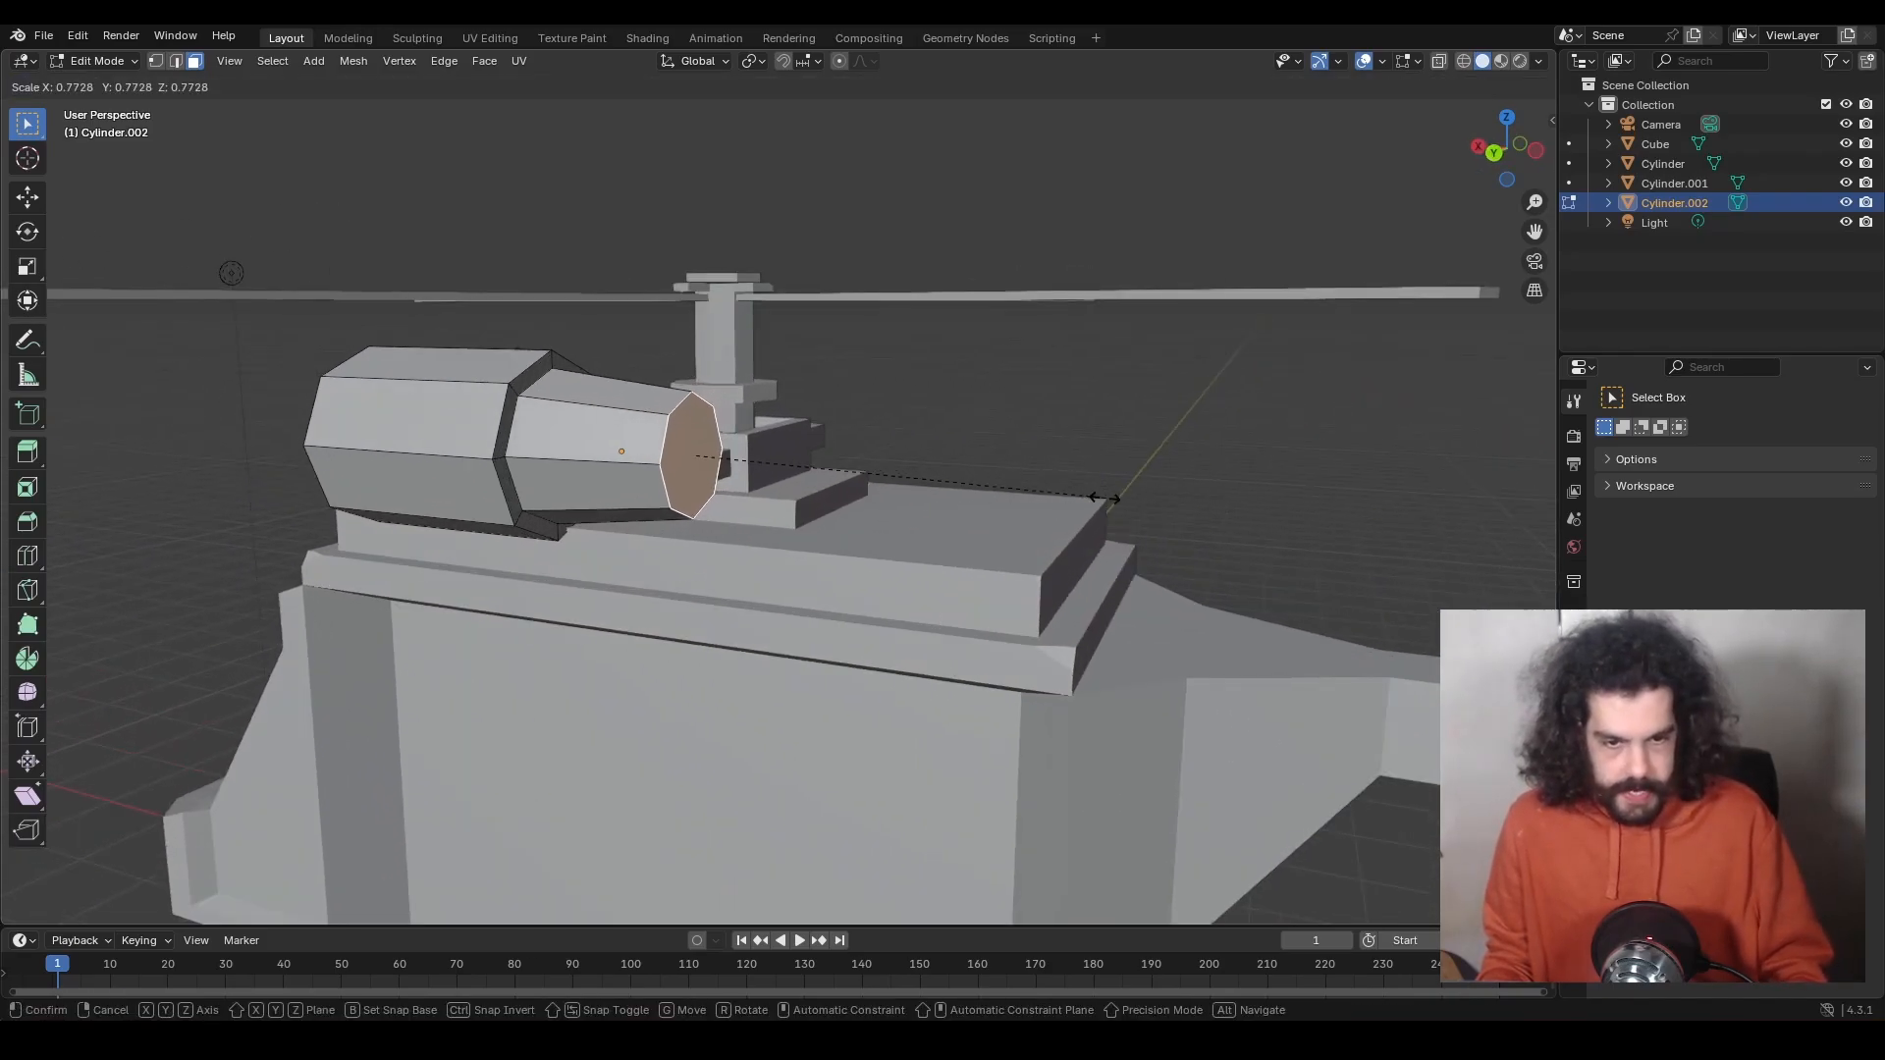
click(1089, 497)
key(e)
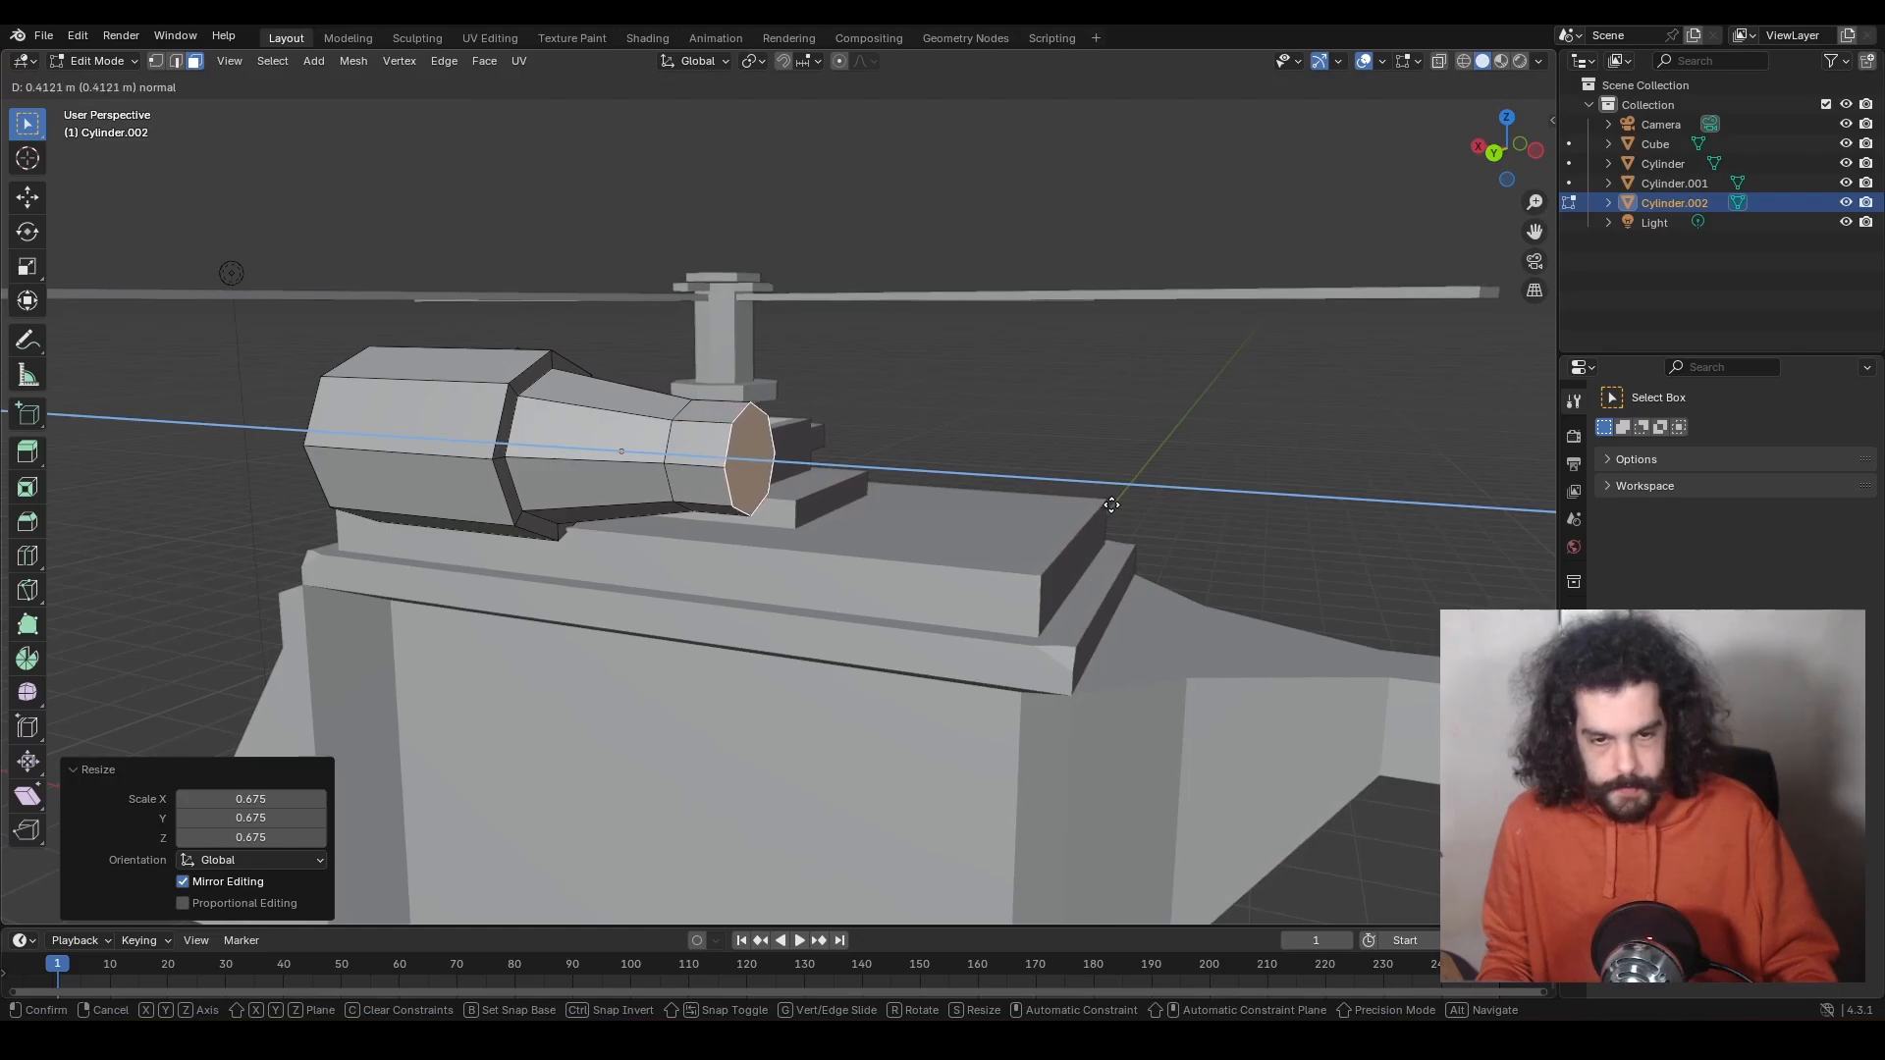
click(1149, 509)
key(s)
click(1021, 481)
Move the whole engine along the X axis beside the mast.
key(Tab)
middle_drag(1021, 481, 941, 534)
key(g)
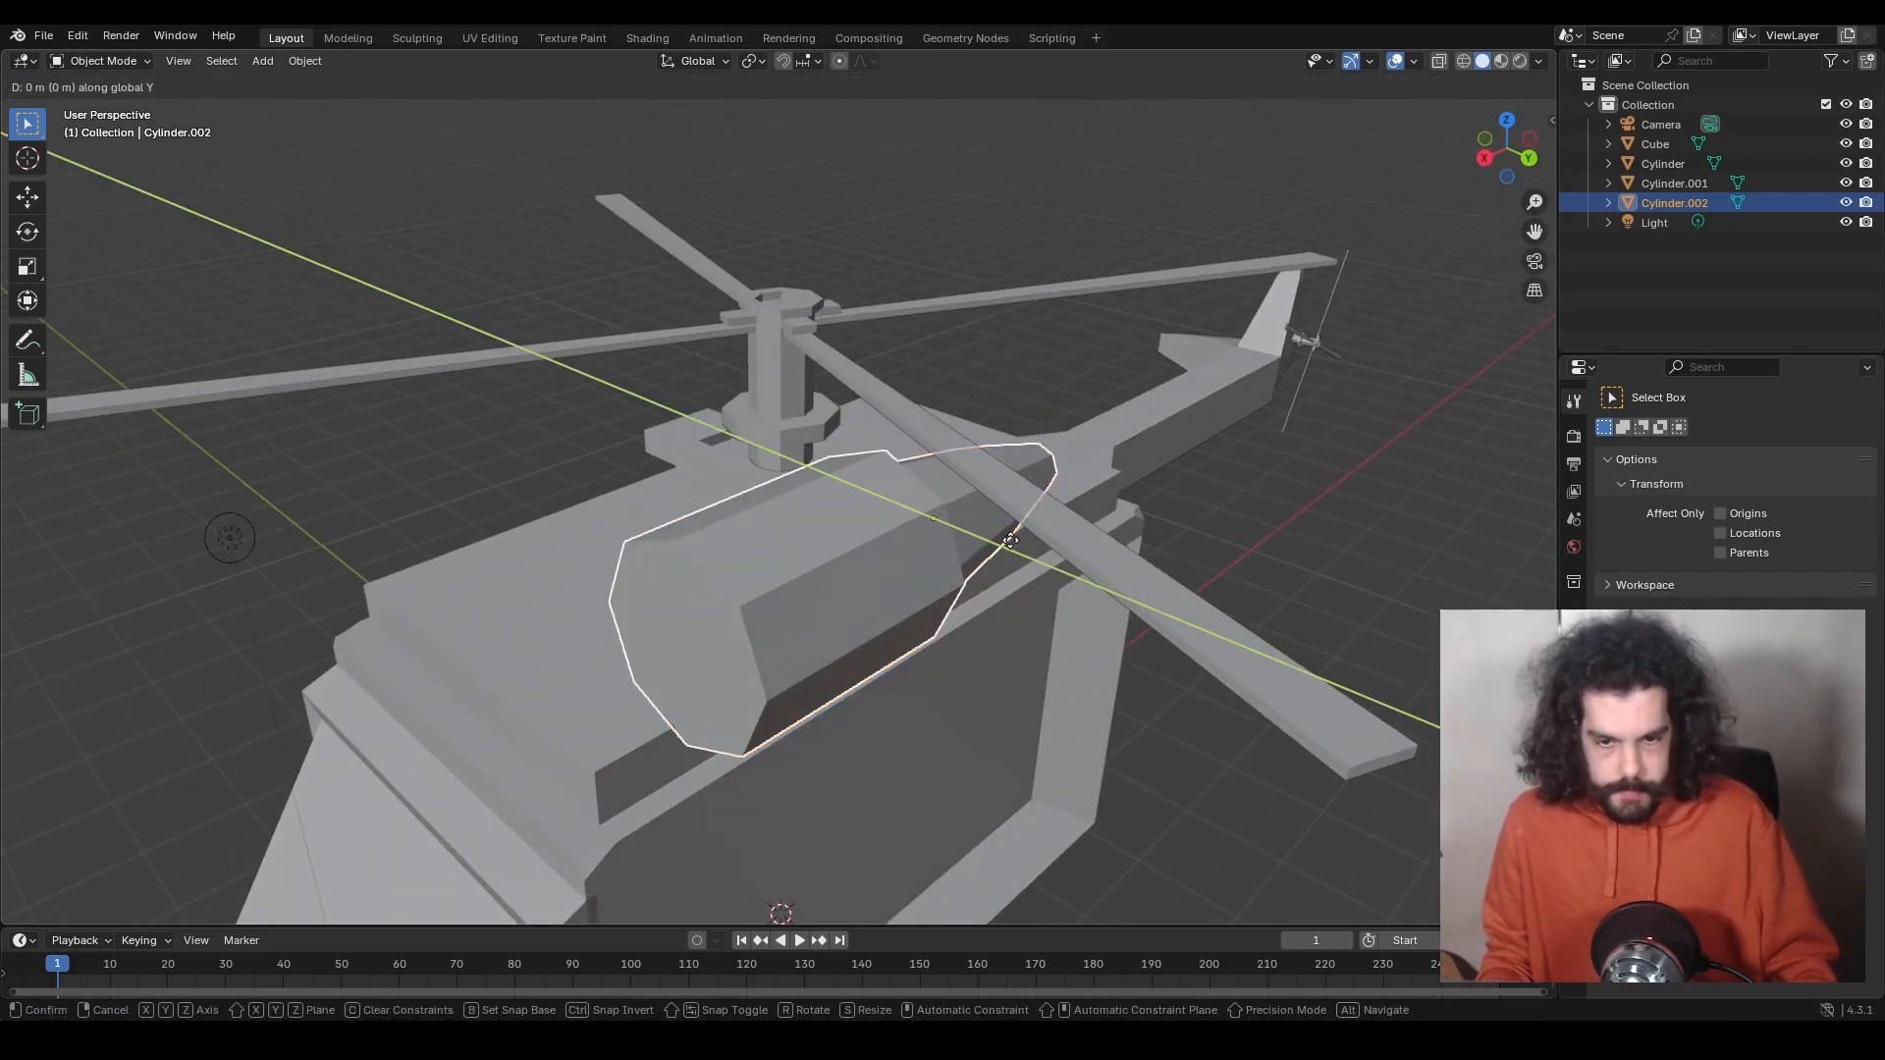
key(x)
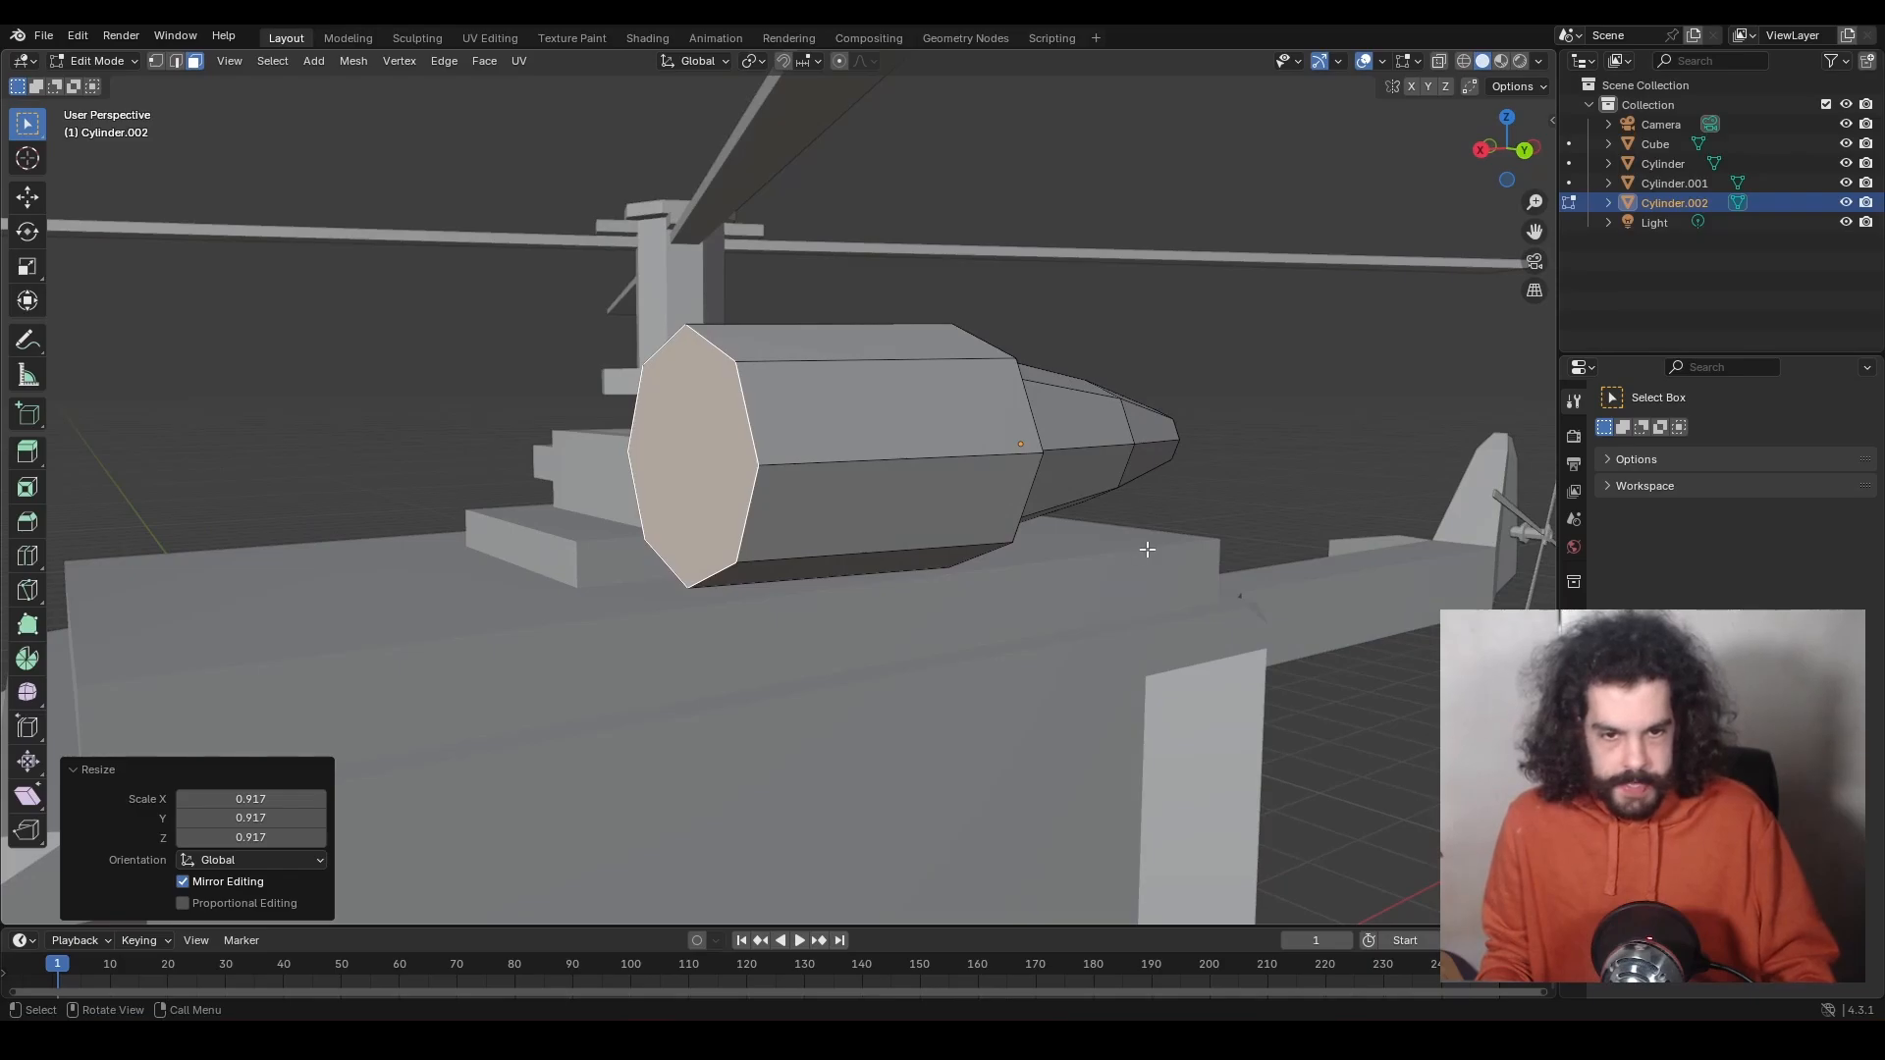
Hollow the engine's front by insetting its face, extruding it about 0.34 m inward and insetting again by about 0.25 m.
key(i)
click(1124, 550)
key(e)
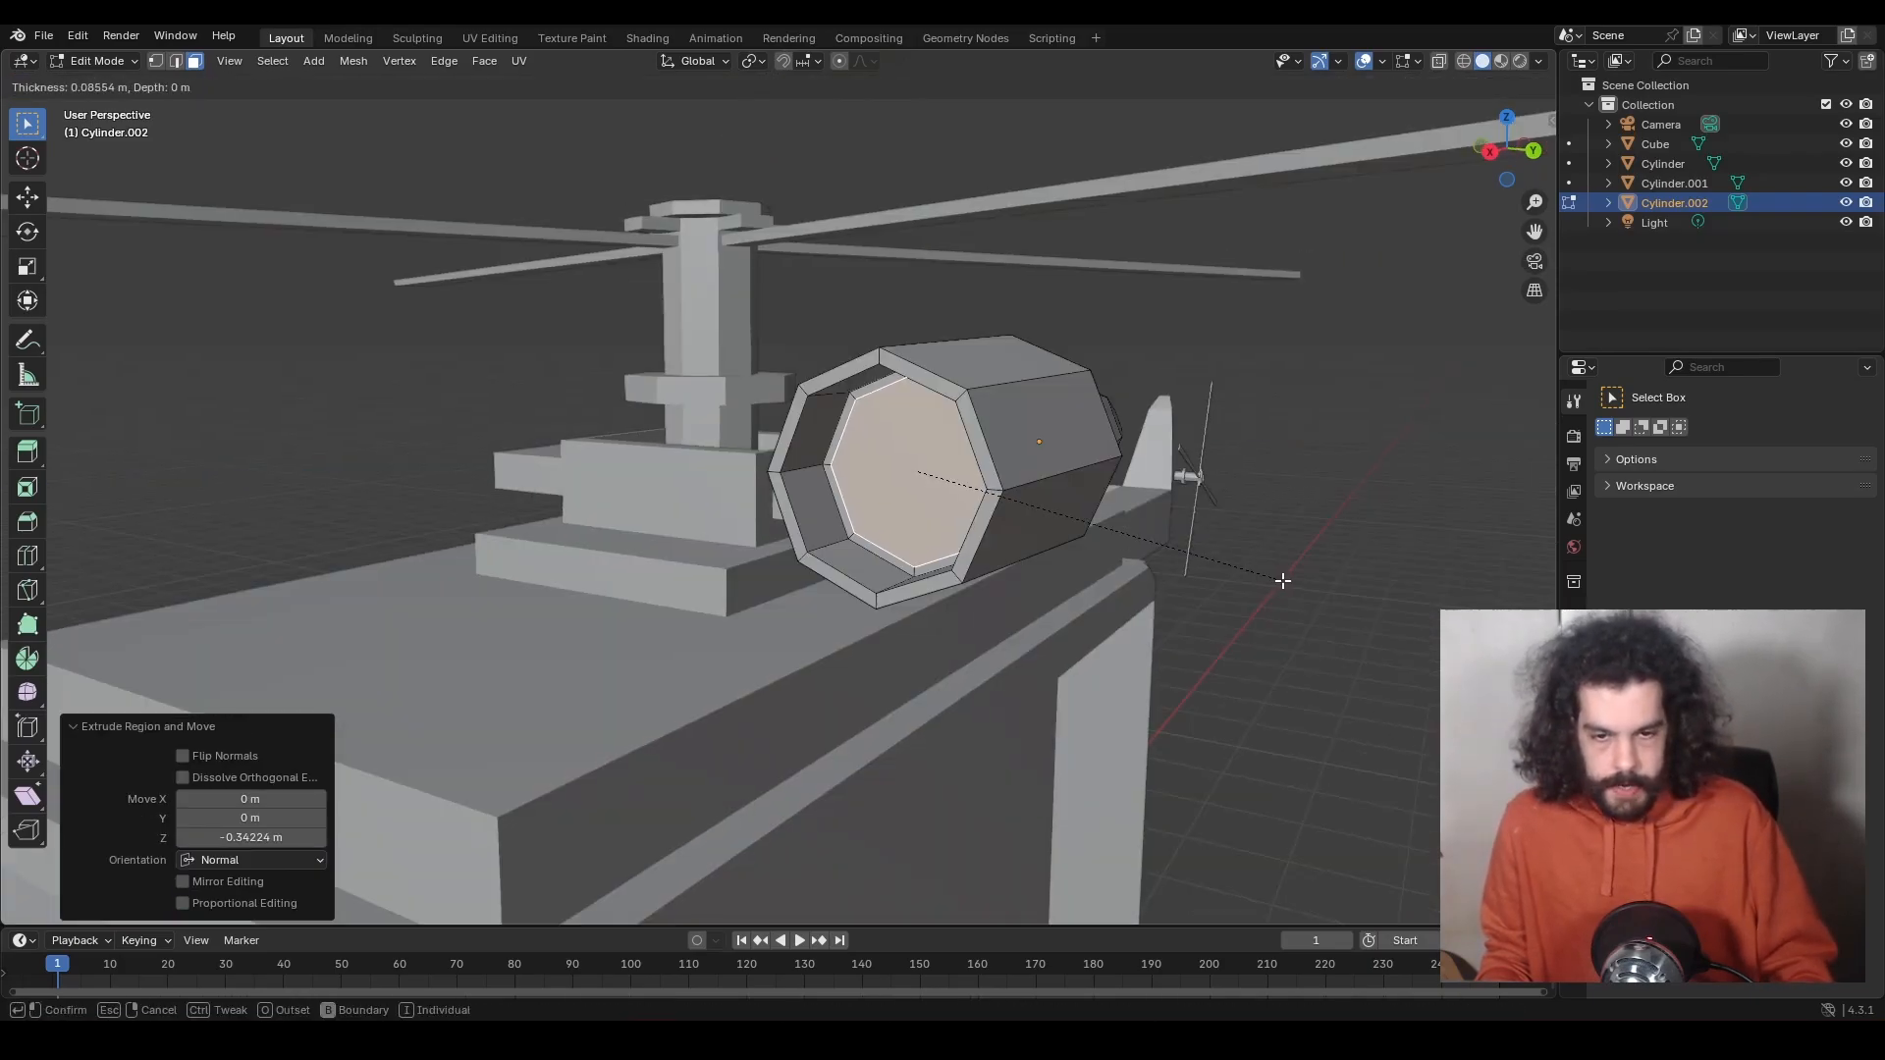
click(1264, 579)
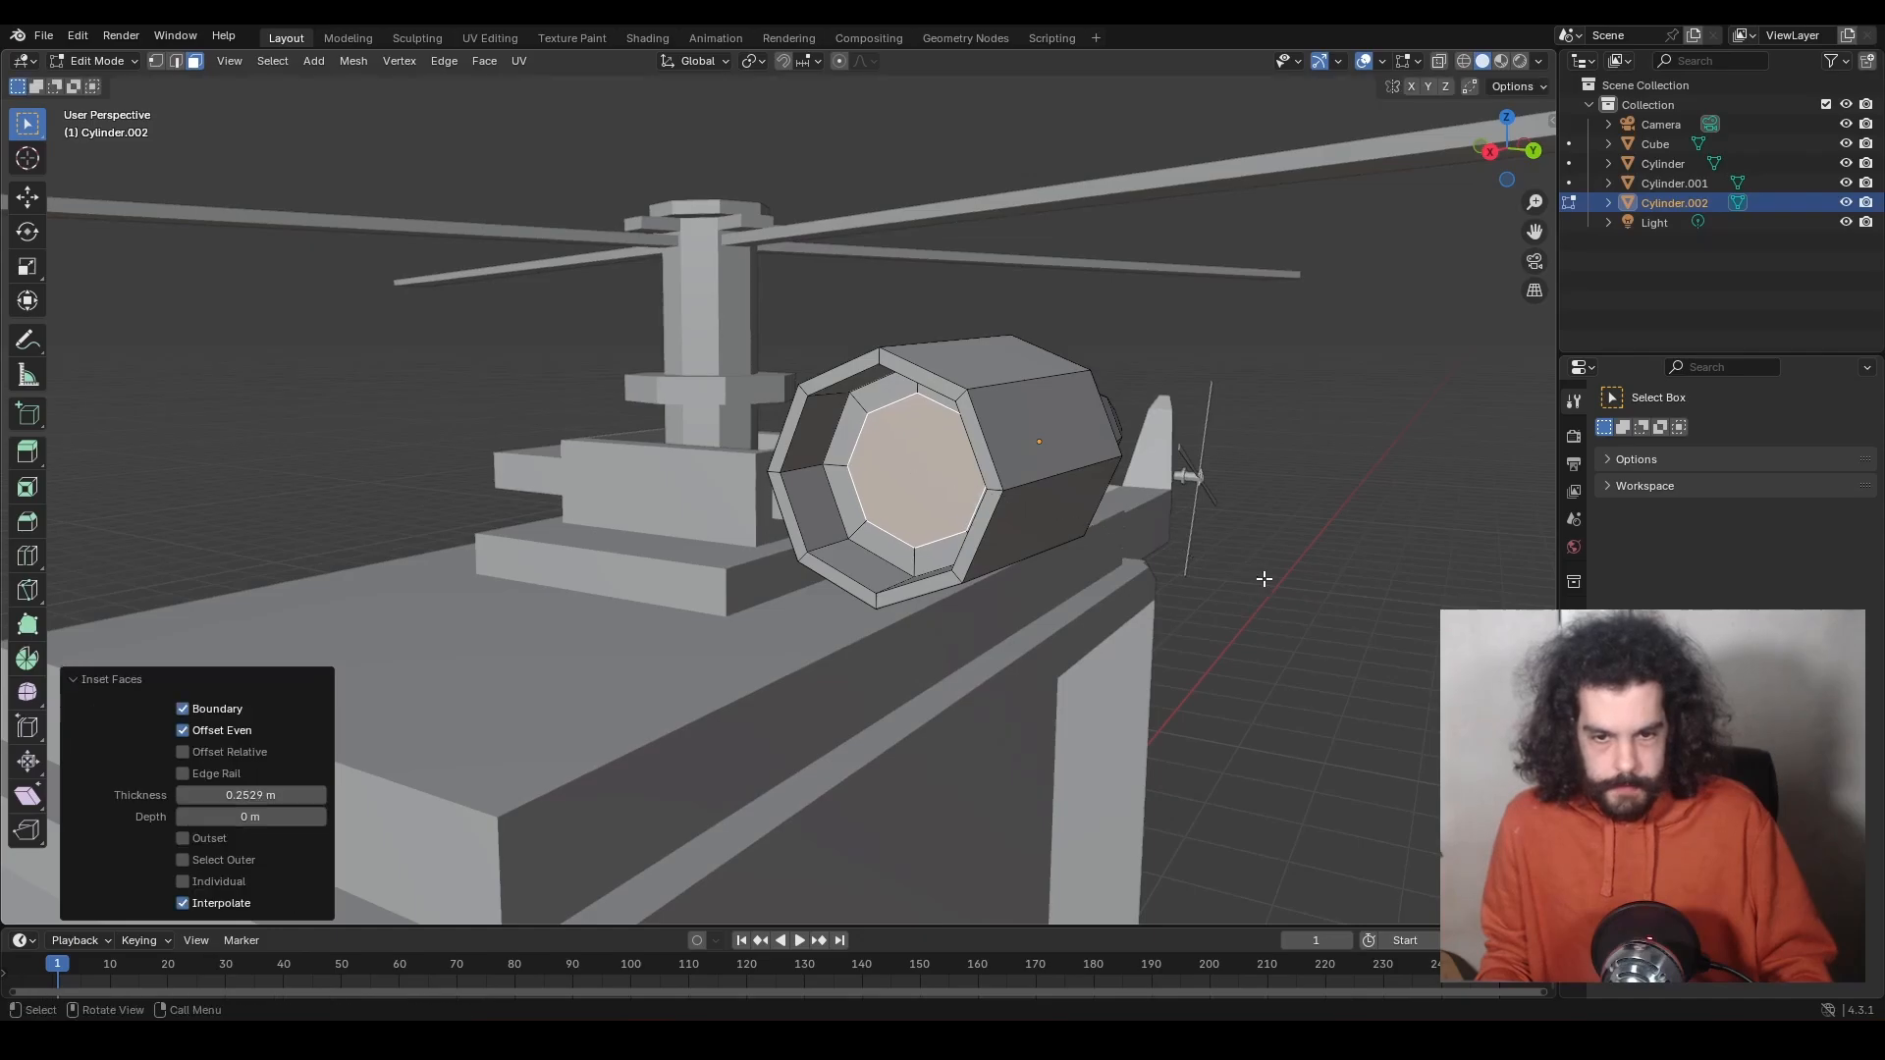
Extrude the inner front face about 0.28 m outward and scale it down into a tapered hub.
key(e)
click(1245, 576)
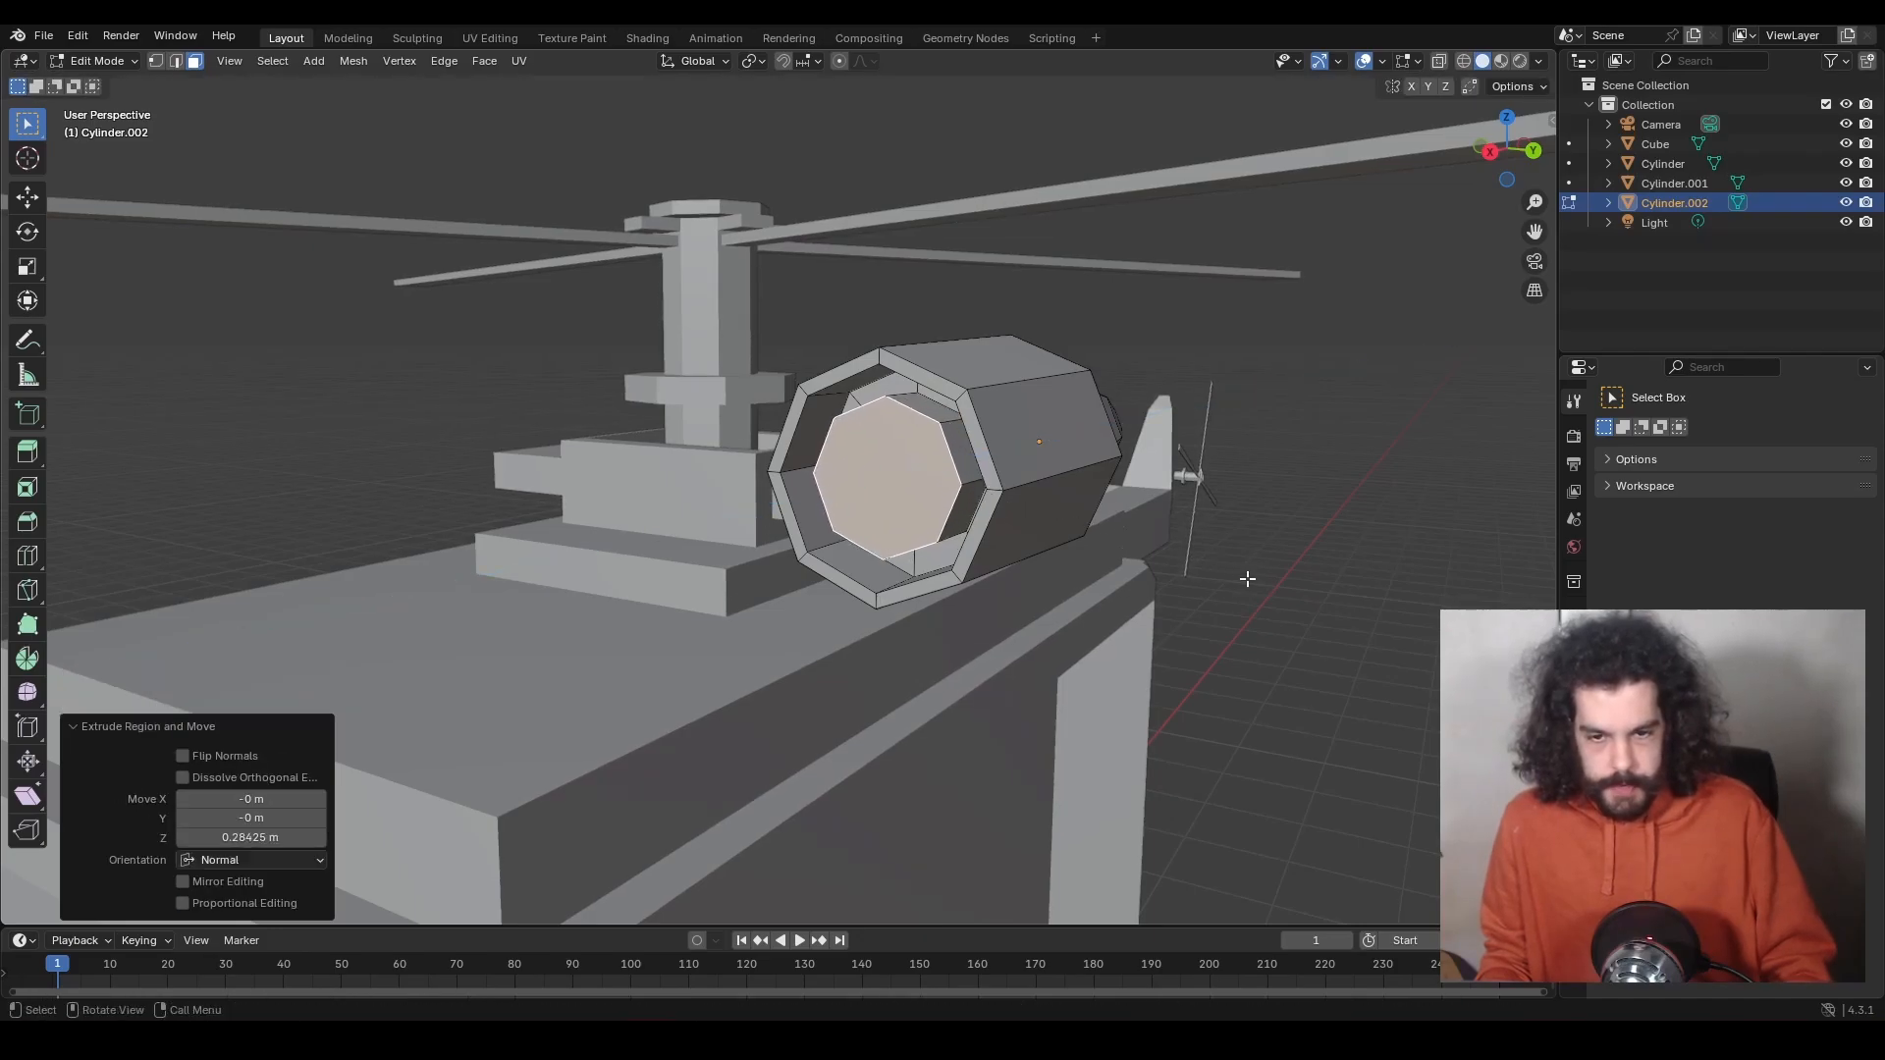
key(s)
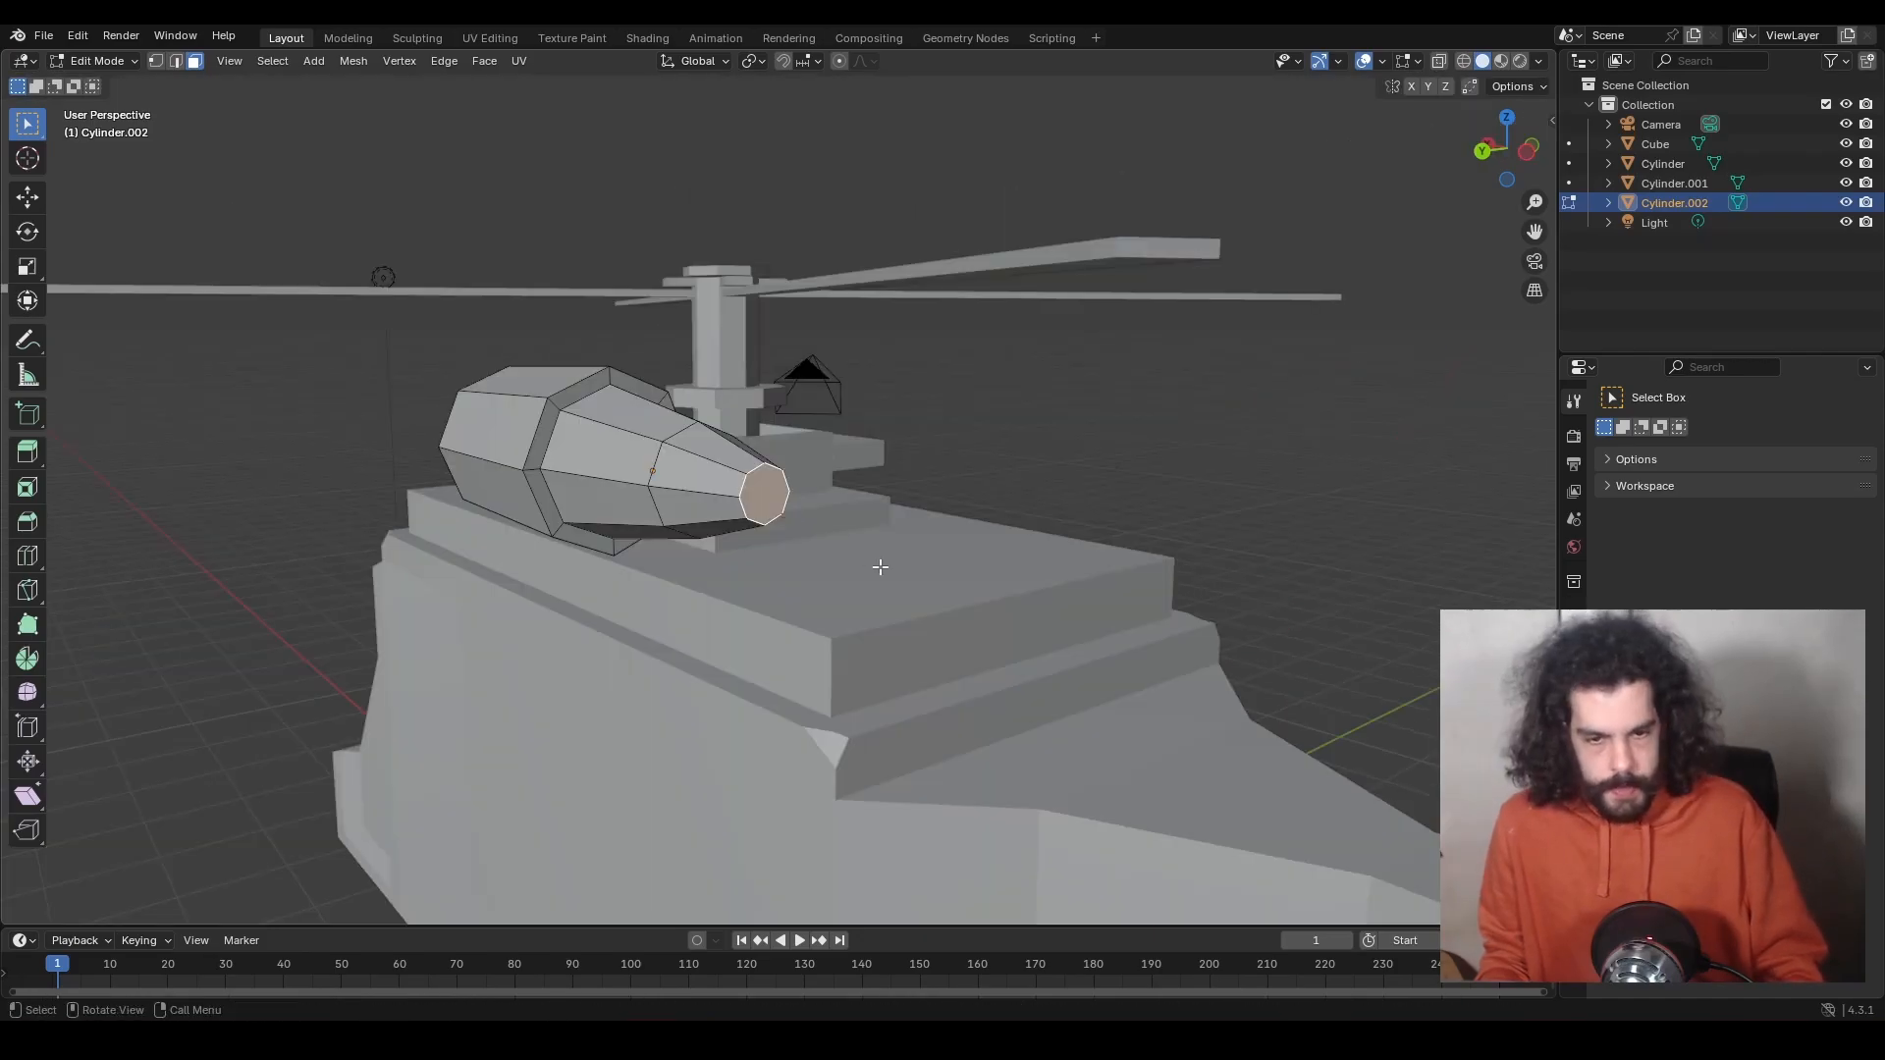
Inset the engine's rear end face and extrude it about 0.18 m inward to hollow the exhaust.
scroll(879, 563, up, 1)
key(i)
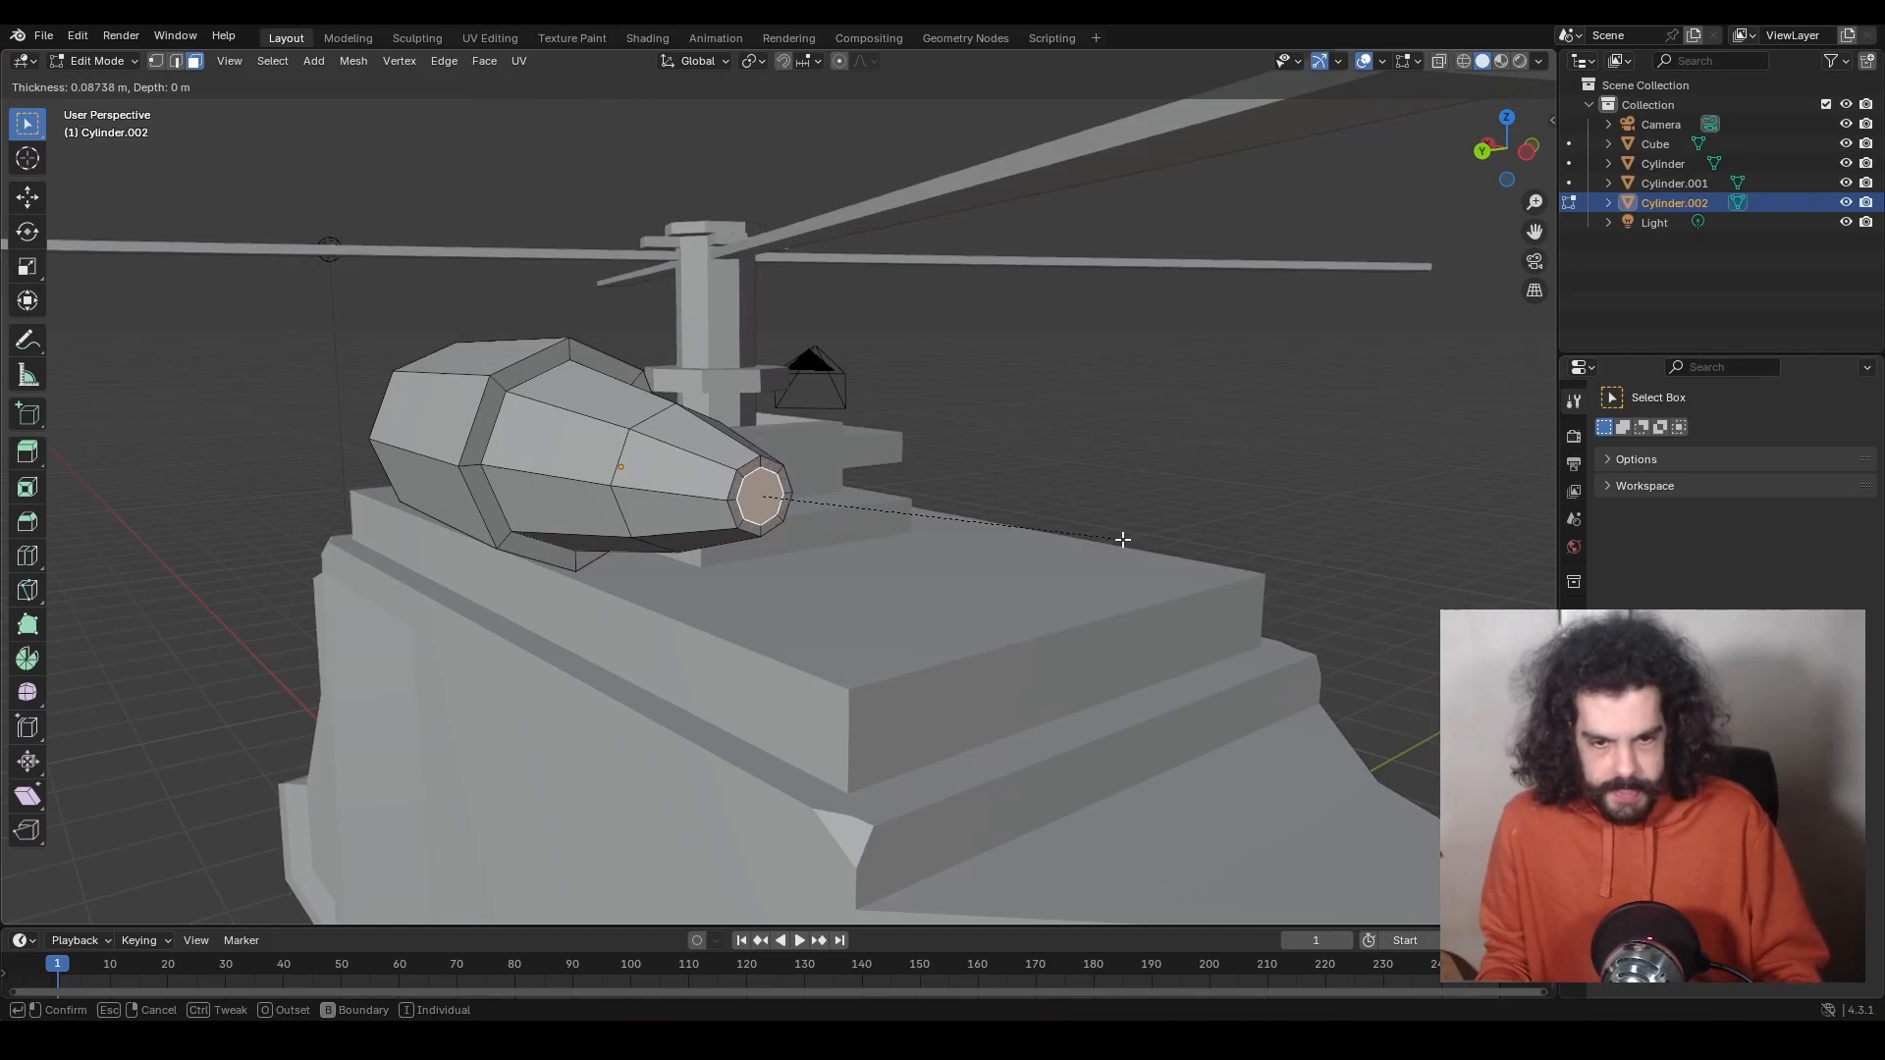
click(1129, 568)
key(e)
click(1139, 569)
Inset the recessed exhaust face by about 0.1 m, extrude it outward and scale it down into a small cone.
middle_drag(1186, 560, 1165, 551)
key(i)
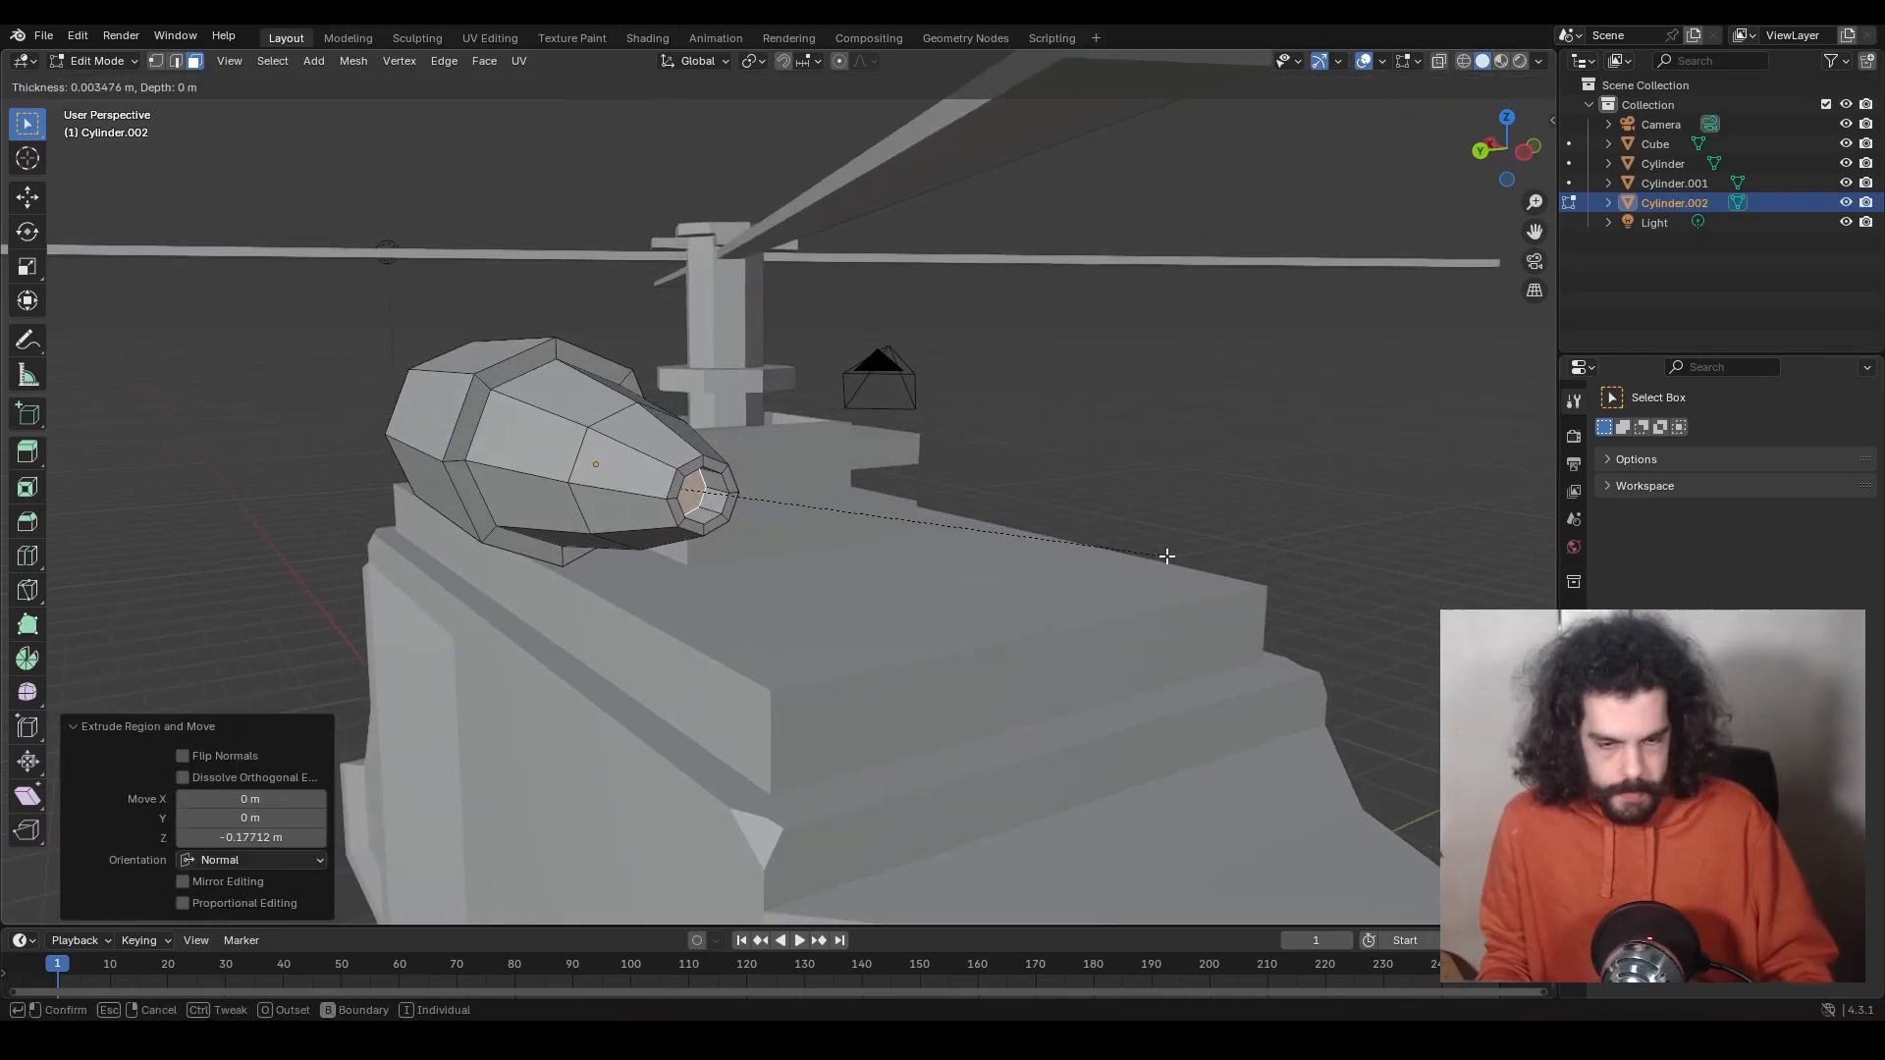
click(1160, 555)
key(e)
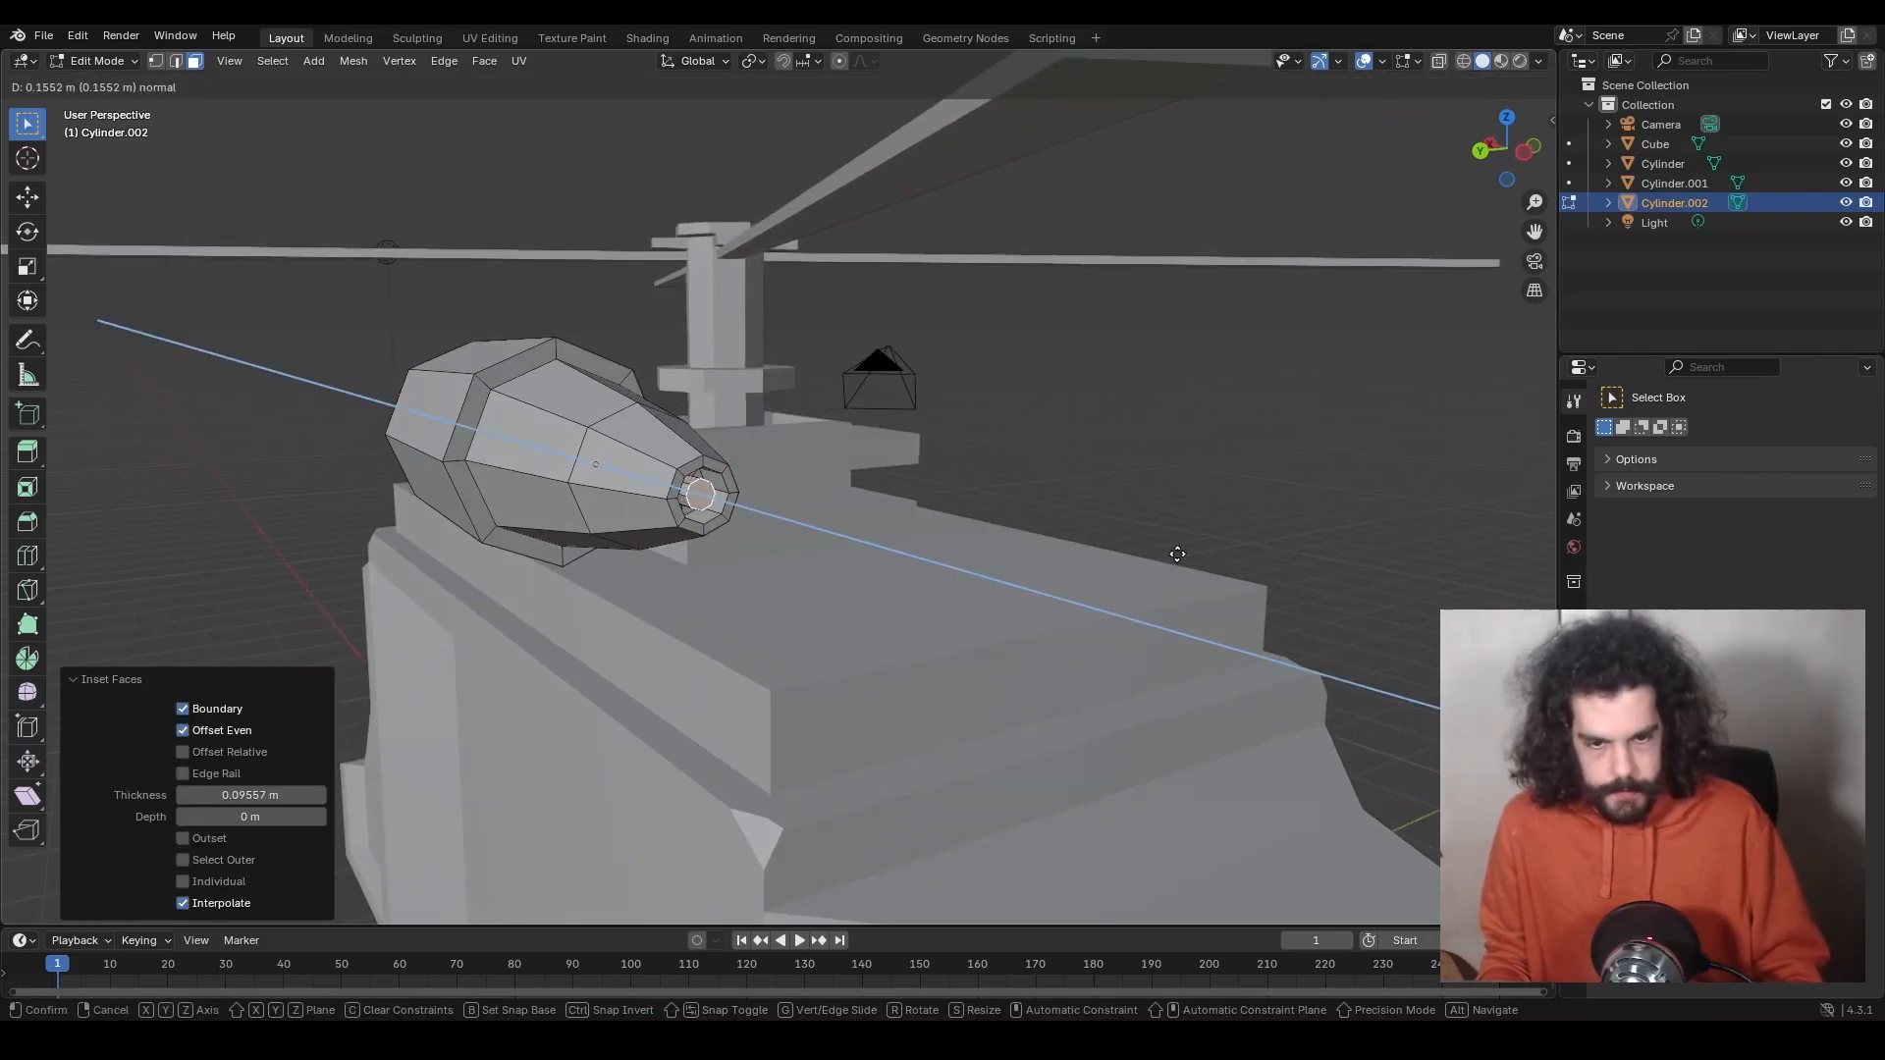
click(1183, 553)
key(s)
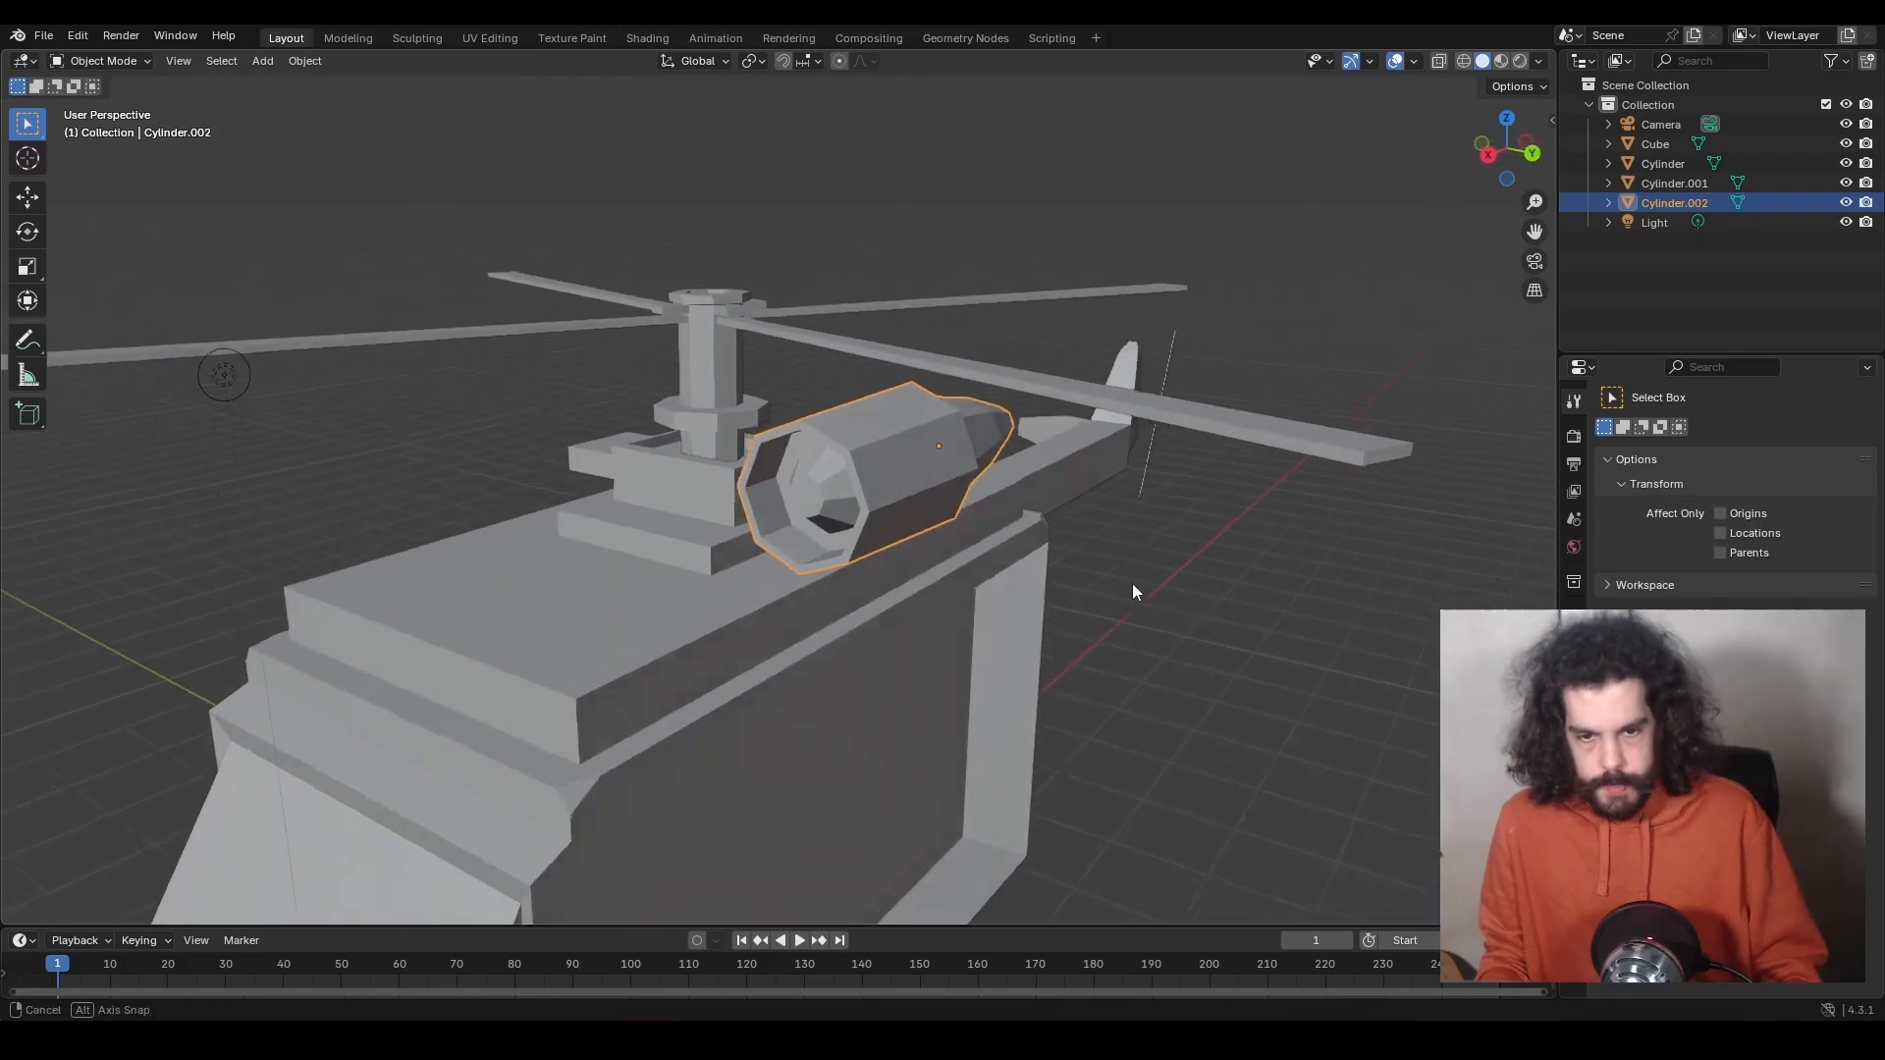
Add a Mirror modifier to the engine with the body Cube as mirror object, mirroring only on the Y axis.
middle_drag(1133, 583, 1159, 591)
click(1574, 644)
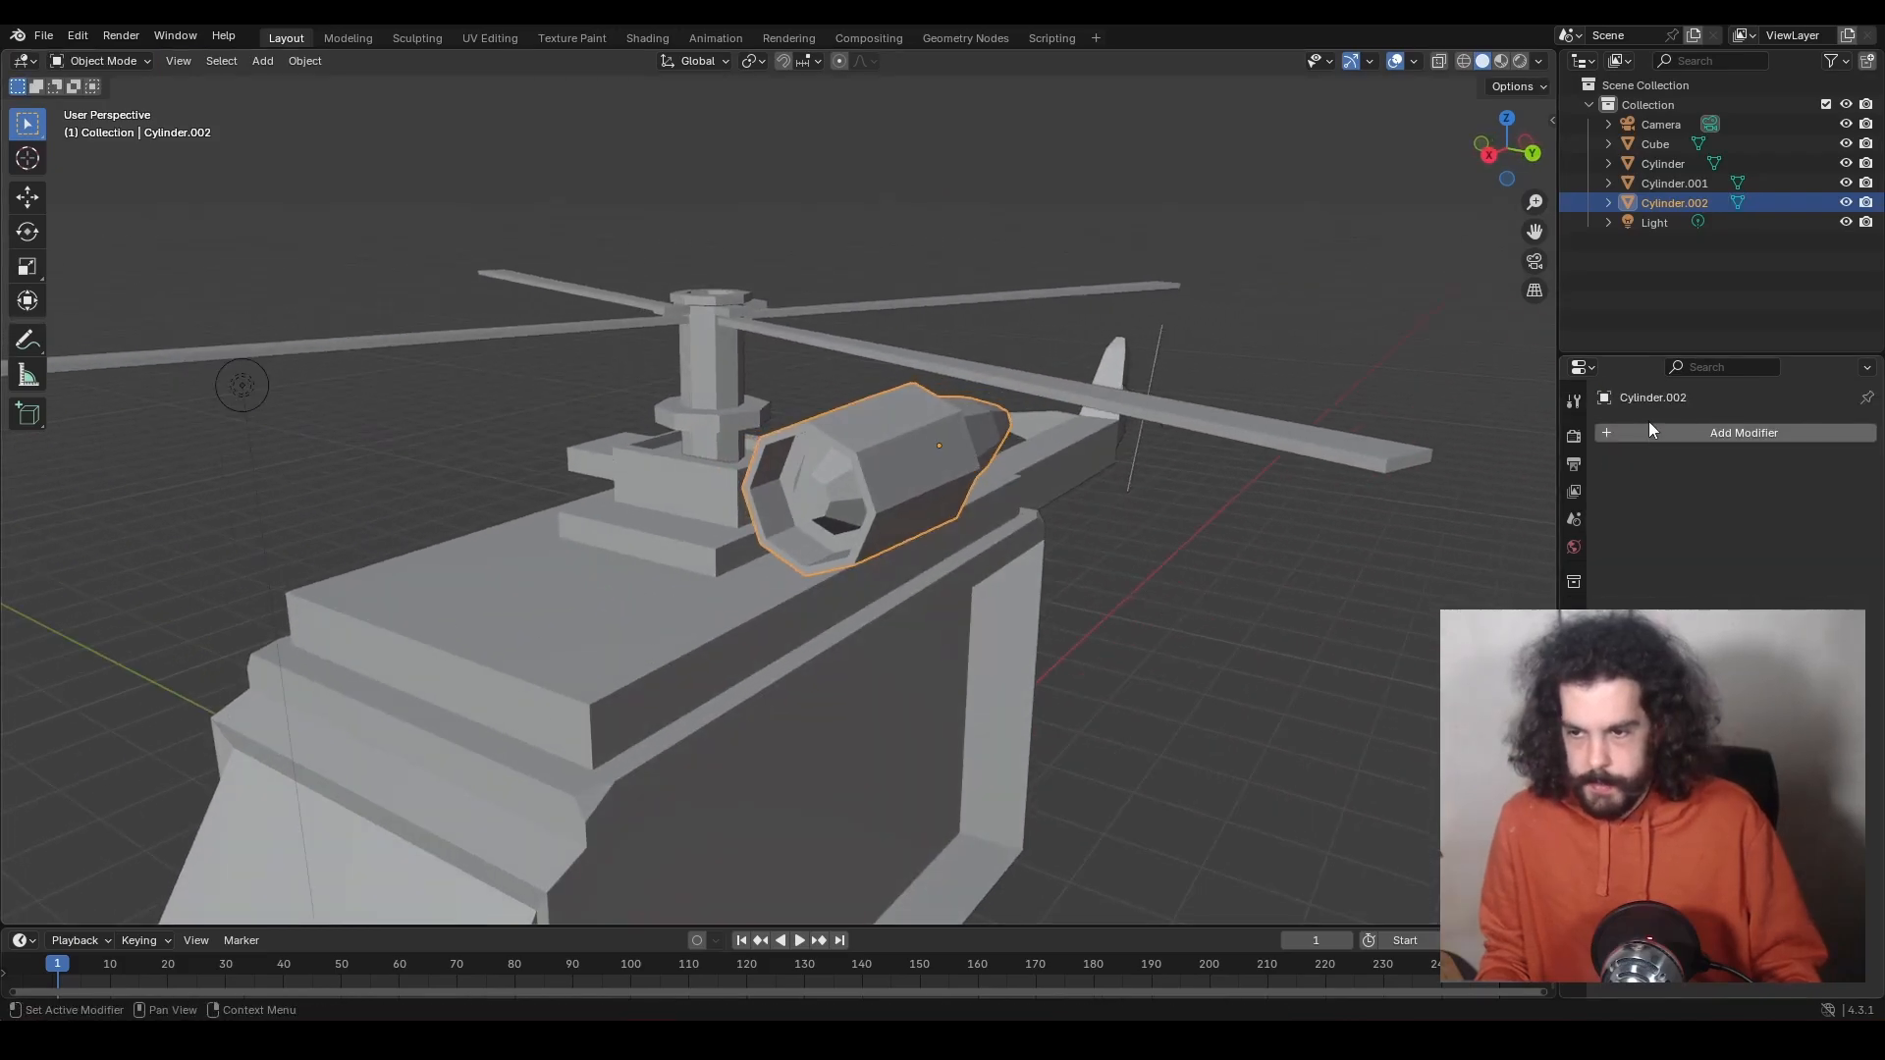
click(1693, 433)
mouse_move(1628, 504)
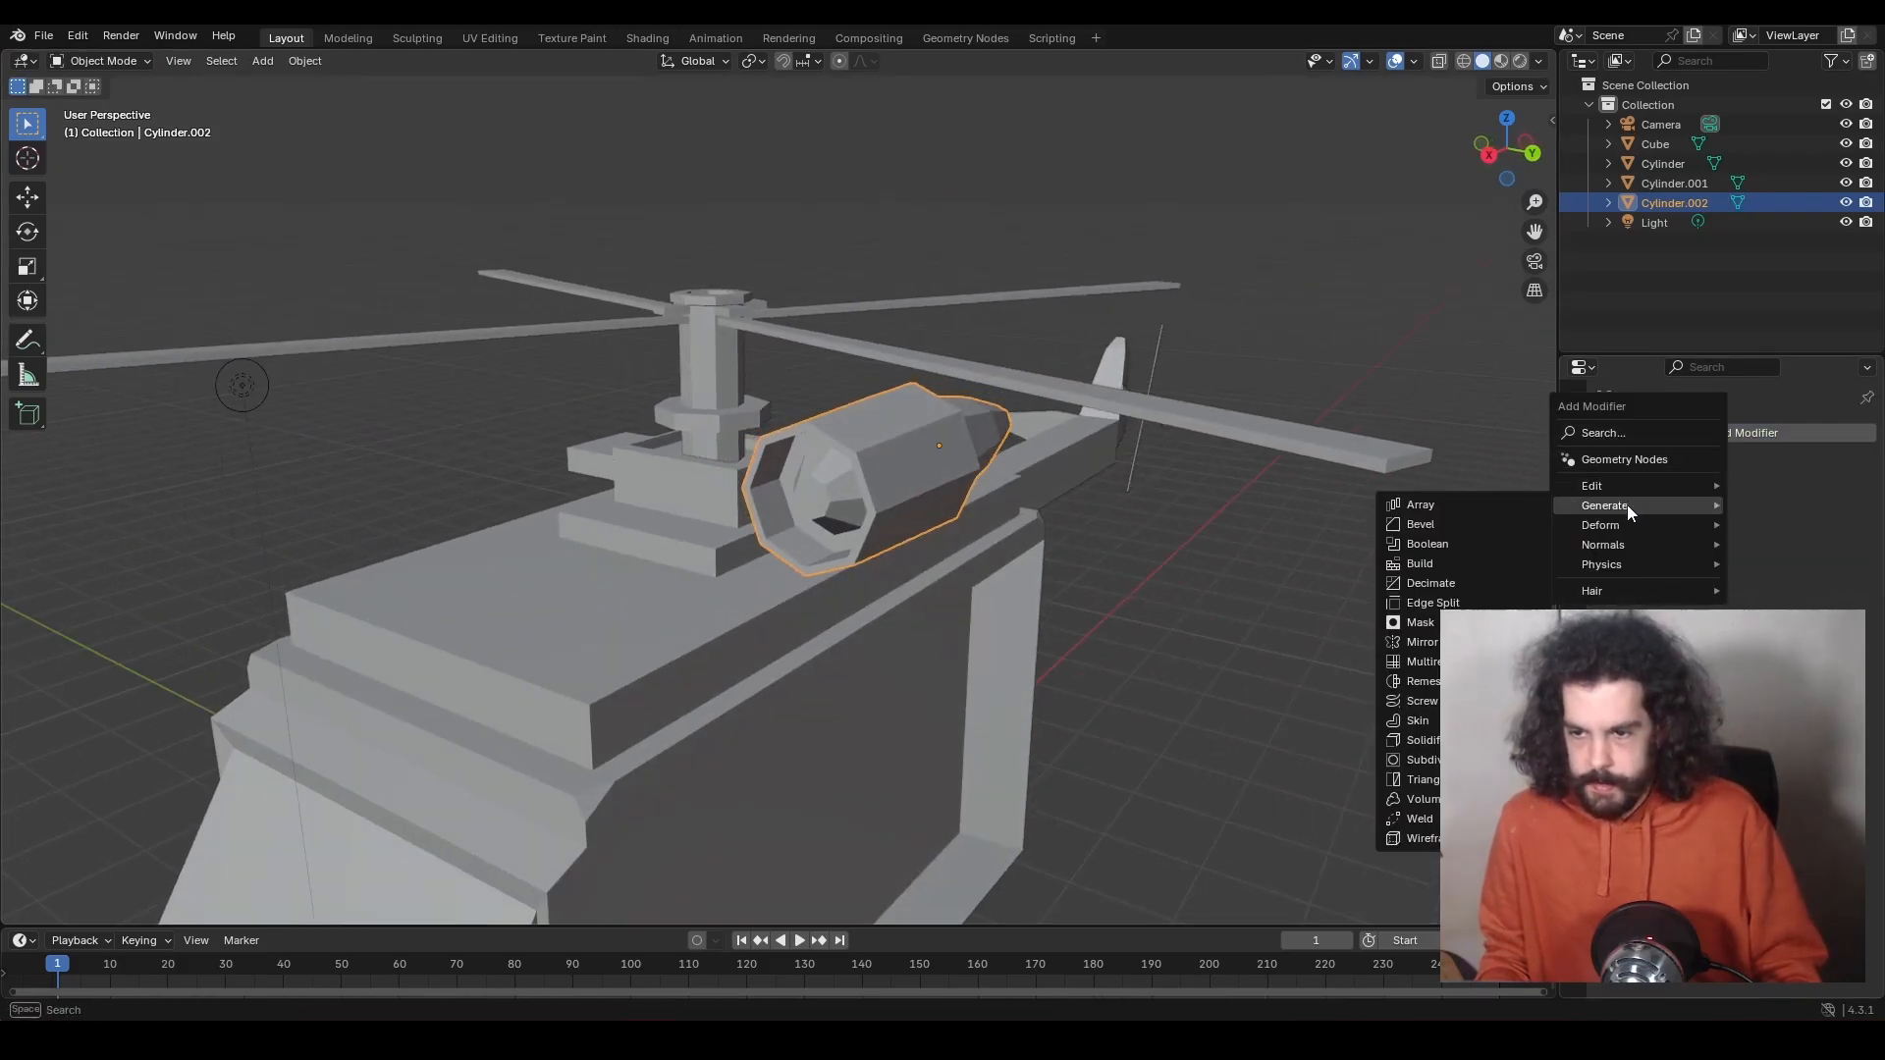
click(1420, 642)
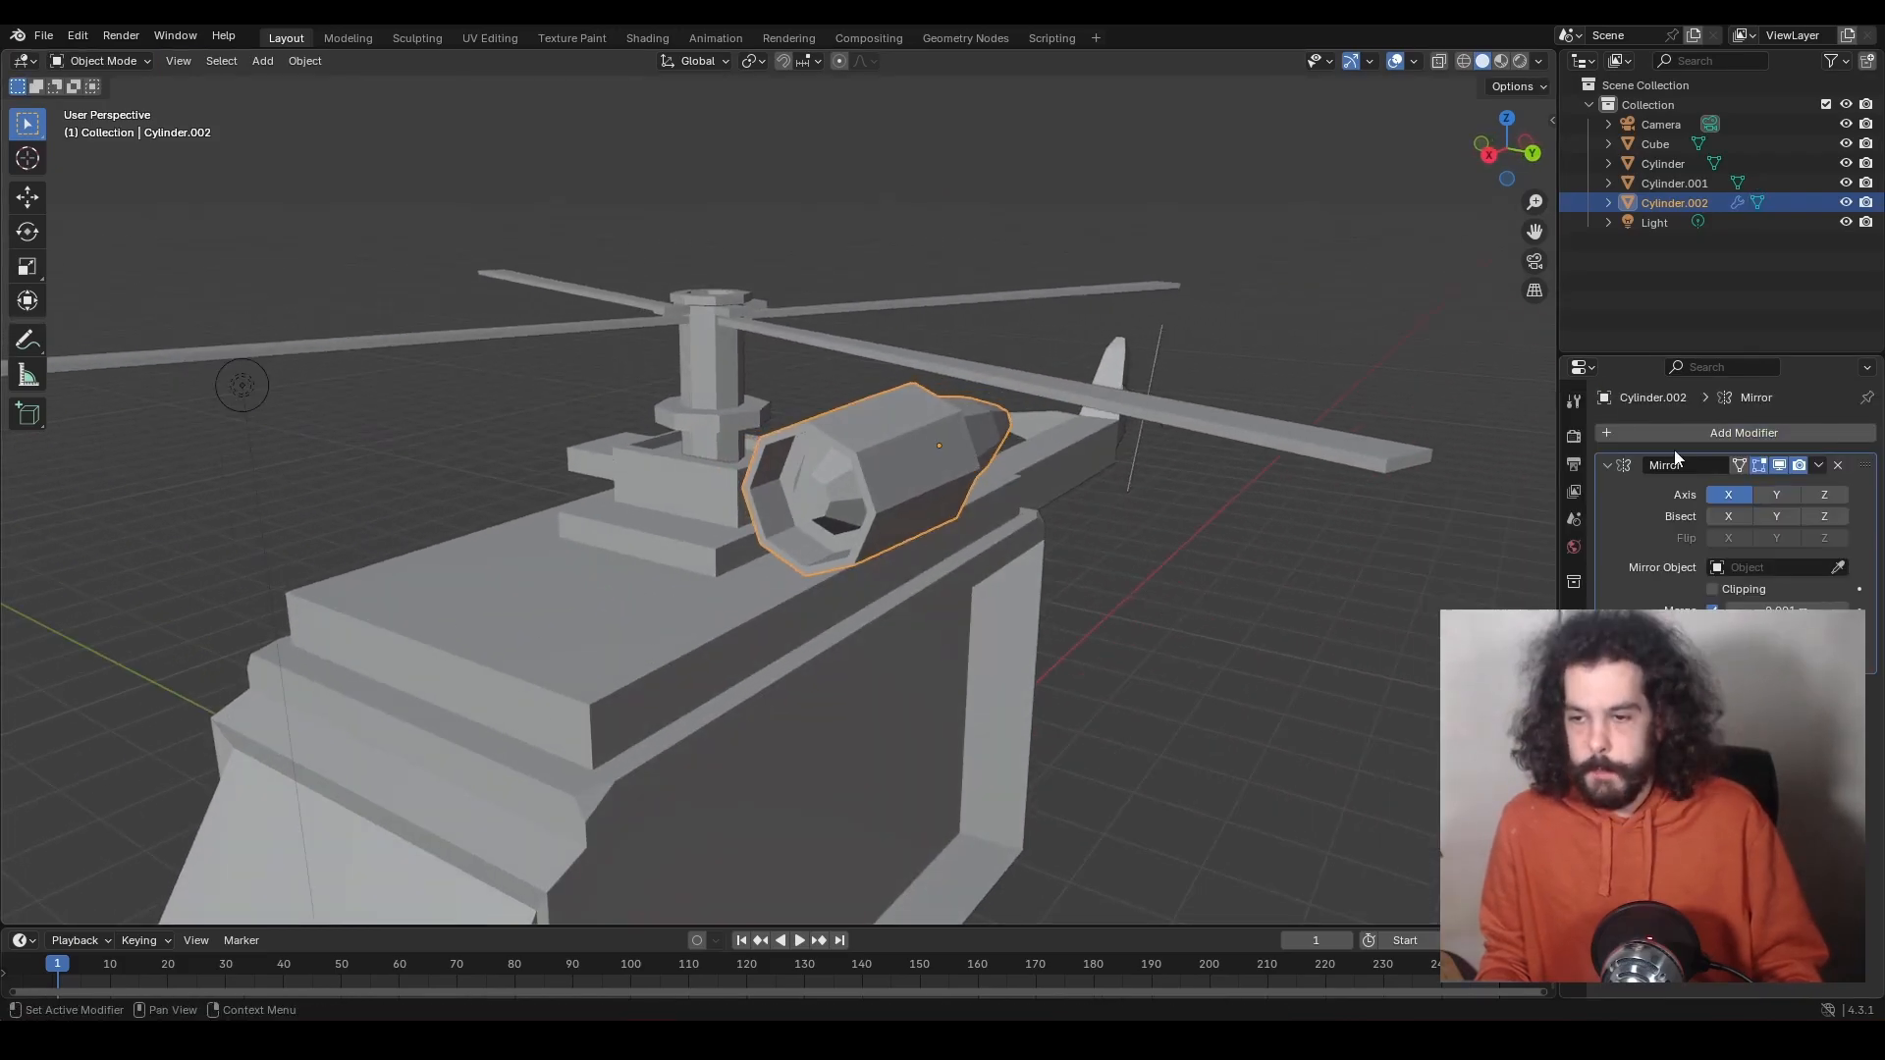
click(1846, 568)
click(603, 585)
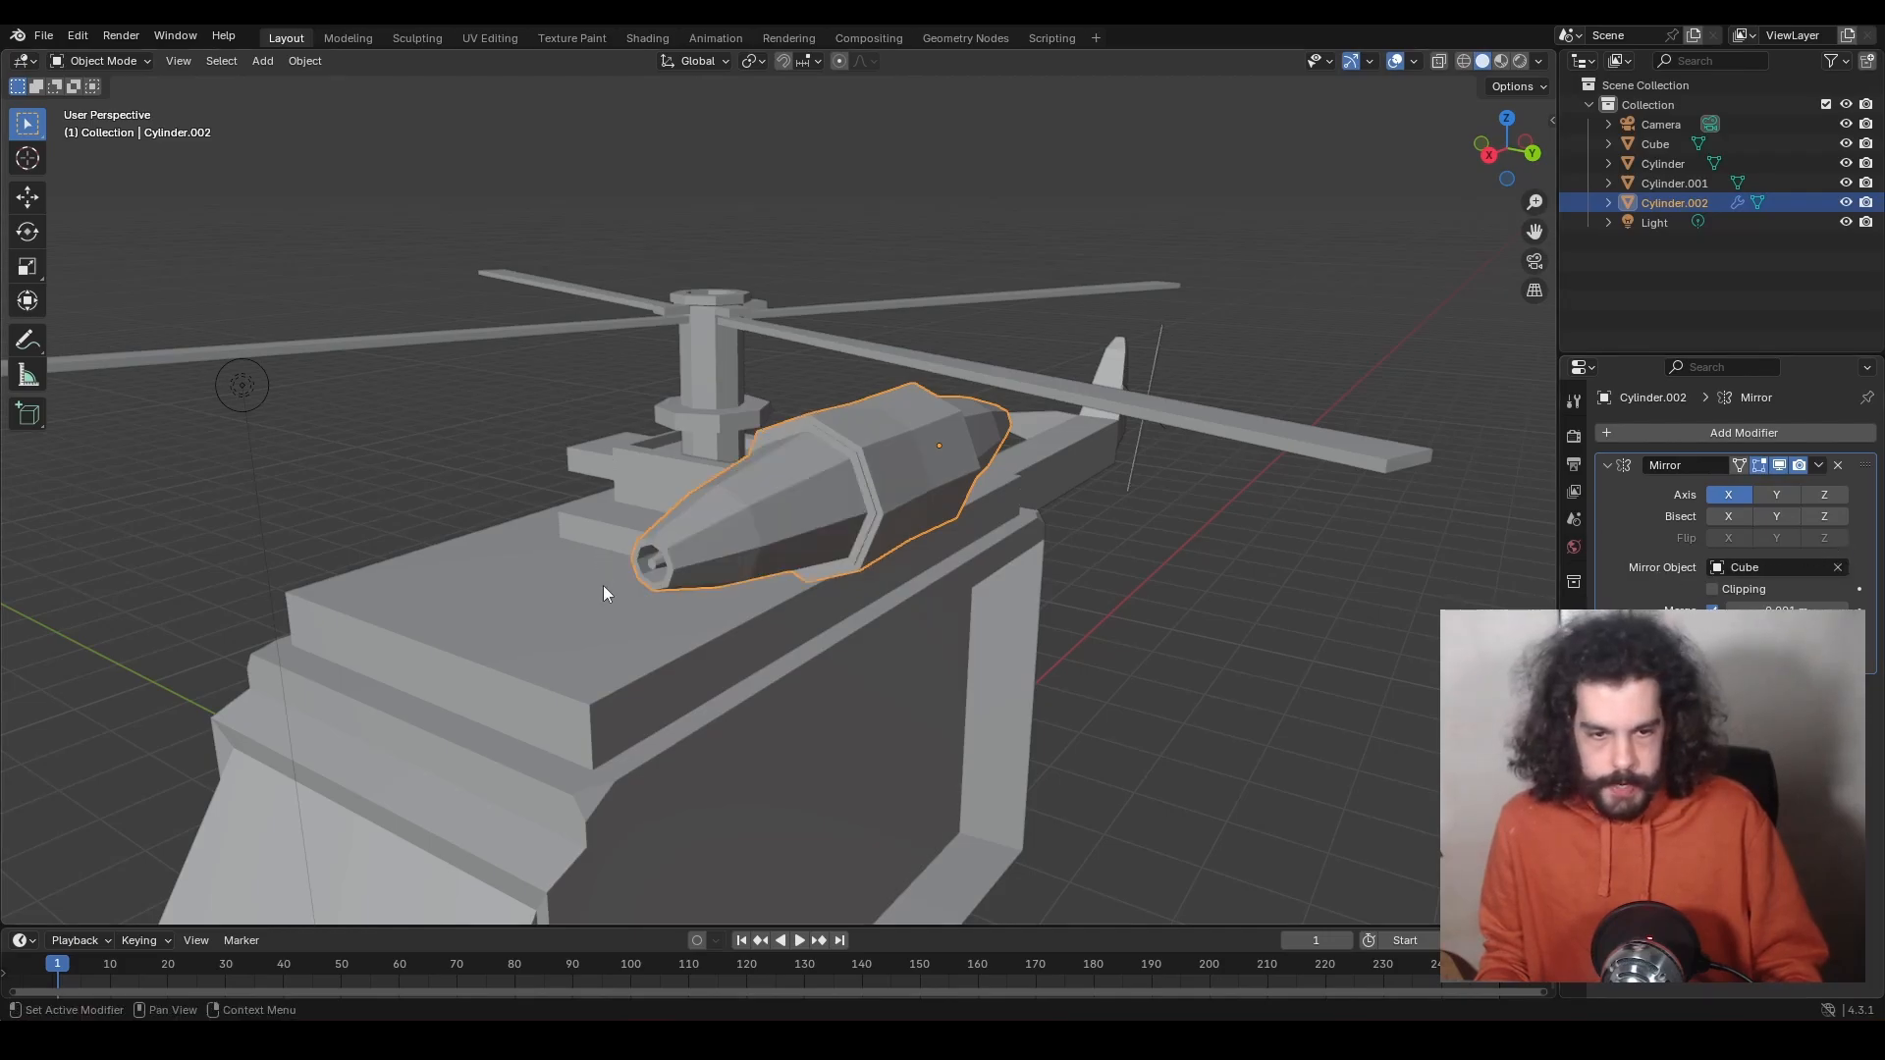
click(1730, 497)
click(1773, 494)
Add a cube beneath the helicopter body and scale it to 0.25.
middle_drag(1228, 491, 772, 554)
click(1172, 563)
scroll(1187, 611, down, 2)
click(772, 554)
click(707, 658)
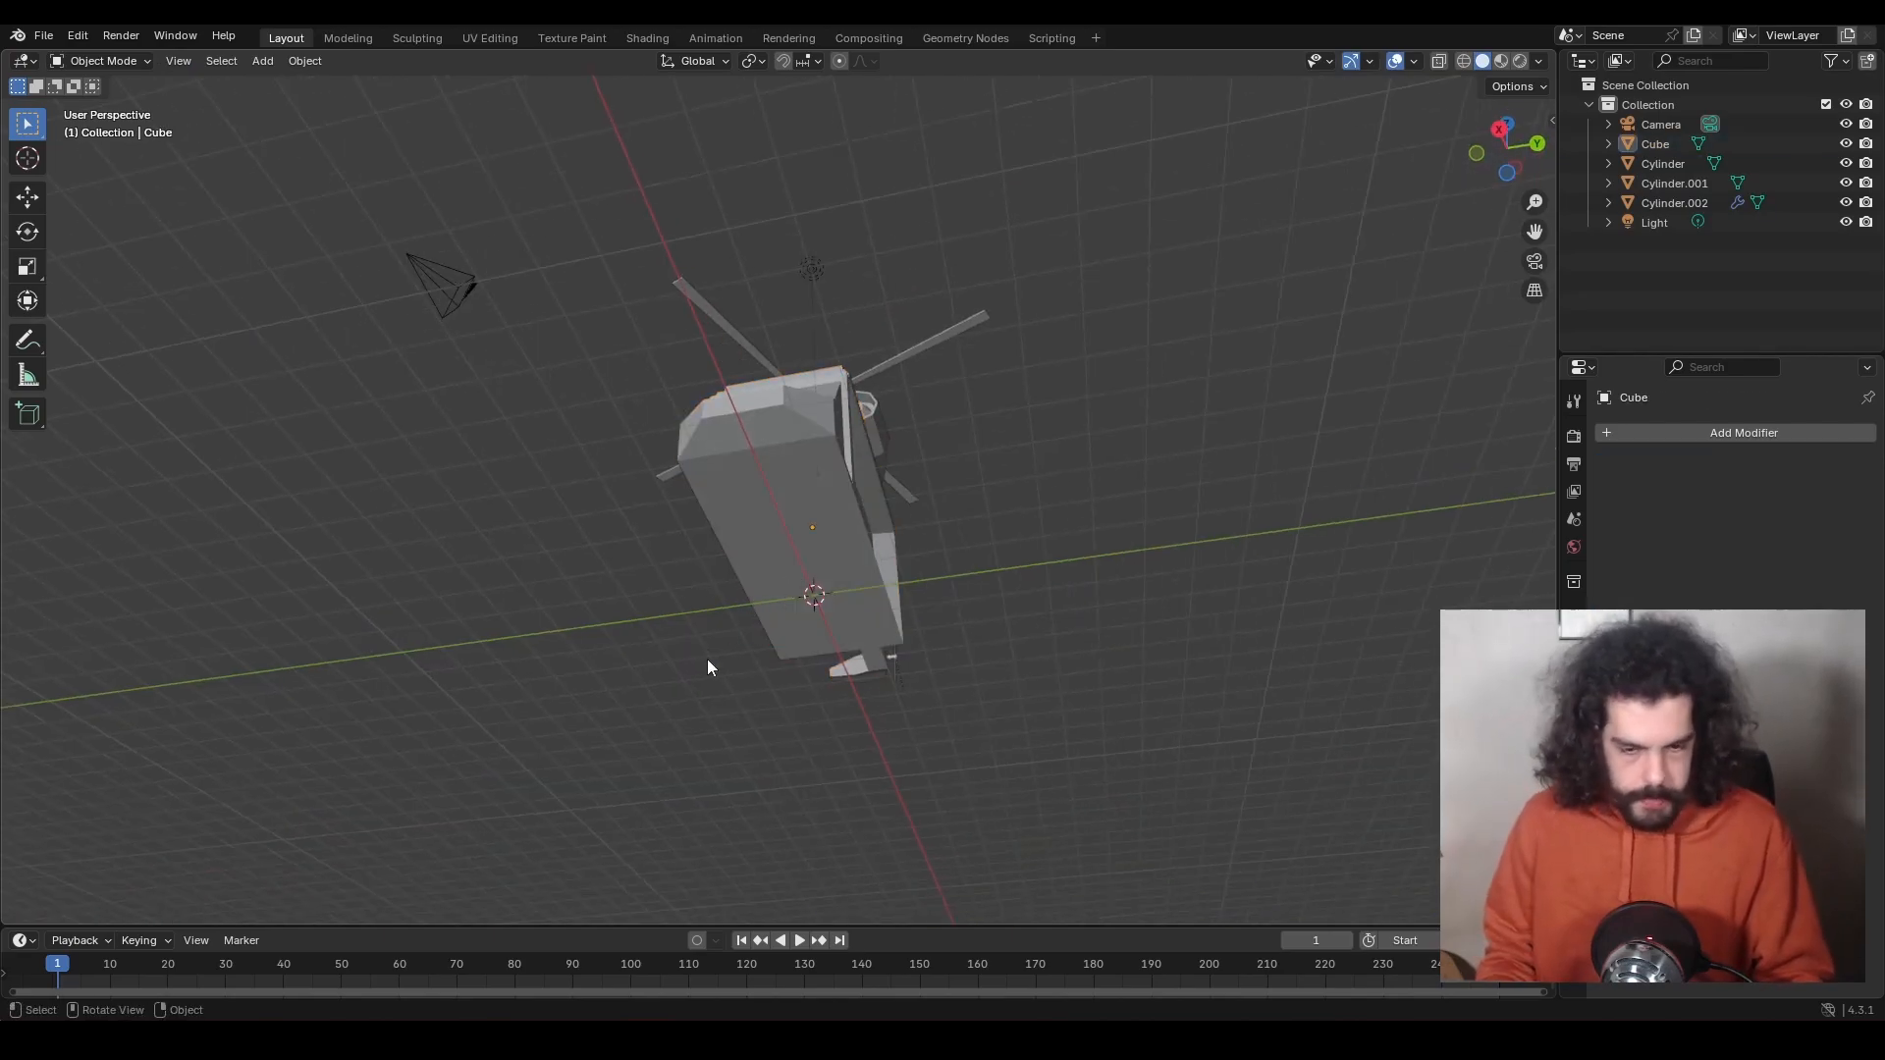
middle_drag(708, 660, 703, 684)
key(shift+a)
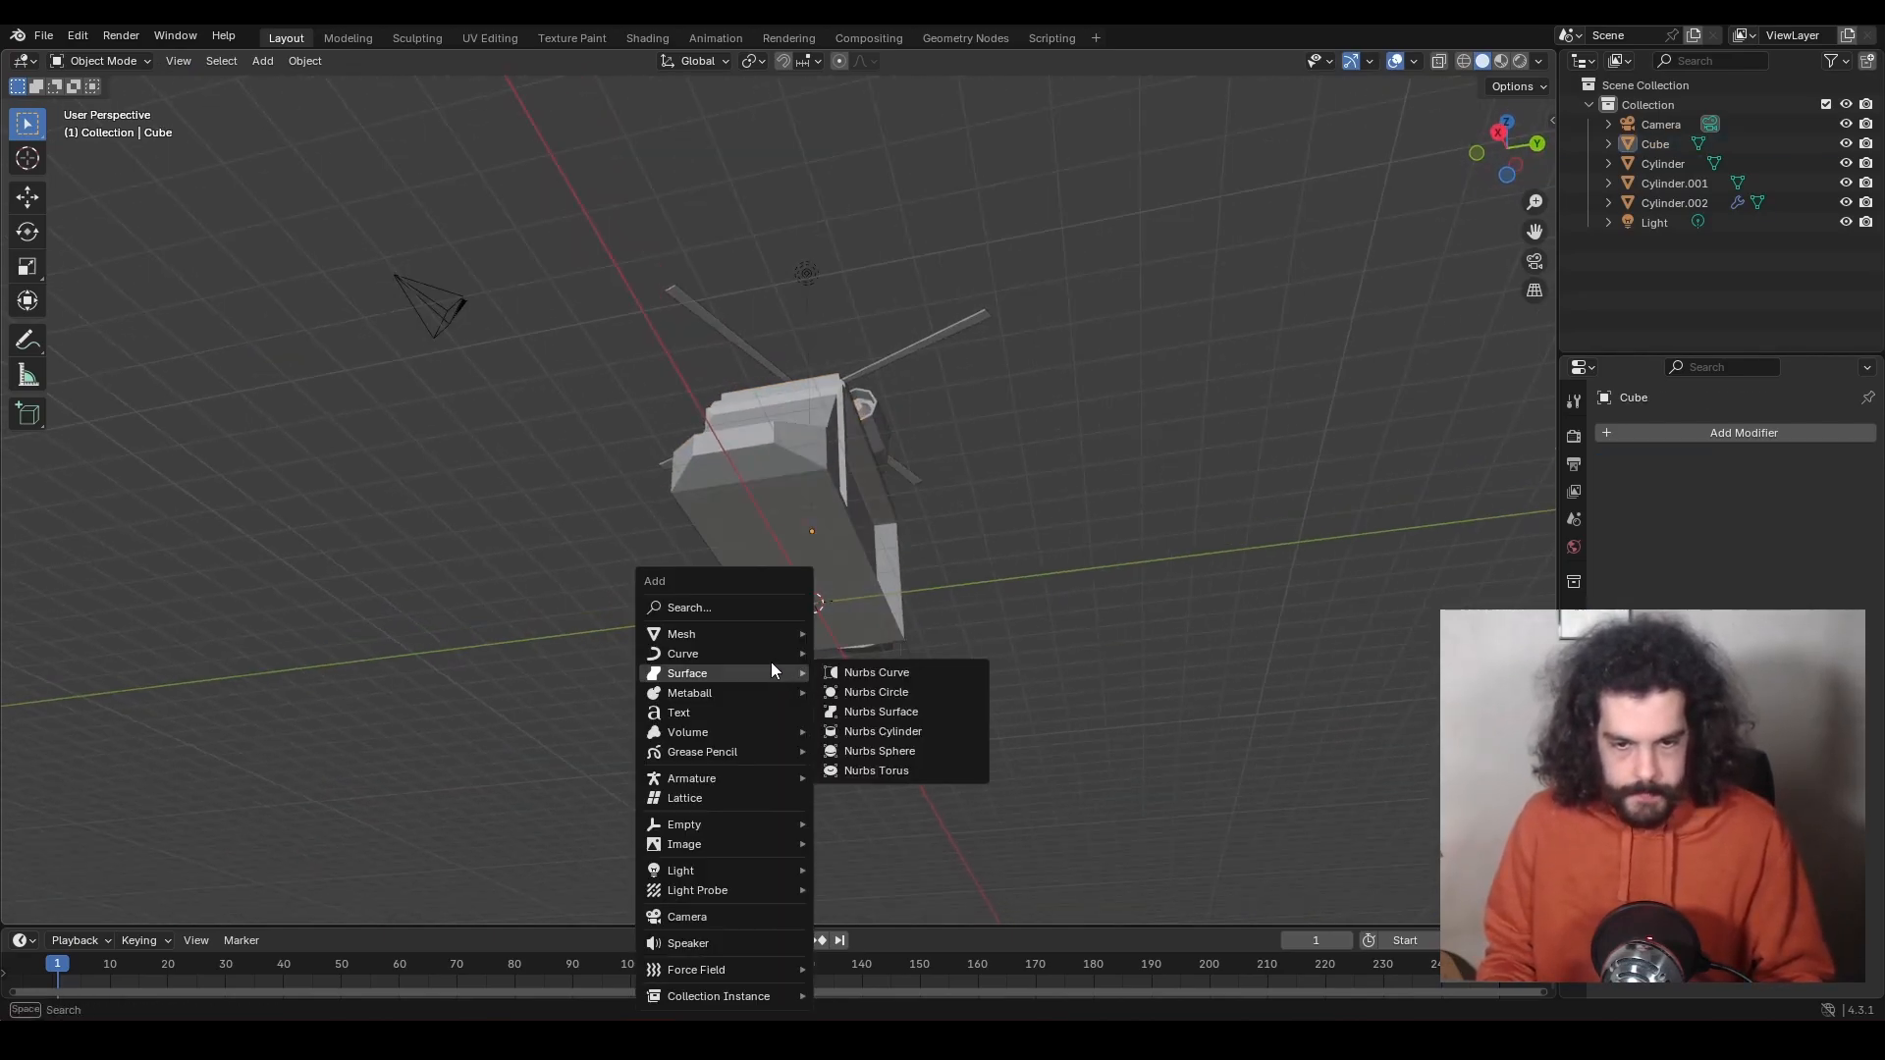
mouse_move(759, 639)
click(853, 651)
middle_drag(864, 653, 1151, 703)
text(s.25)
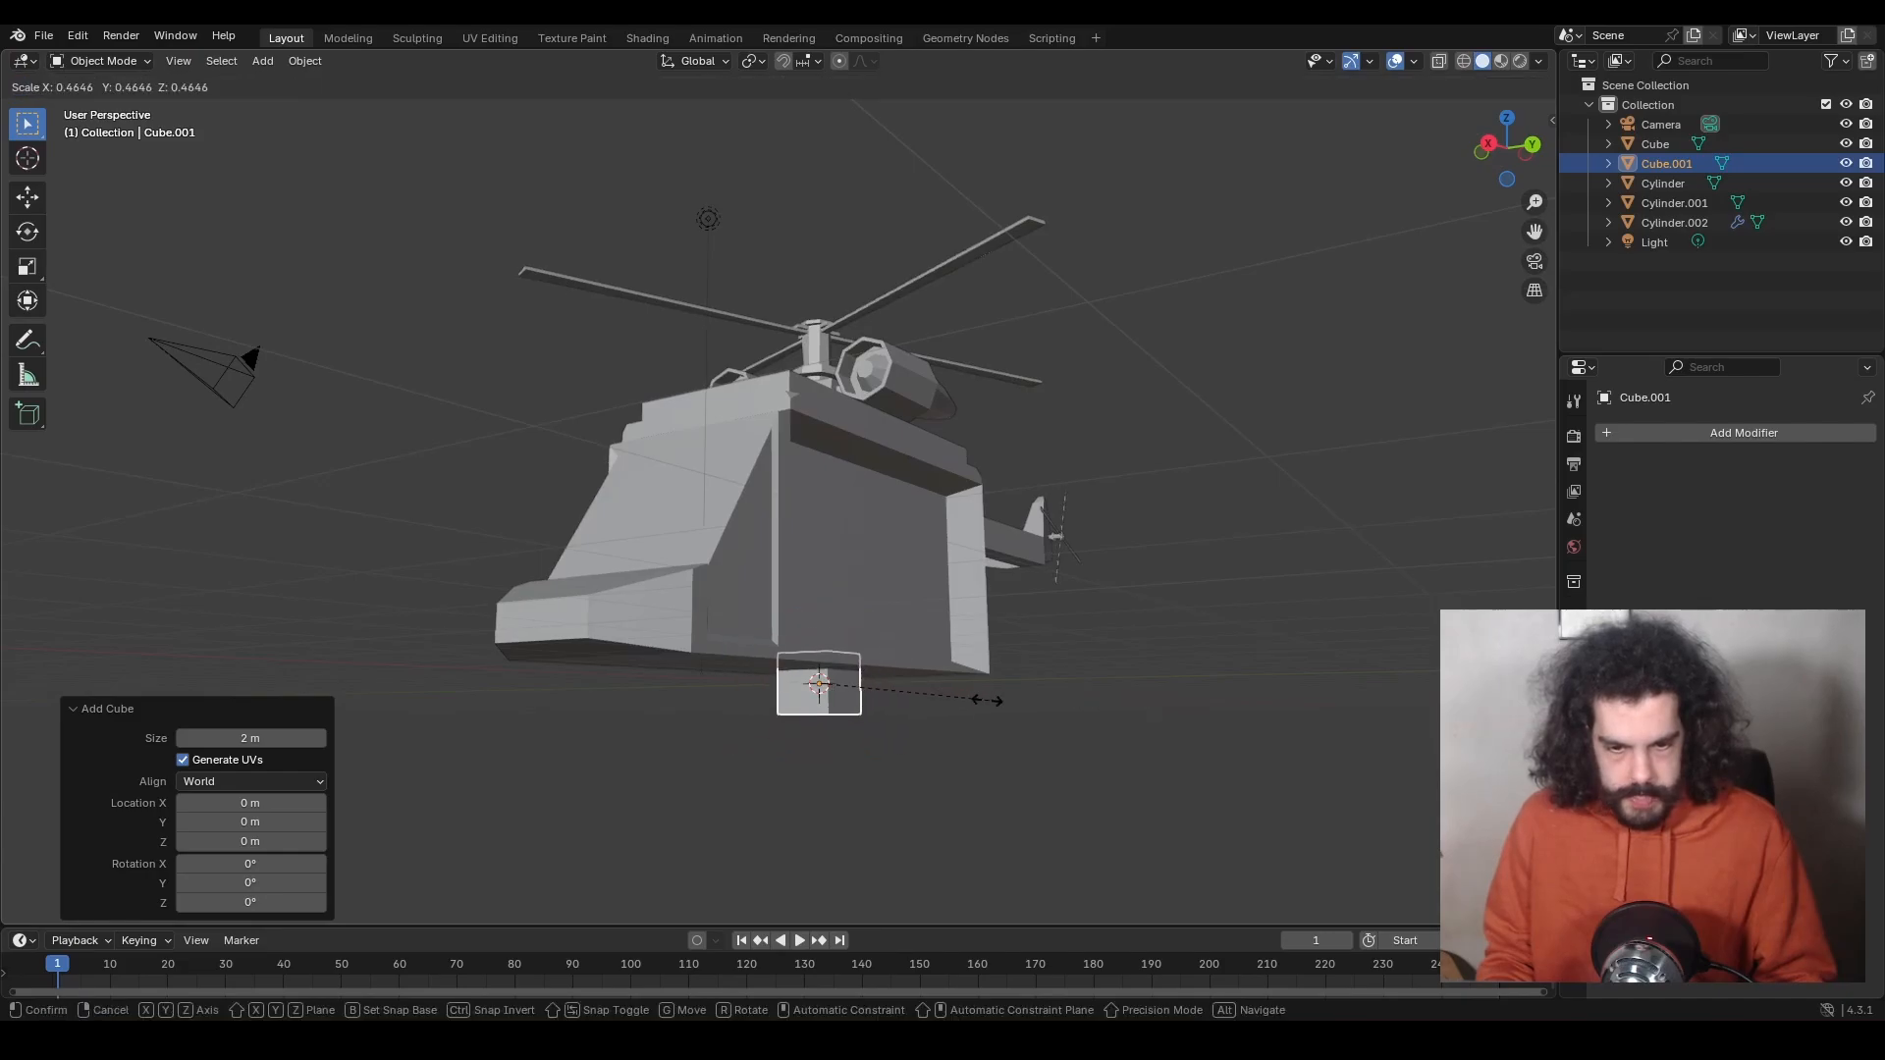
key(Return)
scroll(997, 501, up, 5)
key(s)
key(y)
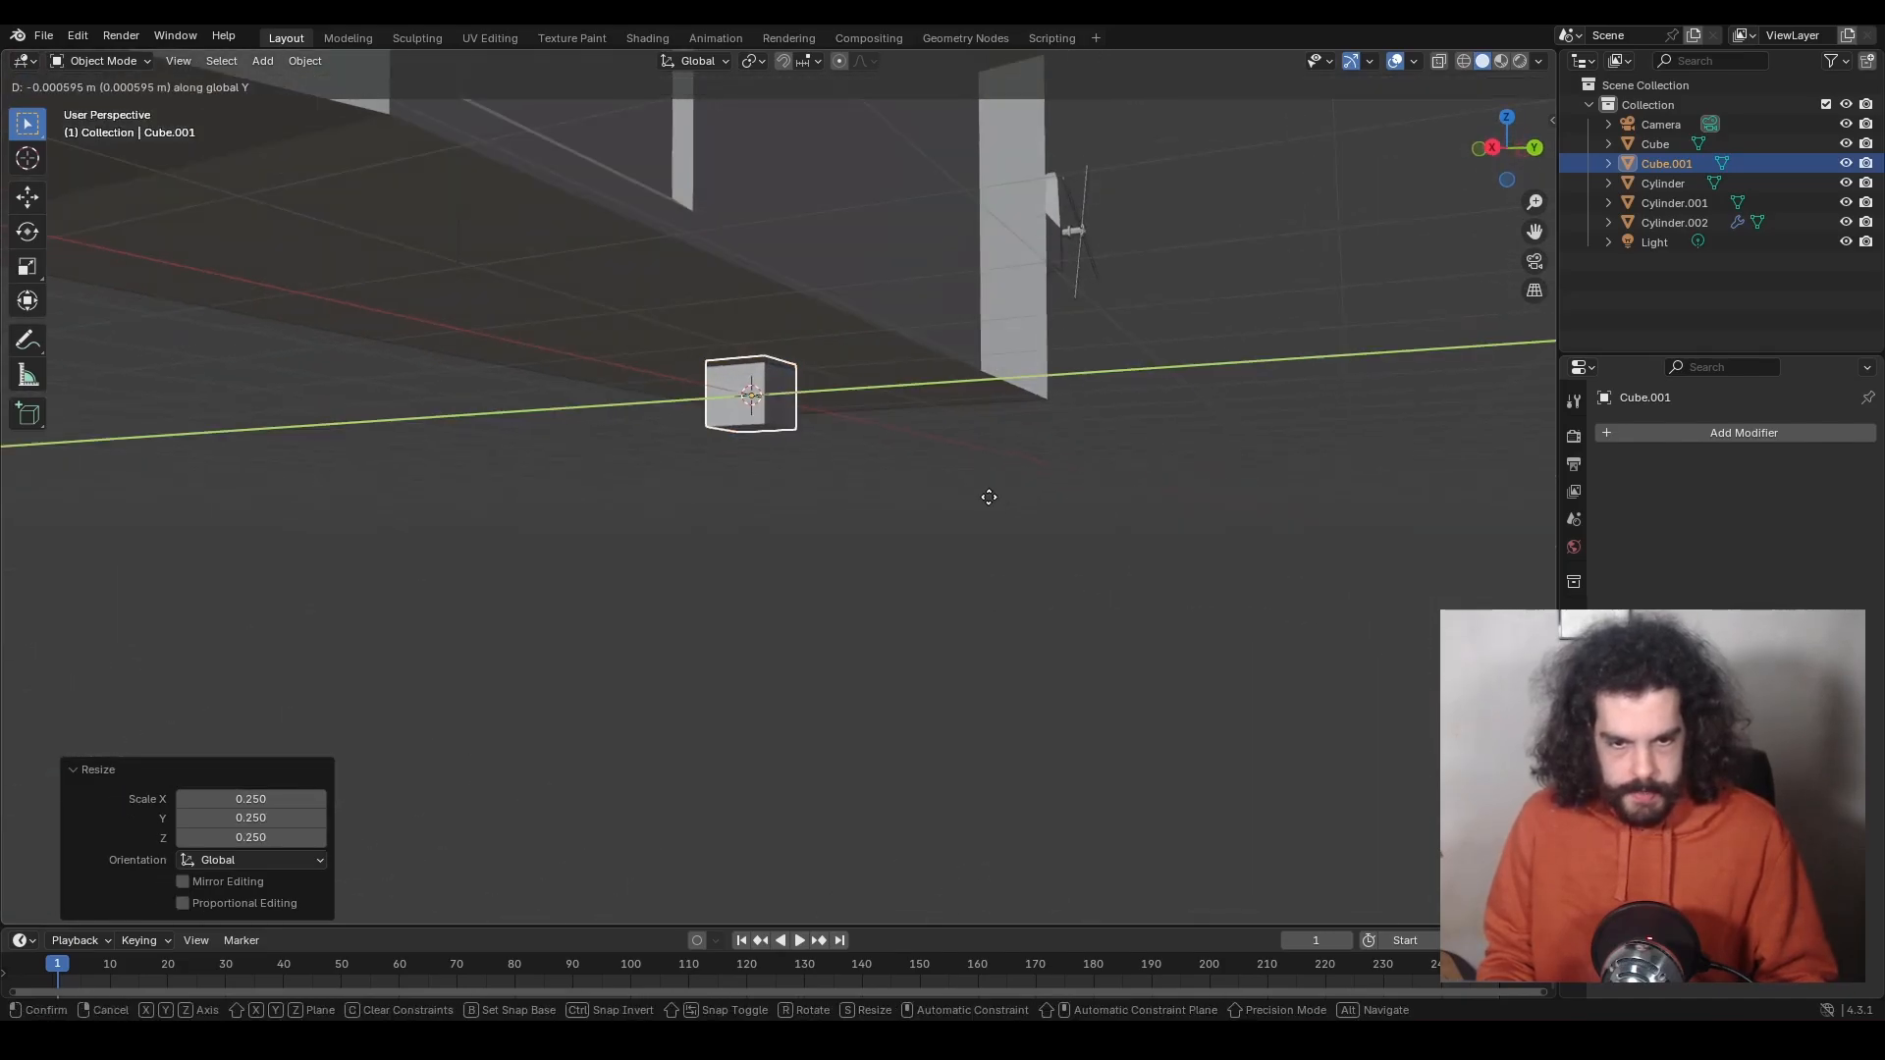
key(Escape)
Move the small cube about -1.8 m along X and about 0.91 m along Y beneath the body.
key(s)
key(x)
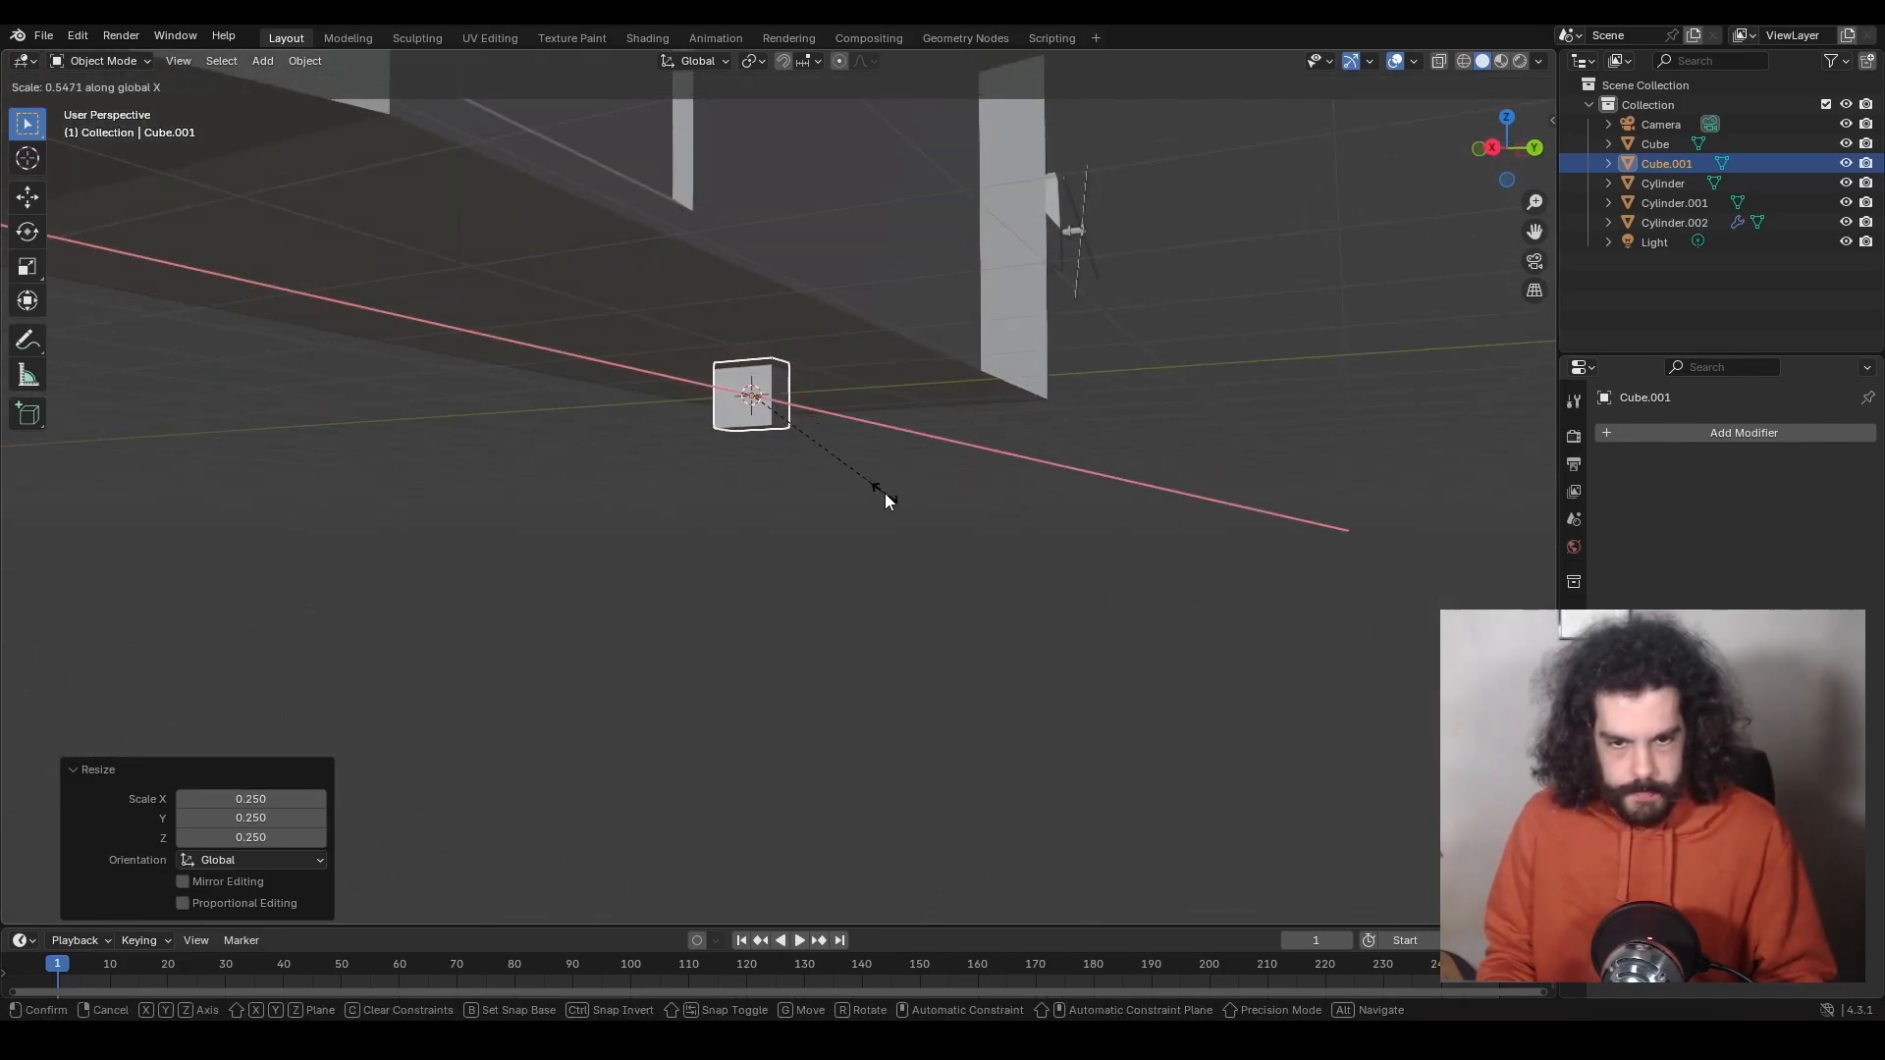
key(g)
click(874, 488)
middle_drag(873, 488, 991, 540)
key(ctrl+KP_3)
key(g)
key(y)
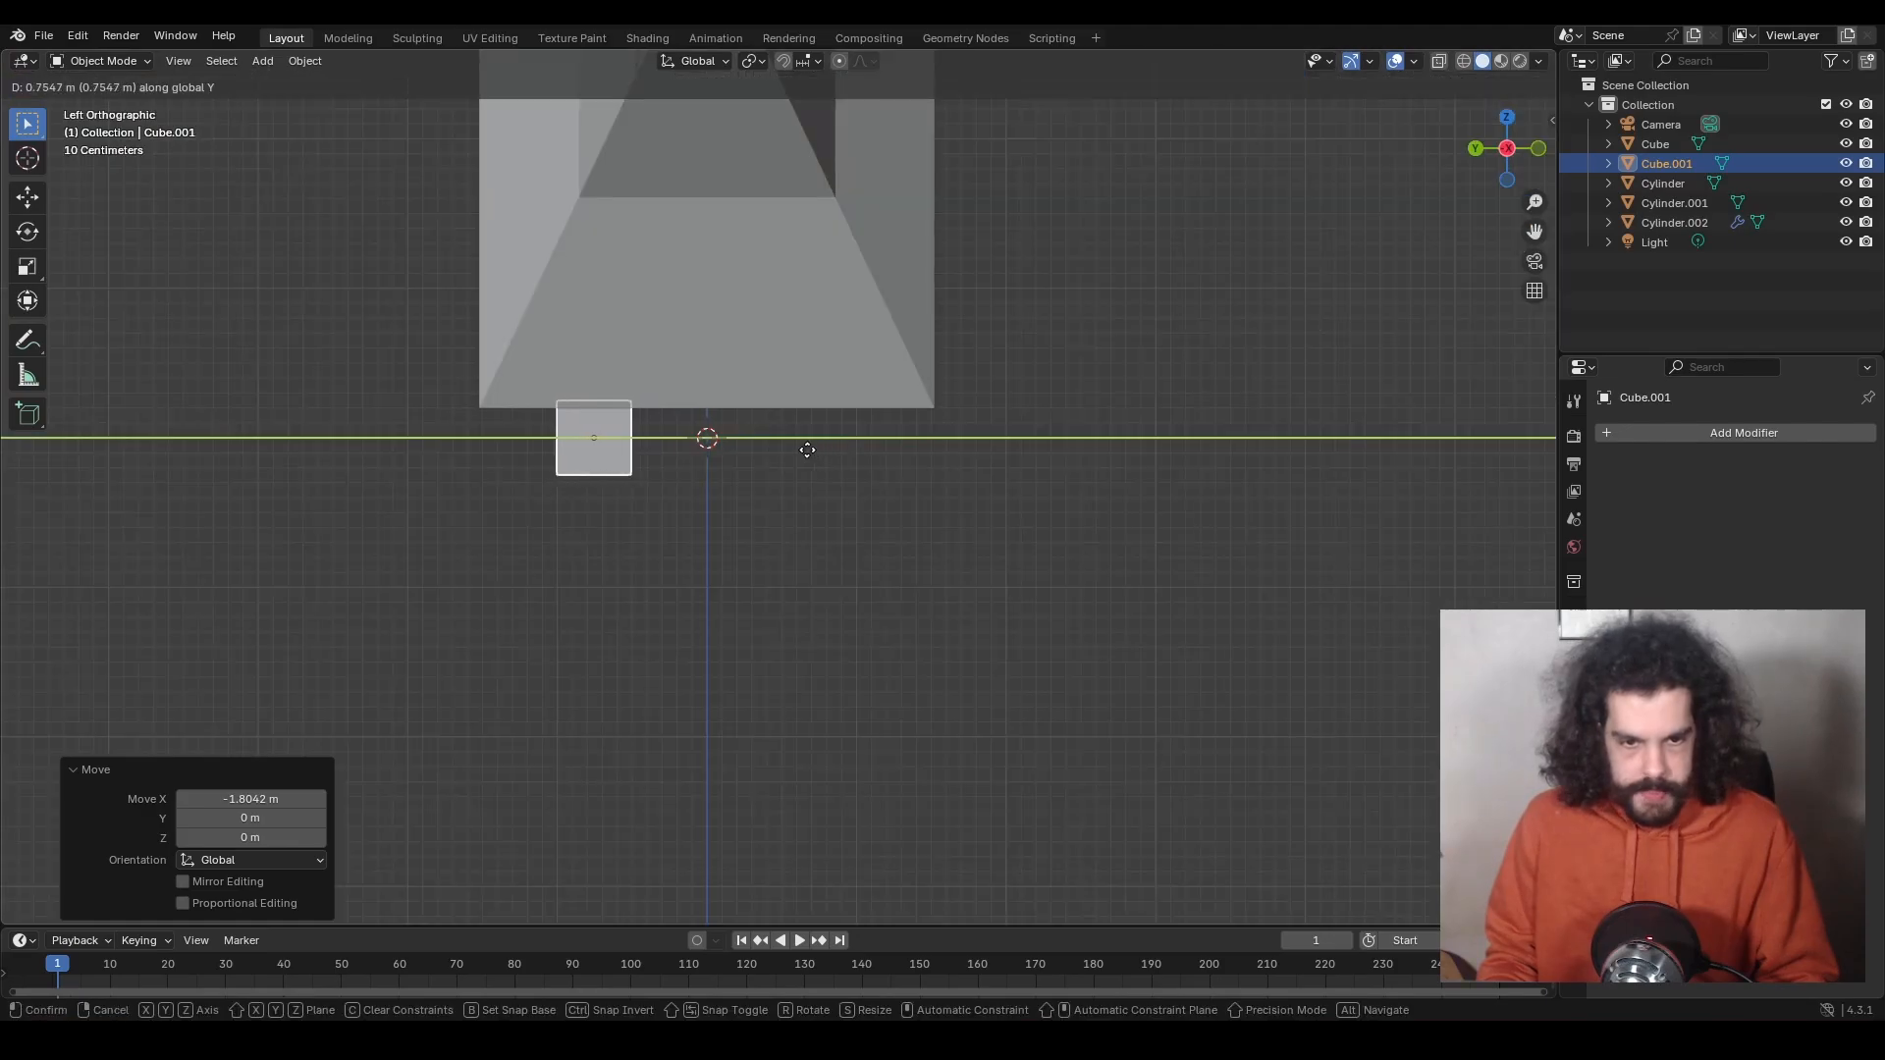
click(787, 446)
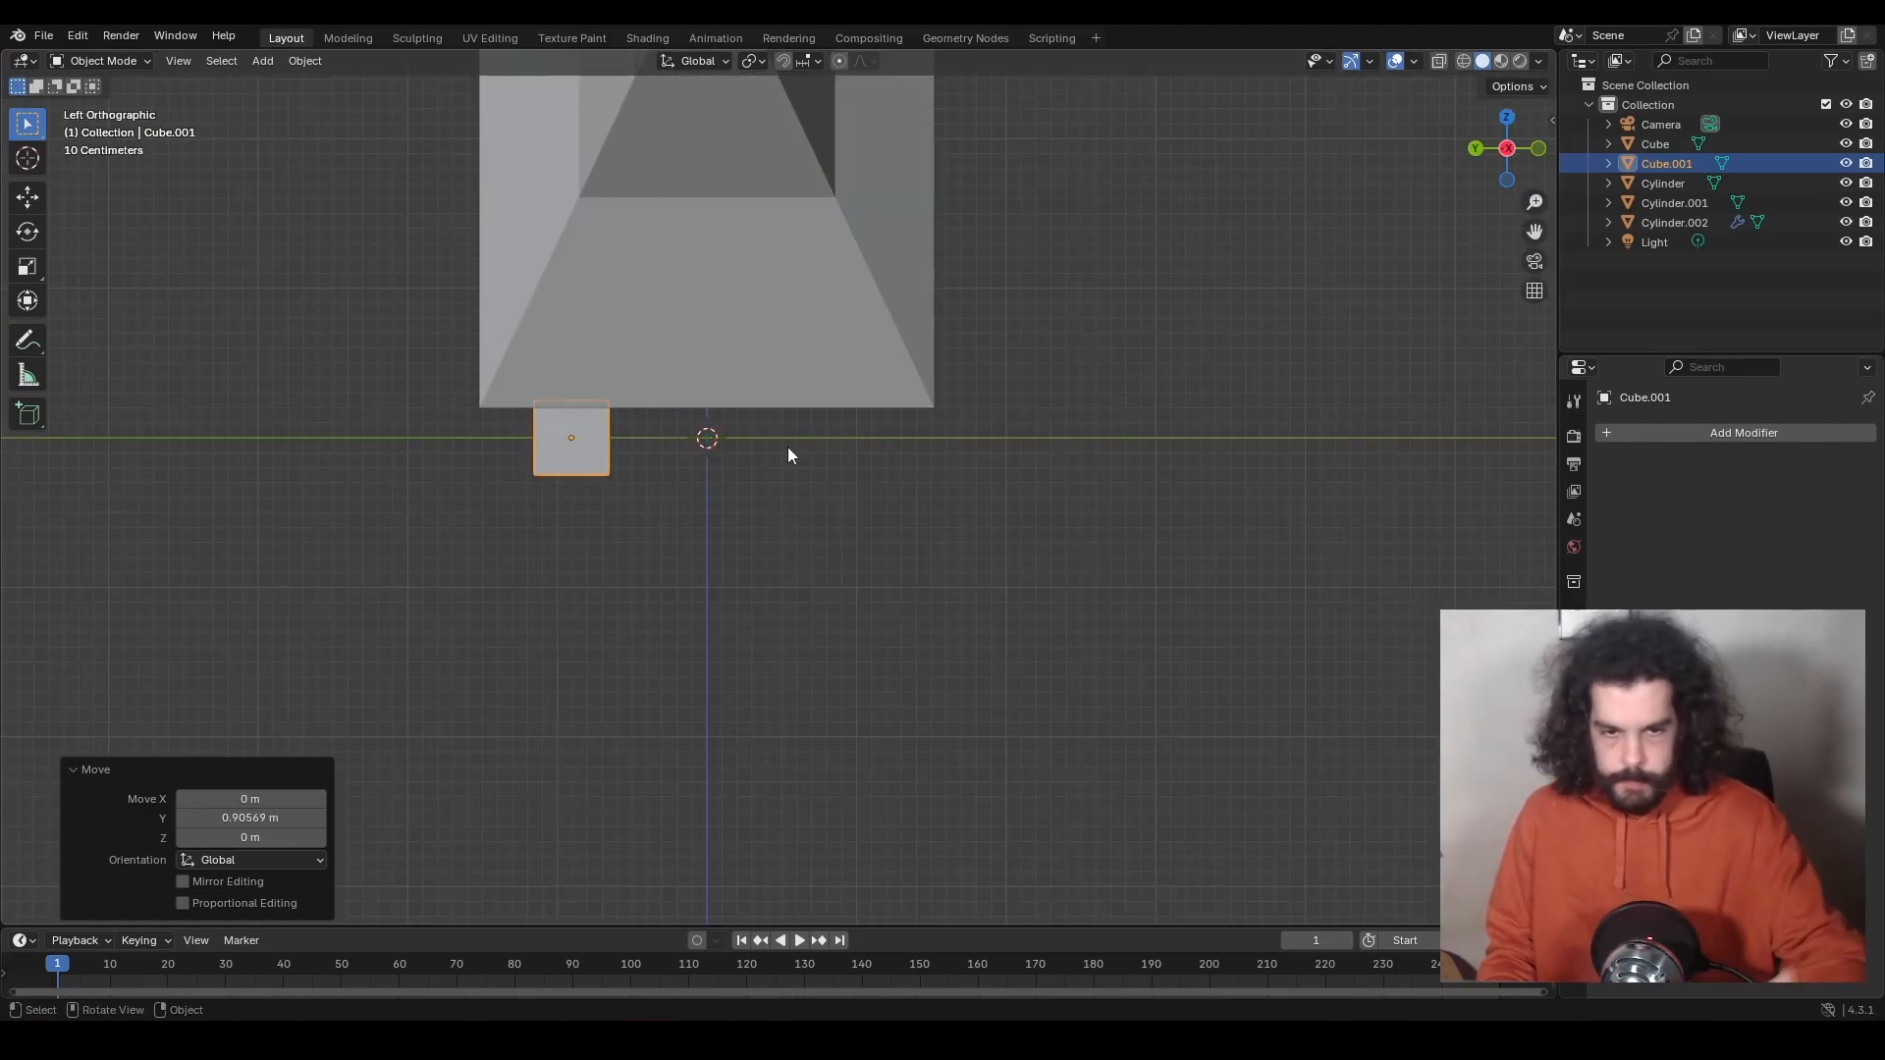
Add a Mirror modifier to the small cube on the X and Y axes with the body Cube as mirror object.
middle_drag(670, 479, 746, 461)
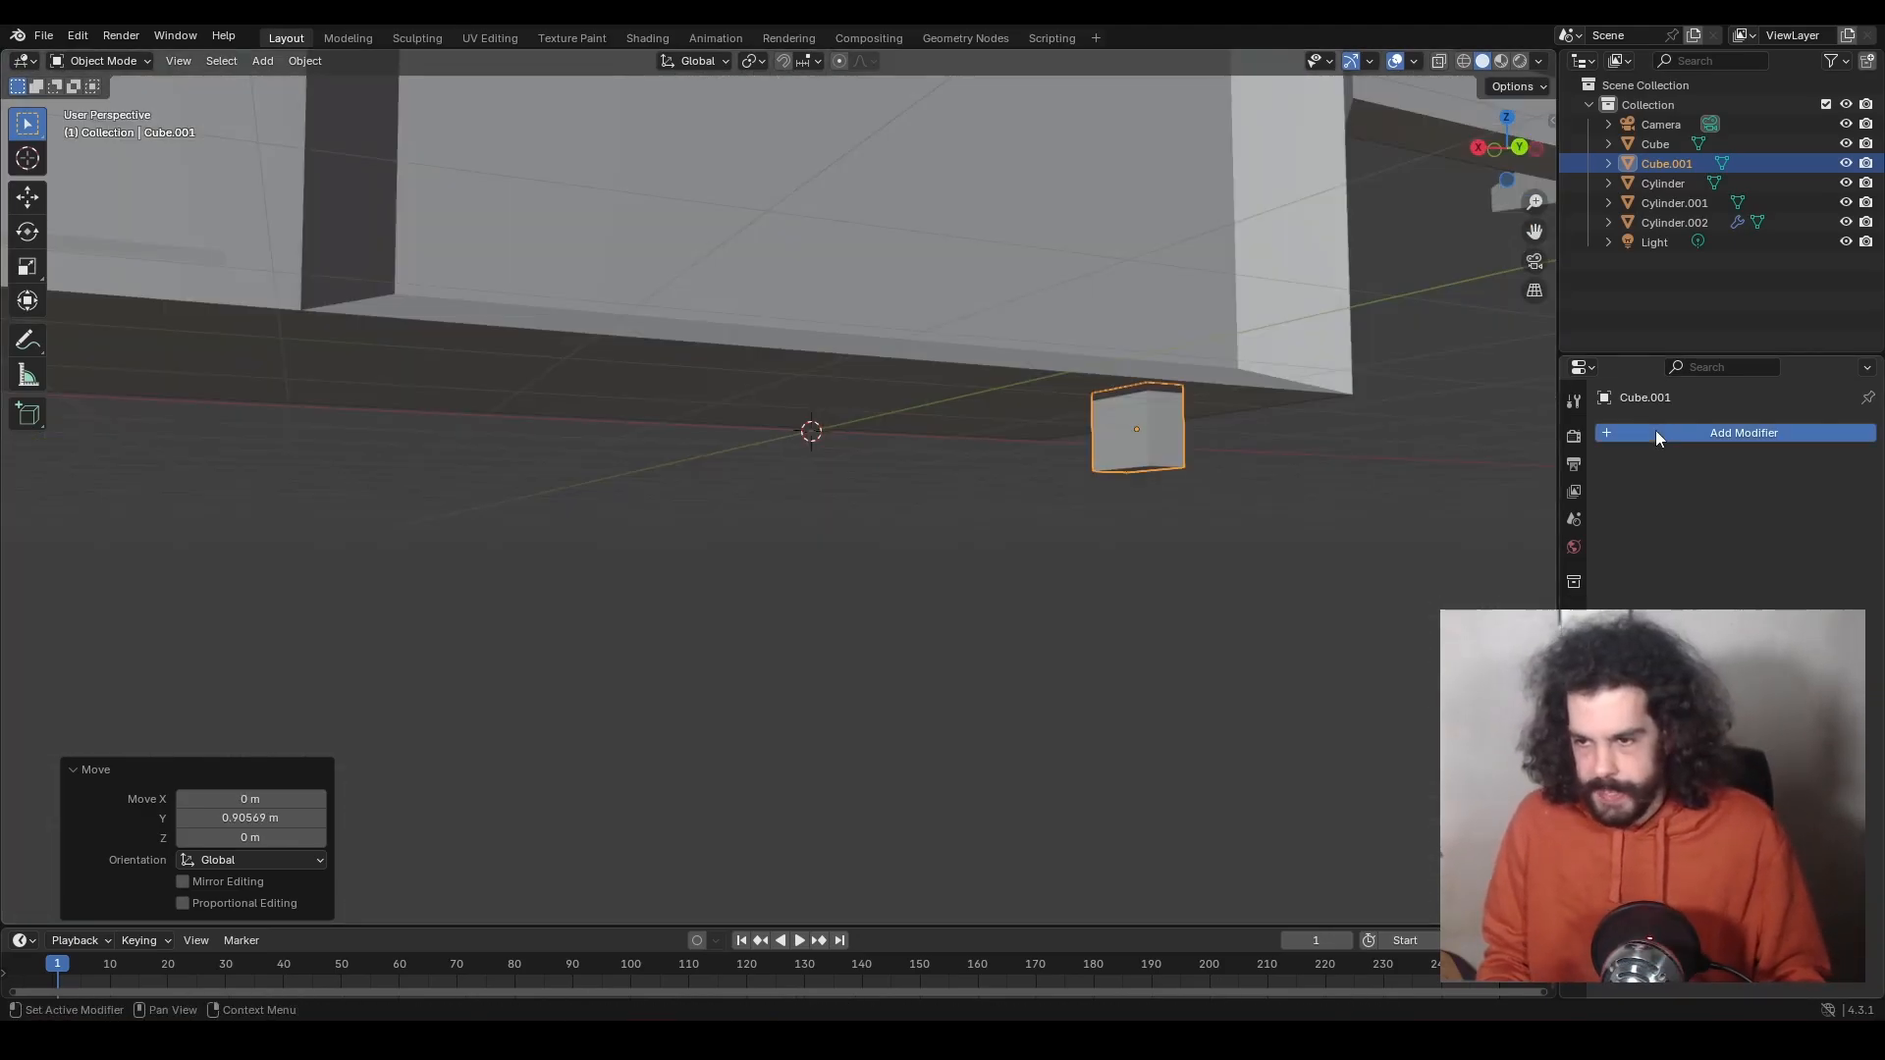
click(1656, 432)
mouse_move(1620, 432)
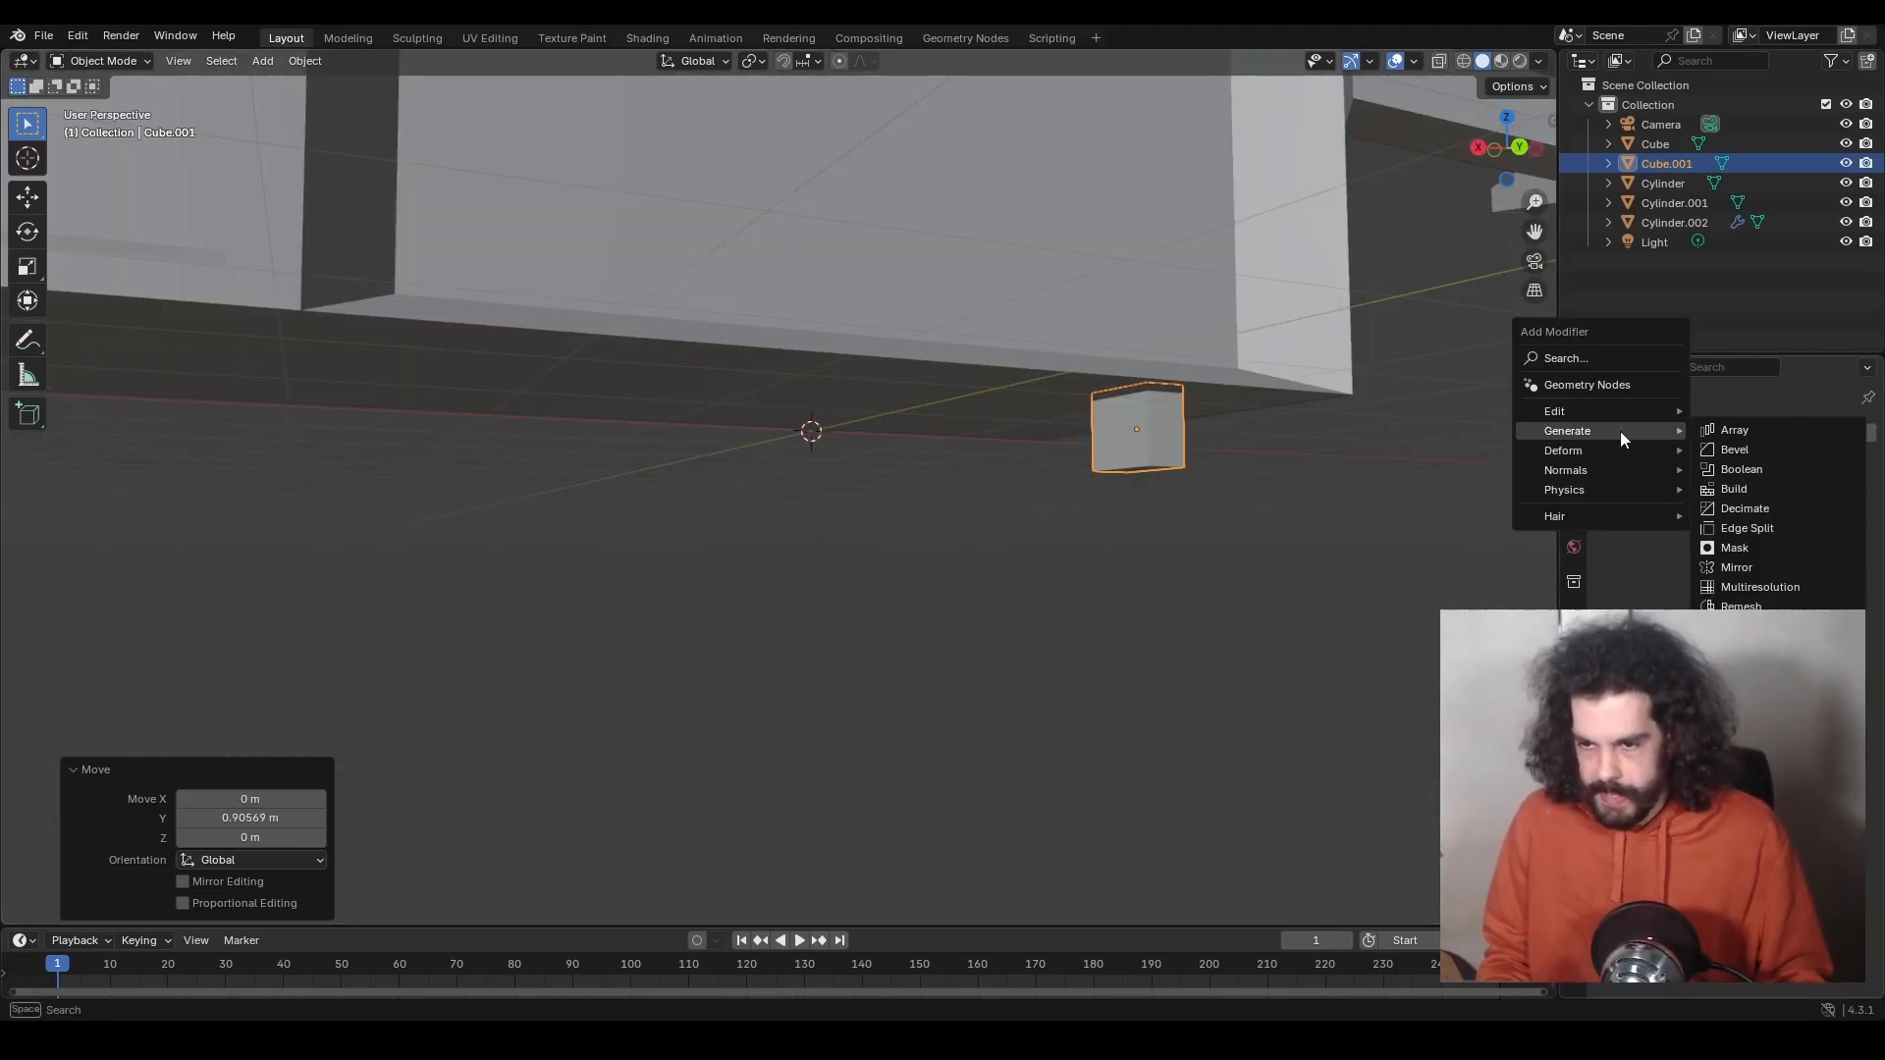
click(1747, 566)
click(1772, 494)
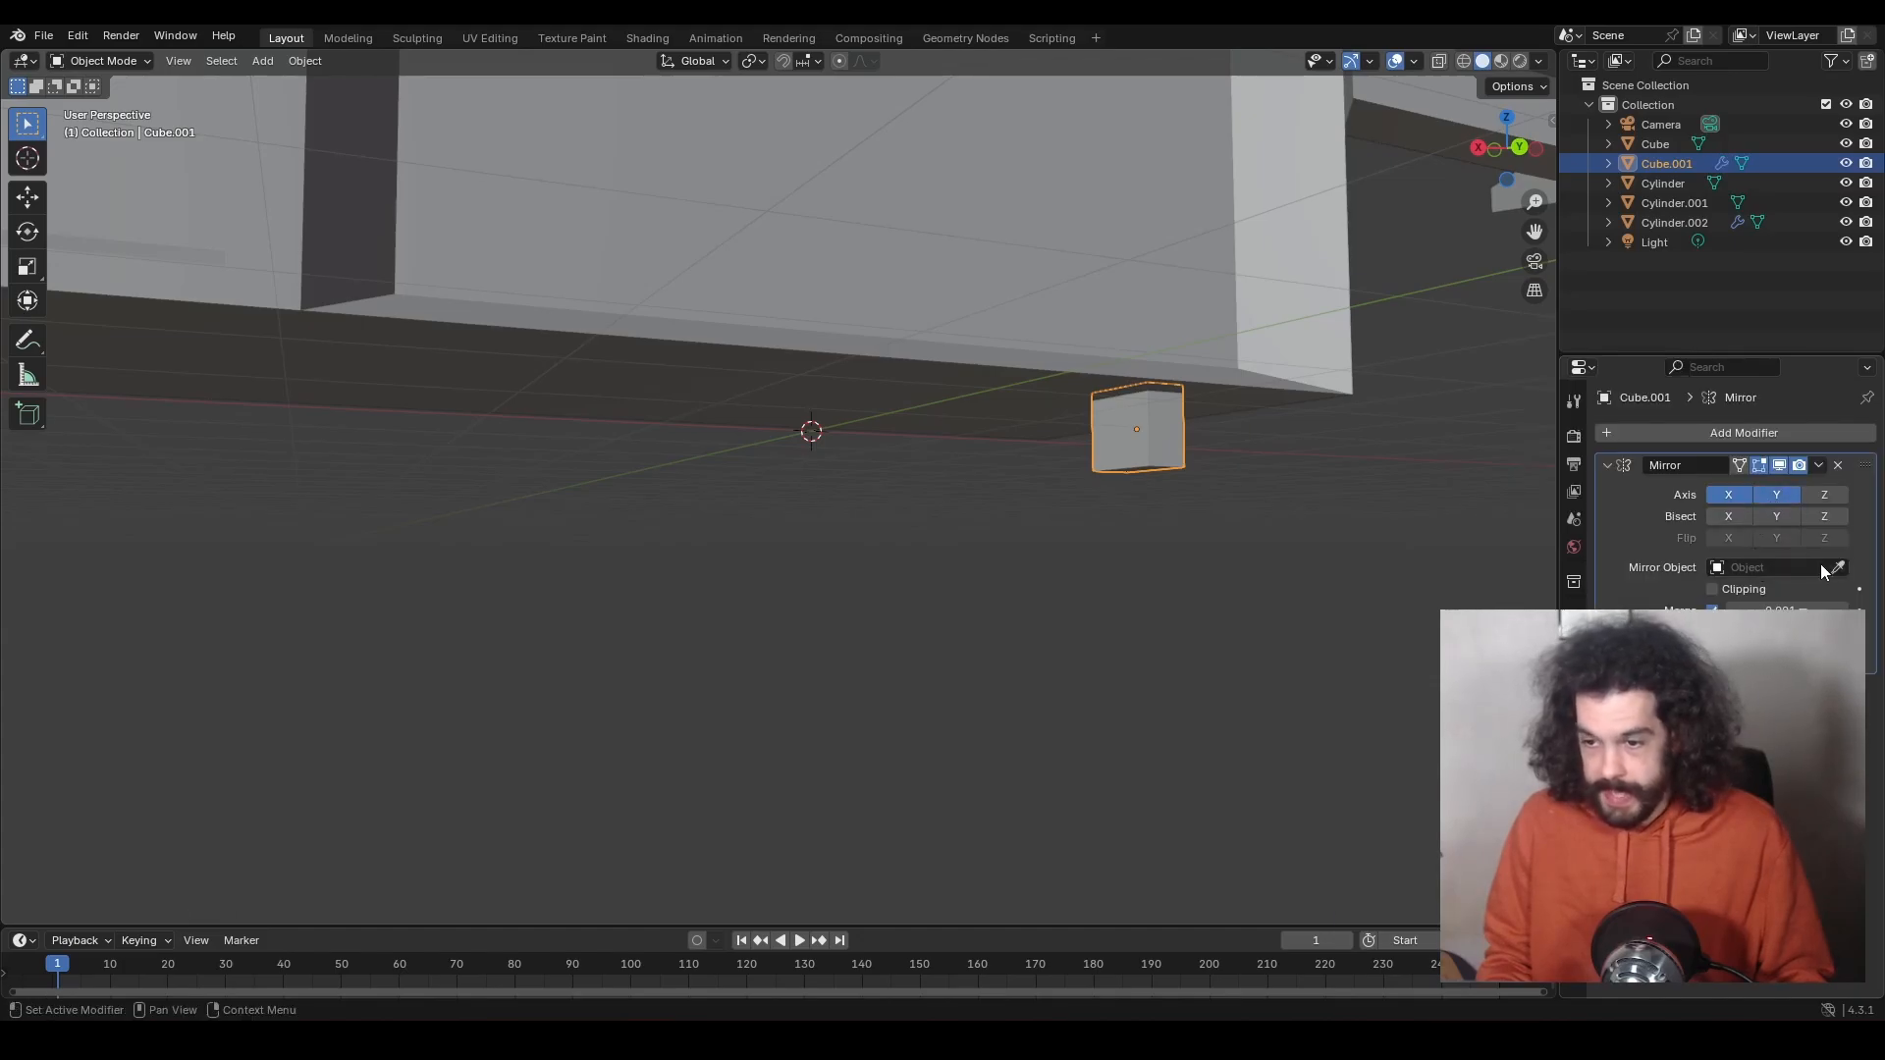
click(1837, 566)
click(797, 383)
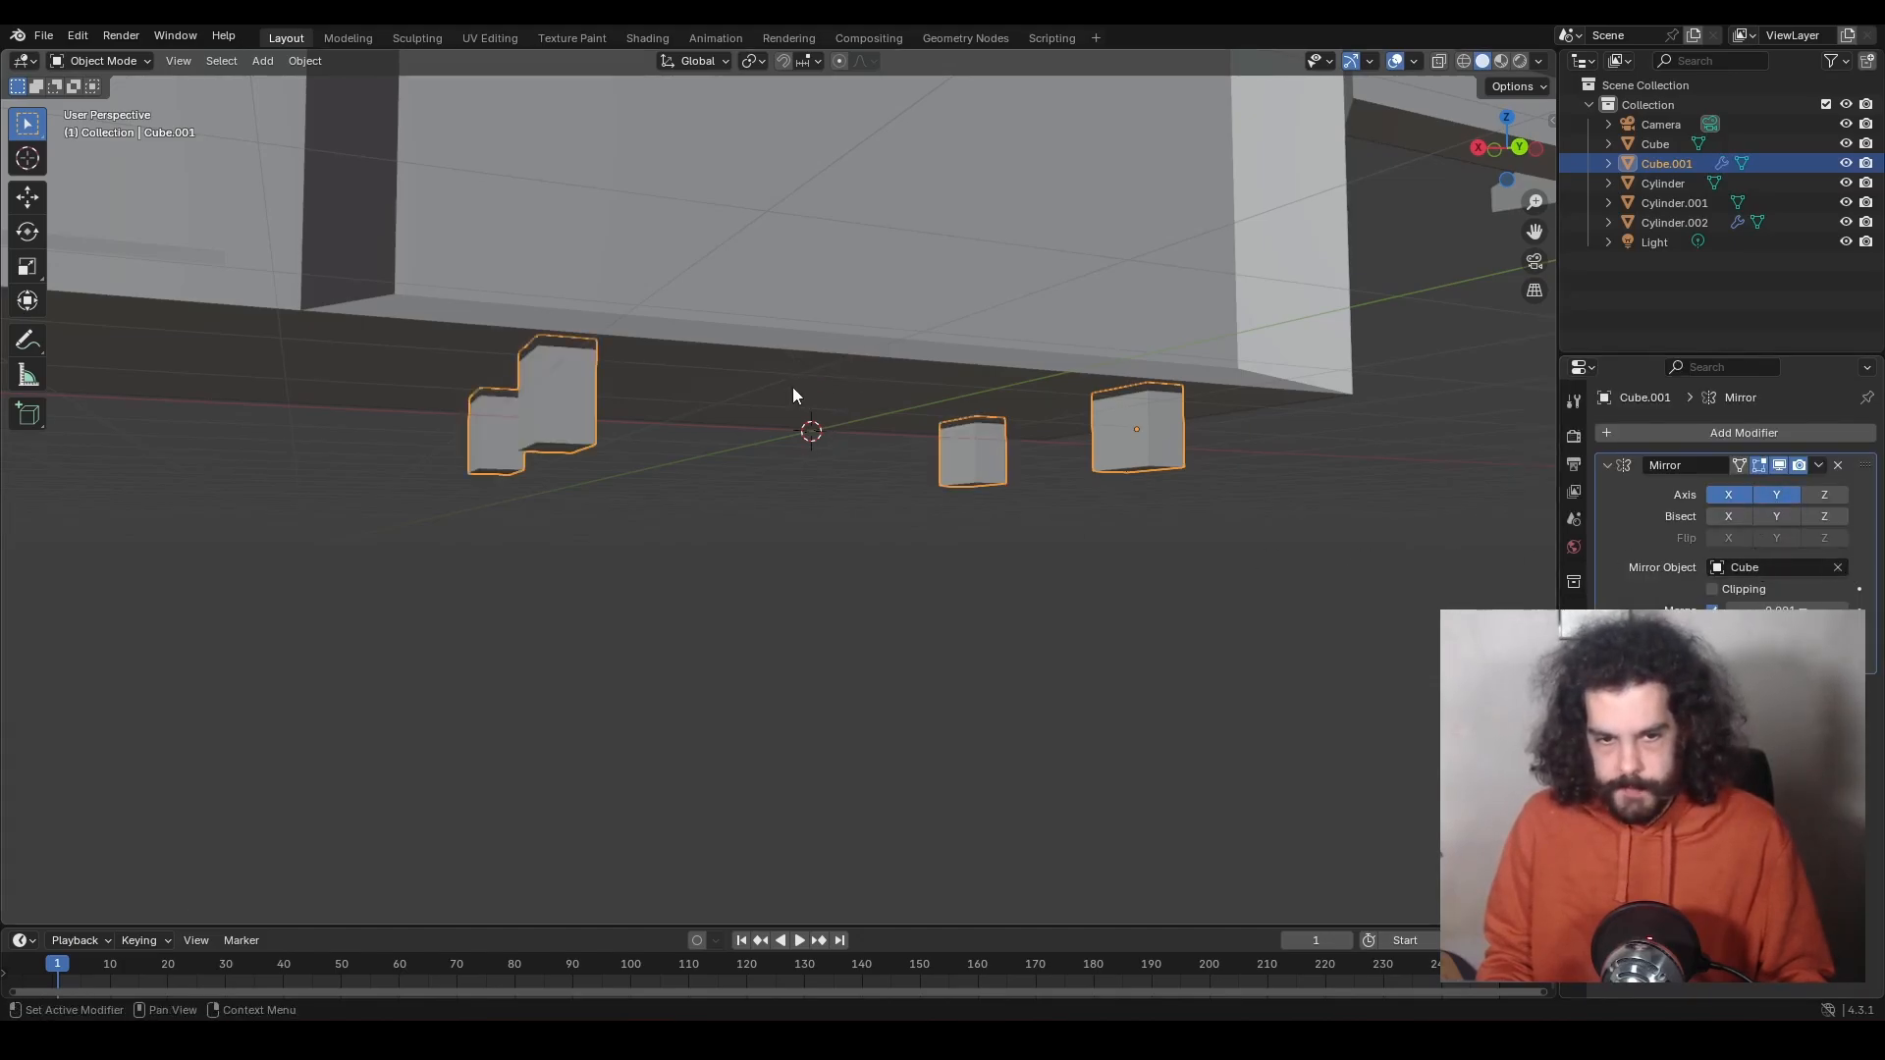
Reposition the mirrored small cubes along the X axis beneath the body.
middle_drag(833, 436, 1247, 534)
key(g)
key(x)
click(1116, 522)
Add a centred horizontal loop cut around the small cube and enable Clipping on its Mirror modifier.
key(Tab)
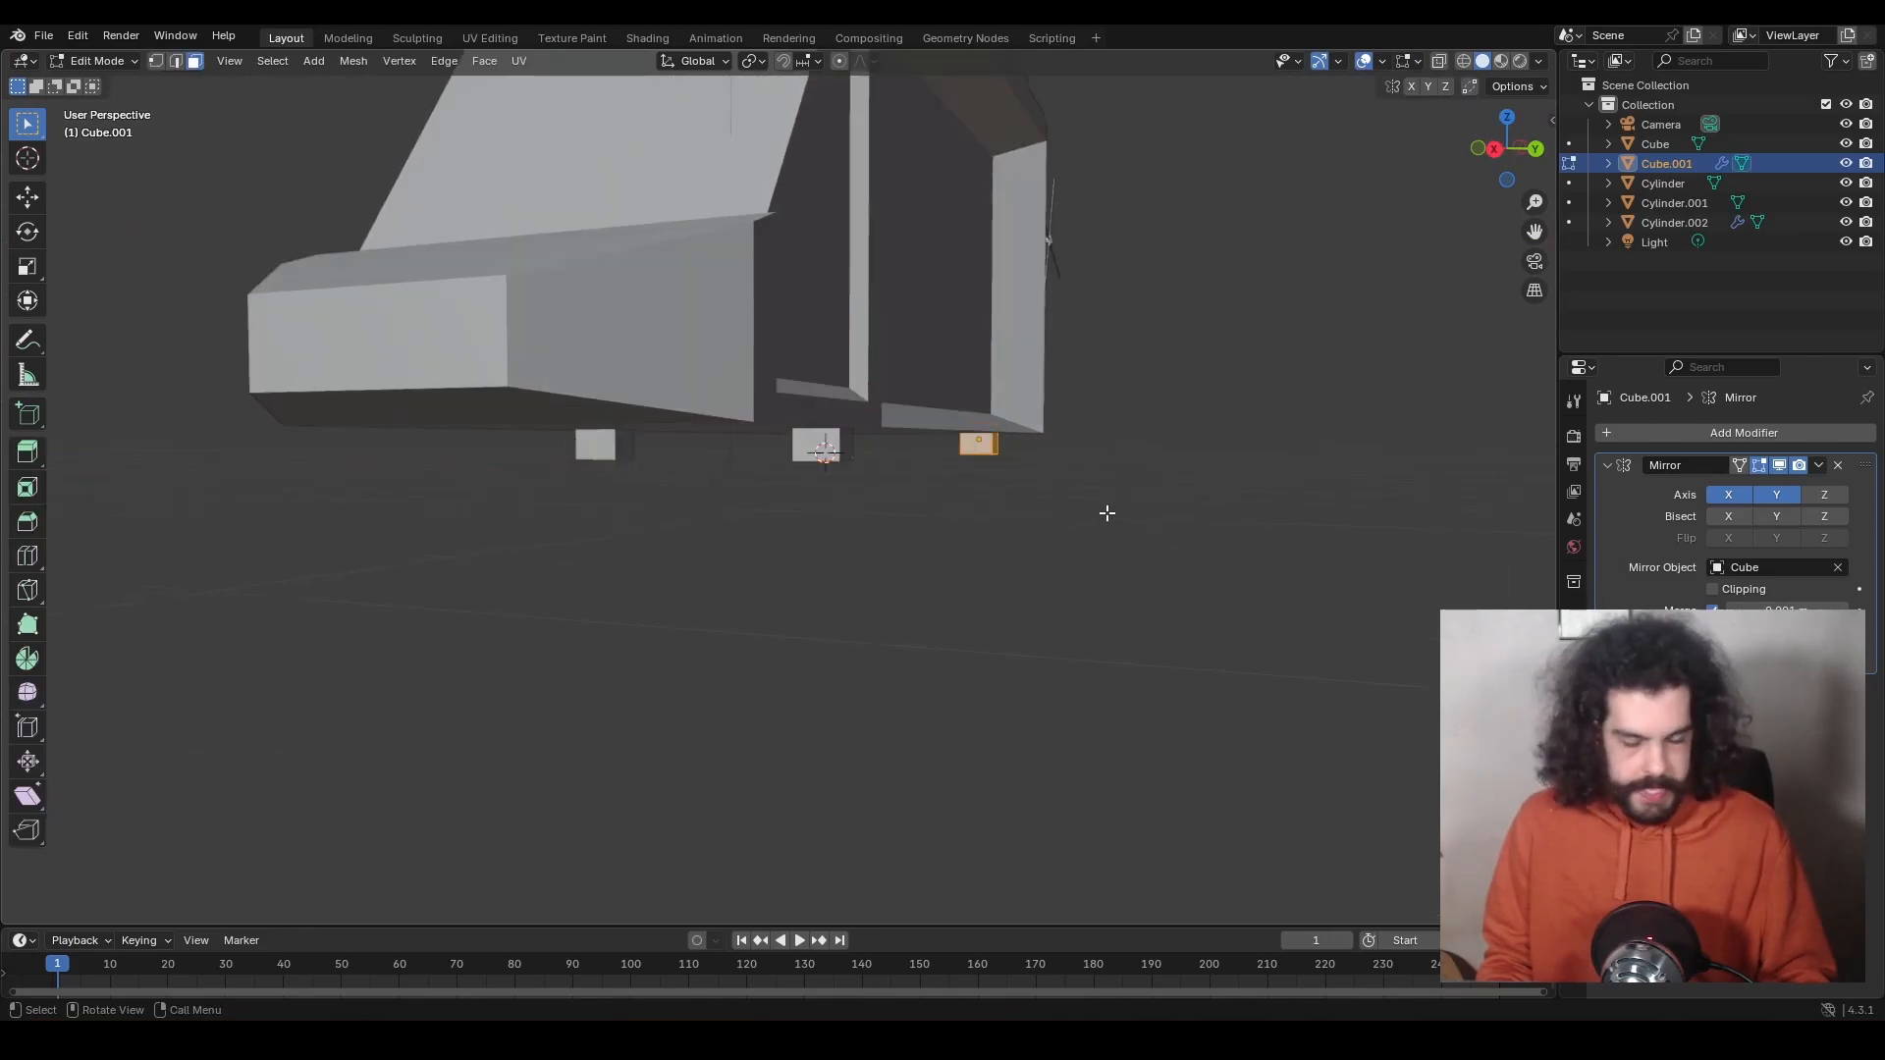
scroll(972, 577, up, 5)
key(ctrl+r)
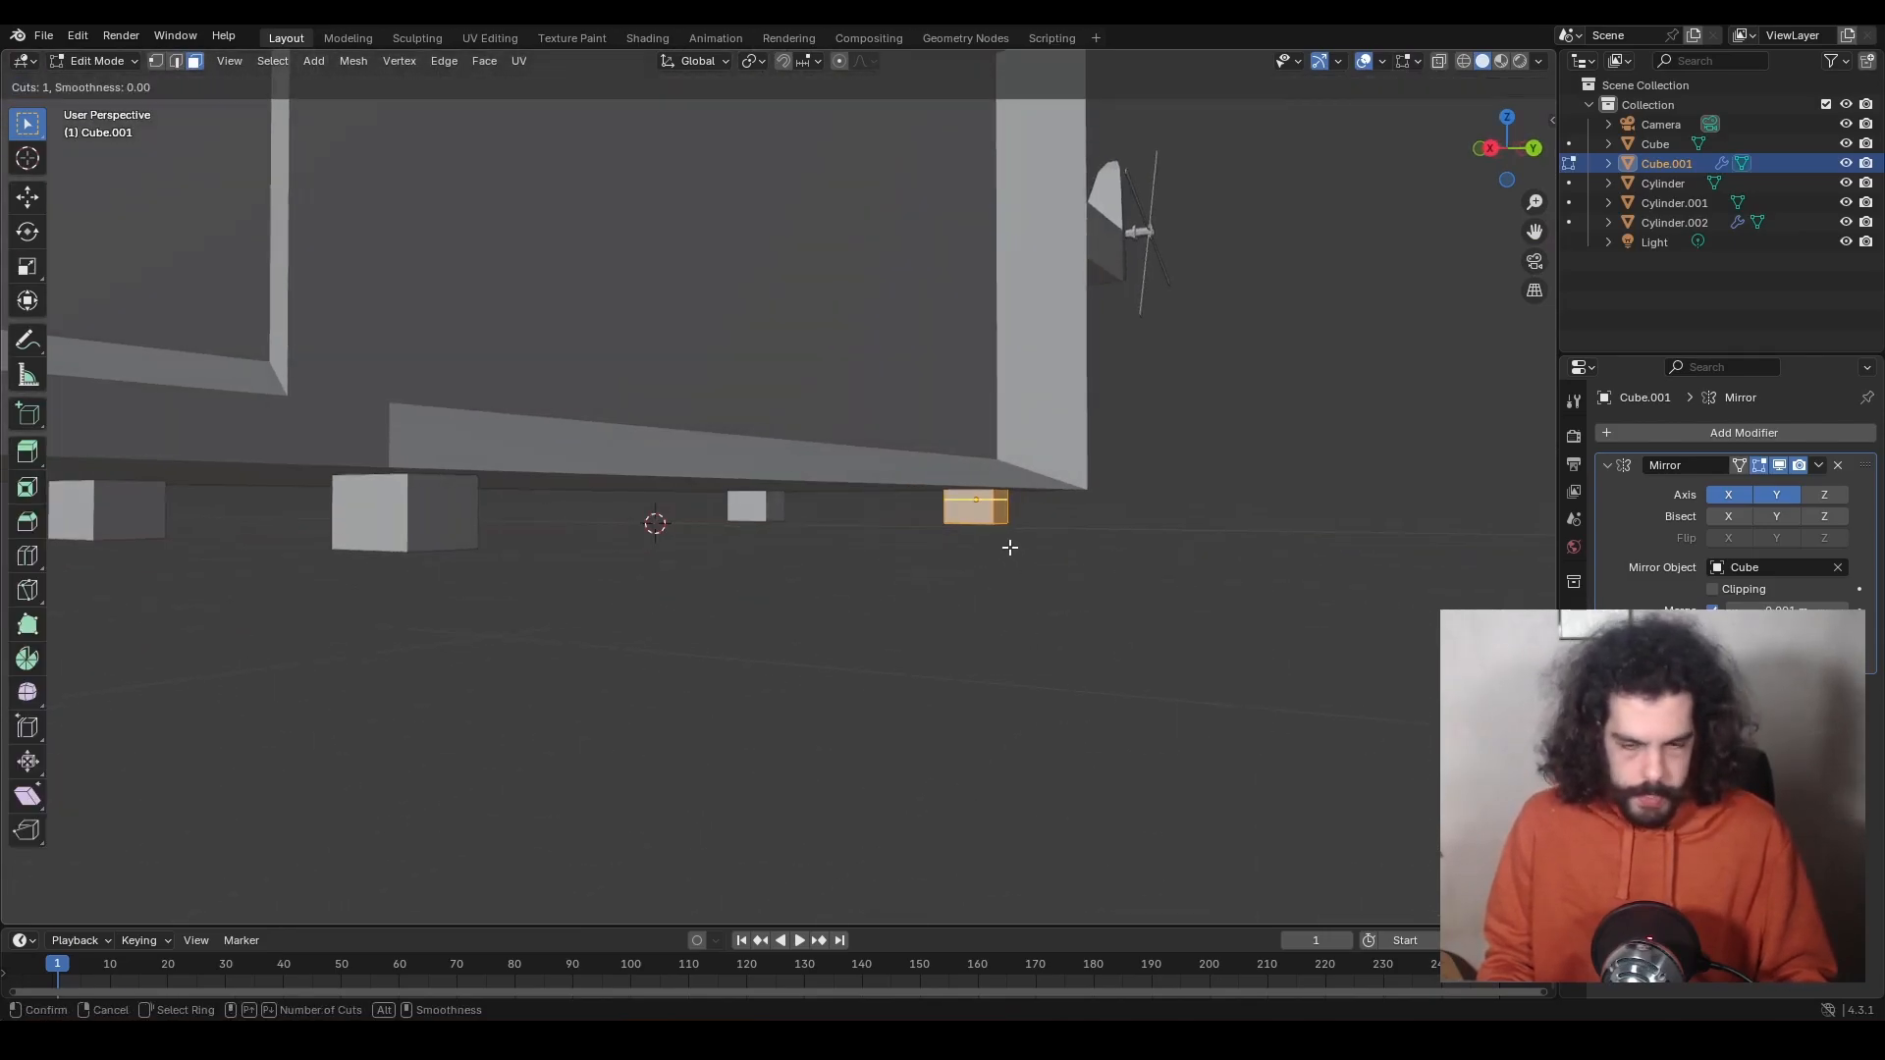
click(1012, 527)
right_click(1011, 527)
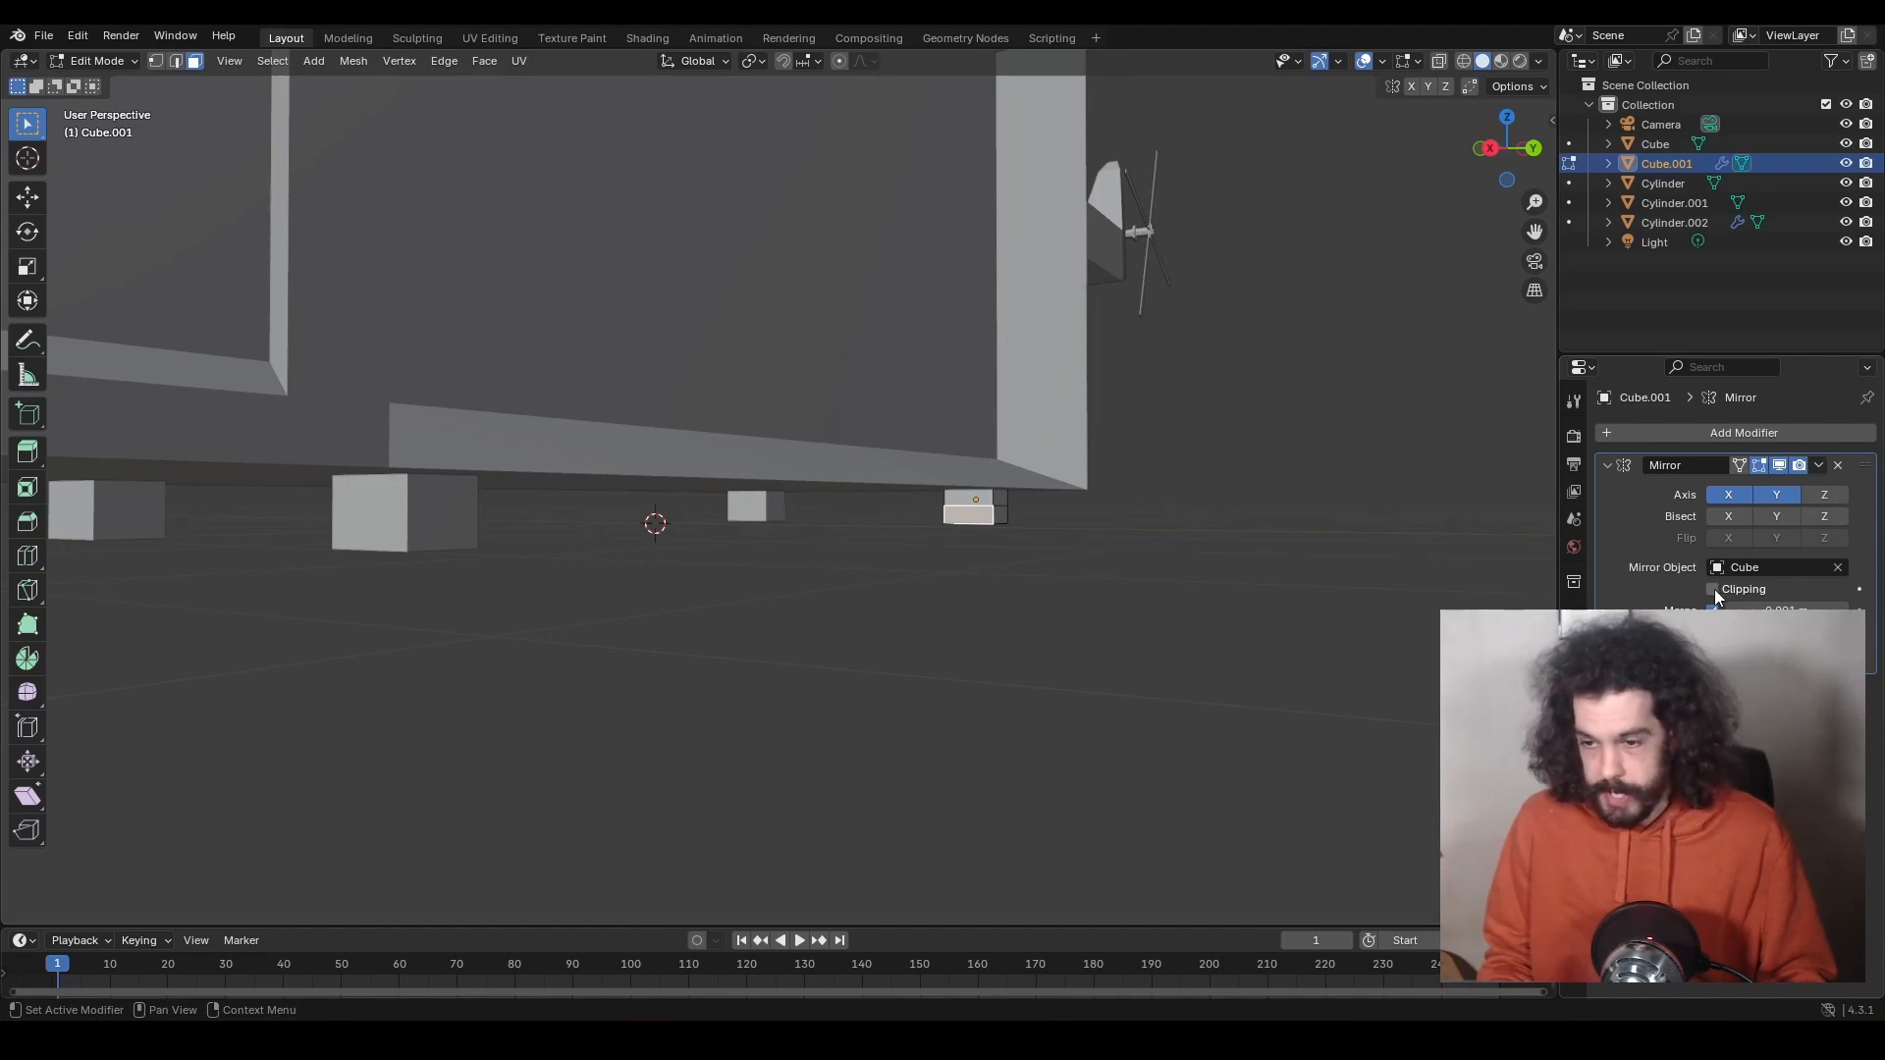
middle_drag(1394, 584, 1261, 577)
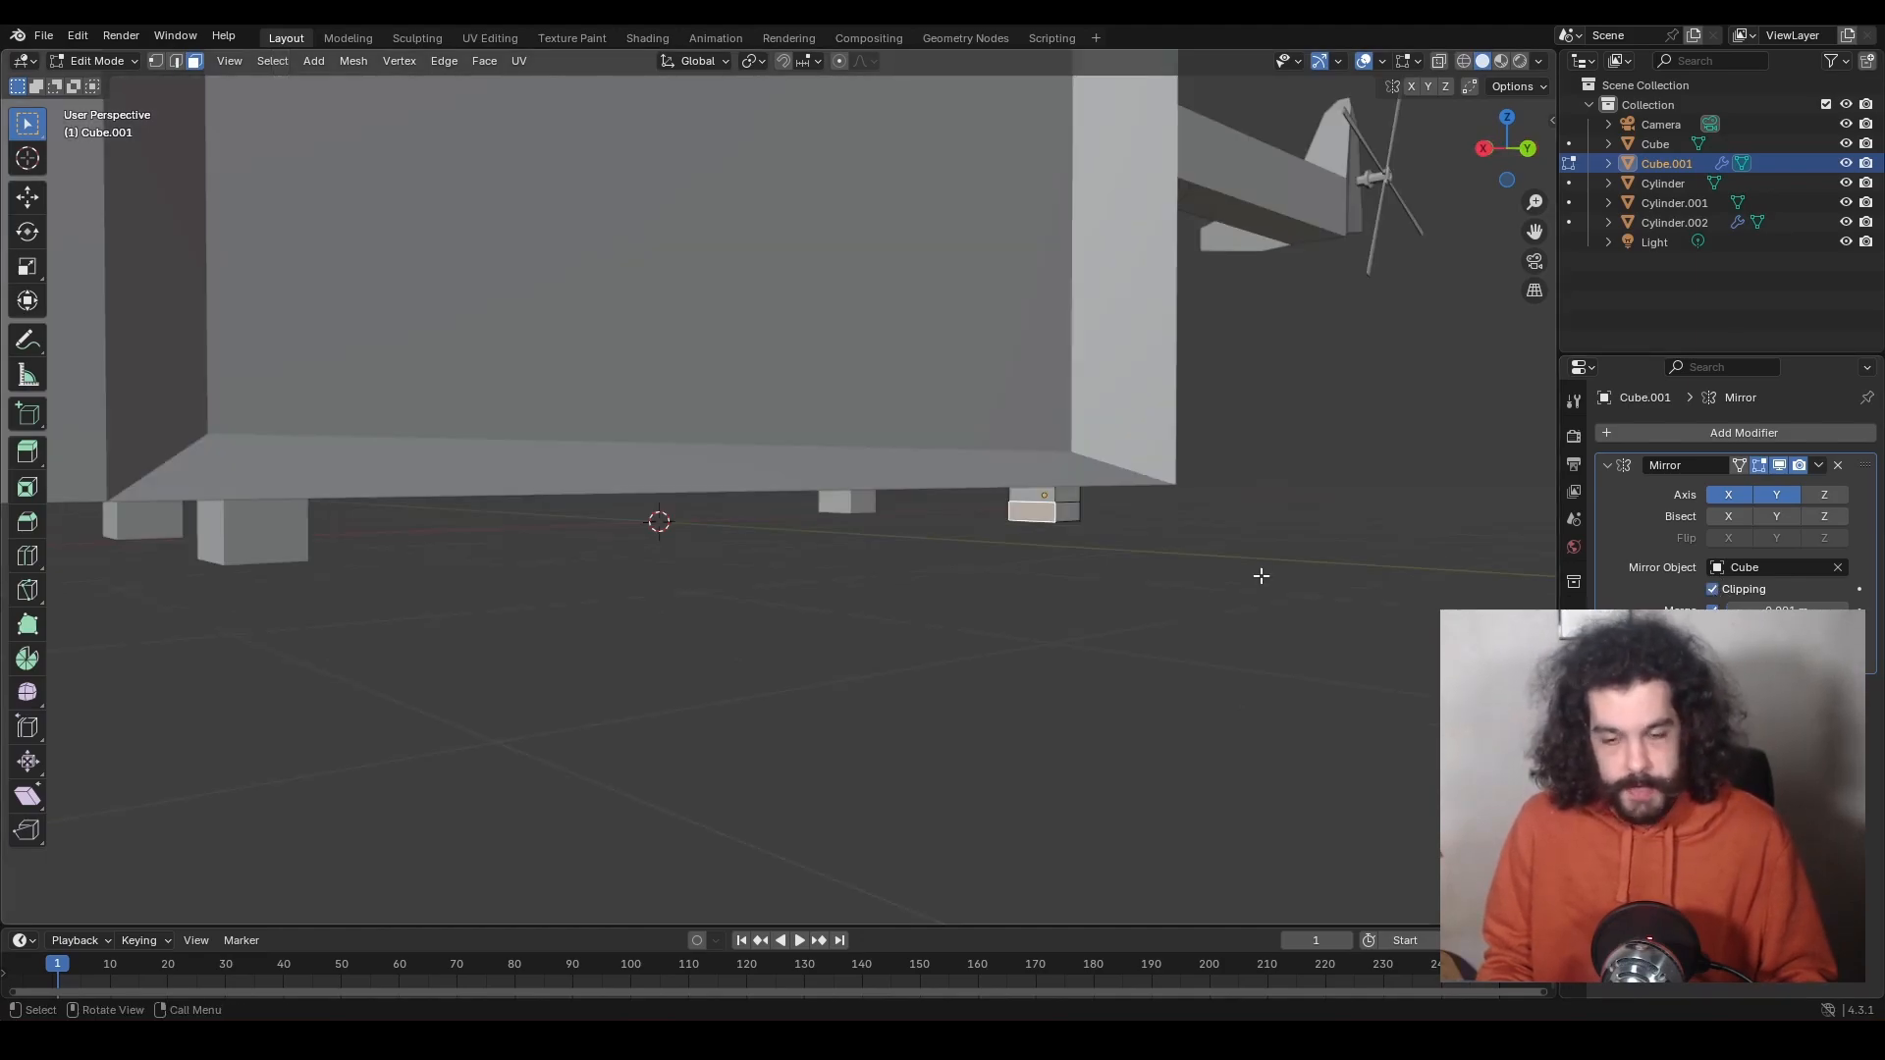
Extrude the small cube's lower inner face along X beneath the body to form a long mirrored skid.
key(e)
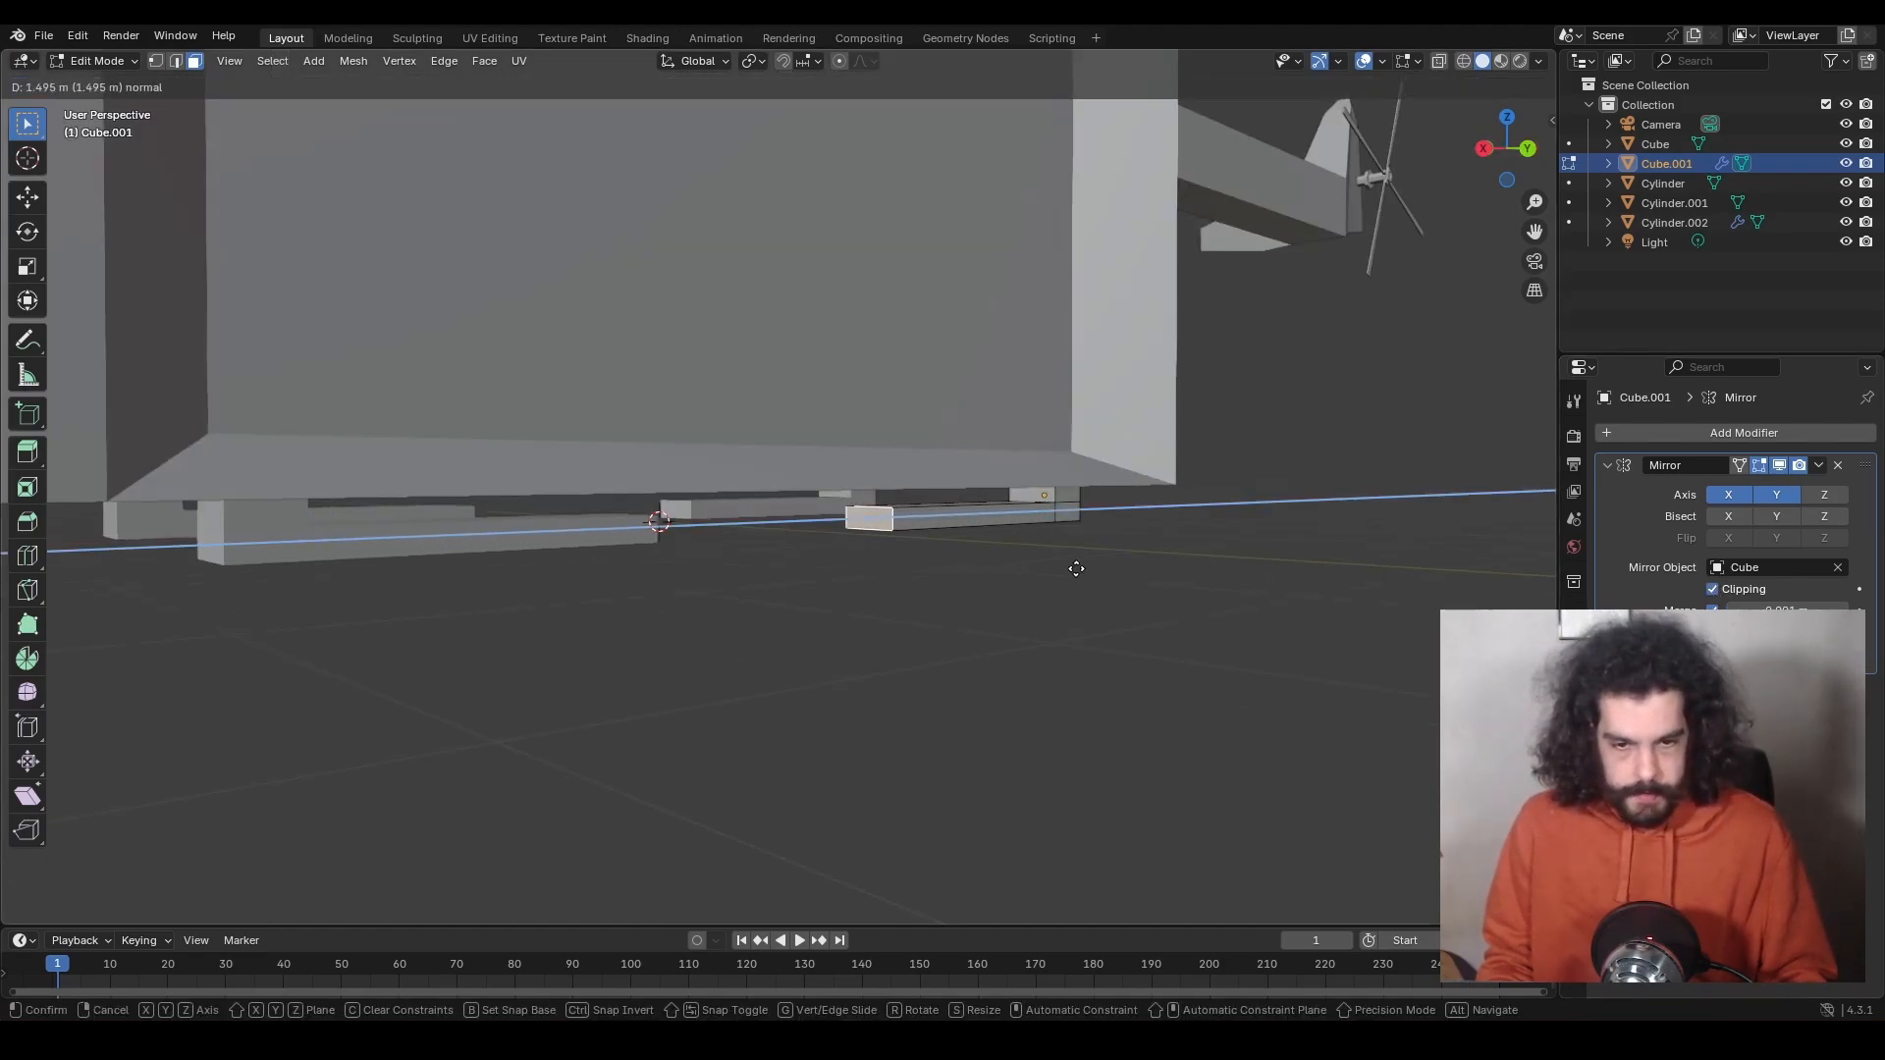
click(892, 574)
middle_drag(884, 573, 1237, 556)
Extrude the skid's outer side twice, flatten the new side face along Z and lower it about 0.023 m.
key(e)
click(998, 611)
key(e)
click(1177, 554)
key(s)
key(z)
click(1085, 550)
middle_drag(1085, 550, 1107, 557)
key(g)
key(z)
click(1081, 551)
Extrude the skid's outer side face another 0.214 m or so and reduce its height along Z.
key(e)
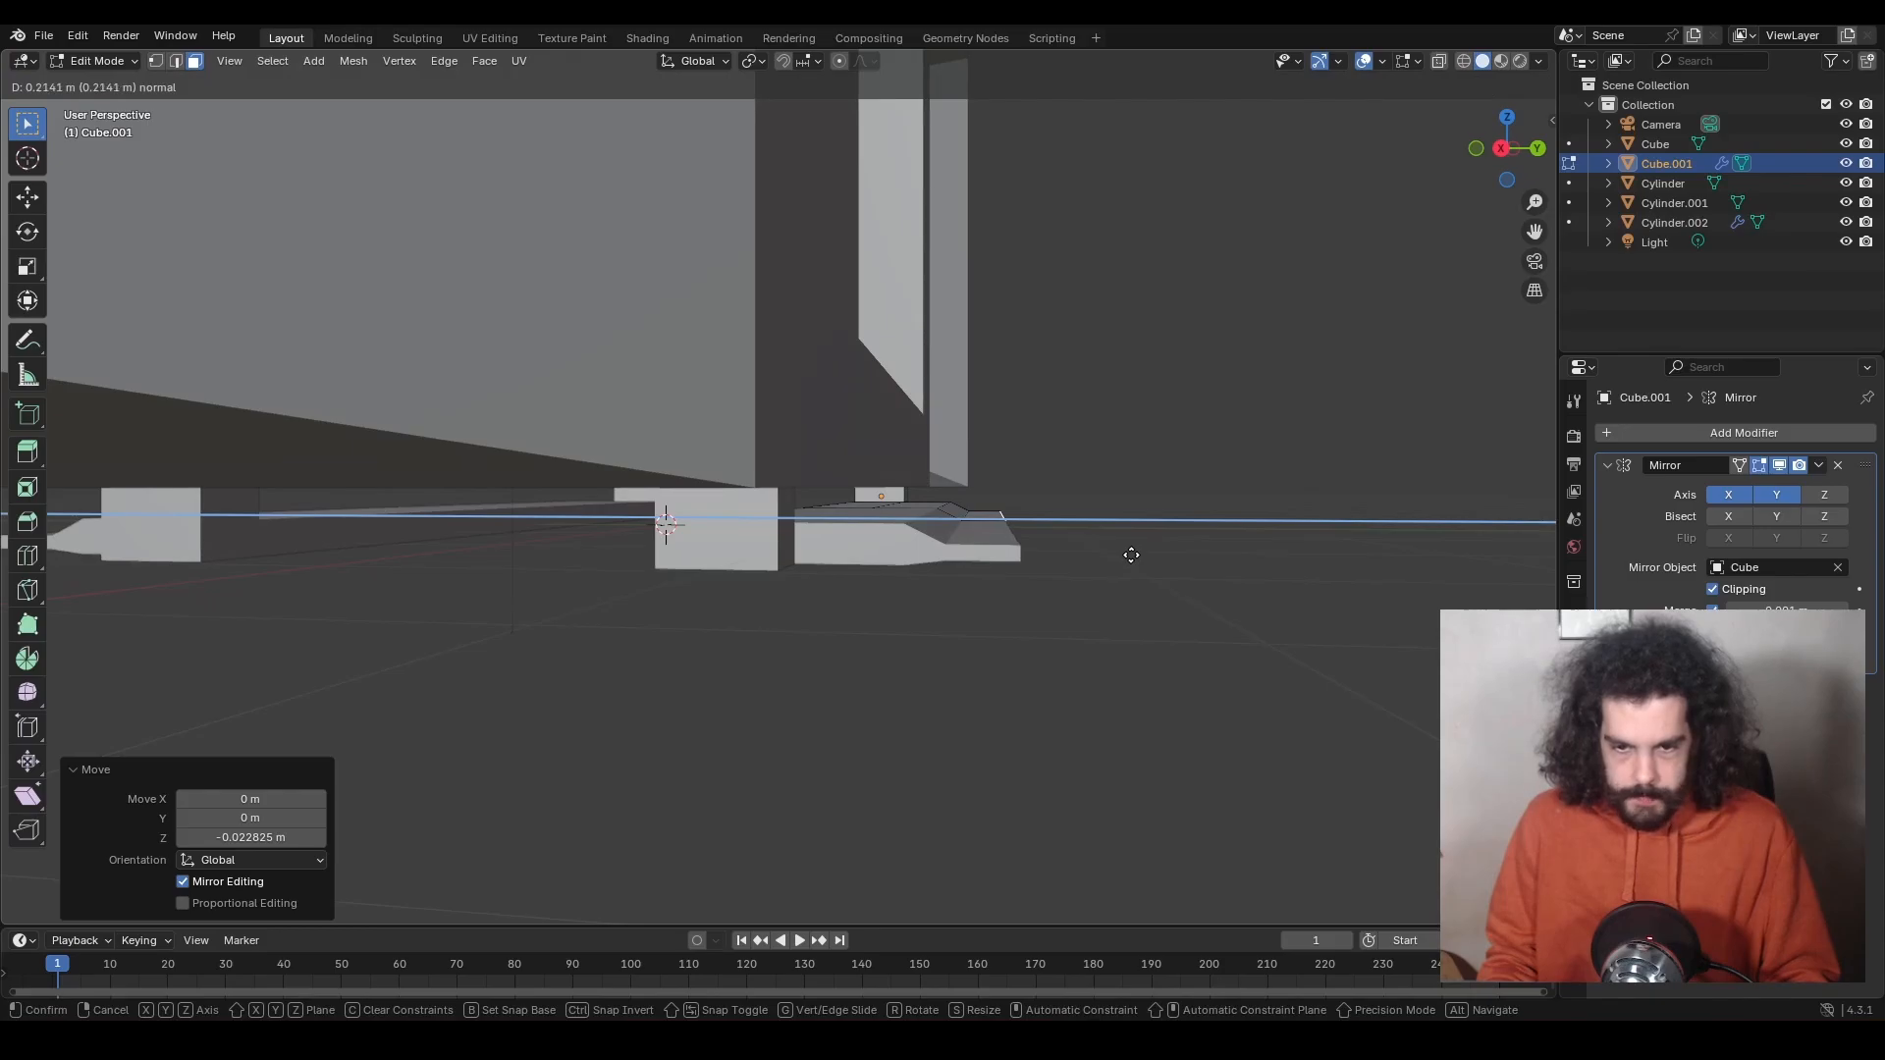
click(1131, 555)
key(s)
key(z)
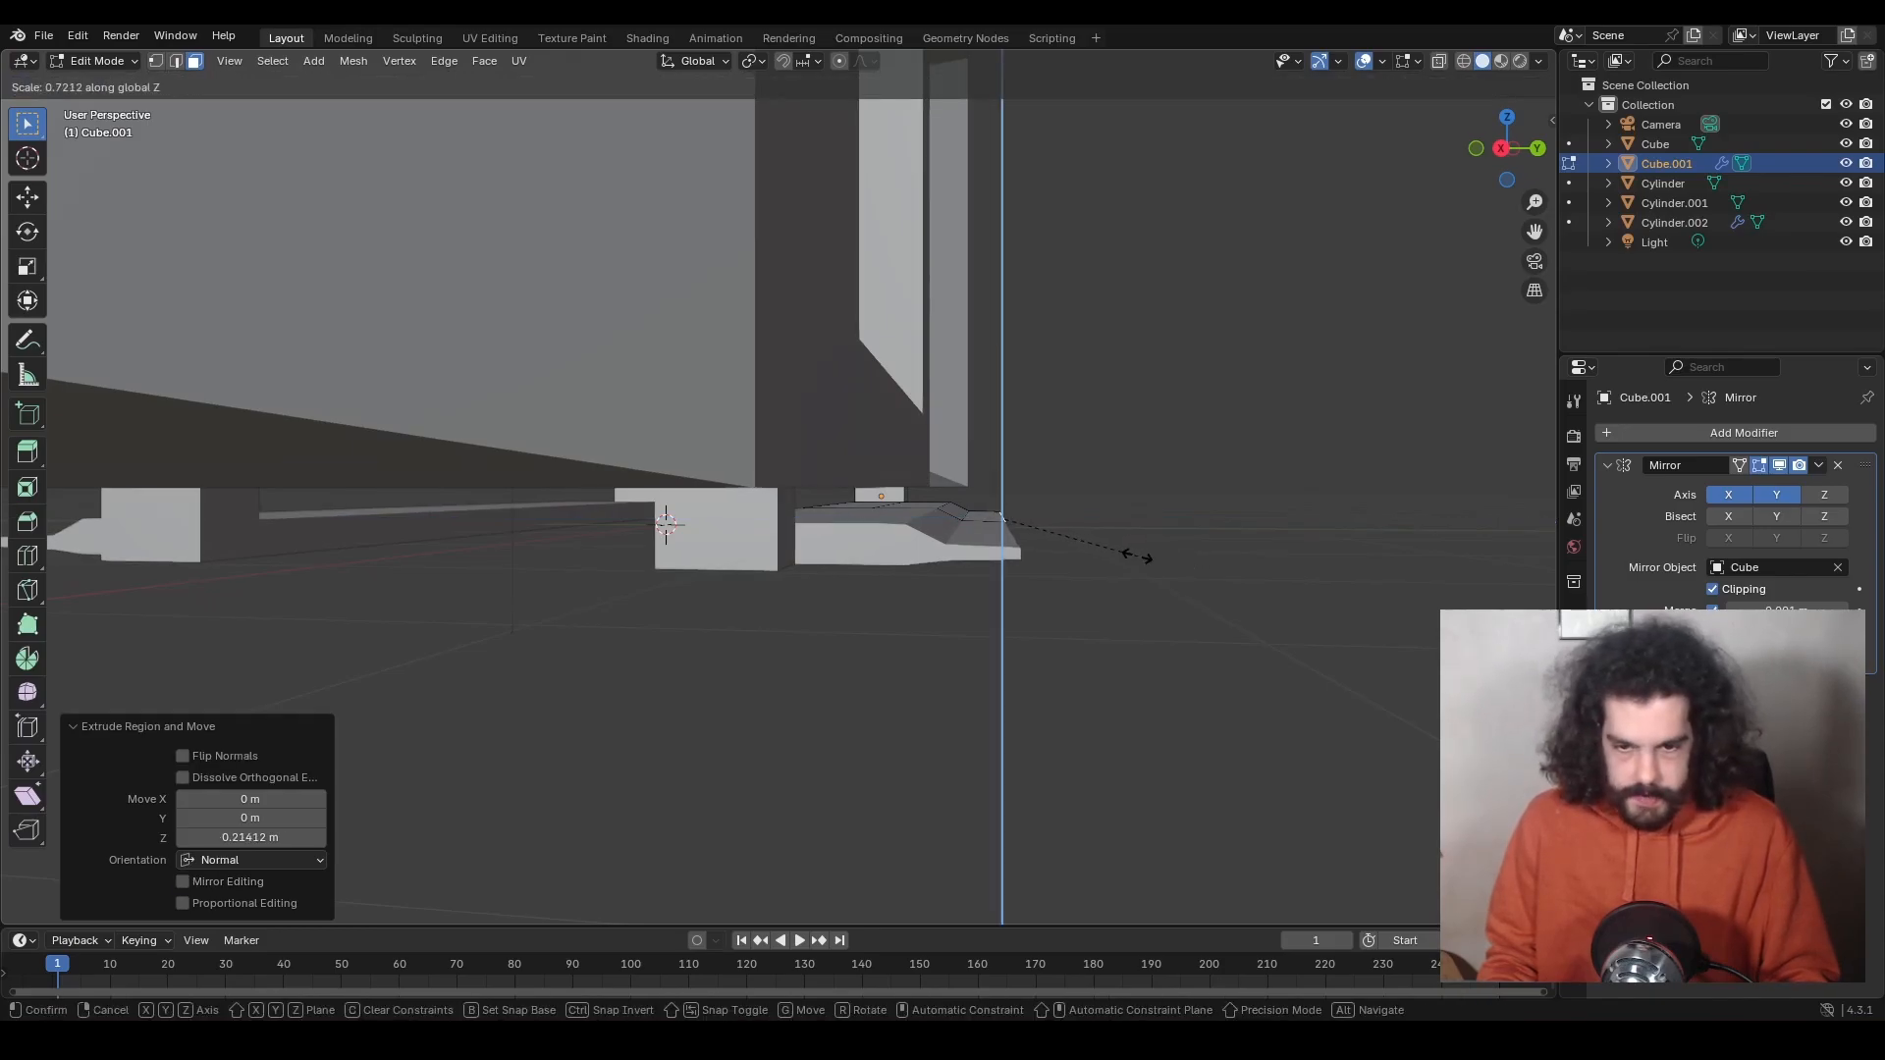
click(1136, 556)
Select the three underside faces of the skid and extrude them downward about 0.128 m.
middle_drag(1137, 557, 877, 548)
click(829, 480)
shift+click(828, 465)
shift+click(821, 452)
scroll(877, 548, up, 2)
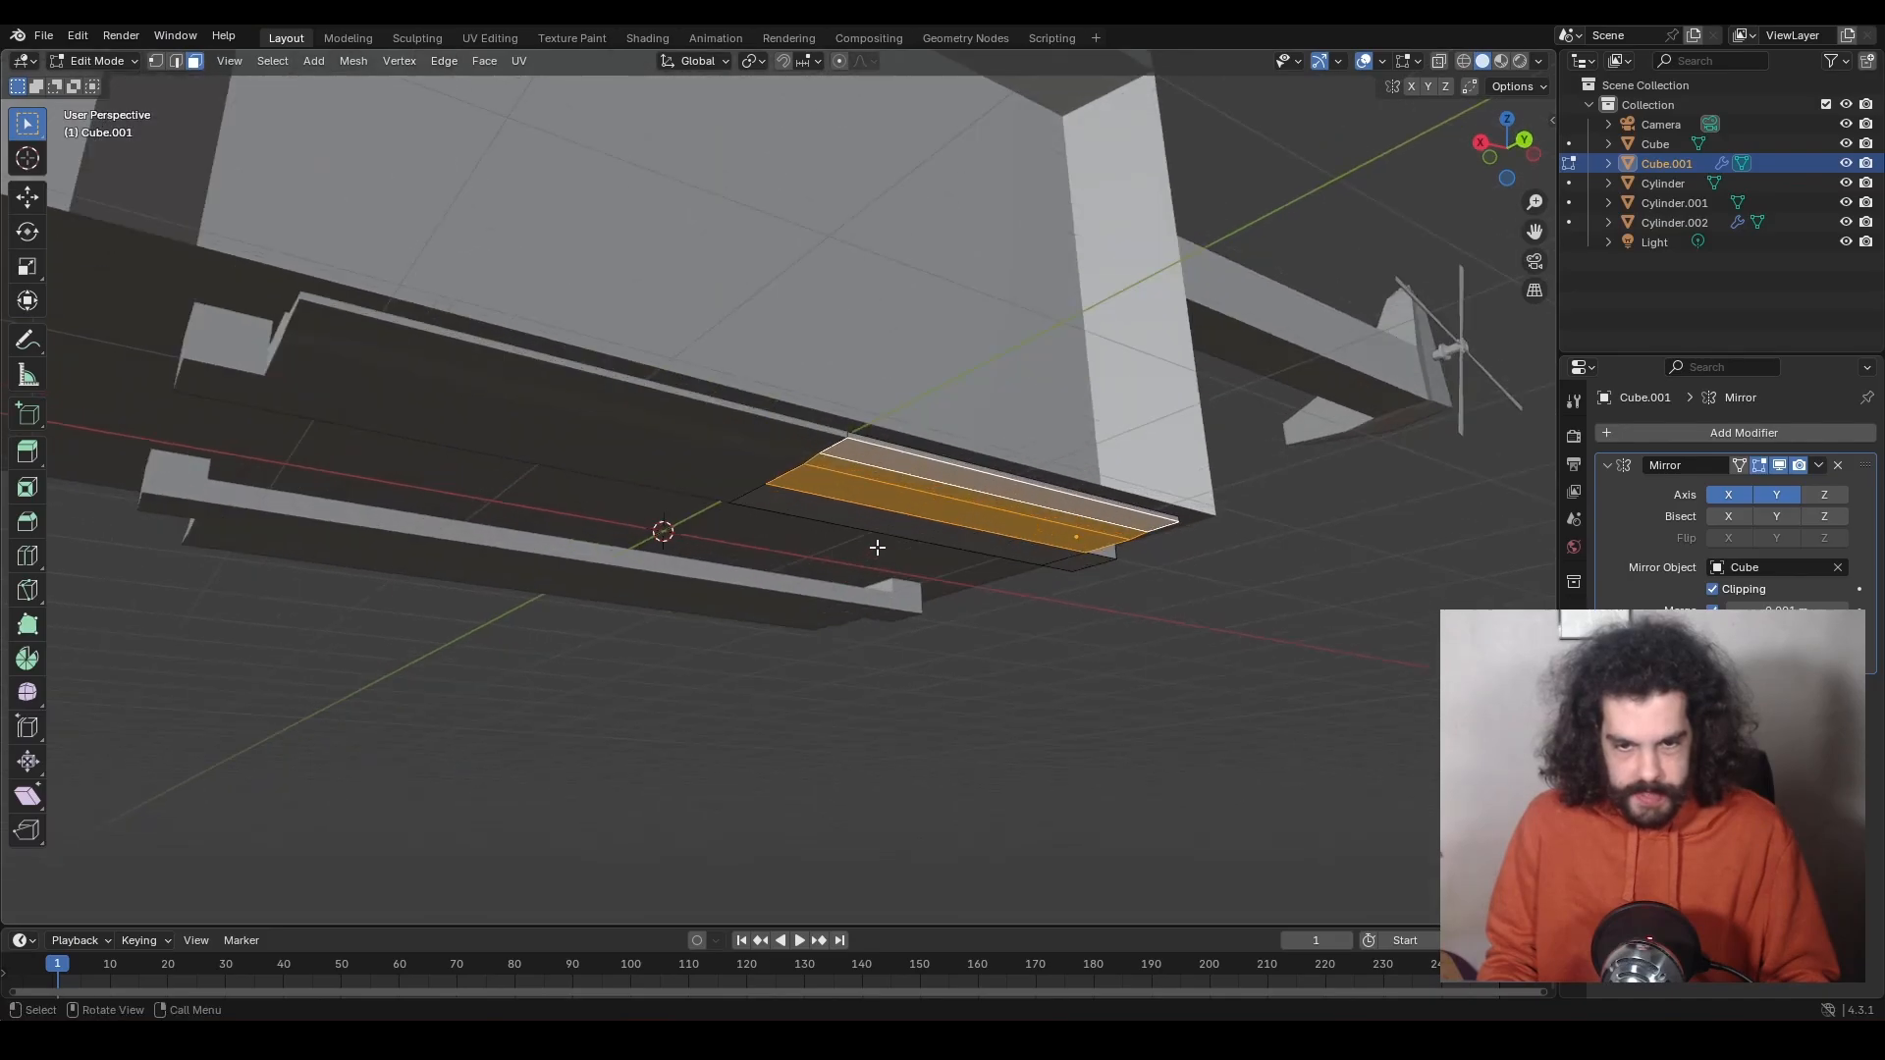
key(e)
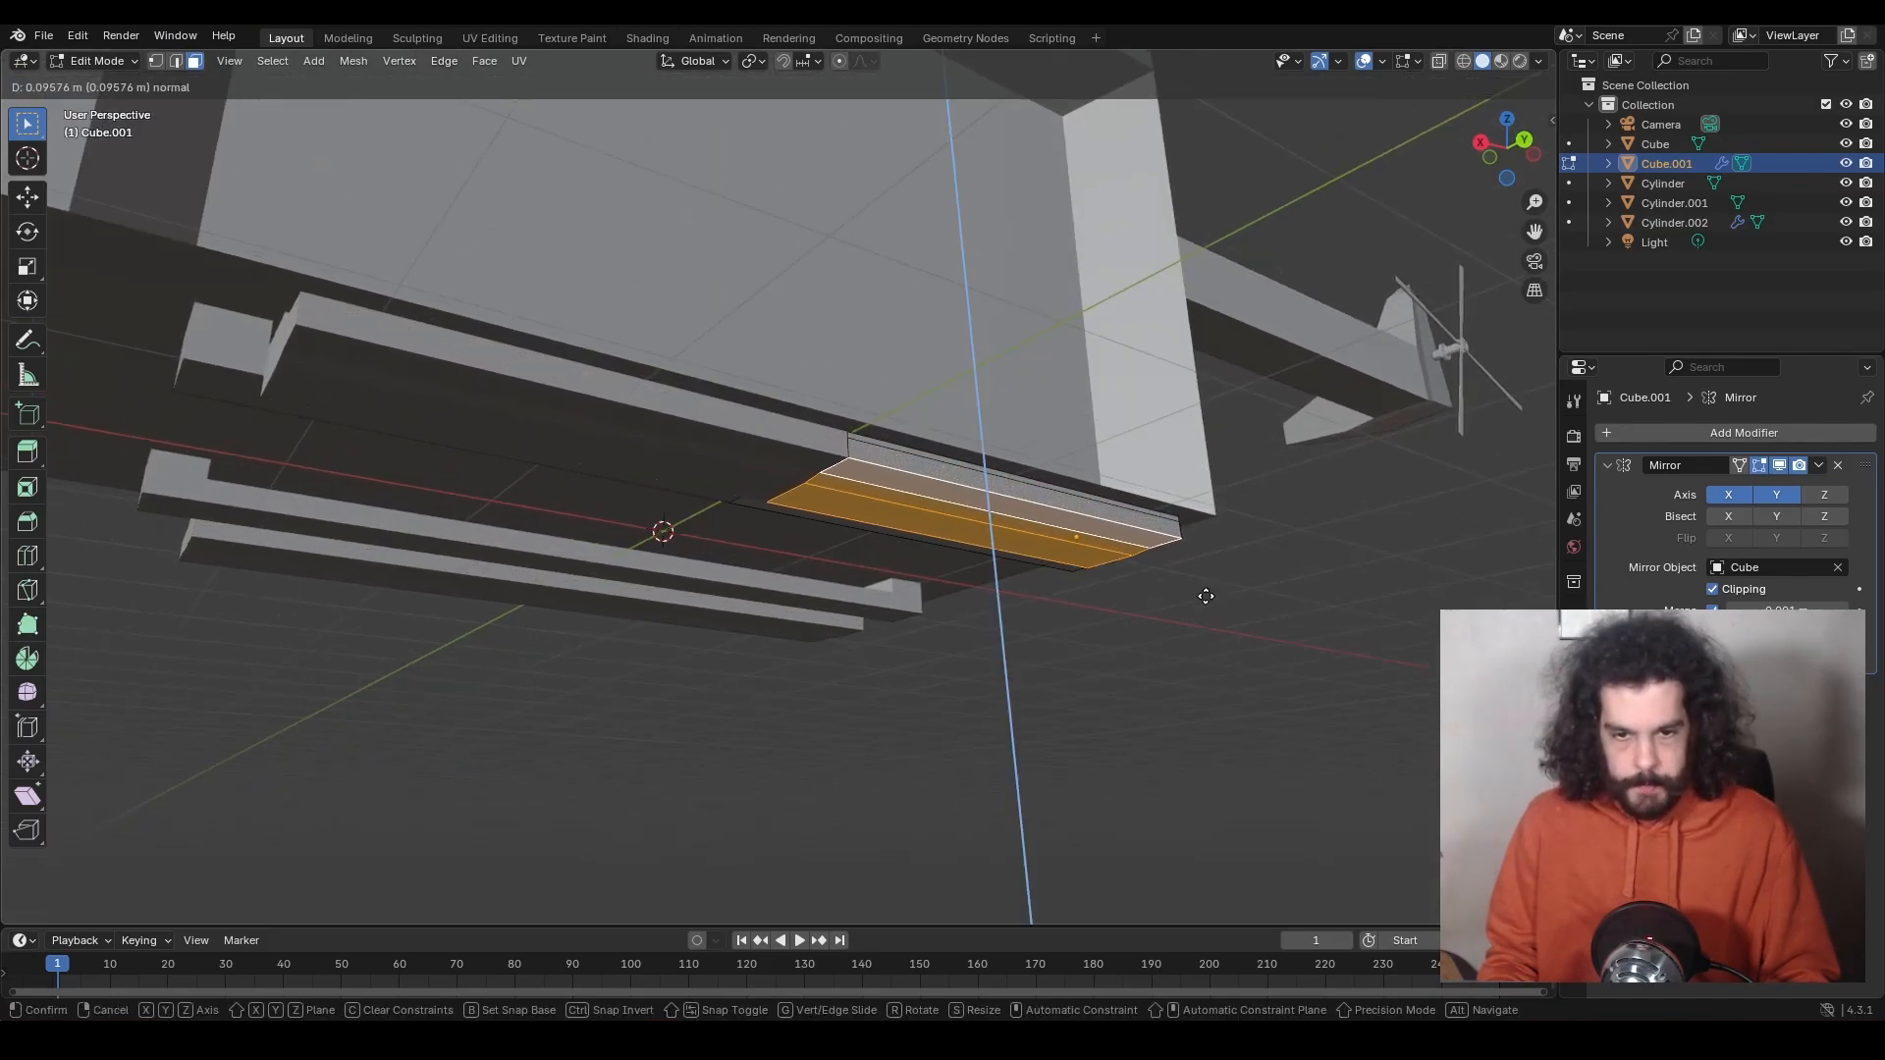
click(1205, 596)
middle_drag(1206, 596, 1241, 601)
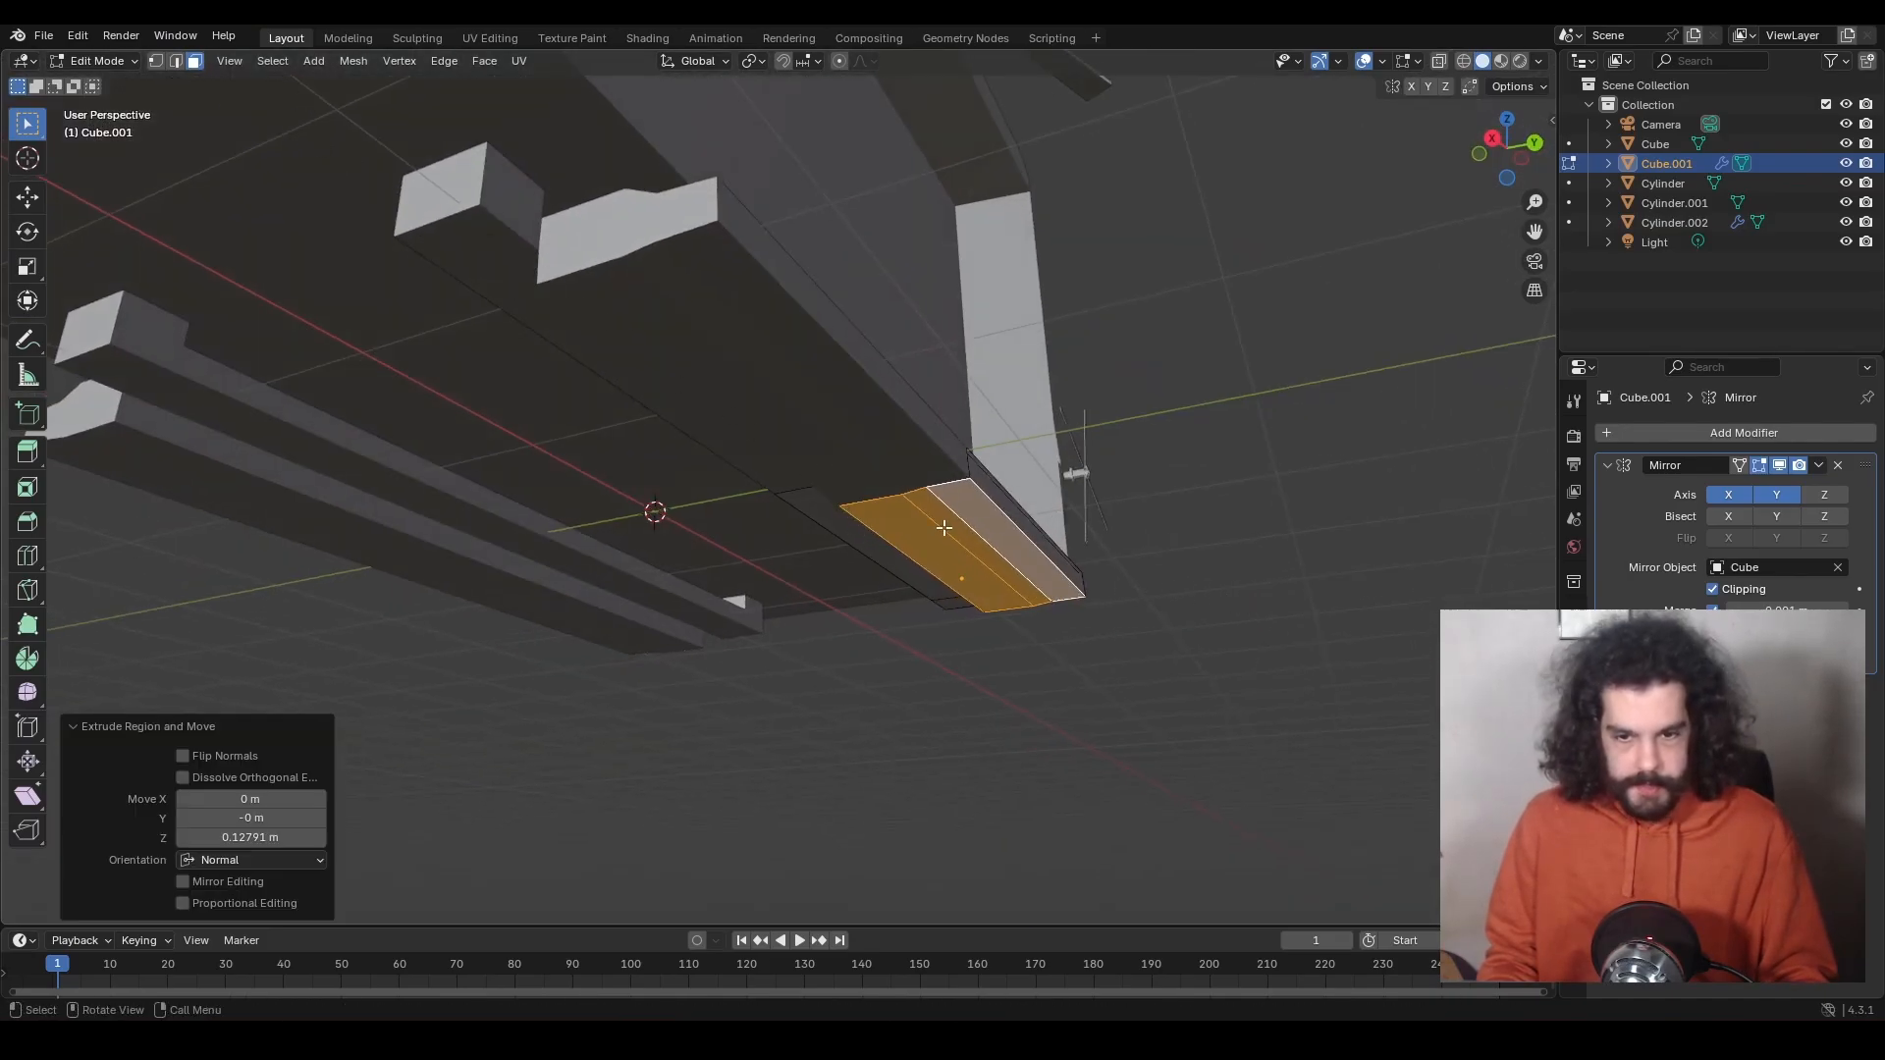
Lower the middle underside face of the skid slightly along Z and finish editing the mesh.
click(986, 538)
key(g)
key(z)
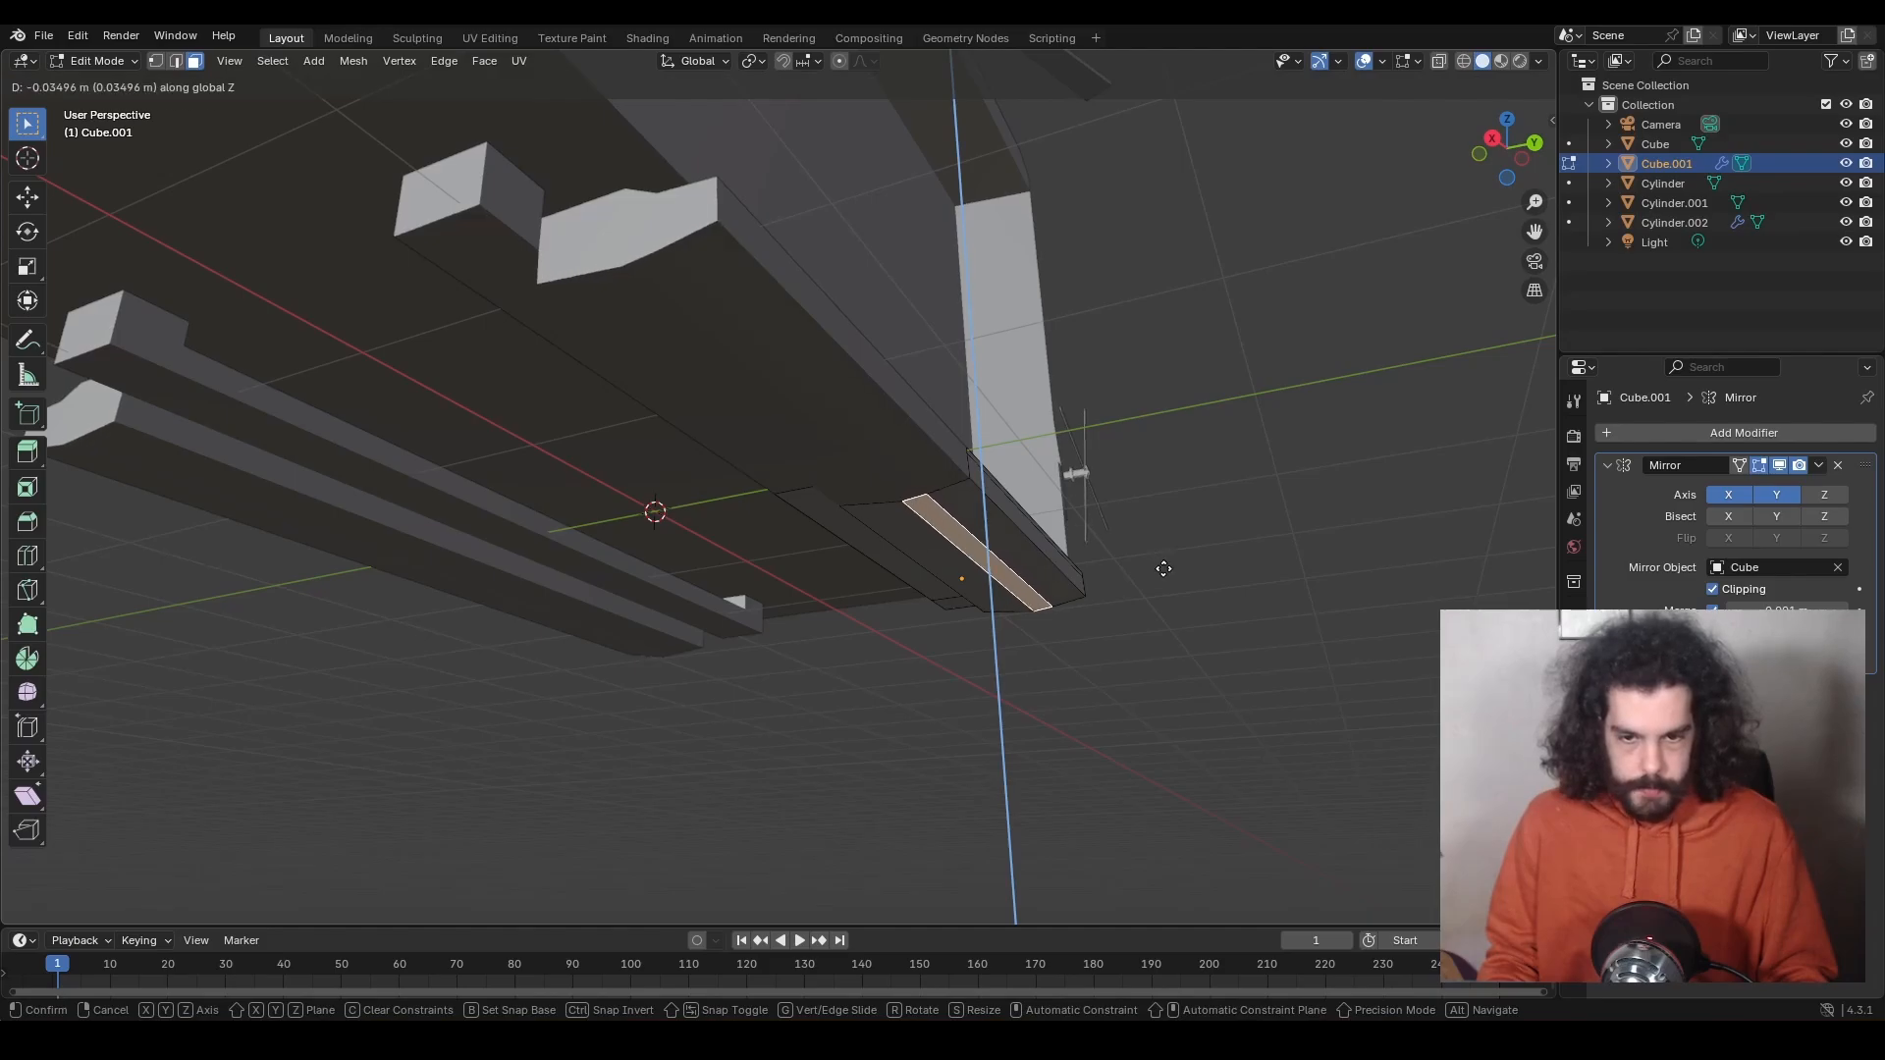
click(1165, 572)
middle_drag(1165, 572, 1149, 622)
key(Tab)
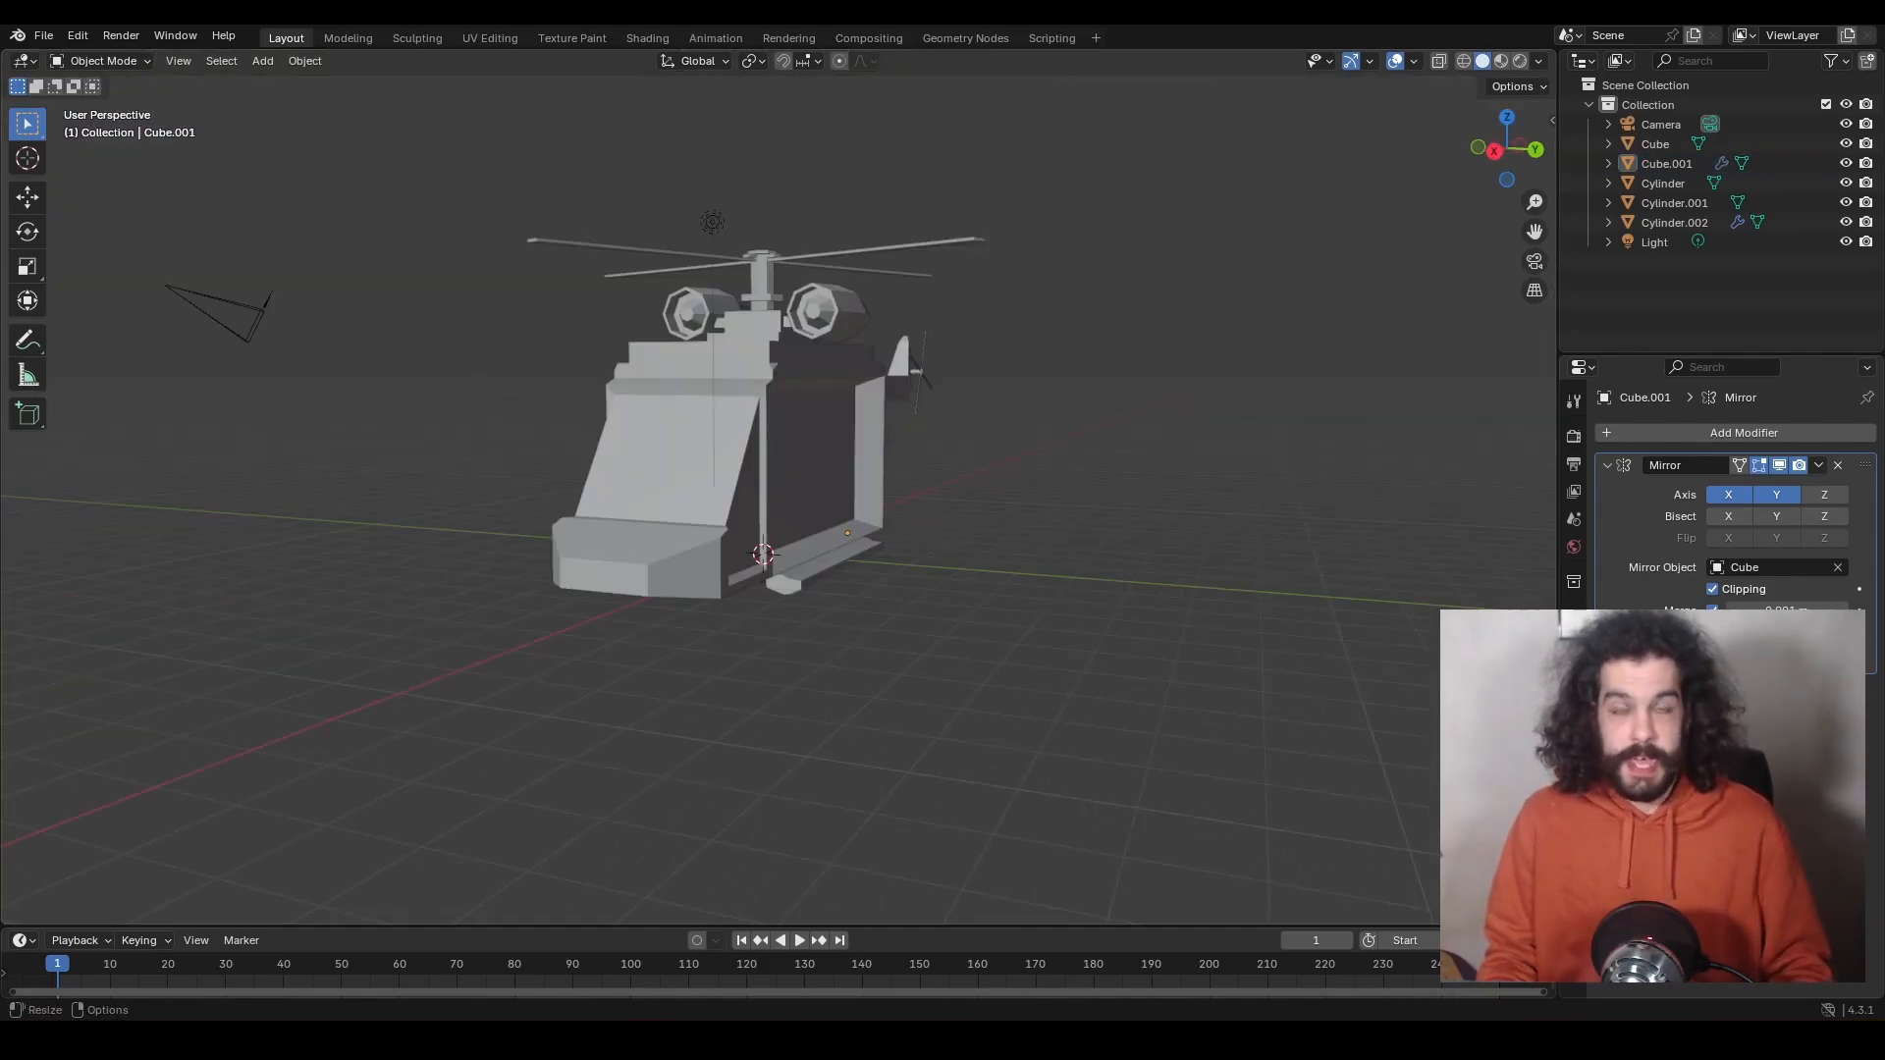
Add an 8-vertex cylinder, scale it to about 0.443 and rotate it 90° around the Y axis.
middle_drag(815, 667, 750, 734)
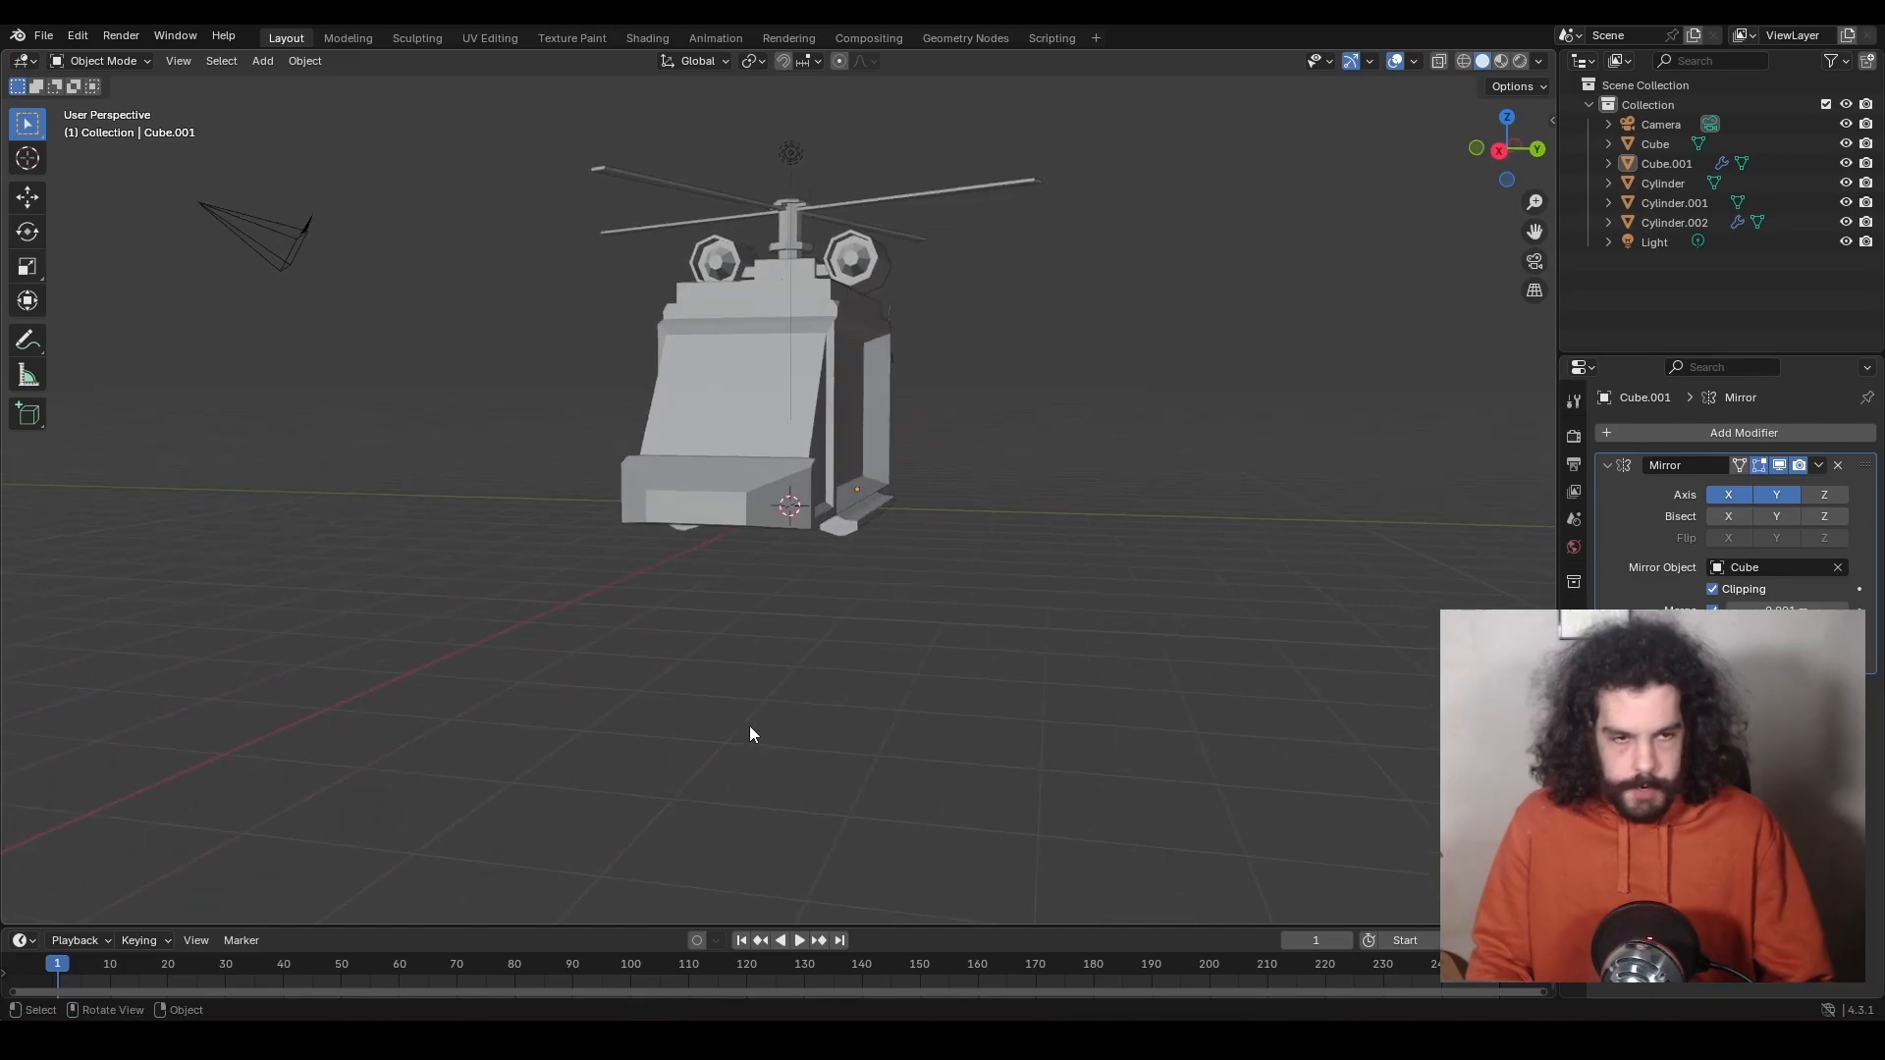
middle_drag(716, 640, 835, 511)
key(shift+a)
mouse_move(927, 511)
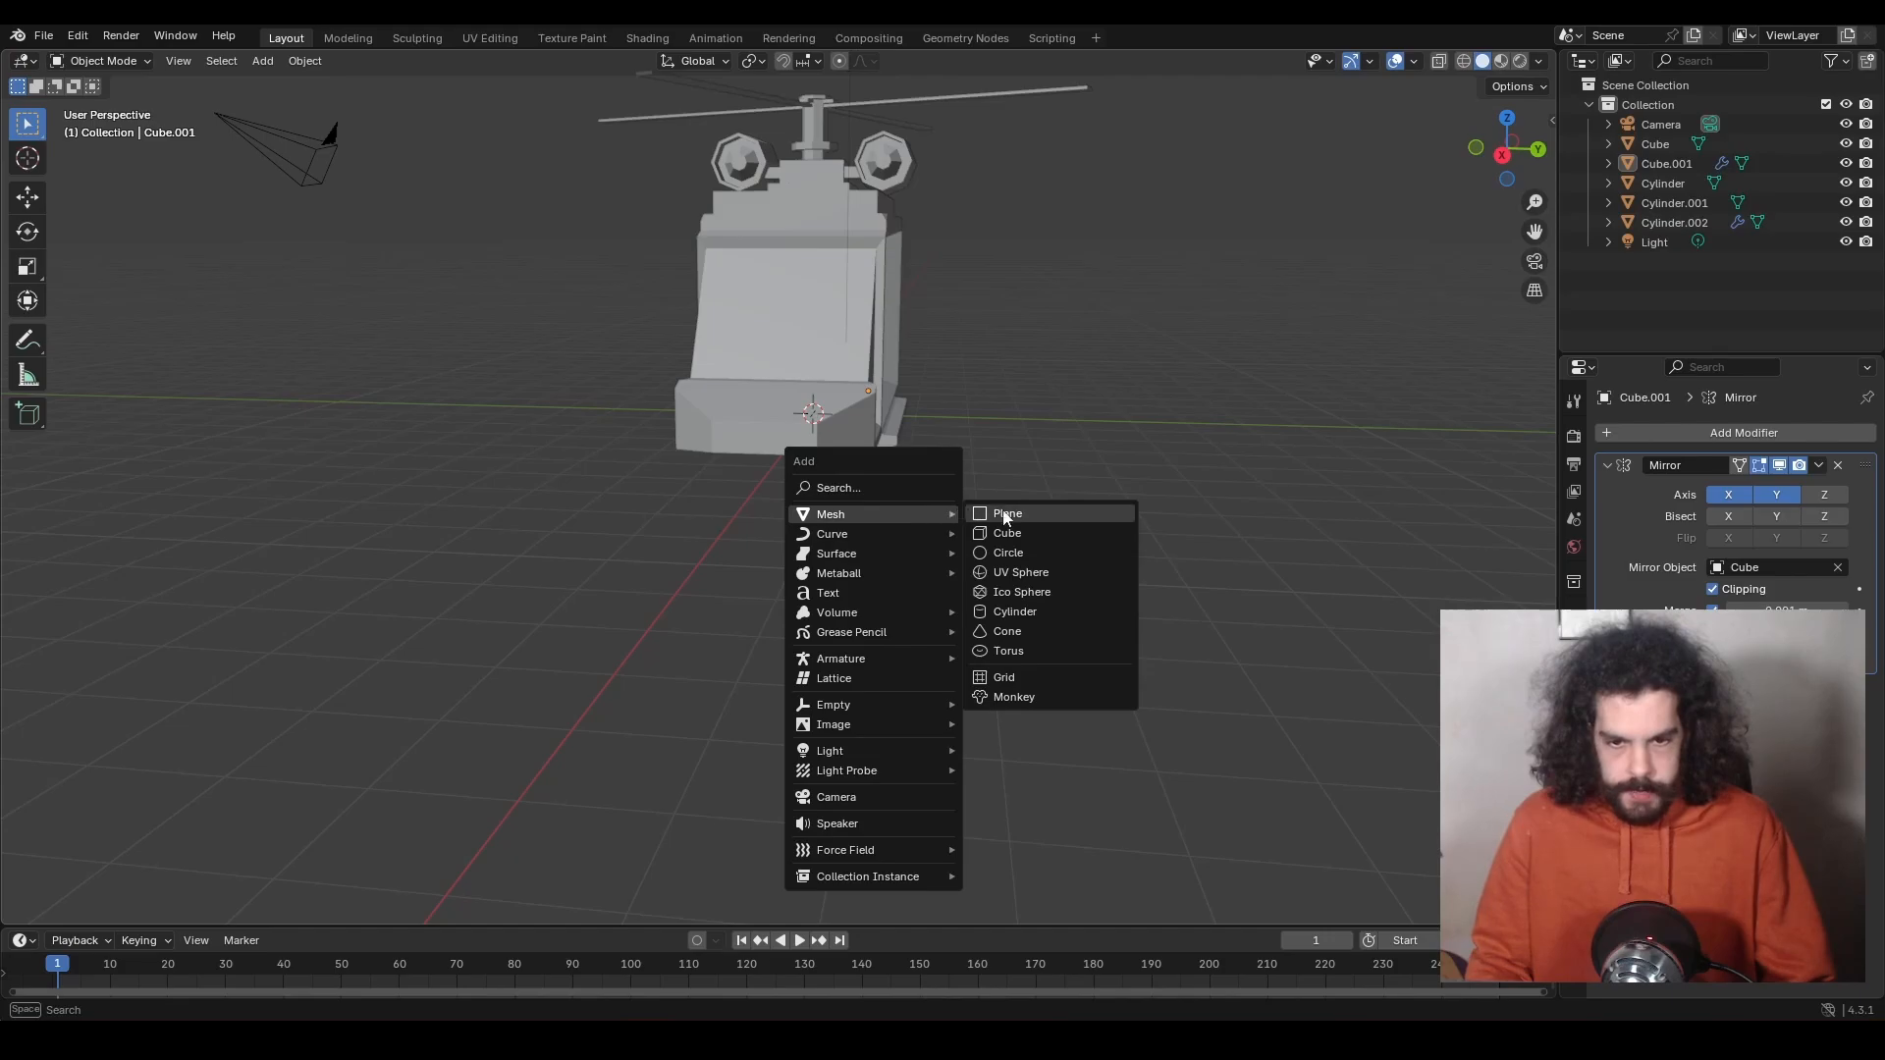
click(1033, 607)
key(s)
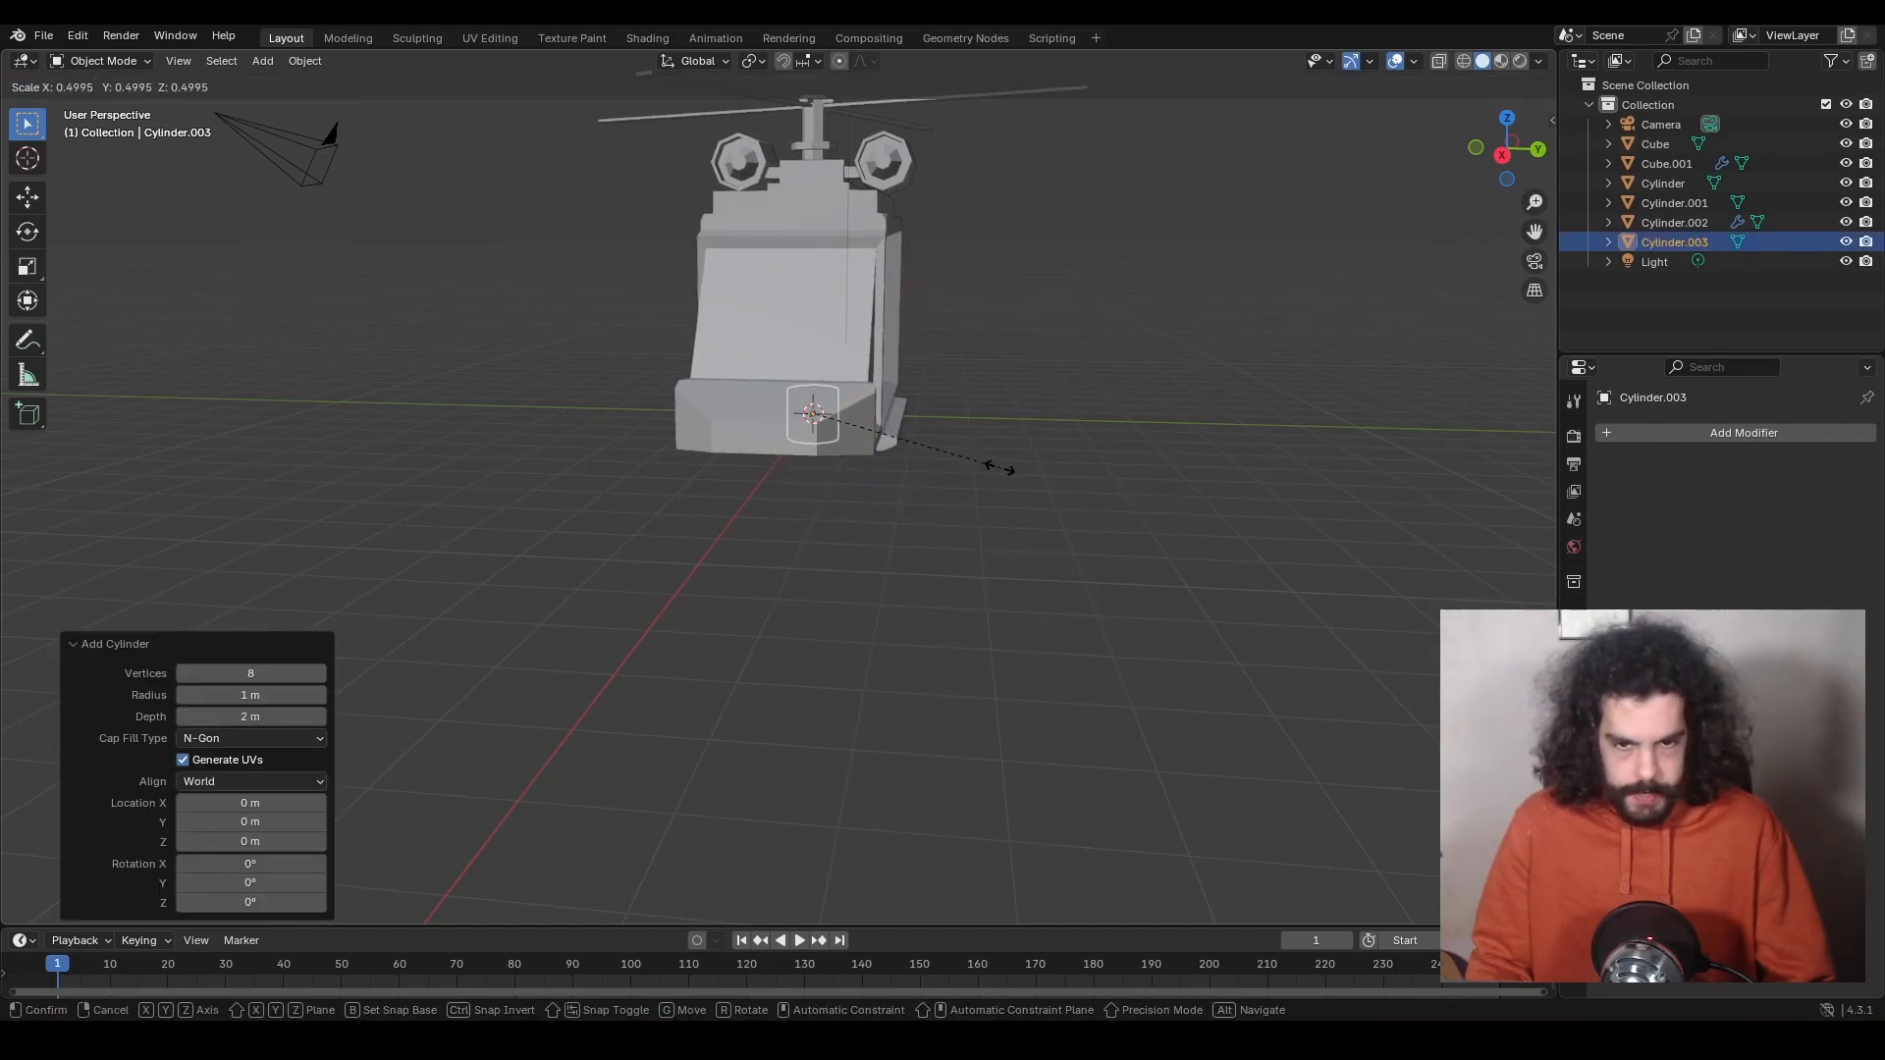
click(978, 462)
key(r)
key(y)
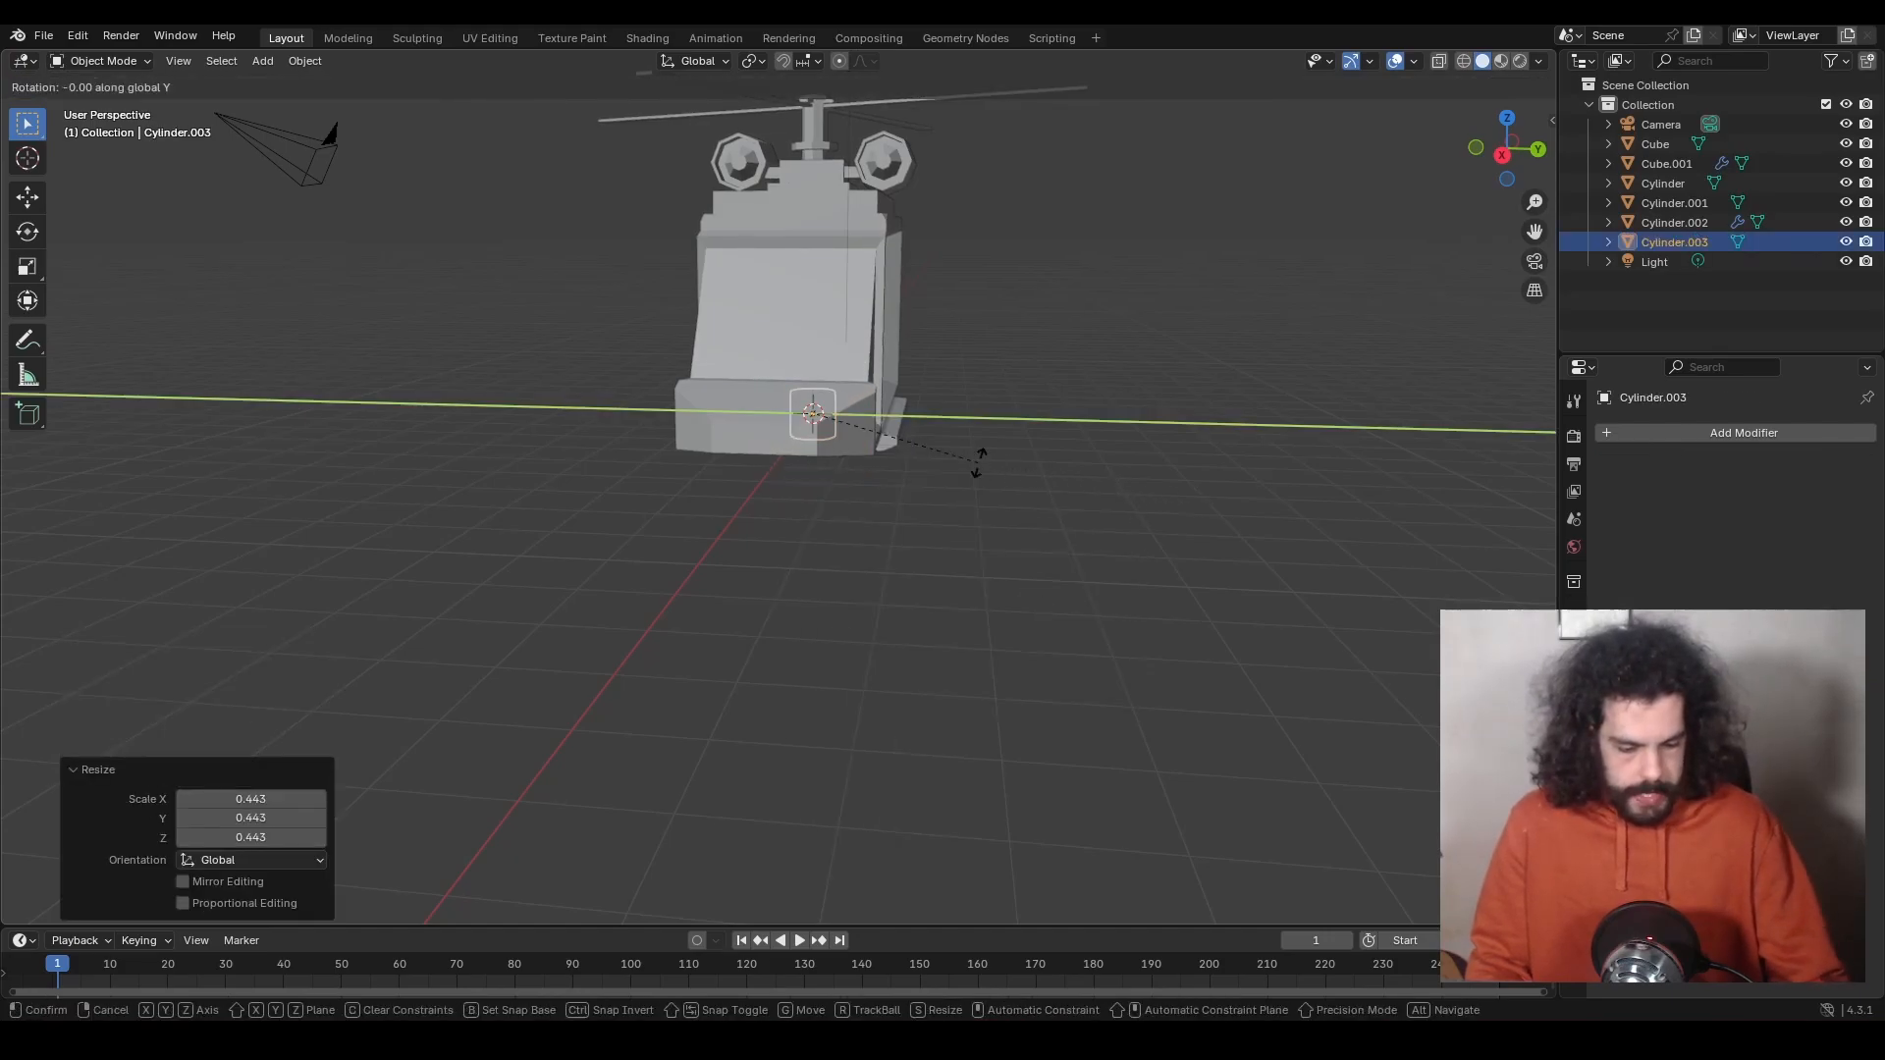
key(Return)
Move the cylinder beneath the helicopter's nose and stretch it along the X axis into a long tube.
middle_drag(978, 463, 1170, 252)
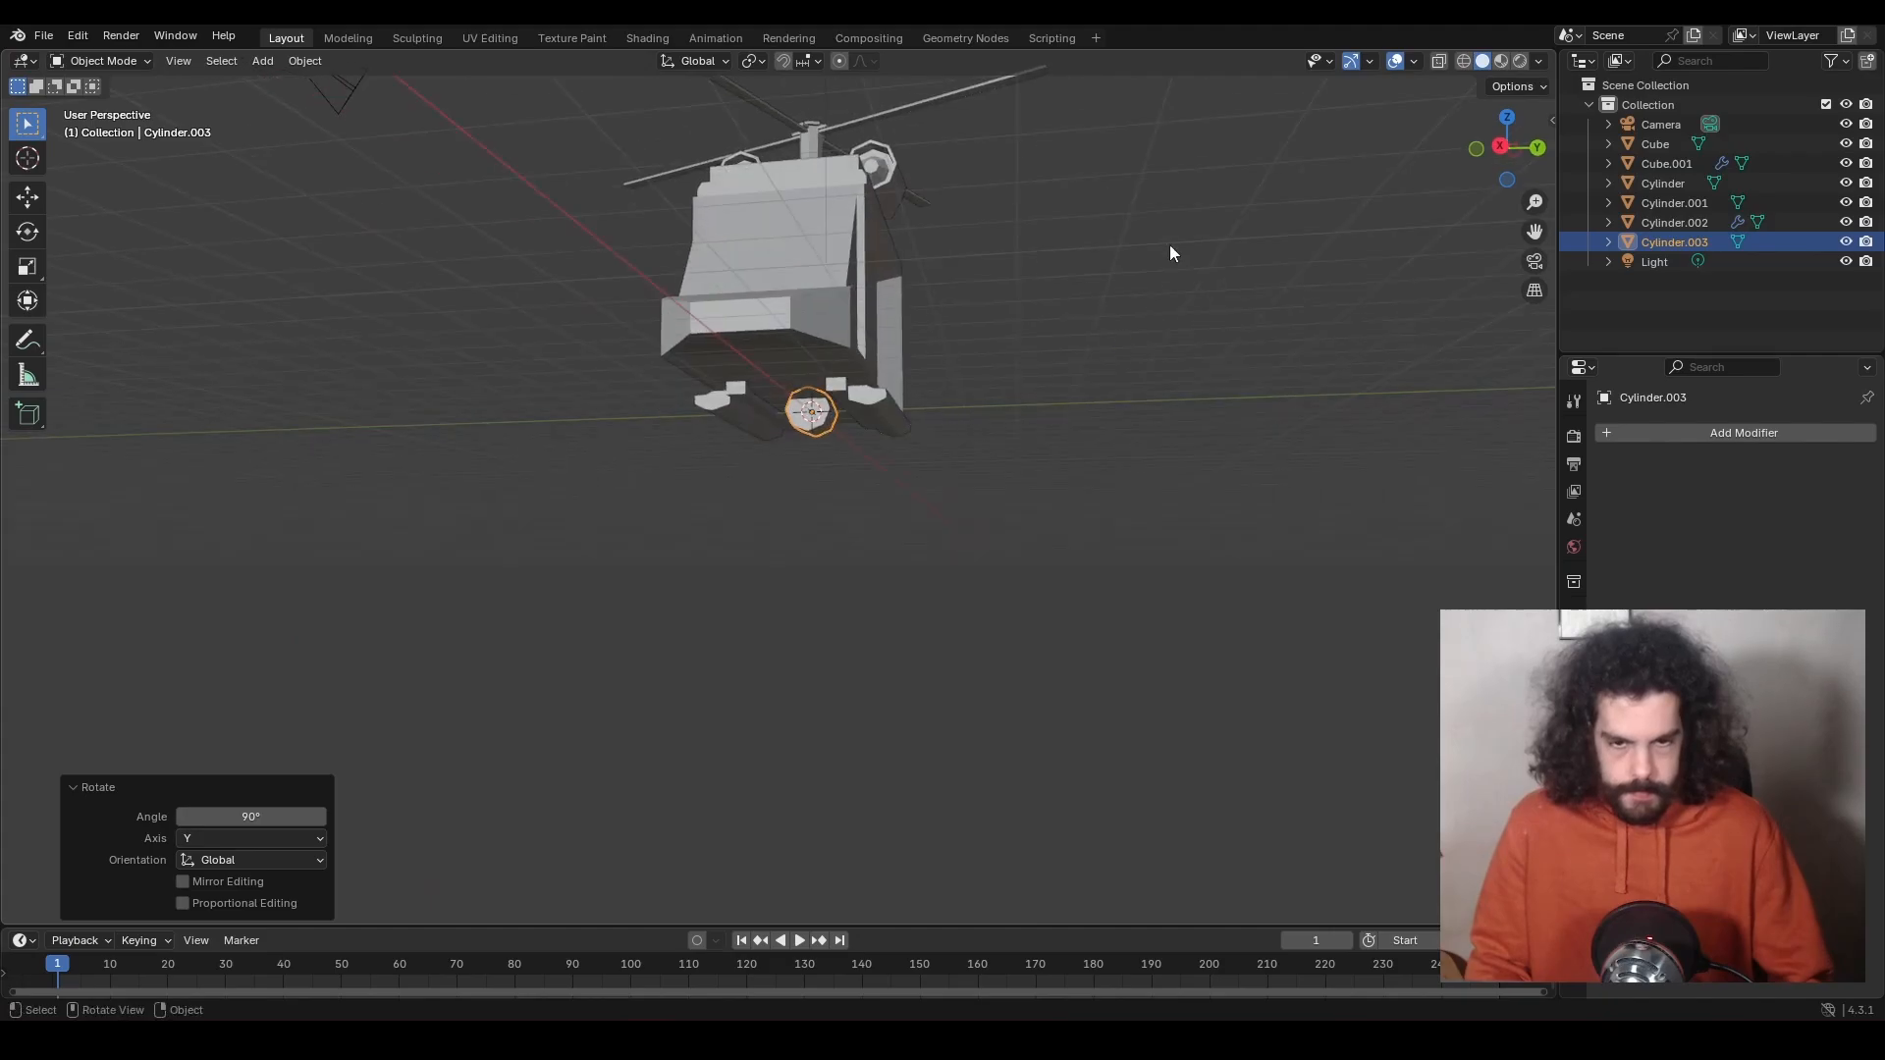
click(1538, 150)
key(g)
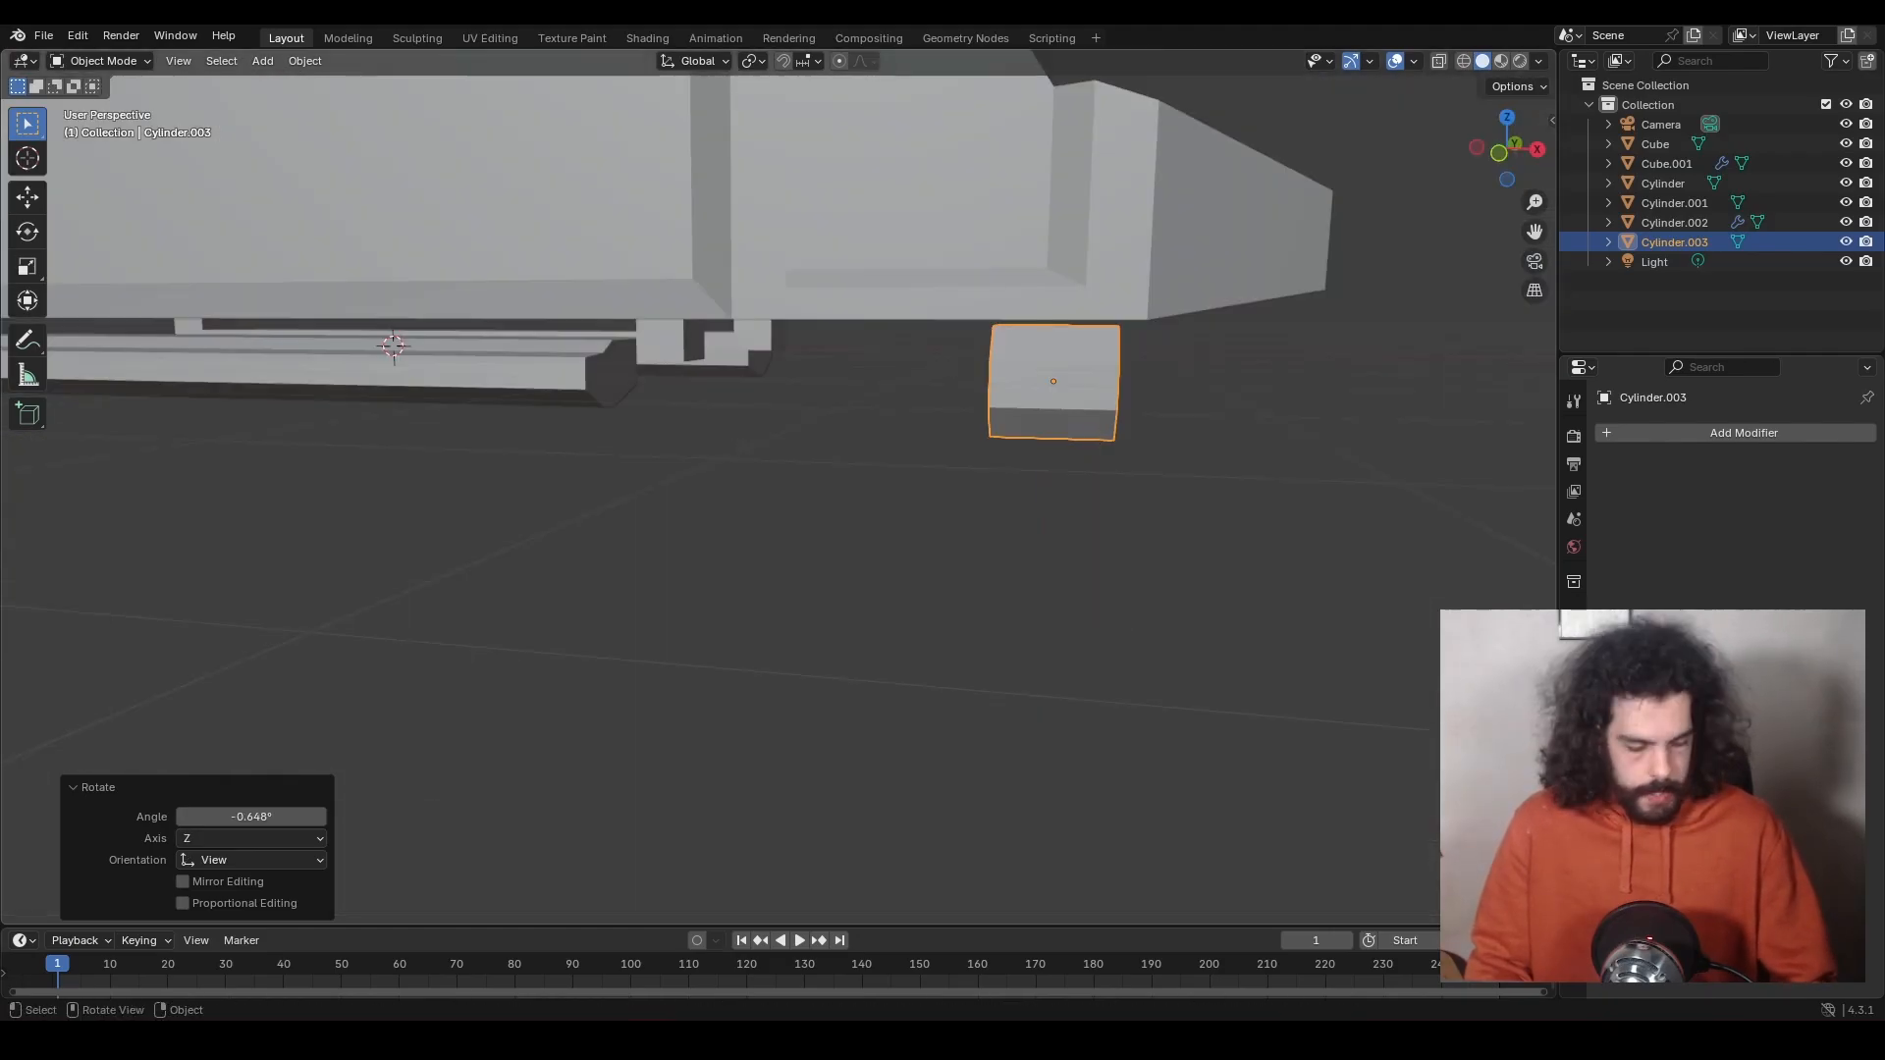
key(s)
key(y)
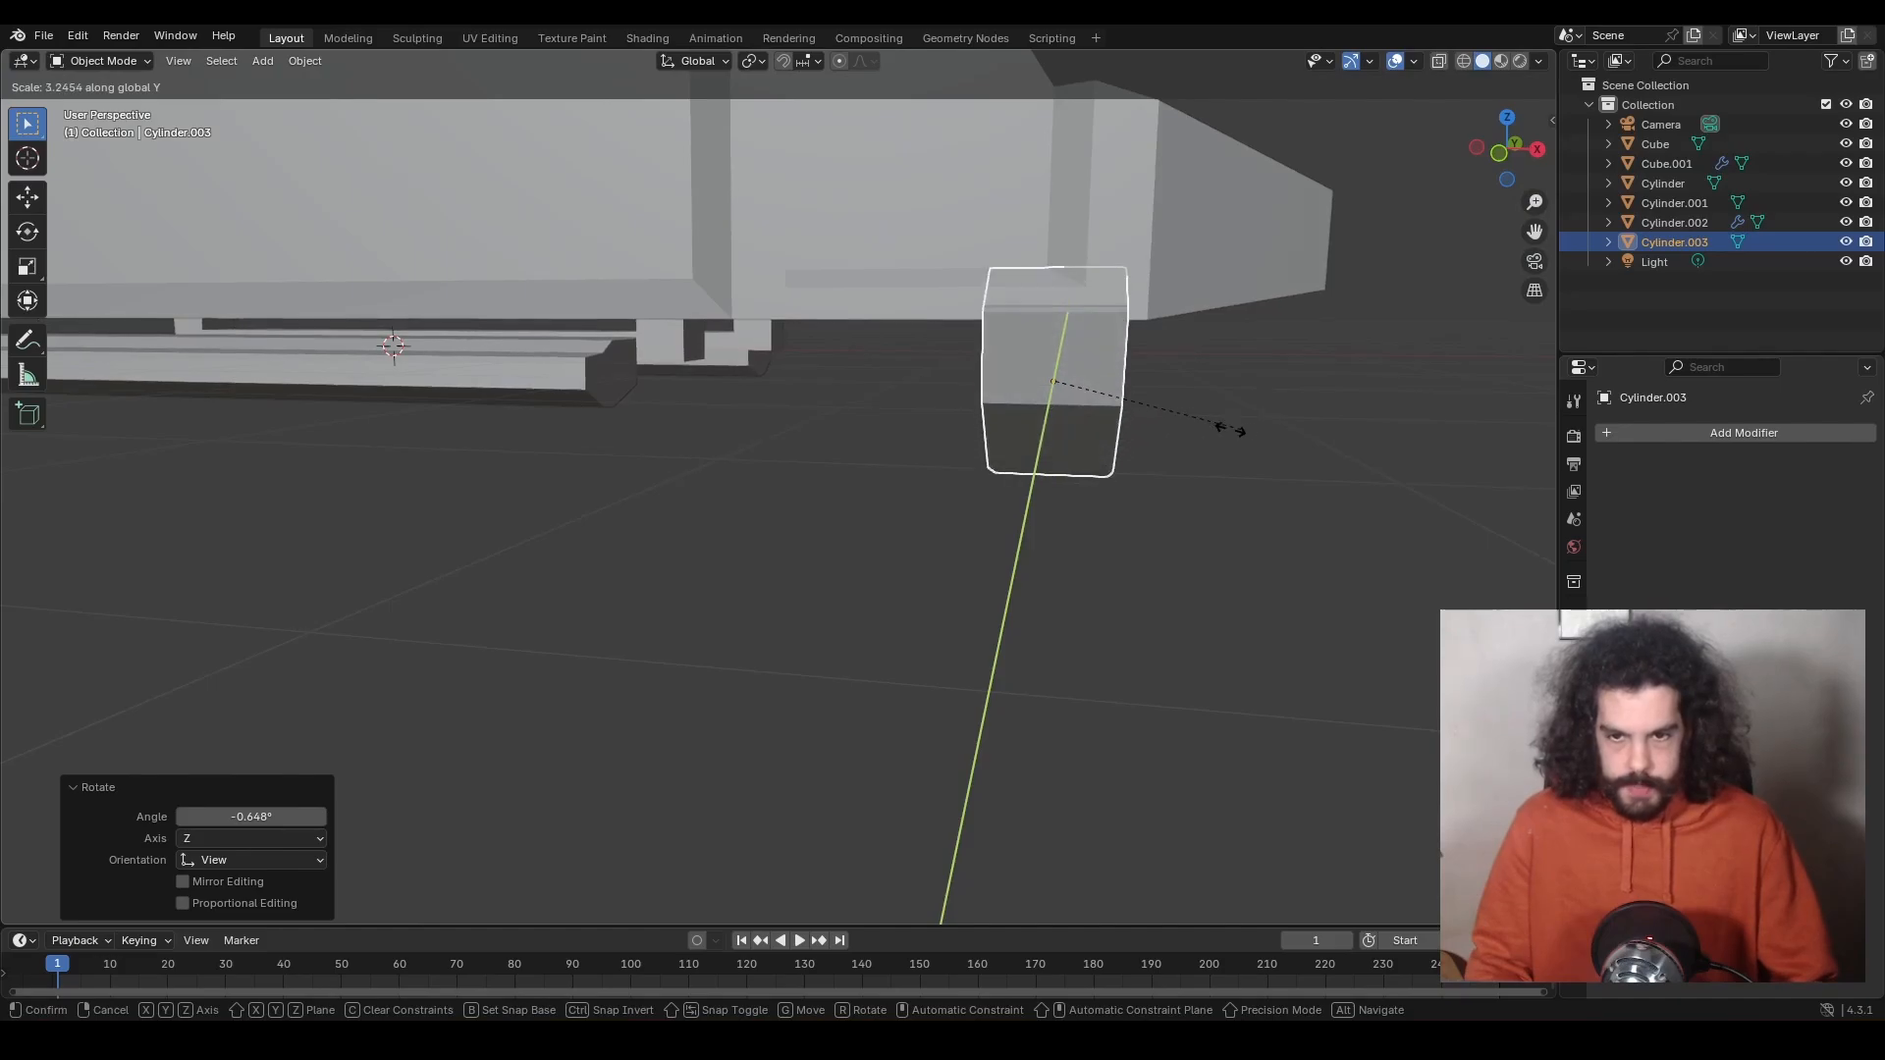
key(x)
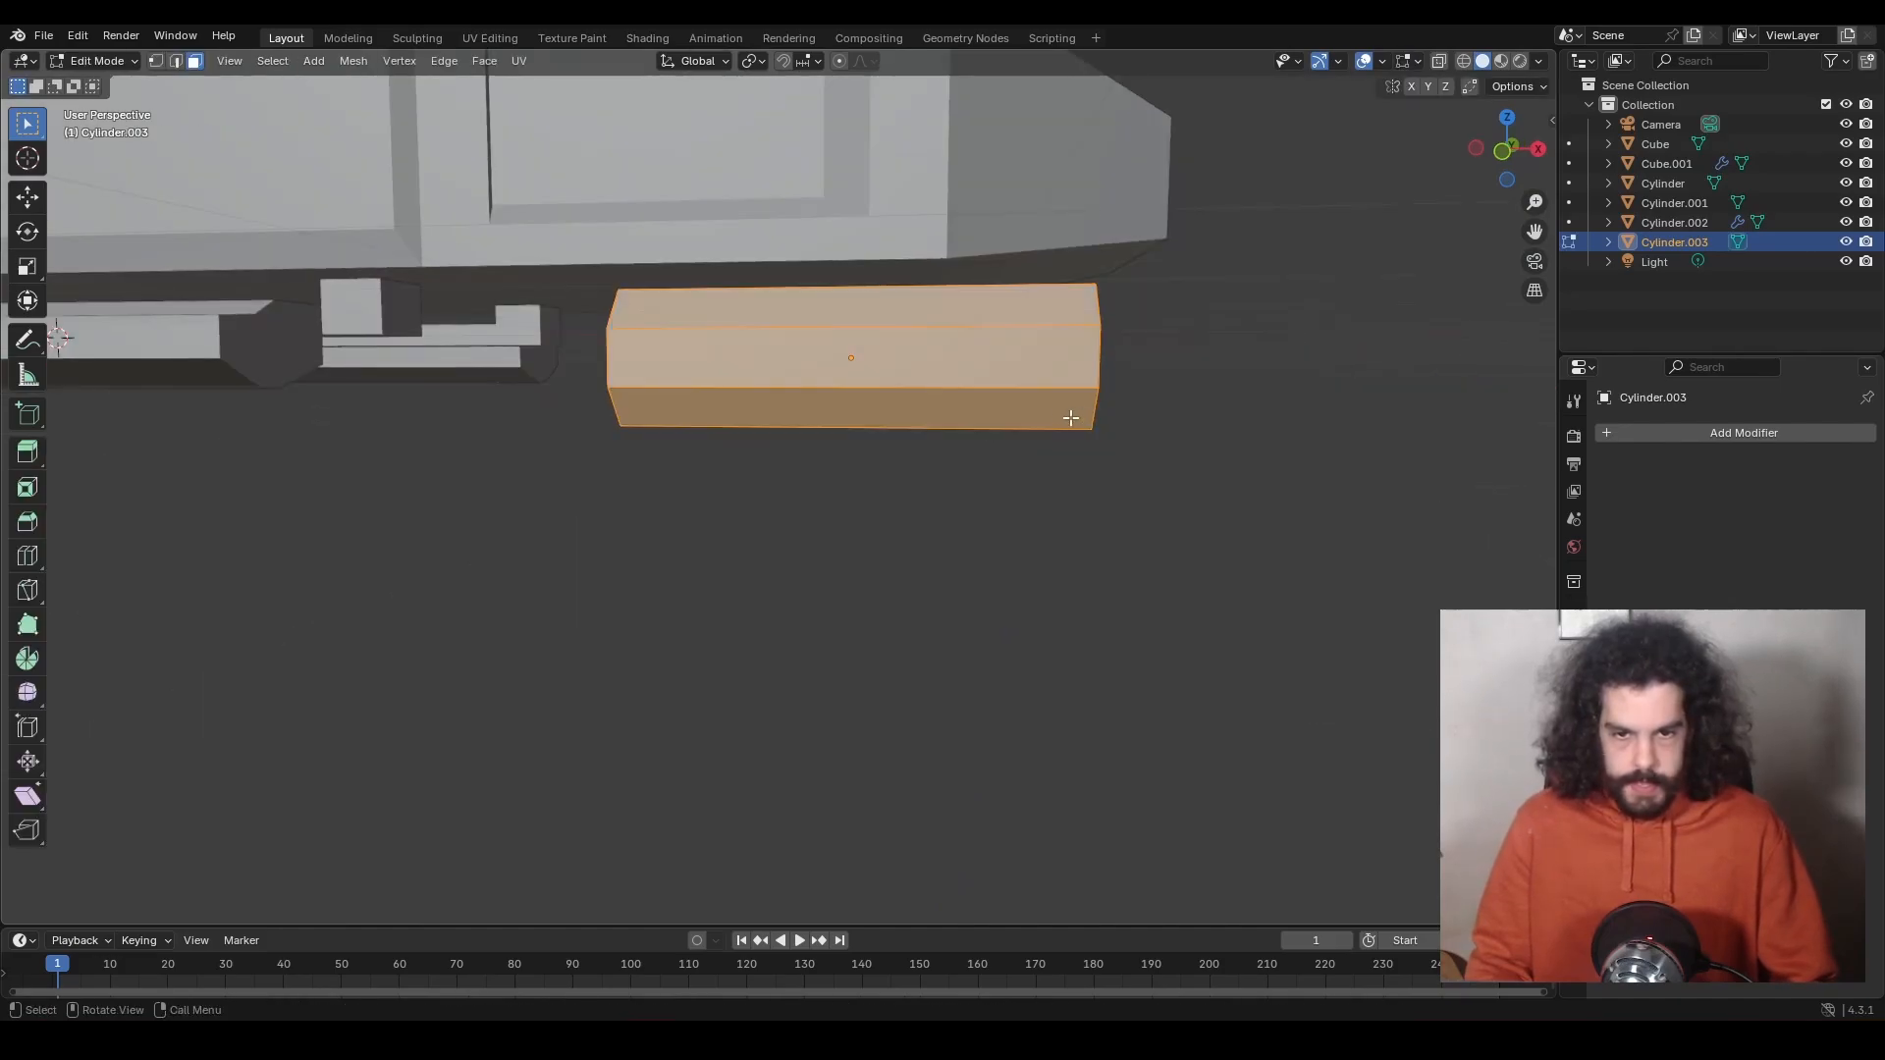
Divide the tube lengthwise with two loop cuts and extrude the rear segment's upper face about 0.075 m toward the body.
key(ctrl+r)
click(948, 343)
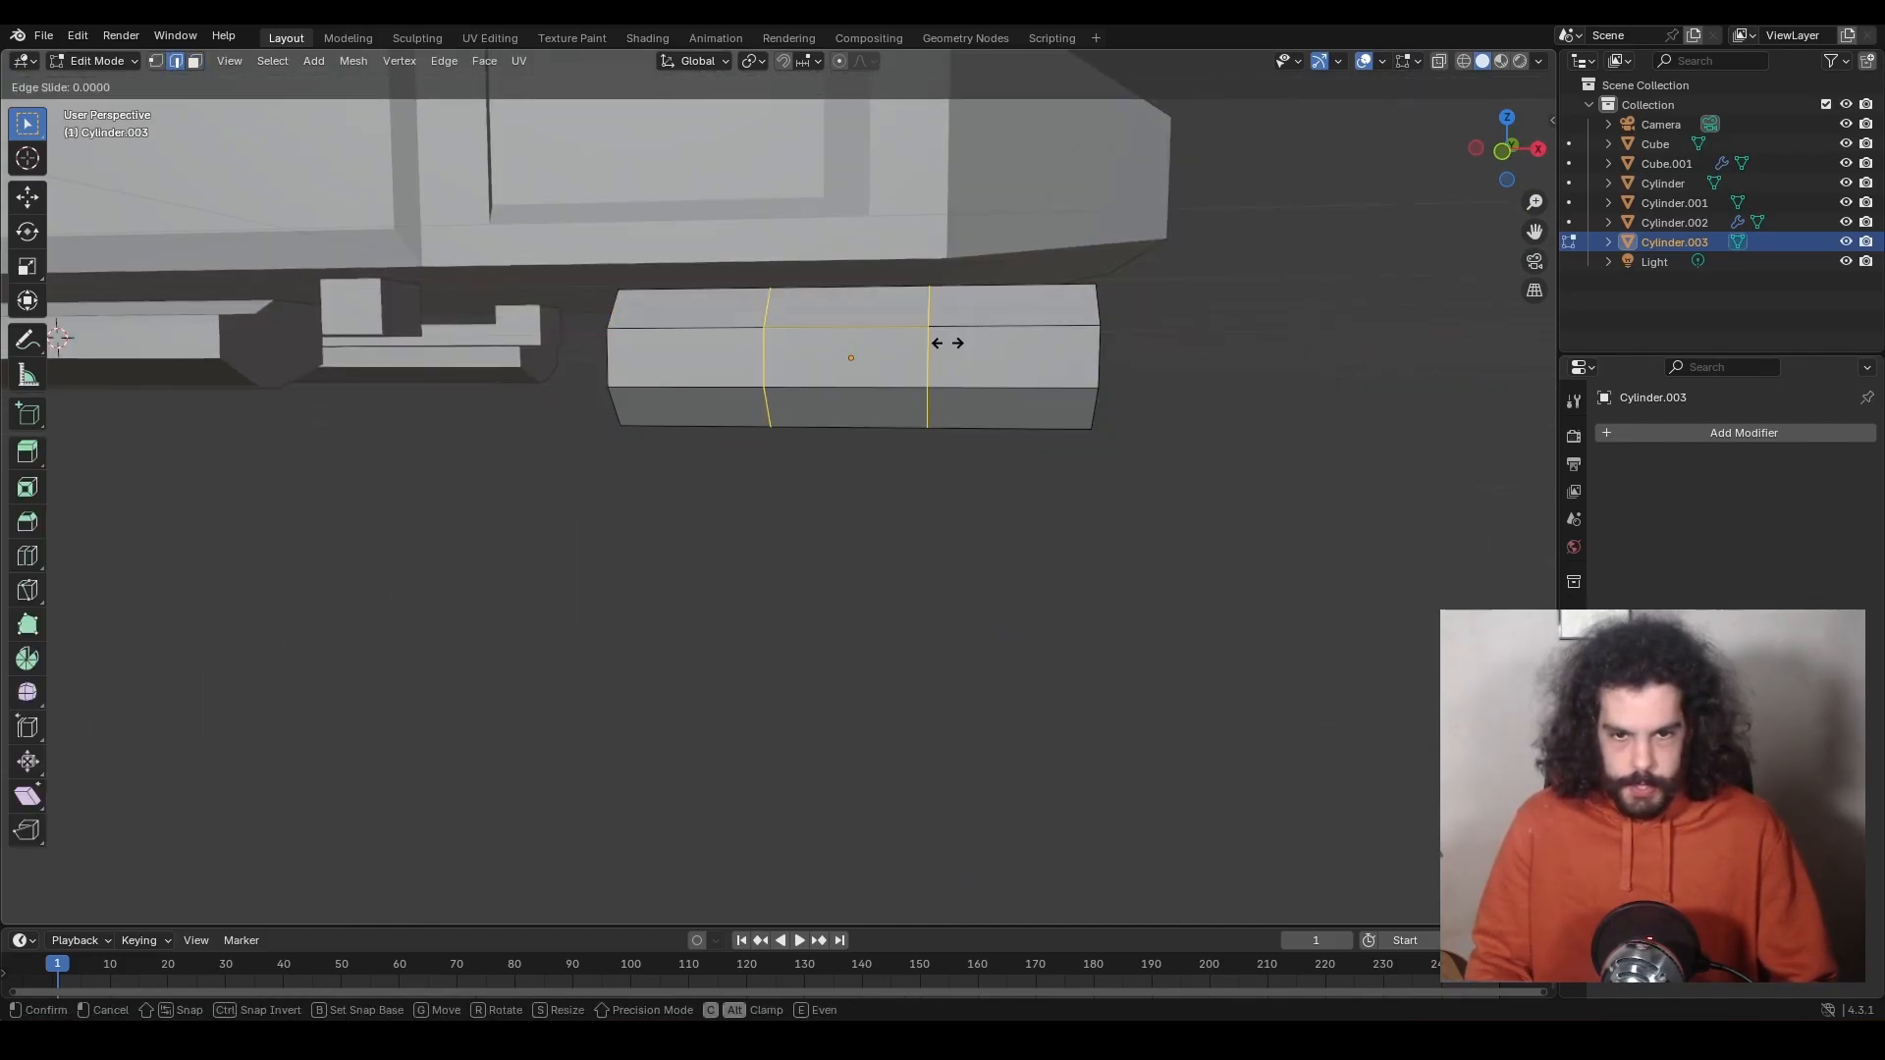
right_click(947, 343)
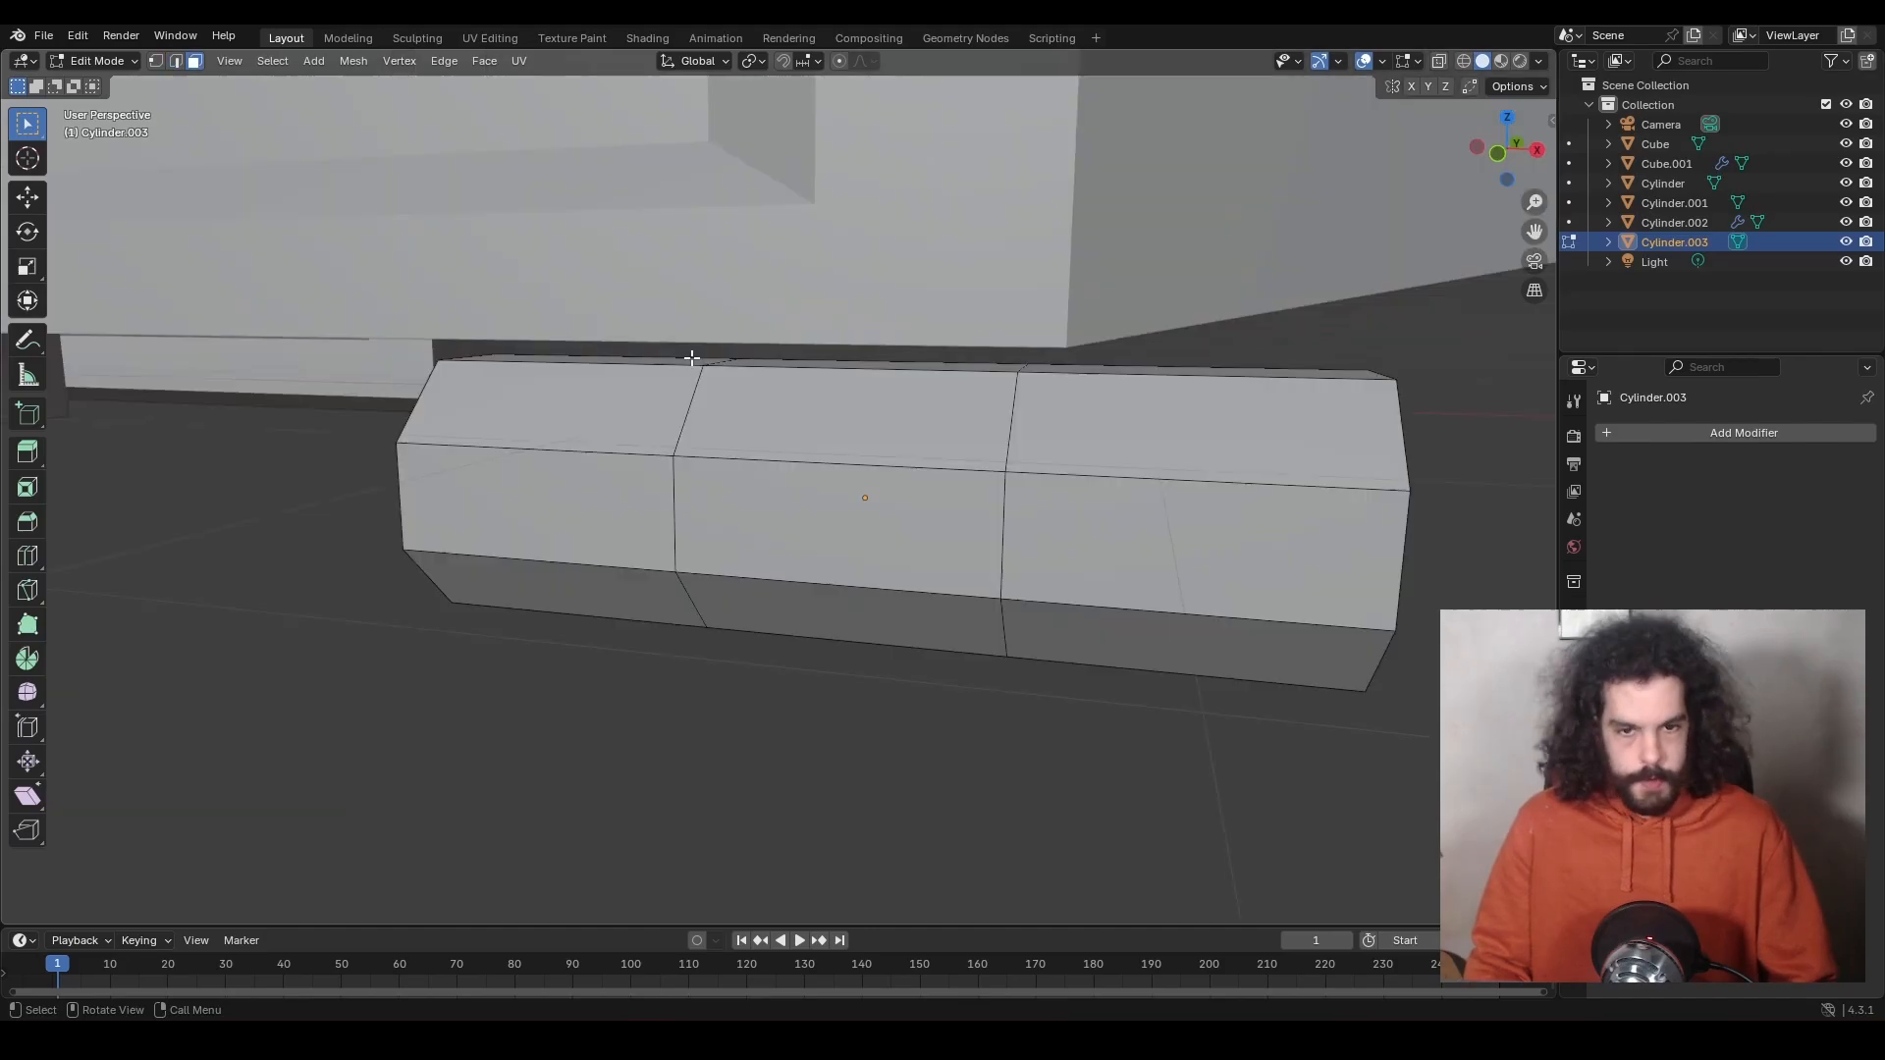
key(e)
click(885, 497)
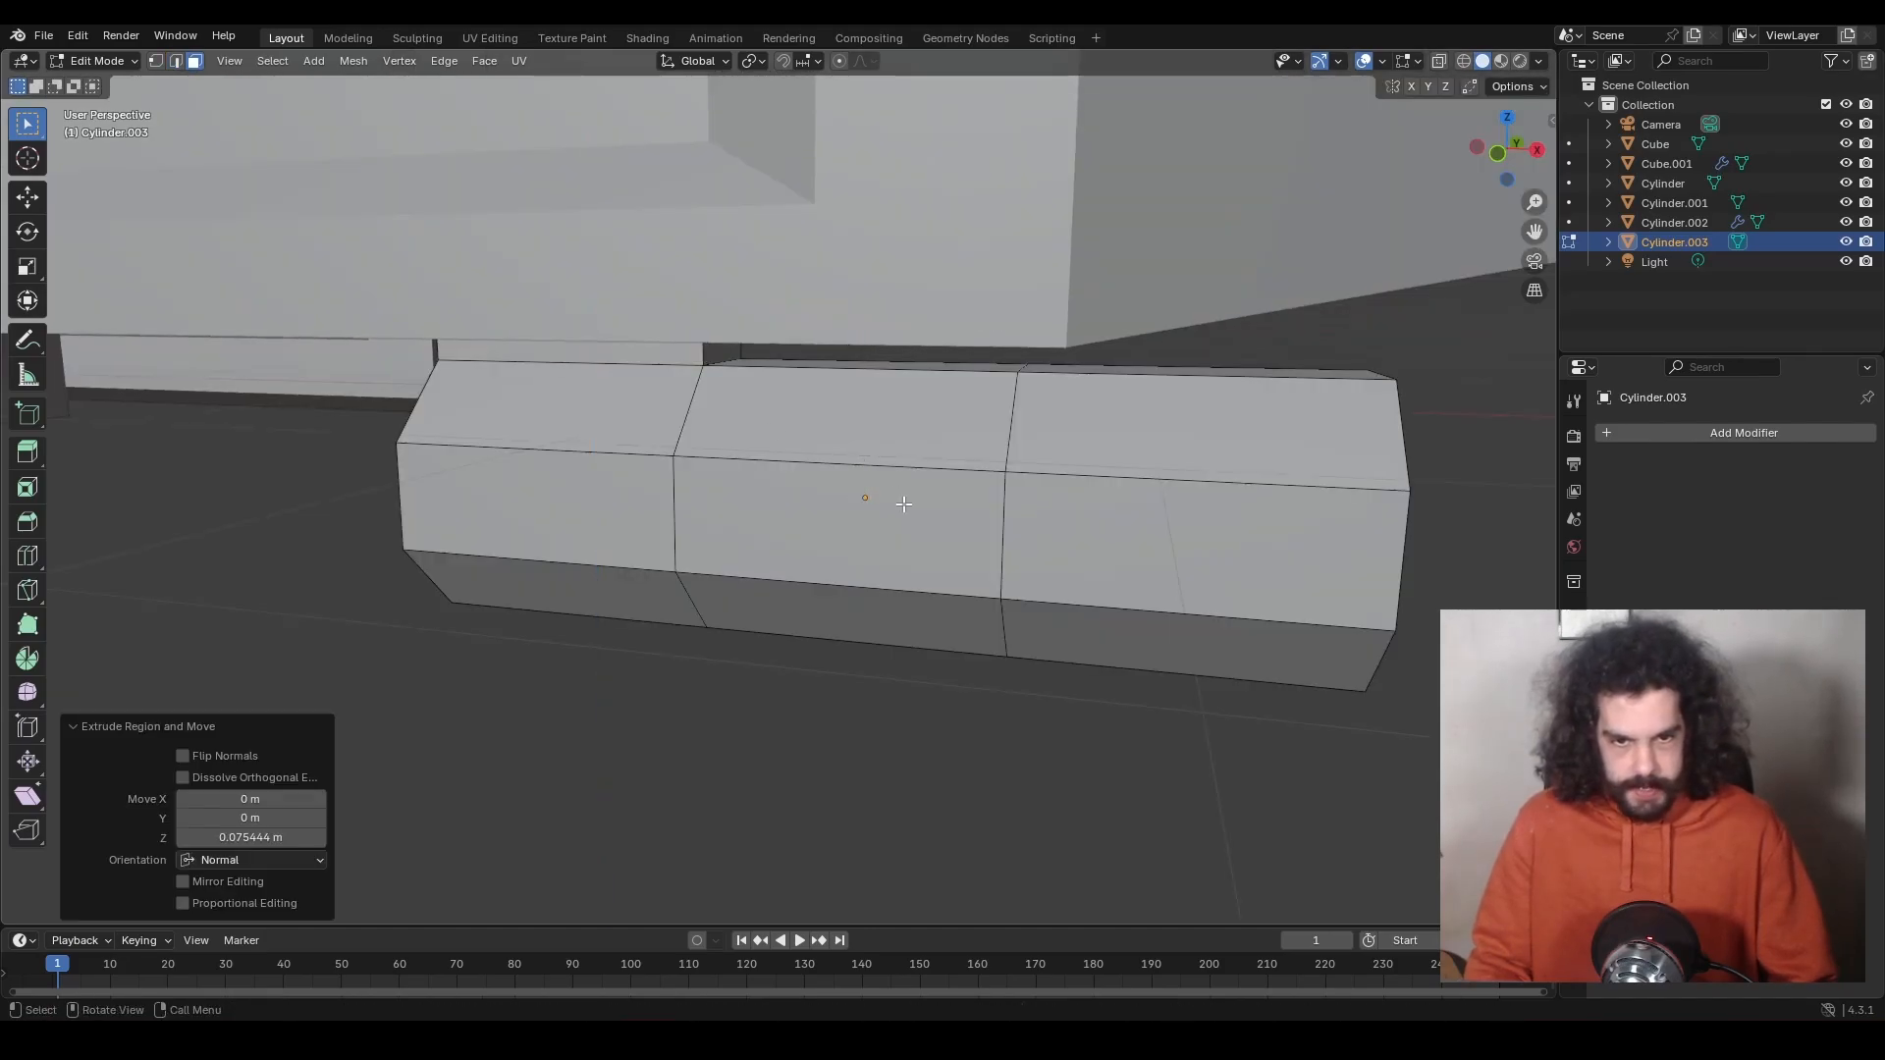
middle_drag(885, 497, 909, 492)
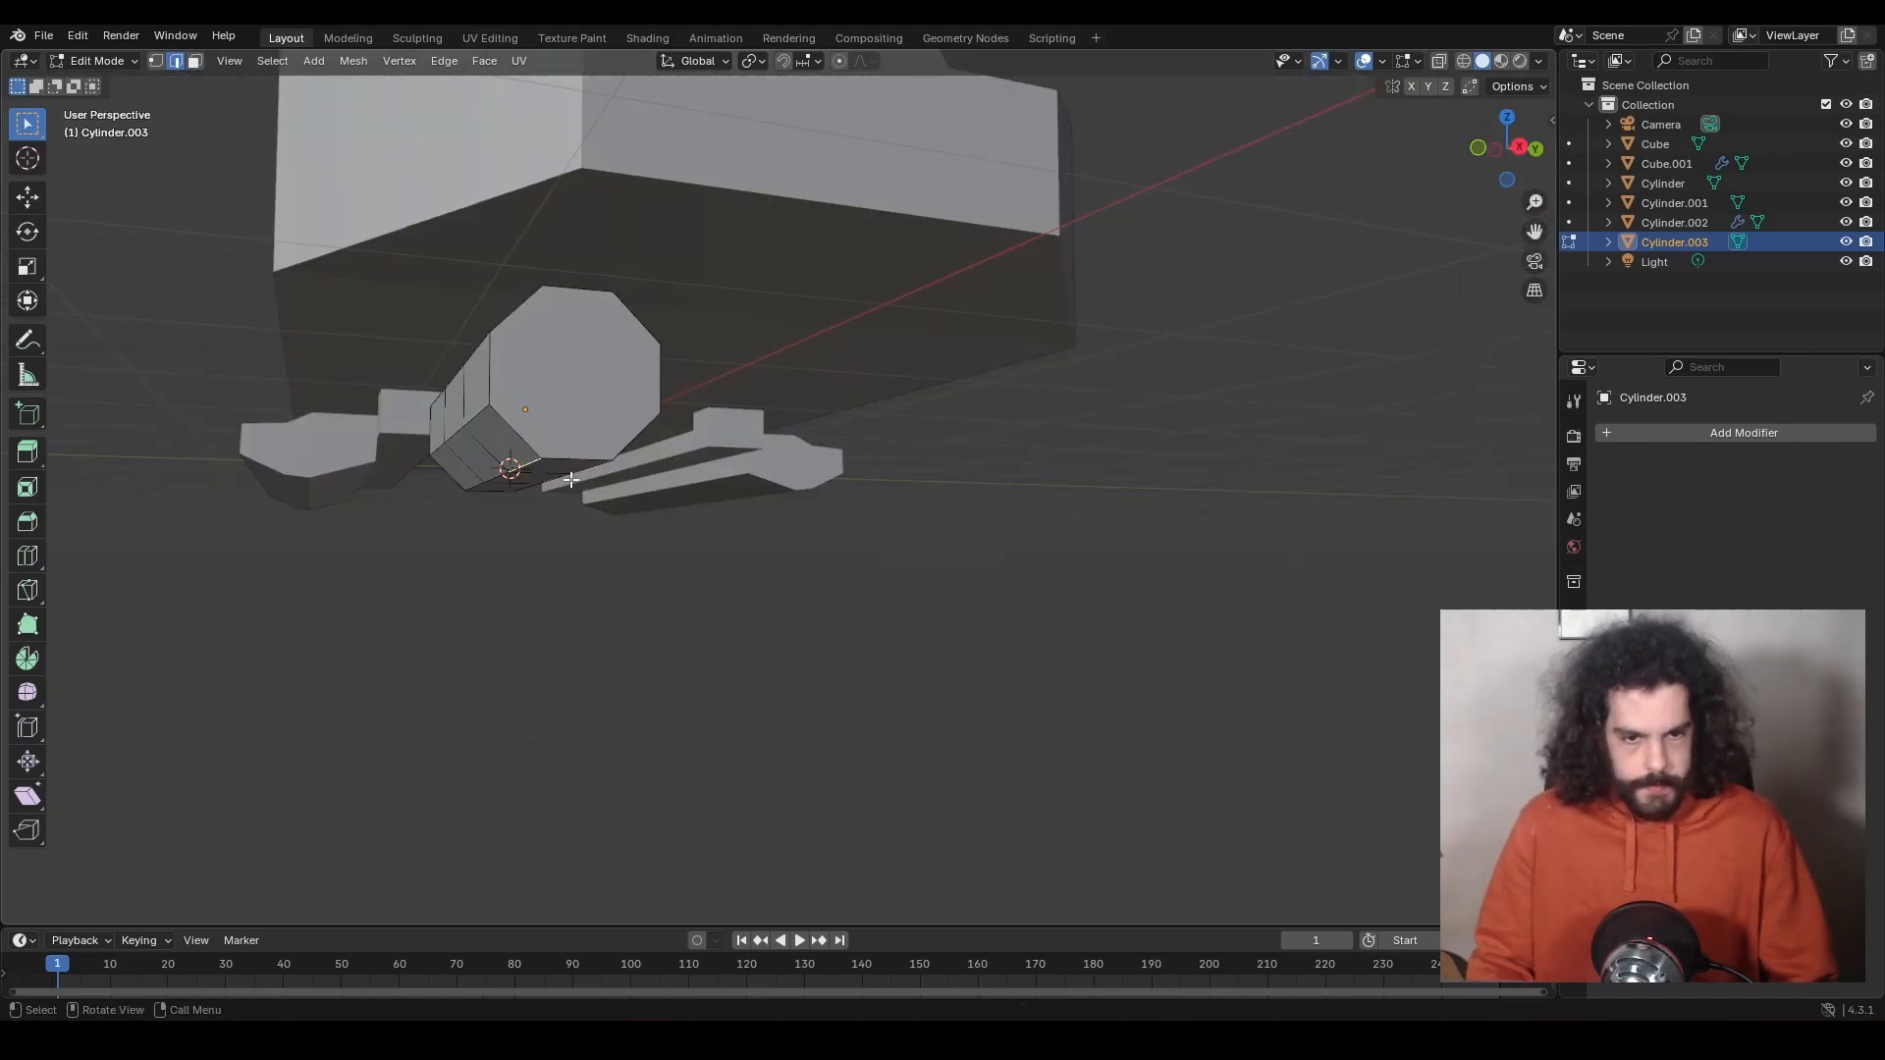
Slide the lower edges at the tube's front end to reshape its underside.
middle_drag(713, 516, 754, 519)
key(g)
key(g)
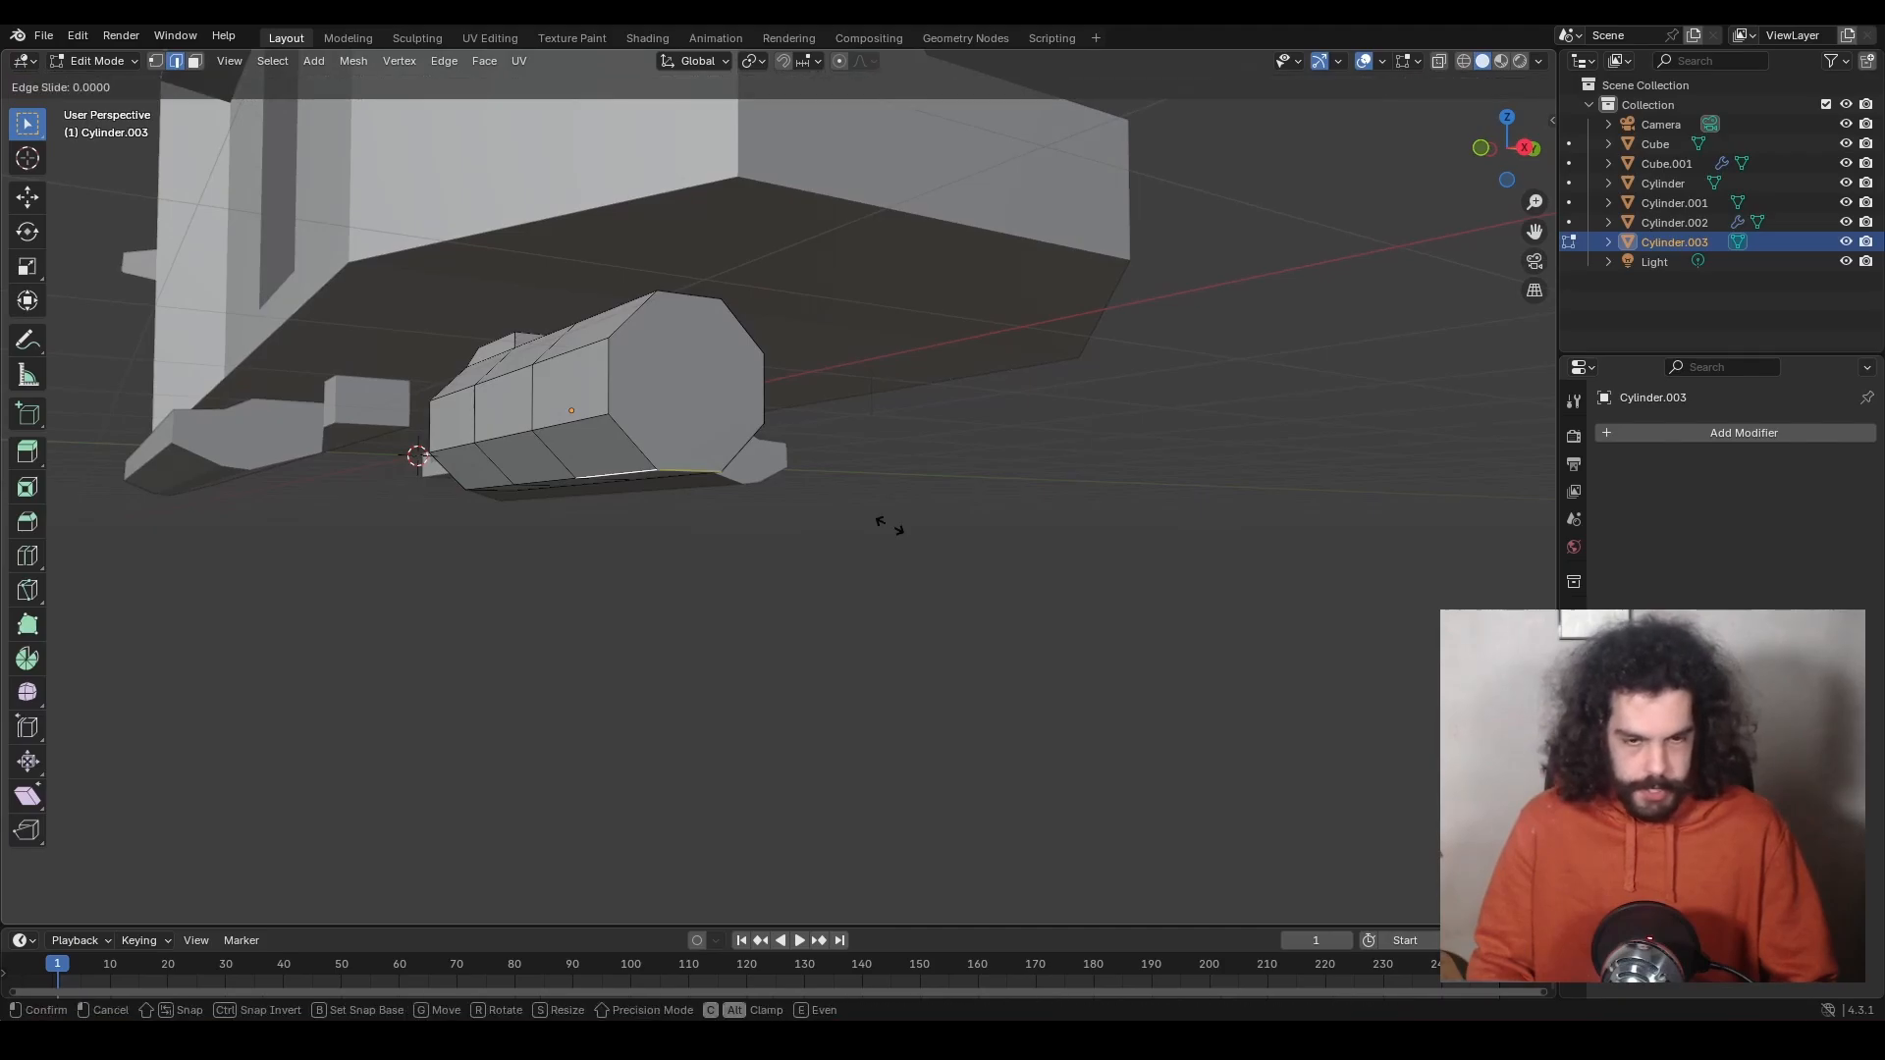
click(869, 491)
middle_drag(869, 491, 796, 424)
key(g)
key(g)
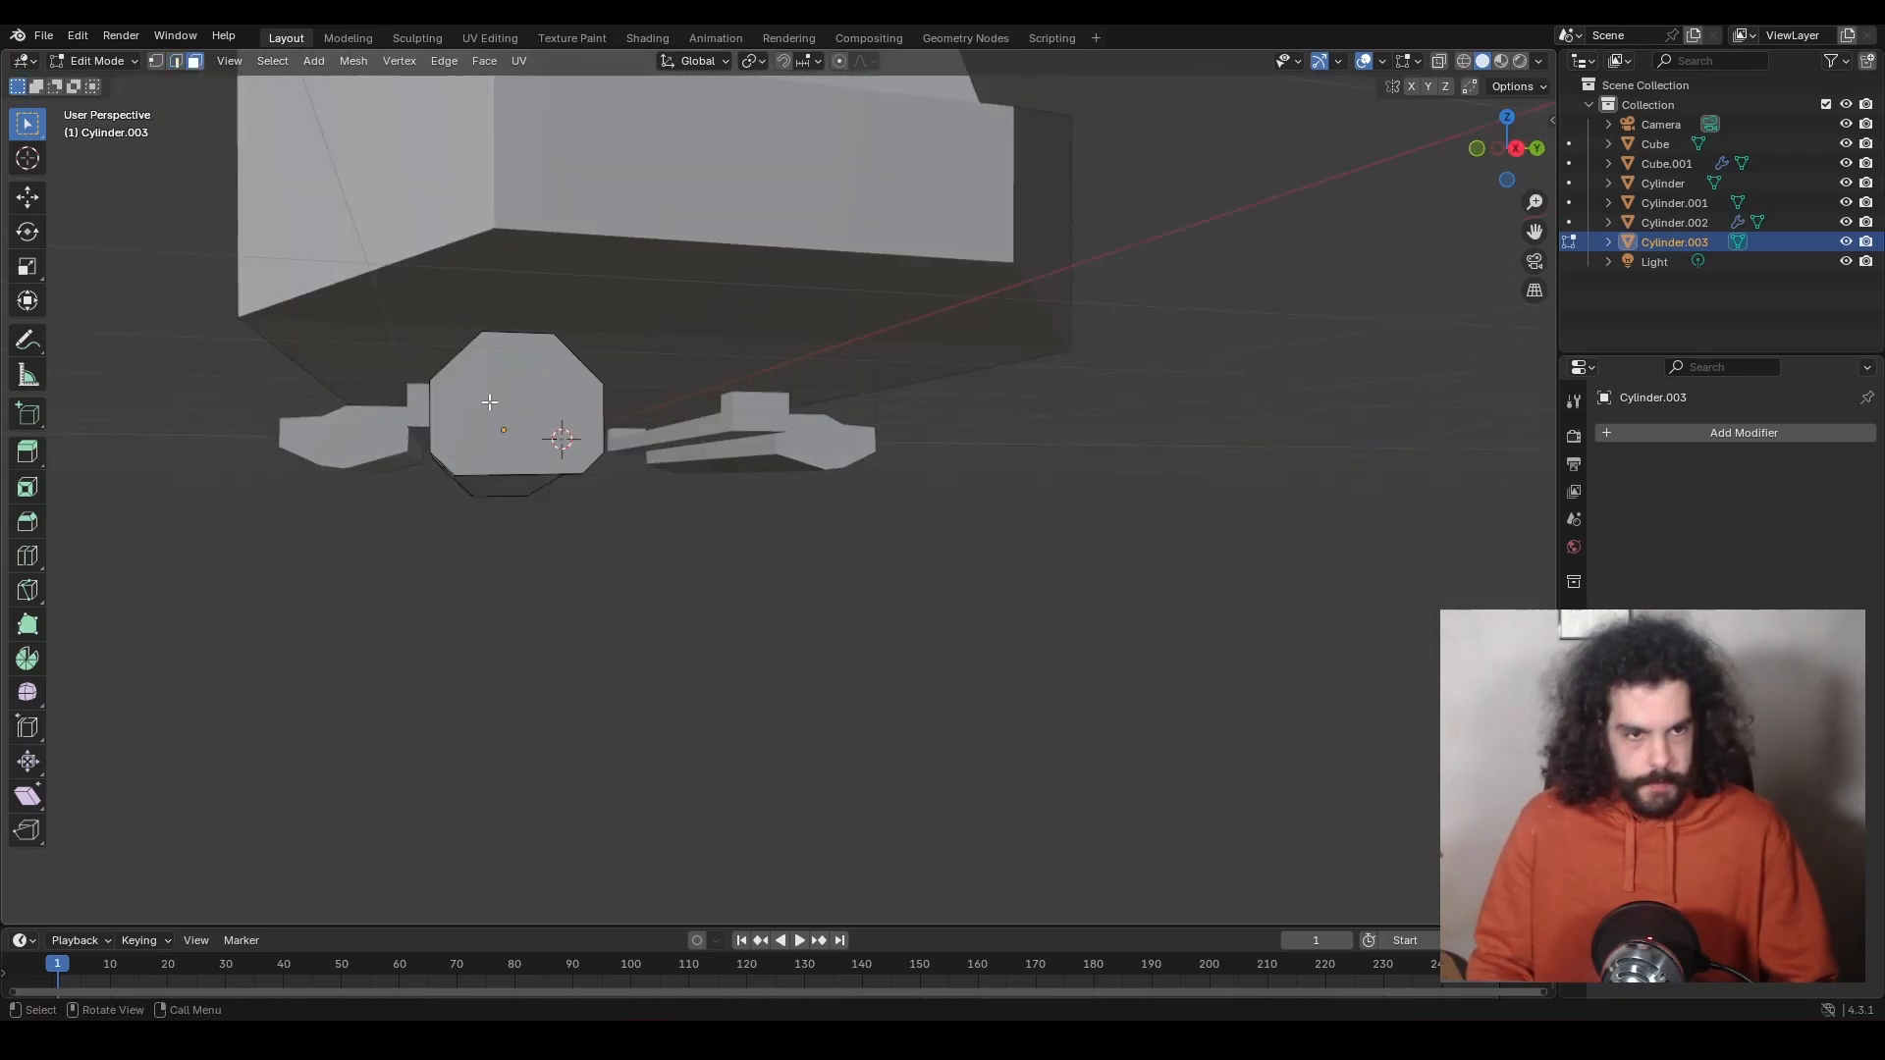
Inset the tube's front face by about 0.093 m and lower the inset face about 0.012 m along Z.
click(567, 425)
middle_drag(908, 575, 944, 583)
key(i)
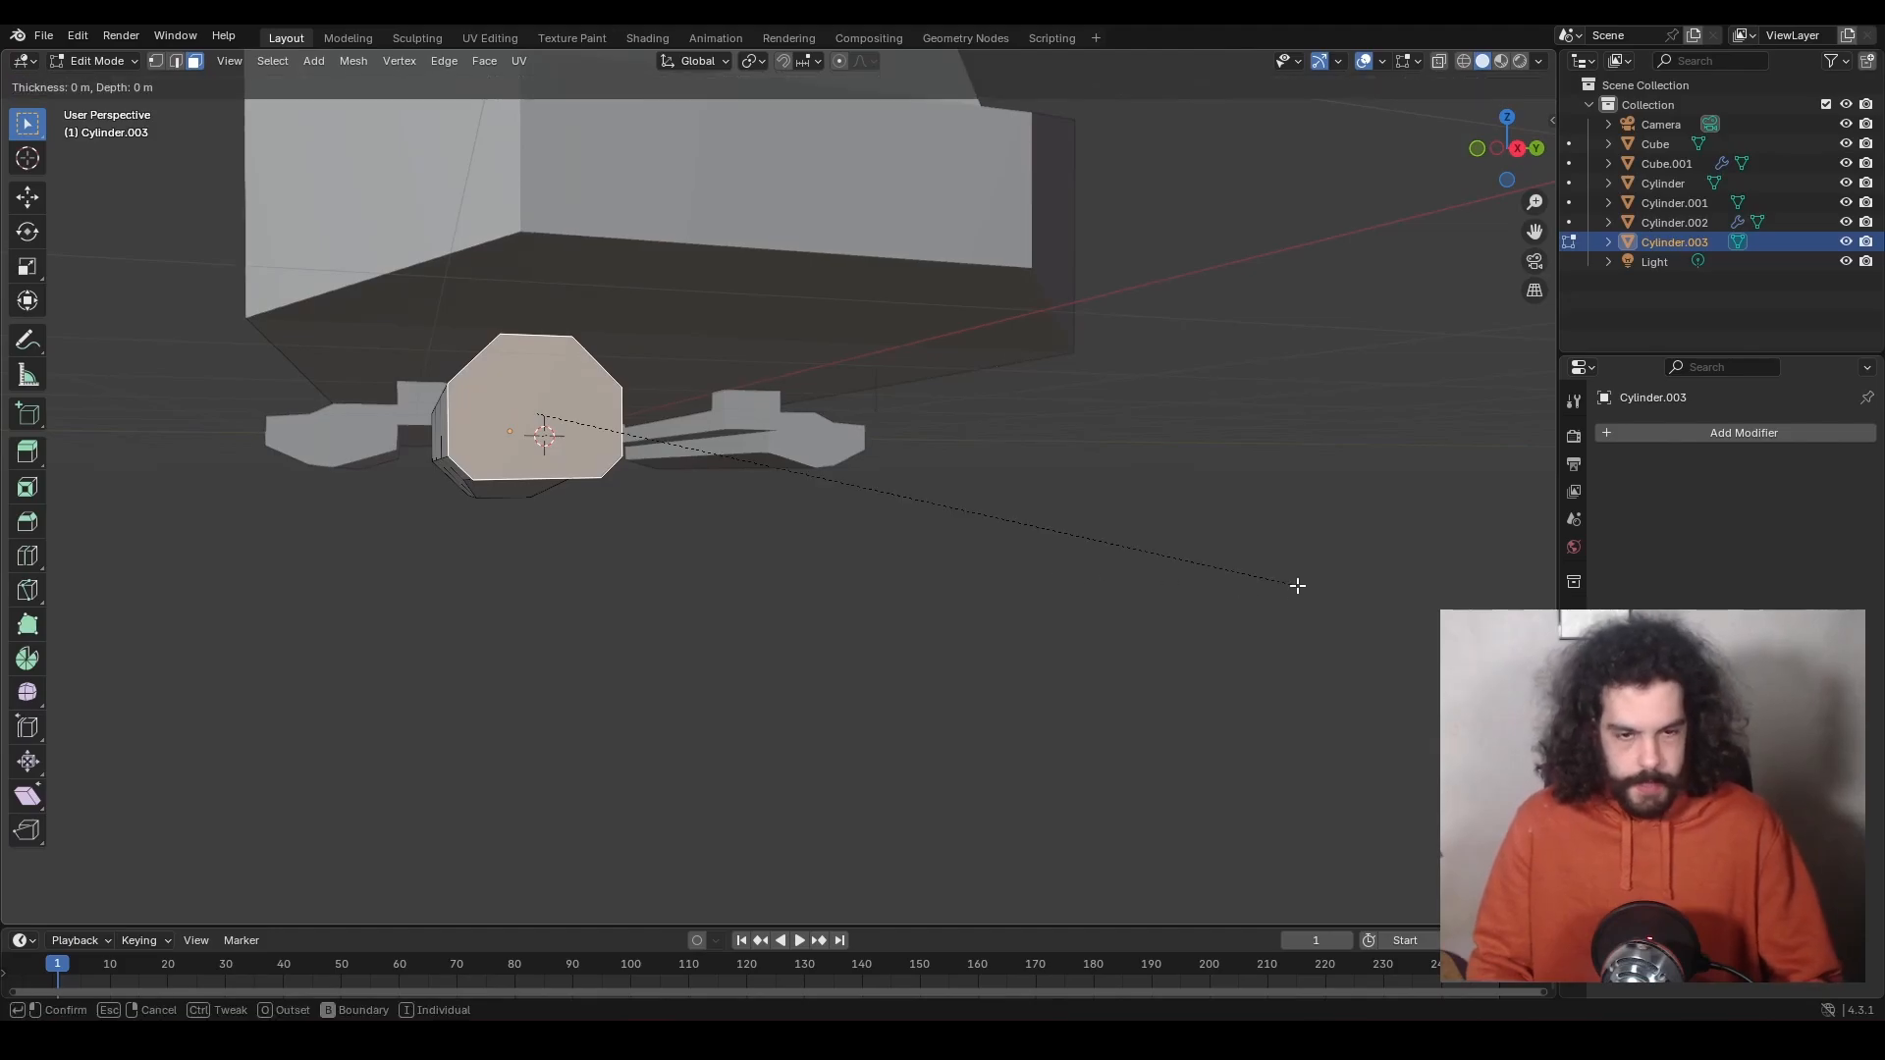
click(795, 551)
key(g)
key(z)
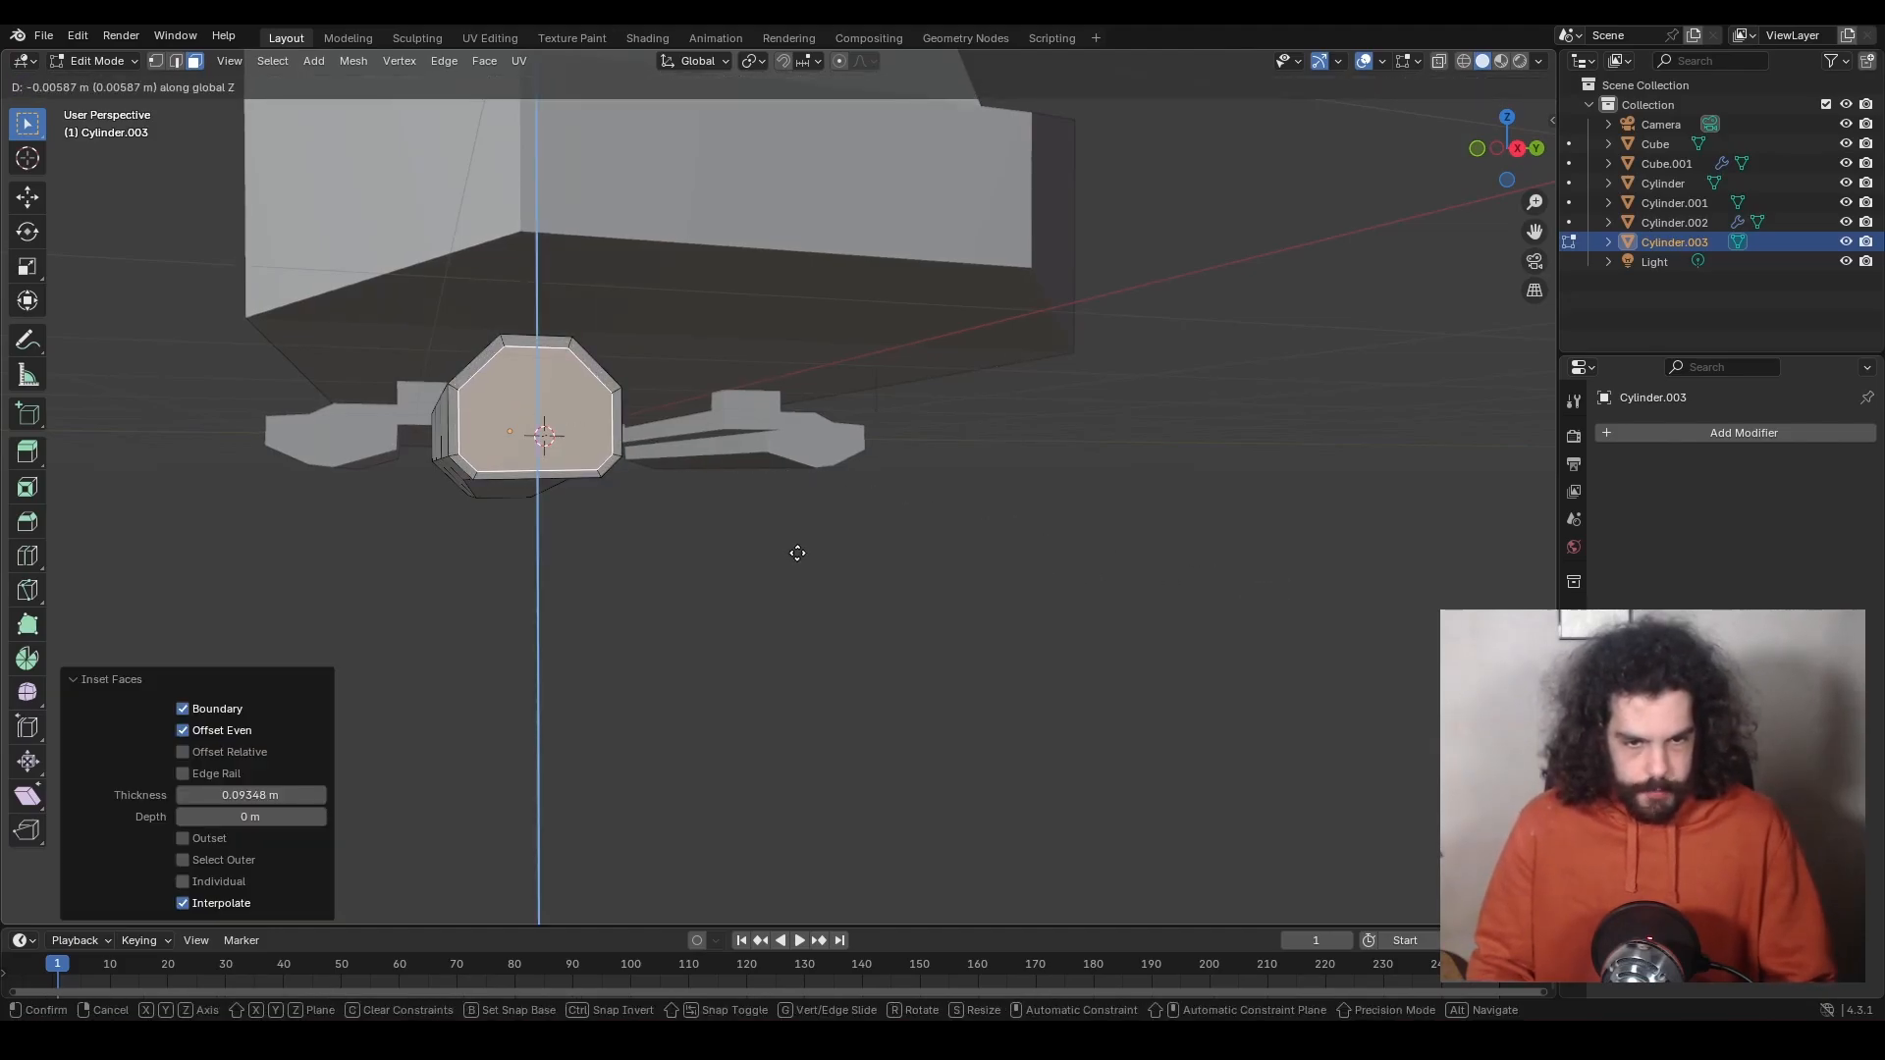
click(797, 555)
Push the inset front face inward along its normal to hollow out the tube's muzzle.
middle_drag(798, 555, 1308, 577)
key(g)
key(z)
key(z)
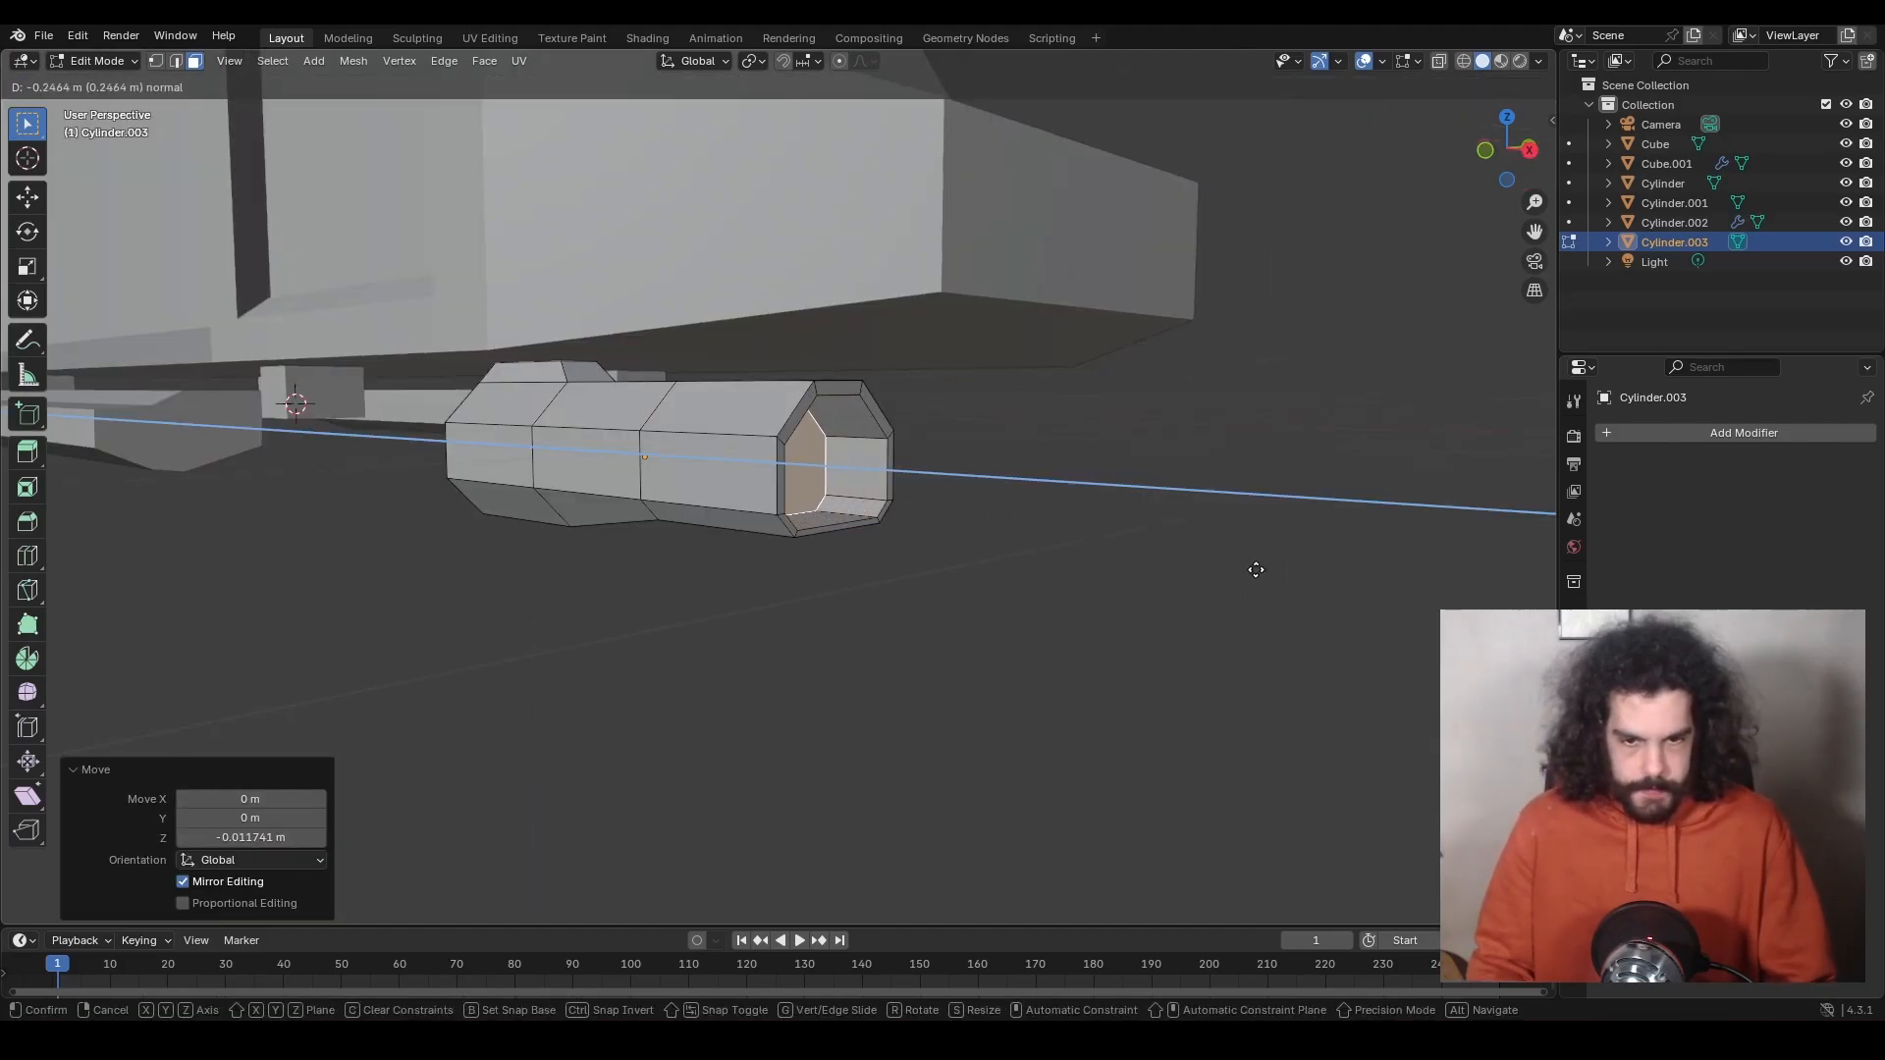
click(1162, 562)
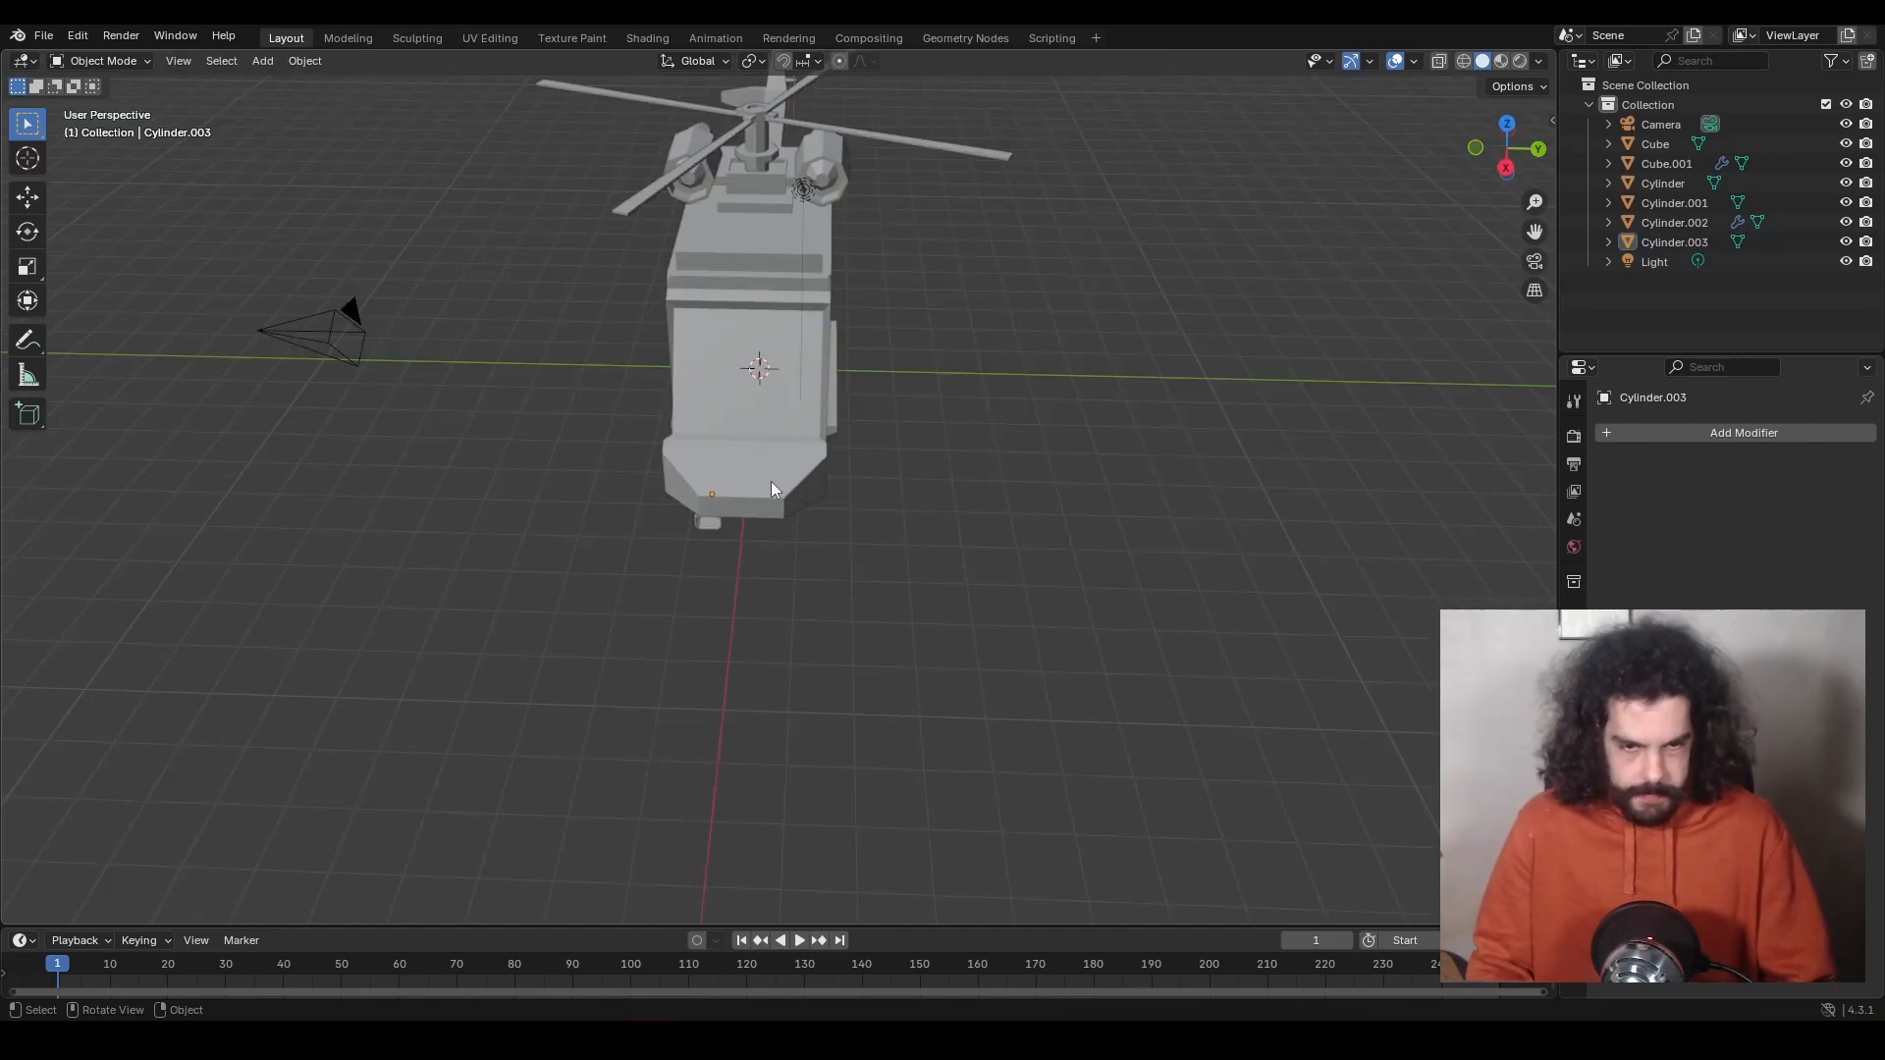
Add a Mirror modifier to the tube on the Y axis only, with the body Cube as mirror object.
click(714, 526)
middle_drag(858, 633, 958, 608)
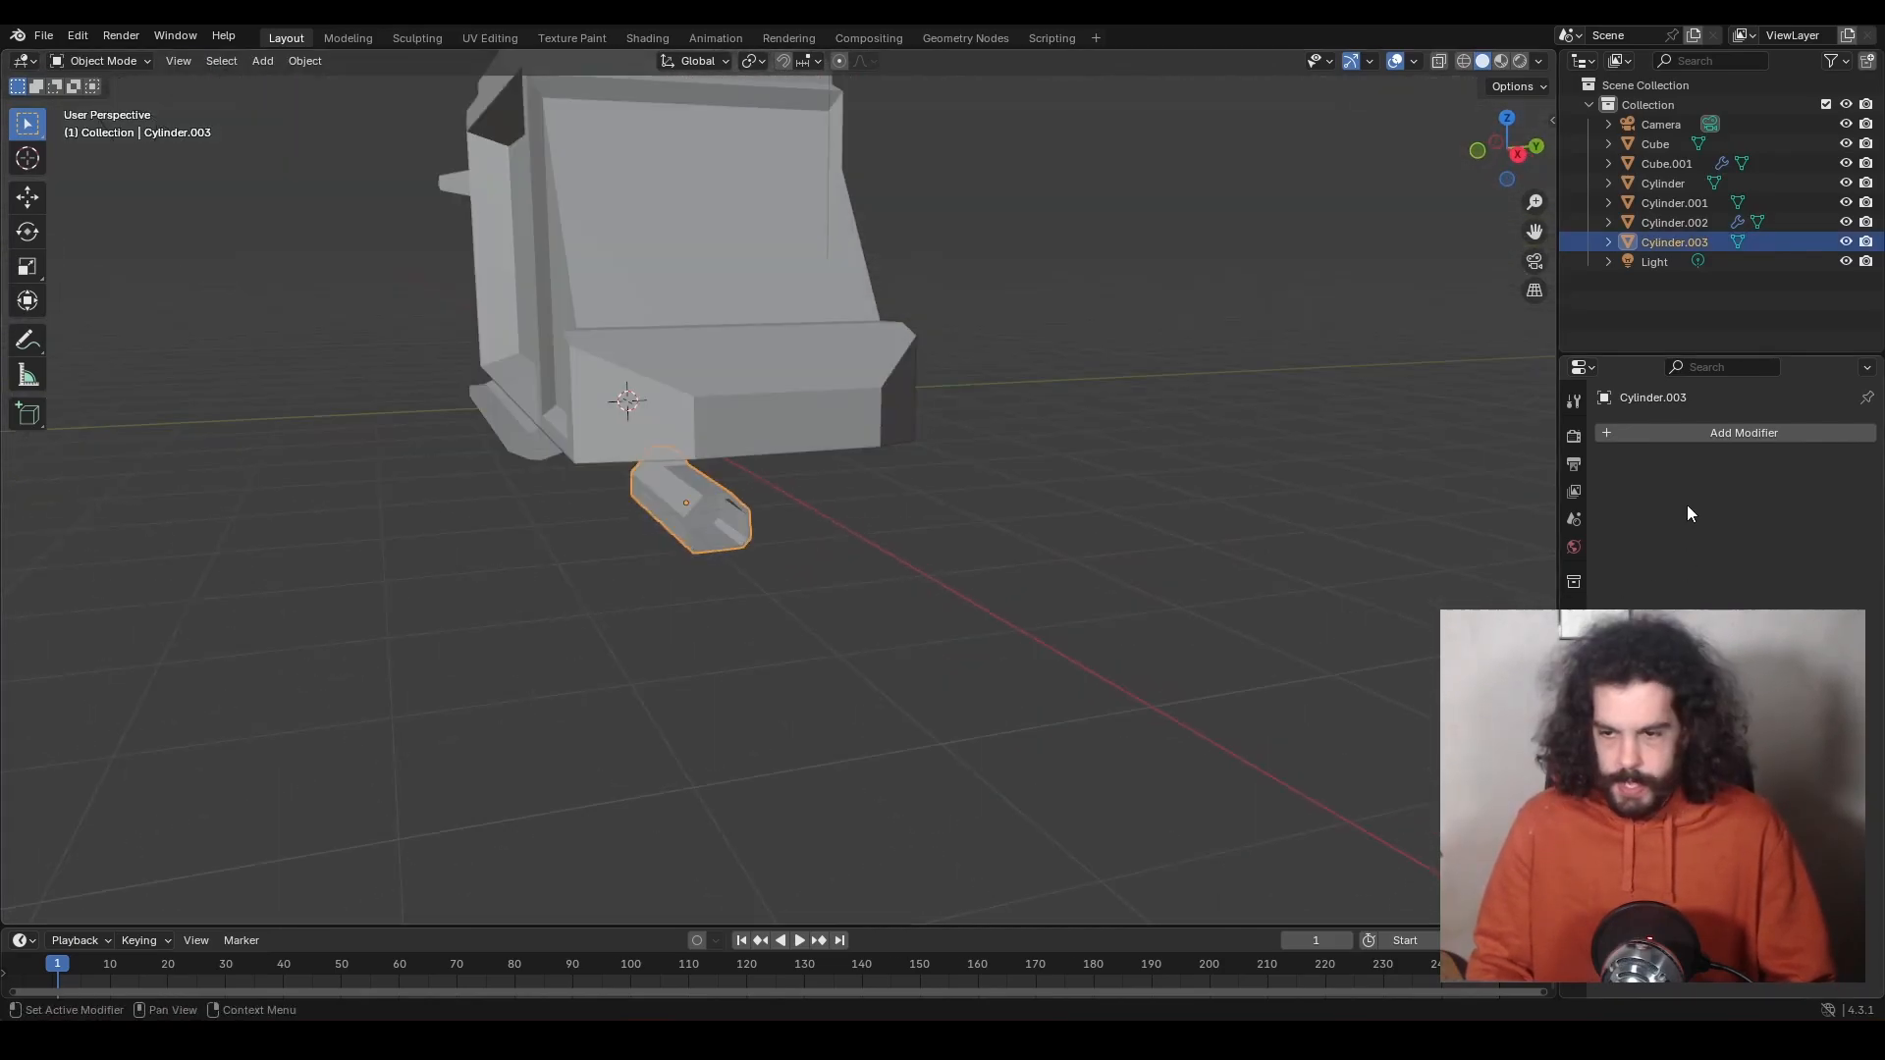
click(1699, 433)
mouse_move(1637, 452)
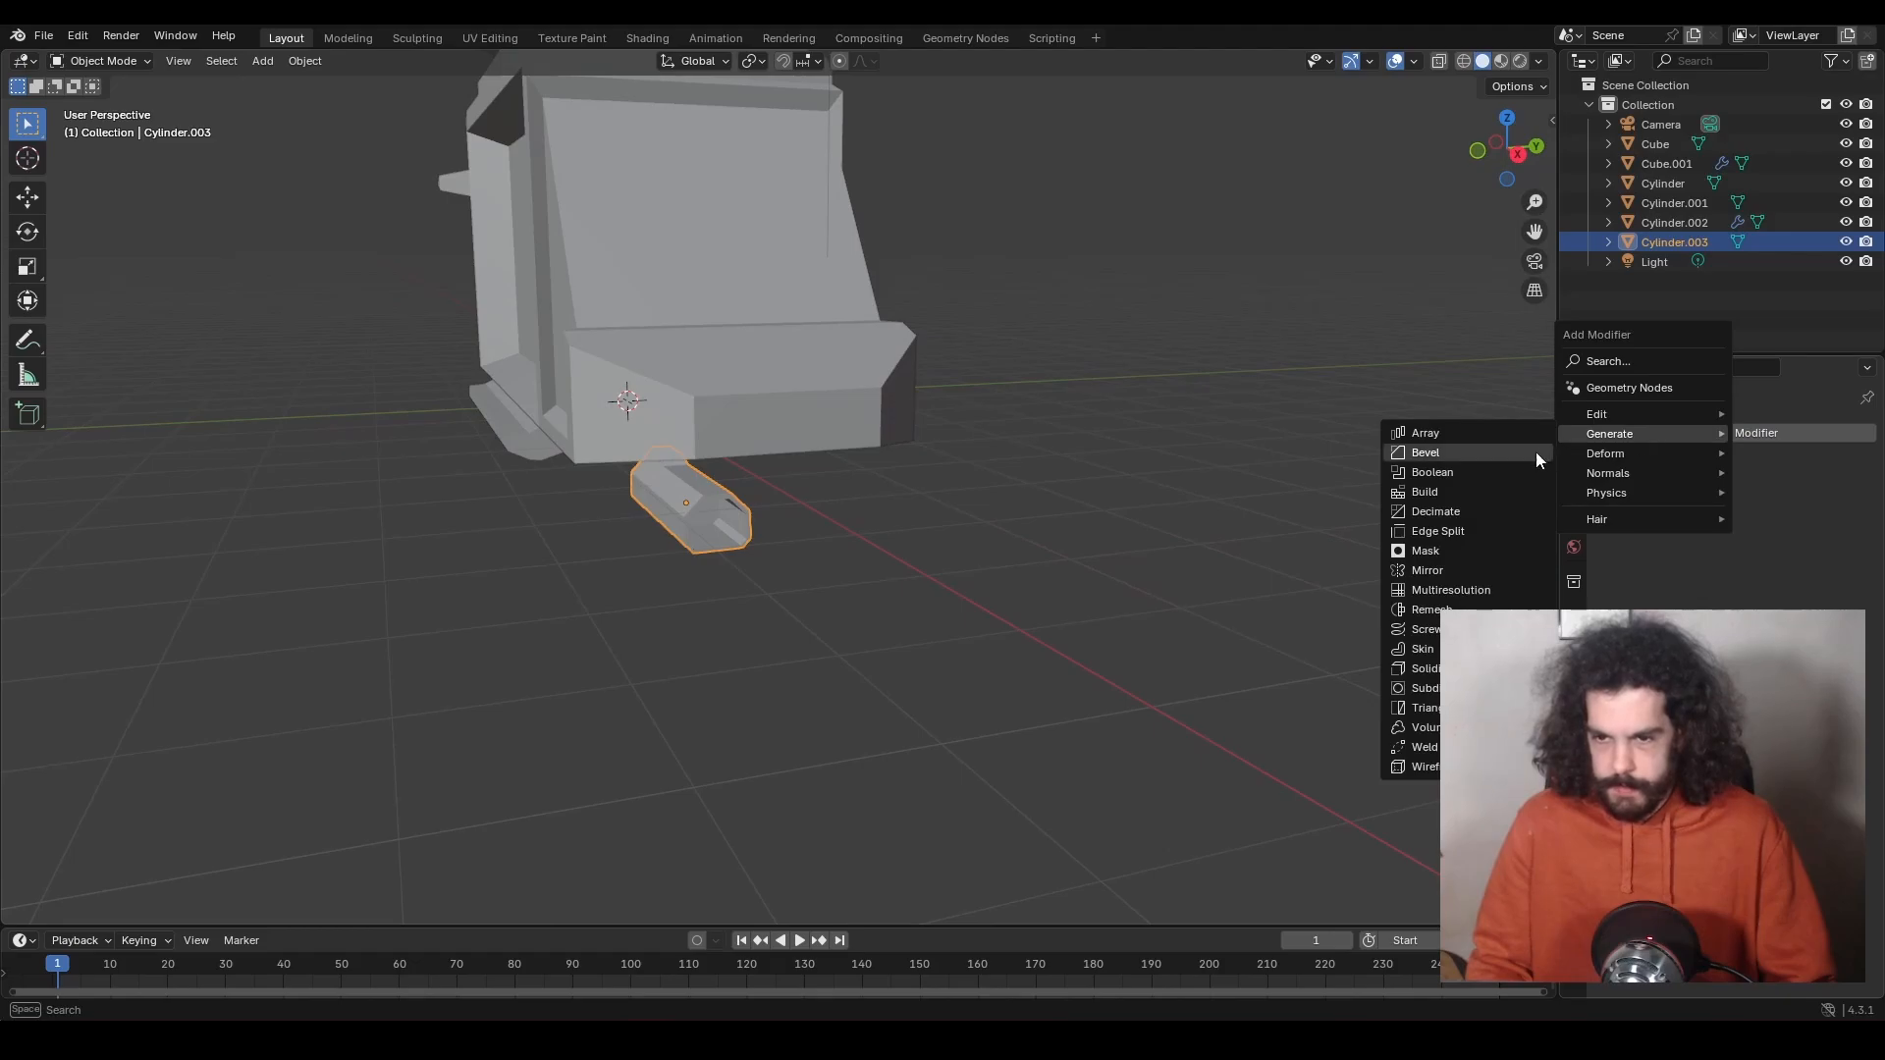
click(1453, 589)
click(1837, 568)
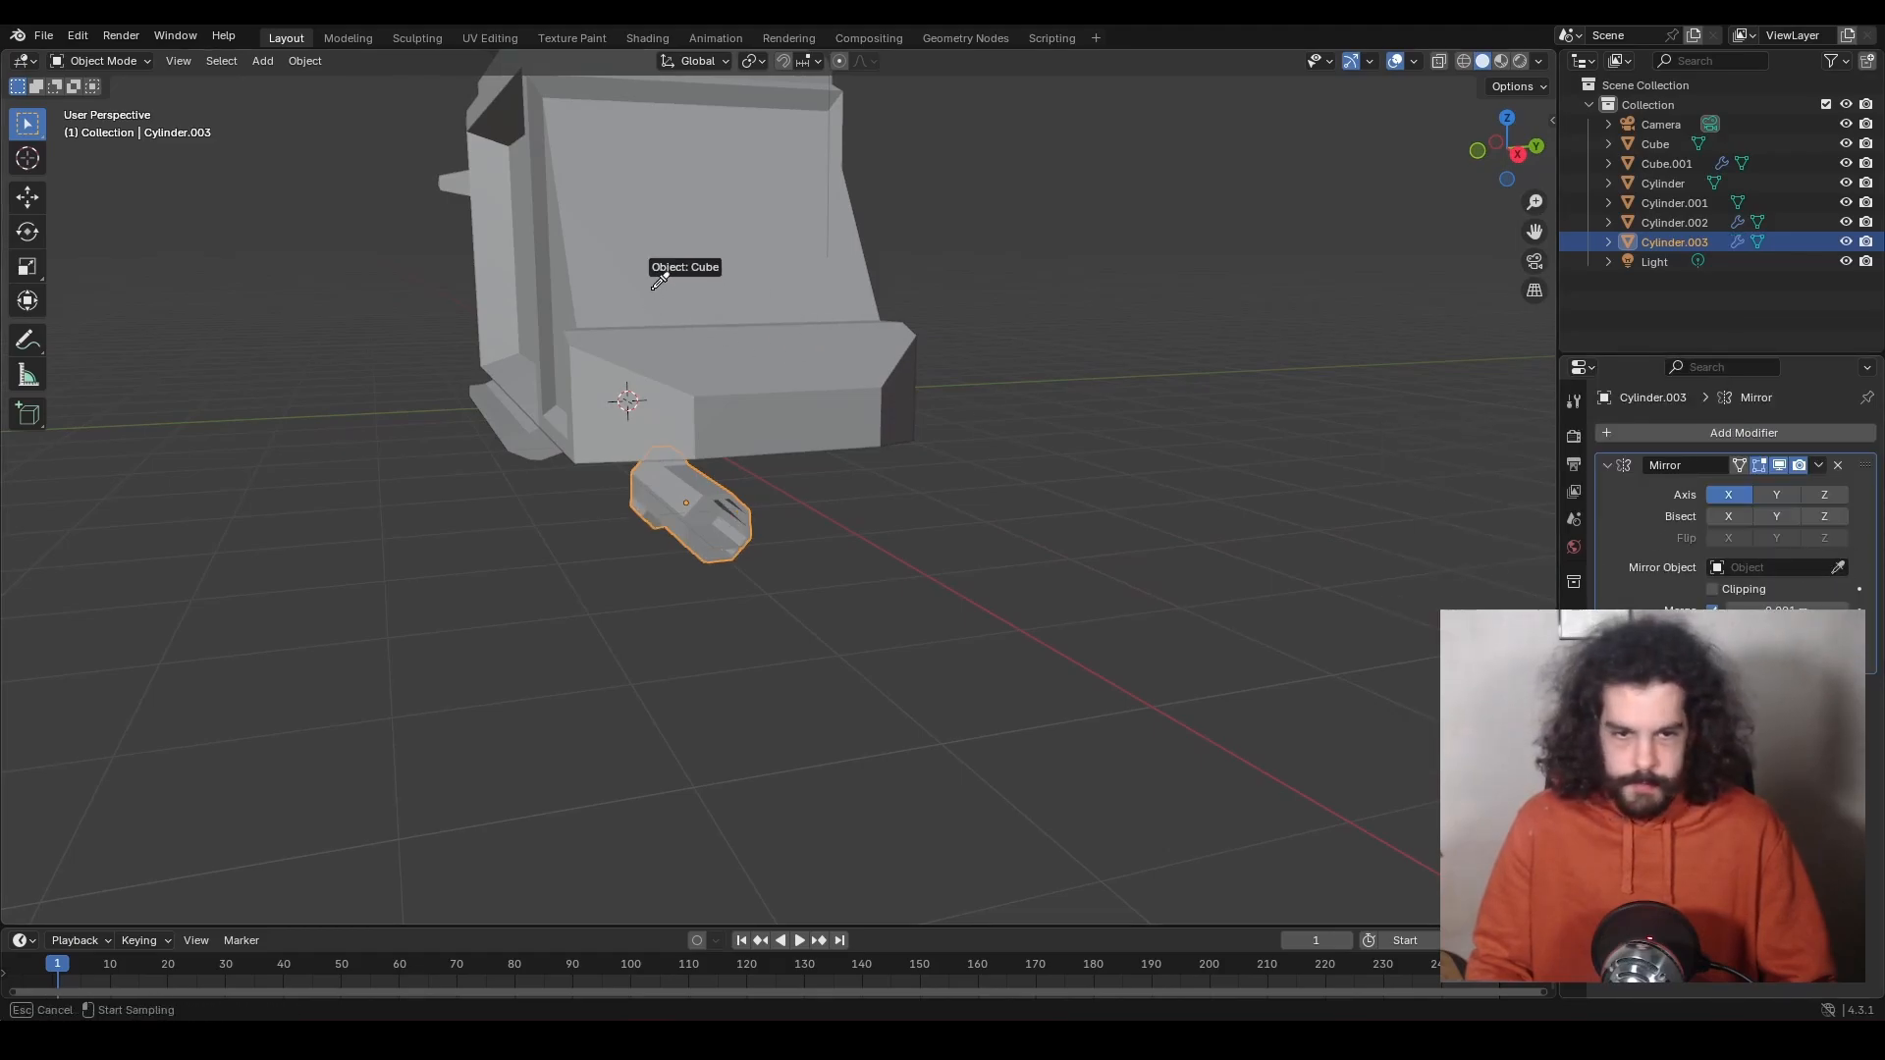
click(711, 321)
click(1728, 494)
click(1757, 495)
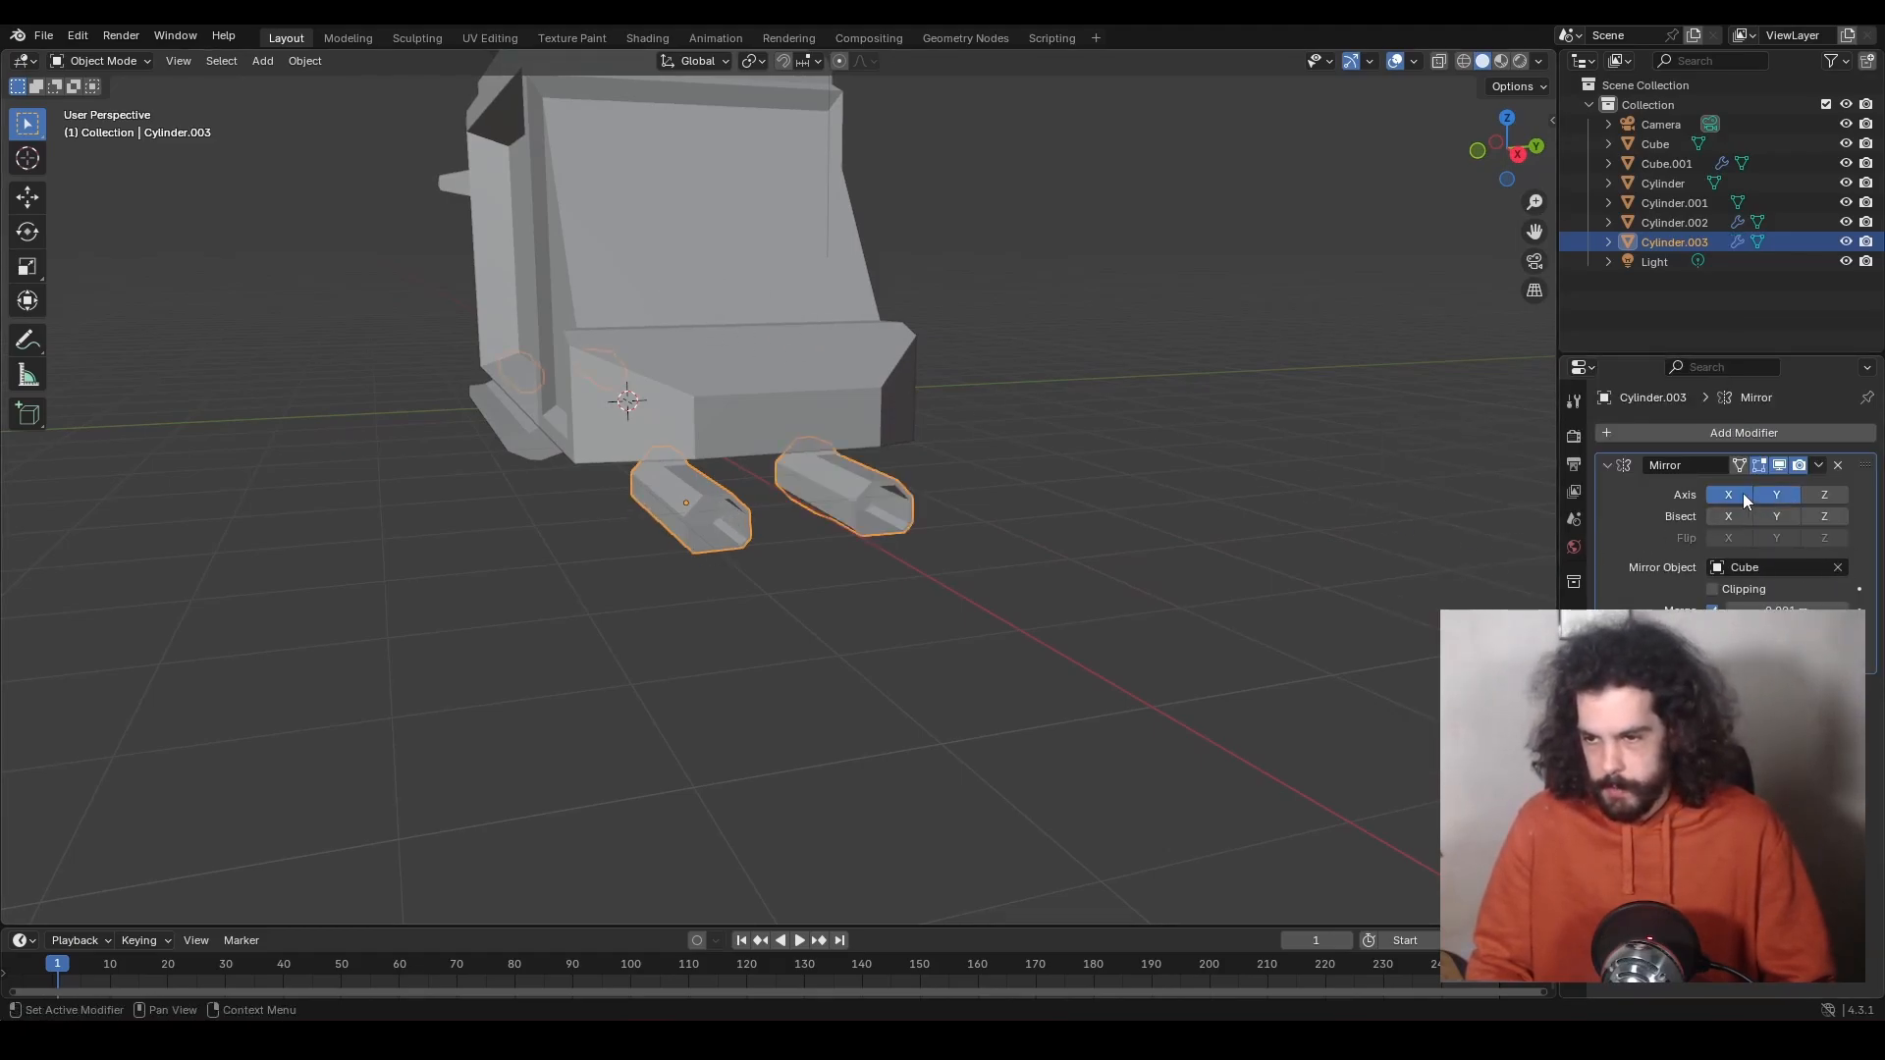
click(1006, 622)
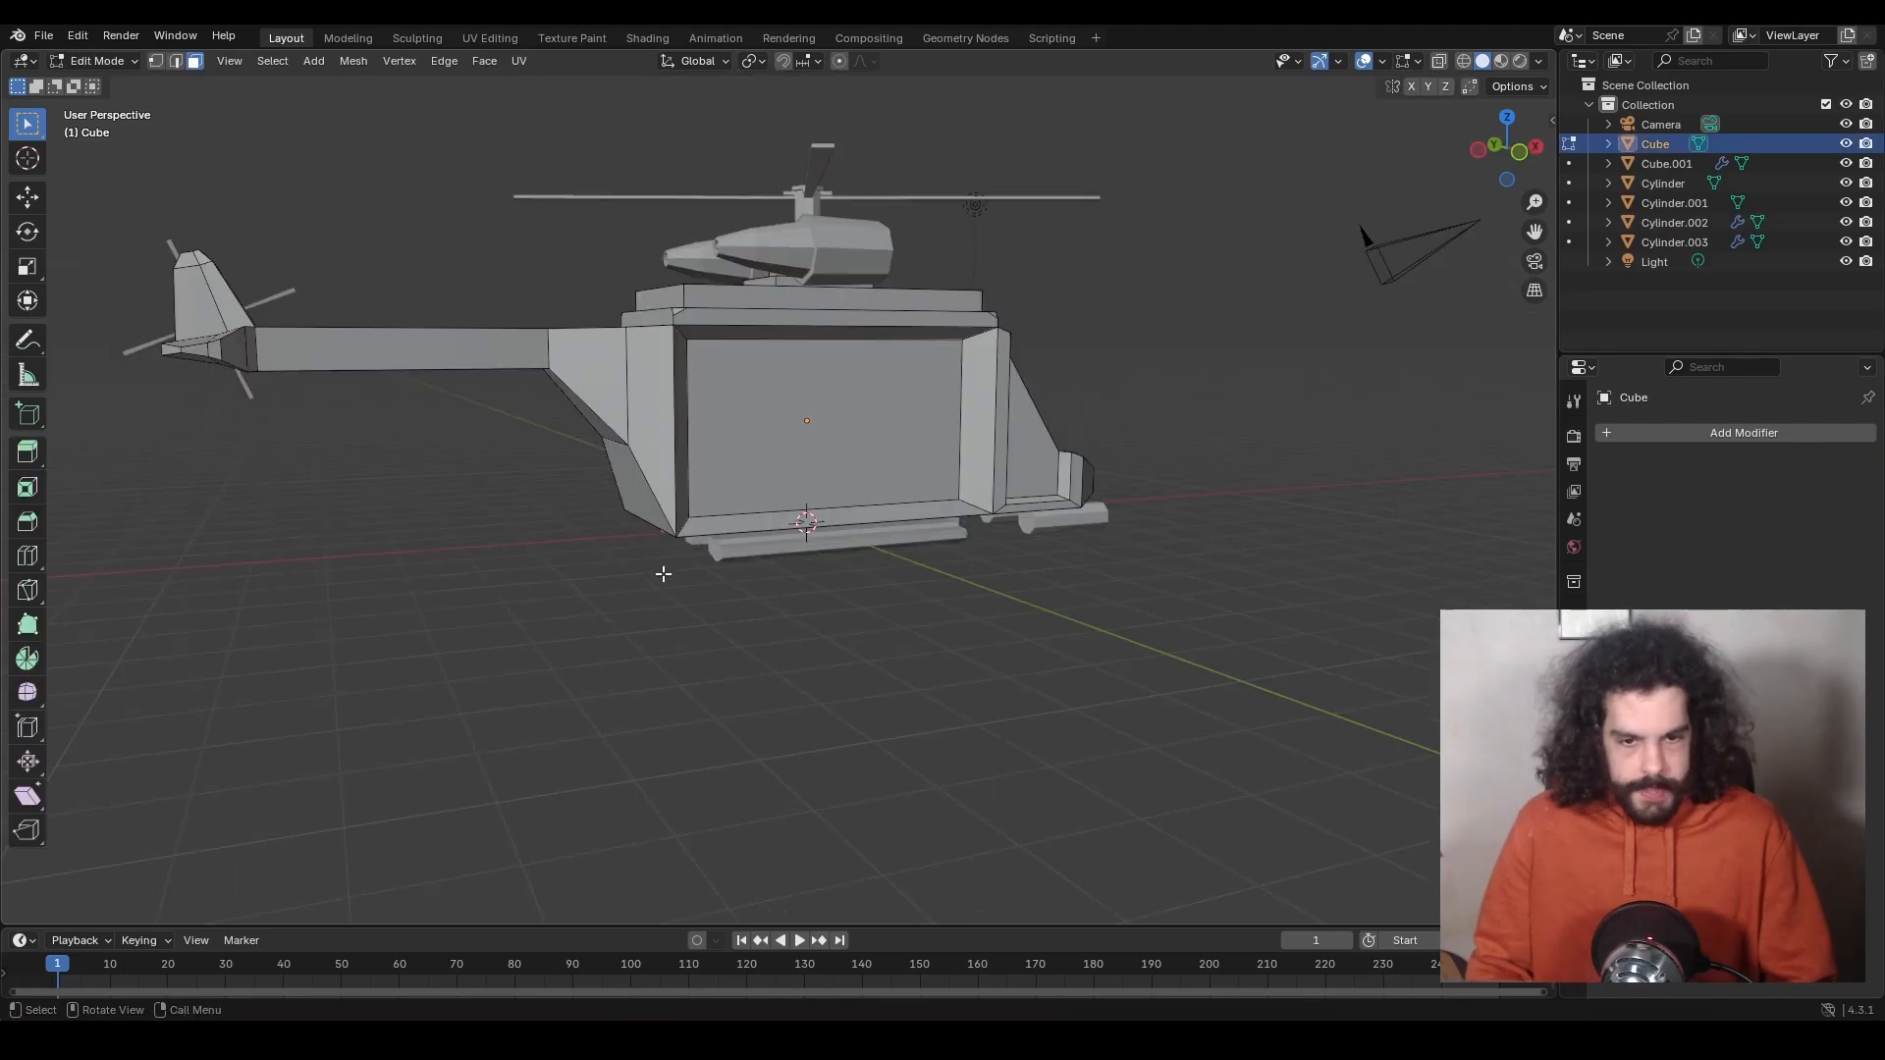
Try to bevel the lower rear edge of the helicopter body by about 0.103 m with one segment.
middle_drag(661, 561, 695, 560)
scroll(571, 515, up, 3)
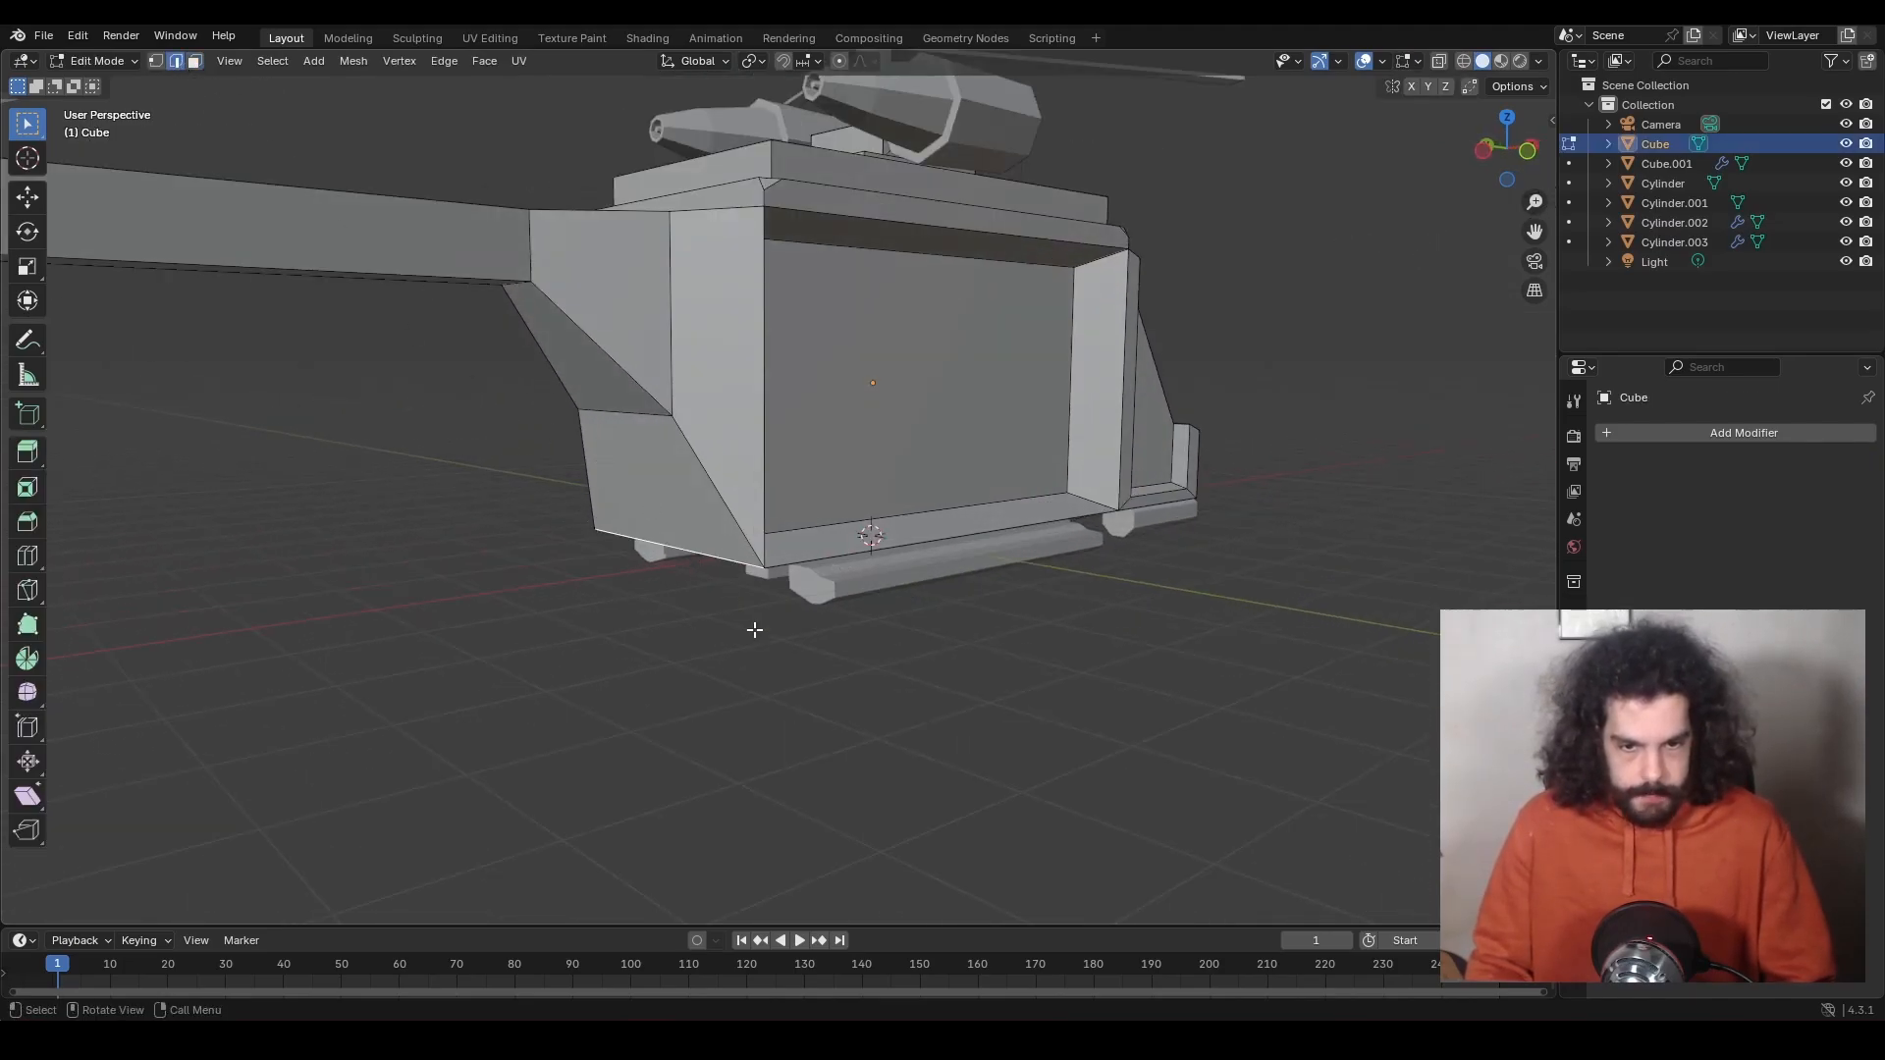
middle_drag(754, 629, 720, 619)
scroll(719, 618, up, 5)
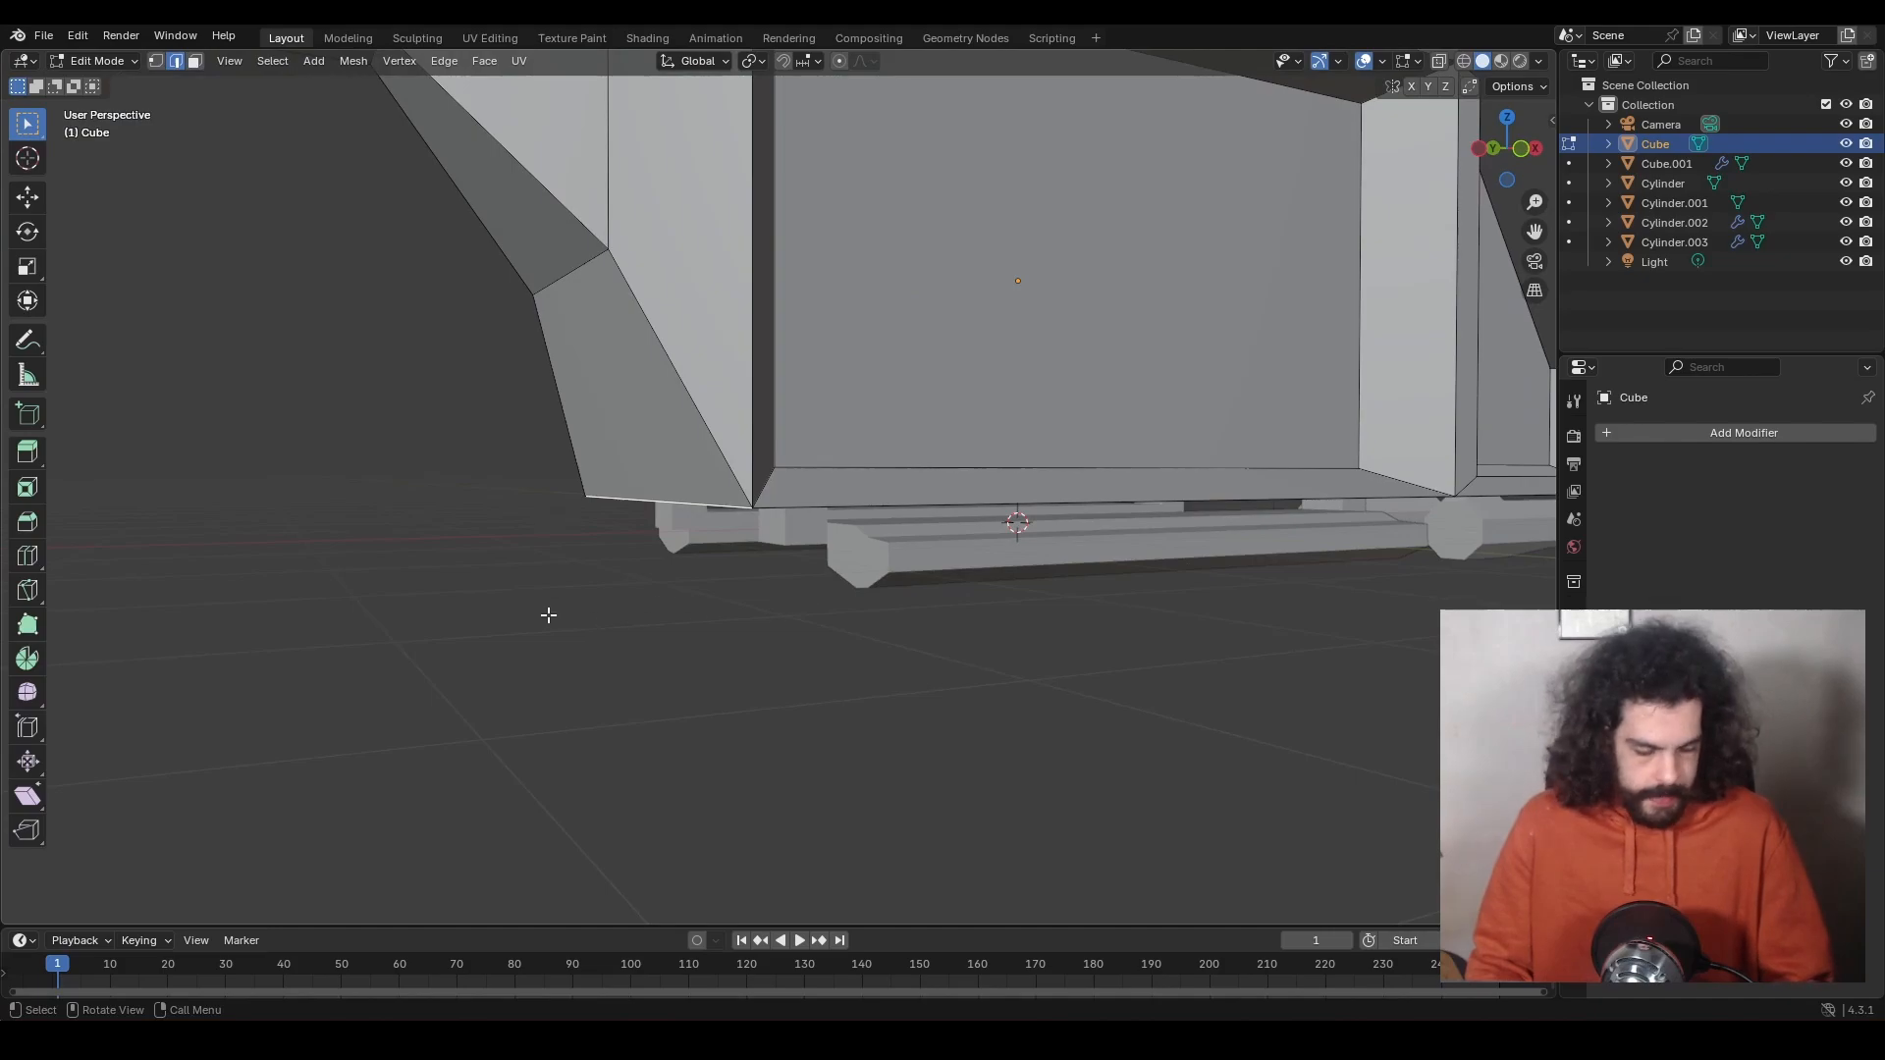
key(ctrl+b)
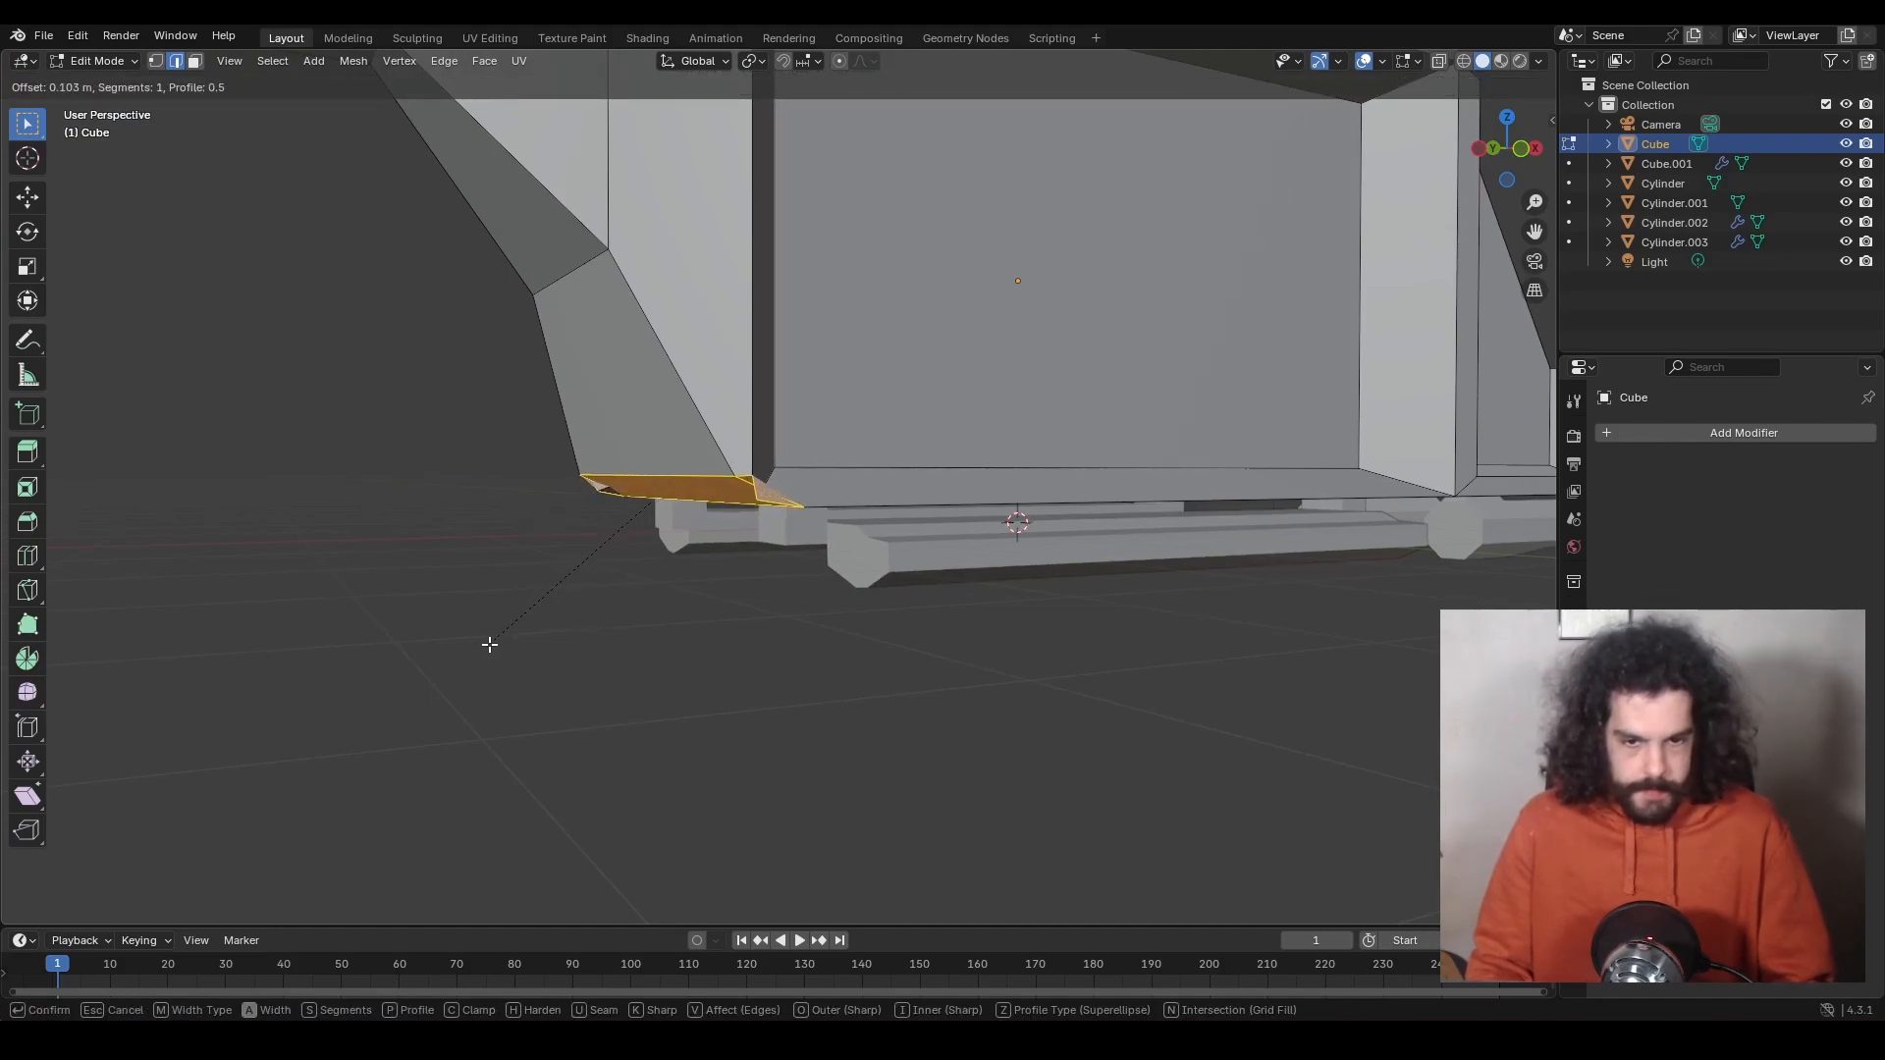
Add a loop cut around the rear of the cabin, crossing the sloped panel beneath the tail boom.
scroll(491, 638, up, 2)
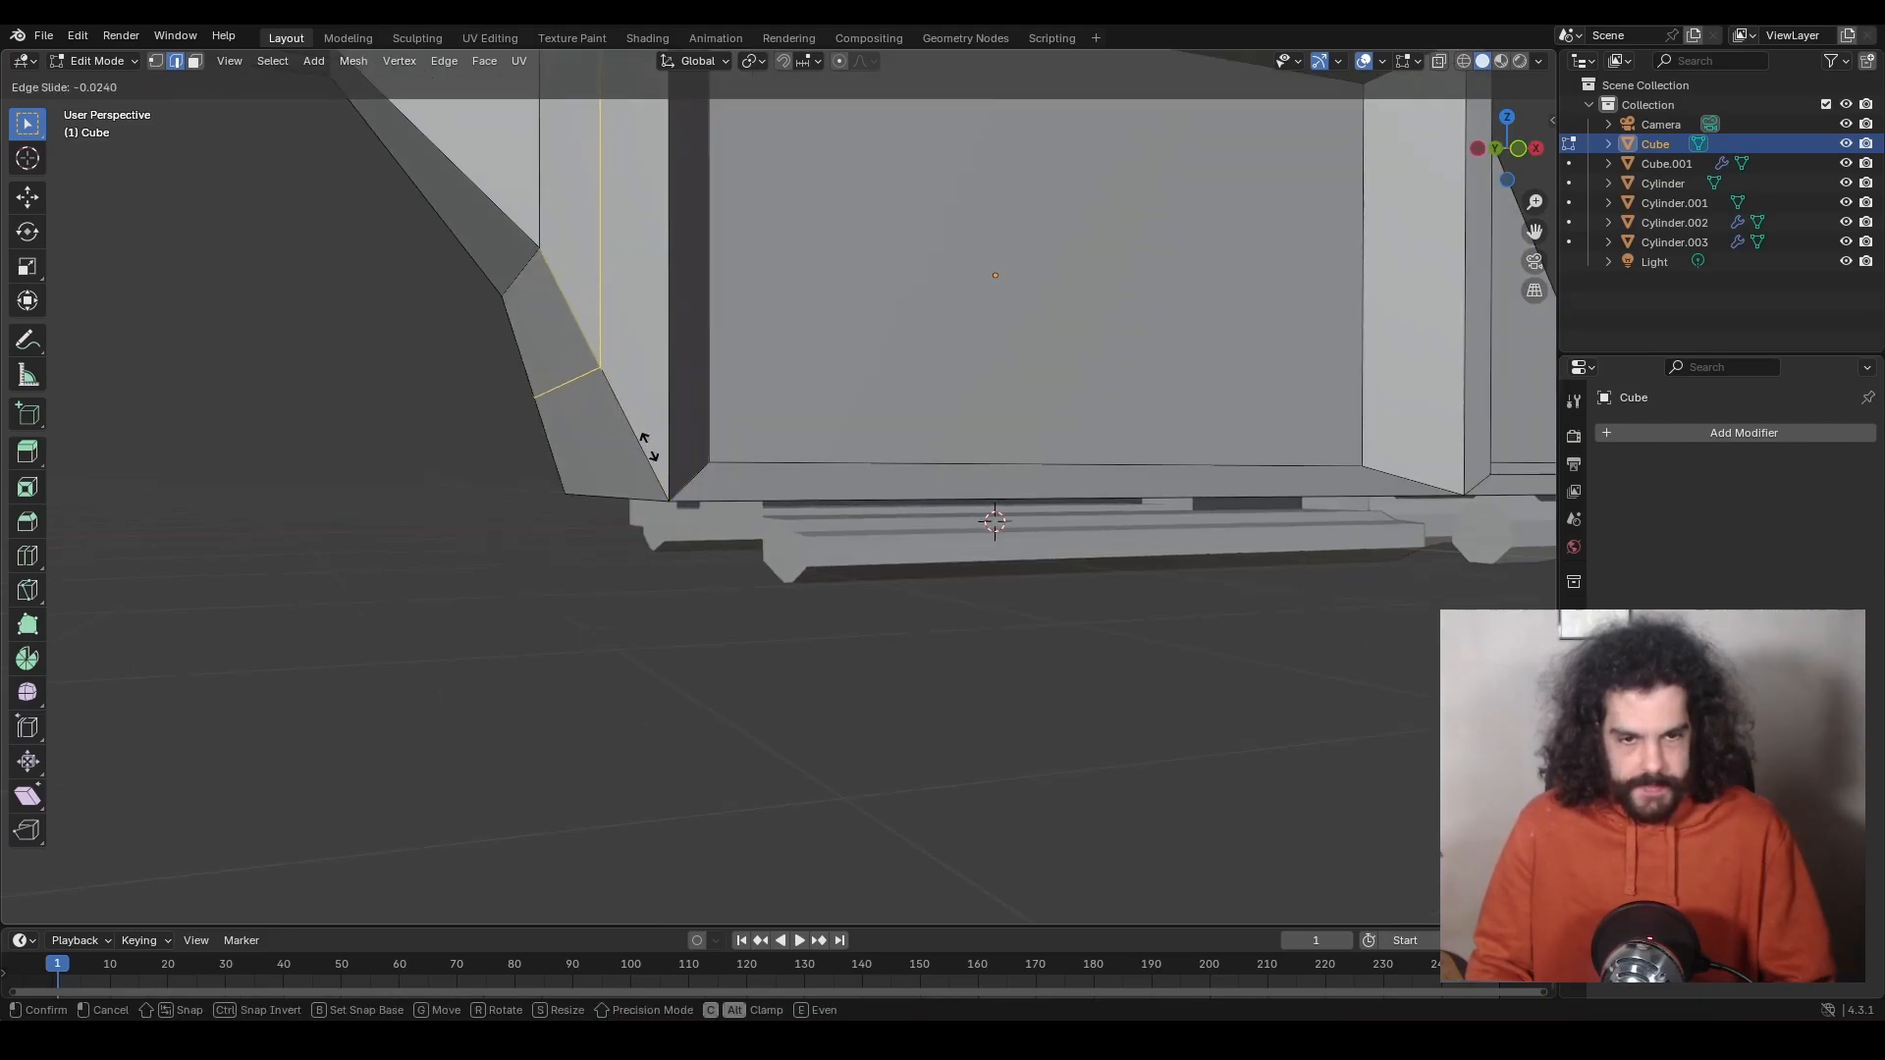
click(648, 447)
middle_drag(648, 447, 871, 478)
Lower the new cut's rear edge about 0.412 m along Z and shift it slightly toward the tail along X.
key(g)
key(z)
click(942, 454)
scroll(879, 469, down, 5)
key(g)
key(x)
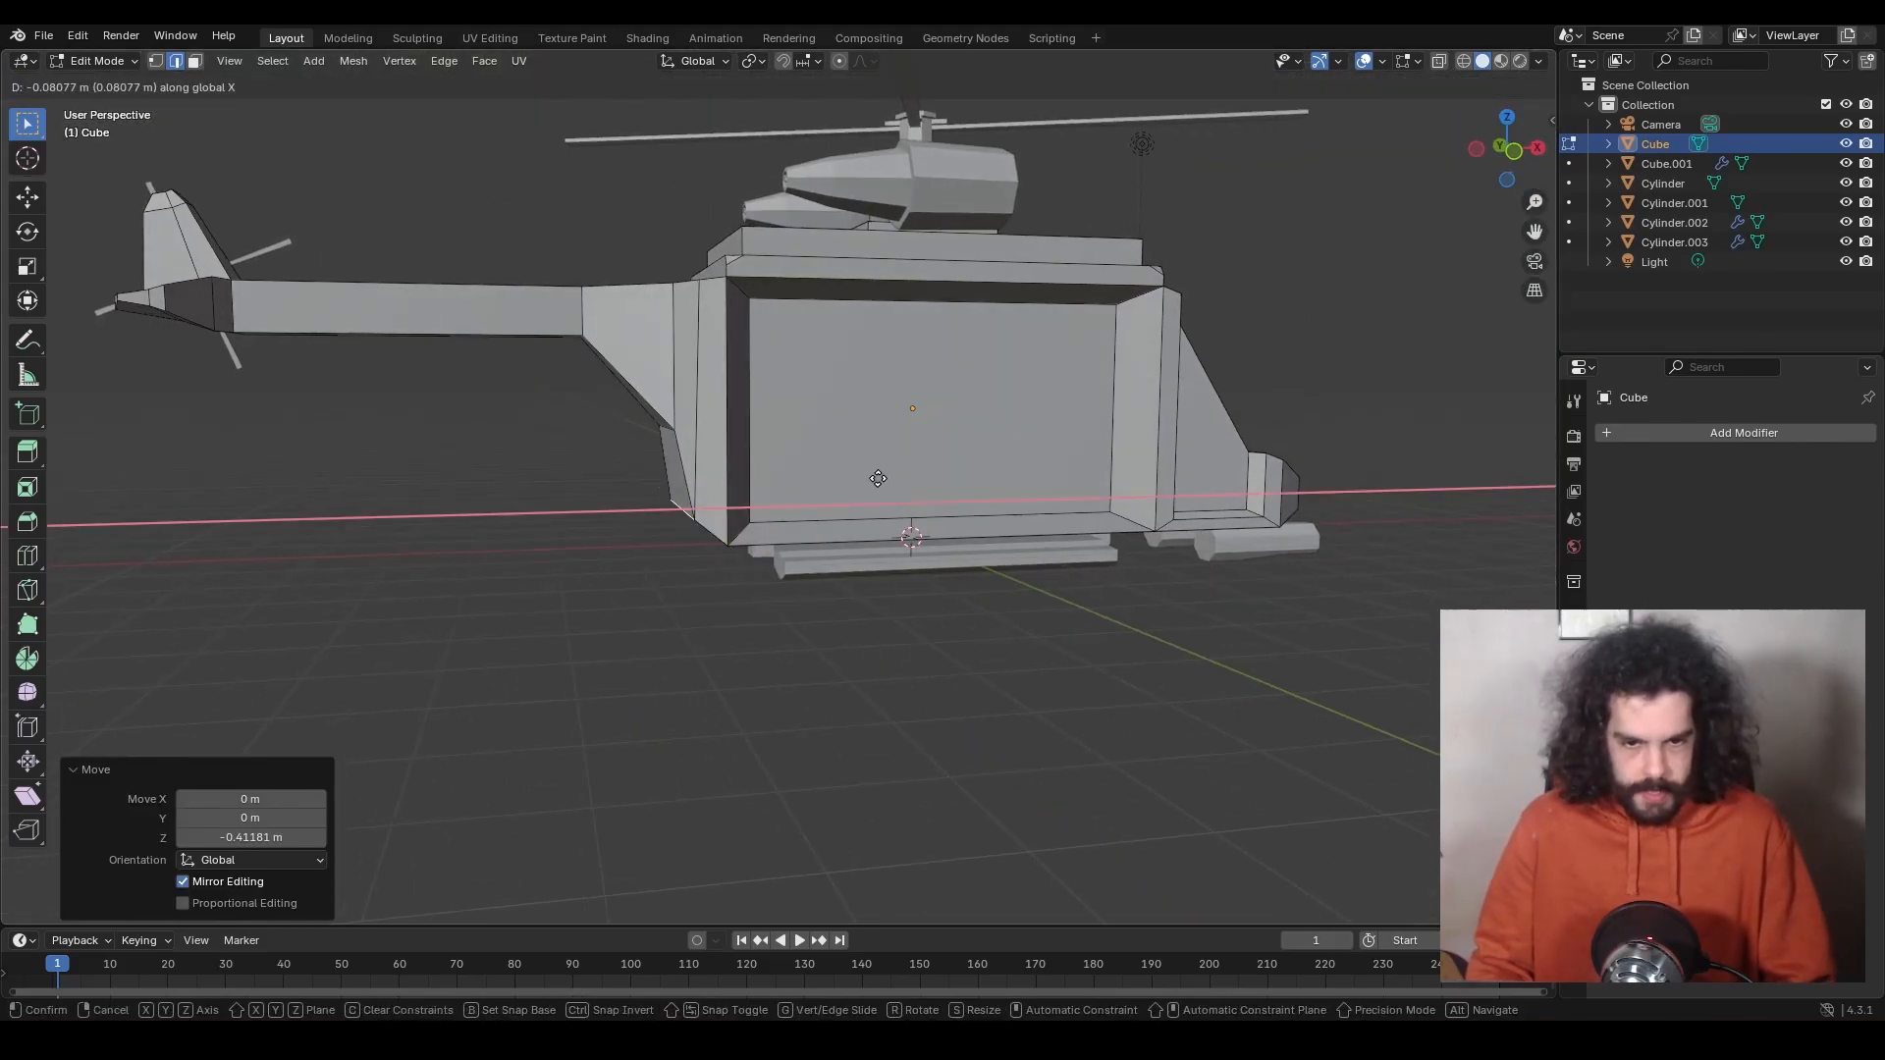
Bevel the upper rear edge of the cabin, where the roof ledge meets the tail boom section.
key(ctrl+b)
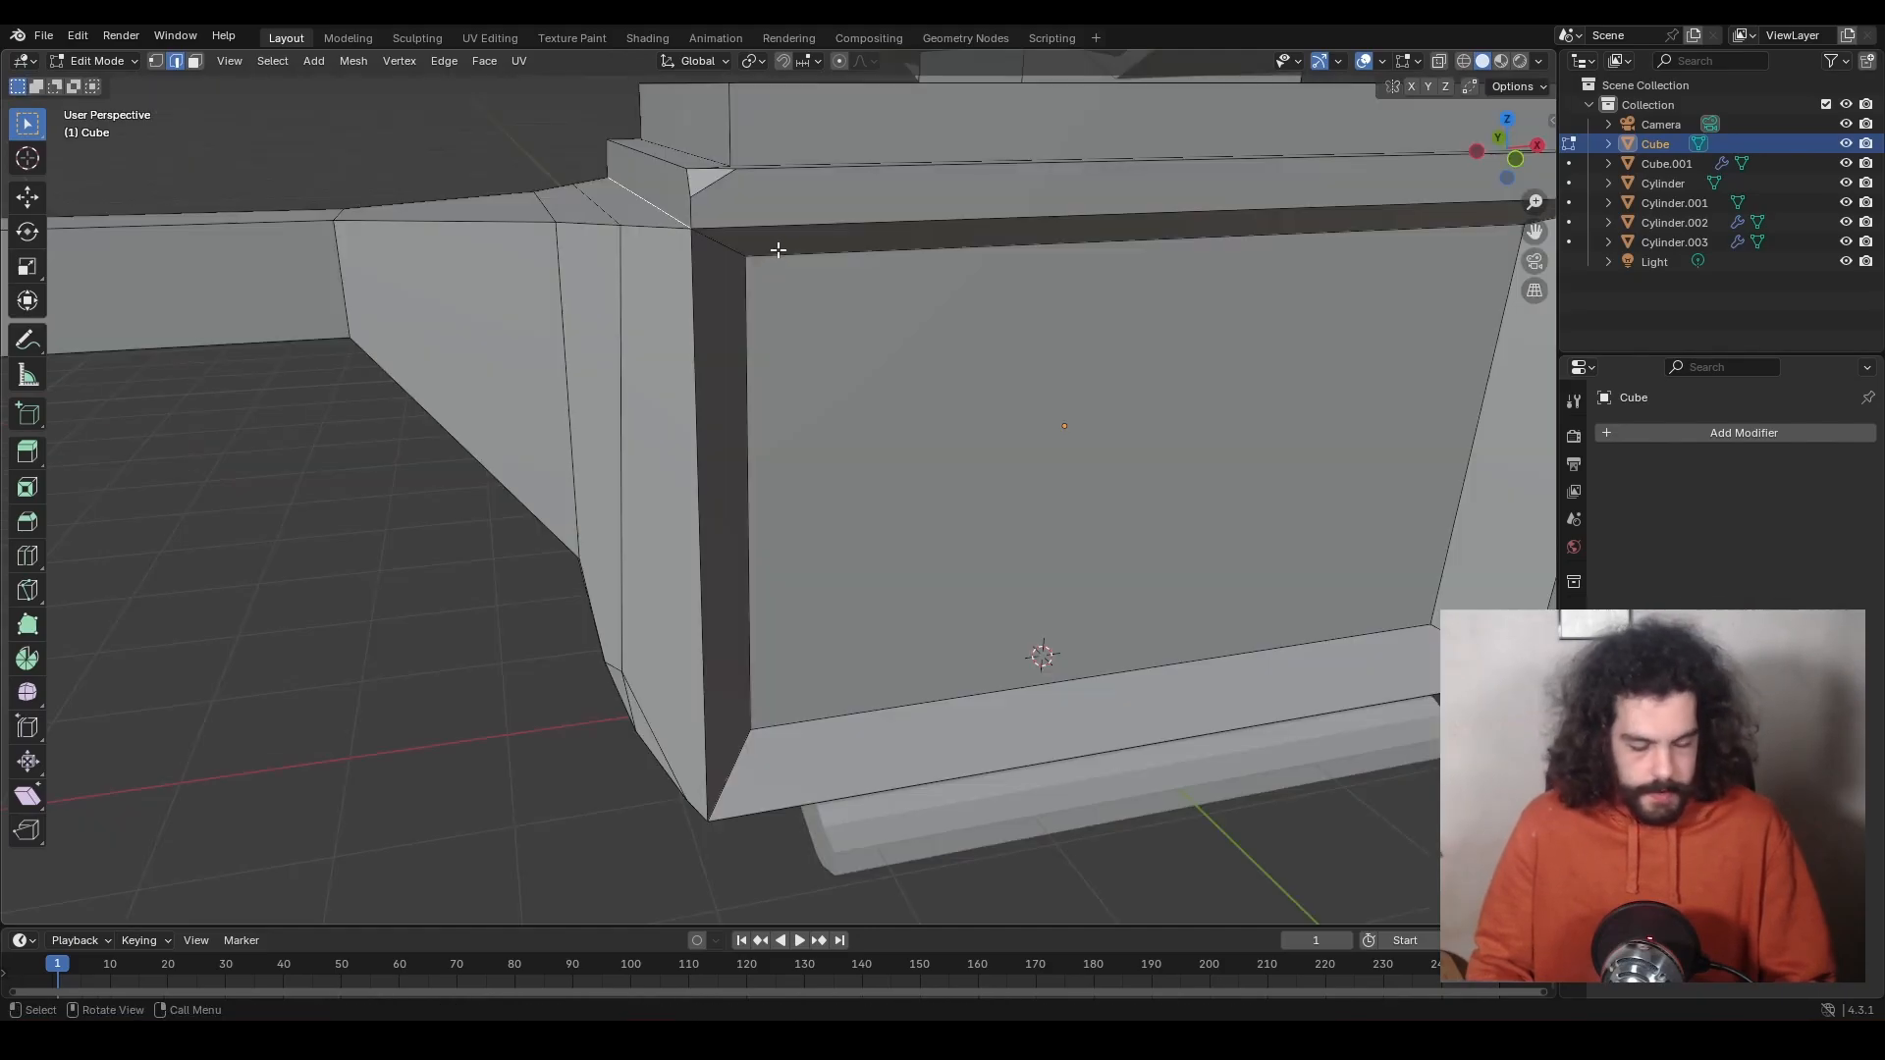
Add an 8-vertex cylinder and move it about 4.09 m along negative Y, out beside the fuselage.
key(ctrl+b)
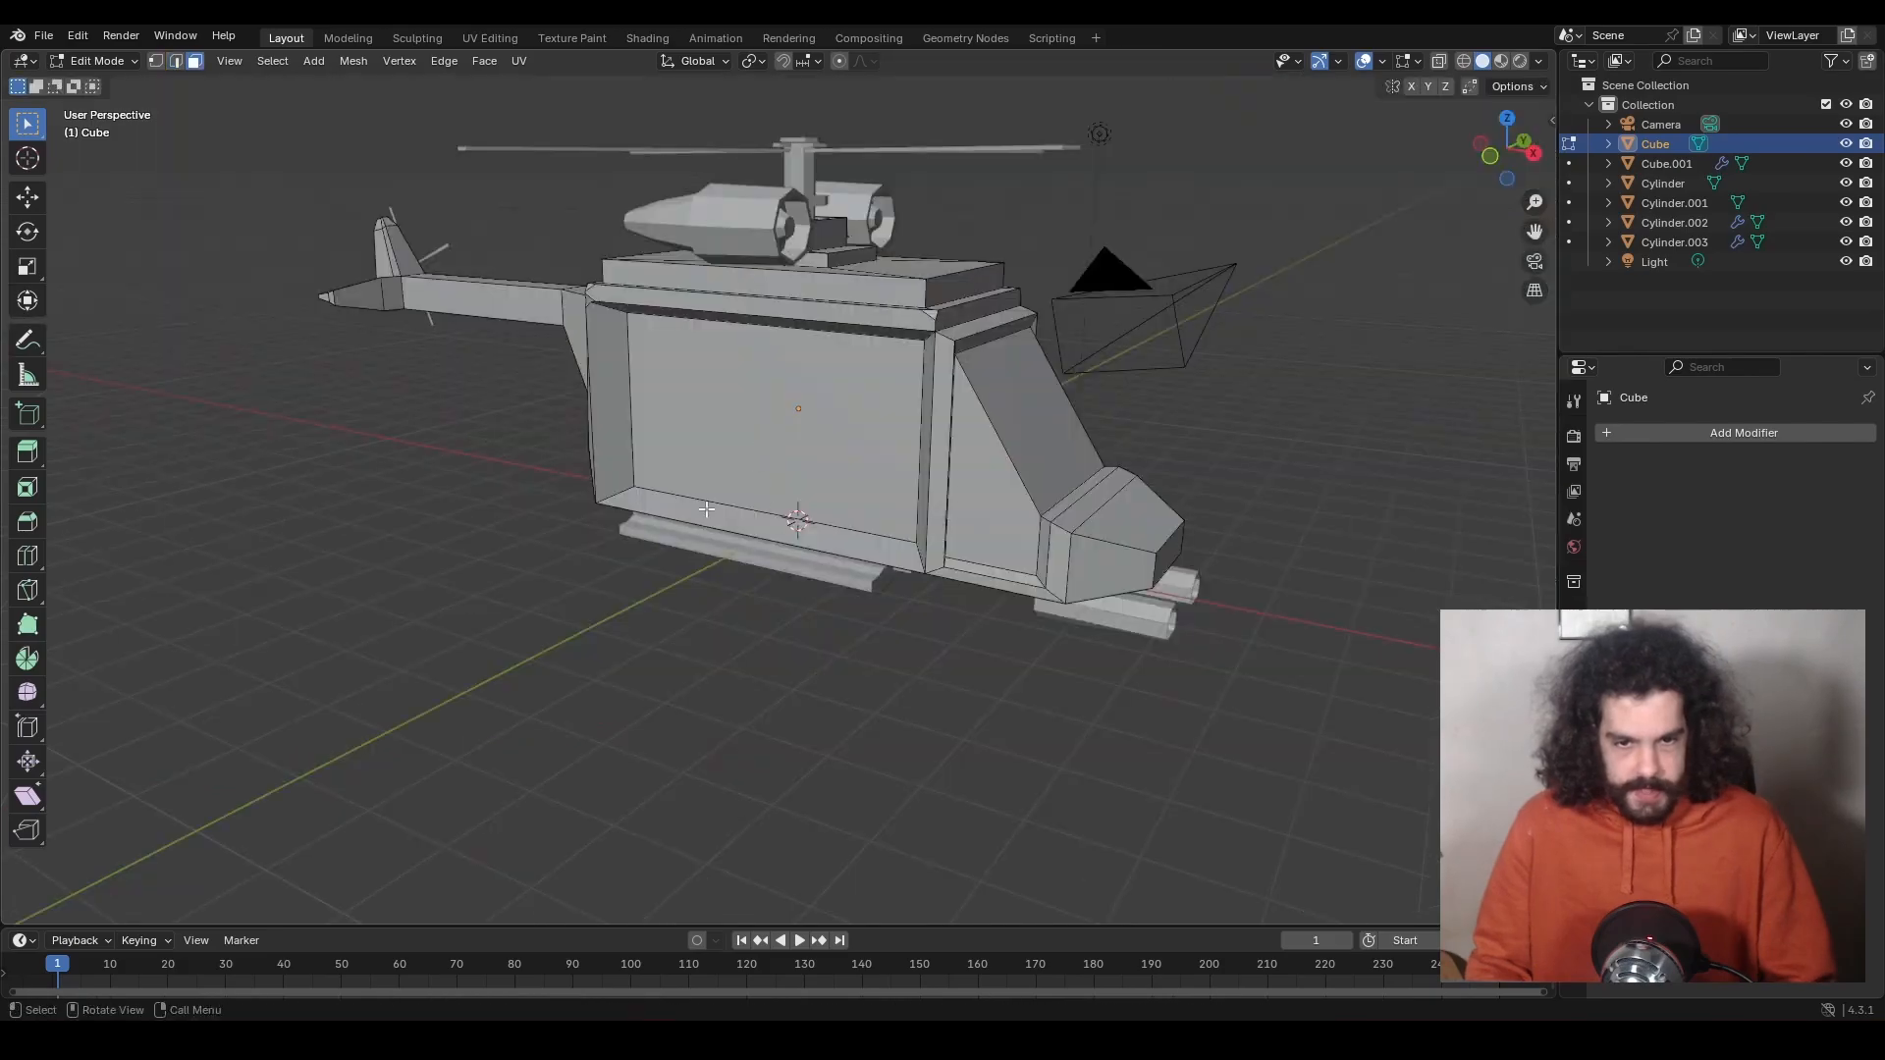
scroll(594, 686, down, 3)
key(shift+a)
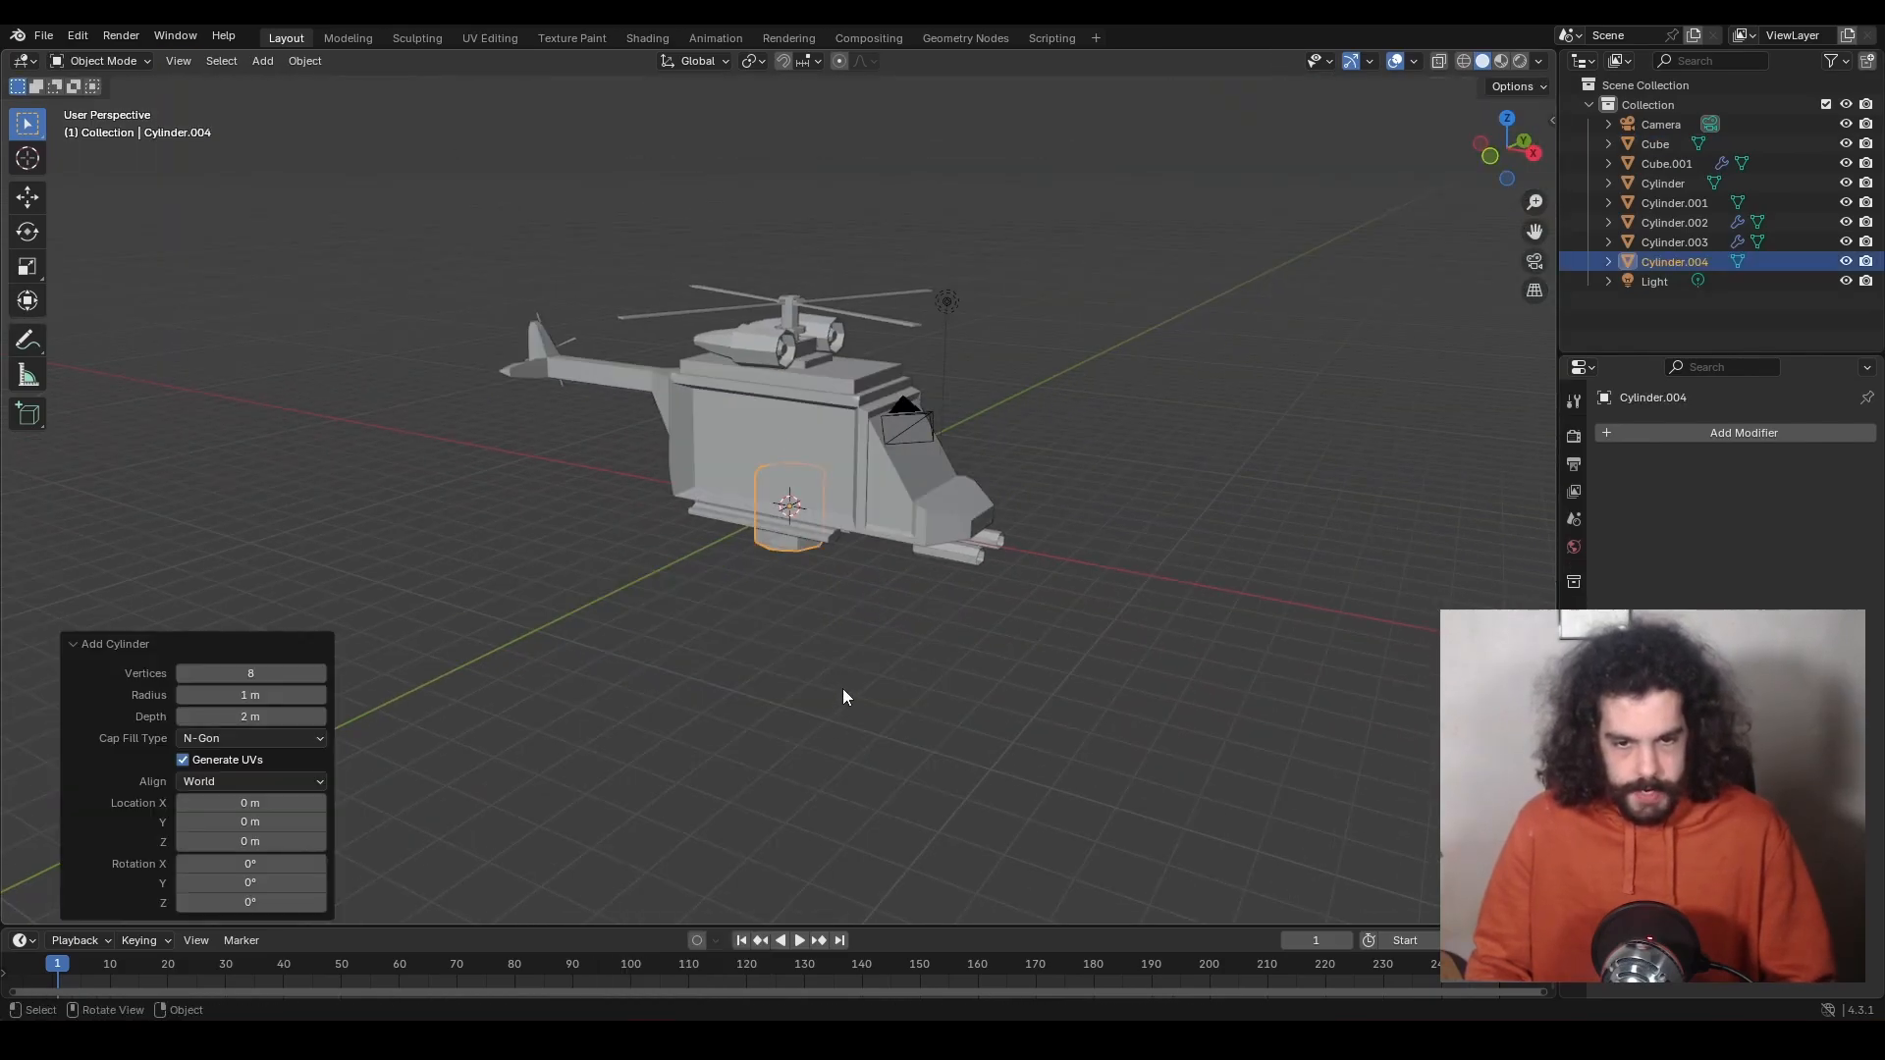
key(g)
key(y)
Rotate the new cylinder 90° about the X axis so its round end faces the fuselage side.
key(r)
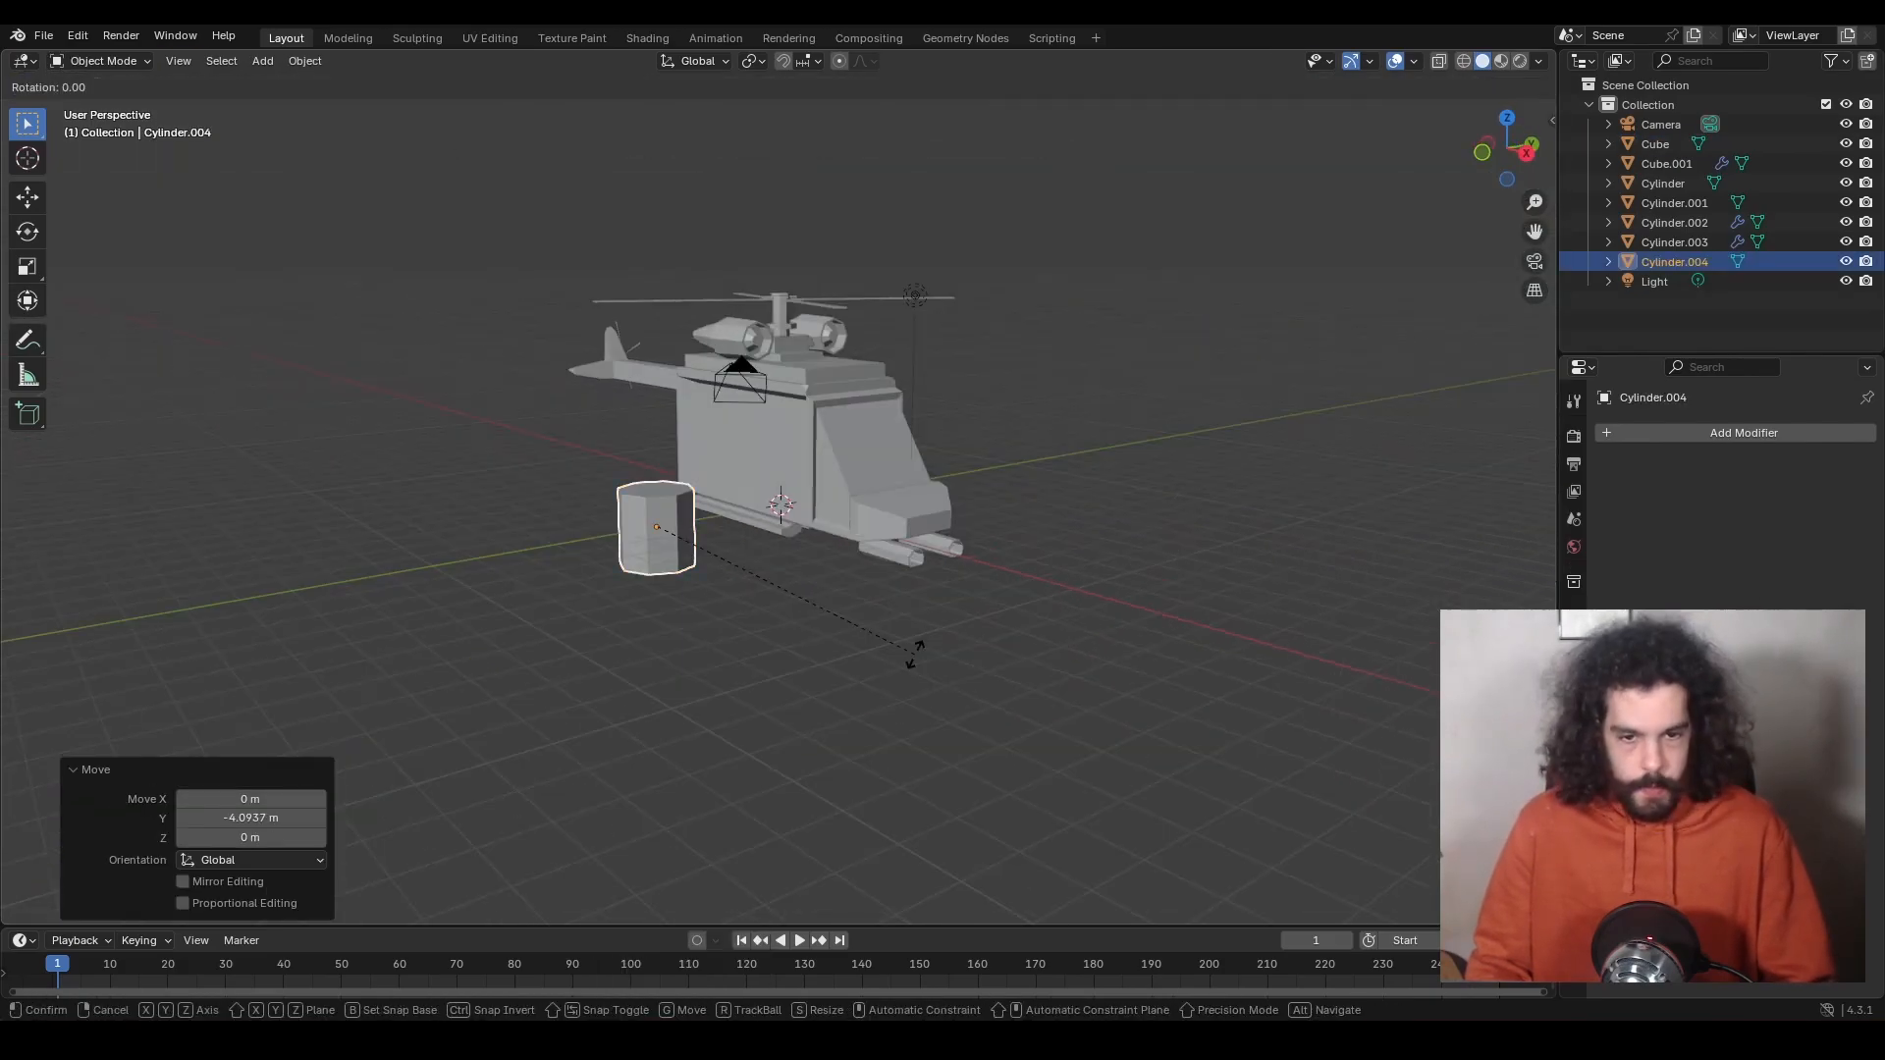
key(x)
key(y)
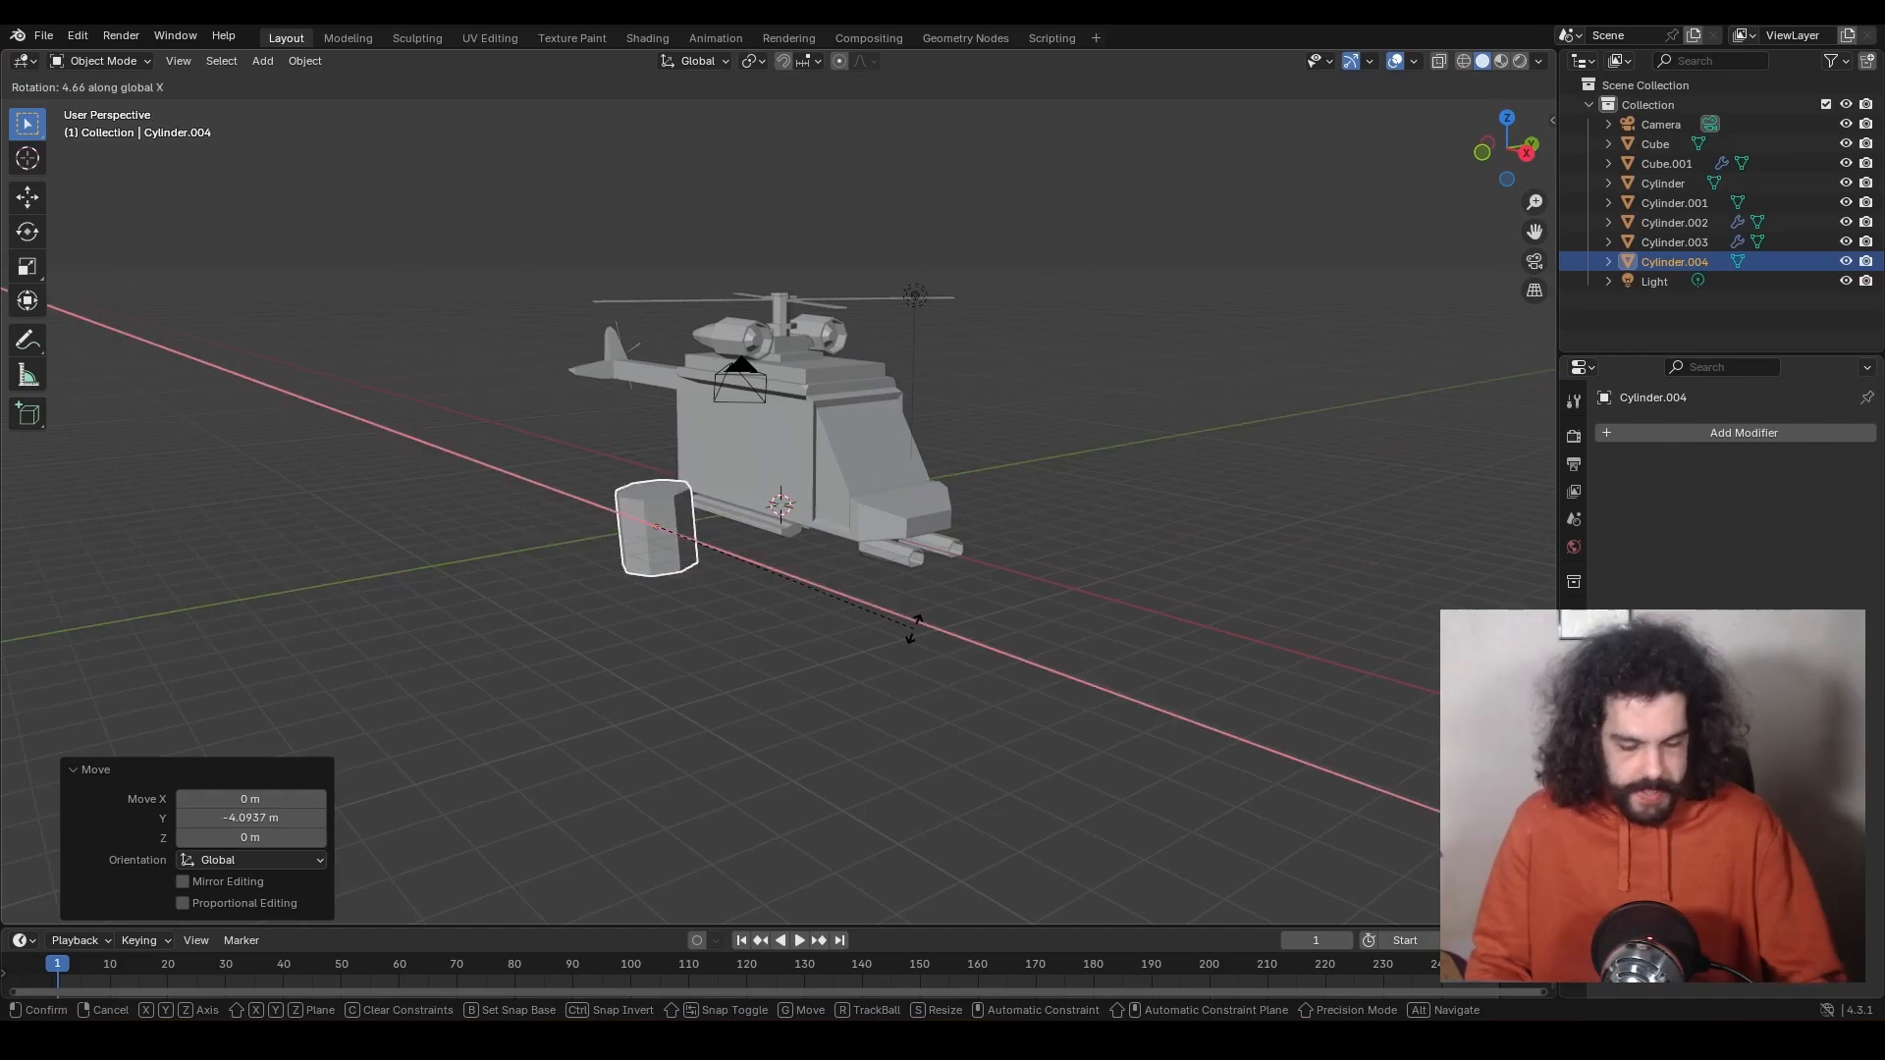
text(90)
key(Return)
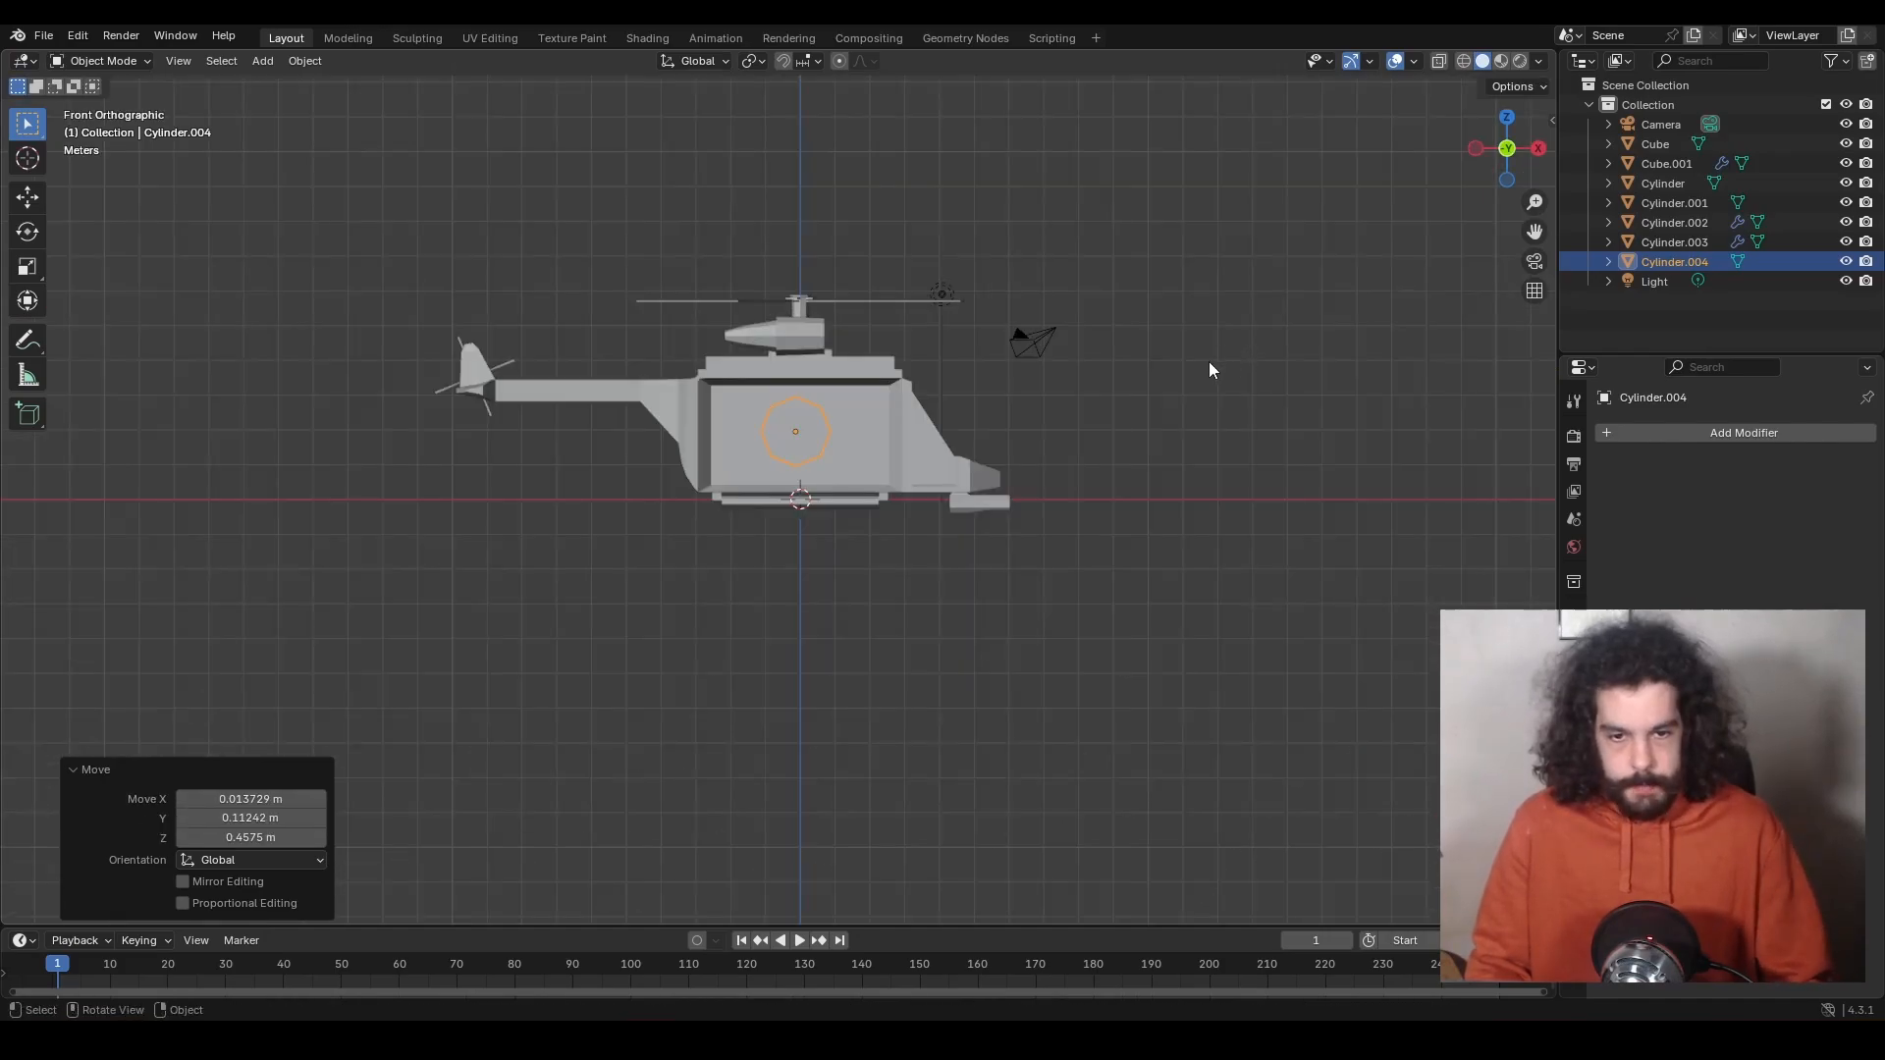
In front view, position the cylinder over the rear half of the side panel and scale it to about 0.82.
key(g)
key(x)
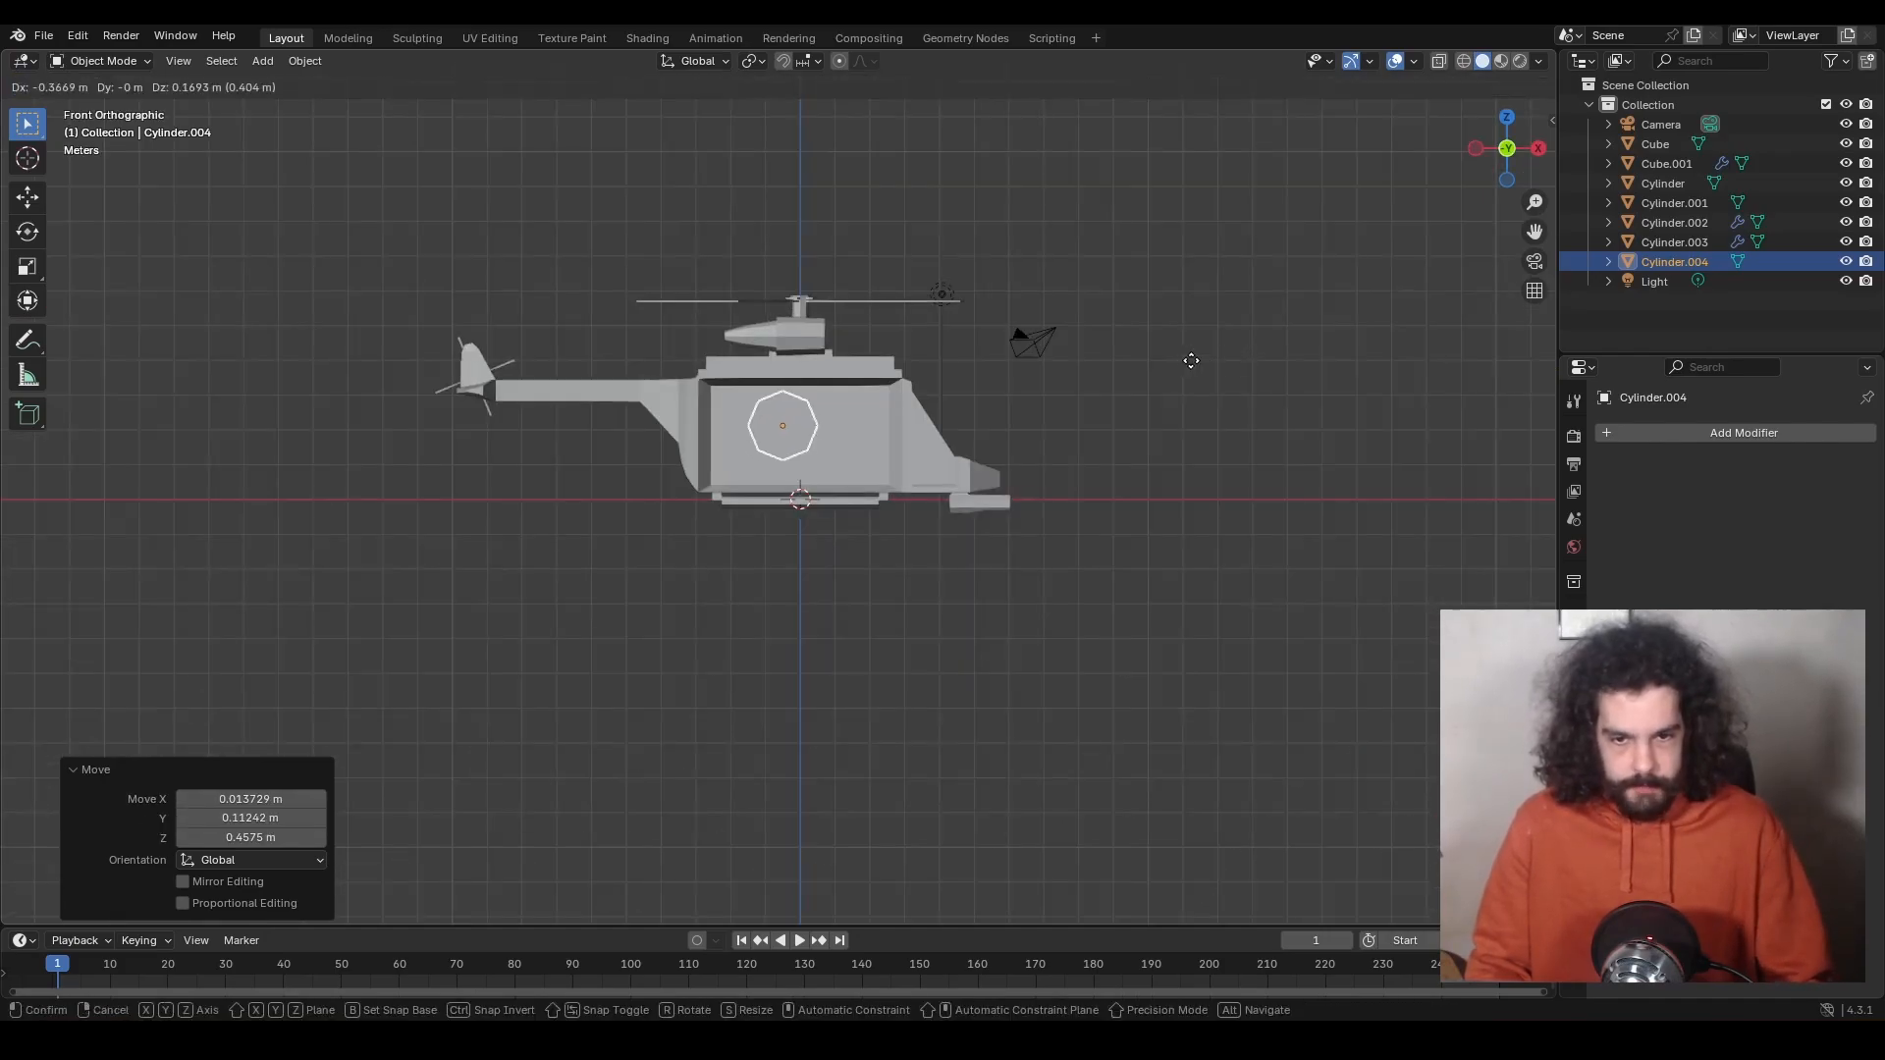
click(1204, 368)
scroll(1203, 367, up, 4)
key(s)
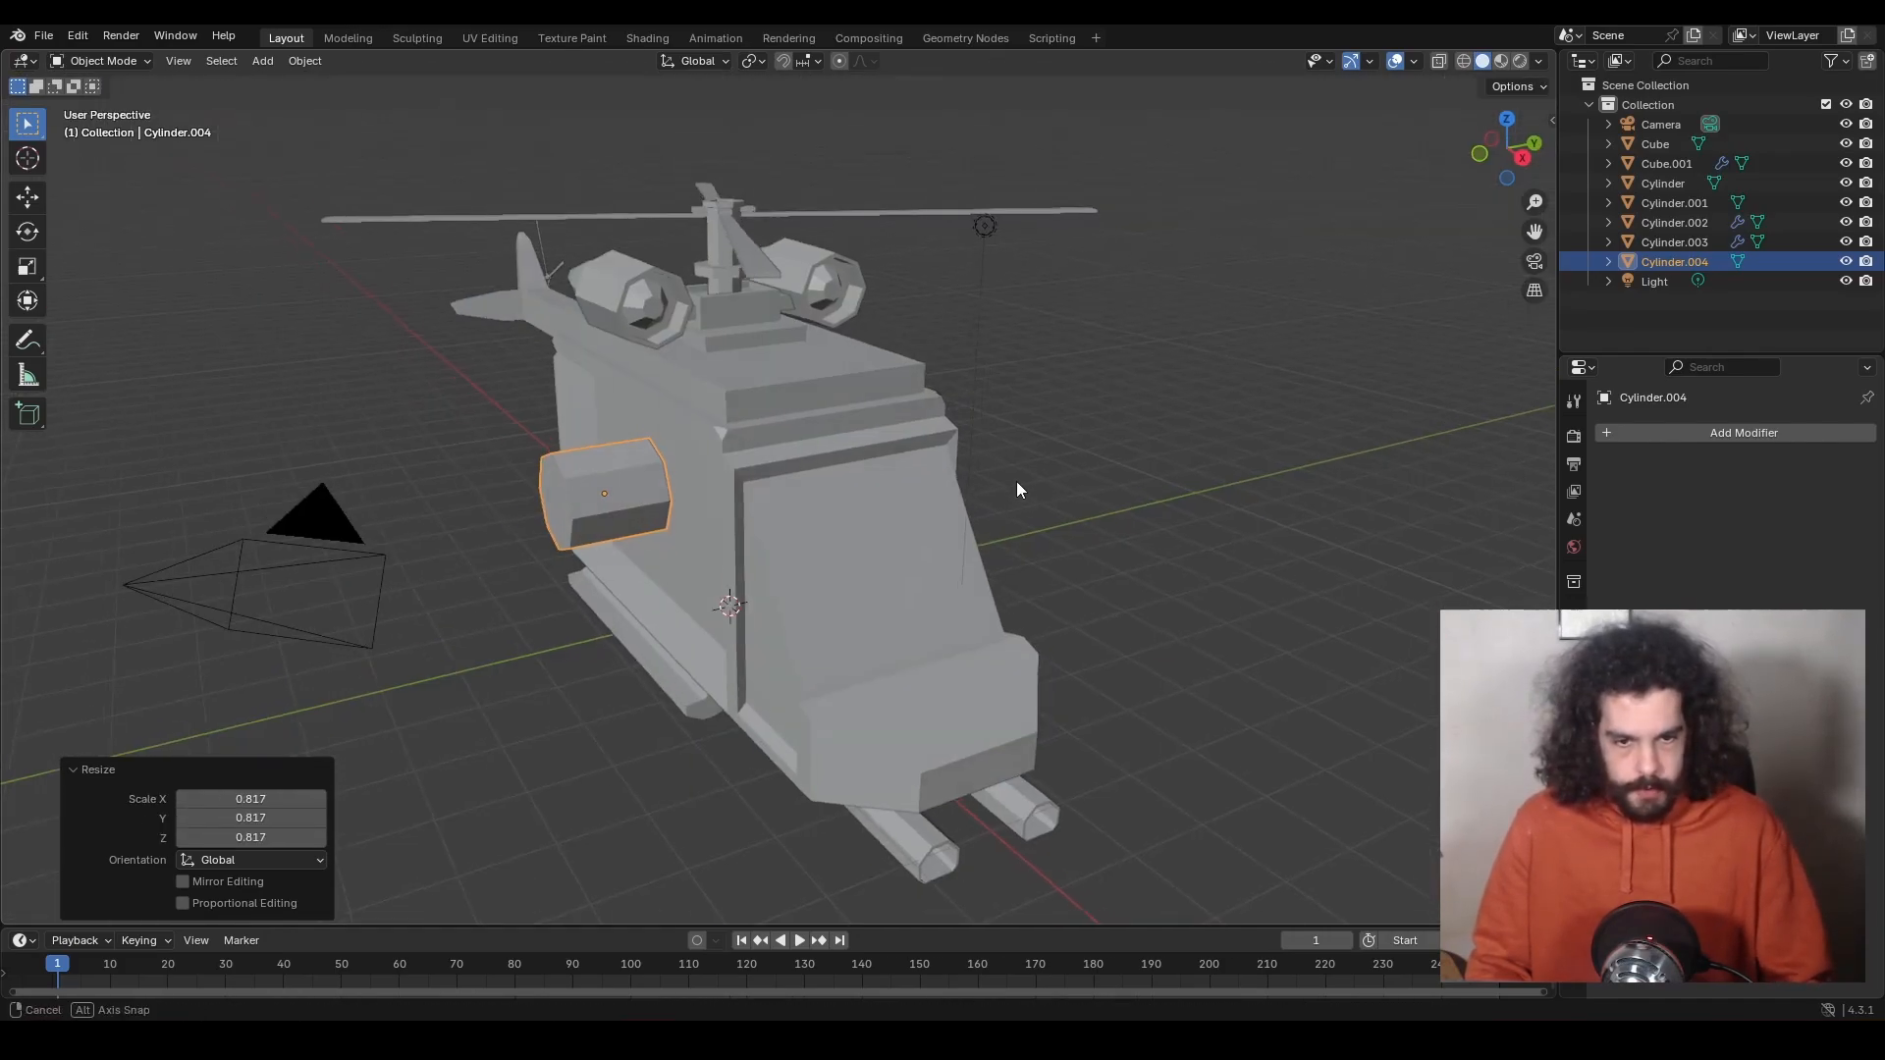
Flatten the cylinder to about 0.53 along Y and move it along Y against the fuselage side.
key(s)
key(y)
click(819, 479)
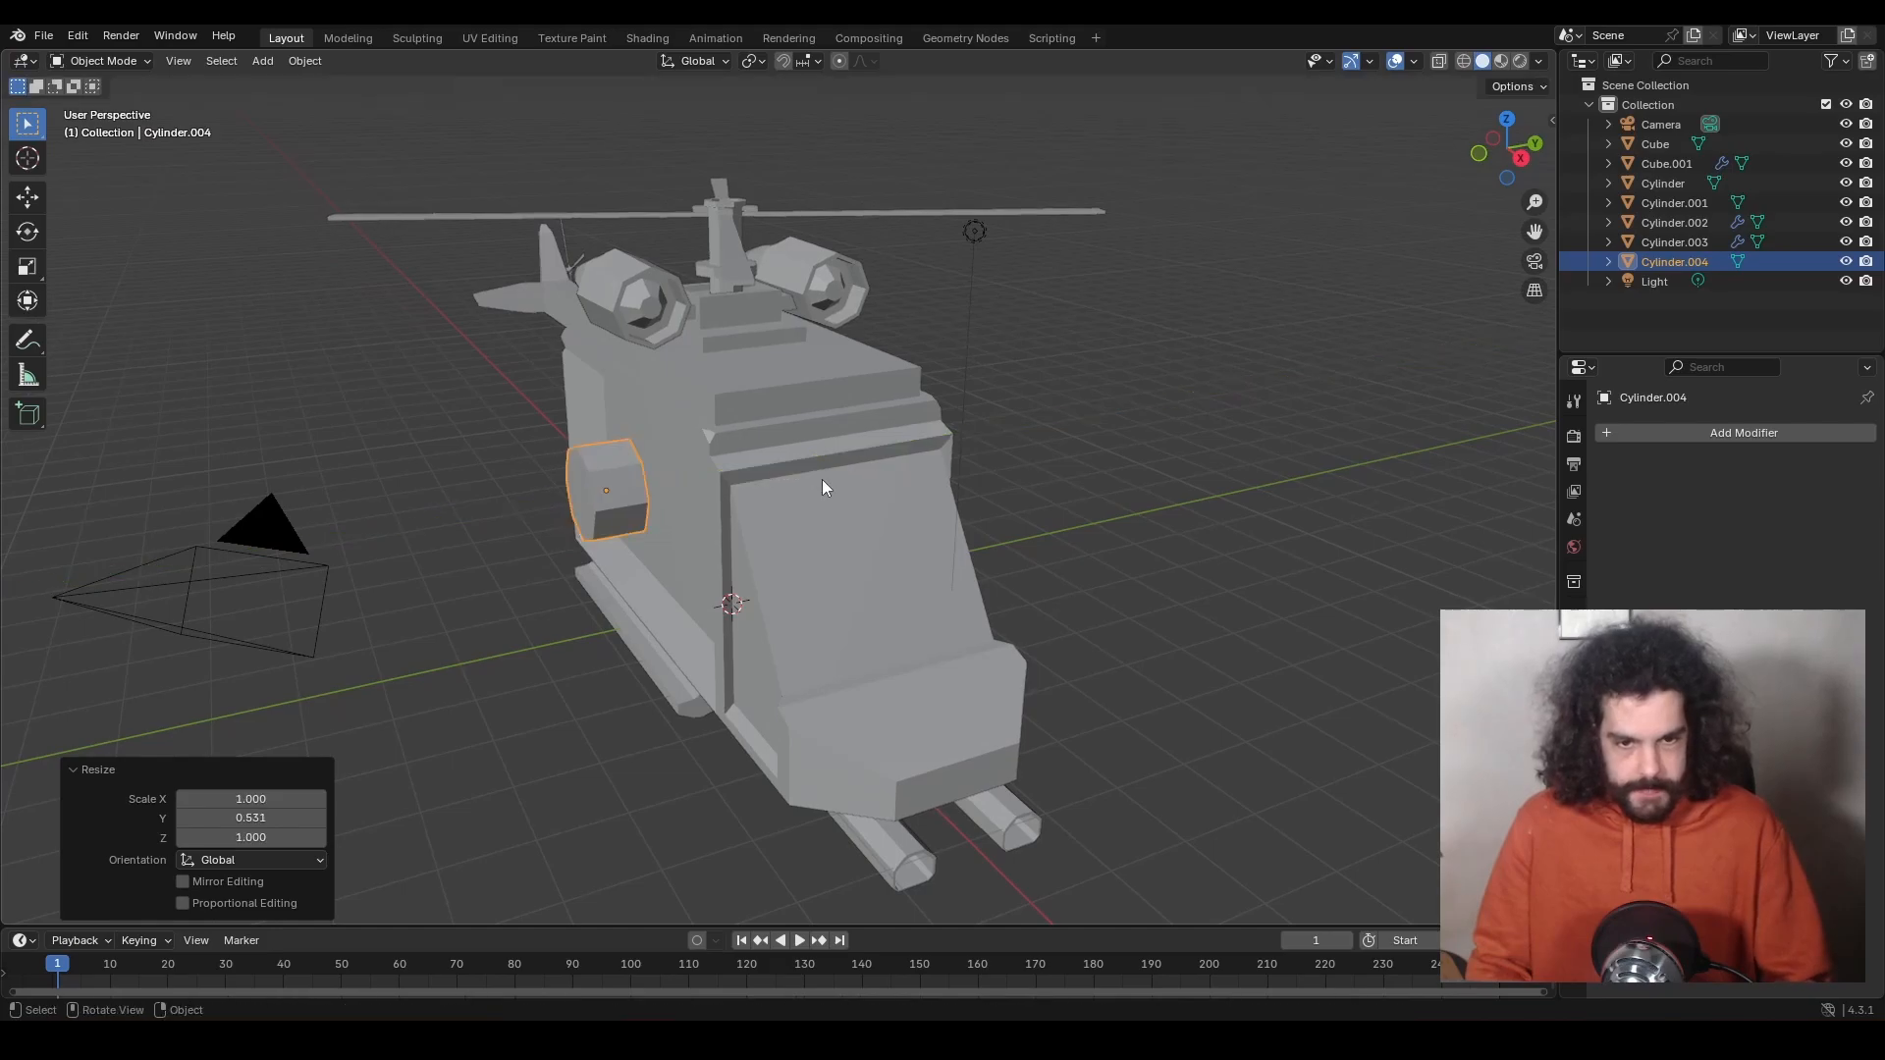
key(g)
key(y)
click(869, 485)
Add an ico sphere with 1 subdivision and move it along Y out beside the fuselage.
key(shift+a)
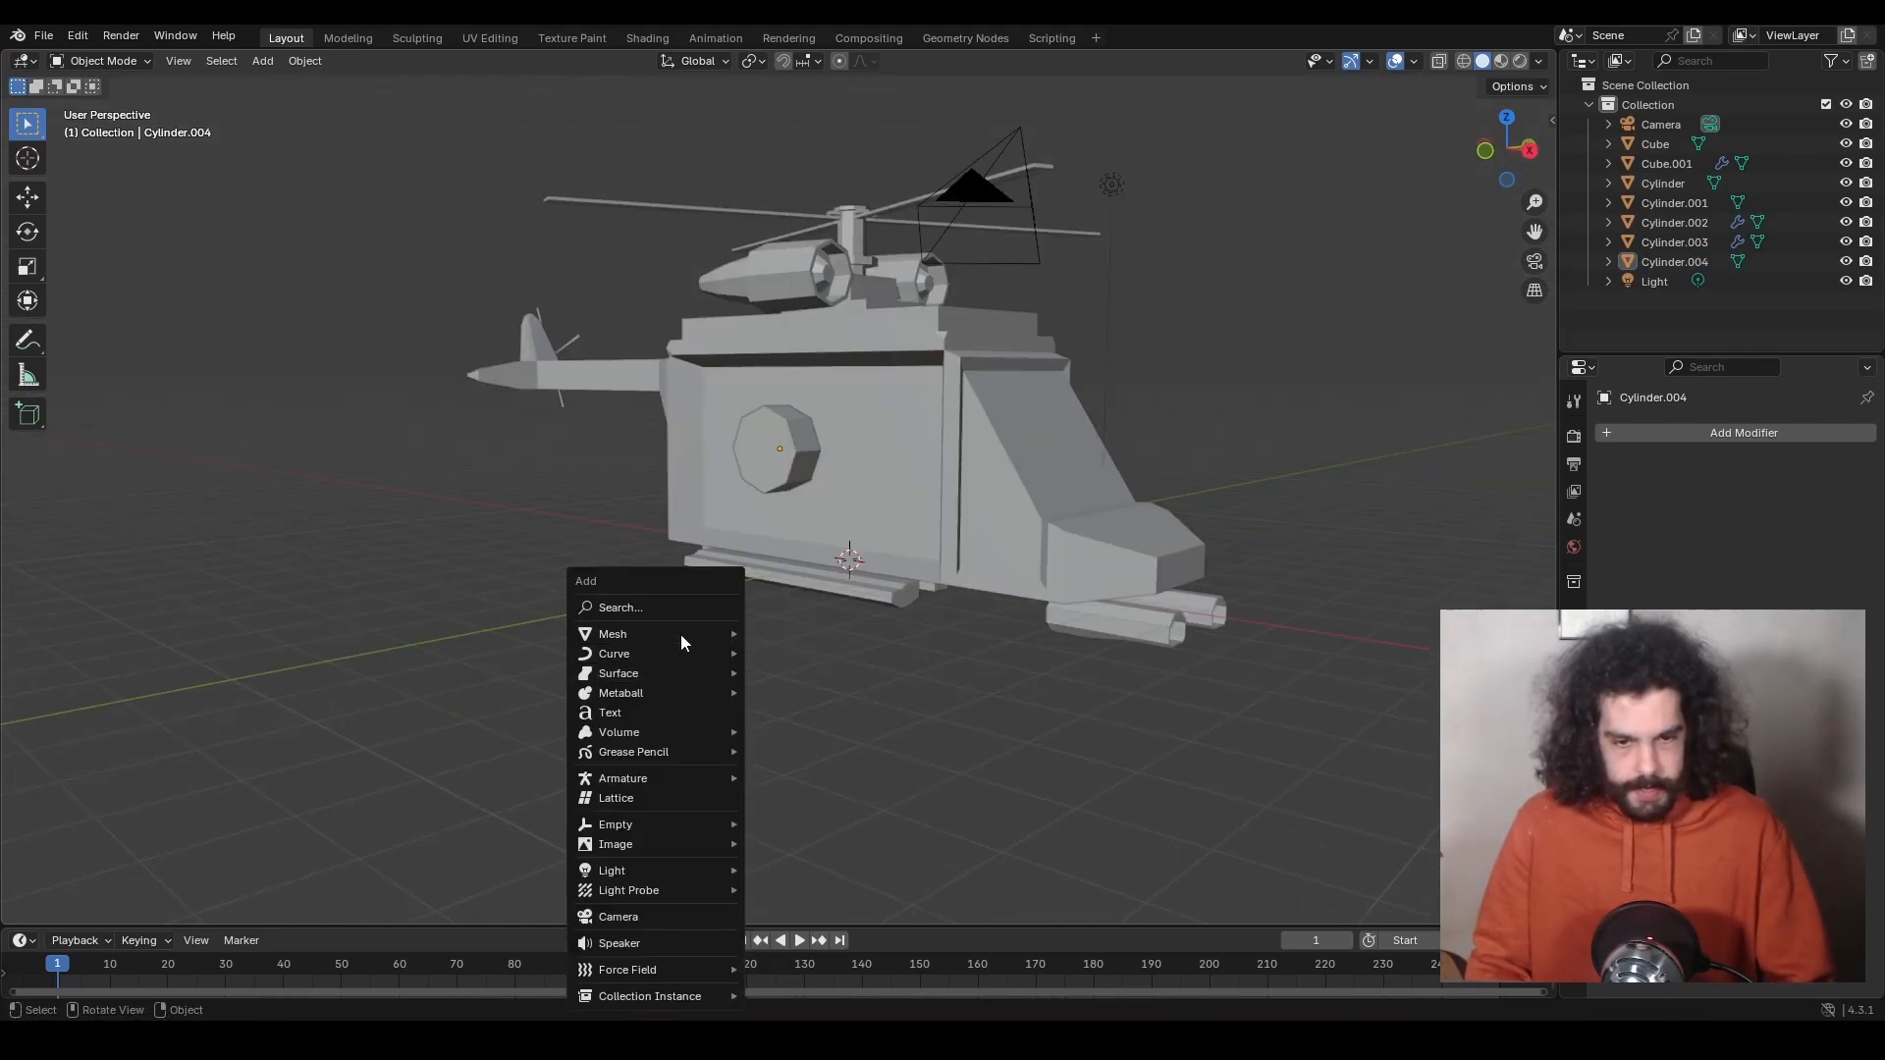
mouse_move(681, 634)
click(799, 712)
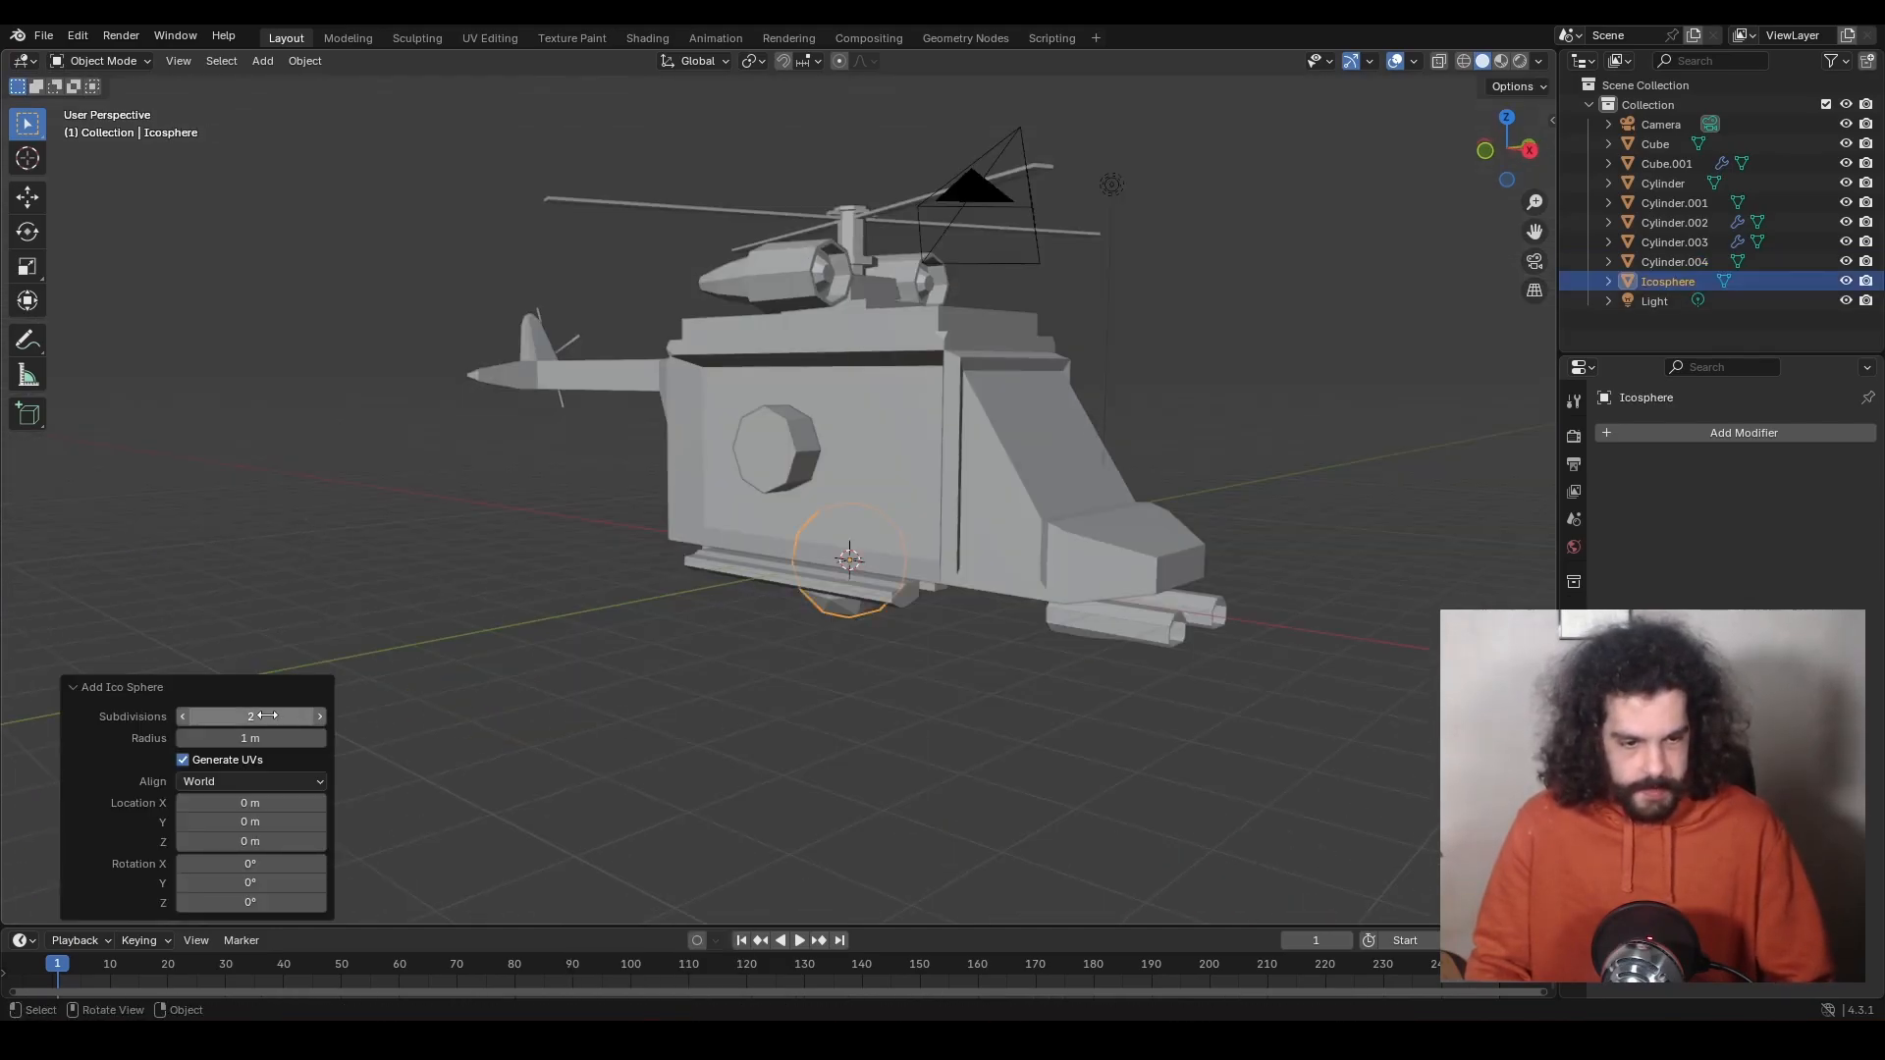
key(g)
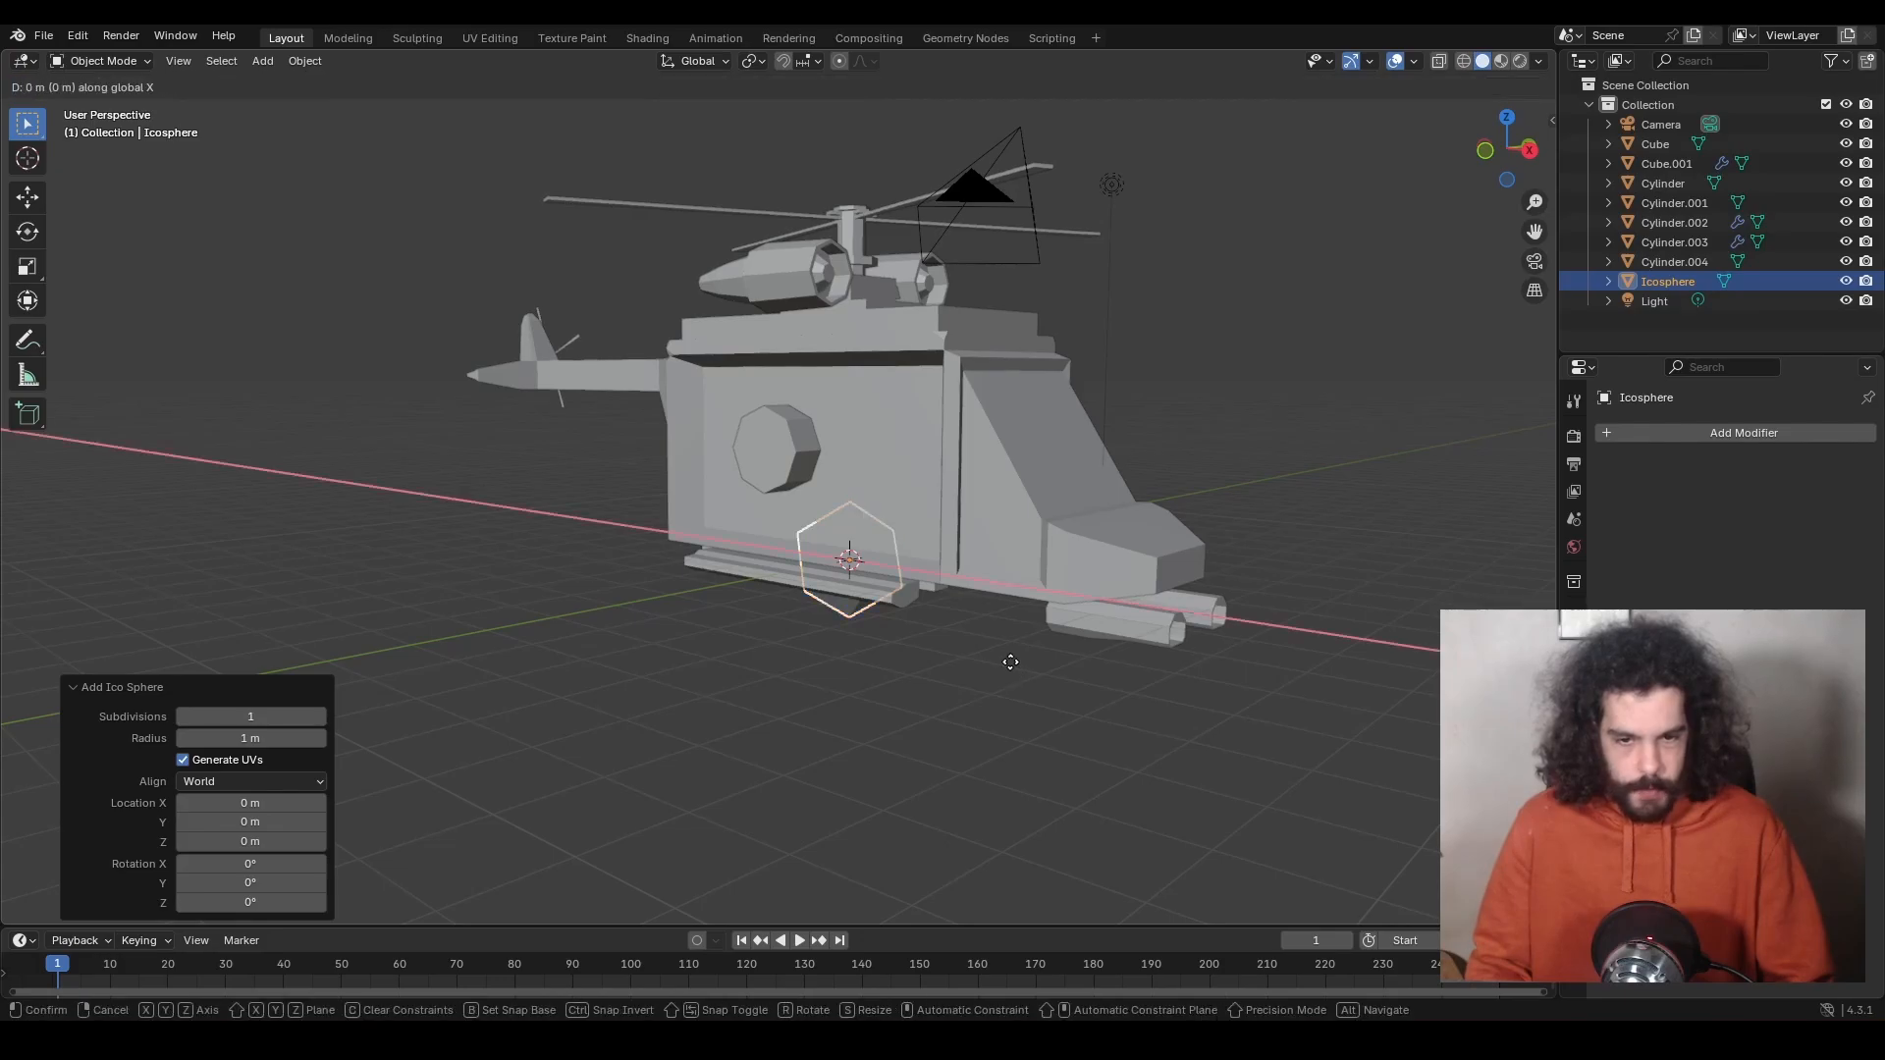
key(y)
click(908, 656)
Move the small ico sphere about 0.45 m along negative X and centre it on the cylinder's outer face.
key(g)
key(x)
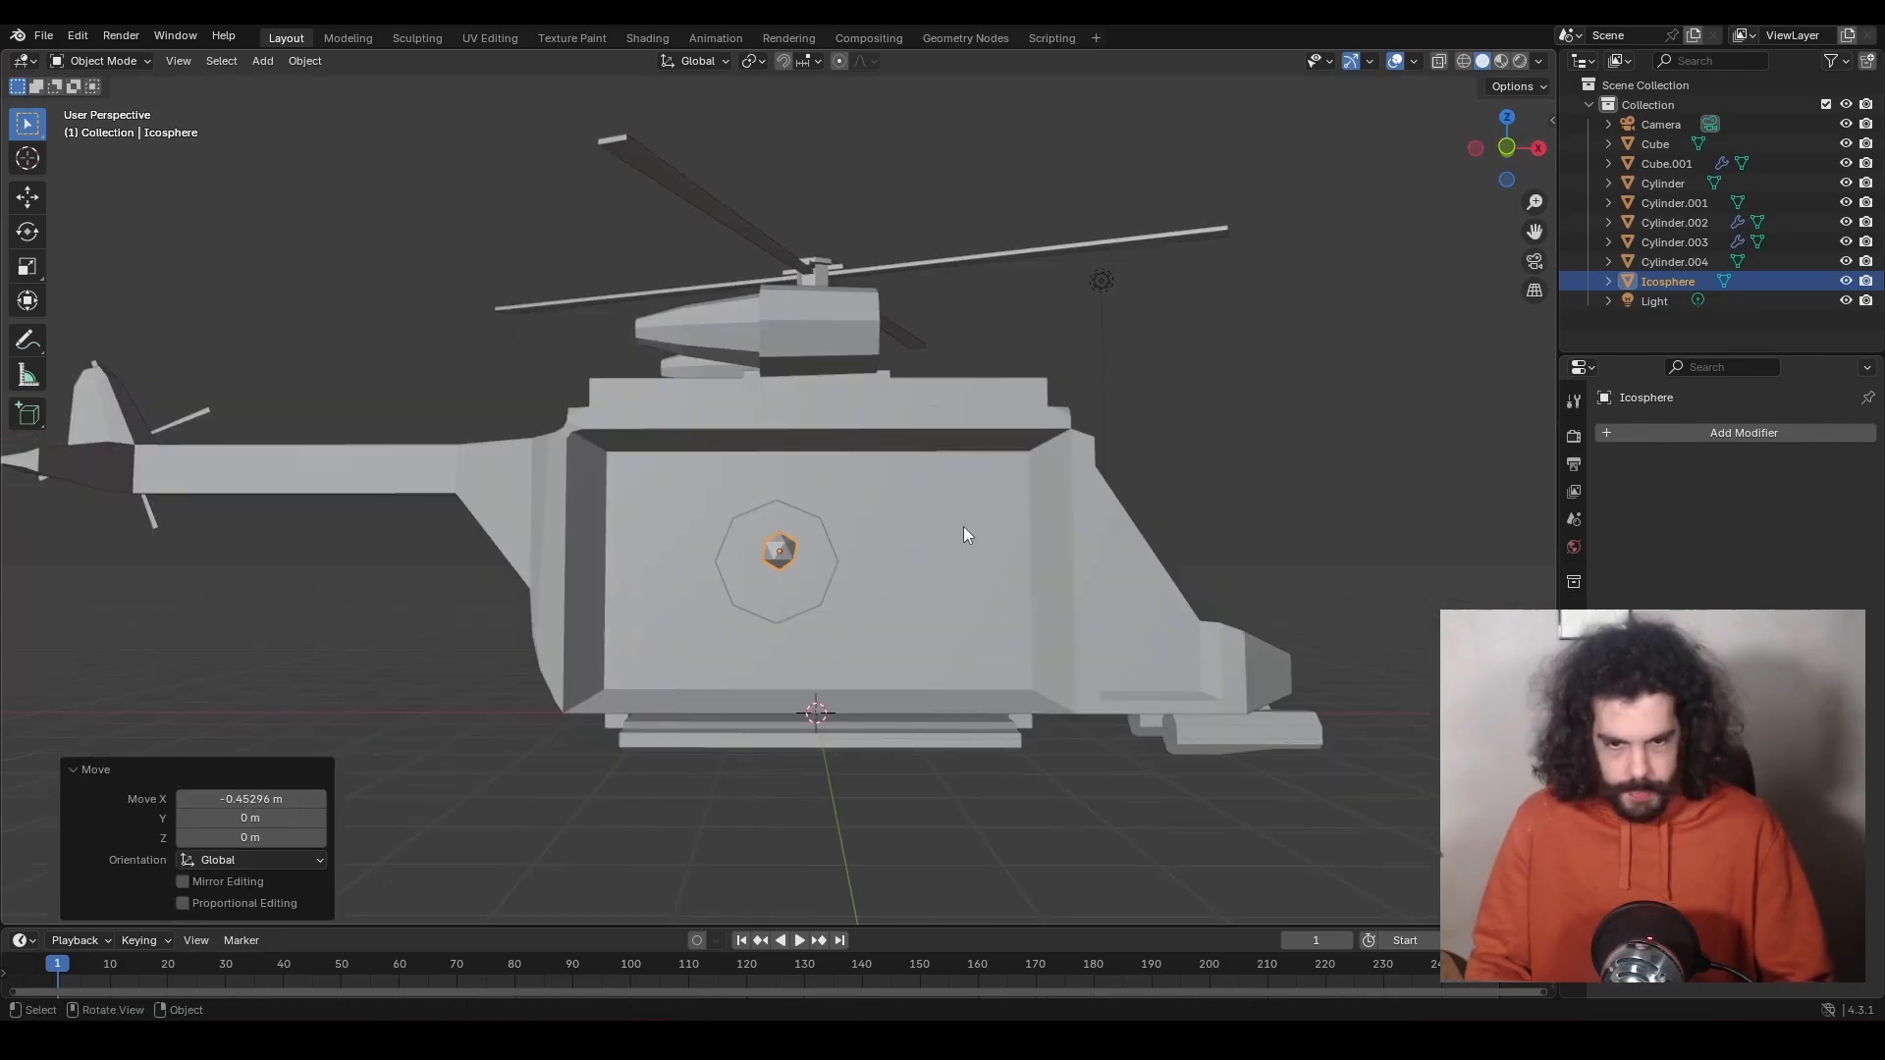
key(g)
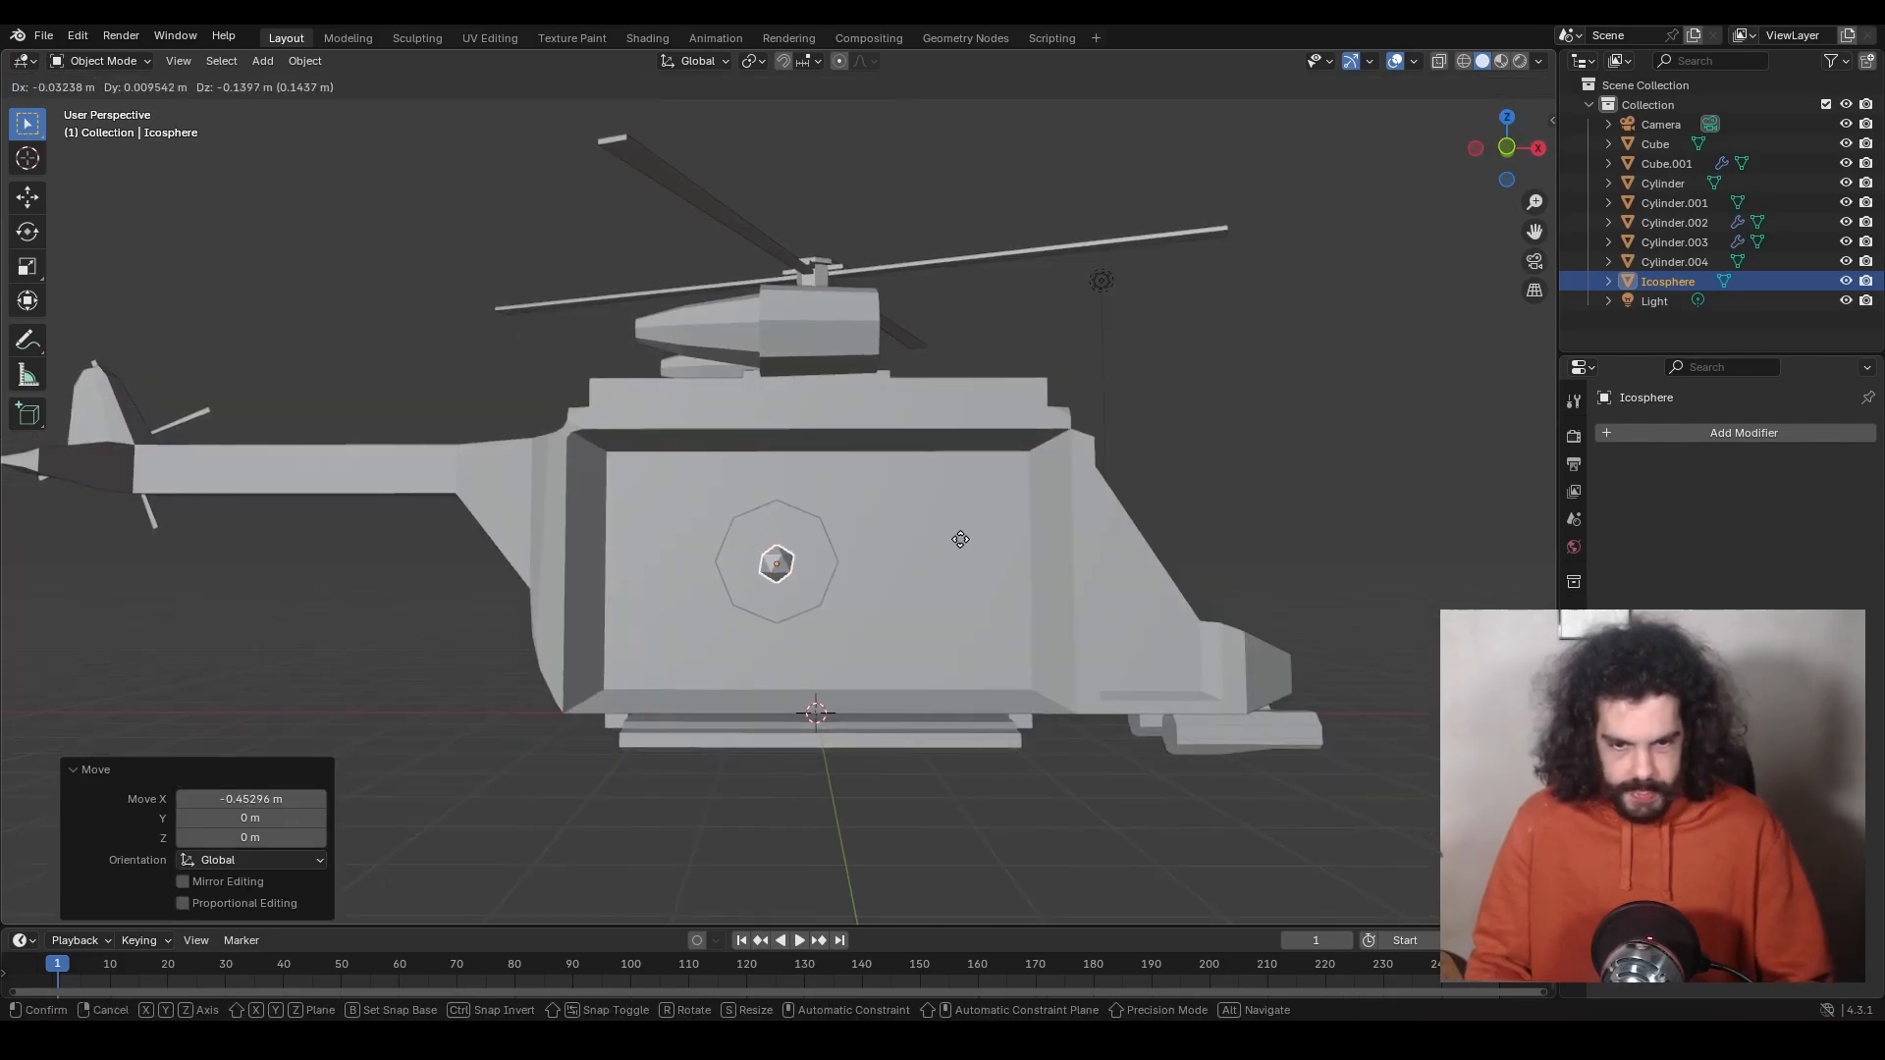
click(963, 539)
middle_drag(963, 539, 952, 546)
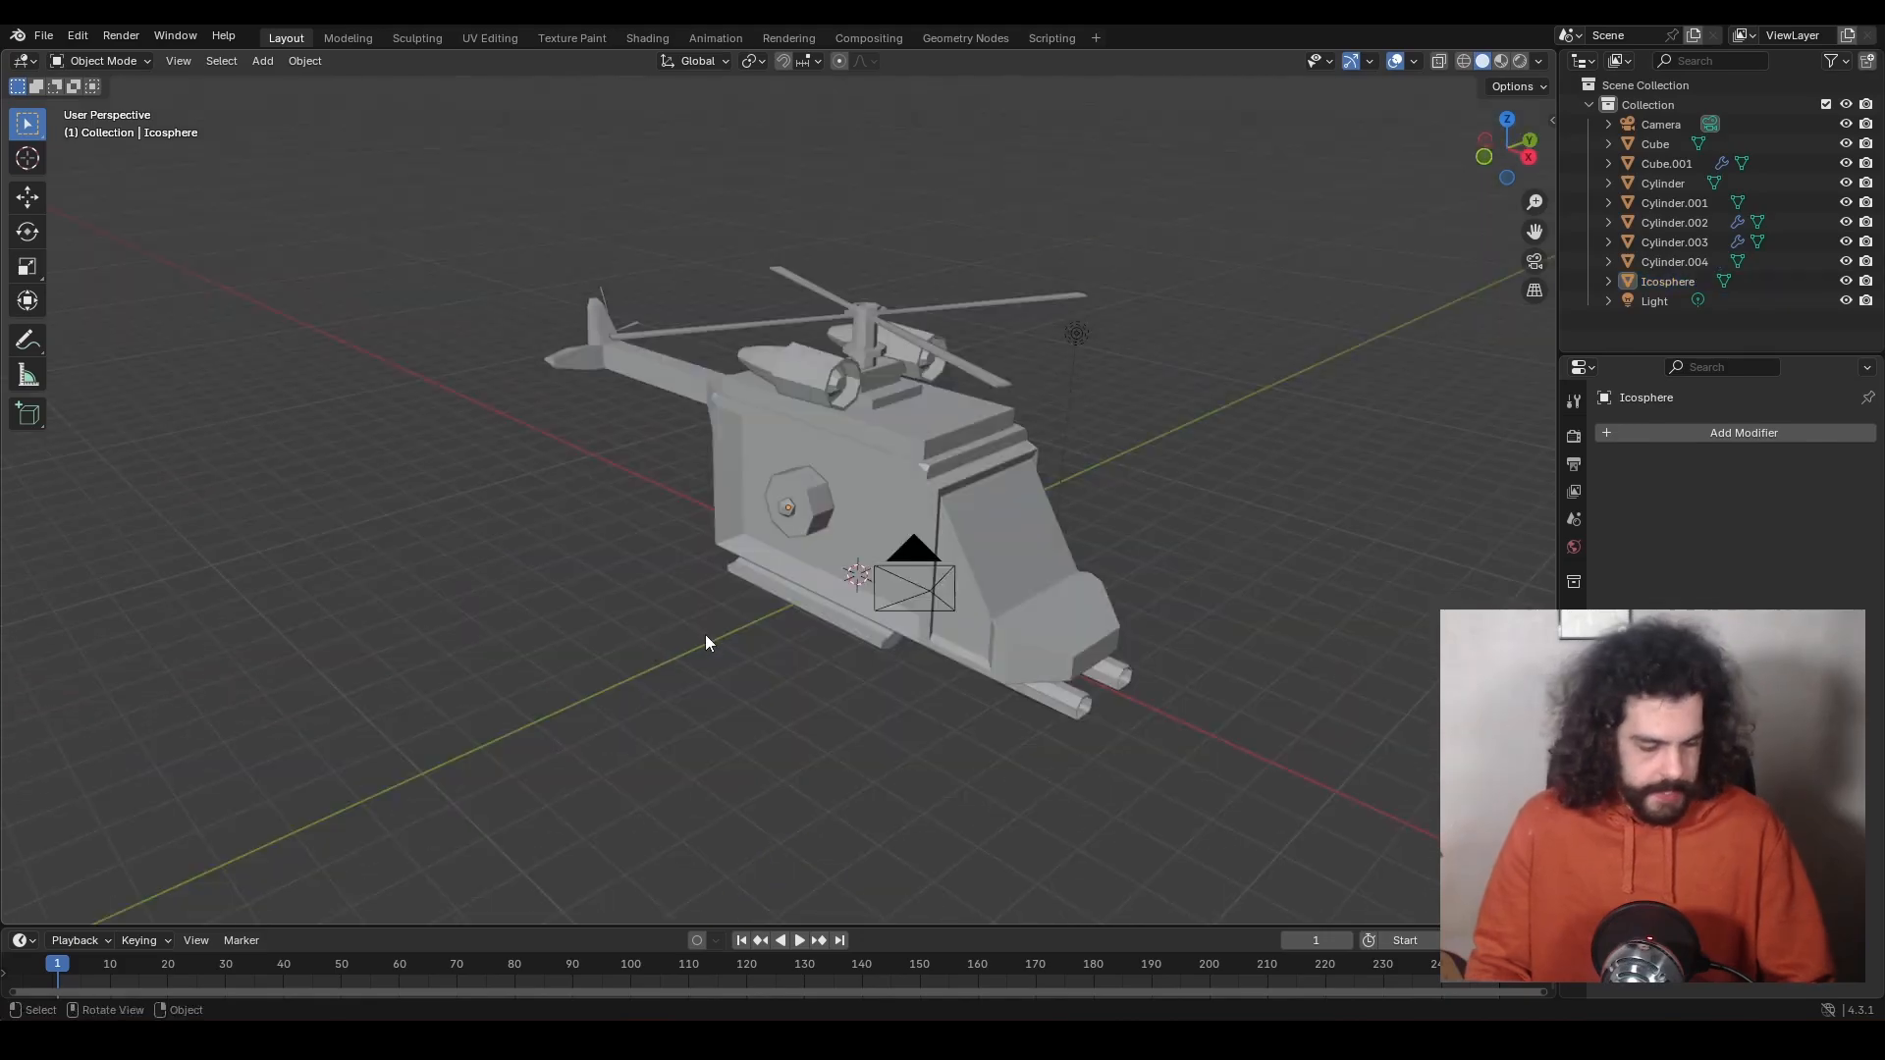
Add a cube, place it outside the fuselage next to the side cylinder and raise it about 2.41 m.
key(shift+a)
mouse_move(705, 634)
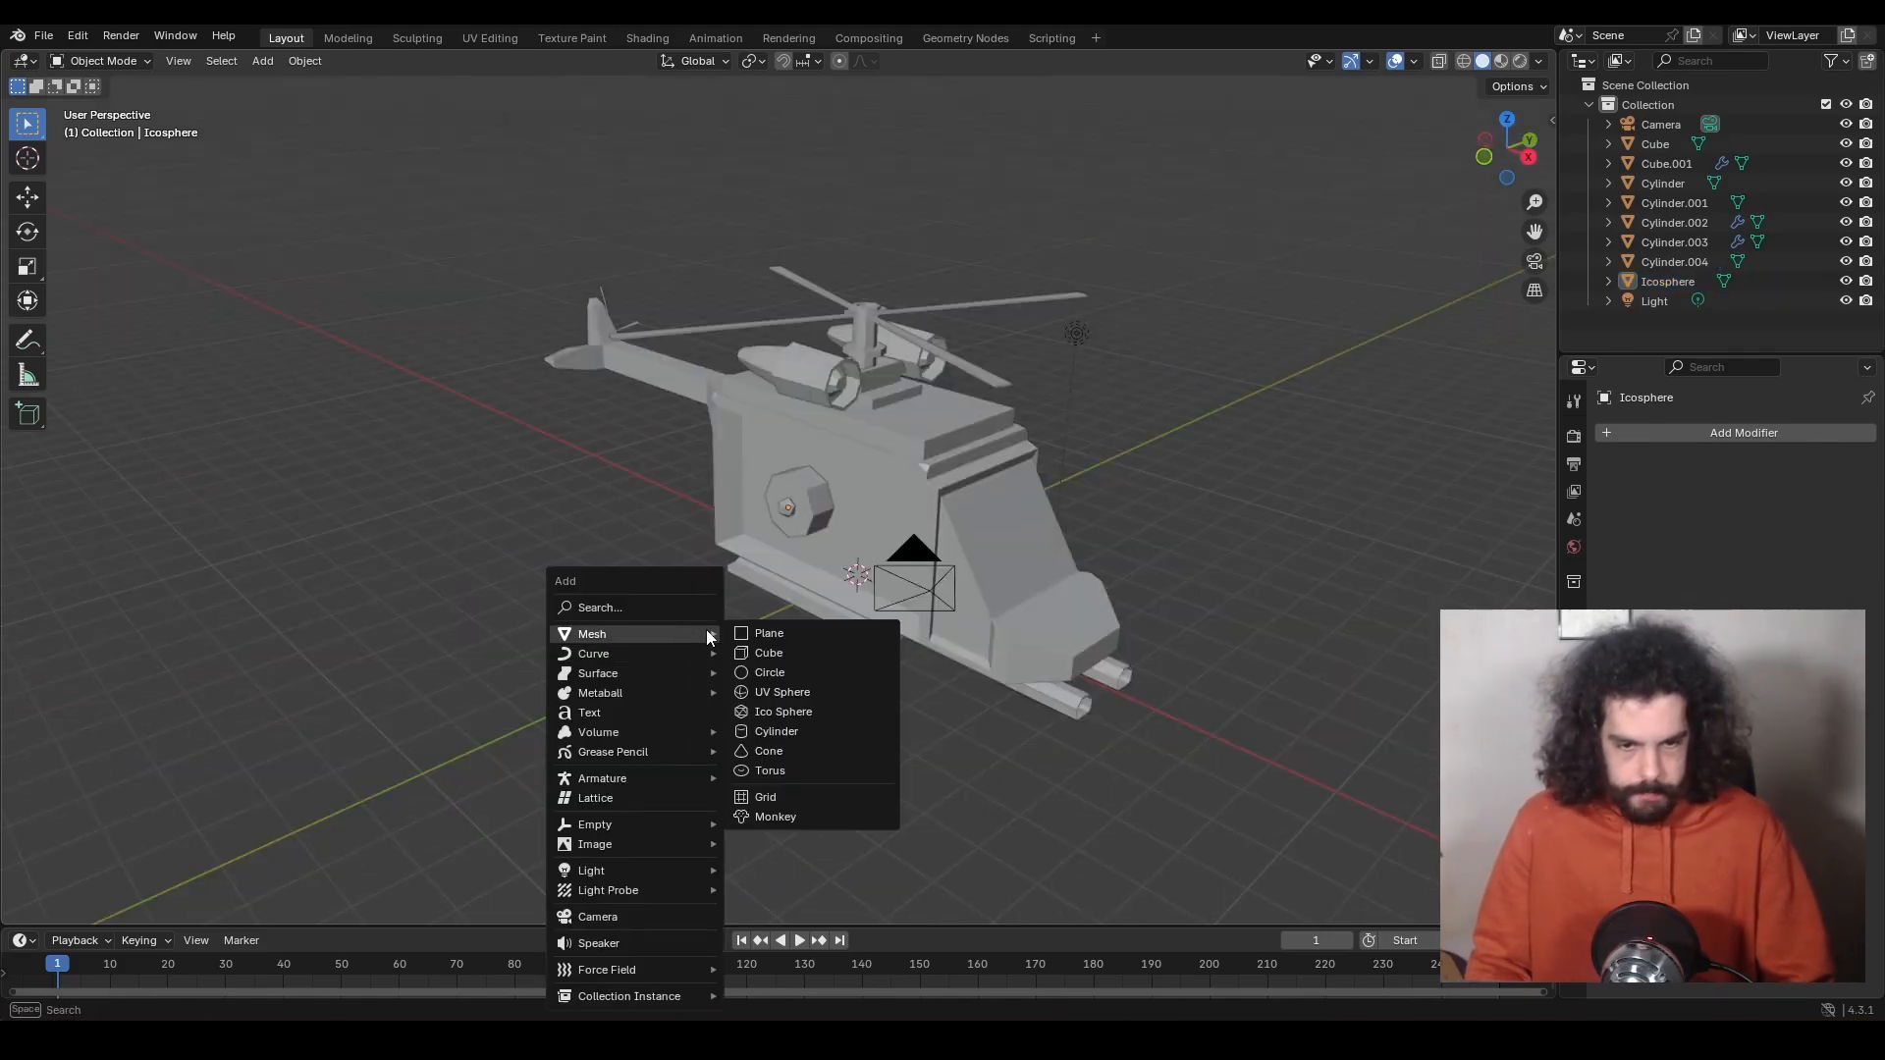
click(791, 651)
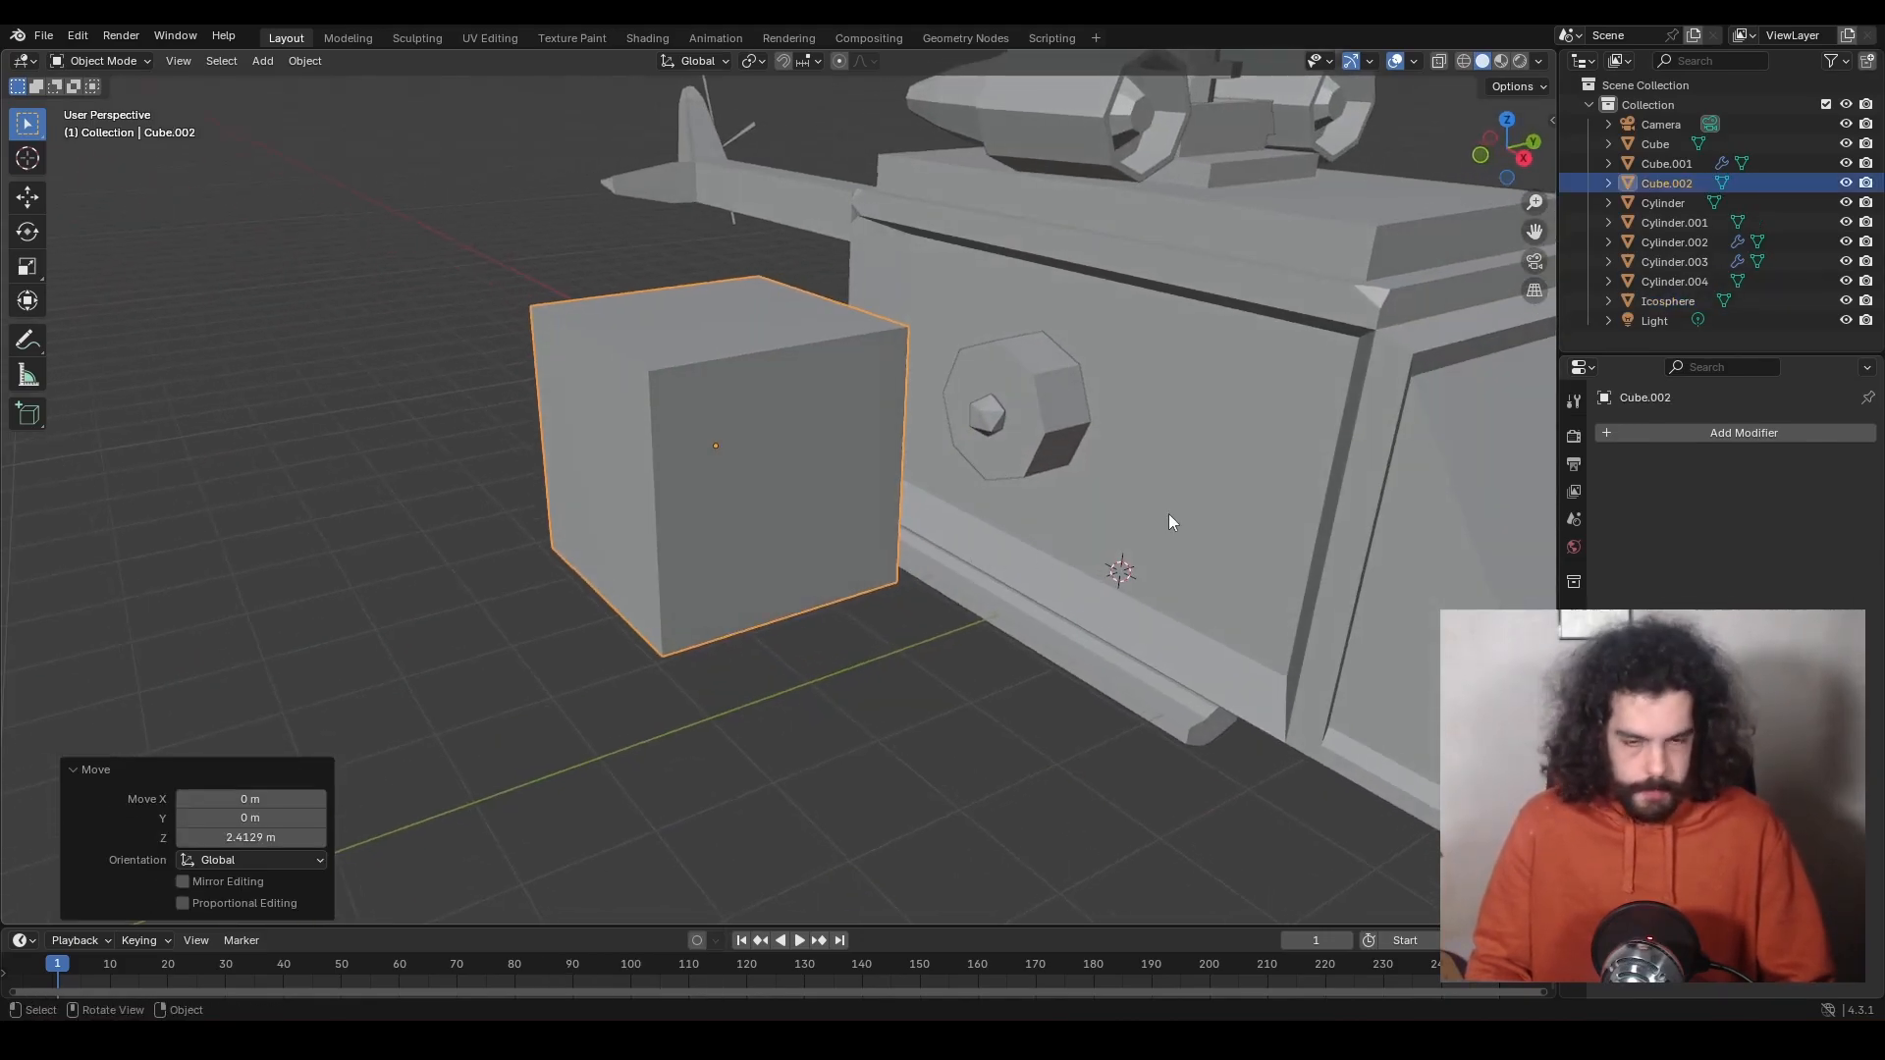
Scale the new cube to about 0.53 along Z and narrow it along X into an elongated box.
key(s)
key(z)
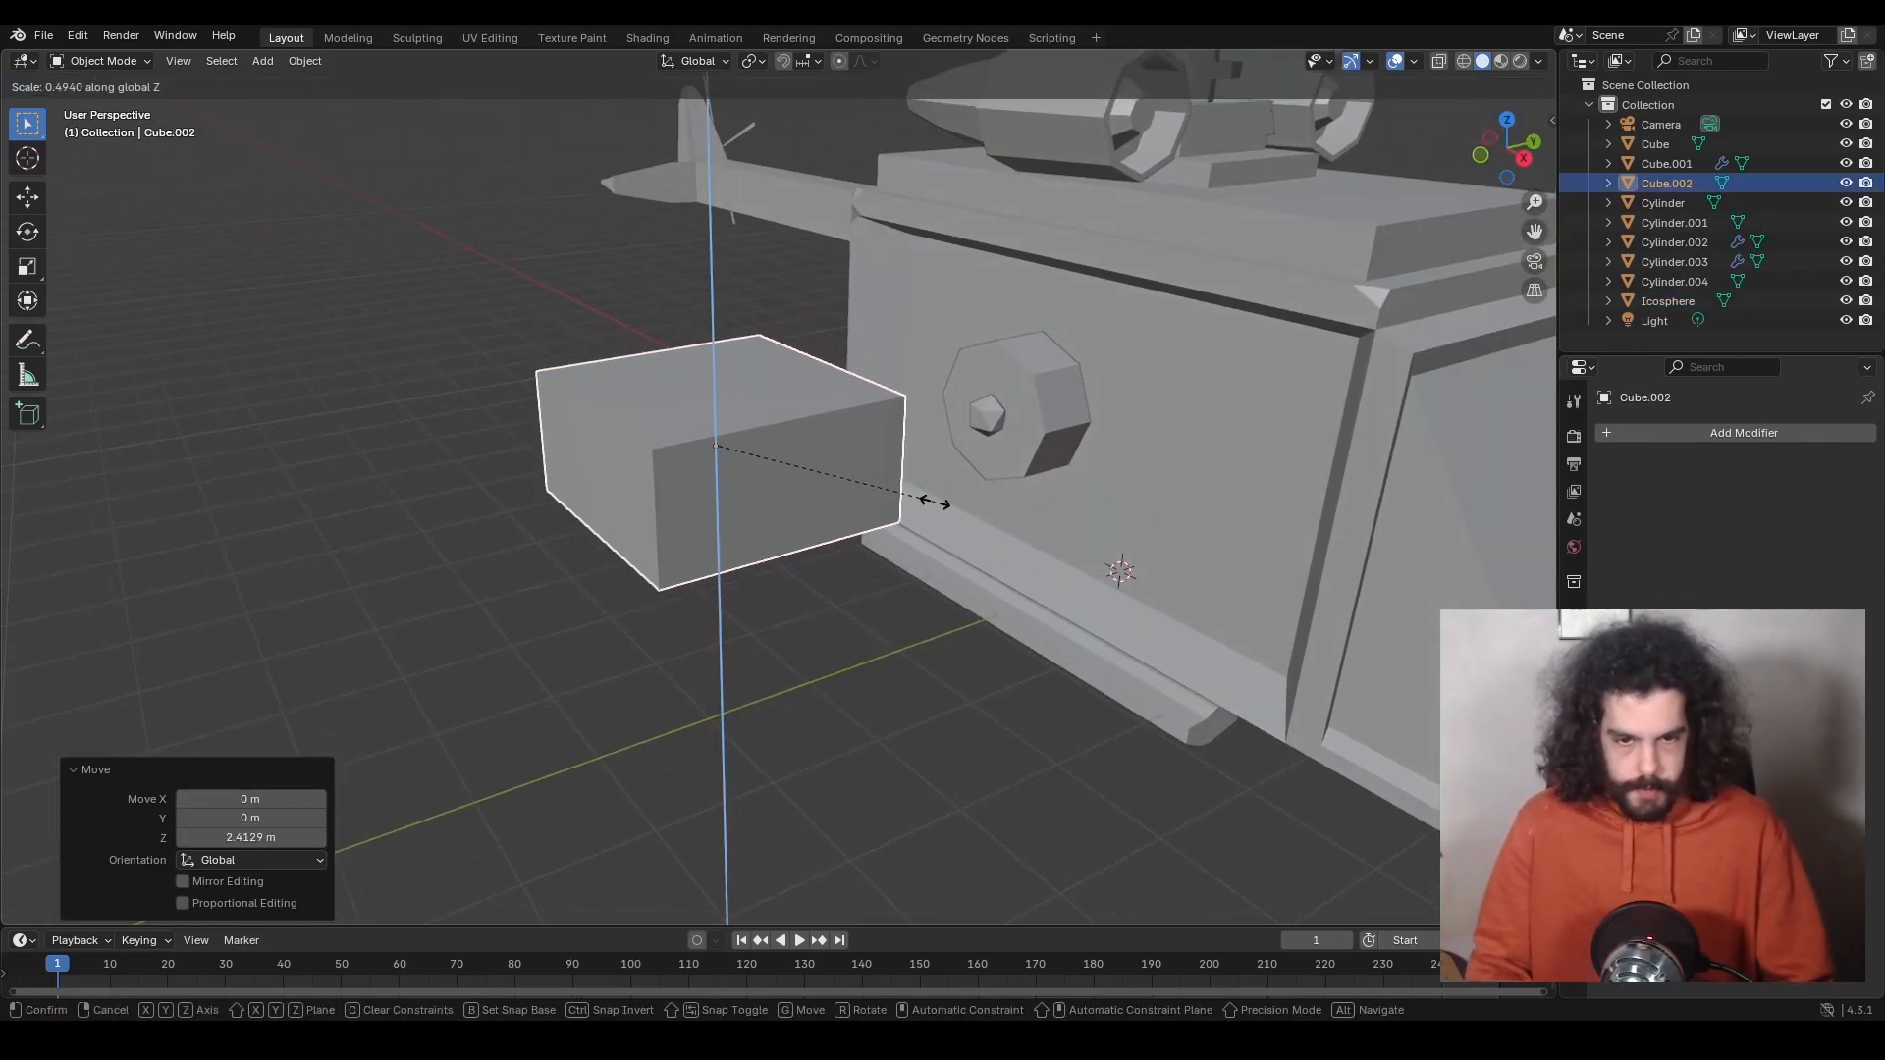
click(1012, 495)
key(s)
key(x)
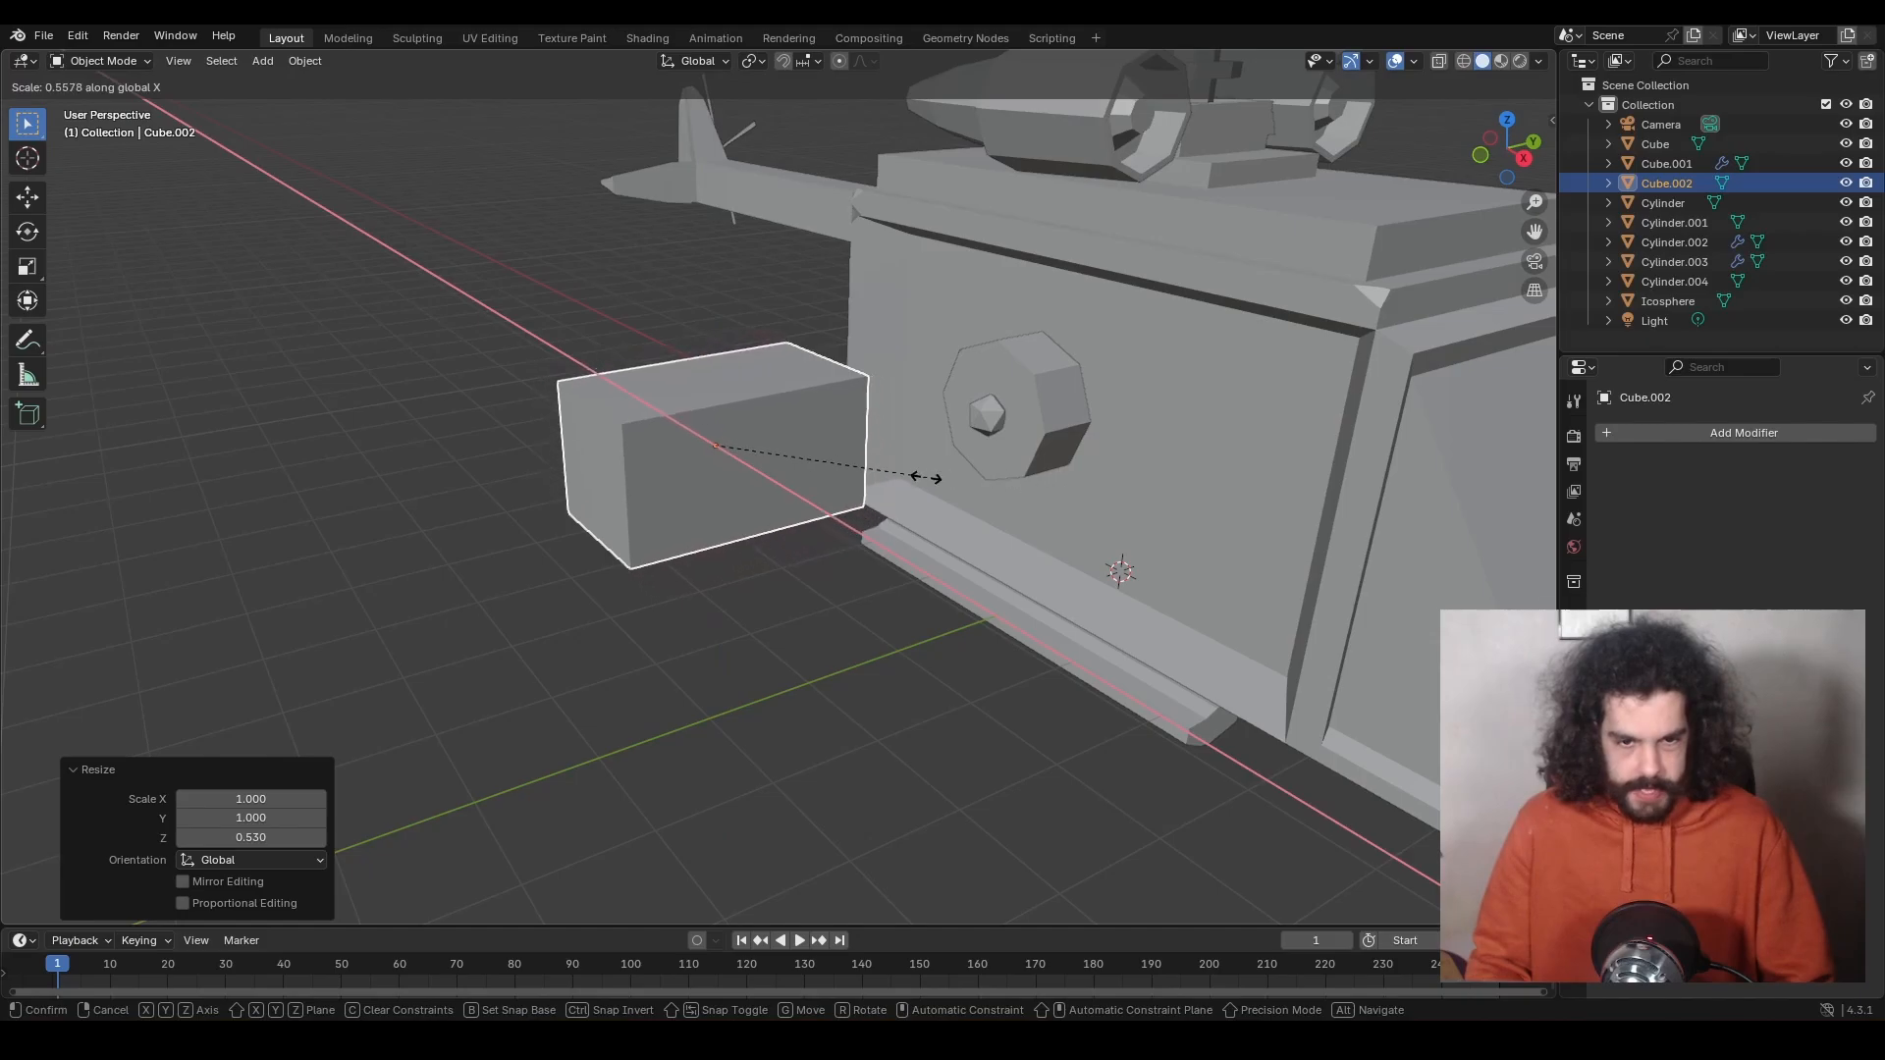
click(910, 478)
Cut the box with three loop cuts across its length and raise the two top faces nearest the fuselage along Z.
key(ctrl+r)
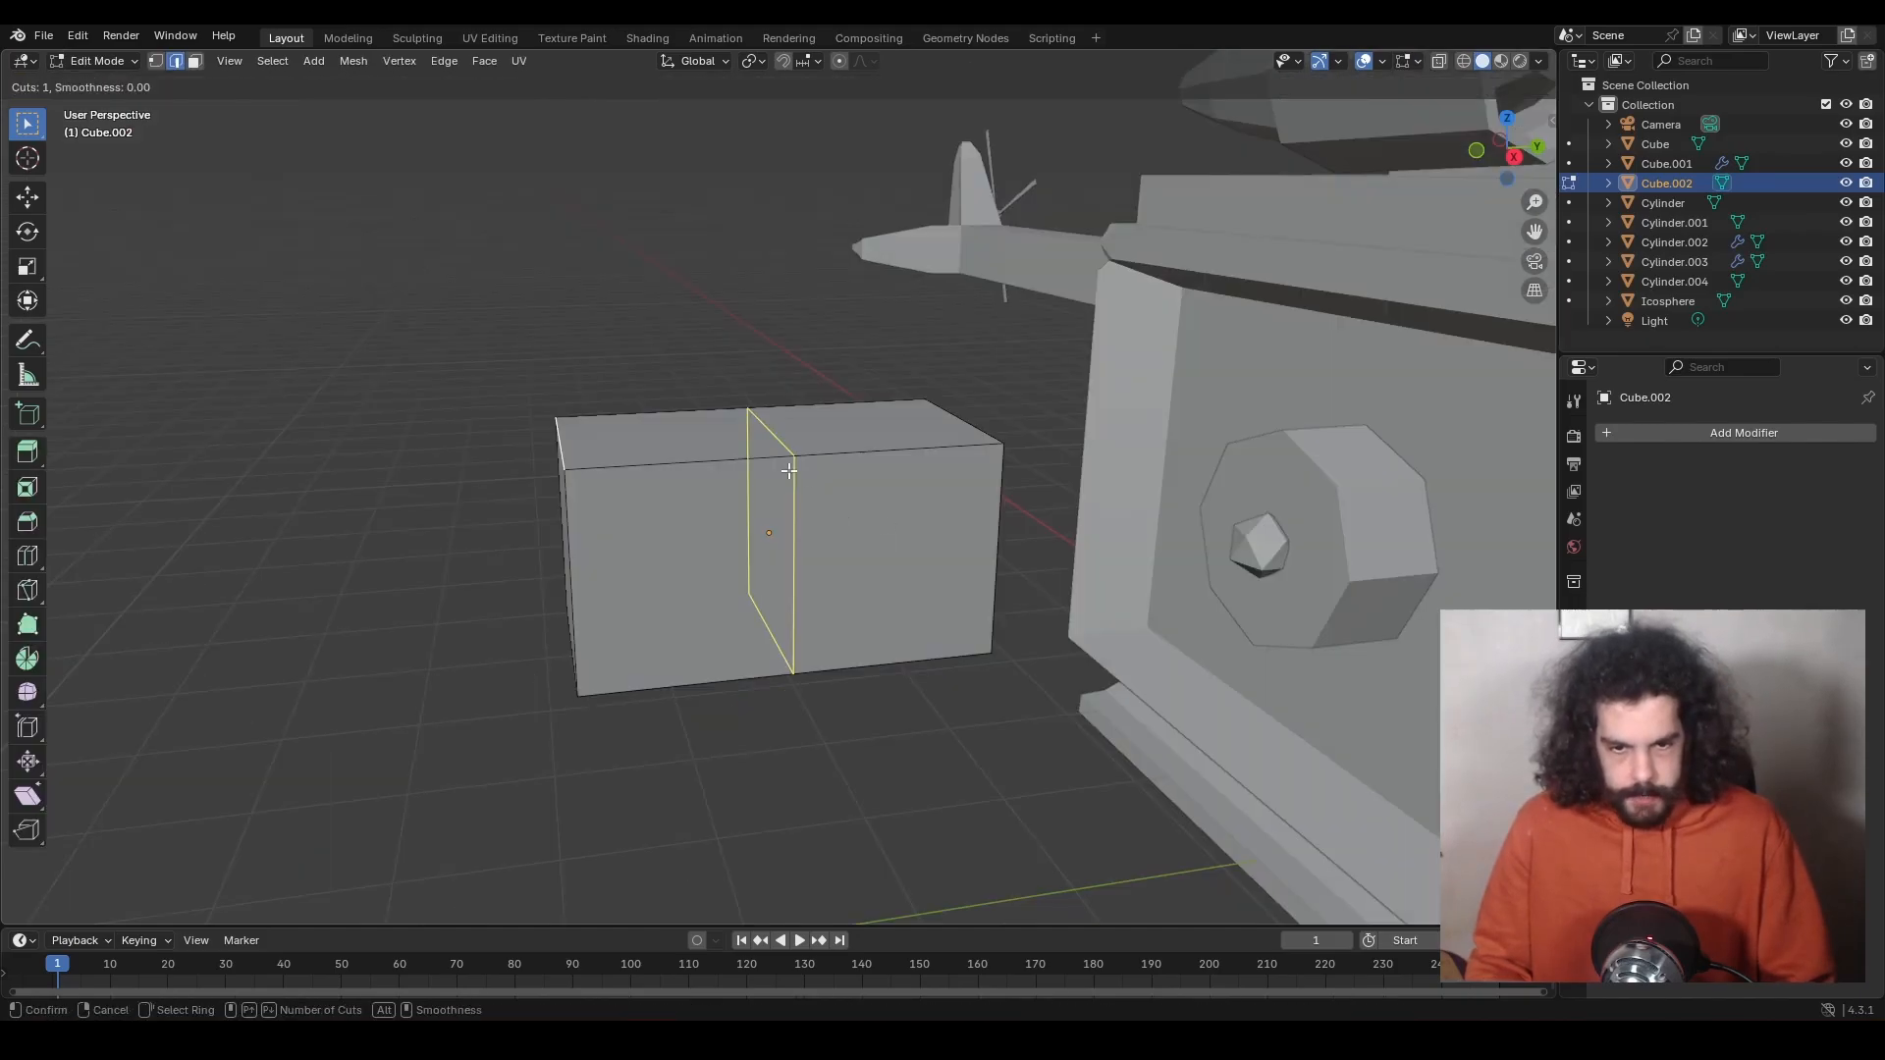
scroll(789, 471, up, 2)
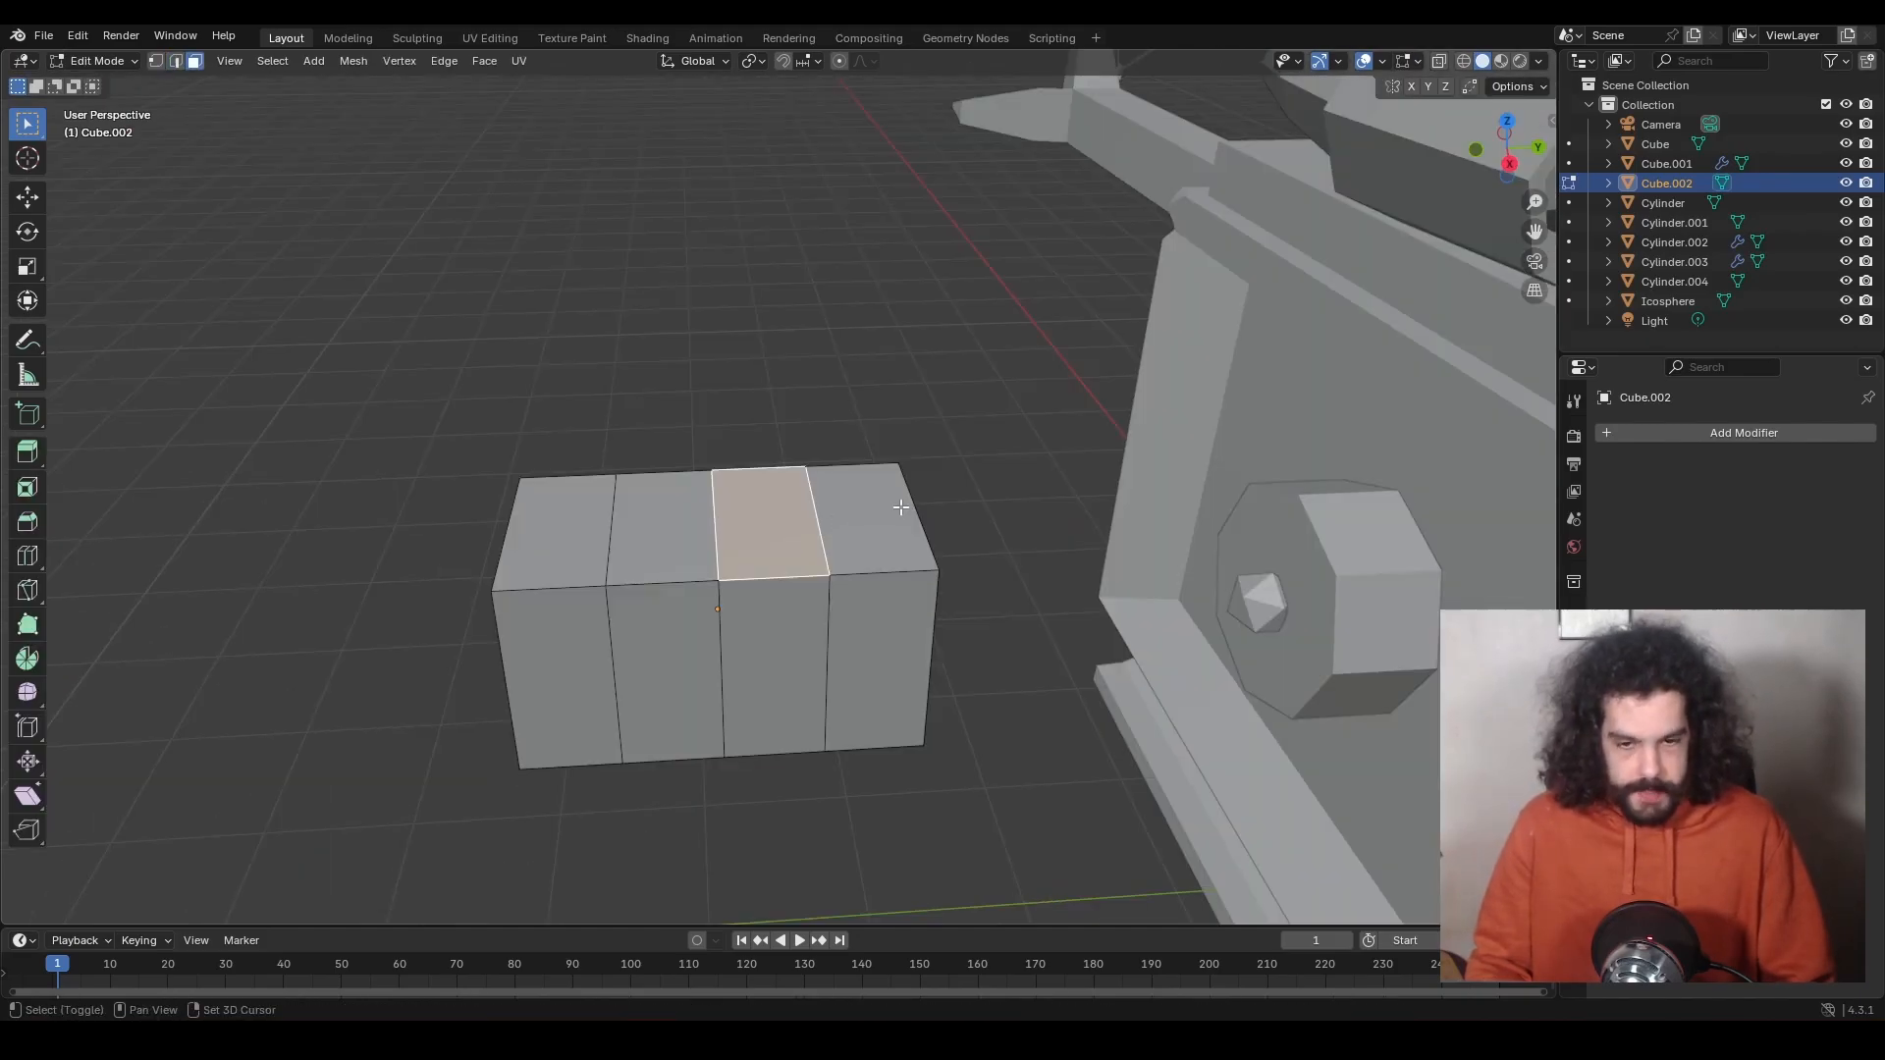
shift+click(901, 507)
key(g)
key(z)
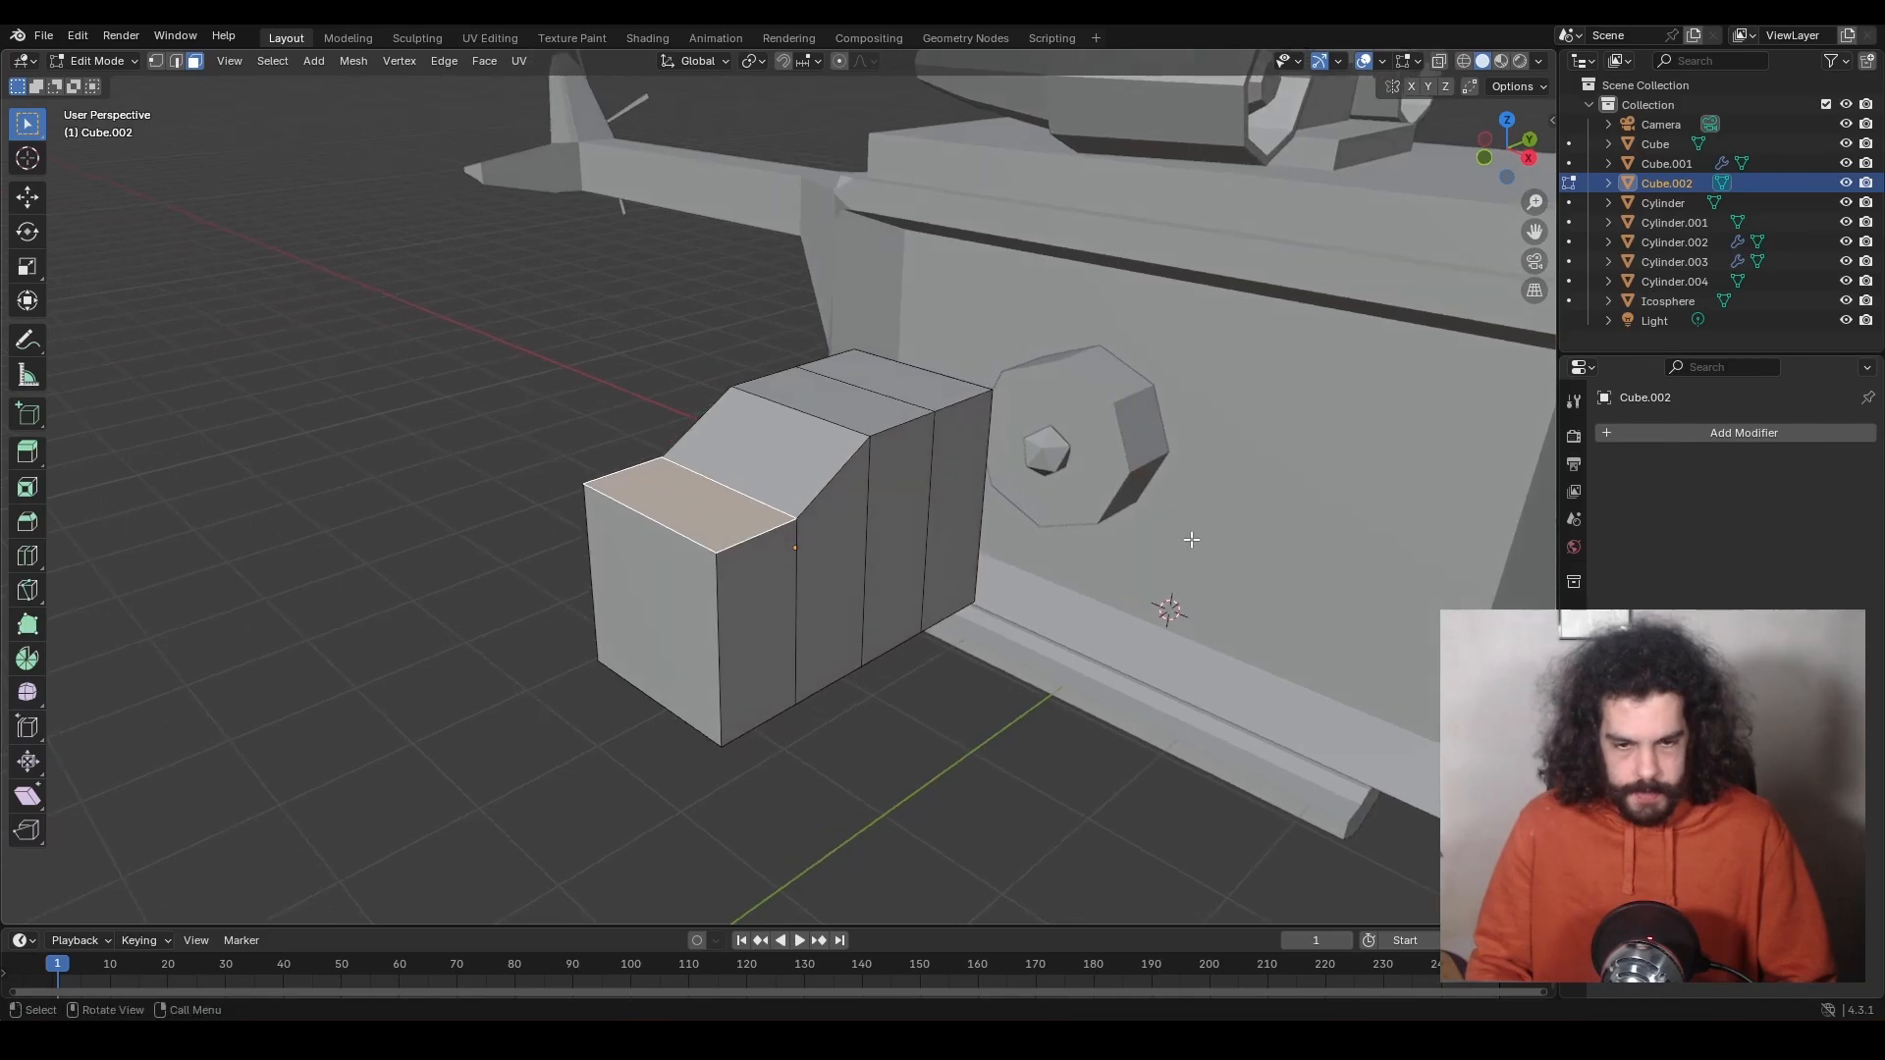
Scale down the box's outer end face to taper its front.
key(s)
key(Escape)
click(618, 610)
key(s)
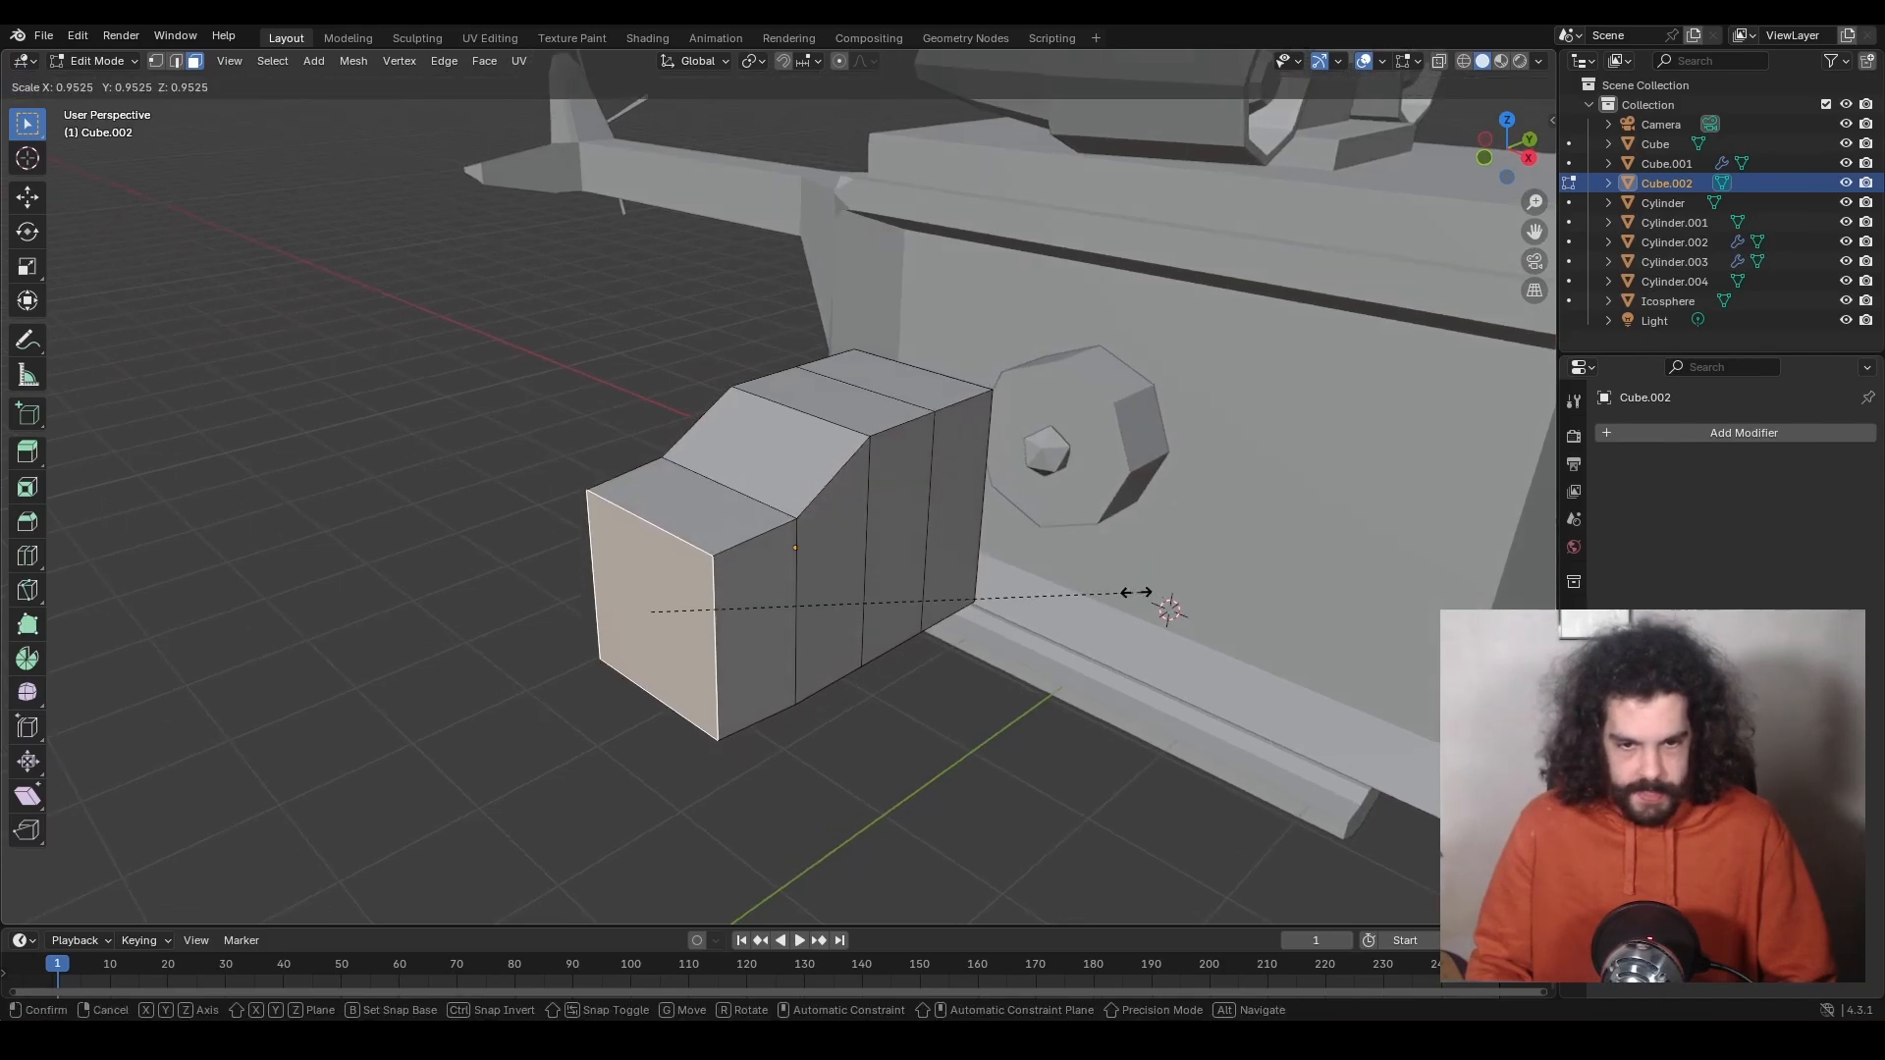
key(Escape)
Select the box's whole mesh and scale it down to about 0.62, fitting it to the side cylinder.
key(a)
key(s)
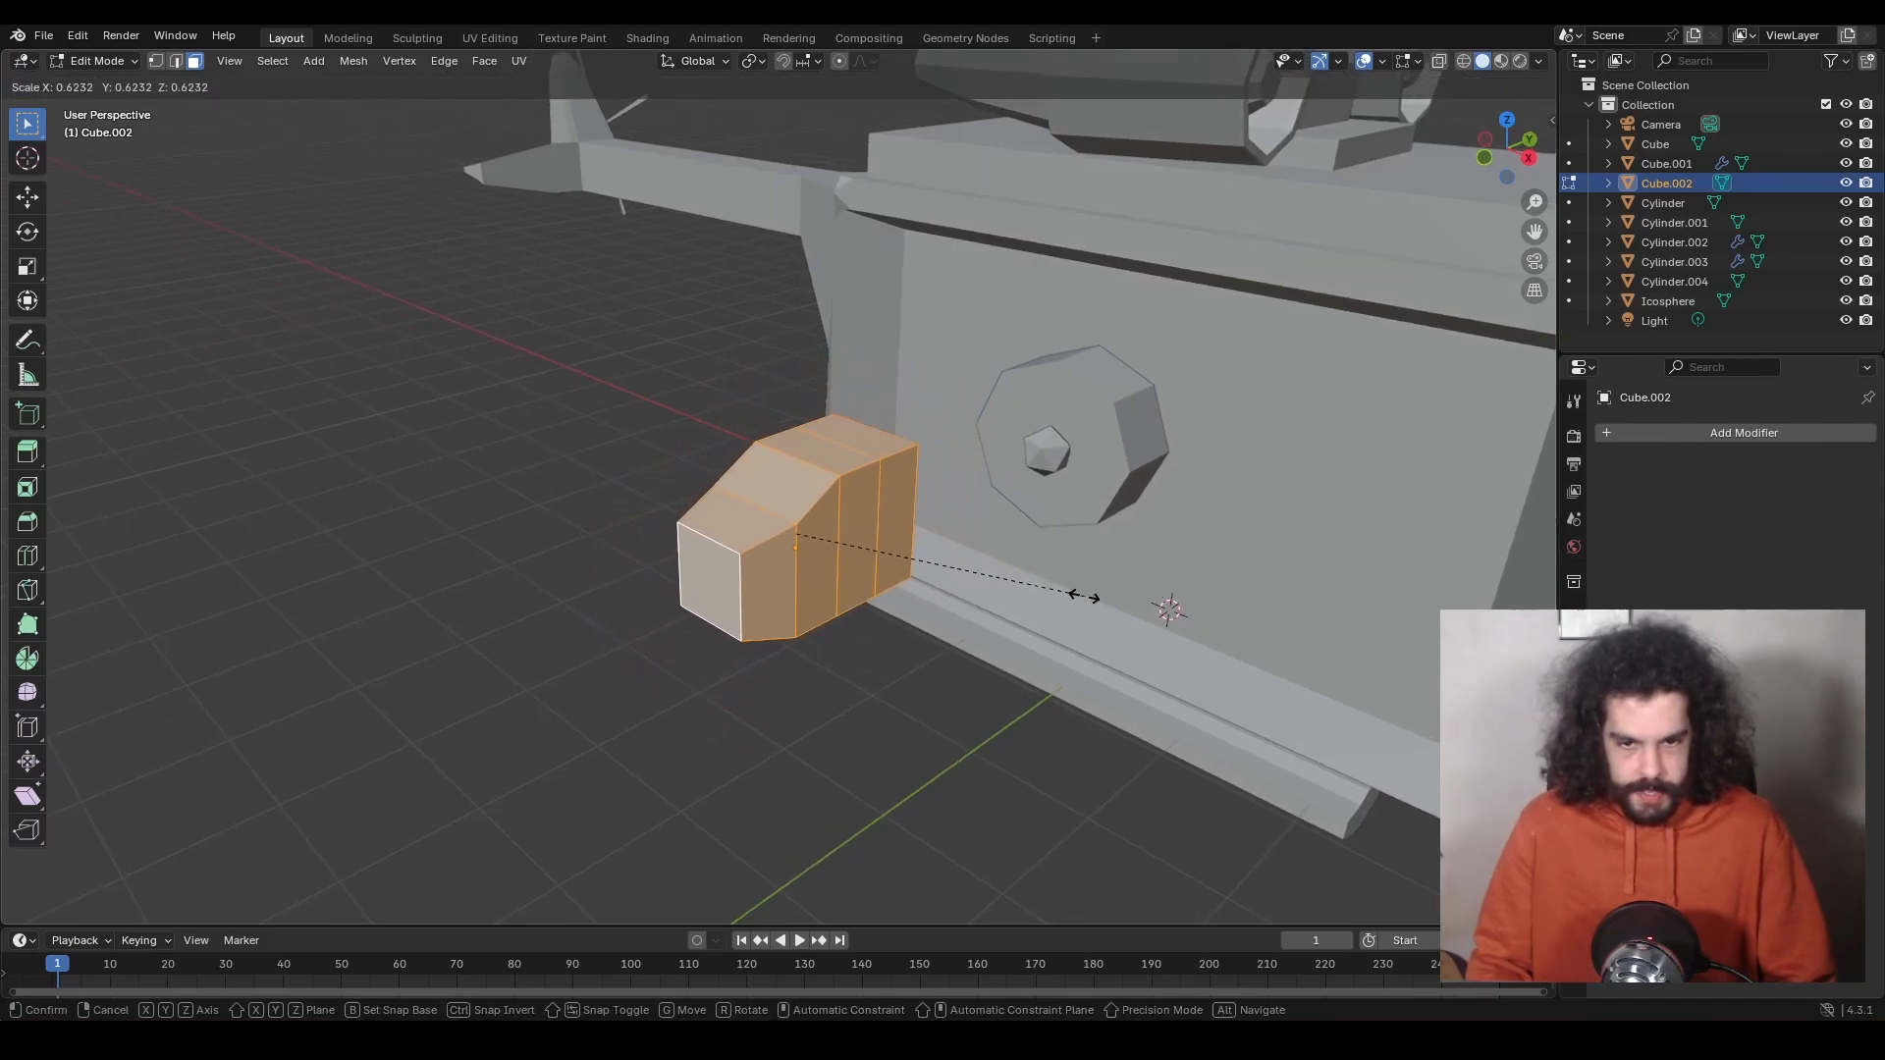
click(1090, 595)
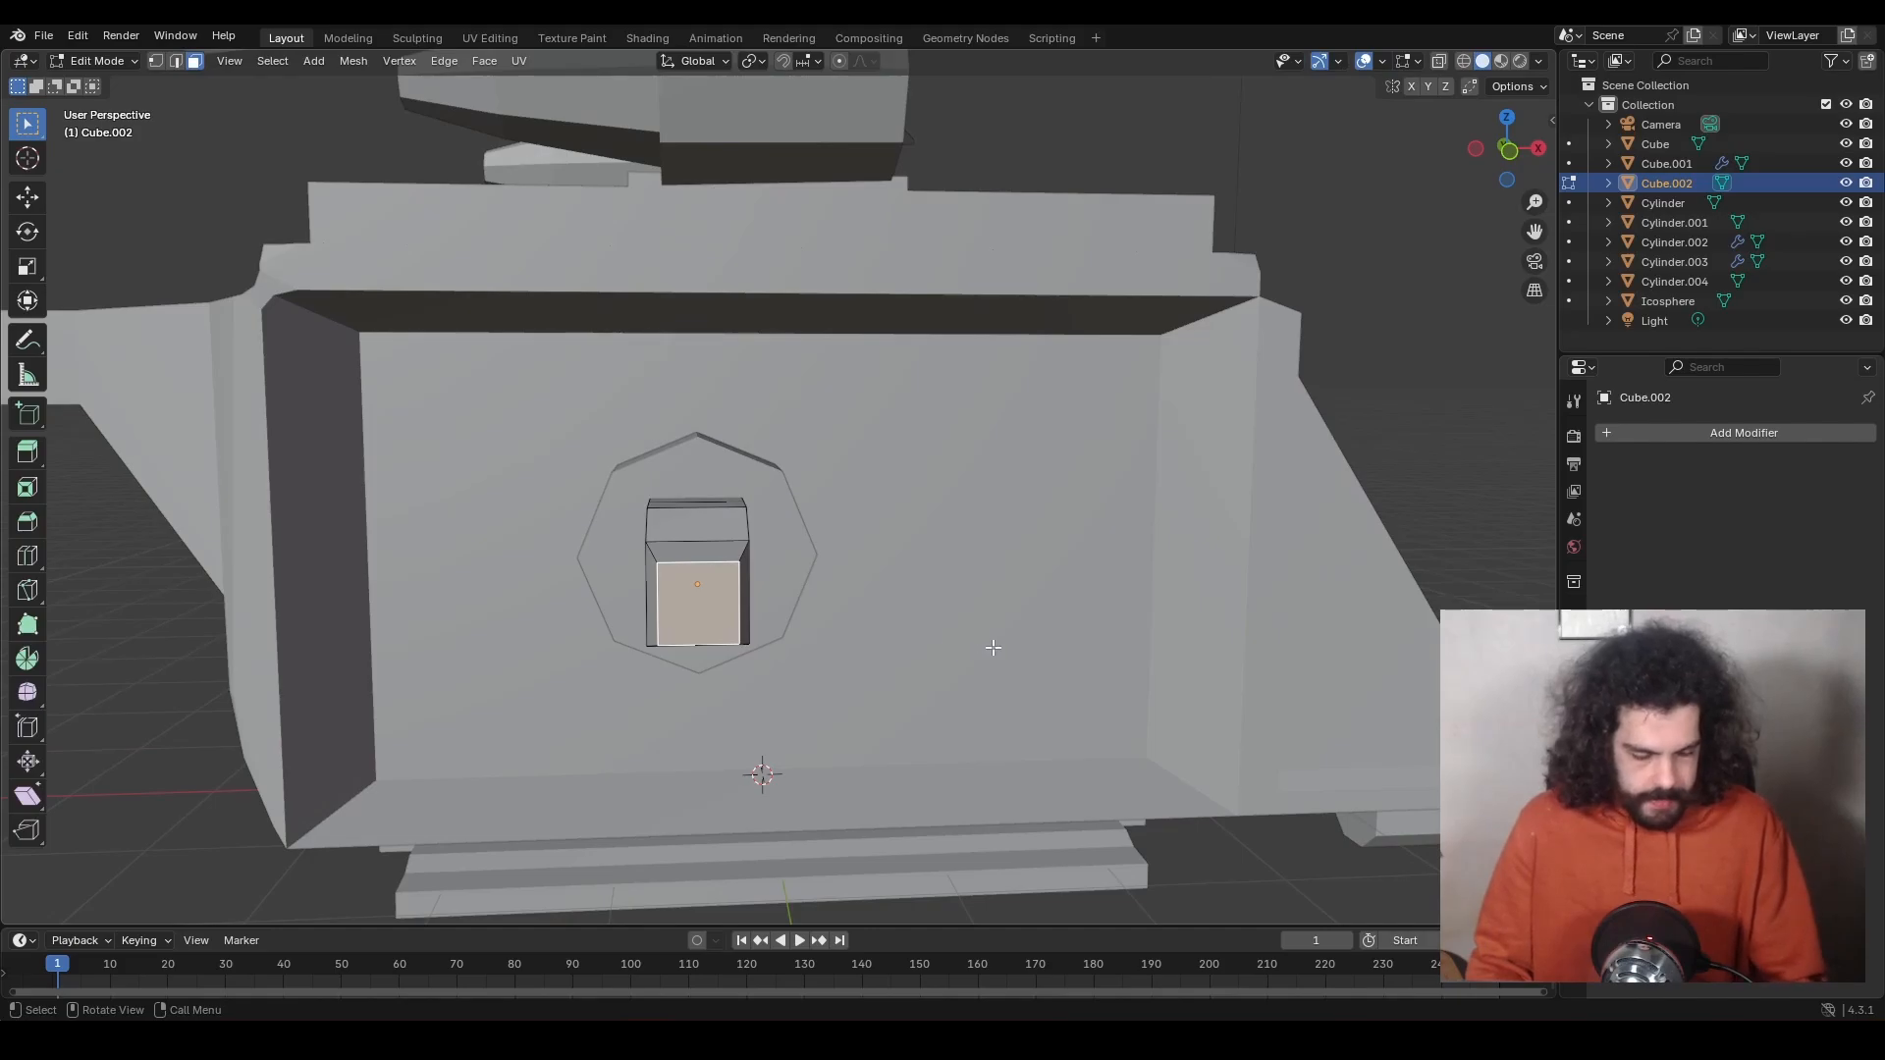
Inset the box's outer end face by about 0.21 m and extrude it inward to form a hollow opening.
key(i)
click(1076, 627)
key(e)
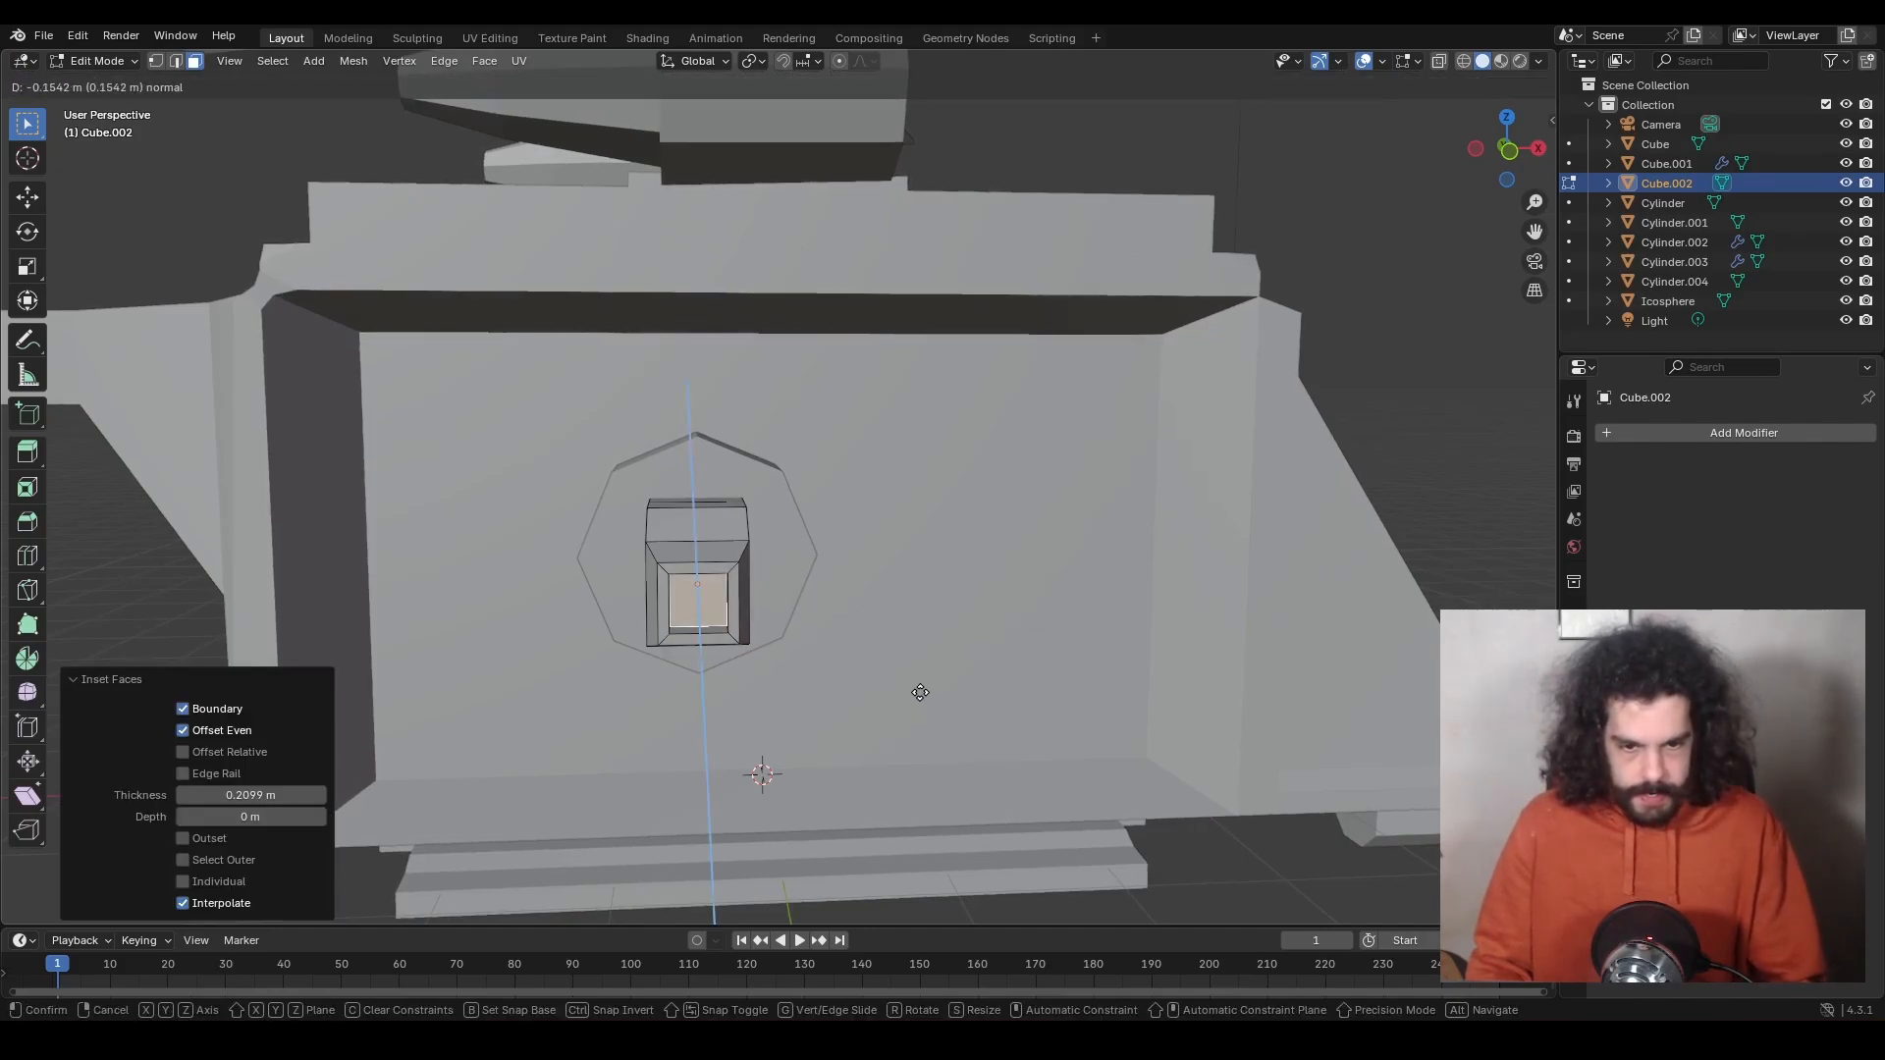
click(918, 672)
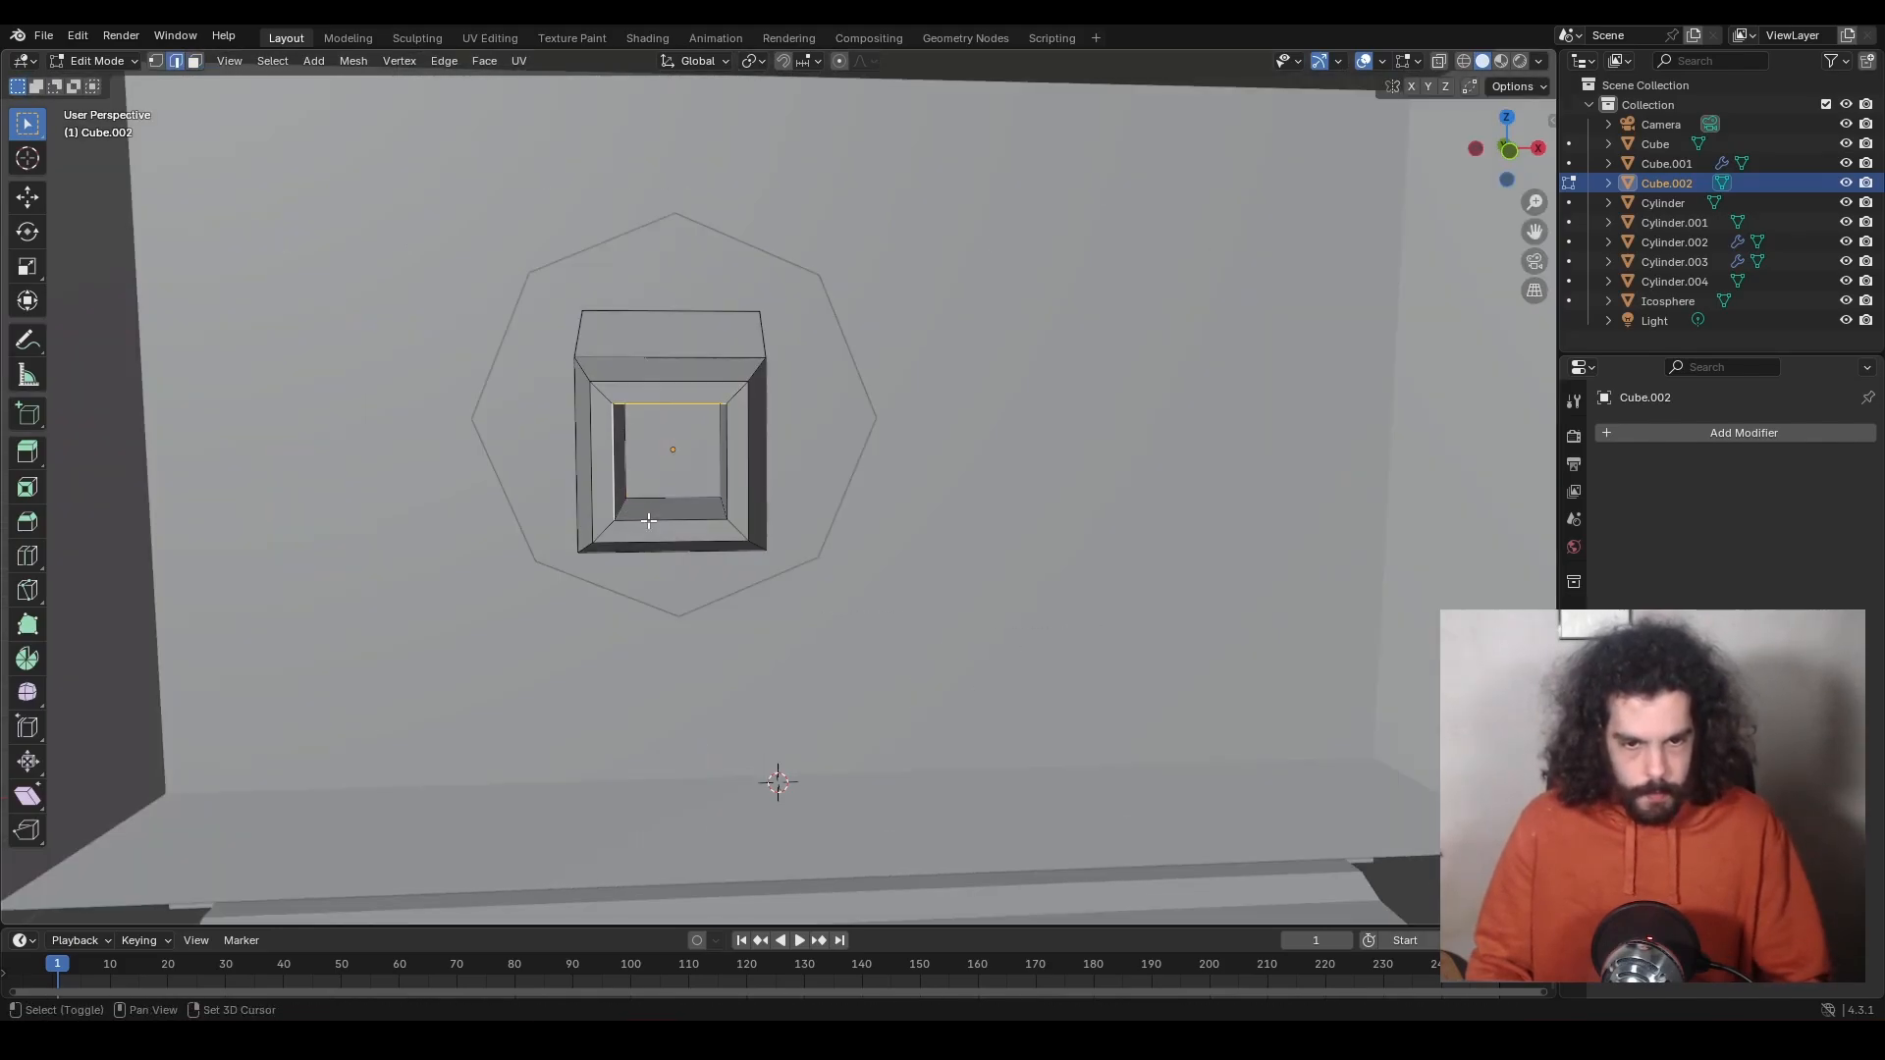
click(968, 492)
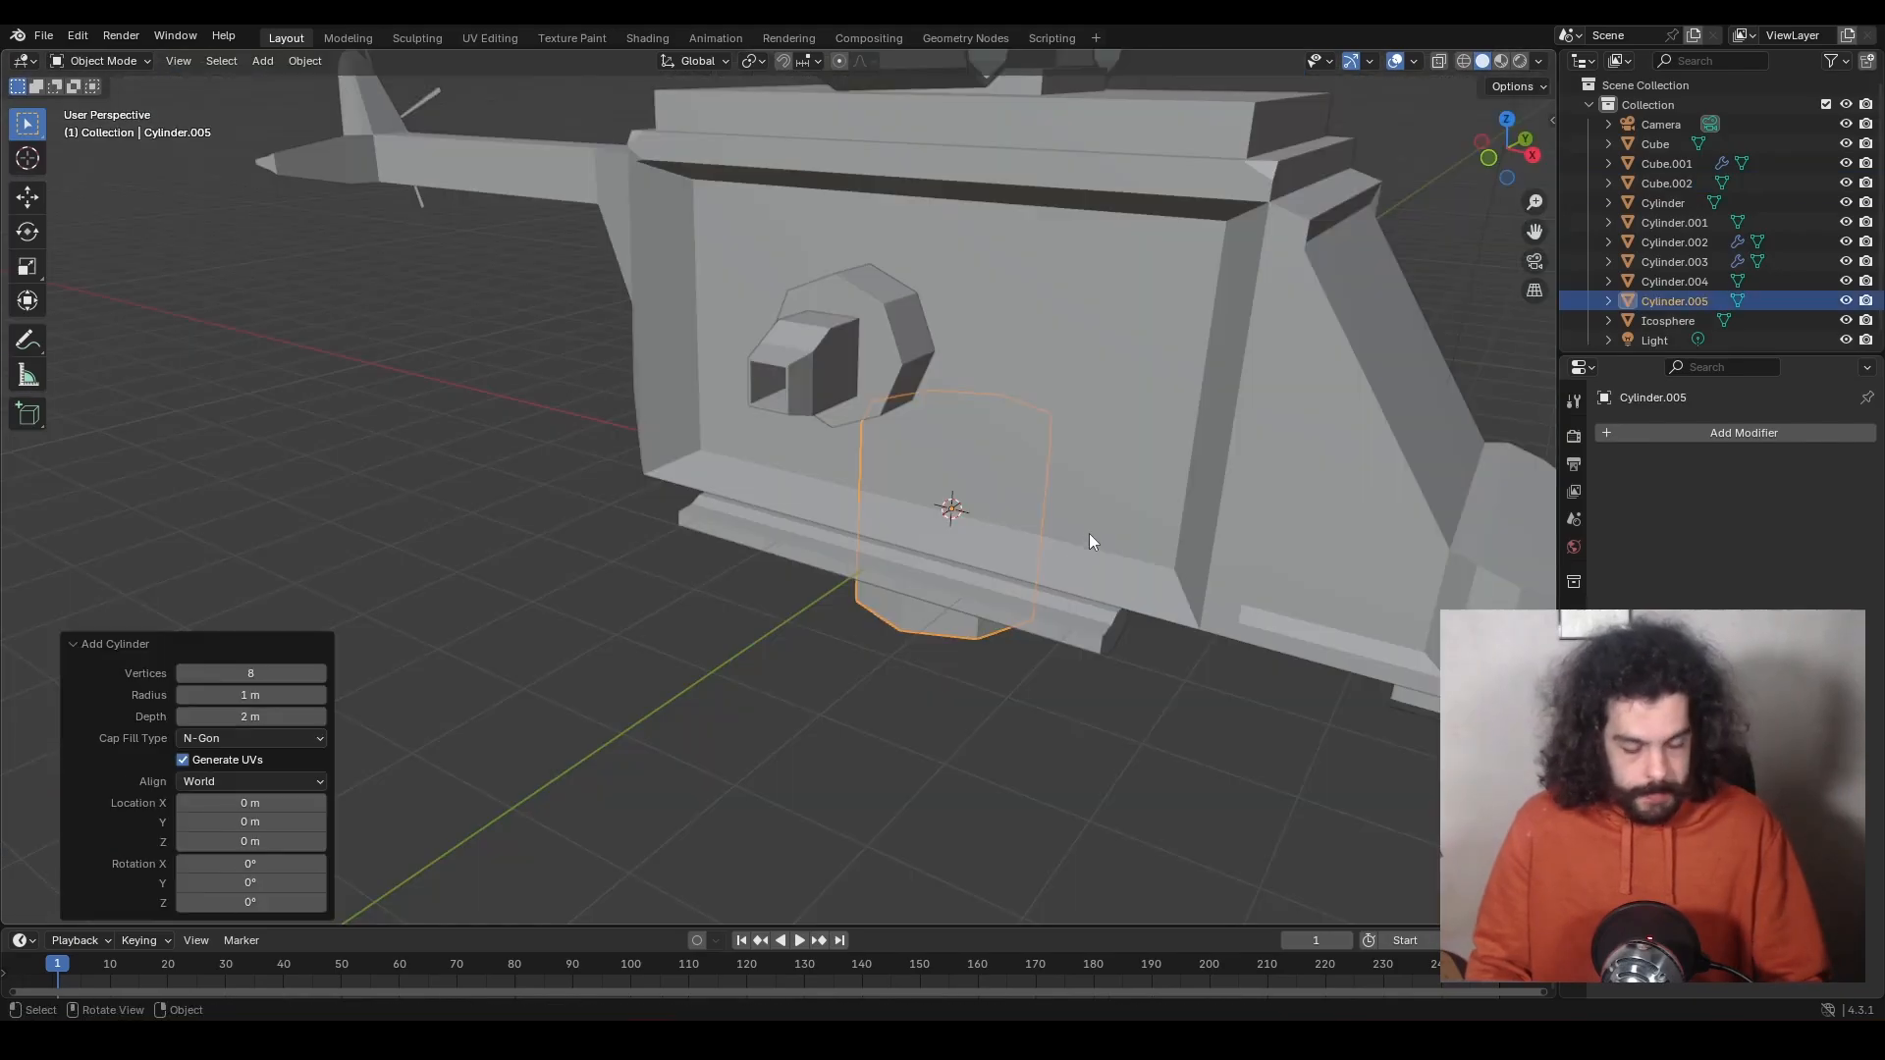
Move the new 8-vertex cylinder about 3.57 m along negative Y and raise it about 2.75 m to the box's height.
key(g)
key(y)
click(845, 618)
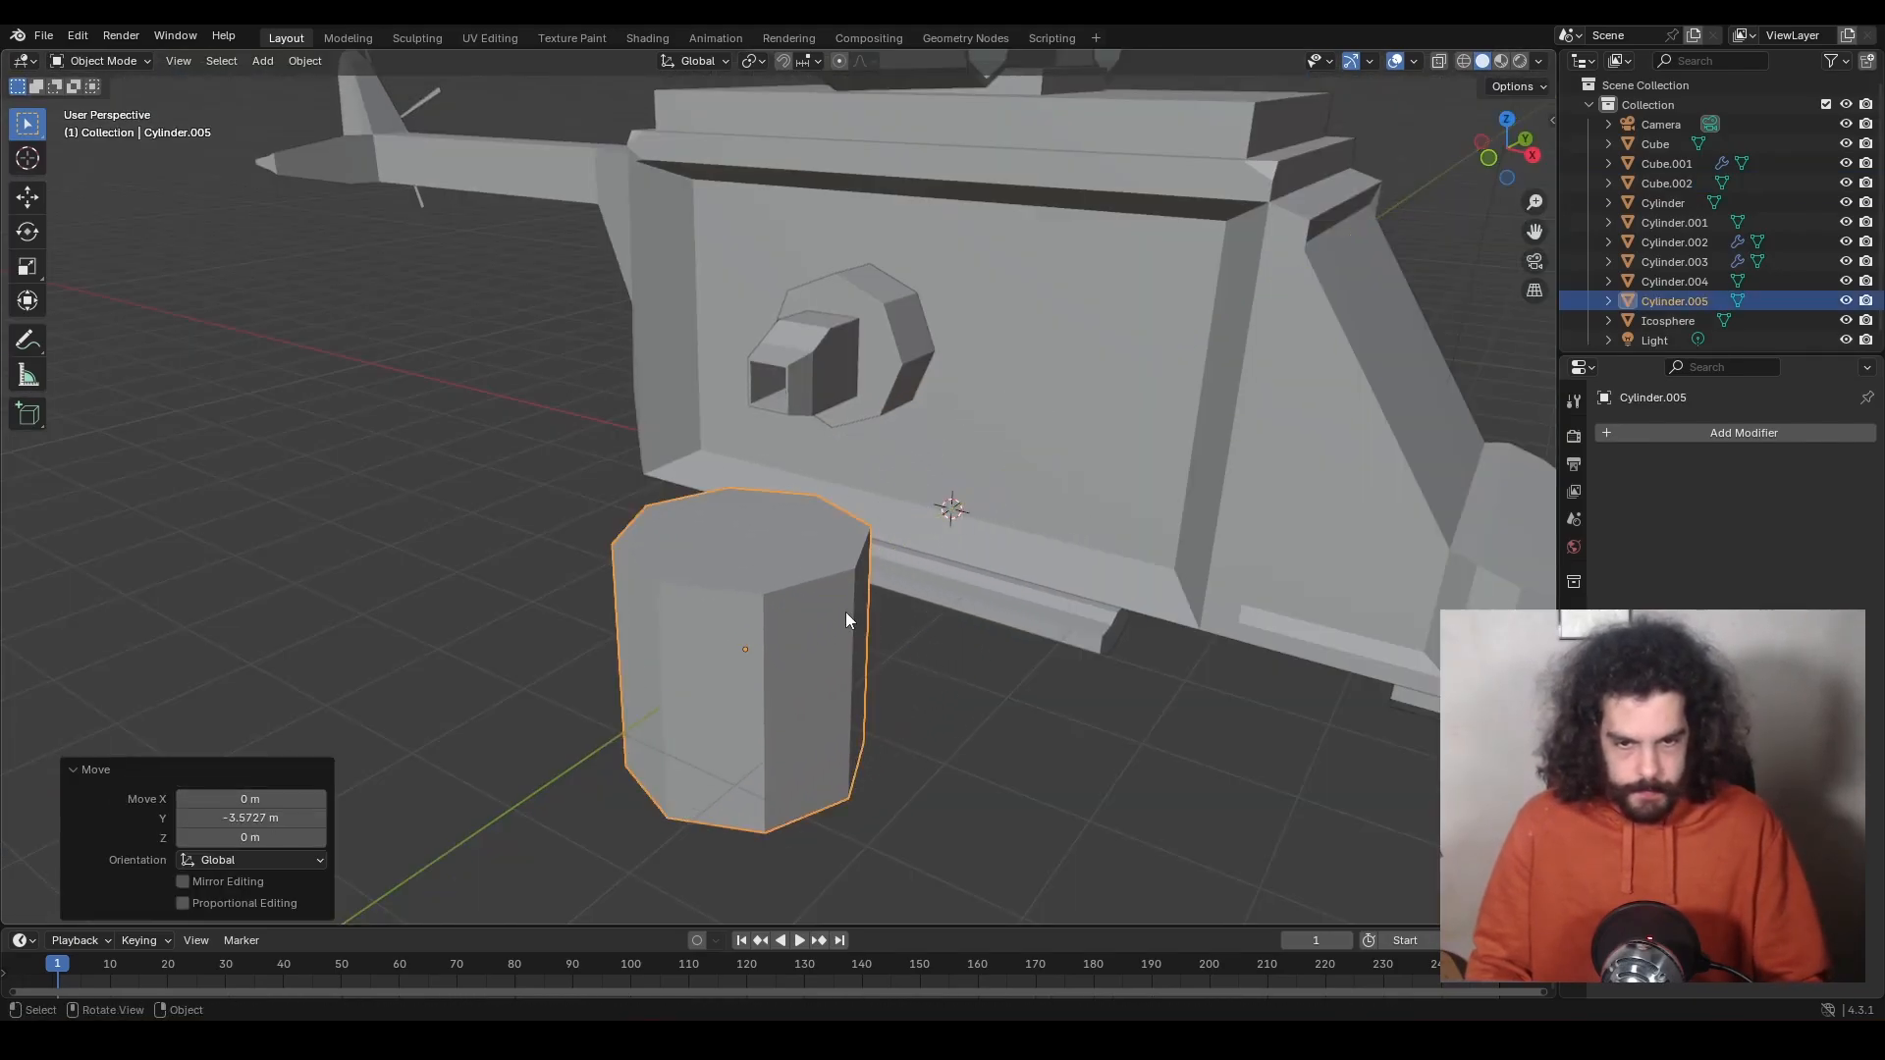
key(g)
key(z)
click(828, 277)
Turn the cylinder to point outward along Y and, in front view, shrink it to a thin barrel inside the box's opening.
key(s)
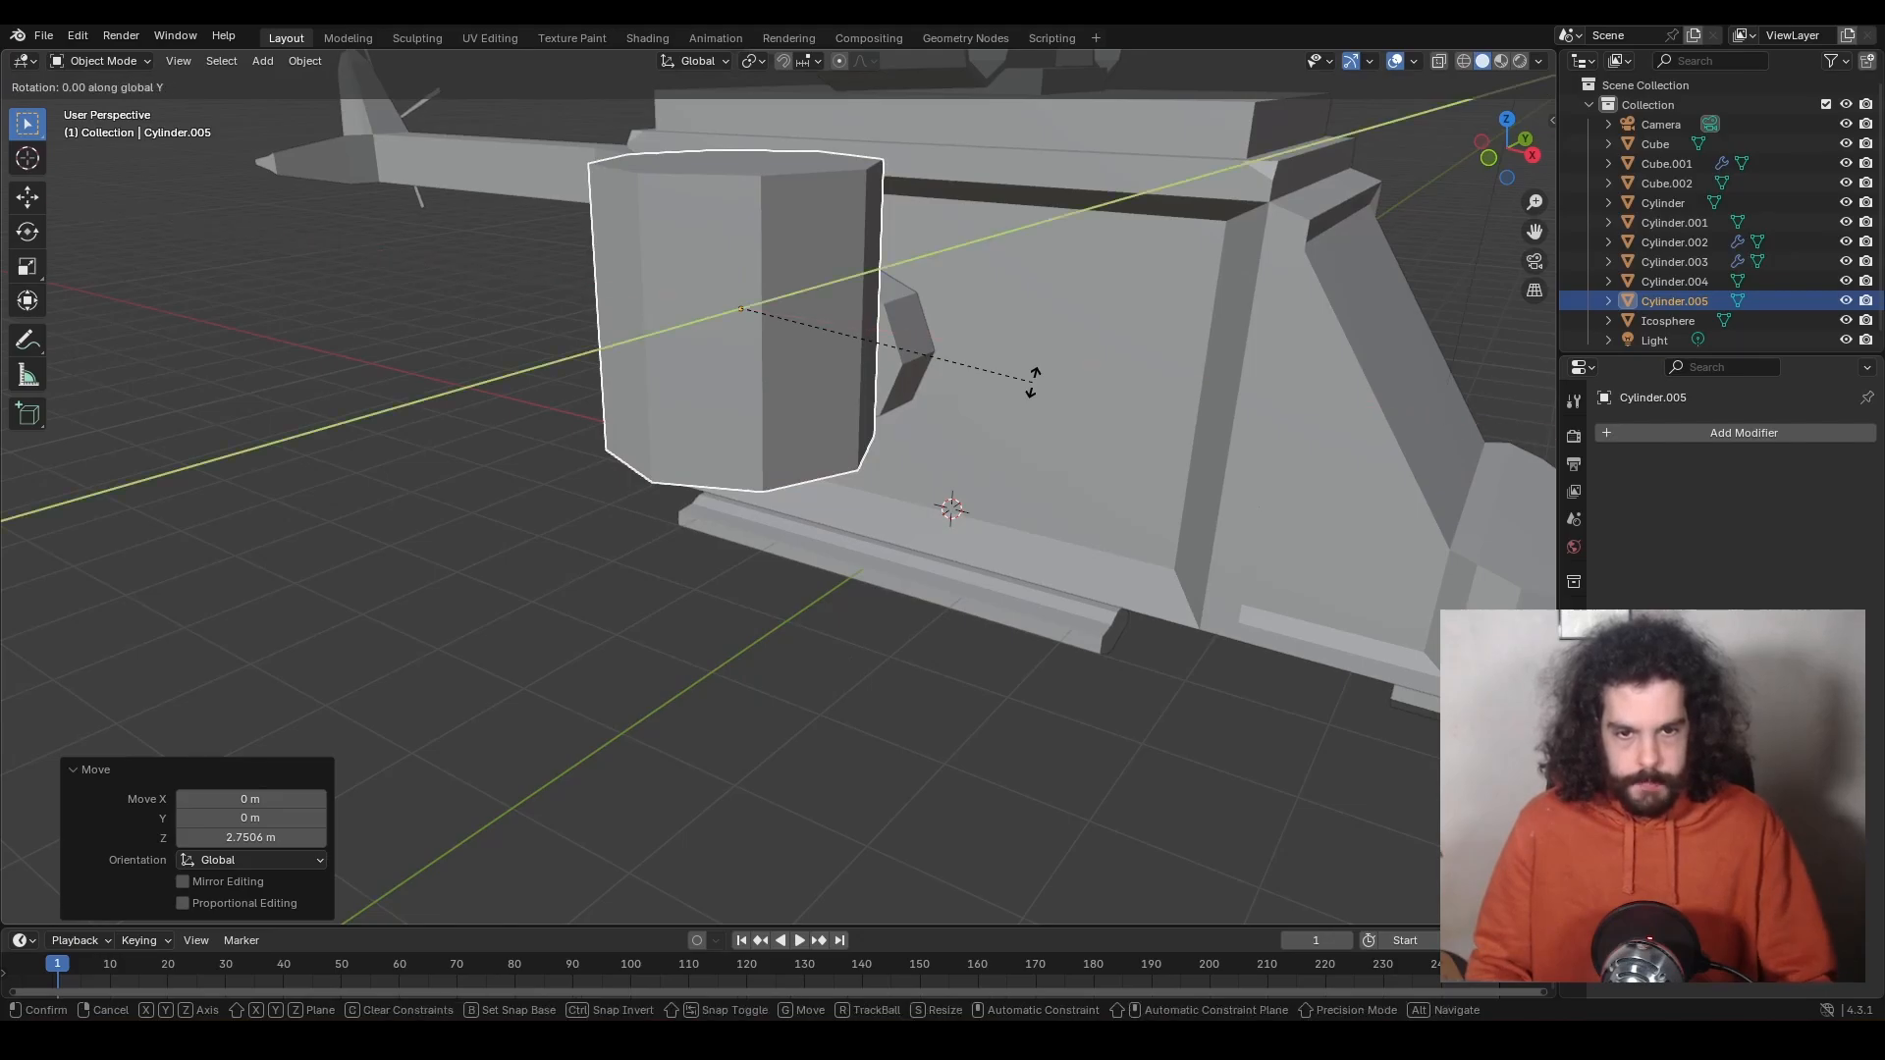
key(KP_1)
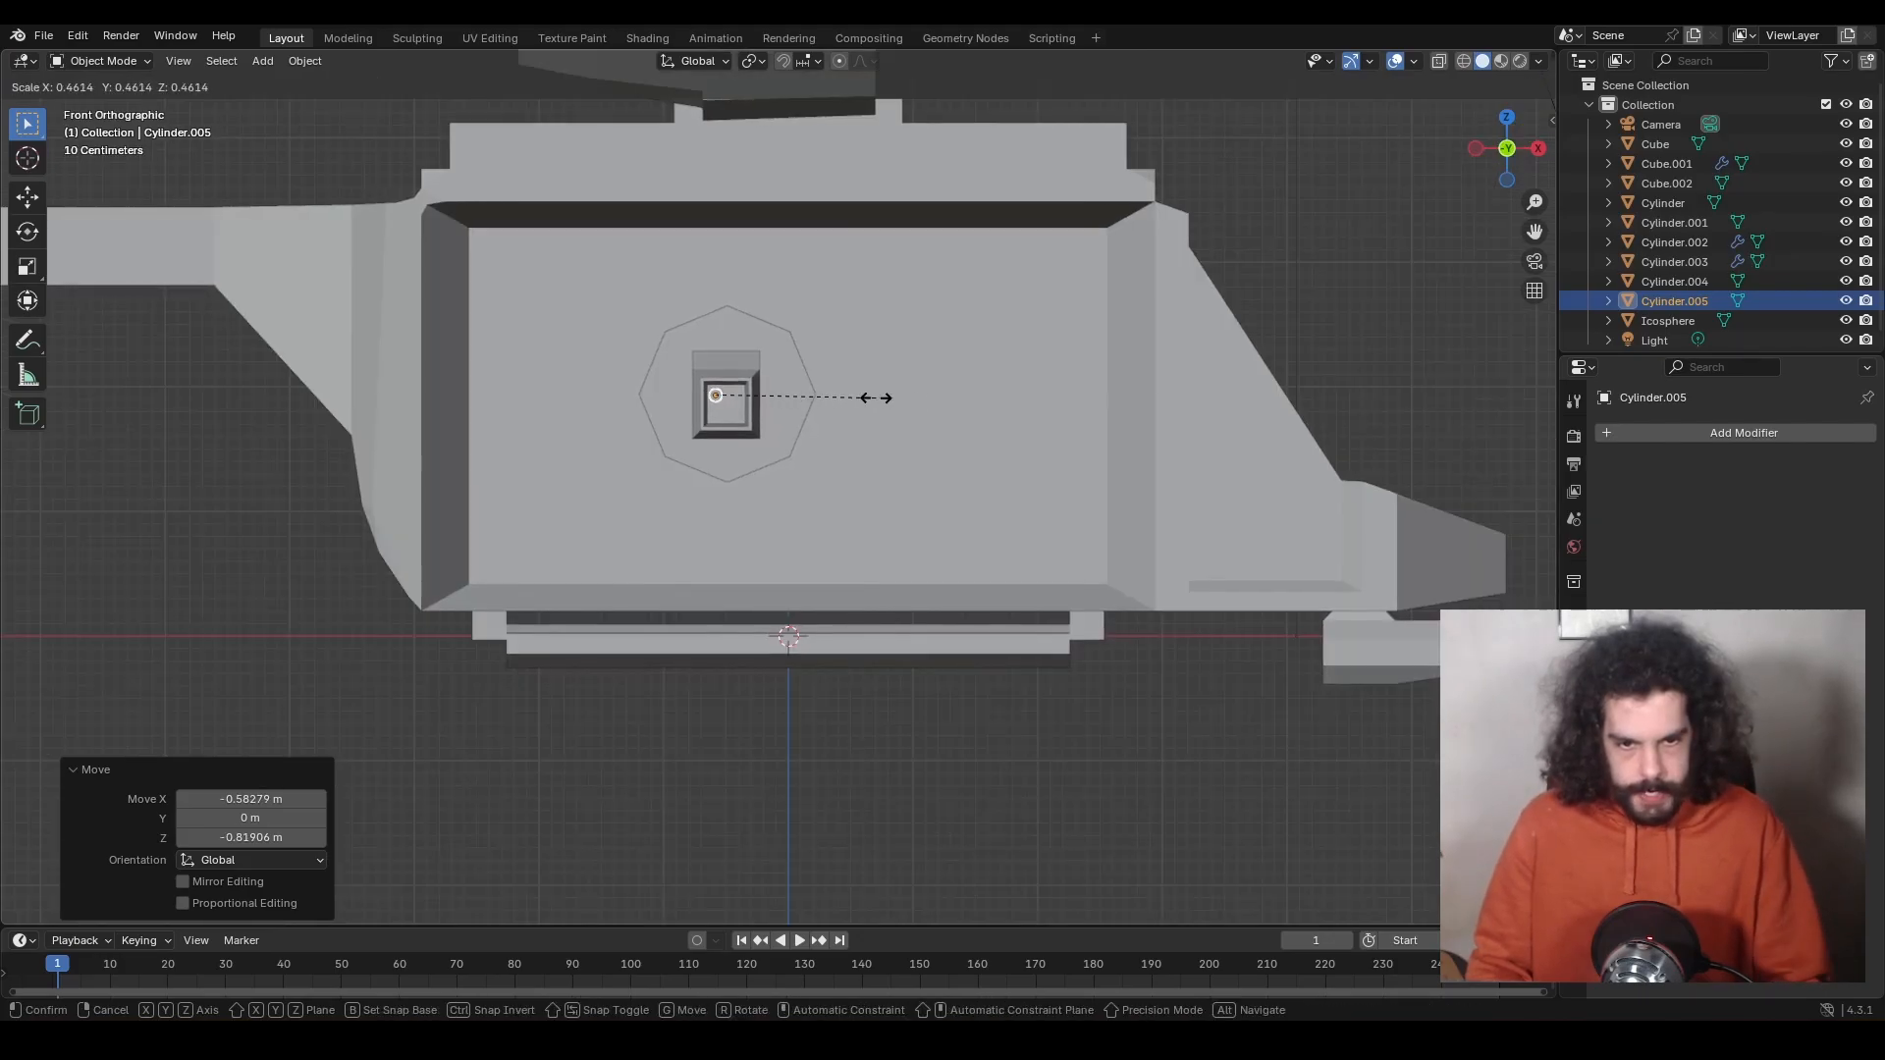
click(876, 394)
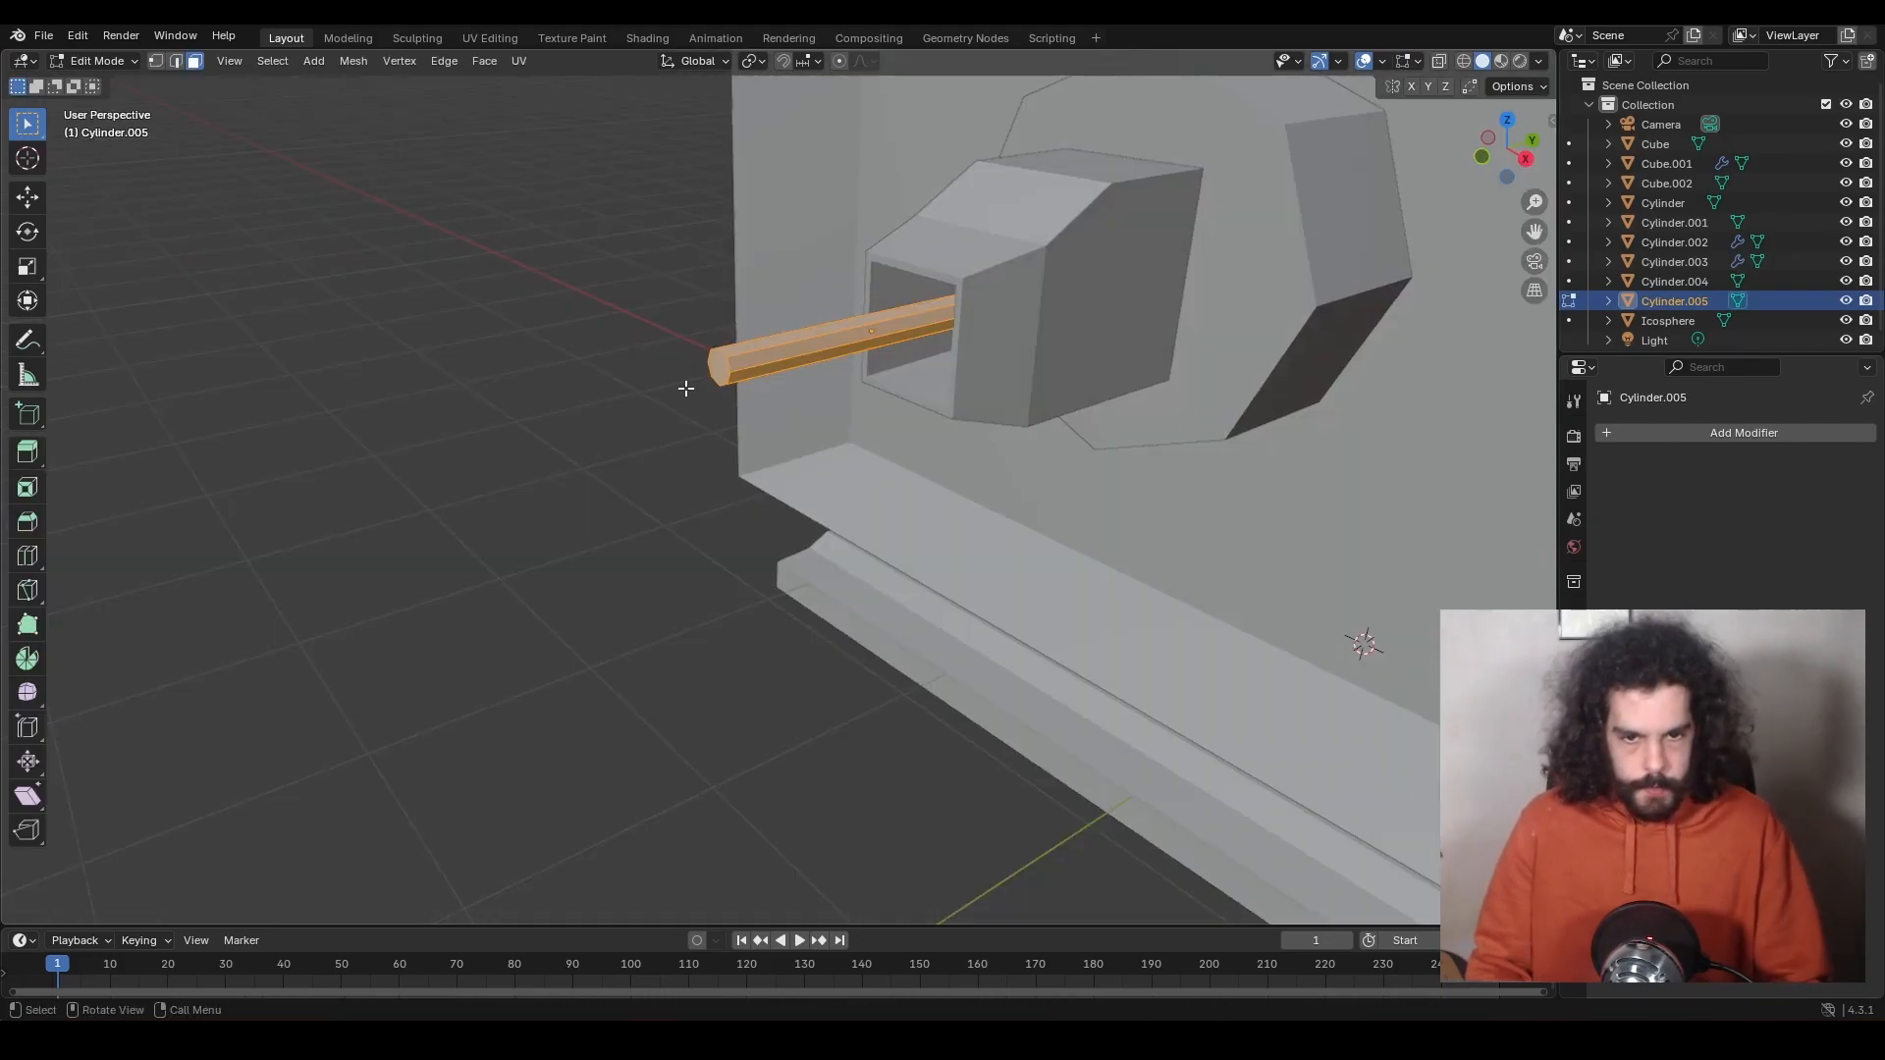
Shorten the barrel by moving its outer end face about 0.23 m along Y toward the fuselage.
click(723, 367)
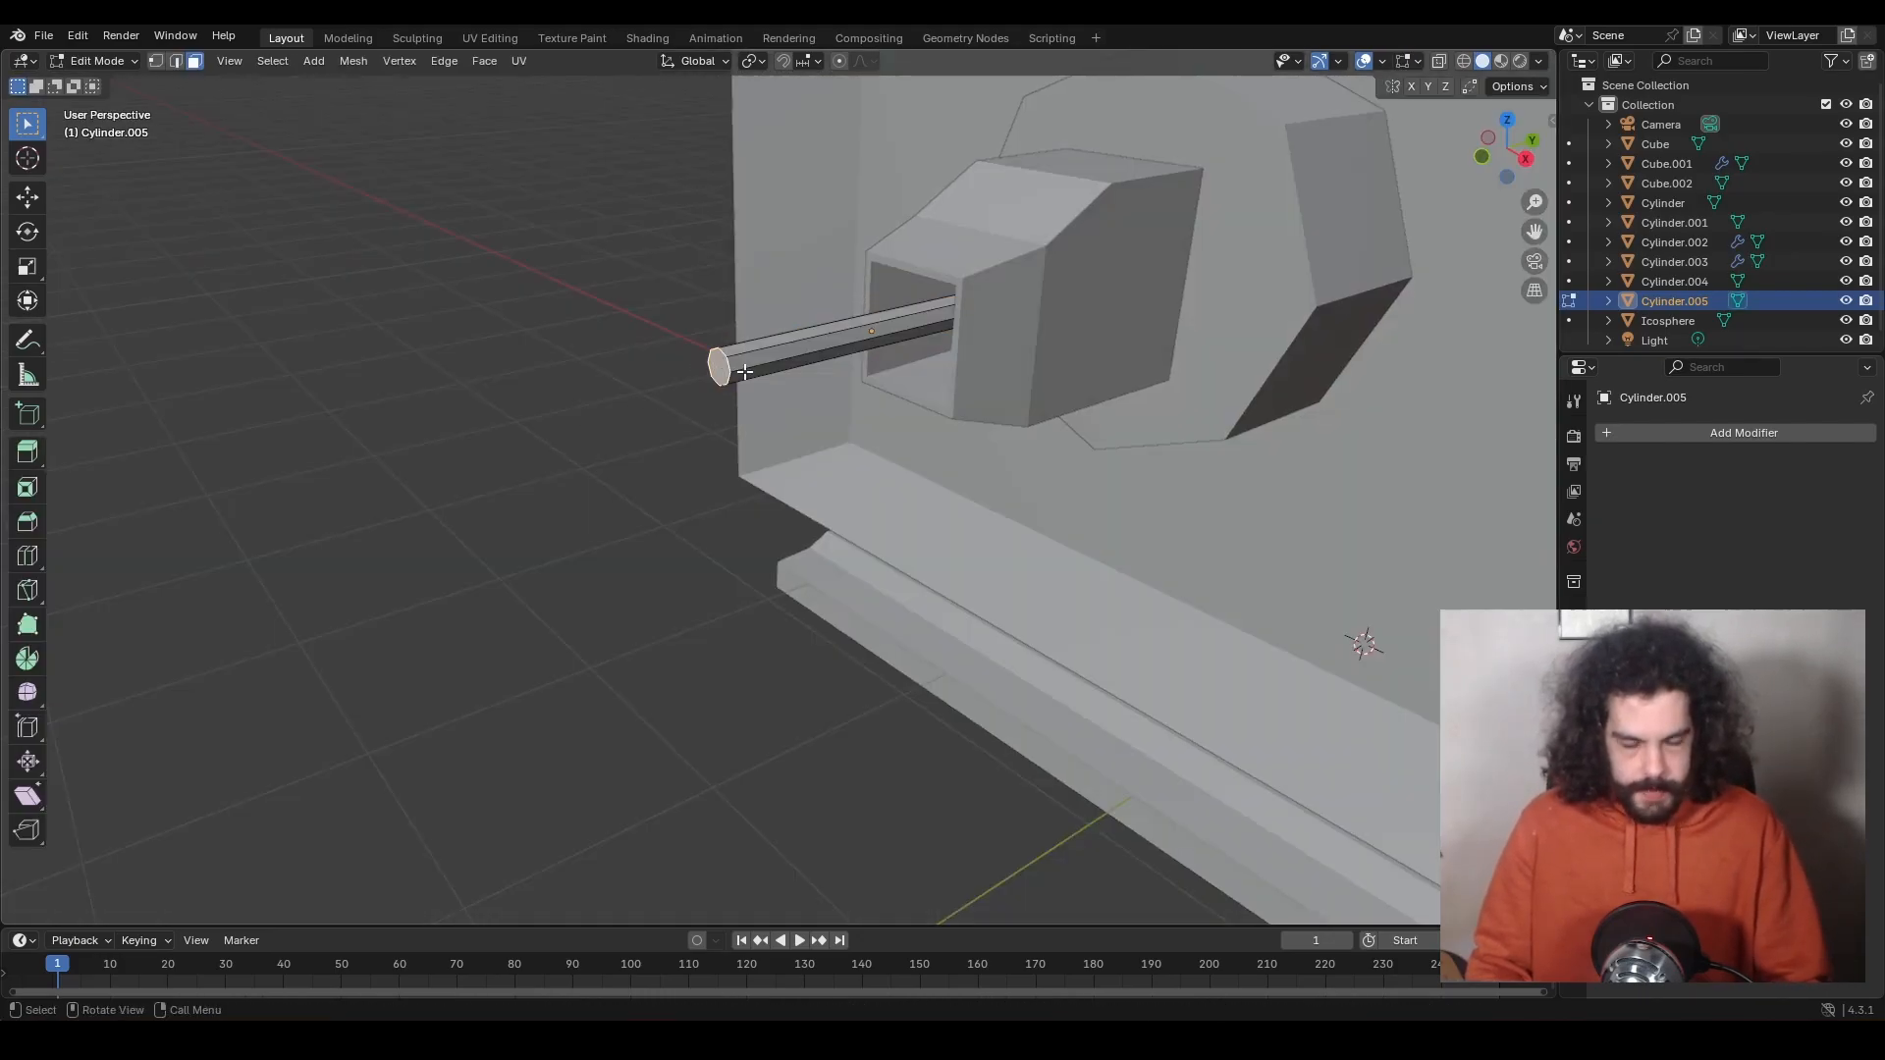
key(g)
key(y)
click(810, 351)
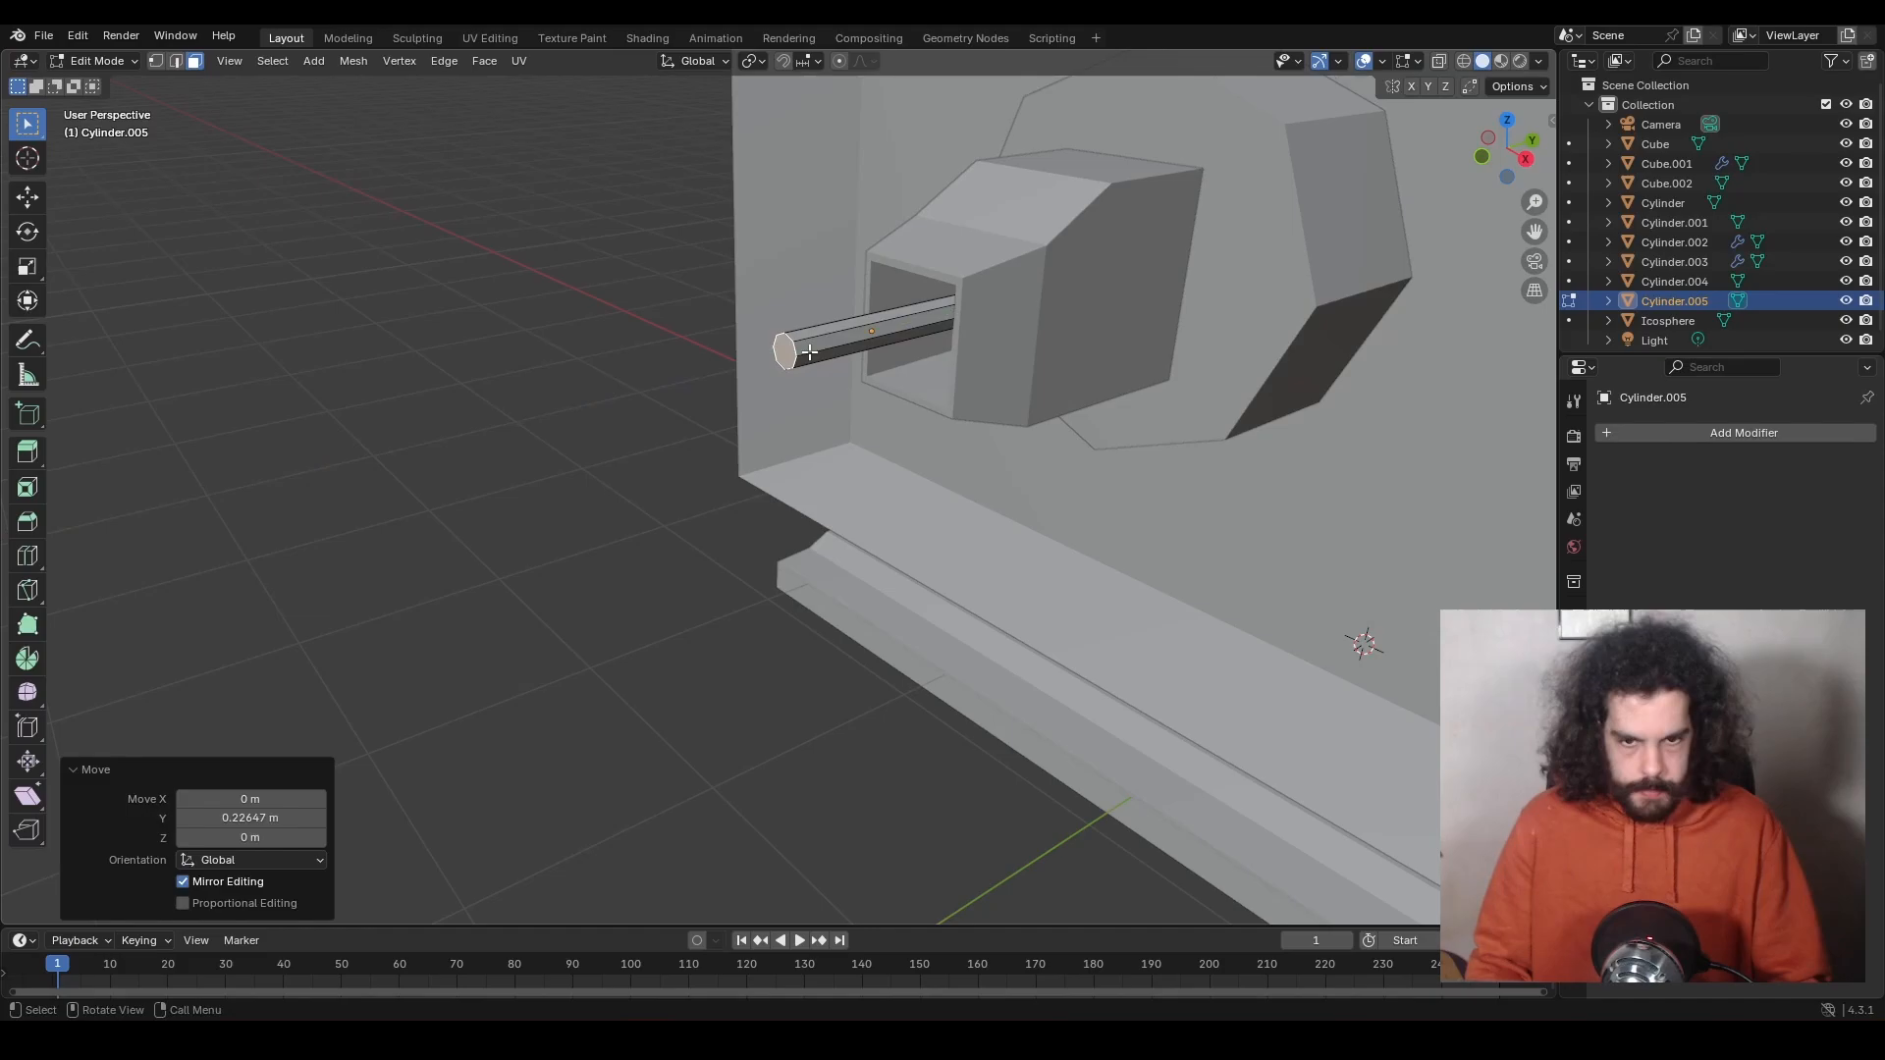
Enlarge the barrel's extruded end face to about 1.46 times and extrude it about 0.31 m outward as a thicker muzzle.
key(s)
click(794, 406)
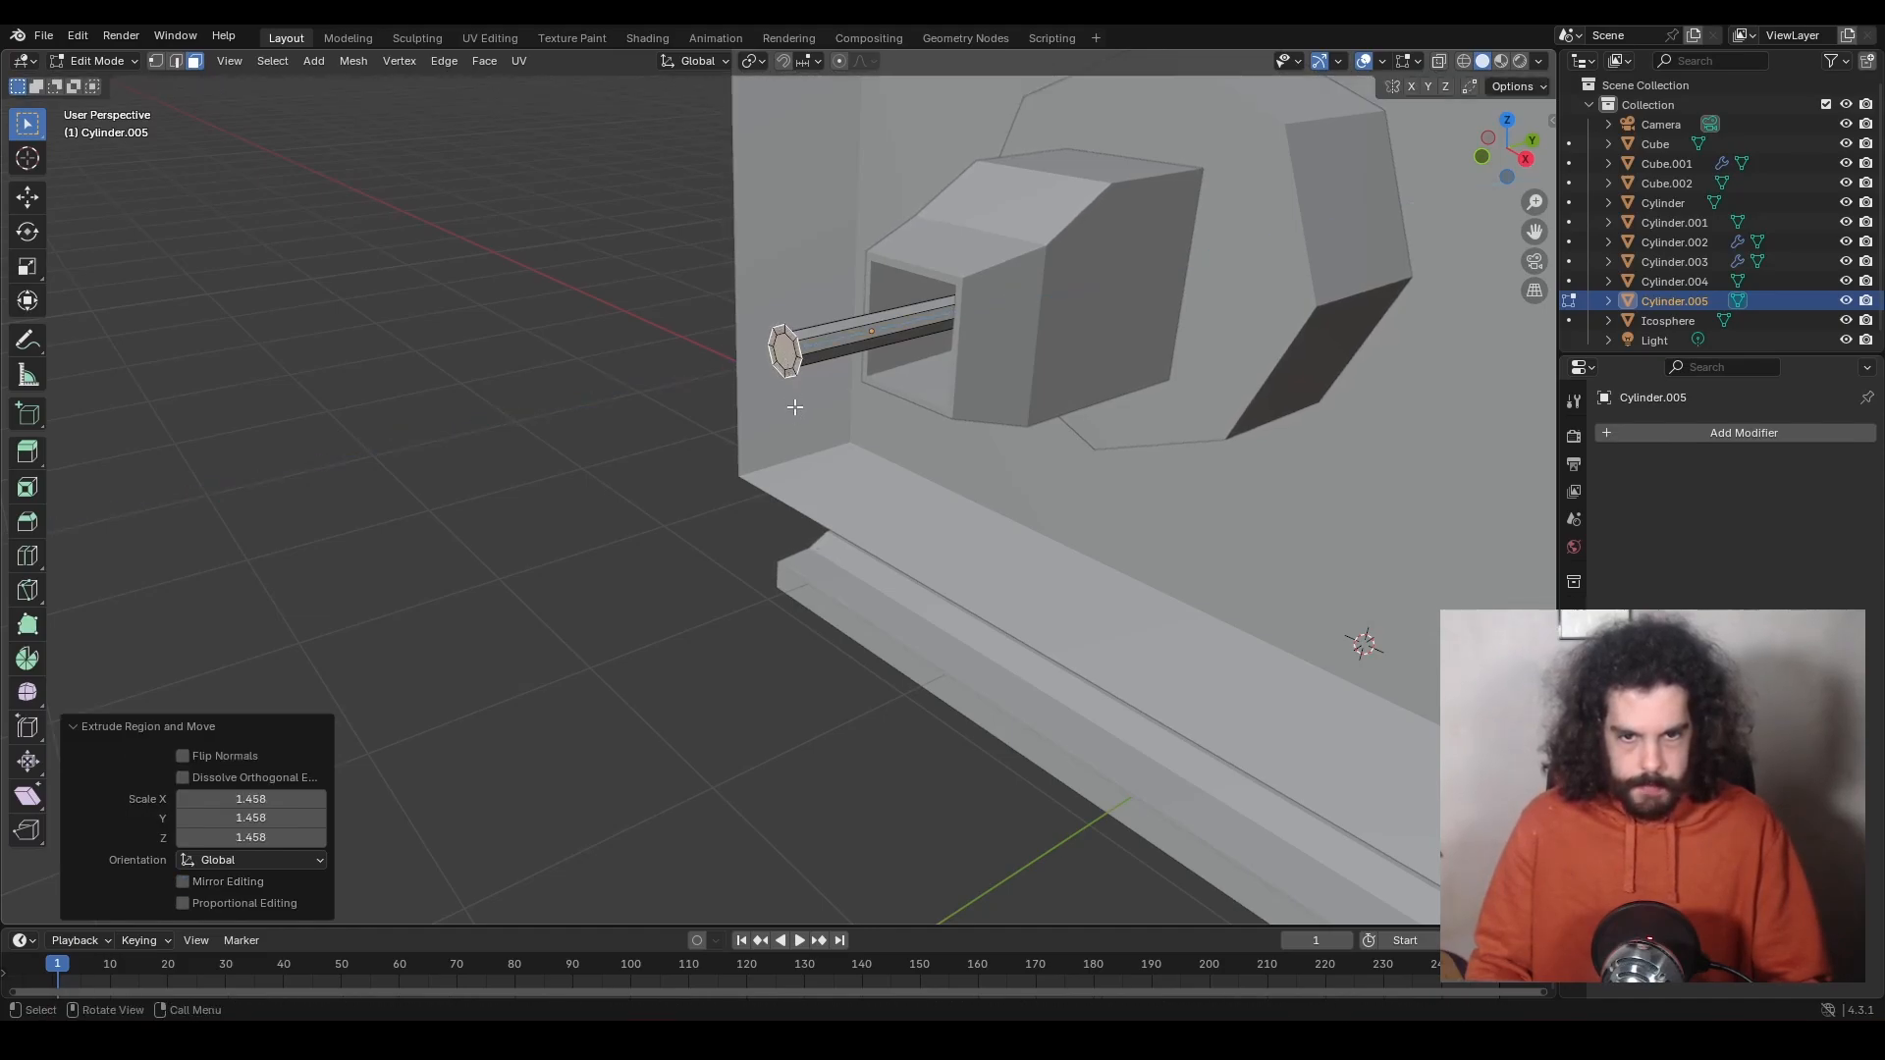
key(e)
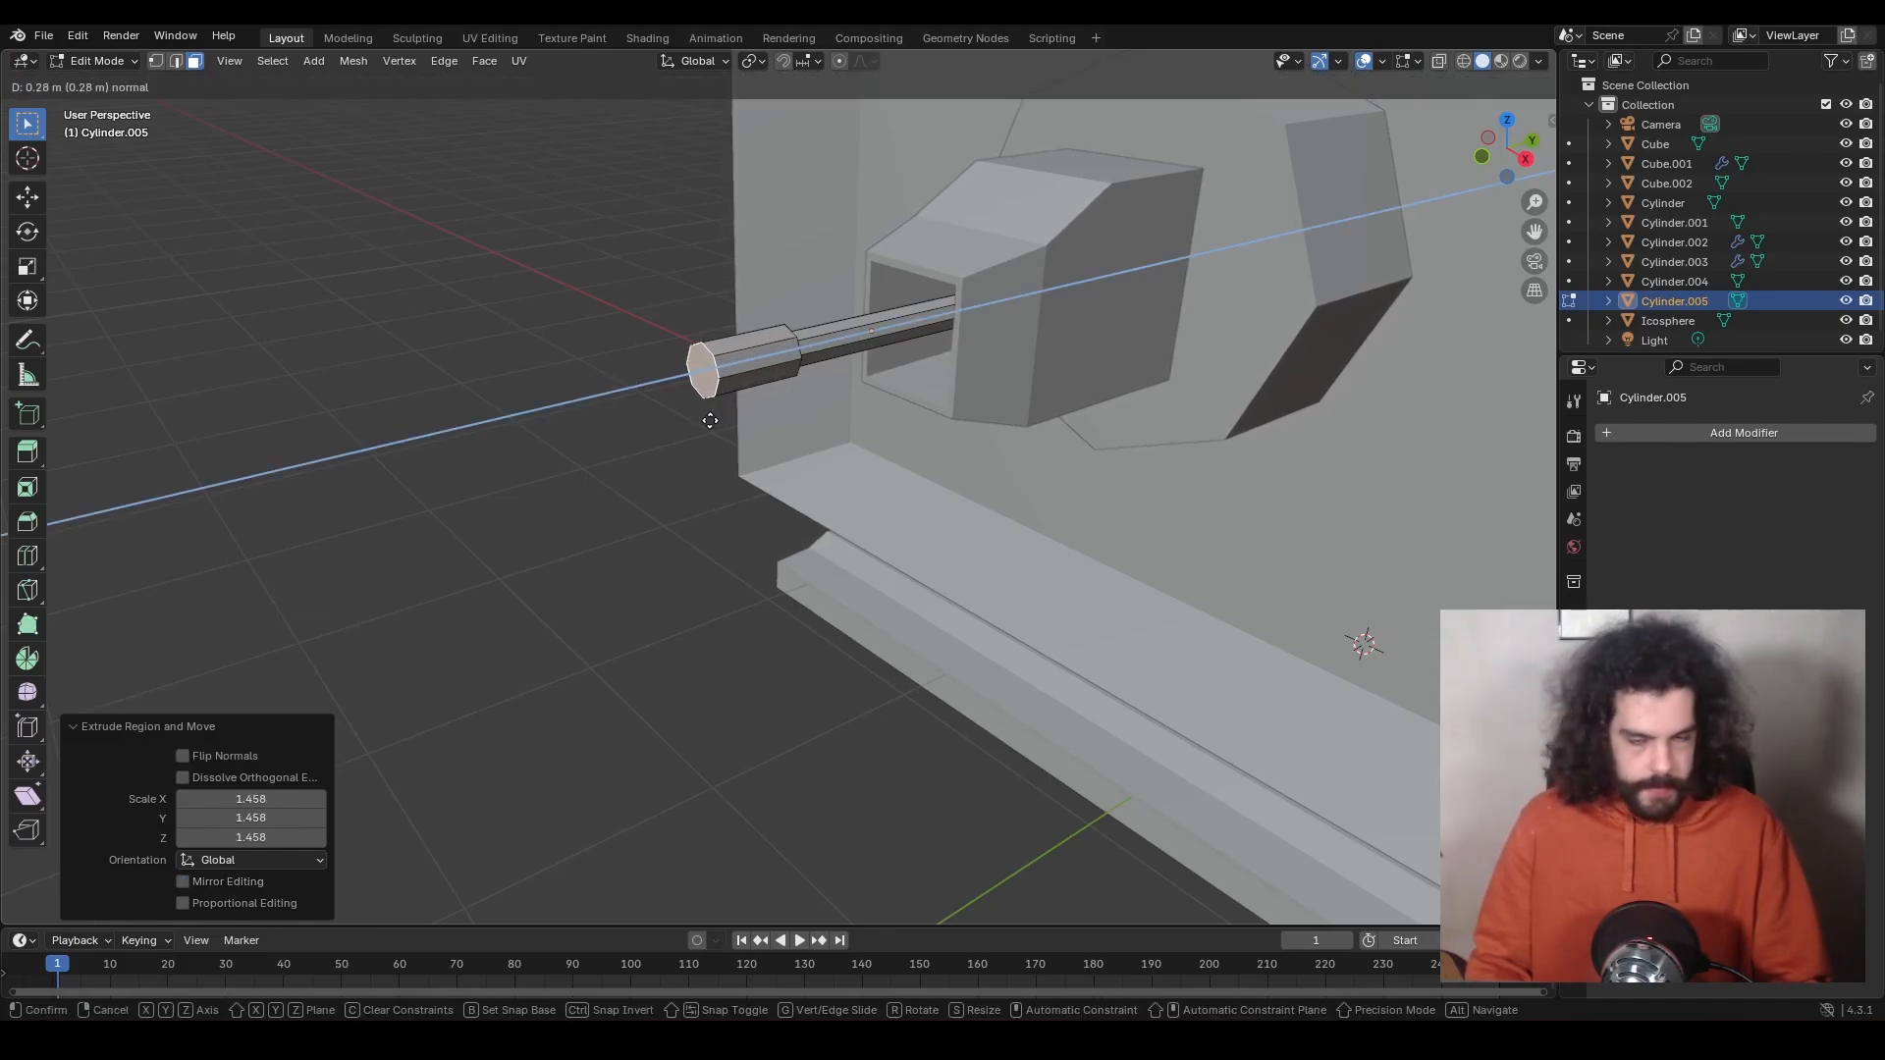
click(705, 420)
Inset the muzzle's end face by about 0.40 m and push it about 0.16 m inward to hollow the barrel.
key(i)
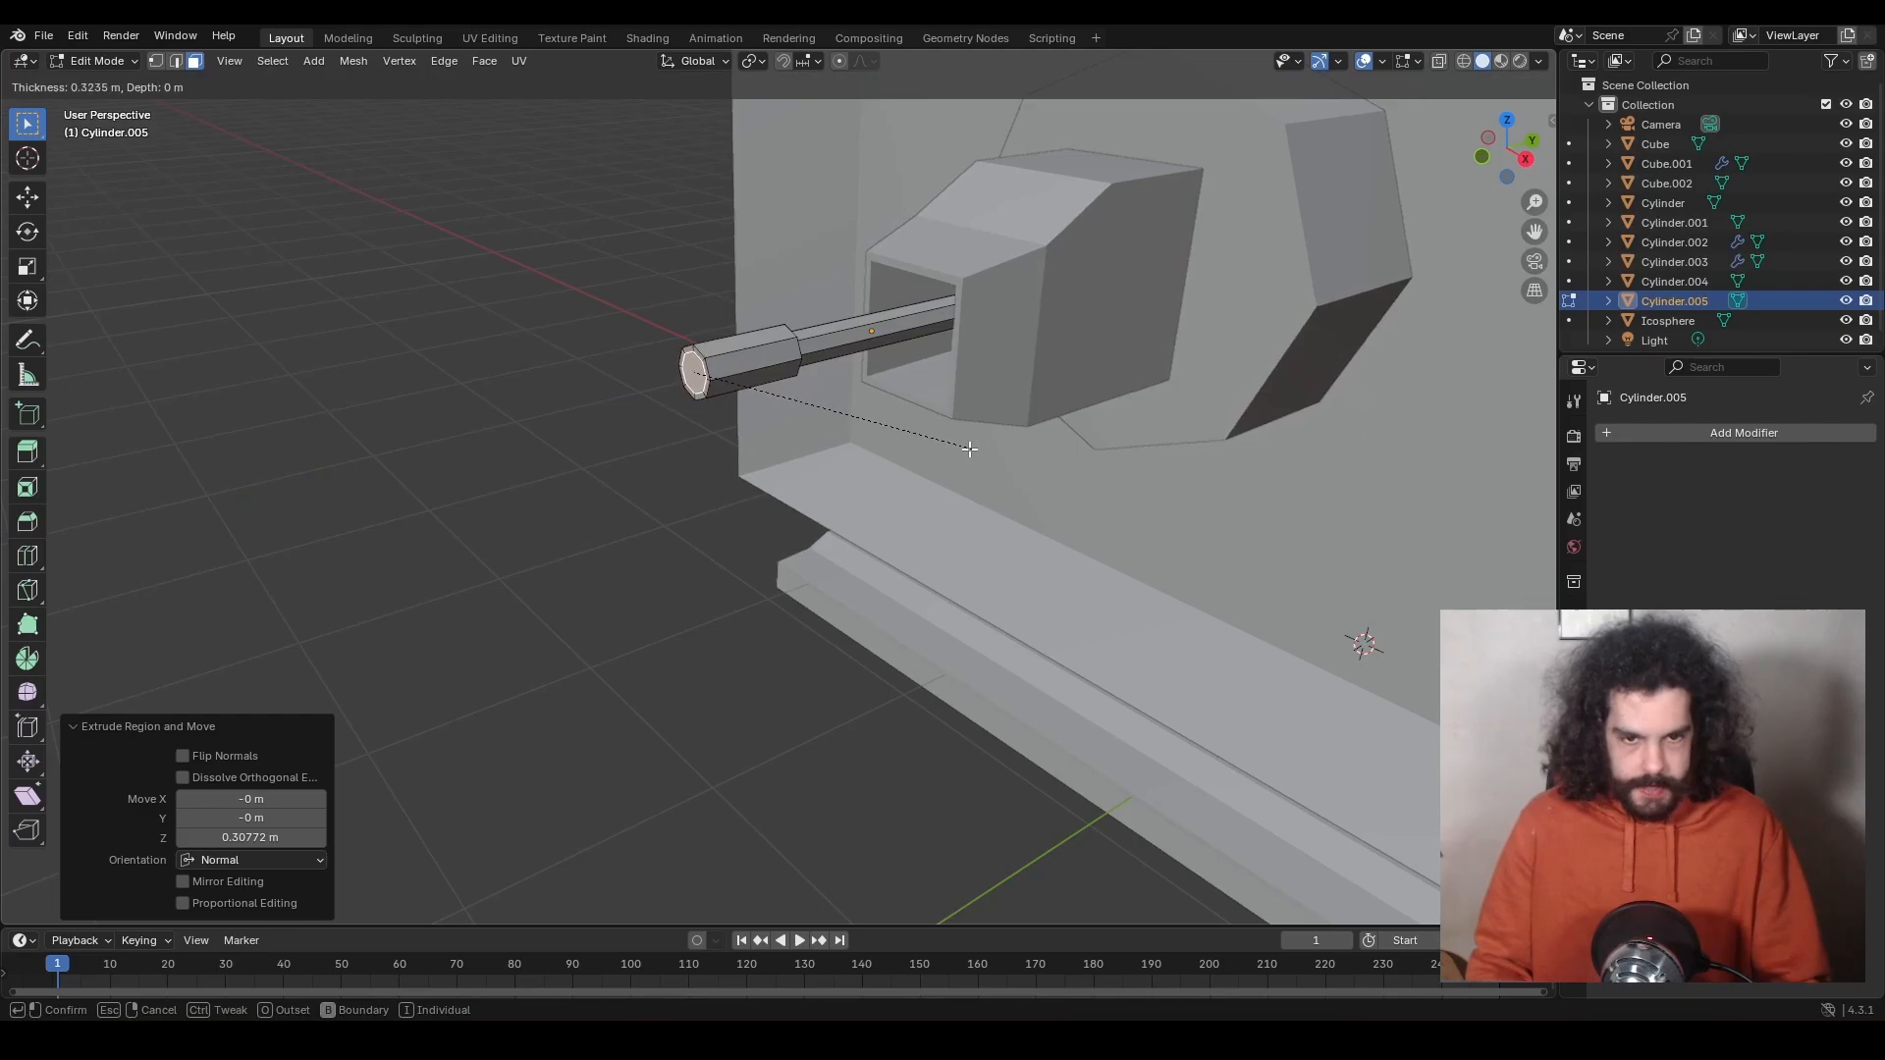
click(969, 449)
key(g)
key(z)
key(z)
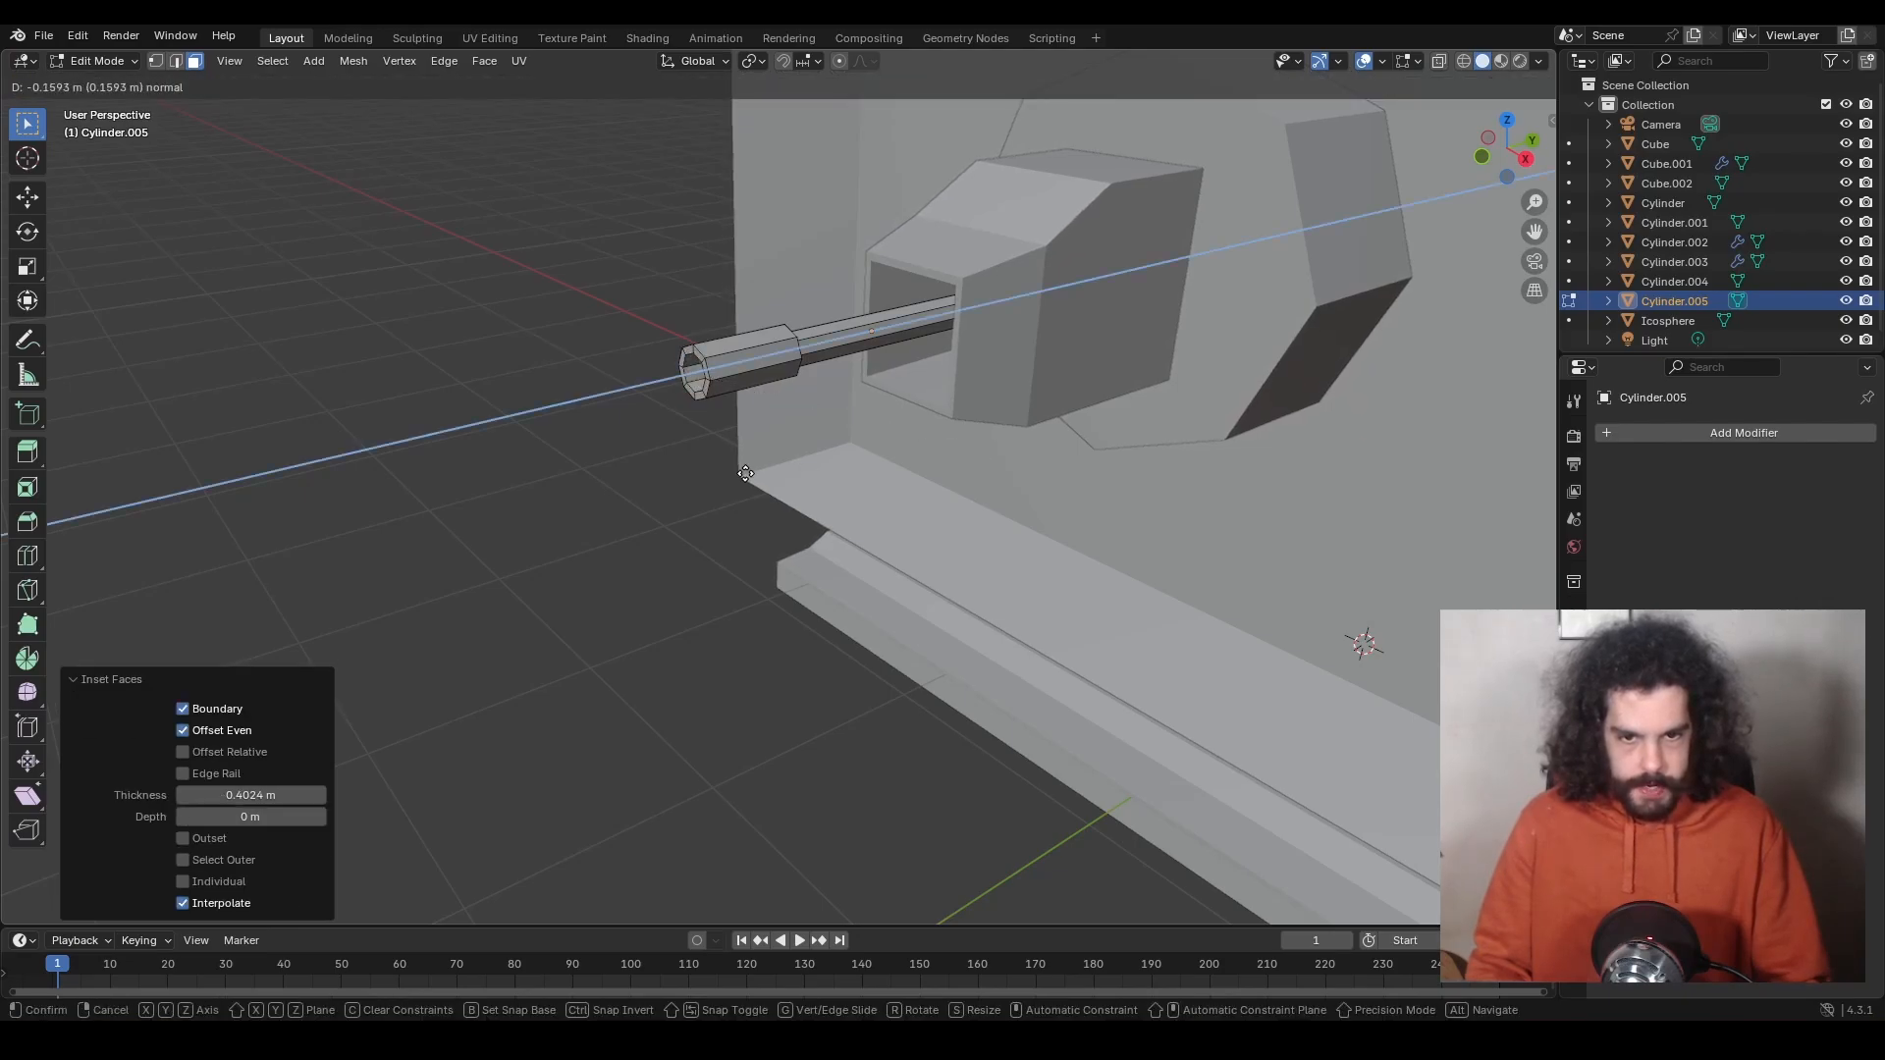
click(746, 474)
Add a Mirror modifier on X to the barrel, using the gun box Cube.002 as the mirror object.
middle_drag(745, 473, 807, 477)
key(Tab)
click(1613, 434)
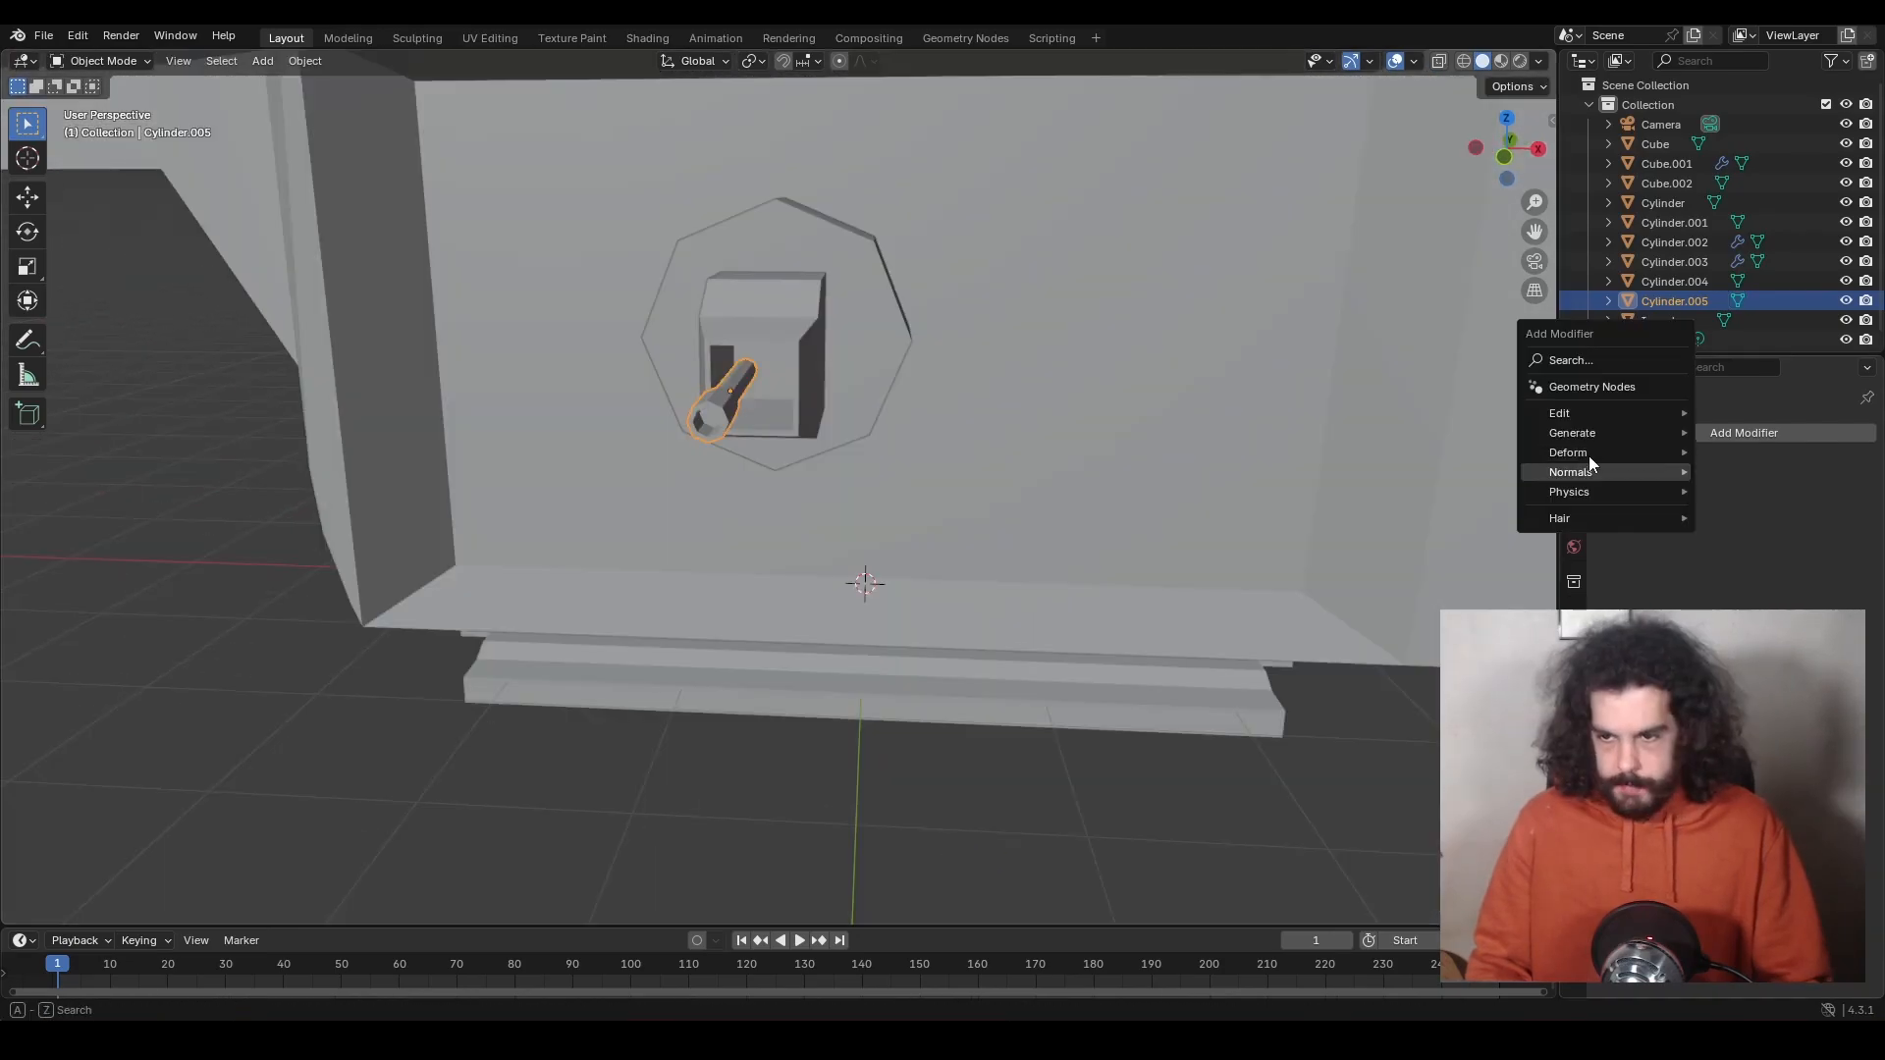
mouse_move(1598, 432)
click(1742, 564)
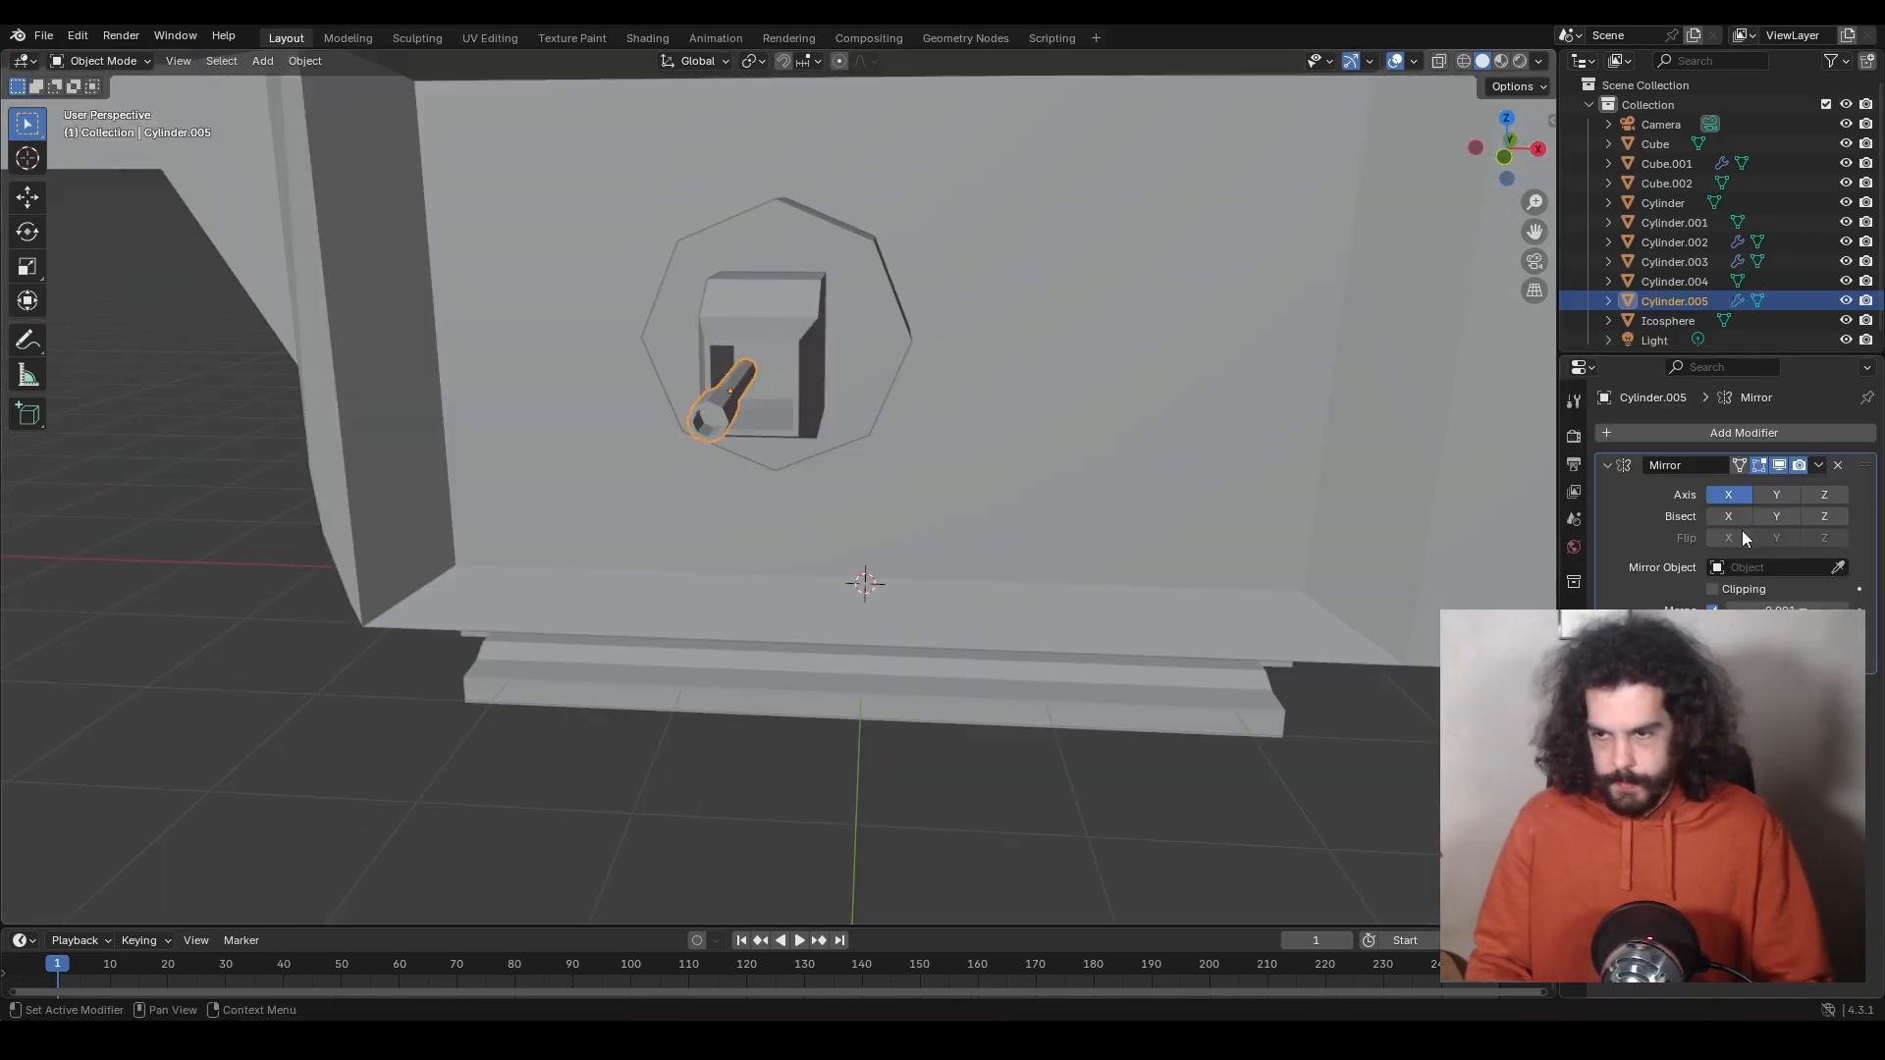
click(758, 314)
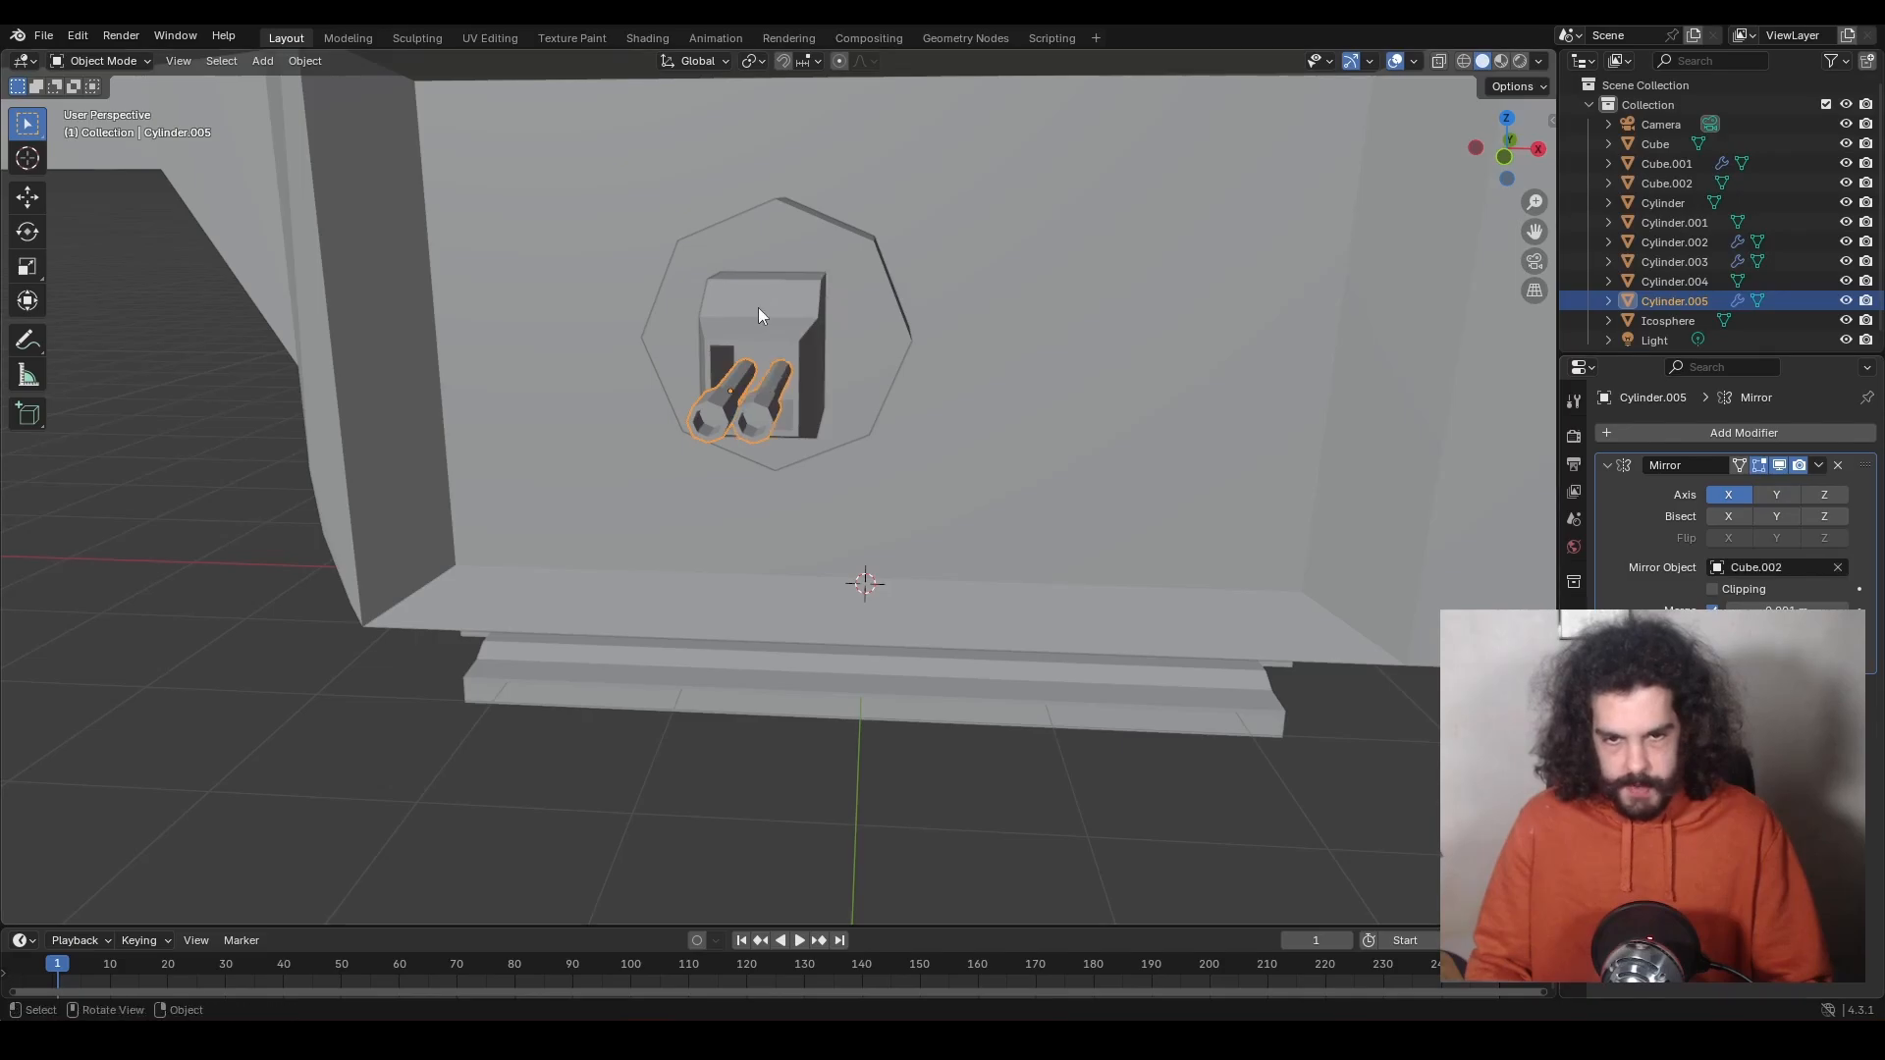
Parent the barrel Cylinder.005 to the box Cube.002, and parent Cube.002 to the Icosphere.
middle_drag(1049, 356, 697, 532)
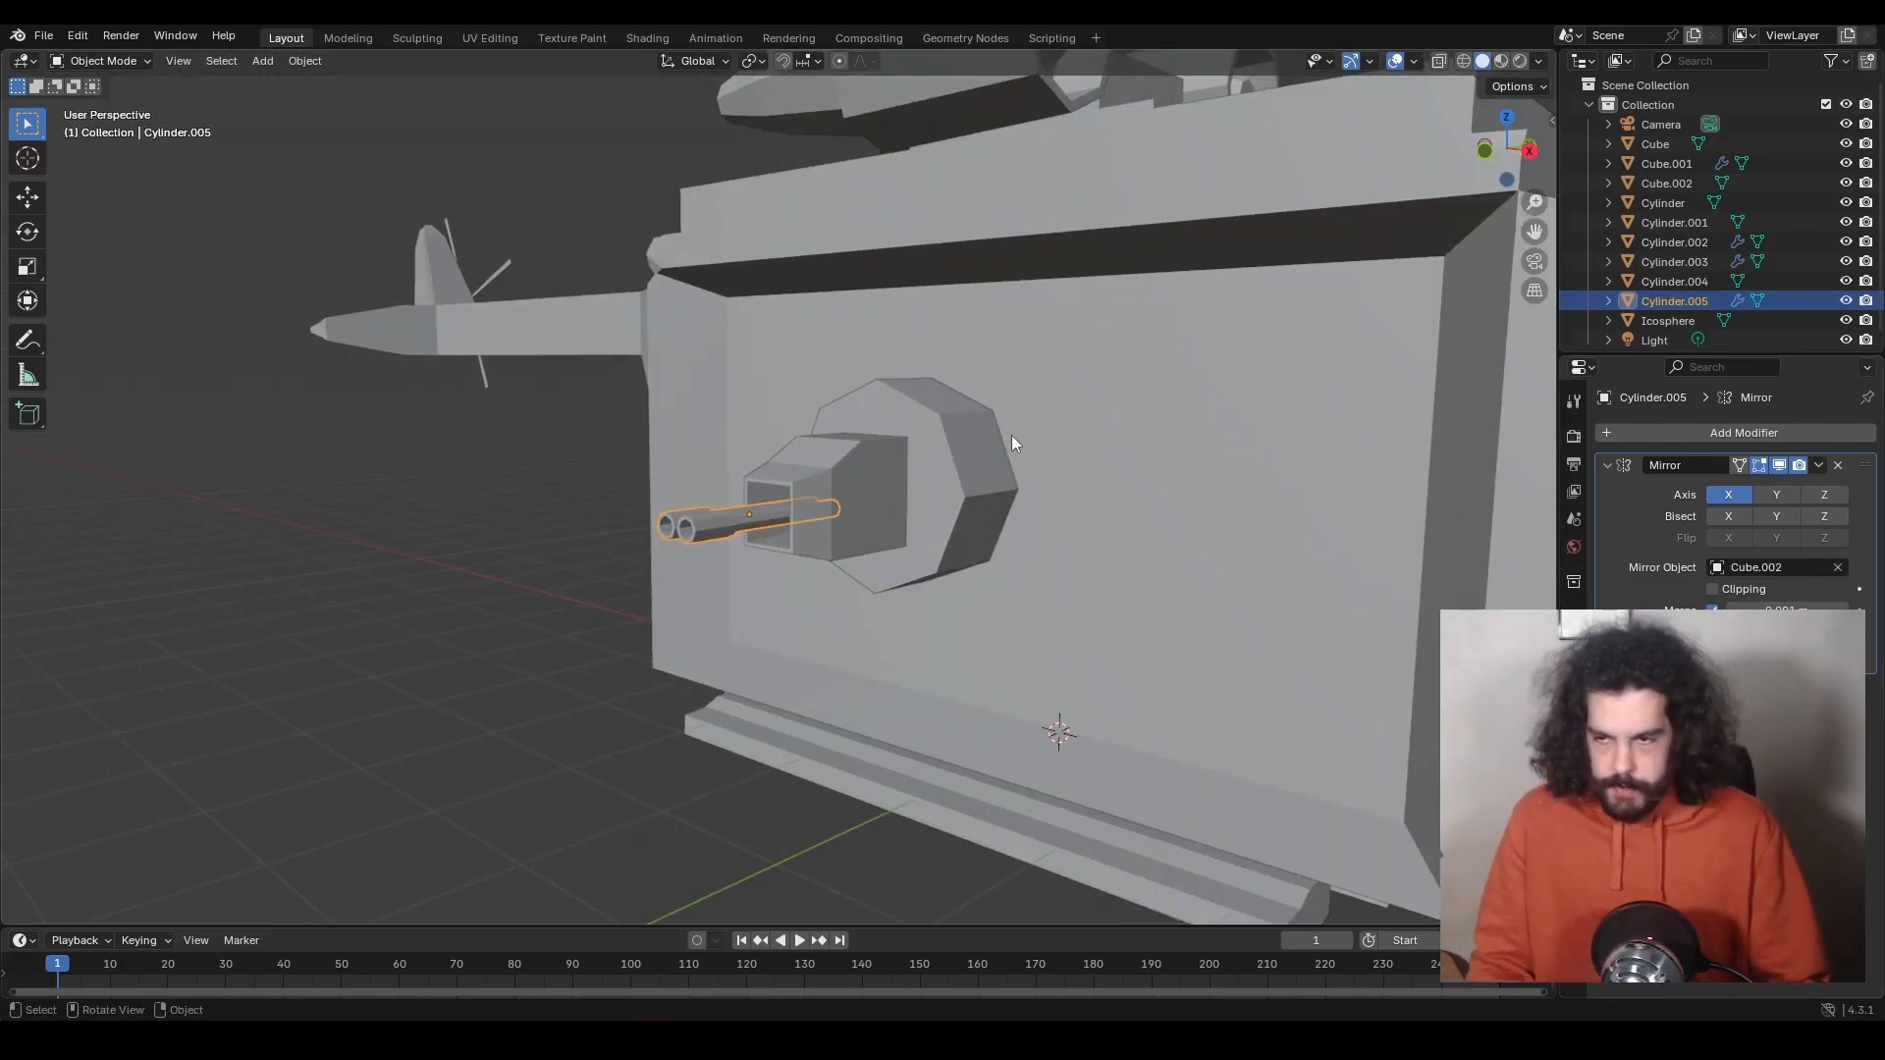
drag(1675, 299, 1656, 184)
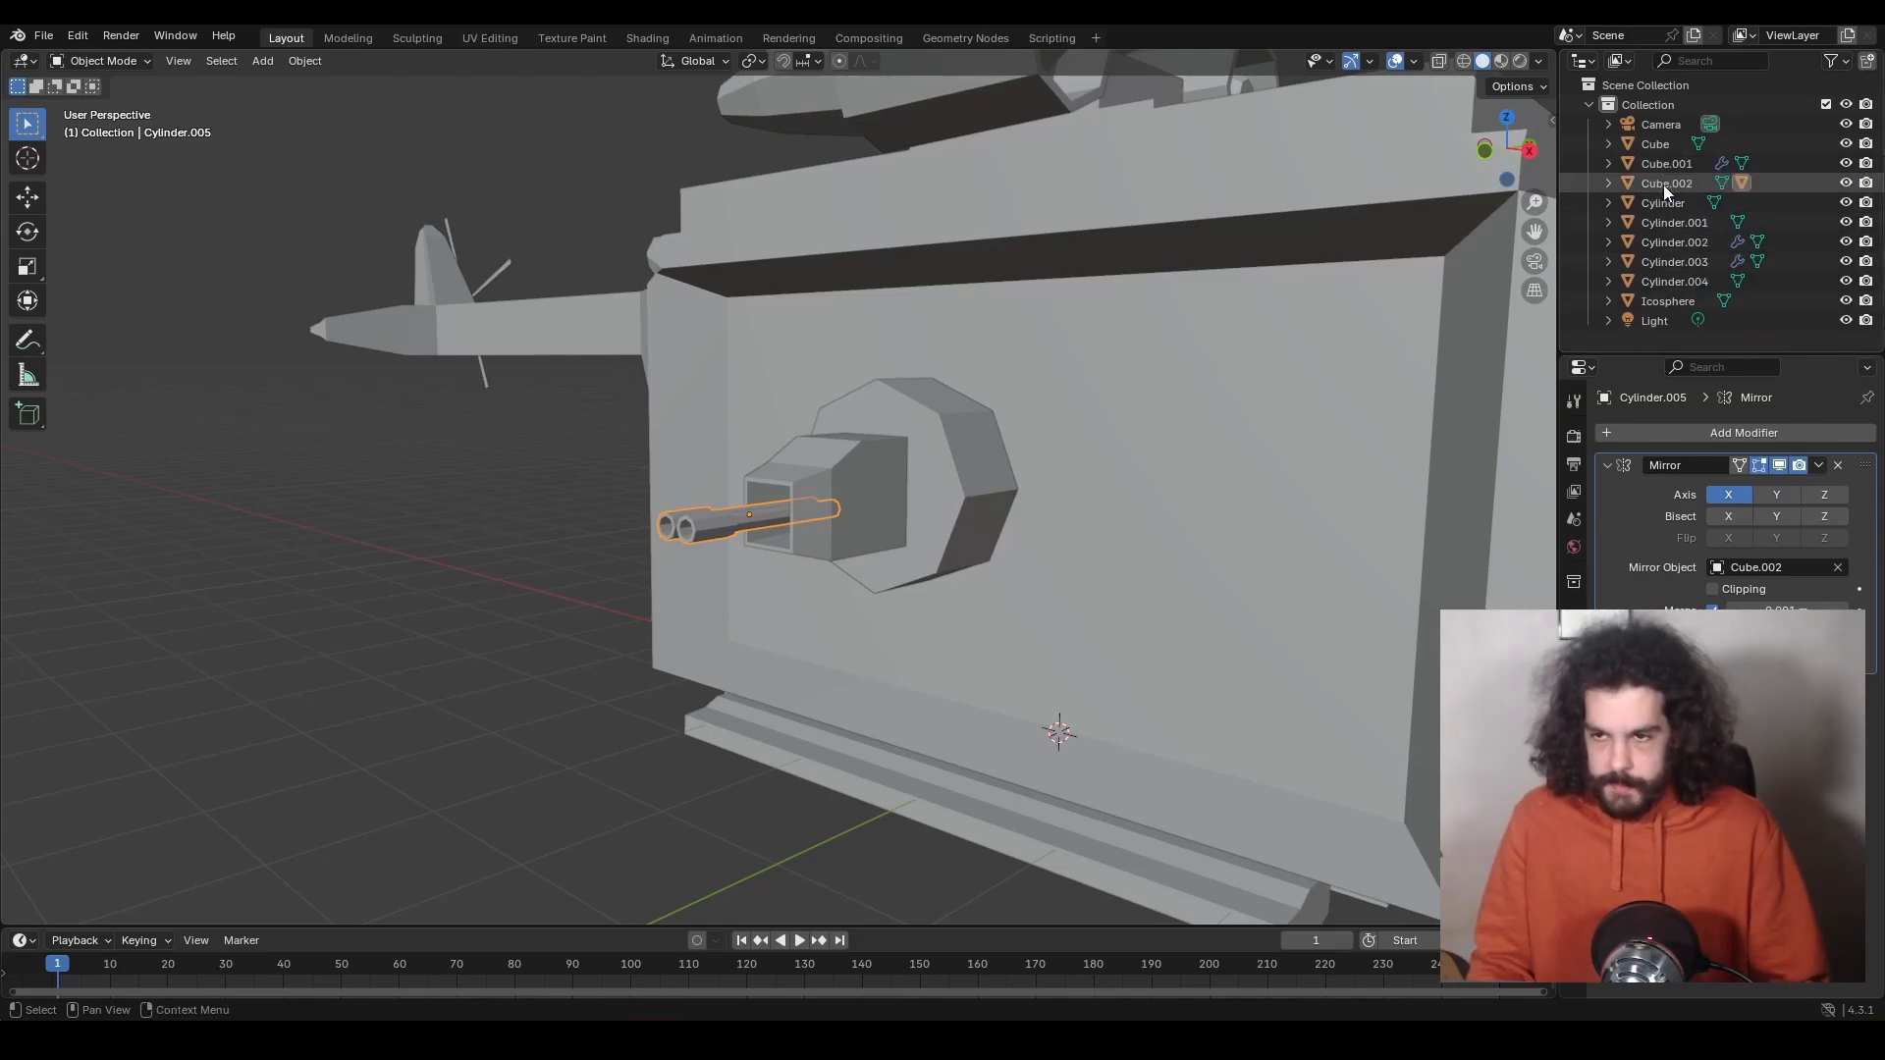
click(1663, 184)
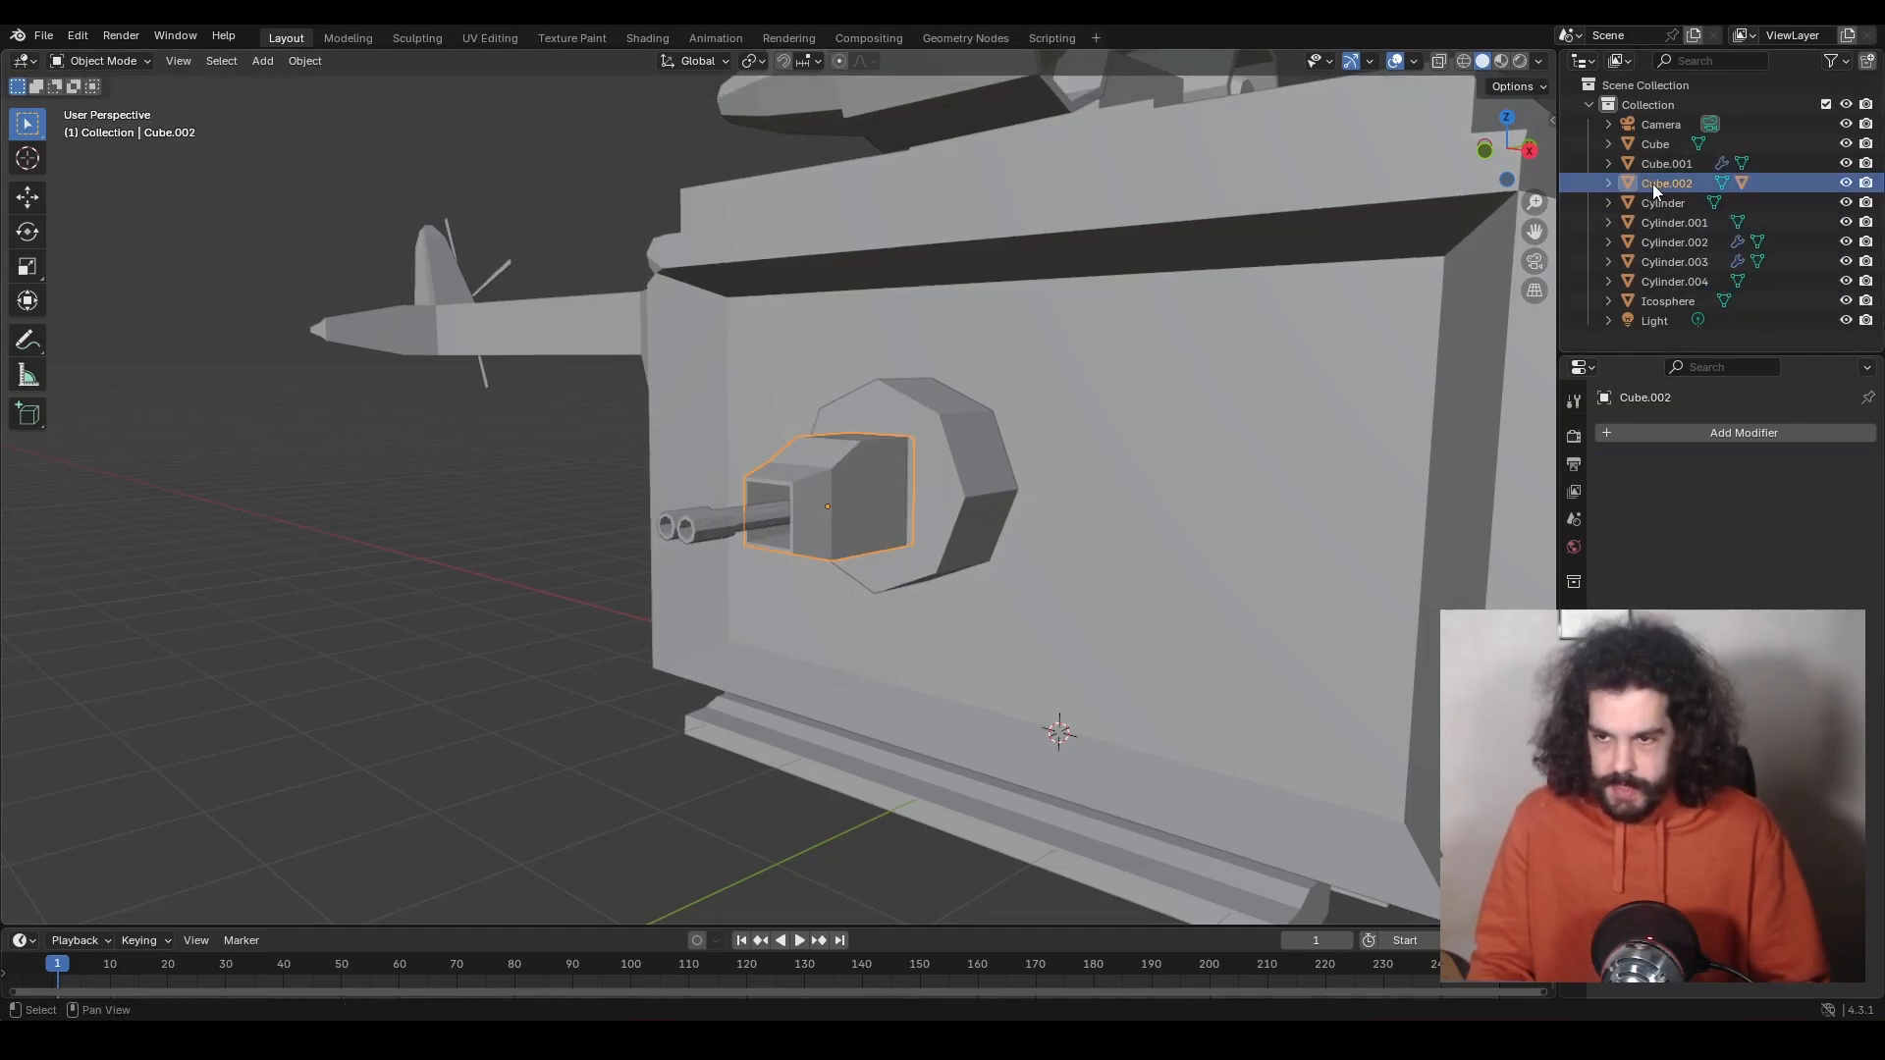
drag(1657, 184, 1656, 303)
Try rotating the ico sphere freely and about the global X axis to test how the parented gun follows.
click(1667, 282)
key(r)
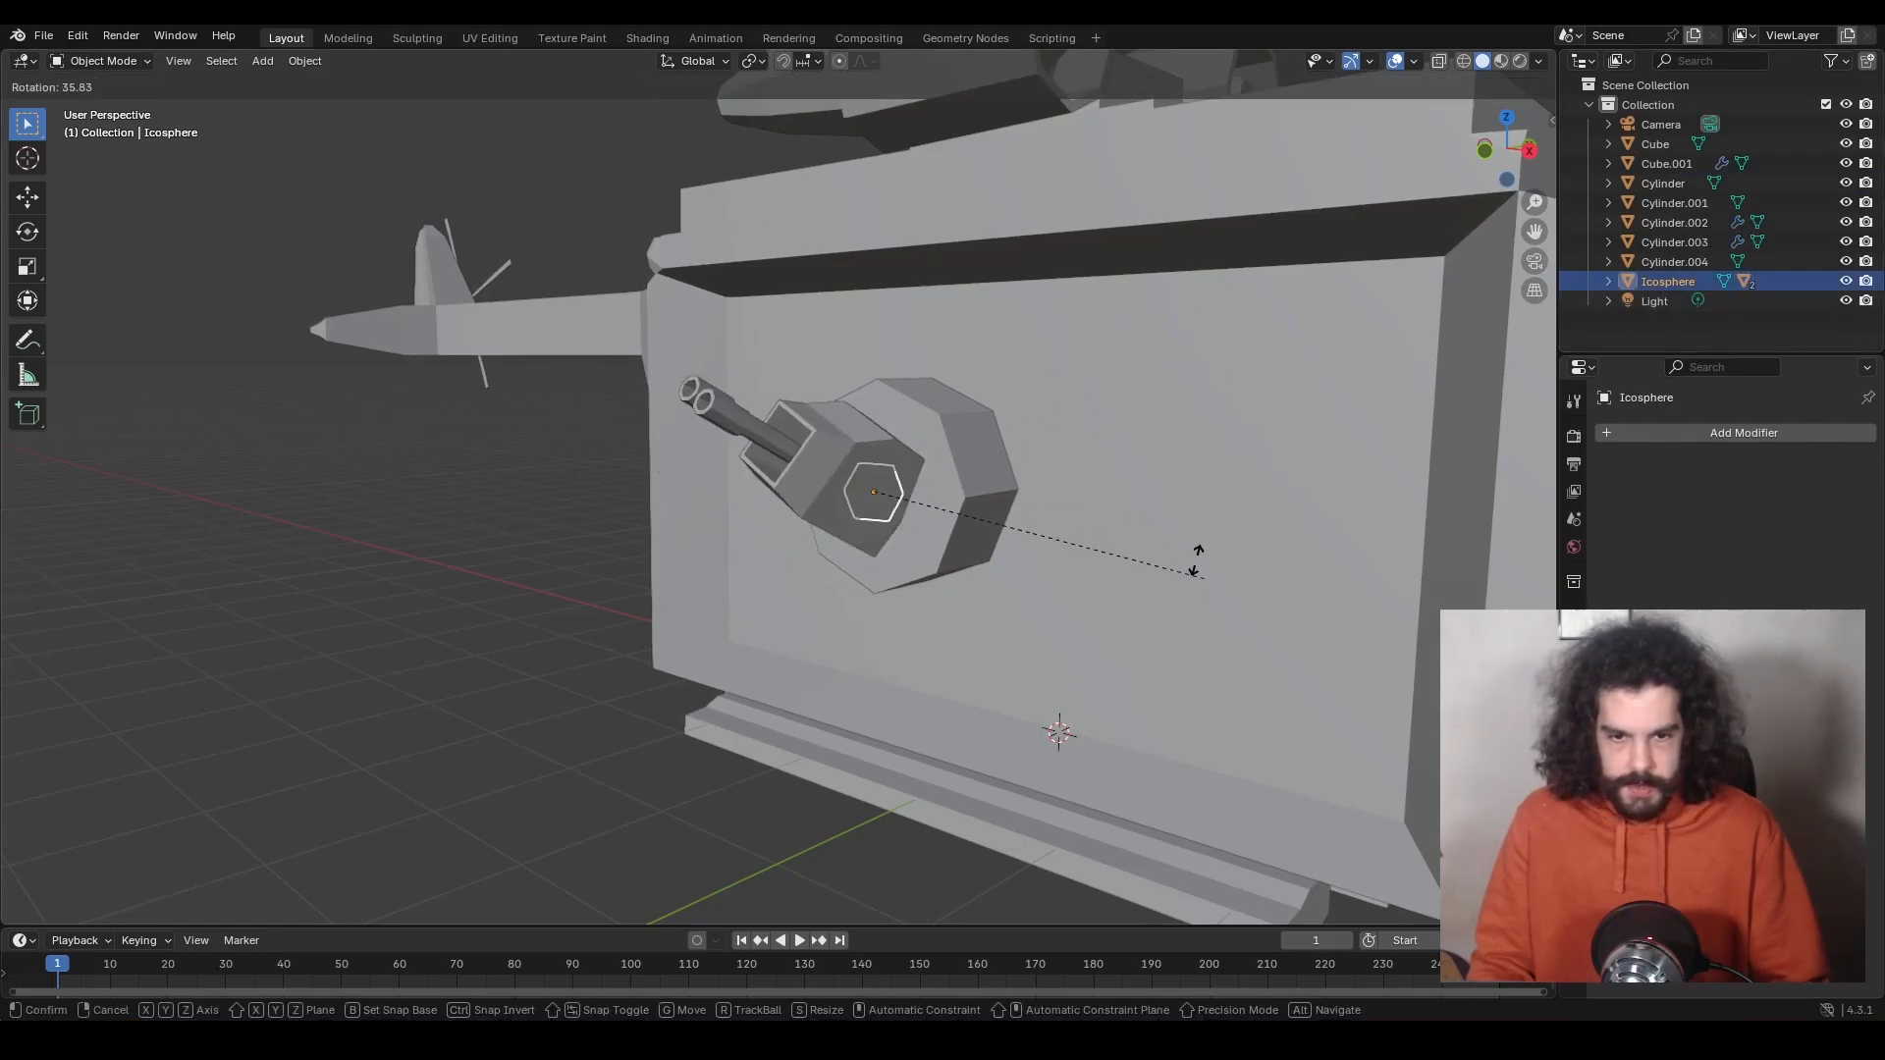
key(Escape)
scroll(1149, 452, down, 6)
middle_drag(1127, 466, 1149, 473)
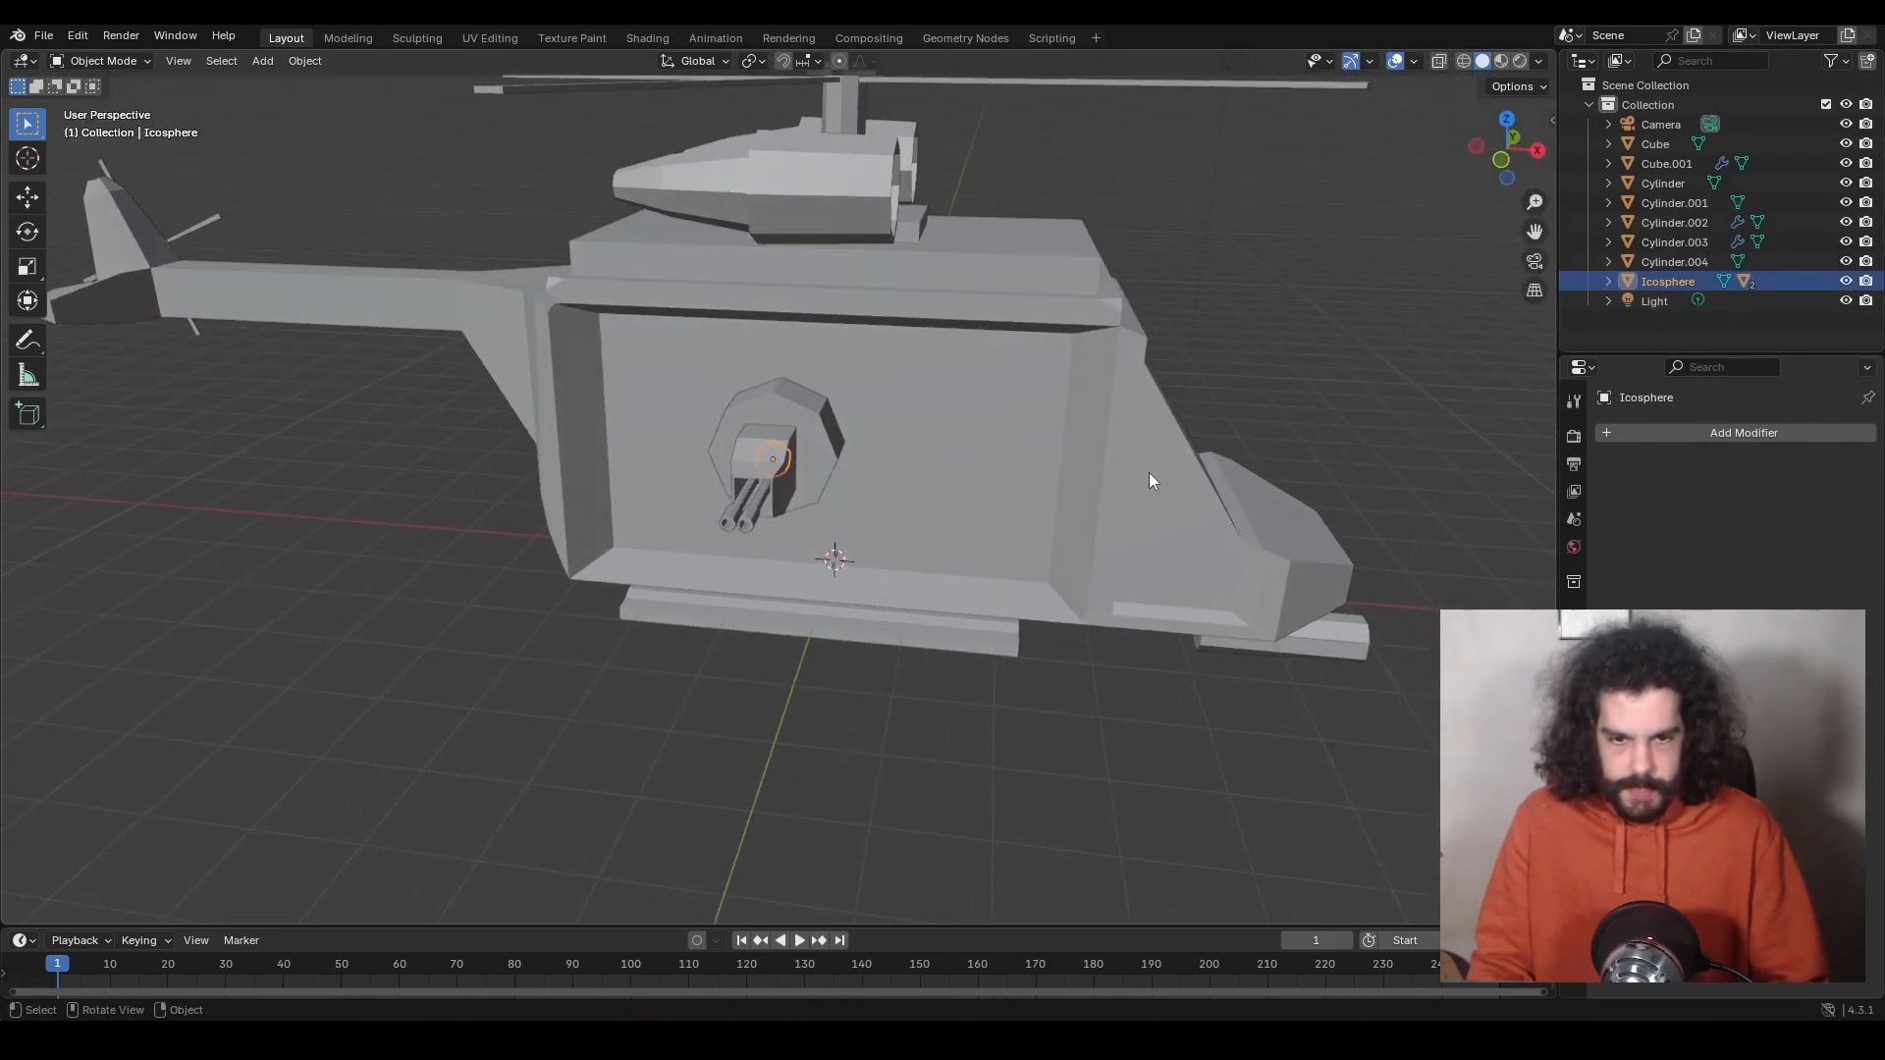
key(r)
key(x)
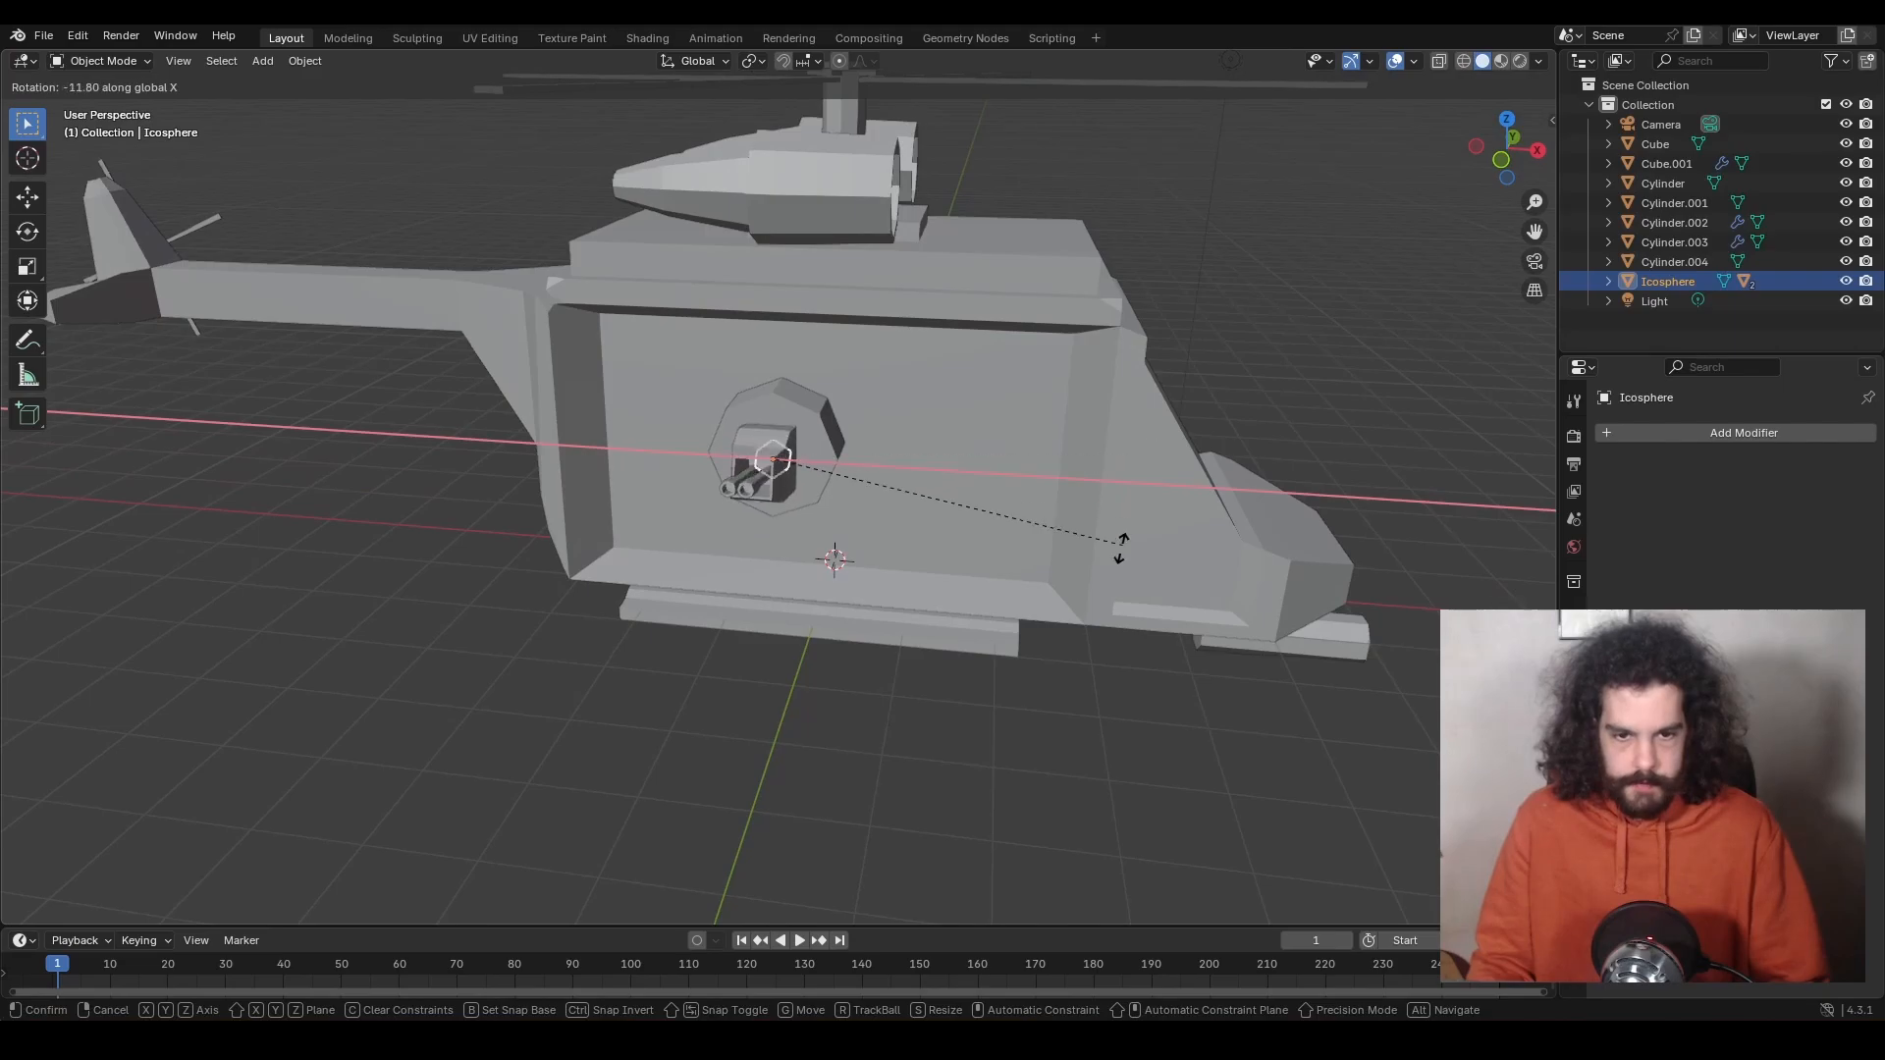
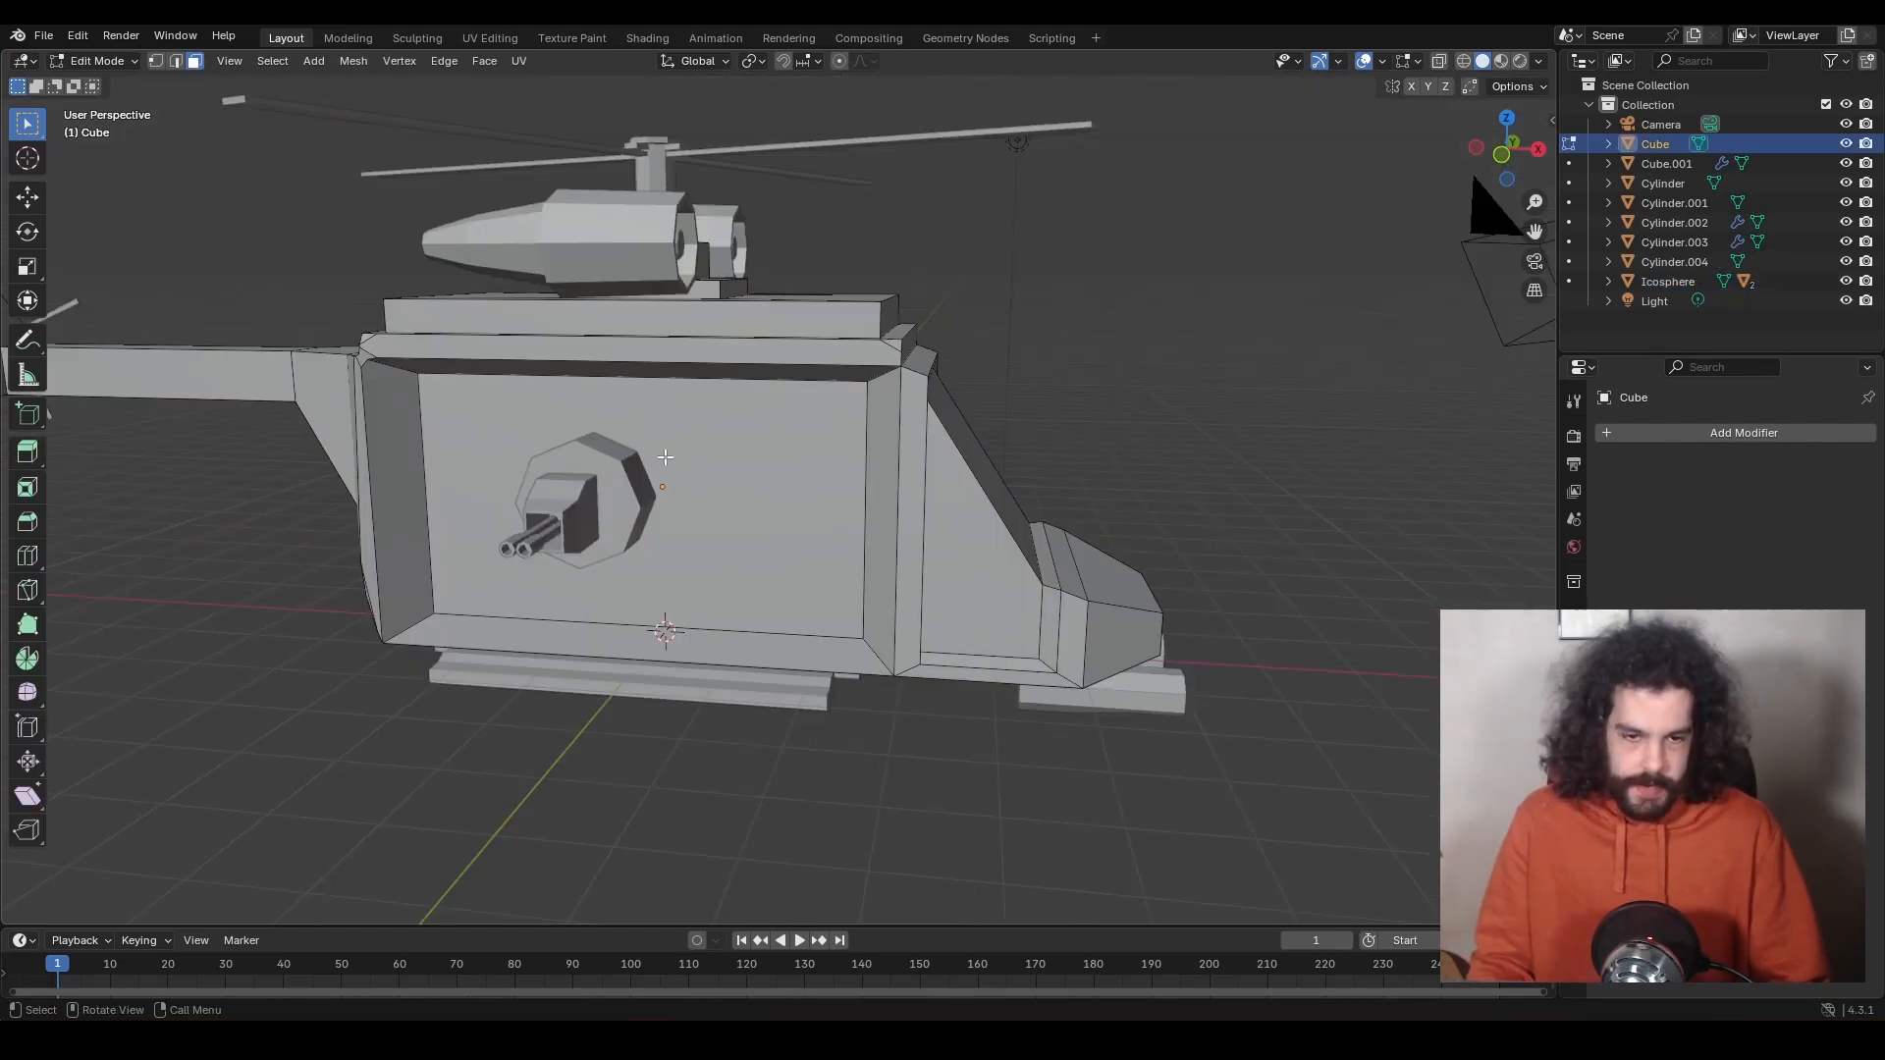
Add a vertical loop cut through the fuselage's recessed side panel, slid by about 0.19 between the gun and the front frame.
key(ctrl+r)
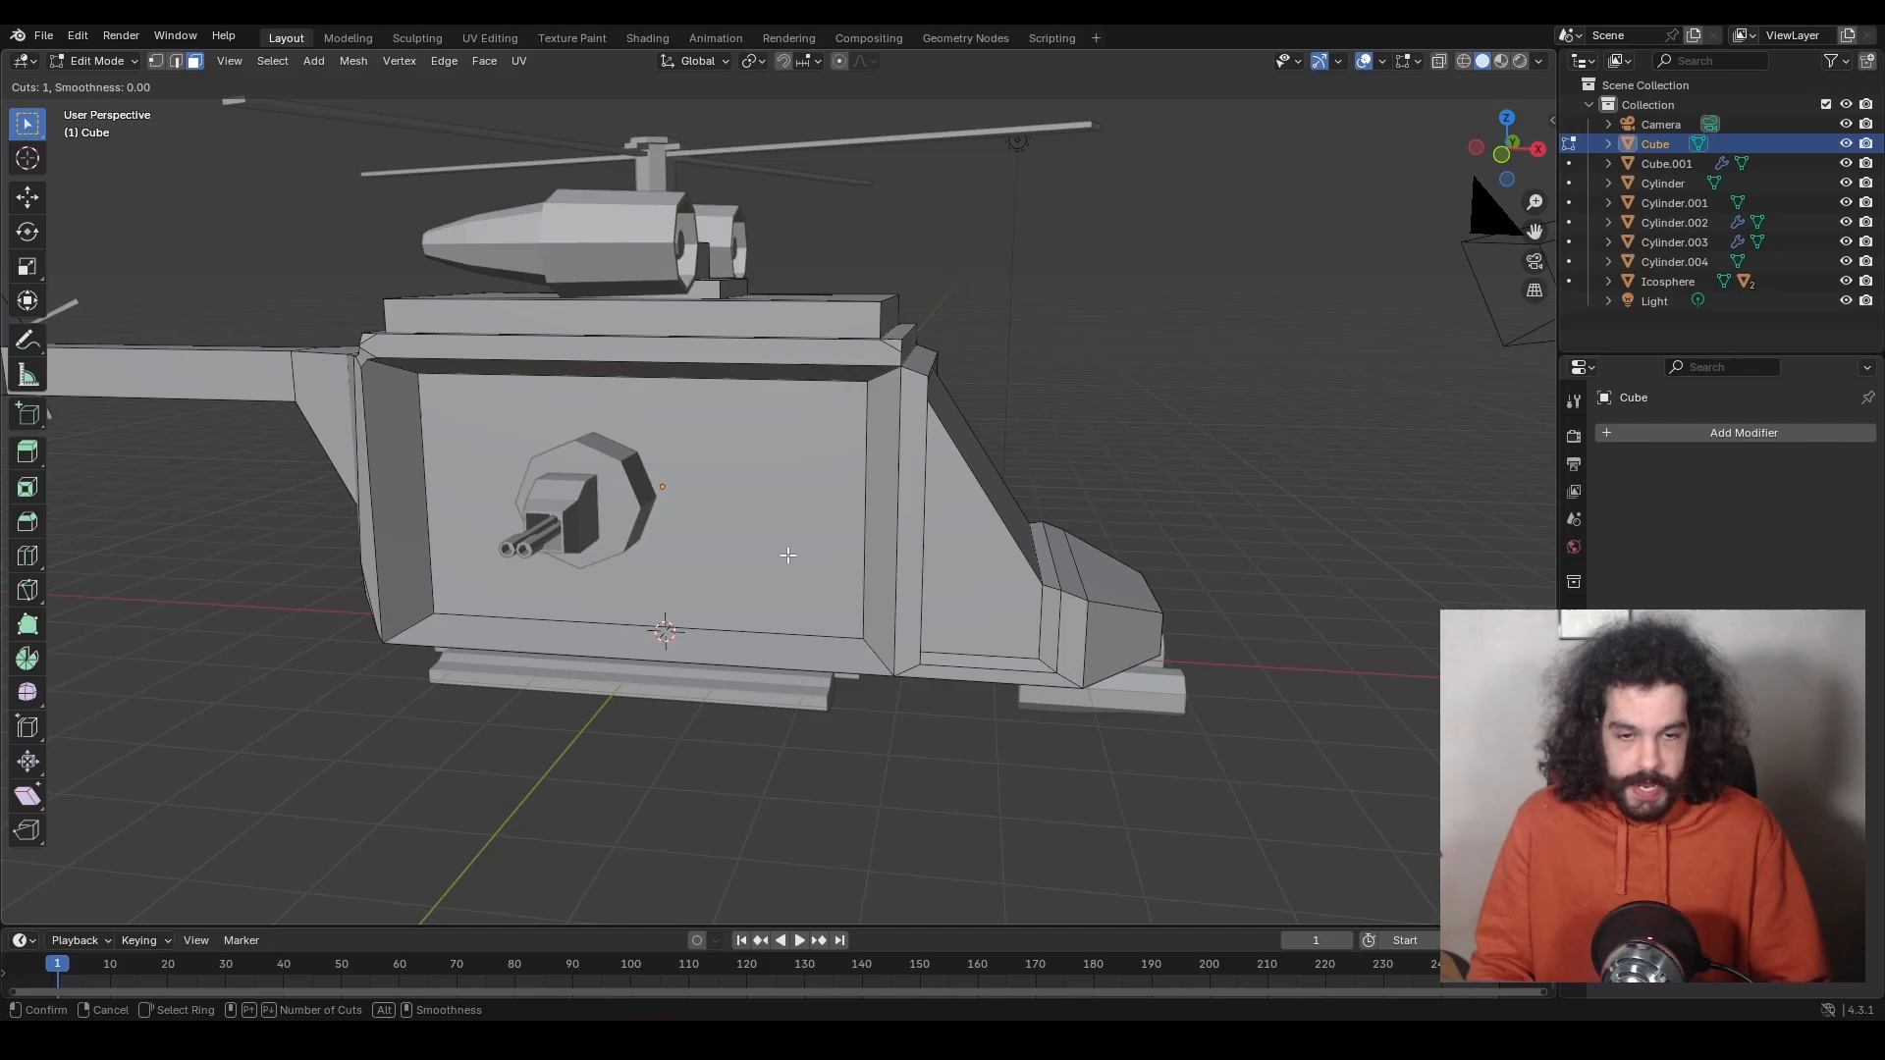
click(746, 405)
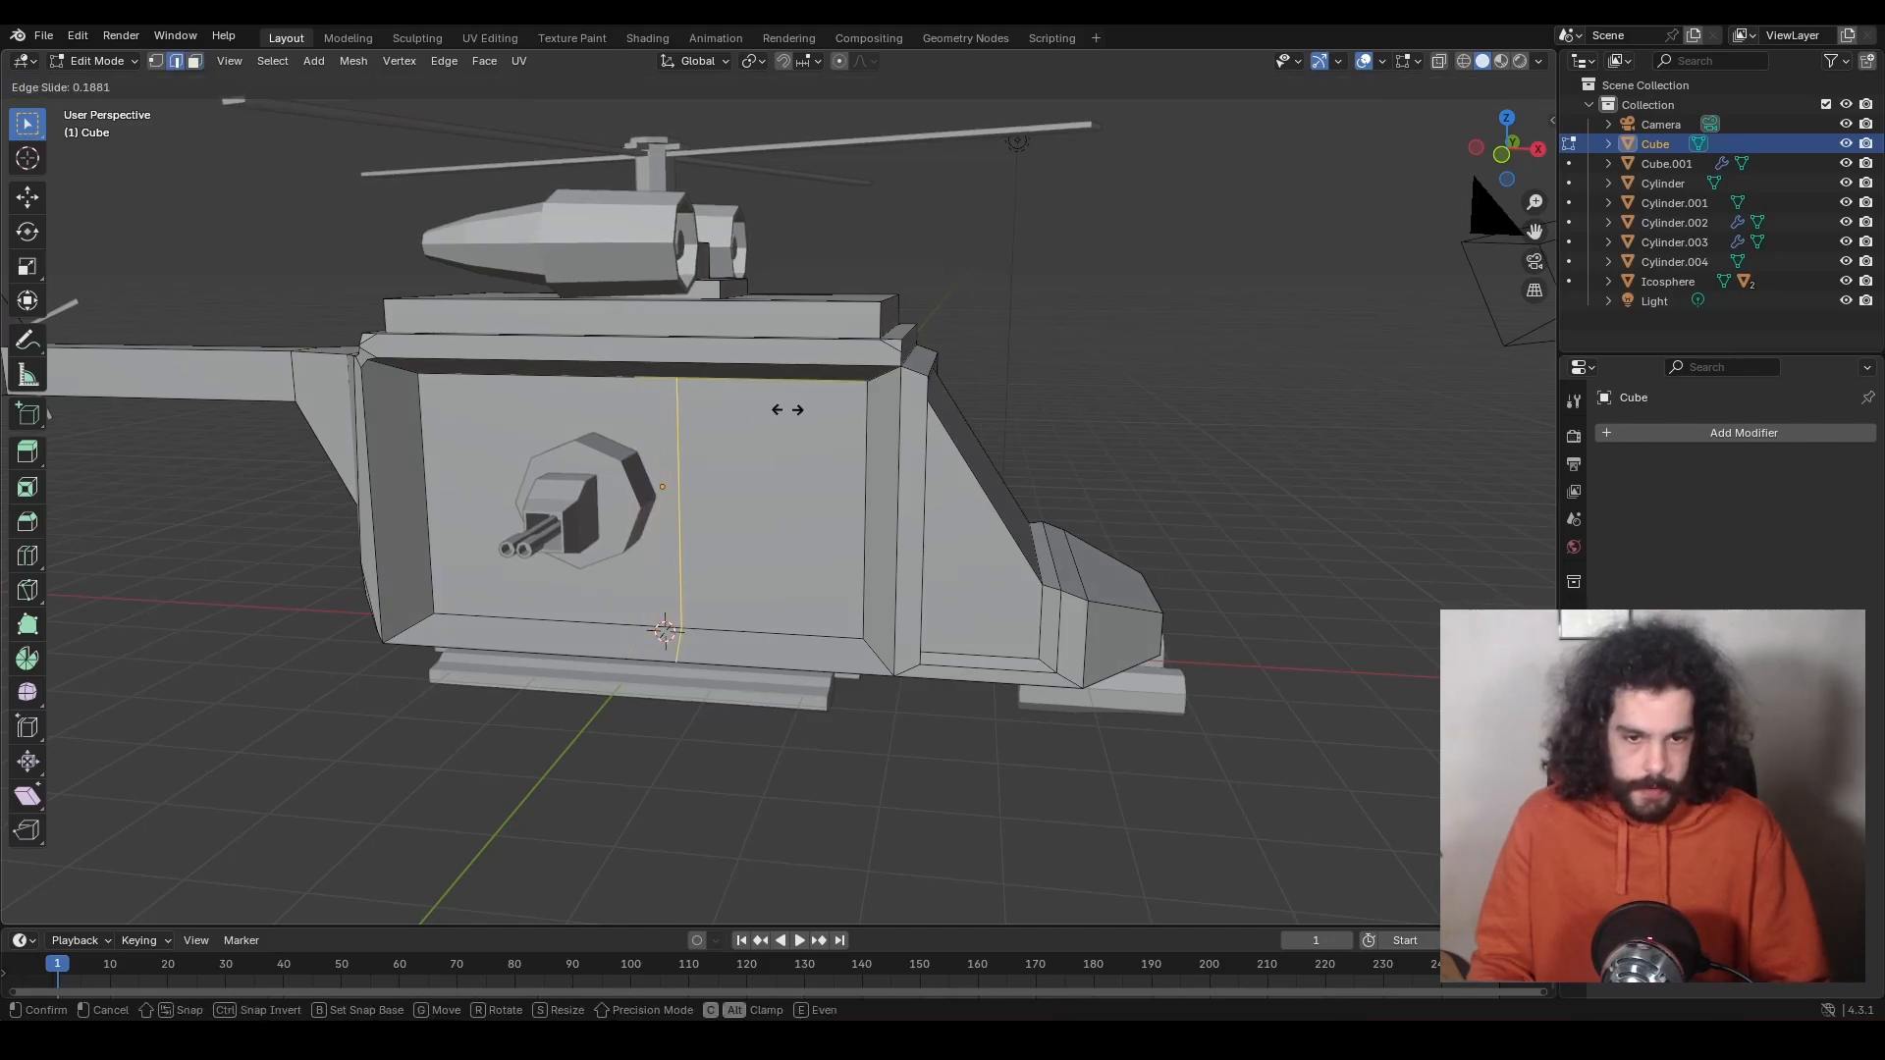
click(784, 410)
Extrude the front section of the recessed side panel about 0.56 m outward to form a door block.
key(3)
click(842, 504)
middle_drag(880, 507, 888, 518)
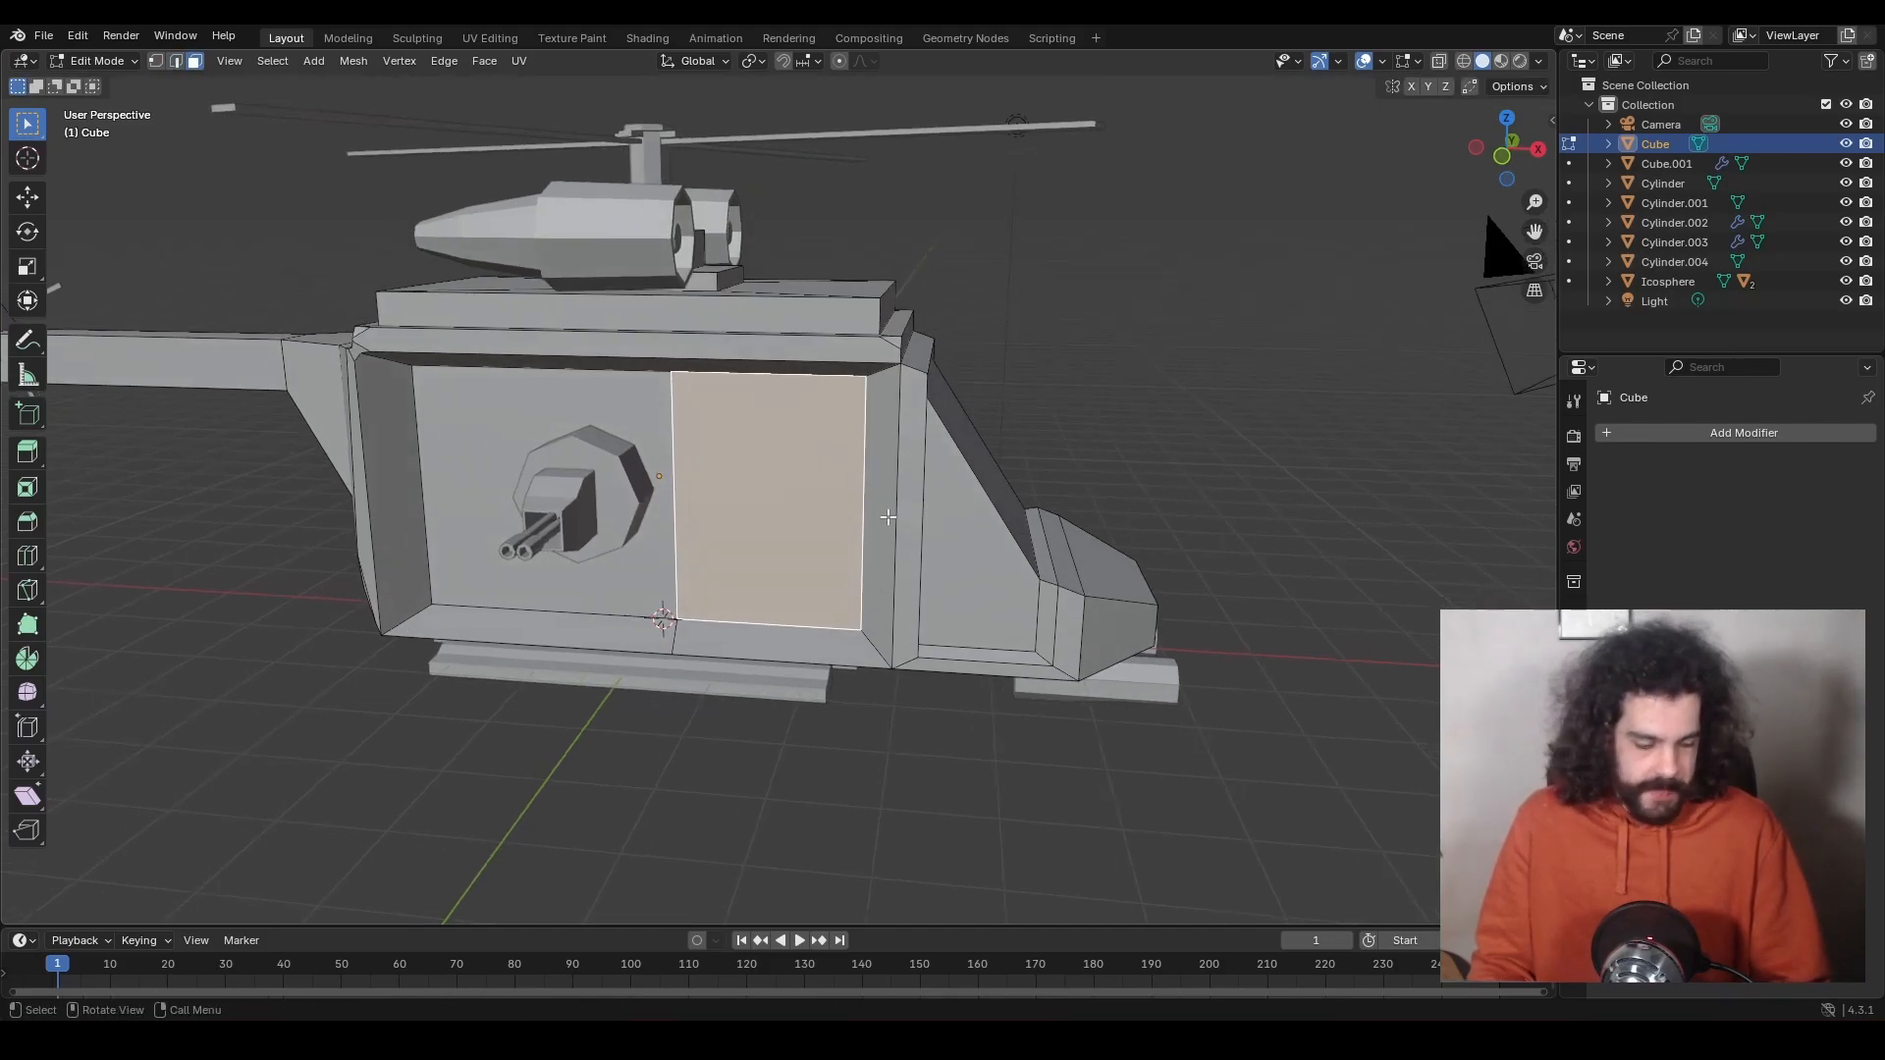
key(e)
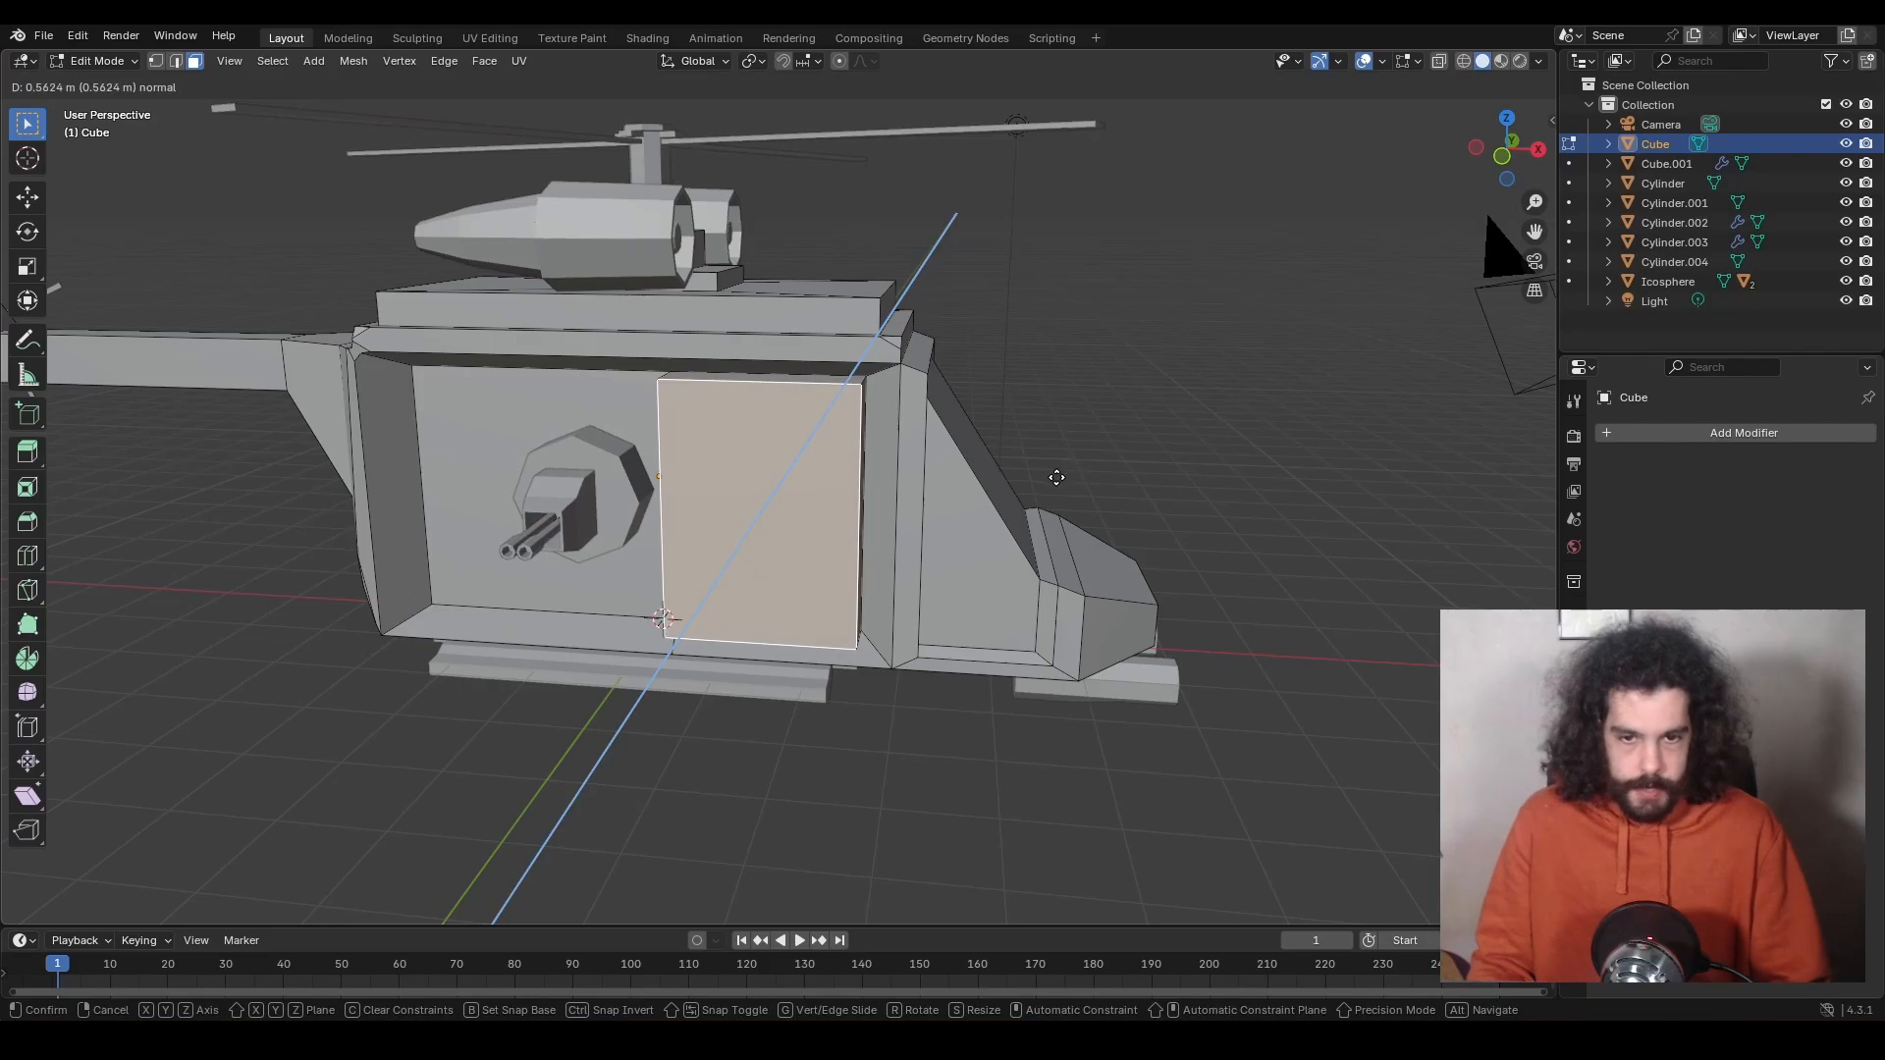
click(1056, 478)
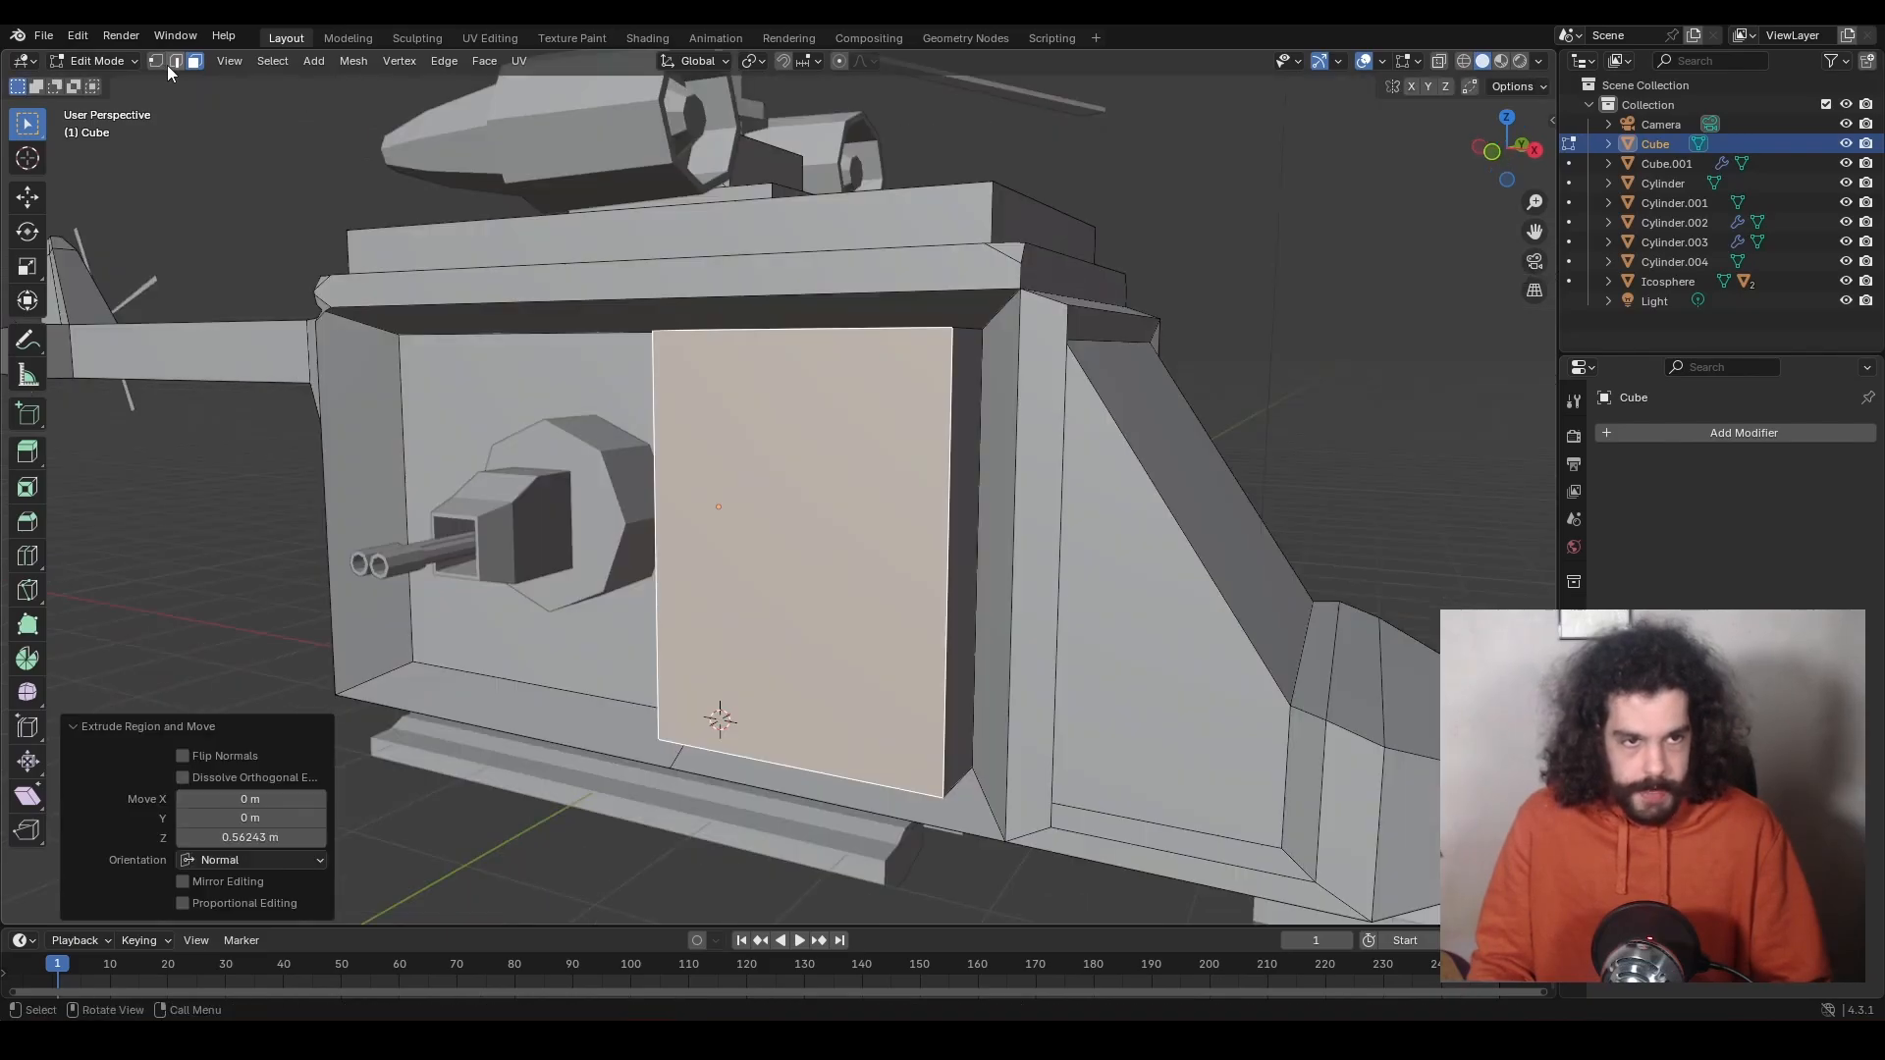
Slide the inner vertical edge beside the door block toward the front frame.
click(175, 60)
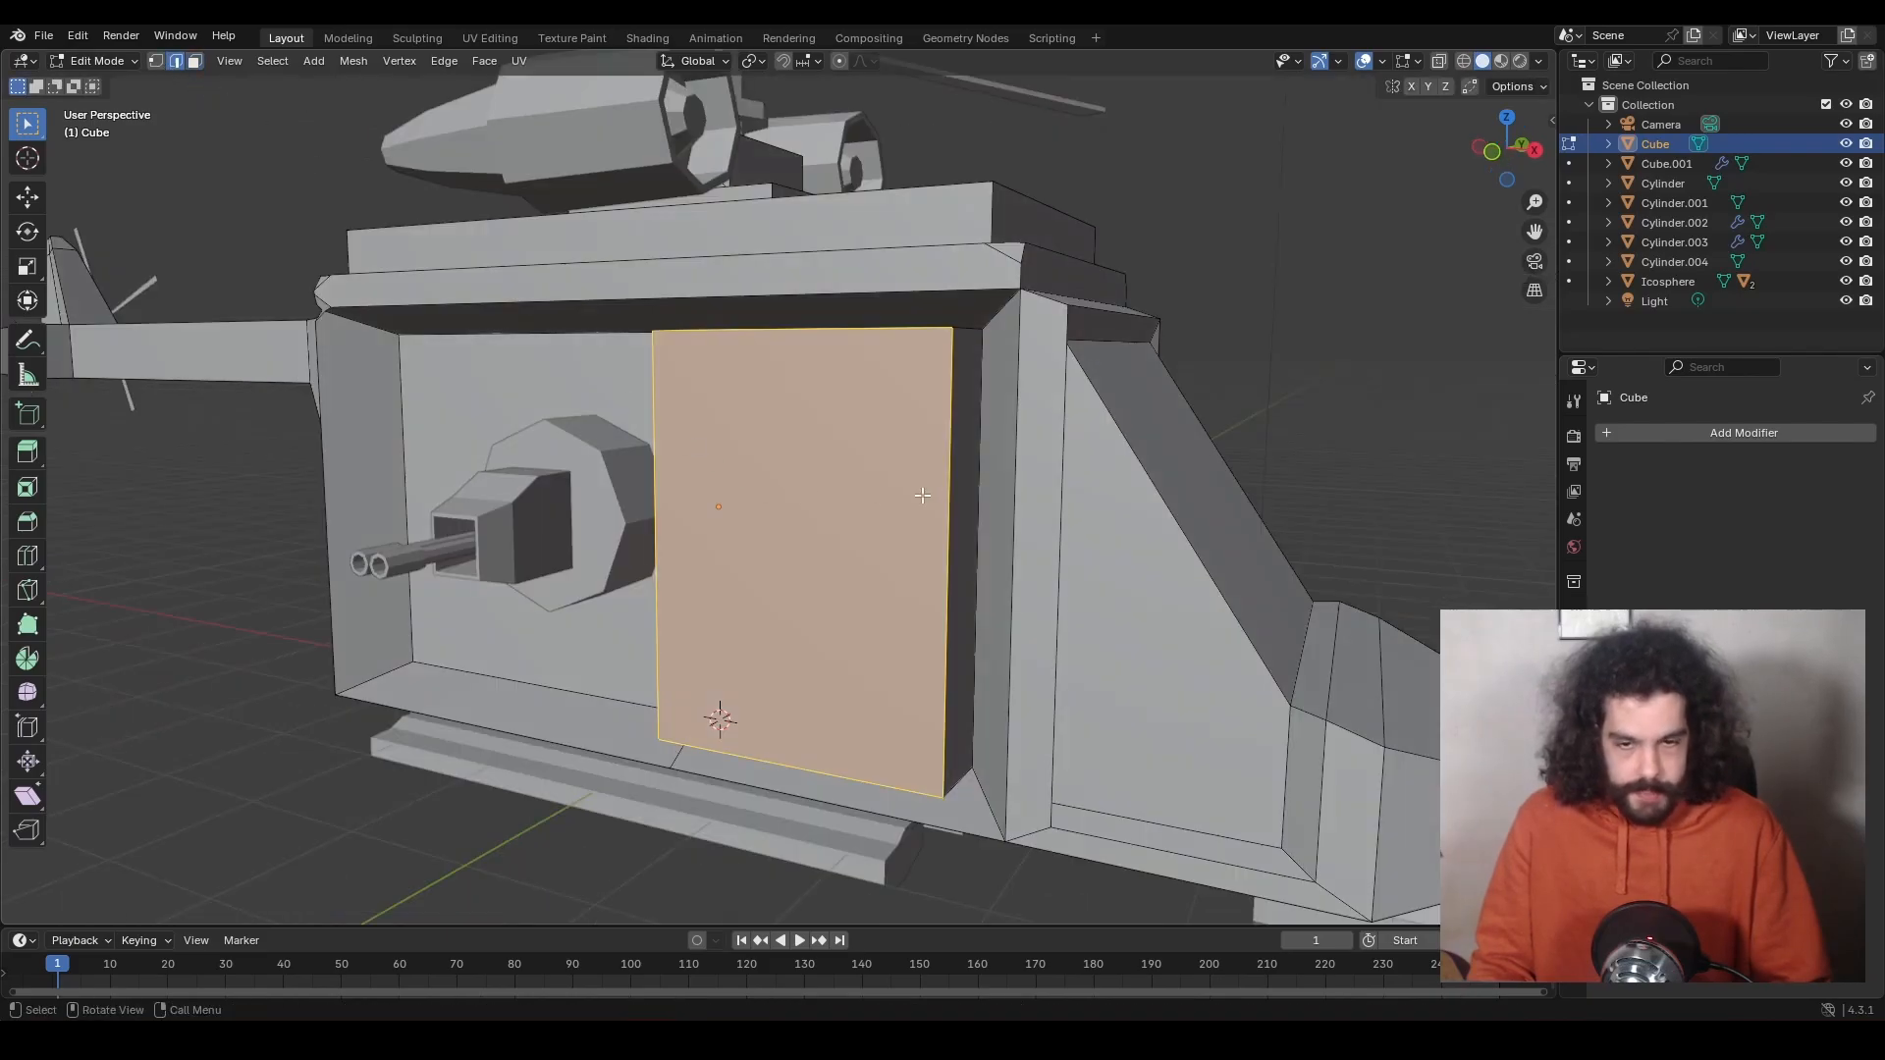
click(975, 468)
middle_drag(1063, 488, 1048, 546)
key(g)
key(g)
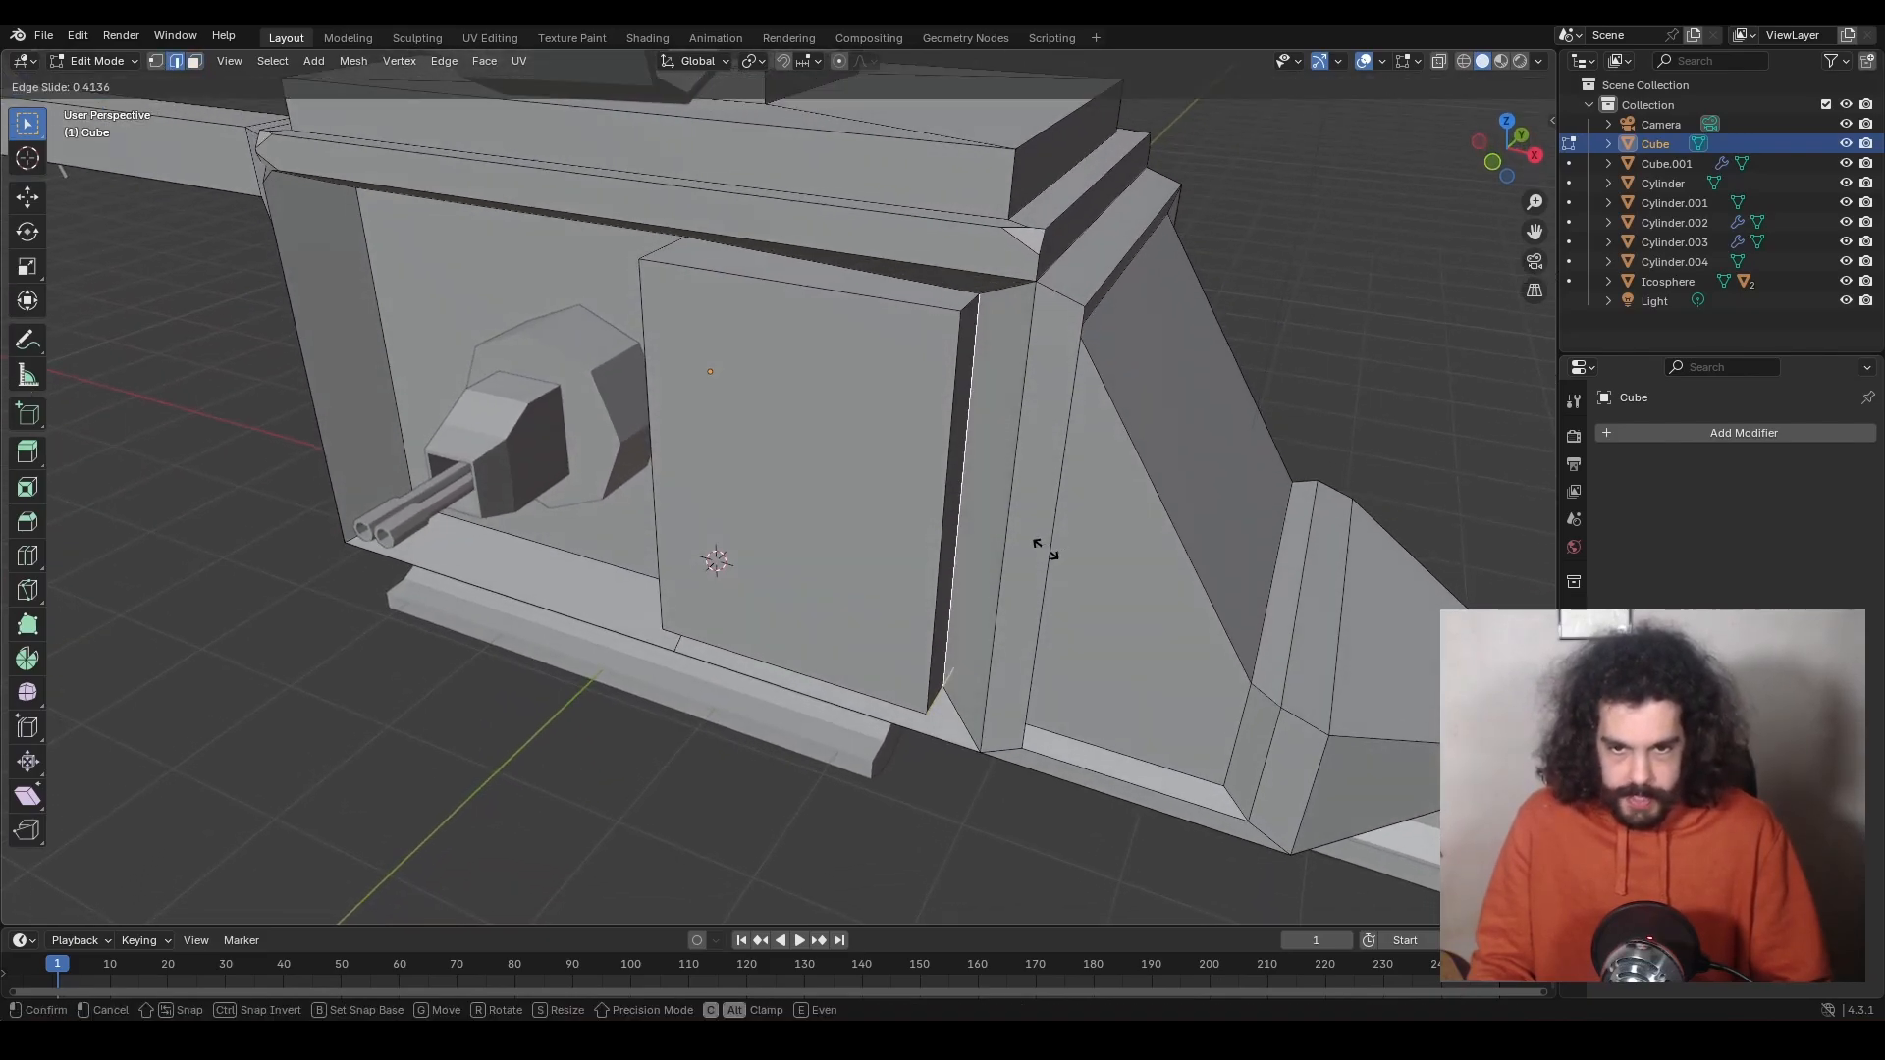
click(1046, 547)
key(g)
key(g)
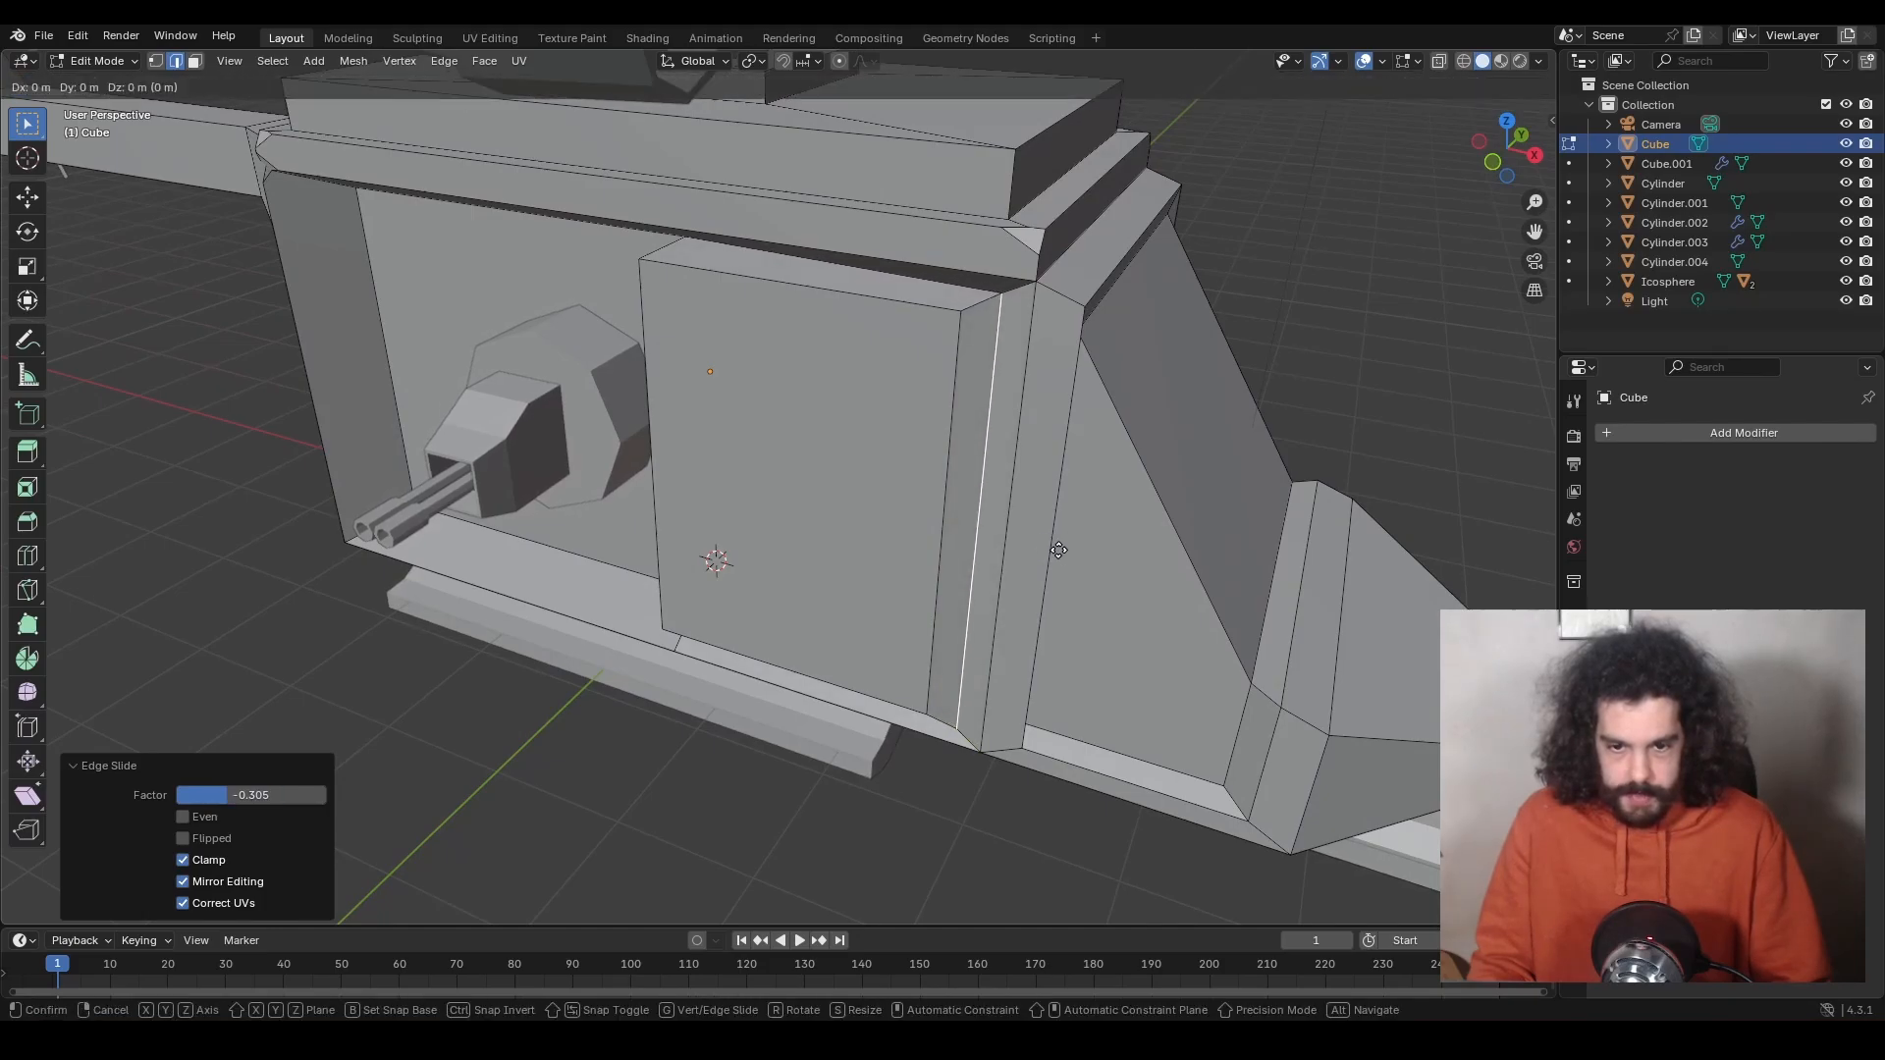
Inset the door block's outer face by about 0.04 m.
click(194, 61)
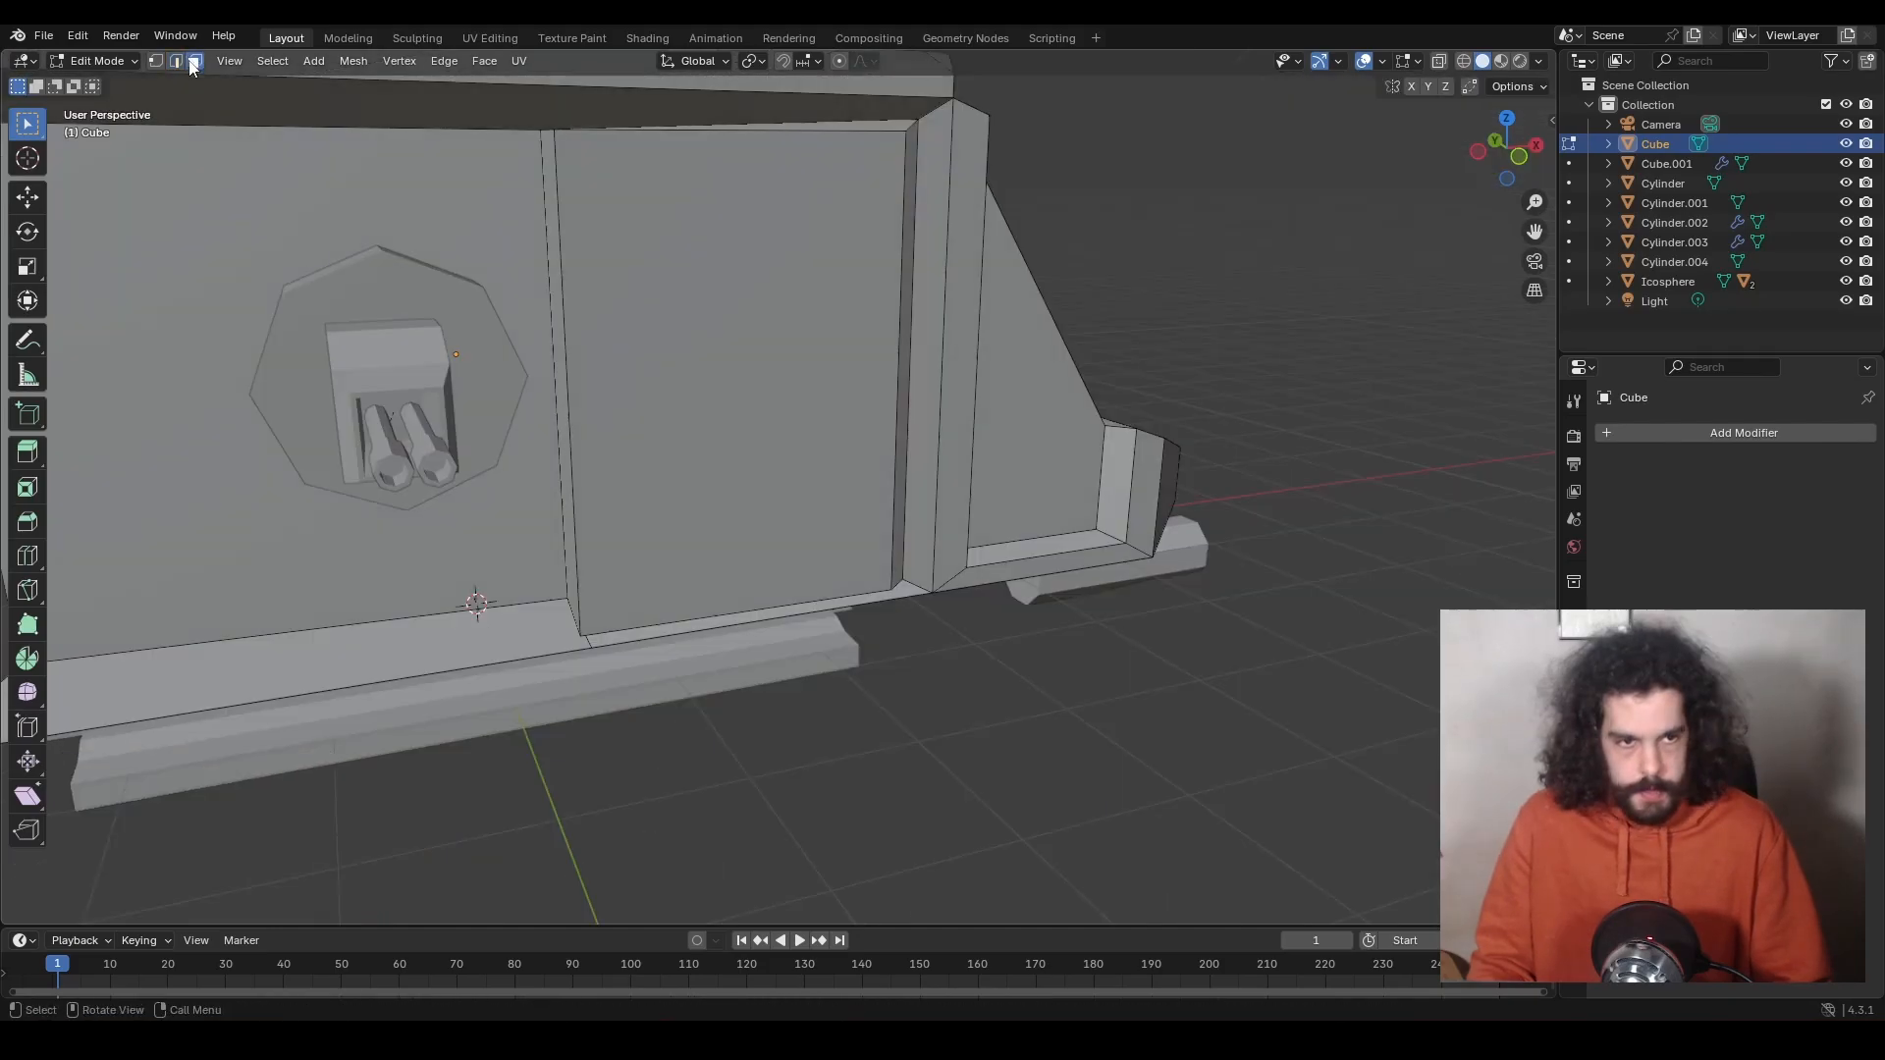
click(837, 361)
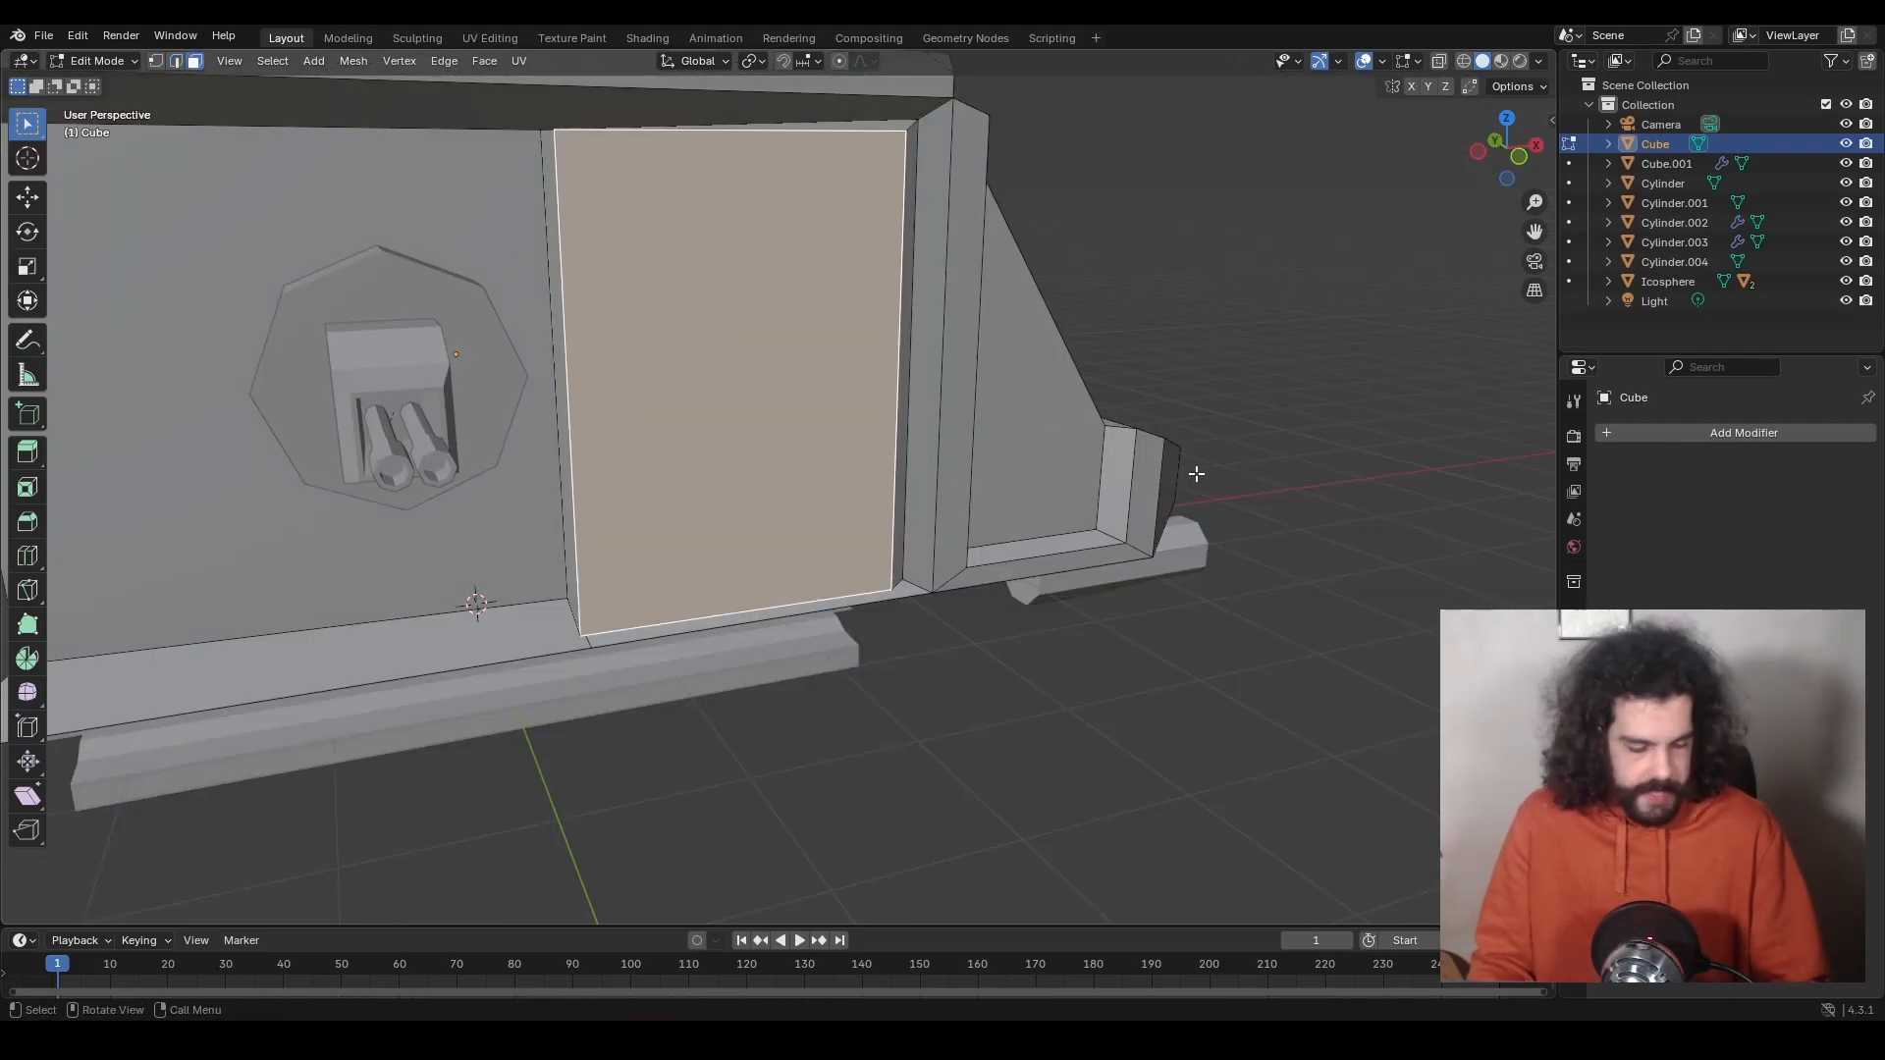
key(i)
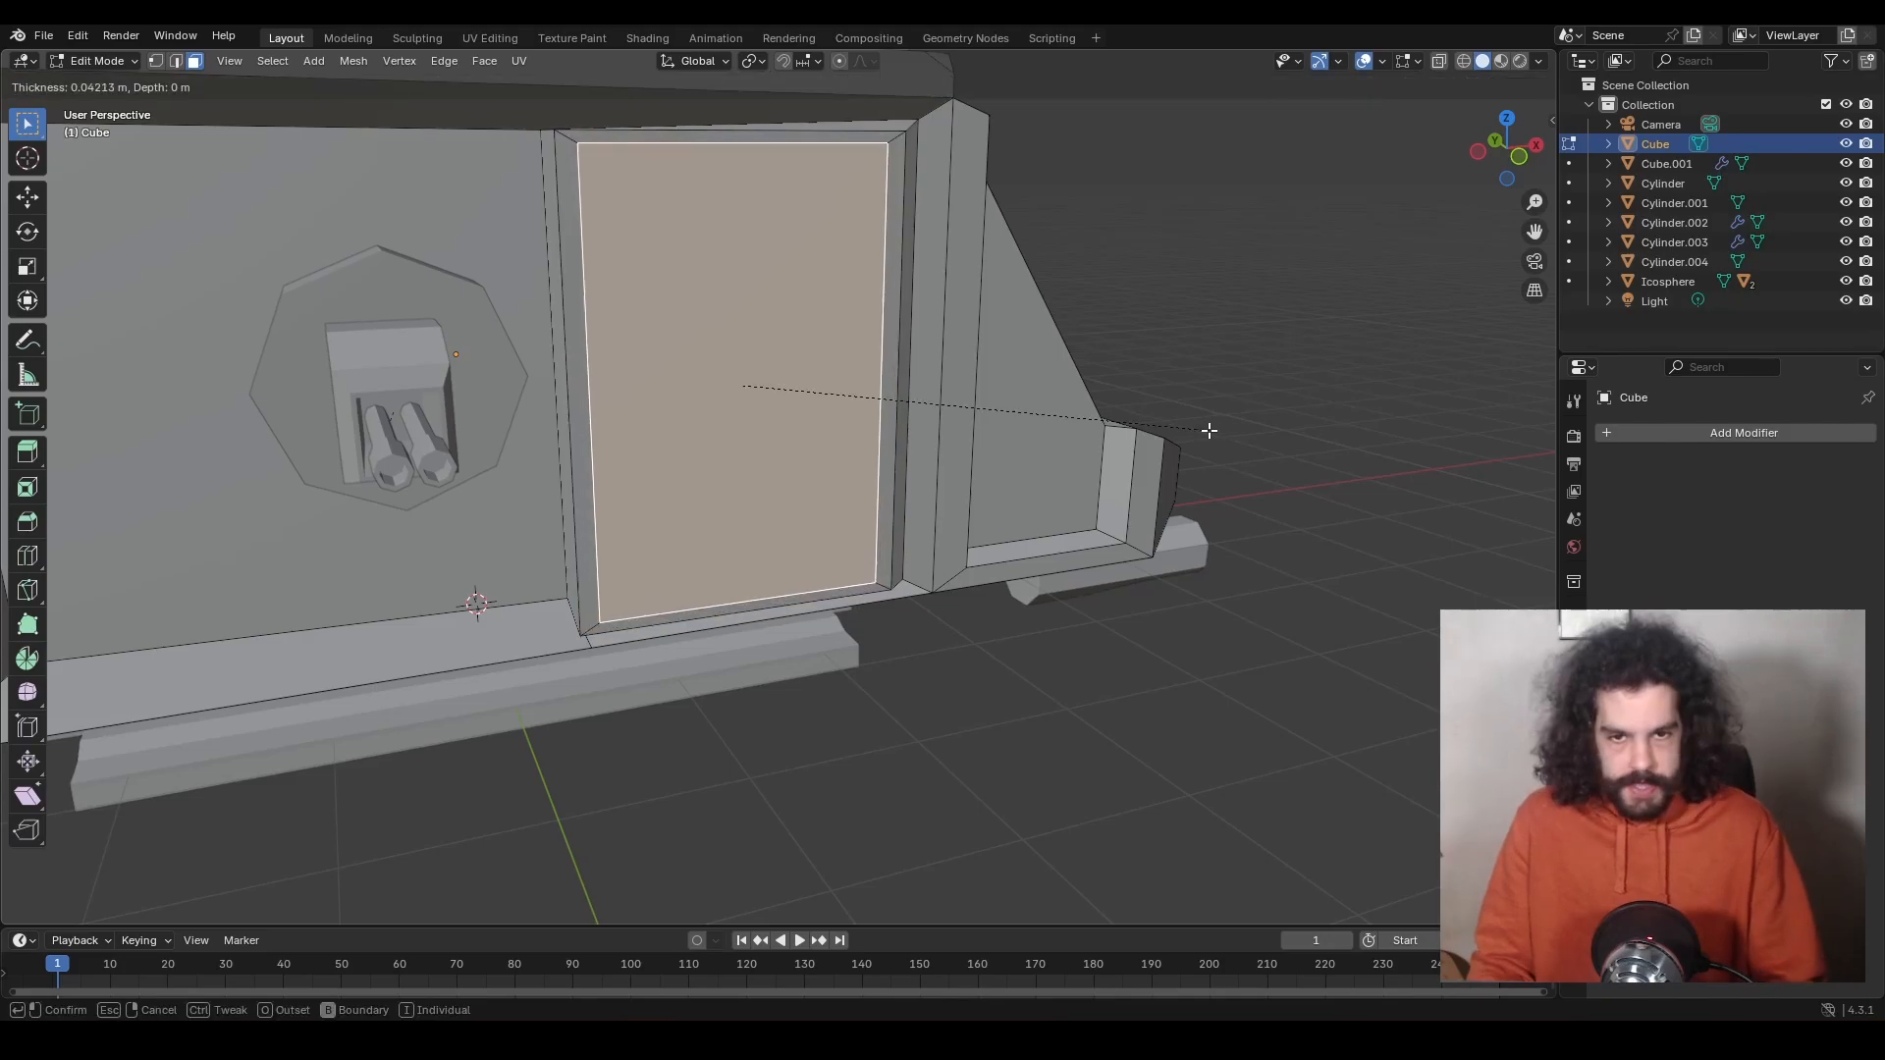
click(1209, 430)
Scale the door's inset face to about 0.80 along X and shift it along X toward the nose.
key(s)
key(x)
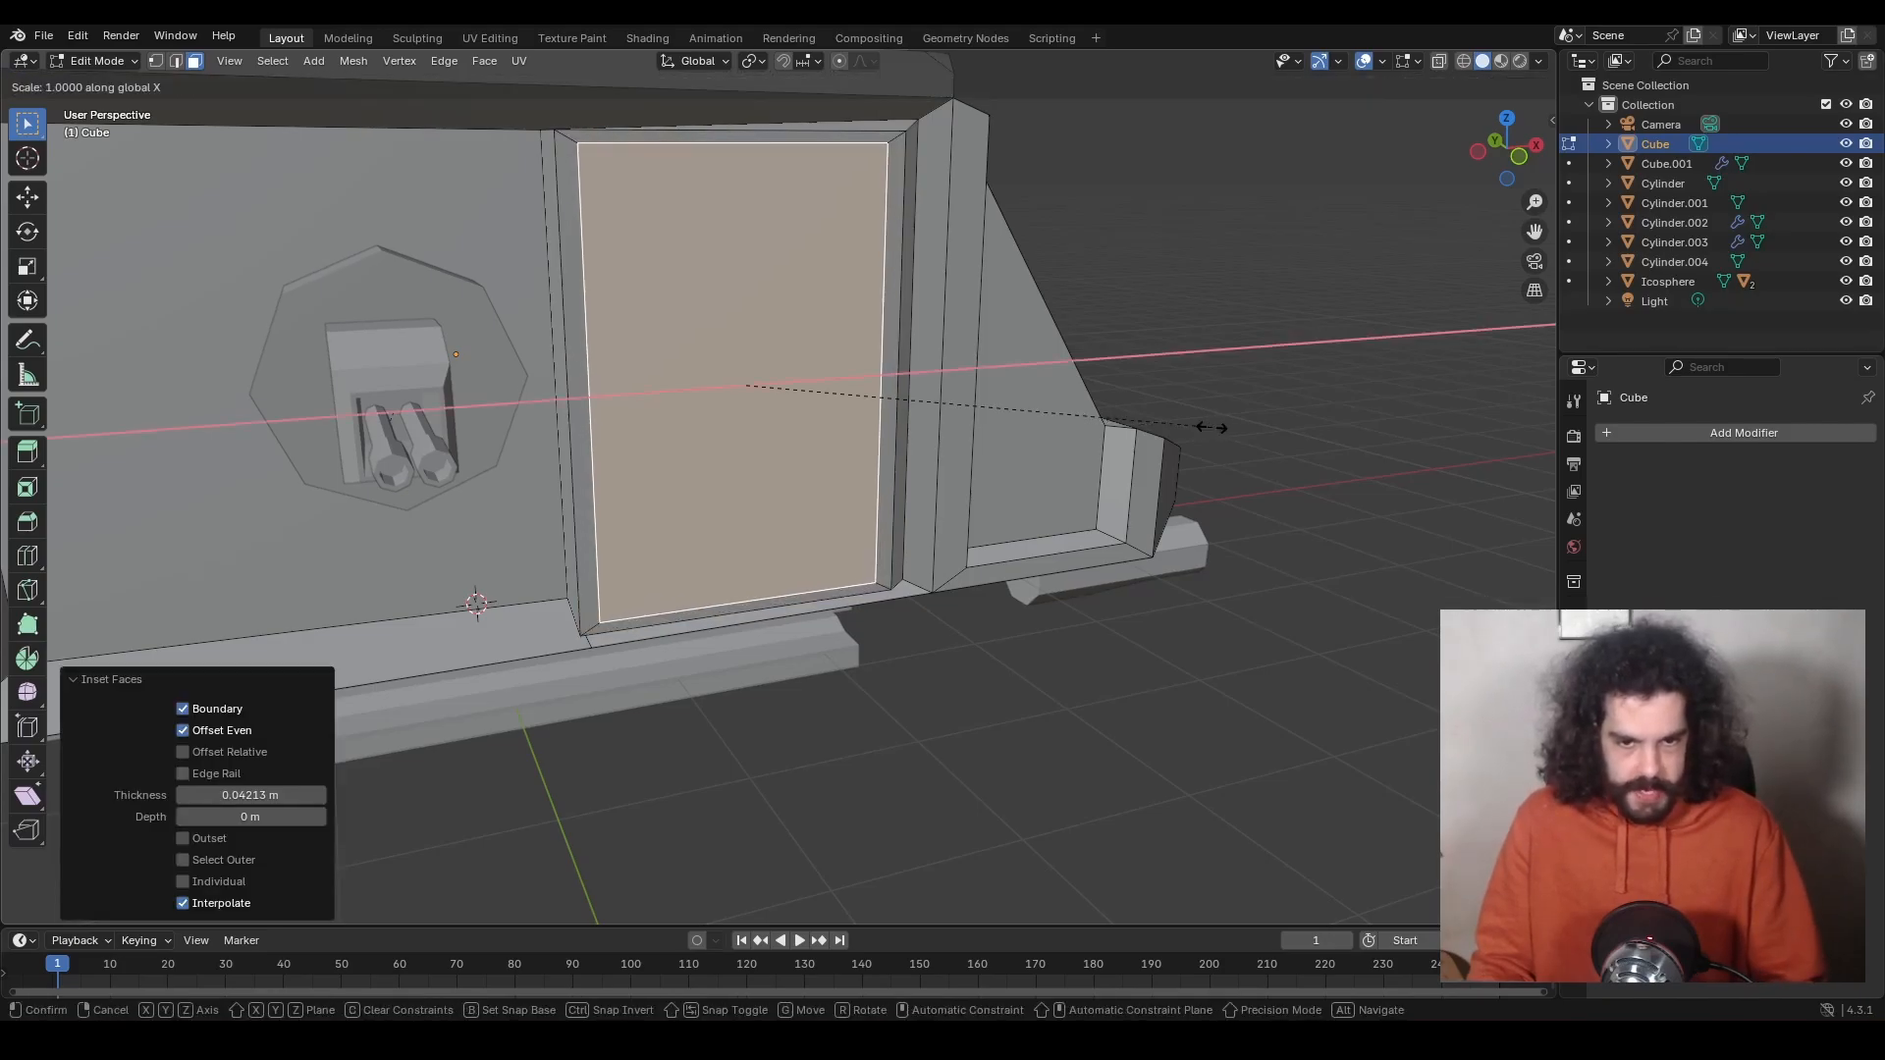
click(1119, 422)
key(g)
key(y)
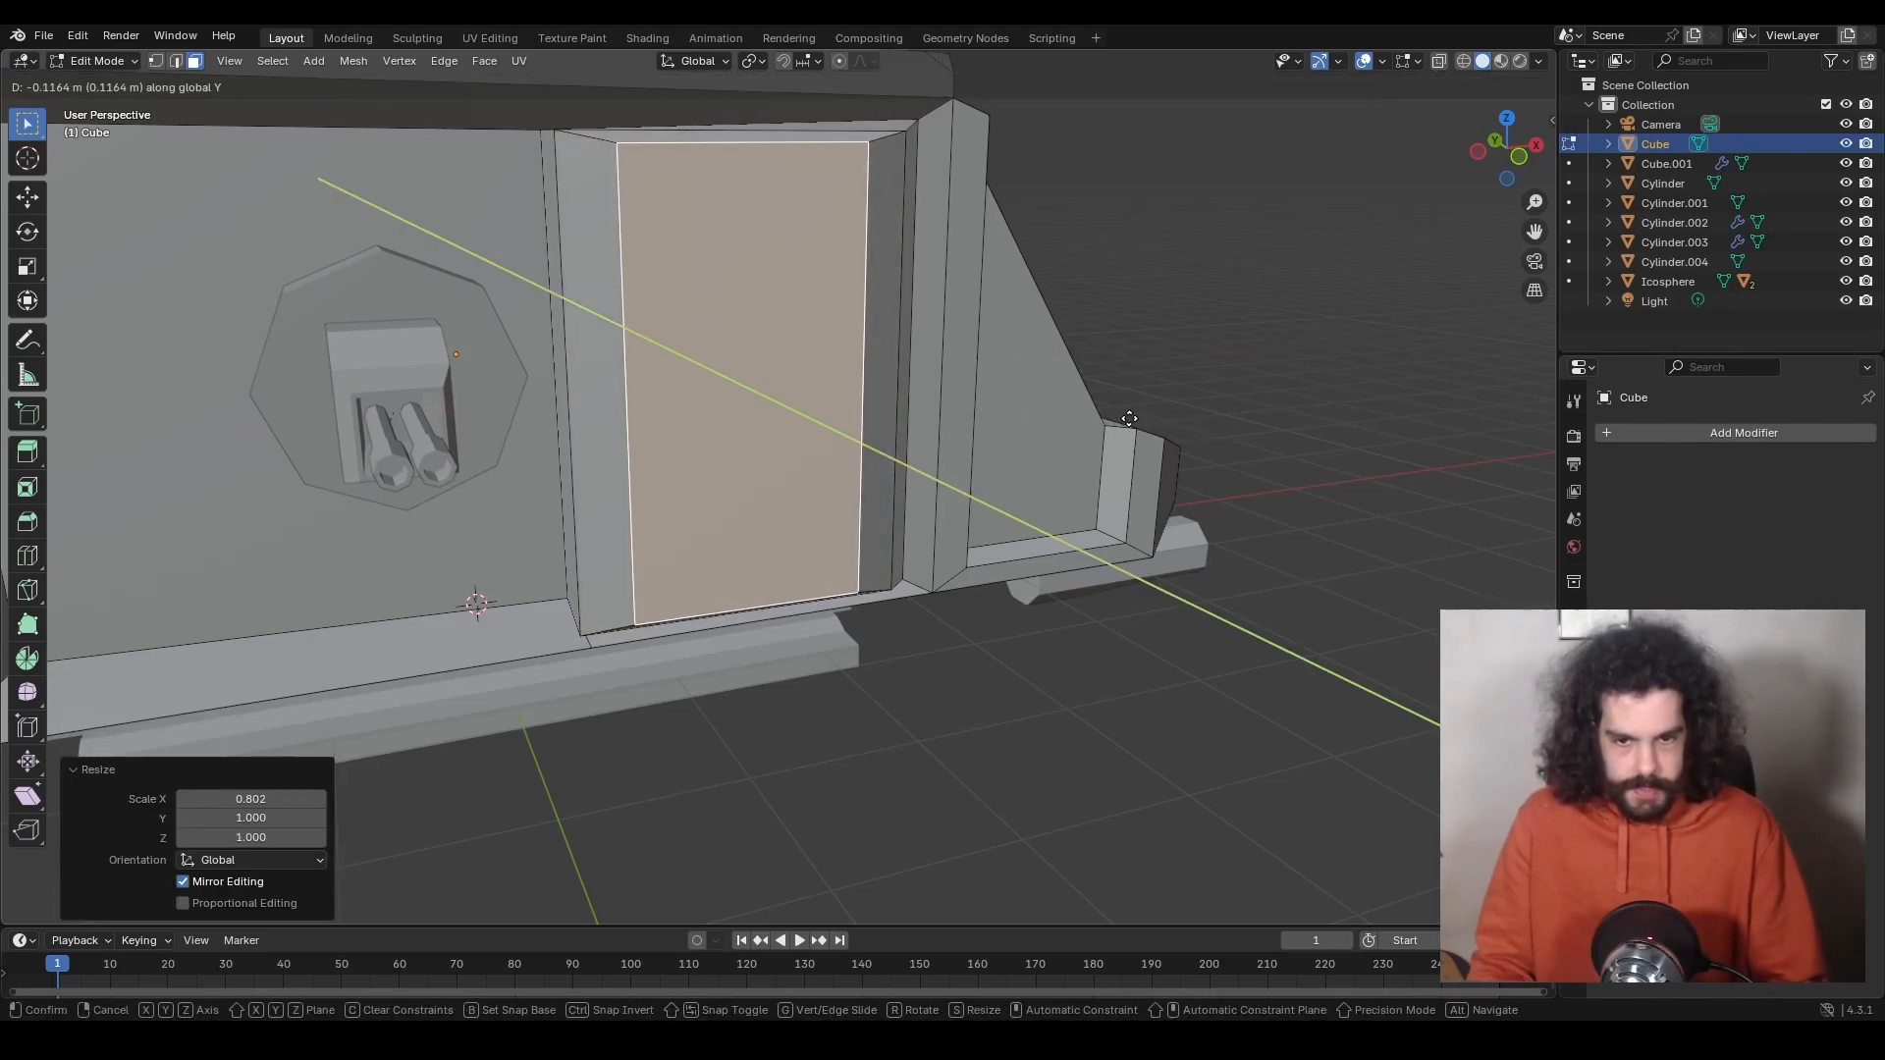
key(x)
click(1026, 641)
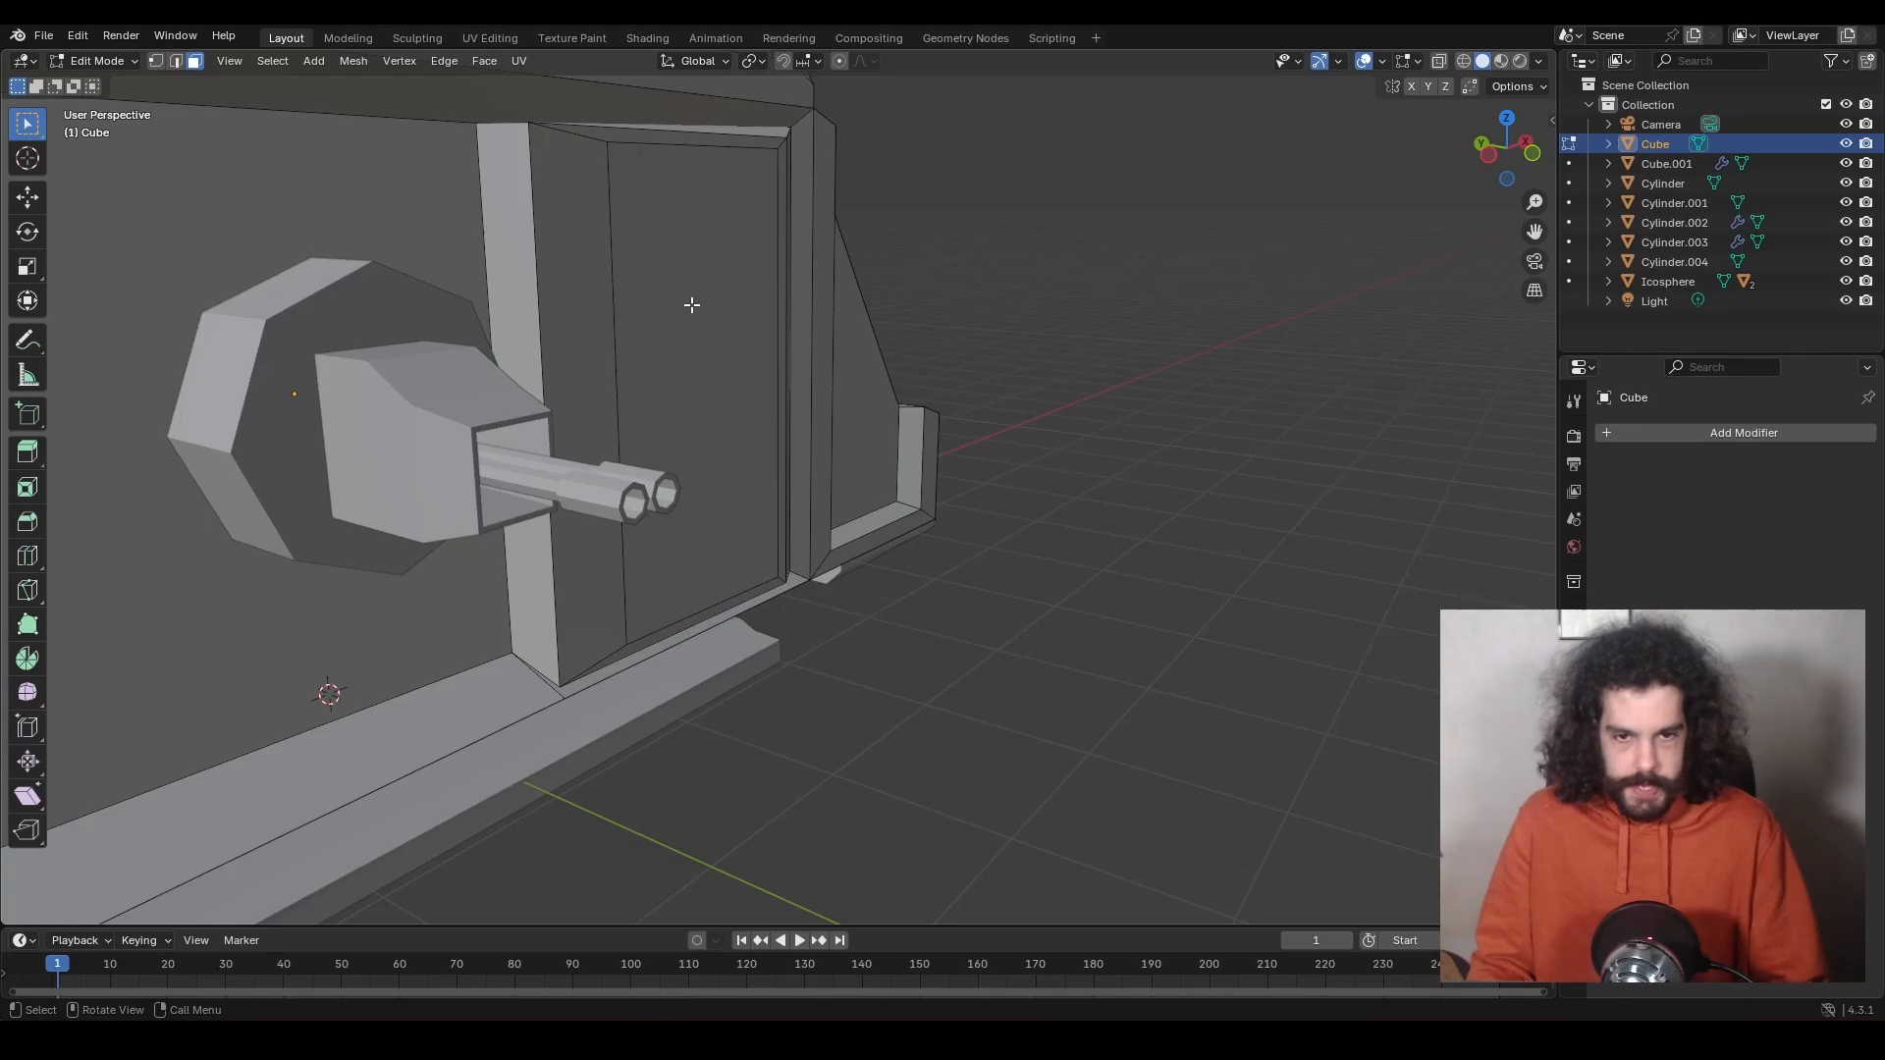
Move the door's inset face about 0.06 m outward along its normal and bevel it.
middle_drag(821, 517, 1001, 526)
click(746, 393)
key(g)
key(z)
key(z)
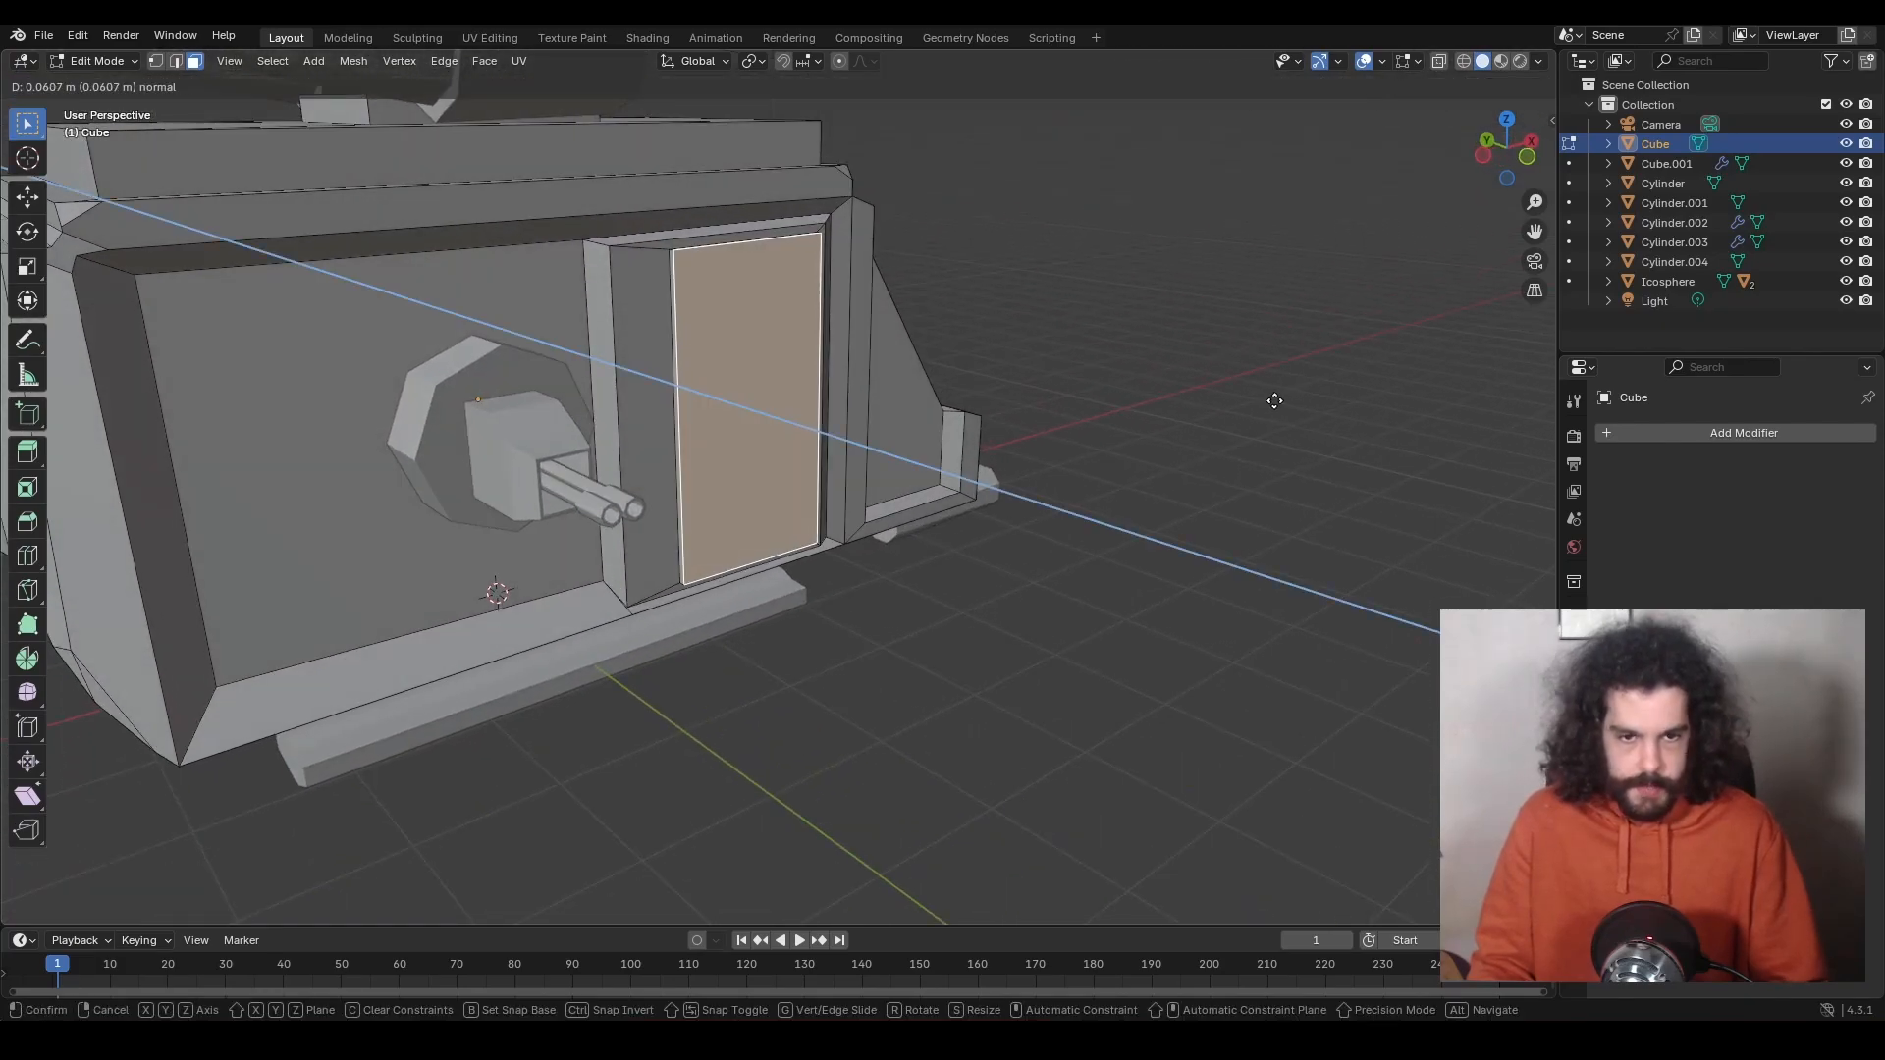
click(1281, 402)
key(ctrl+b)
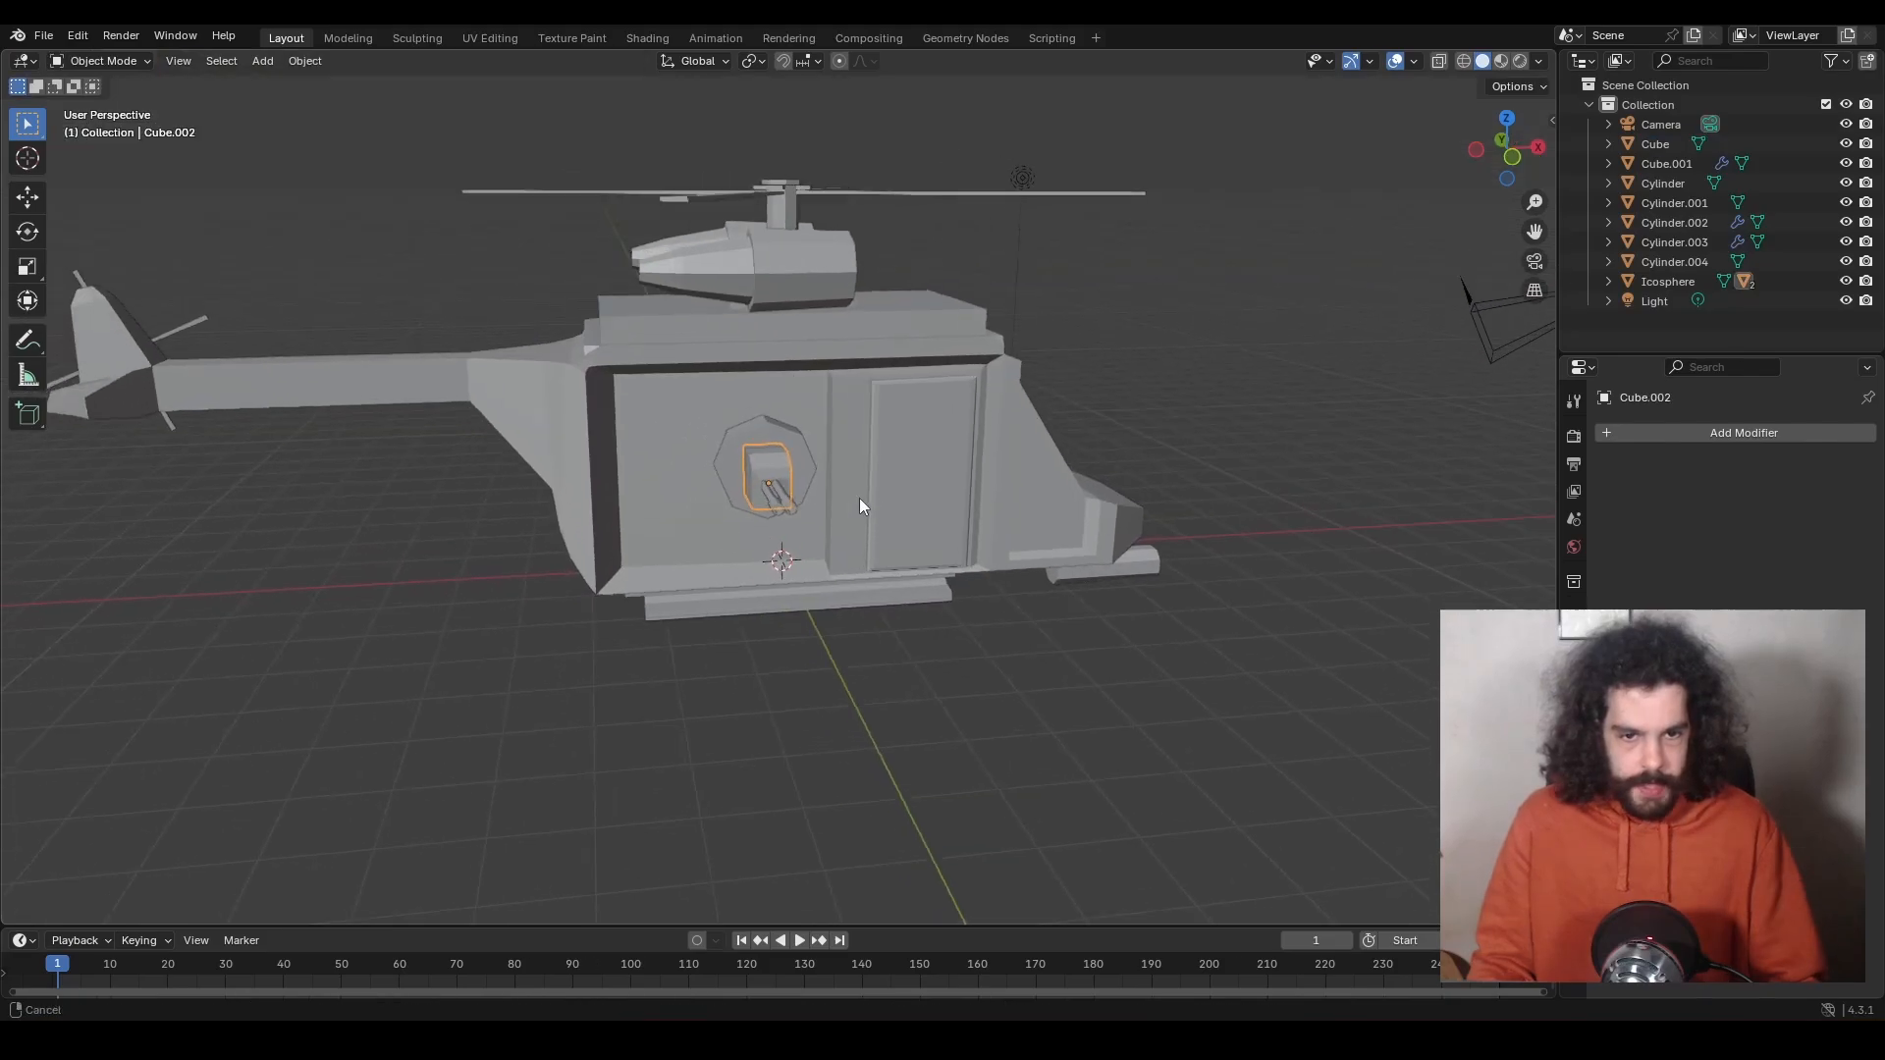
Select the box, ico sphere, round mount and barrels together, scale them up about 1.3 times and move them along Y.
scroll(854, 499, up, 4)
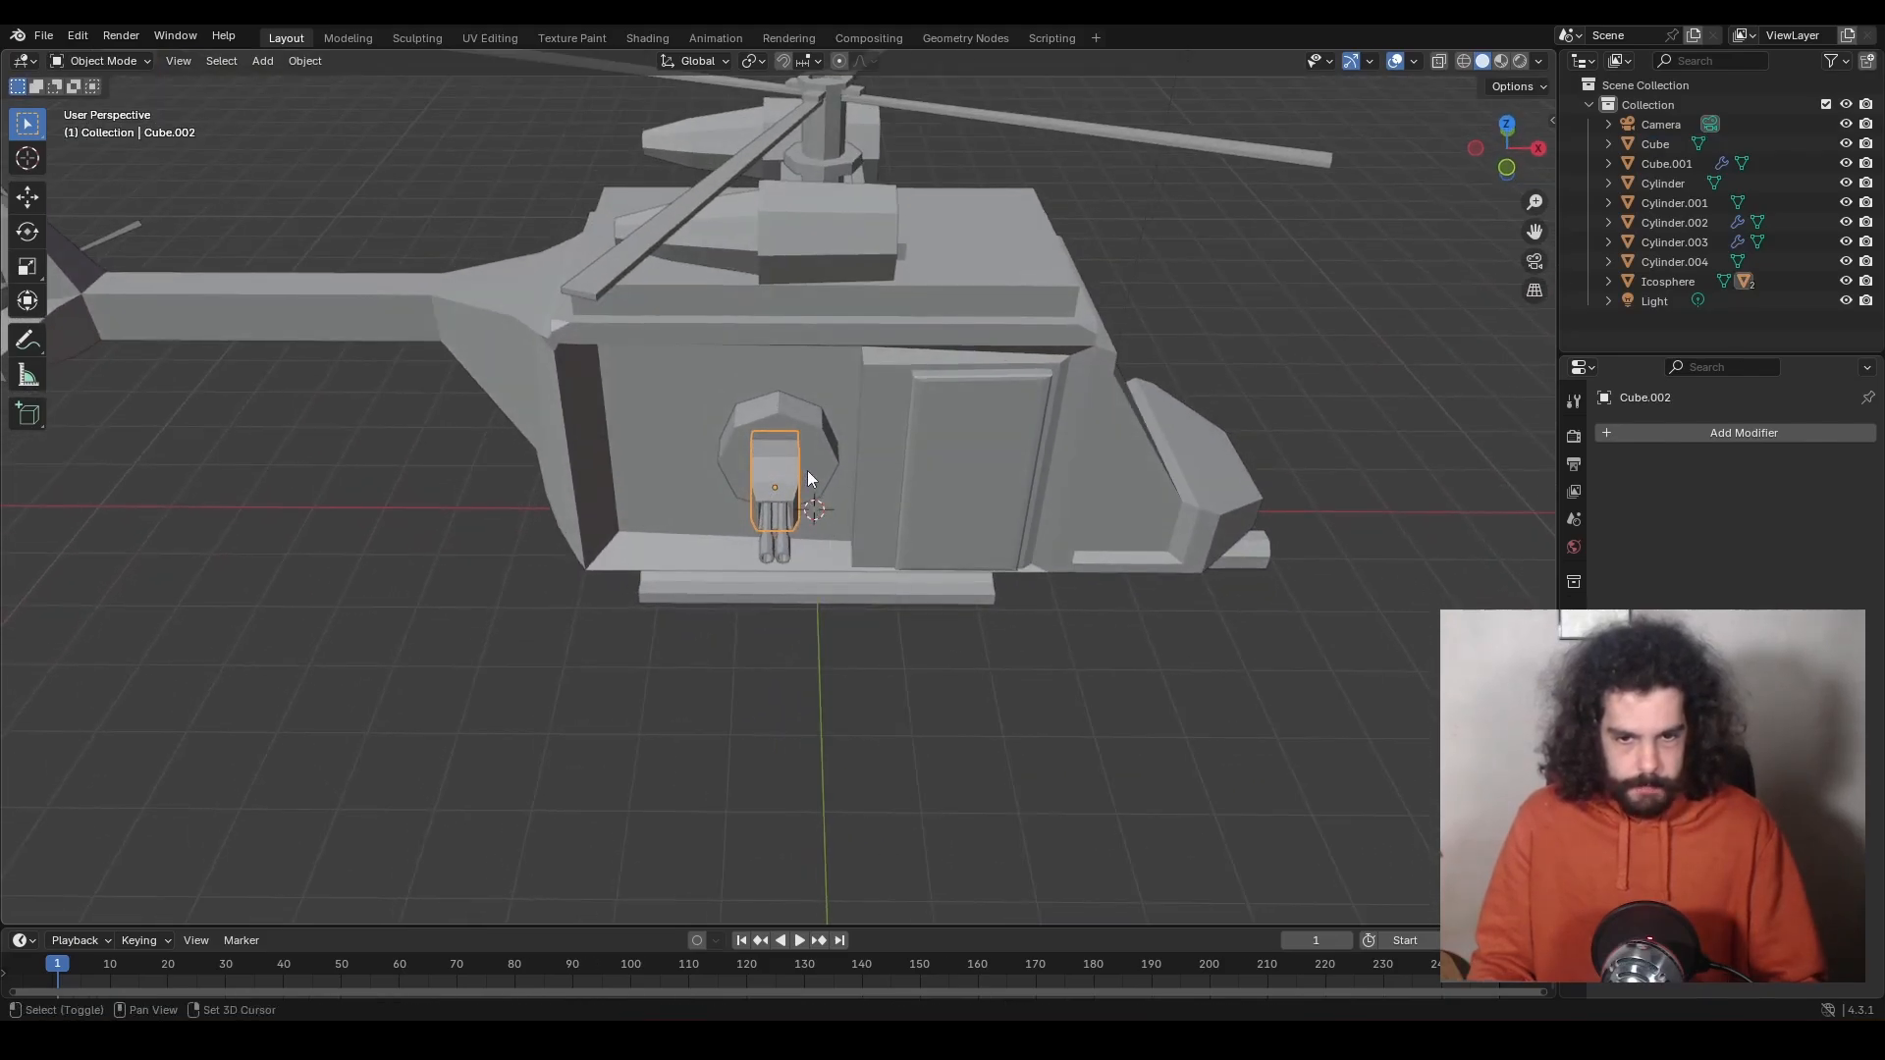
shift+click(807, 471)
shift+click(805, 475)
shift+click(783, 540)
key(s)
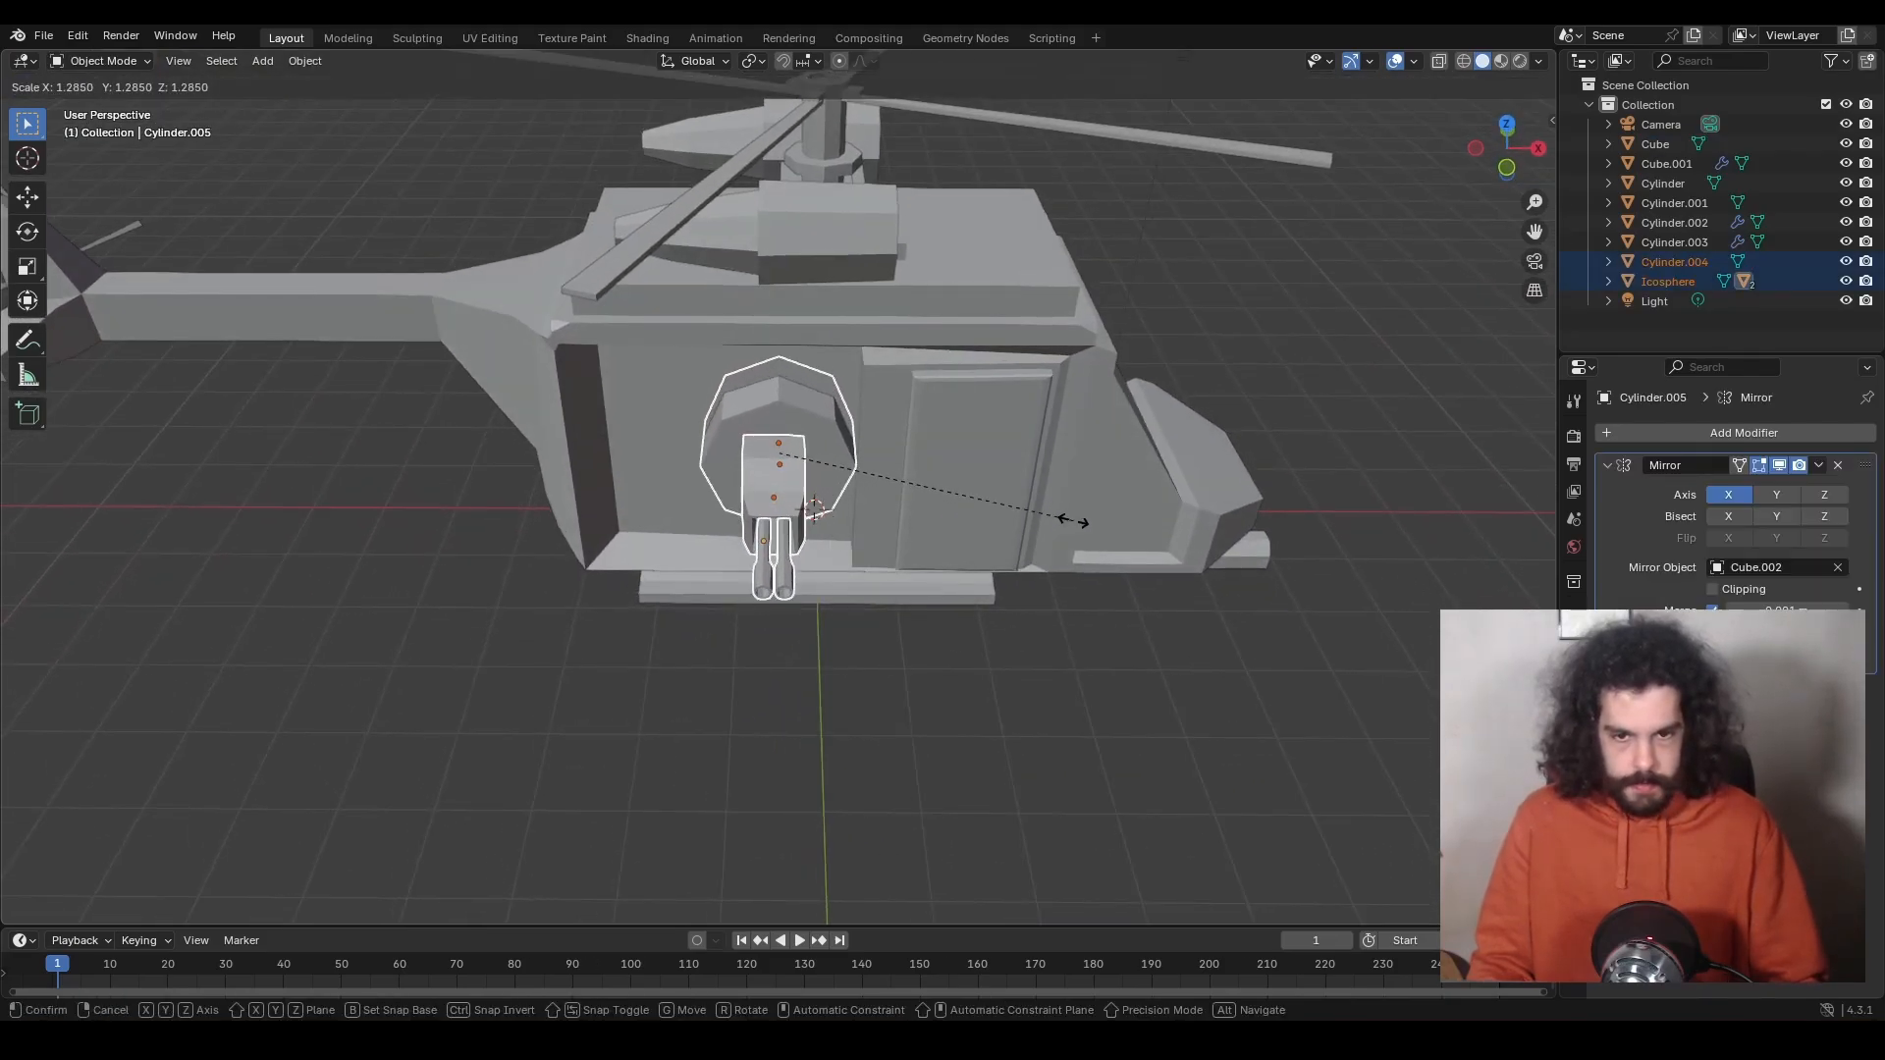
click(1094, 521)
key(g)
key(y)
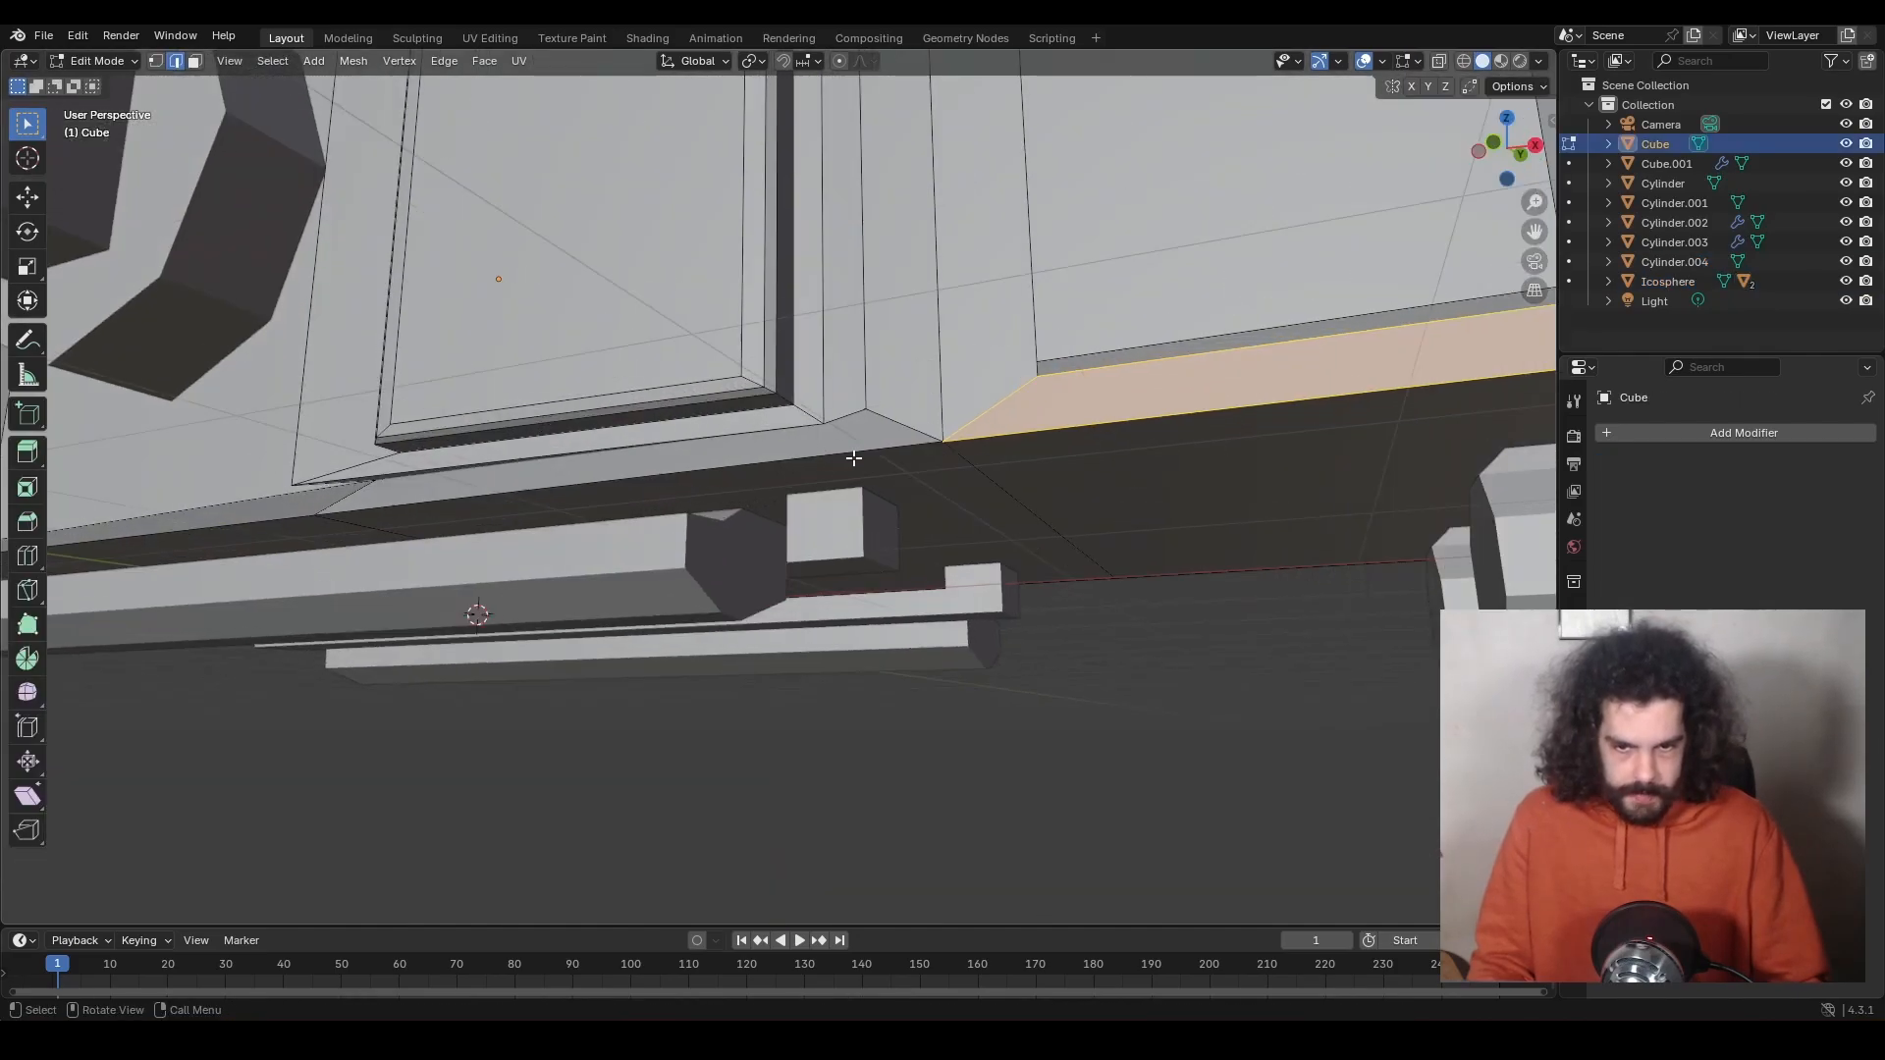
Select the fuselage's lower side edges below the gun and door and bevel them about 0.03 m with two segments.
click(528, 485)
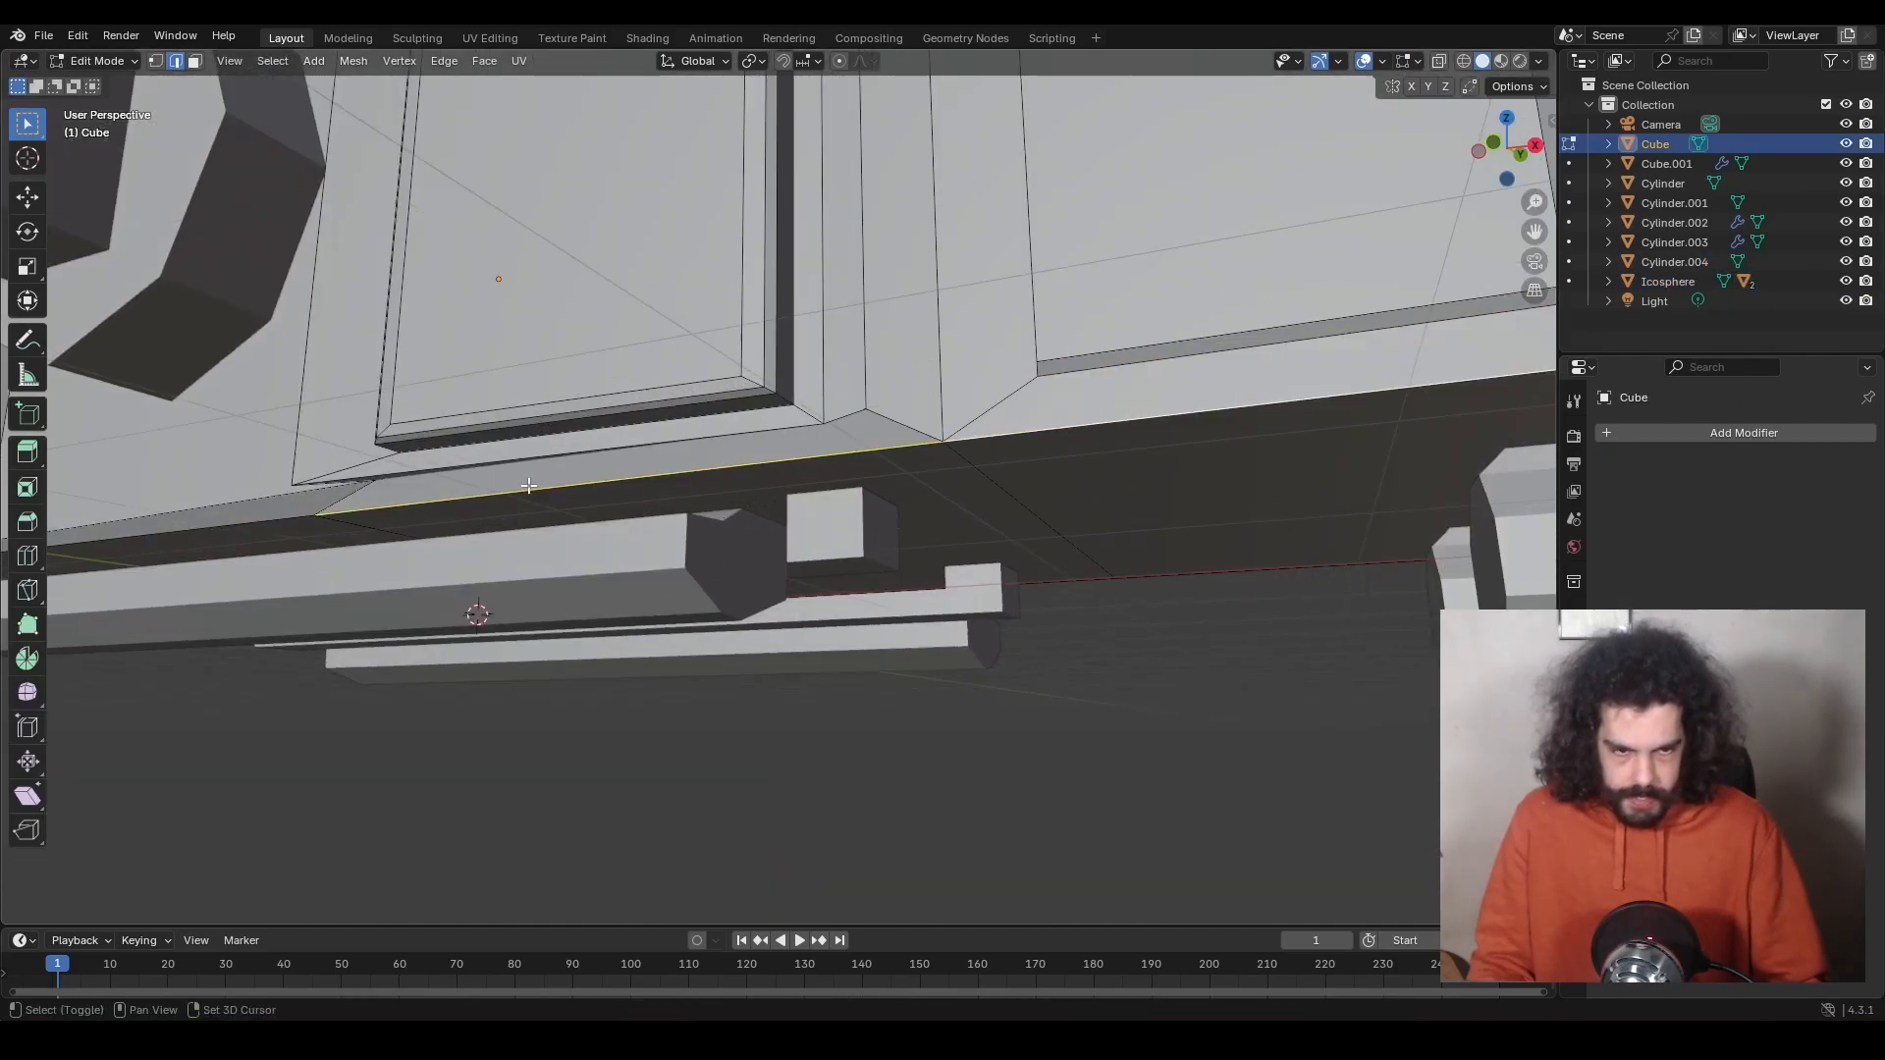
shift+click(260, 525)
scroll(942, 619, down, 3)
key(ctrl+b)
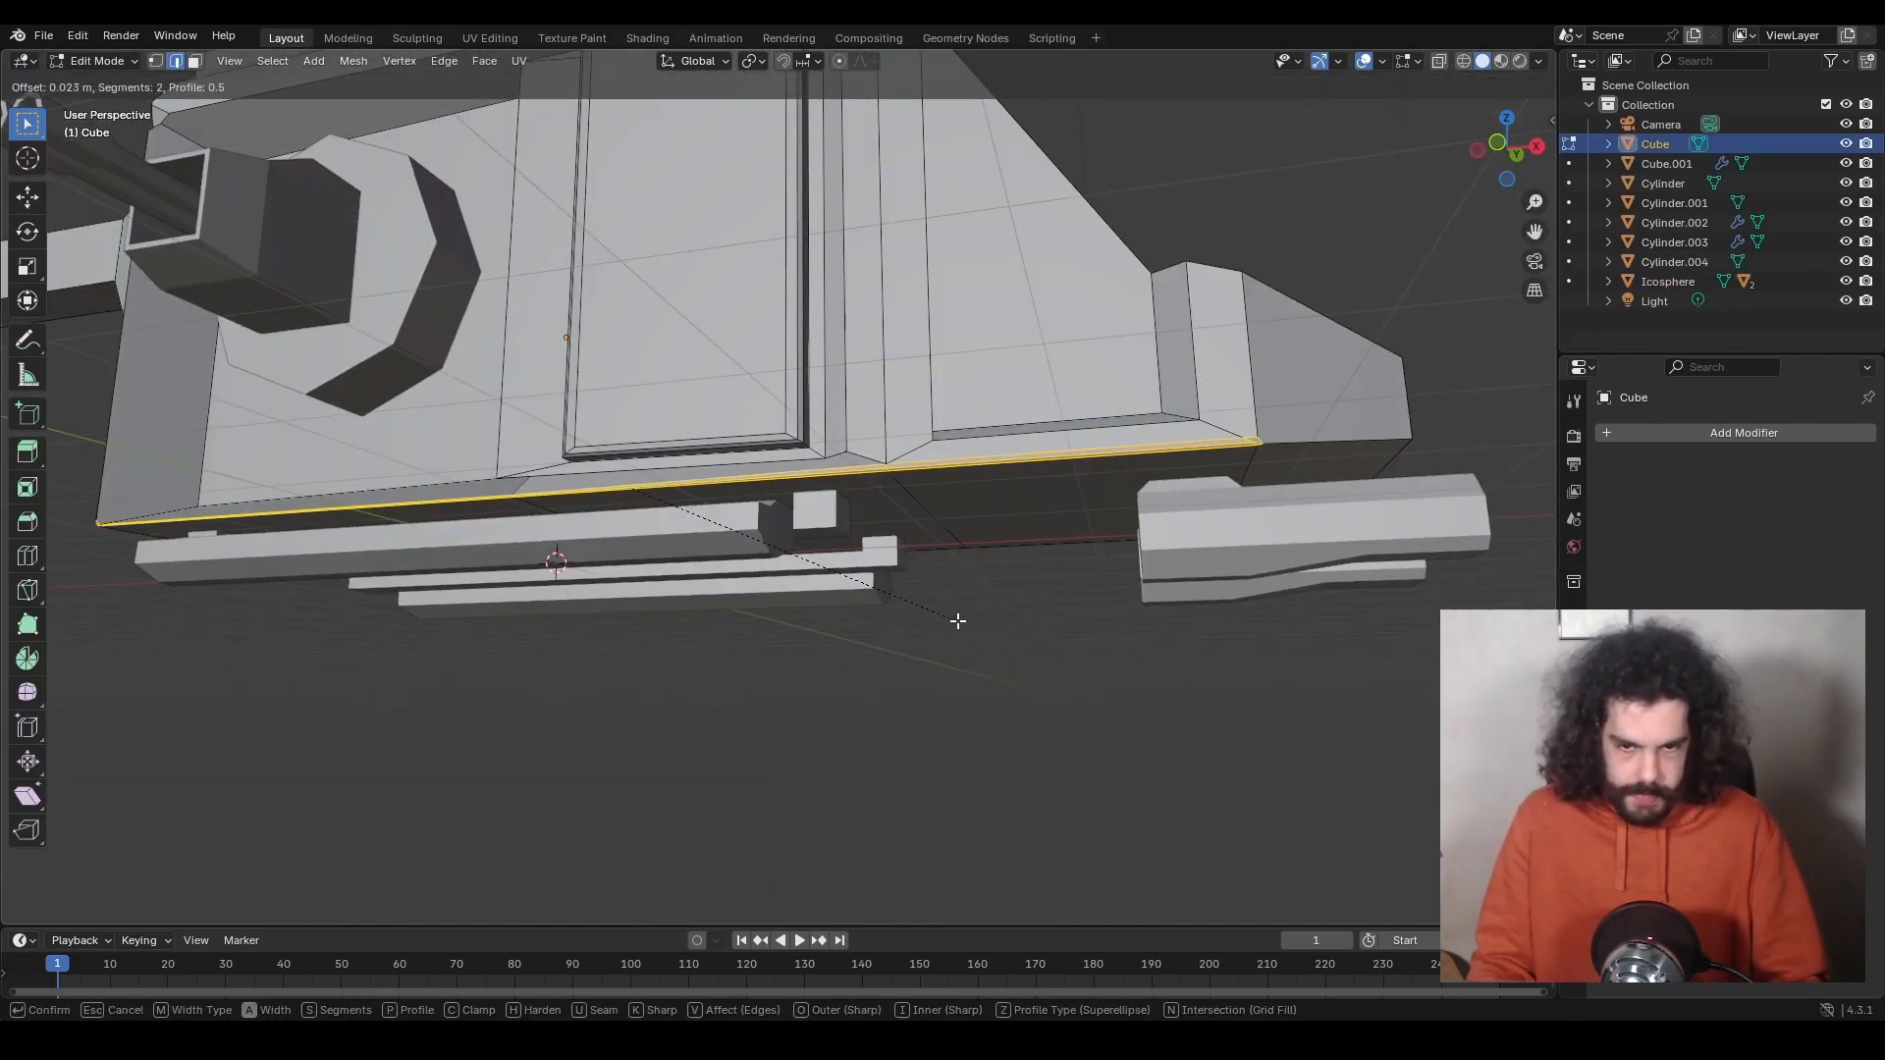
click(959, 622)
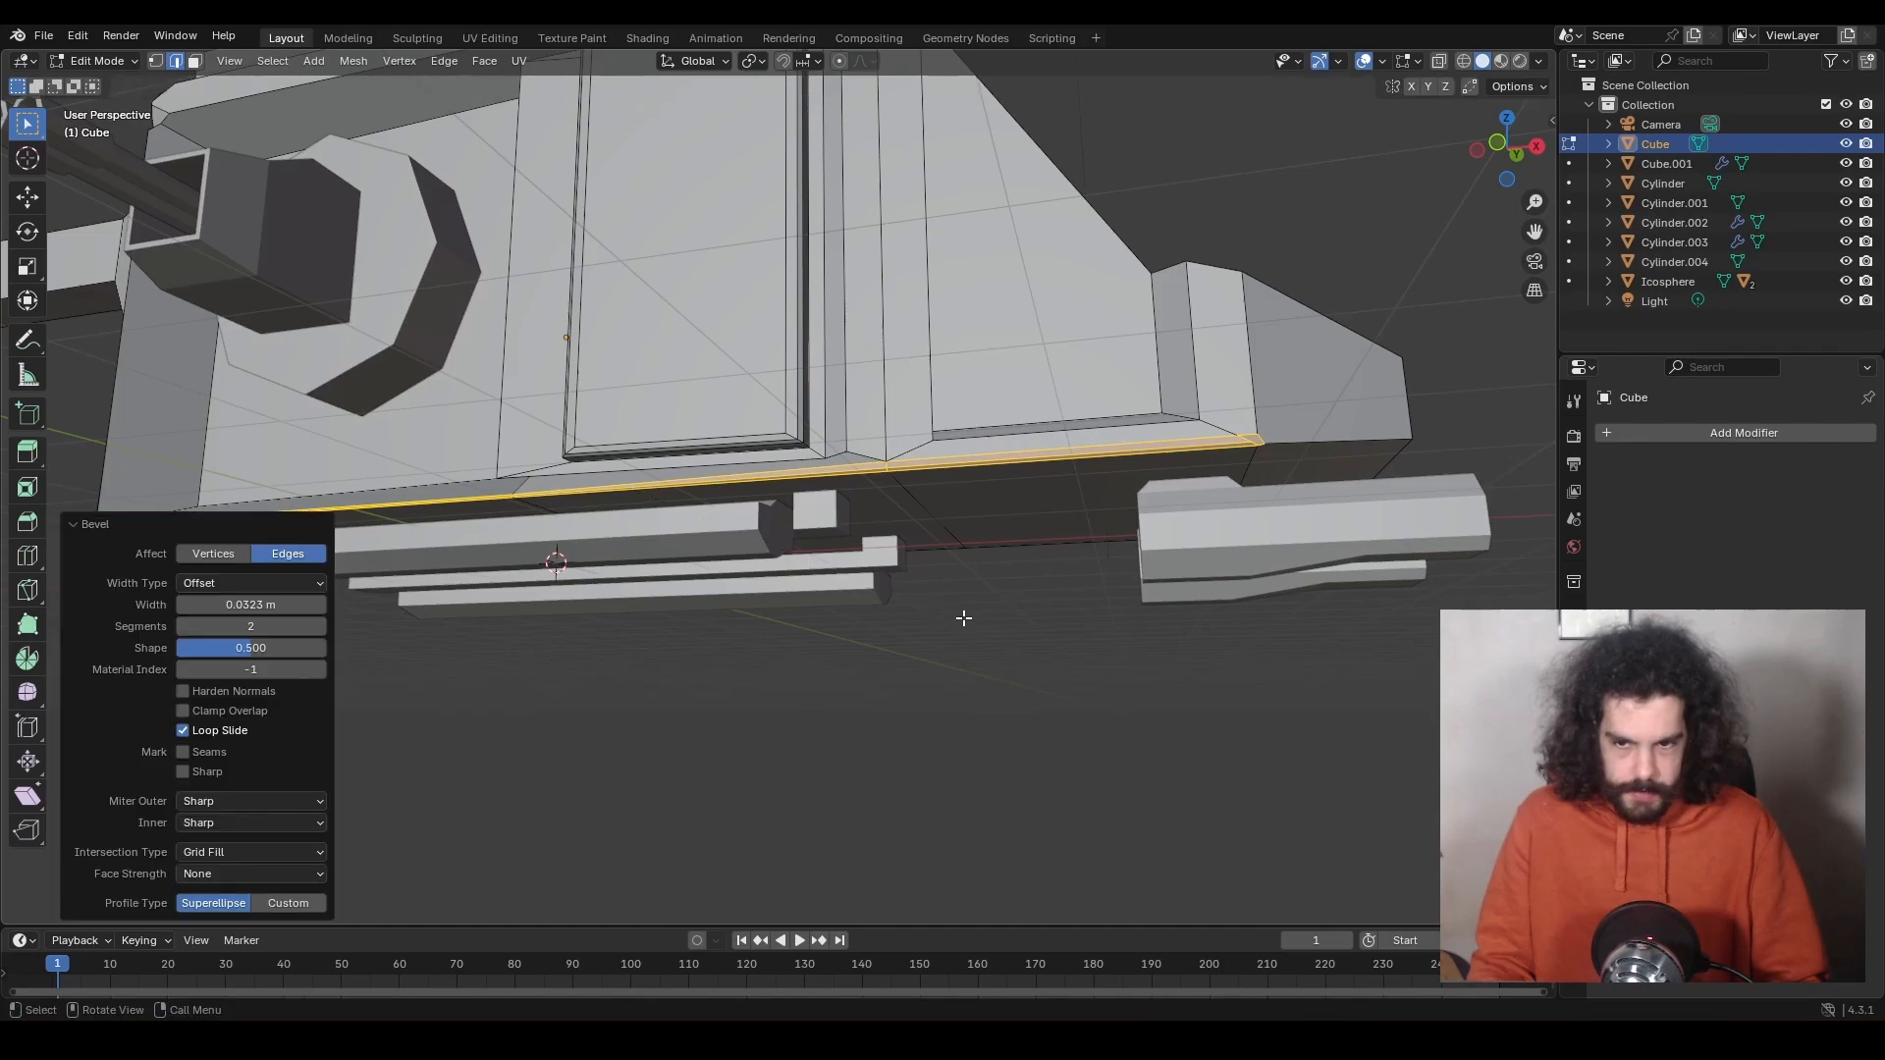
Move the two large faces on the fuselage side opposite the gun along Y and inset them by about 0.10 m.
middle_drag(969, 618, 793, 491)
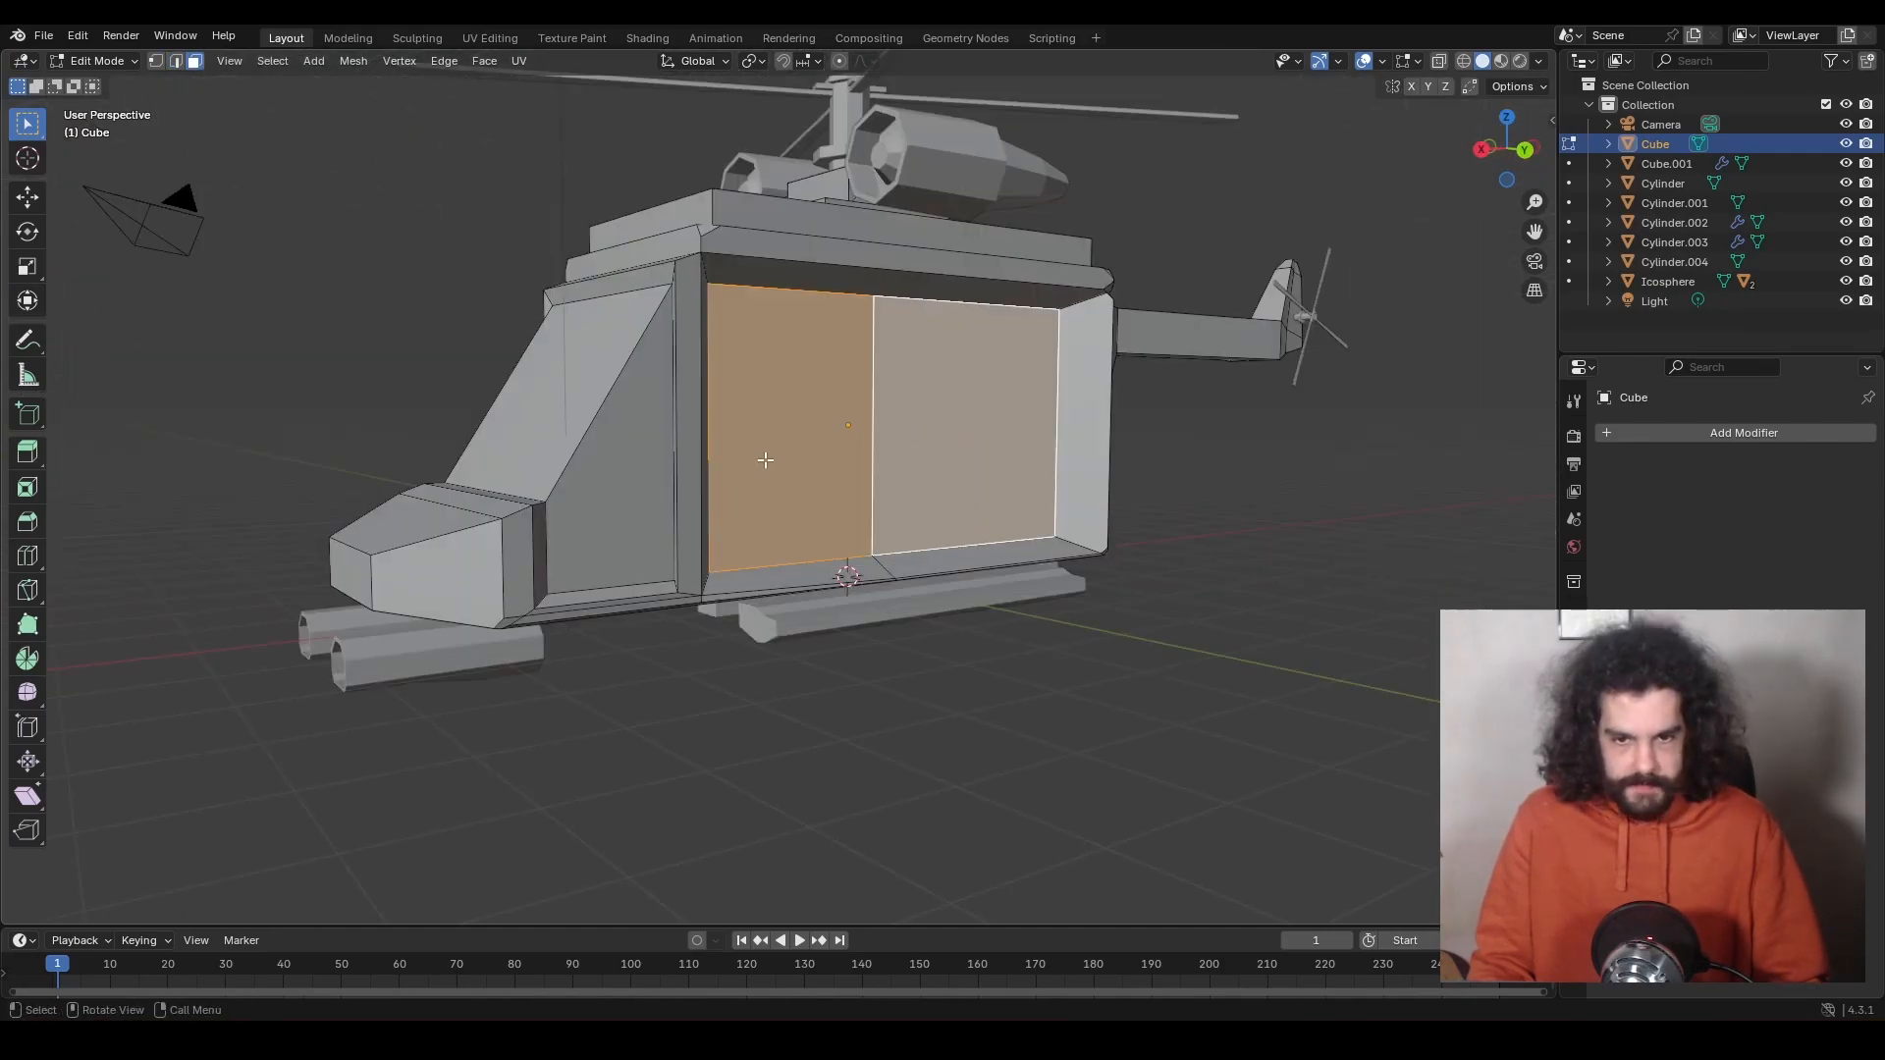
middle_drag(746, 472, 807, 491)
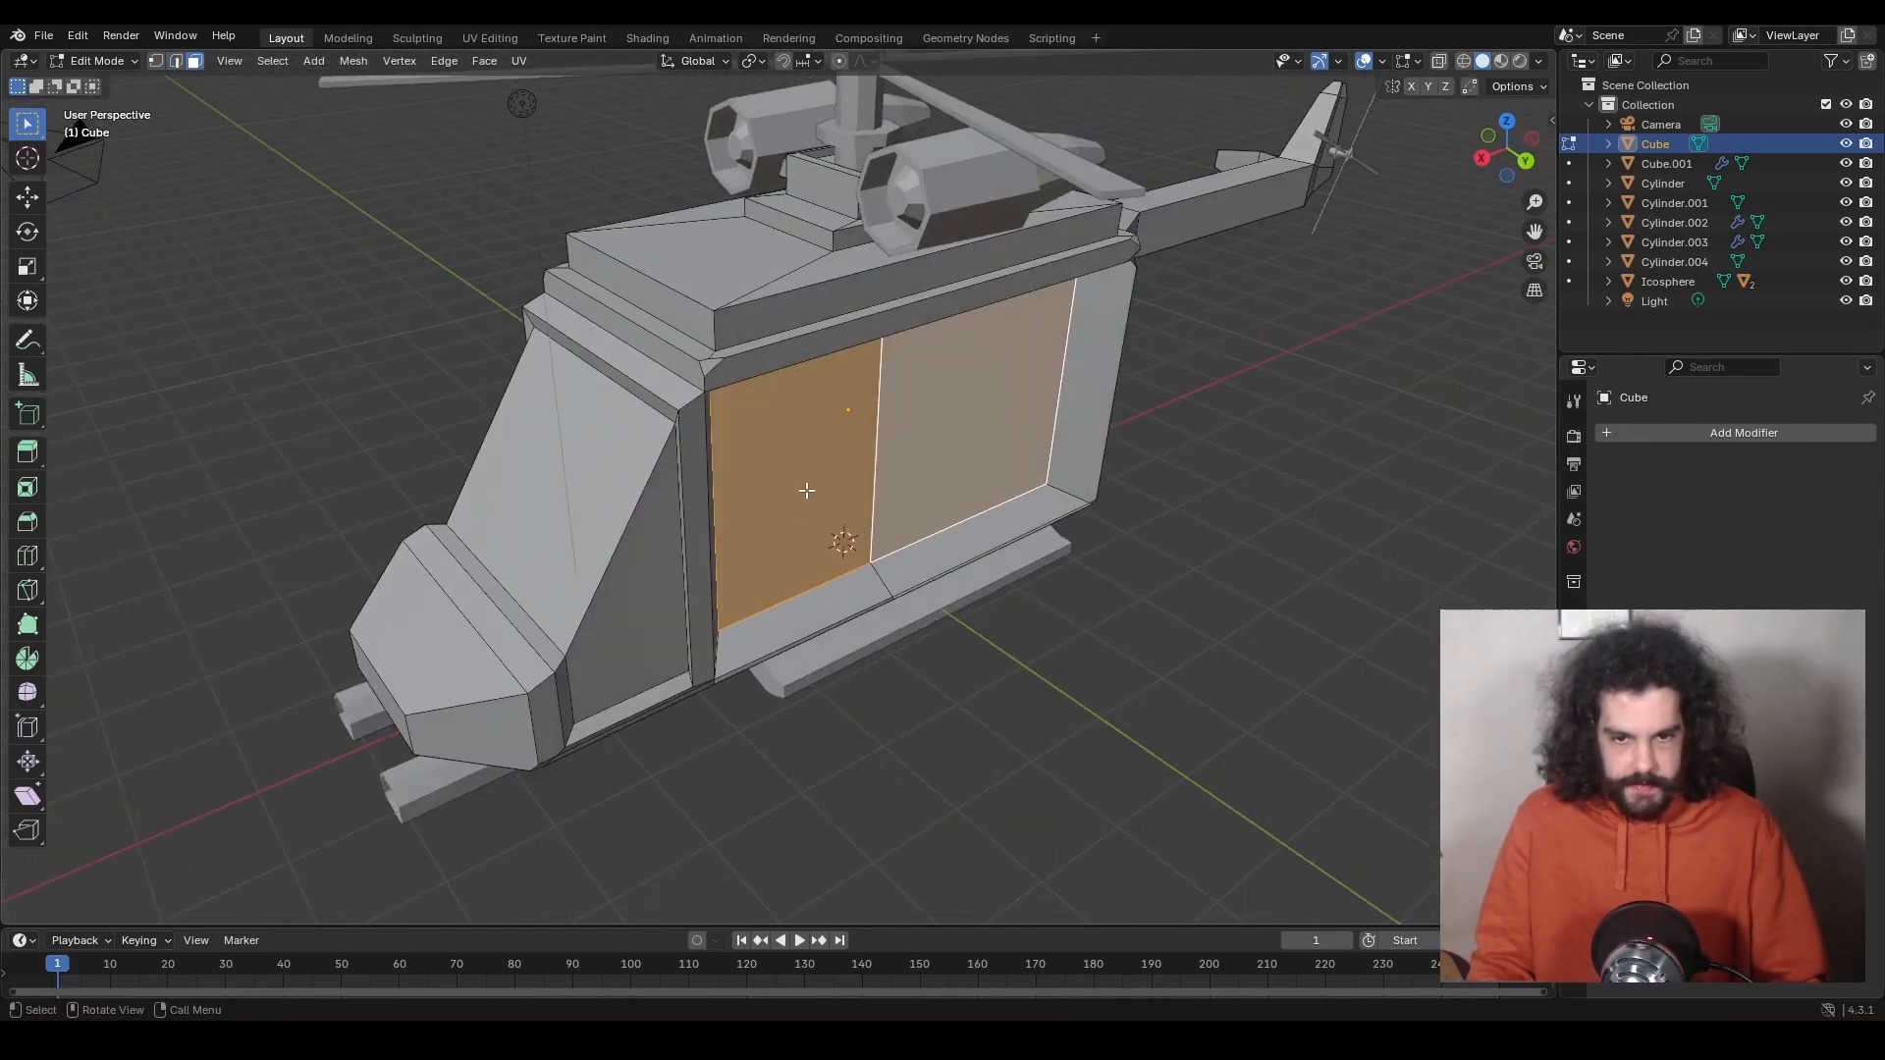
middle_drag(943, 473, 1224, 484)
key(g)
key(y)
click(786, 437)
key(i)
click(1217, 479)
Scale the two inset side faces to about 0.42 along Z and move them up about 0.62 m.
key(s)
key(z)
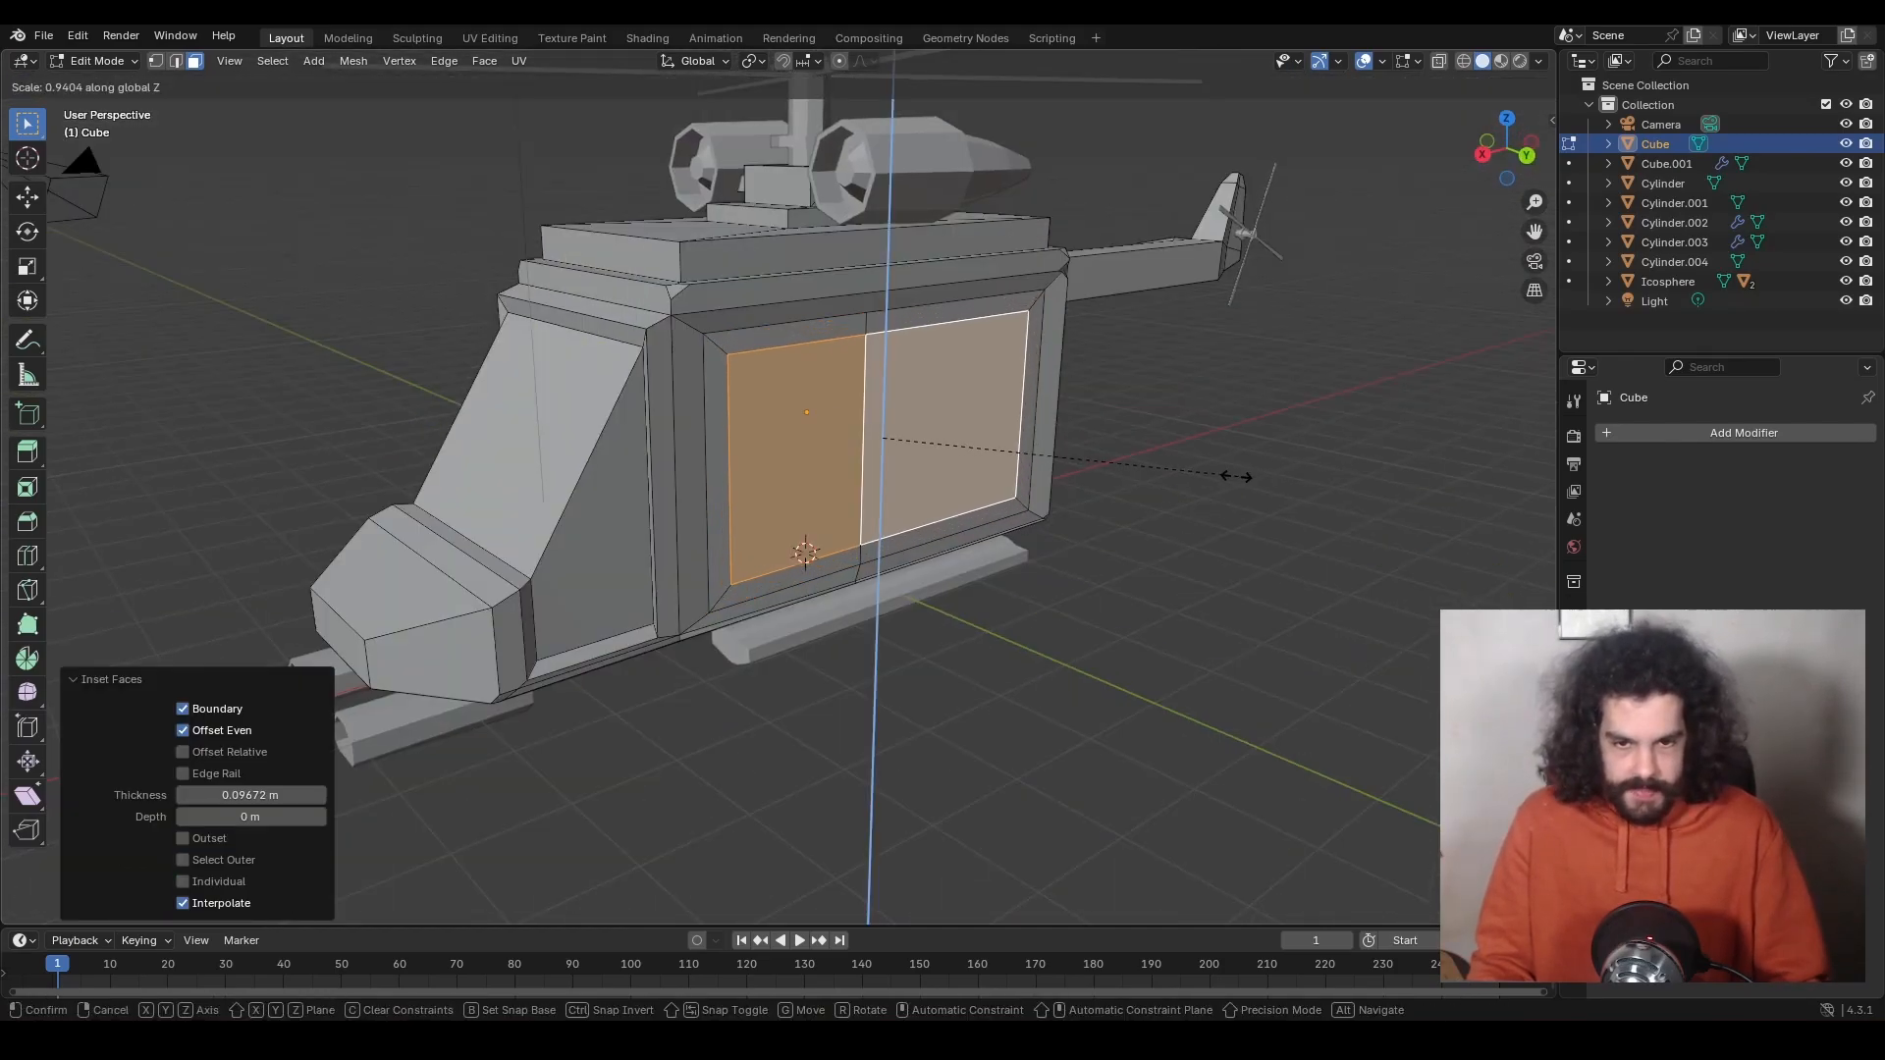
click(1043, 470)
key(g)
key(z)
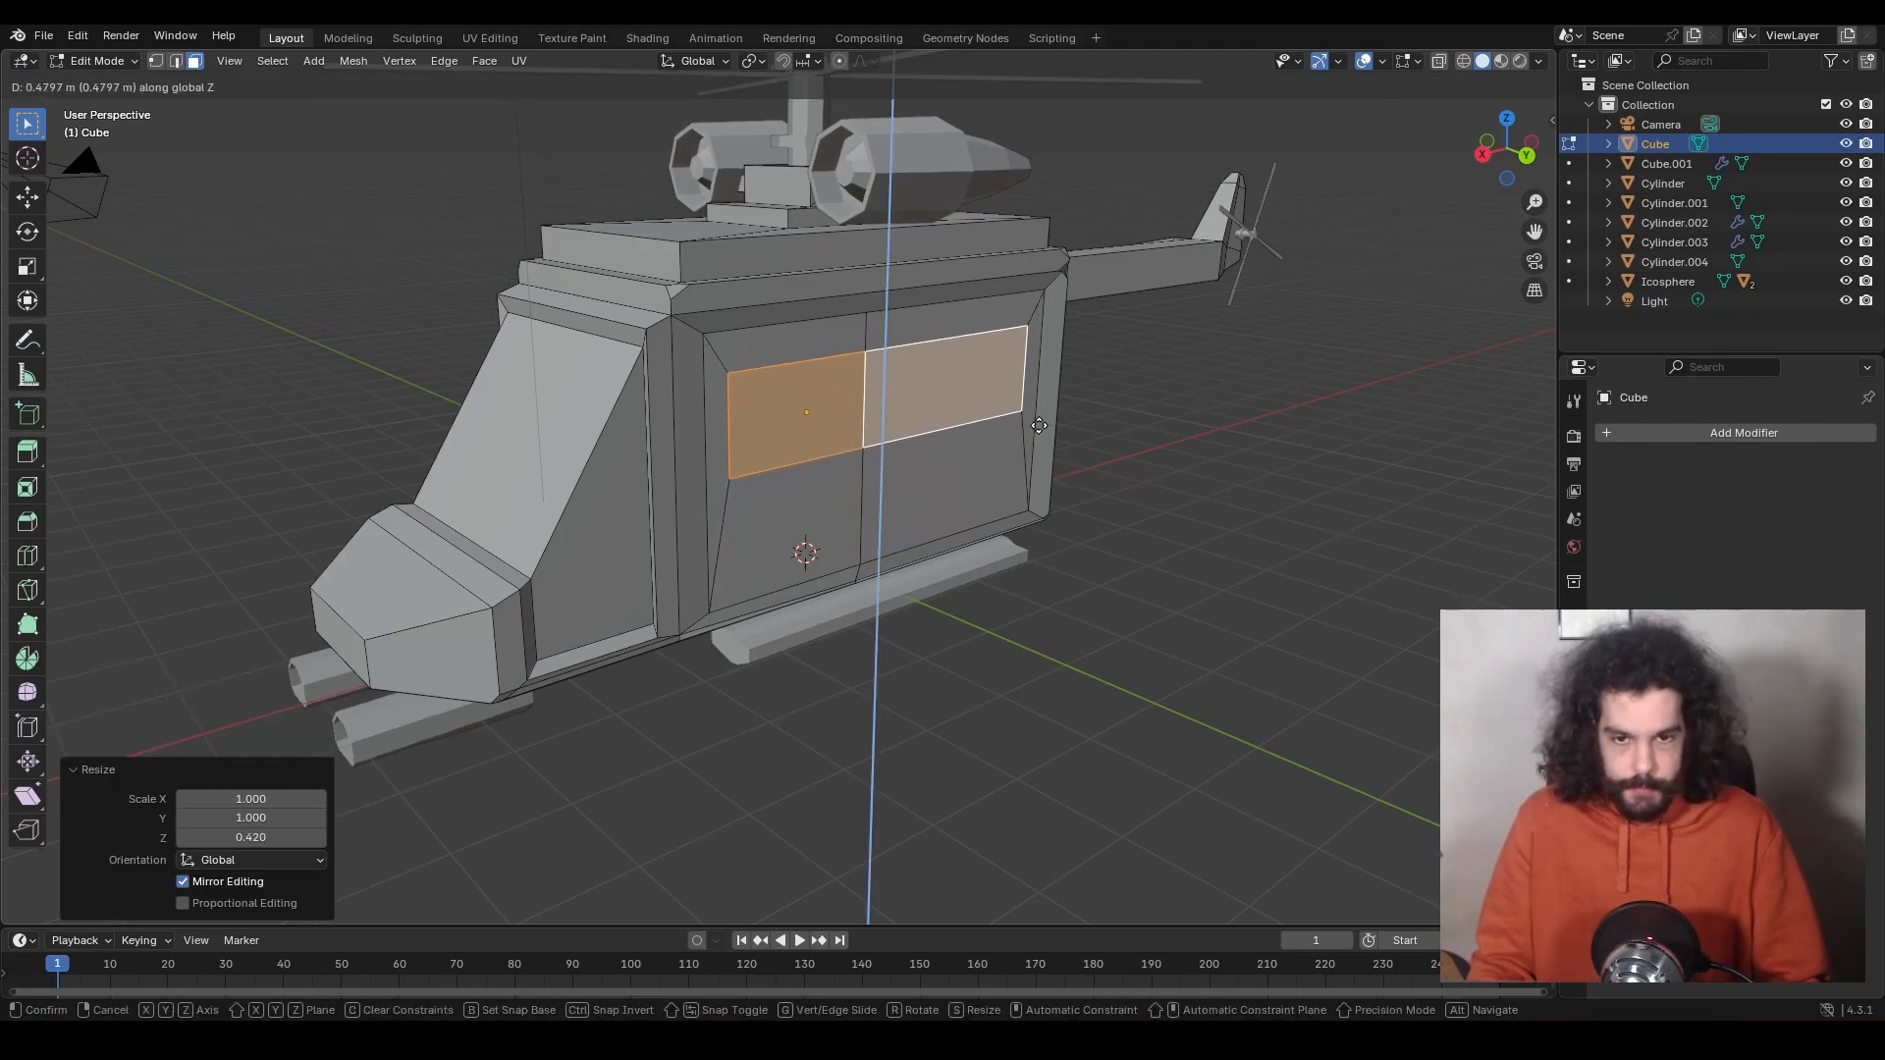
click(1041, 422)
Recess the two side faces inward along their normal to form a window.
middle_drag(1041, 422, 1128, 423)
key(g)
key(z)
key(z)
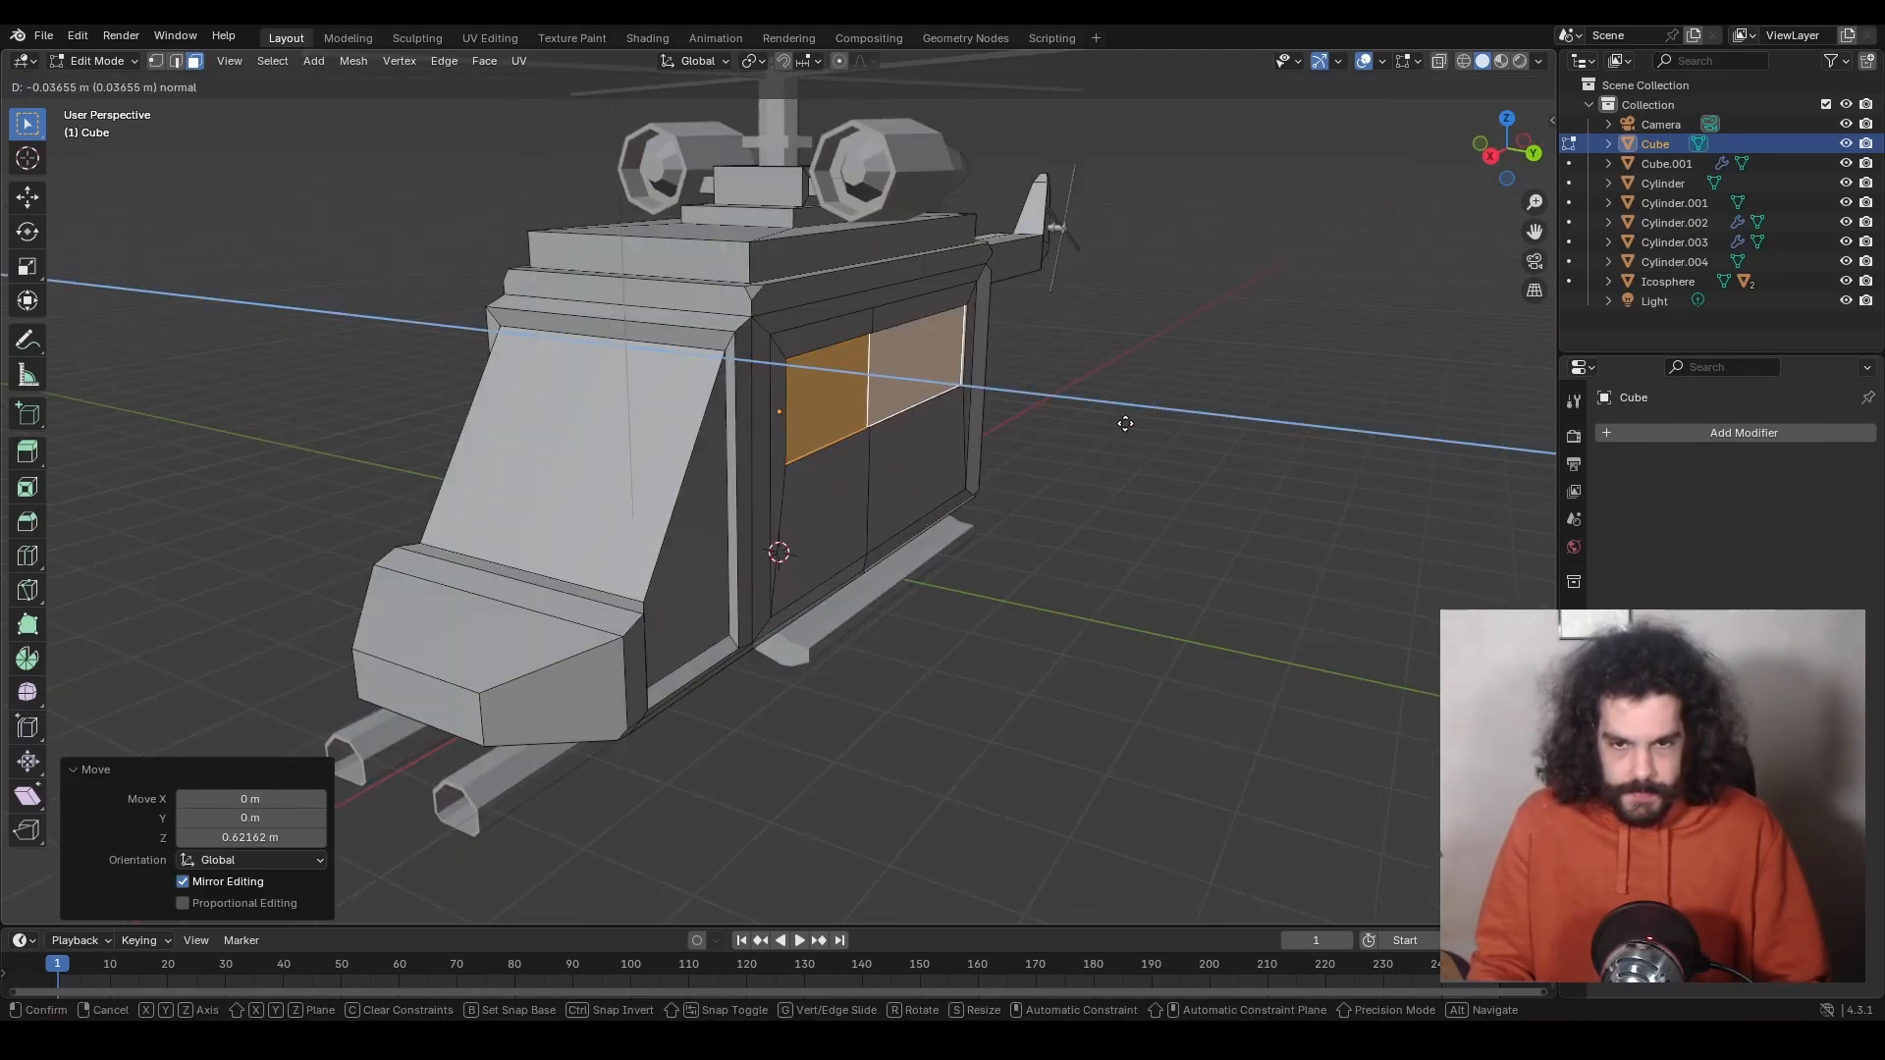
click(1115, 422)
click(1110, 556)
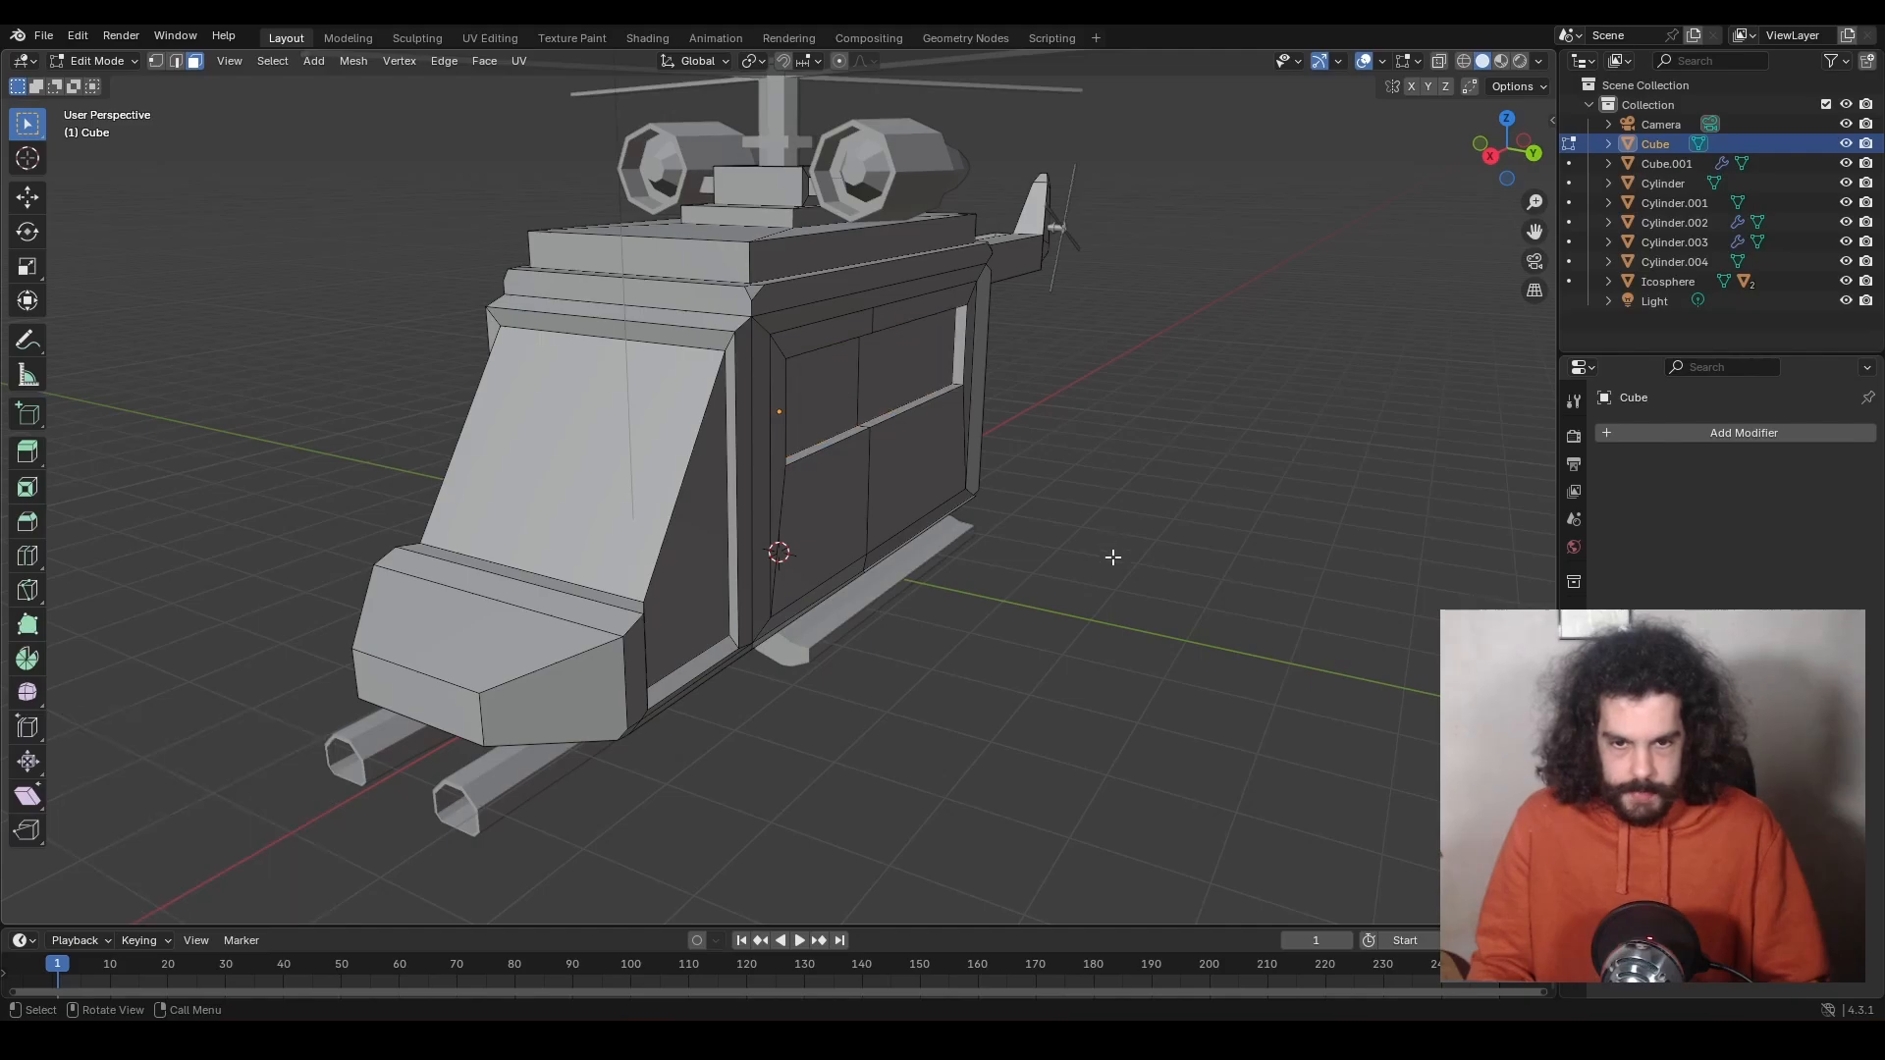
Select the door's outer panel face on the gun side and inset it by about 0.11 m.
key(Tab)
middle_drag(1110, 556, 957, 461)
key(Tab)
scroll(923, 442, up, 4)
click(901, 384)
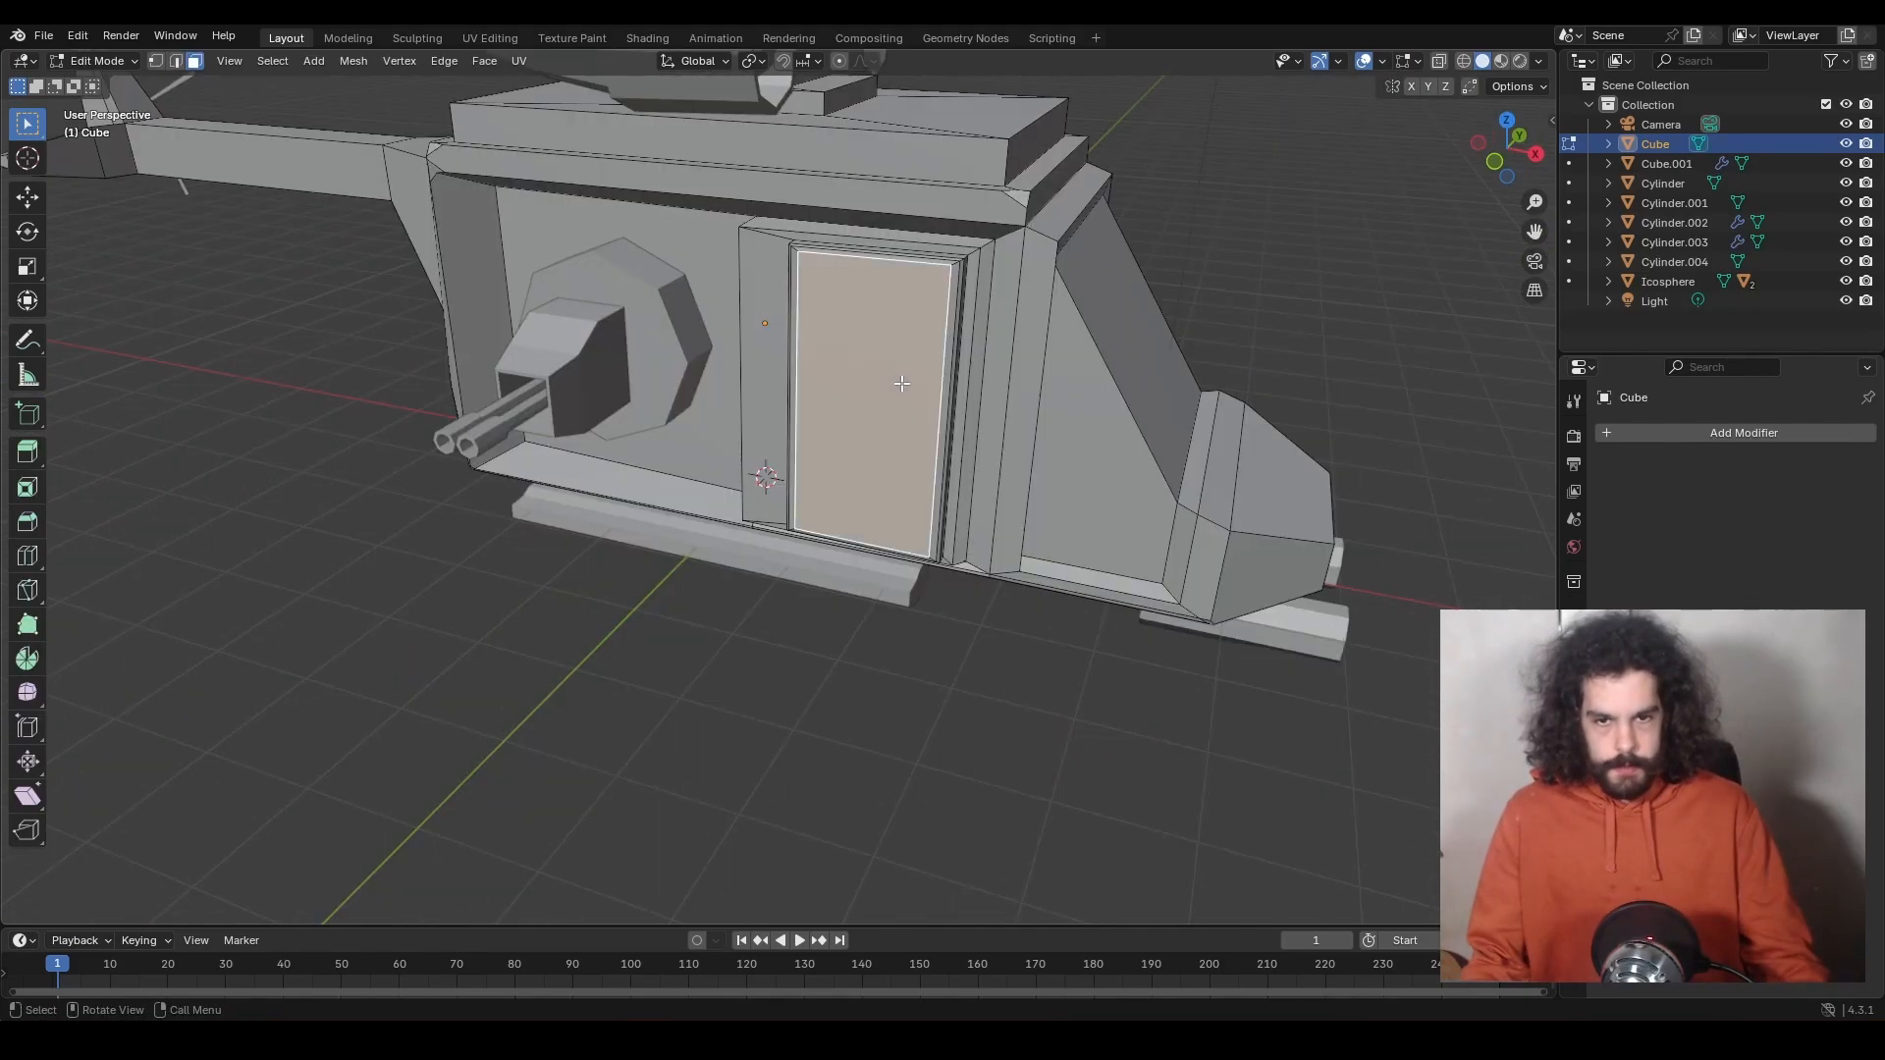
shift+middle_drag(919, 365, 868, 435)
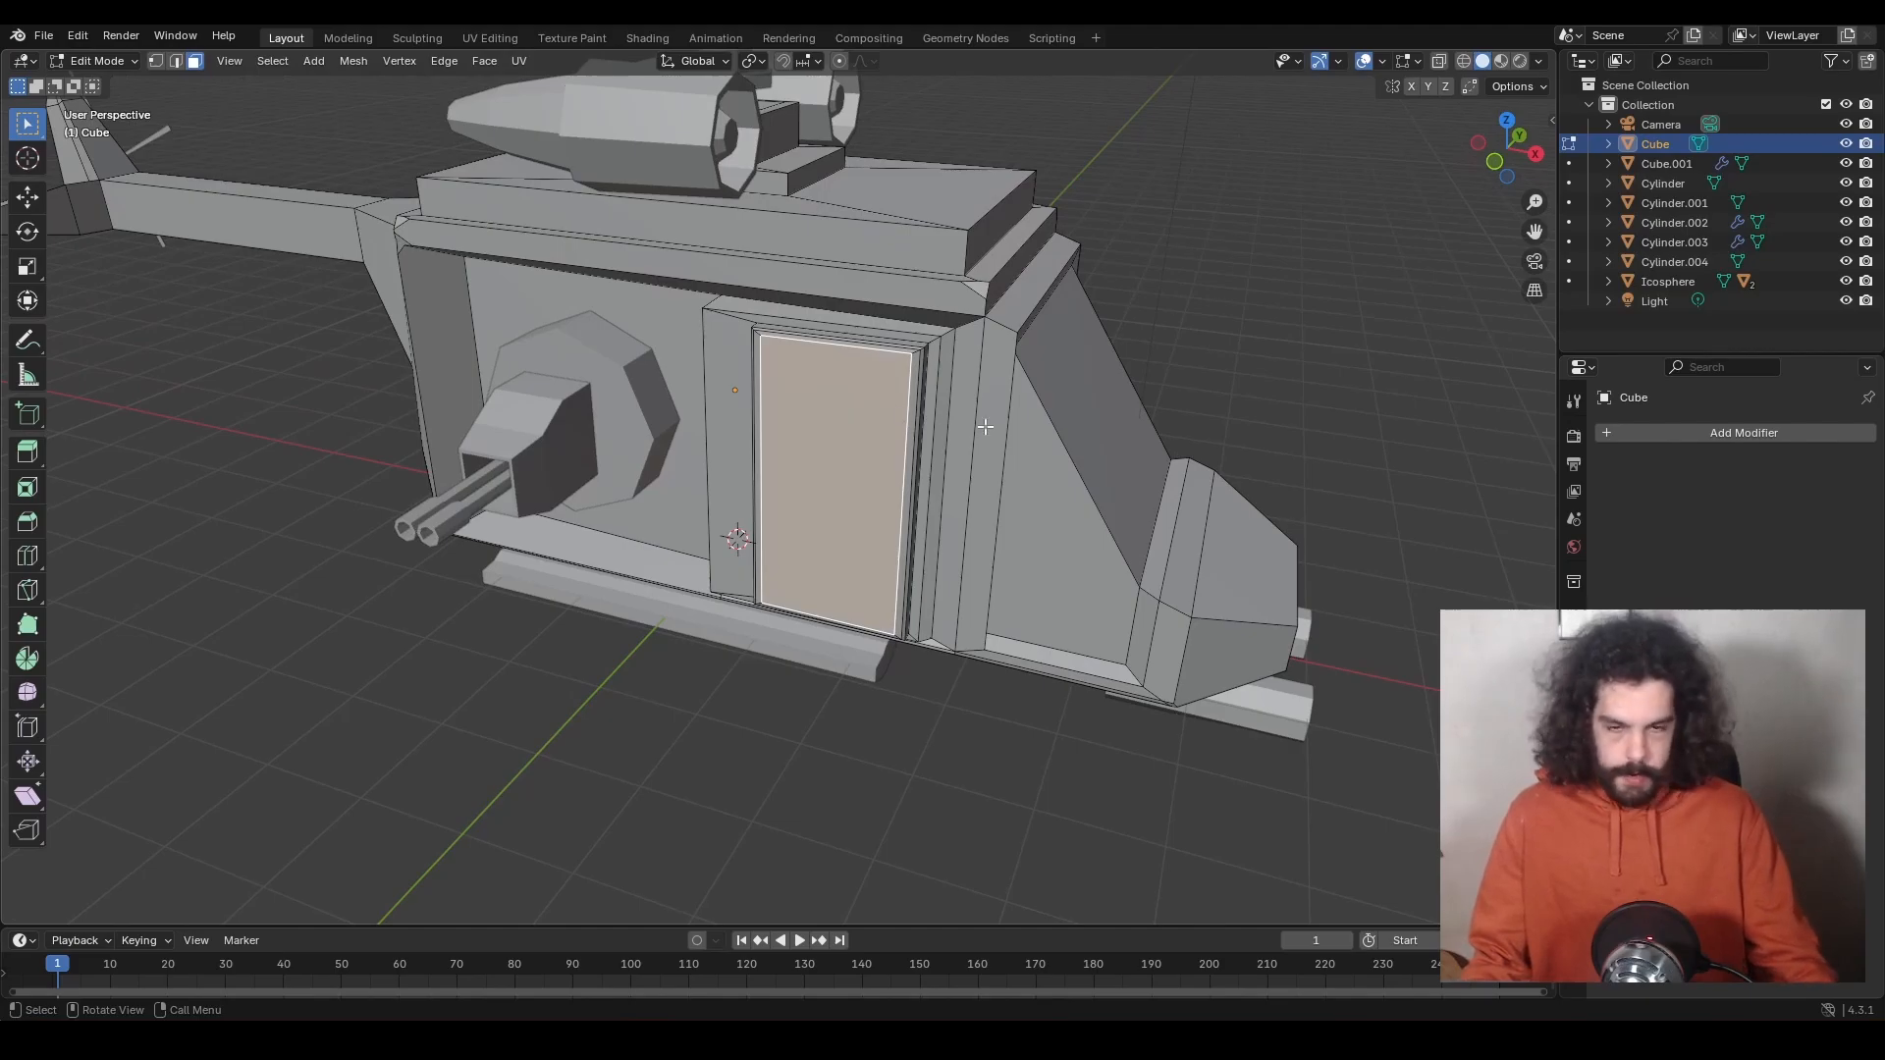
key(i)
click(1016, 428)
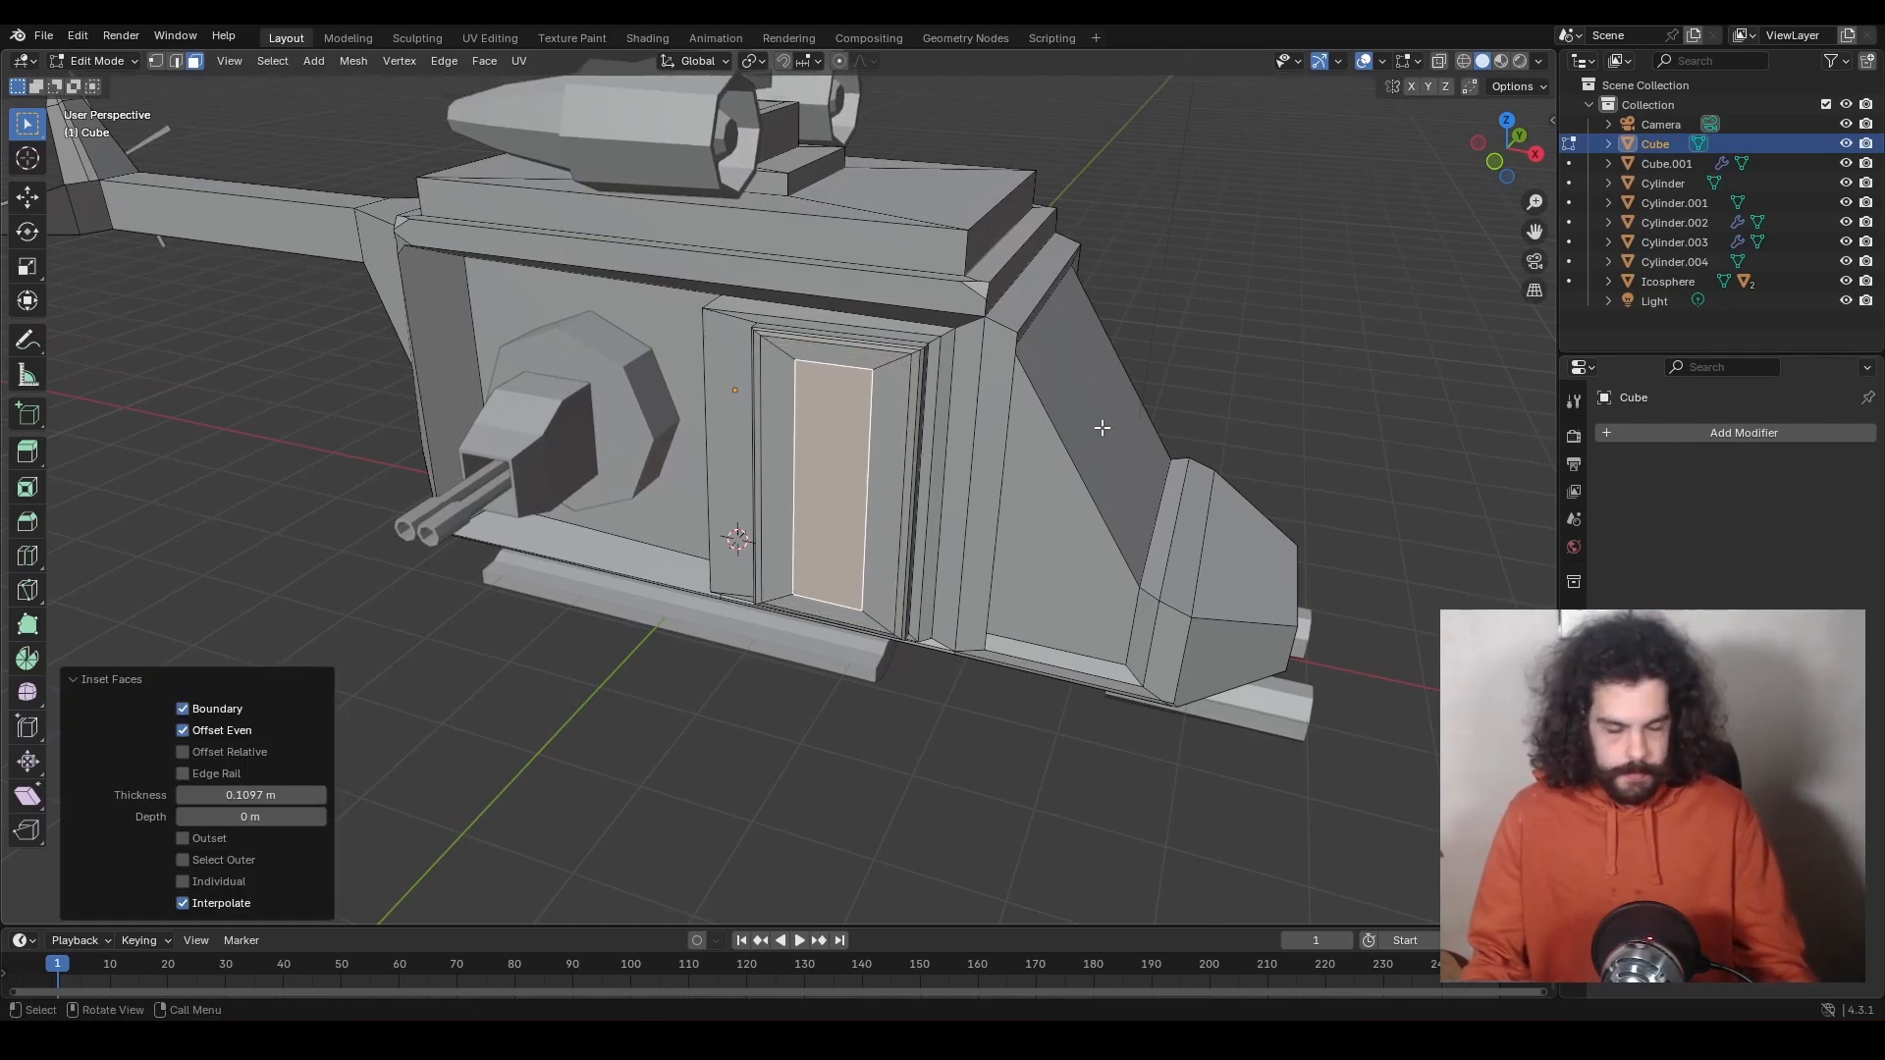
Scale the door's new inset face to about 0.43 along Z and move it up along Z.
key(s)
key(z)
click(932, 429)
key(z)
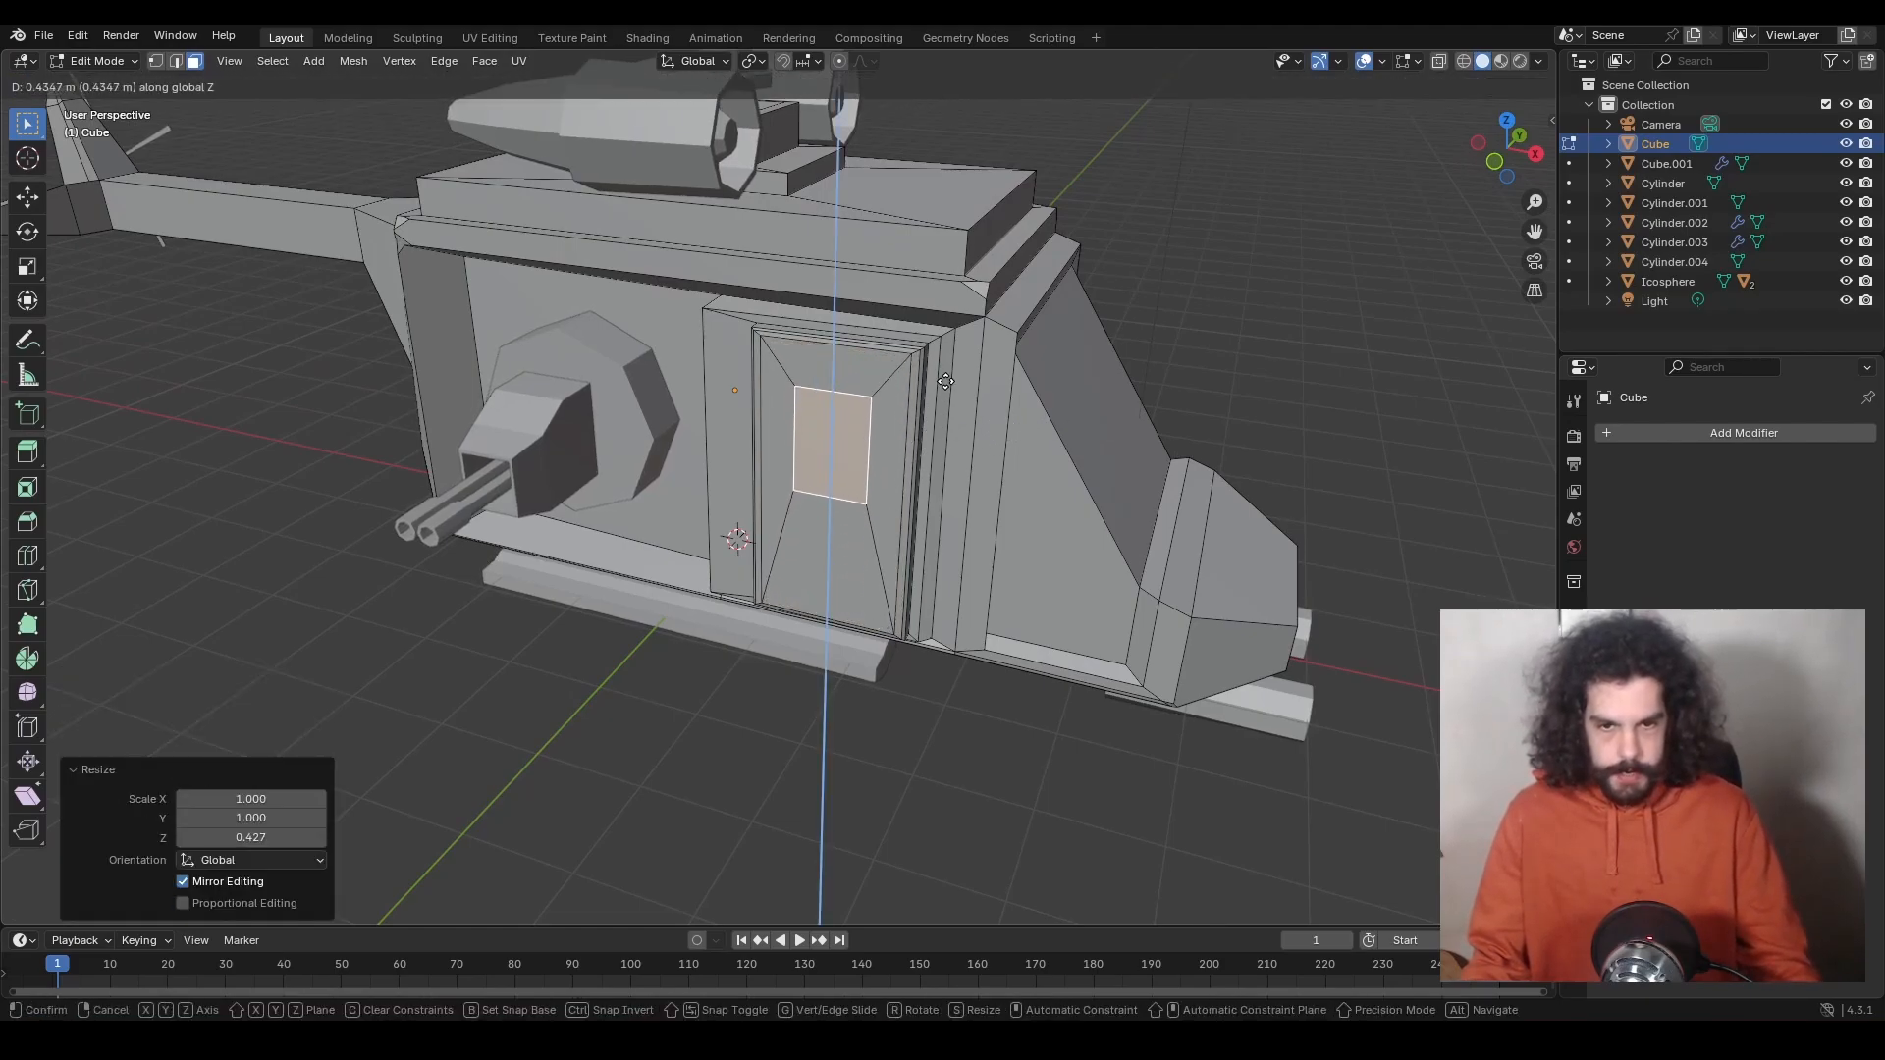
click(972, 407)
Widen the door's window face to about 1.62 along X and recess it along its normal.
key(s)
key(x)
click(1071, 390)
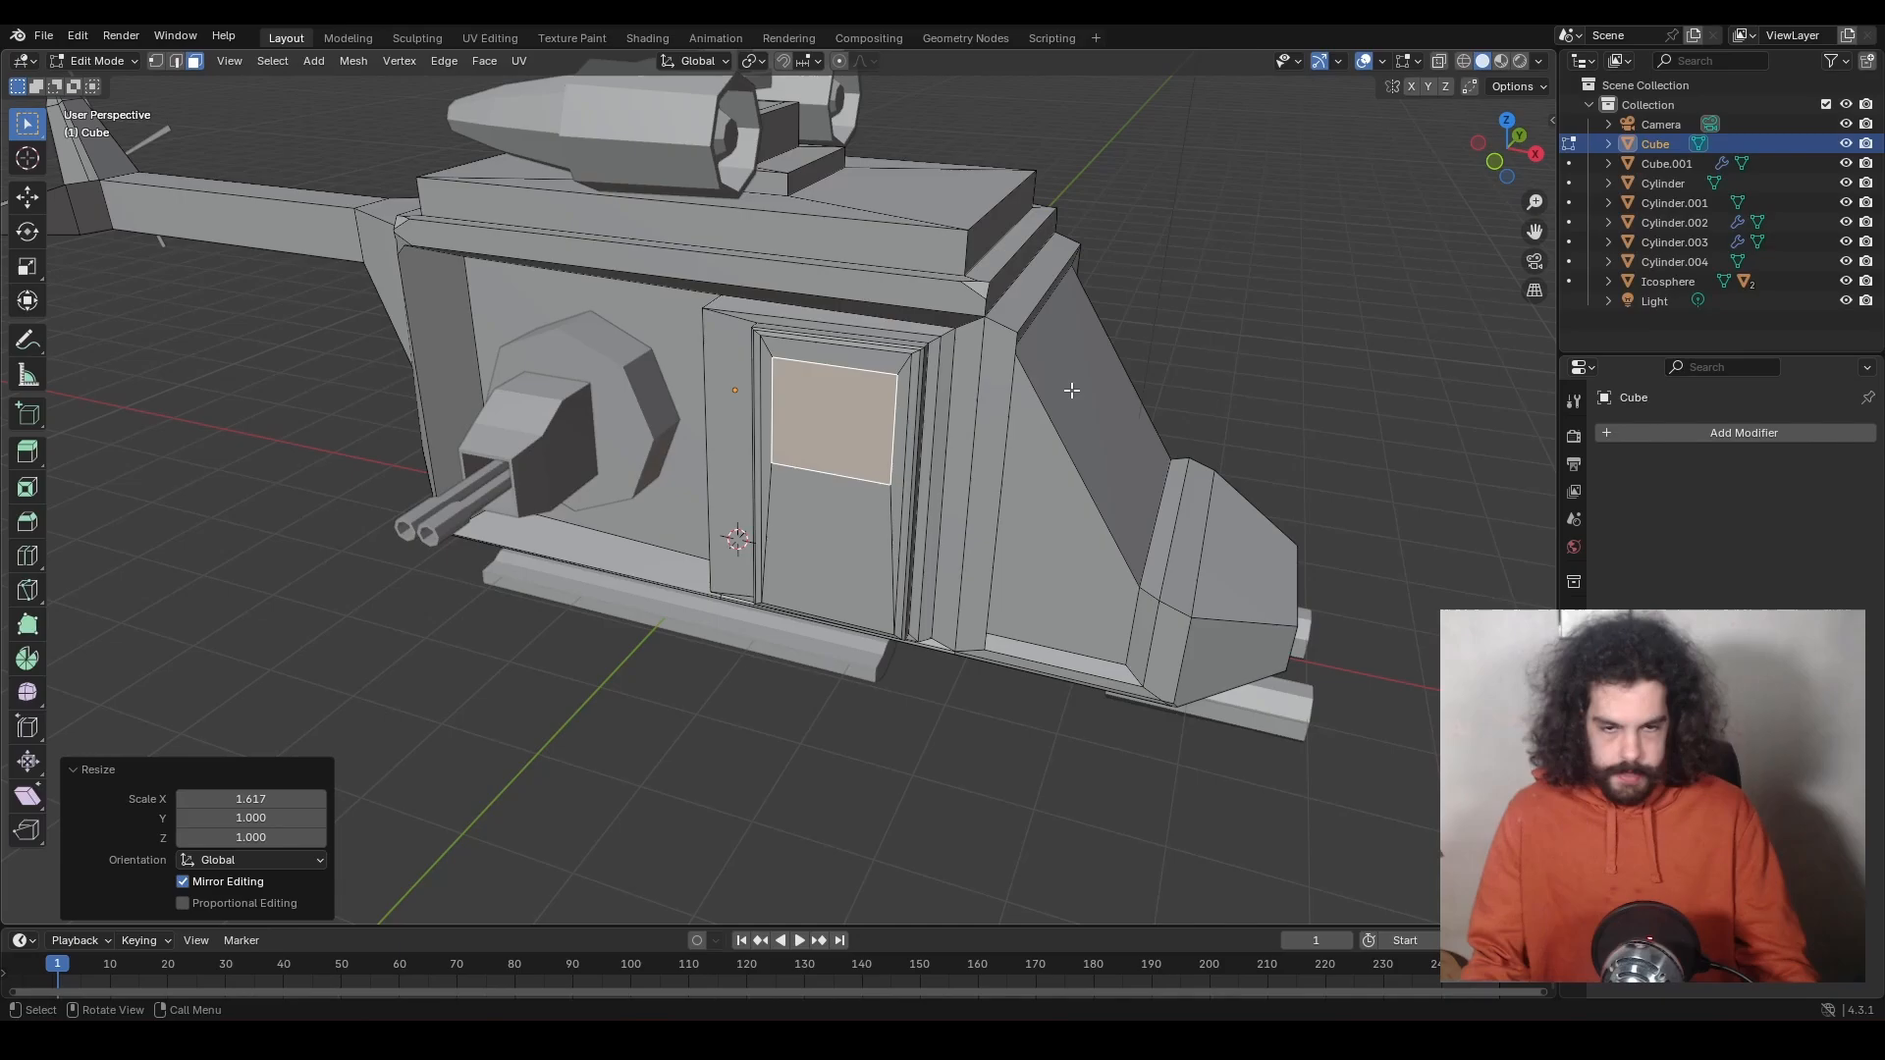
key(g)
key(z)
key(z)
click(1013, 424)
Bevel the windshield's top edge and the cockpit's vertical side edges about 0.042 m with one segment.
middle_drag(1013, 424, 288, 78)
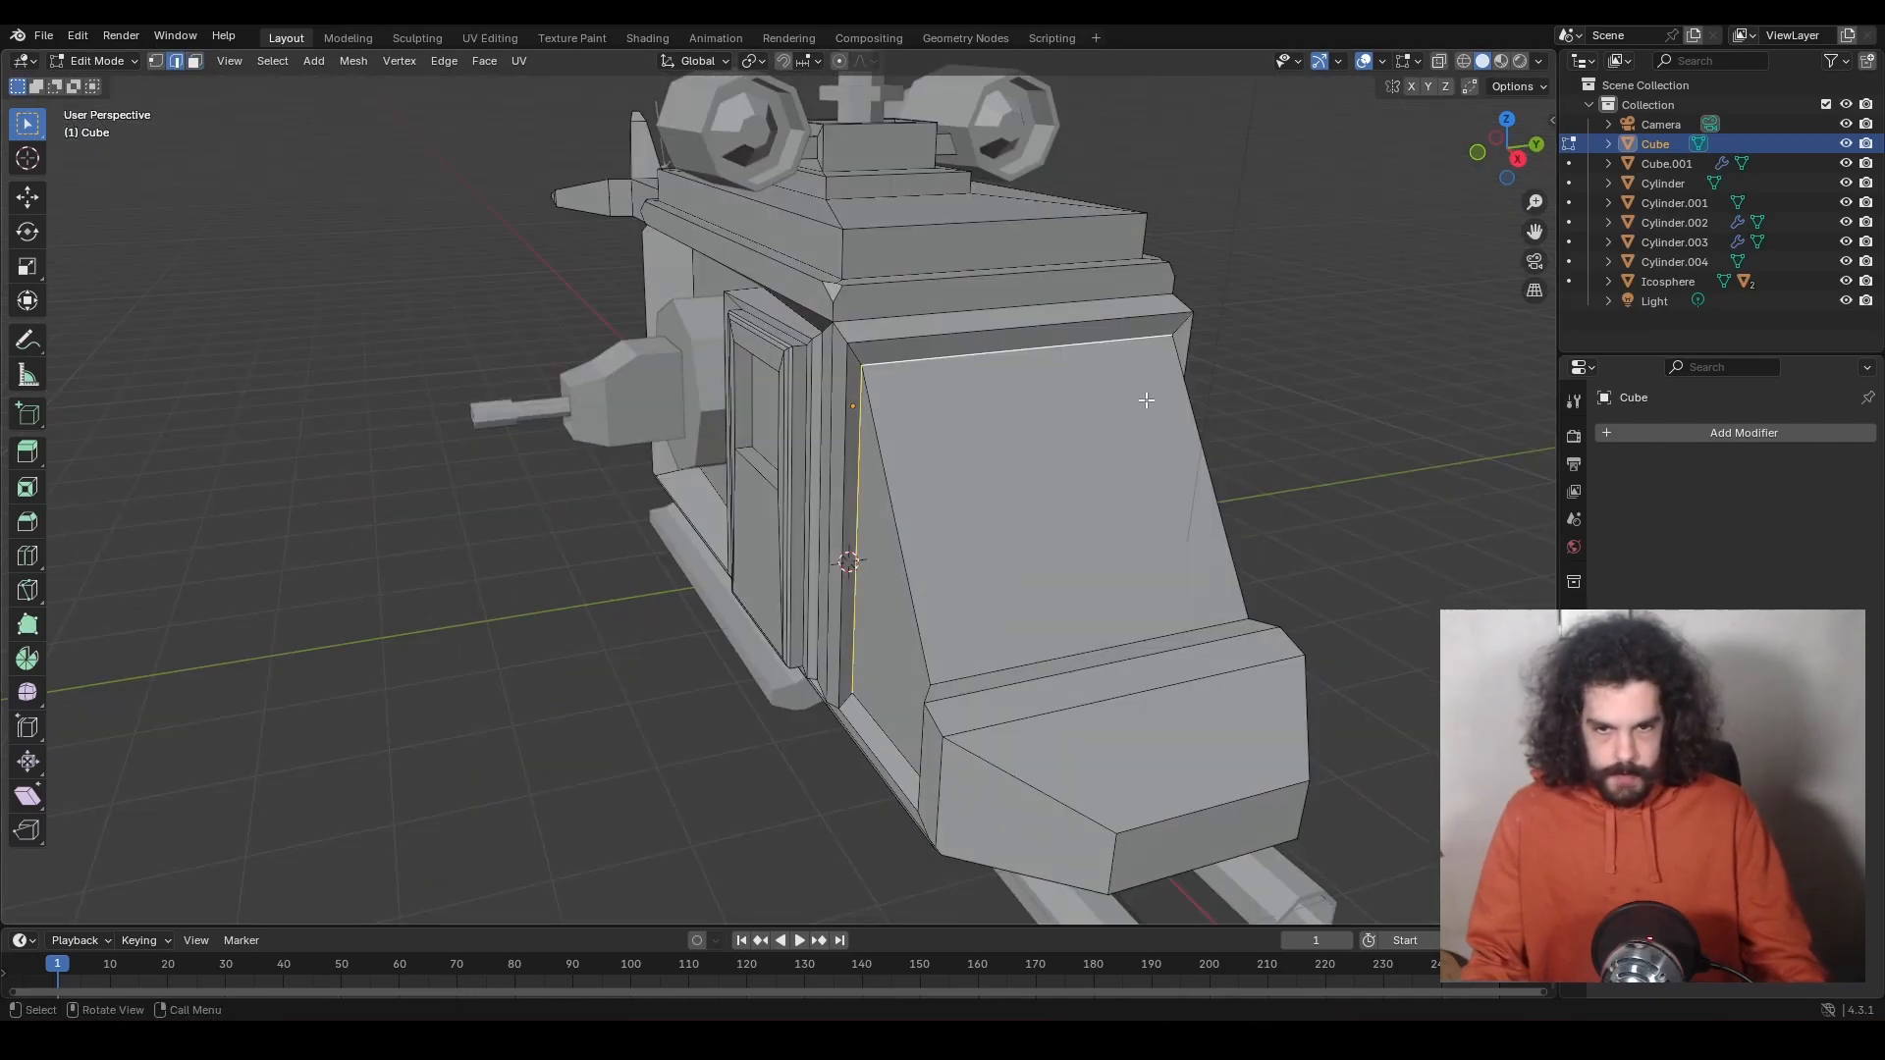
middle_drag(1146, 399, 952, 477)
shift+click(924, 491)
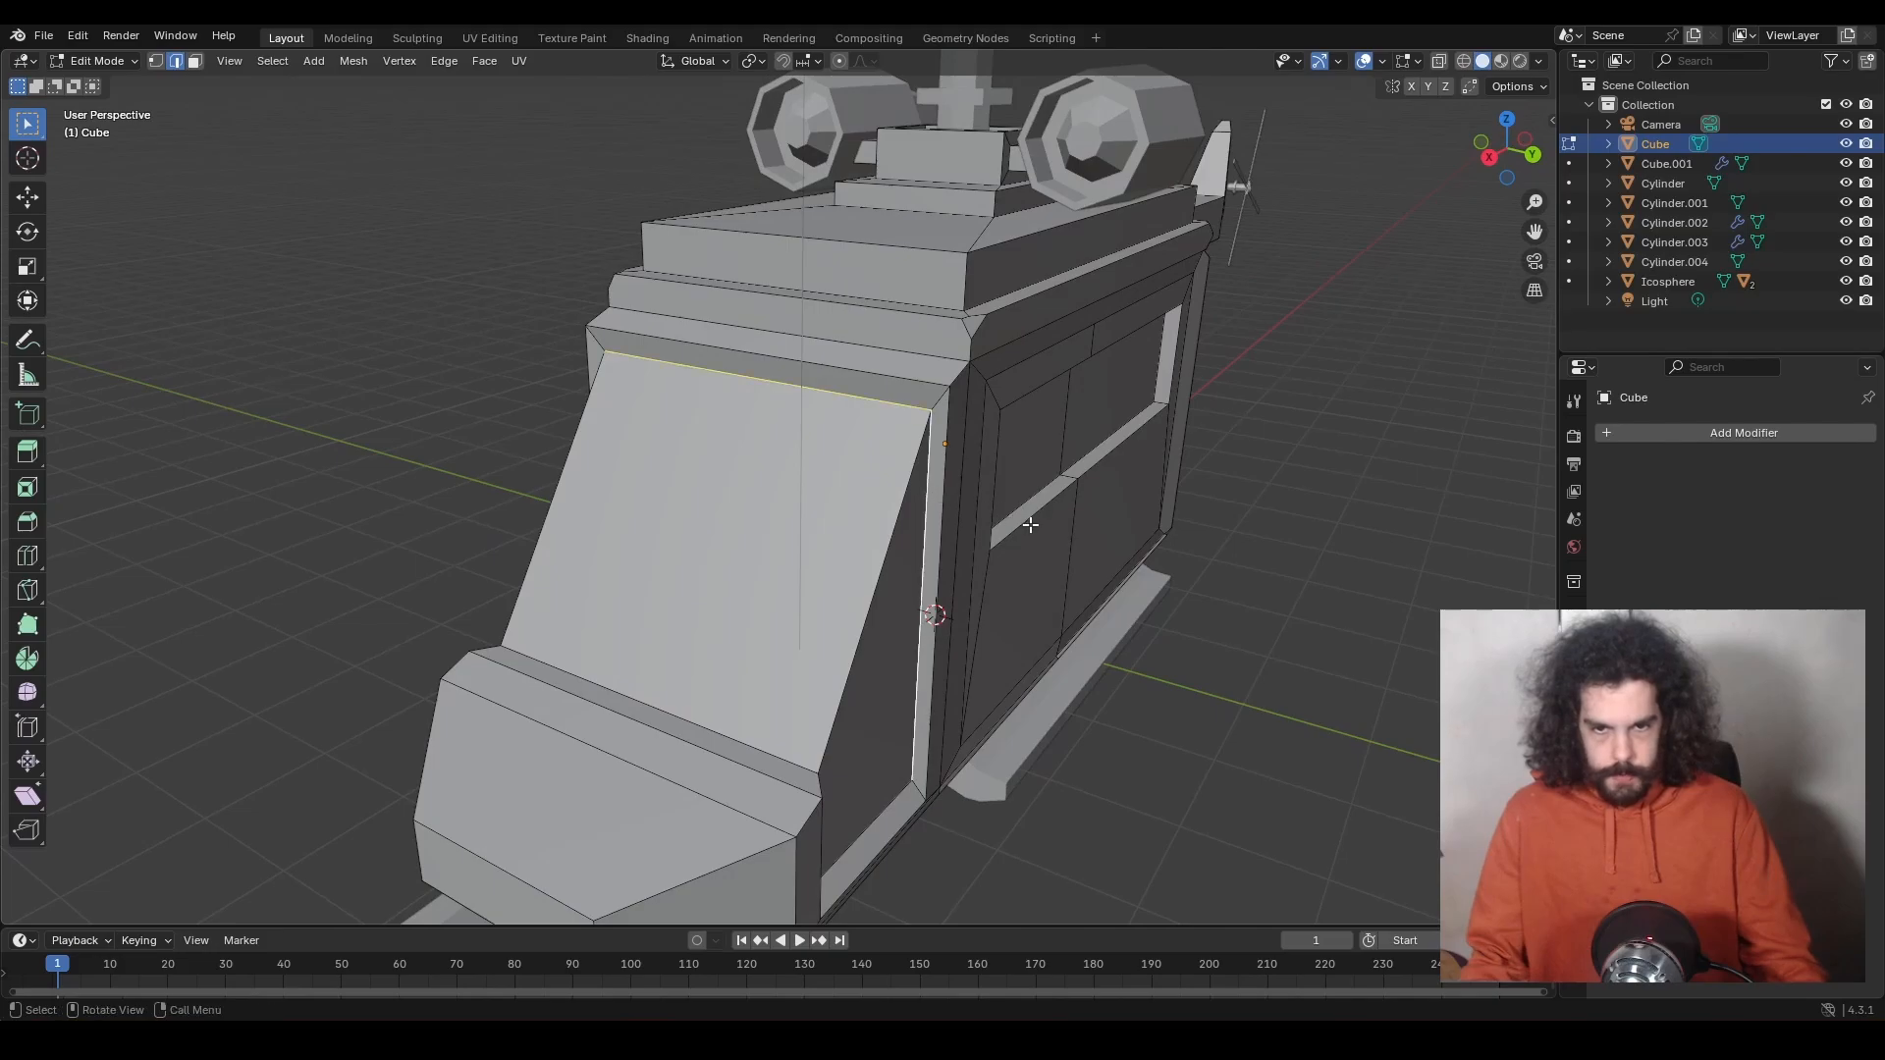
scroll(1030, 524, down, 2)
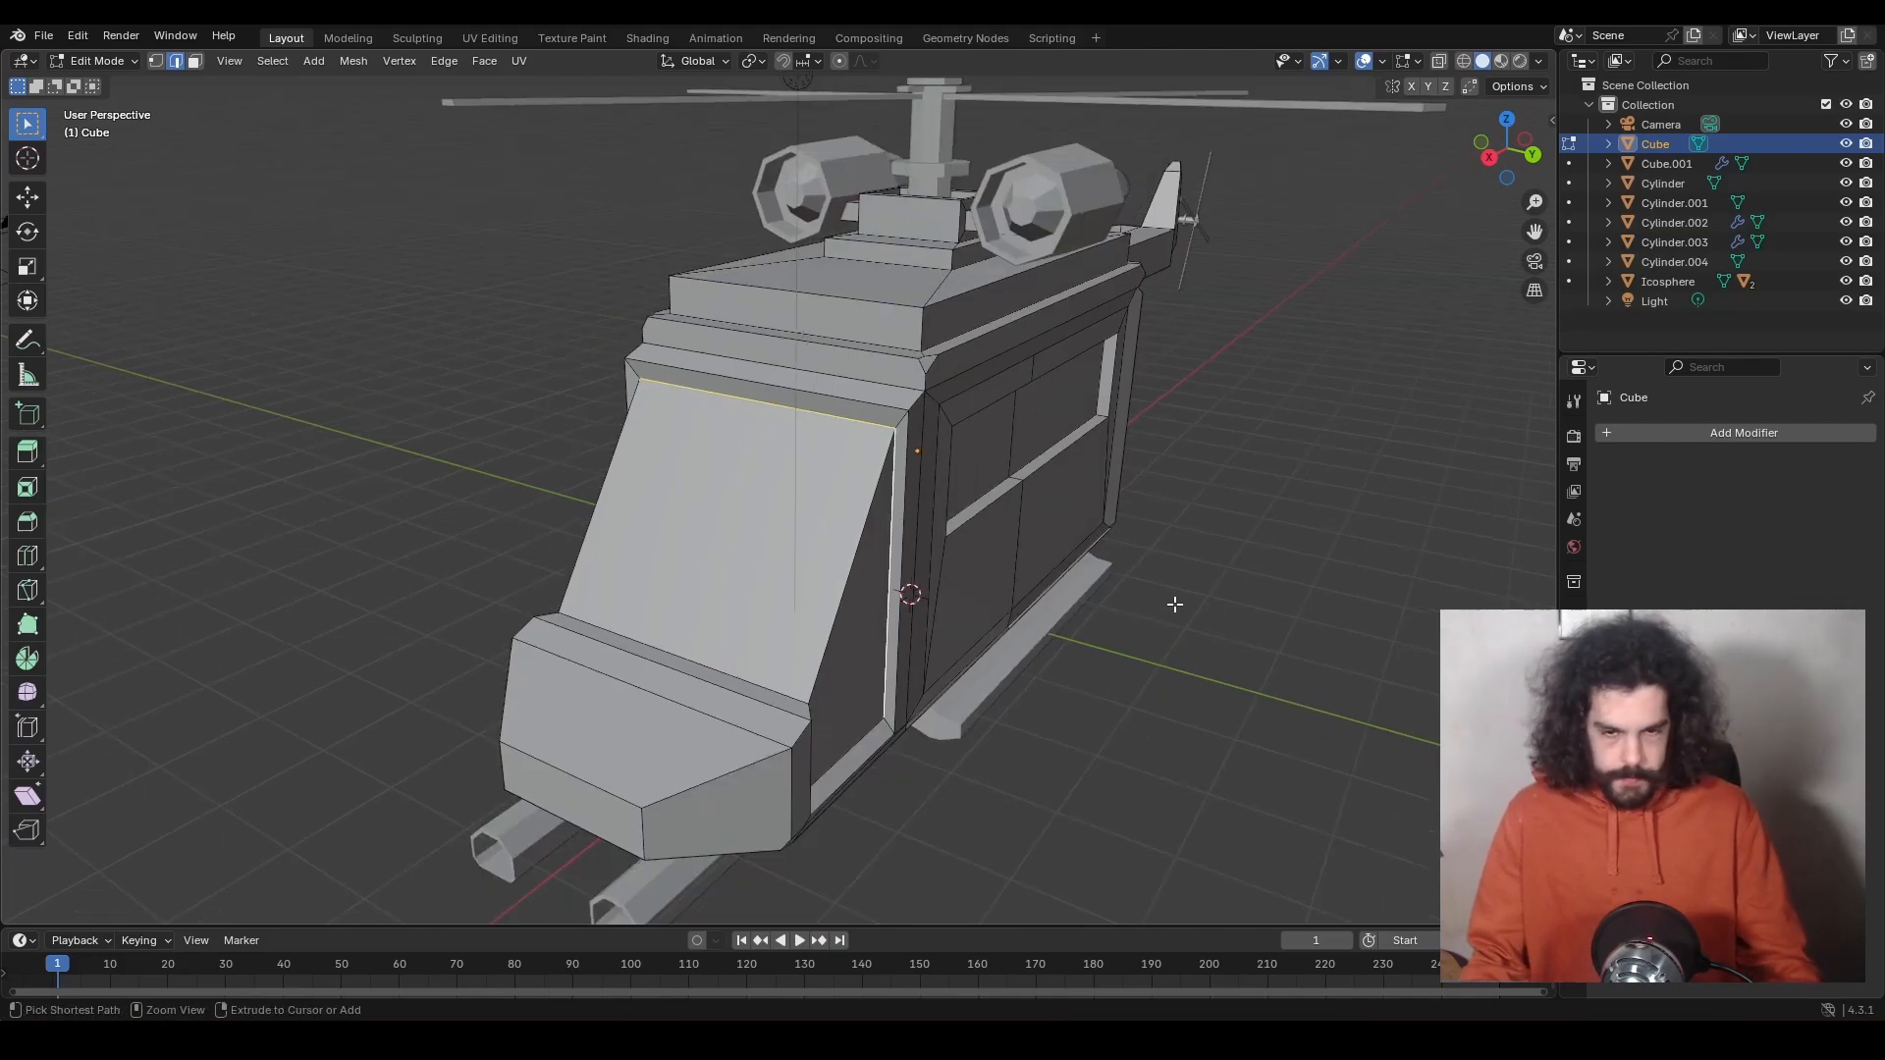
key(ctrl+b)
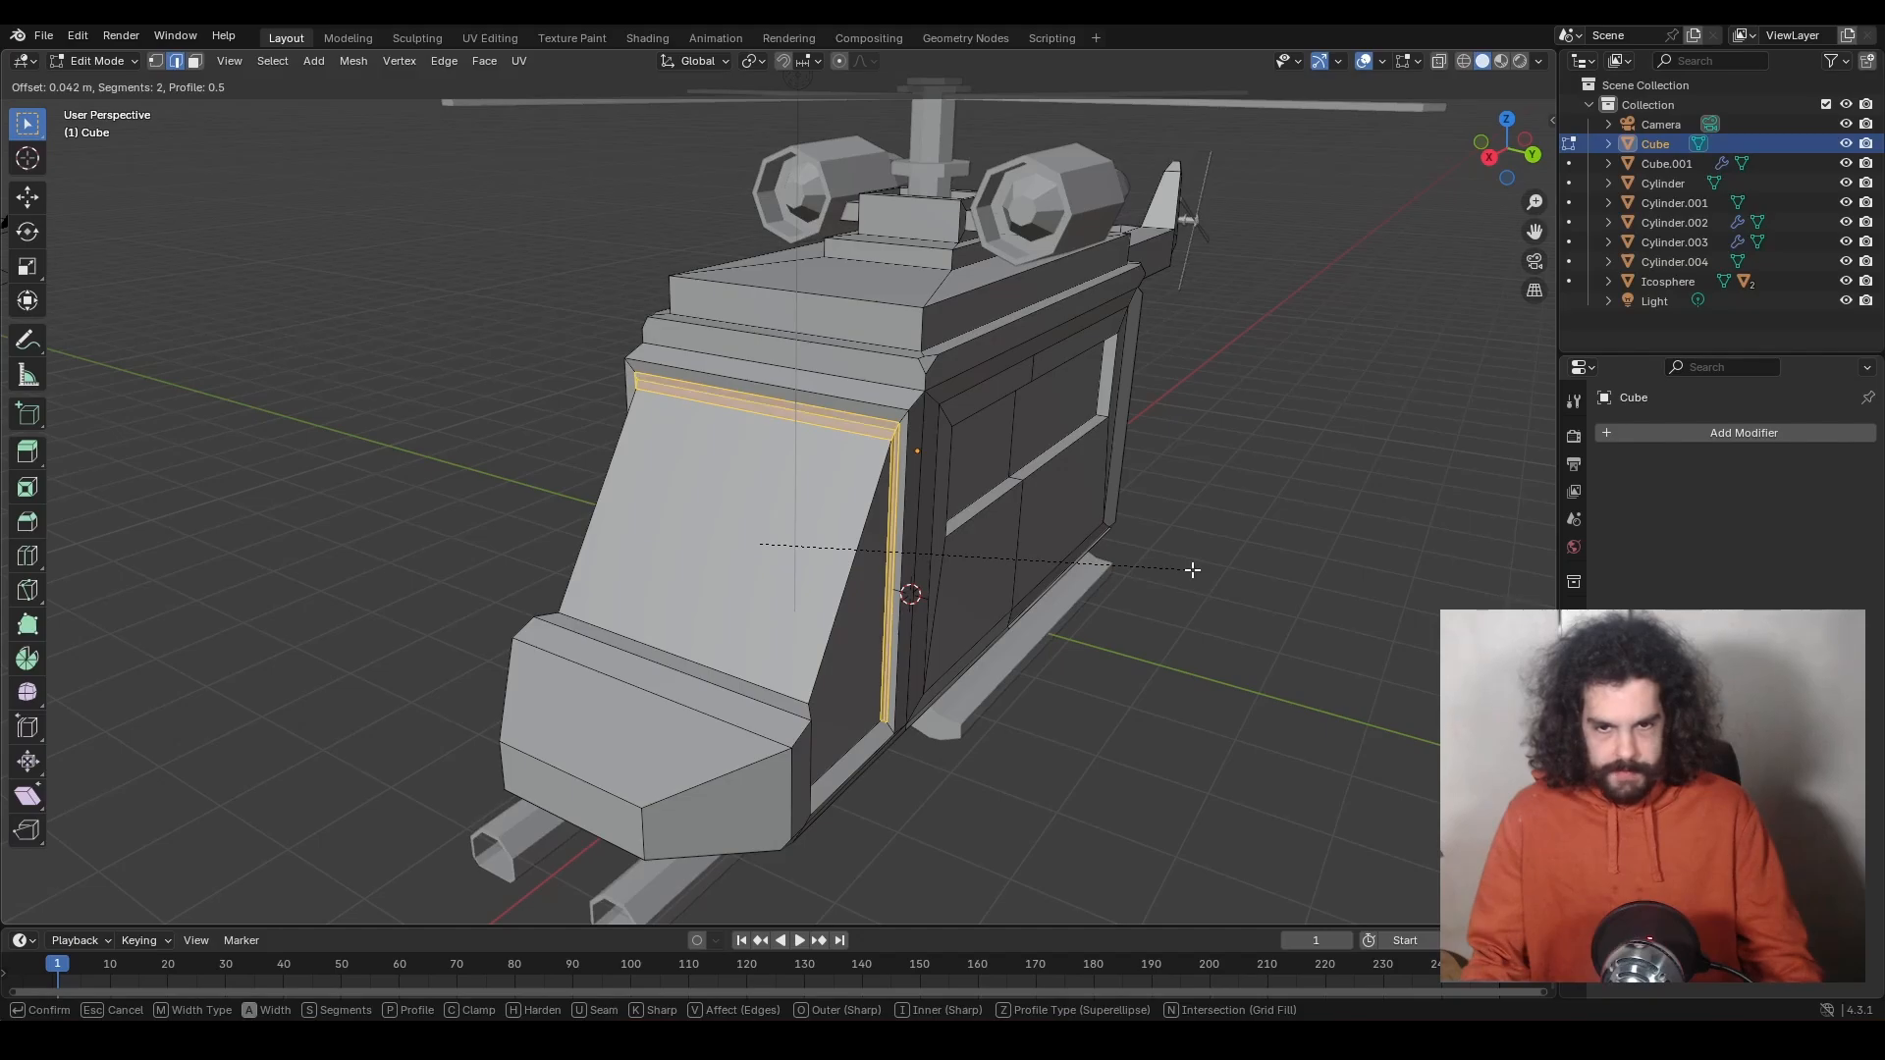
scroll(1192, 569, down, 1)
click(1192, 569)
Extrude the beveled strip around the windshield, scale it to about 1.04 and move it along X.
scroll(1010, 501, up, 3)
key(g)
key(z)
key(z)
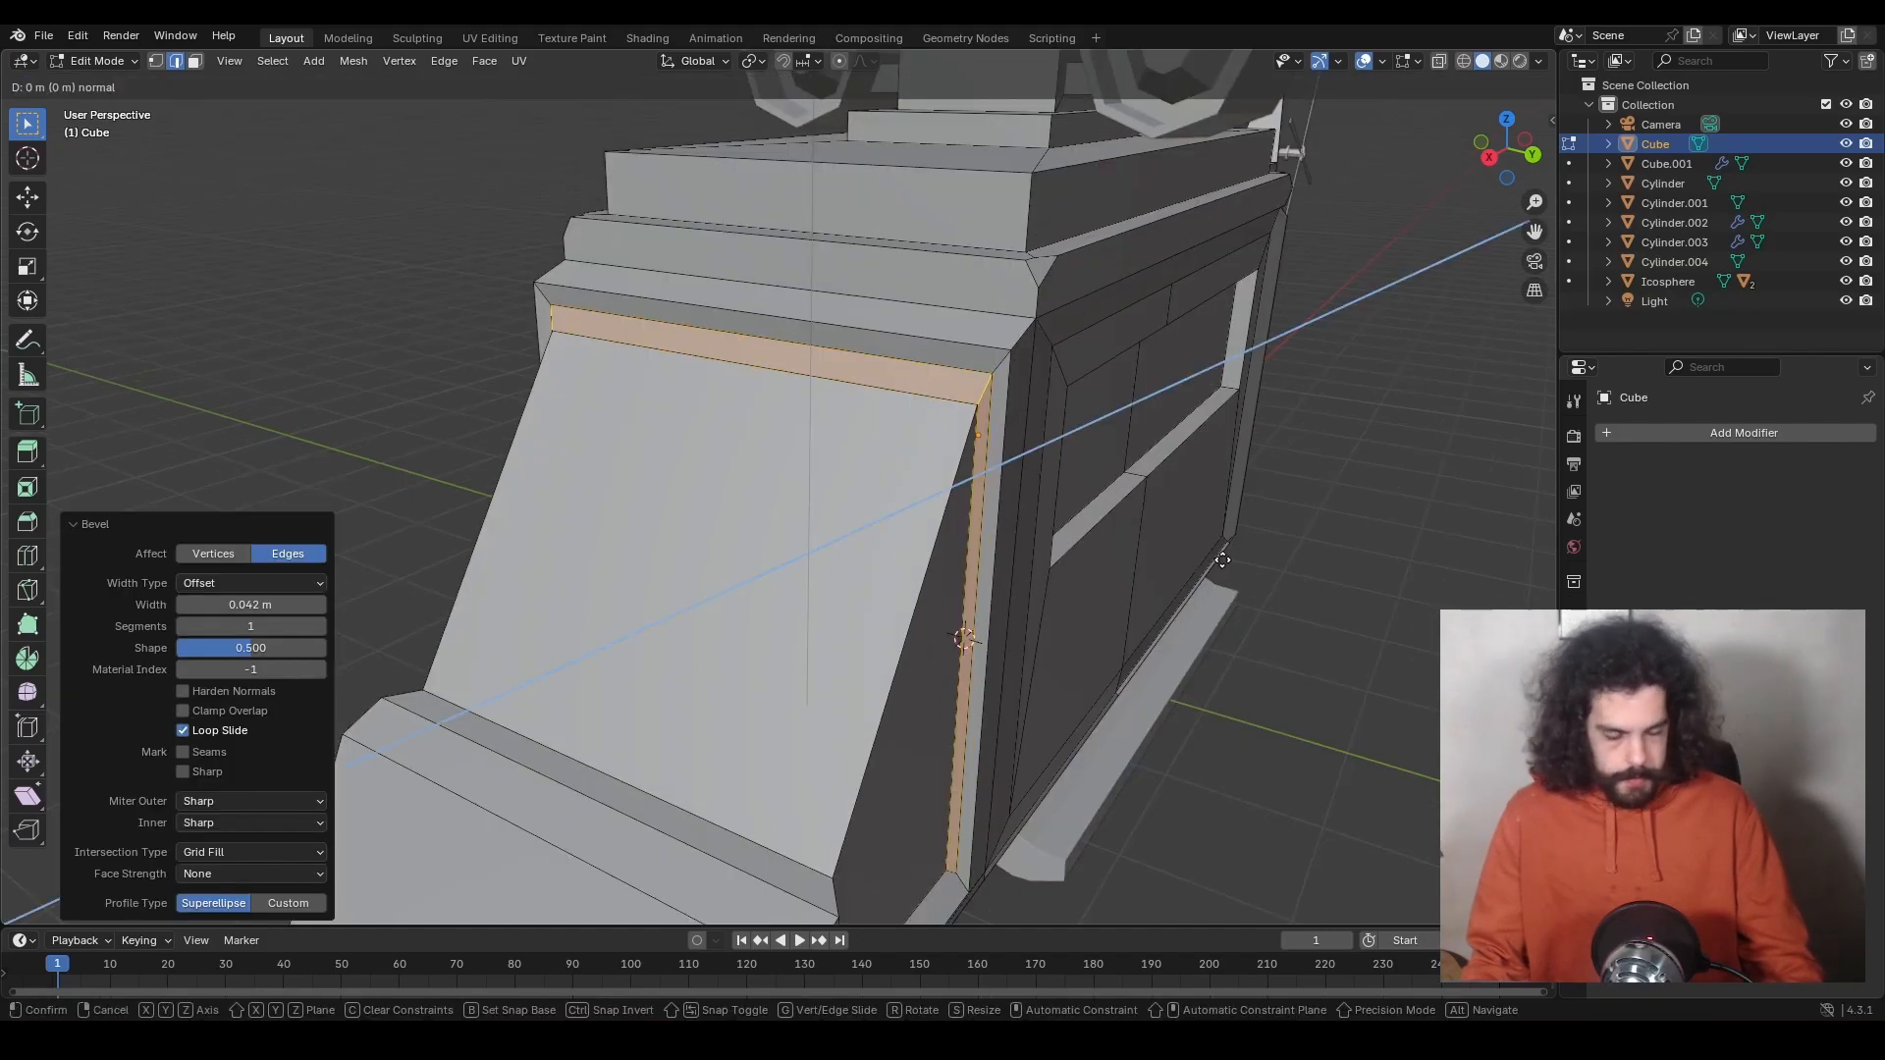
right_click(1222, 560)
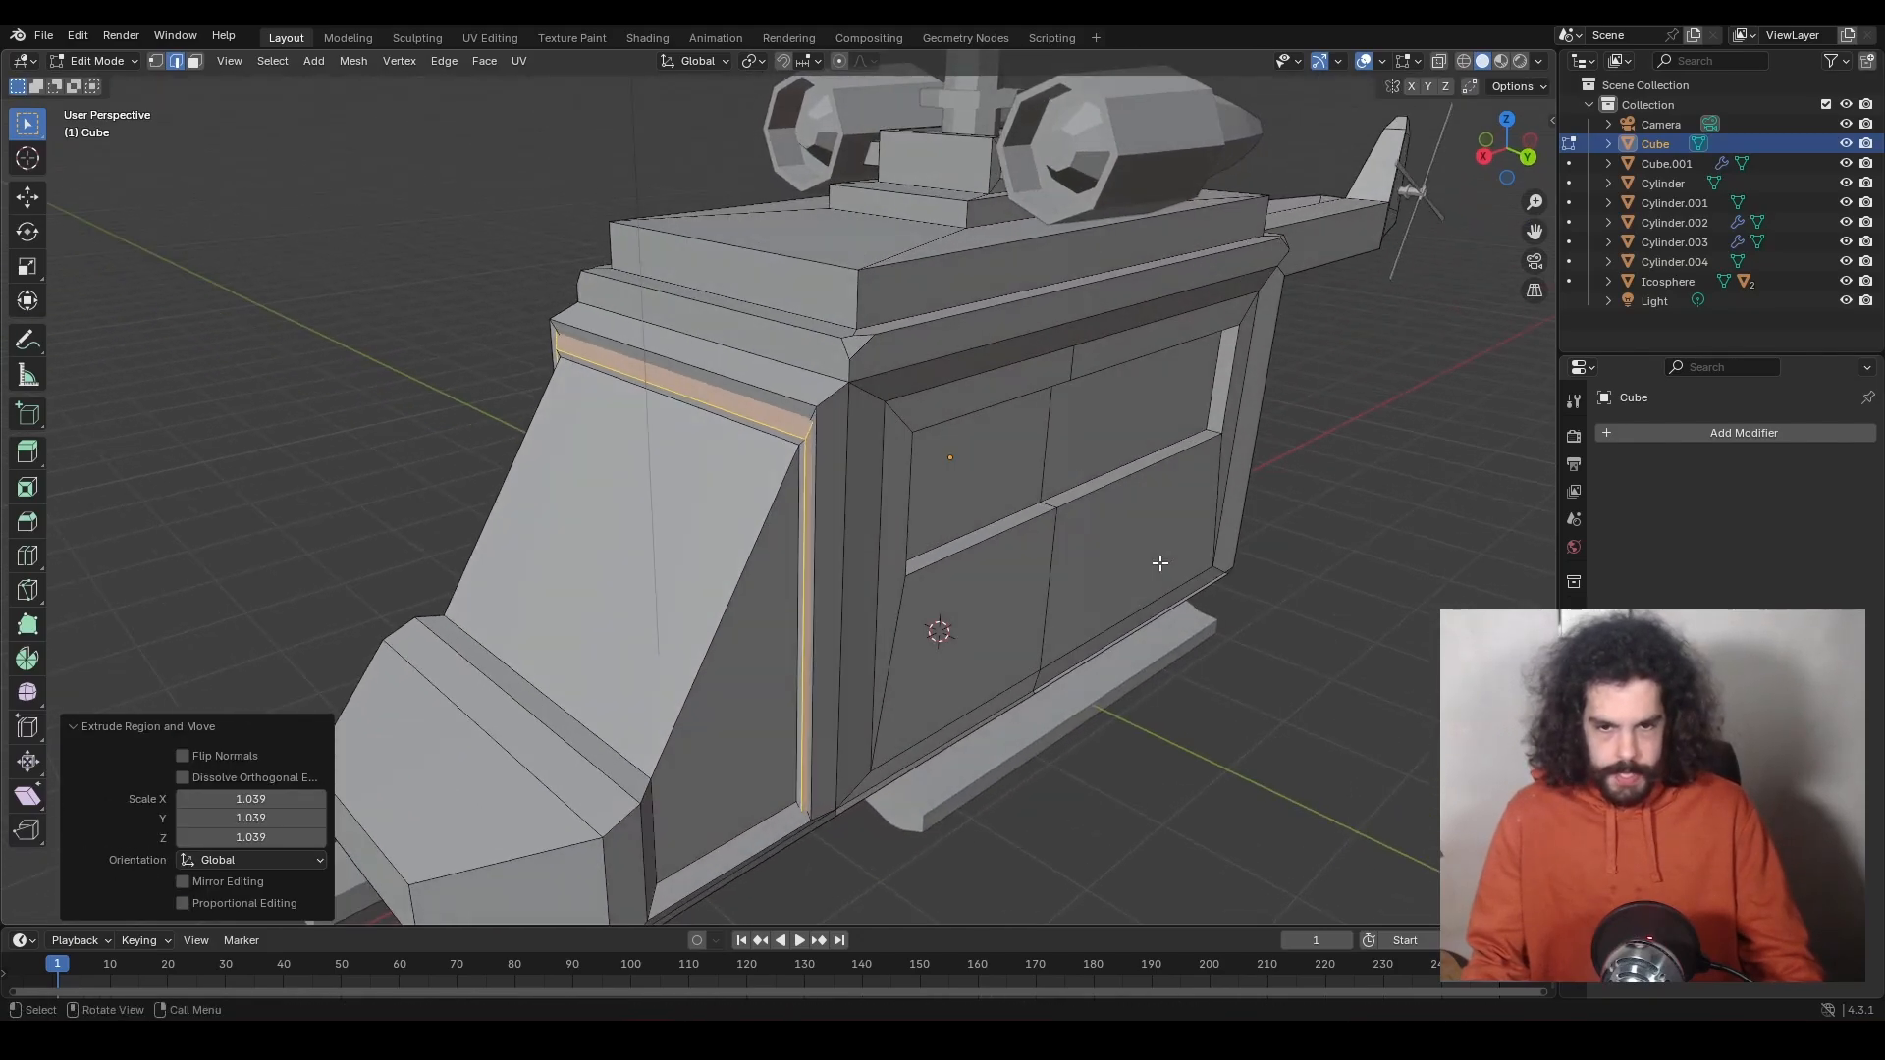
key(g)
key(y)
key(x)
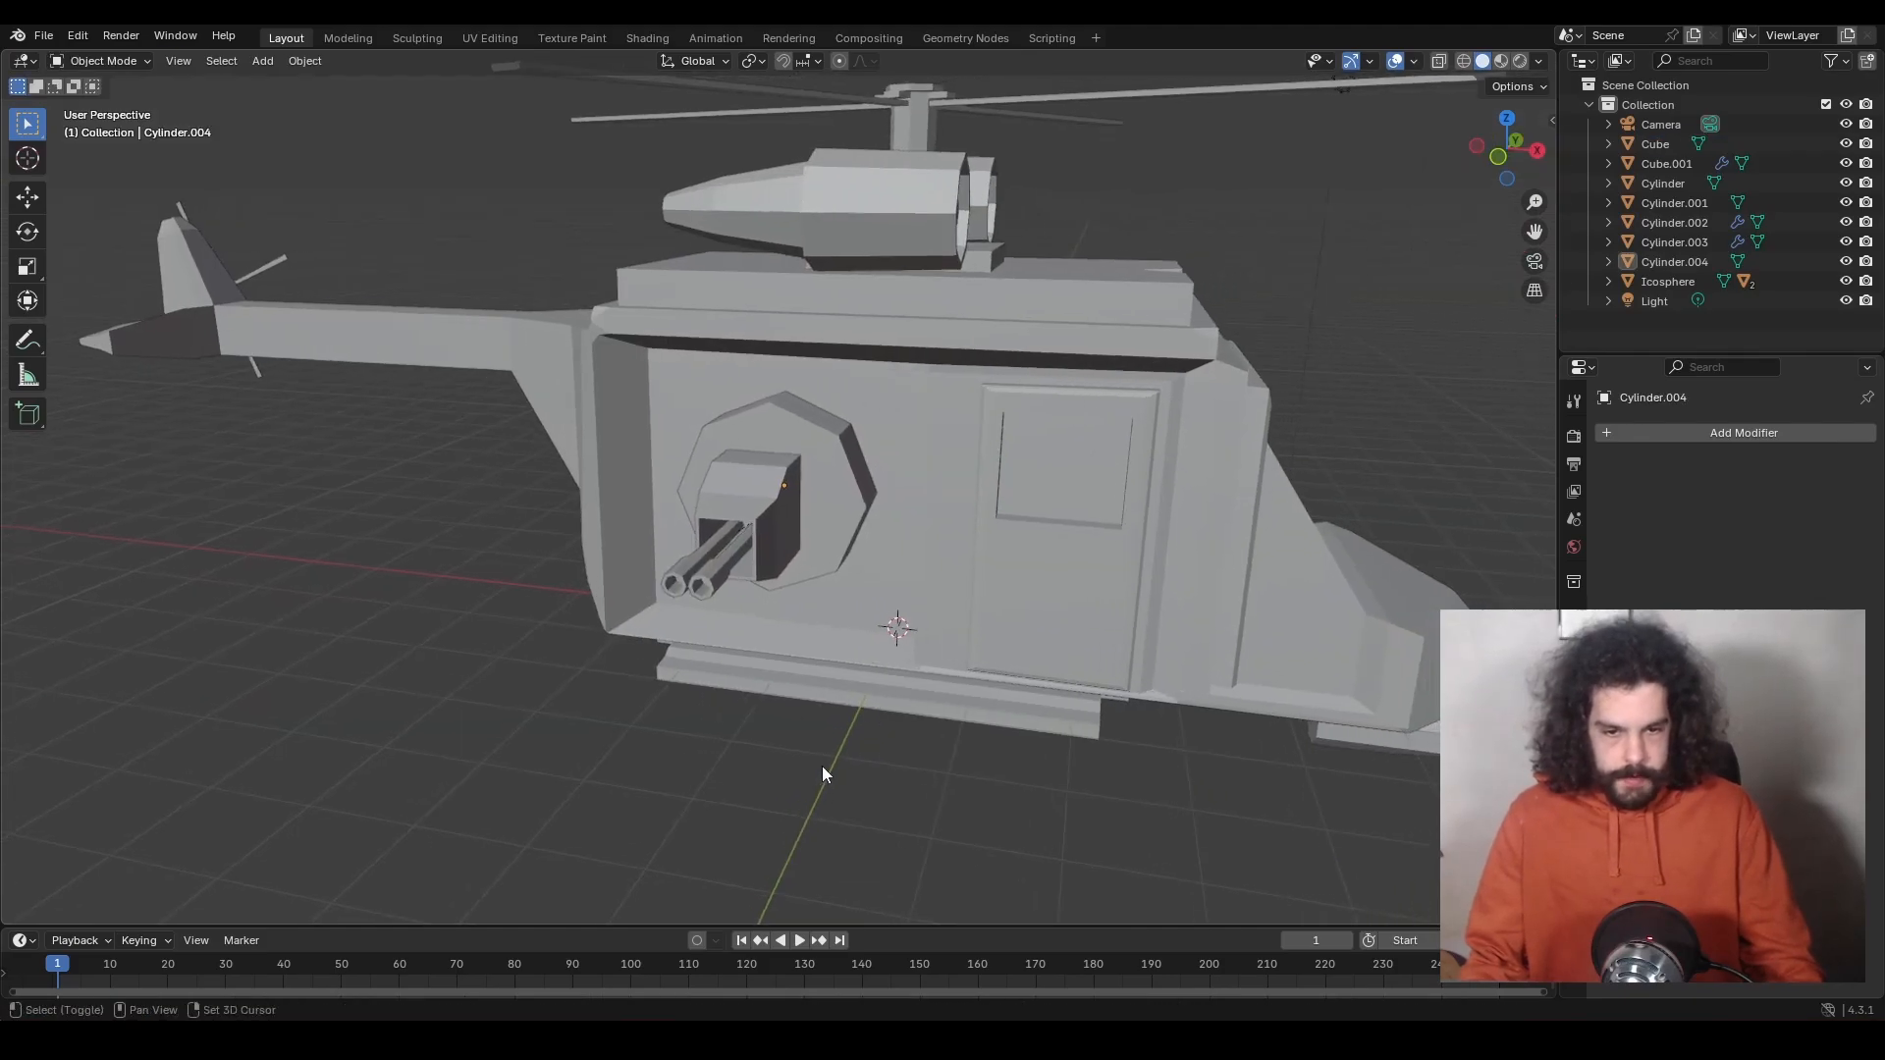
Add a cube near the round gun mount and scale it down by about 0.44 and again by about 0.79.
key(shift+a)
mouse_move(768, 636)
click(897, 652)
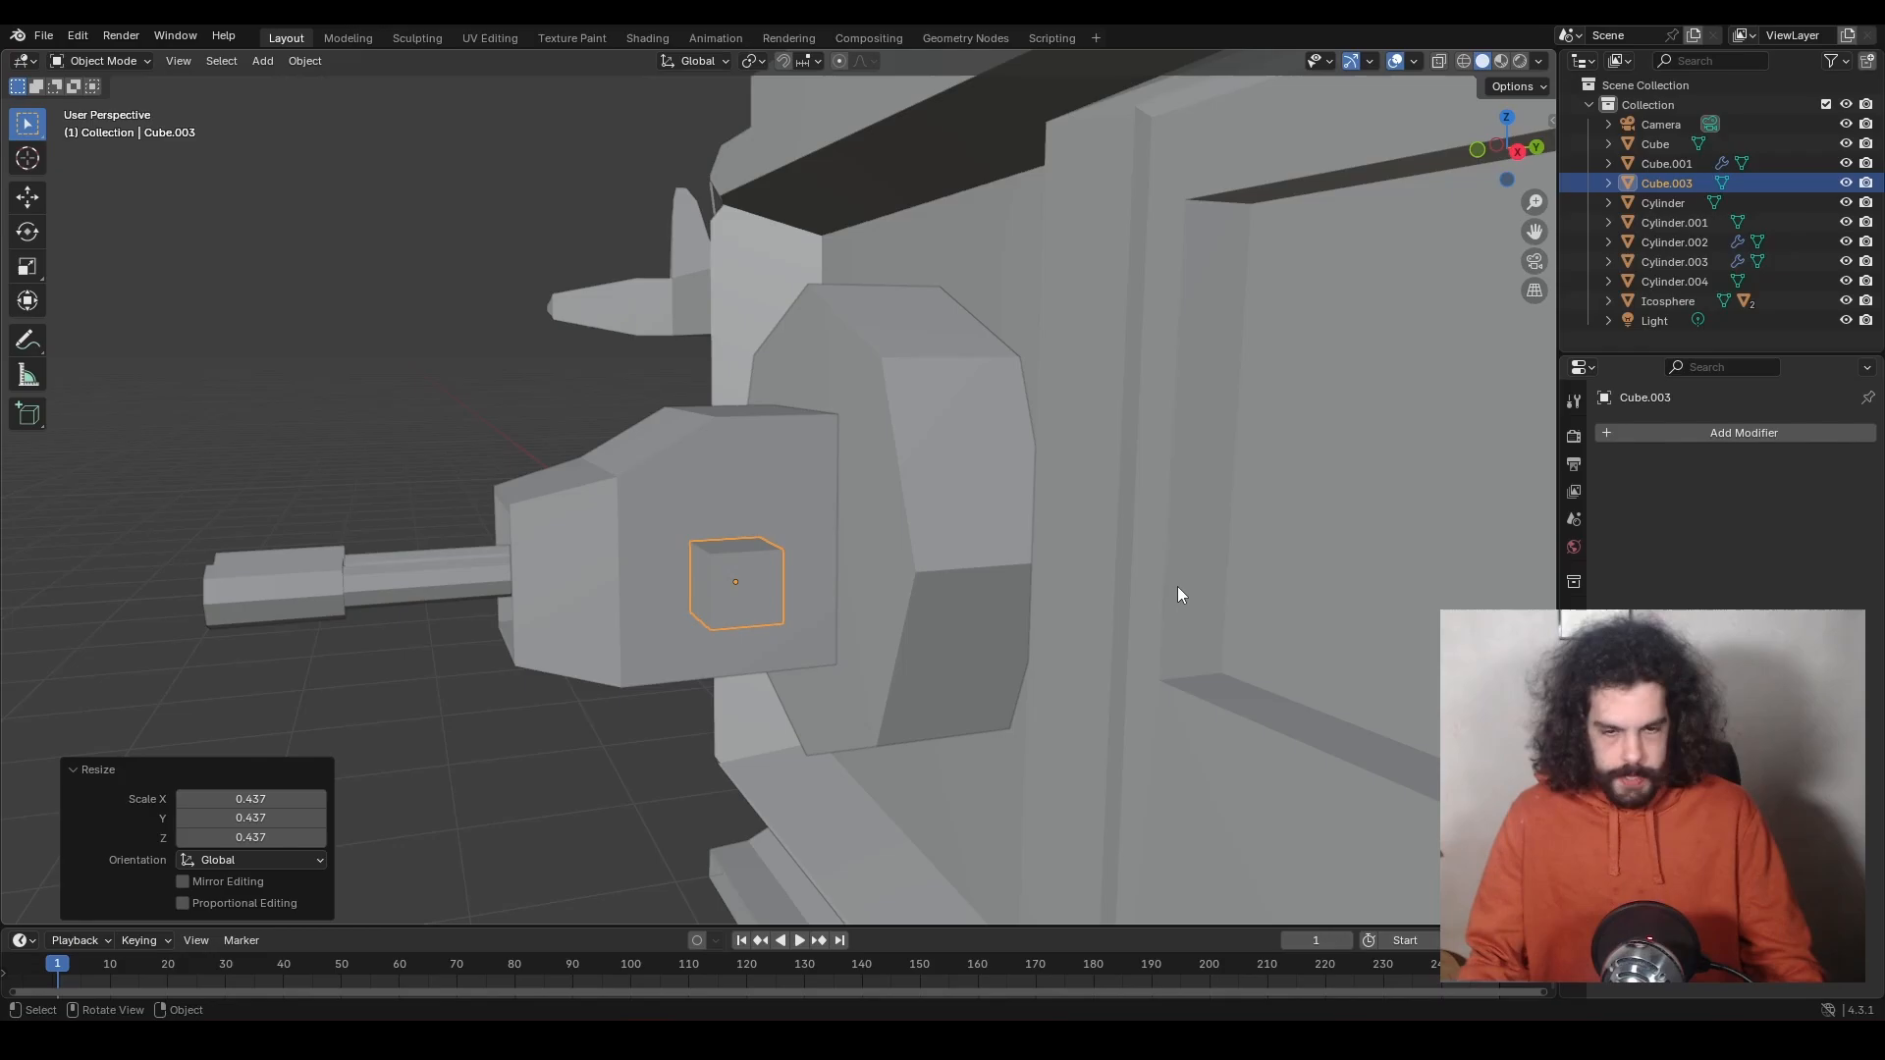
key(s)
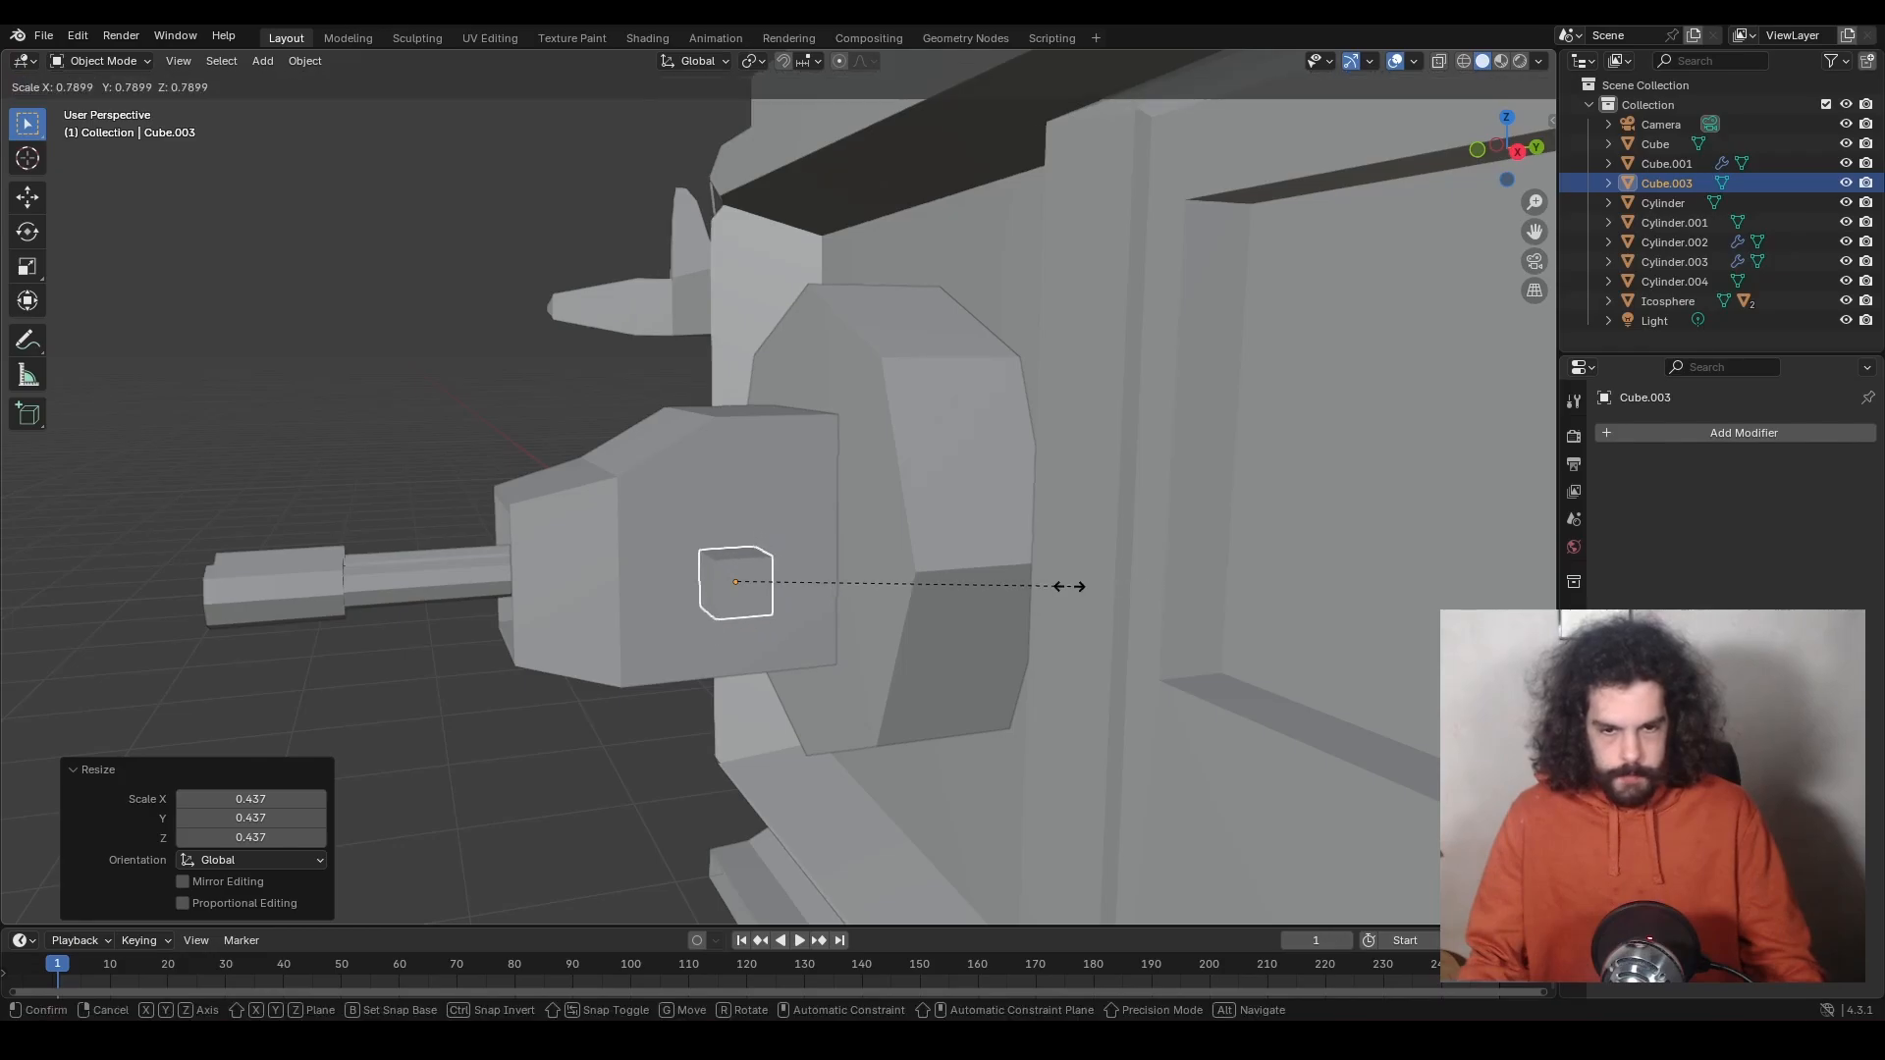
click(1070, 587)
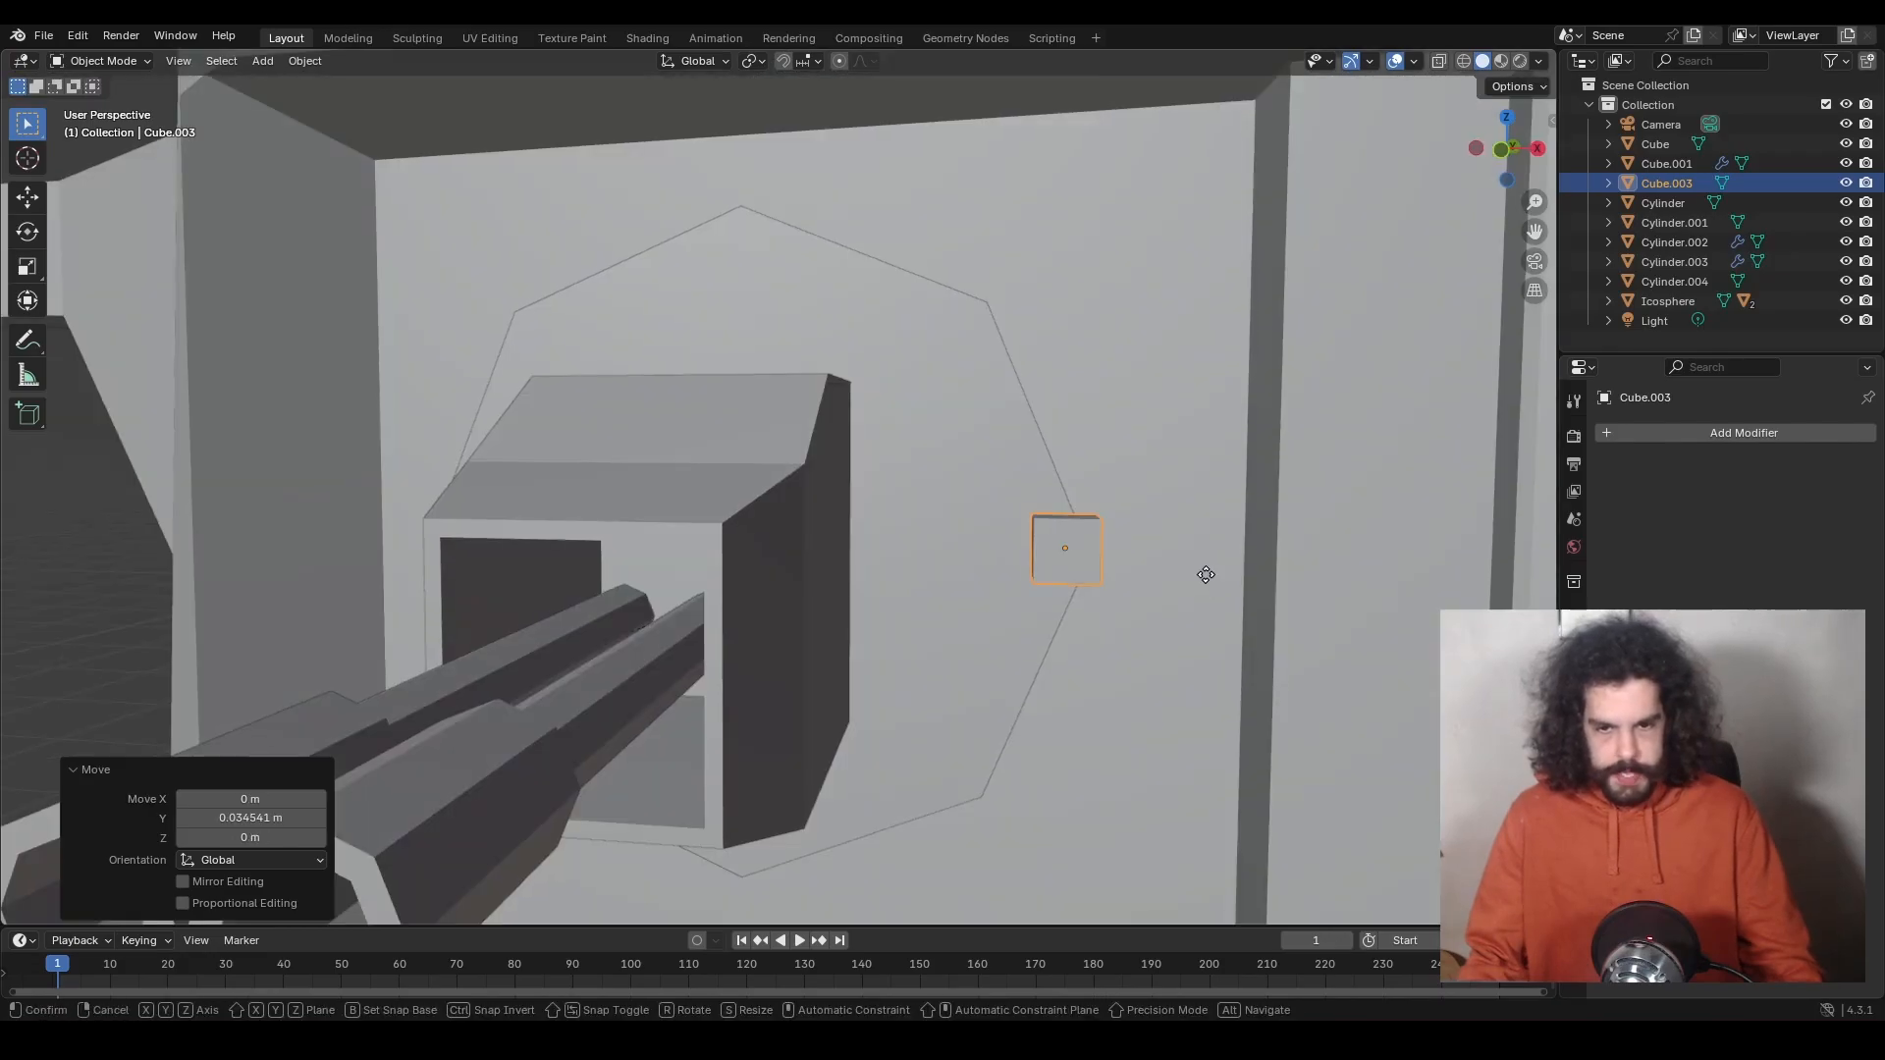
Move the small cube about 0.28 m along negative X onto the round gun mount.
key(g)
key(x)
click(1098, 574)
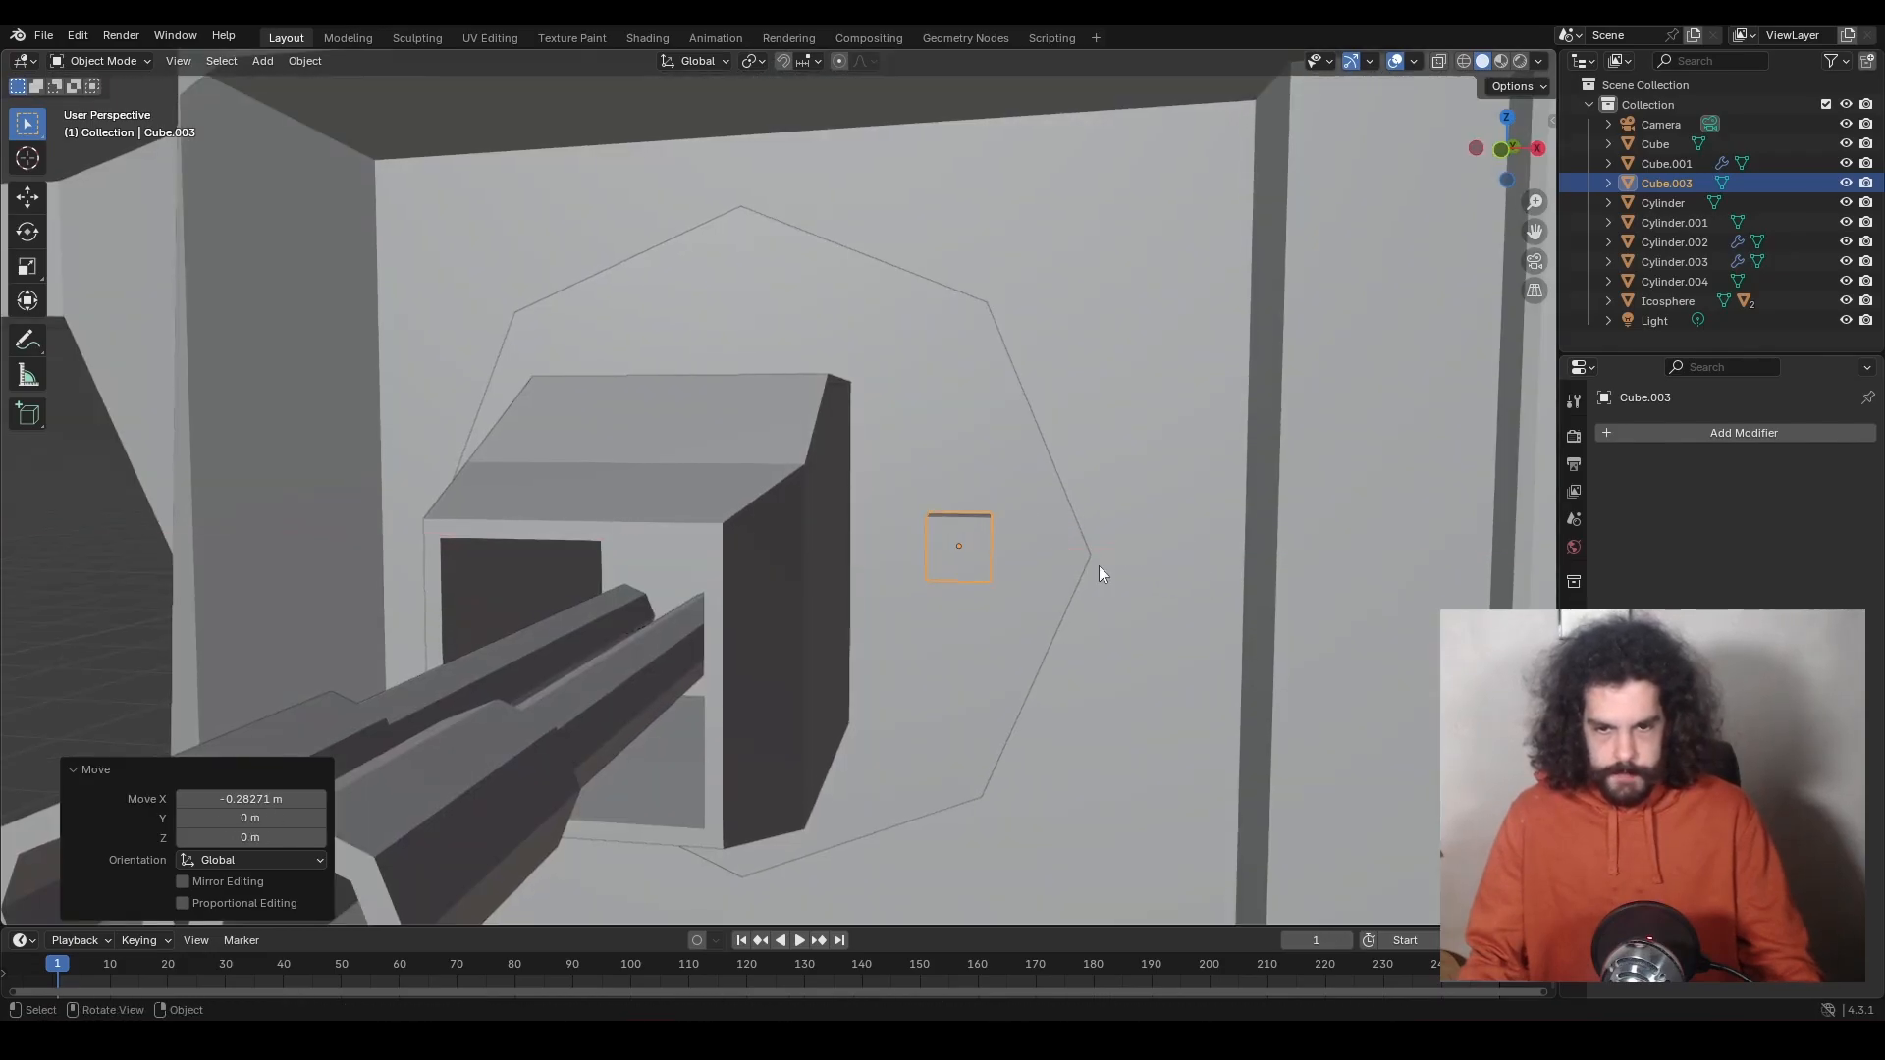
Add a Mirror modifier to the small cube on X and Y, with the round mount Cylinder.004 as mirror object.
key(shift+a)
click(1751, 574)
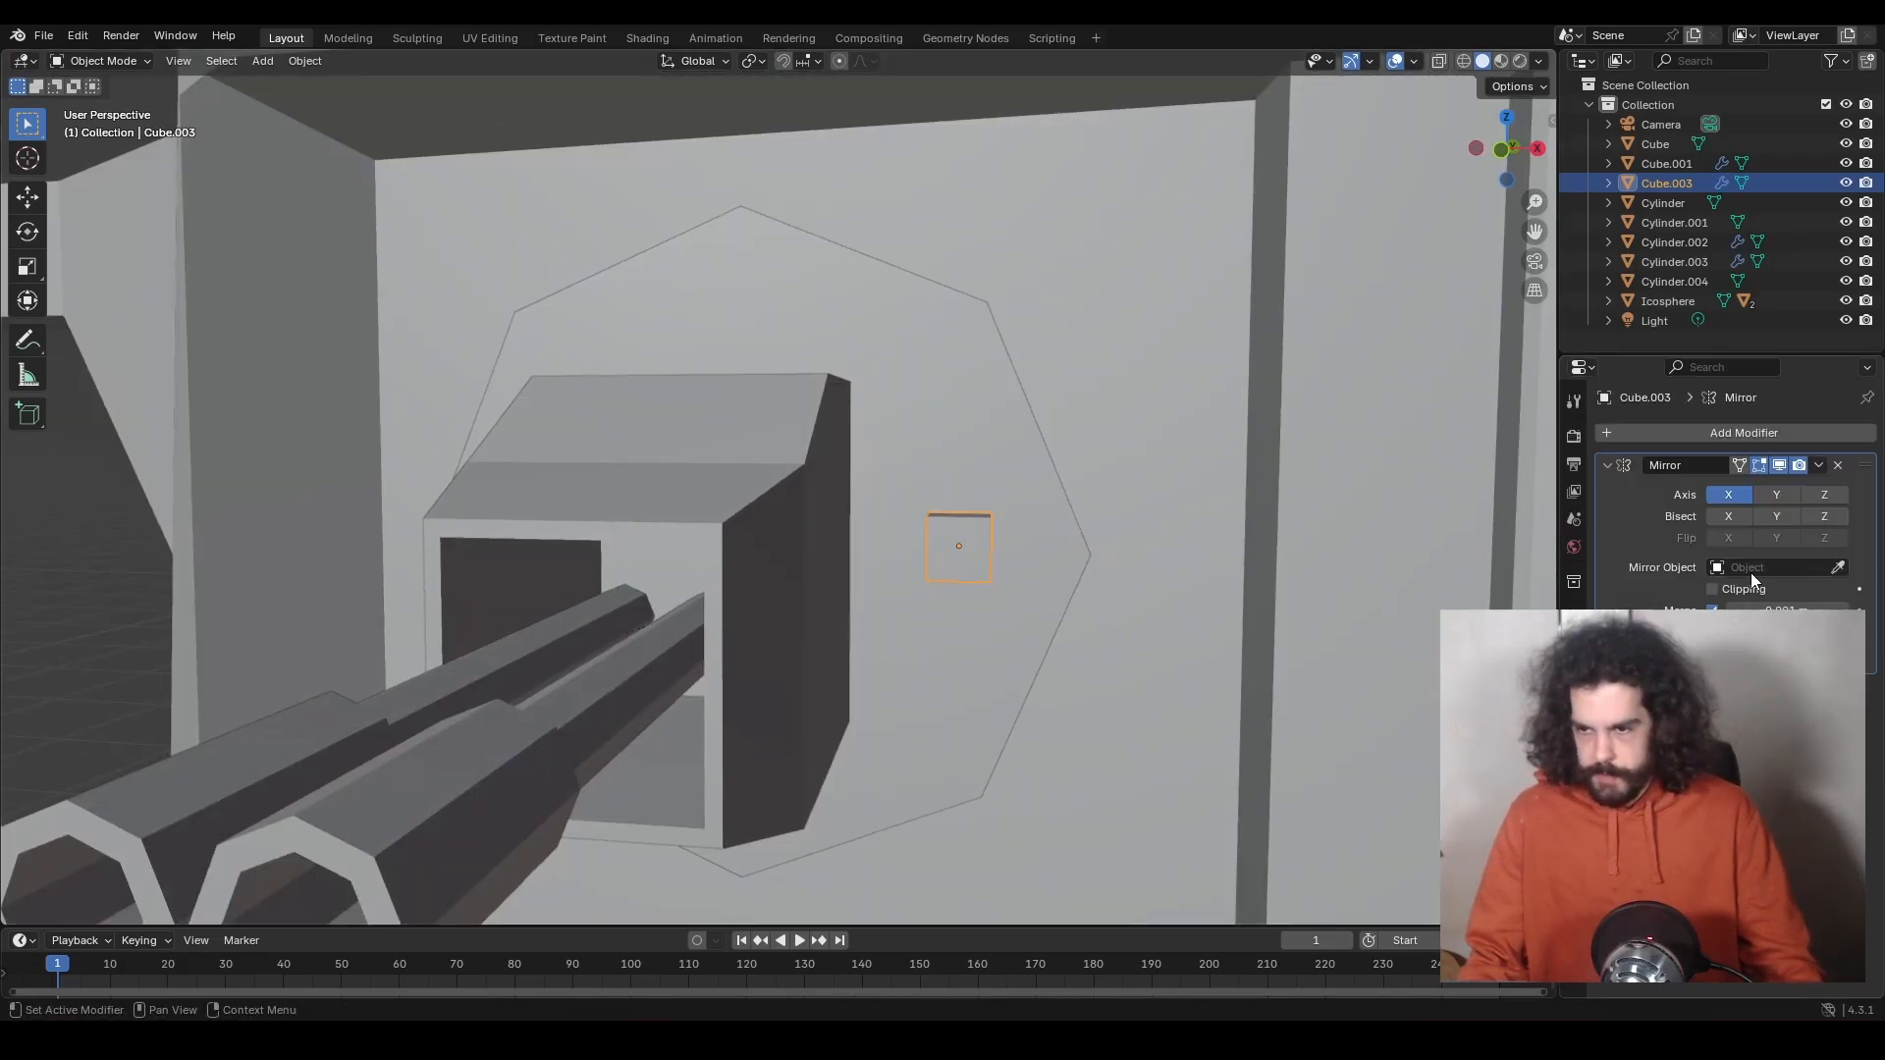
key(e)
click(917, 436)
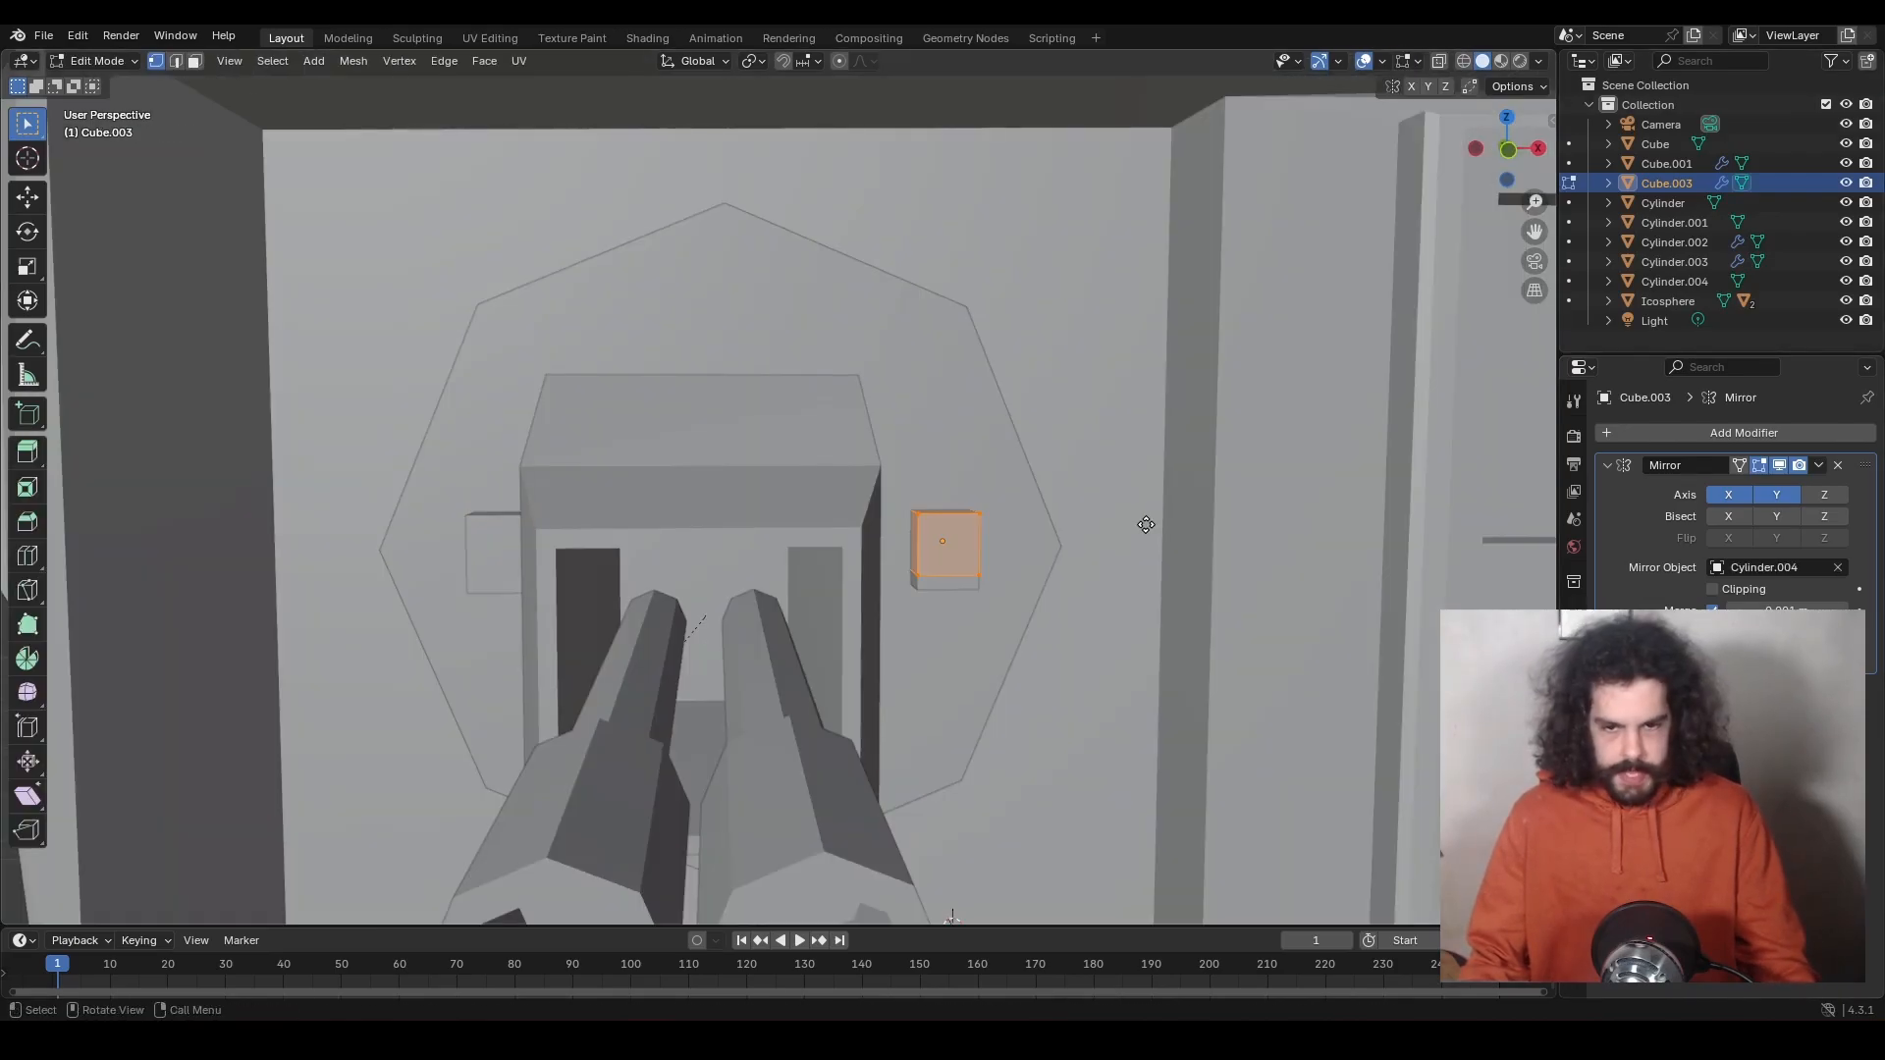
Move the small cube's geometry up toward the round mount's upper rim in Edit Mode.
key(g)
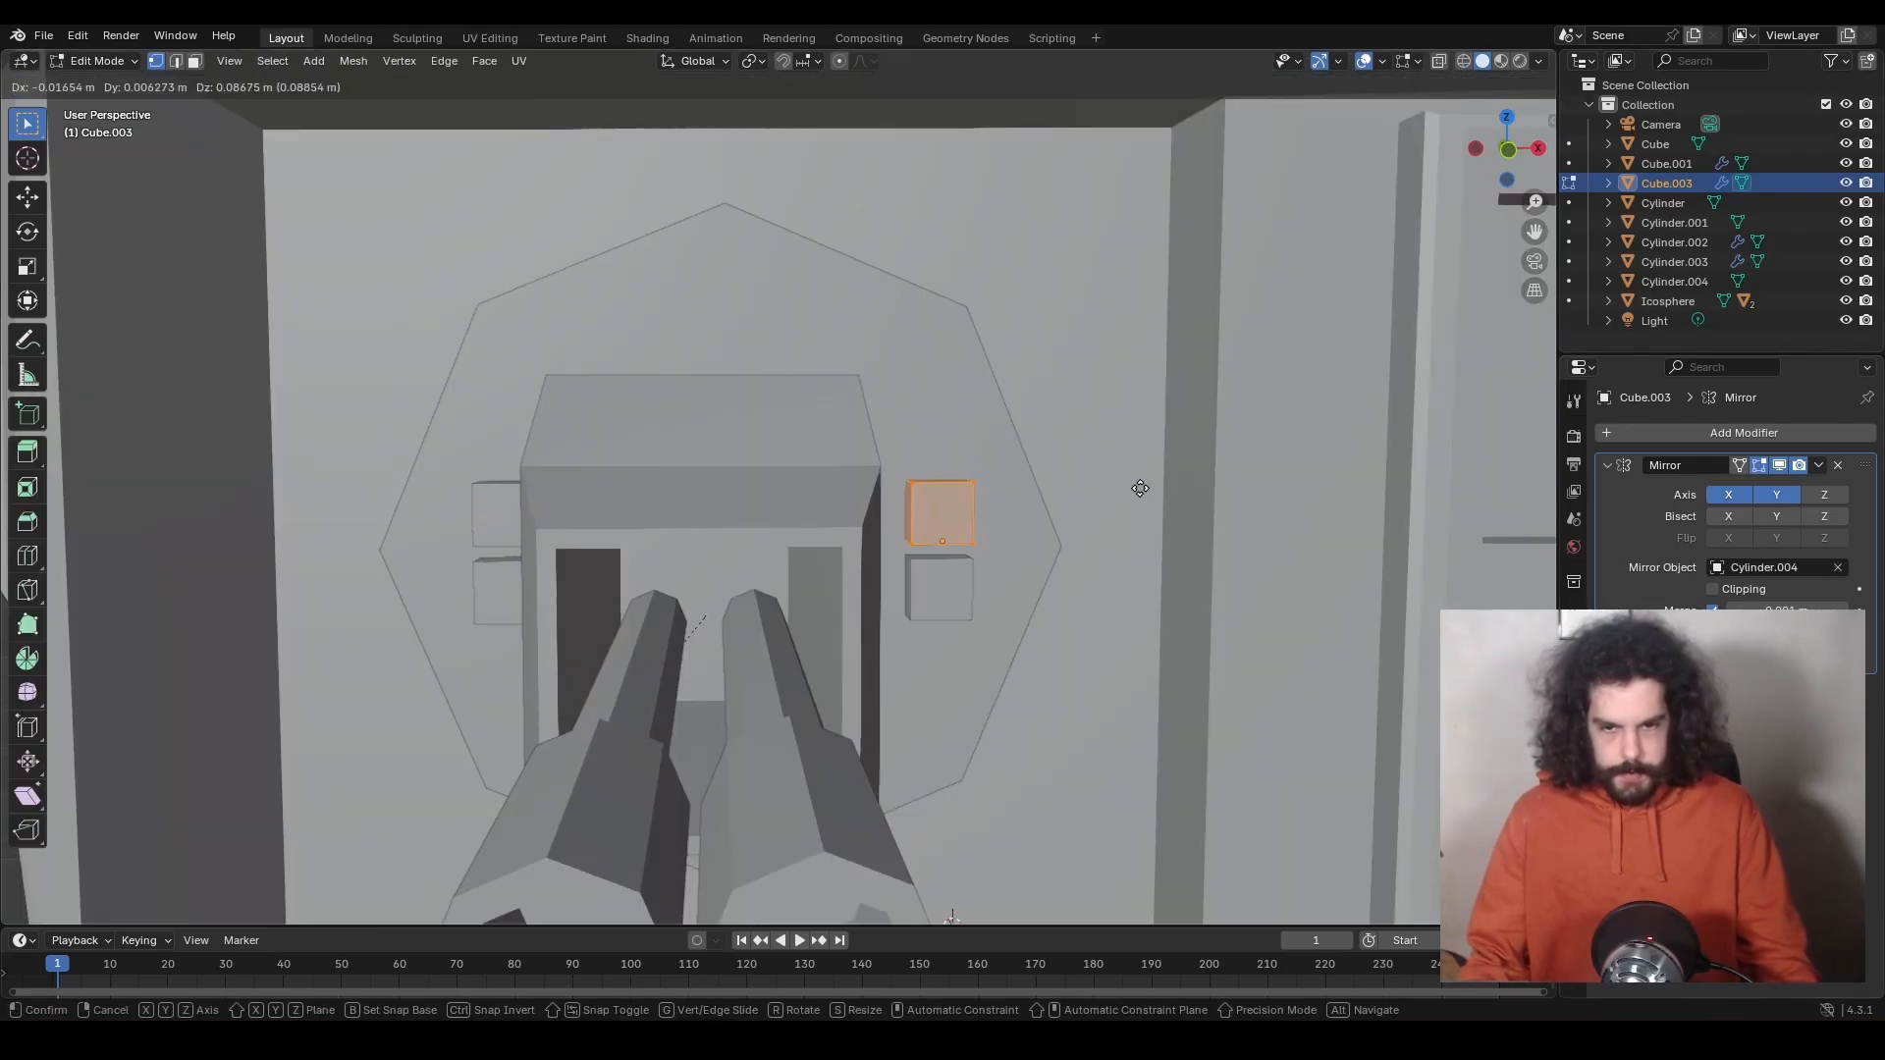
click(1146, 383)
key(Tab)
Select the gun's box and move it along X to center it on the round mount in front view.
key(KP_1)
click(717, 445)
key(g)
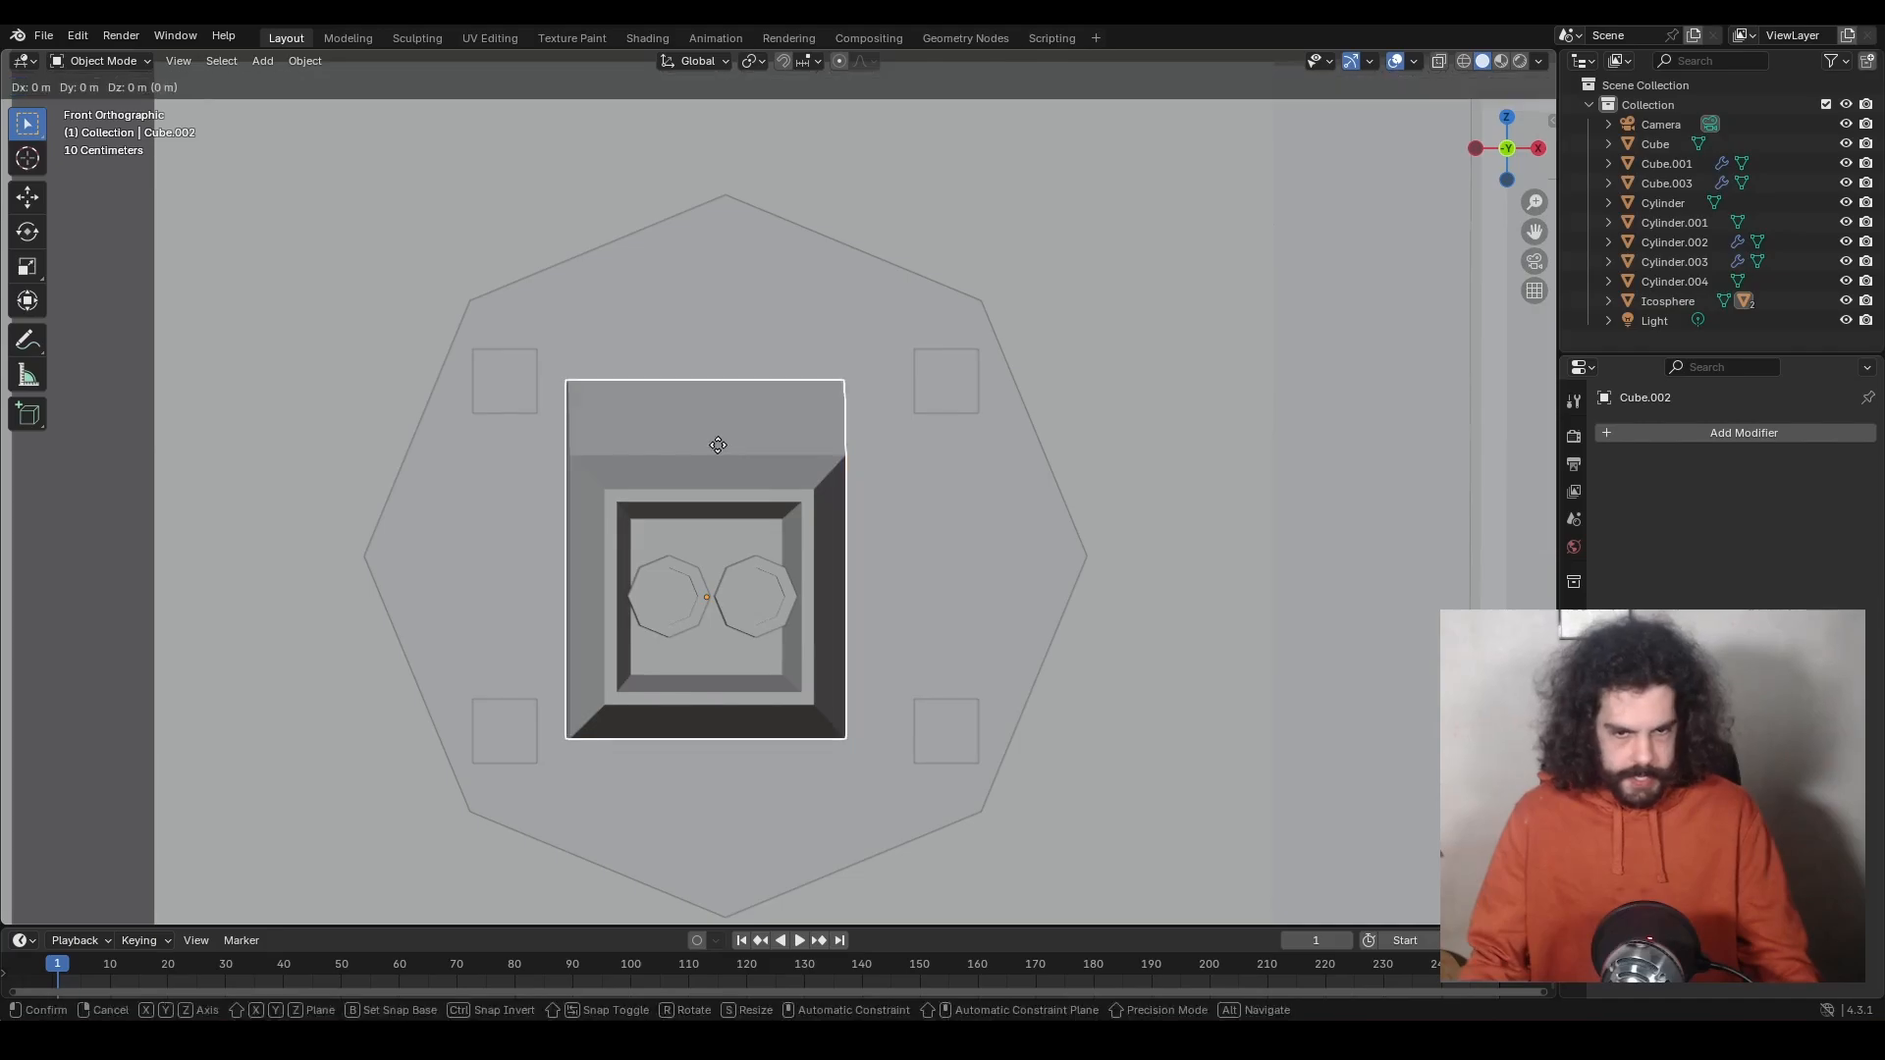
right_click(717, 445)
key(g)
key(x)
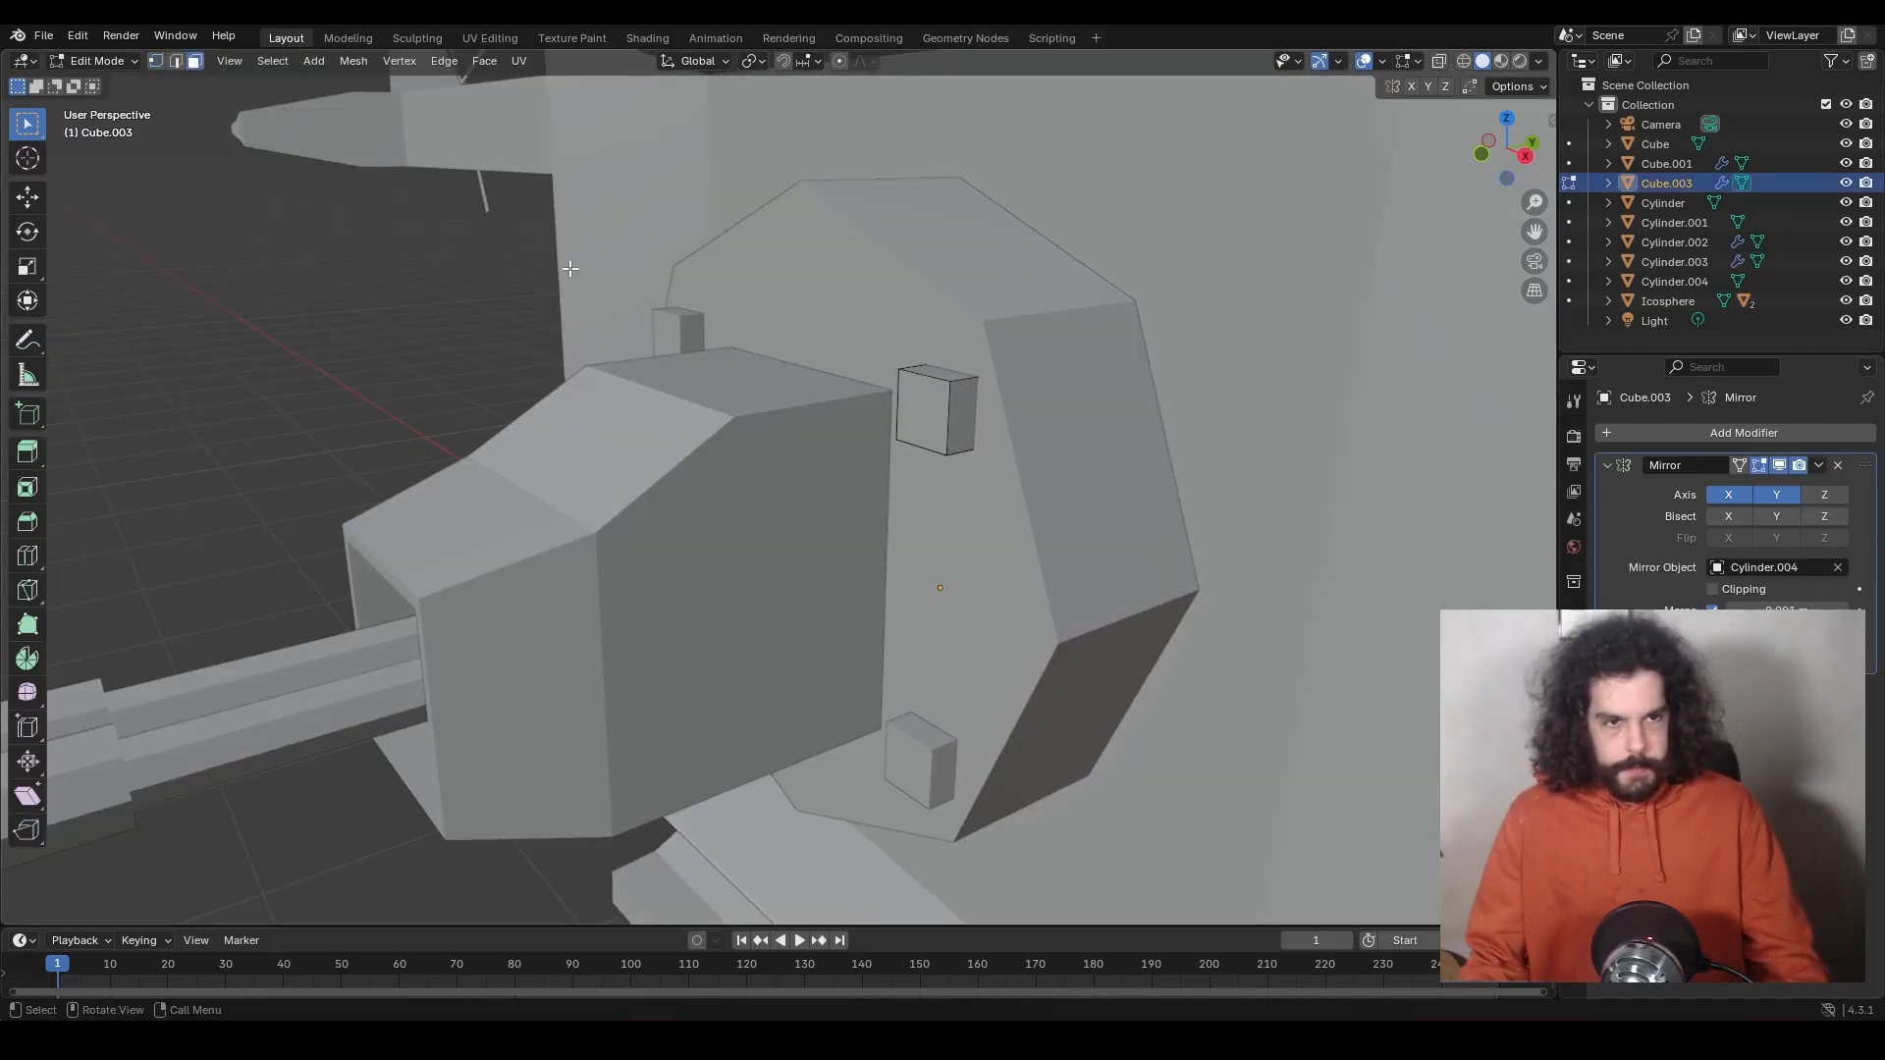
Inset the small cube's outer face by about 0.26 m and move it outward along Y to shape a bolt head.
click(941, 406)
key(i)
click(1153, 440)
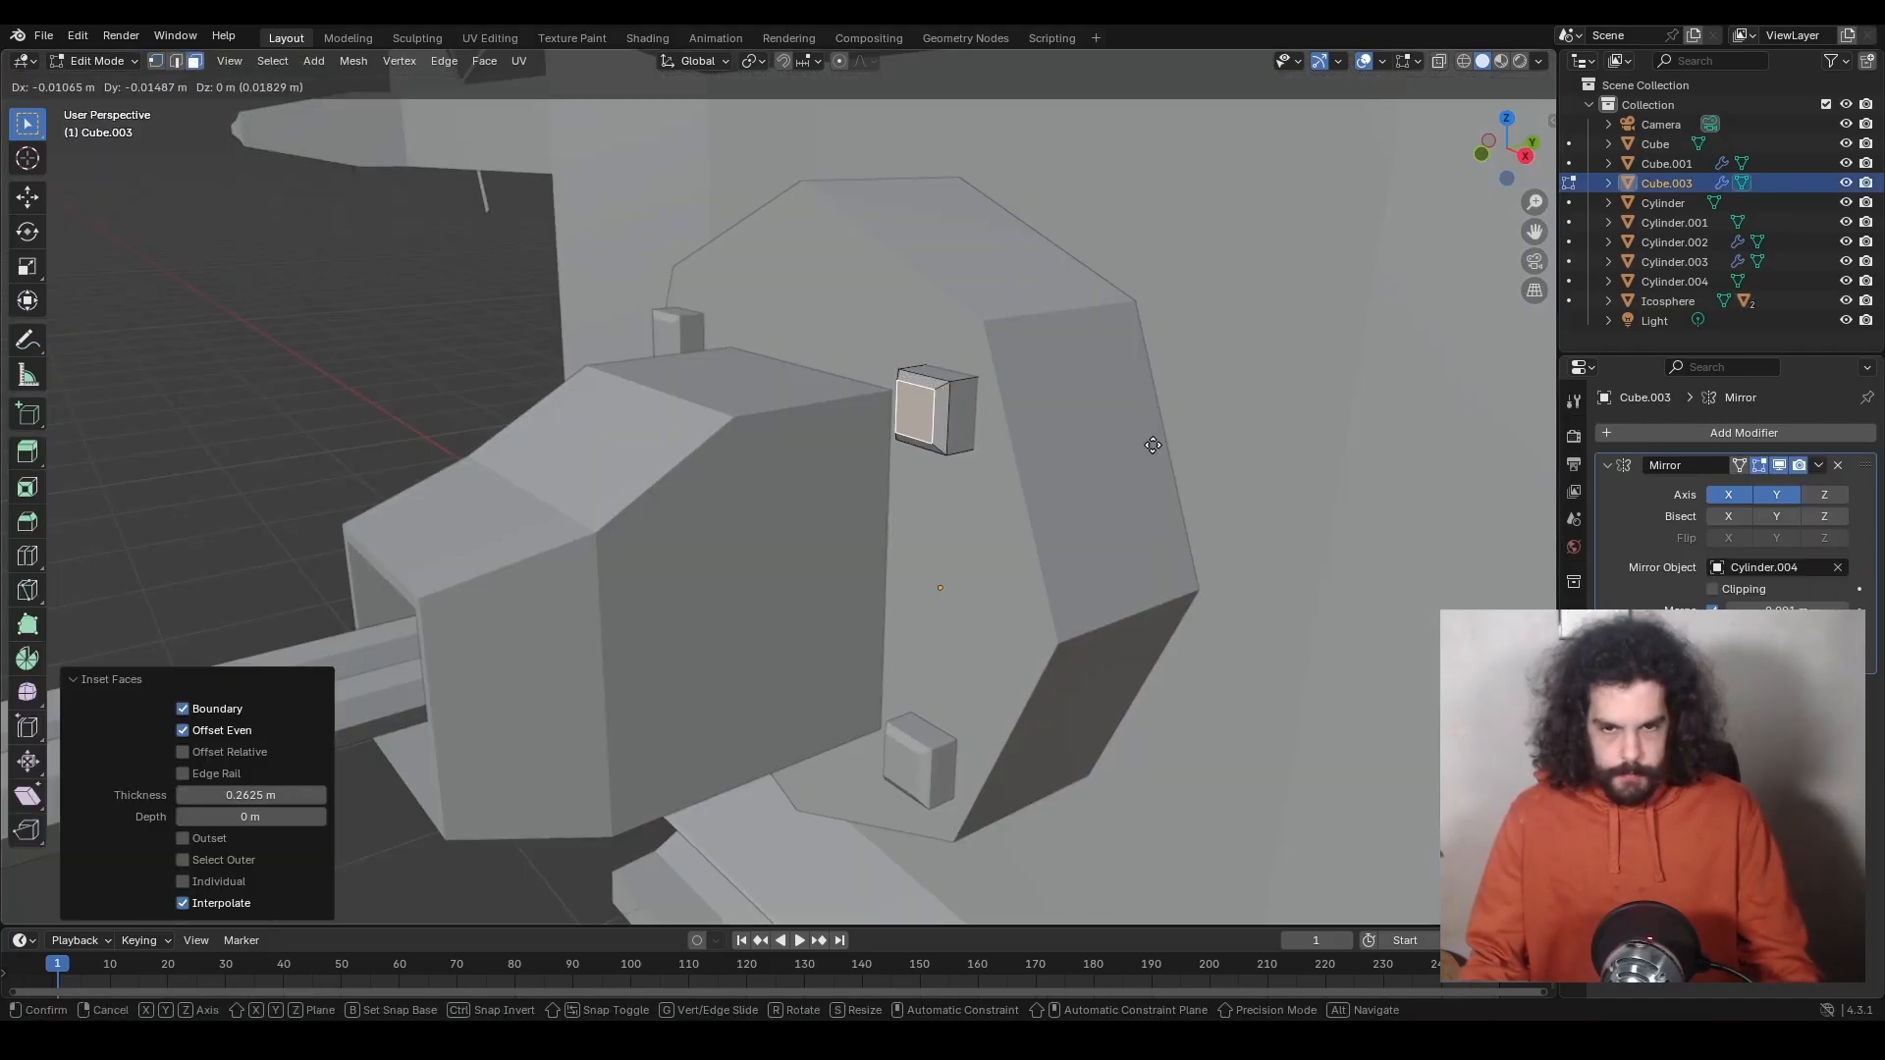
key(g)
key(x)
key(y)
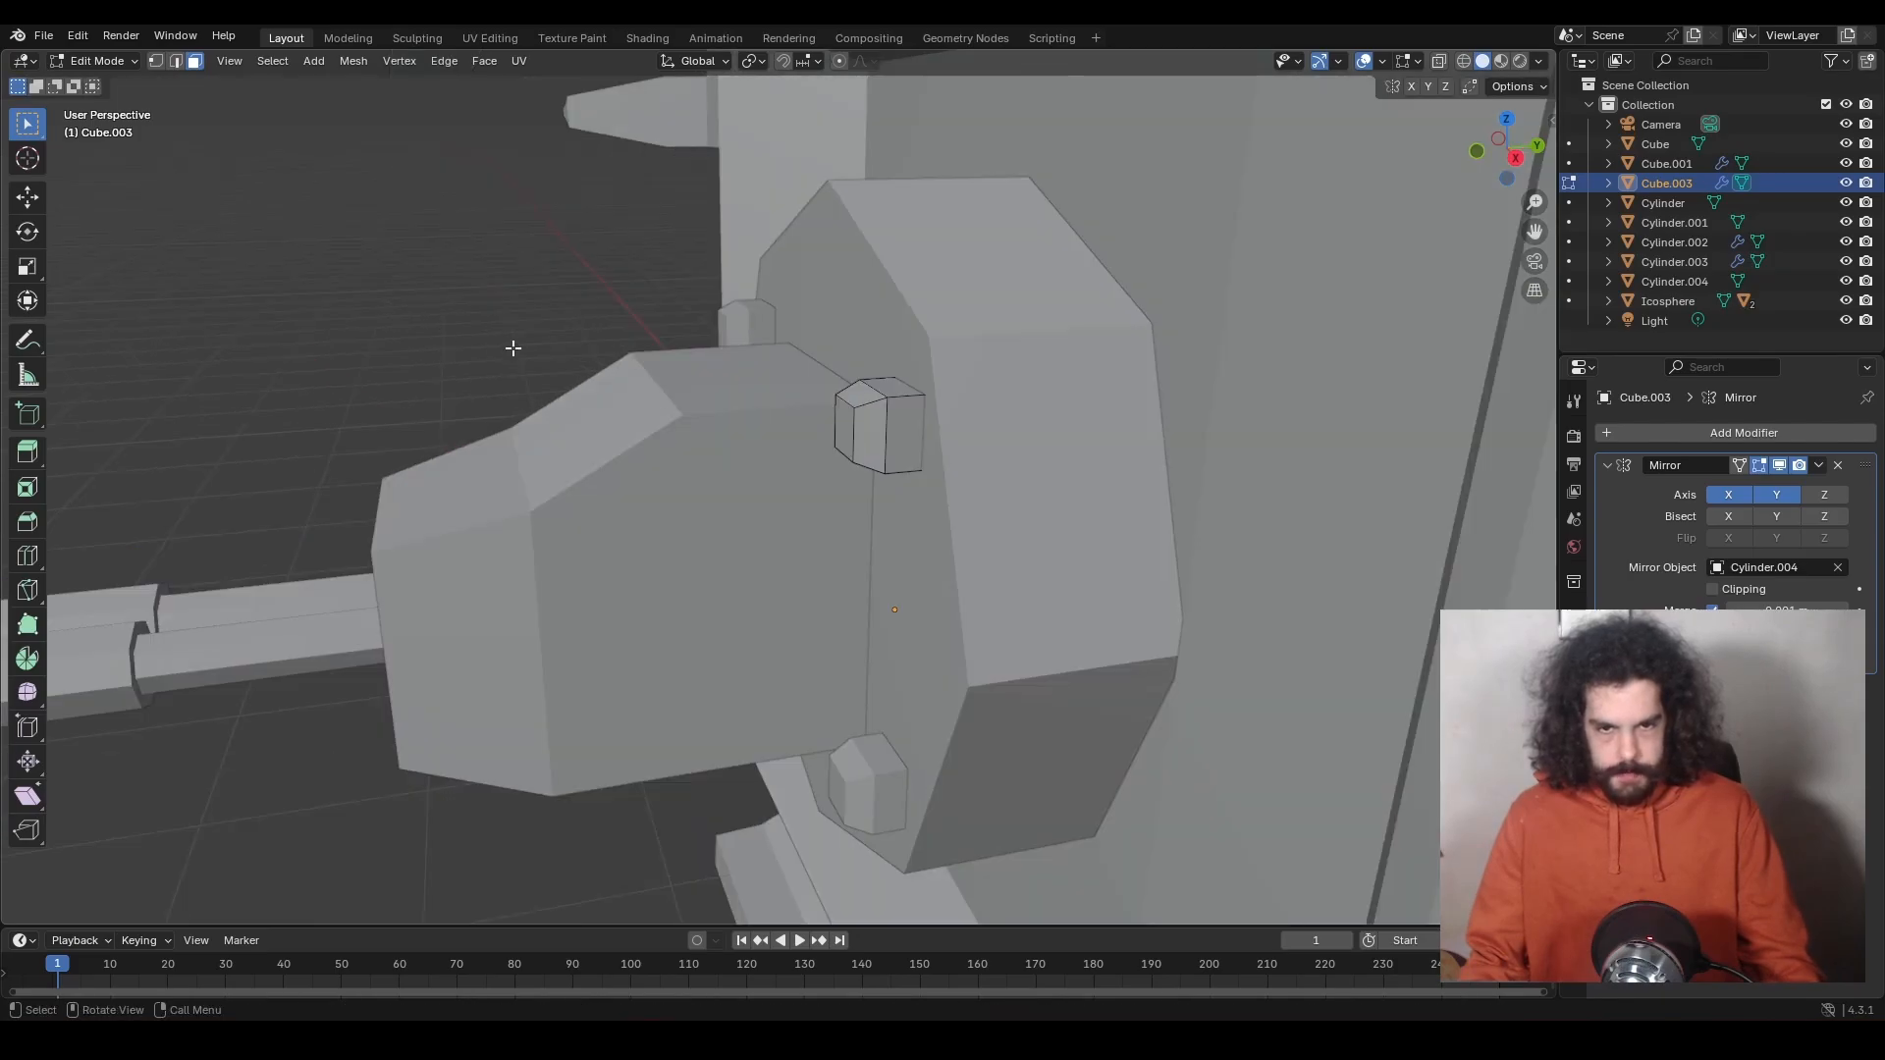
key(Tab)
middle_drag(615, 357, 692, 366)
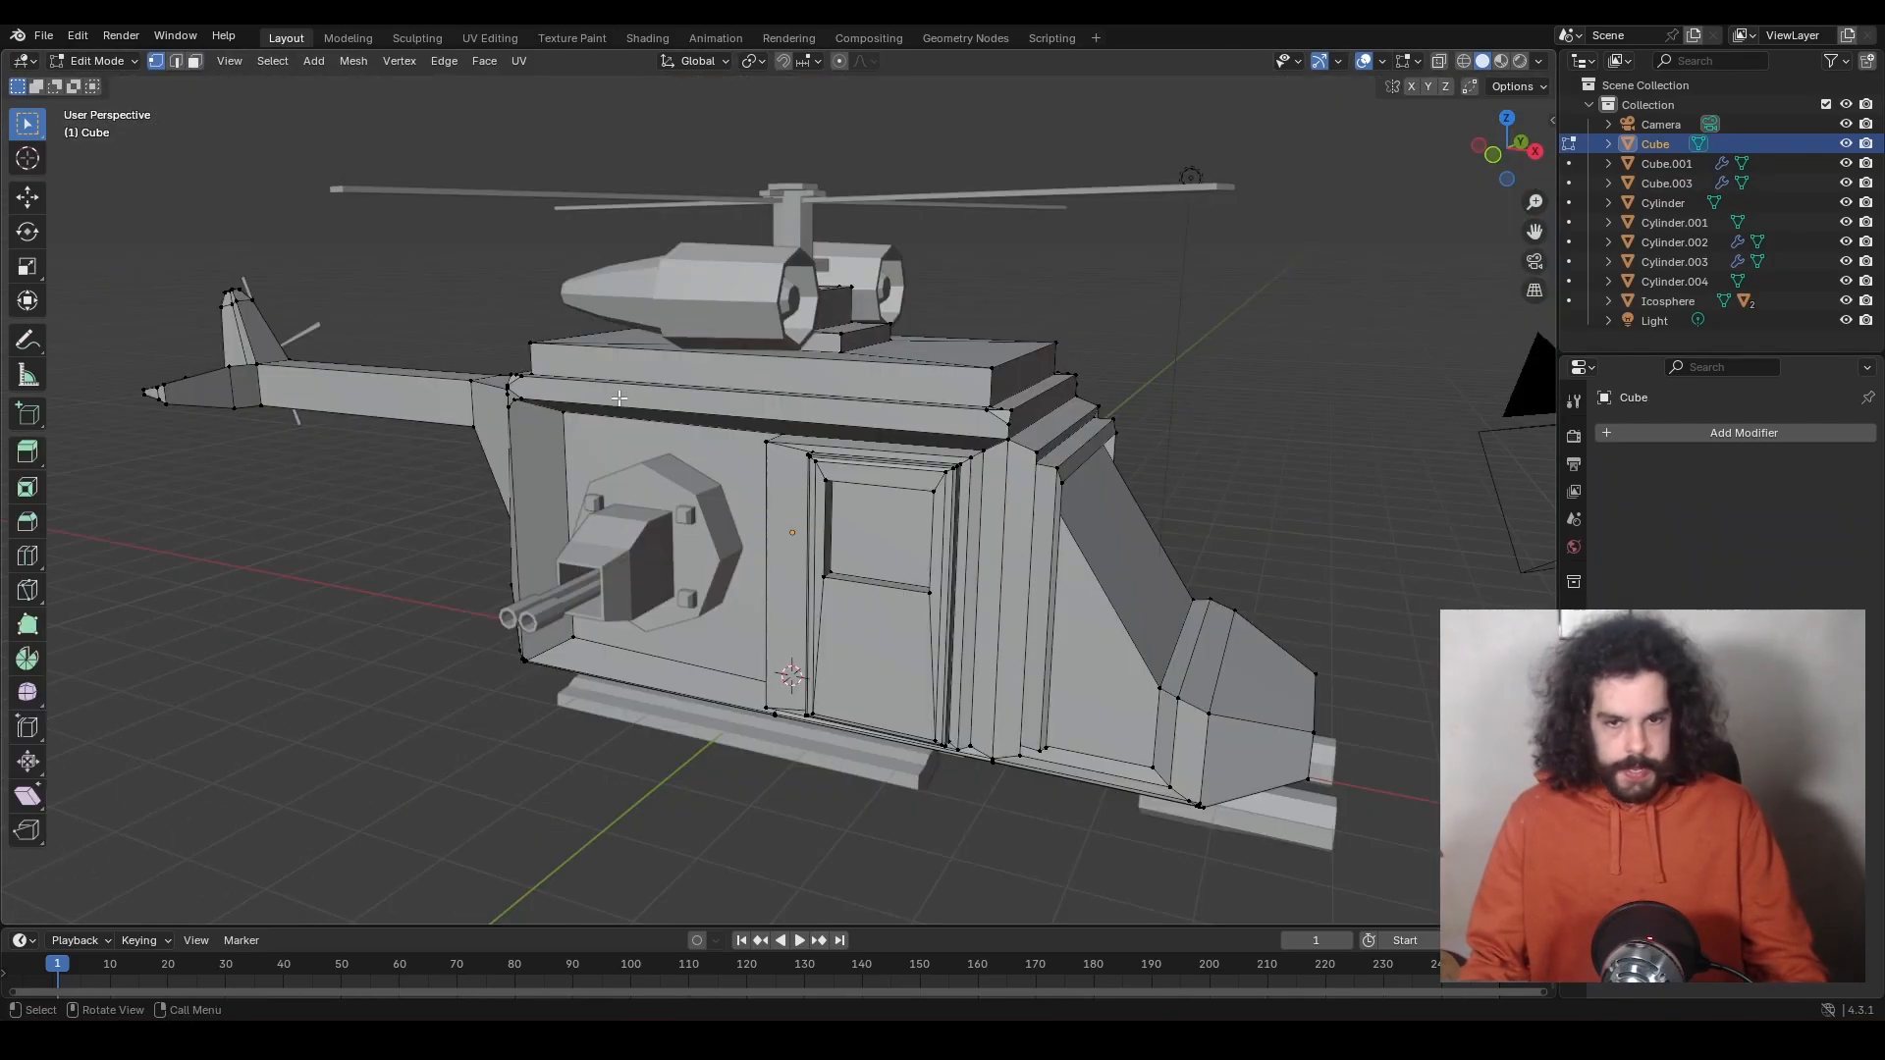
scroll(618, 397, up, 3)
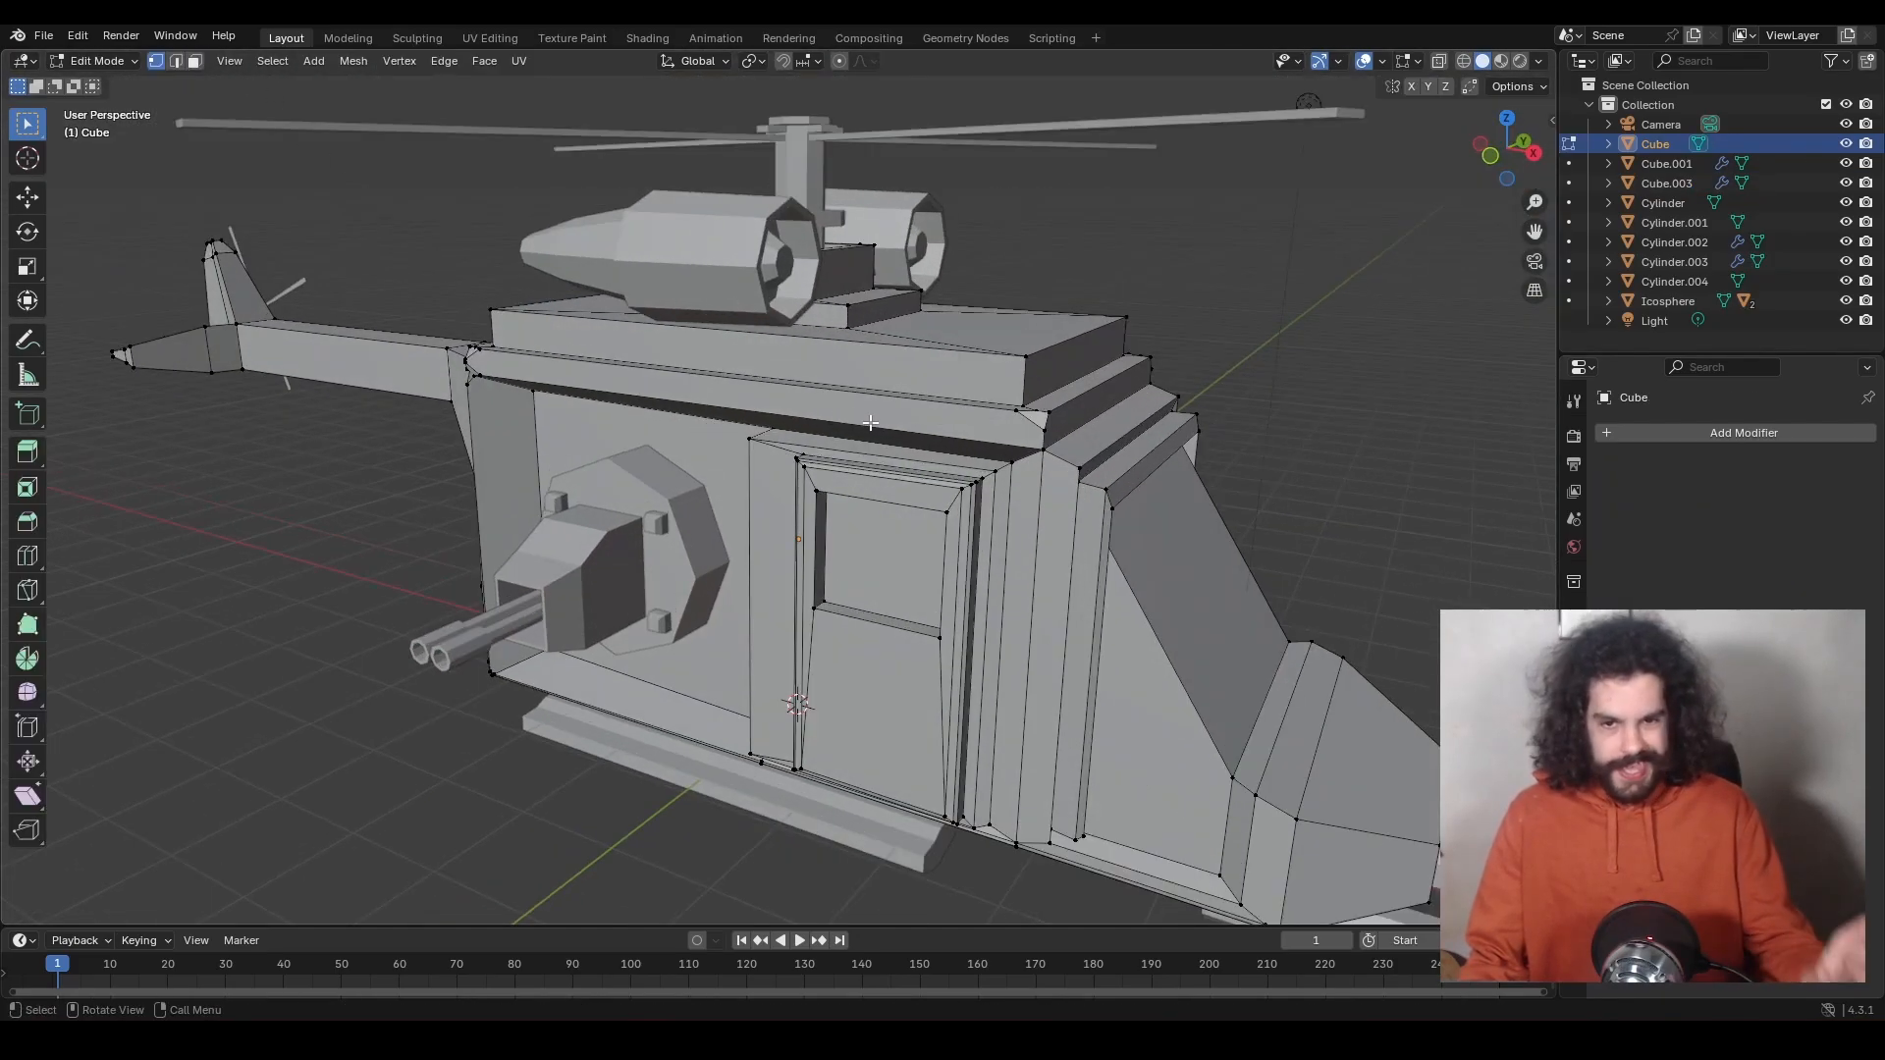
scroll(875, 465, up, 4)
middle_drag(863, 432, 888, 496)
scroll(872, 439, up, 2)
scroll(888, 424, up, 2)
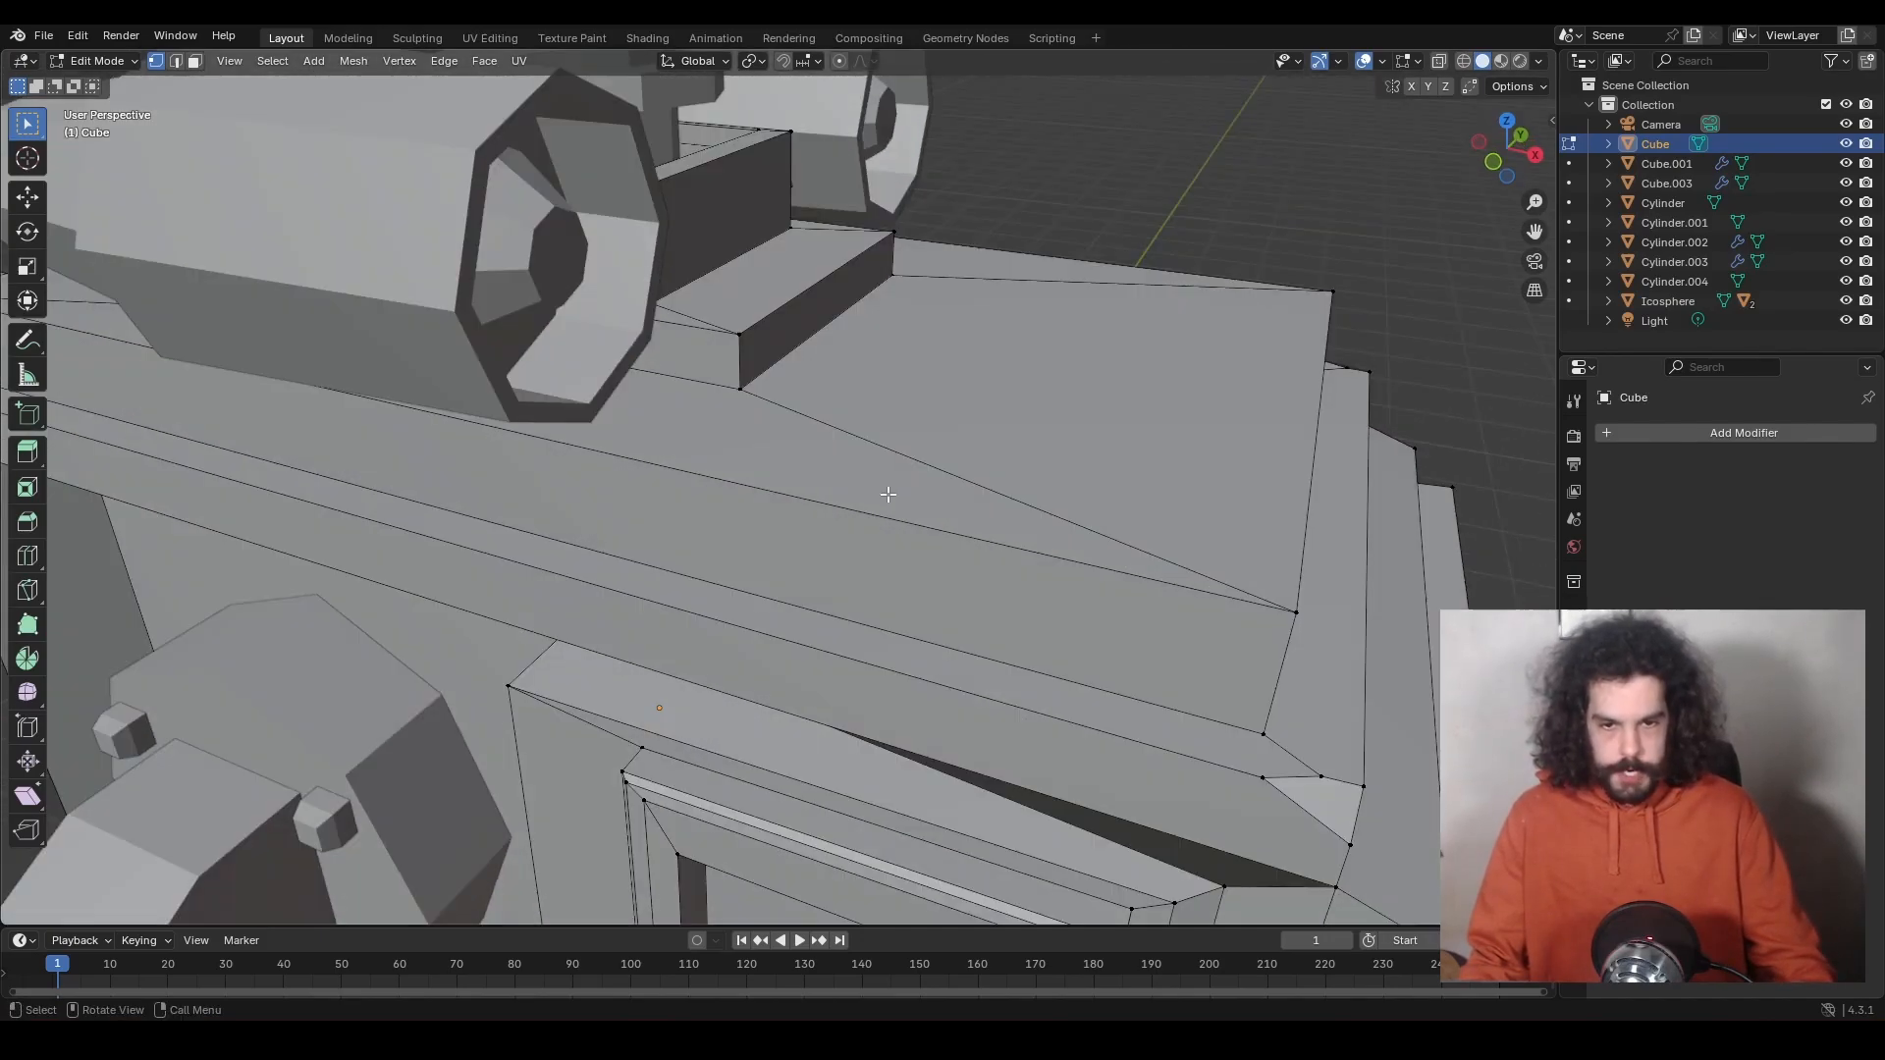
Knife-cut a small diamond-shaped outline across the upper side edge of the fuselage roof, with a cut through its middle.
key(k)
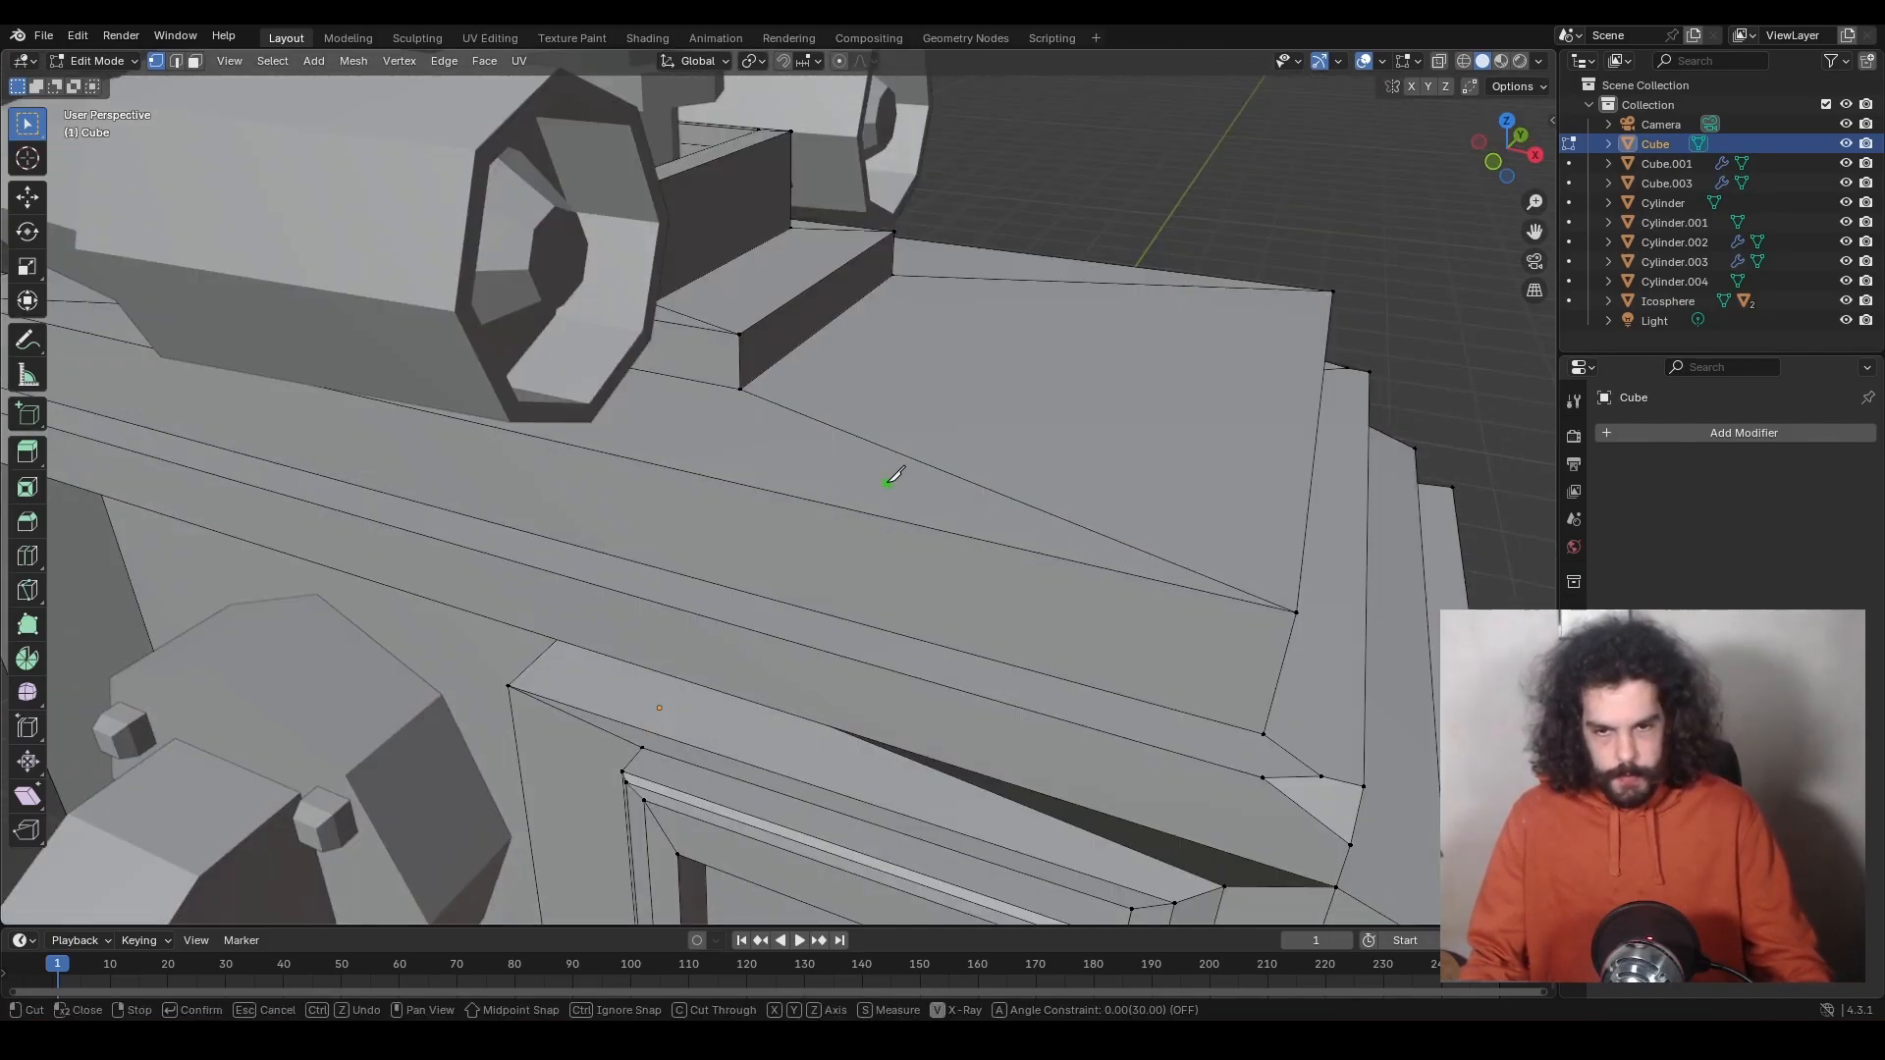
click(886, 480)
click(822, 501)
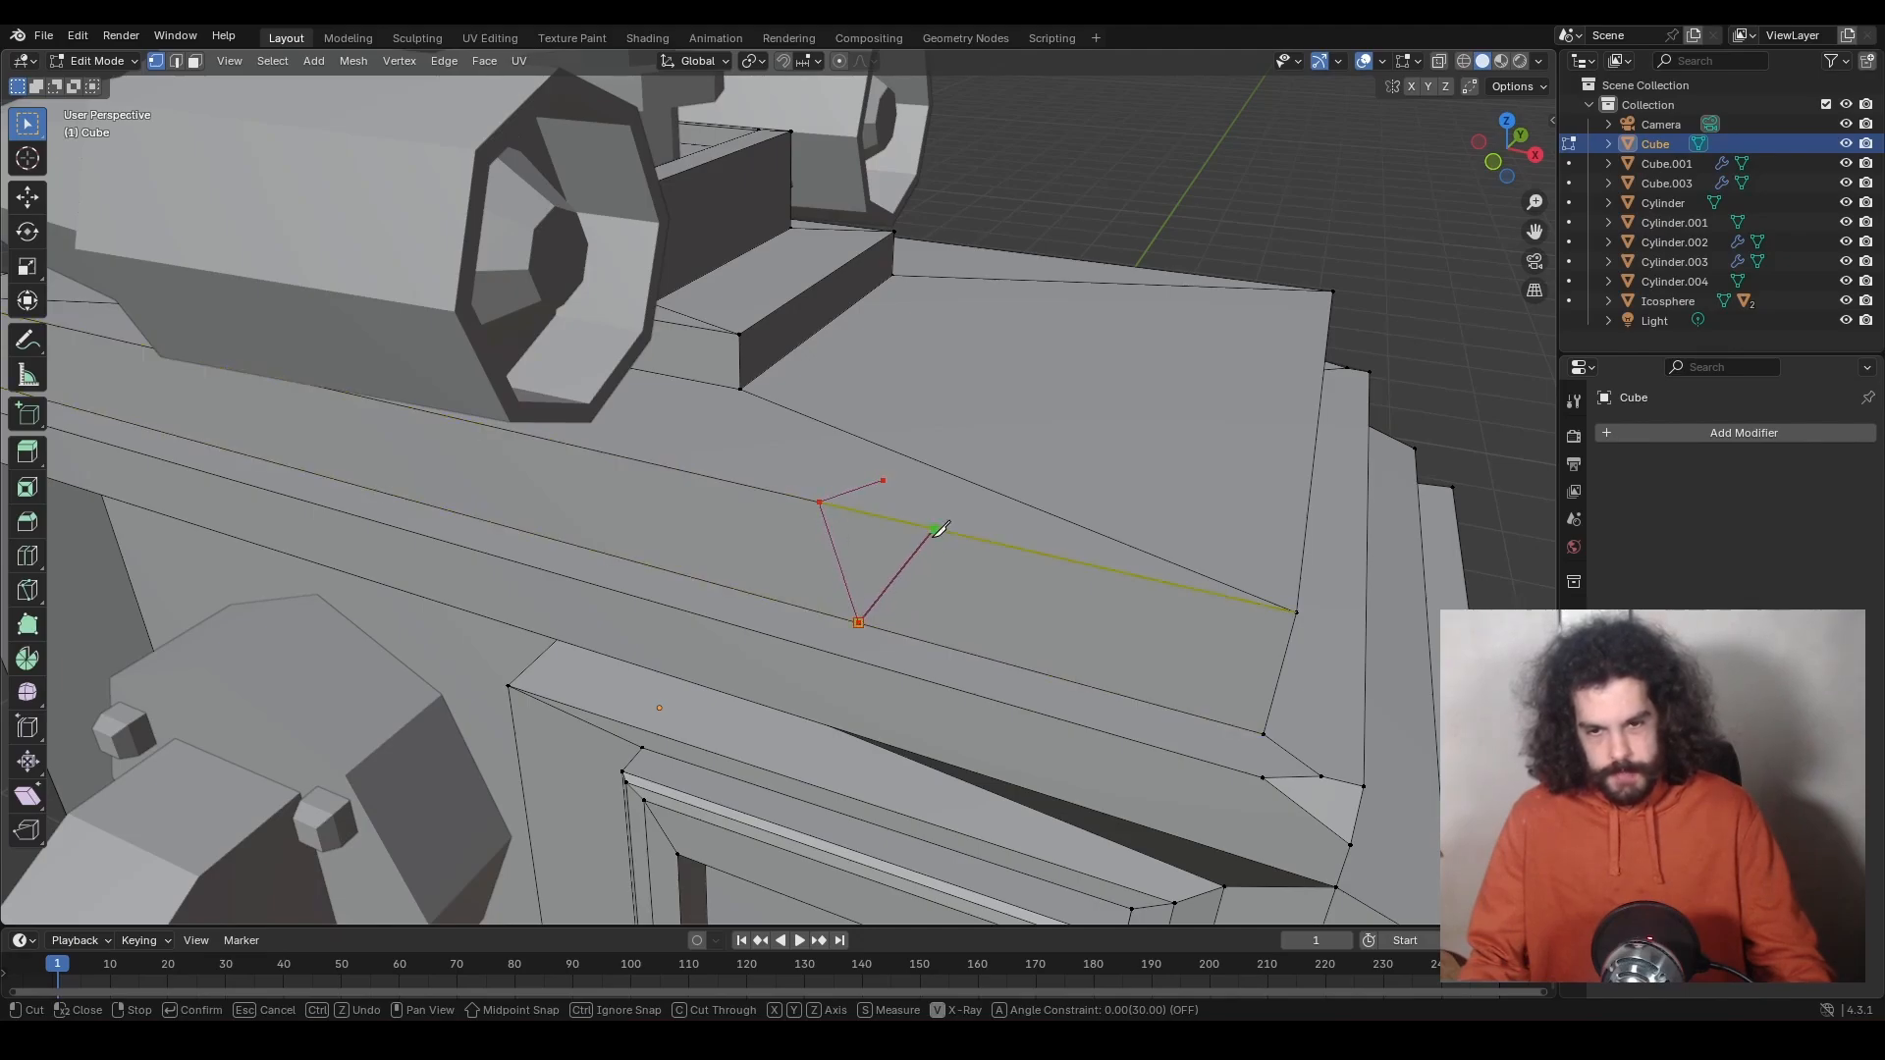
click(887, 478)
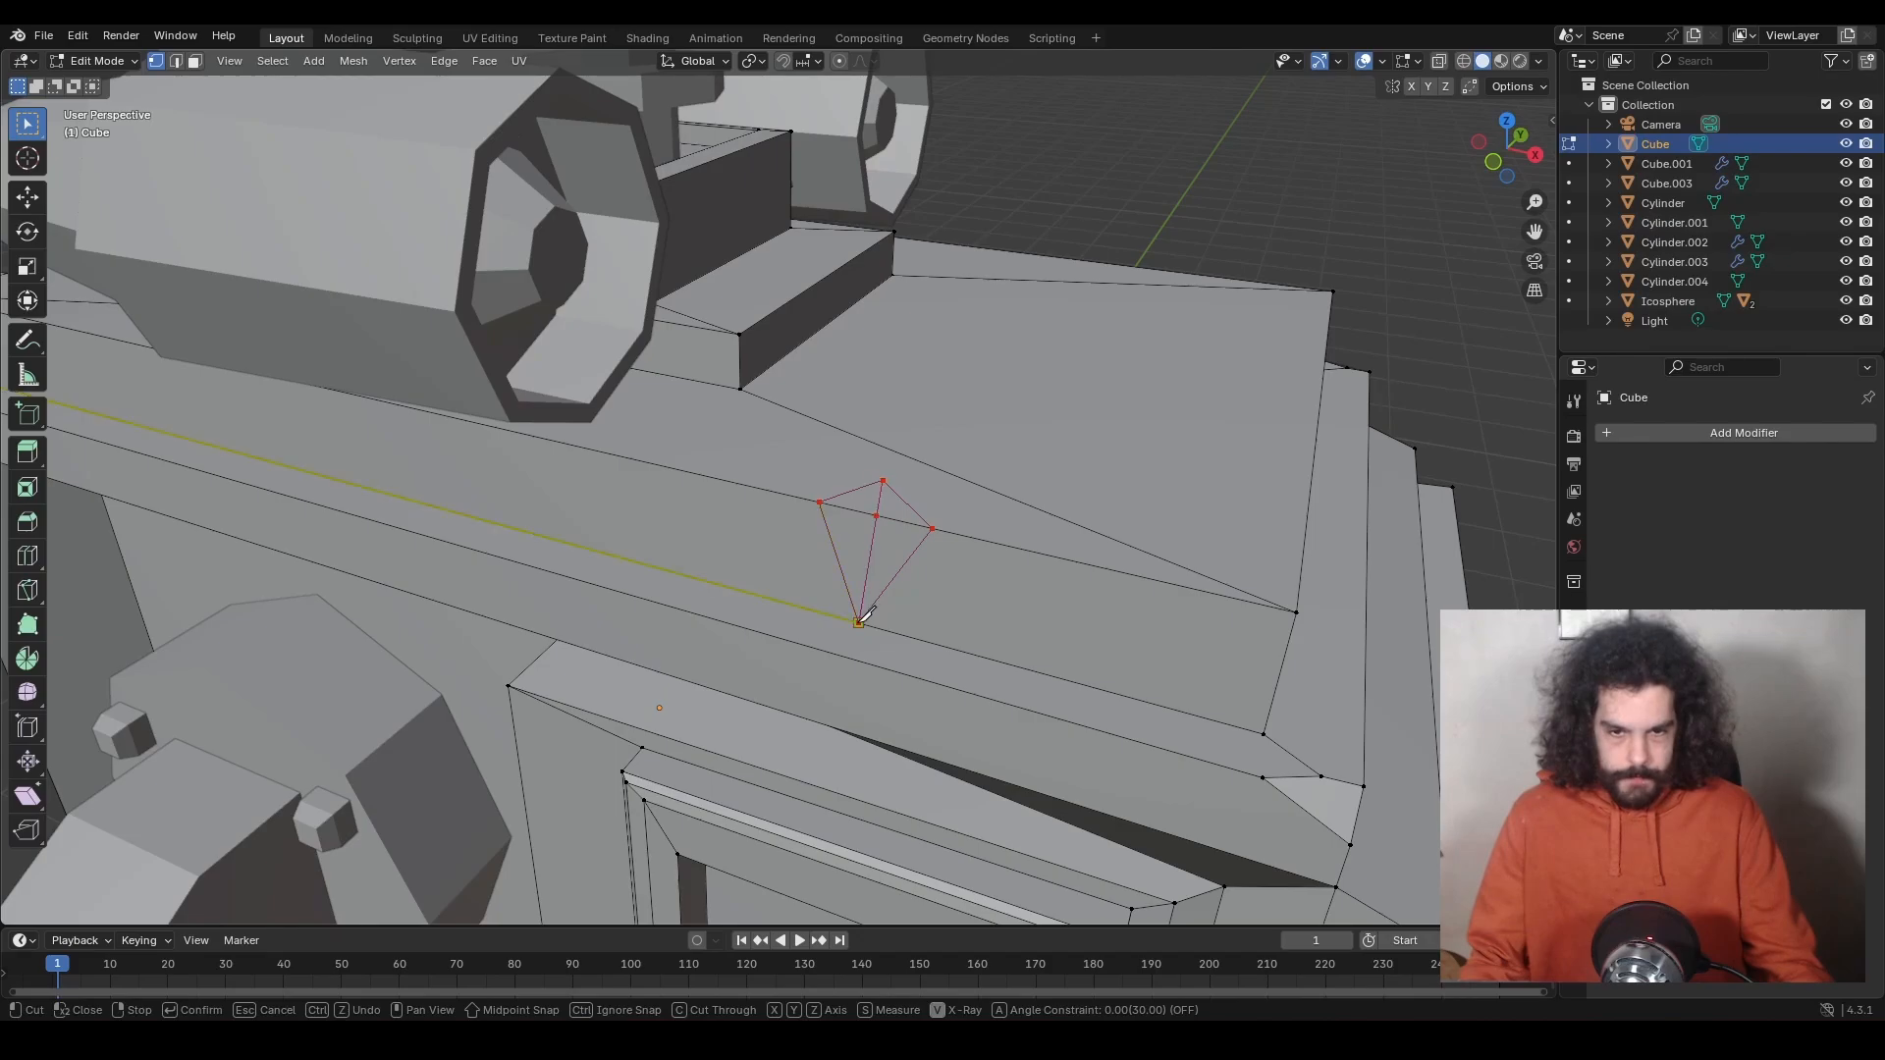
key(Return)
Move the center vertex of the diamond-shaped cut in the YZ plane to form a dent in the roof edge.
click(880, 511)
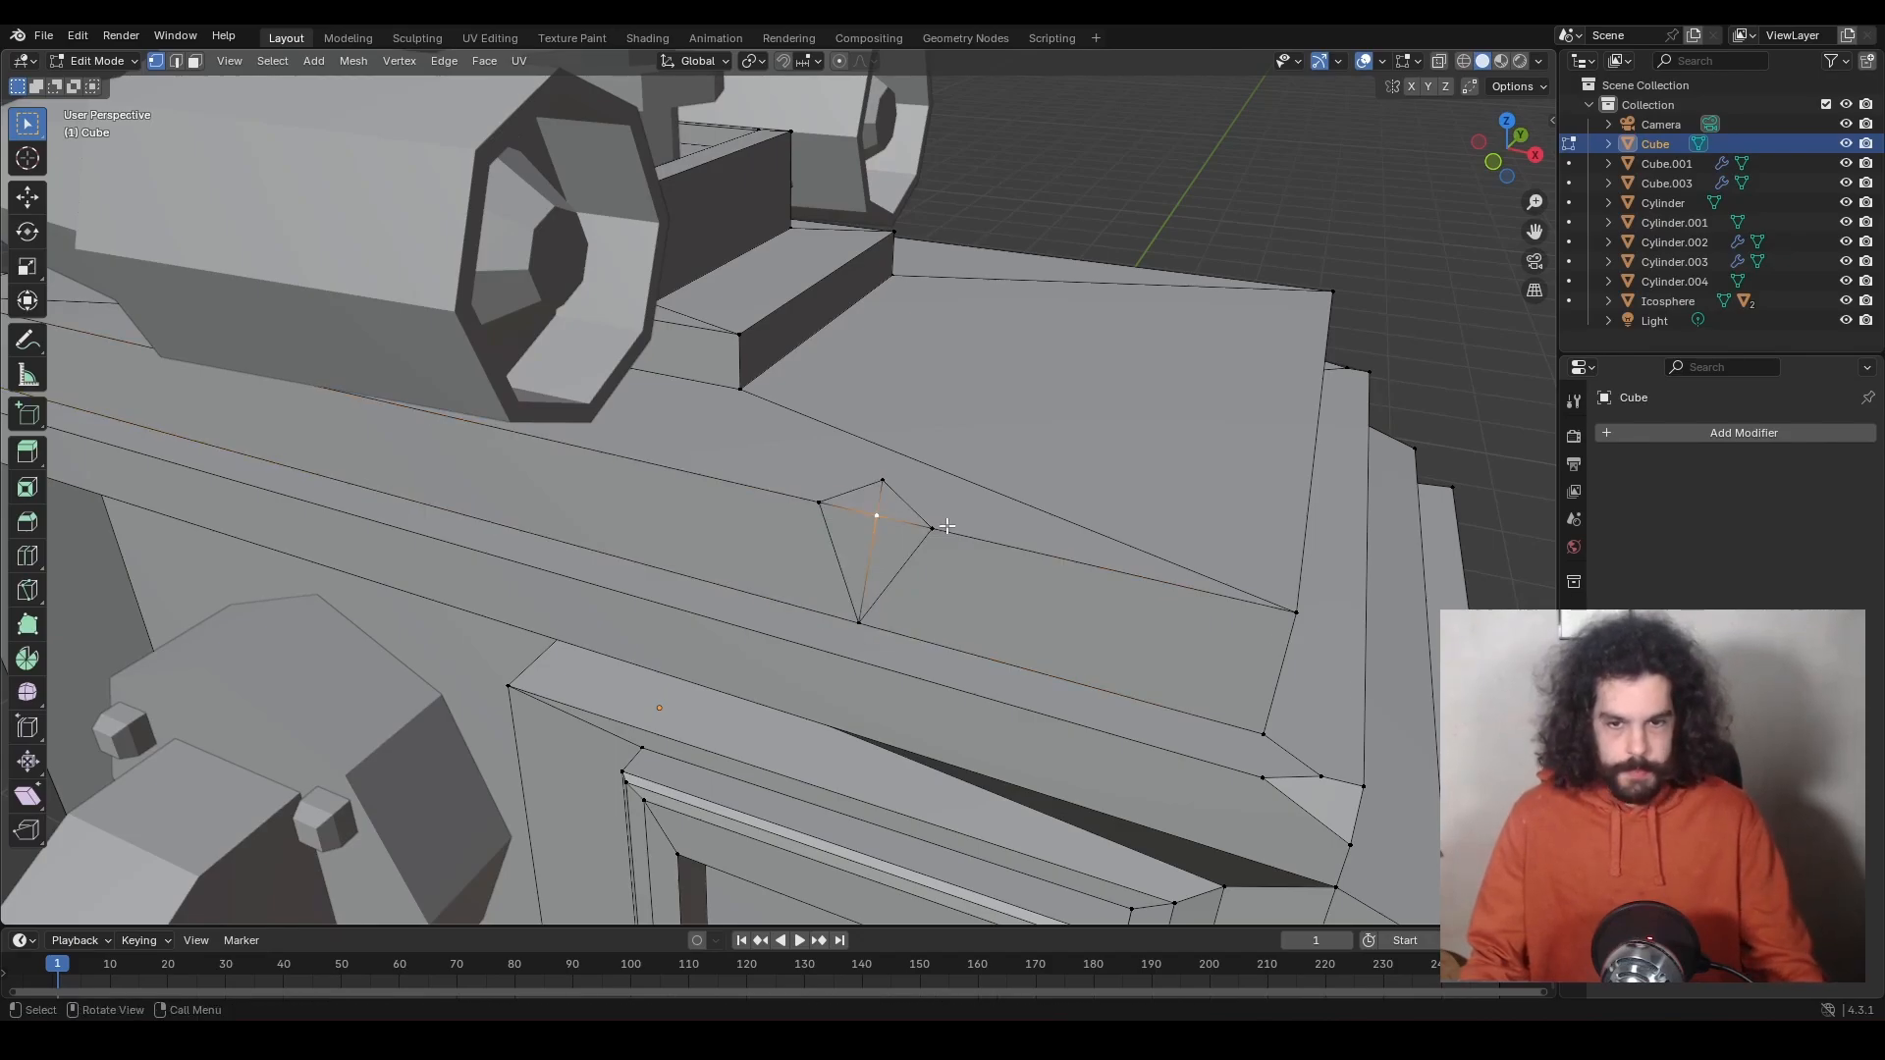
mouse_move(942, 521)
middle_down()
mouse_move(757, 451)
mouse_move(816, 543)
mouse_move(934, 543)
middle_up()
key(g)
key(shift+x)
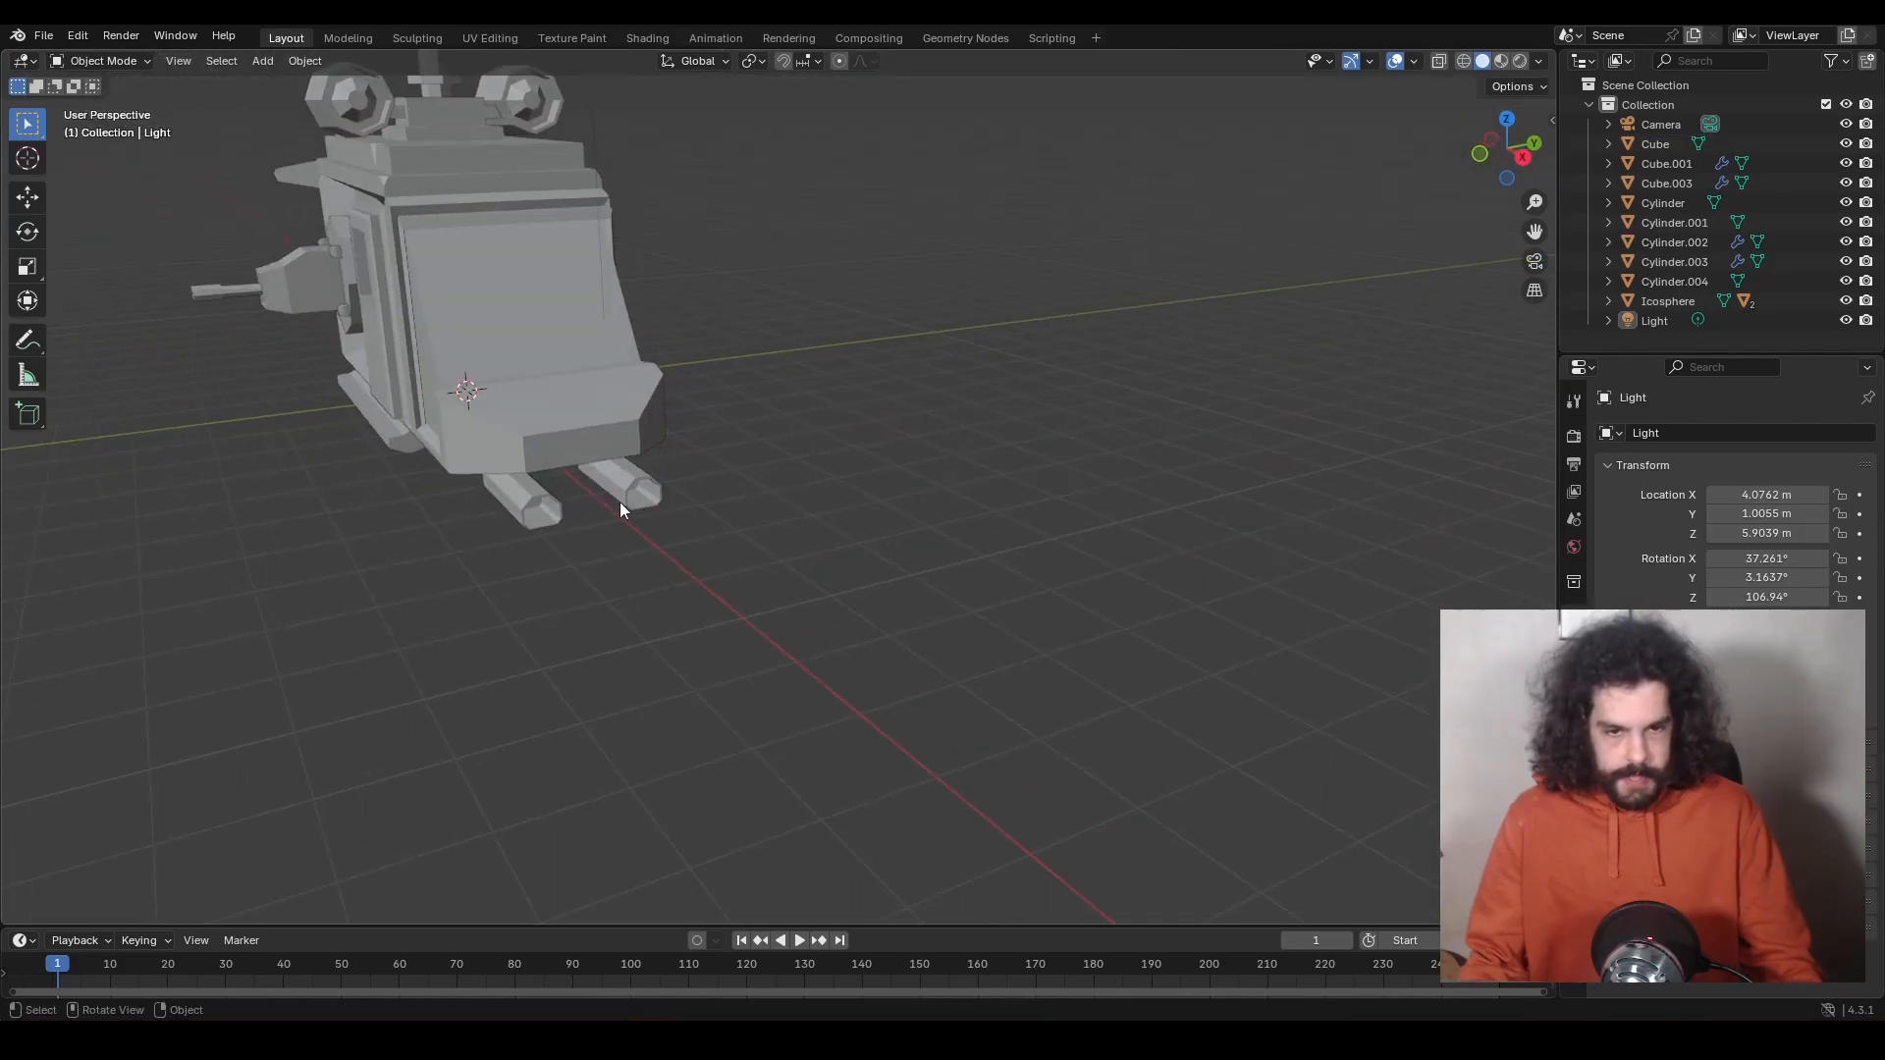
Add an 8-vertex cylinder and move it about 7.71 m along X, in front of the helicopter's nose.
middle_drag(621, 505, 870, 523)
key(shift+a)
mouse_move(902, 526)
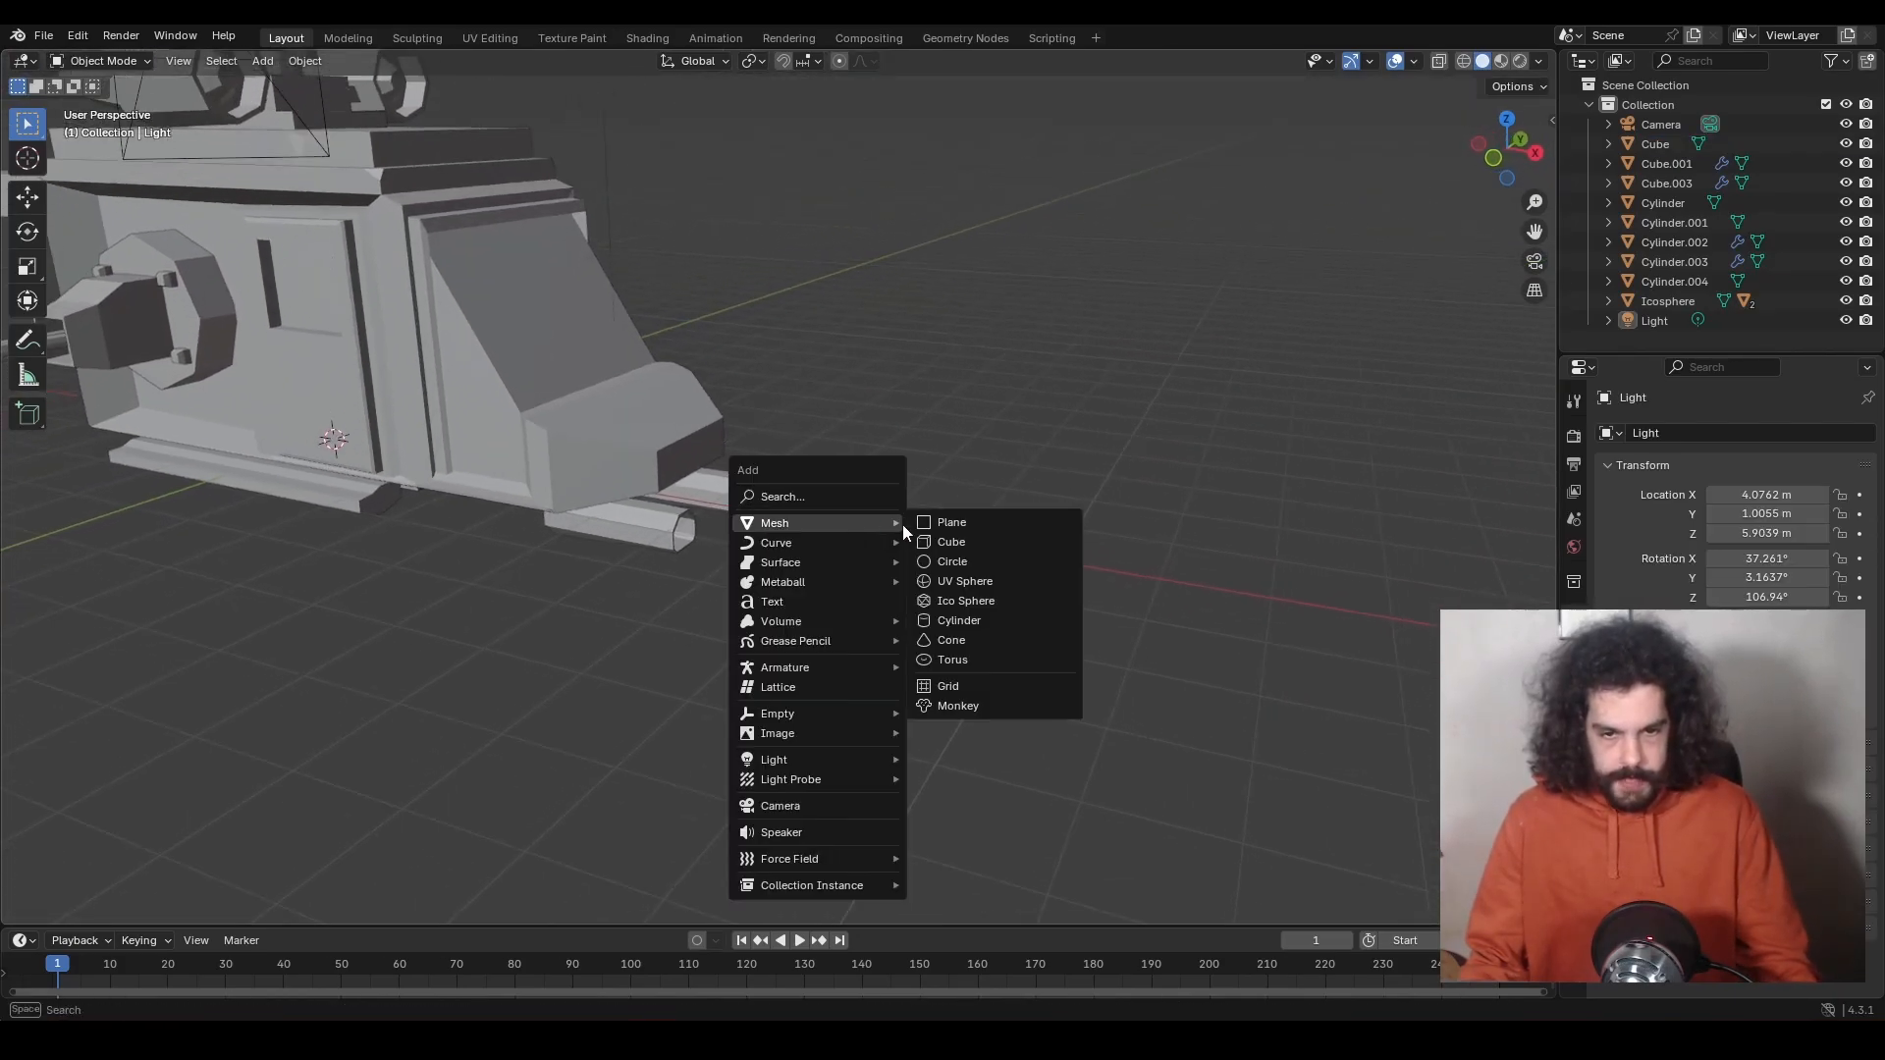
click(970, 619)
key(g)
key(y)
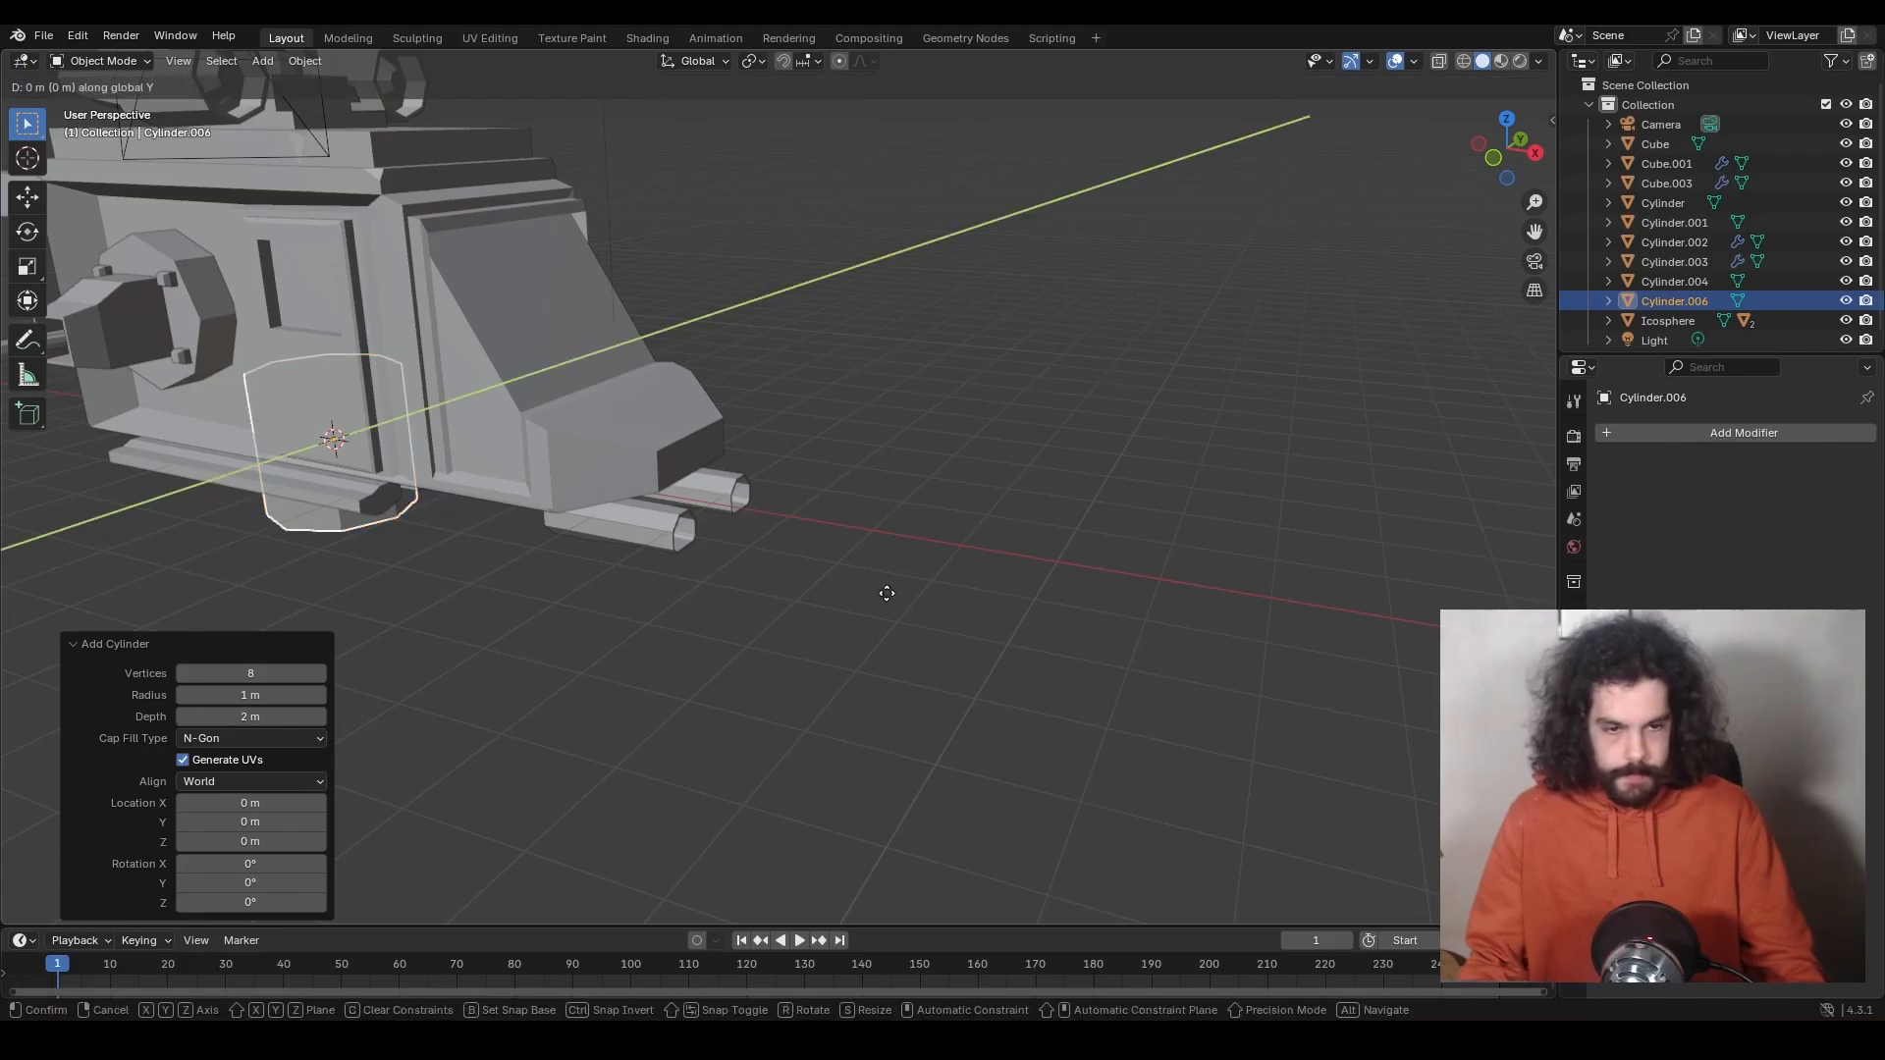
key(x)
click(1325, 619)
Rotate the new cylinder 90° about Y and scale it to about 0.21.
text(rxy90)
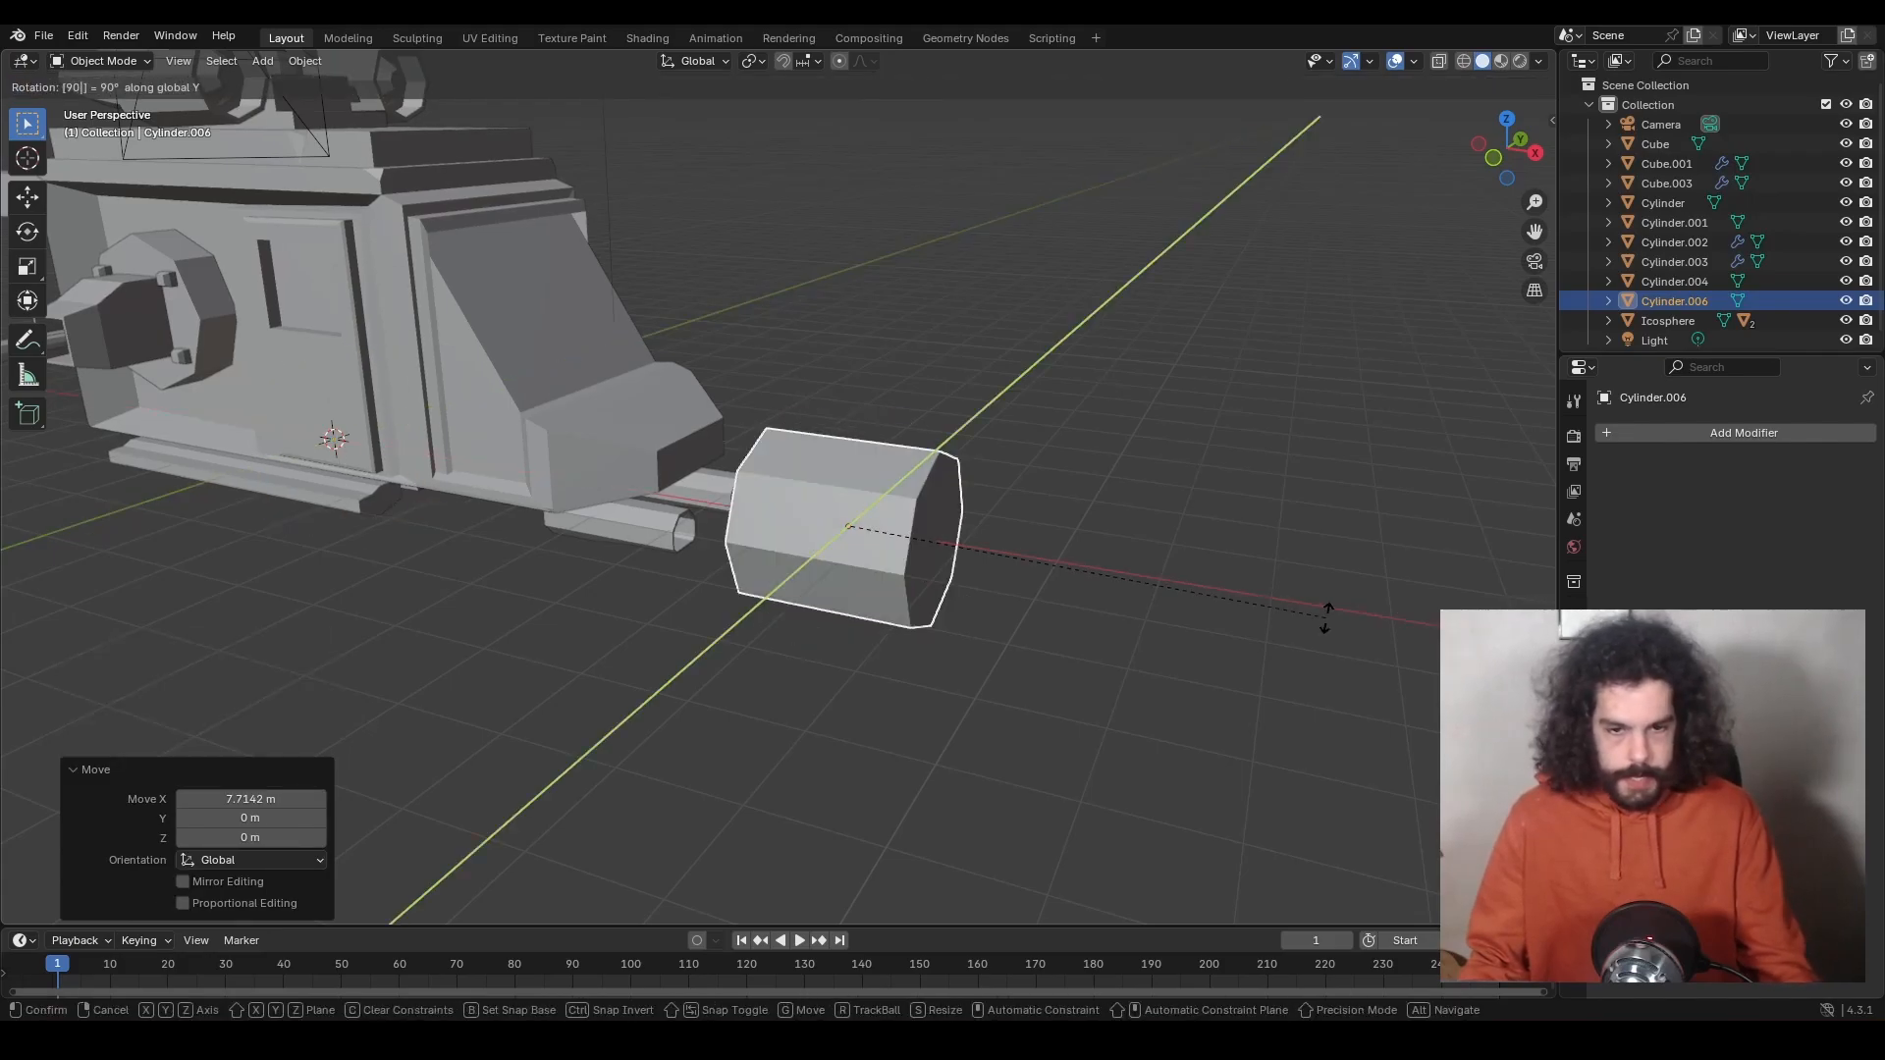
key(Return)
key(s)
click(932, 565)
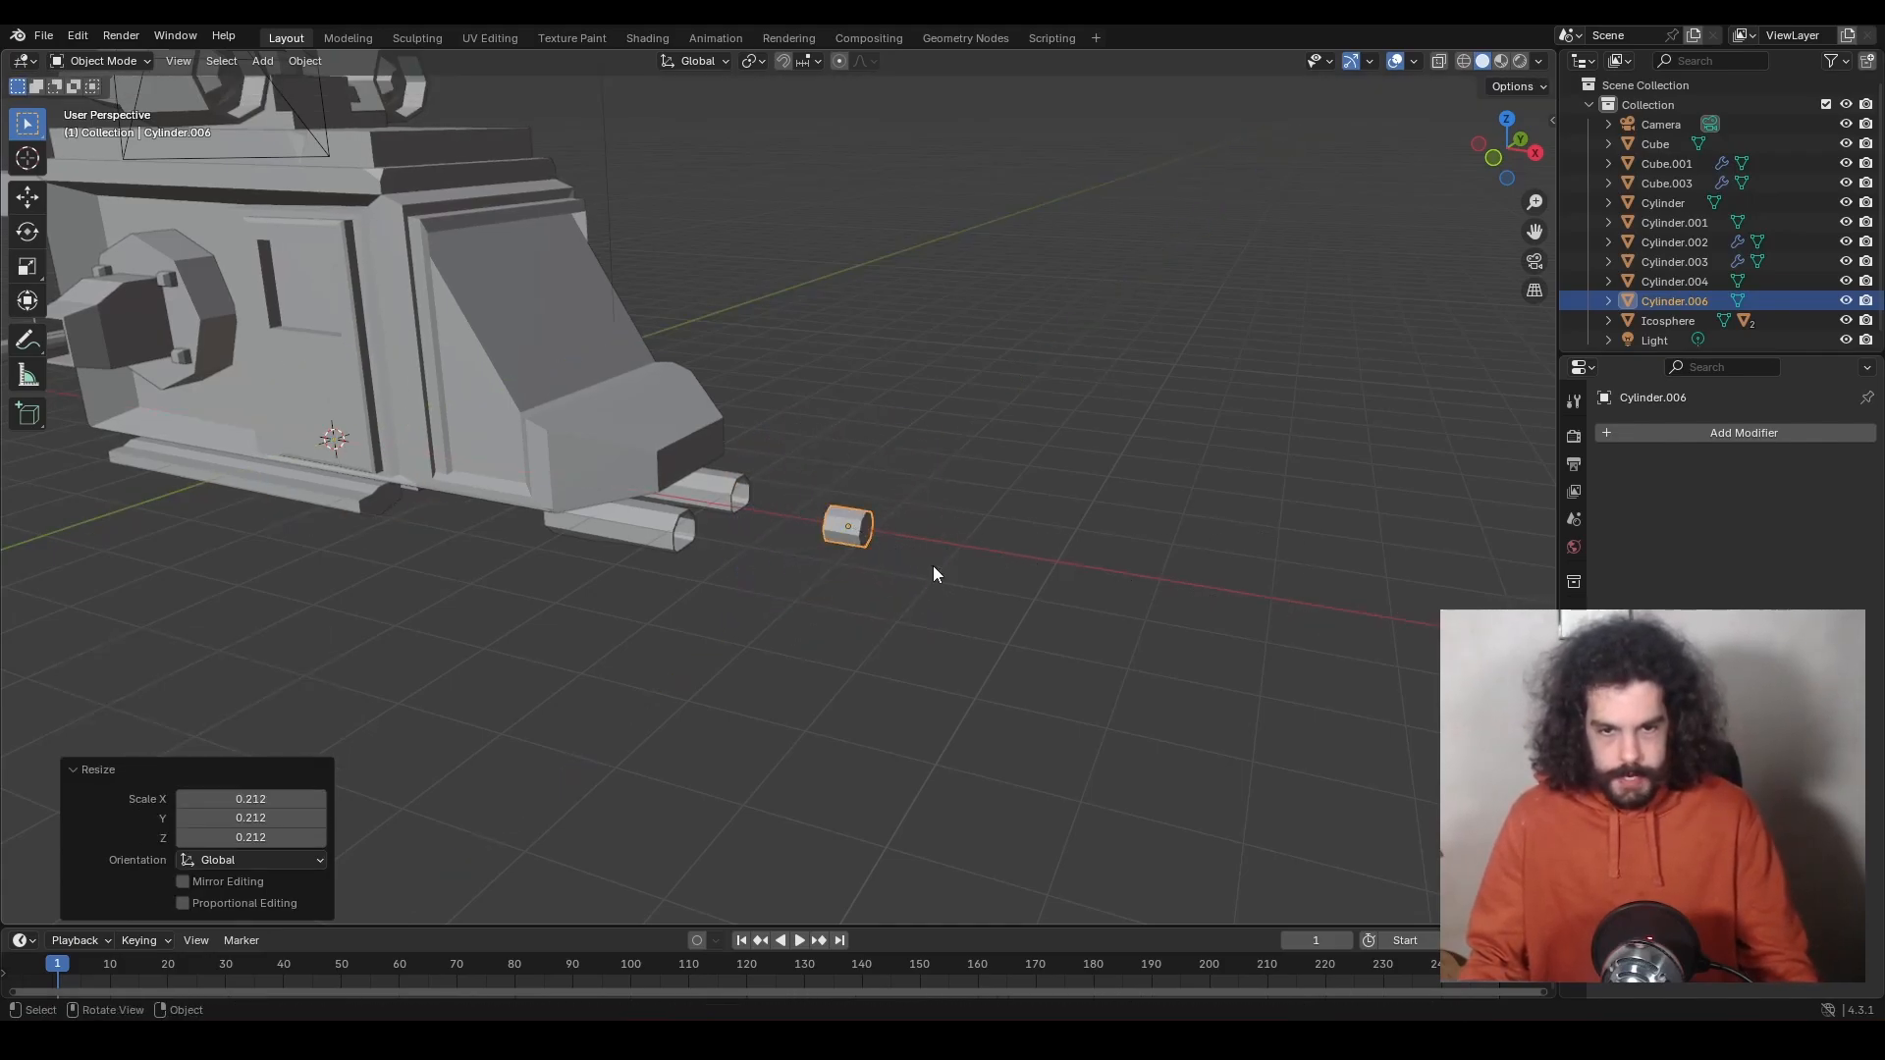
Extrude the small cylinder's front face along its normal to lengthen it into a rocket body.
key(Tab)
key(KP_Decimal)
key(e)
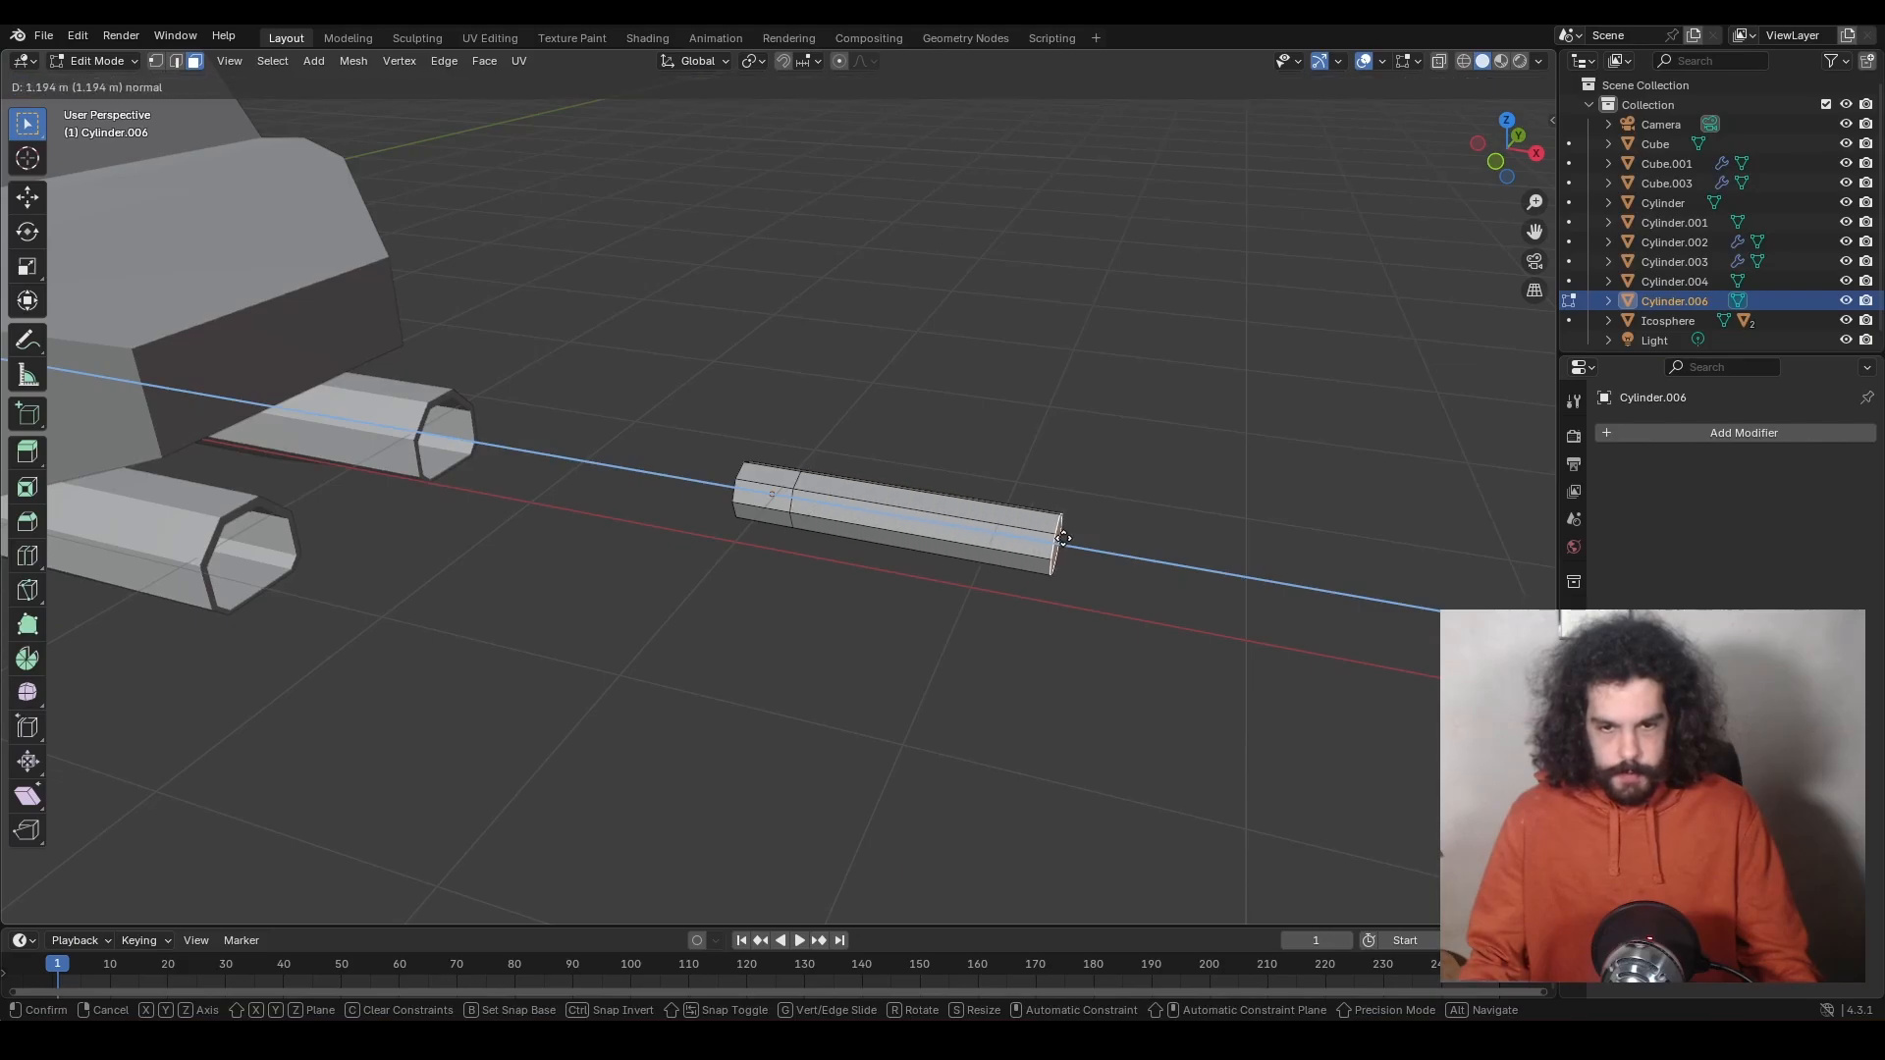
click(1028, 532)
Extrude the rocket's front face about 0.26 m and narrow it, then extrude about 0.15 m more and shrink the tip.
key(e)
key(s)
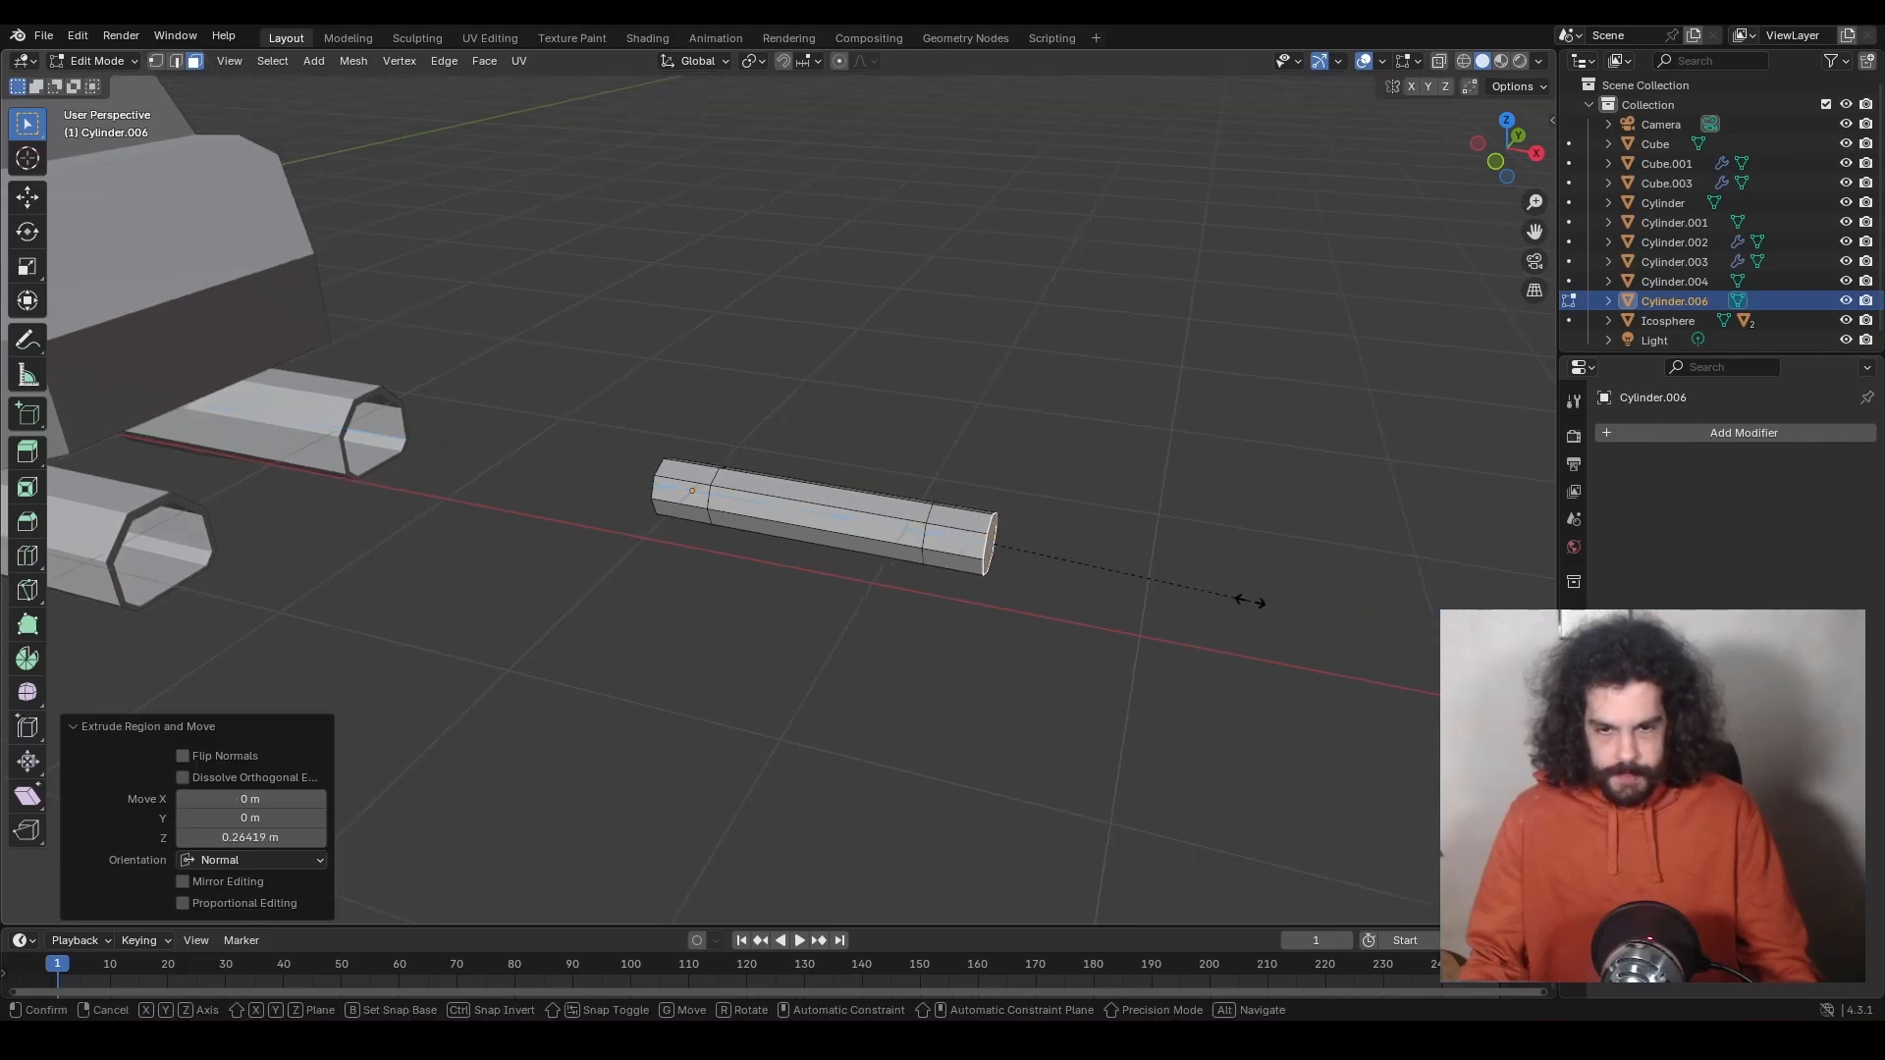
click(1086, 568)
key(e)
click(1131, 579)
key(s)
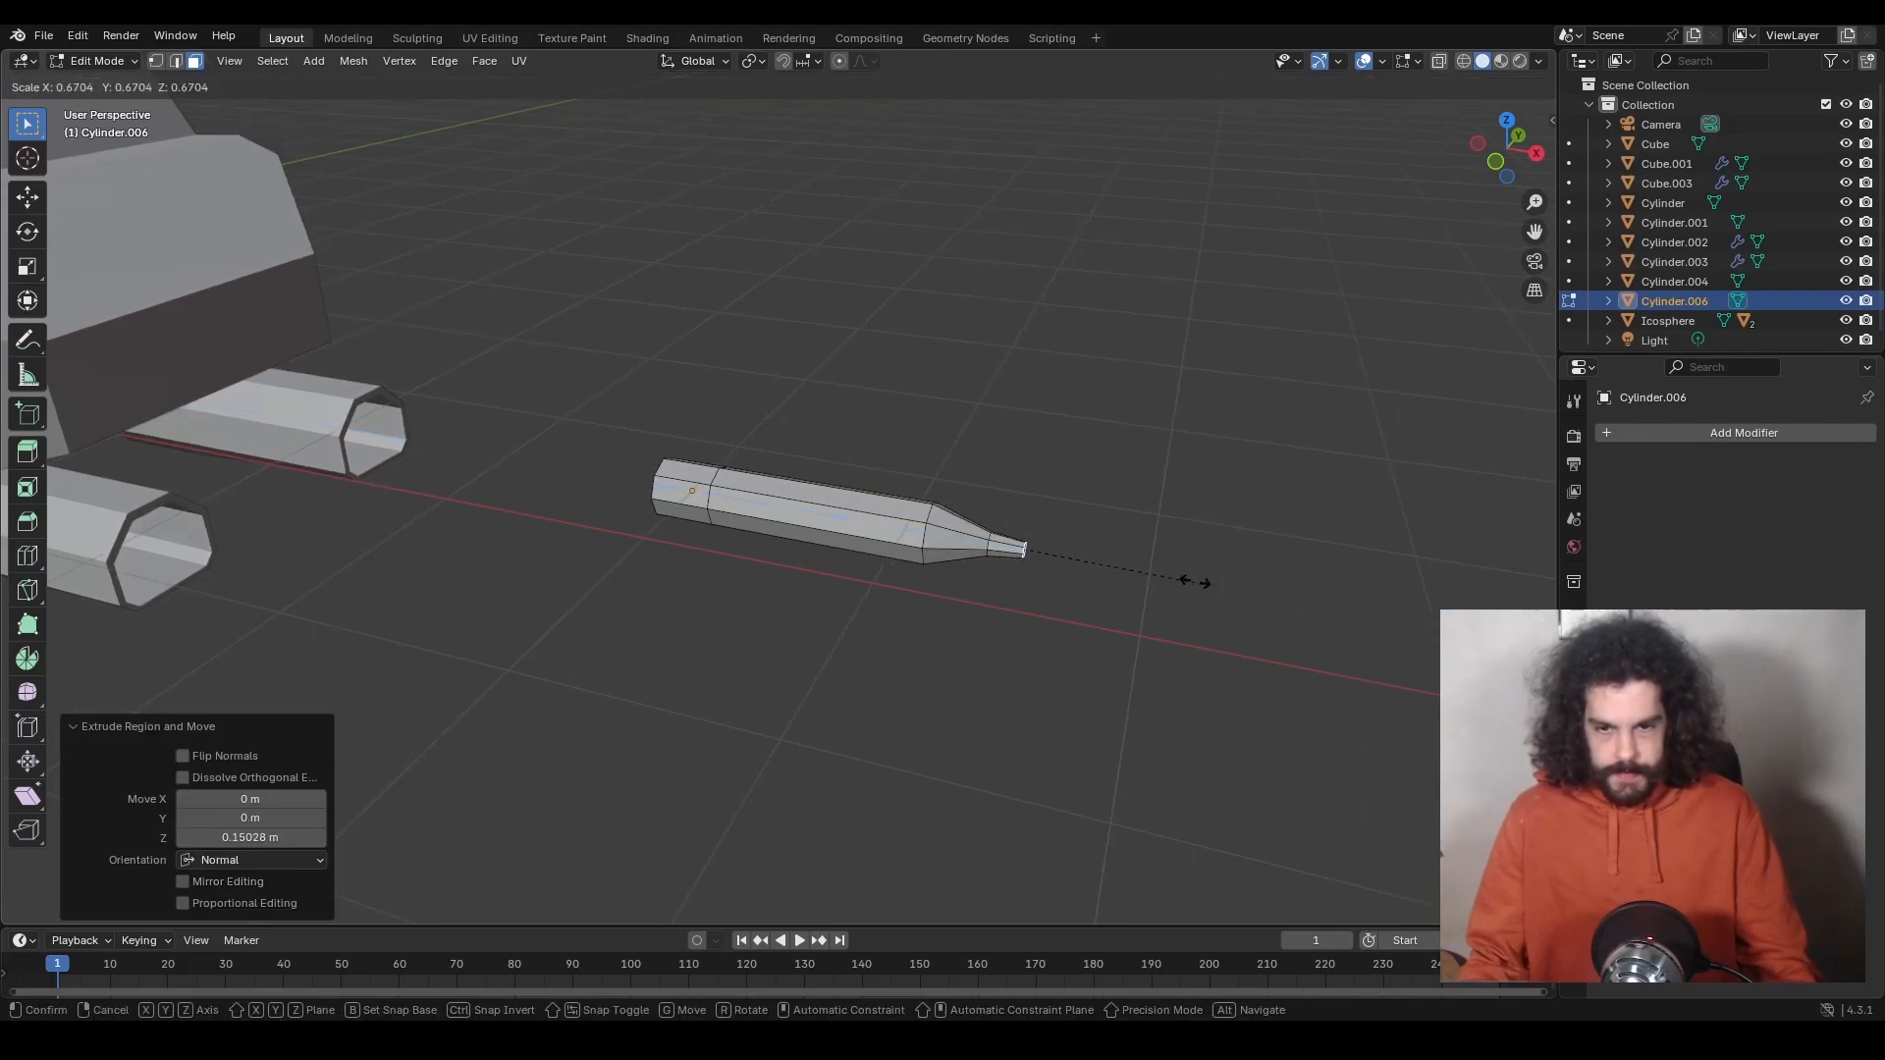
click(1105, 557)
Extrude the rocket's rear face backward to add a tail section.
middle_drag(1104, 557, 854, 487)
click(835, 481)
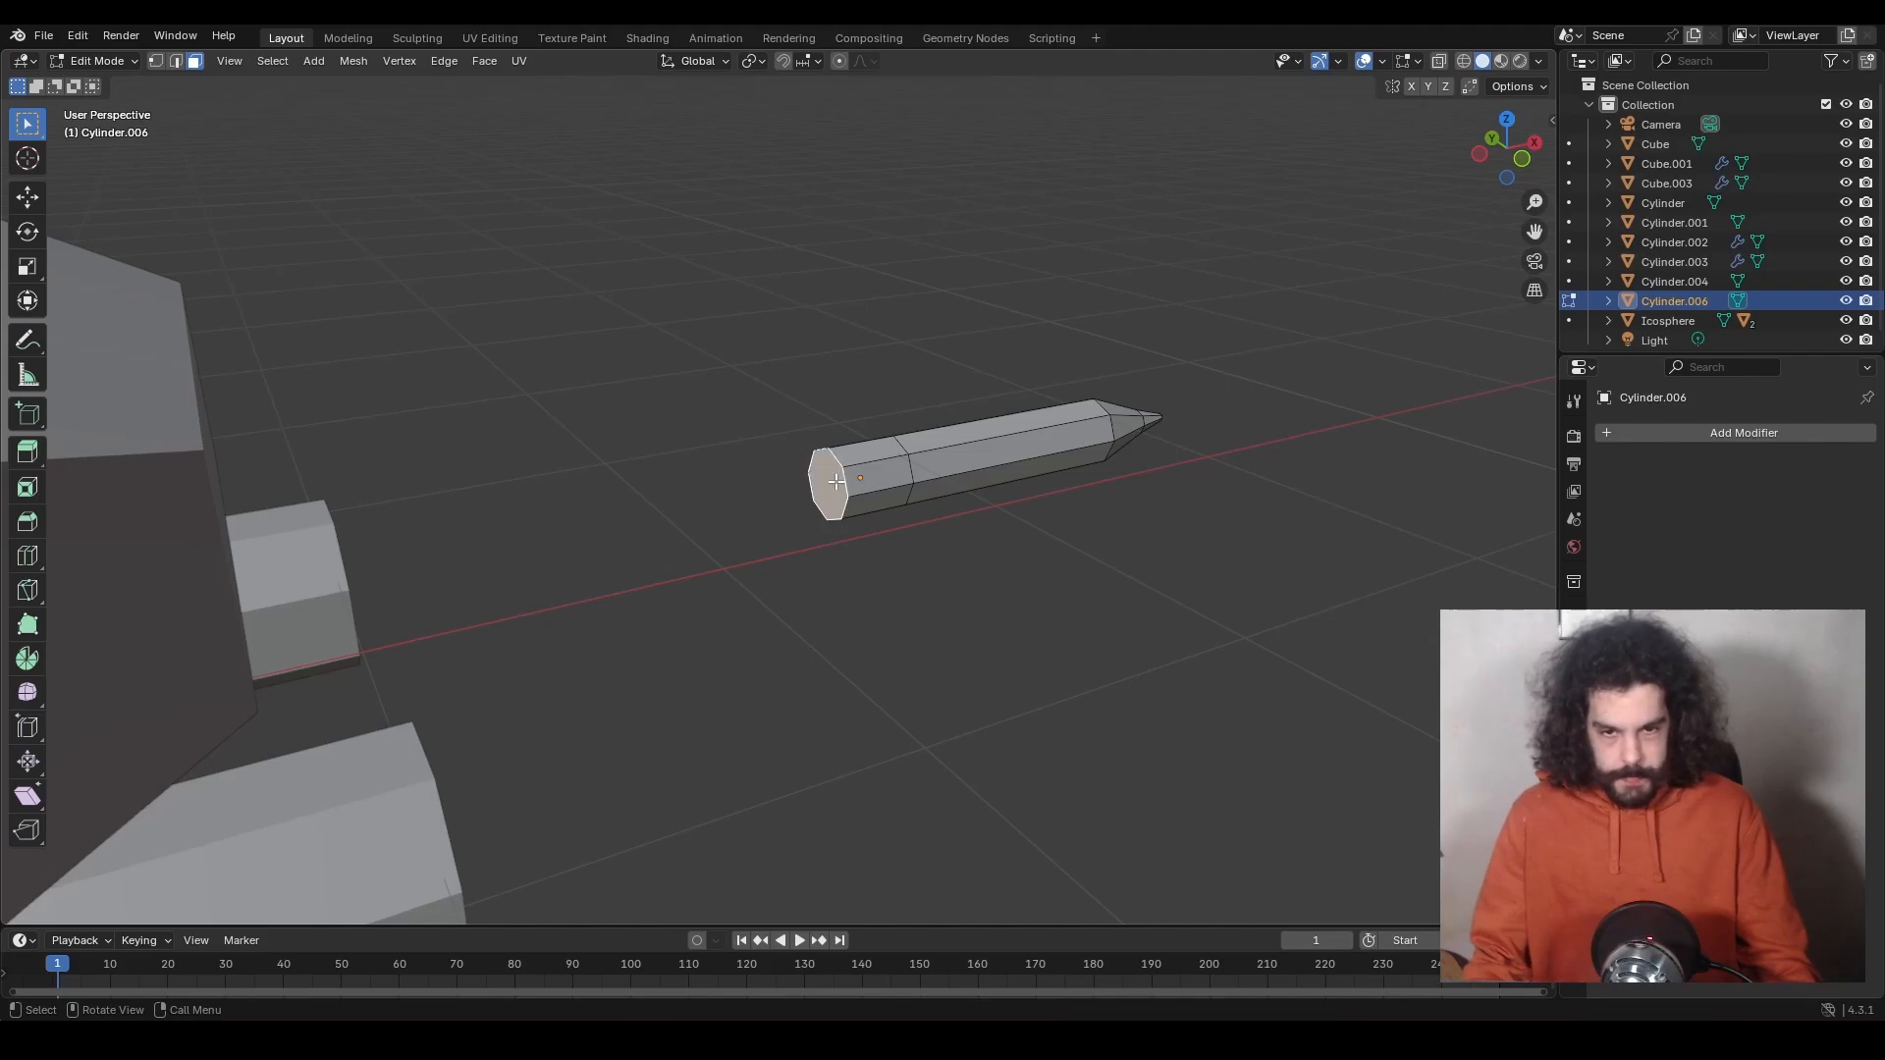
key(e)
click(1038, 493)
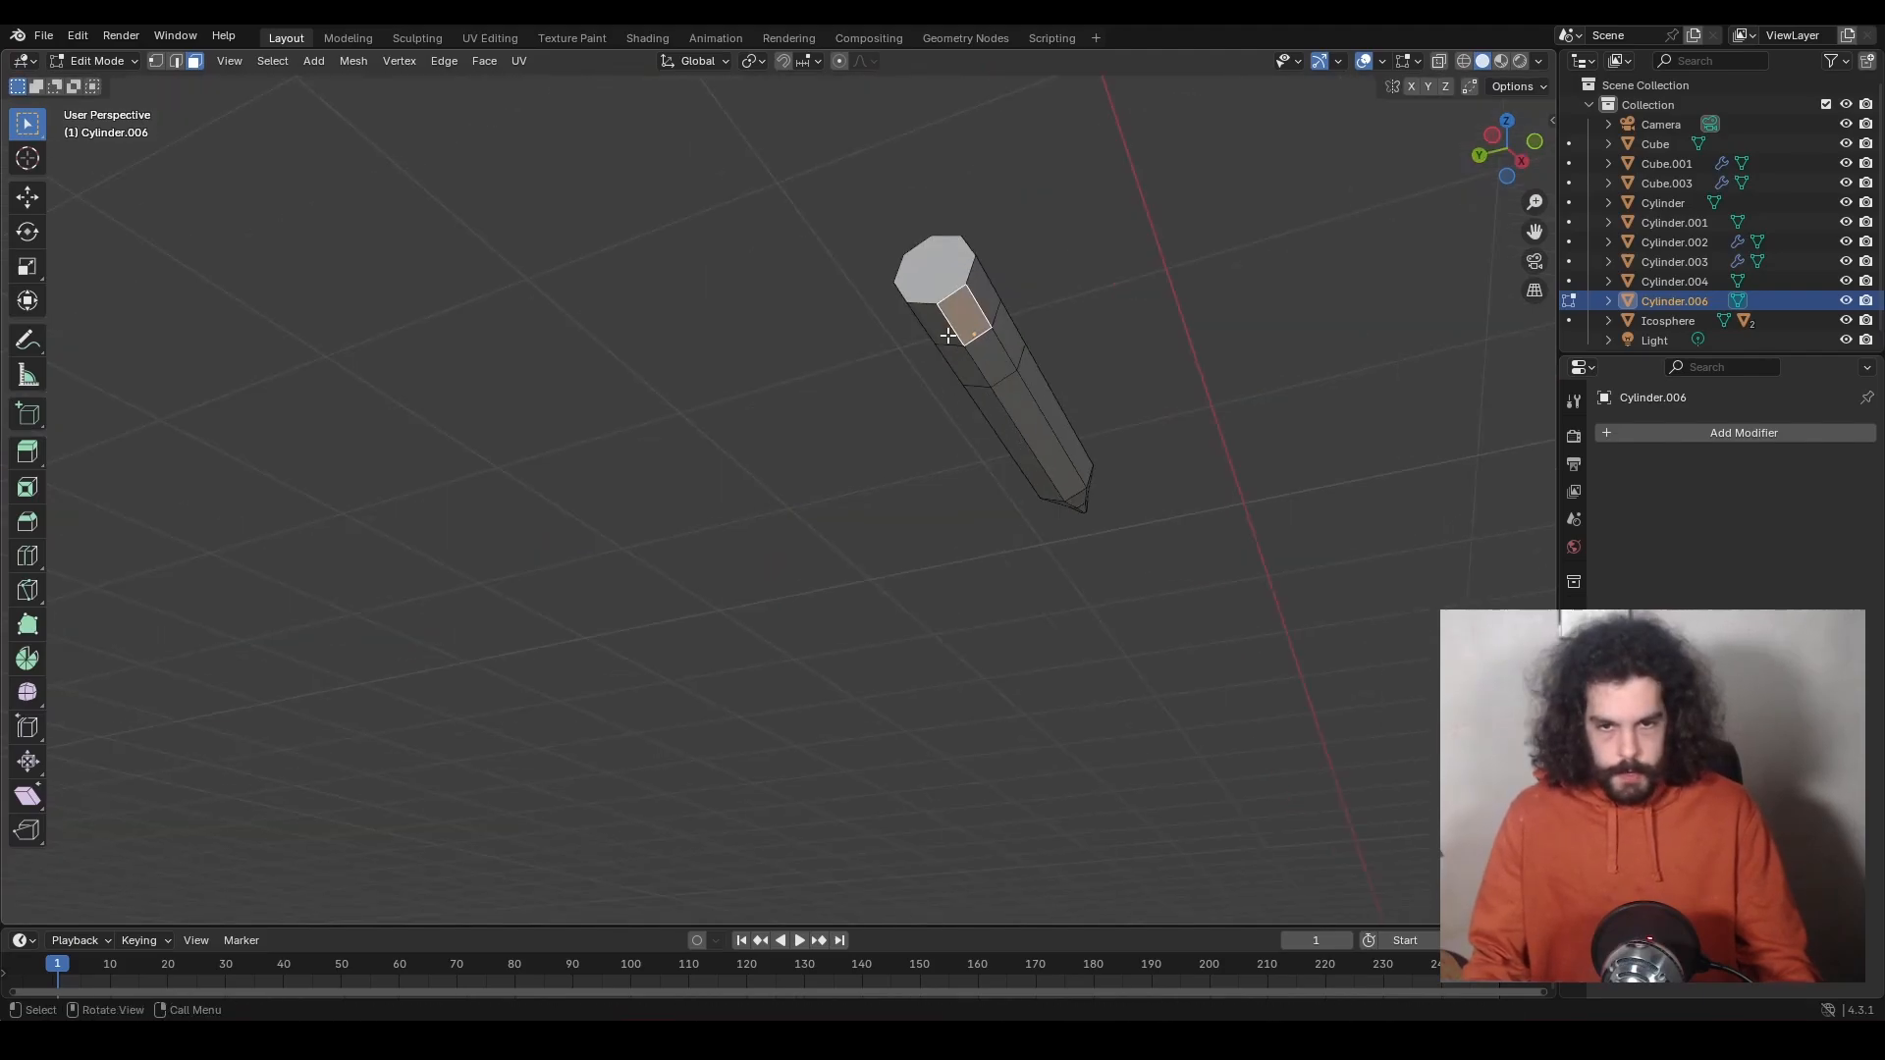
Extrude alternate side faces of the rocket's tail section and scale them outward into fins.
click(939, 321)
shift+click(982, 321)
middle_drag(986, 321, 1115, 559)
key(s)
key(z)
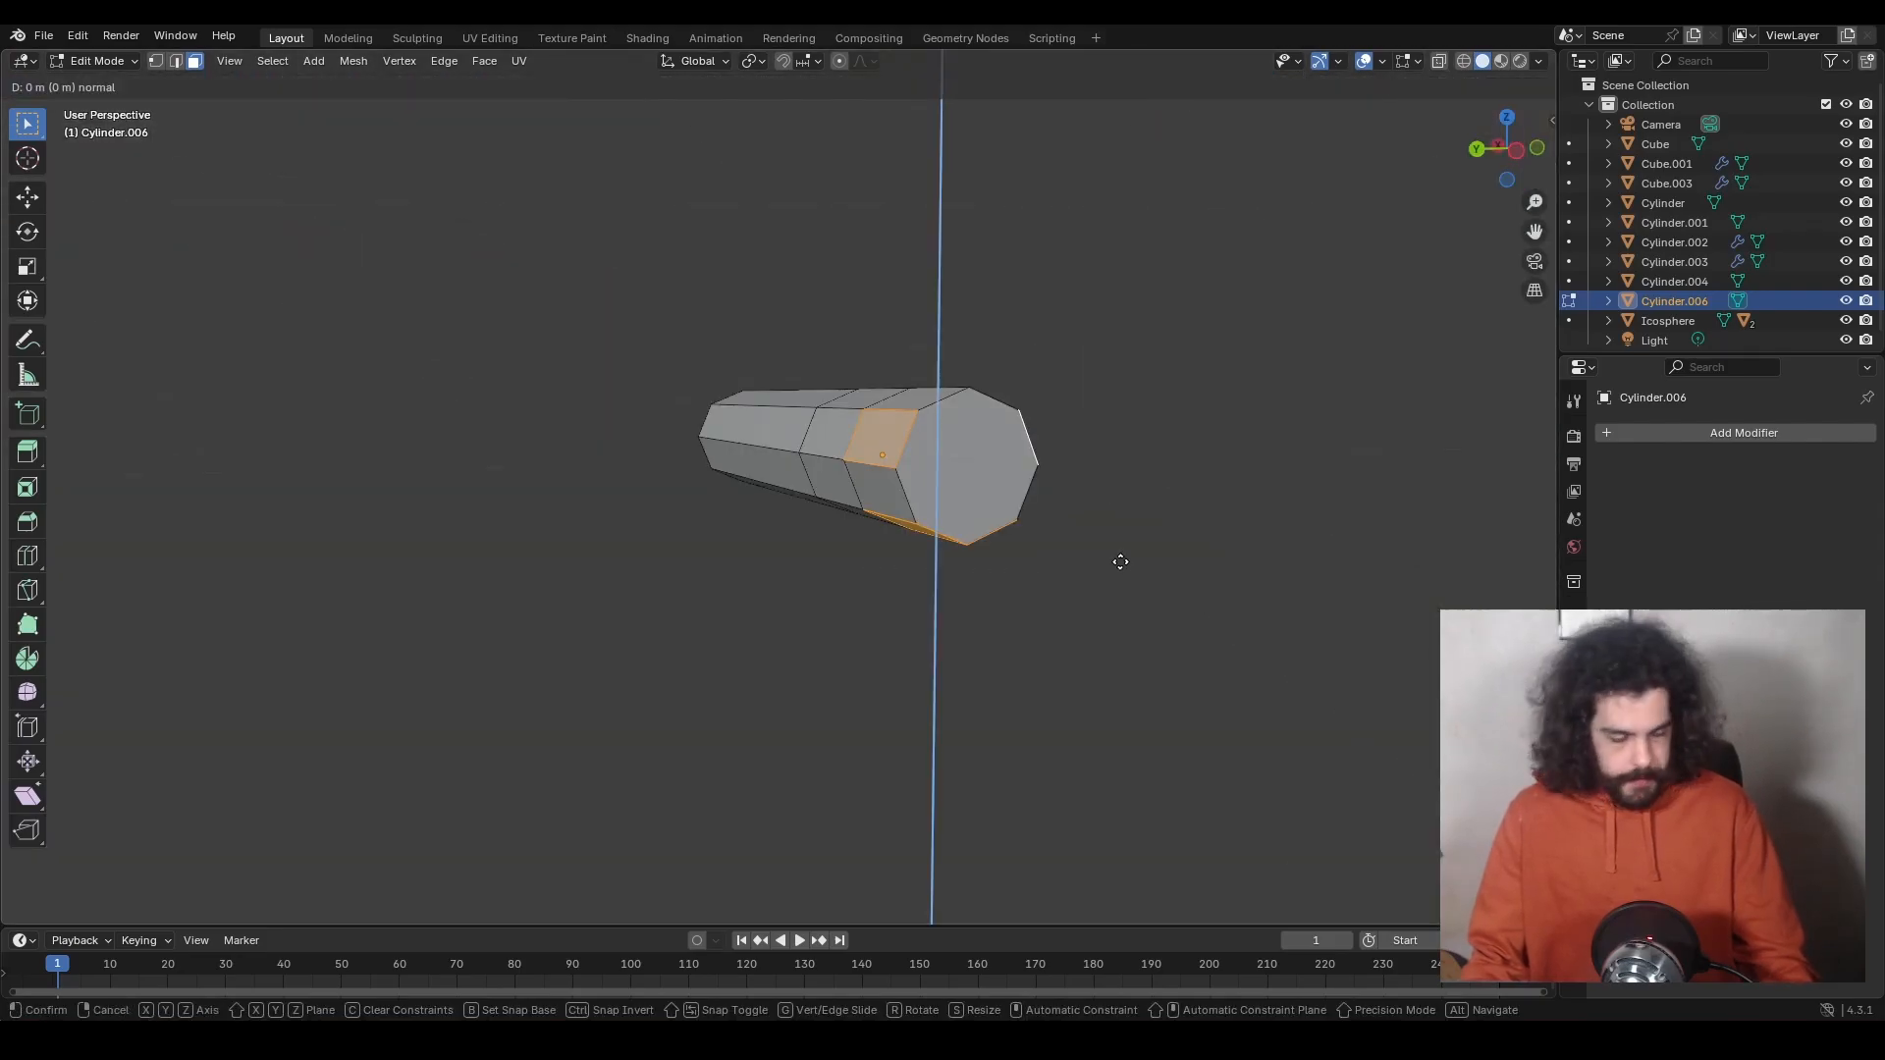
key(z)
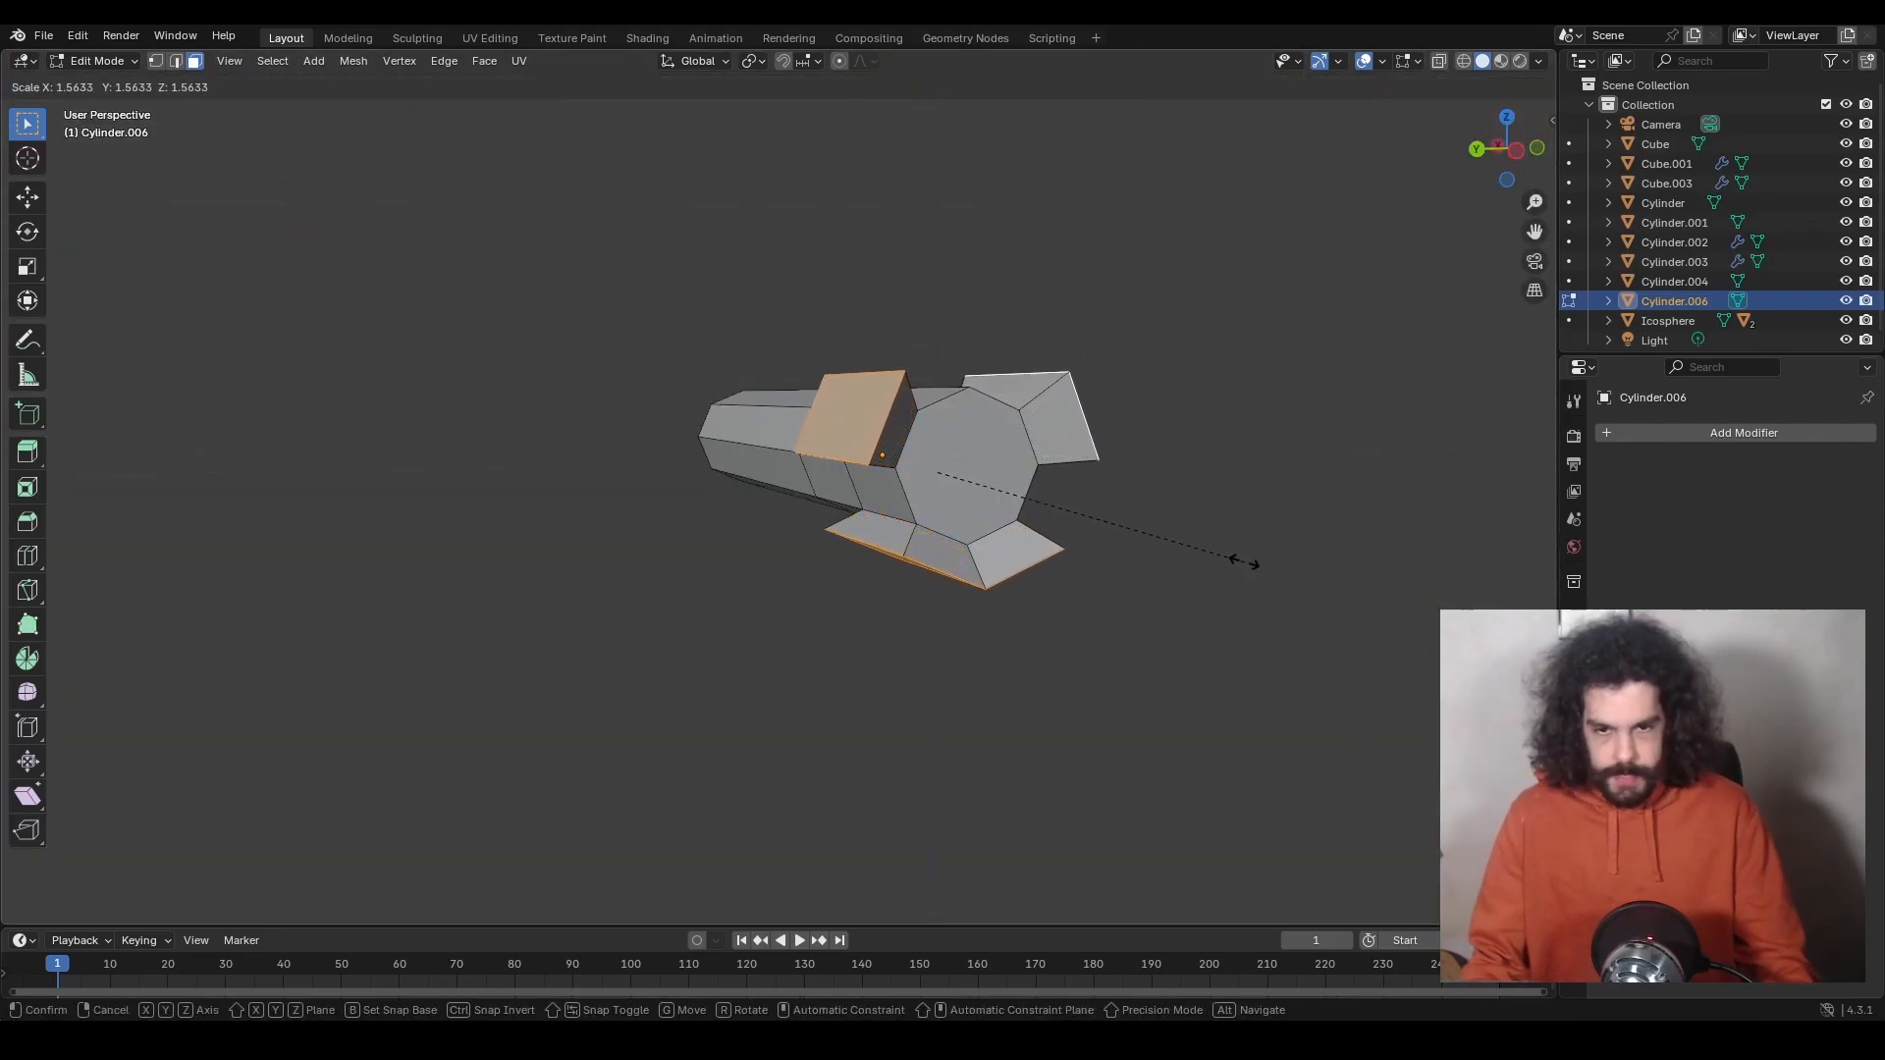
click(1315, 563)
Set the pivot point to Individual Origins and scale down each fin's outer face to taper the fins.
scroll(982, 442, up, 2)
click(752, 59)
click(805, 152)
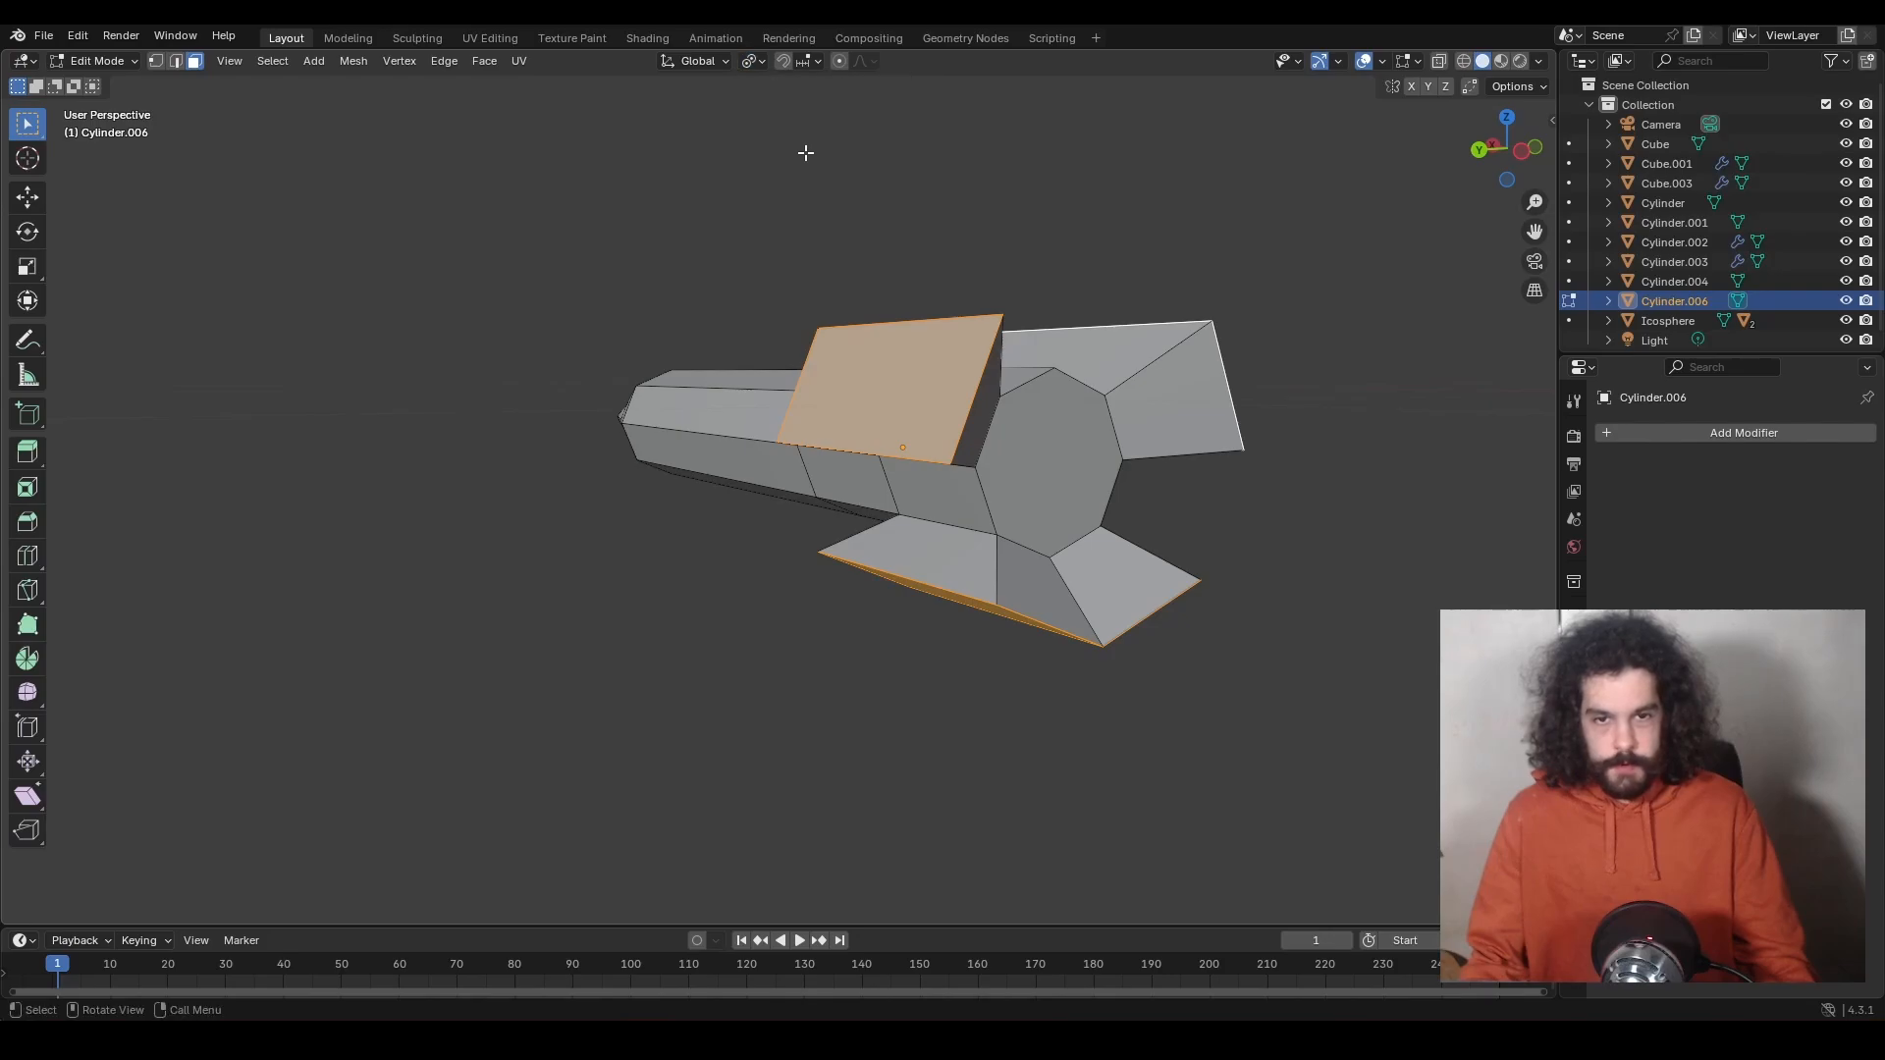
key(s)
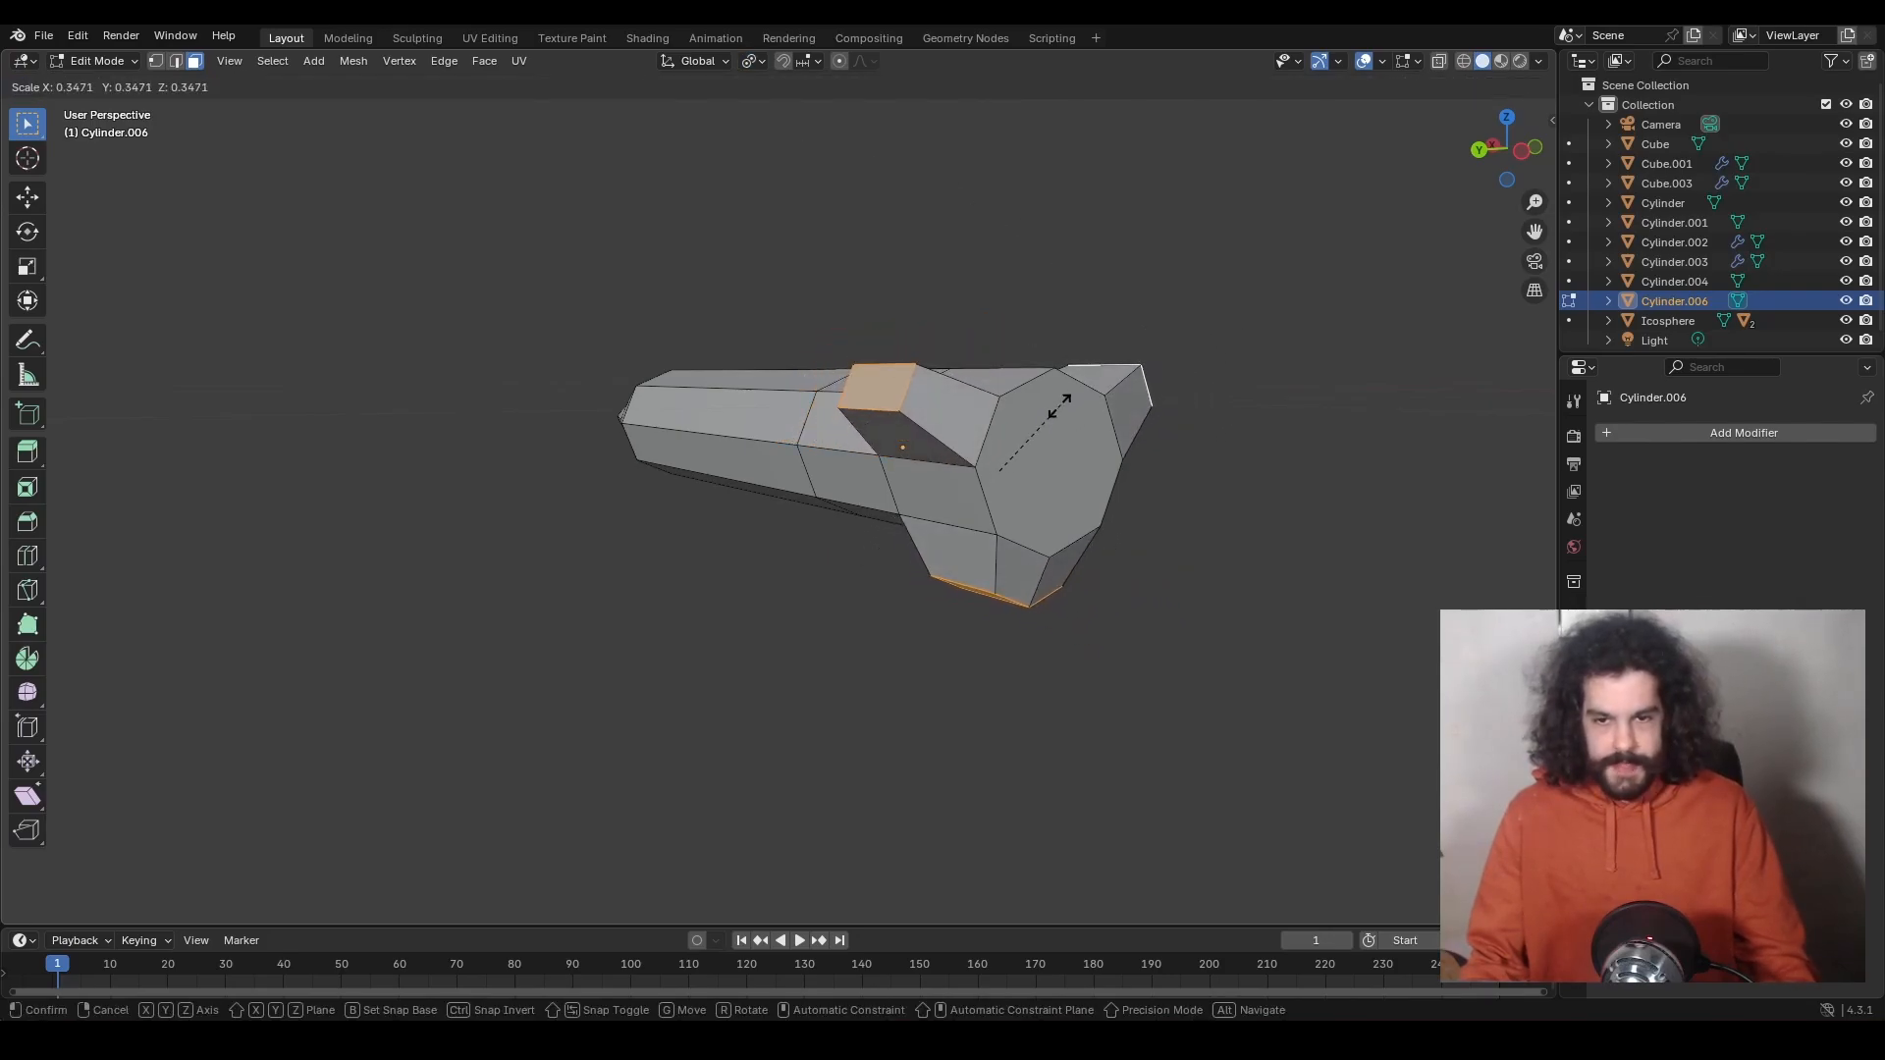
Move the rocket about -1.7 m along X toward the launch tube, scale it to fit and adjust it along X.
key(g)
key(x)
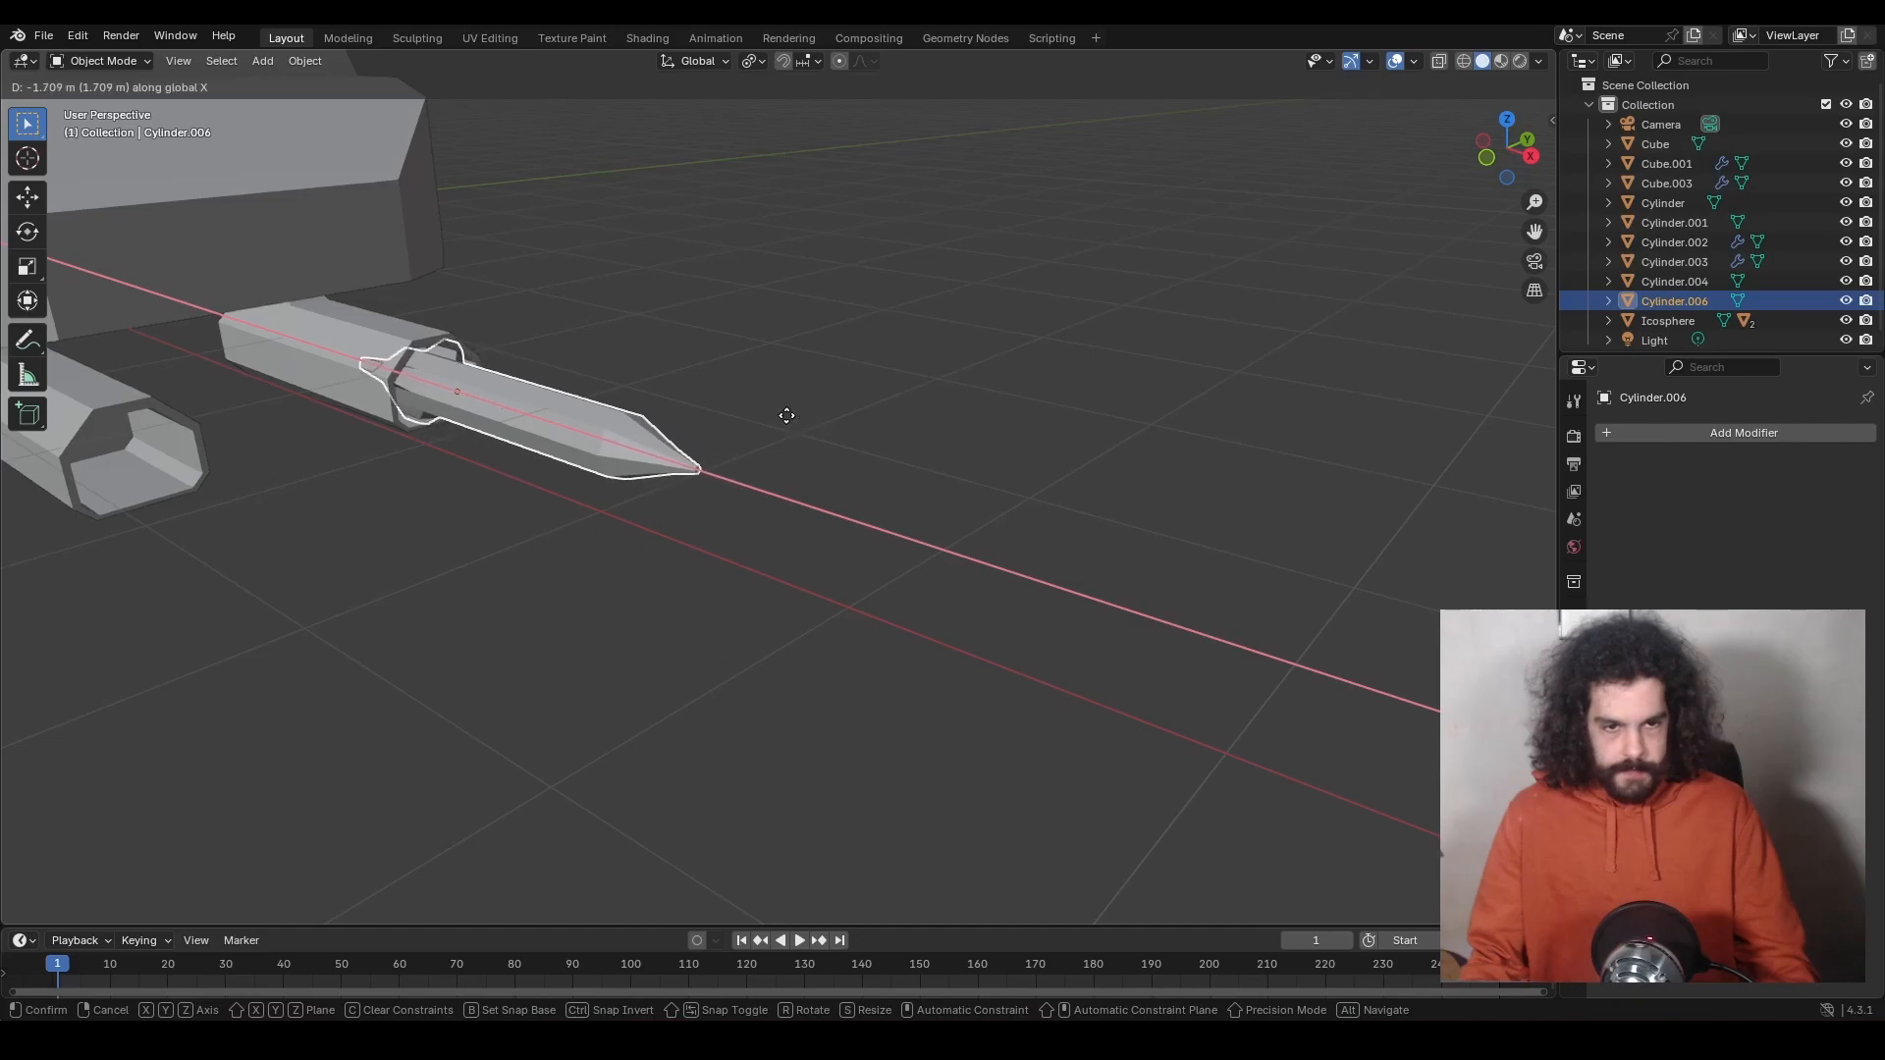
click(782, 416)
key(s)
click(828, 421)
middle_drag(828, 420, 853, 480)
key(g)
key(x)
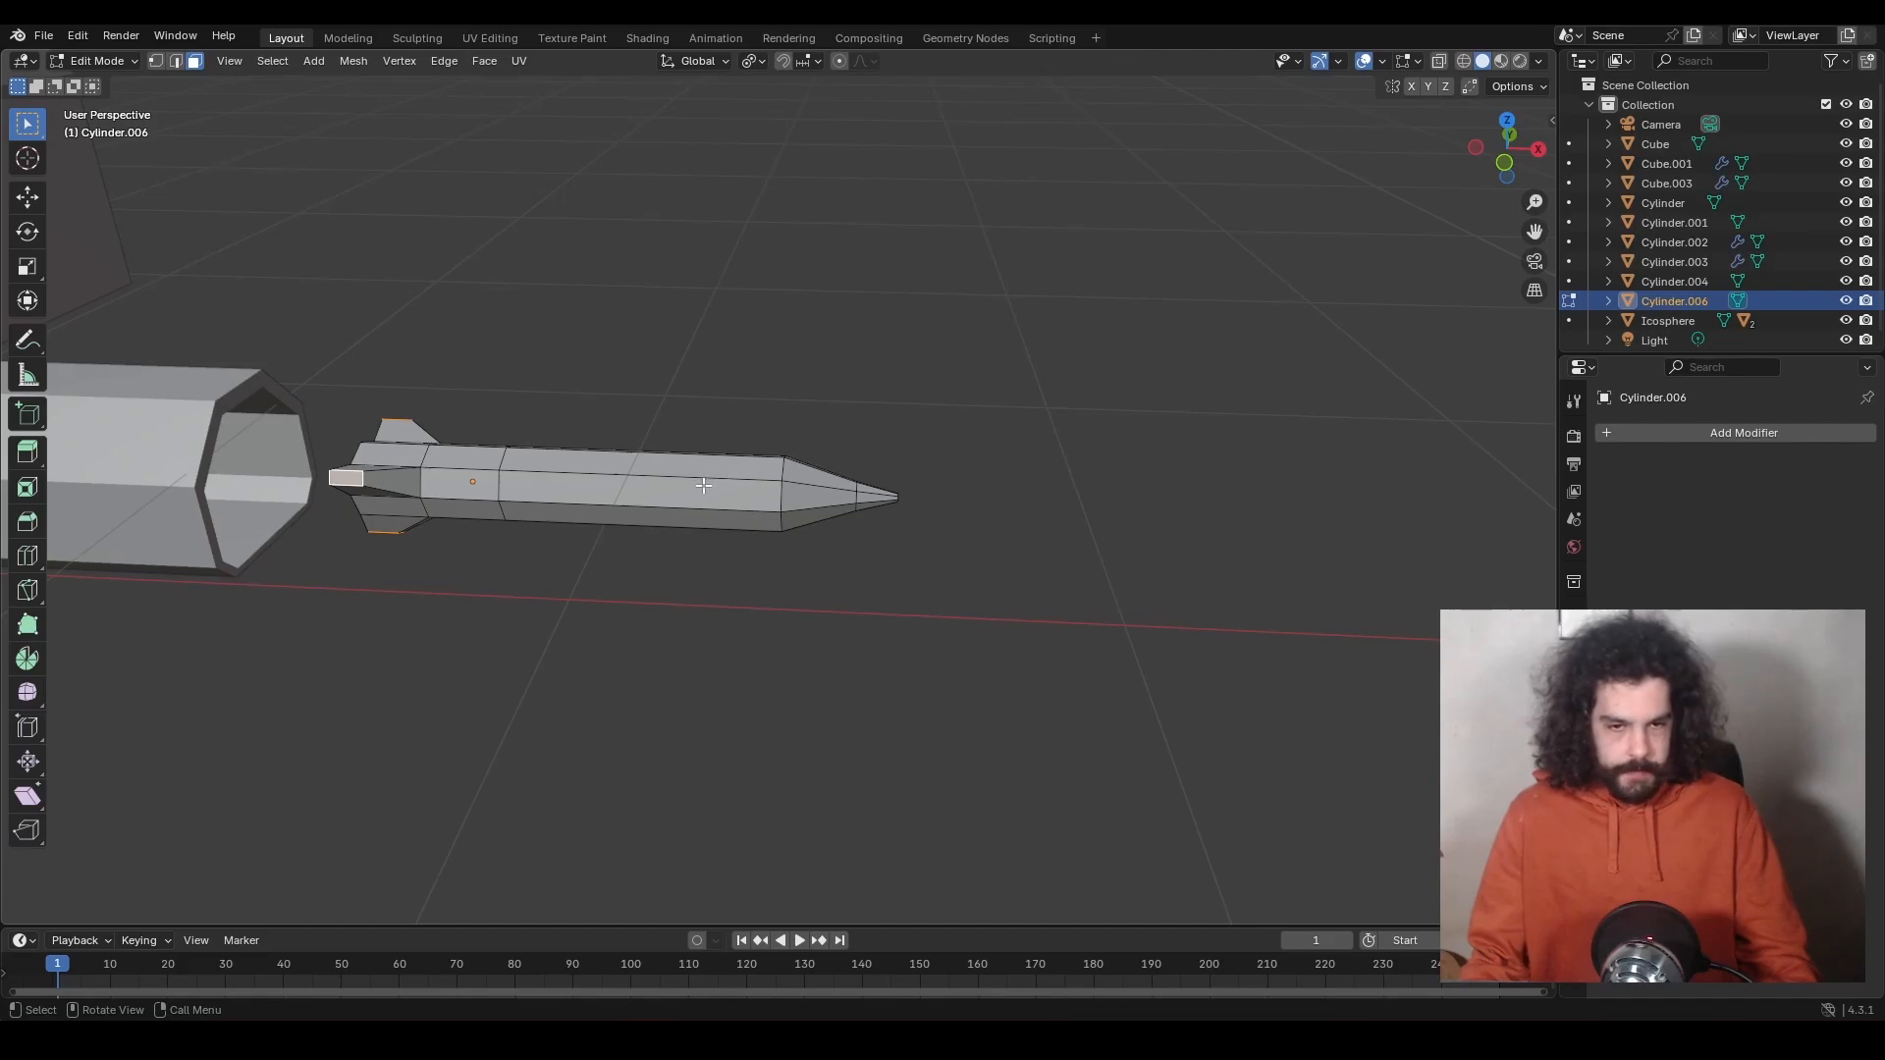
Add two loop cuts around the rocket's body and slide them toward the nose by a factor of about -0.76.
key(ctrl+r)
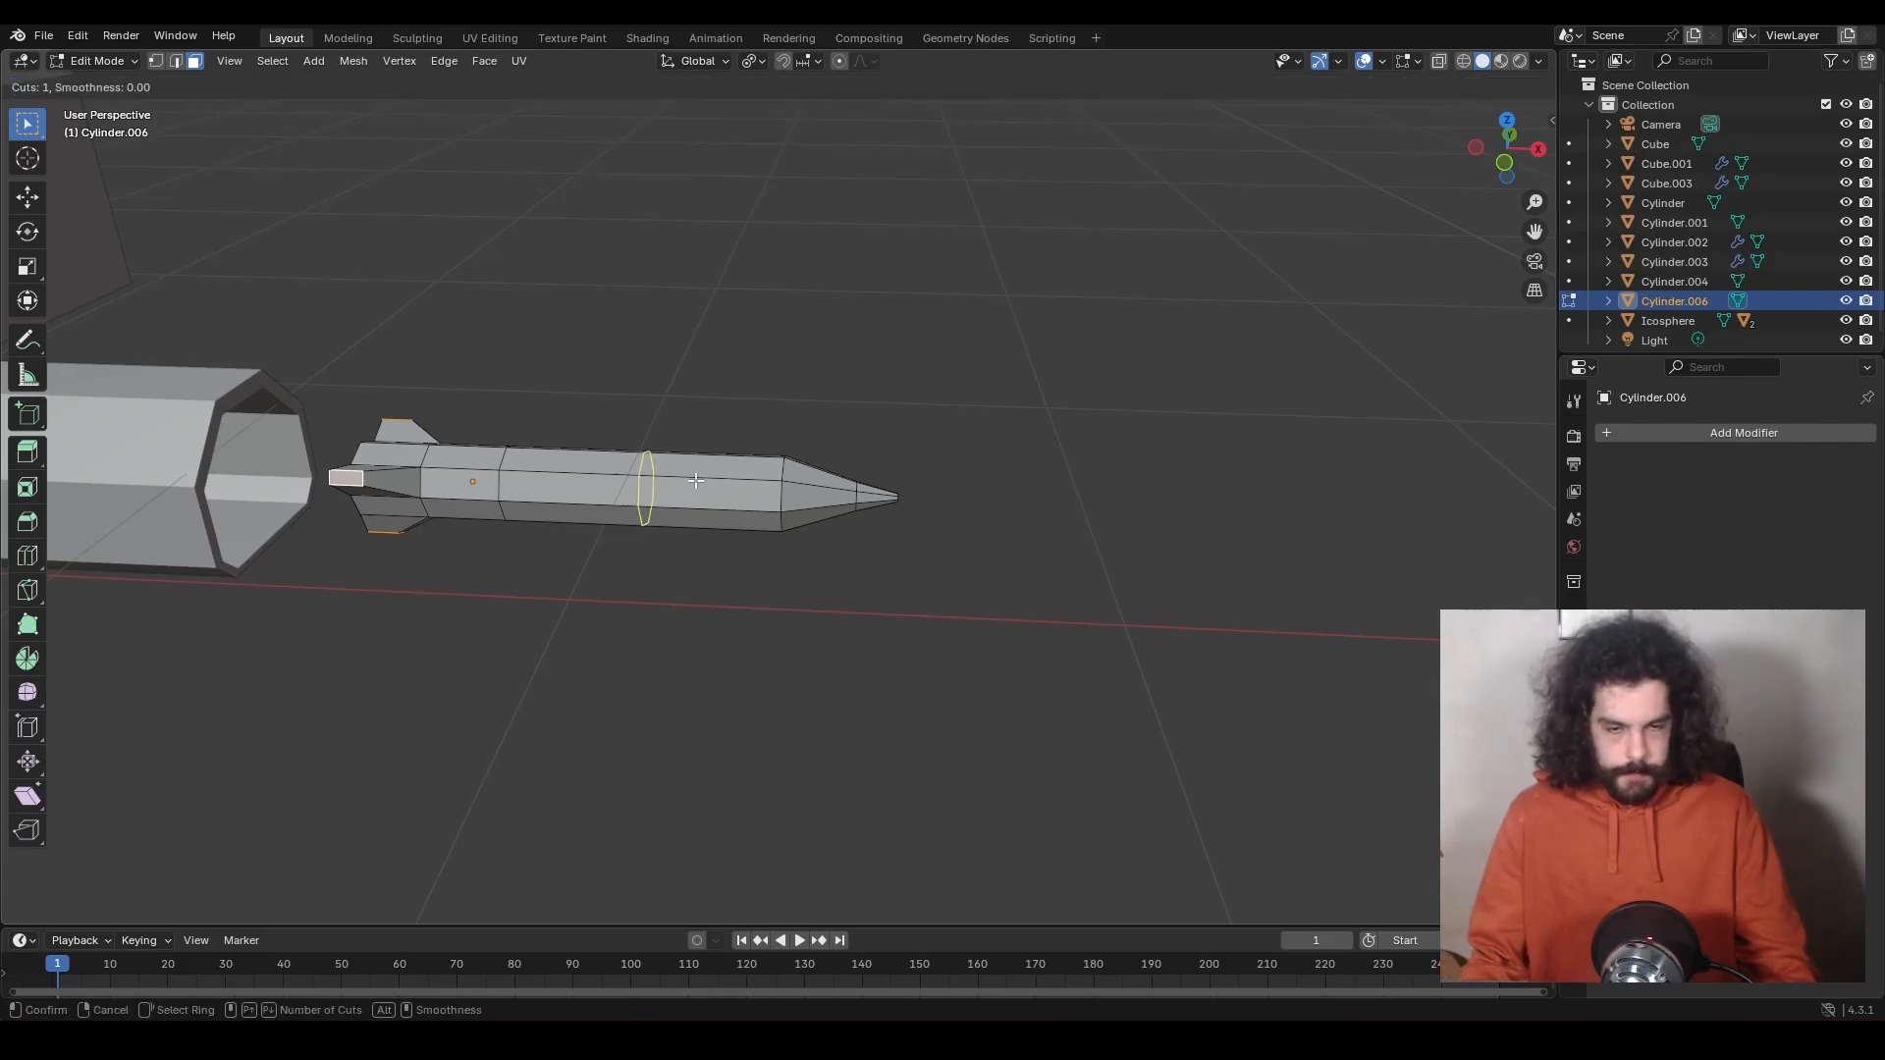
click(714, 480)
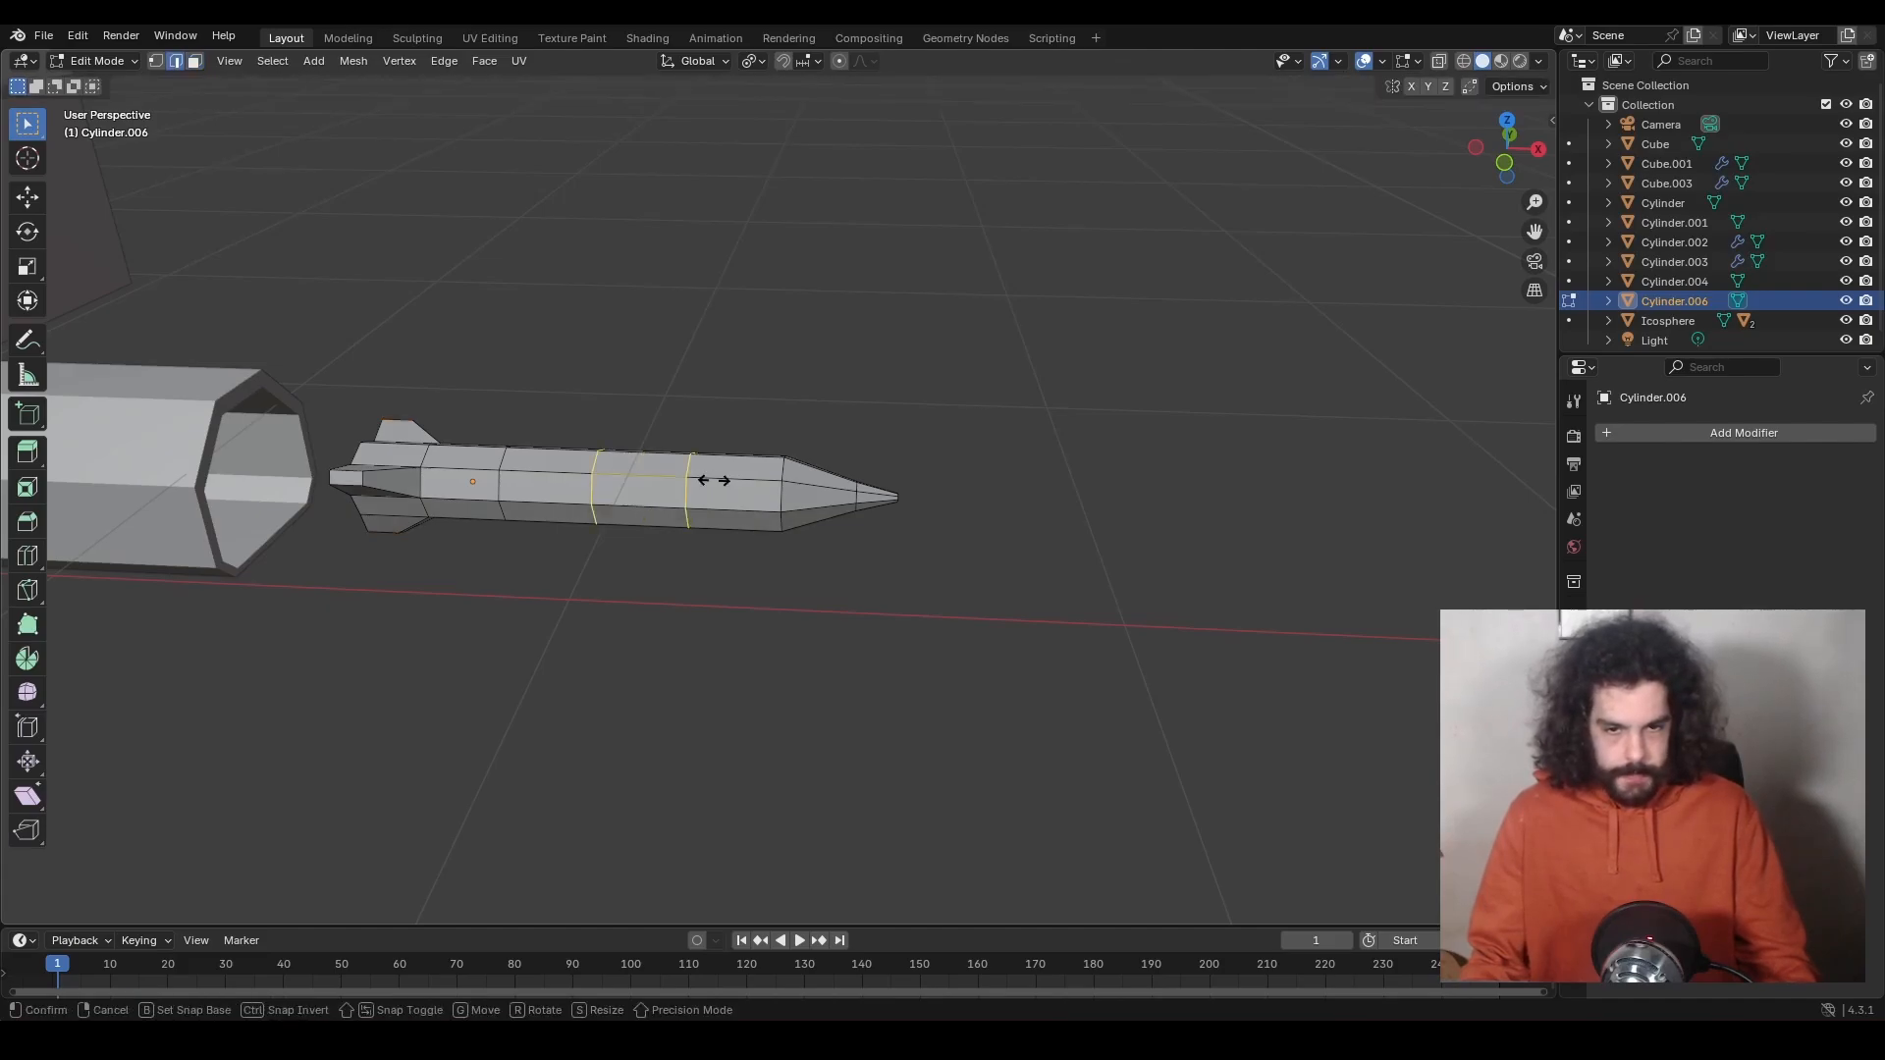
click(790, 480)
Set the pivot point to Median Point and scale the two edge loops along X.
click(754, 60)
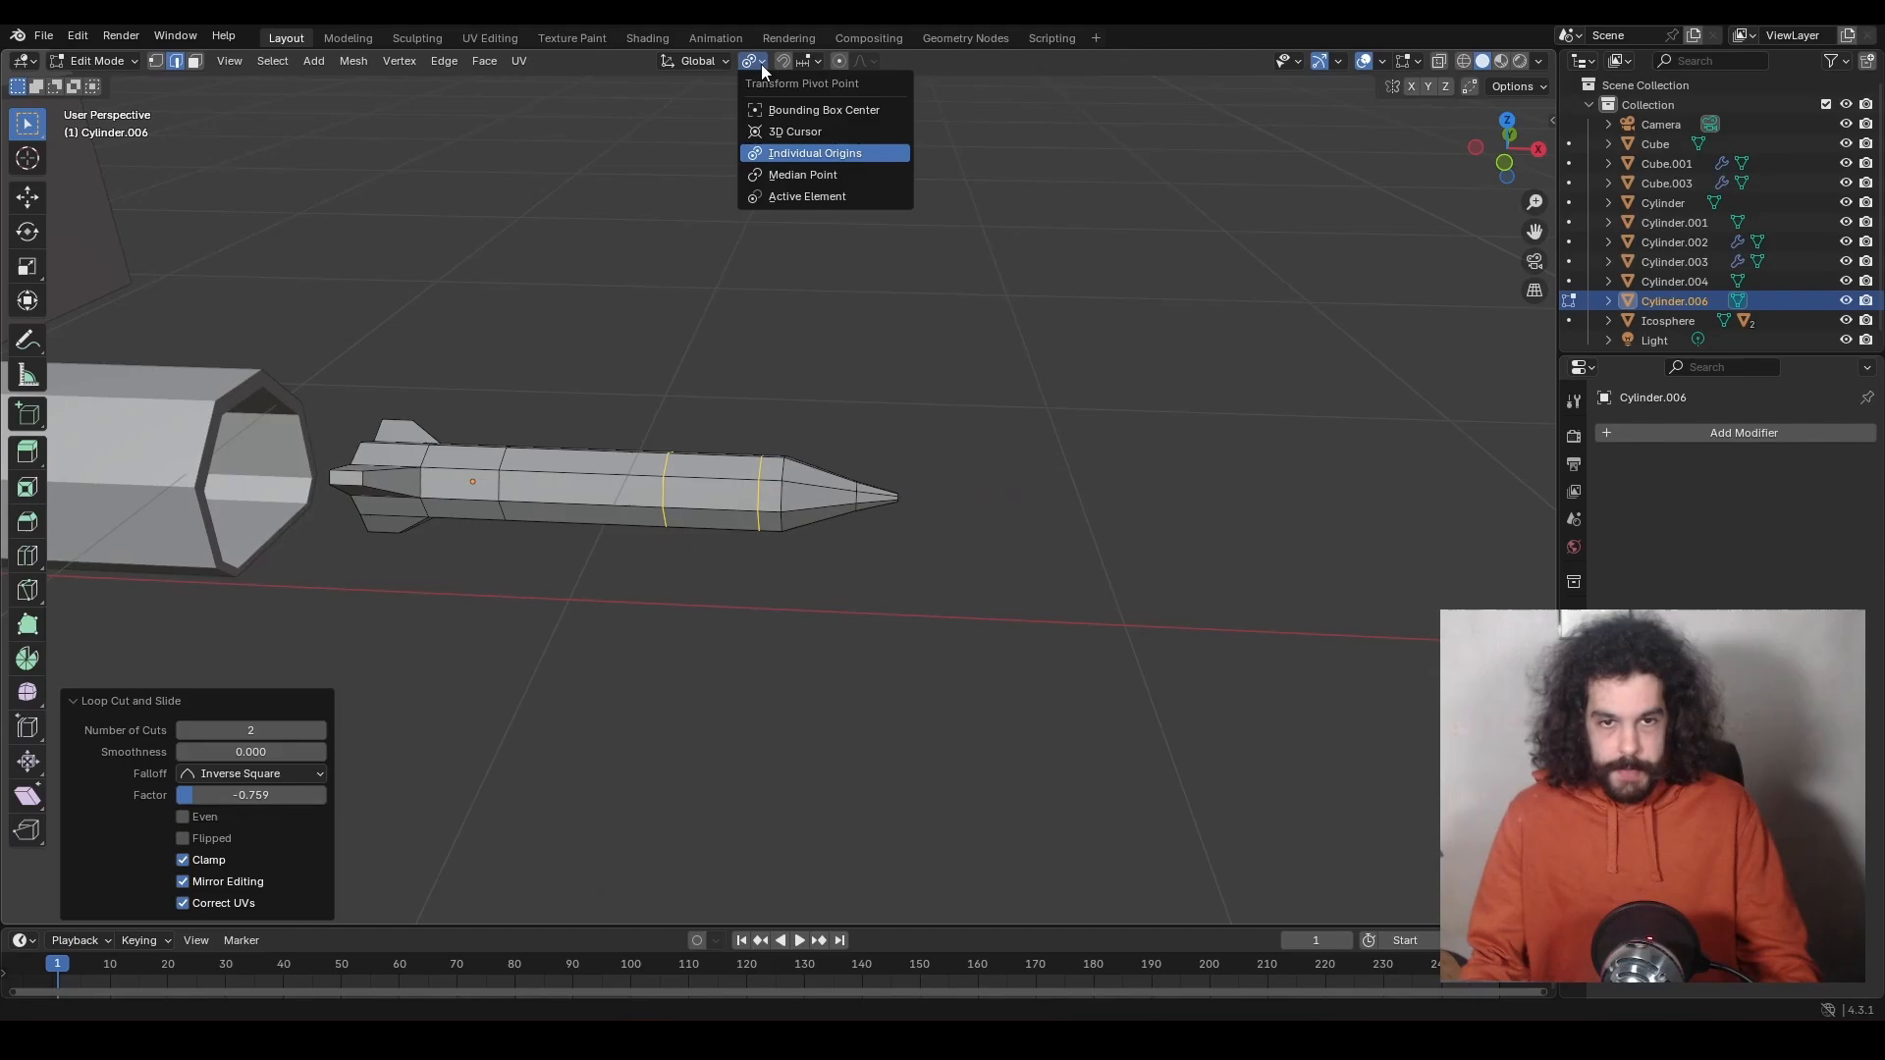
click(801, 175)
key(s)
key(x)
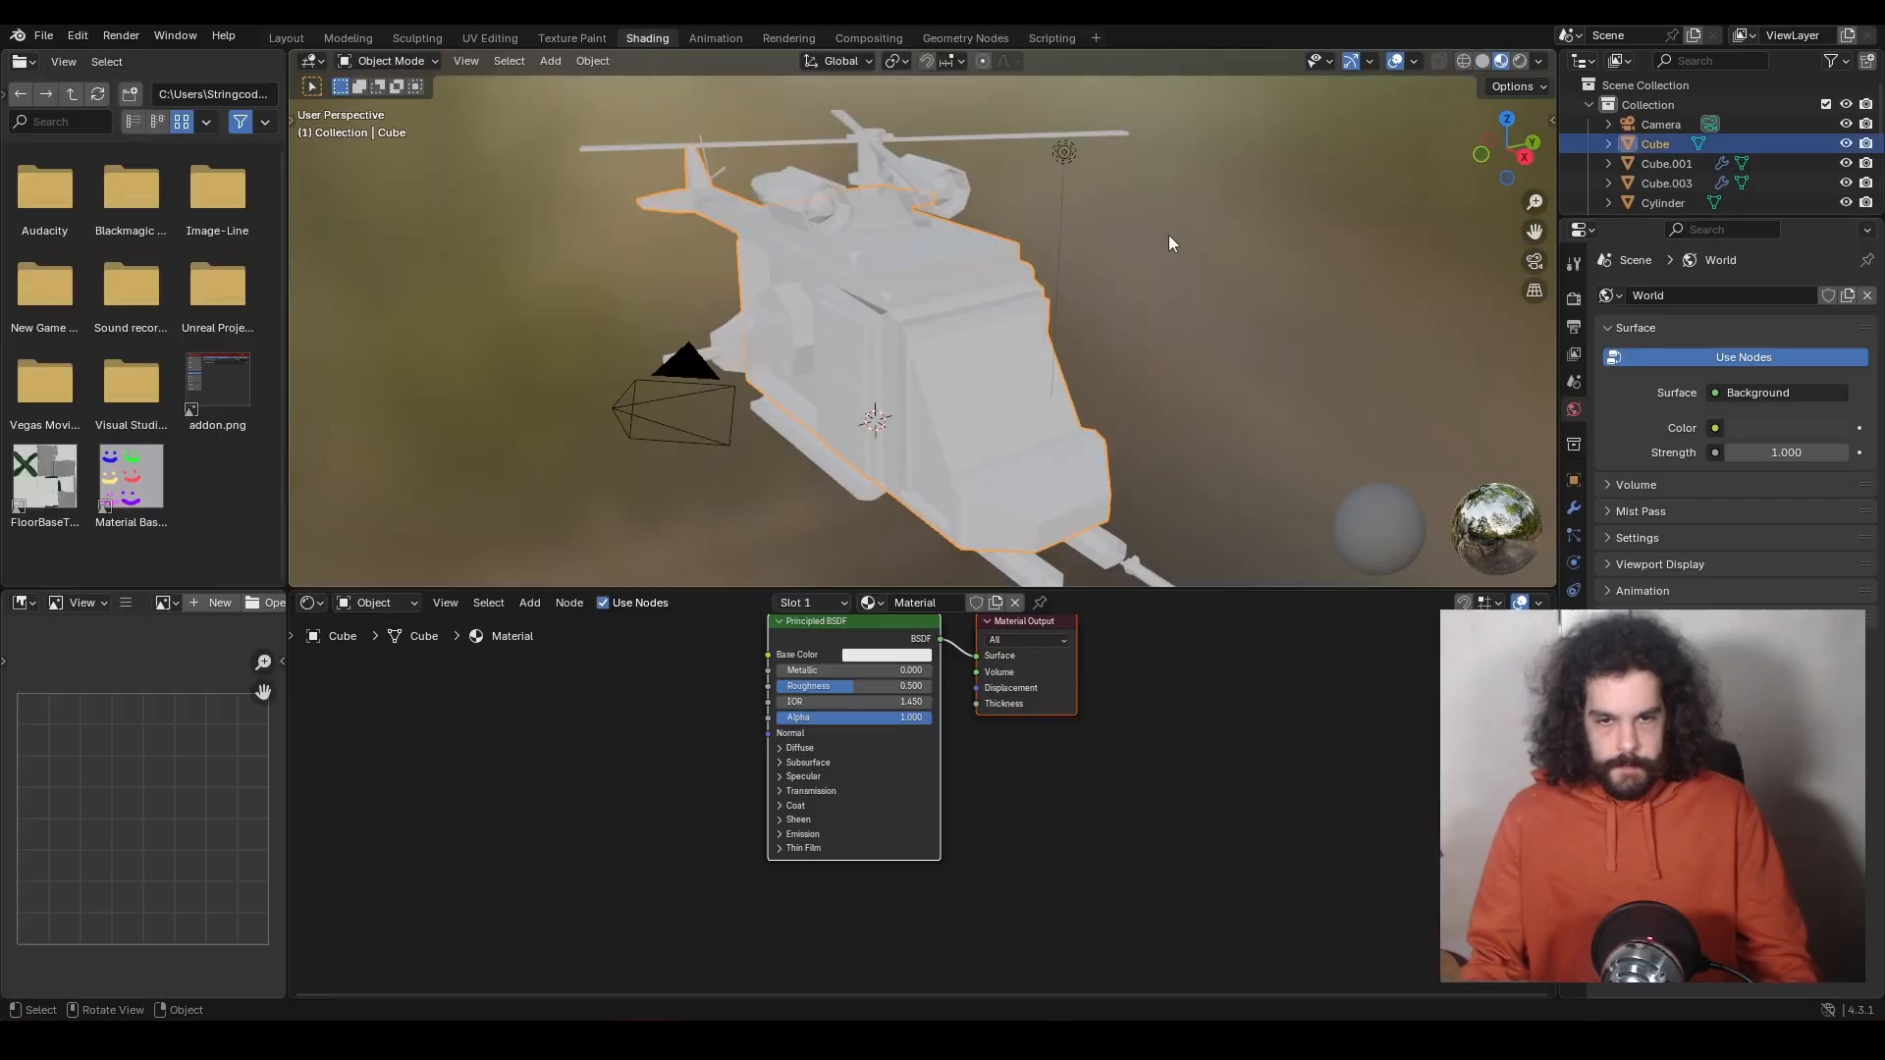
Isolate the helicopter's fuselage and set its material's base color to dark purple.
middle_drag(1169, 234, 1100, 263)
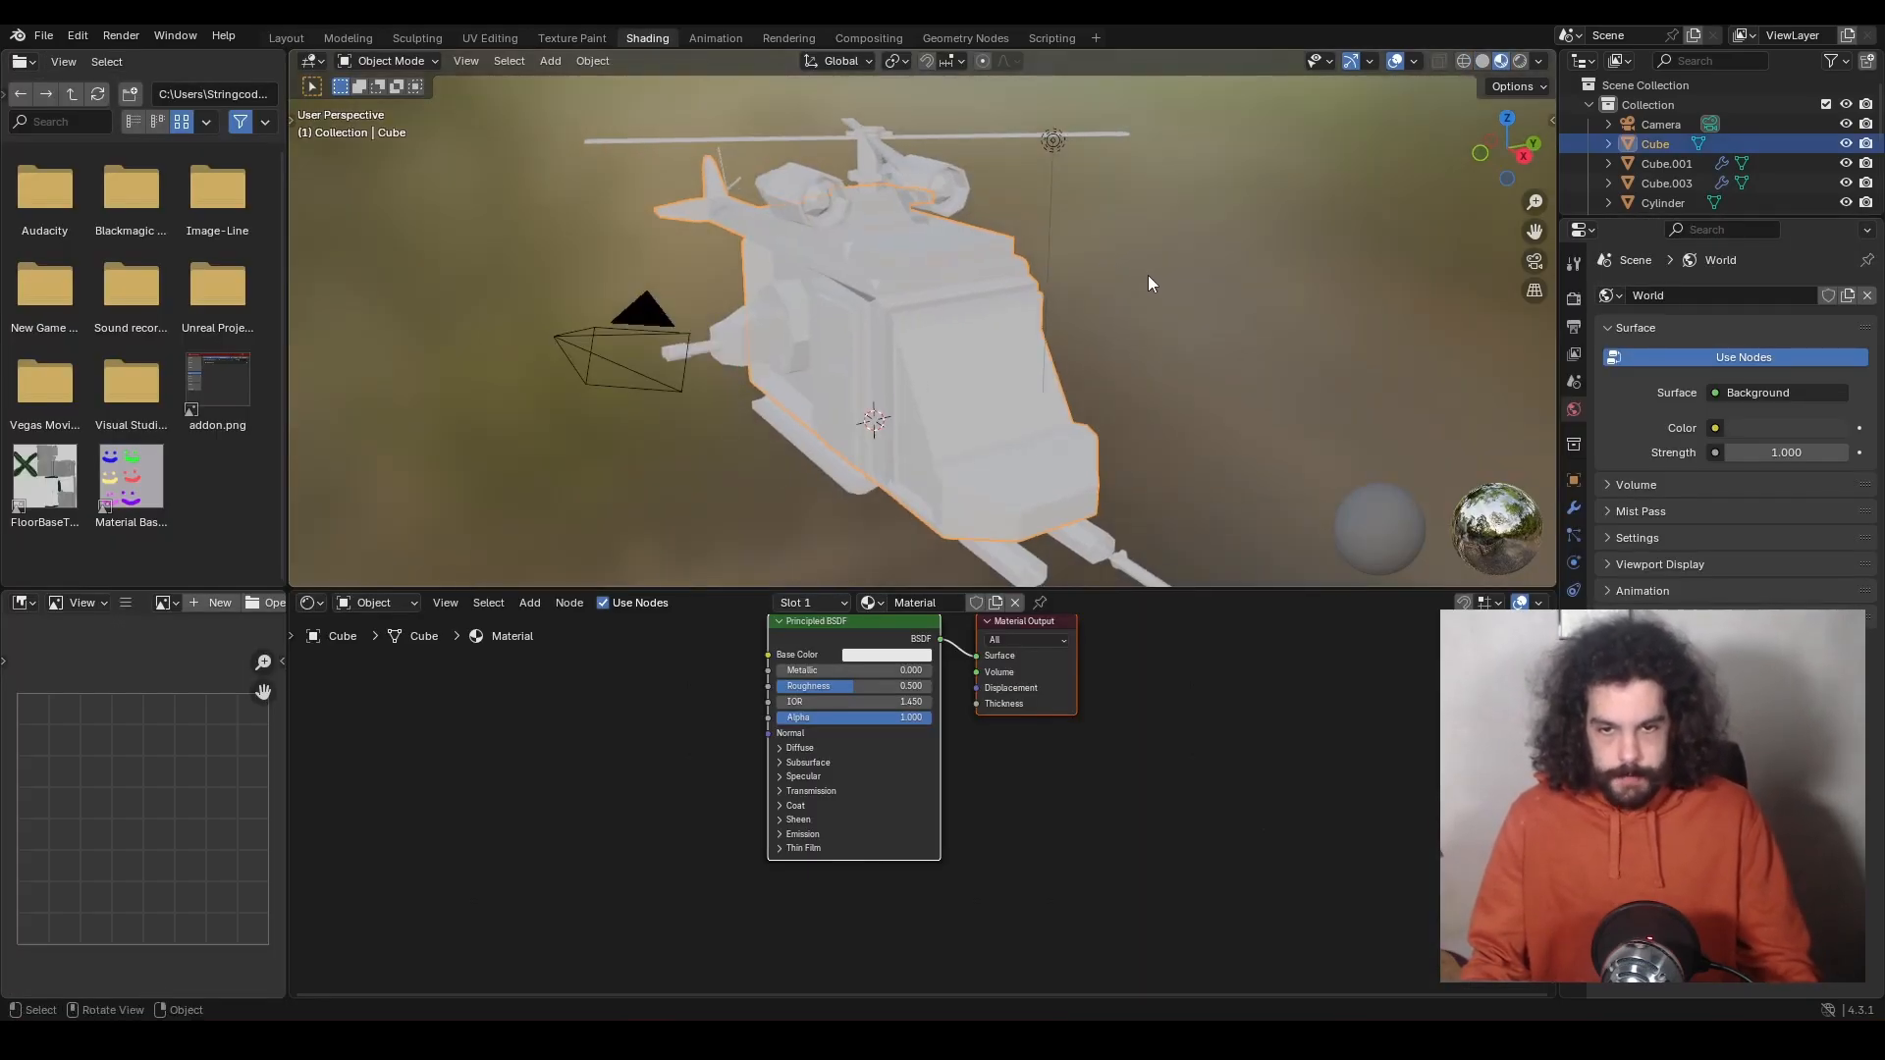
key(shift+h)
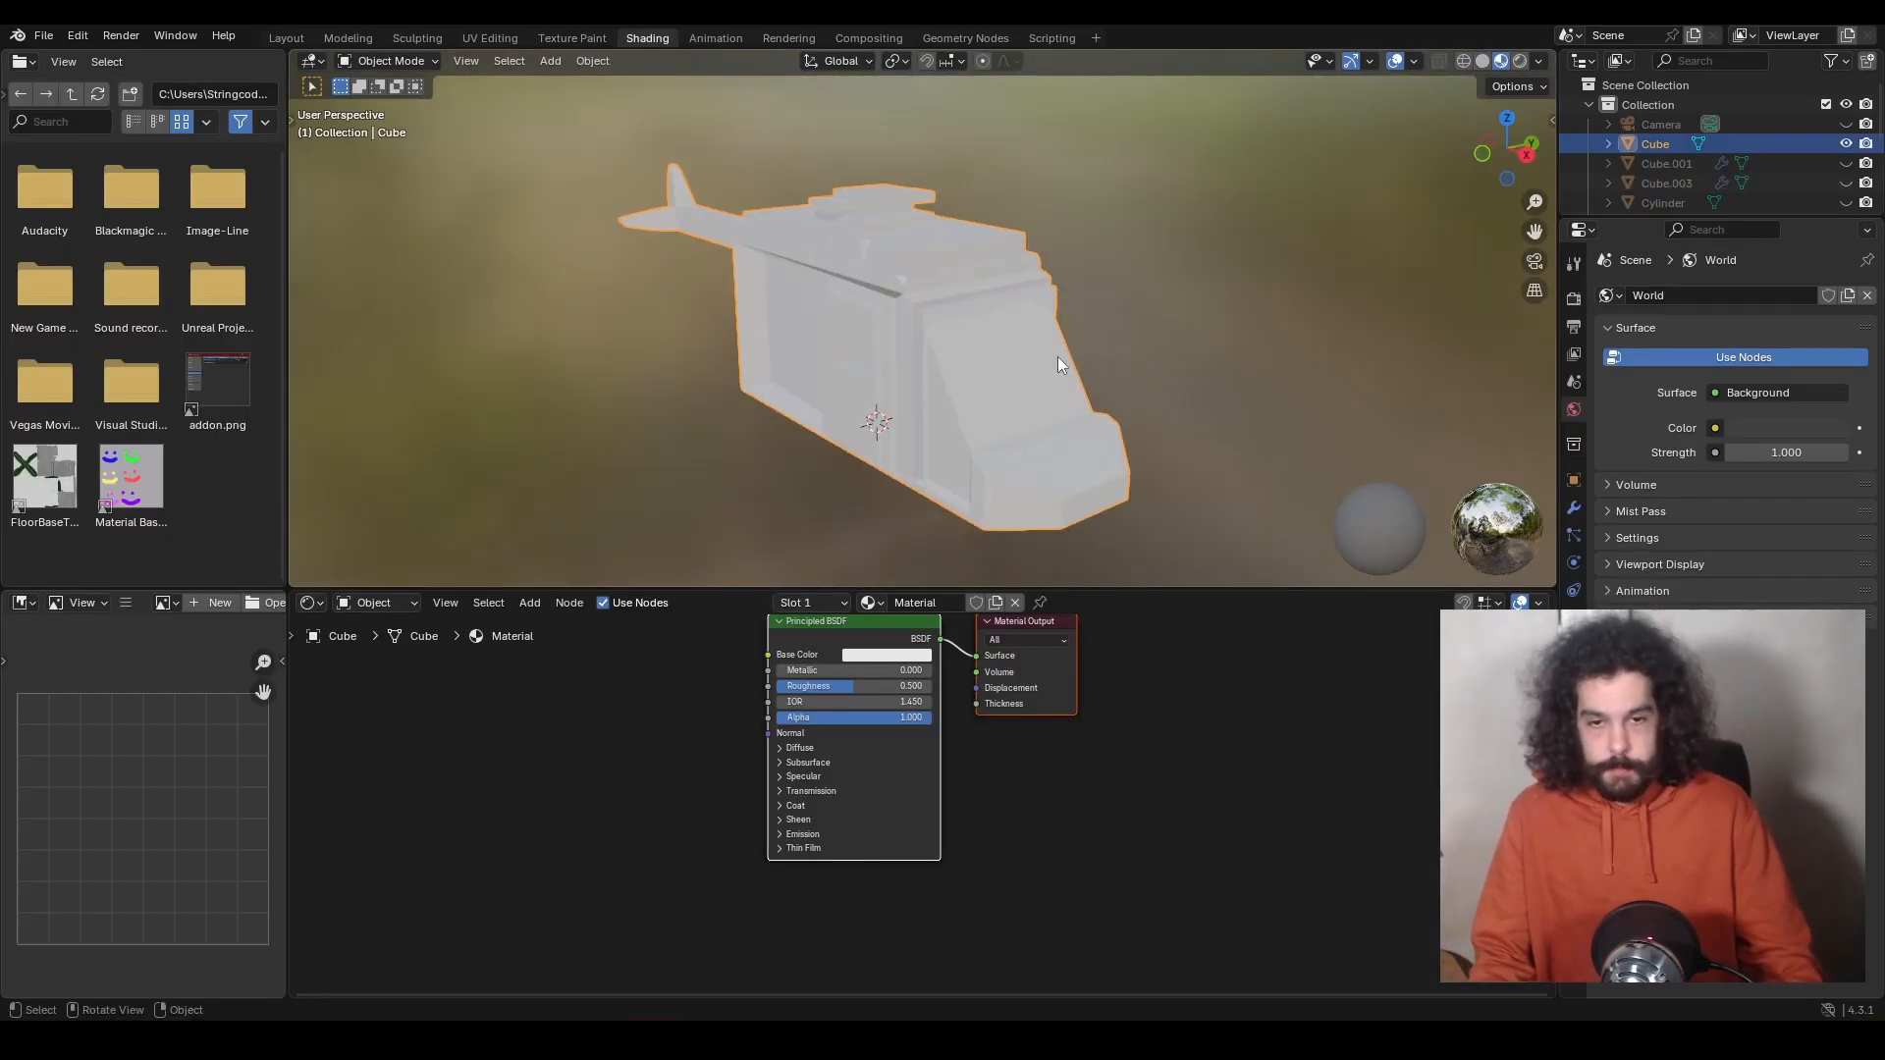
middle_drag(1063, 356, 904, 422)
click(887, 655)
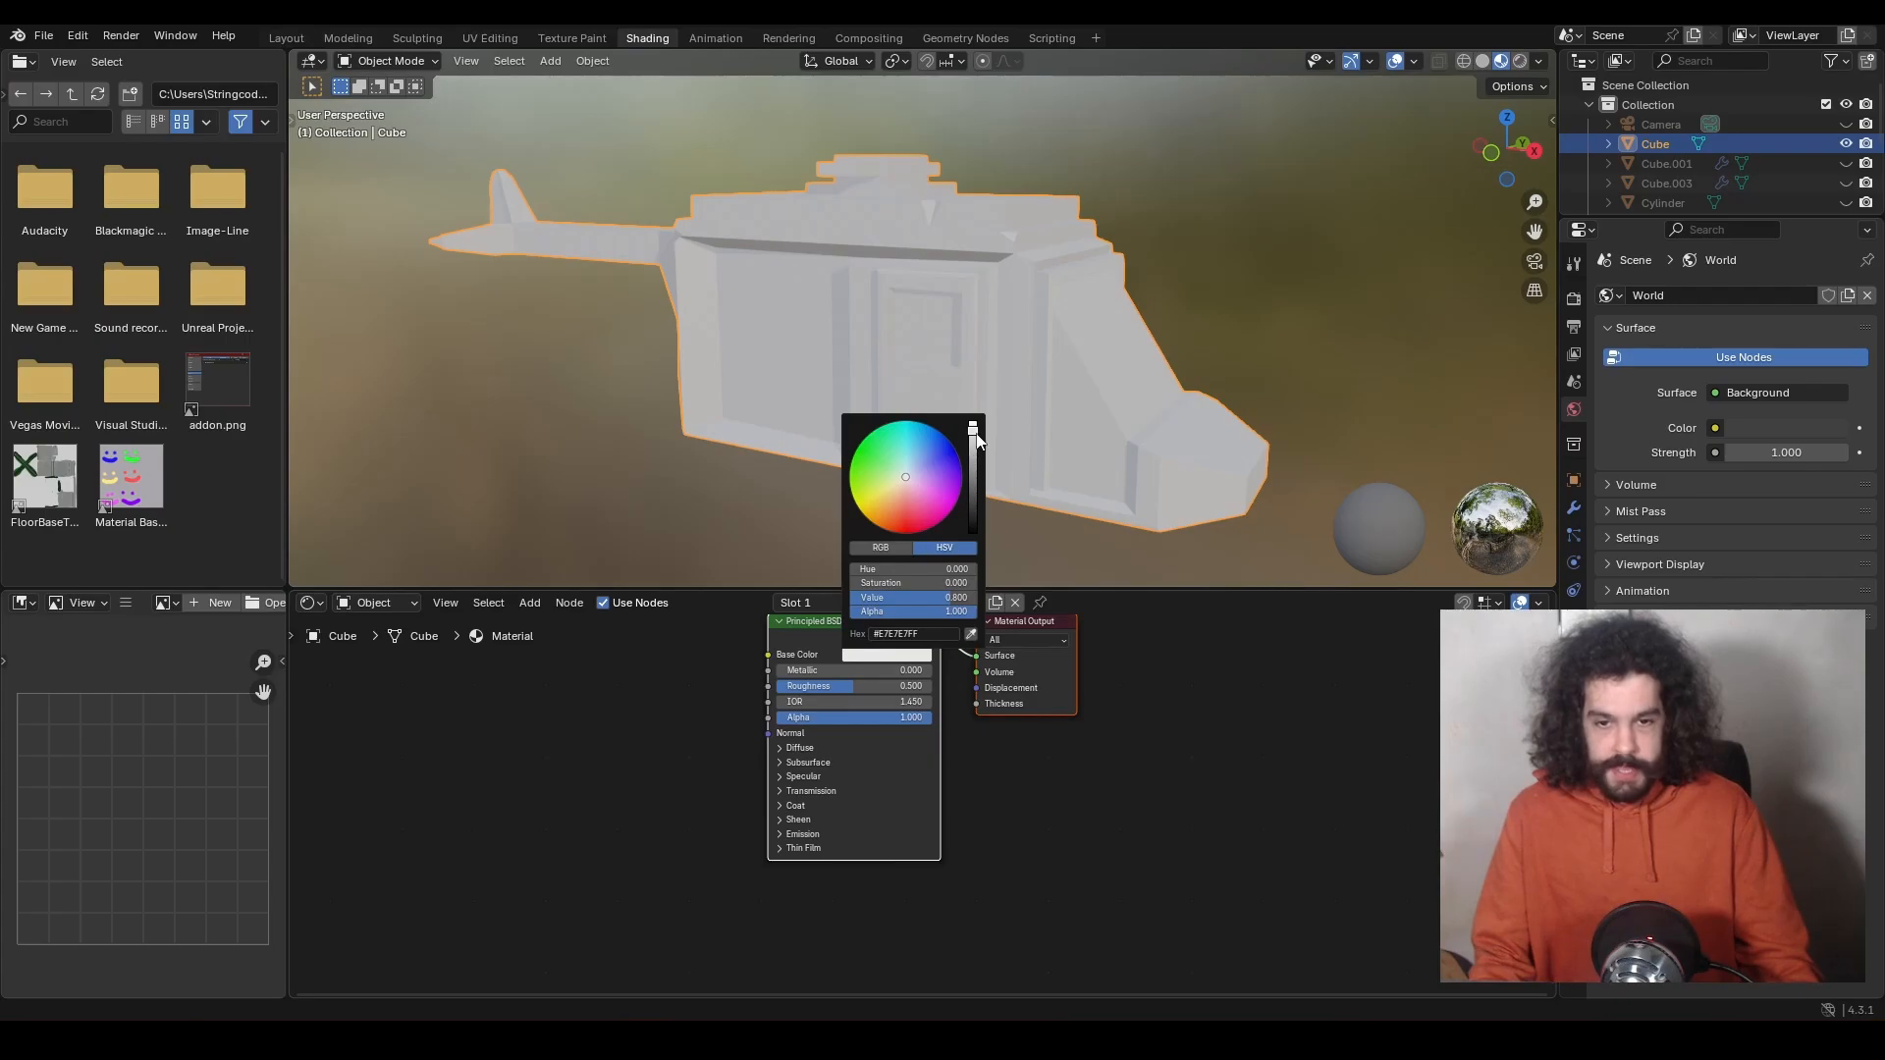
drag(977, 442, 973, 486)
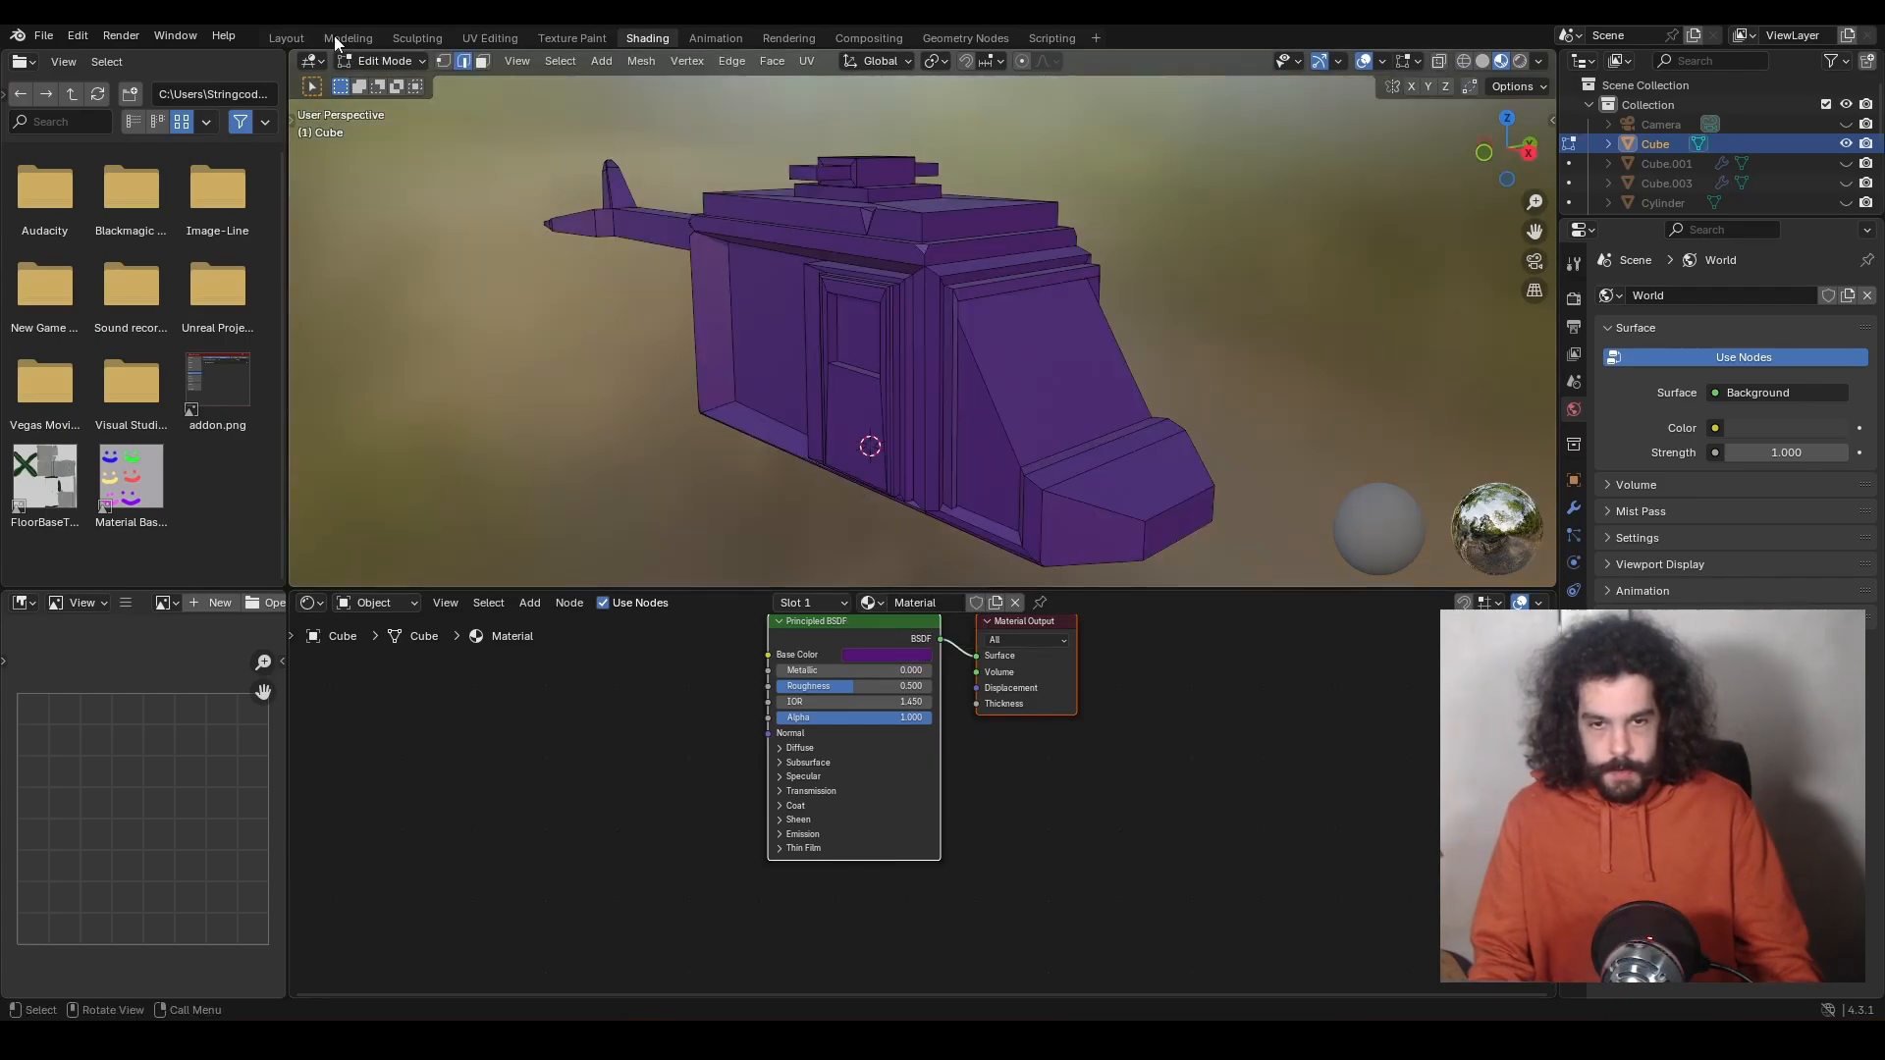
Give the cockpit's front and side window faces a new material in a second slot with a light teal base color.
click(974, 421)
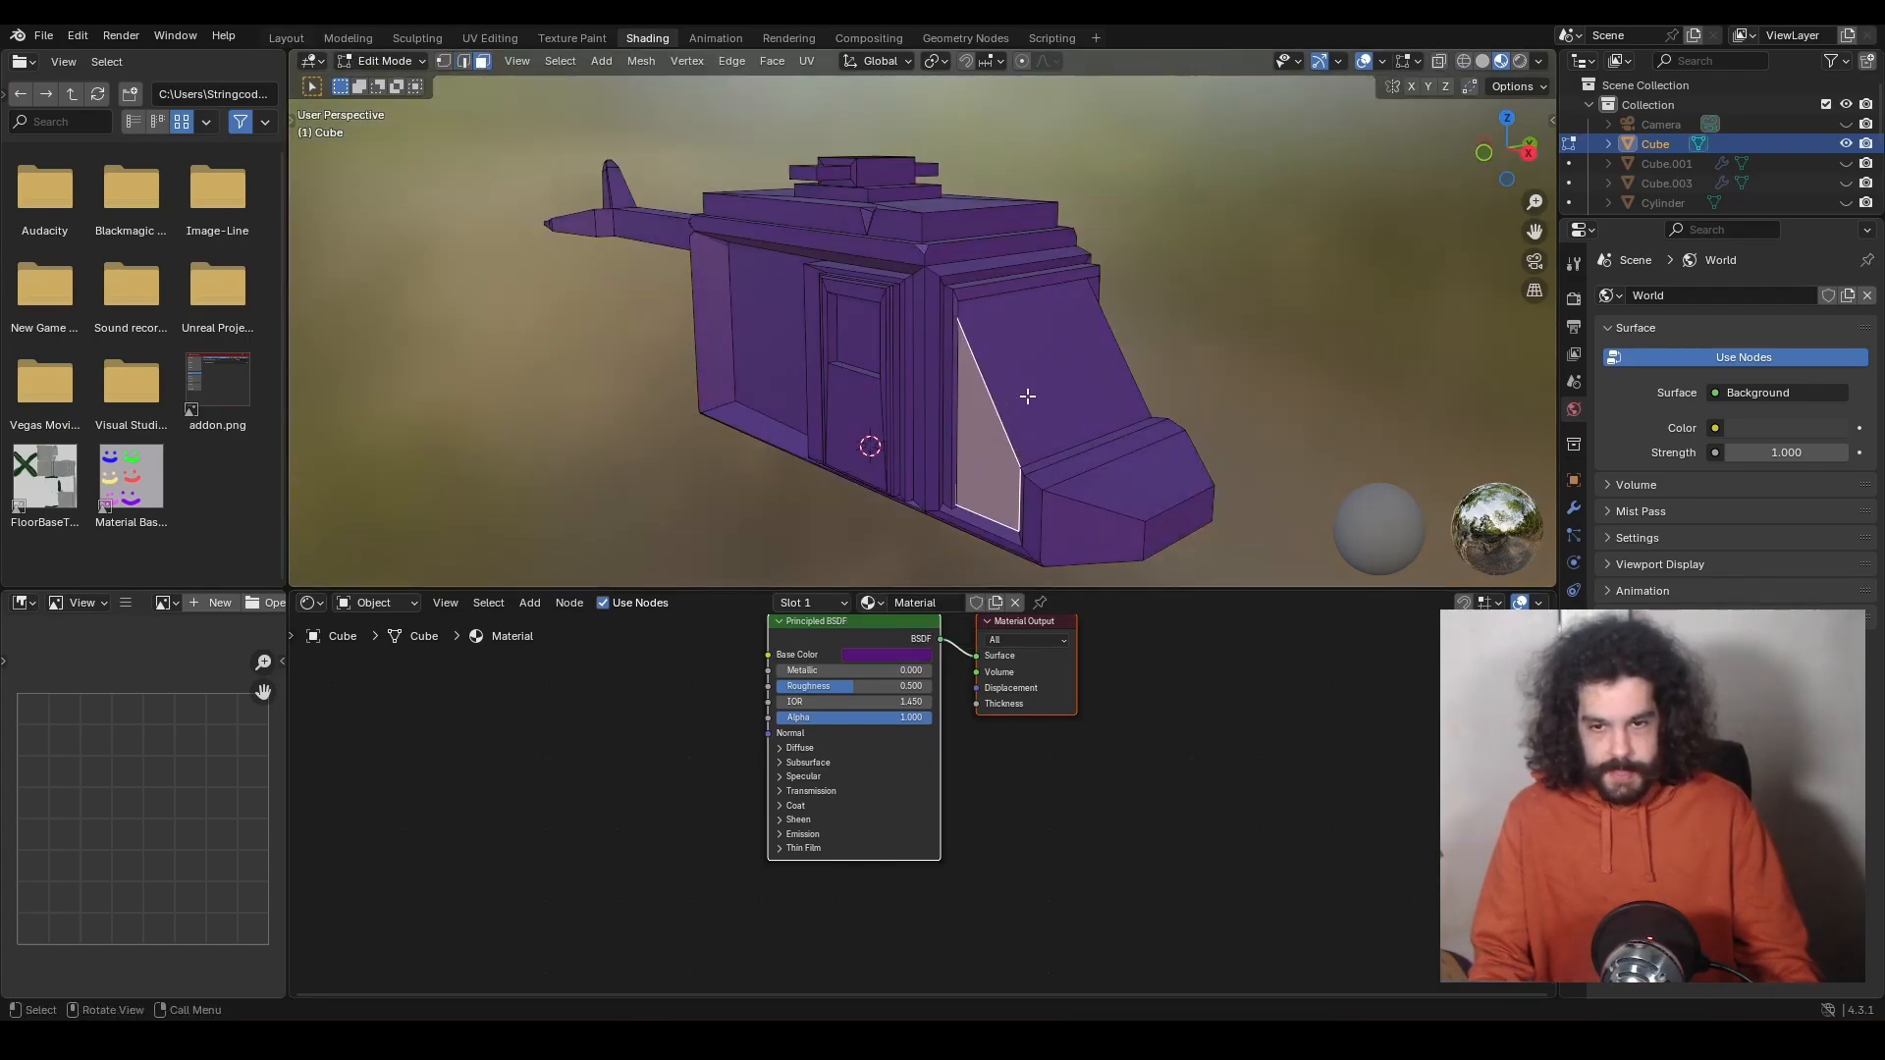
shift+click(1070, 397)
middle_drag(1073, 400, 841, 412)
click(797, 602)
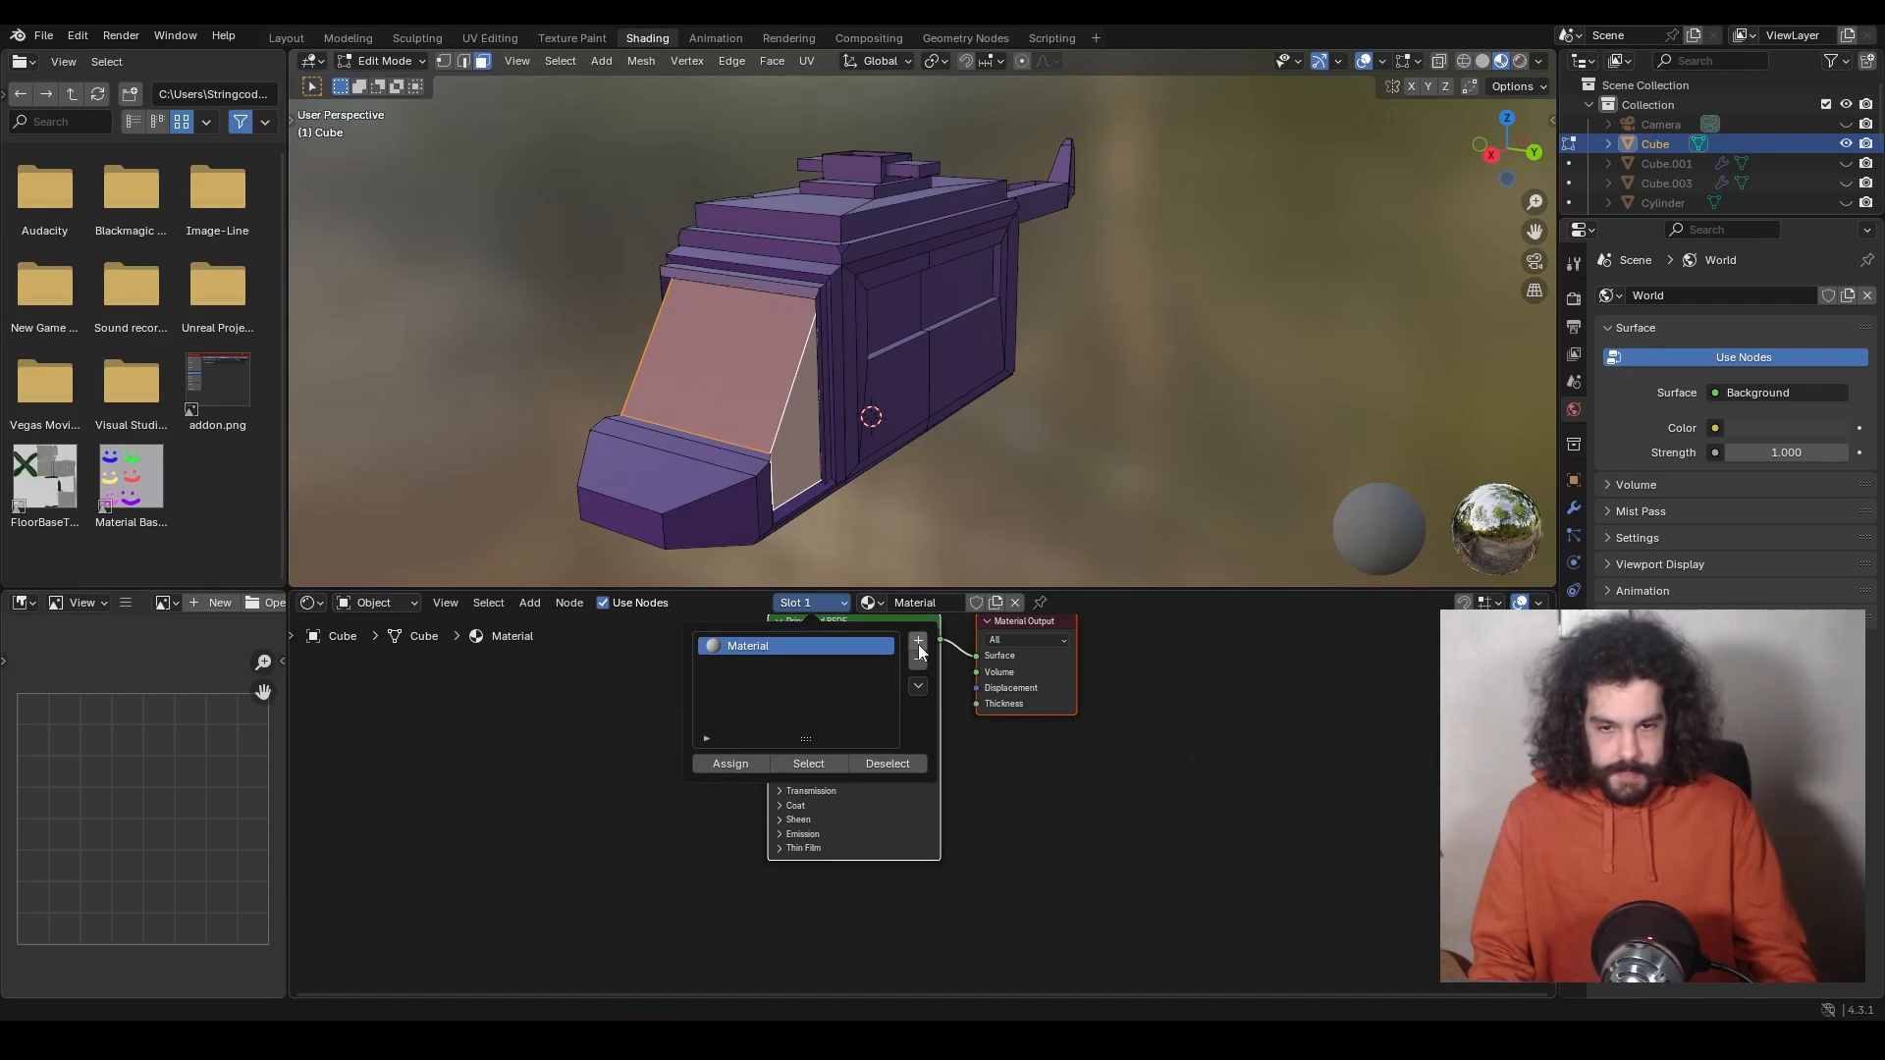
click(920, 651)
click(922, 602)
click(907, 655)
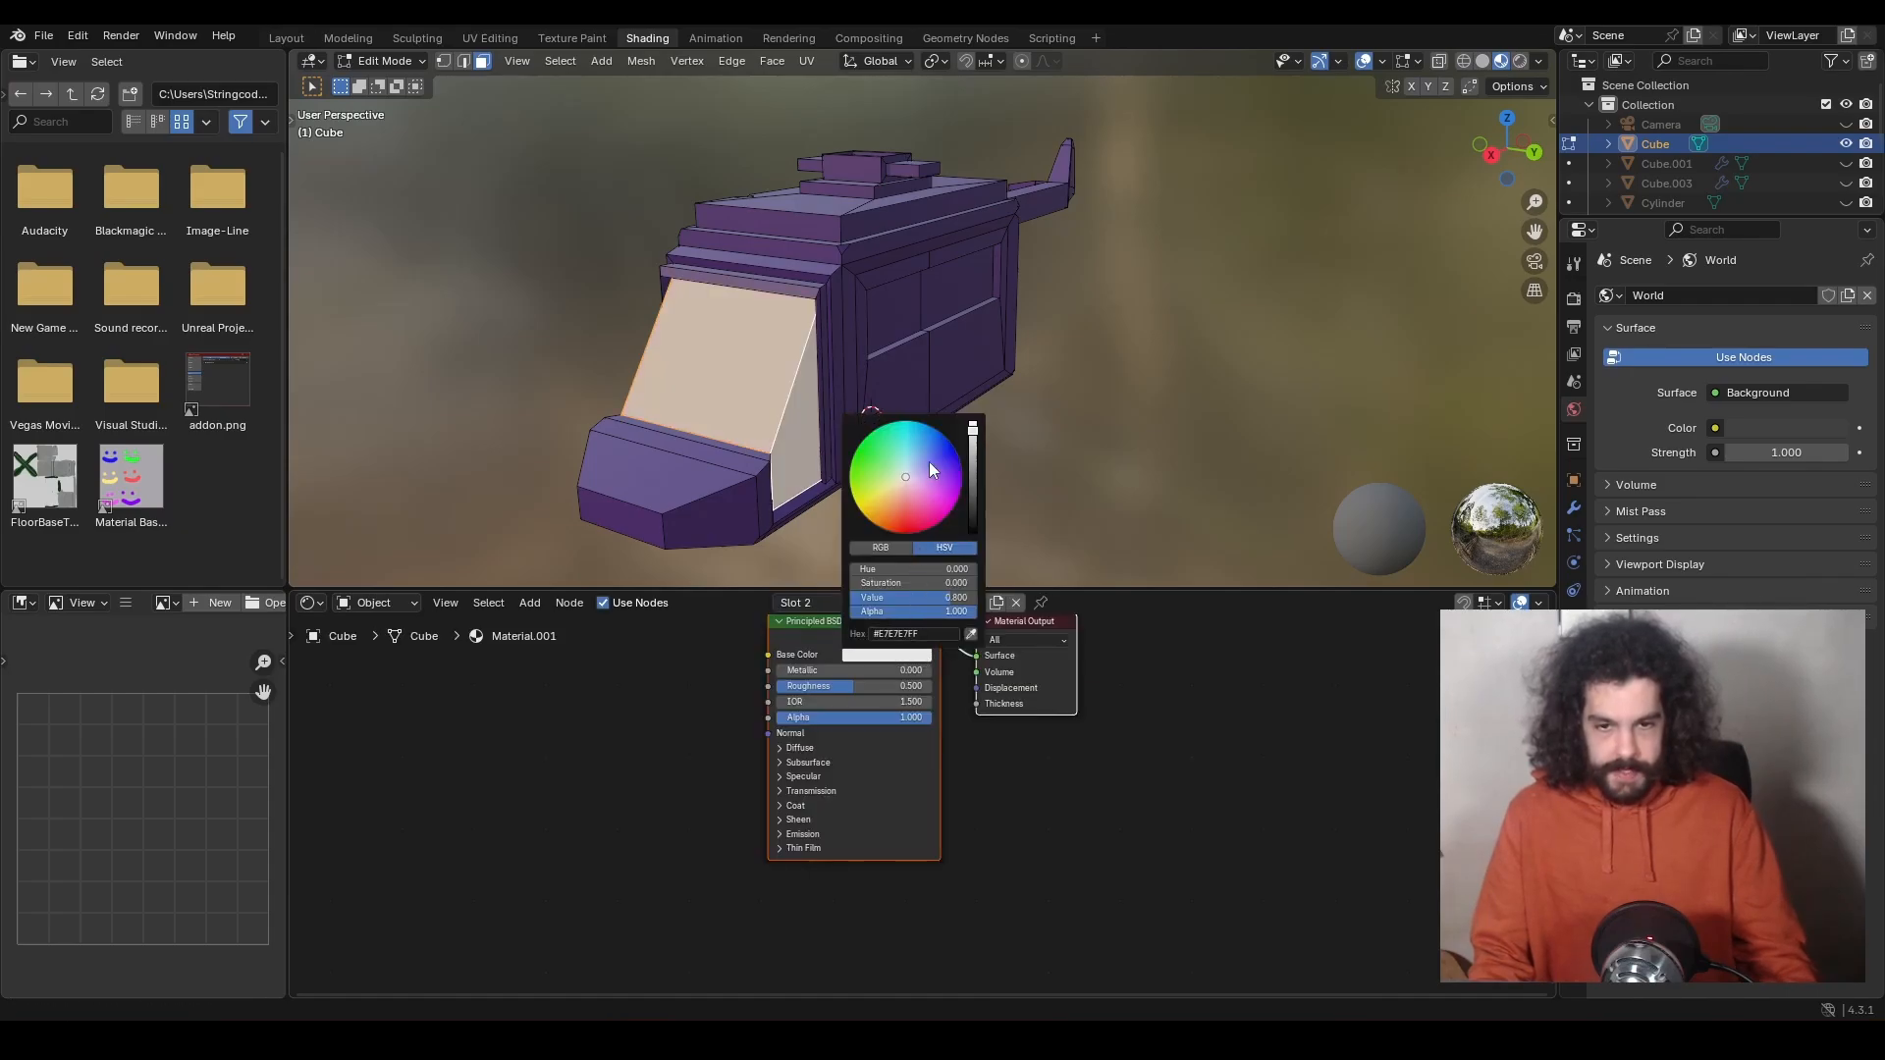
drag(929, 462, 906, 460)
Assign the Window material to the side door's window face and the two window faces on the opposite side.
middle_drag(906, 459, 976, 323)
click(975, 323)
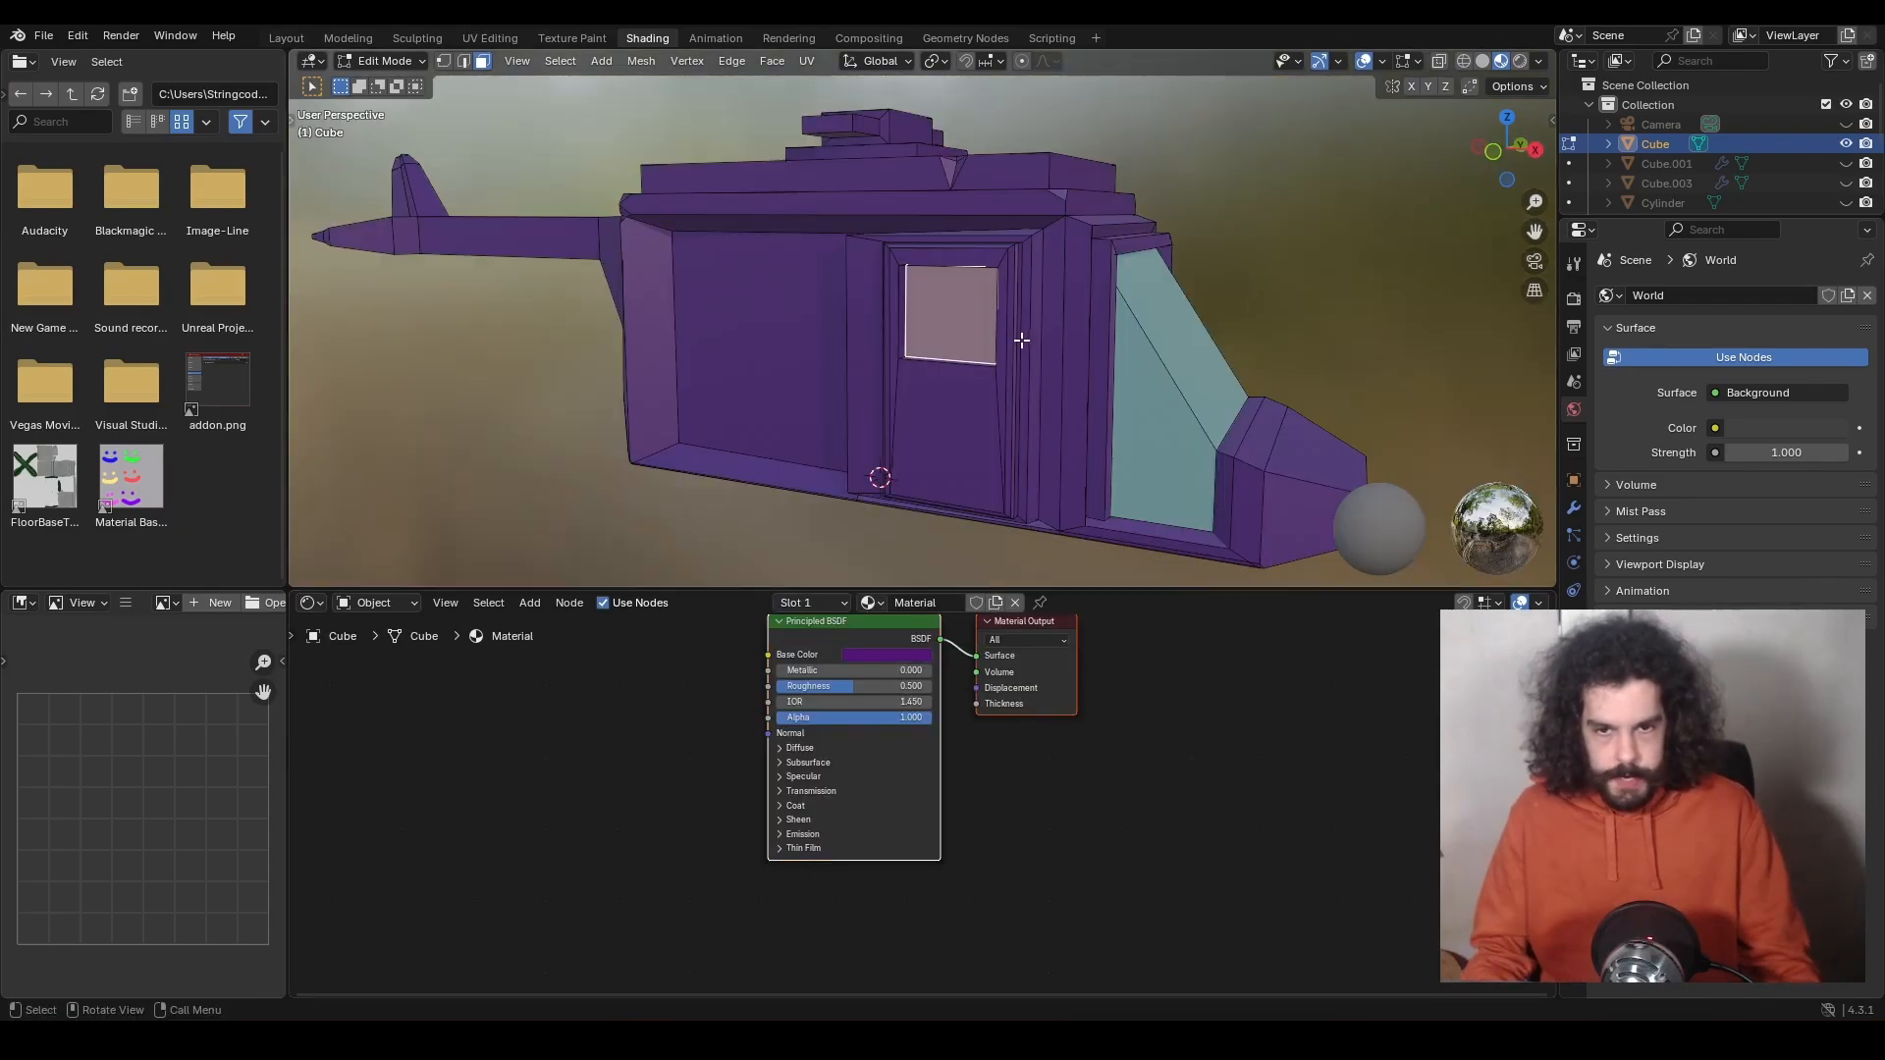
scroll(1021, 340, up, 3)
middle_drag(1081, 349, 905, 357)
shift+click(835, 314)
shift+click(959, 278)
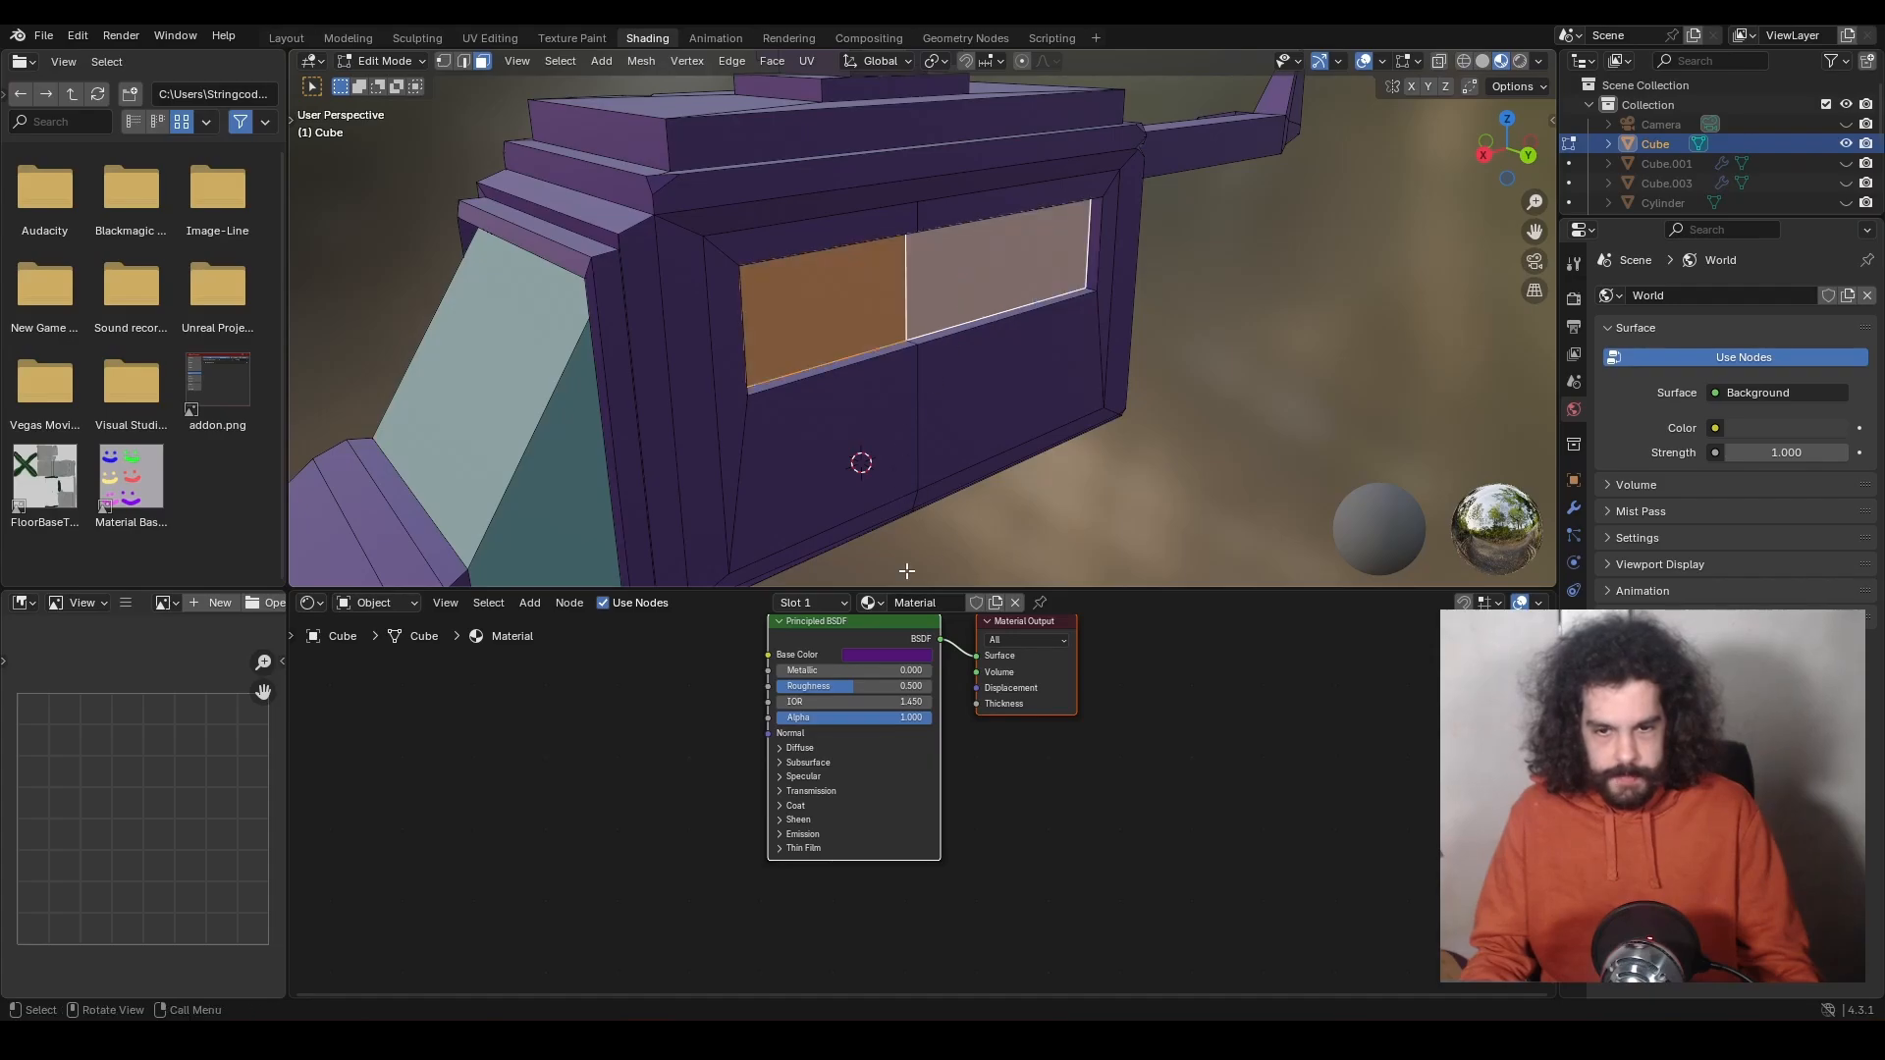
click(811, 603)
click(766, 665)
click(744, 770)
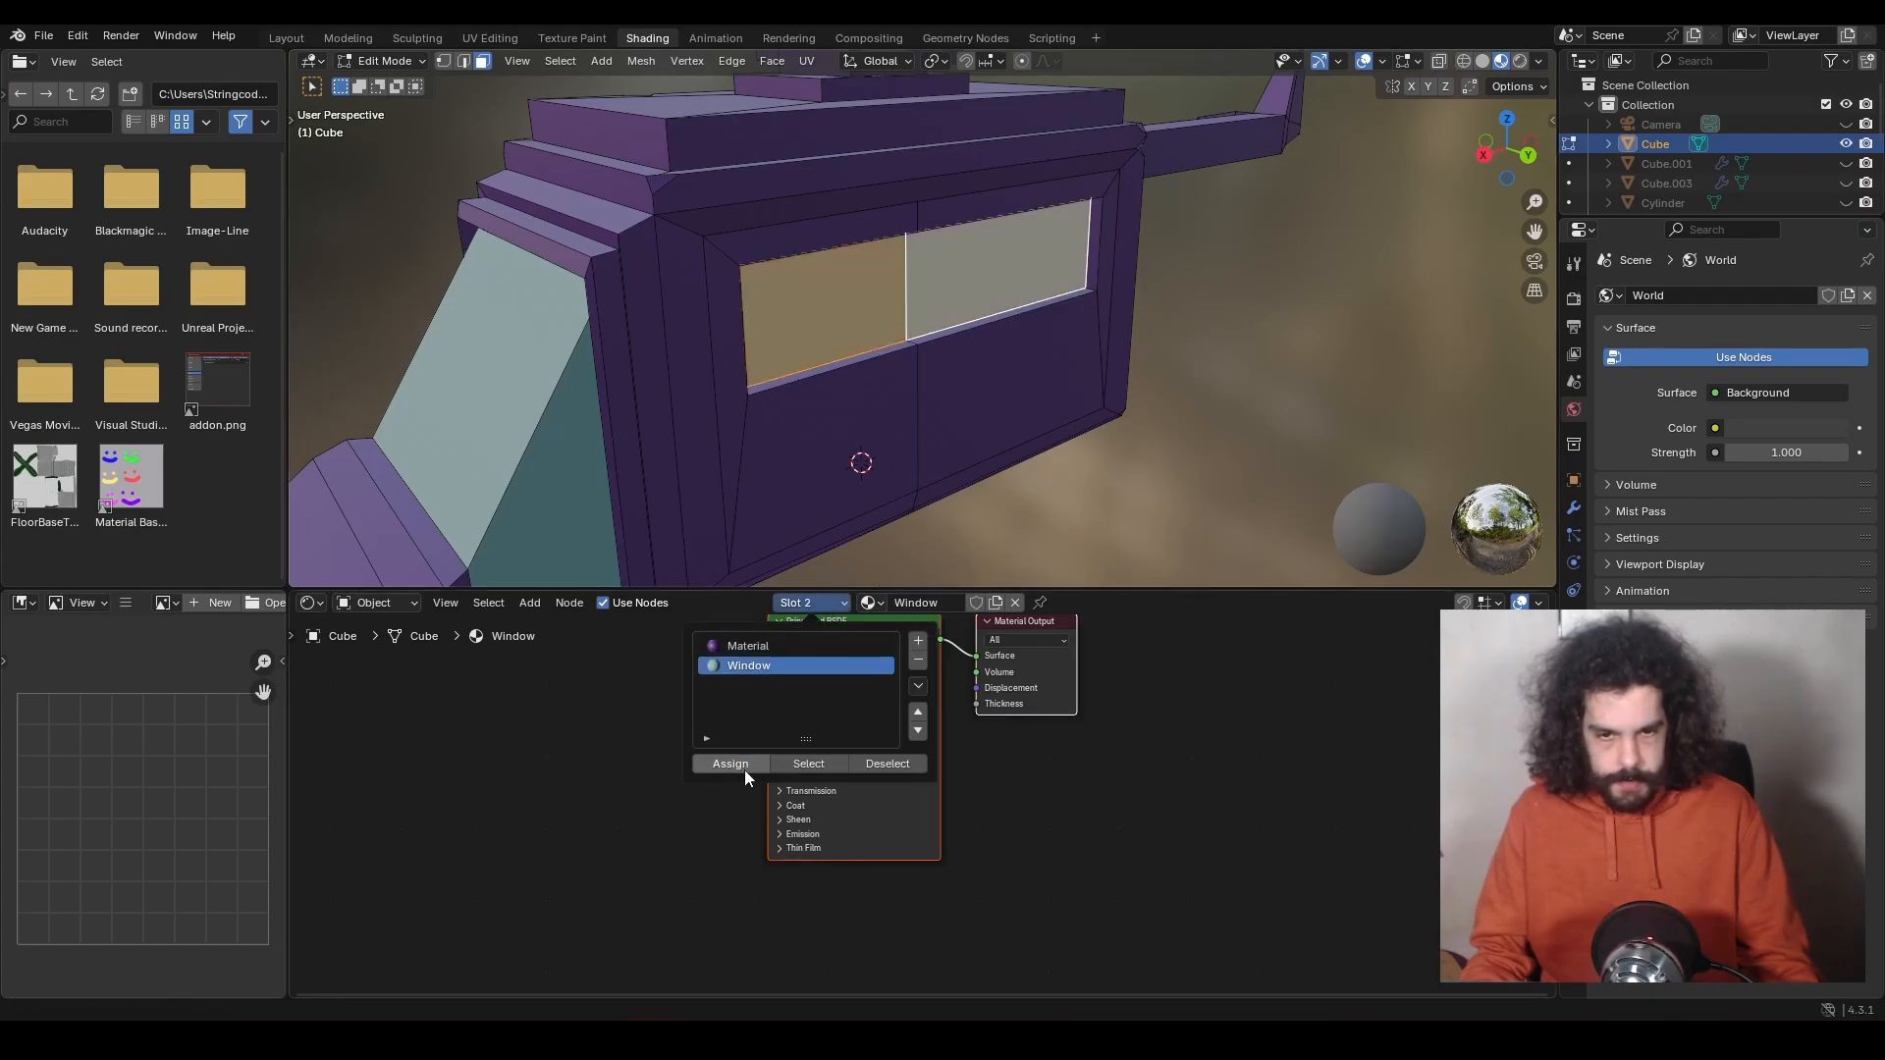
Give the frame faces around the cockpit windshield a new material in a third slot with a gray base color.
middle_drag(864, 471, 861, 342)
shift+click(840, 234)
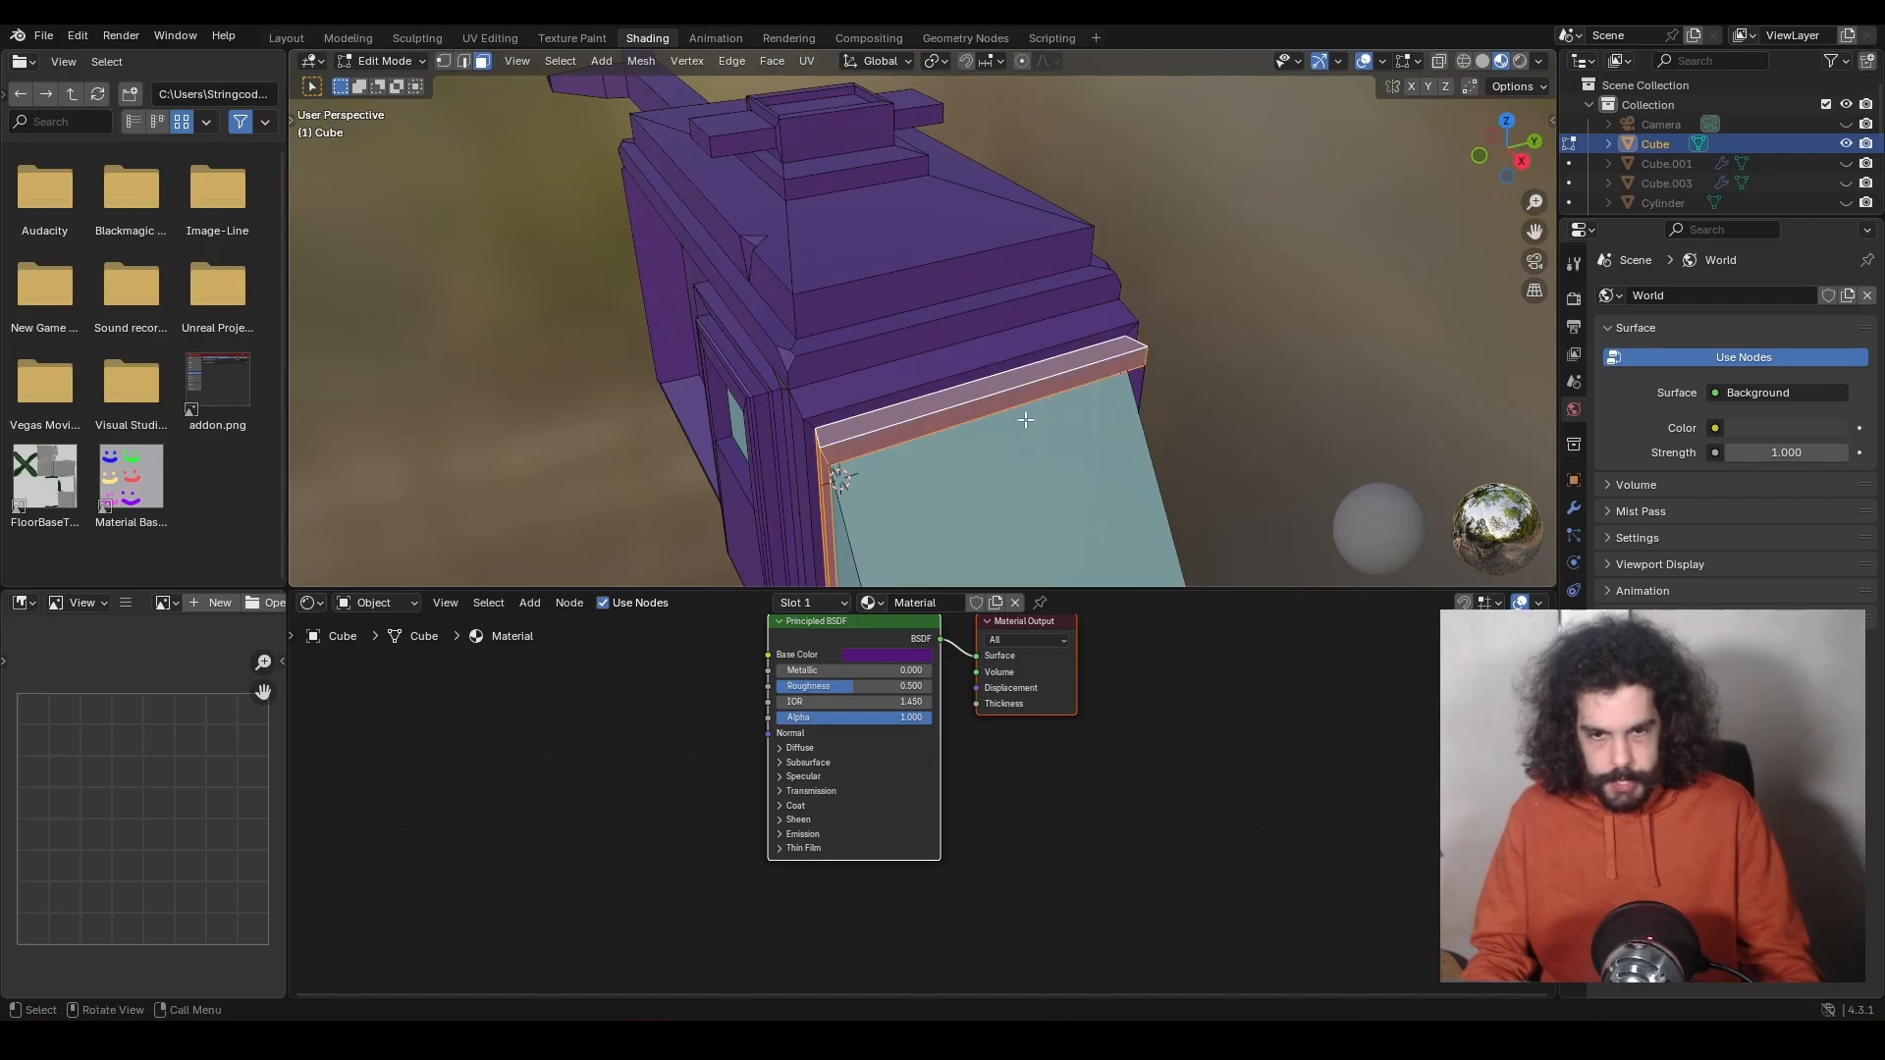
middle_drag(871, 421, 878, 350)
scroll(816, 297, up, 4)
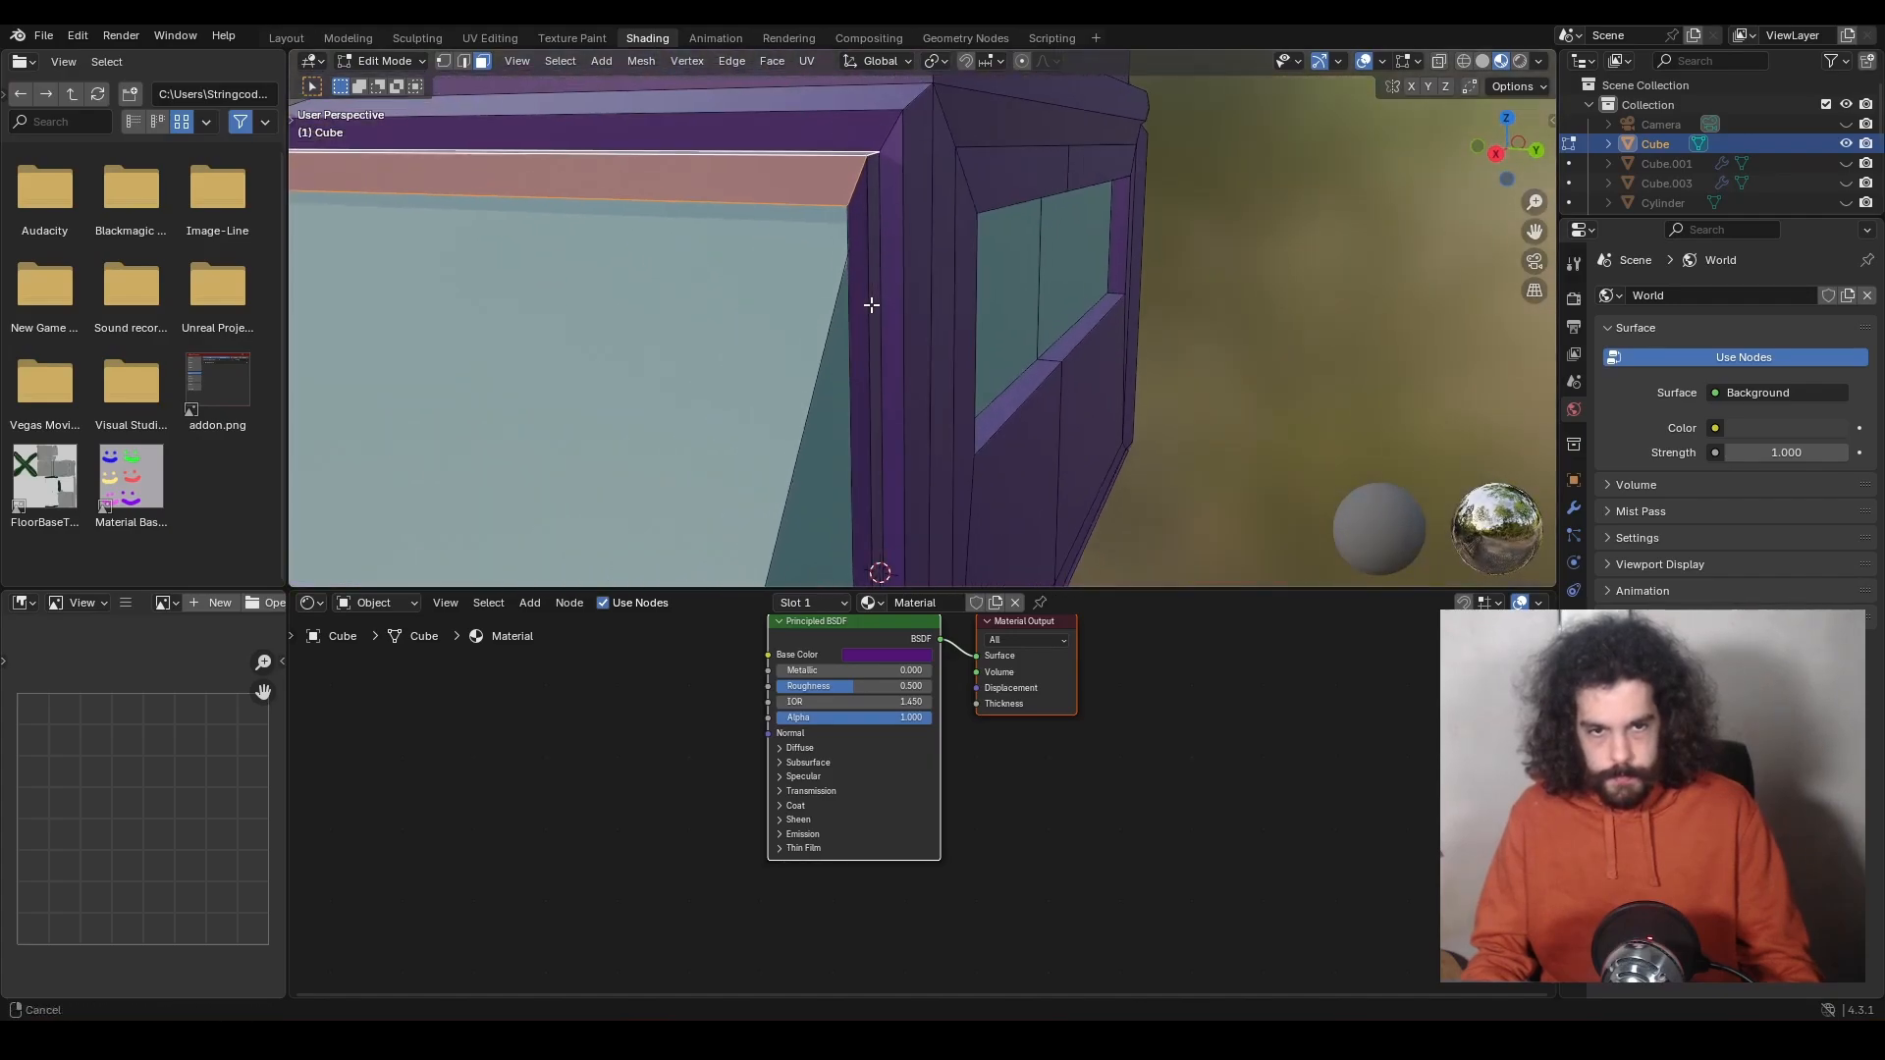
shift+click(882, 270)
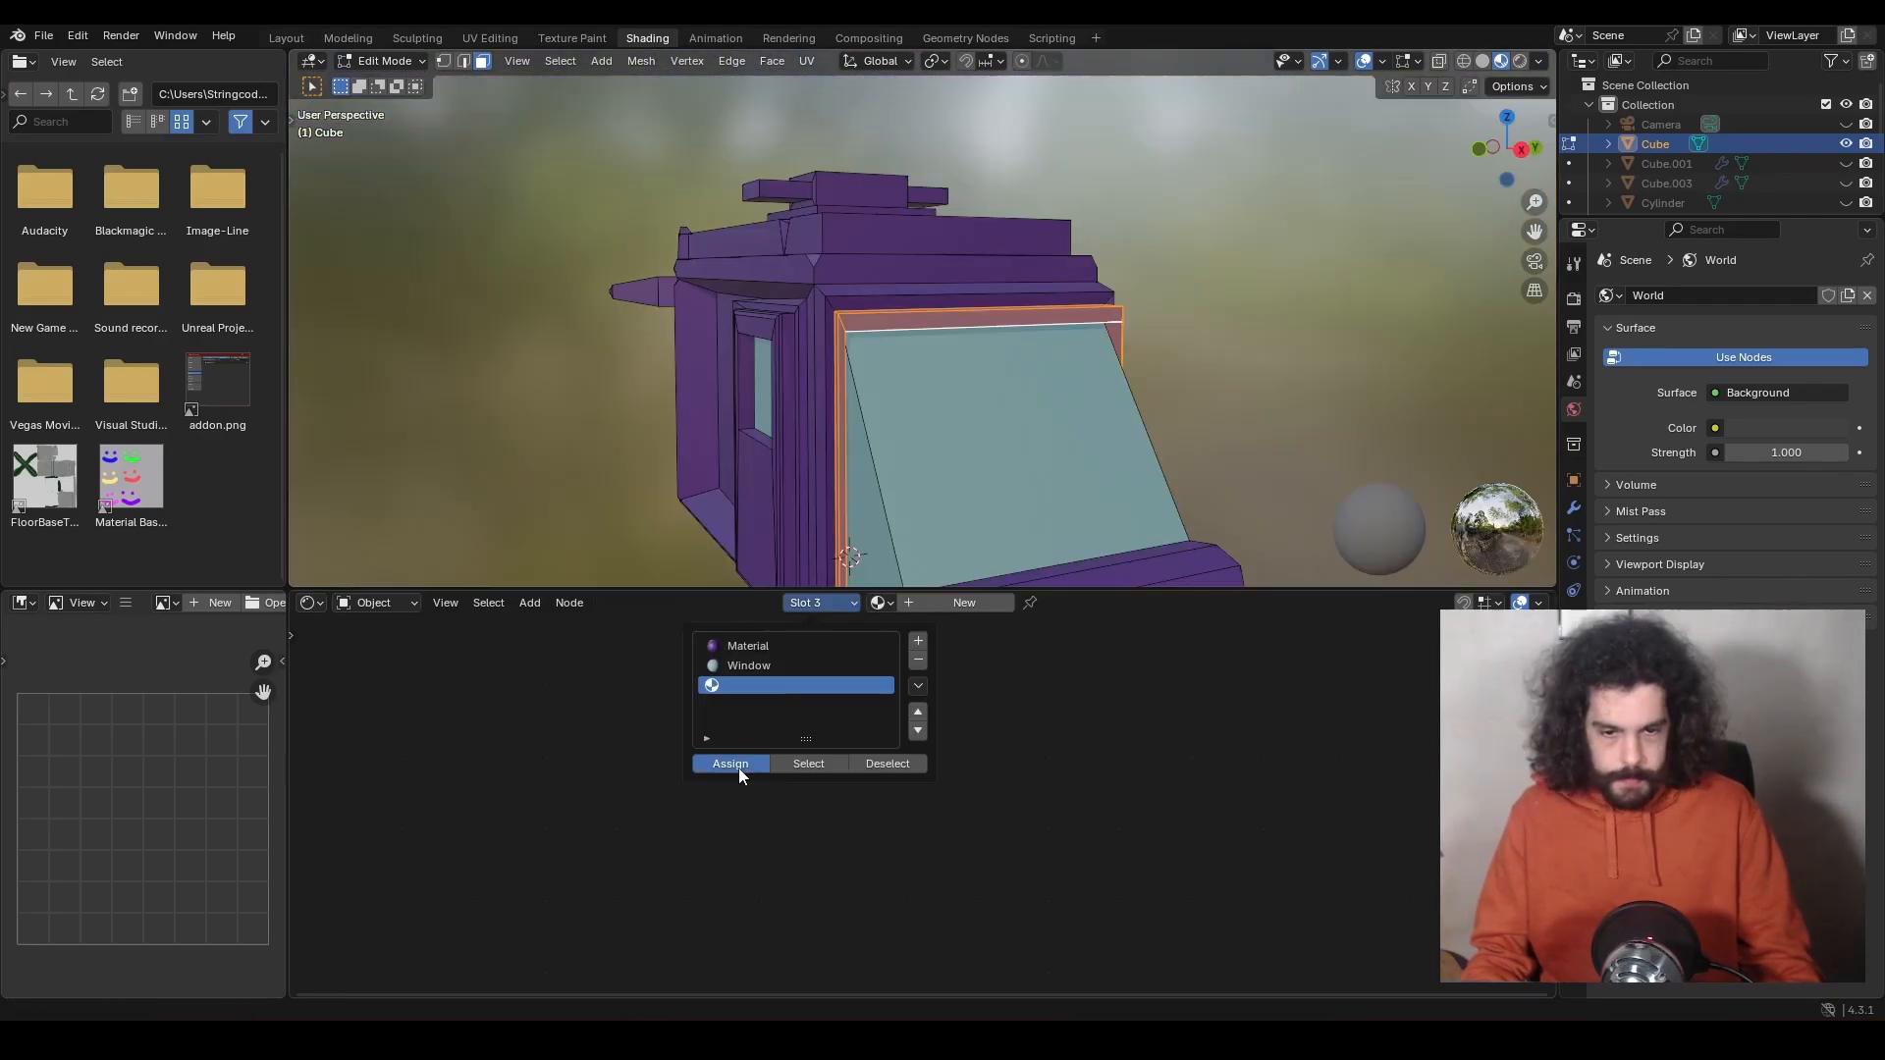
click(738, 768)
click(964, 601)
click(886, 654)
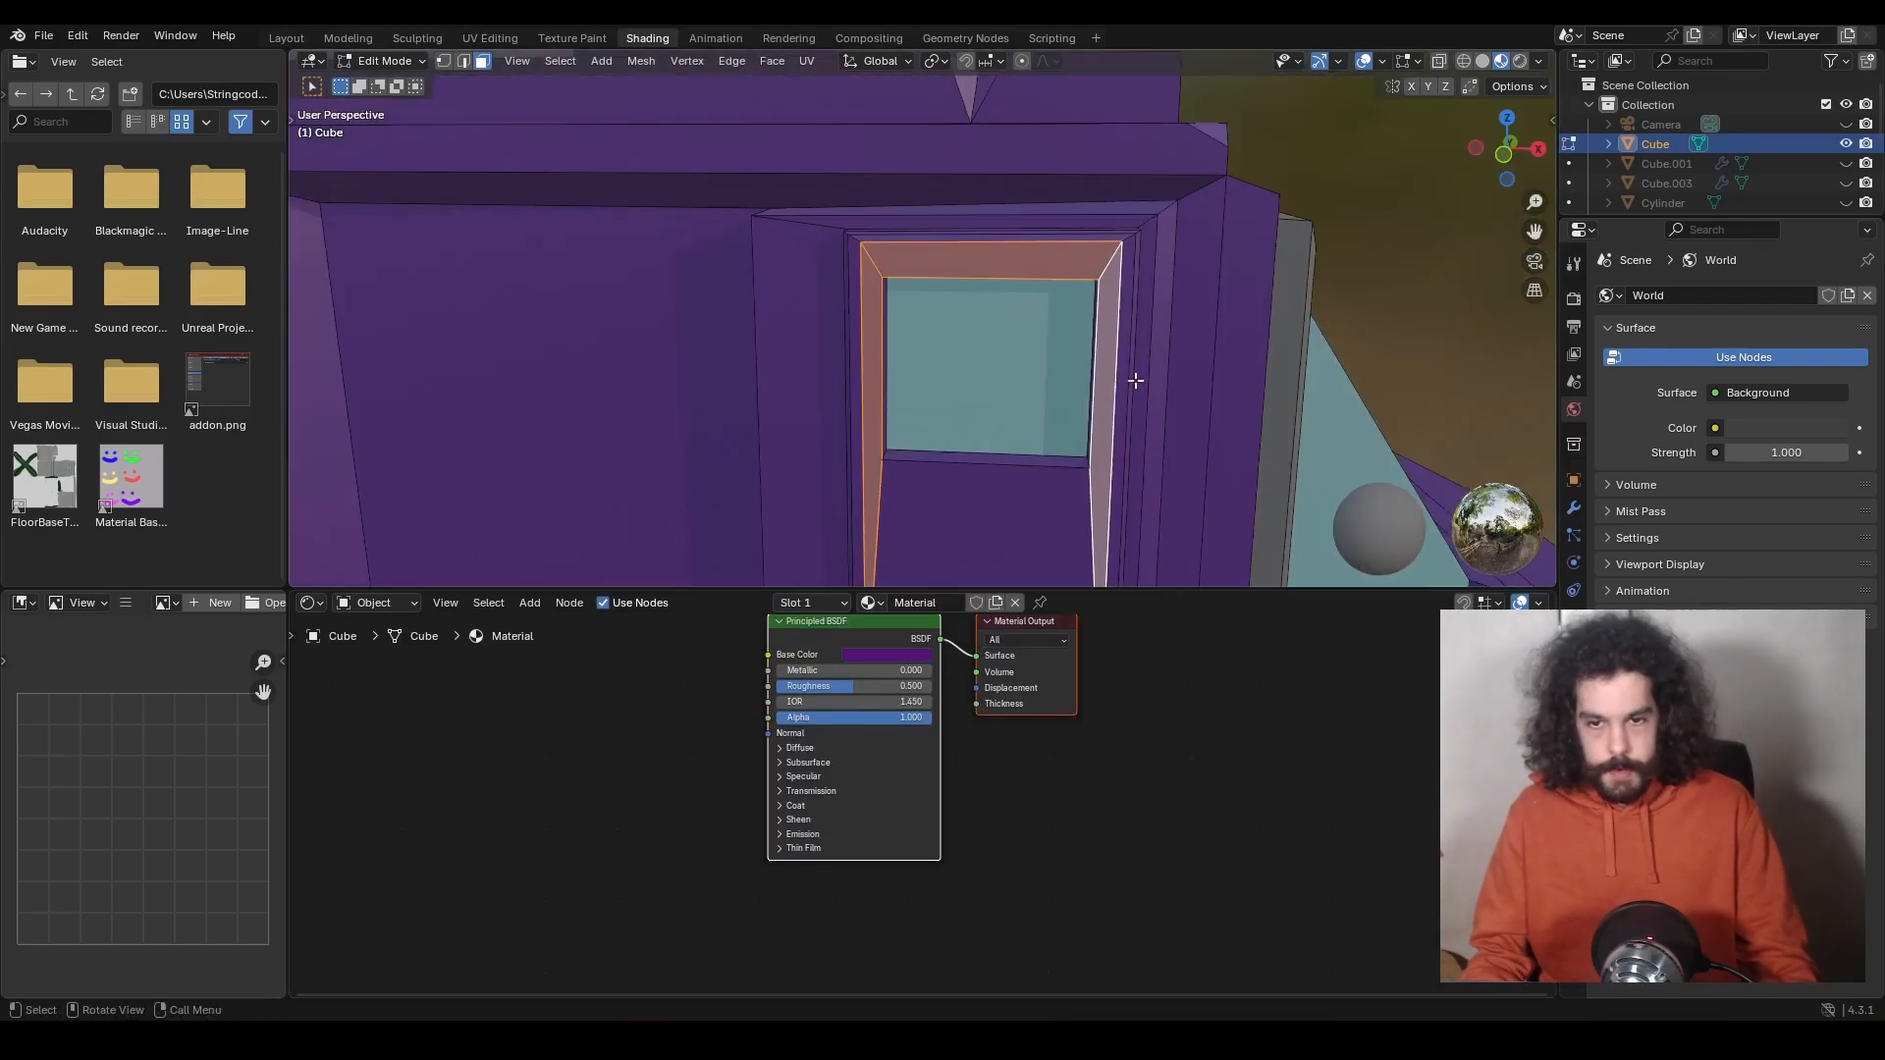
Assign the gray Material.001 to the side door's frame, lower panel and window ledge faces.
click(994, 477)
middle_drag(991, 429, 664, 516)
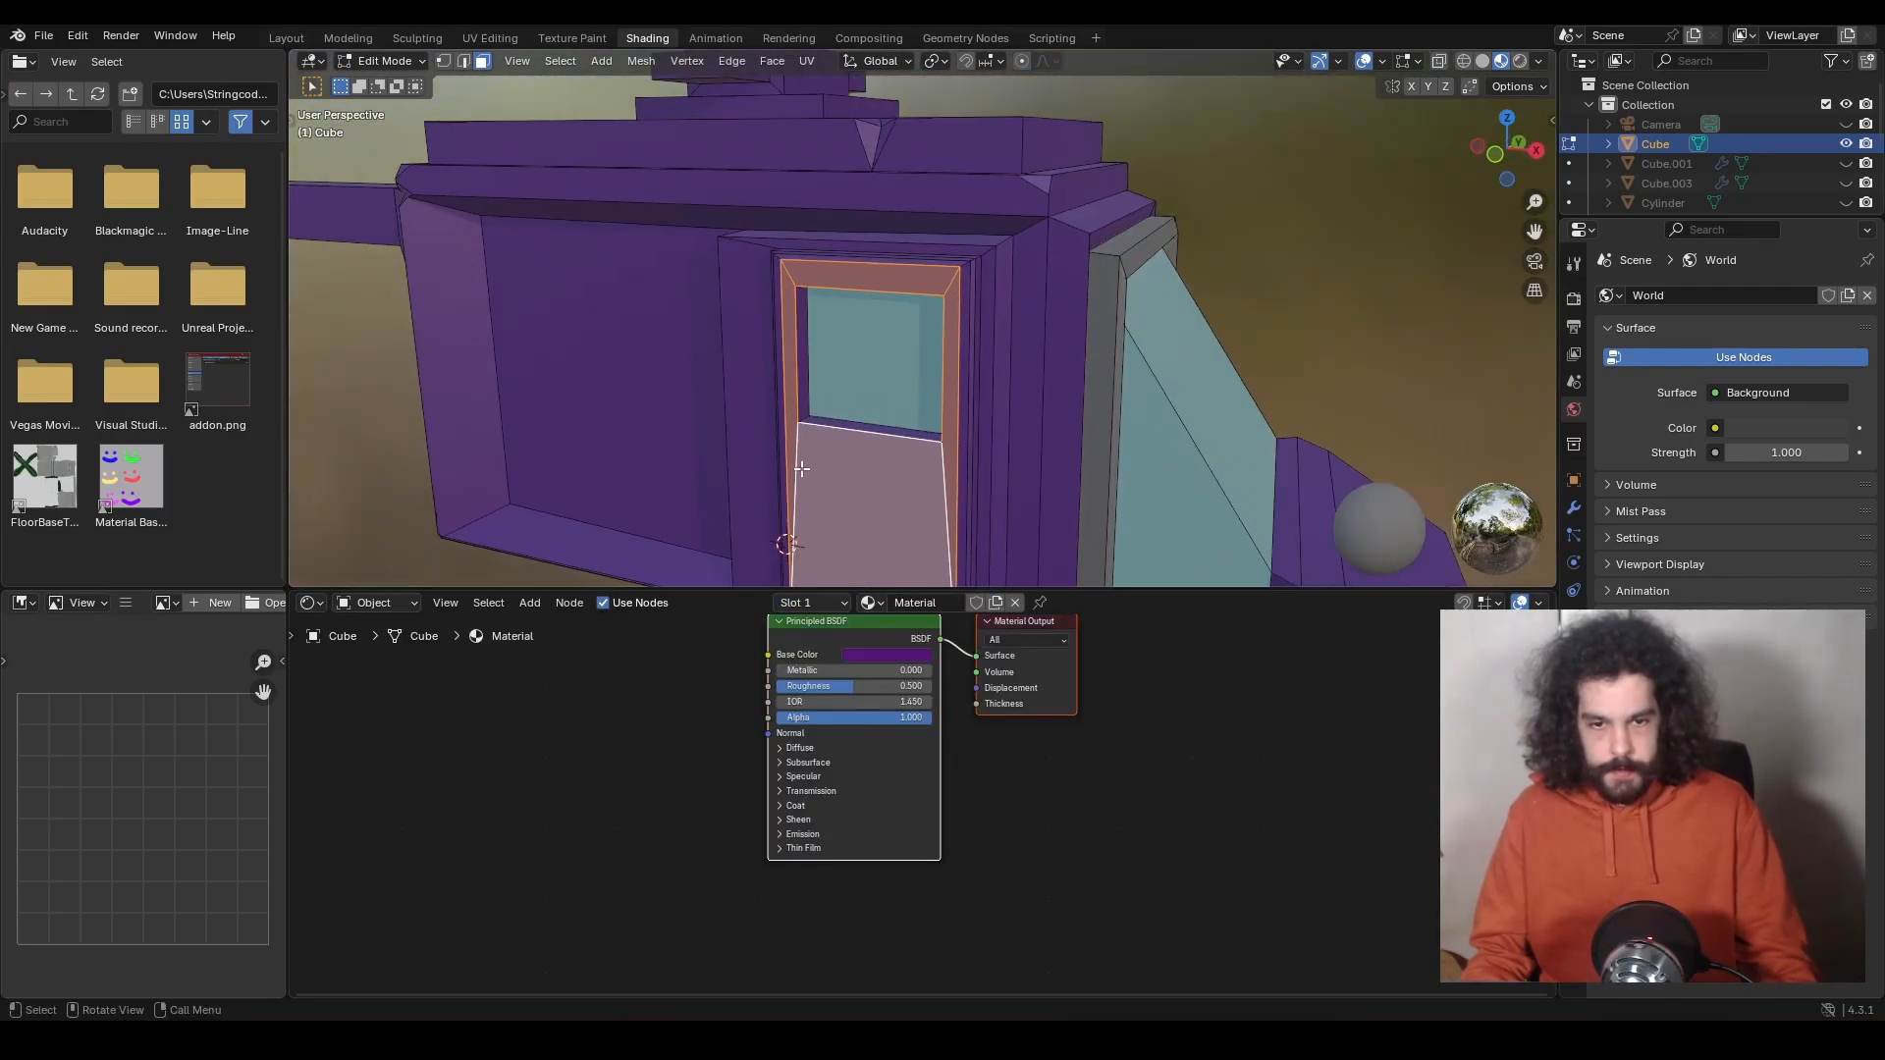
scroll(663, 517, up, 3)
alt+shift+click(663, 552)
scroll(843, 432, down, 2)
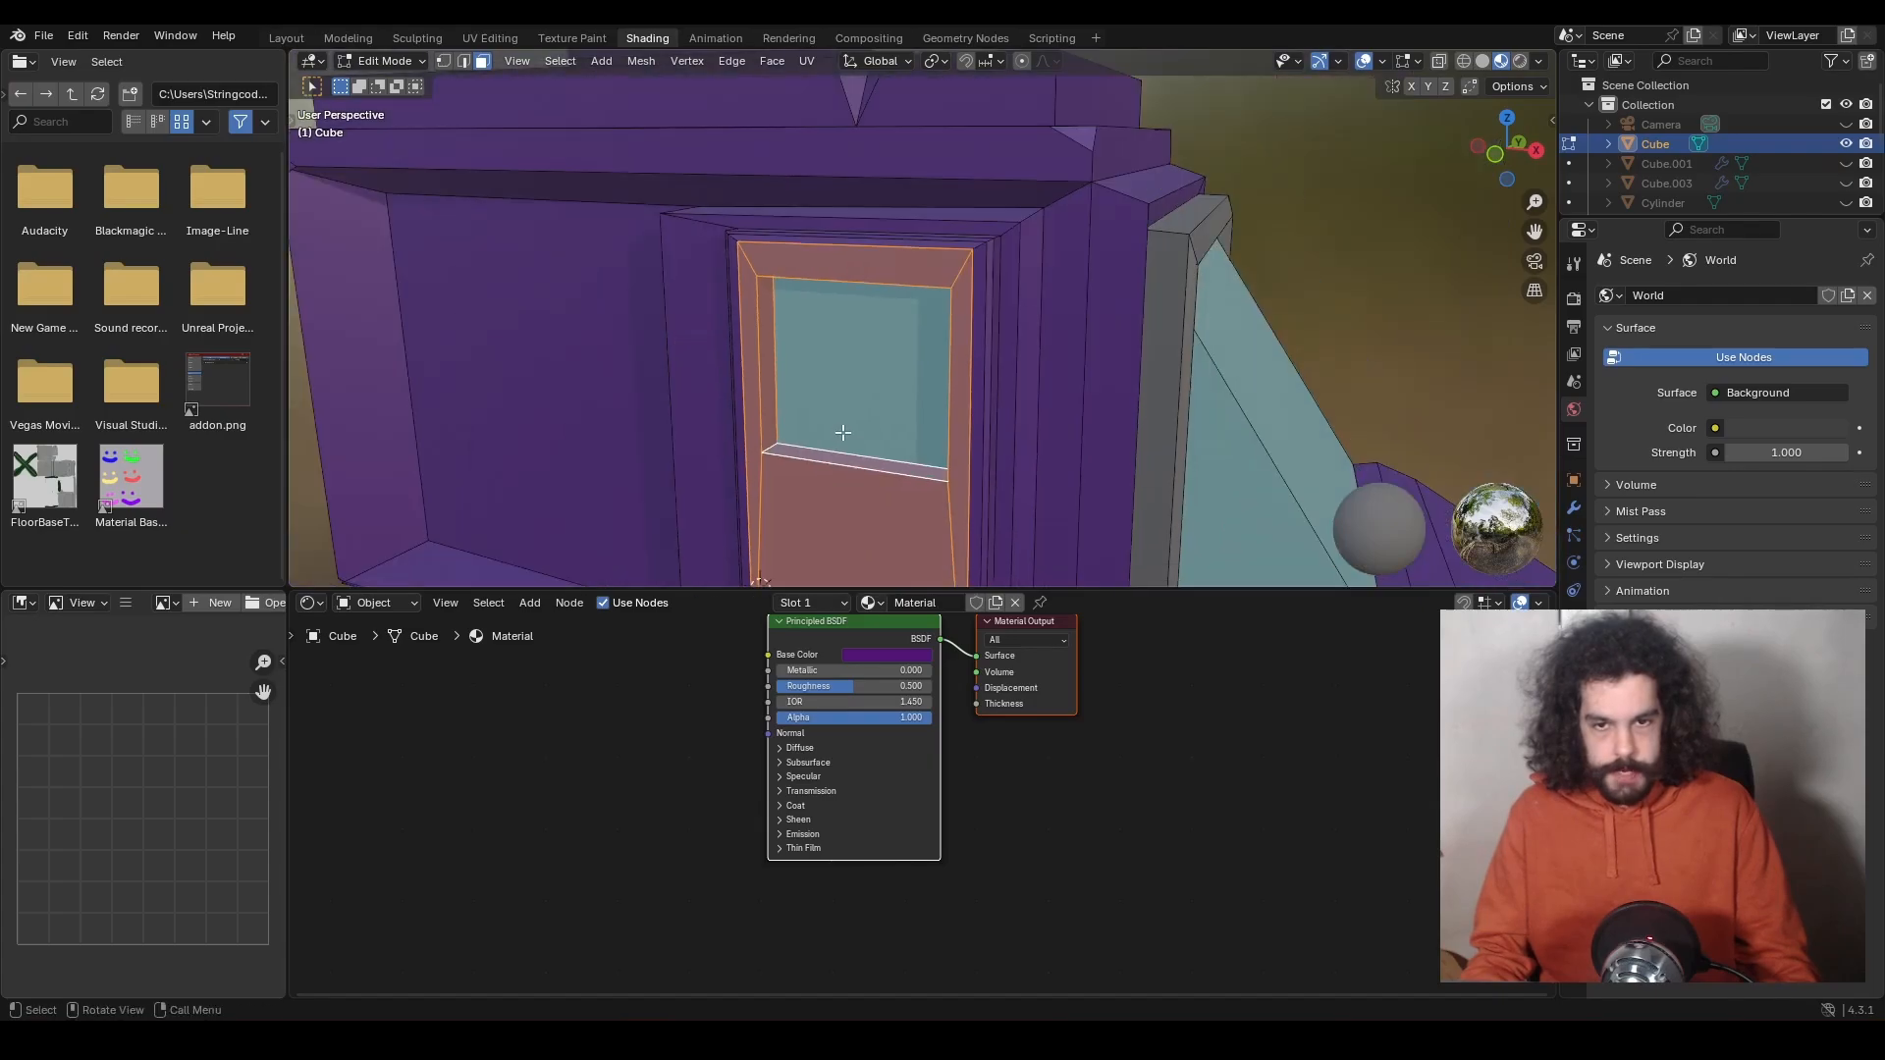
shift+middle_drag(911, 432, 896, 331)
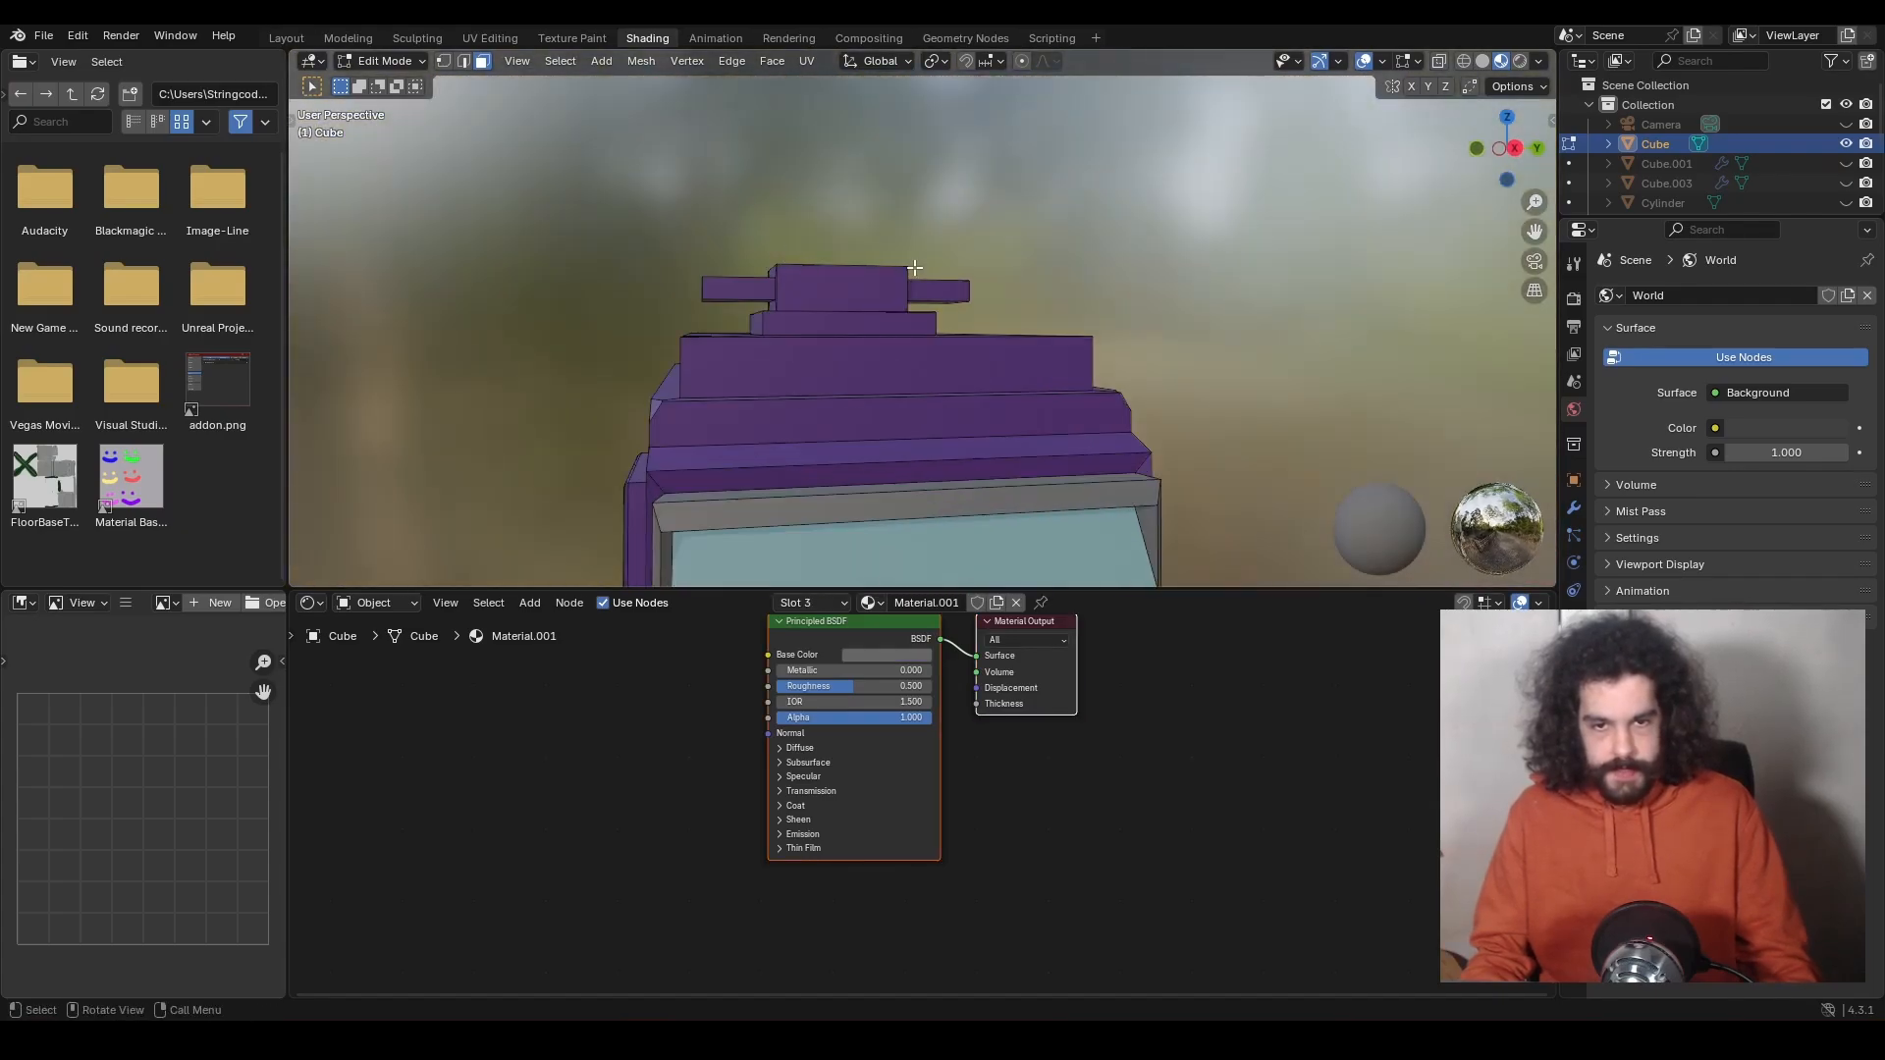
Select the rotor mount on the fuselage roof in wireframe view, assign it the gray Material.001, and unhide all objects.
middle_drag(887, 274, 874, 252)
key(z)
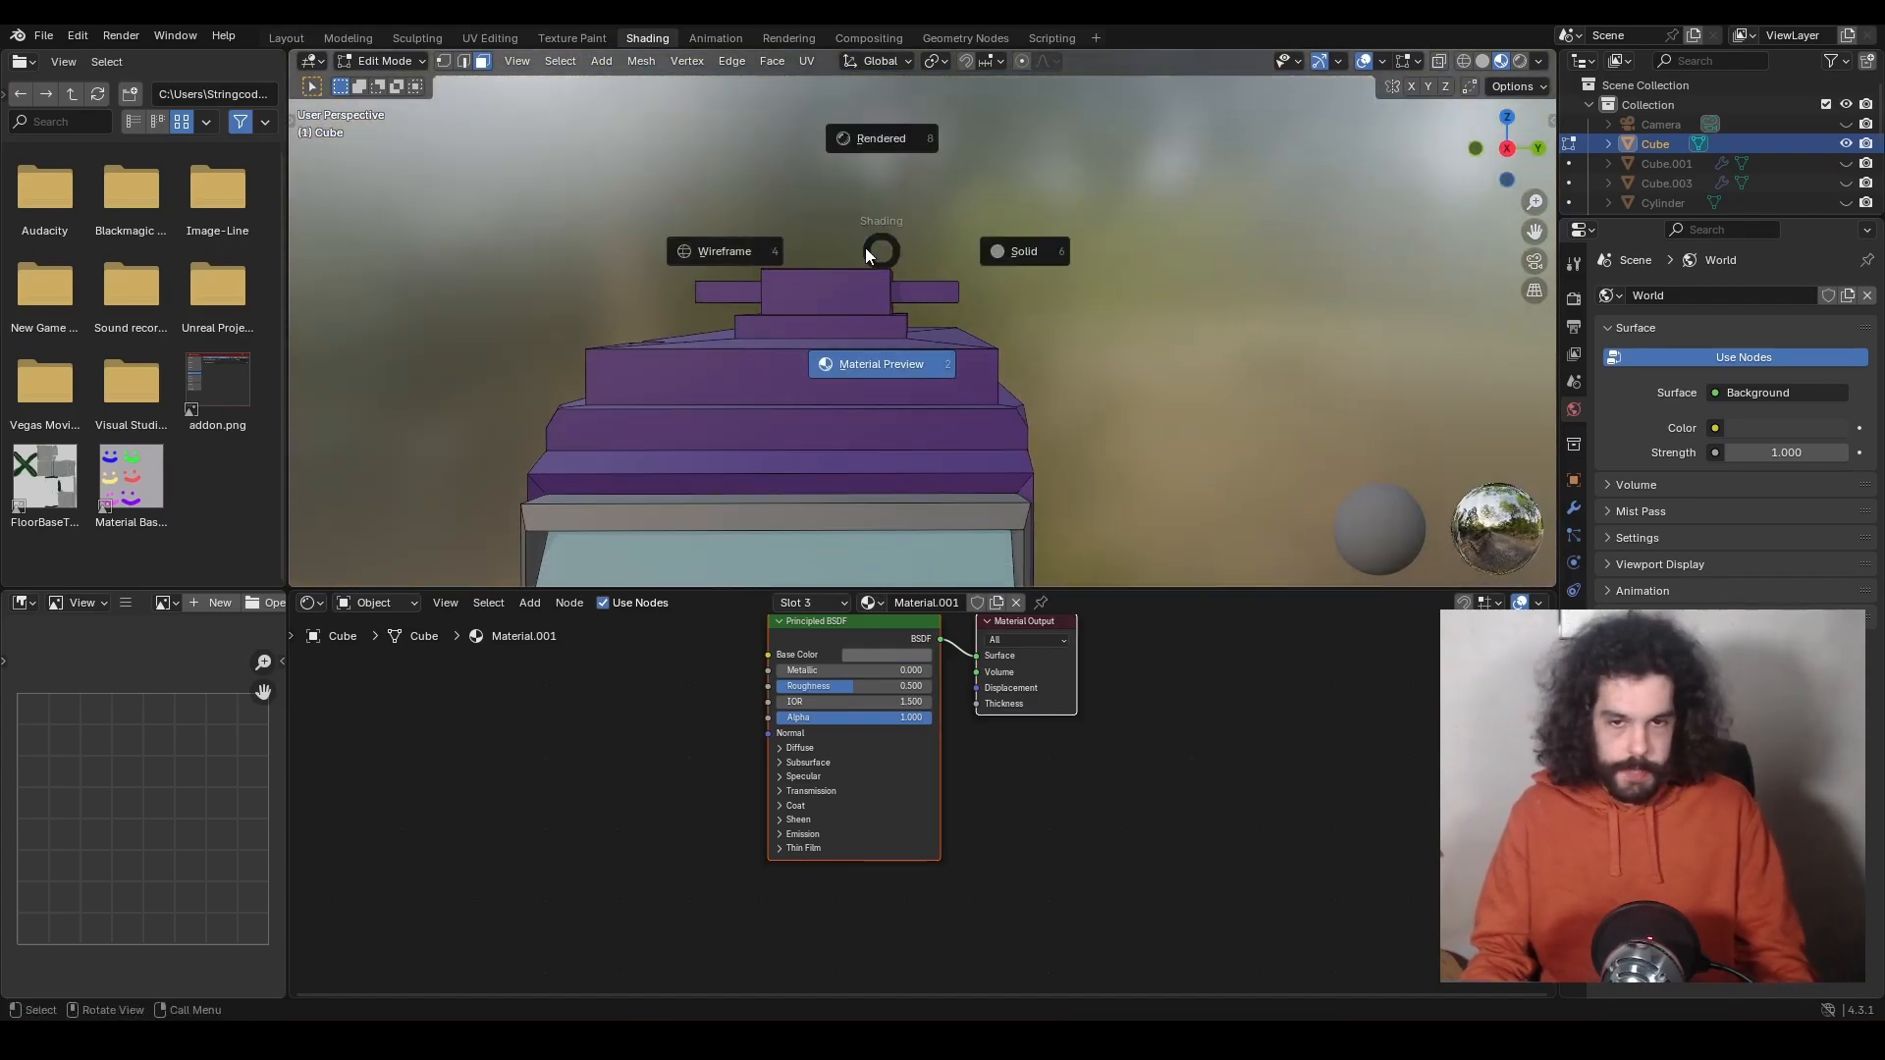
click(750, 254)
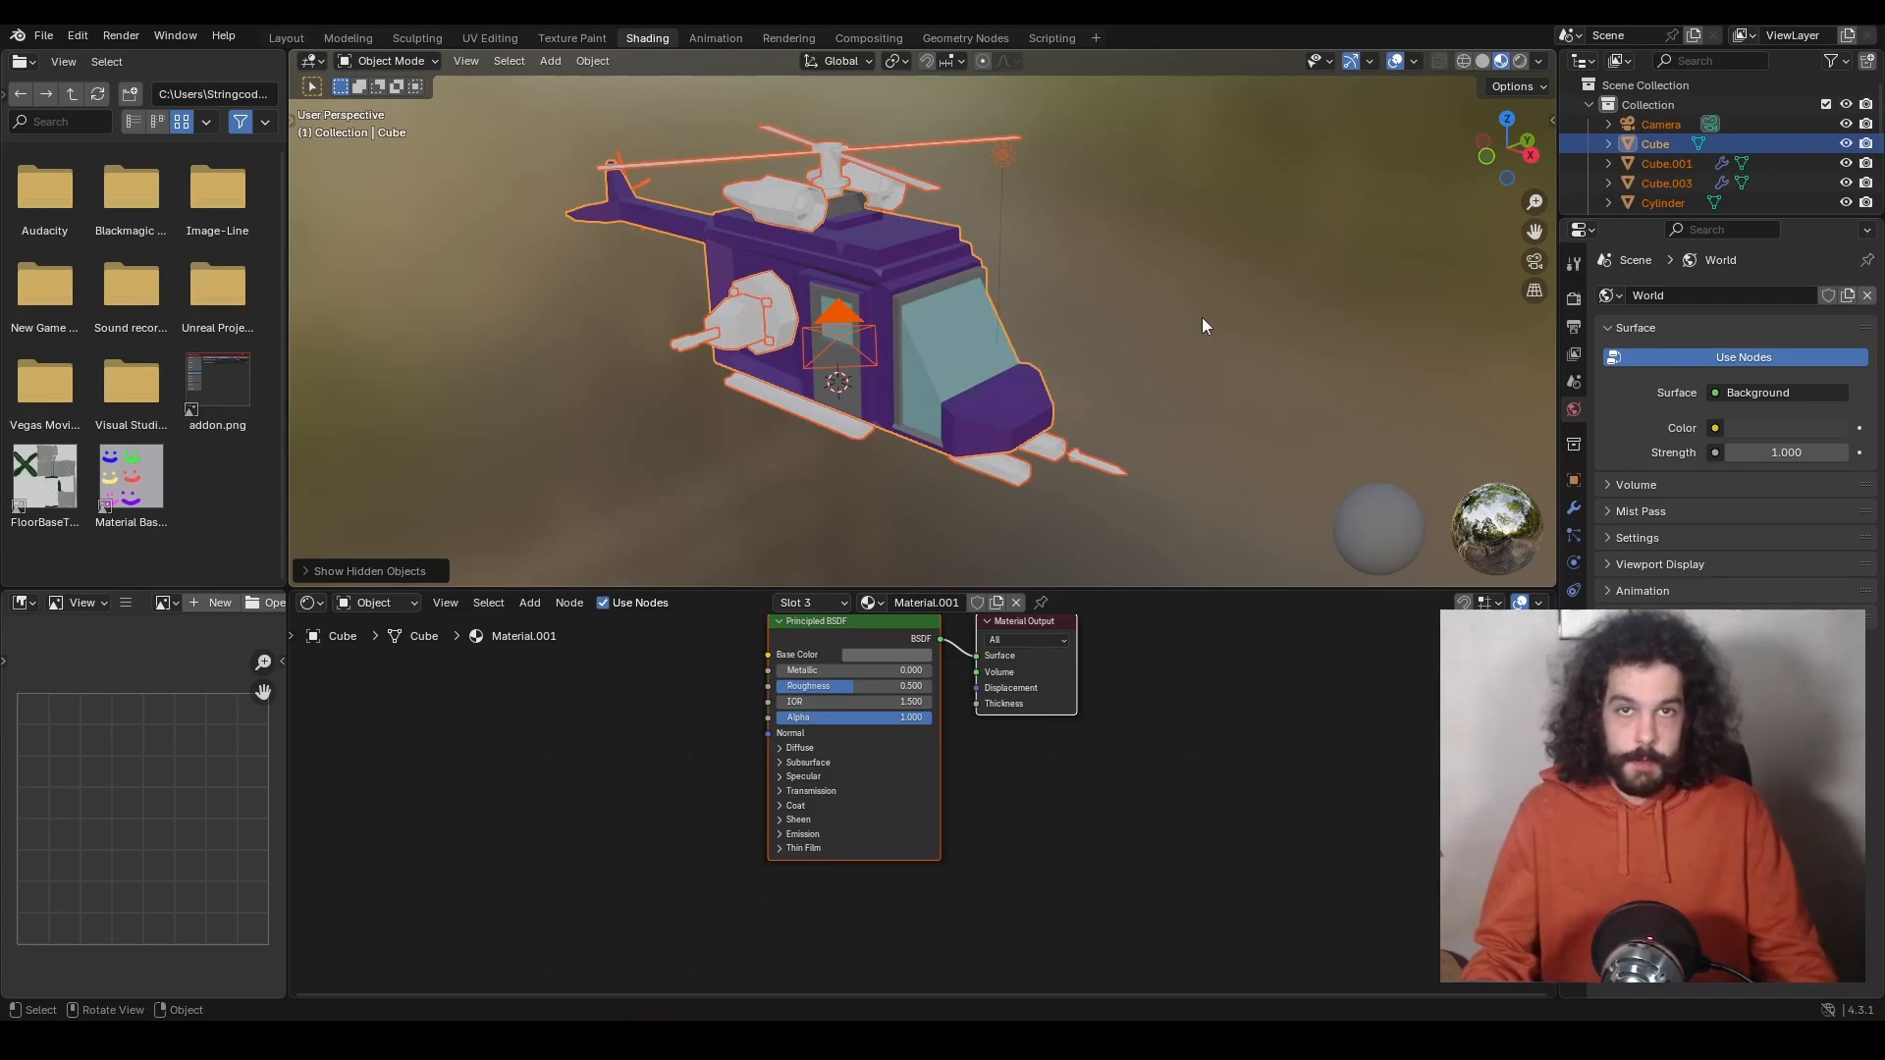
Isolate the main rotor and give it a single-user copy of the purple Material with a brighter purple base color.
middle_drag(1202, 316, 1168, 322)
click(850, 173)
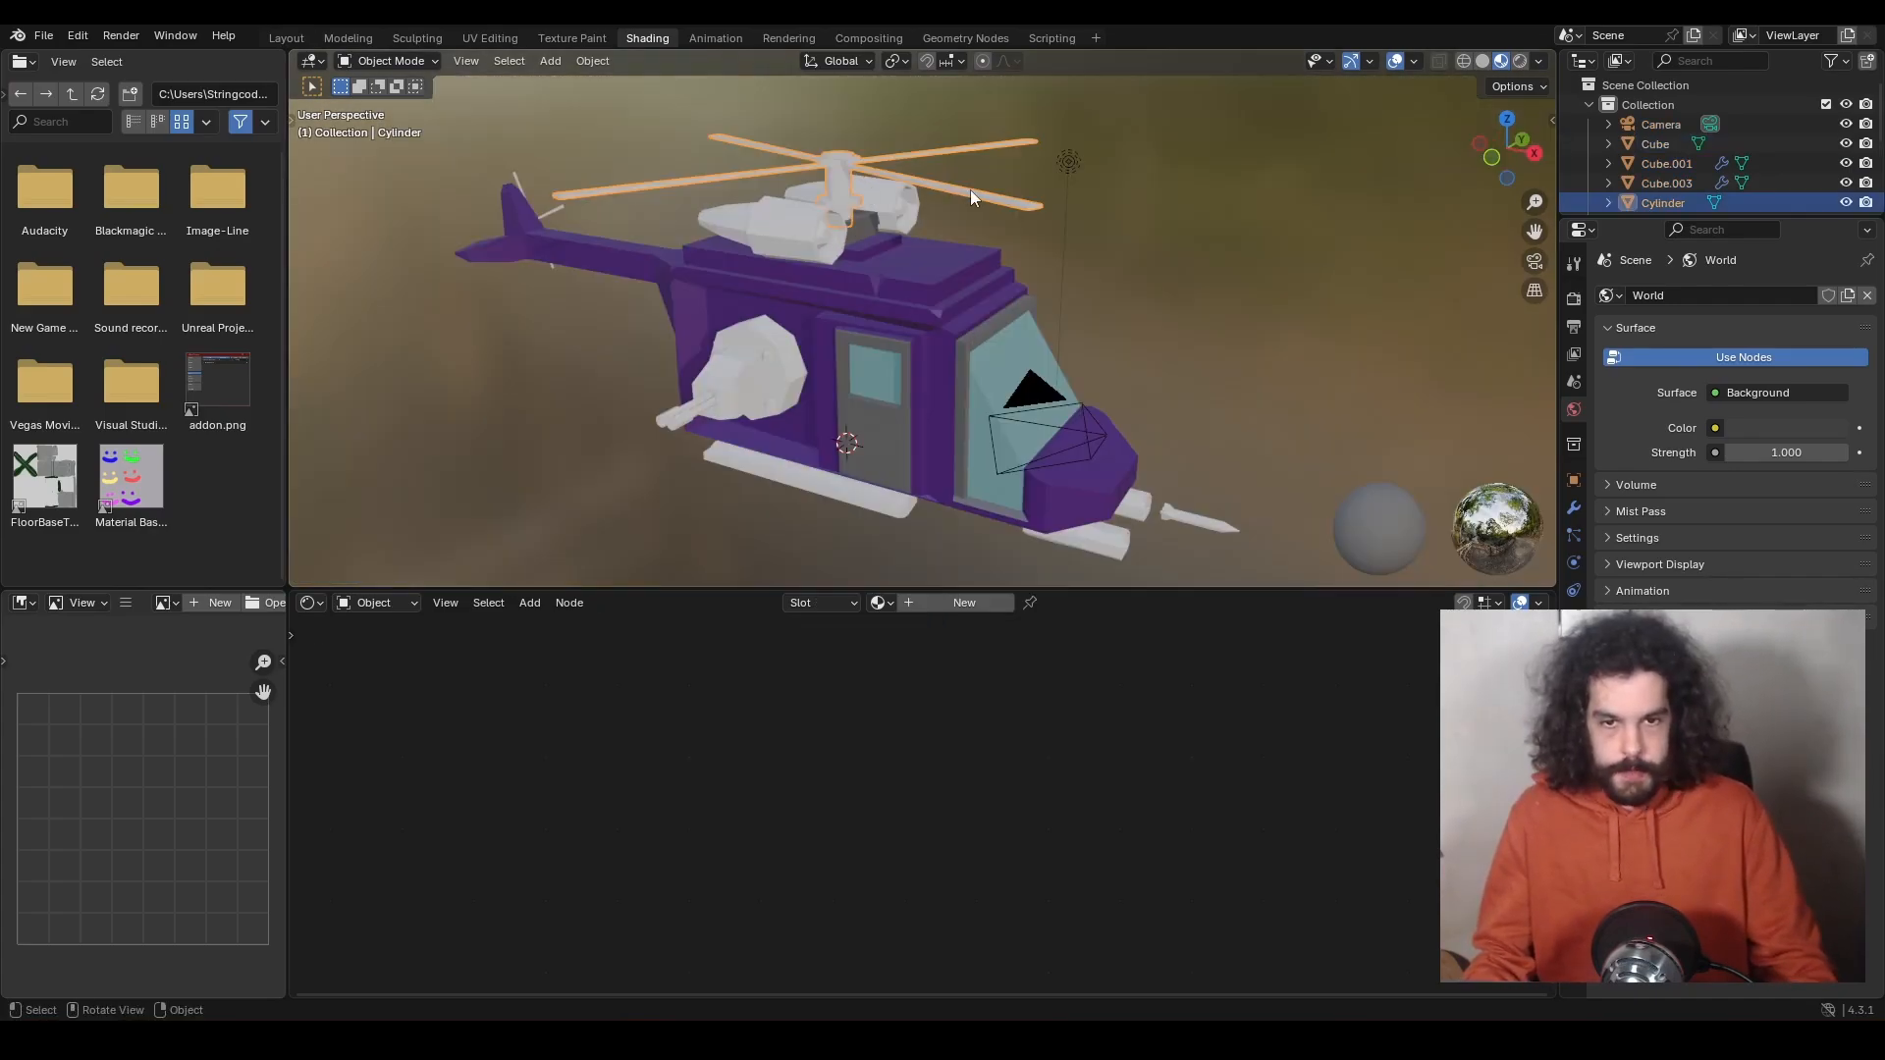
key(KP_Divide)
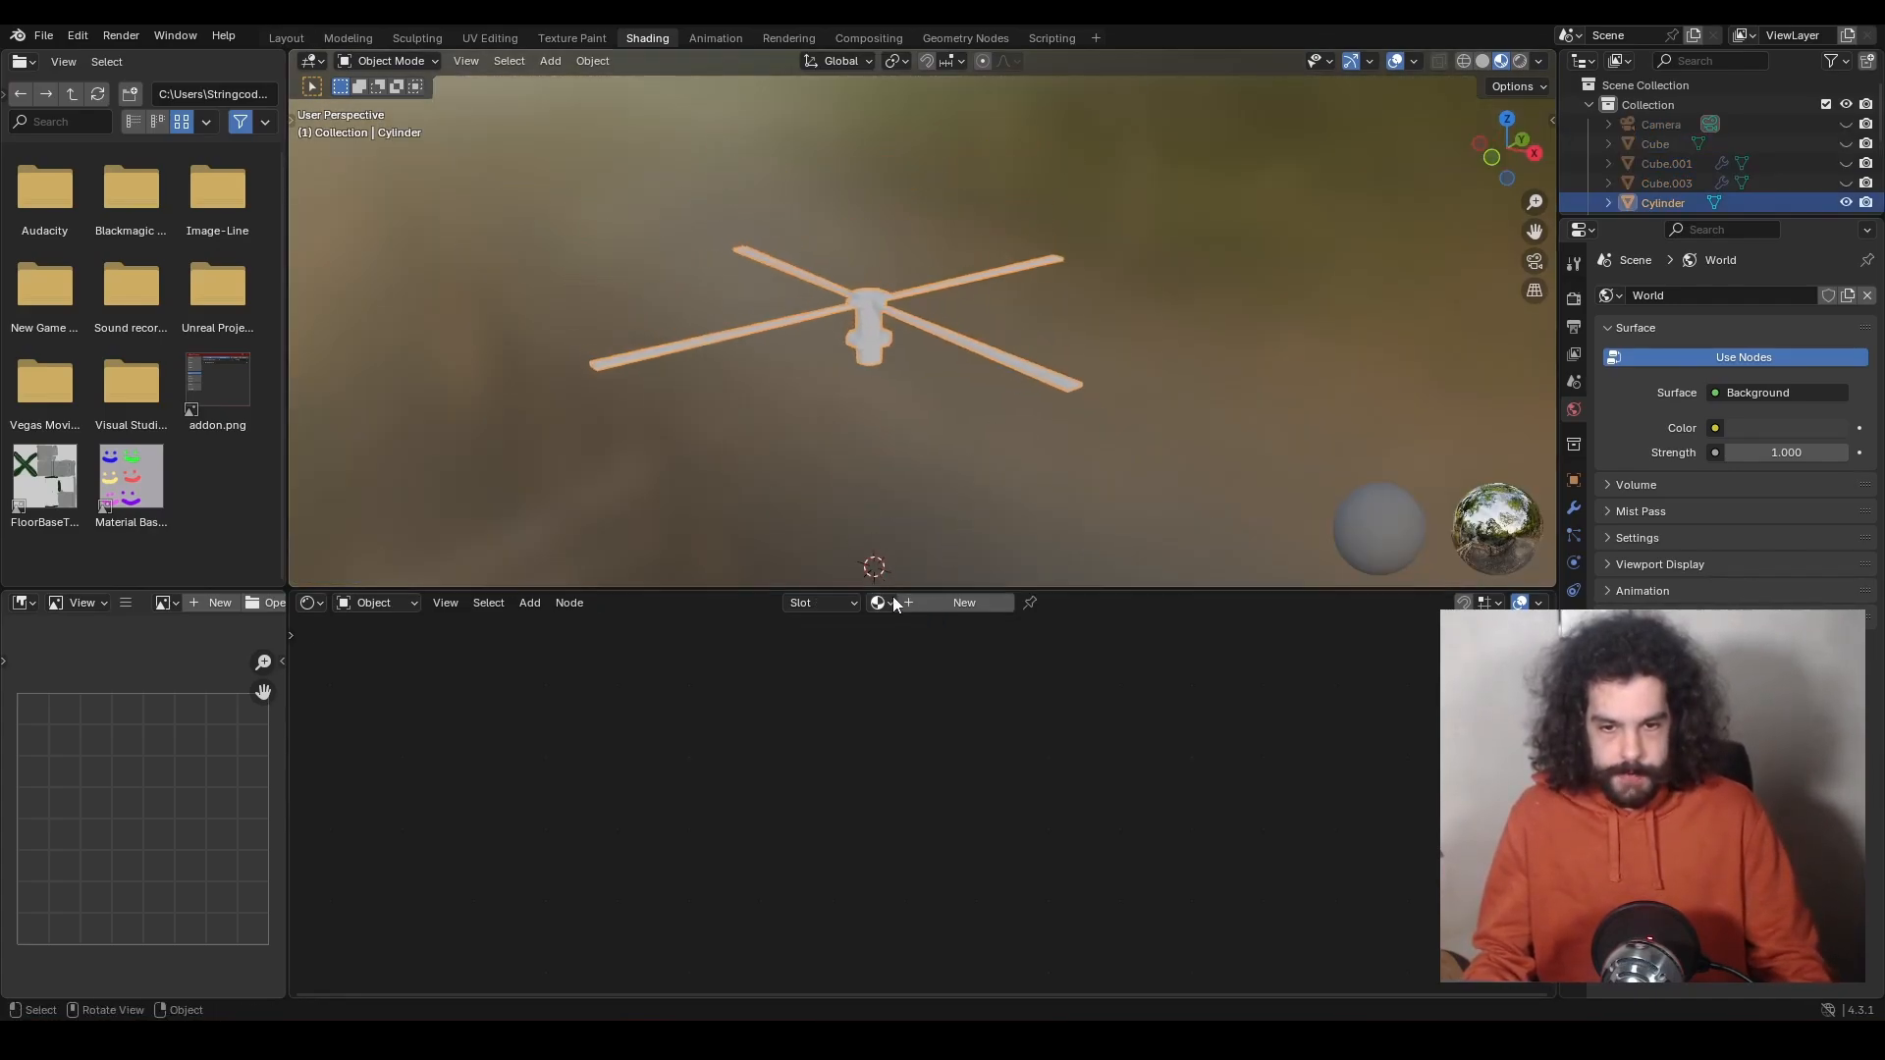
click(893, 603)
click(918, 633)
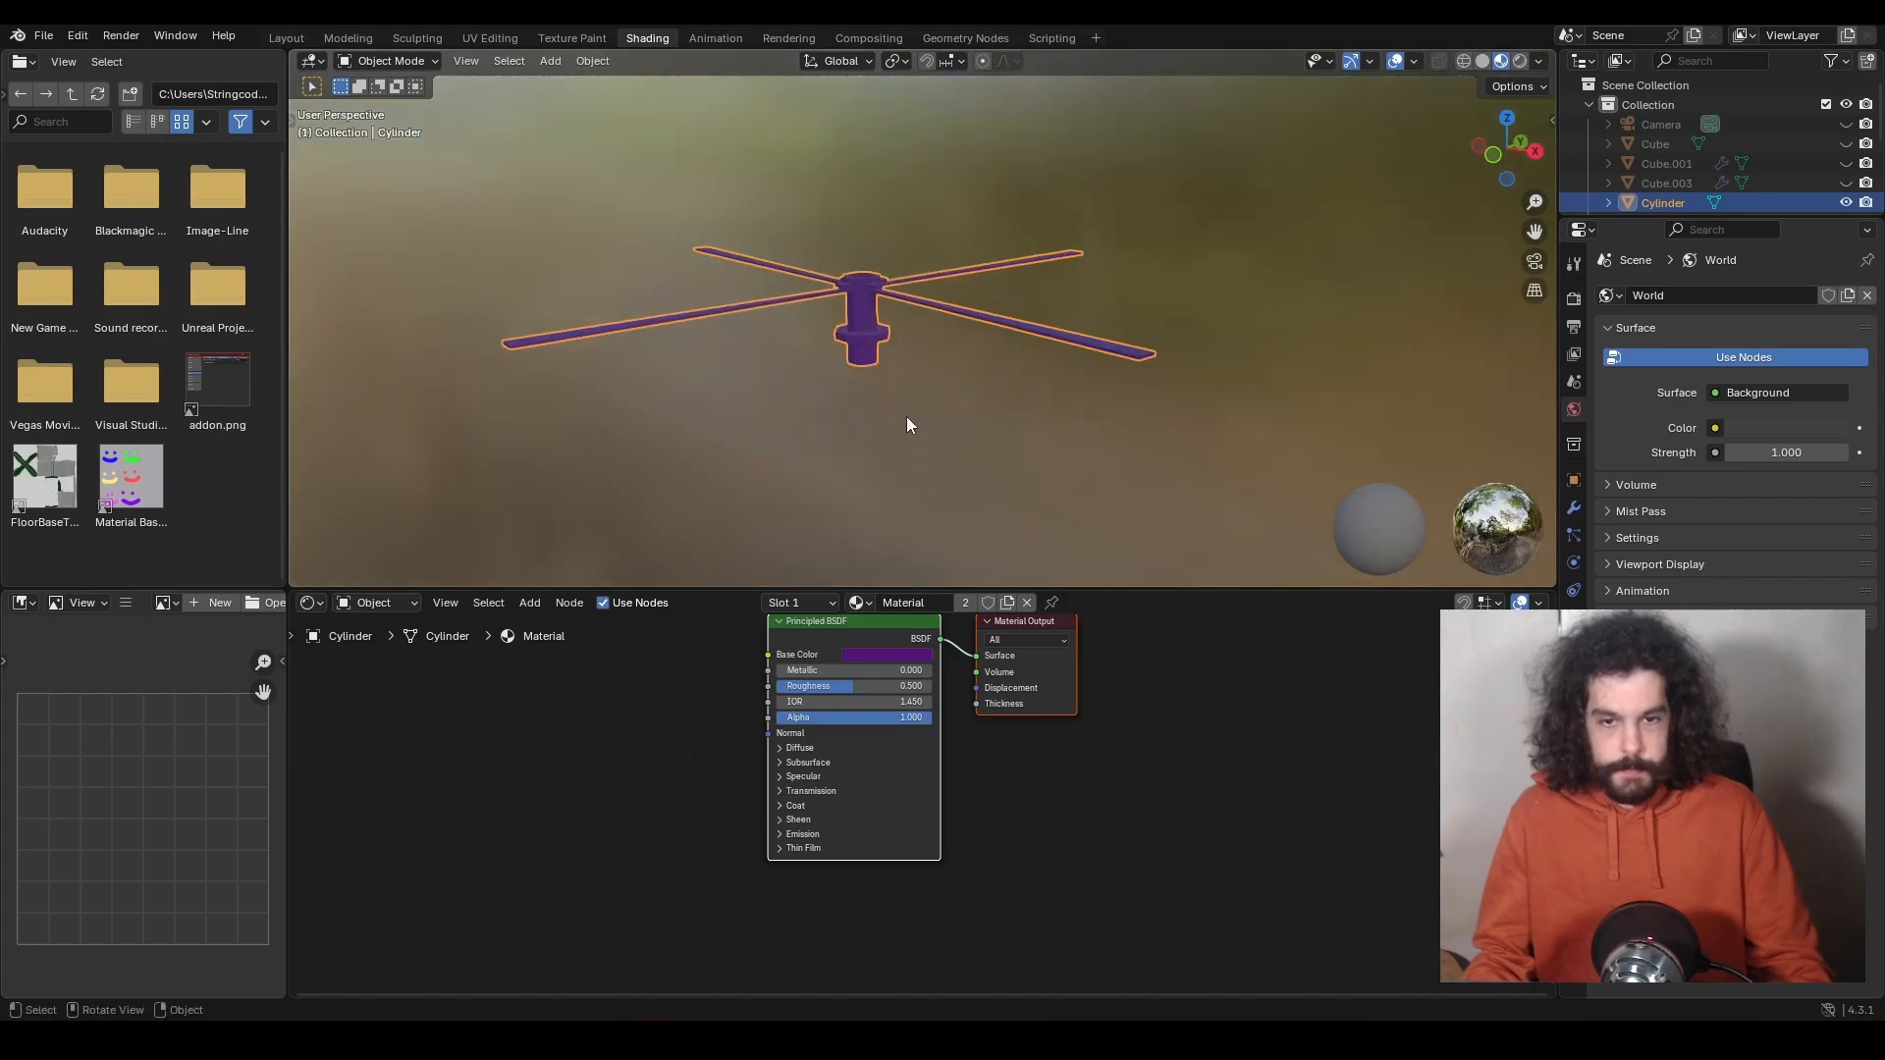
click(888, 652)
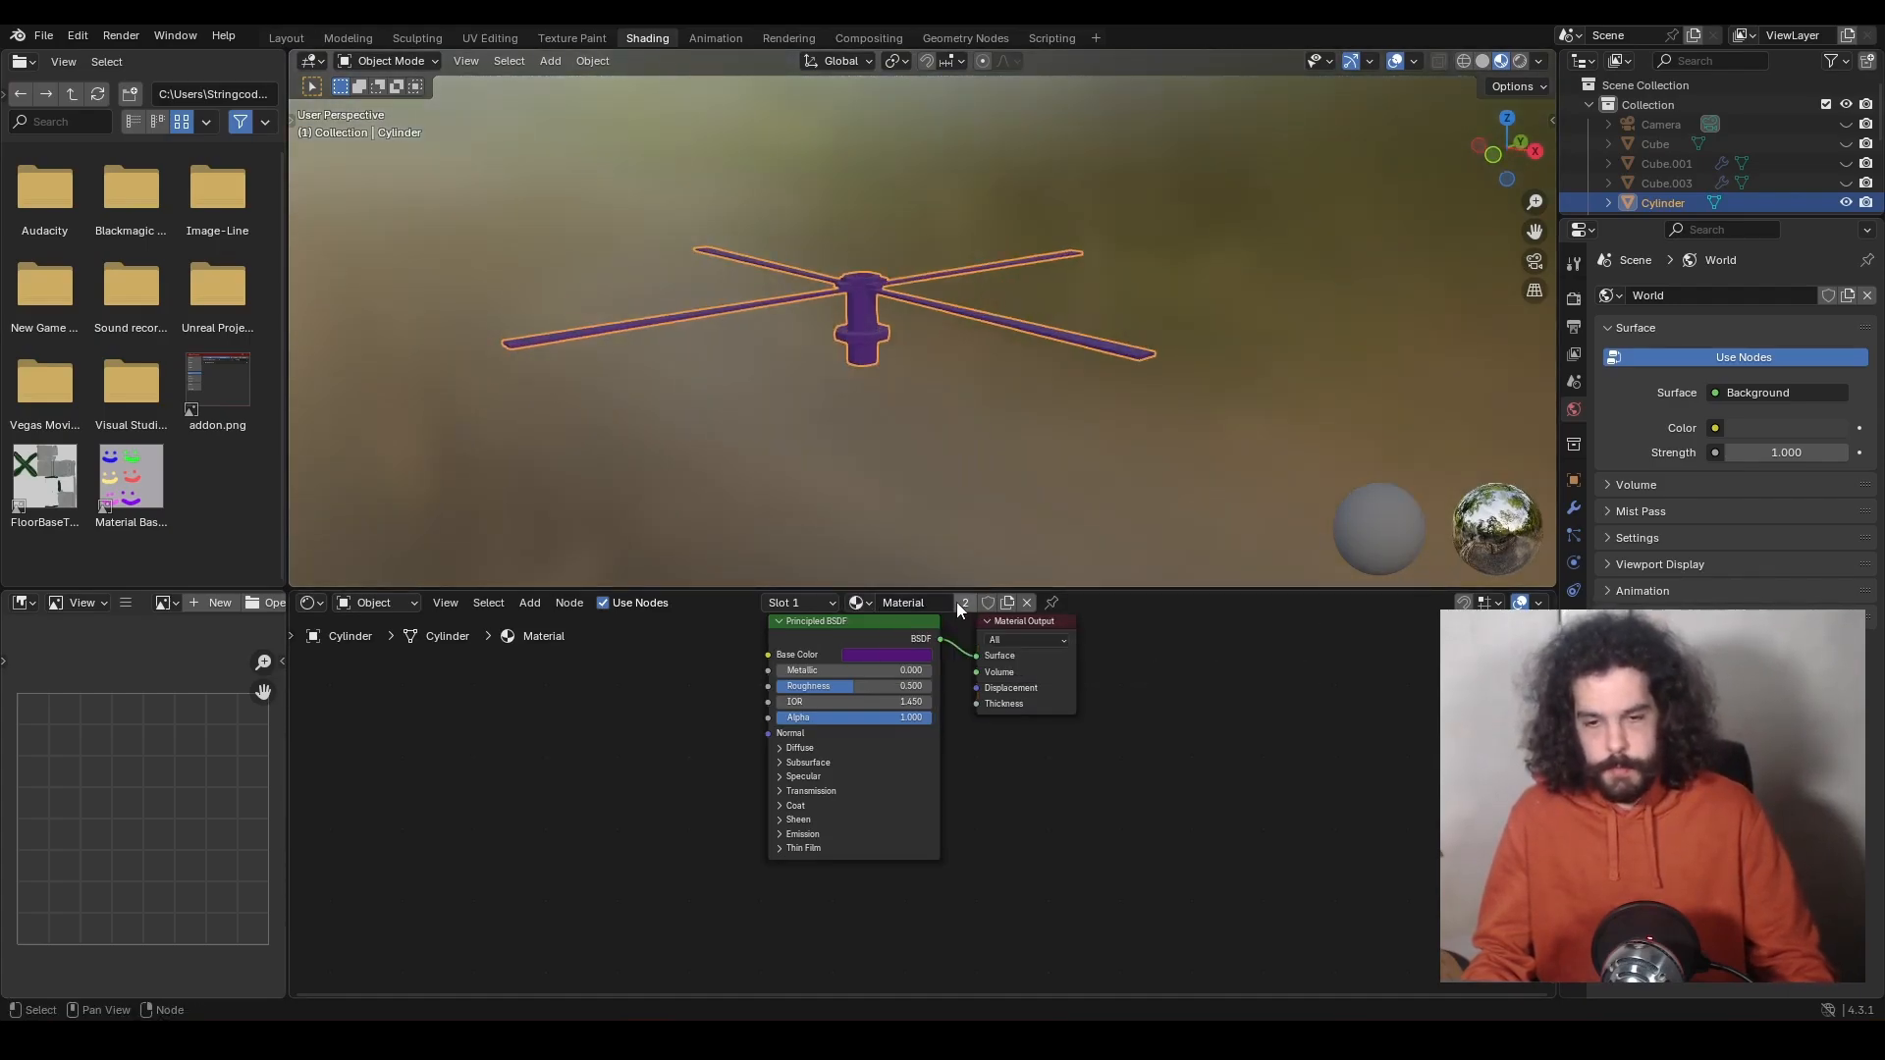
click(965, 603)
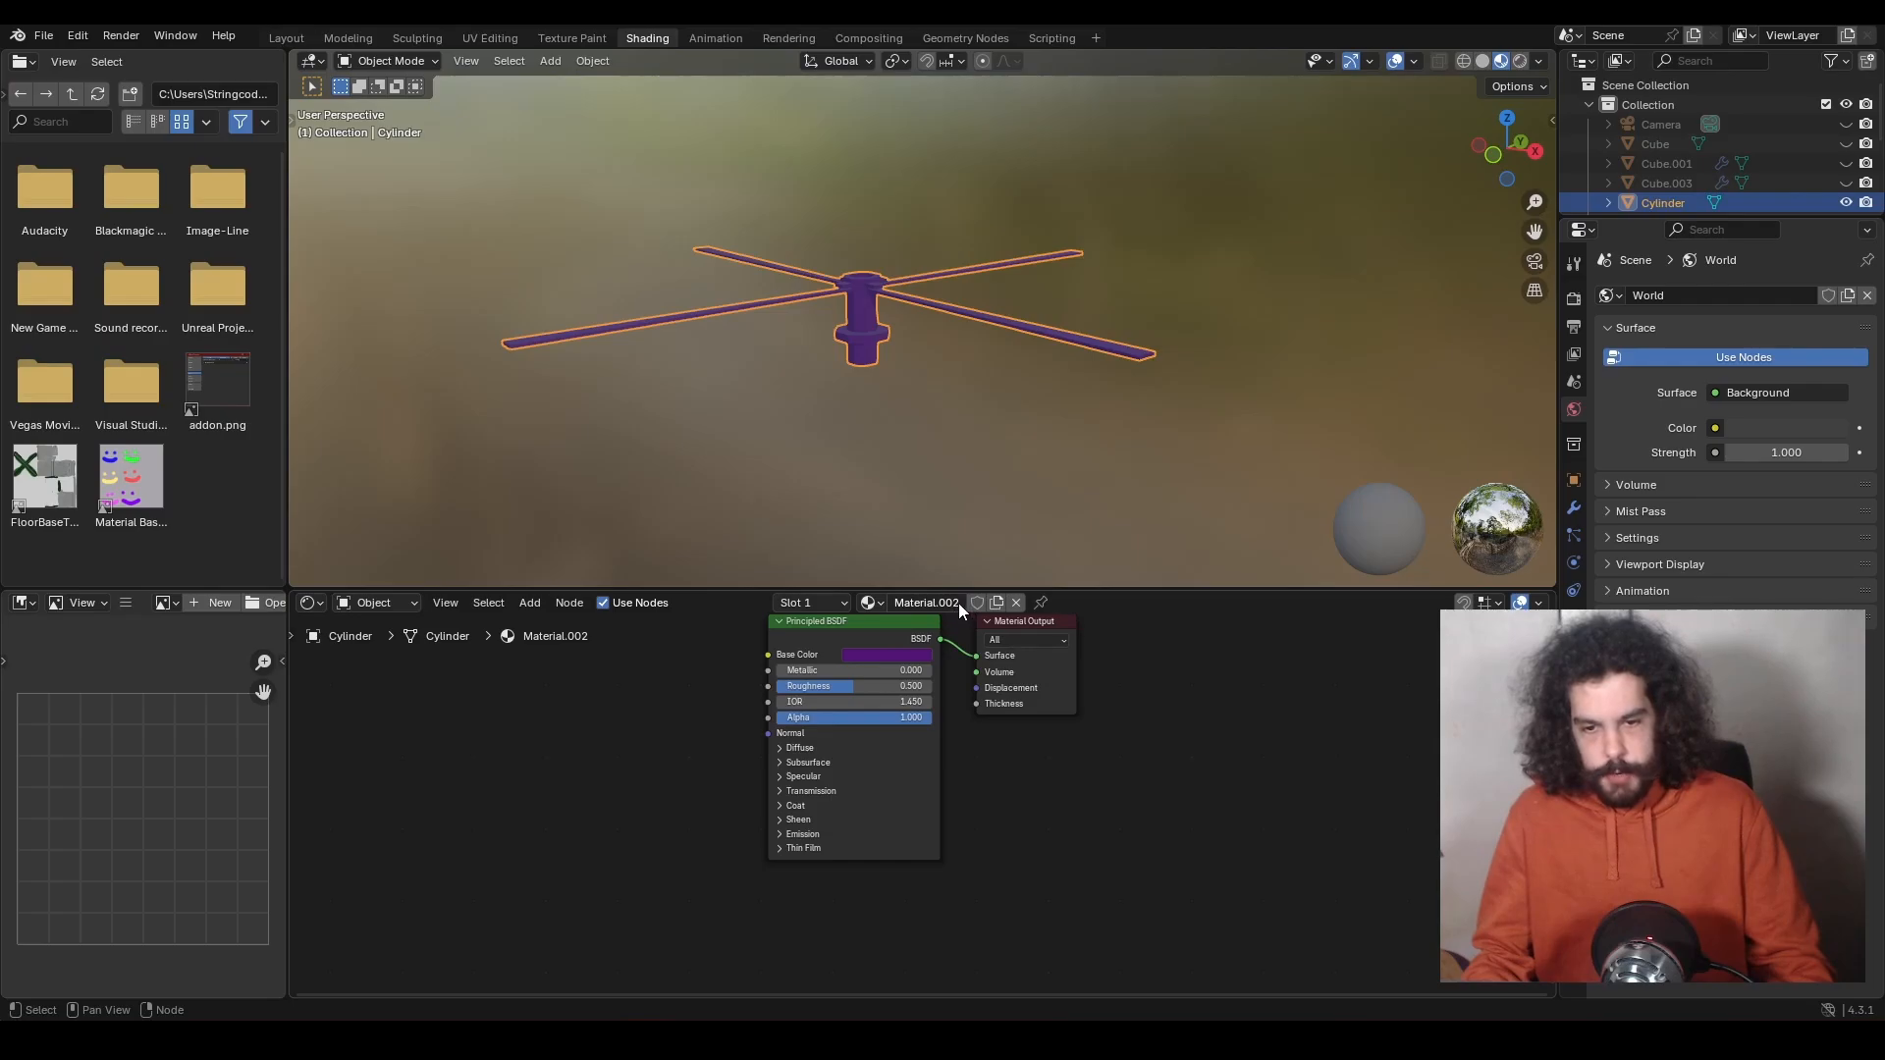
click(887, 652)
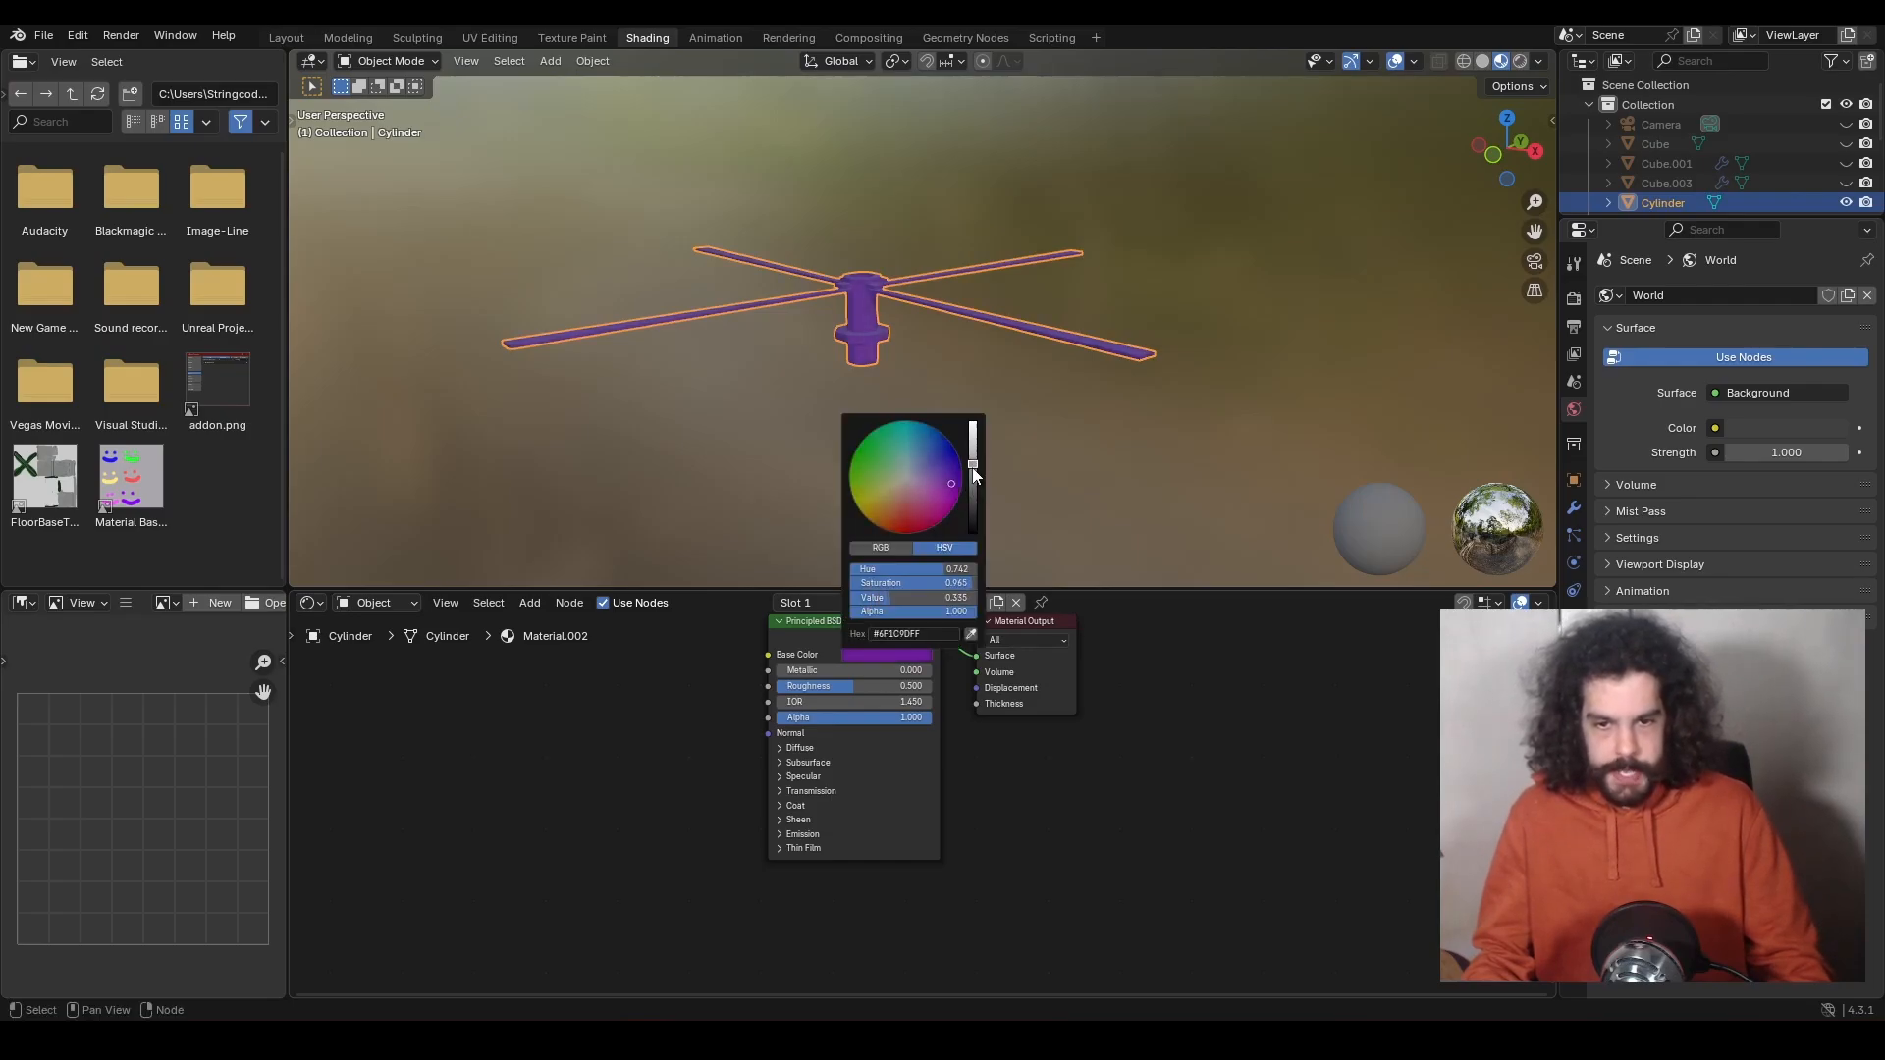
drag(950, 479, 947, 496)
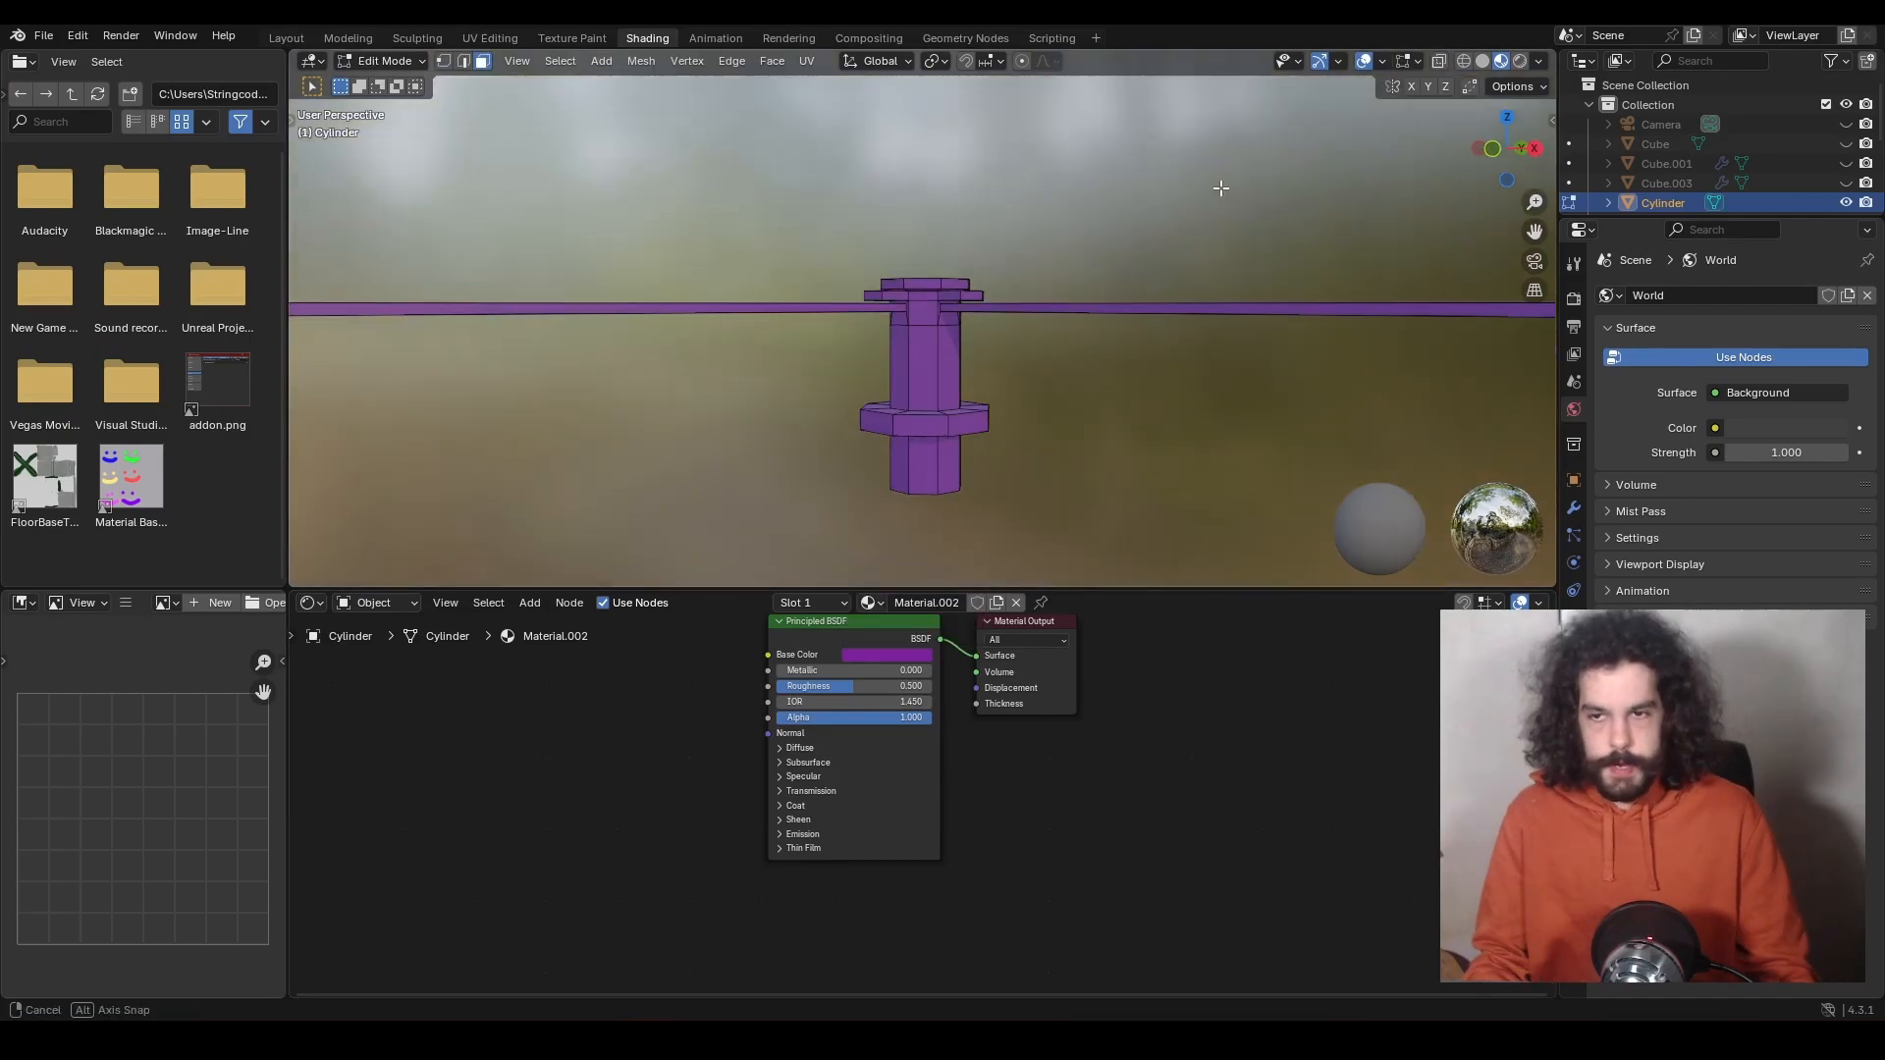
Assign Material.001 in a second slot to the rotor's top hub and all four blades.
scroll(1224, 186, up, 1)
click(1463, 61)
middle_drag(1143, 205, 1060, 261)
key(b)
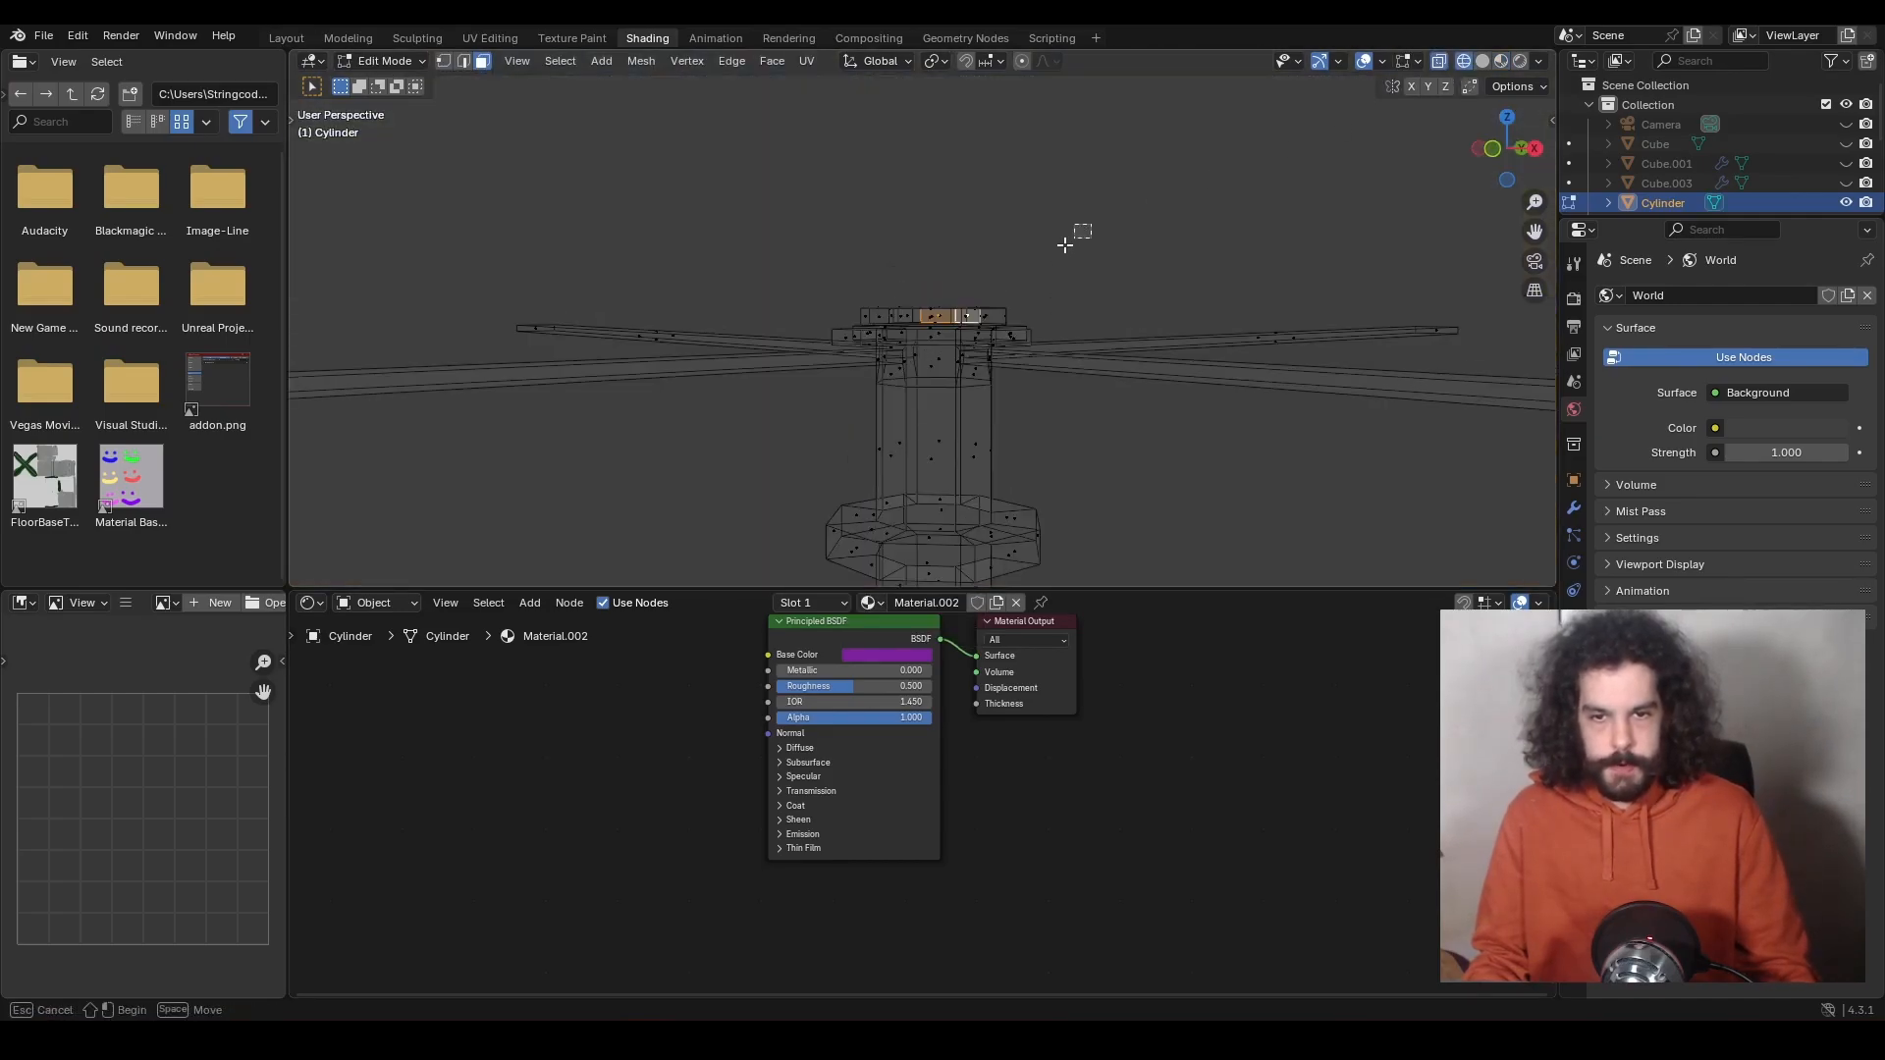
drag(1091, 224, 841, 325)
scroll(1006, 274, up, 4)
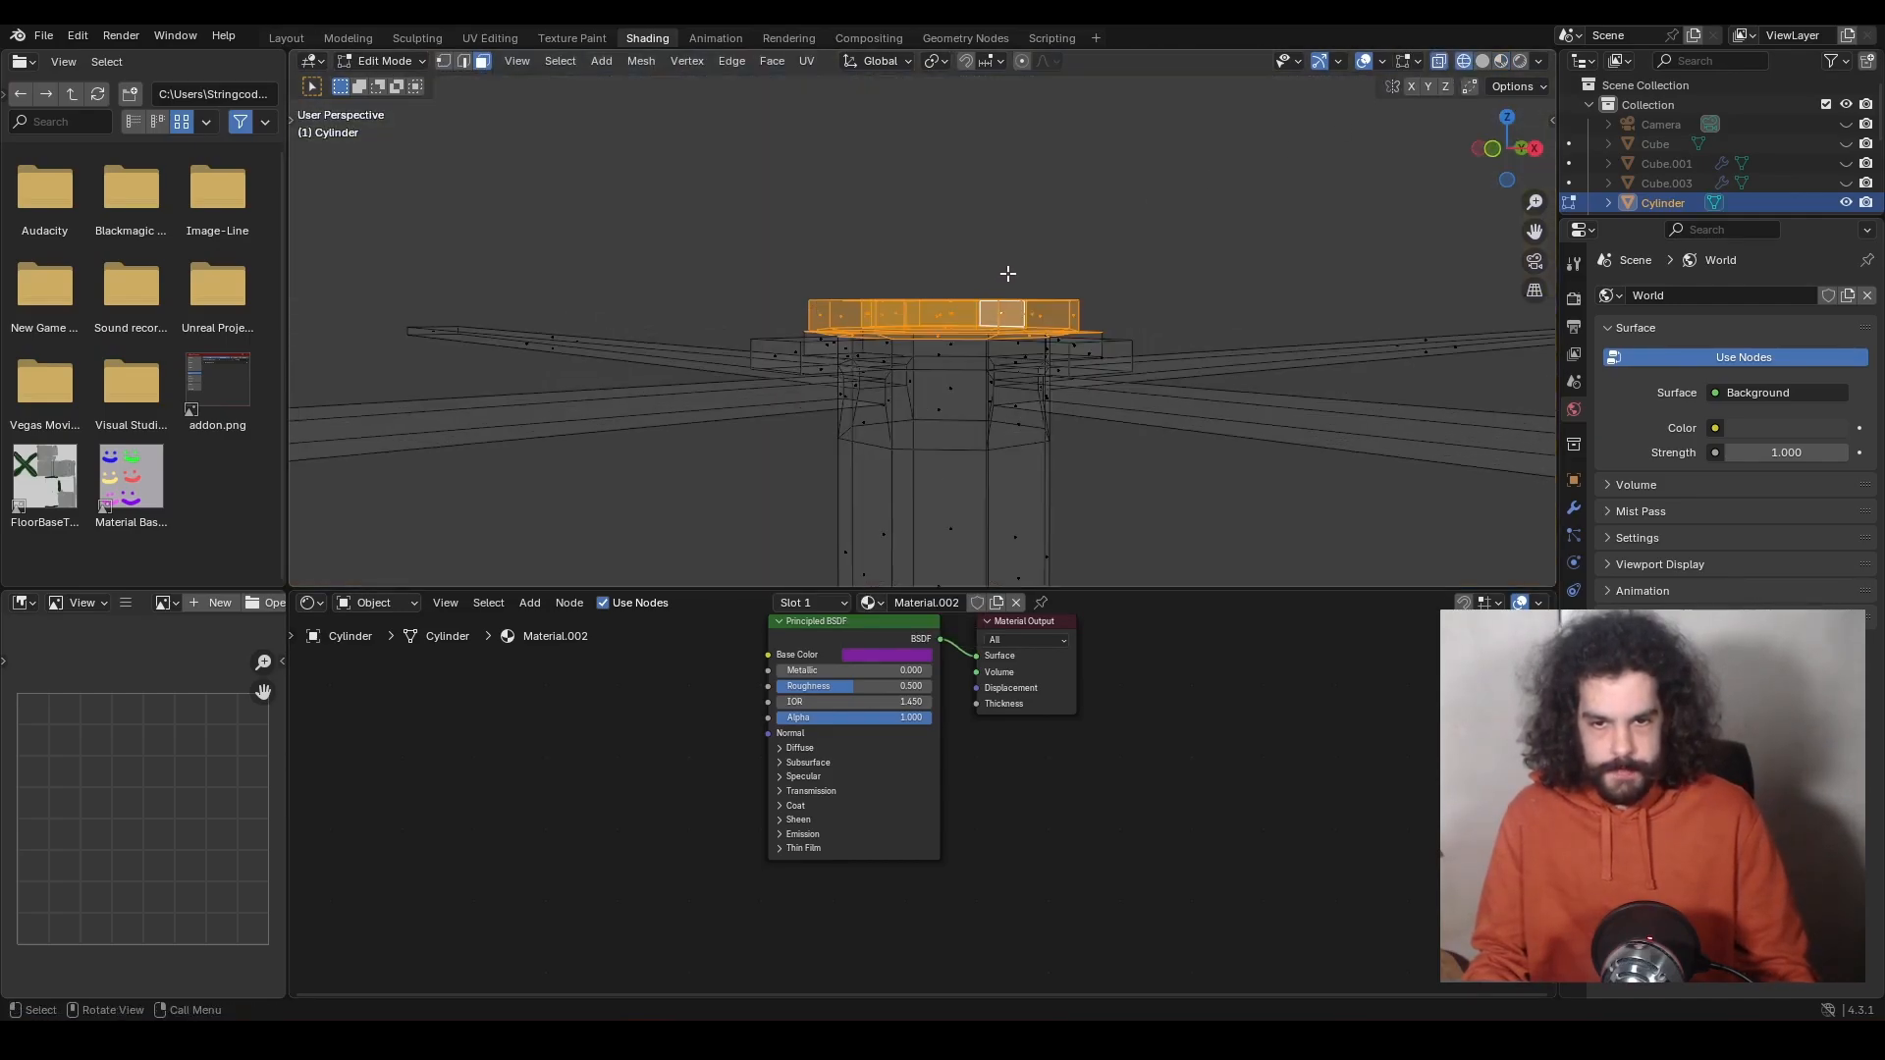
shift+drag(1355, 219, 1235, 313)
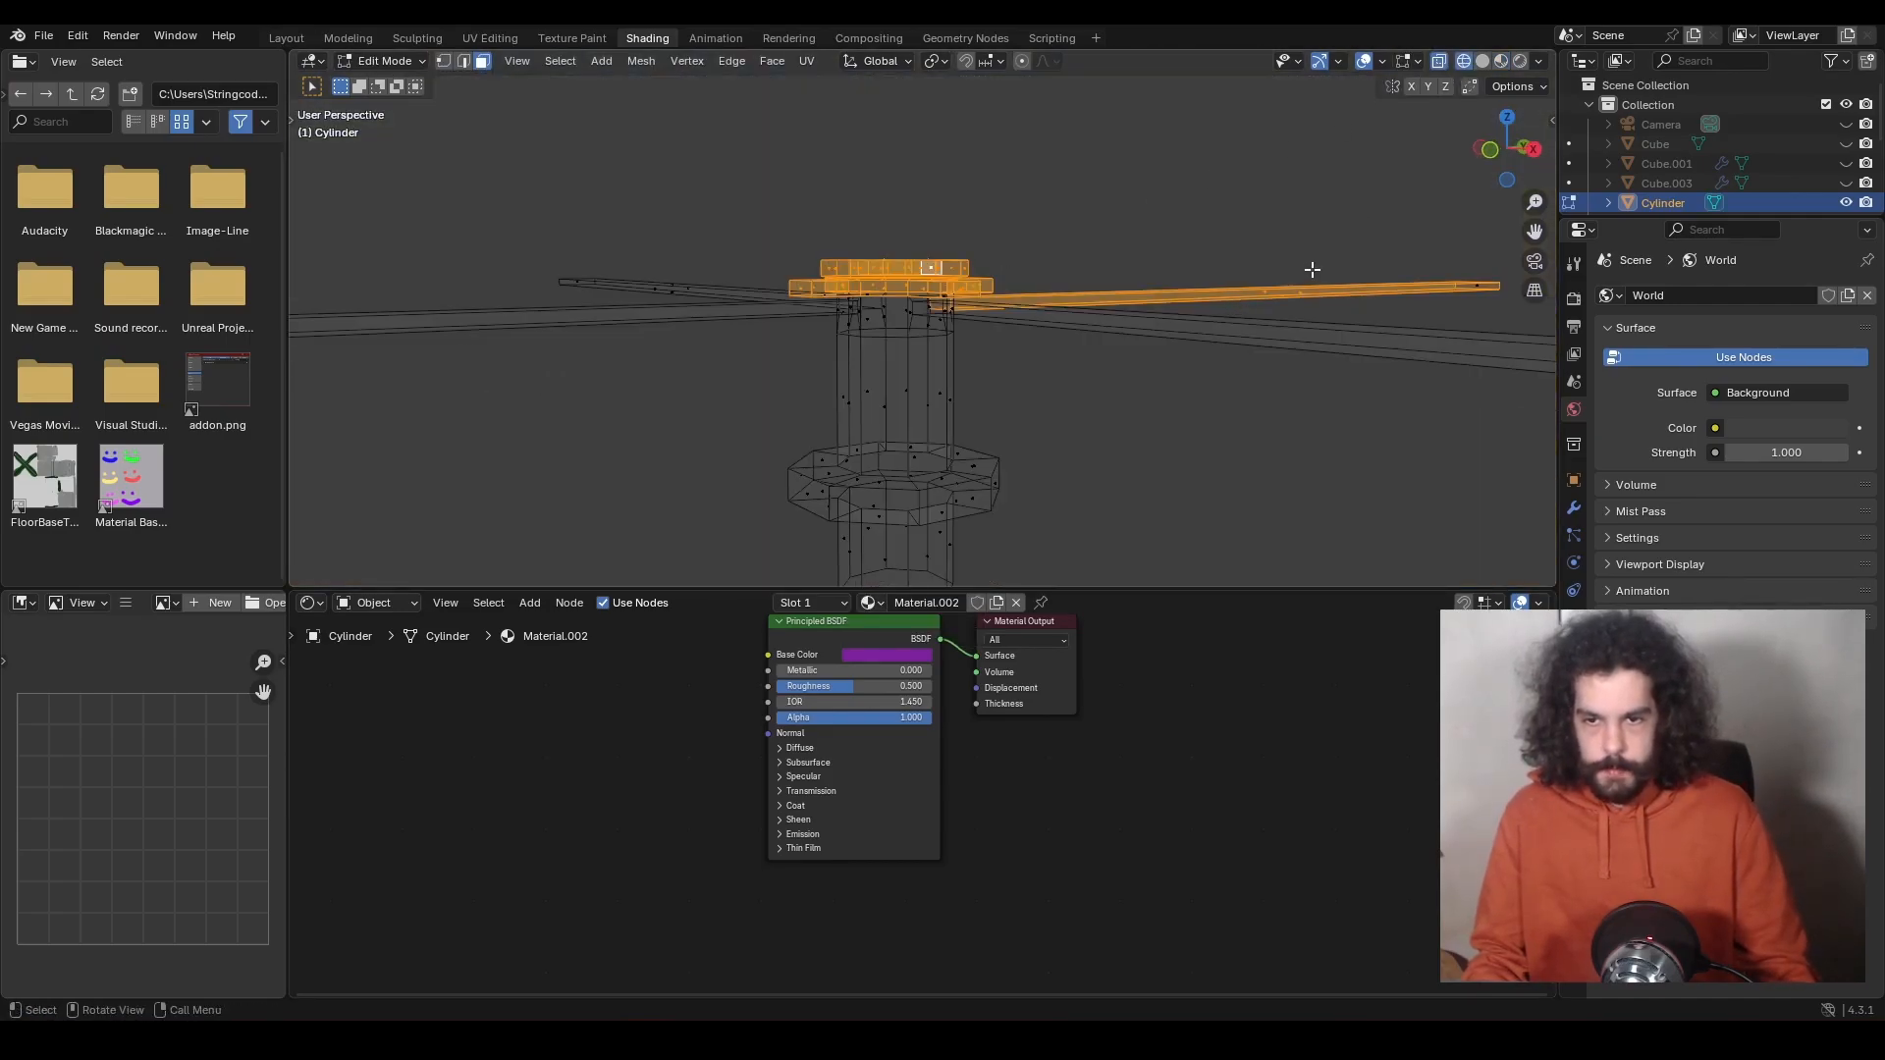
scroll(1312, 270, down, 4)
middle_drag(1312, 270, 1254, 282)
shift+drag(1402, 257, 1296, 371)
shift+drag(847, 227, 744, 292)
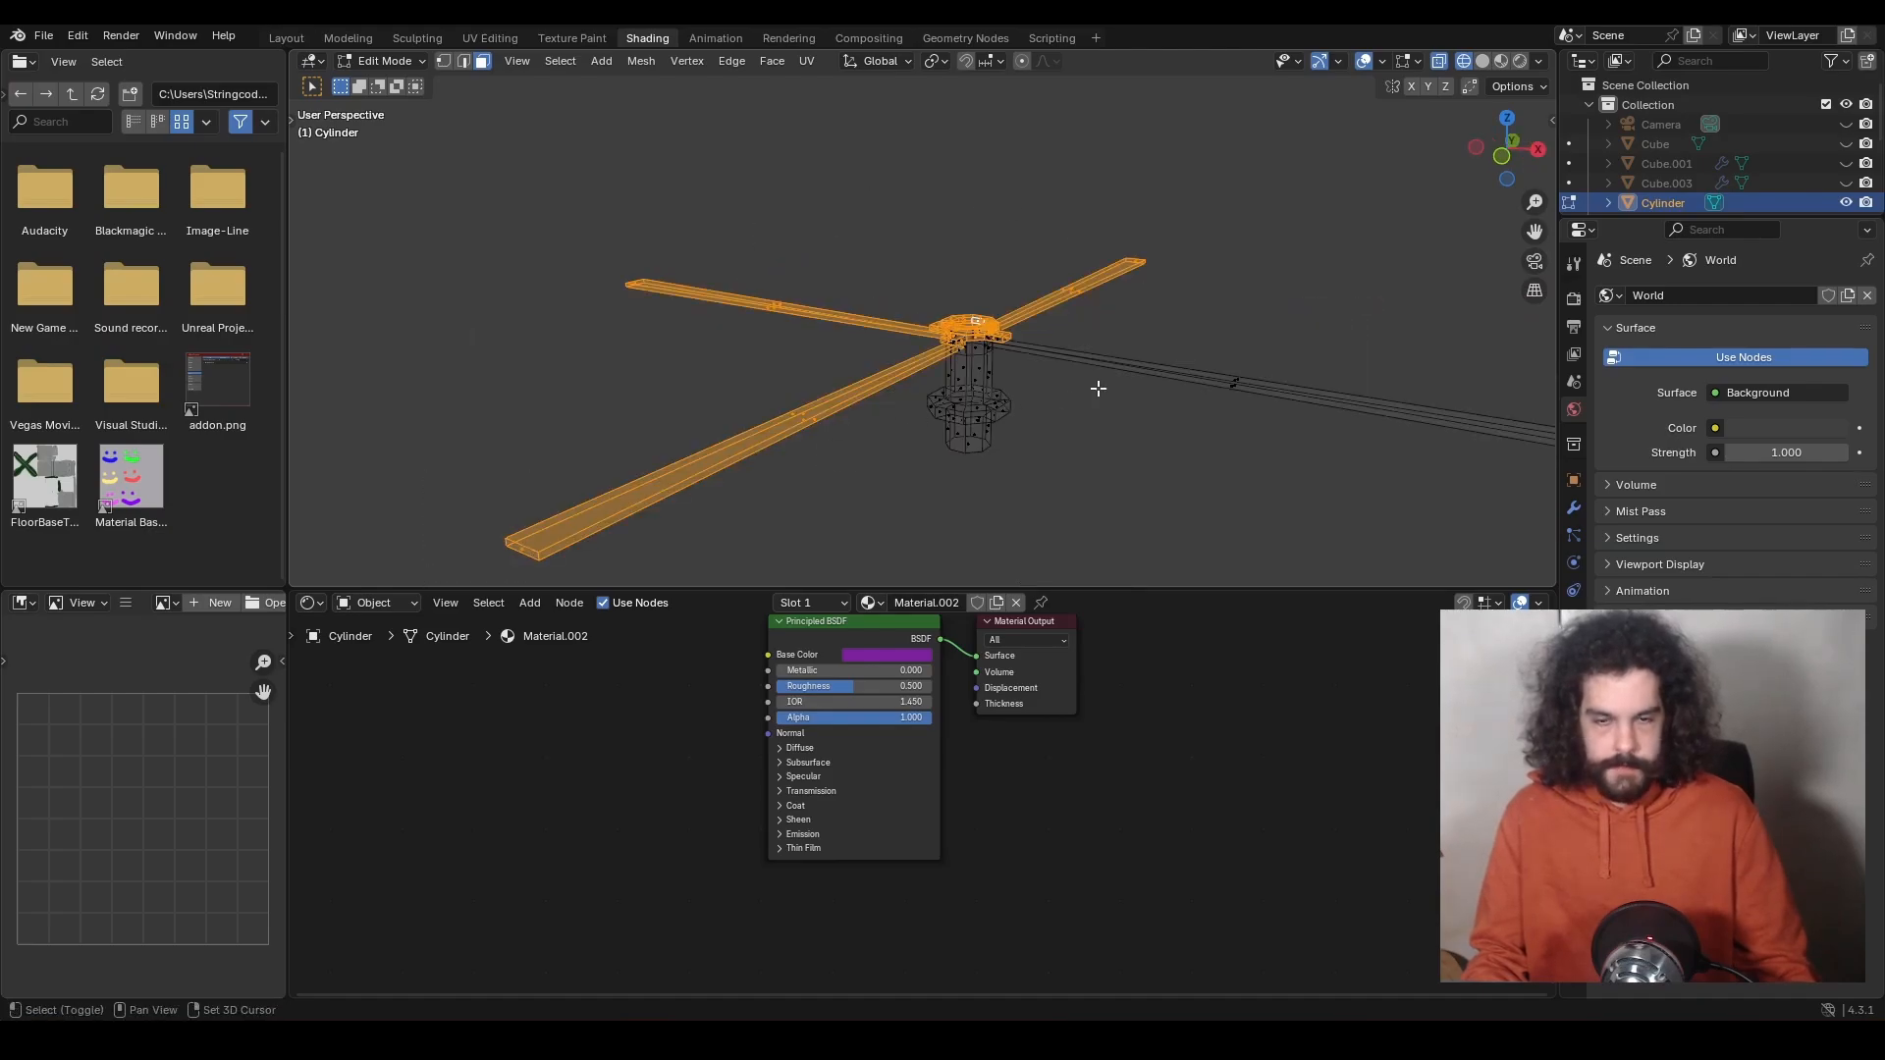
shift+drag(1301, 346, 1205, 444)
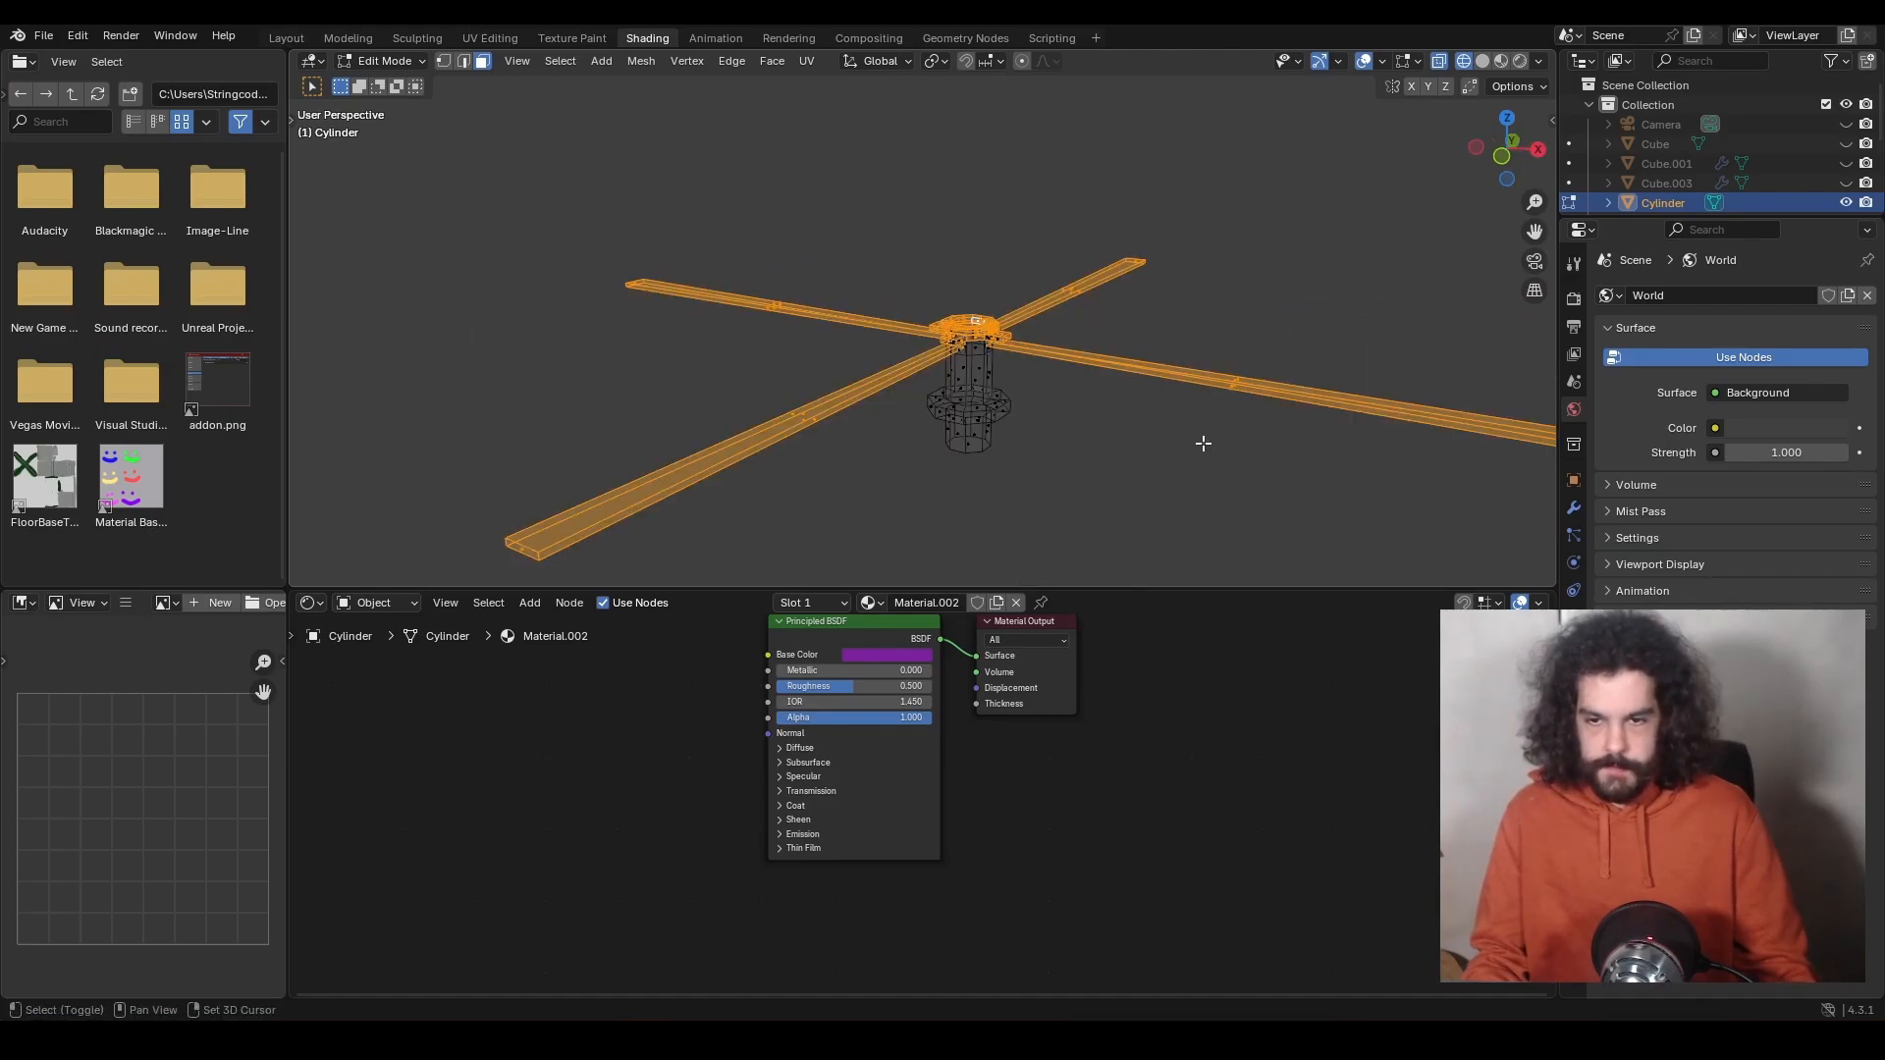
scroll(1204, 445, down, 2)
middle_drag(1311, 434, 1239, 421)
scroll(1258, 420, down, 2)
shift+drag(1258, 418, 1374, 496)
scroll(1158, 432, up, 2)
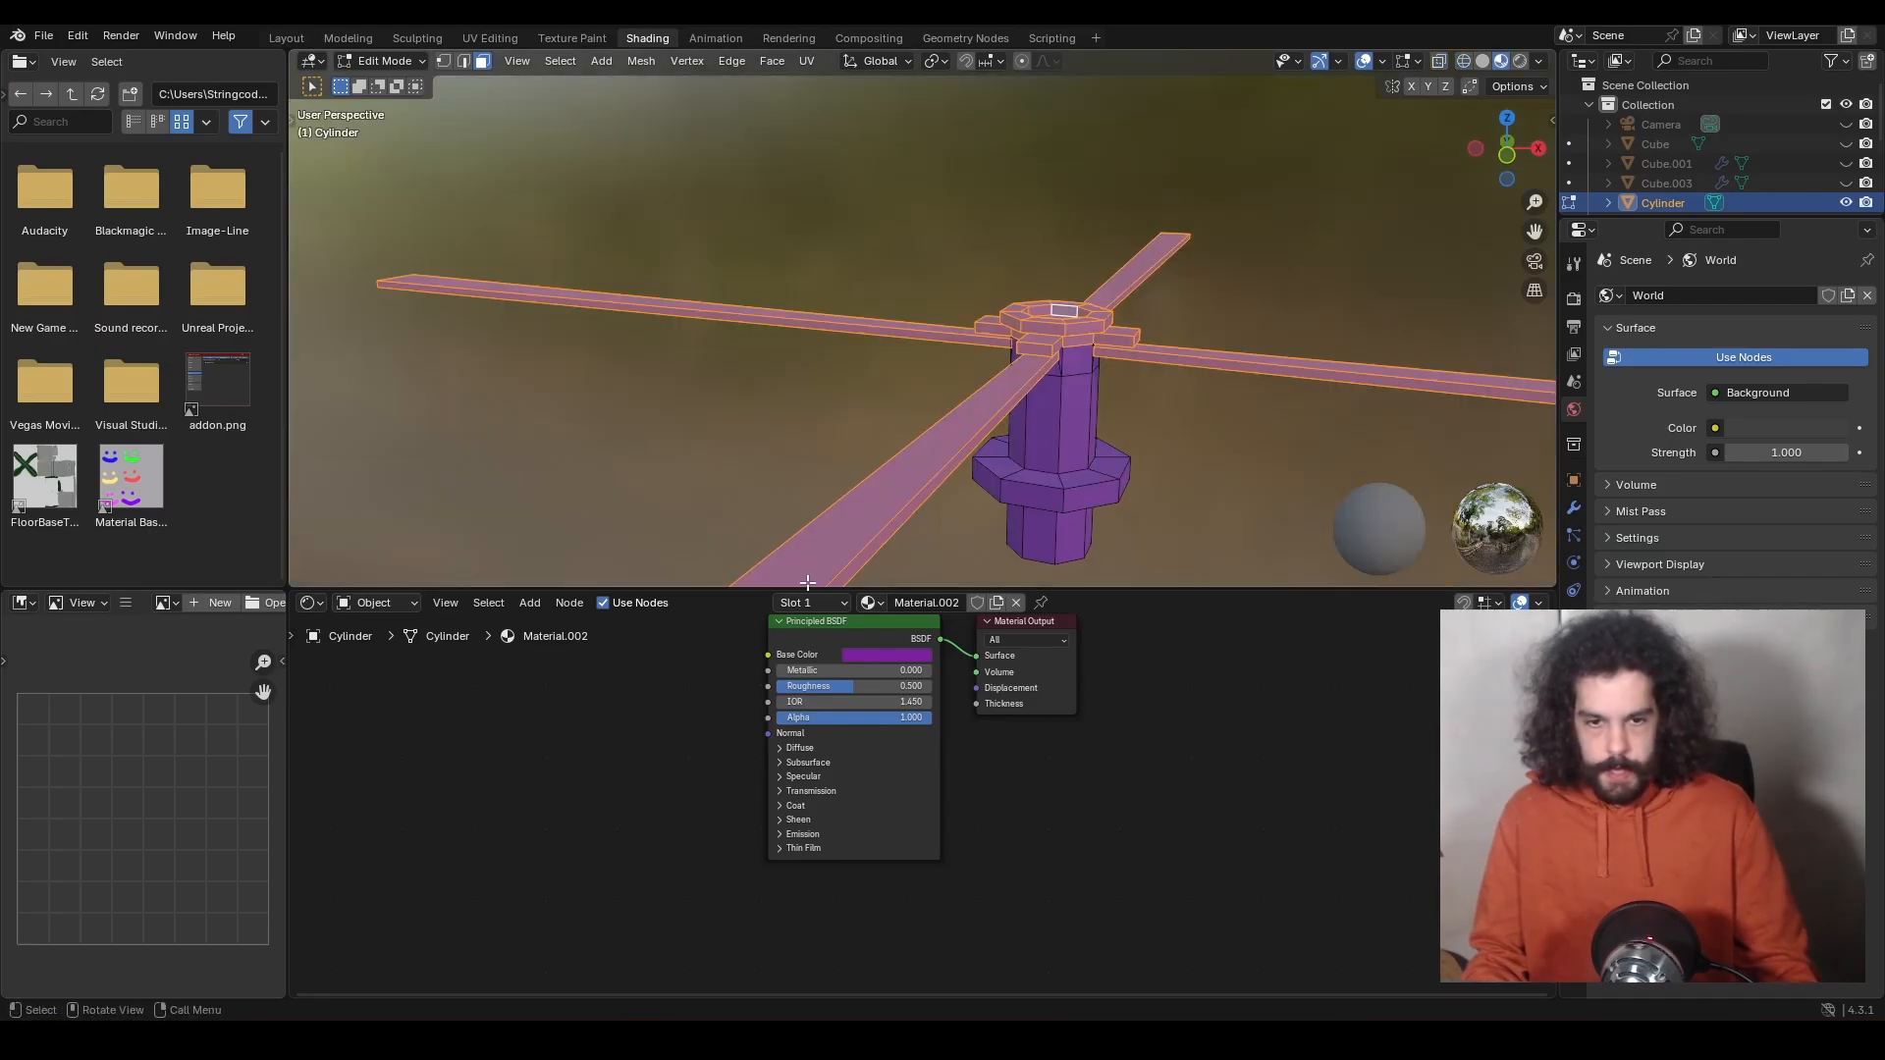
click(815, 601)
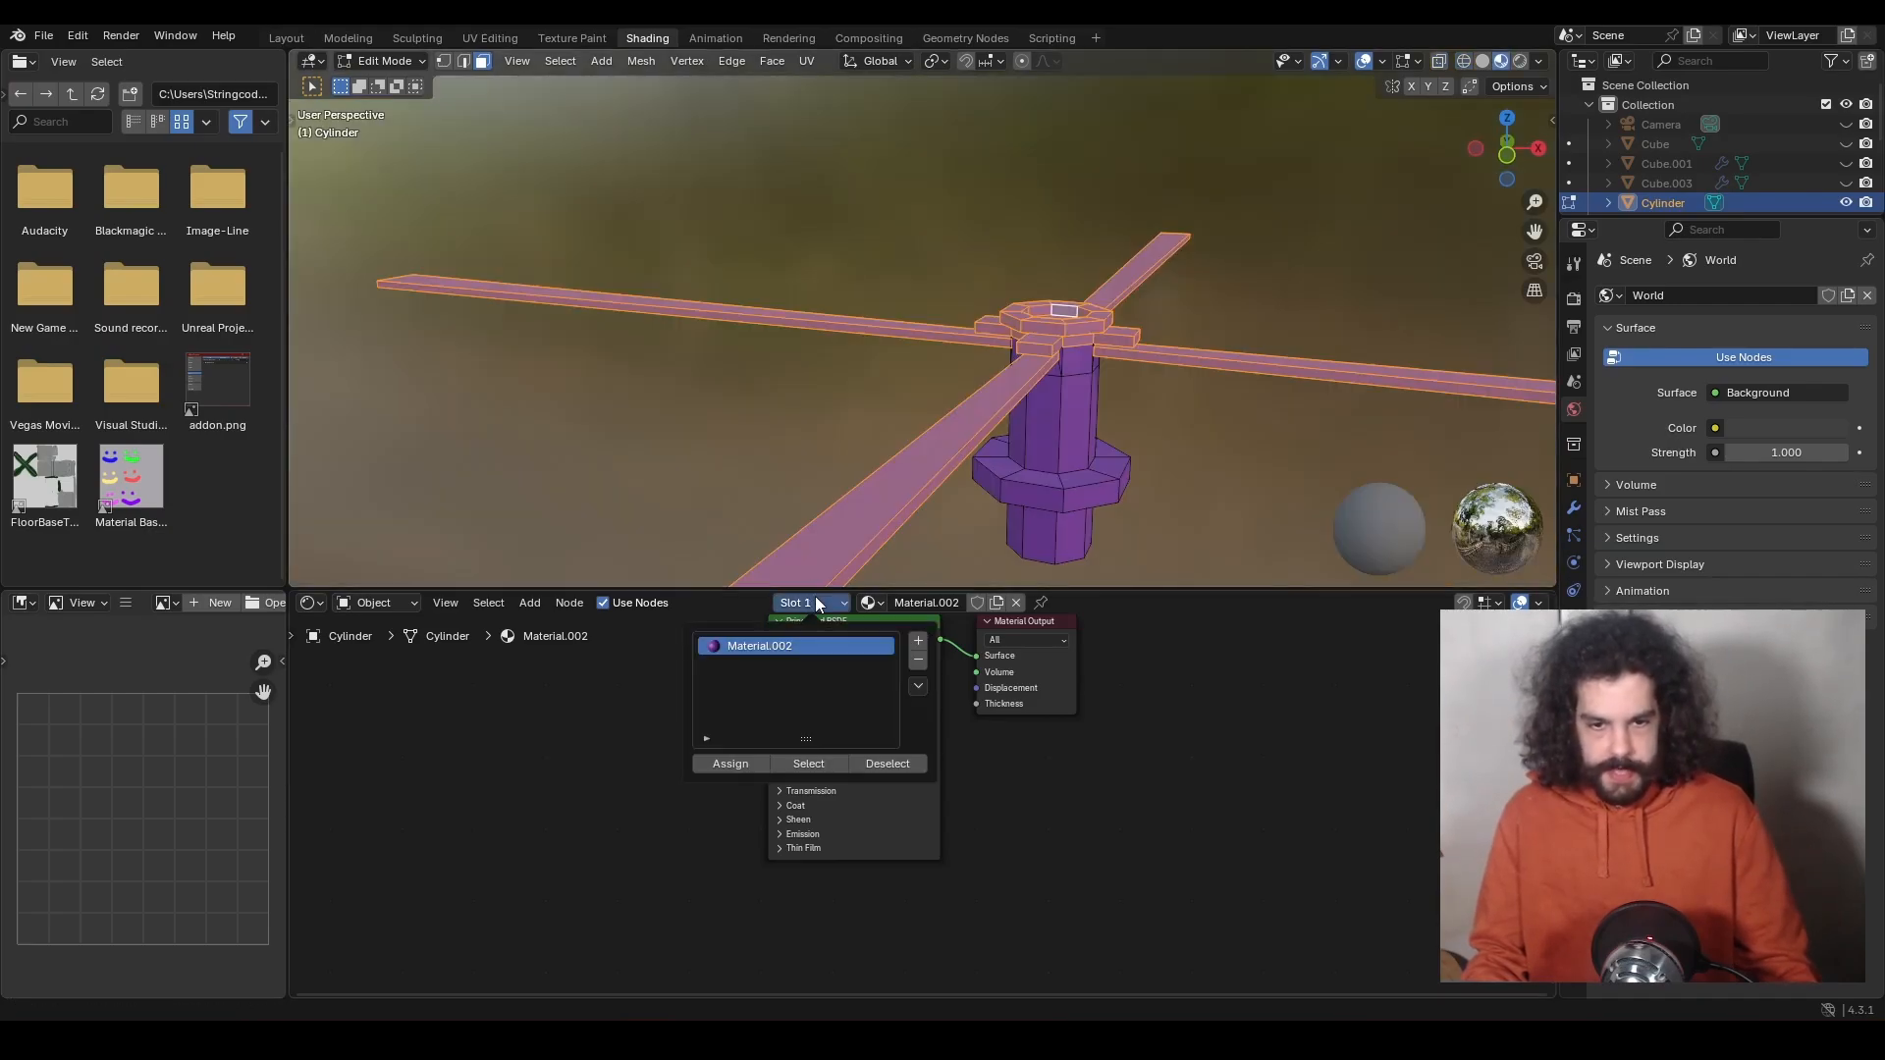
click(918, 640)
click(882, 605)
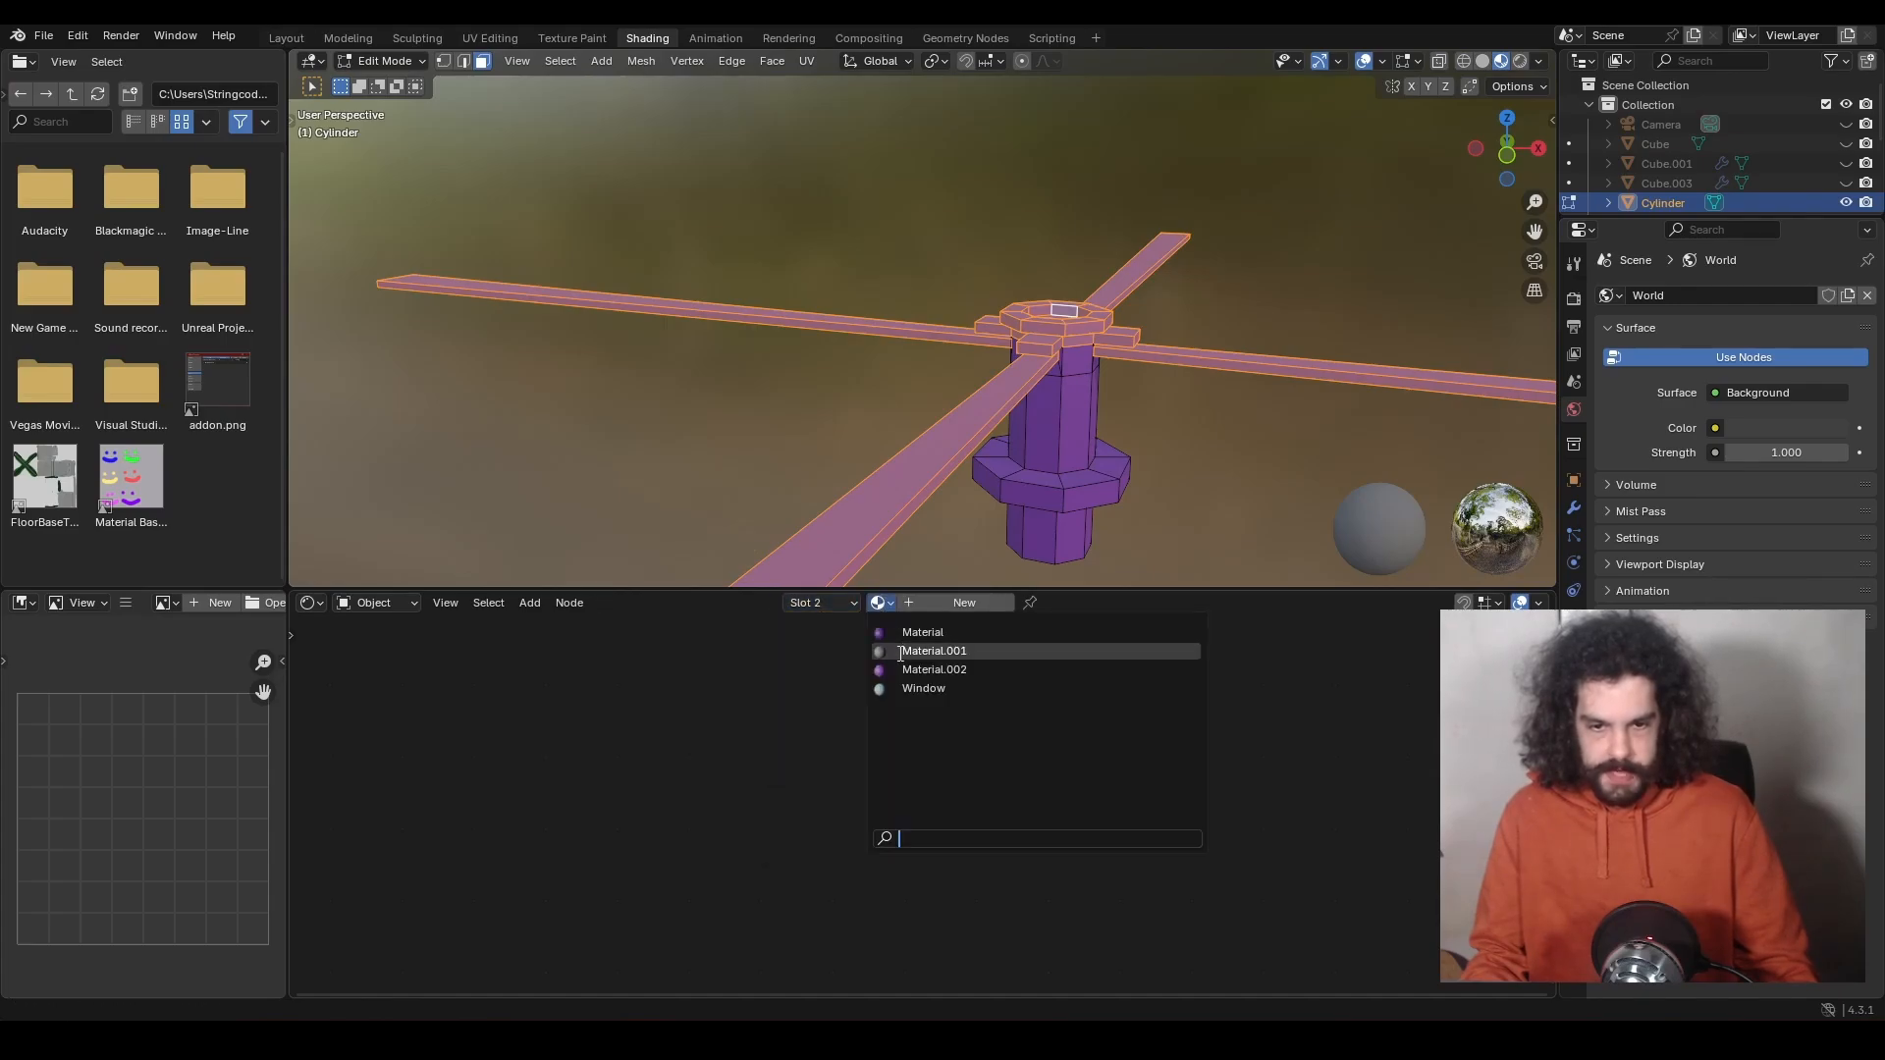
click(923, 652)
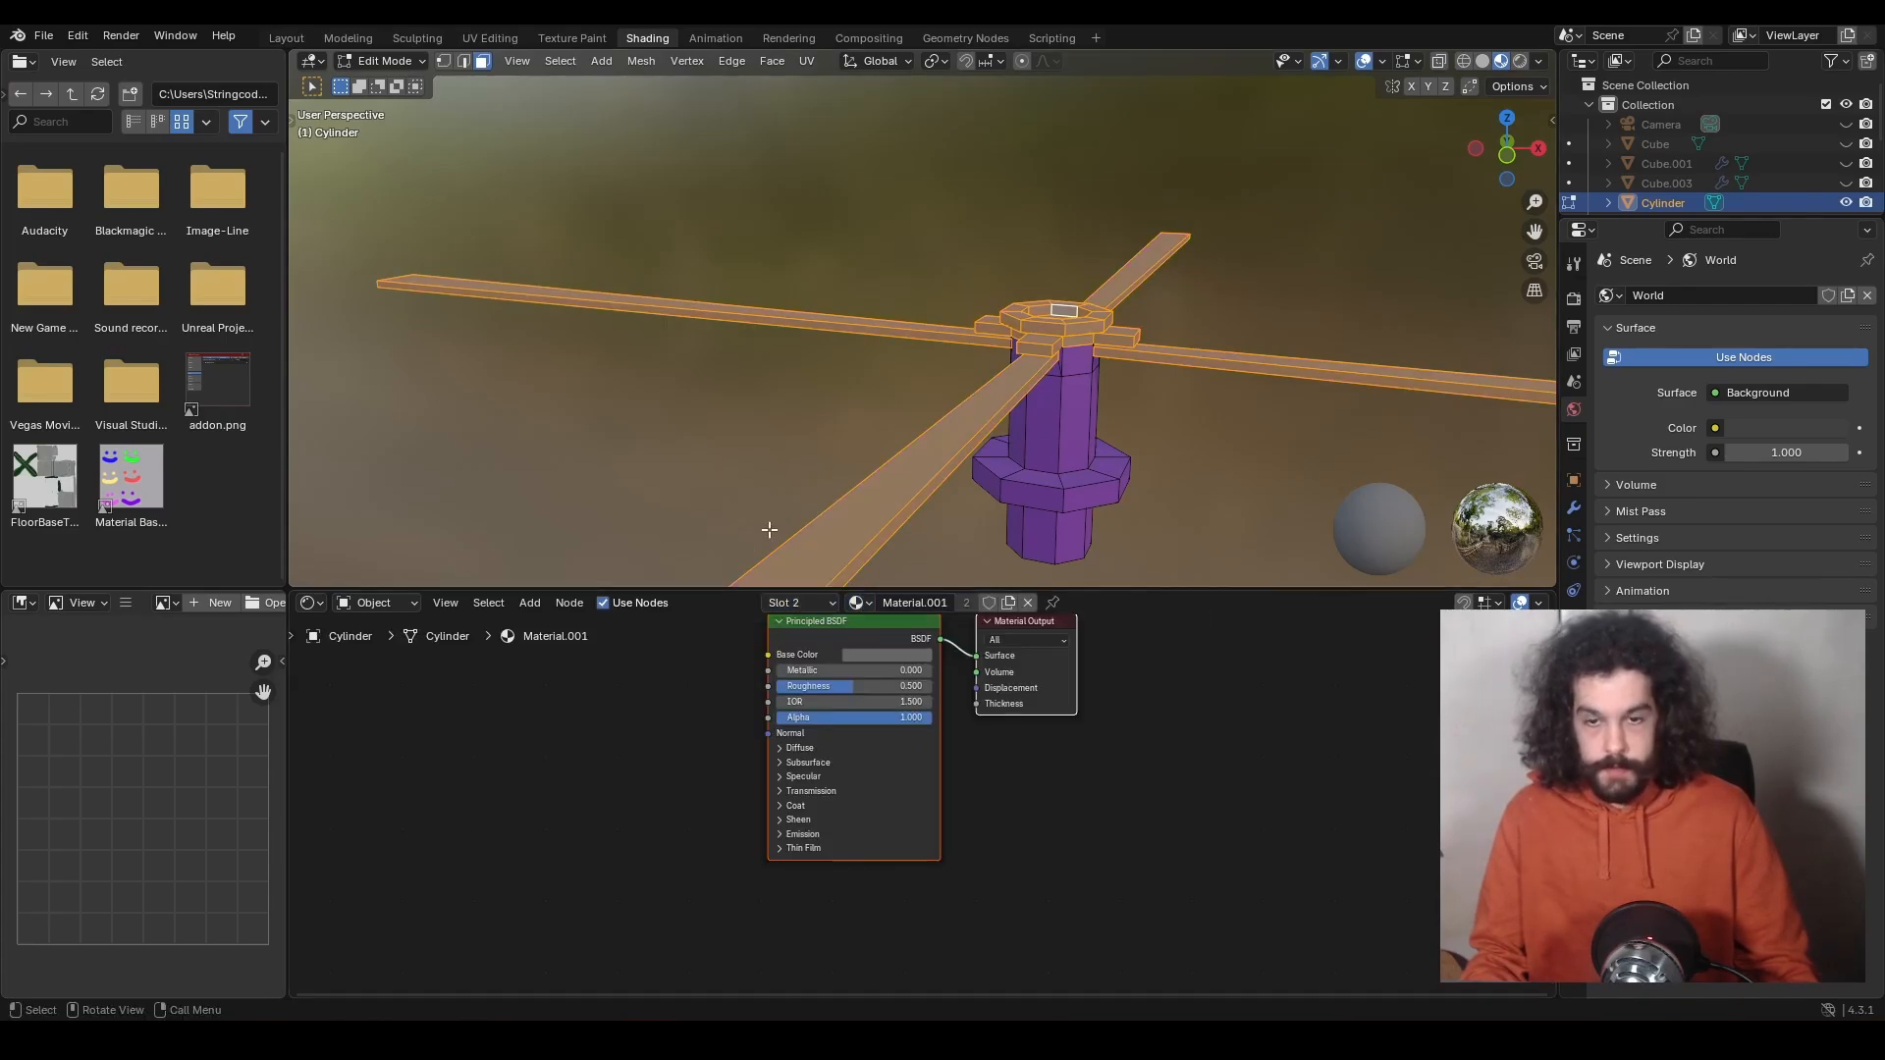
key(alt+a)
Assign Material.001 to the collar ring around the rotor mast and unhide the rest of the helicopter.
middle_drag(766, 530, 942, 371)
scroll(917, 379, up, 3)
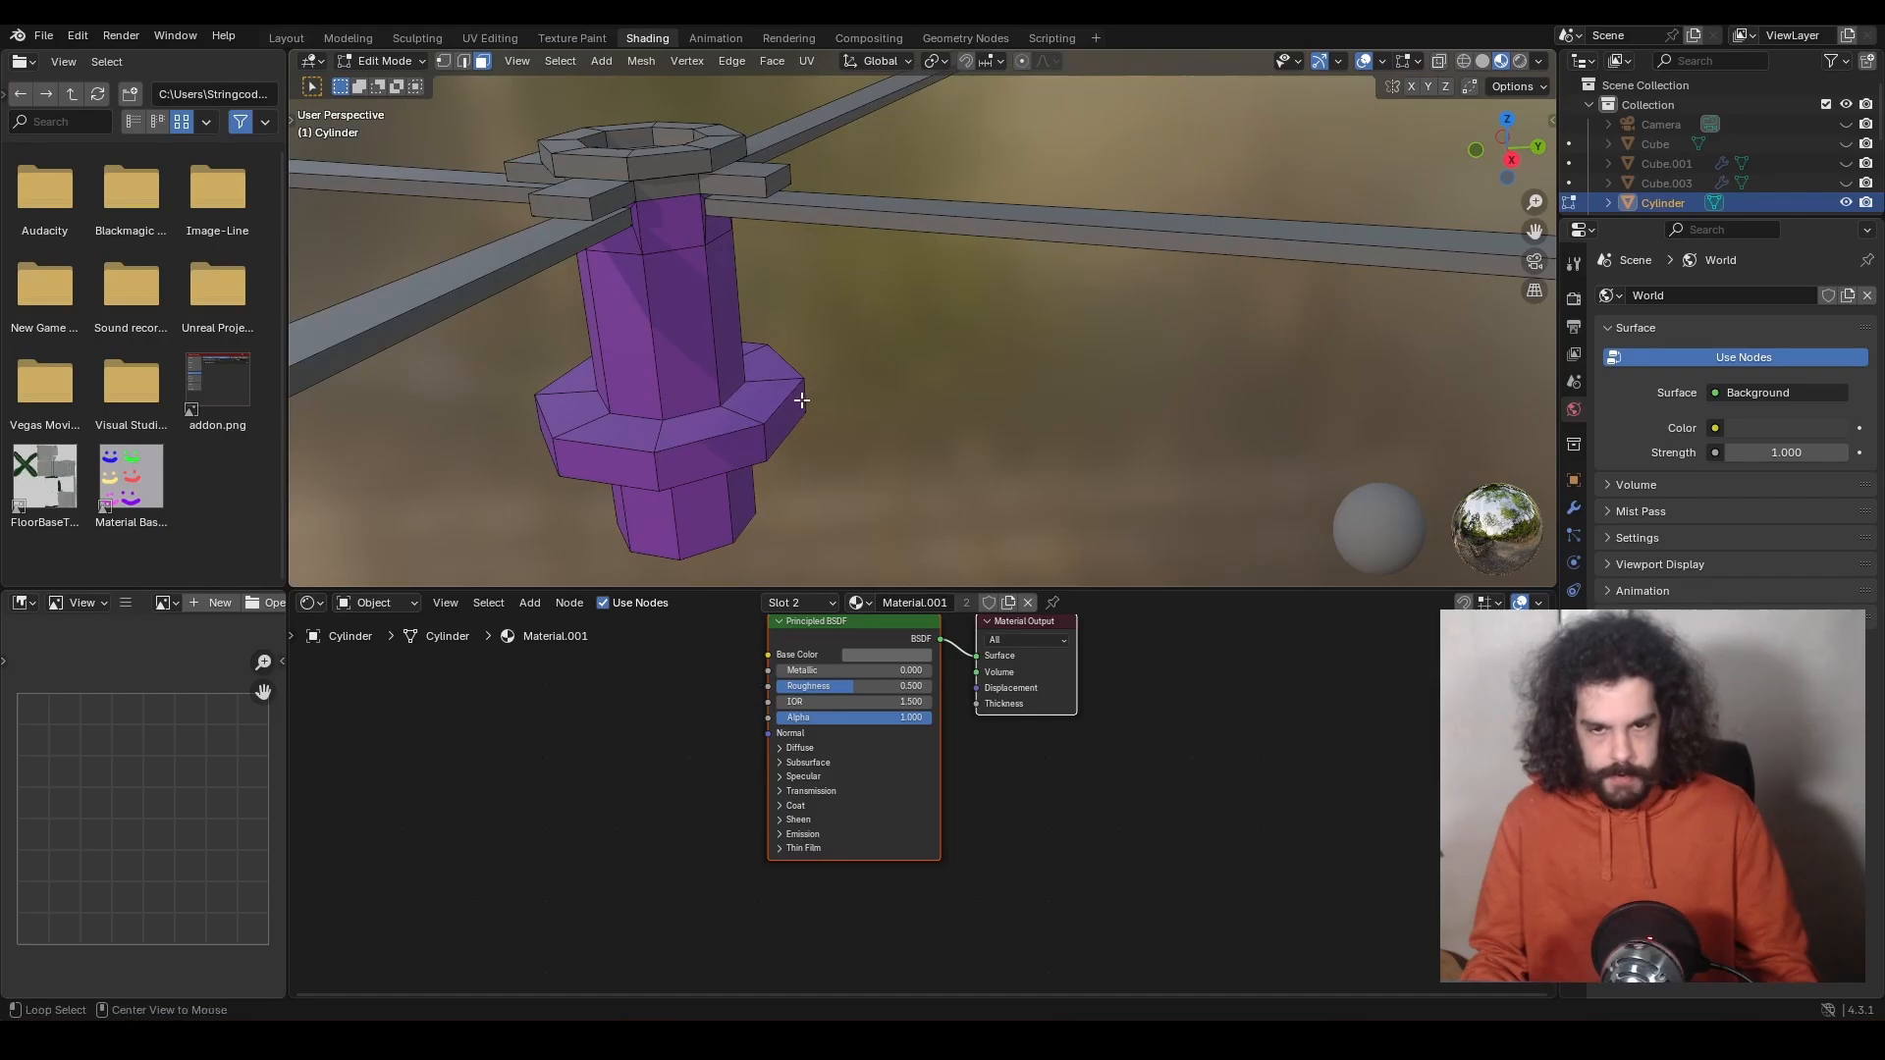
alt+click(800, 399)
alt+shift+click(787, 383)
key(alt+h)
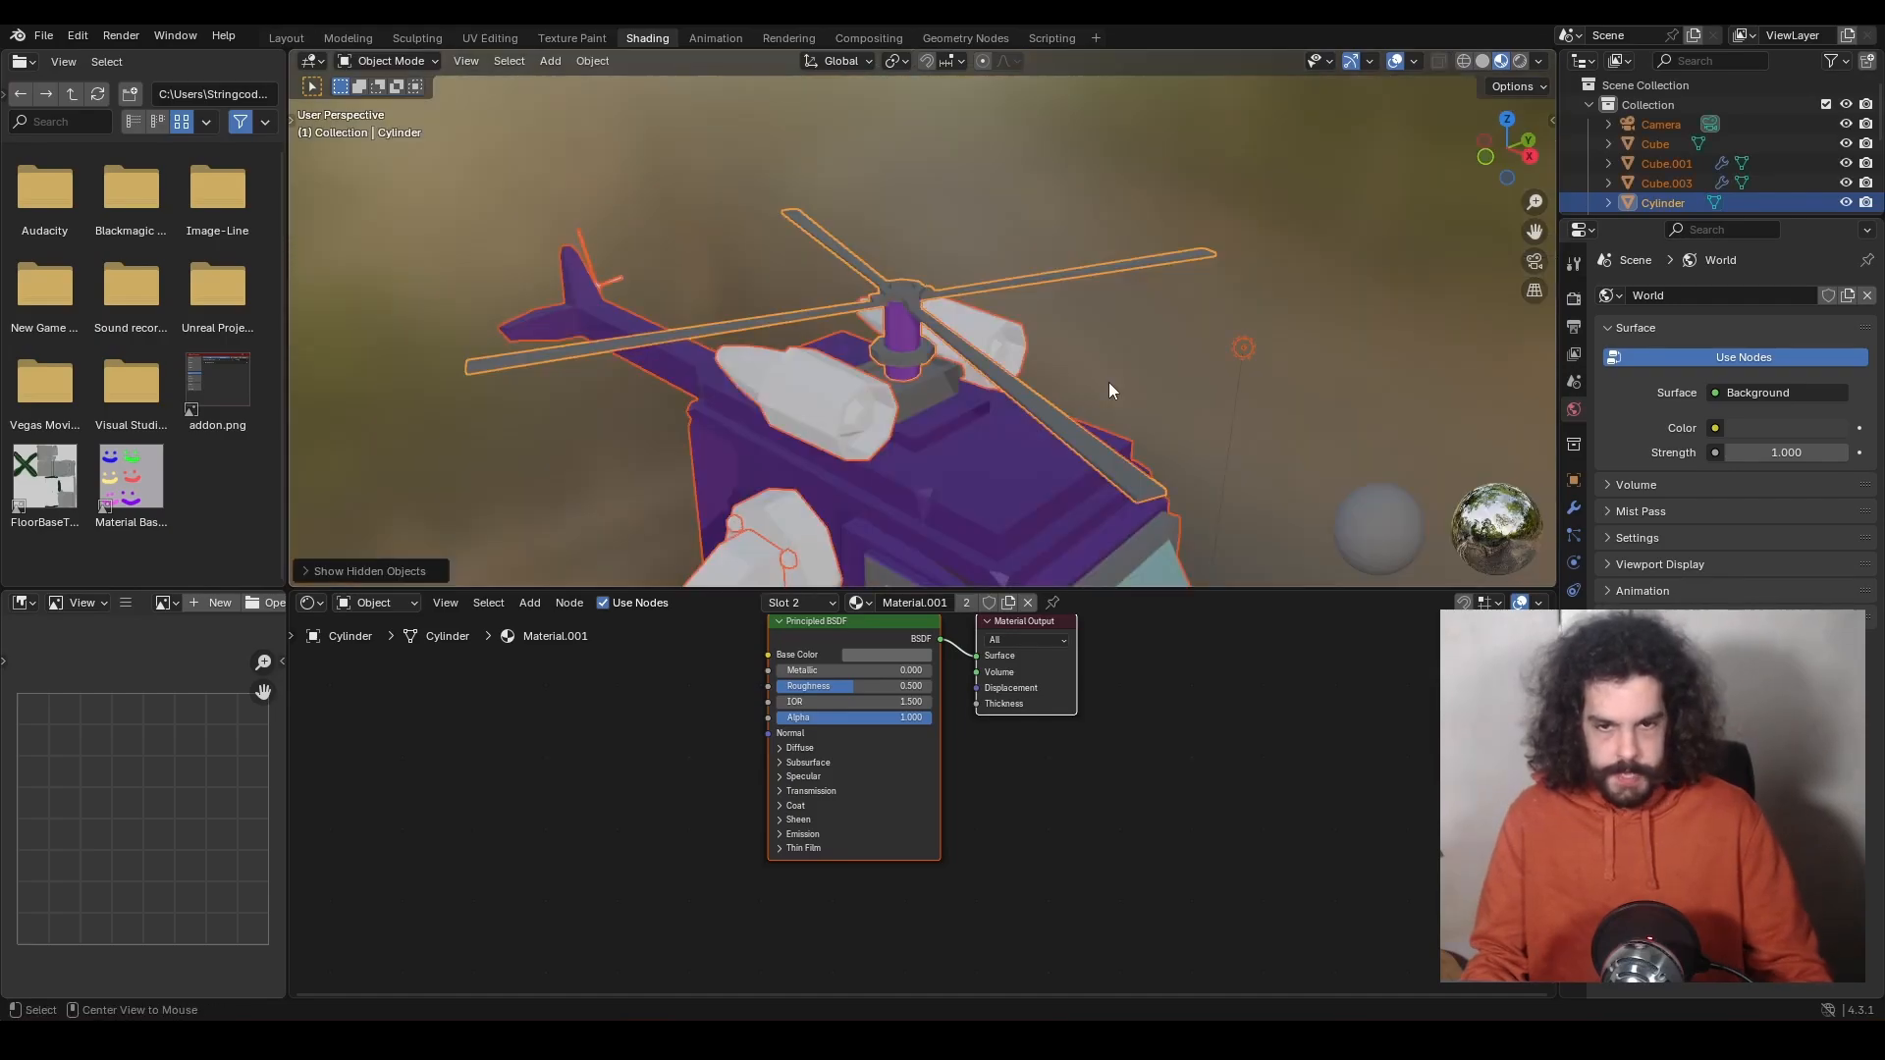
Apply the gray Material.001 to the landing skids and to the two tubes under the nose.
middle_drag(1109, 383, 1192, 354)
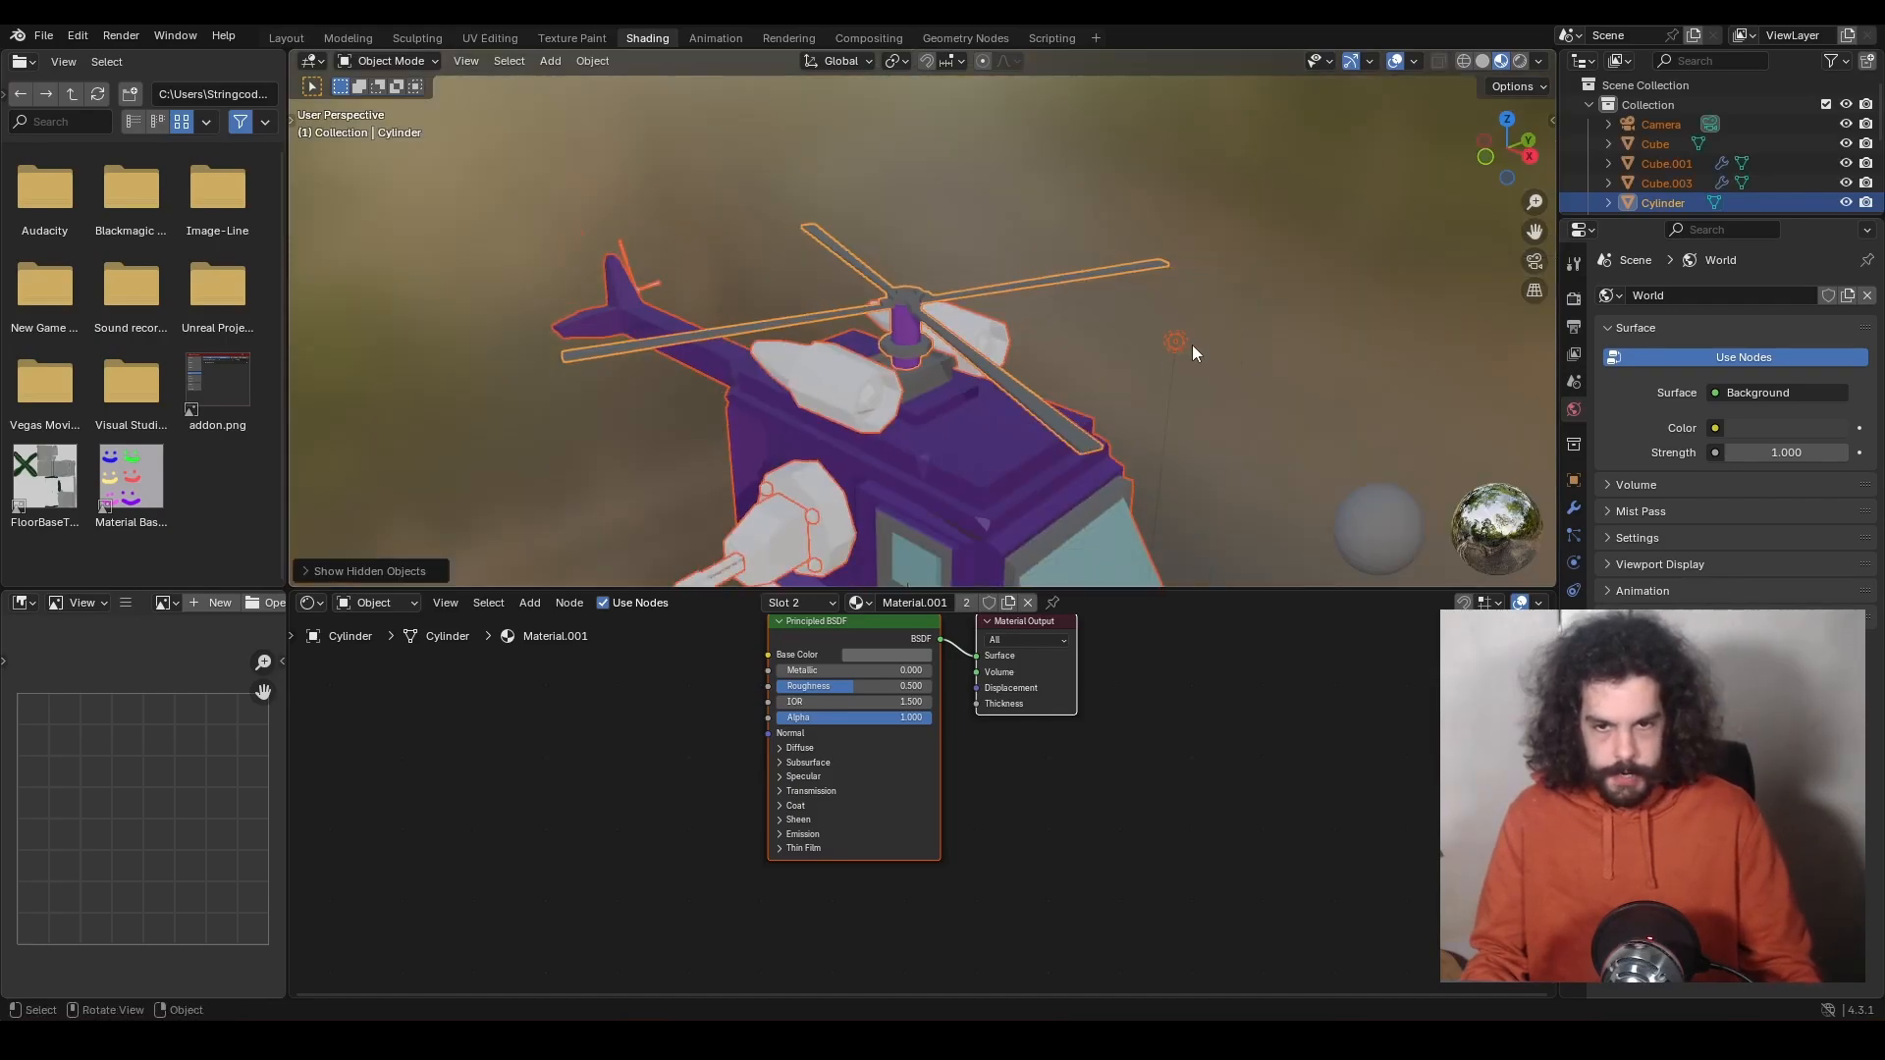
click(1280, 338)
click(948, 455)
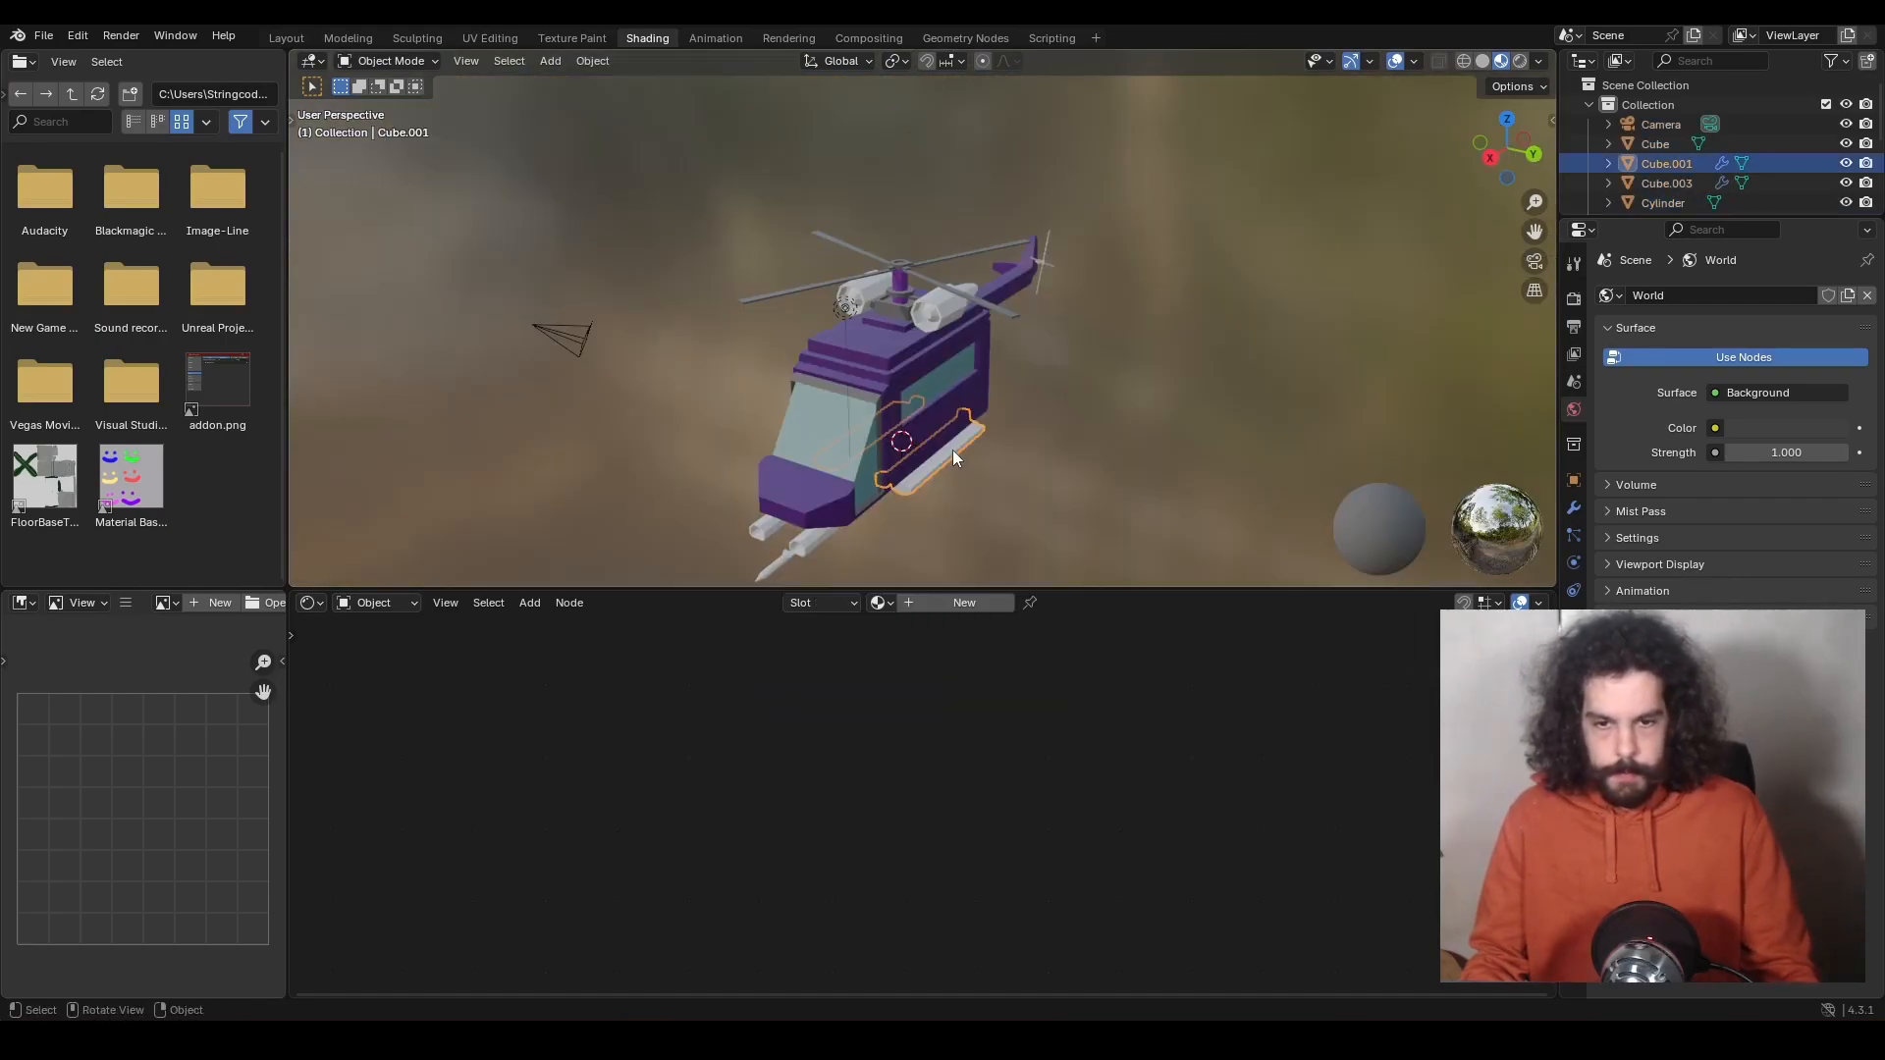
click(881, 604)
click(914, 650)
click(1028, 480)
middle_drag(1028, 480, 1111, 496)
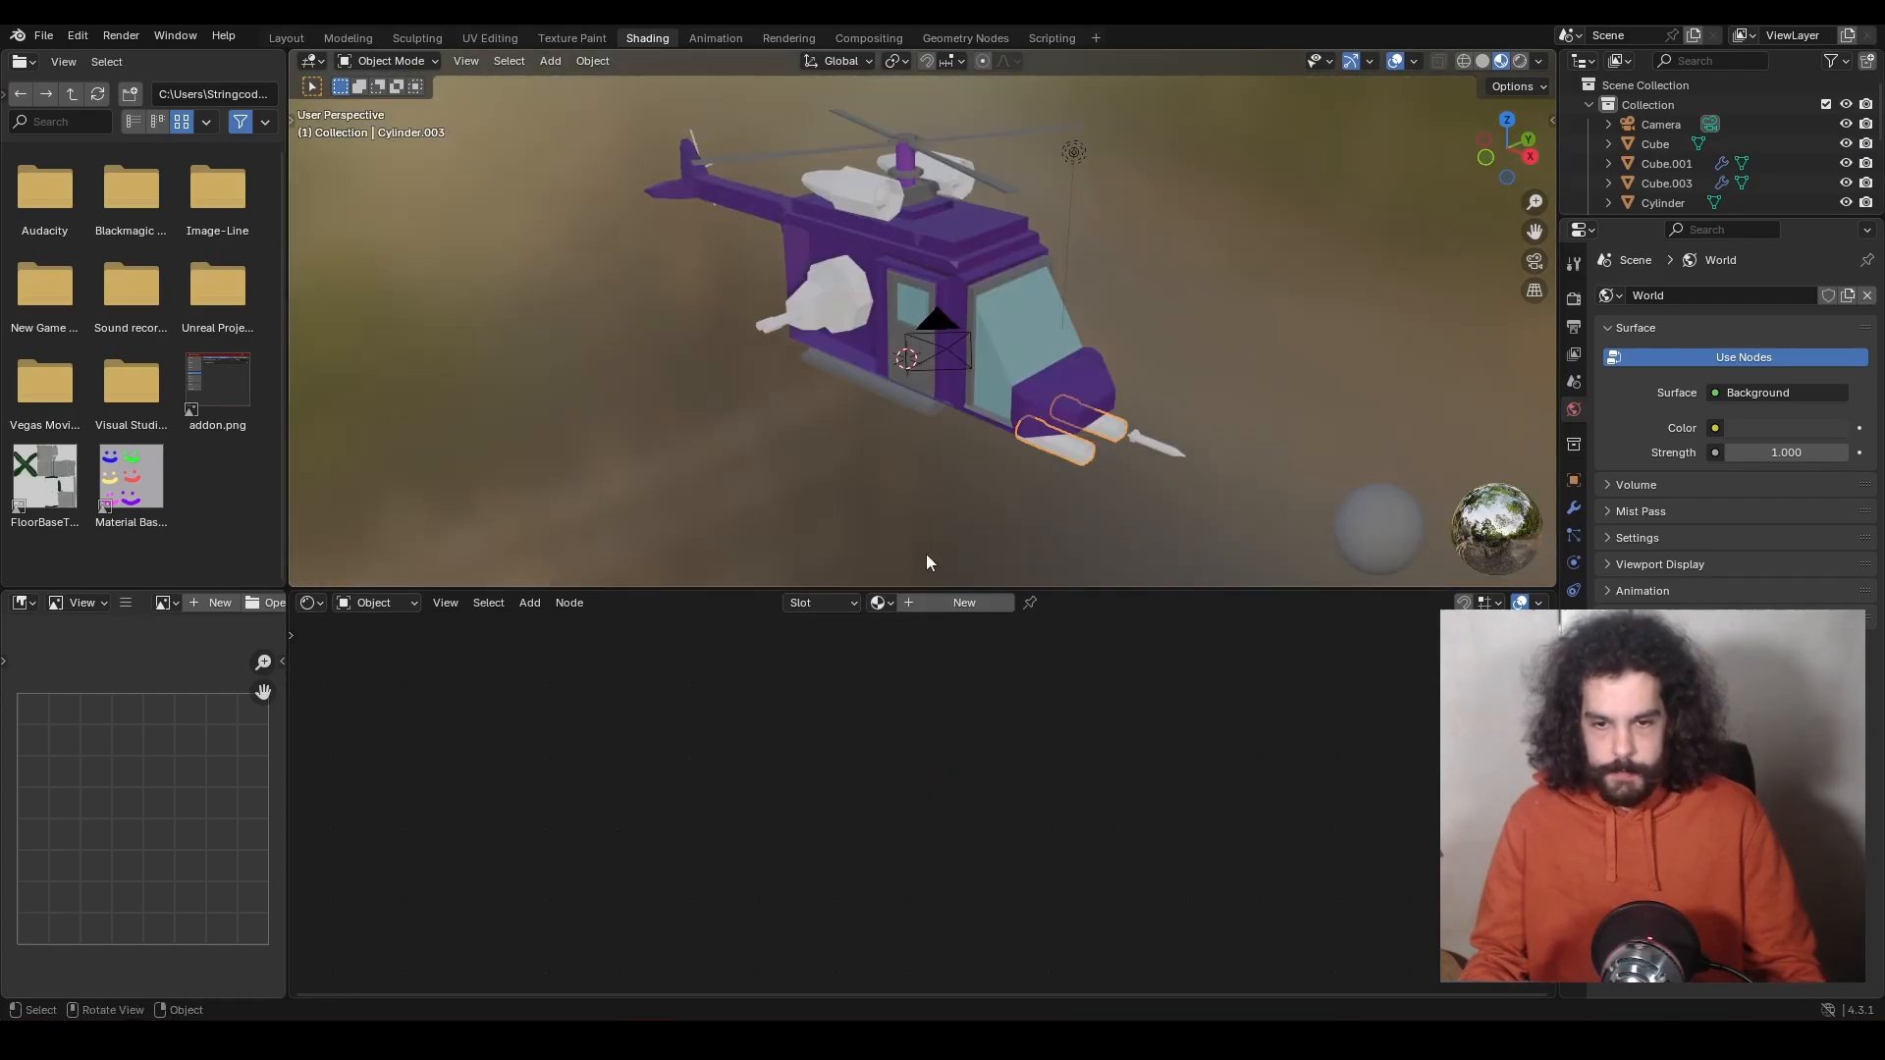
click(859, 603)
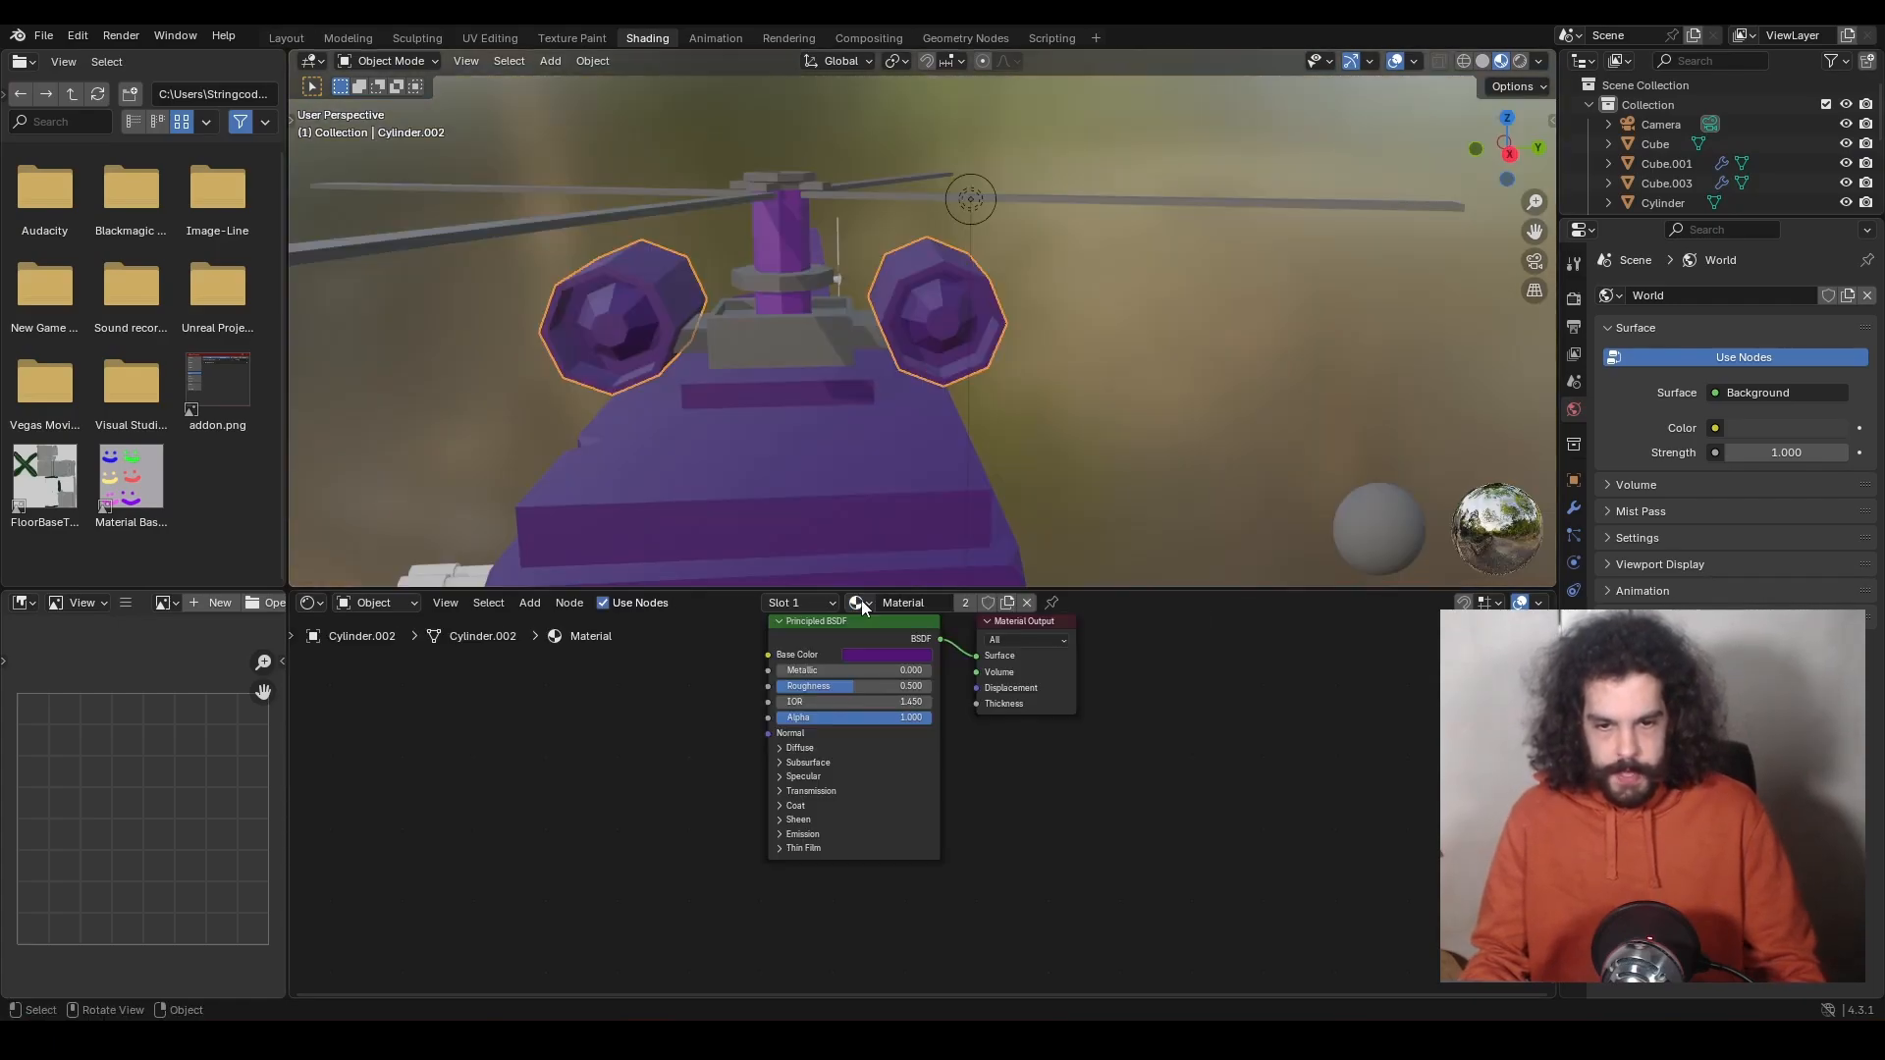
Apply the brighter purple Material.002 to the two roof engines.
click(862, 608)
click(908, 665)
click(989, 357)
Assign the gray material to the ring of intake faces at the front of the roof engines.
key(Tab)
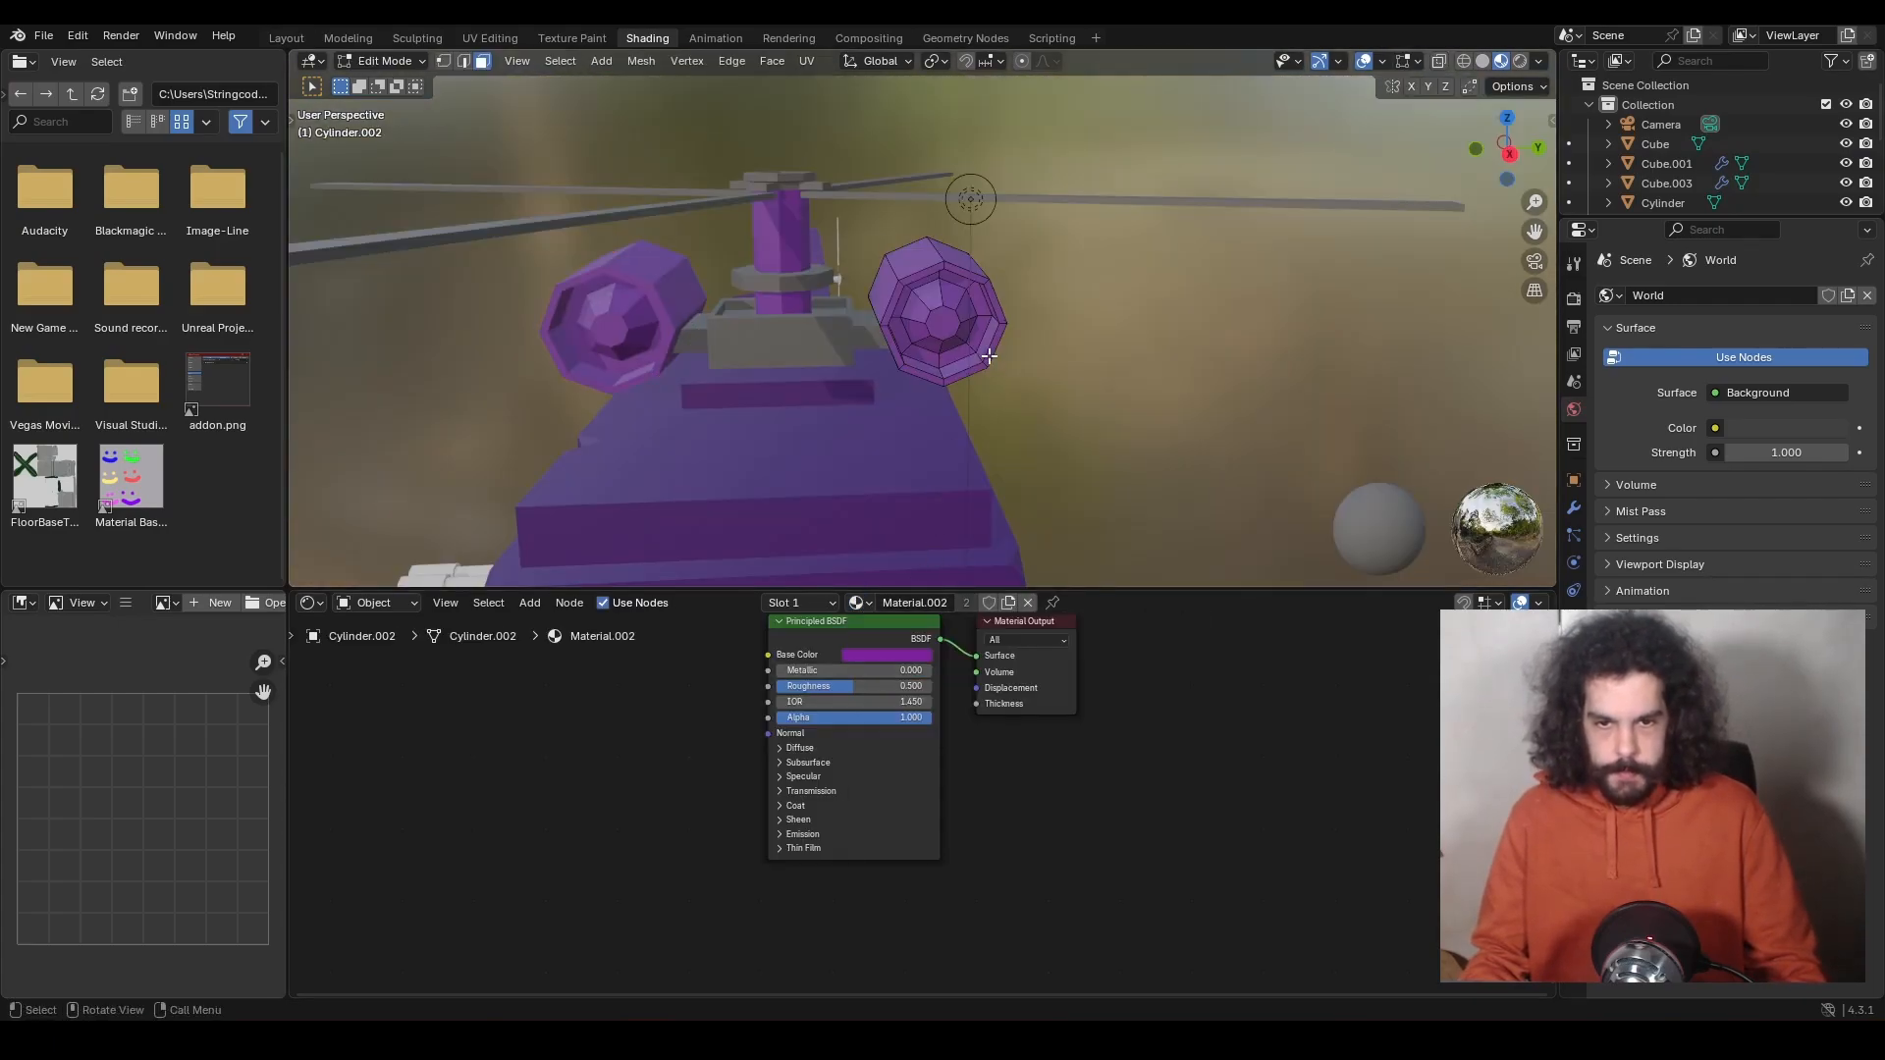
key(KP_Decimal)
click(814, 251)
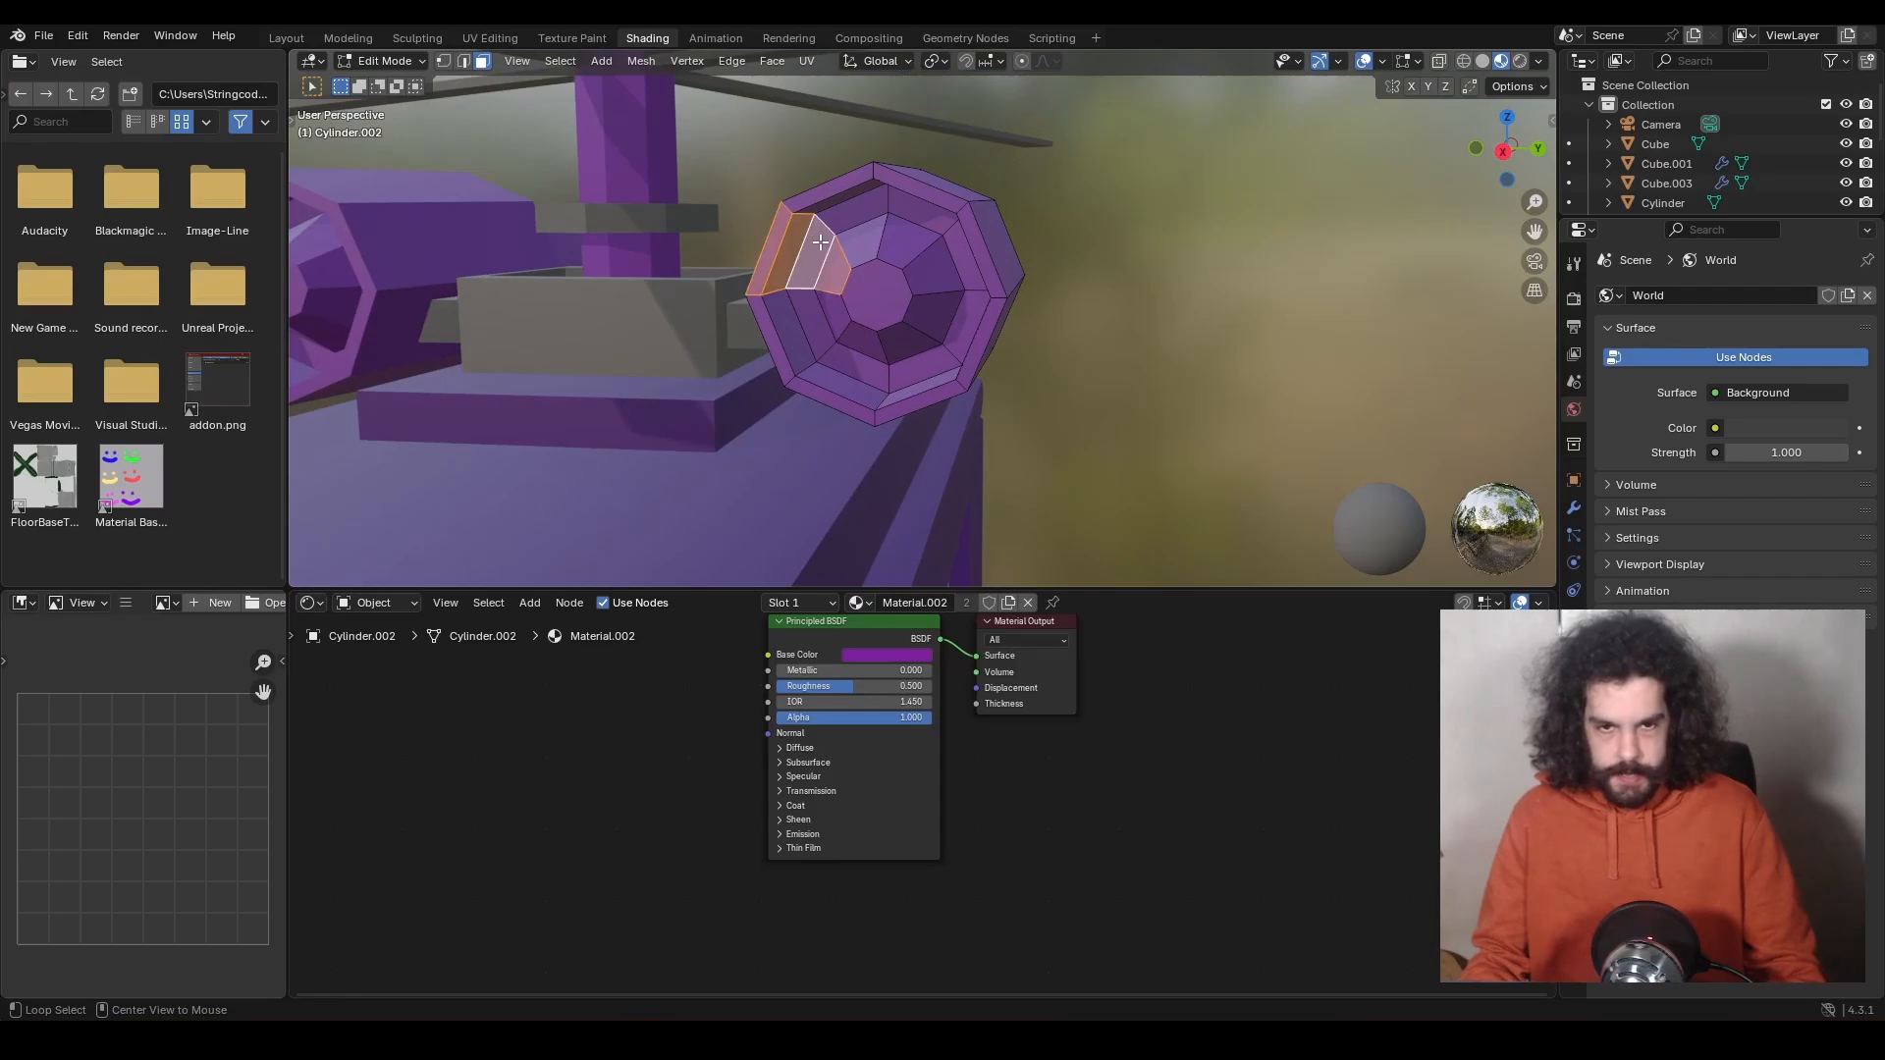
alt+click(825, 231)
middle_drag(849, 243, 884, 294)
key(Tab)
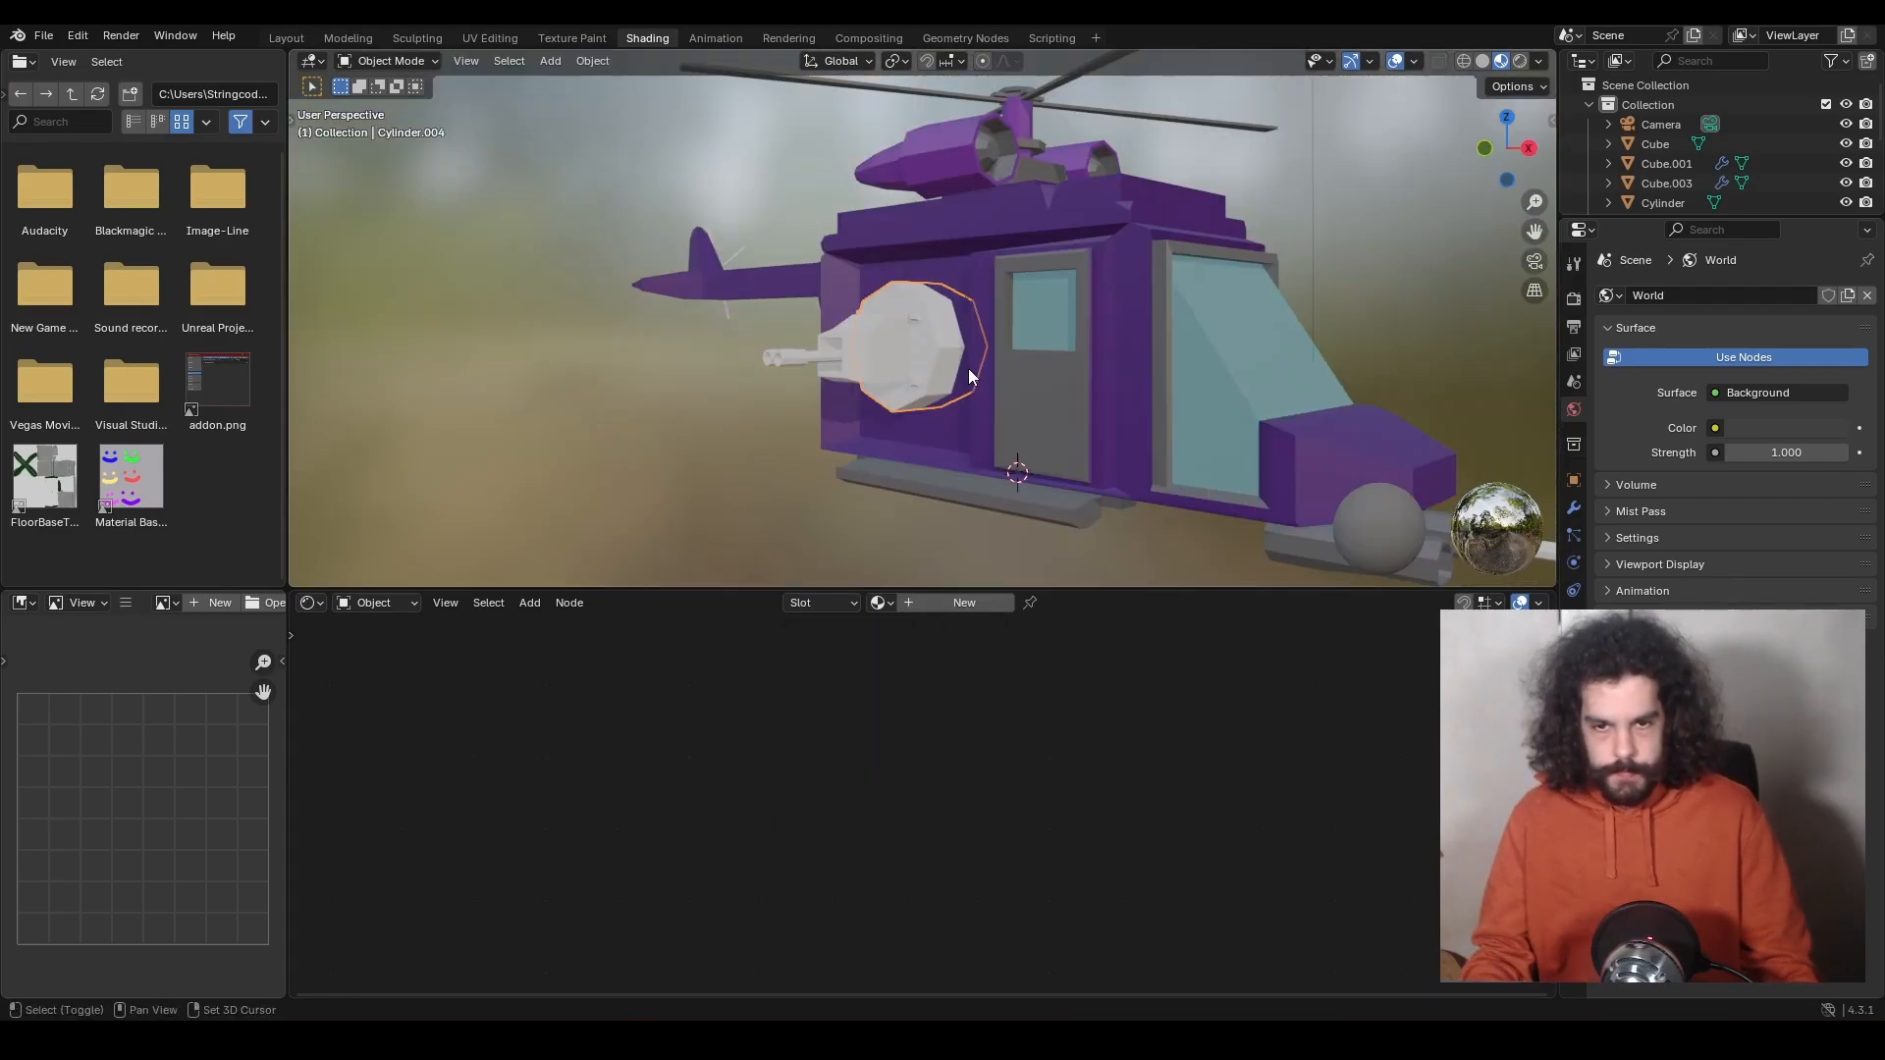
scroll(968, 368, up, 3)
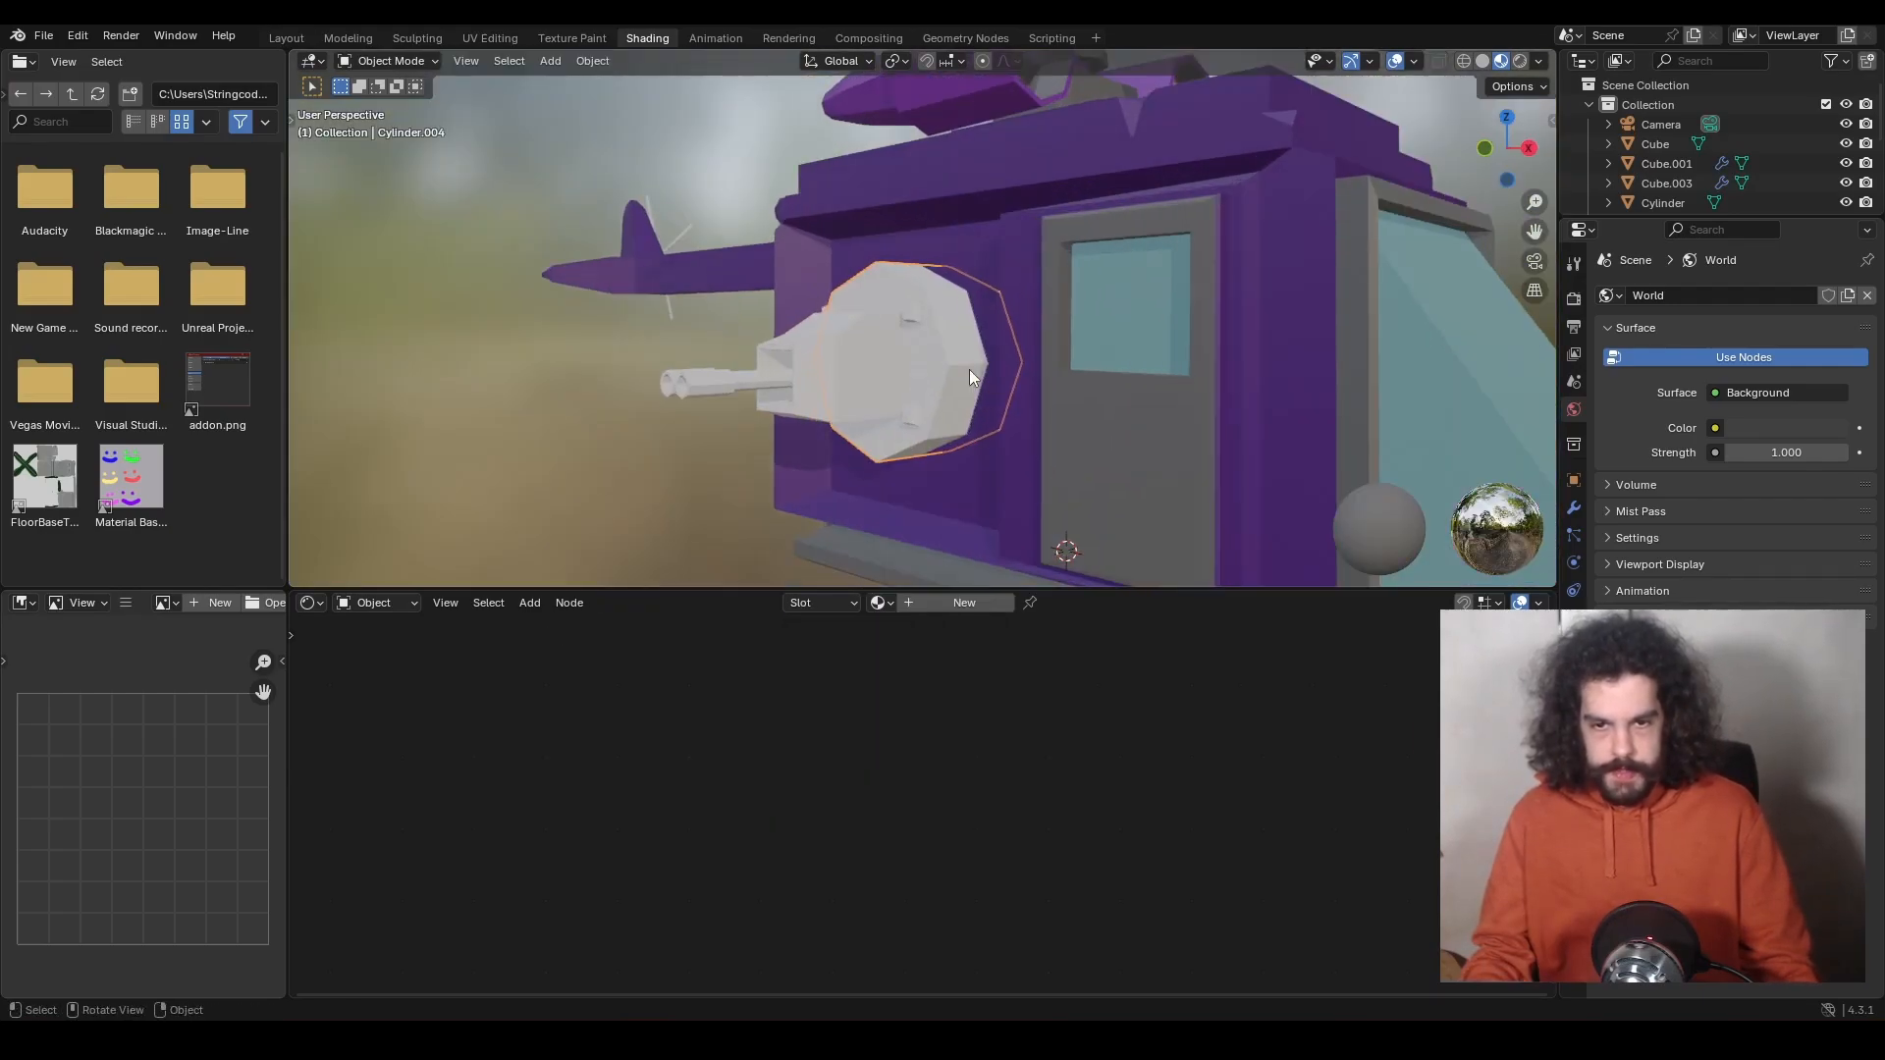
Assign the bright purple Material.002 to the round gun mount and the dark purple Material to the gun housing.
click(879, 602)
click(913, 652)
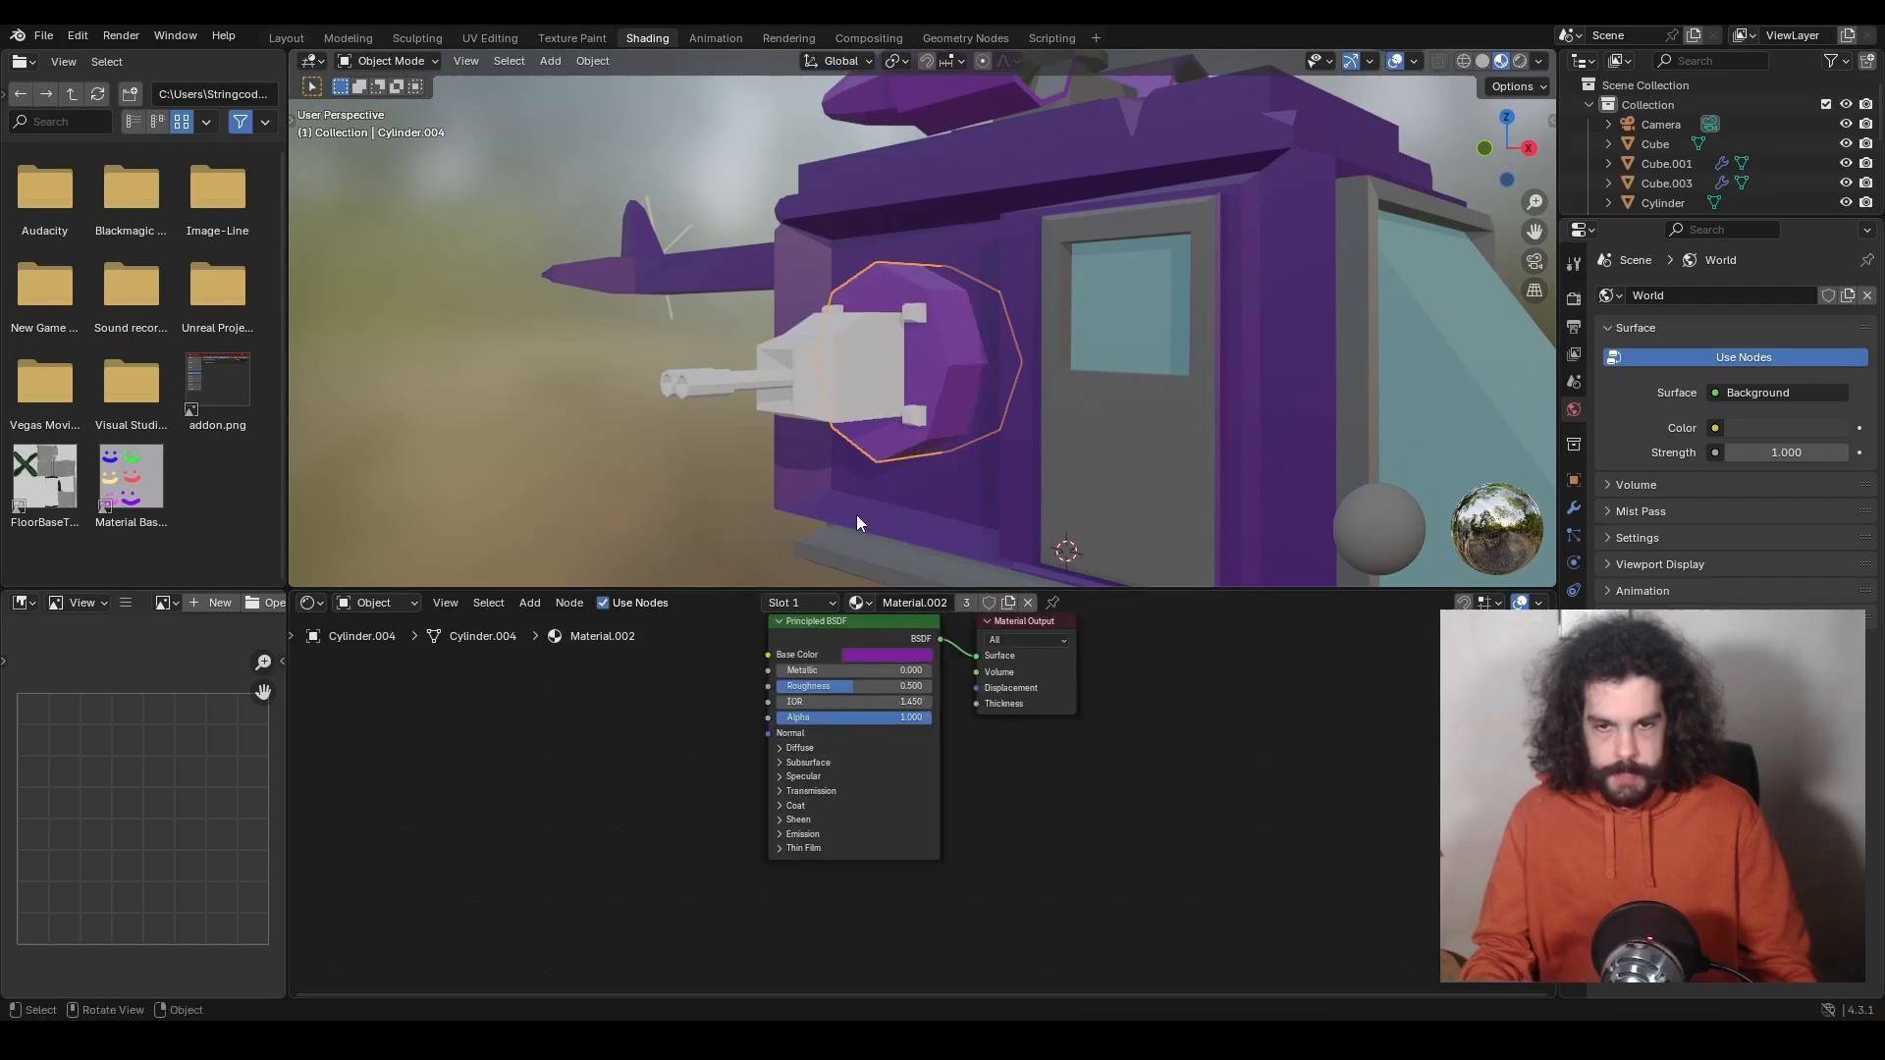
click(860, 387)
click(881, 603)
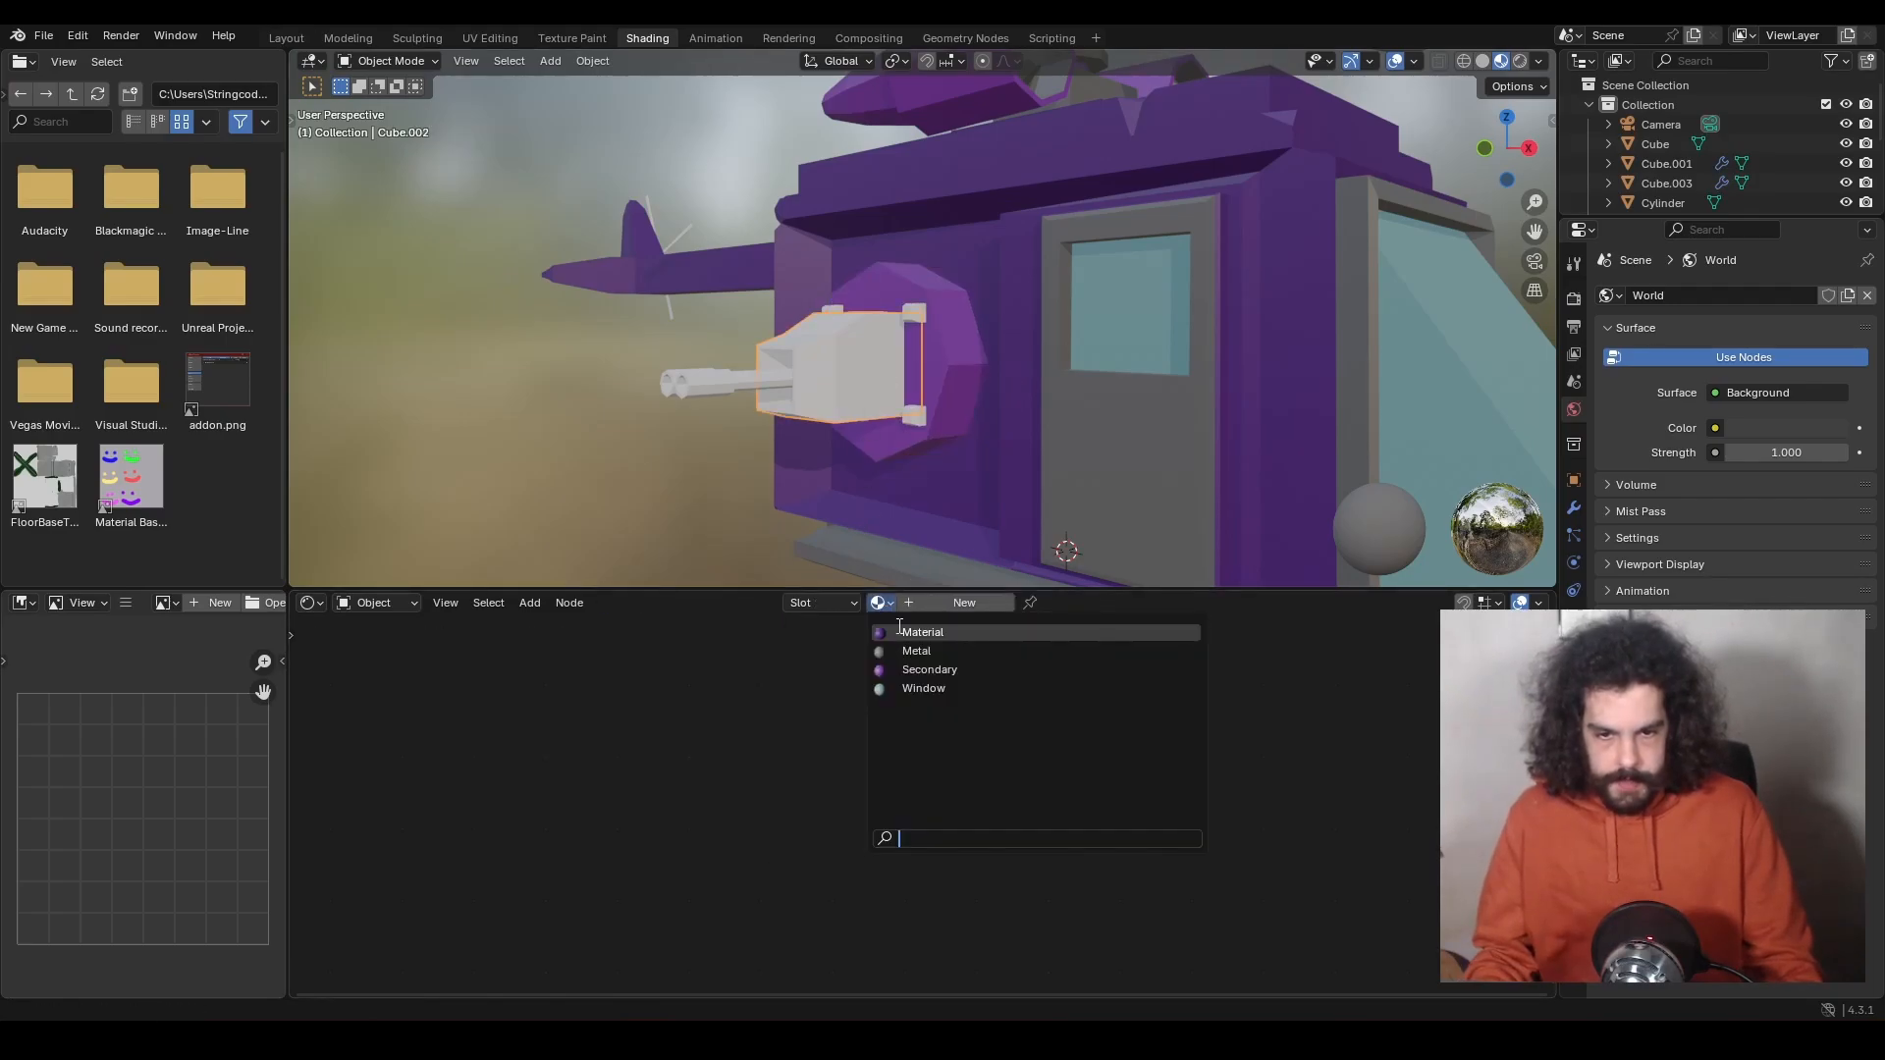
click(907, 633)
Assign the gray Metal material to the twin gun barrels of the side gun.
click(775, 379)
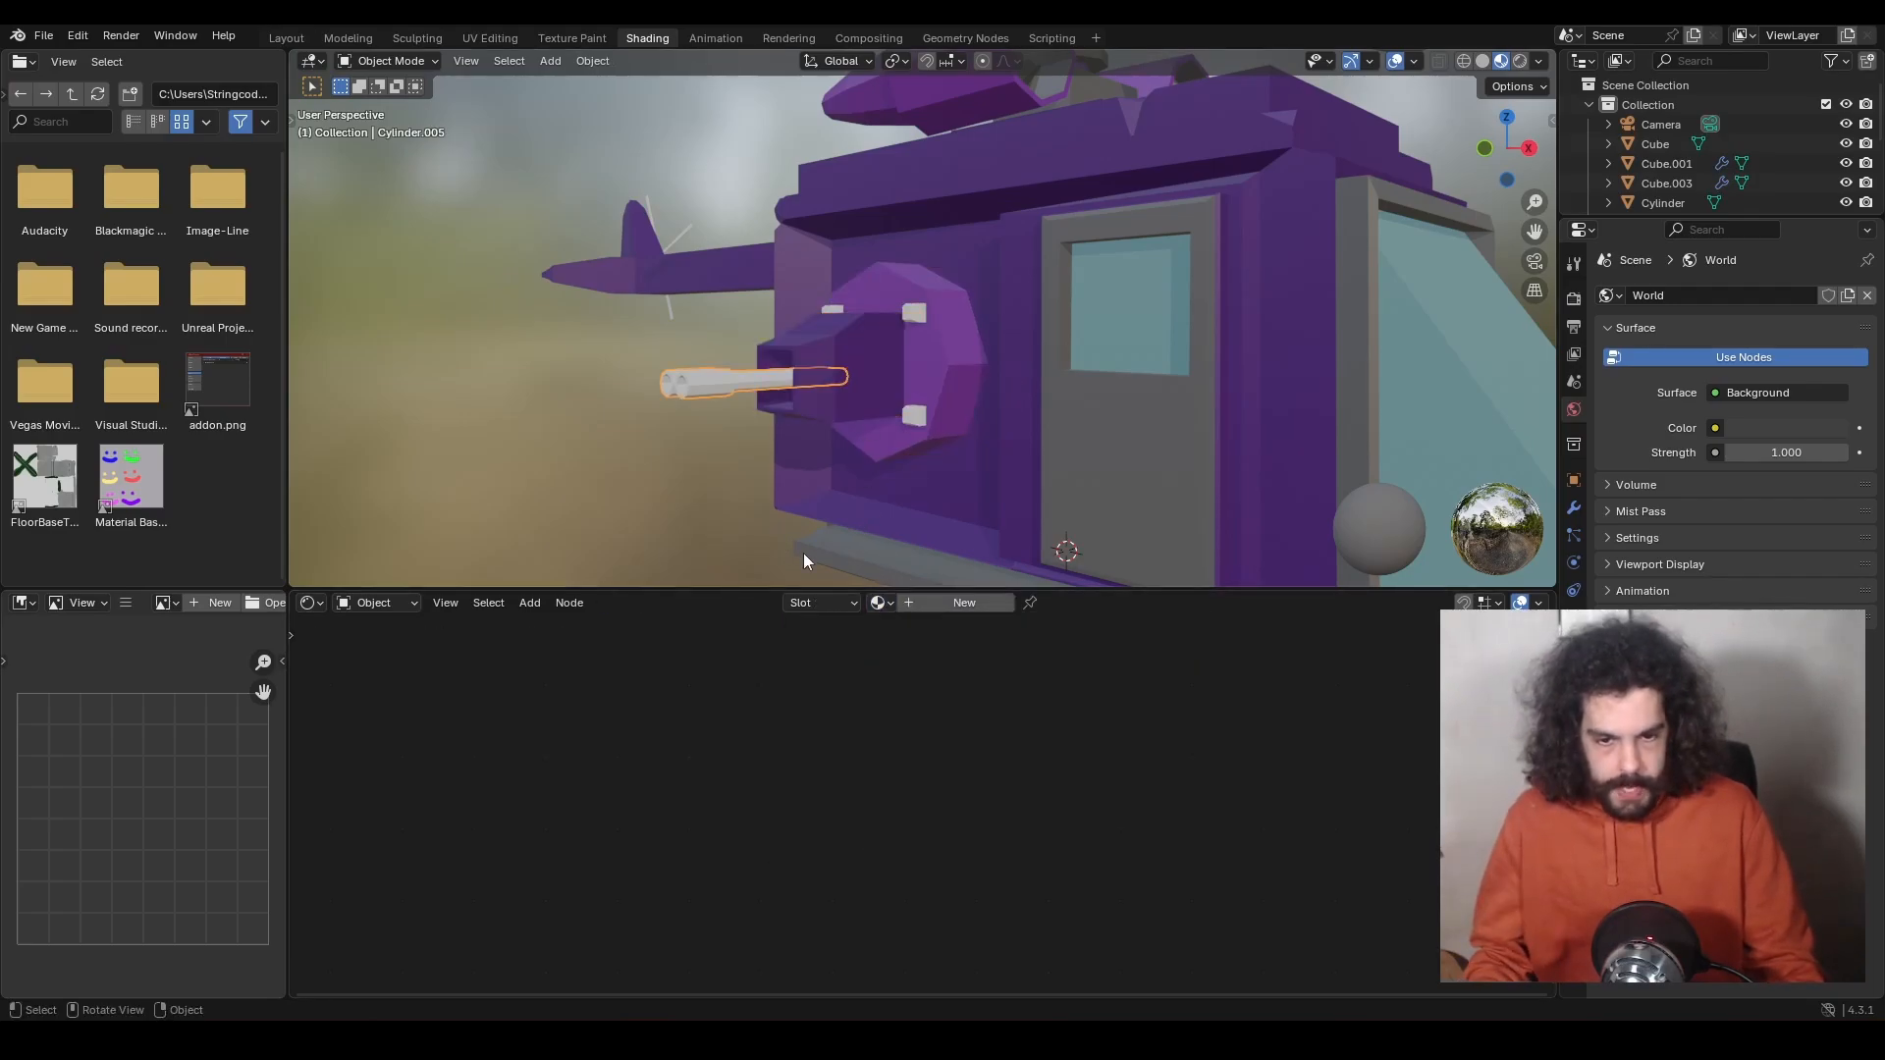
click(881, 605)
click(915, 648)
Assign the Primary material to the four small corner blocks on the round gun mount.
click(917, 313)
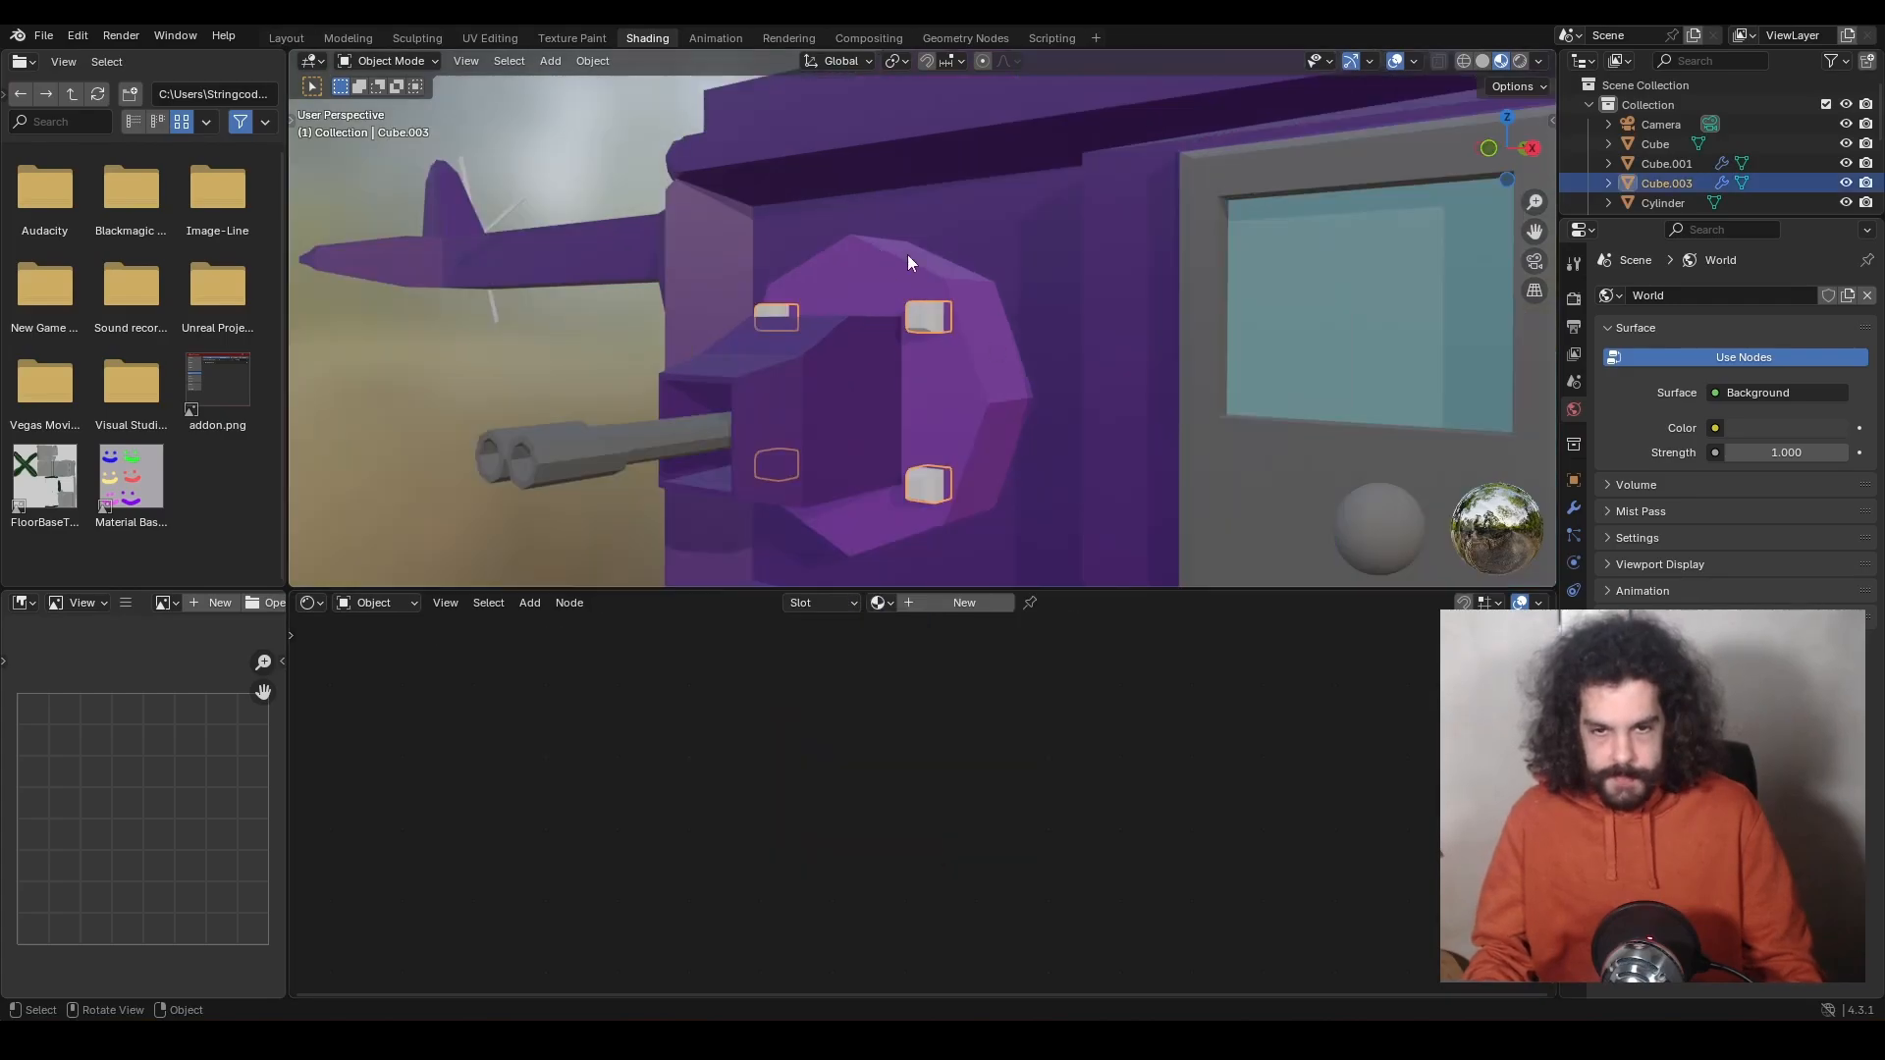
scroll(918, 334, up, 2)
click(881, 603)
click(915, 651)
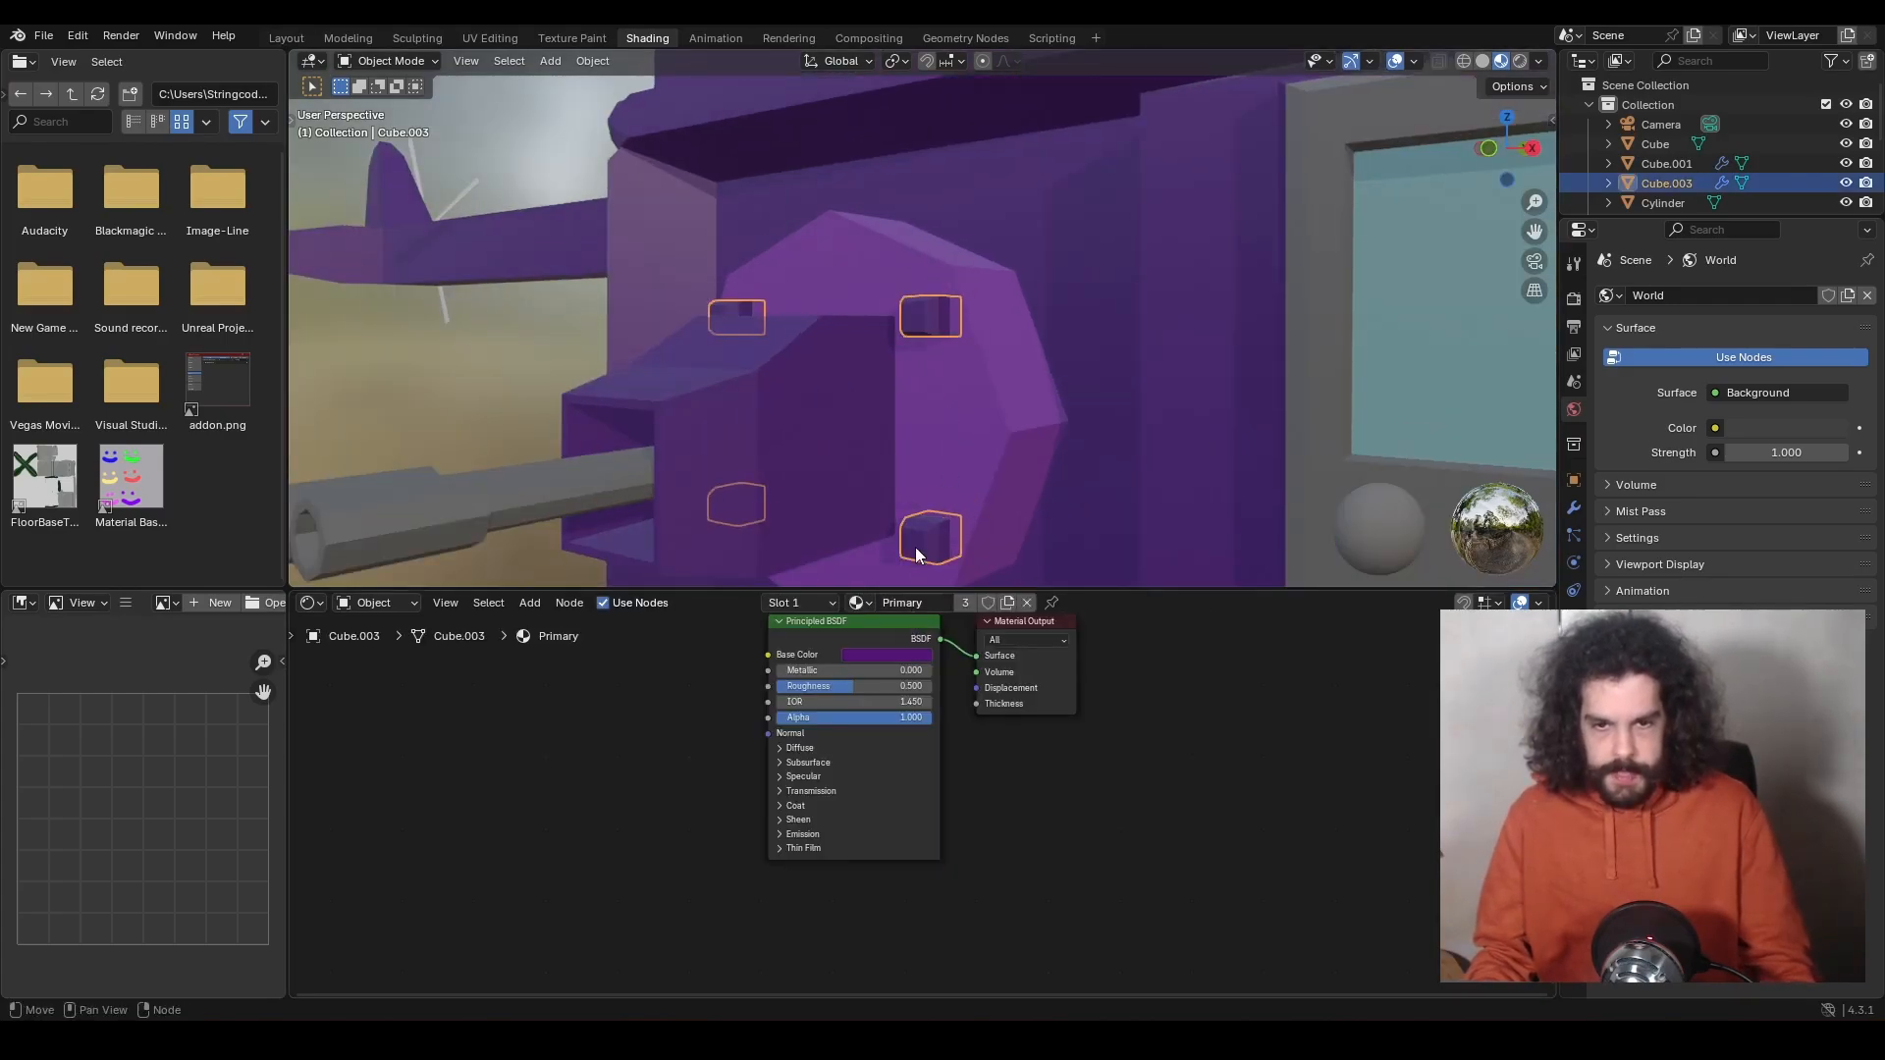
Edit the mesh of the gun mount's corner blocks and select a face on the upper front block.
scroll(922, 412, up, 3)
key(Tab)
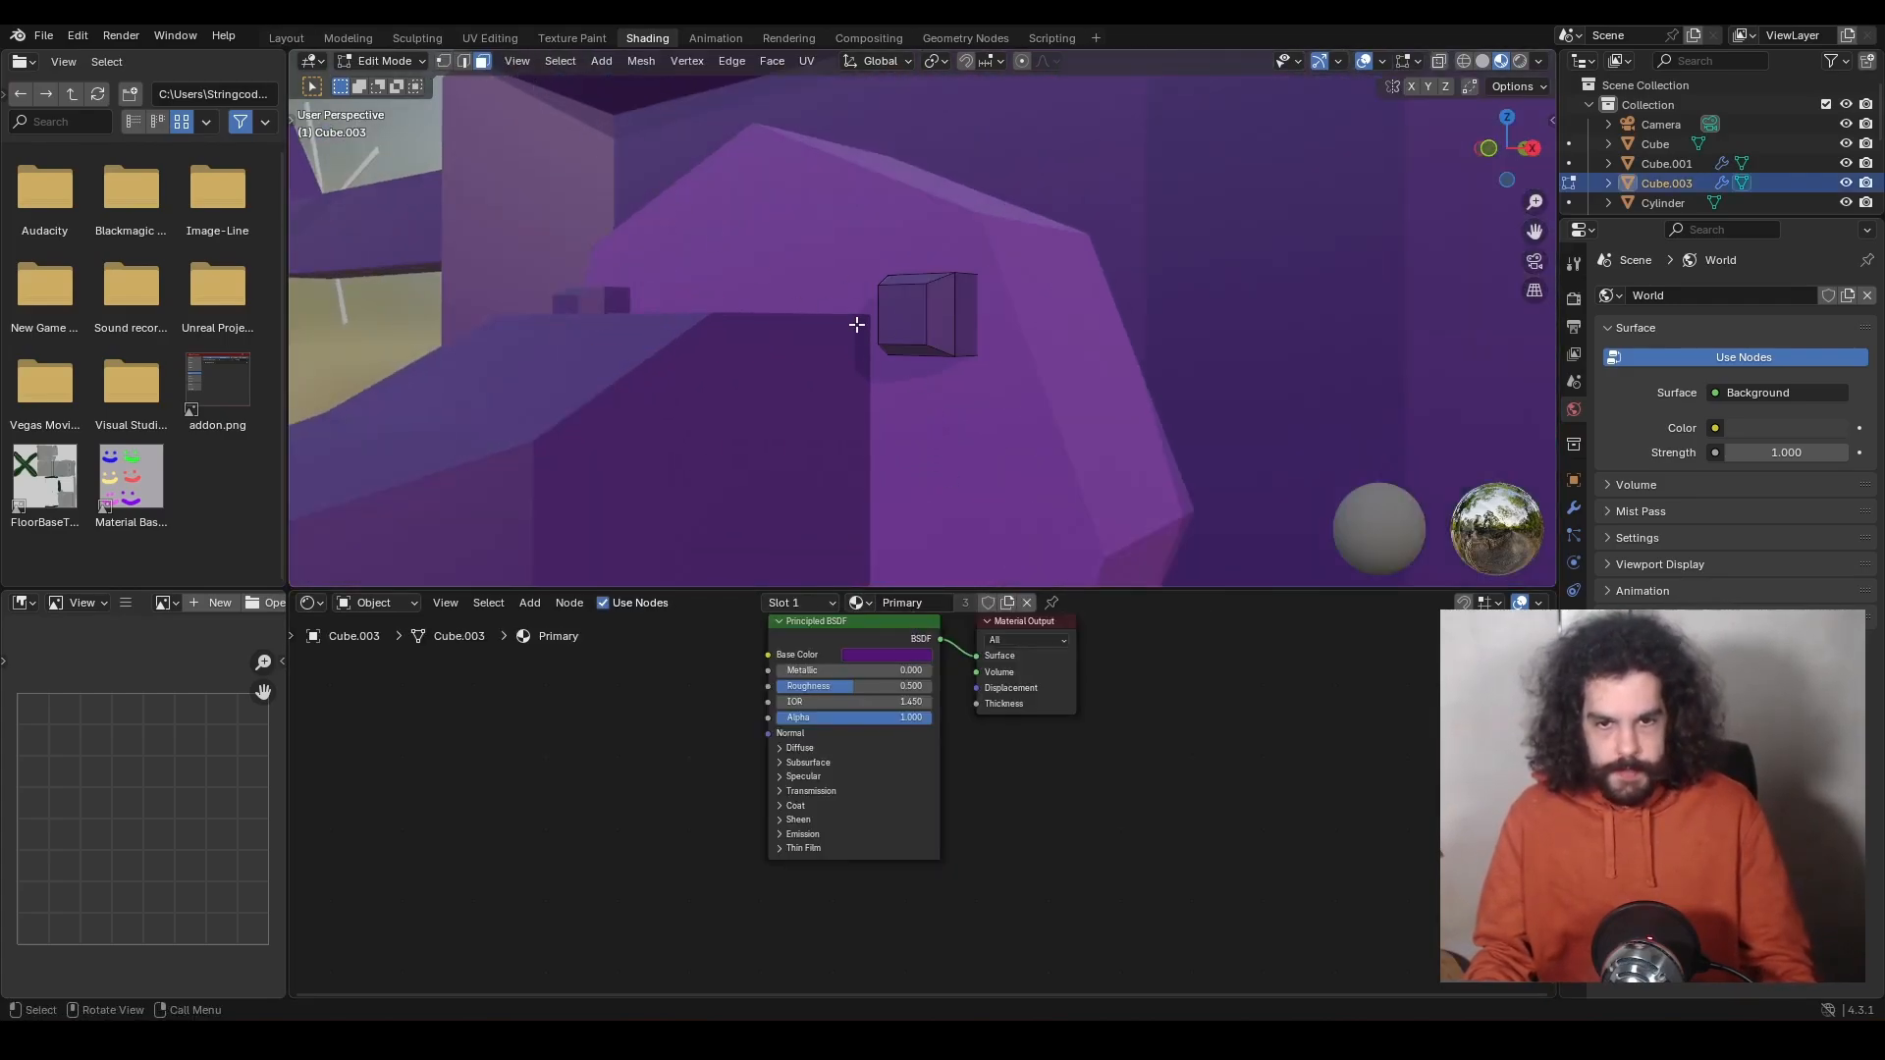
click(905, 318)
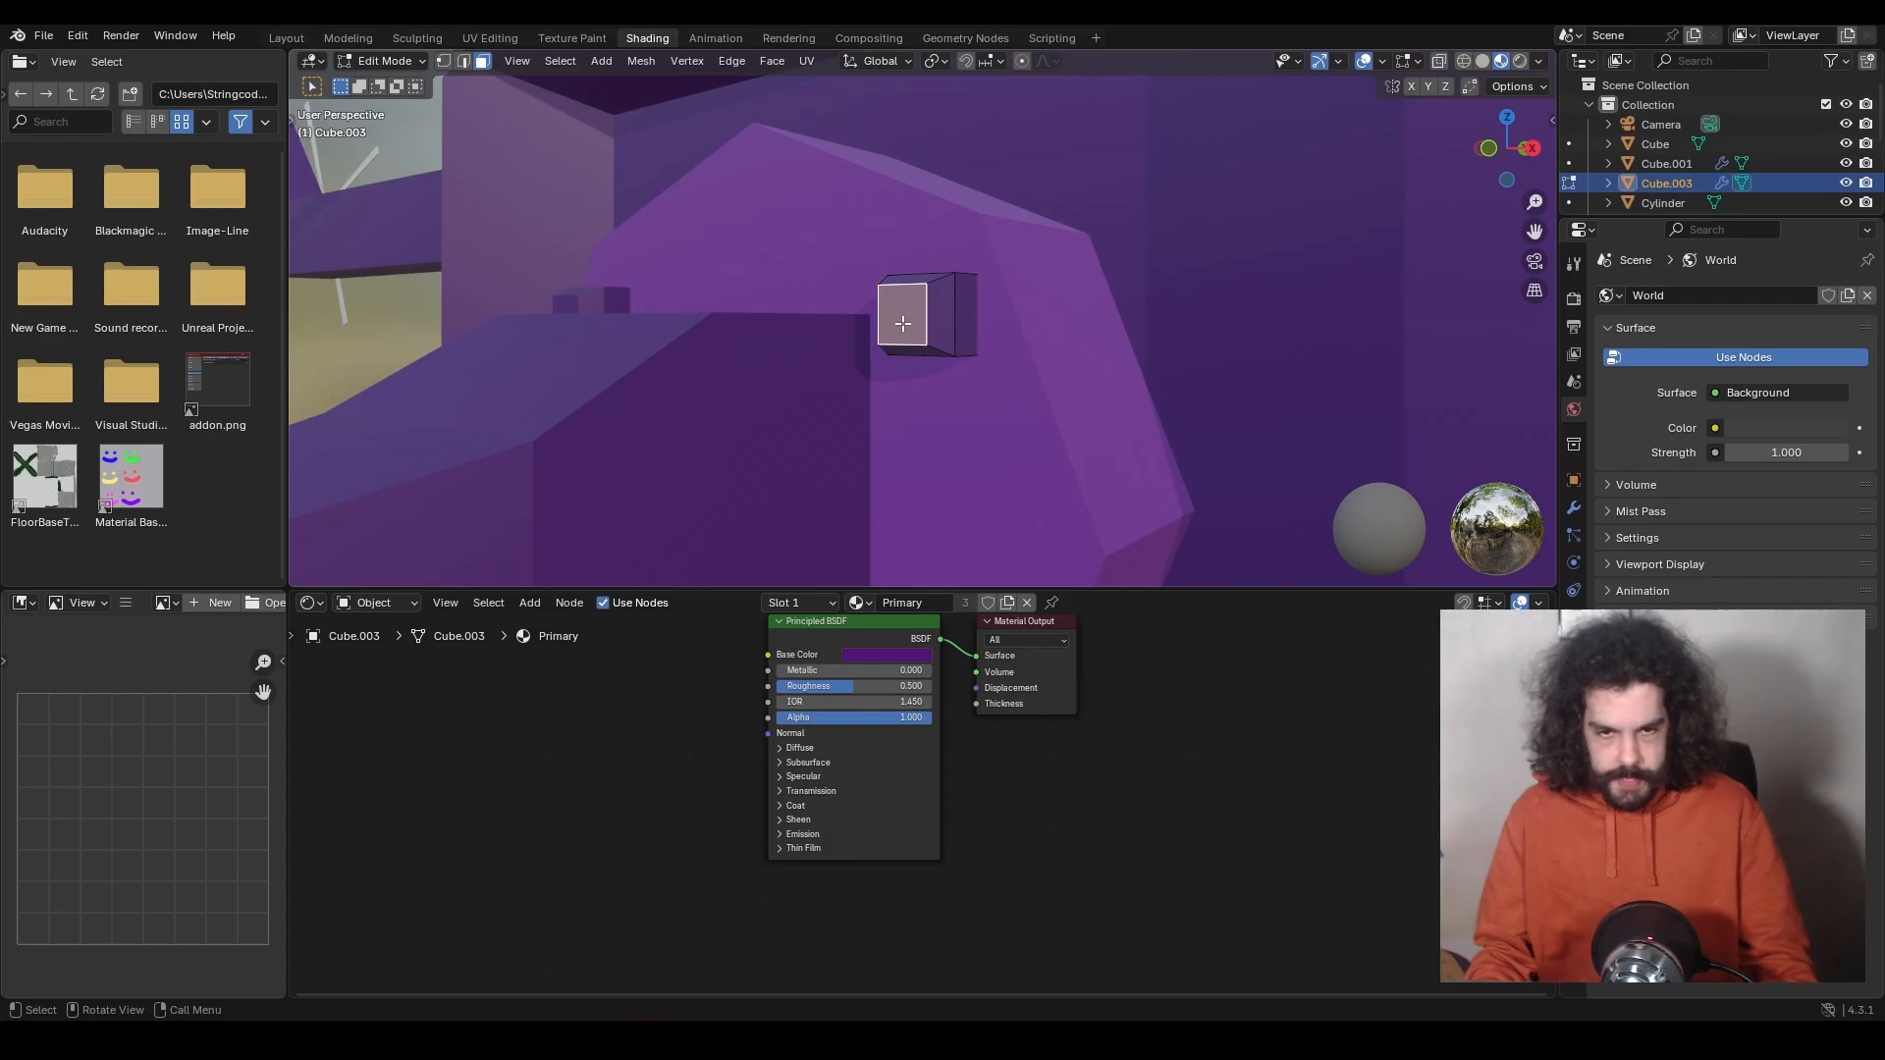
key(alt+a)
click(931, 286)
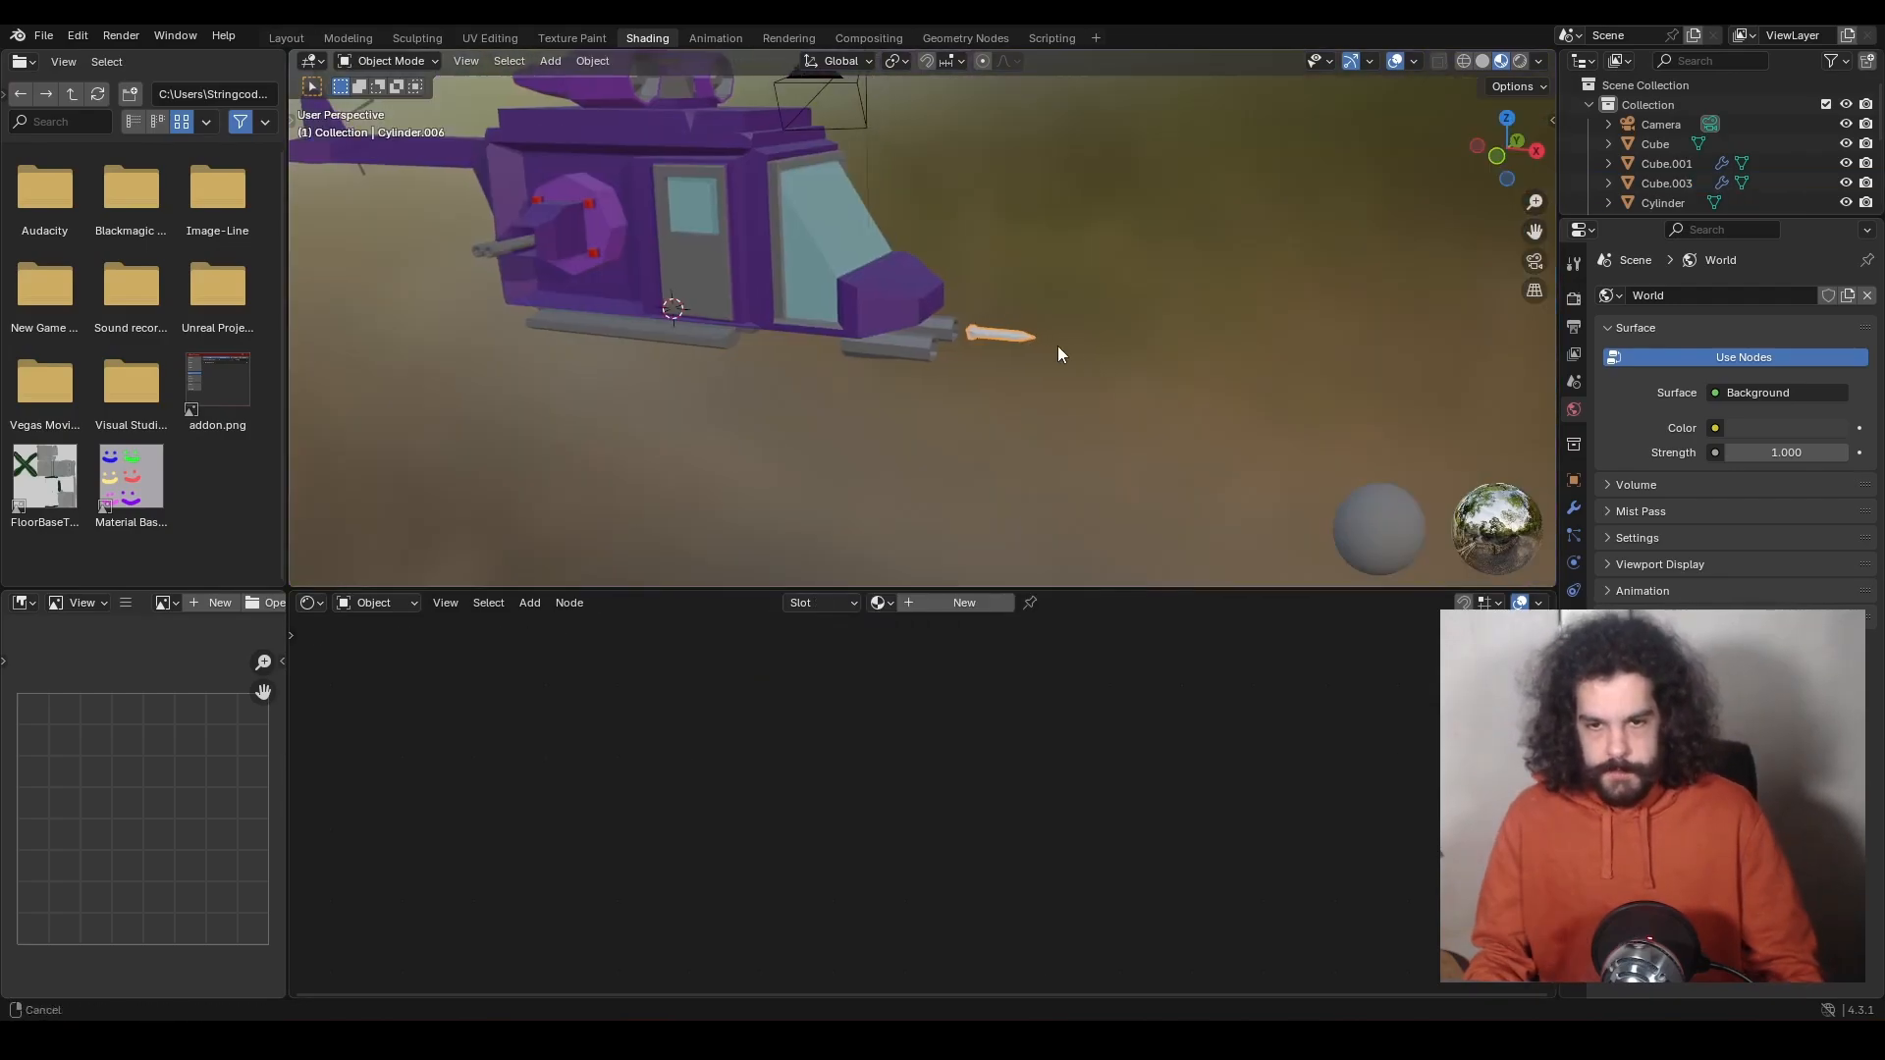
Assign the Metal material to the missile in front of the nose tubes.
key(KP_Decimal)
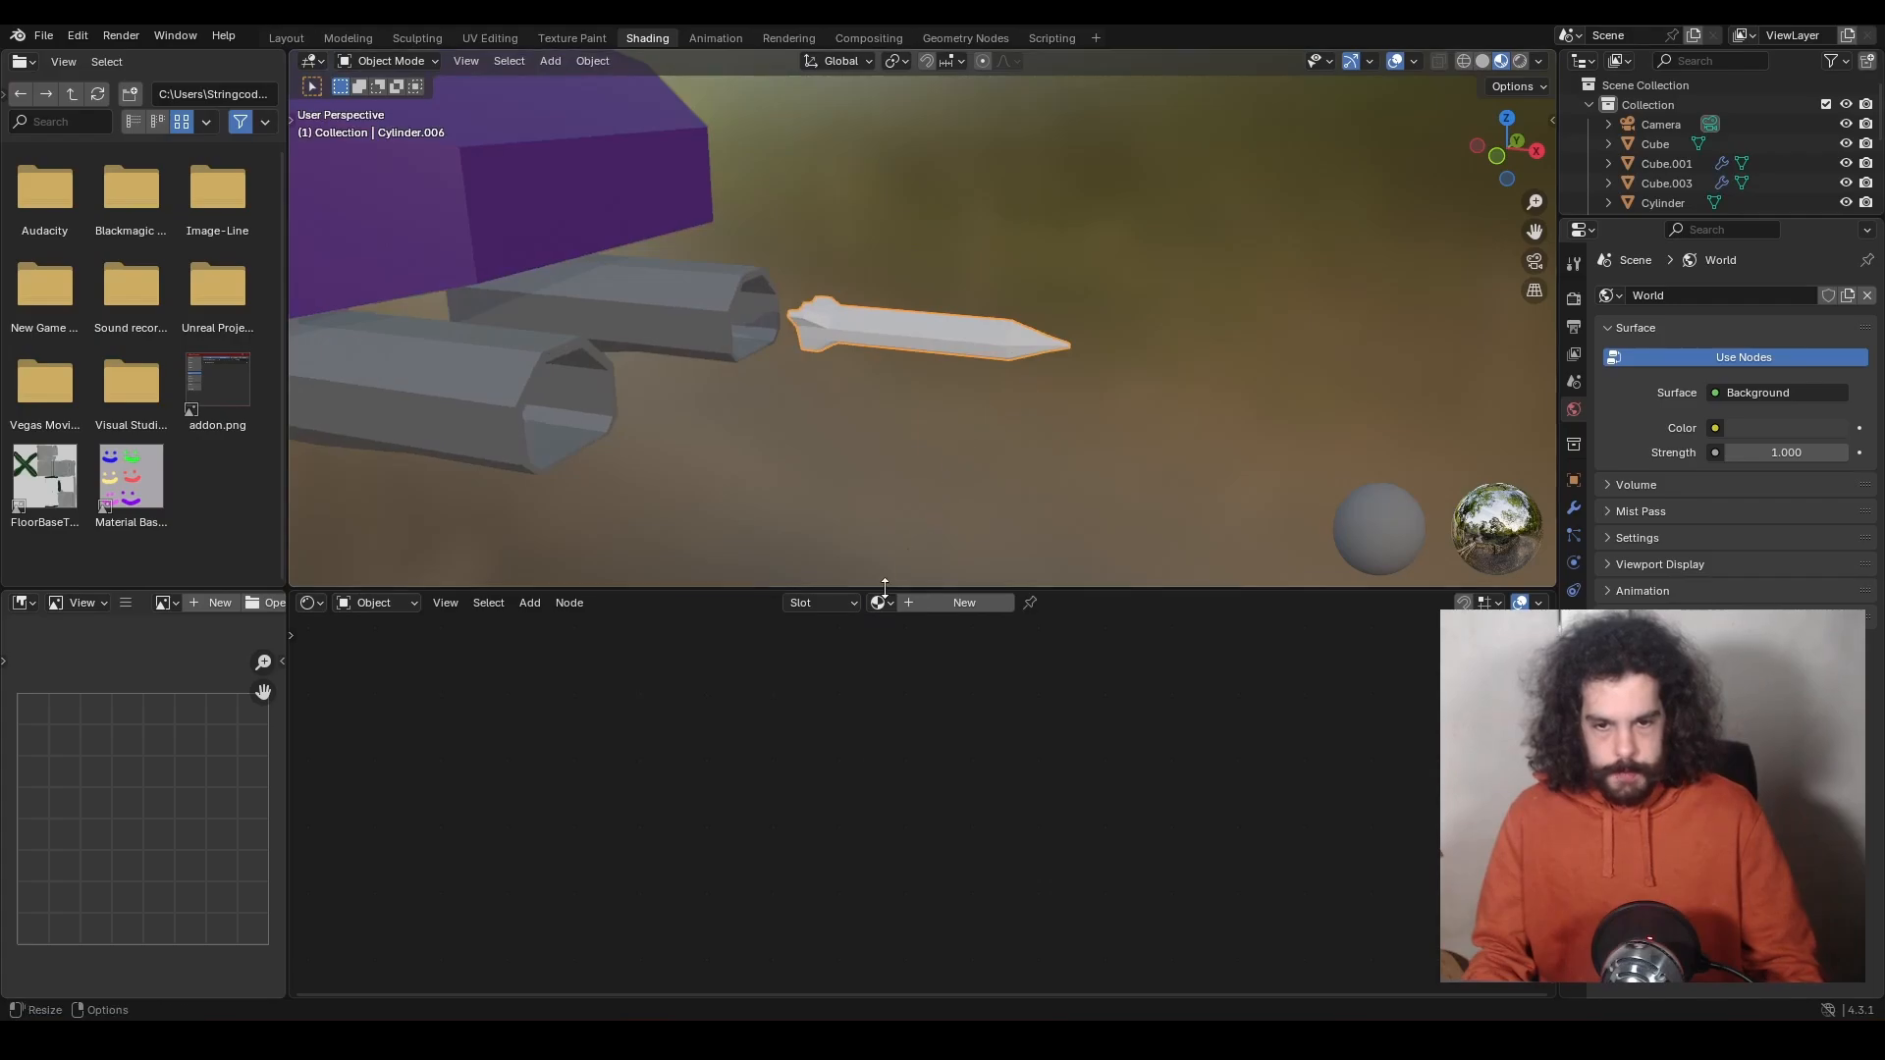
click(883, 603)
click(918, 652)
Give the two middle face rings of the missile's body a new White material in a second material slot.
key(Tab)
middle_drag(852, 416, 888, 408)
scroll(880, 383, up, 2)
alt+click(859, 340)
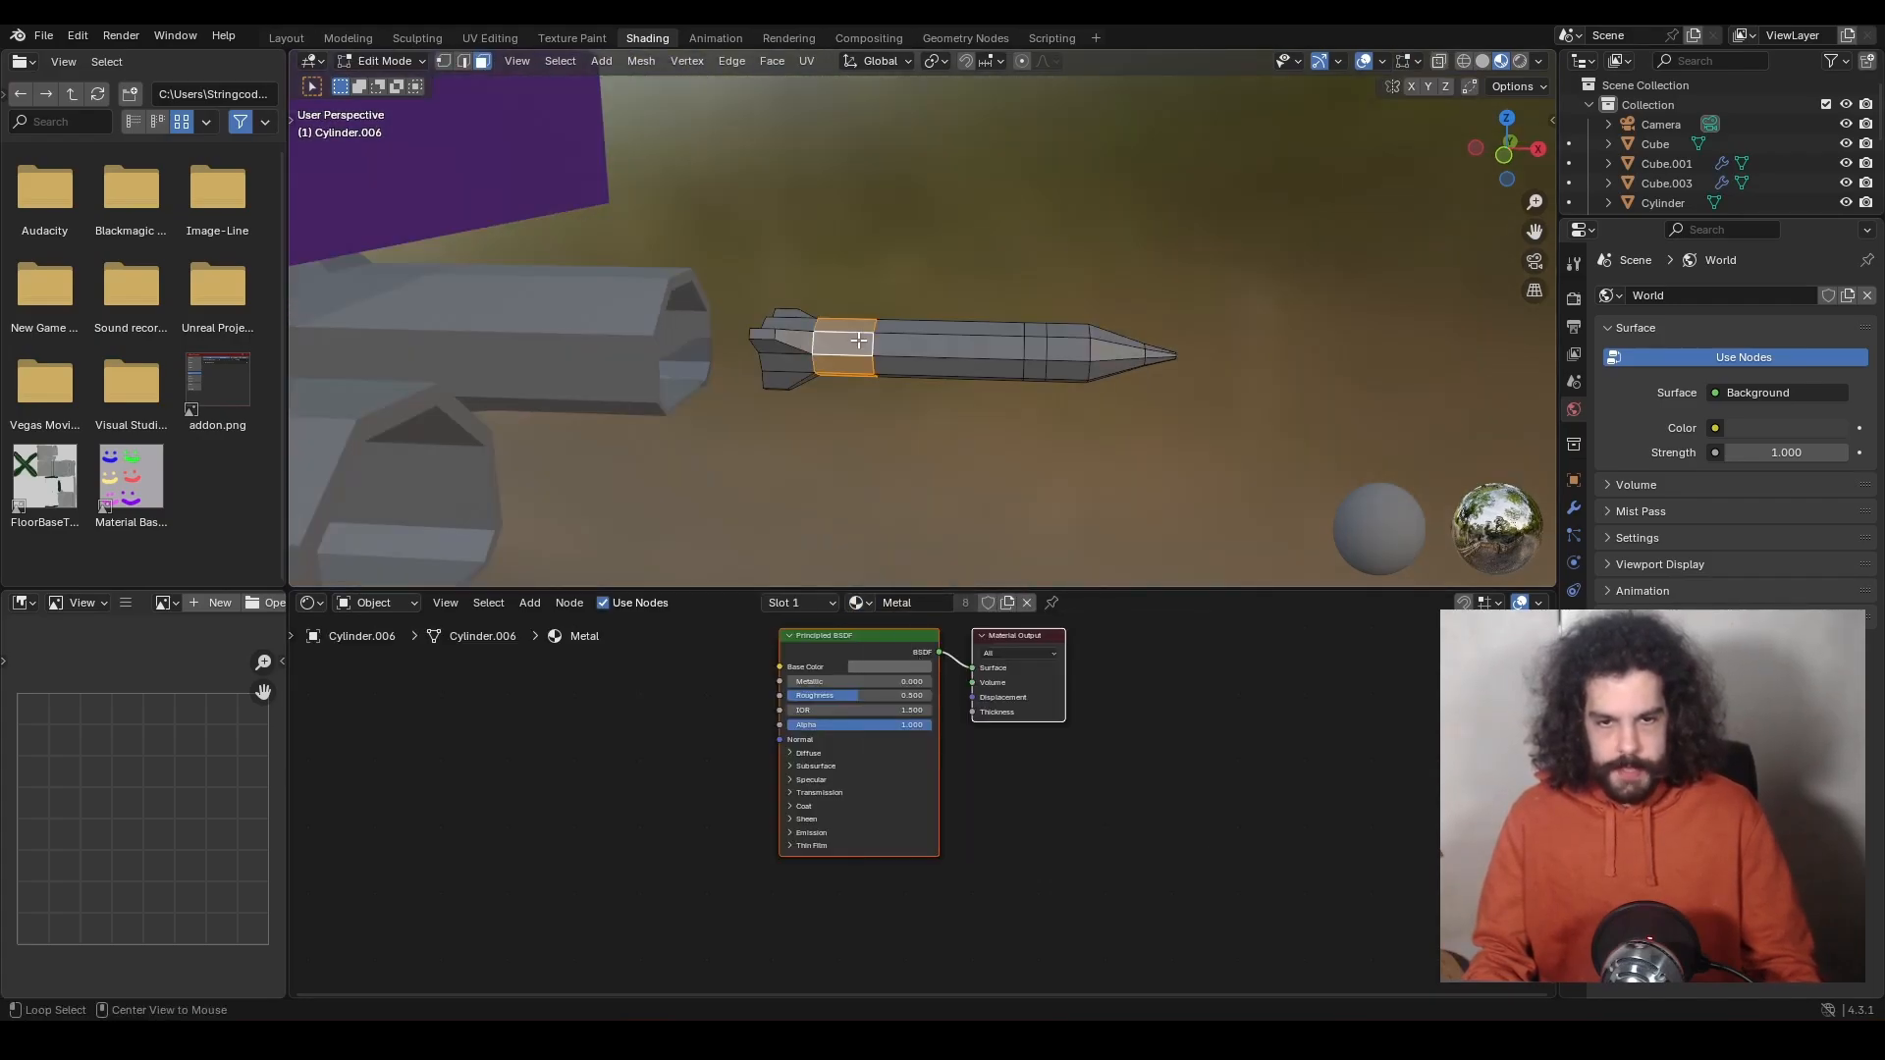
alt+shift+click(1015, 341)
click(826, 603)
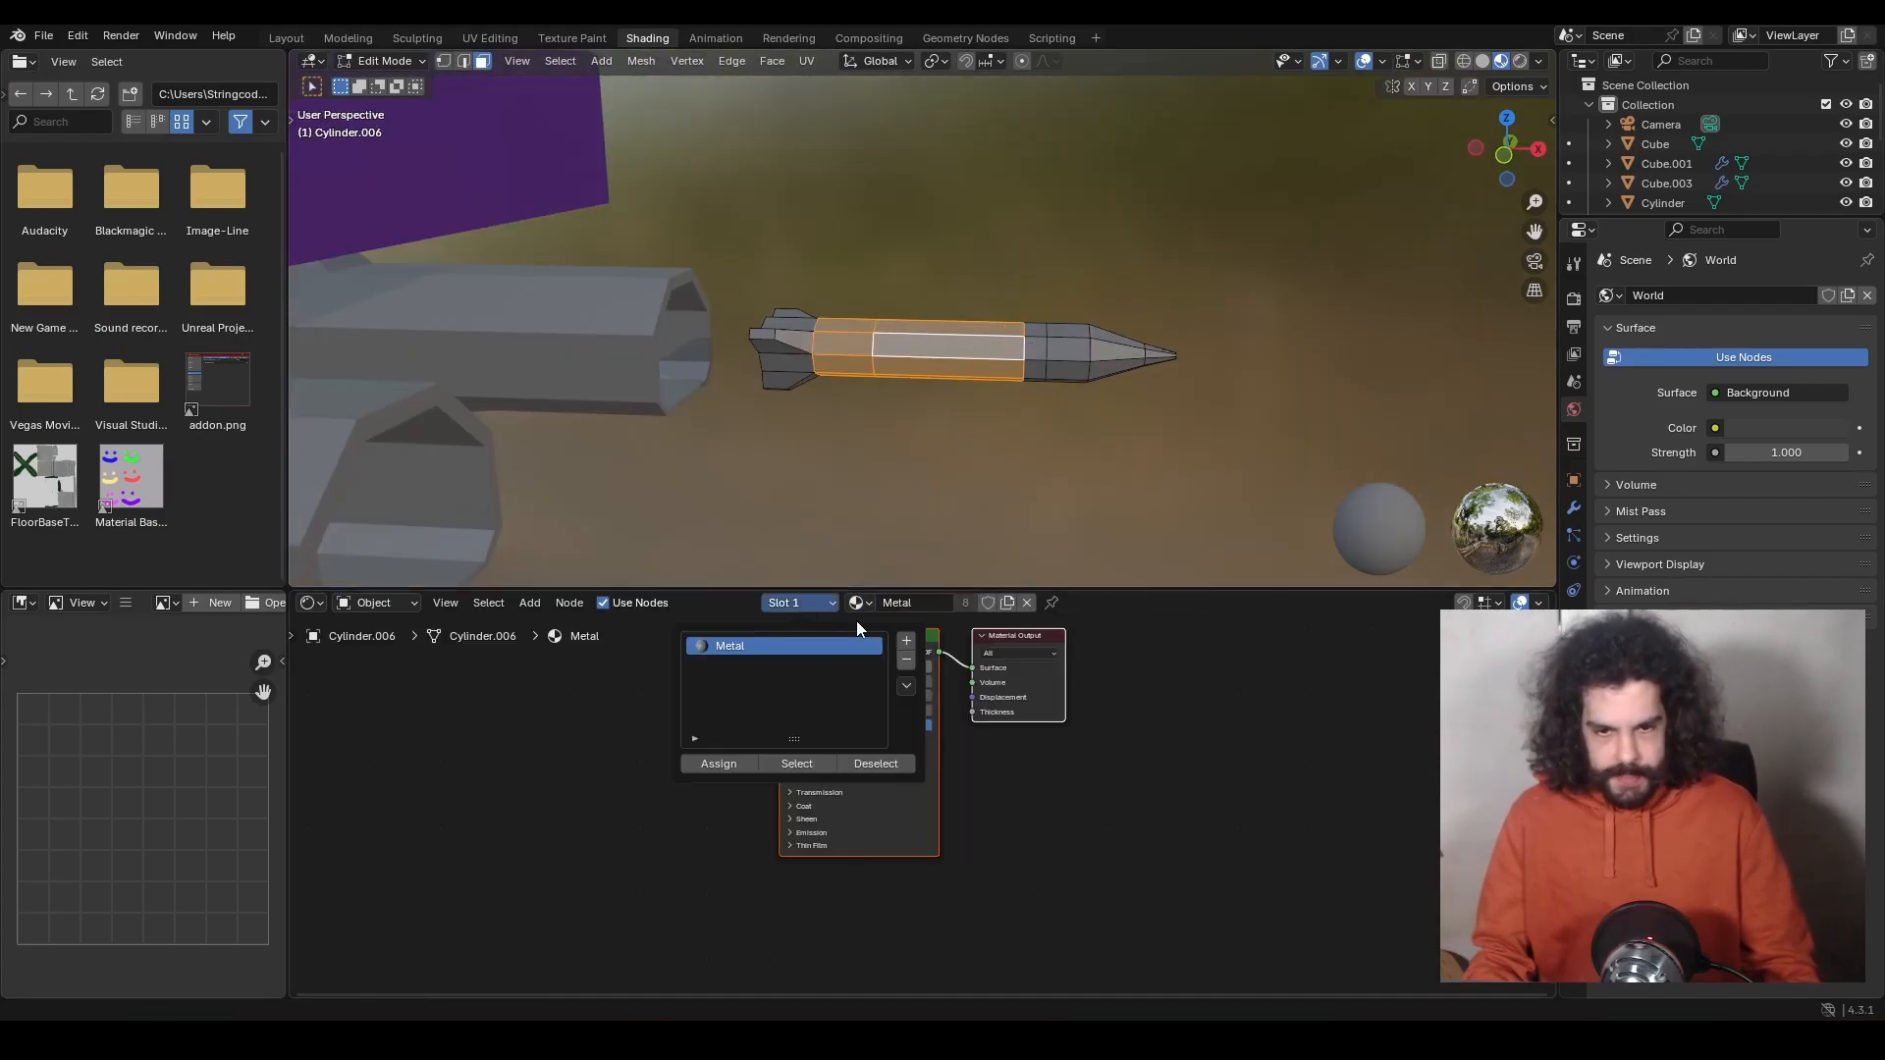
click(907, 646)
click(927, 603)
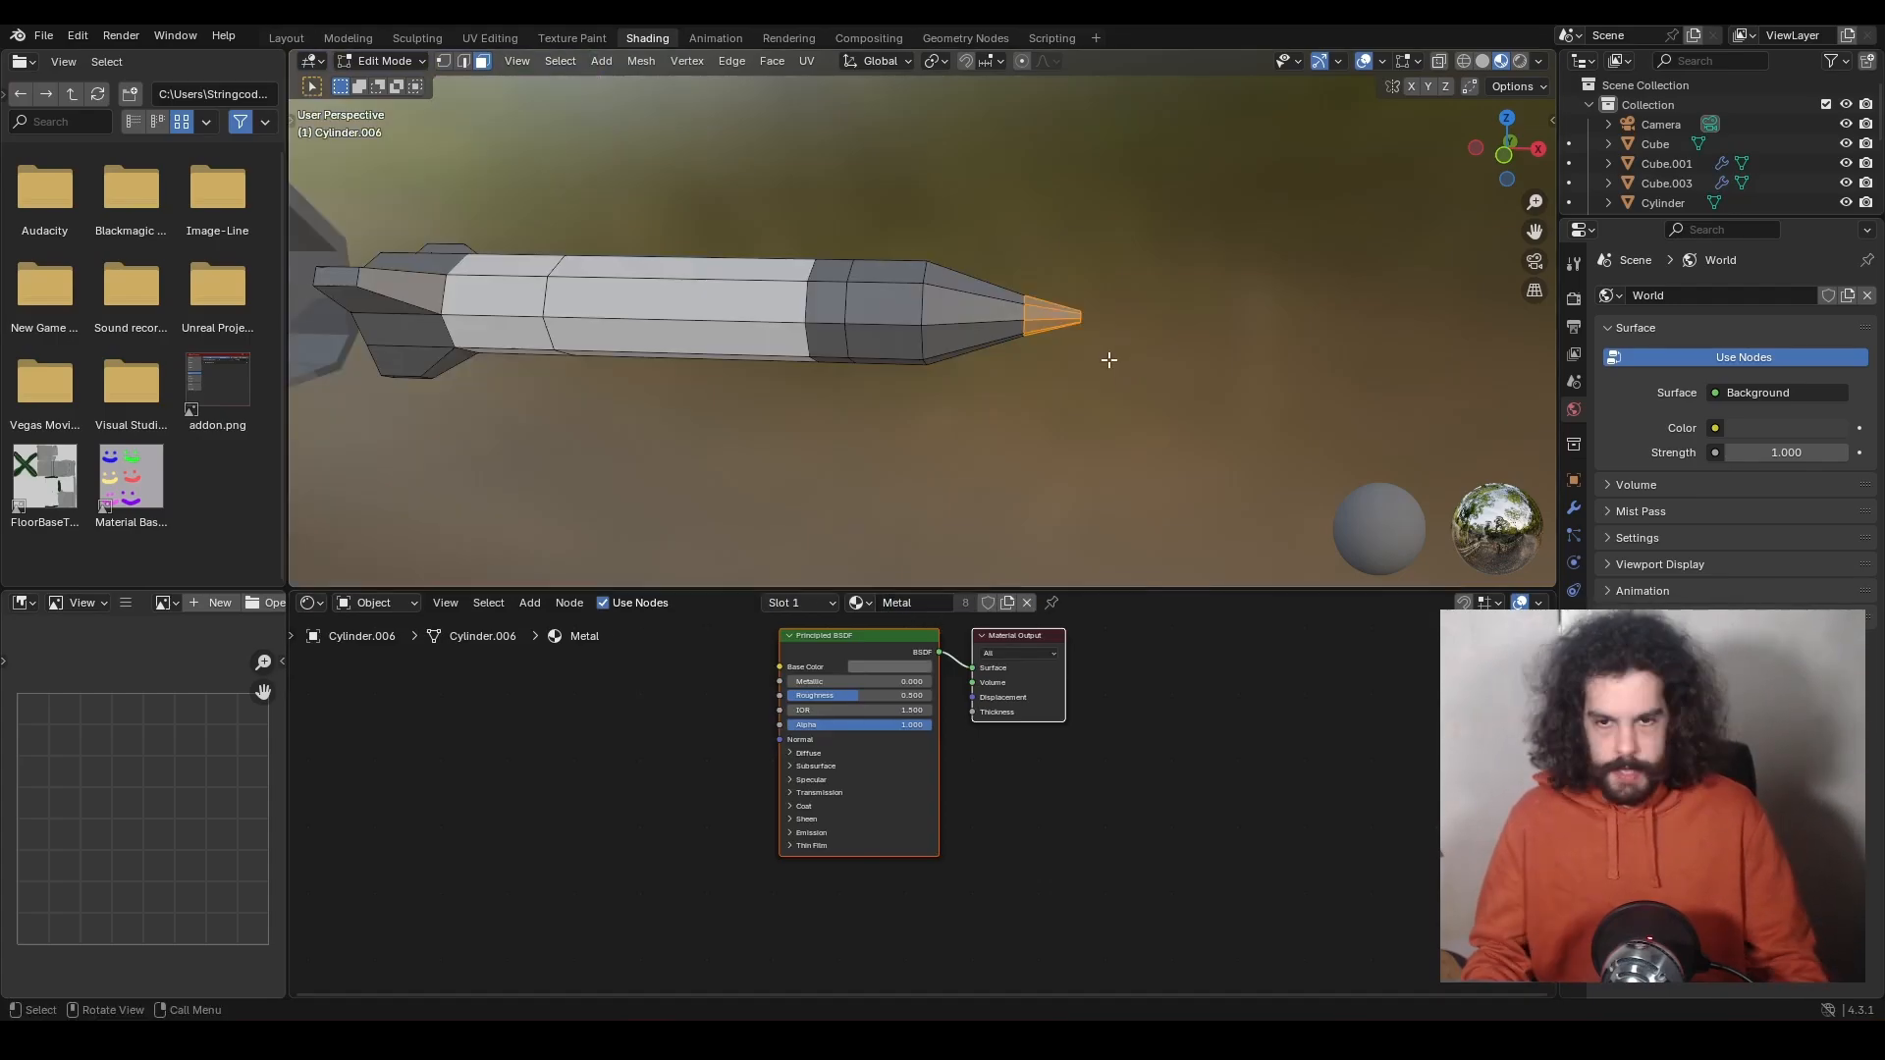
Assign the red Light material to the missile's nose tip through a third material slot.
middle_drag(1129, 360, 1107, 366)
shift+middle_drag(884, 365, 1179, 265)
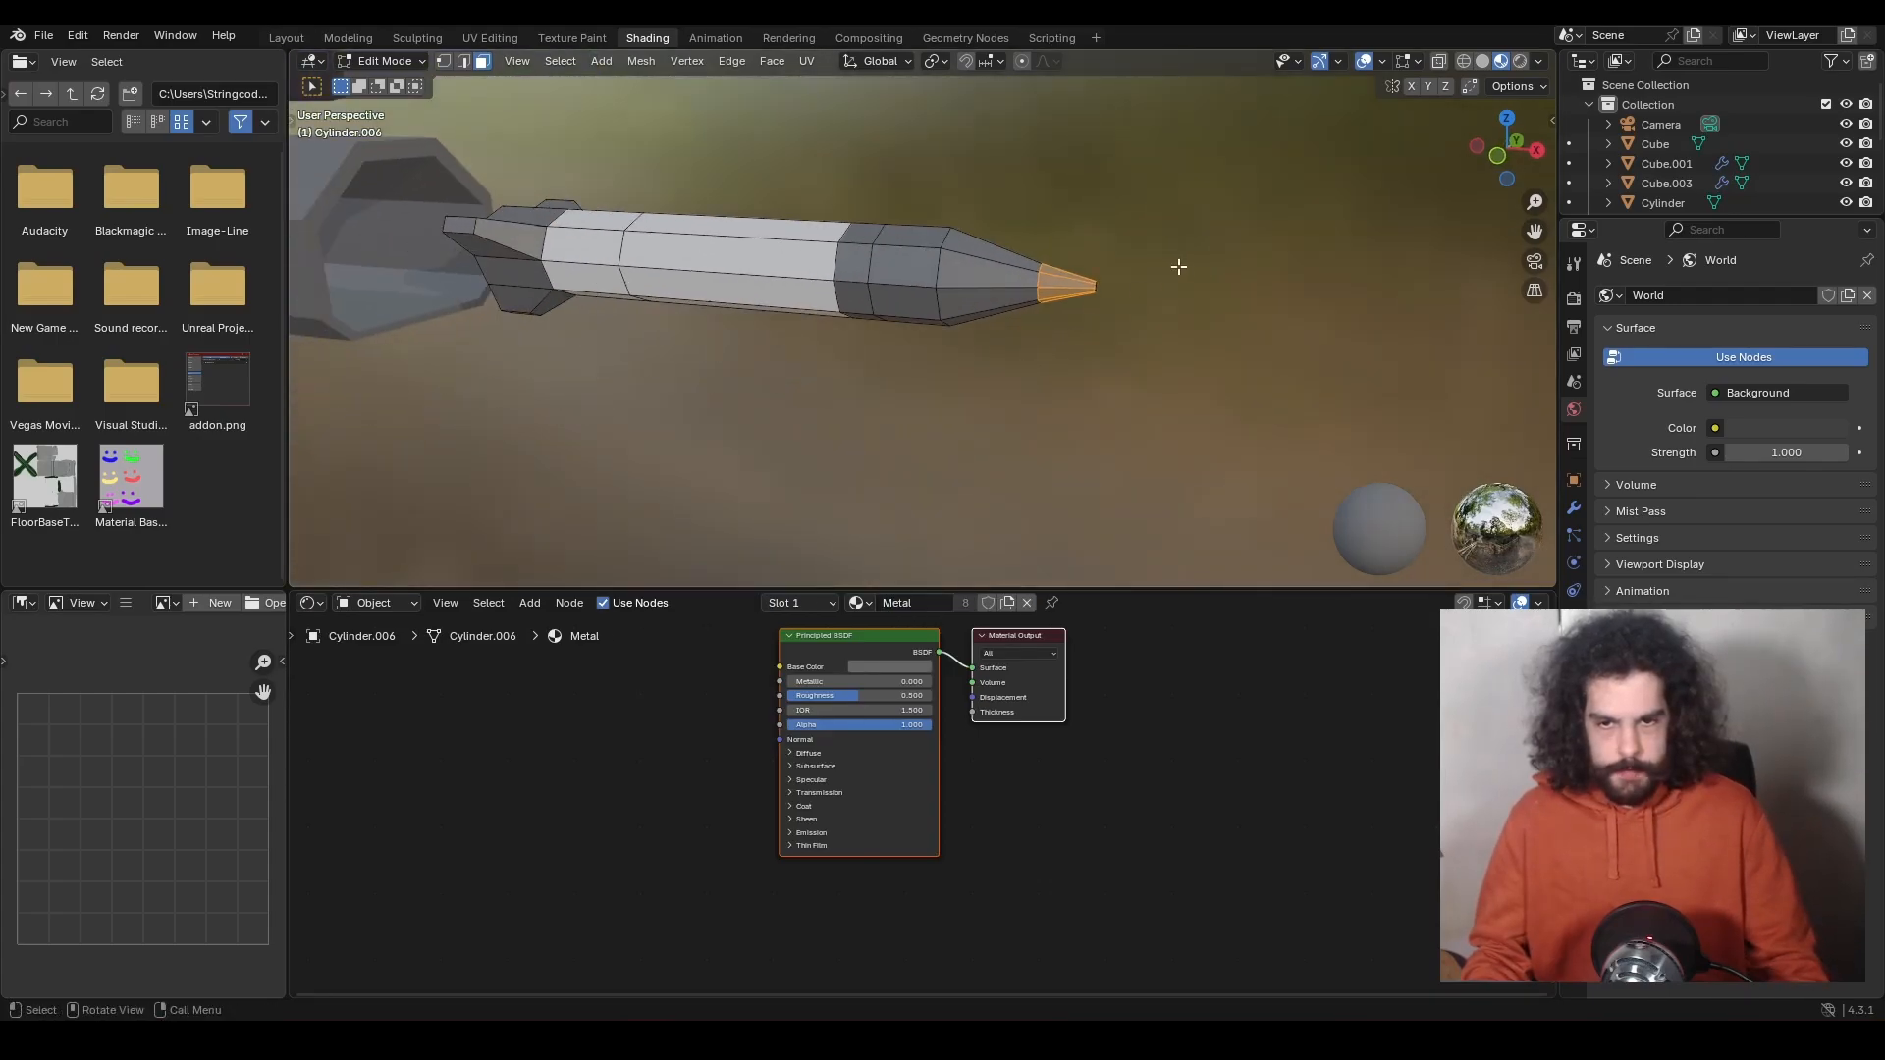
drag(1165, 263, 1092, 312)
middle_drag(1104, 311, 982, 316)
shift+middle_drag(638, 322, 1129, 333)
middle_drag(1129, 334, 982, 334)
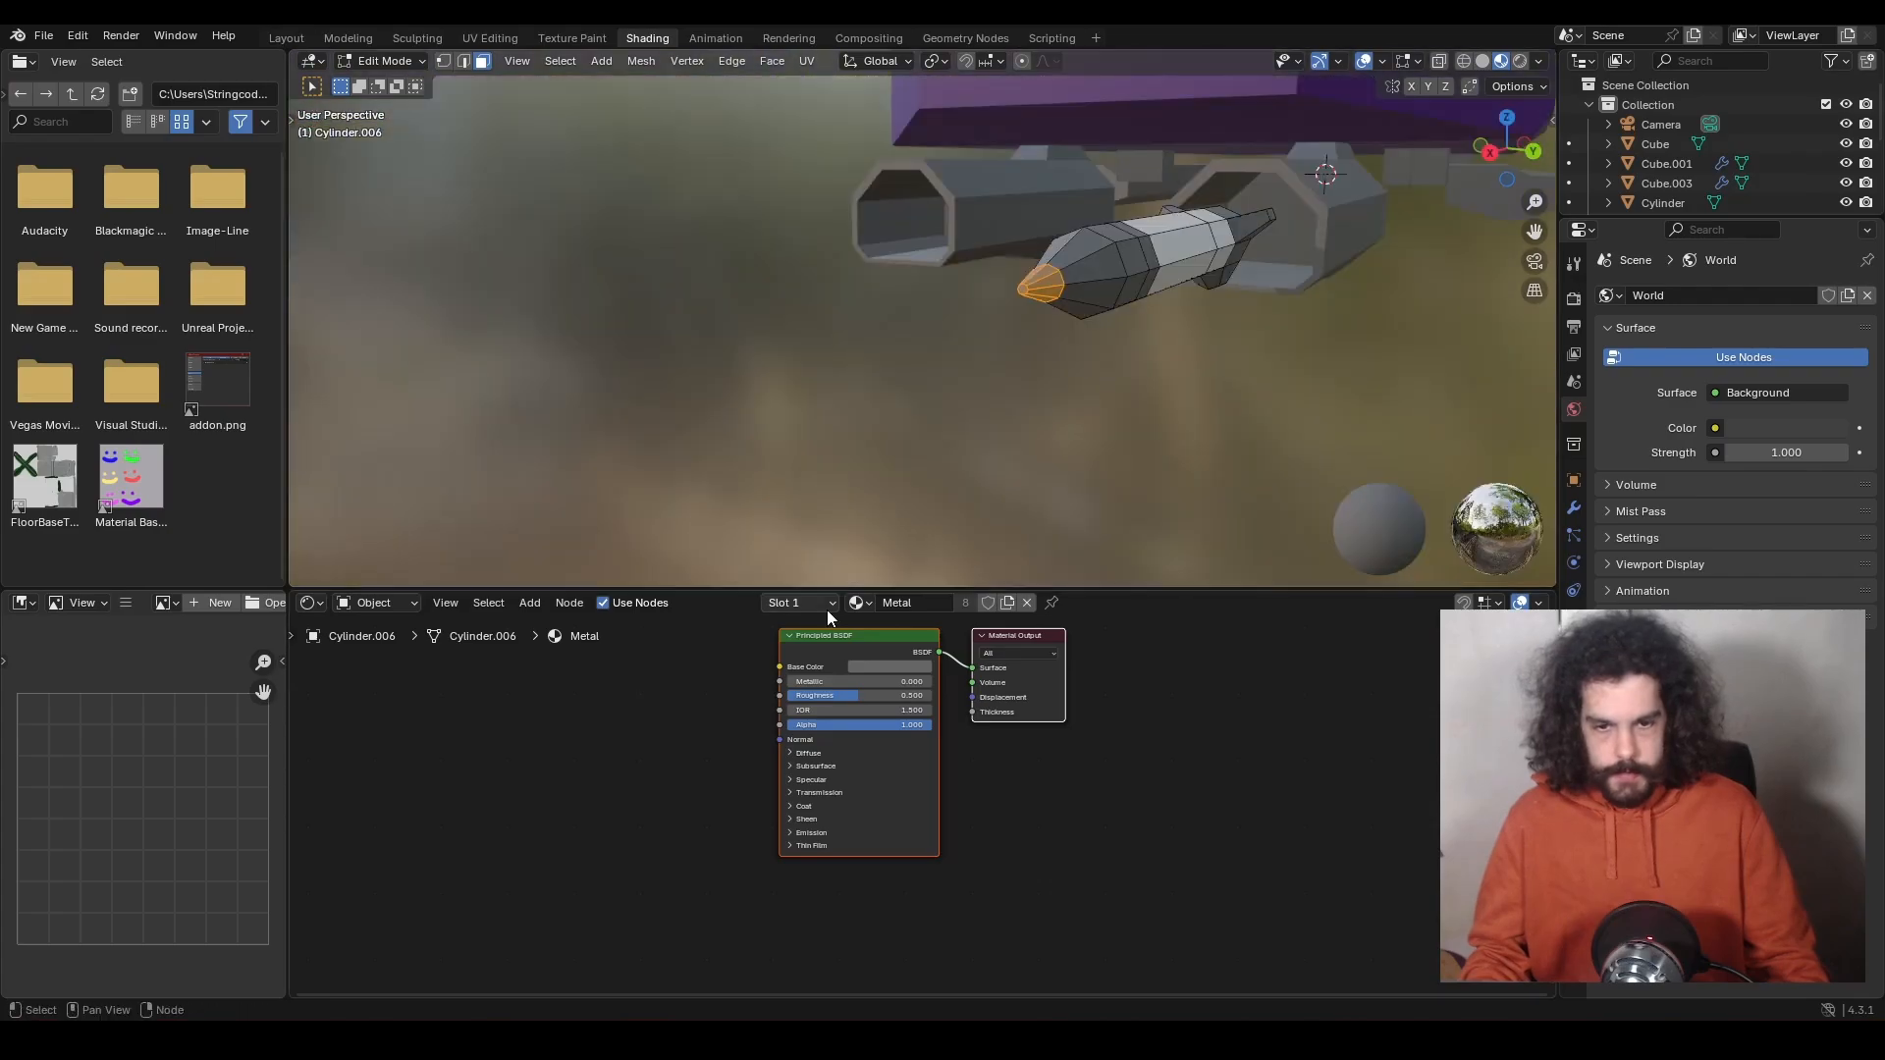
click(826, 605)
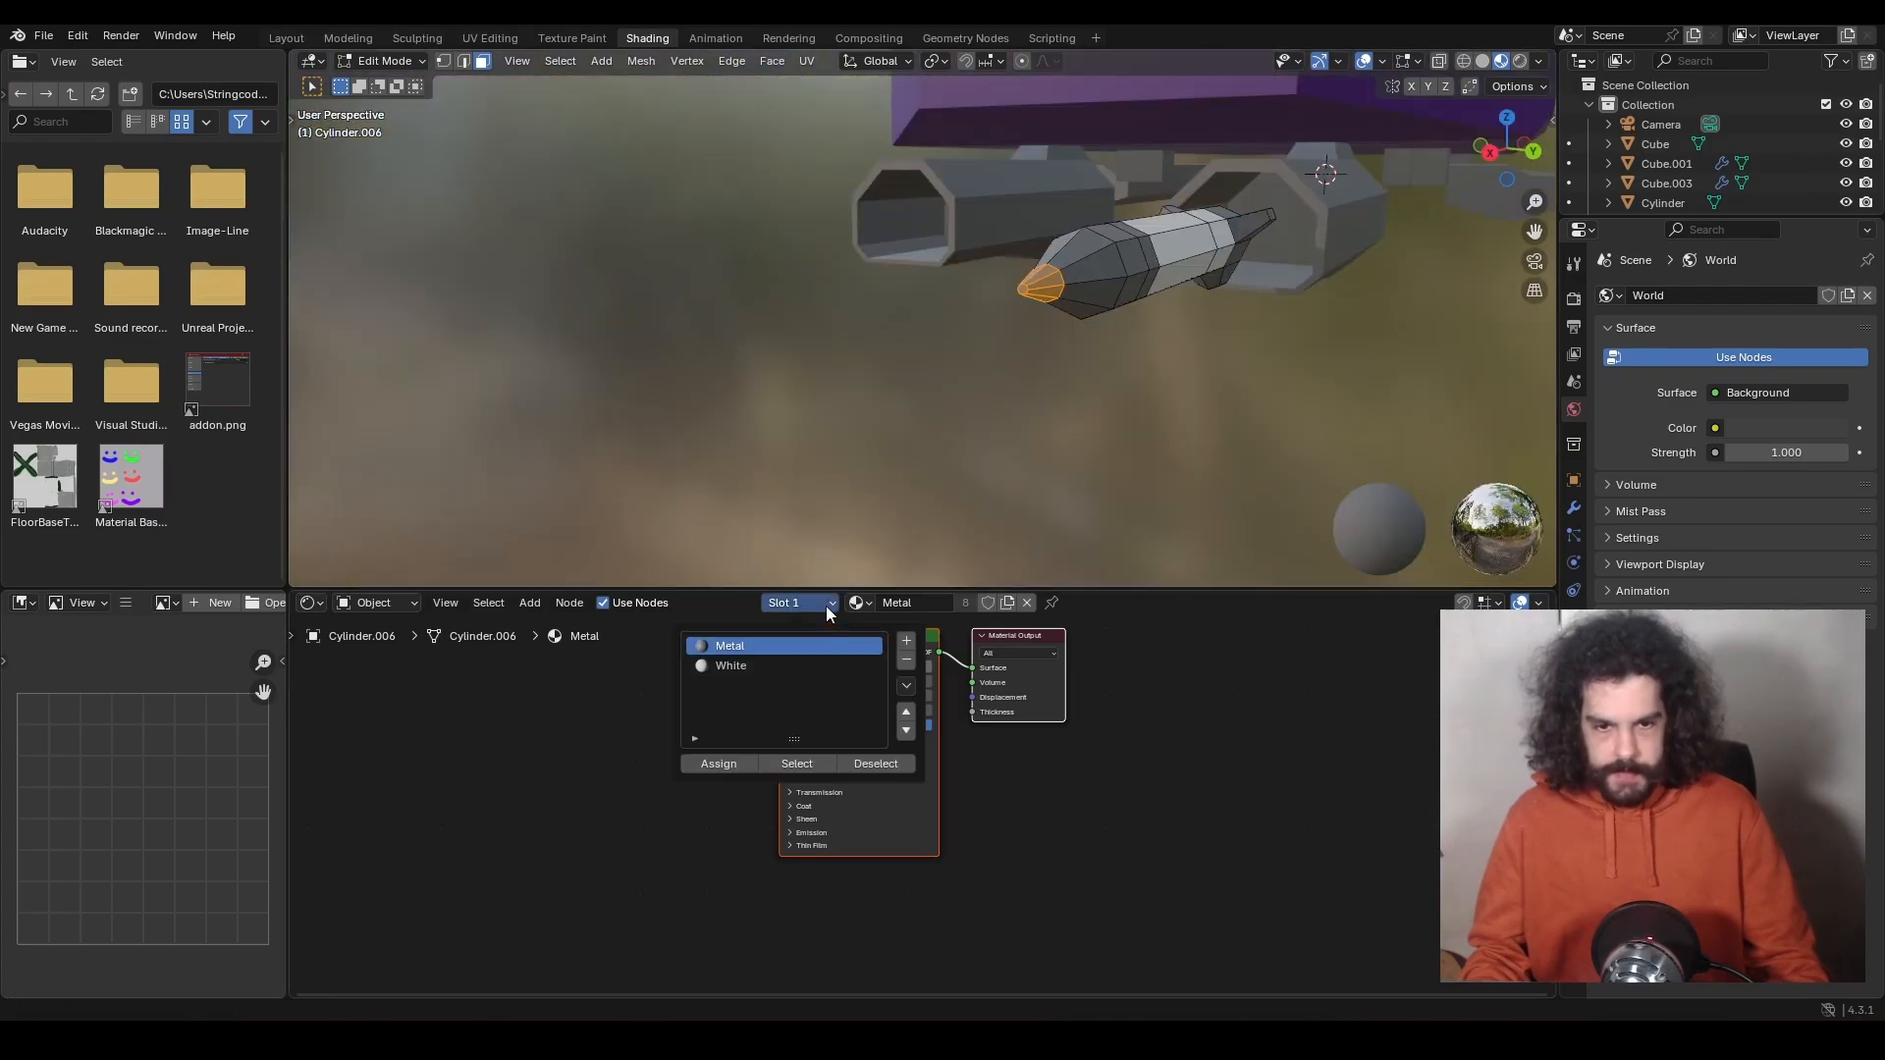
click(909, 642)
click(887, 604)
click(927, 741)
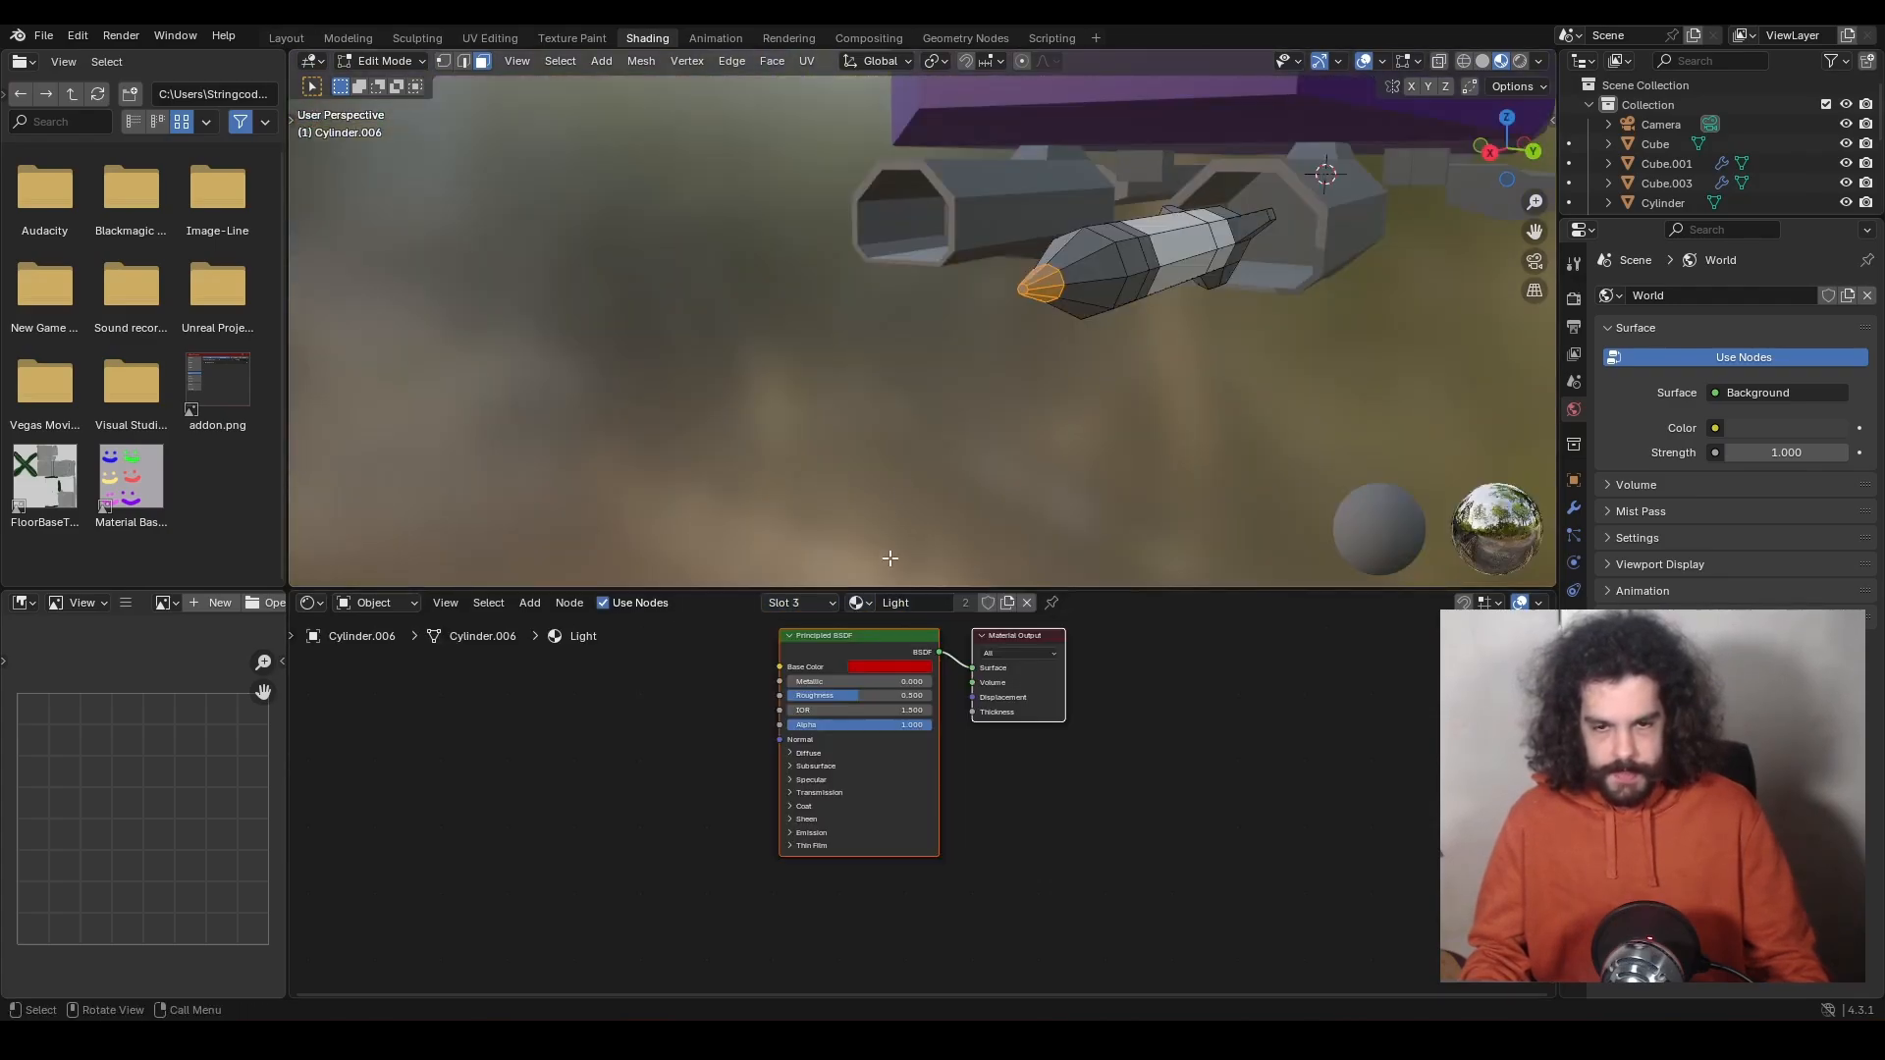
click(805, 608)
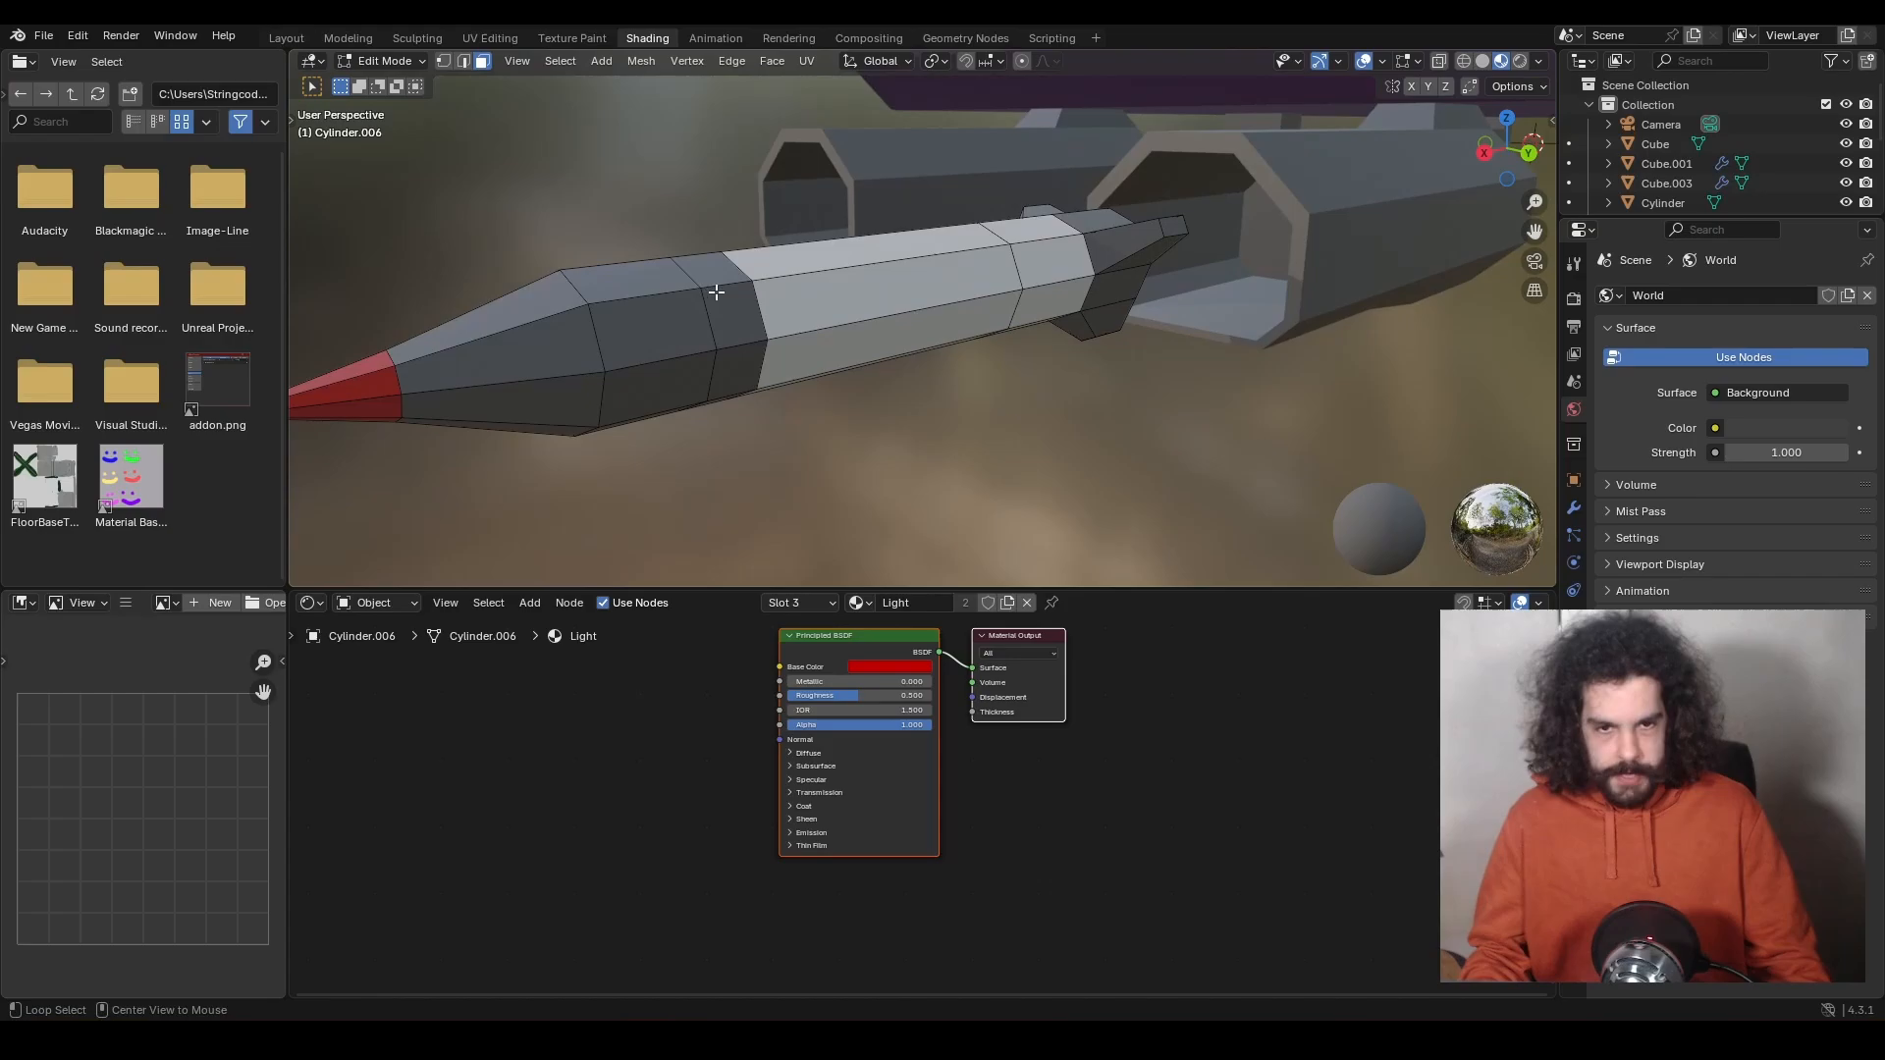
Select the narrow ring of faces just ahead of the missile's white body section and open the material list.
alt+click(720, 292)
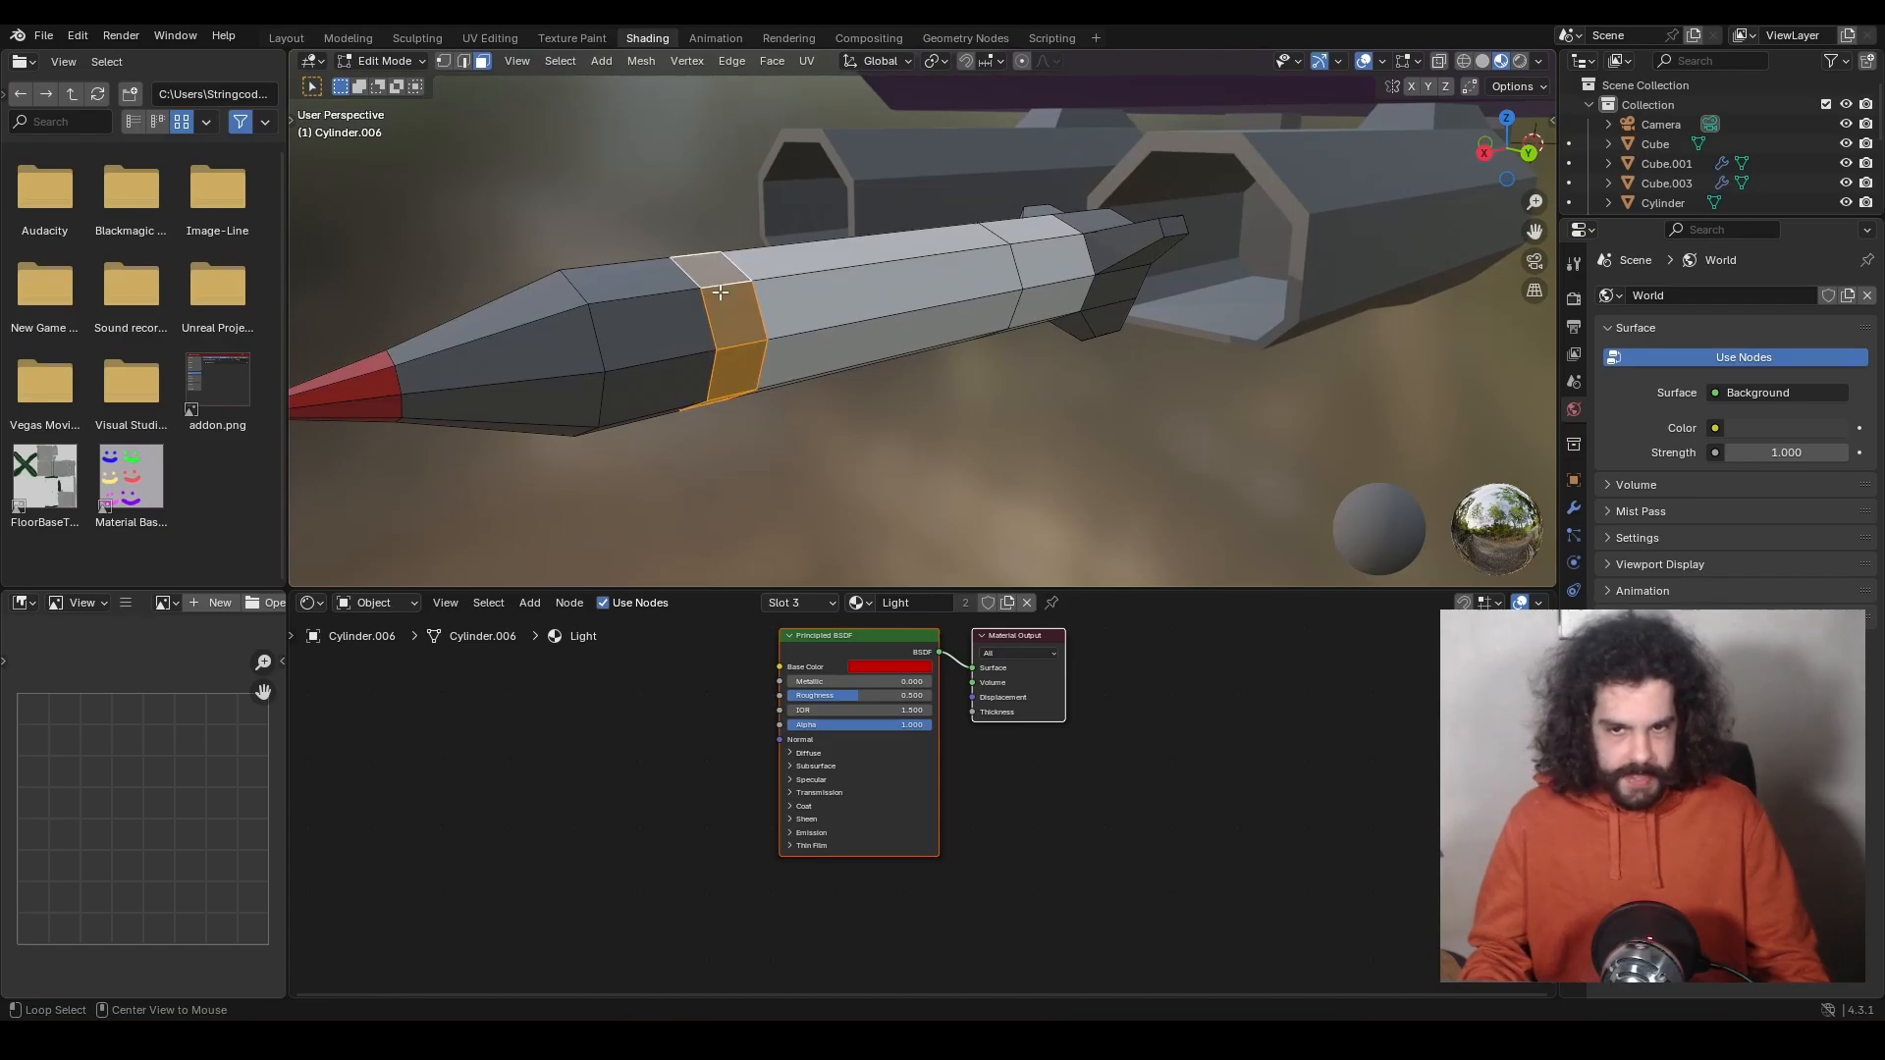
click(862, 603)
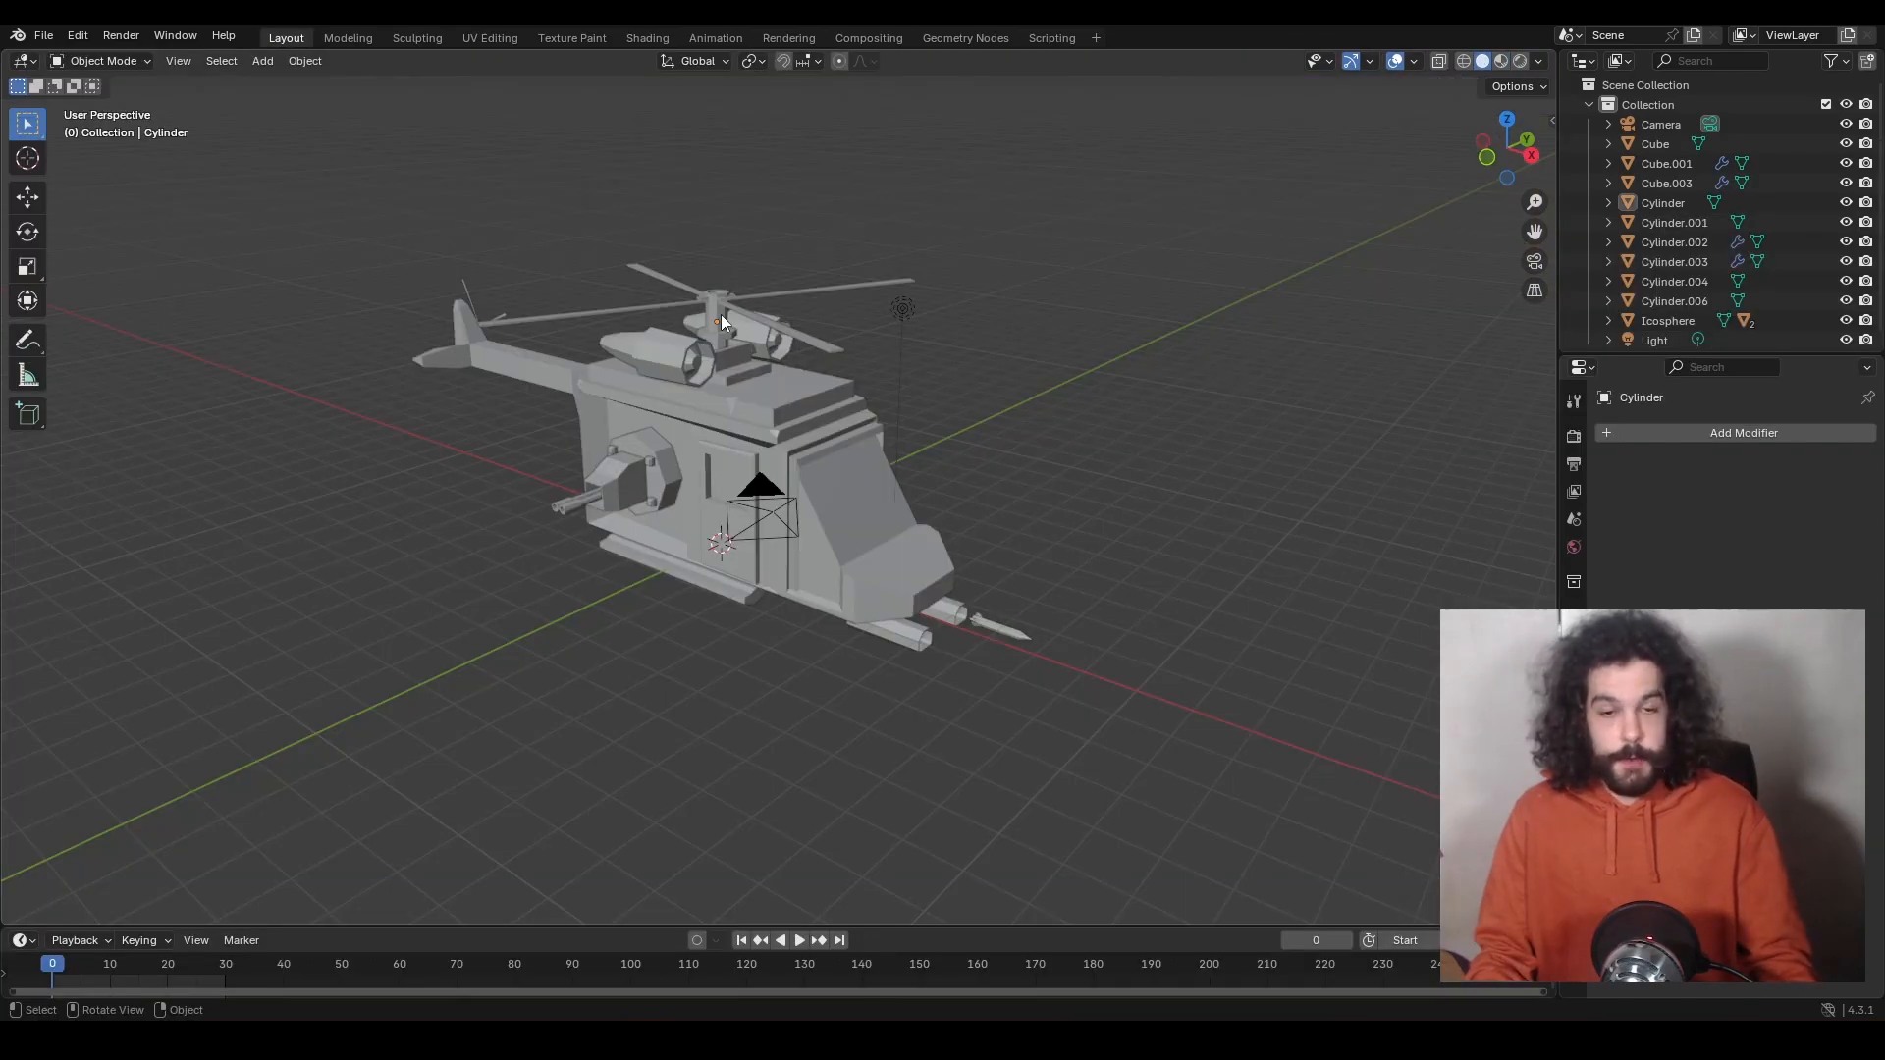
Select the main rotor and try rotating it about the global Z axis.
click(721, 314)
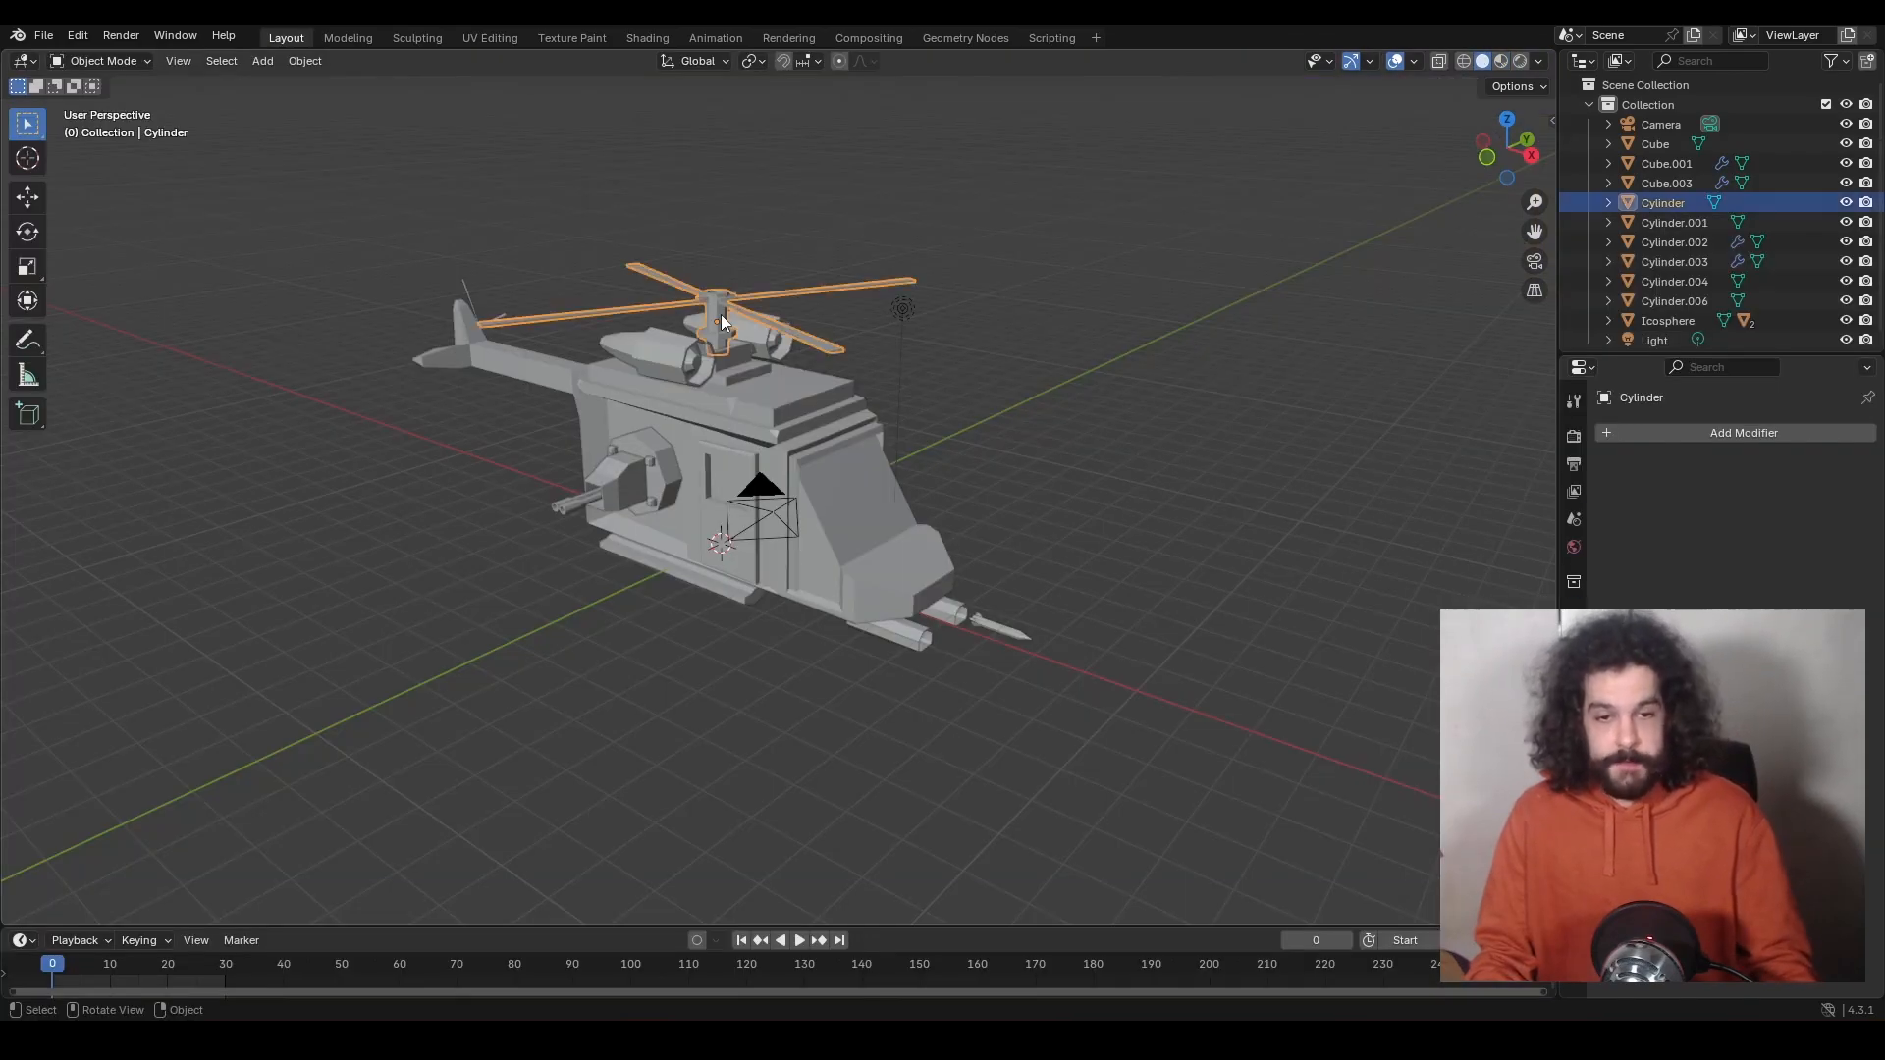
key(r)
key(z)
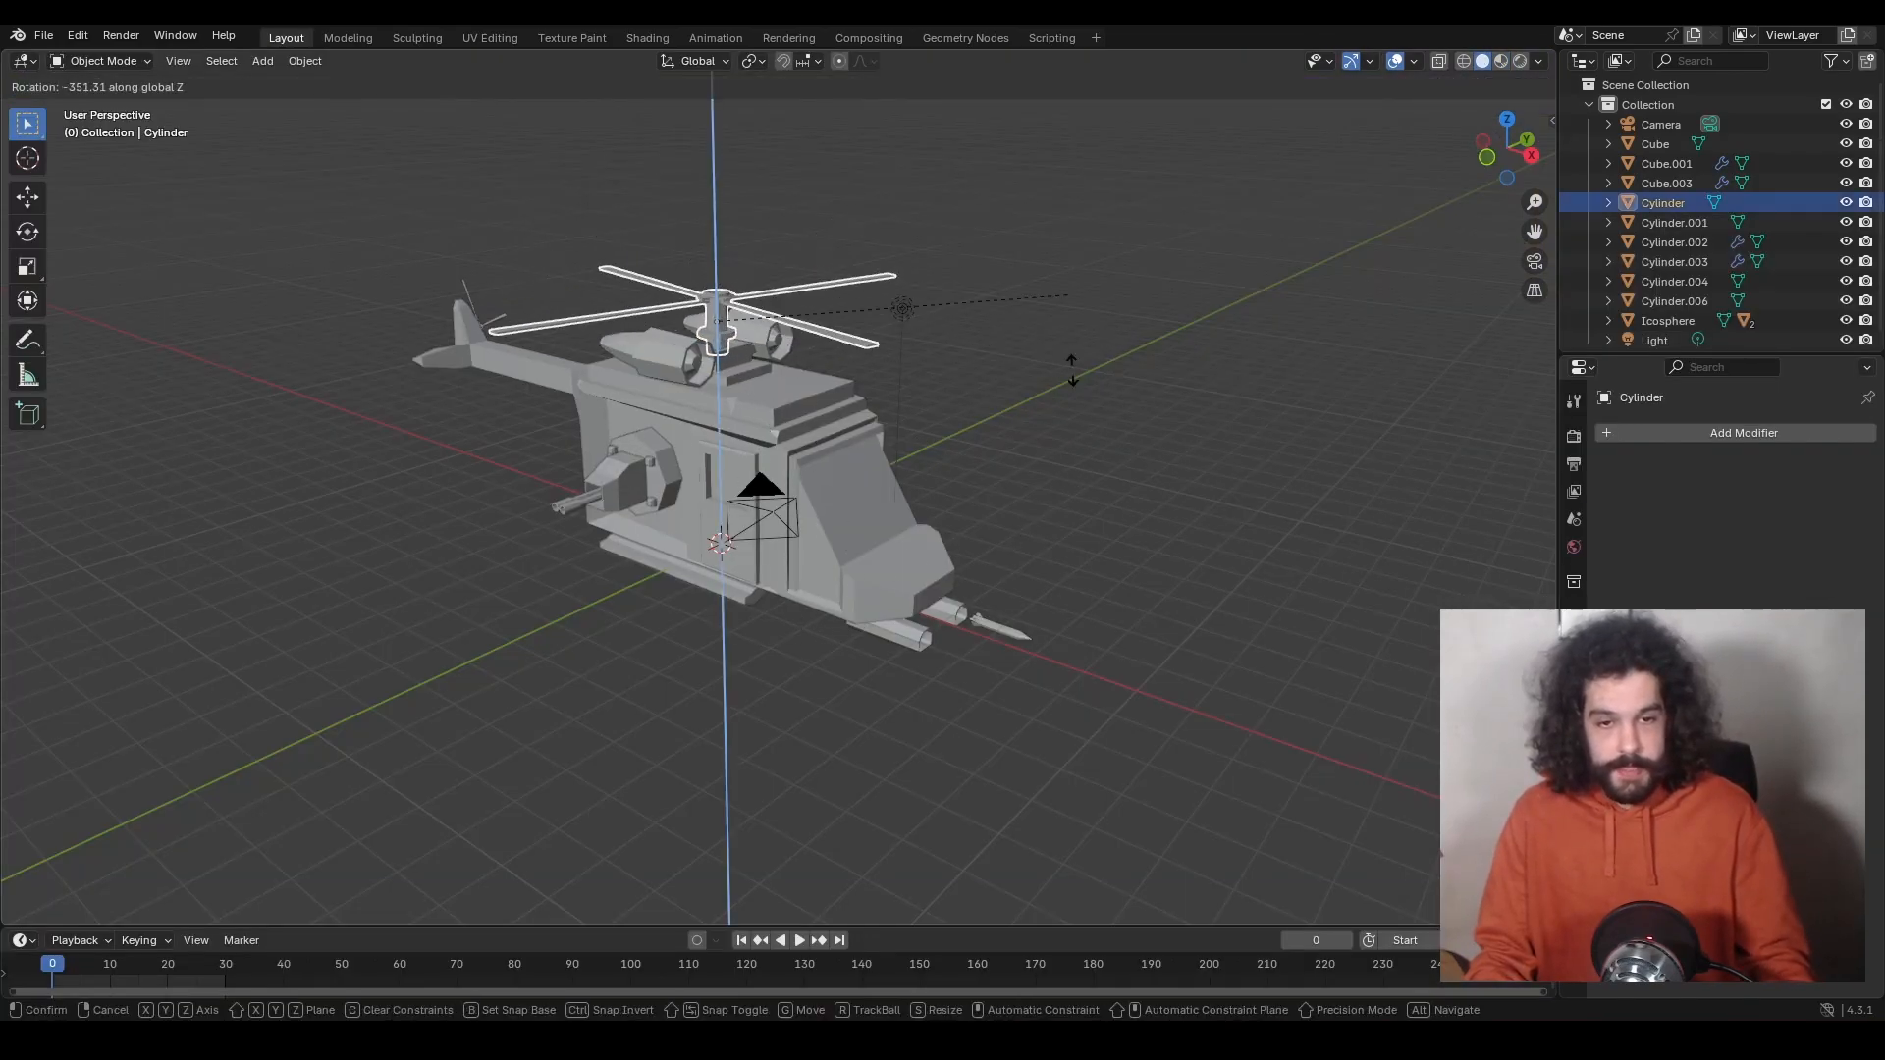
click(1127, 533)
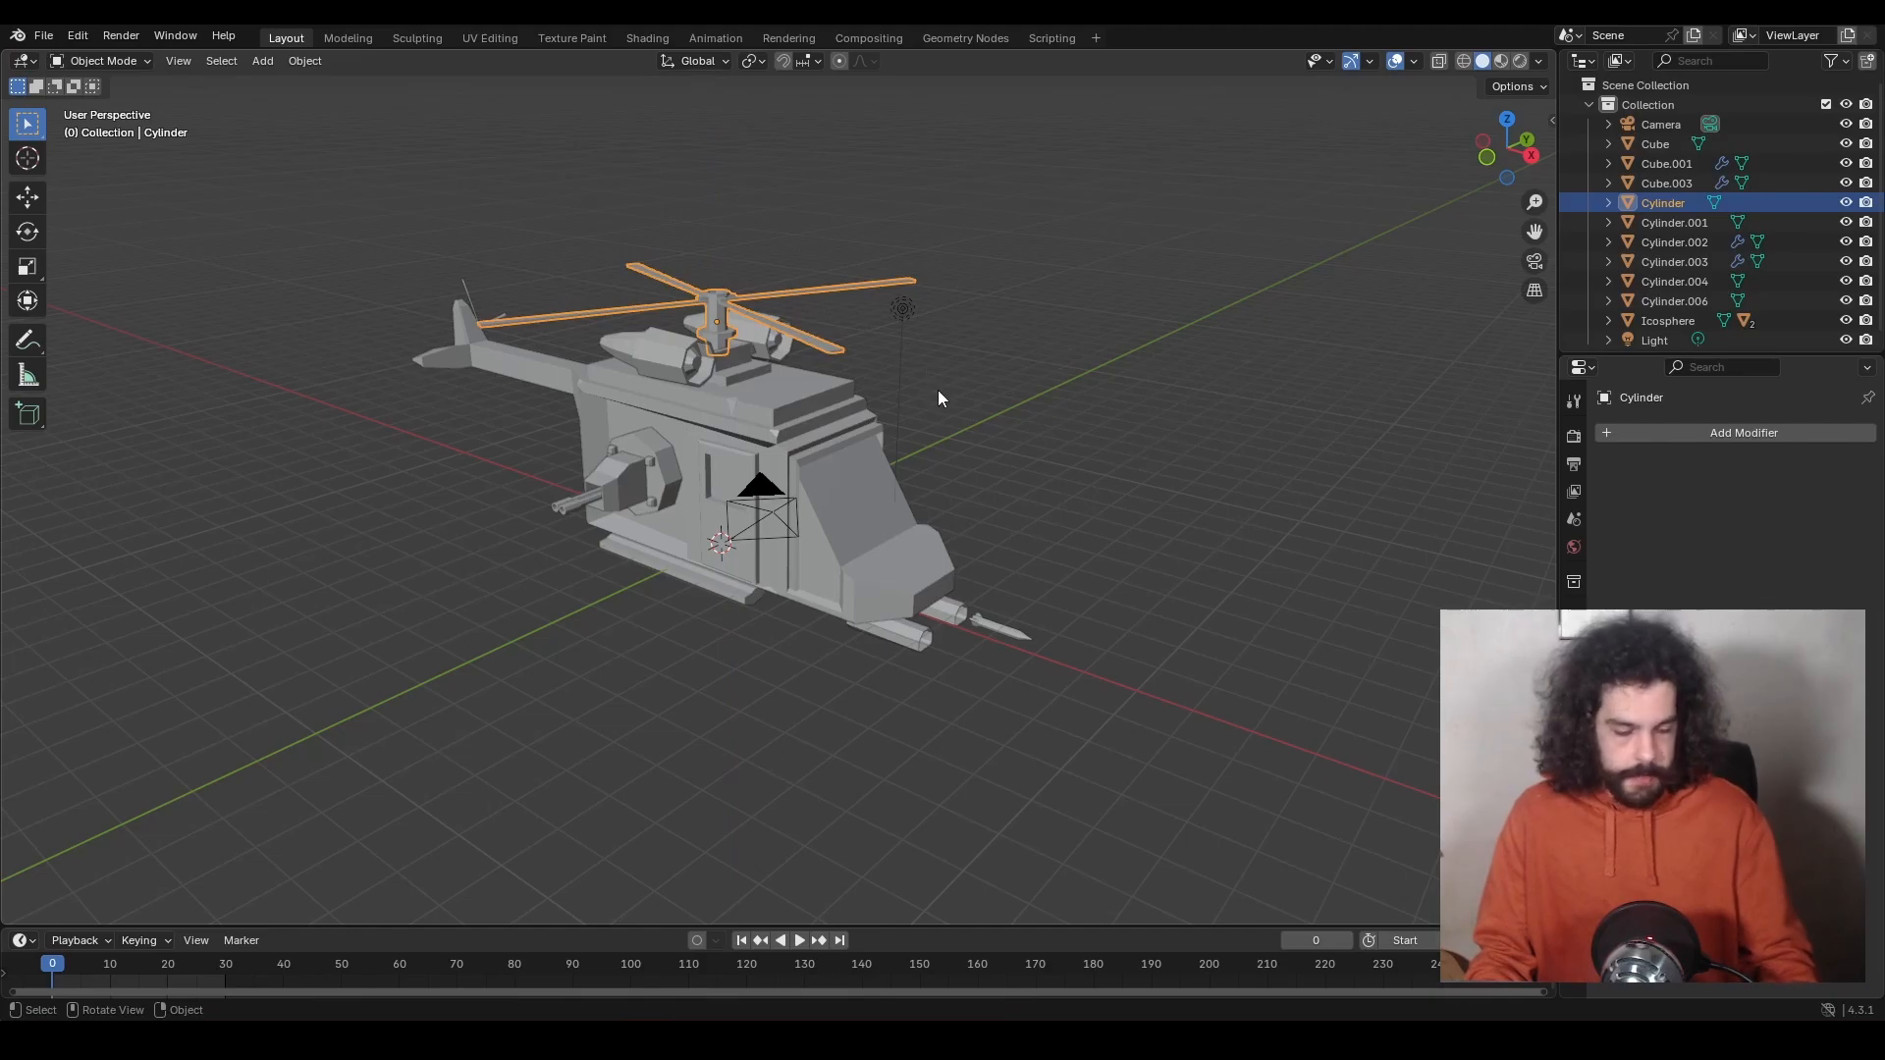
Keyframe the main rotor at frame 0, and keyframe it at frame 10 after rotating it about -80.6° around Z.
key(i)
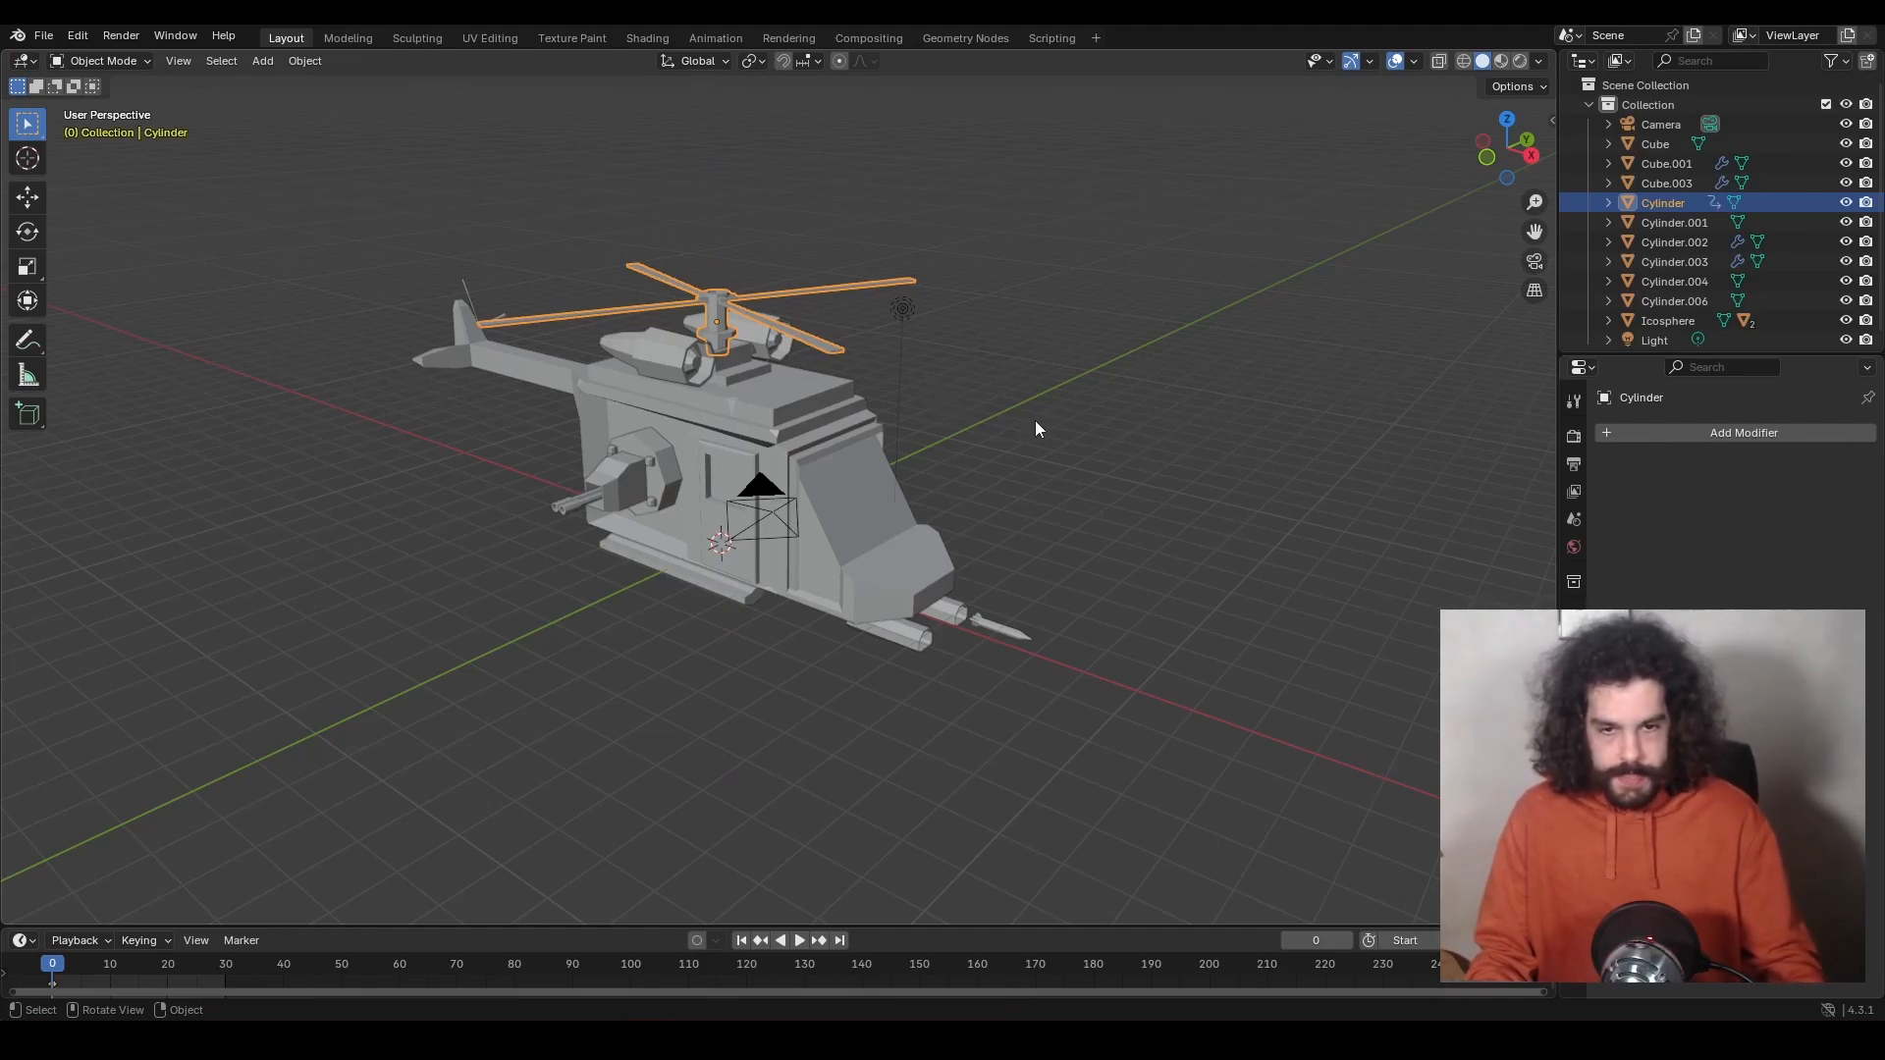
drag(60, 972, 65, 974)
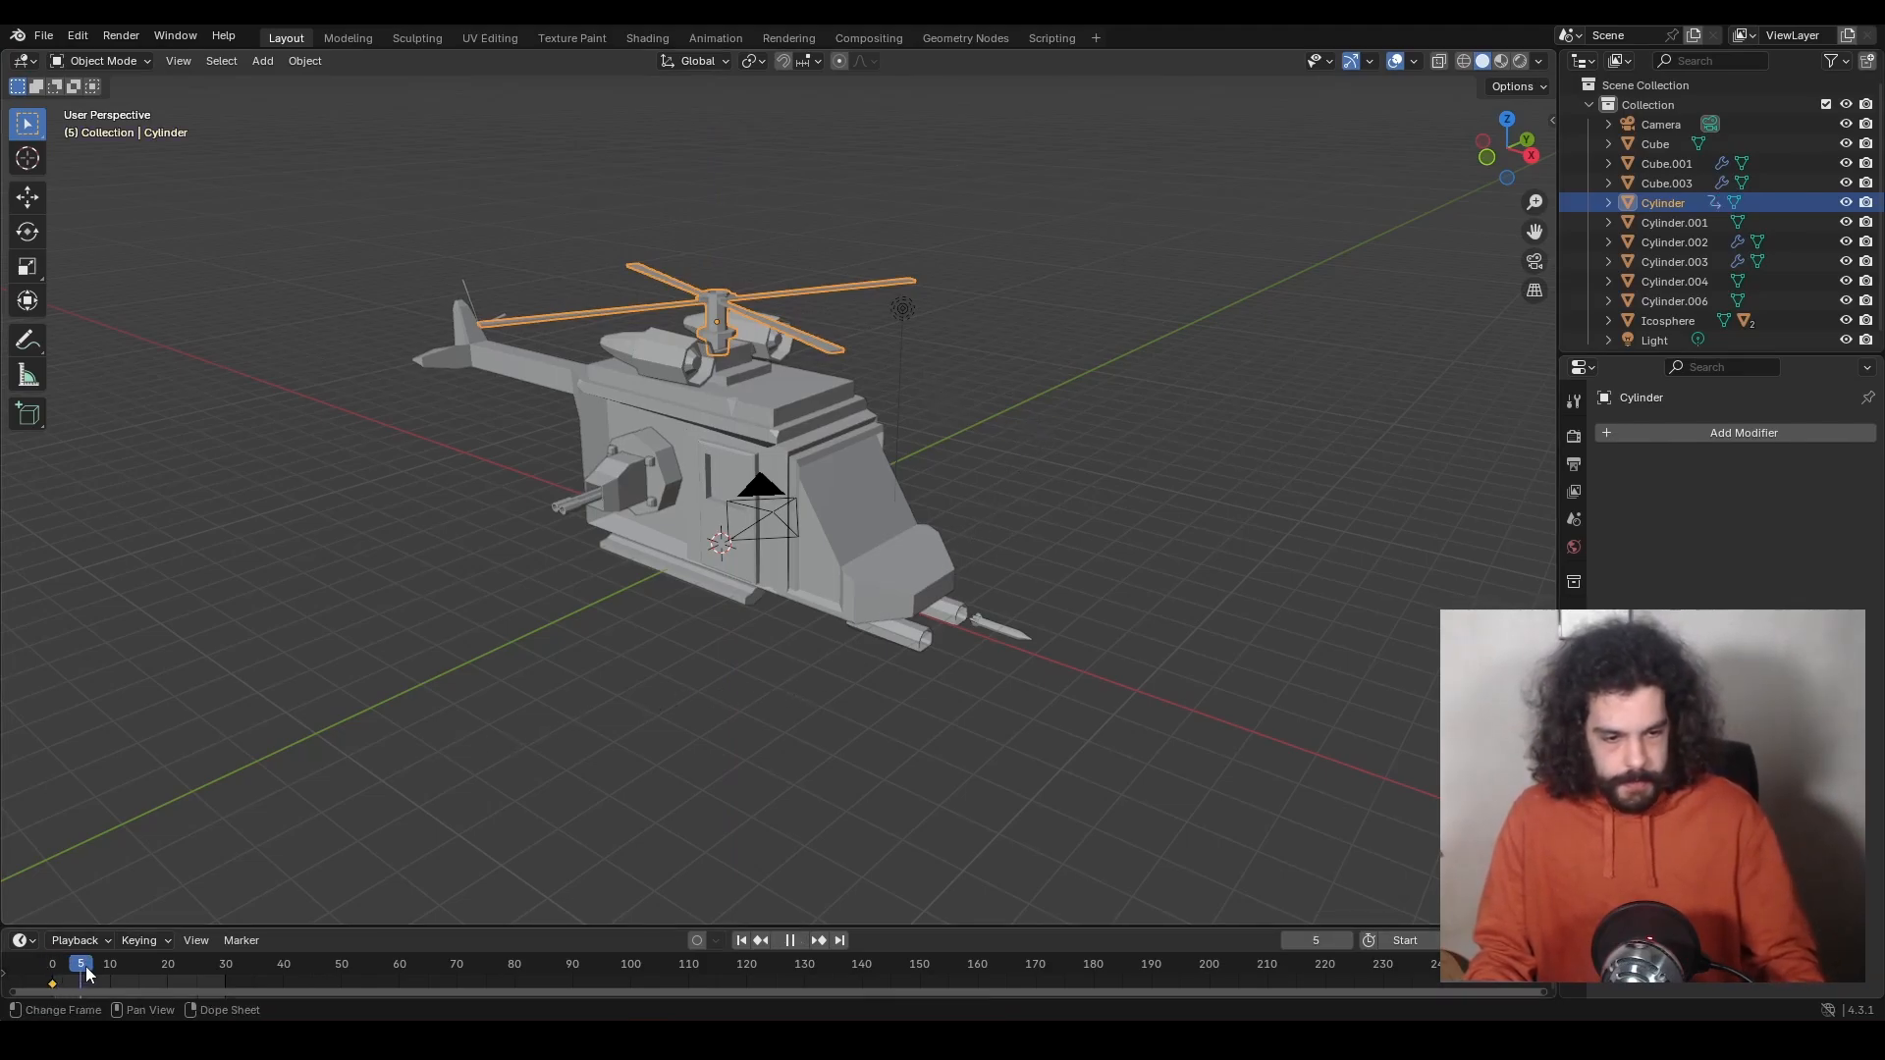
key(r)
key(z)
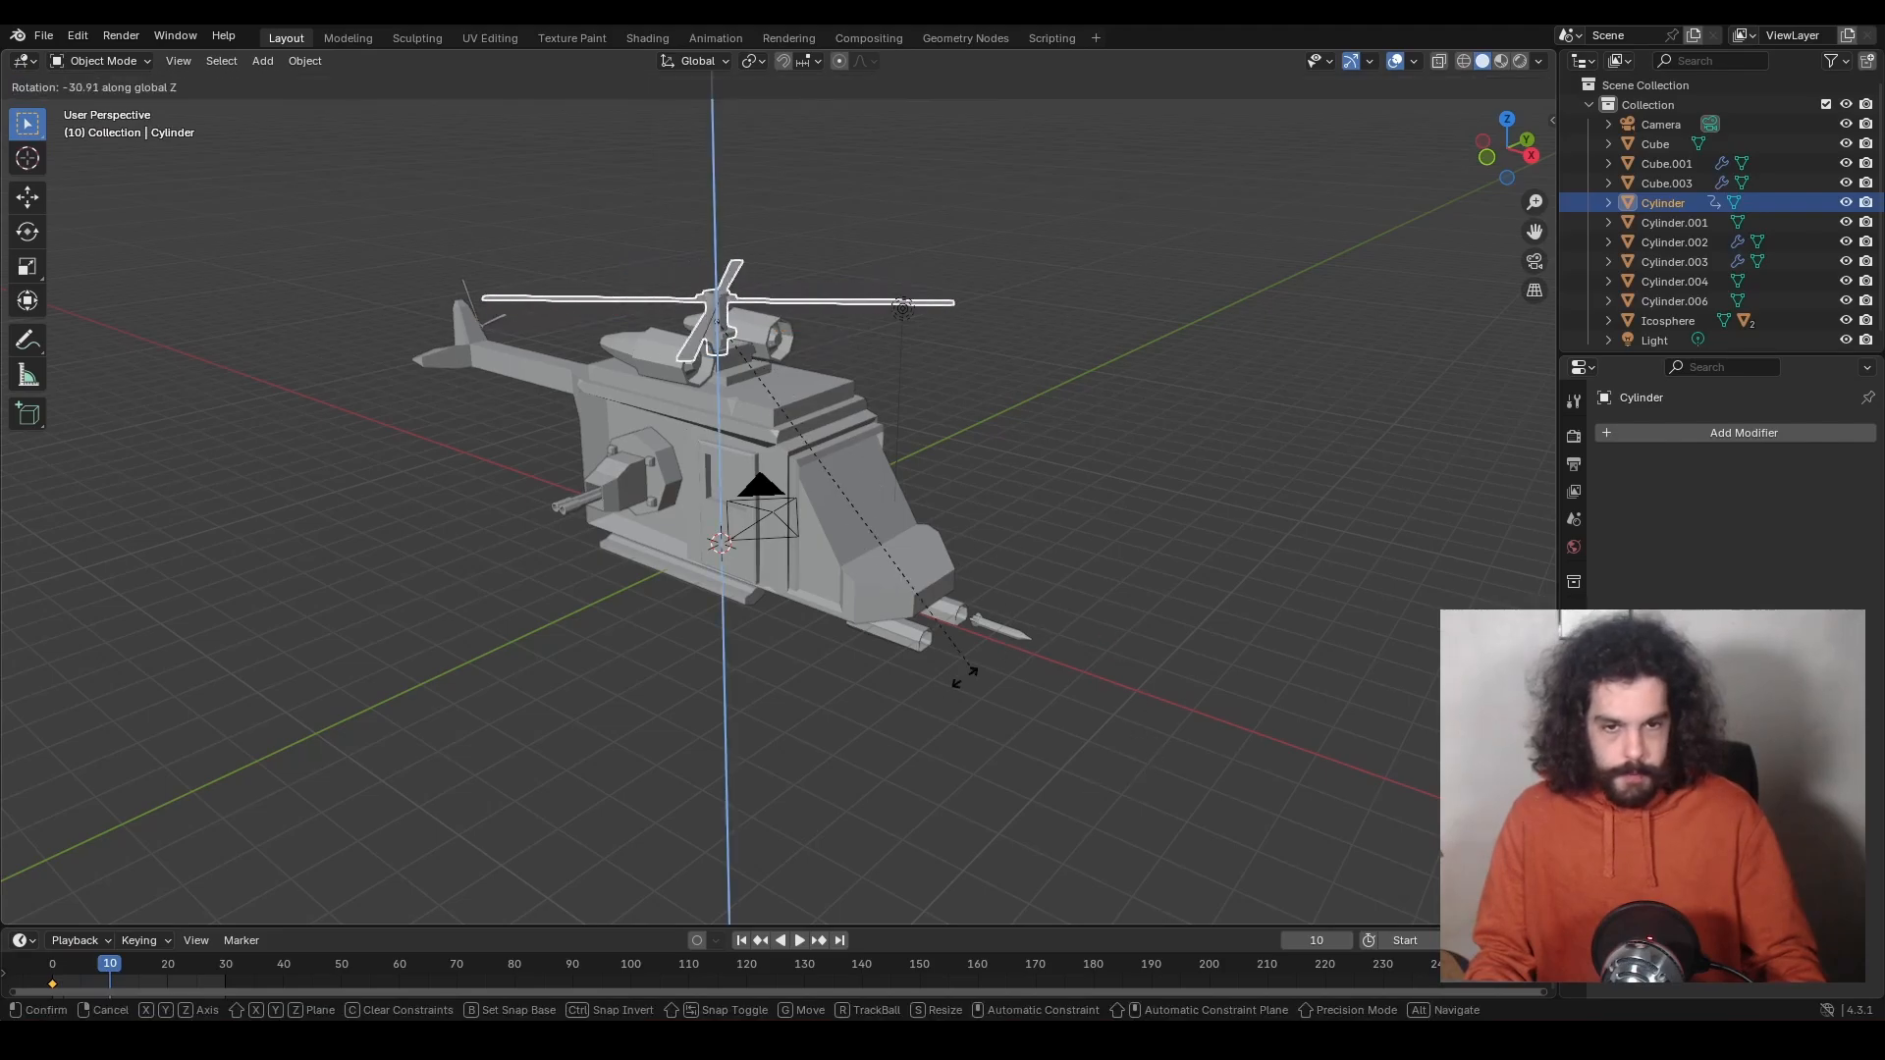
click(627, 697)
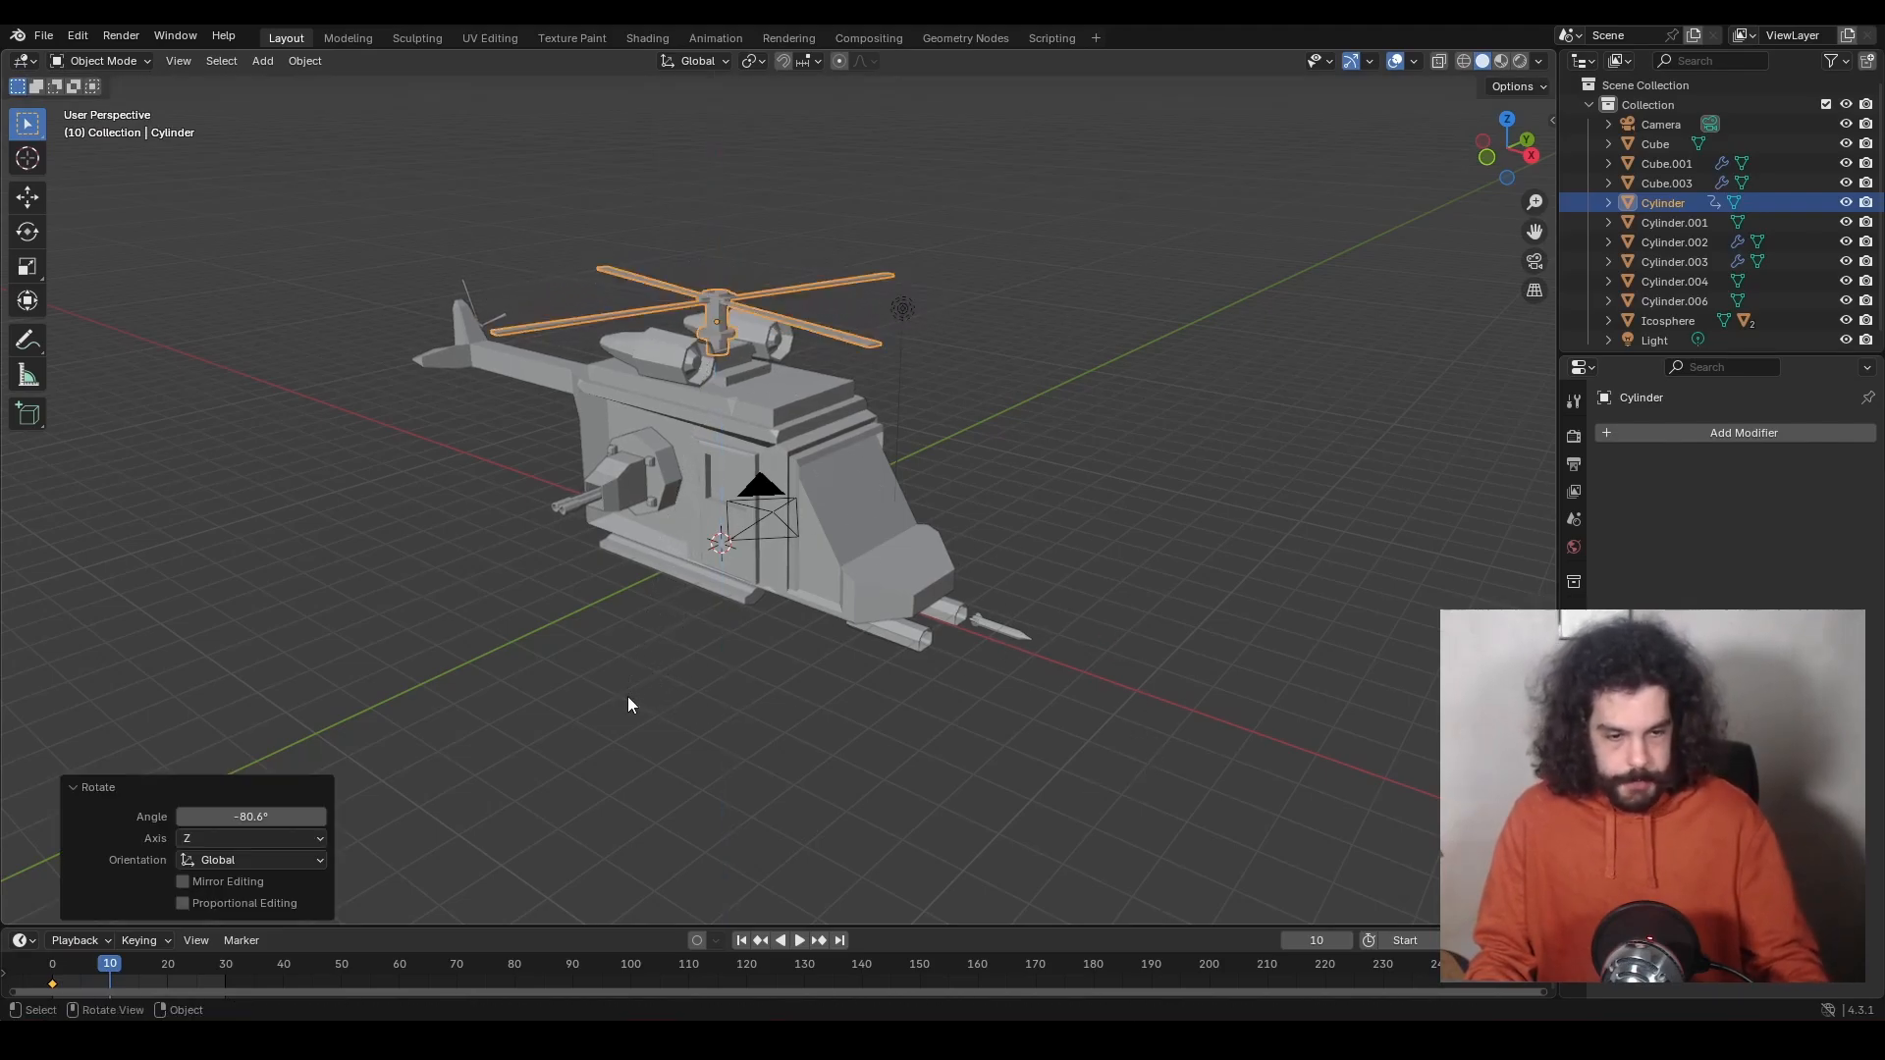
key(i)
key(i)
At frame 20, rotate the main rotor about -86.1° around the global Z axis and insert a keyframe.
key(space)
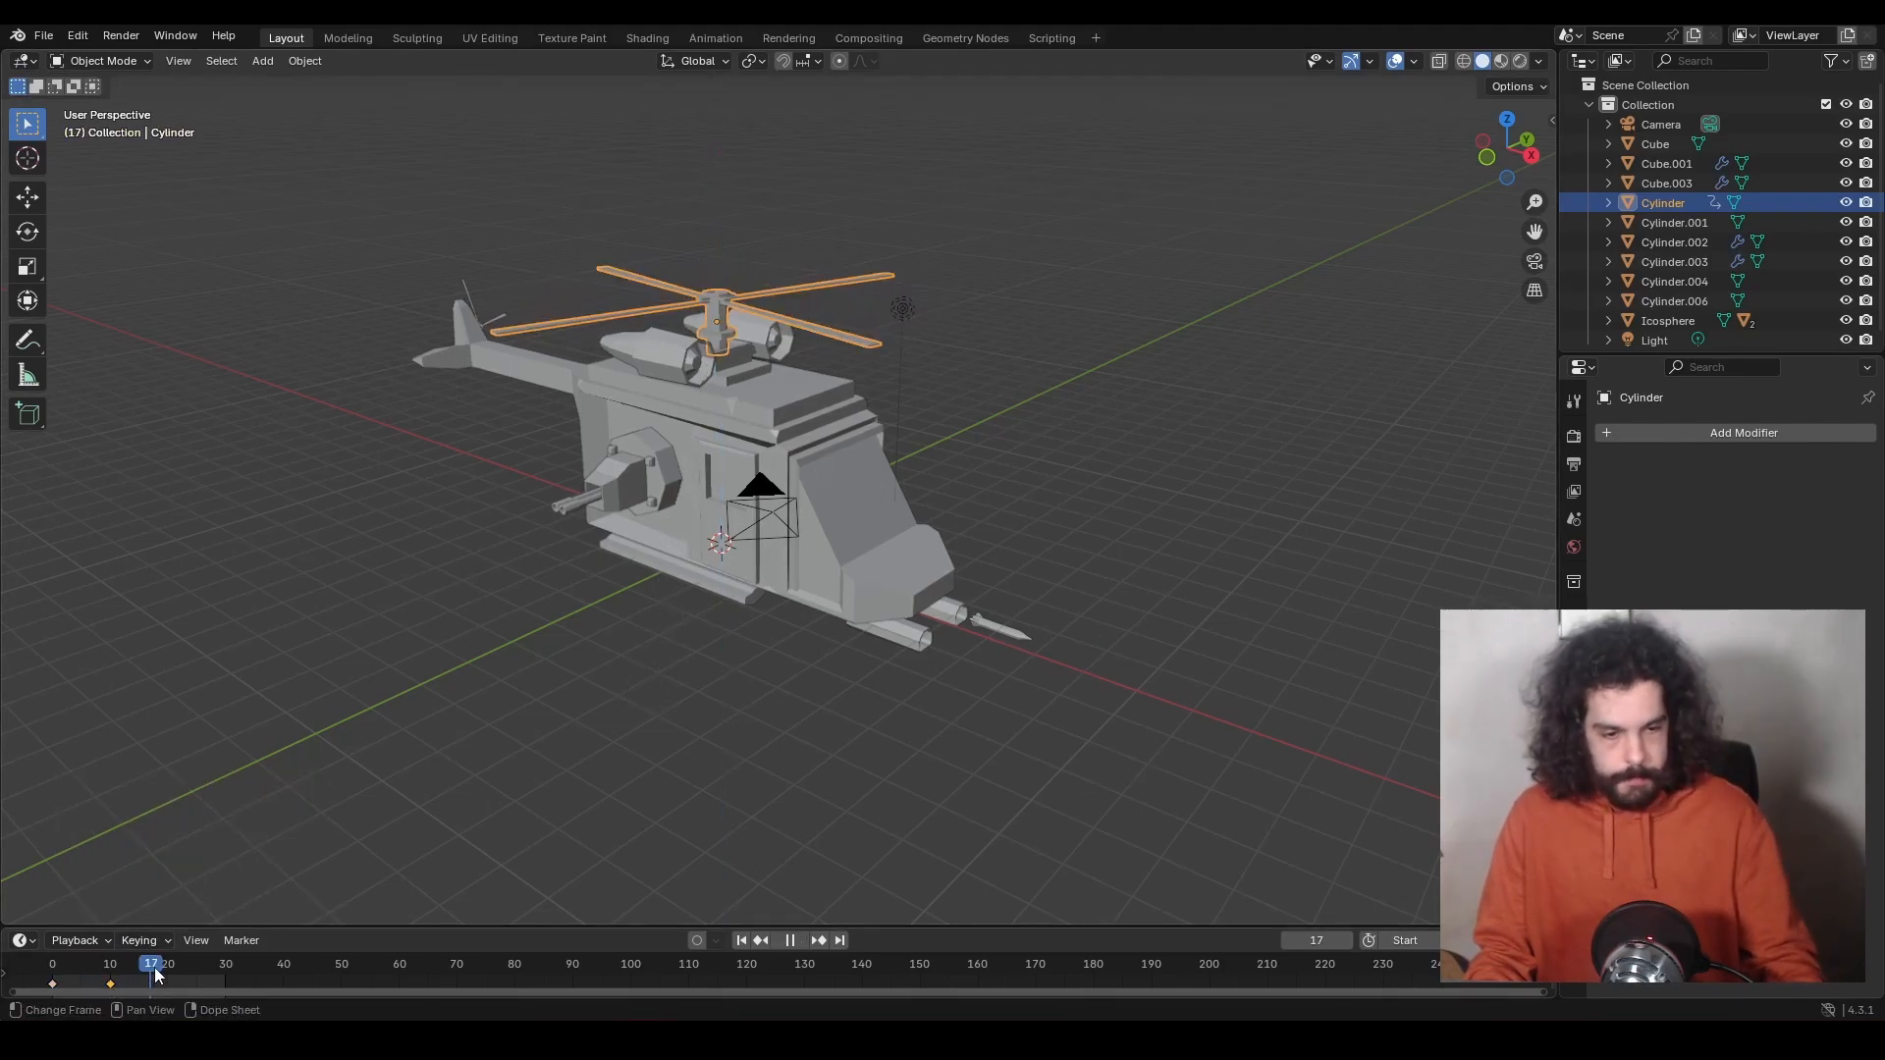
key(space)
key(r)
key(z)
click(621, 705)
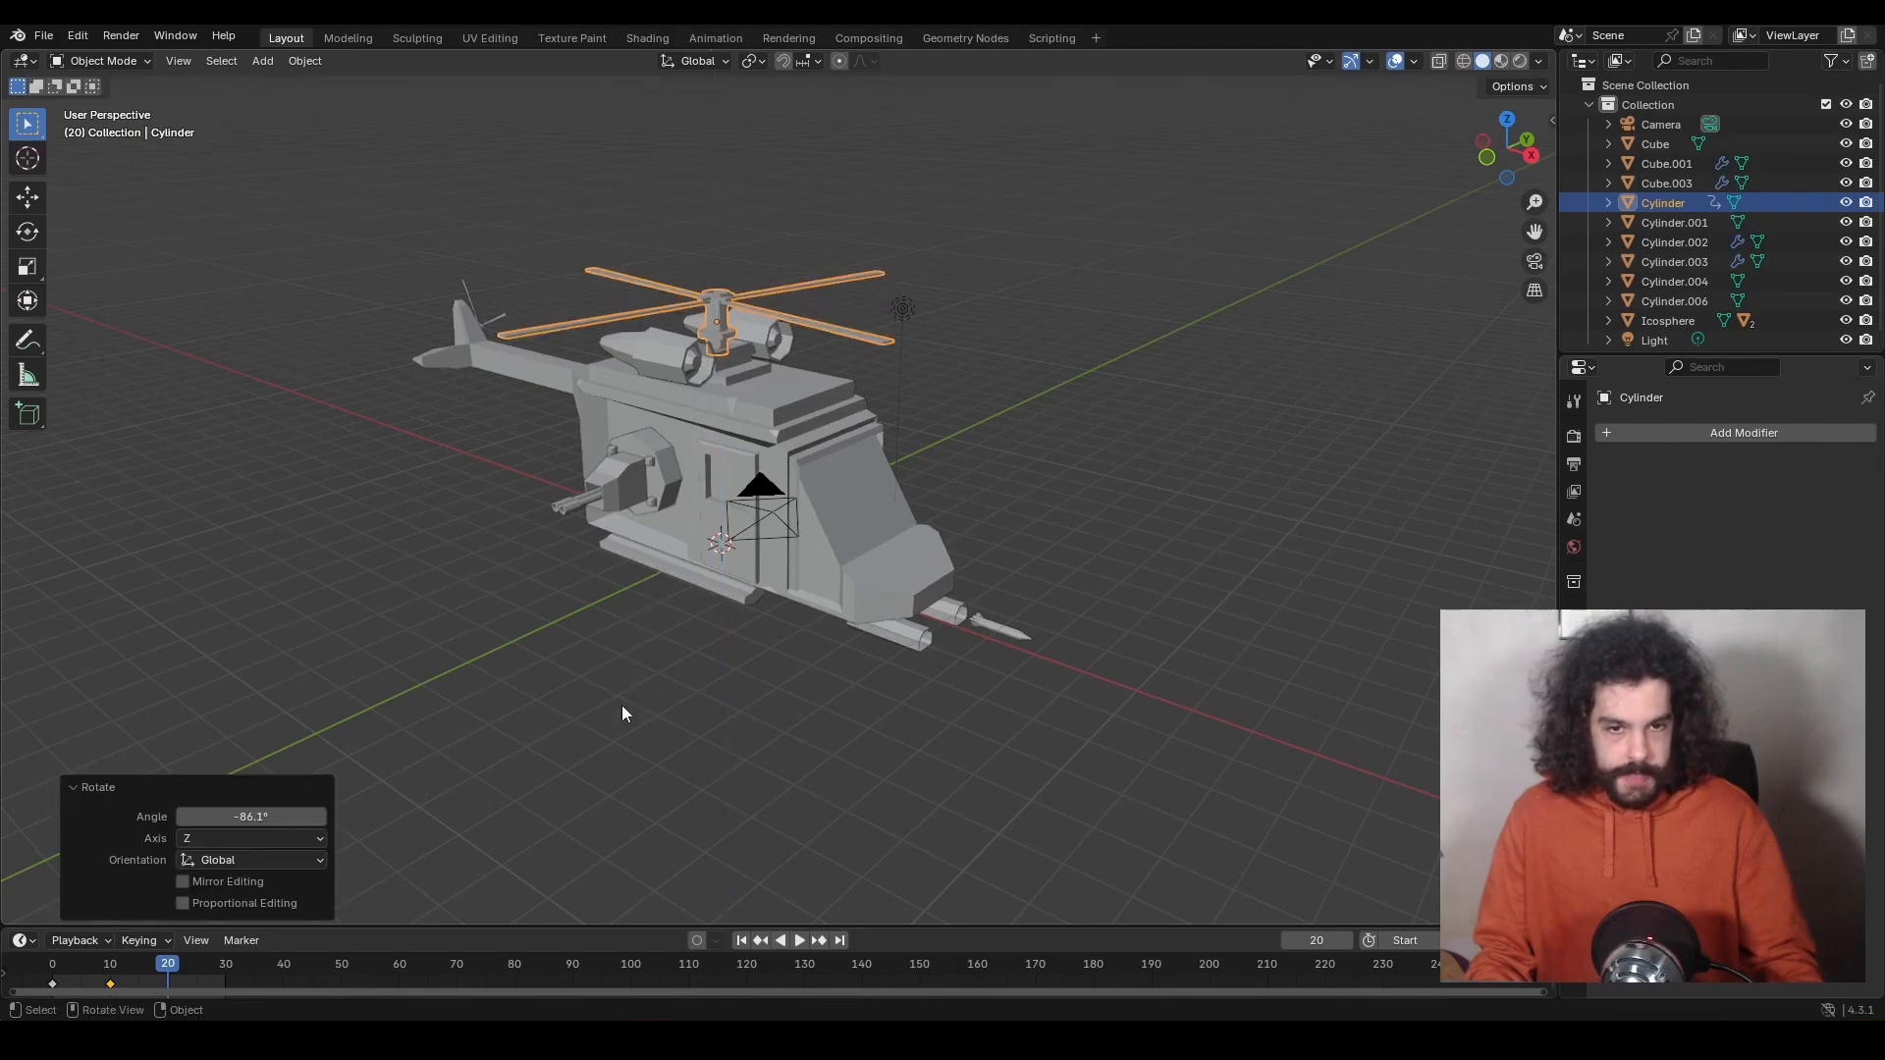
key(i)
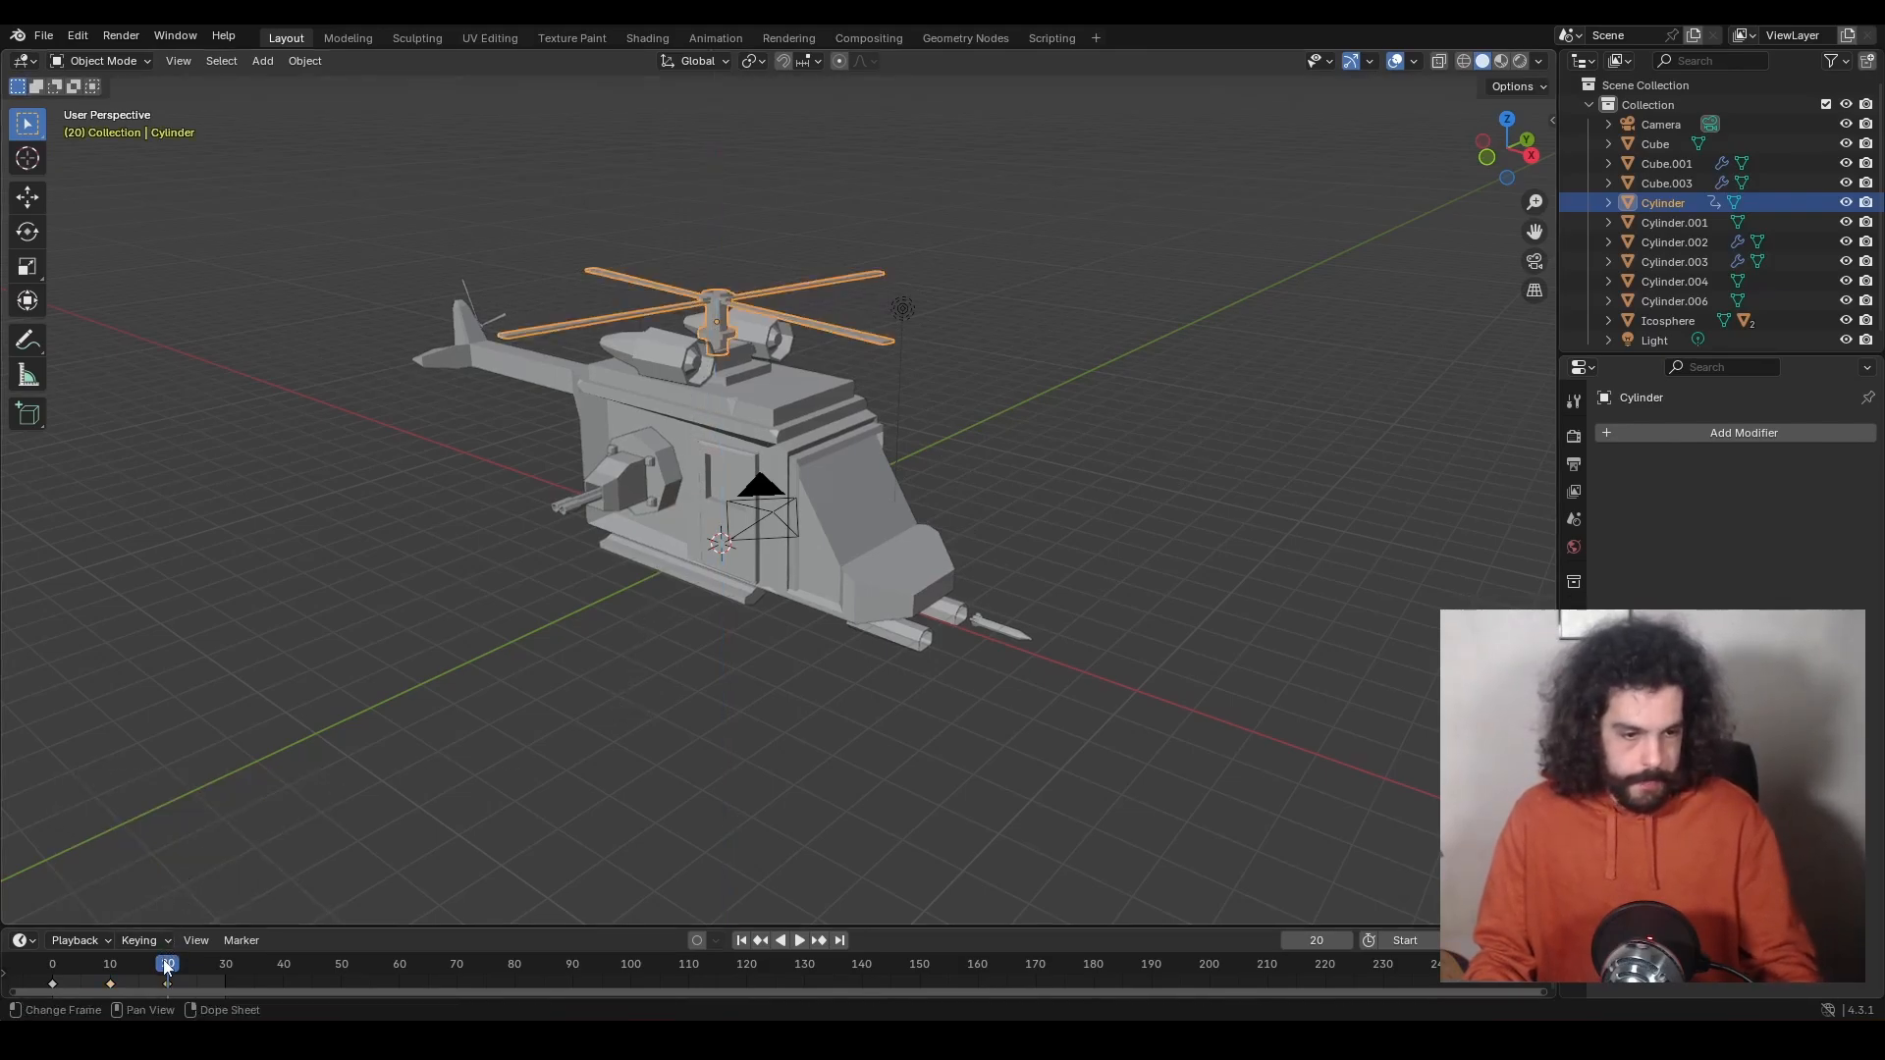
Set the interpolation of the main rotor's keyframes to Linear and play the animation to check the spin.
right_click(178, 888)
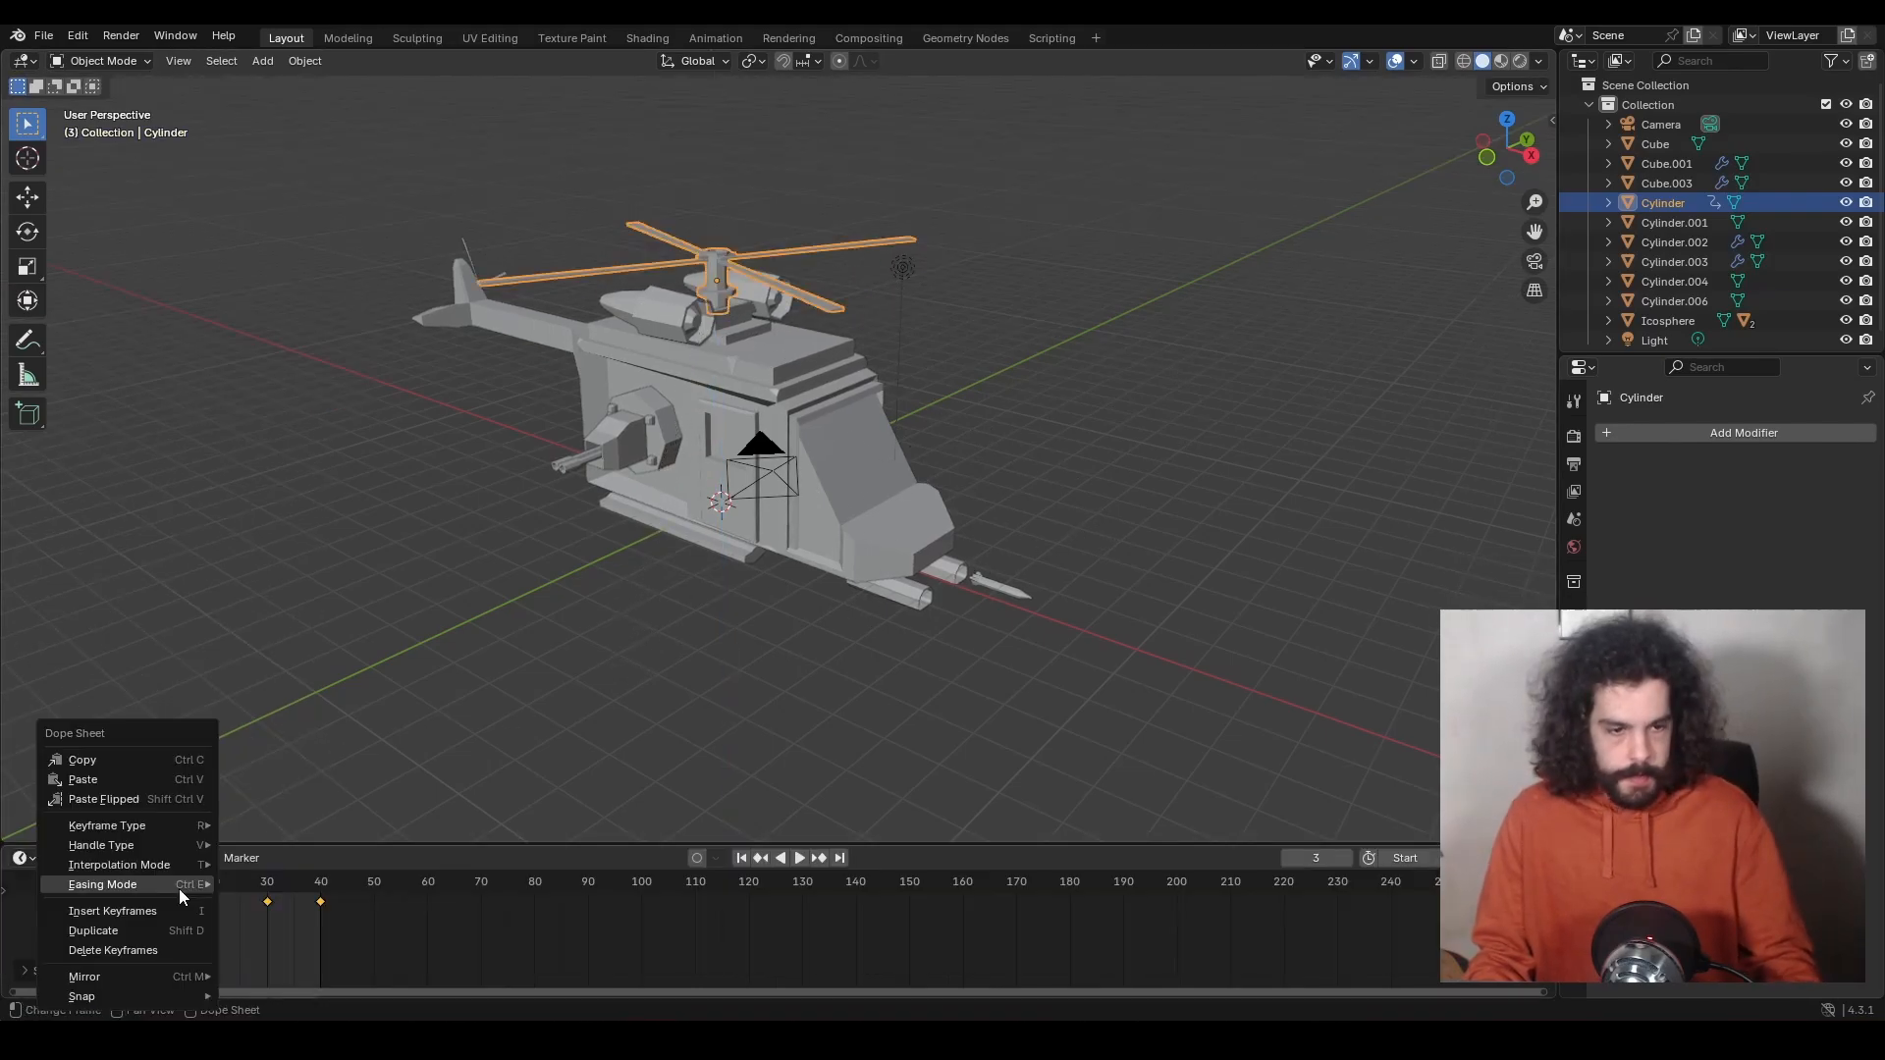
mouse_move(179, 871)
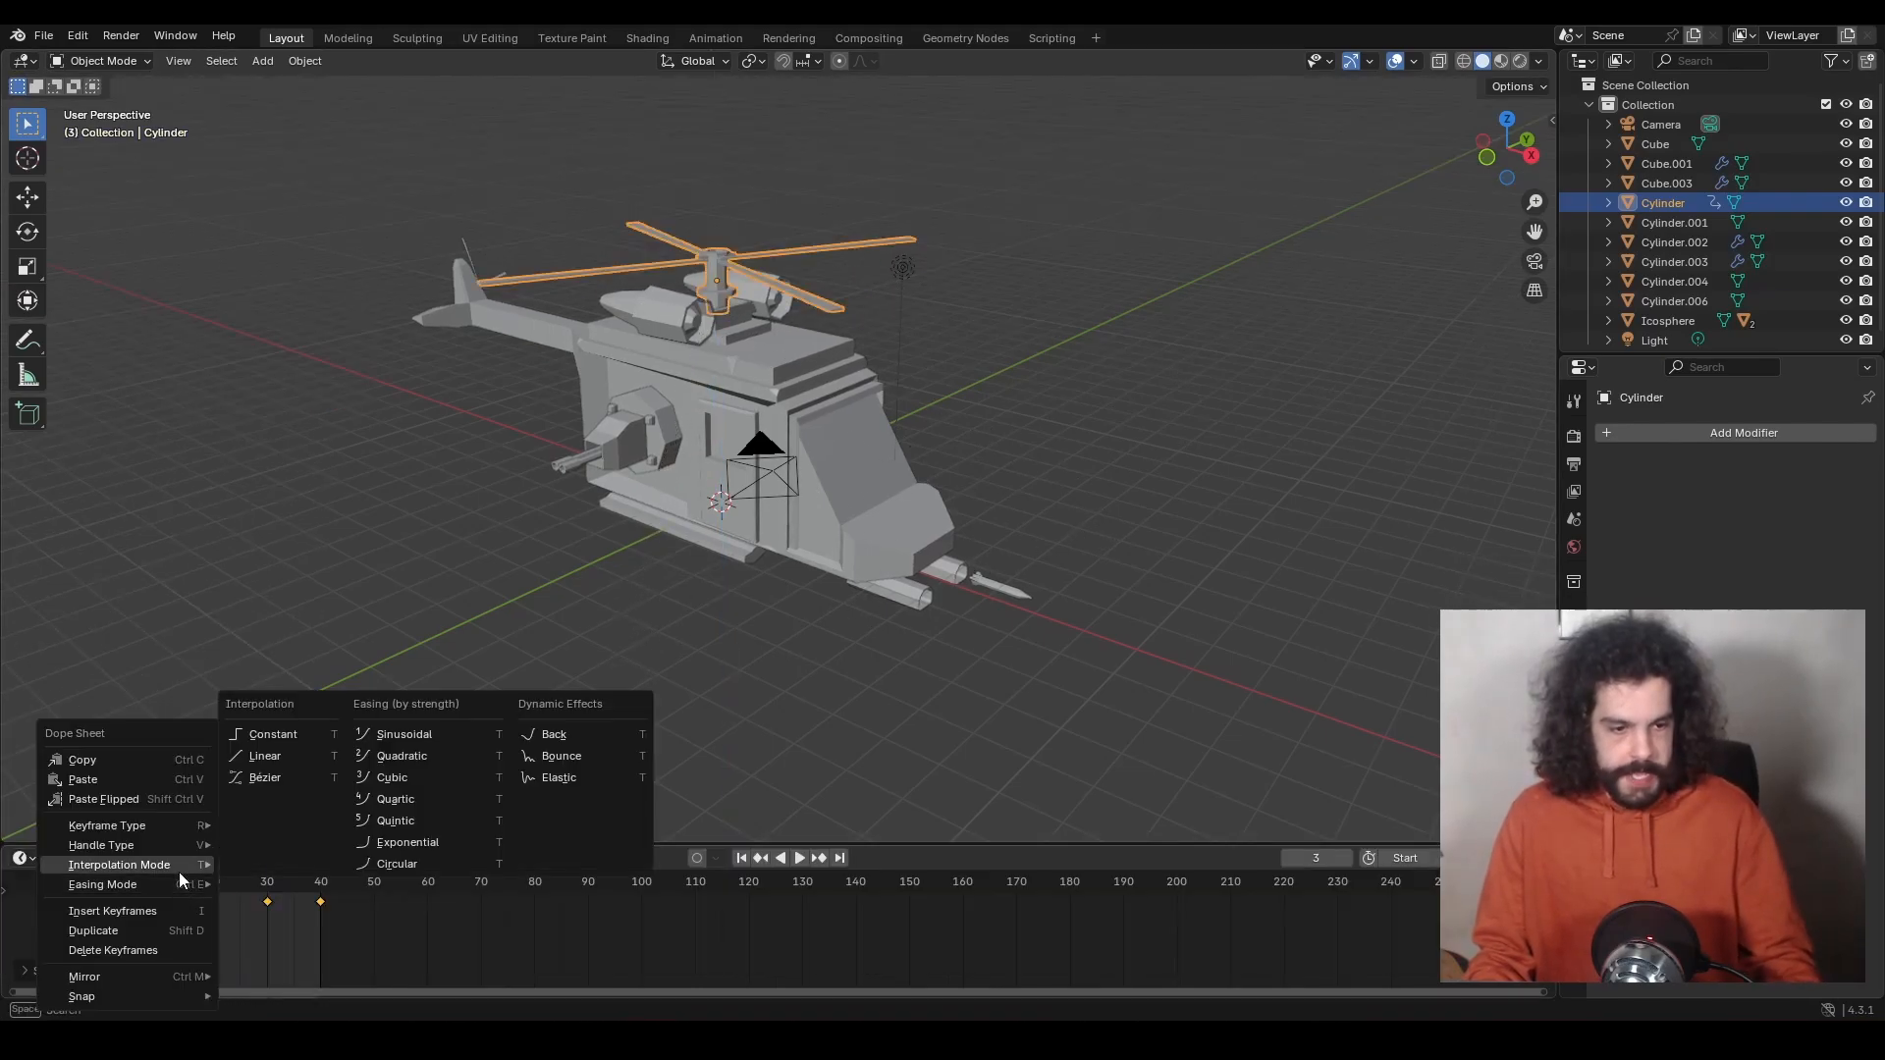
click(279, 757)
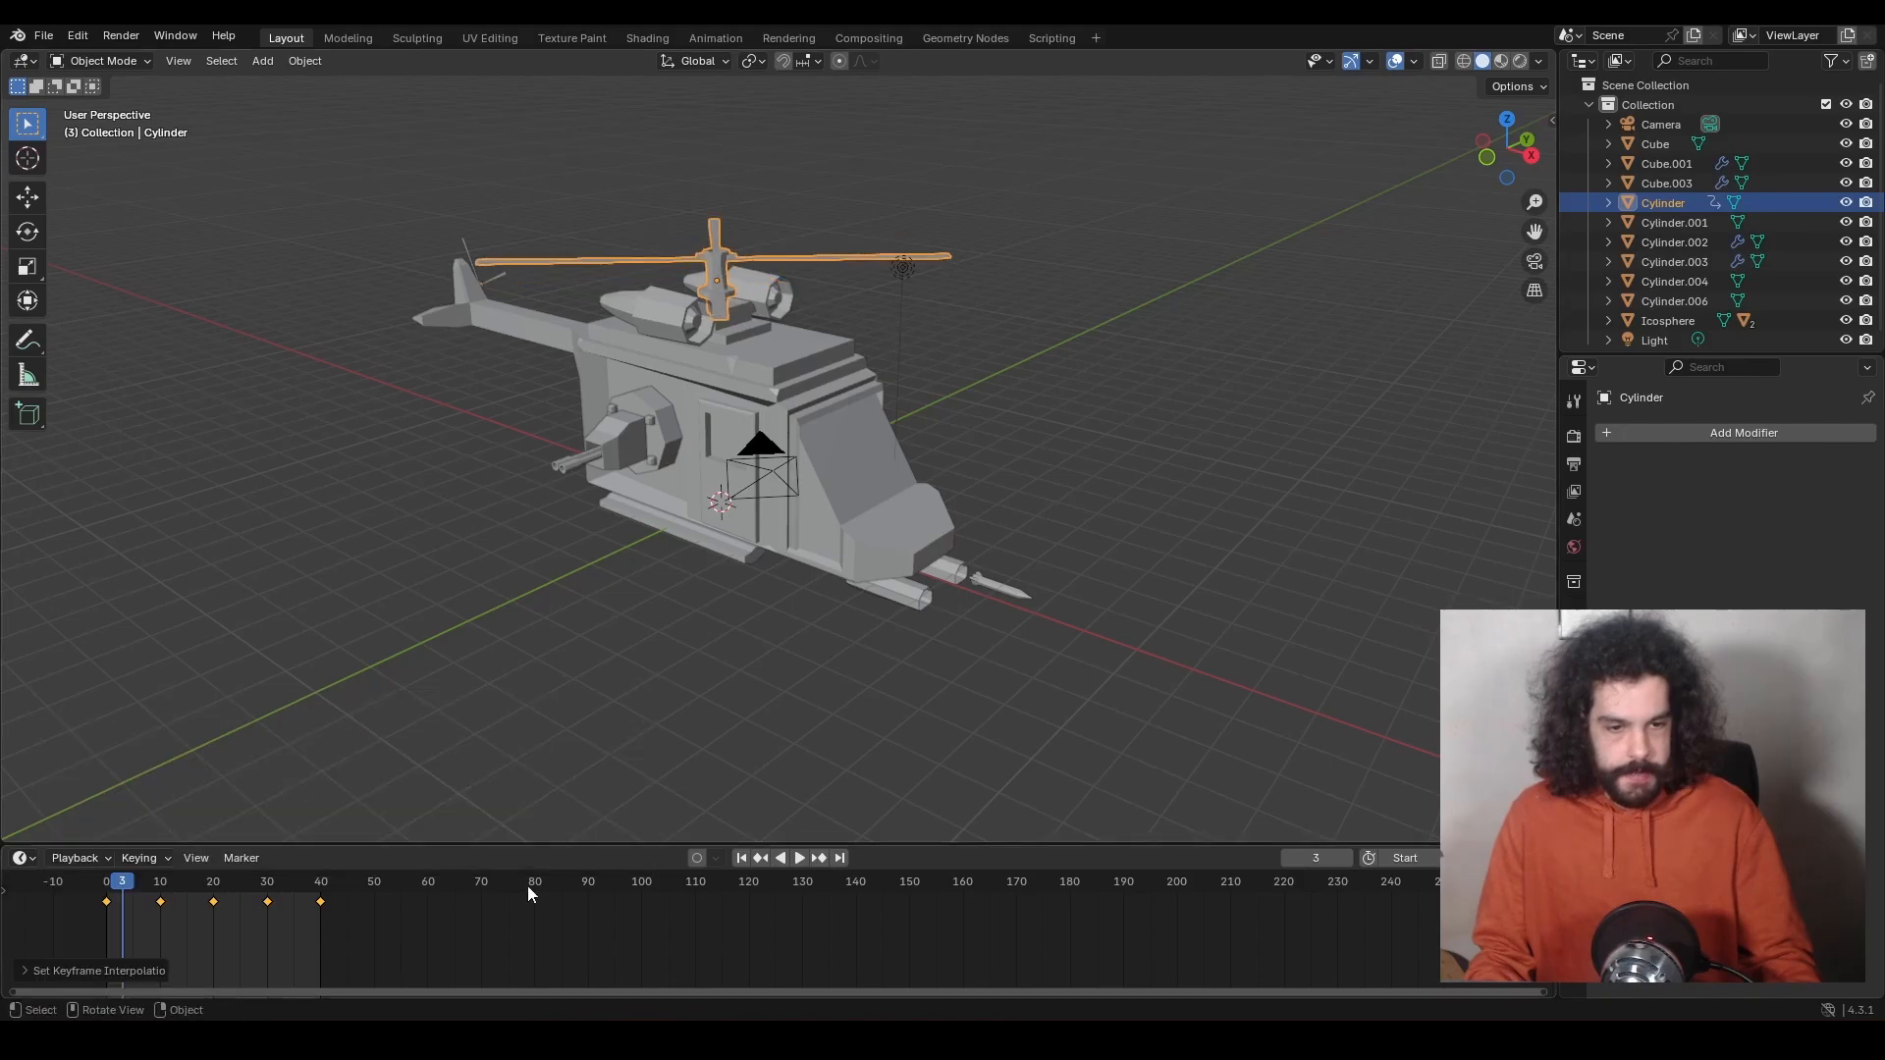
key(space)
click(546, 651)
middle_drag(546, 651, 536, 595)
middle_drag(898, 516, 1139, 438)
Select the tail rotor, stop the playback and insert a keyframe for it at frame 0.
click(1158, 407)
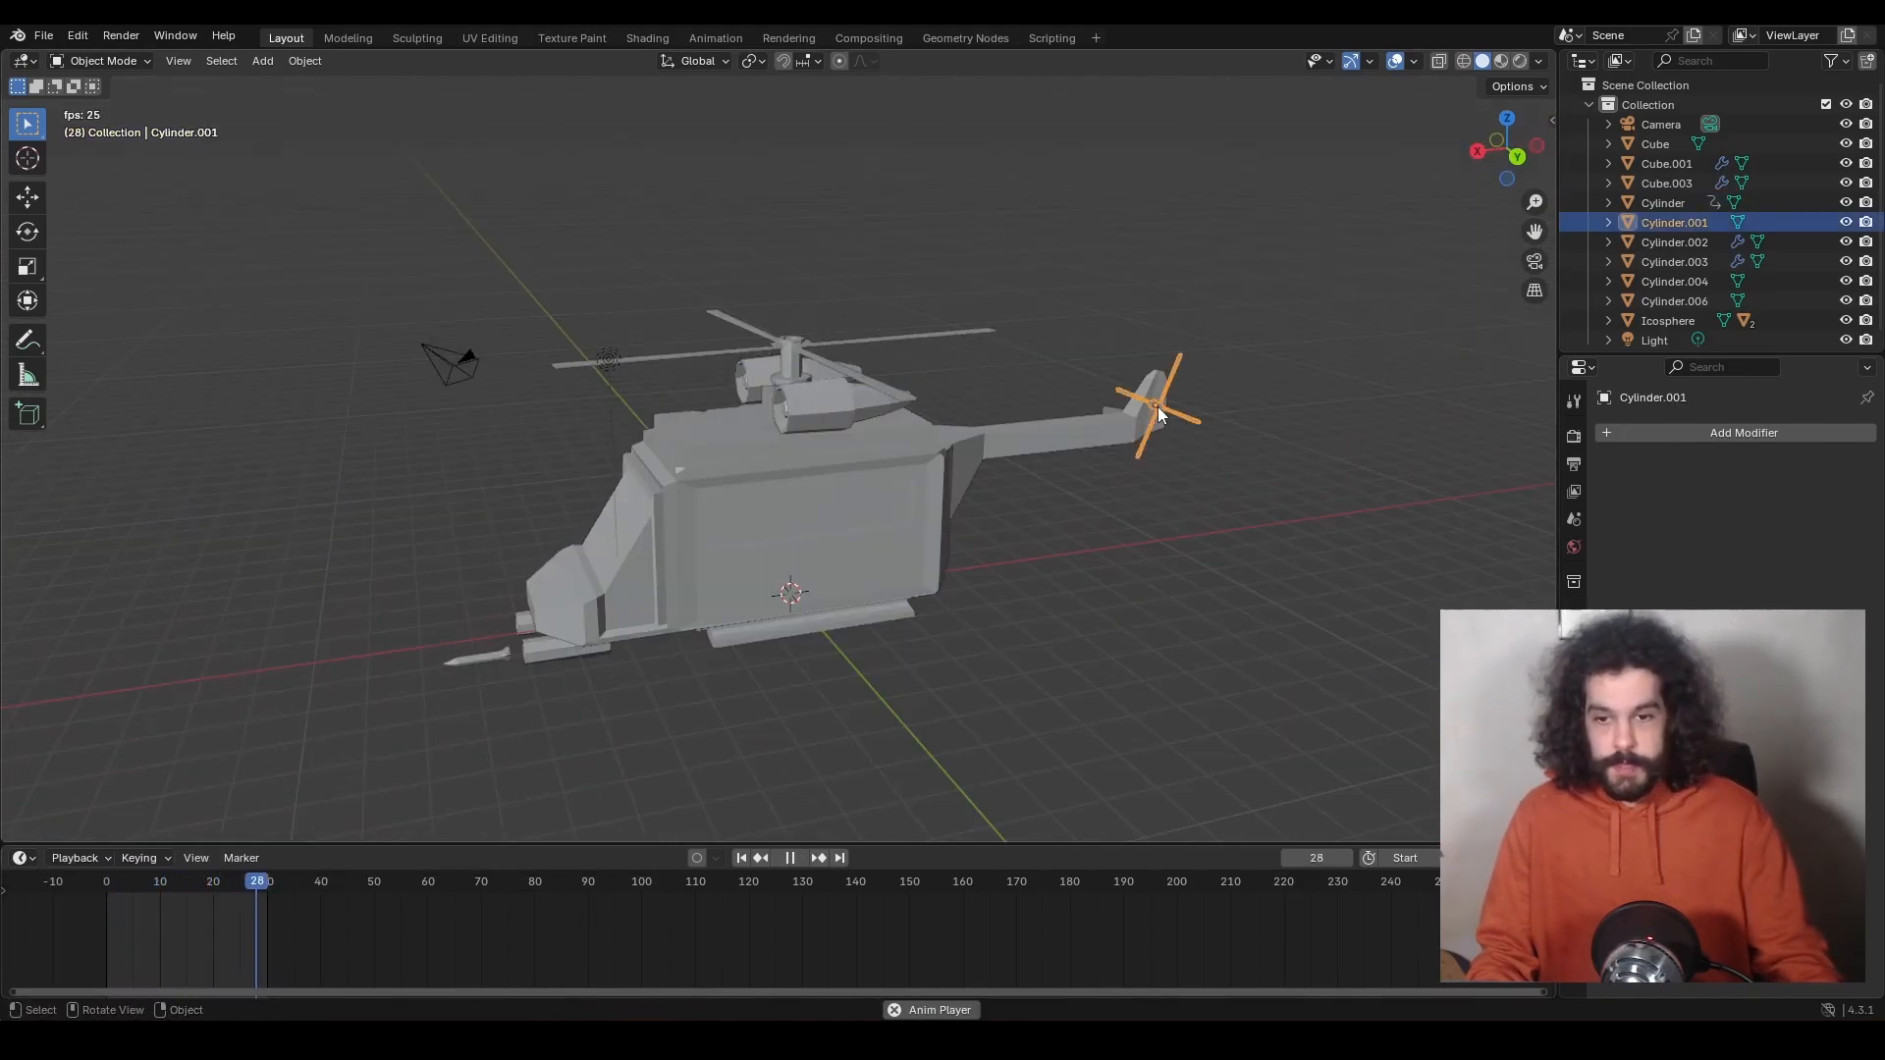
key(Escape)
middle_drag(1065, 638, 998, 555)
key(i)
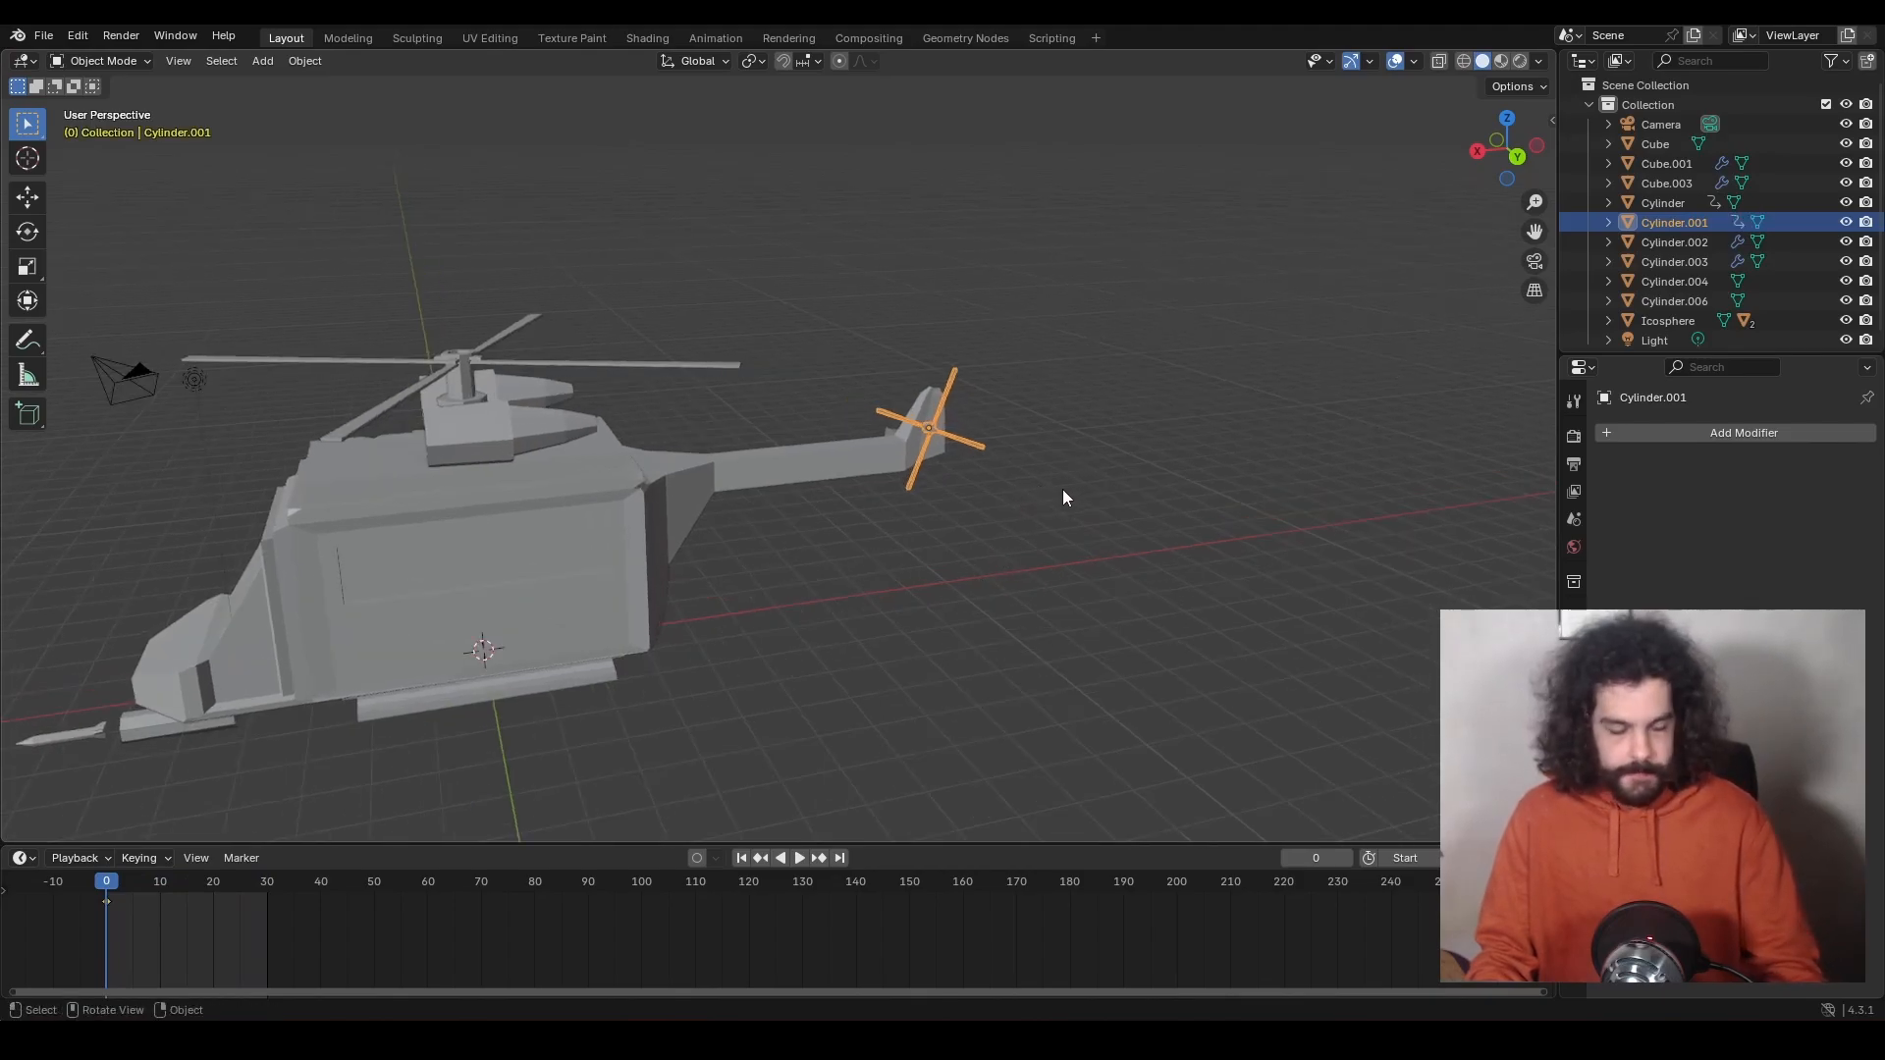
Try rotating the tail rotor about the global Y axis while still at frame 0.
key(r)
key(y)
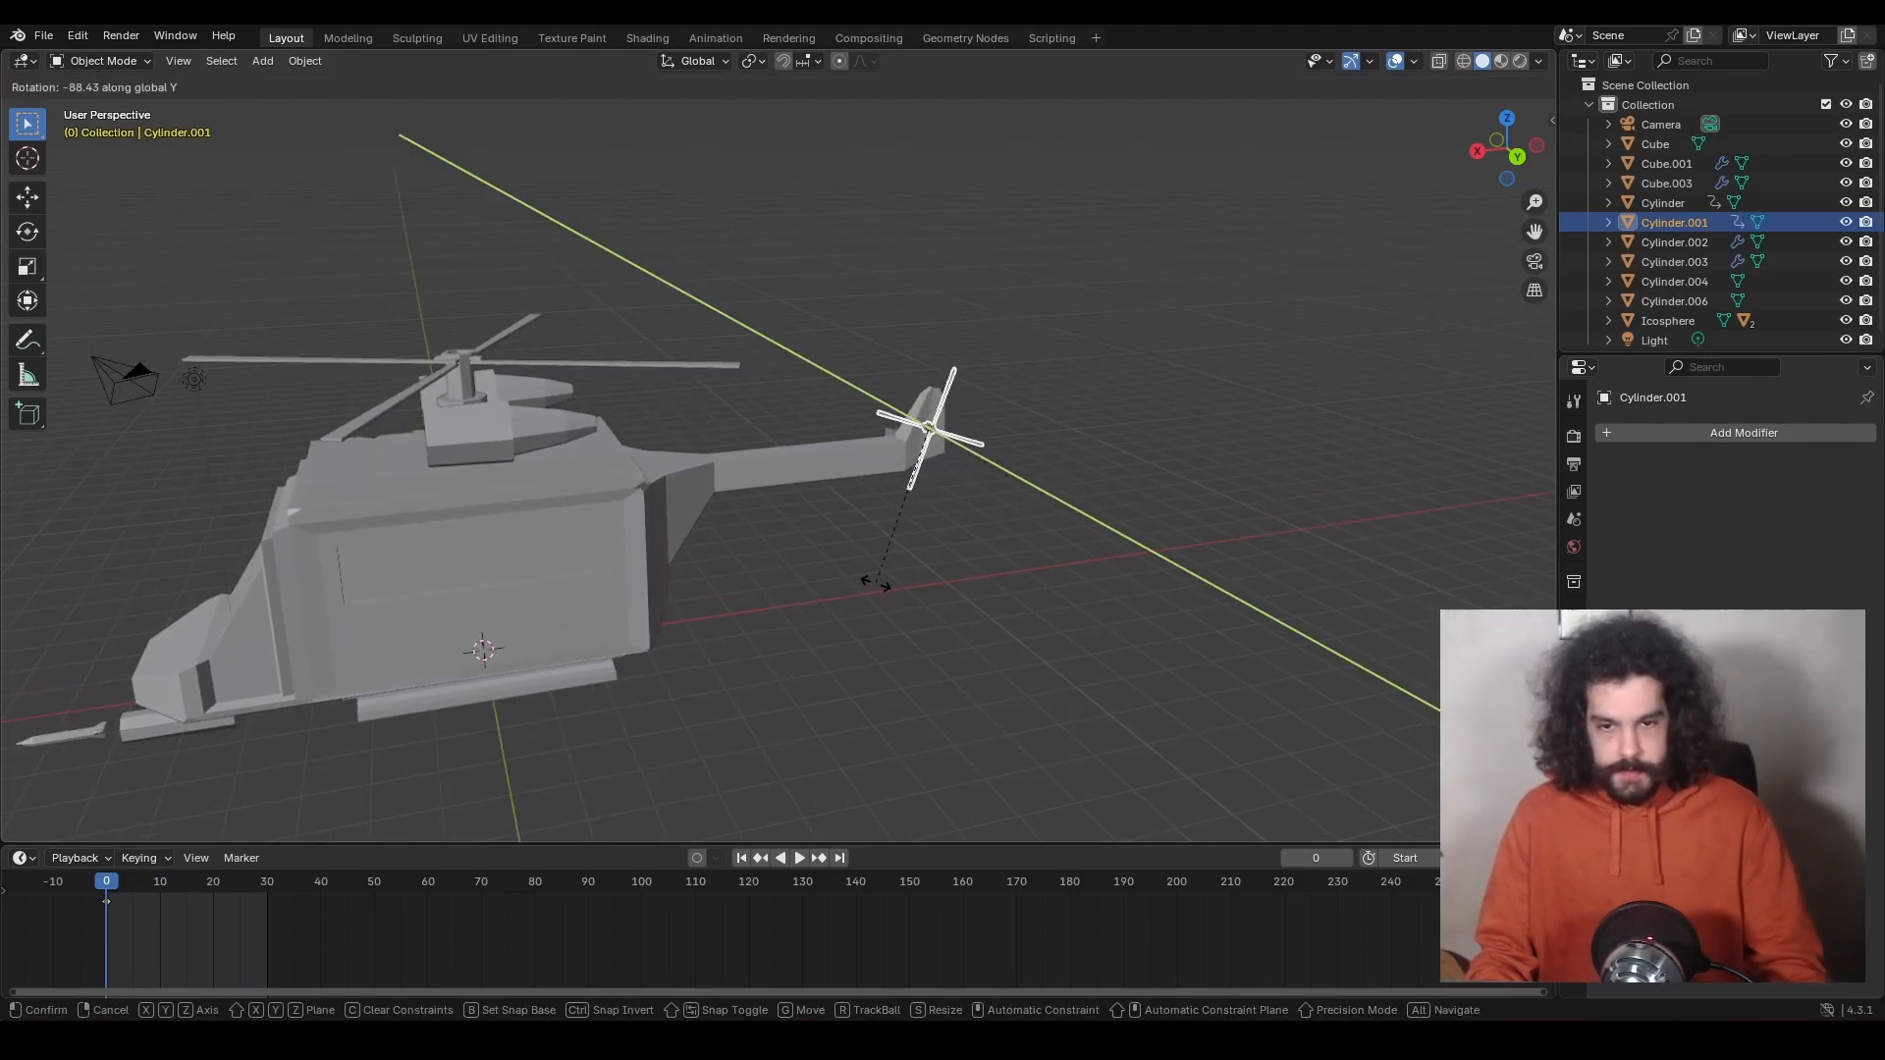
click(911, 588)
At frame 10, rotate the tail rotor about -99.6° around the global Y axis and insert a keyframe.
drag(106, 891, 151, 886)
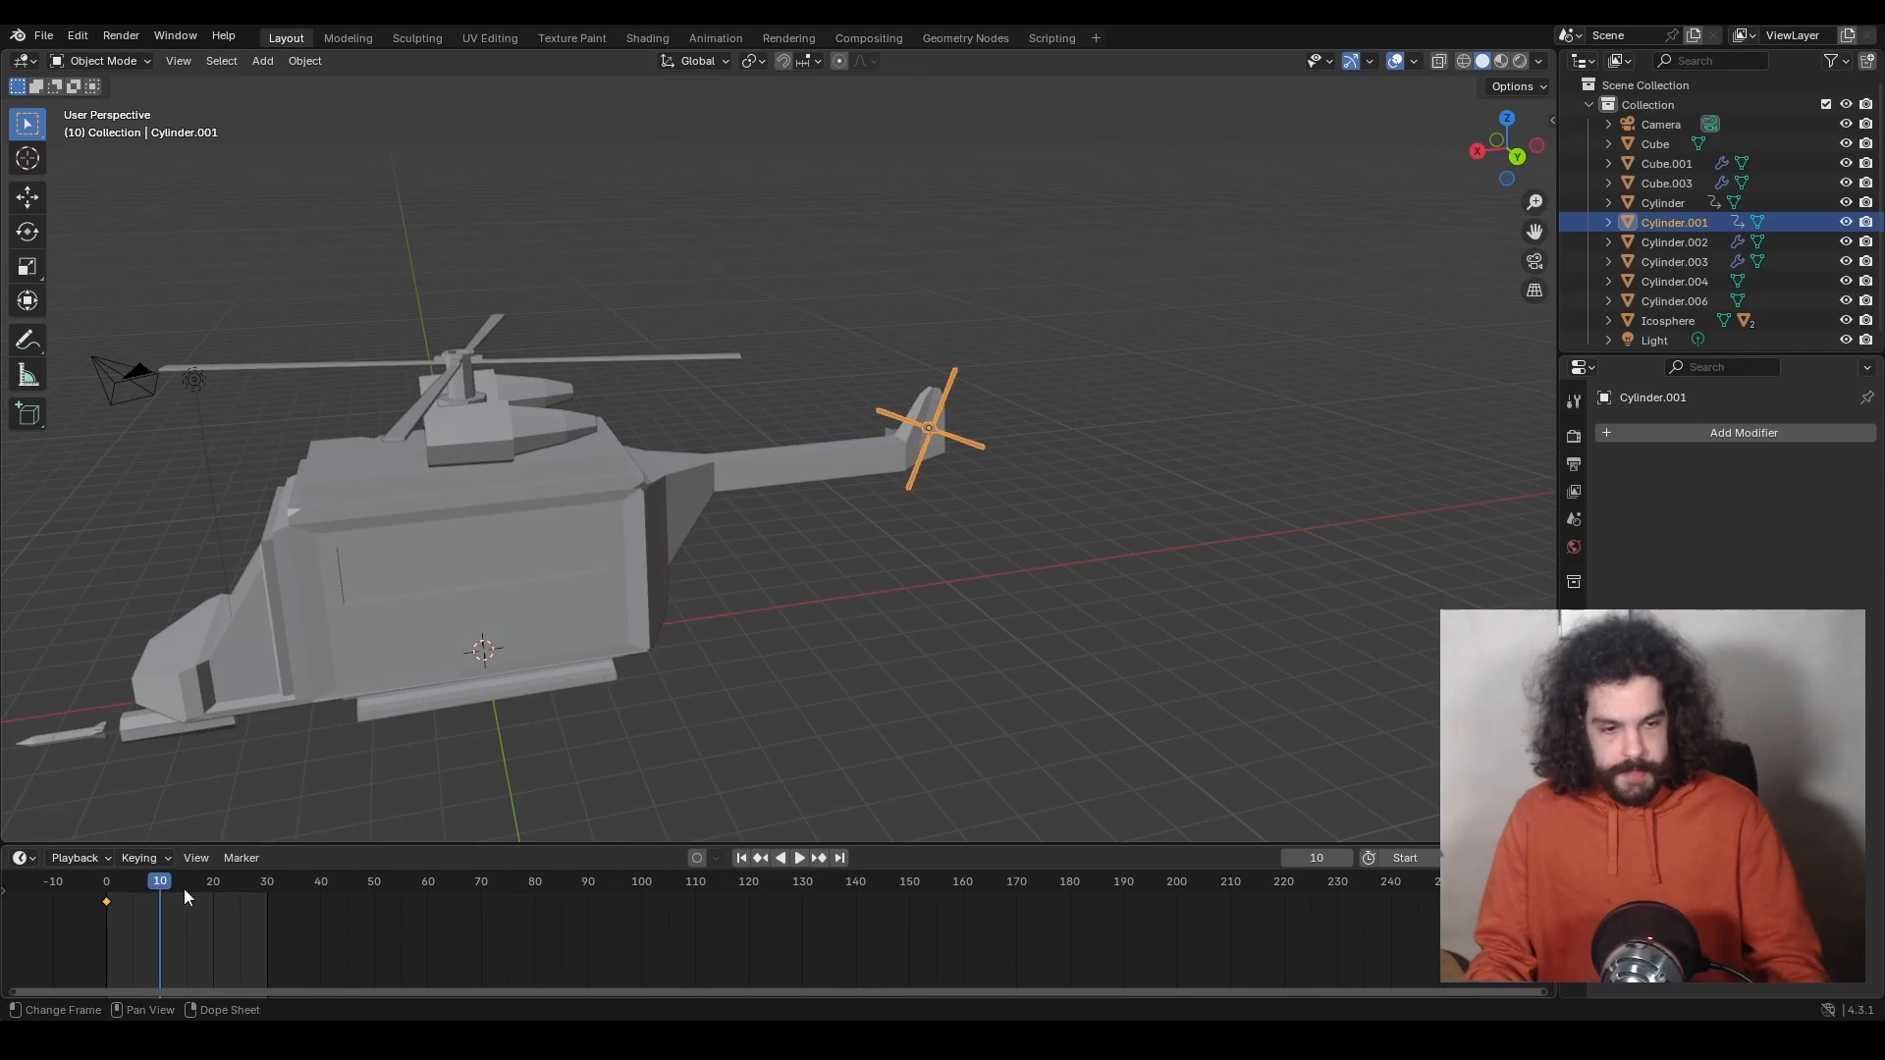
key(r)
key(y)
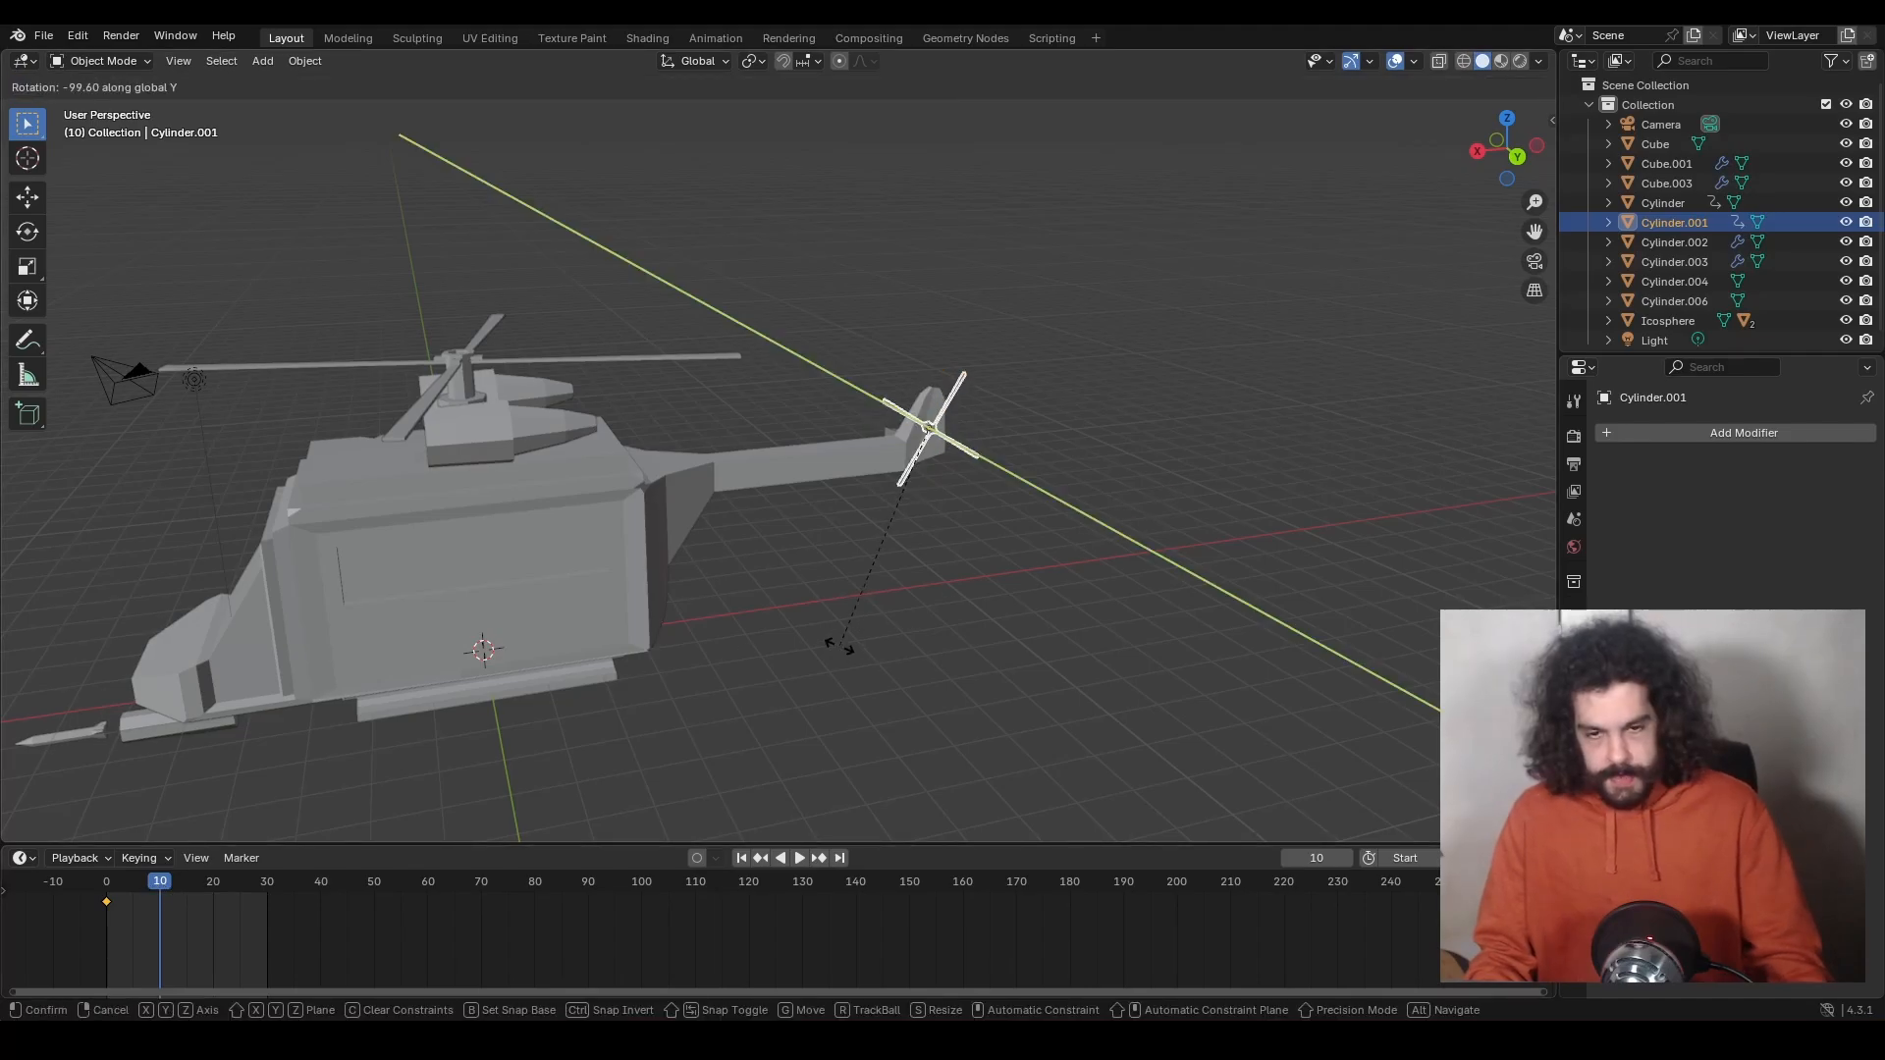
click(840, 646)
key(i)
Rotate the tail rotor around the global Y axis and keyframe it at frame 20, and insert another keyframe at frame 30.
drag(160, 888, 213, 889)
key(r)
key(y)
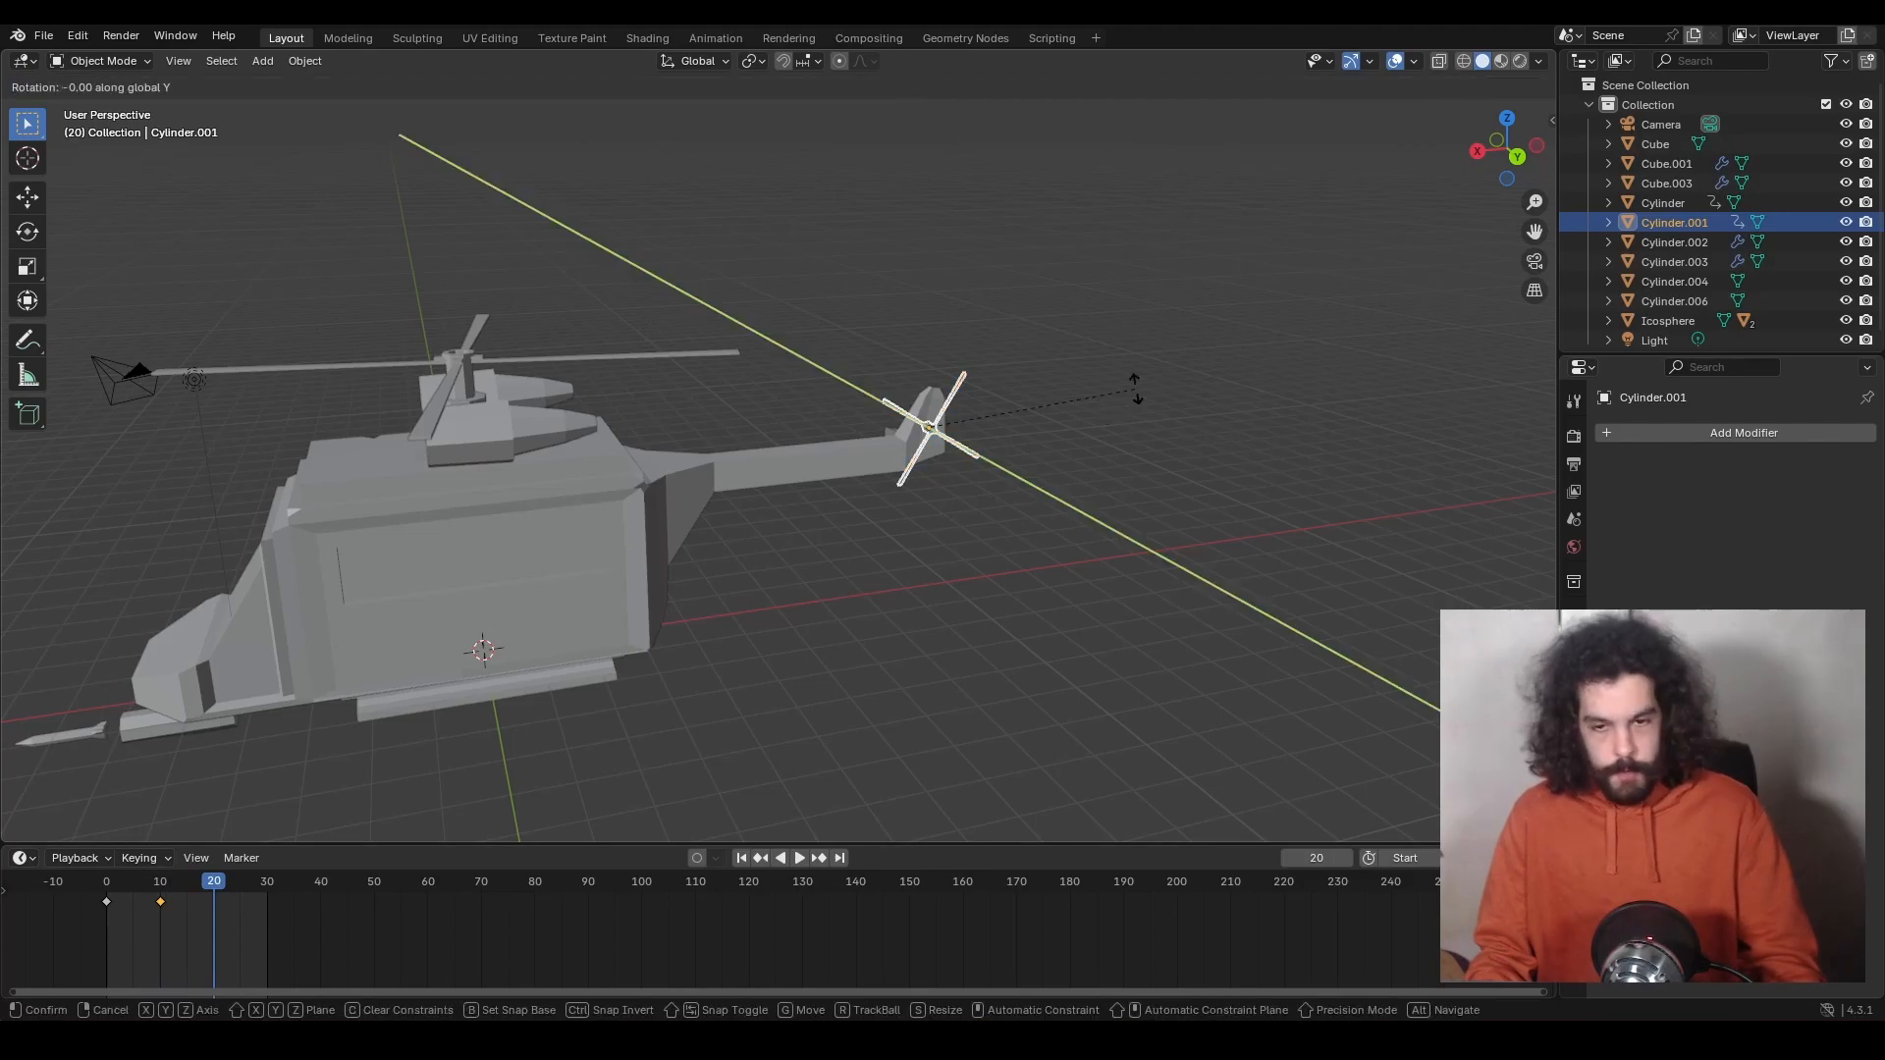
click(1137, 395)
key(i)
drag(213, 889, 269, 888)
key(i)
key(space)
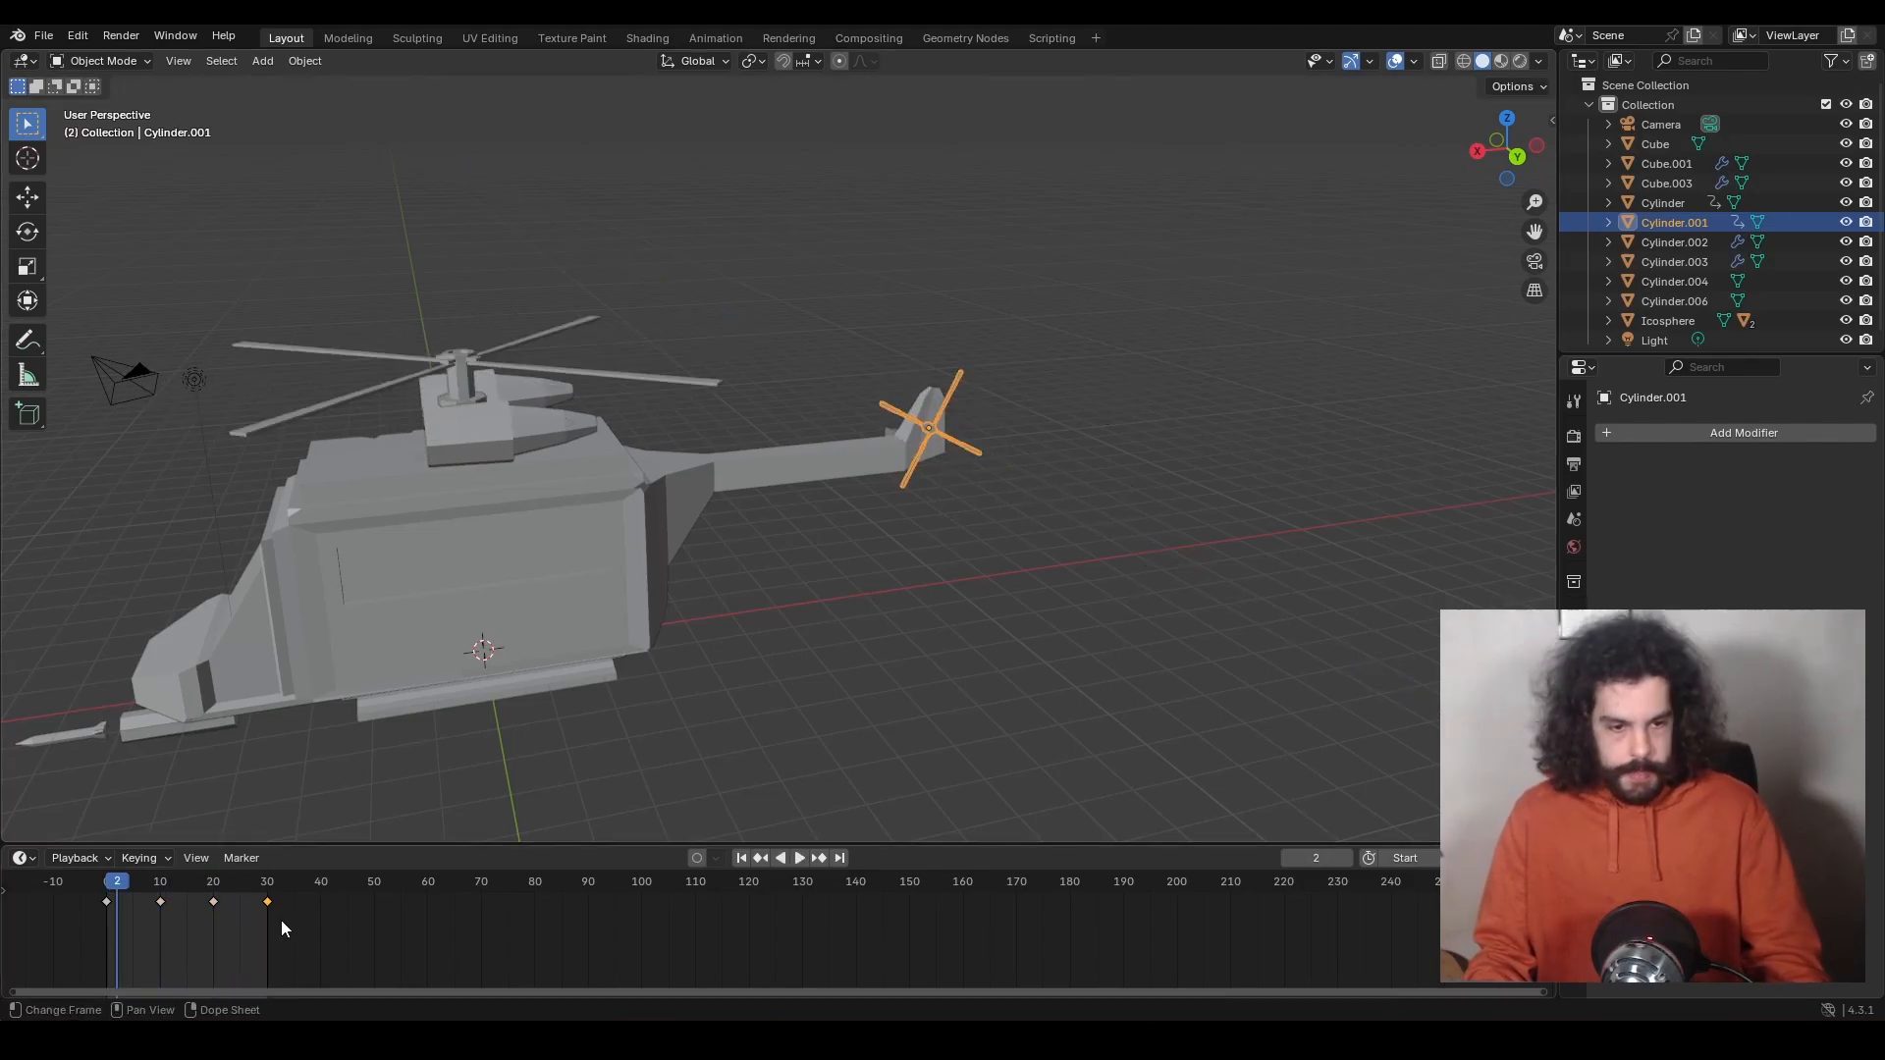
Set the interpolation of all the tail rotor's keyframes to Linear and check both spinning rotors during playback.
drag(283, 923, 88, 897)
right_click(89, 897)
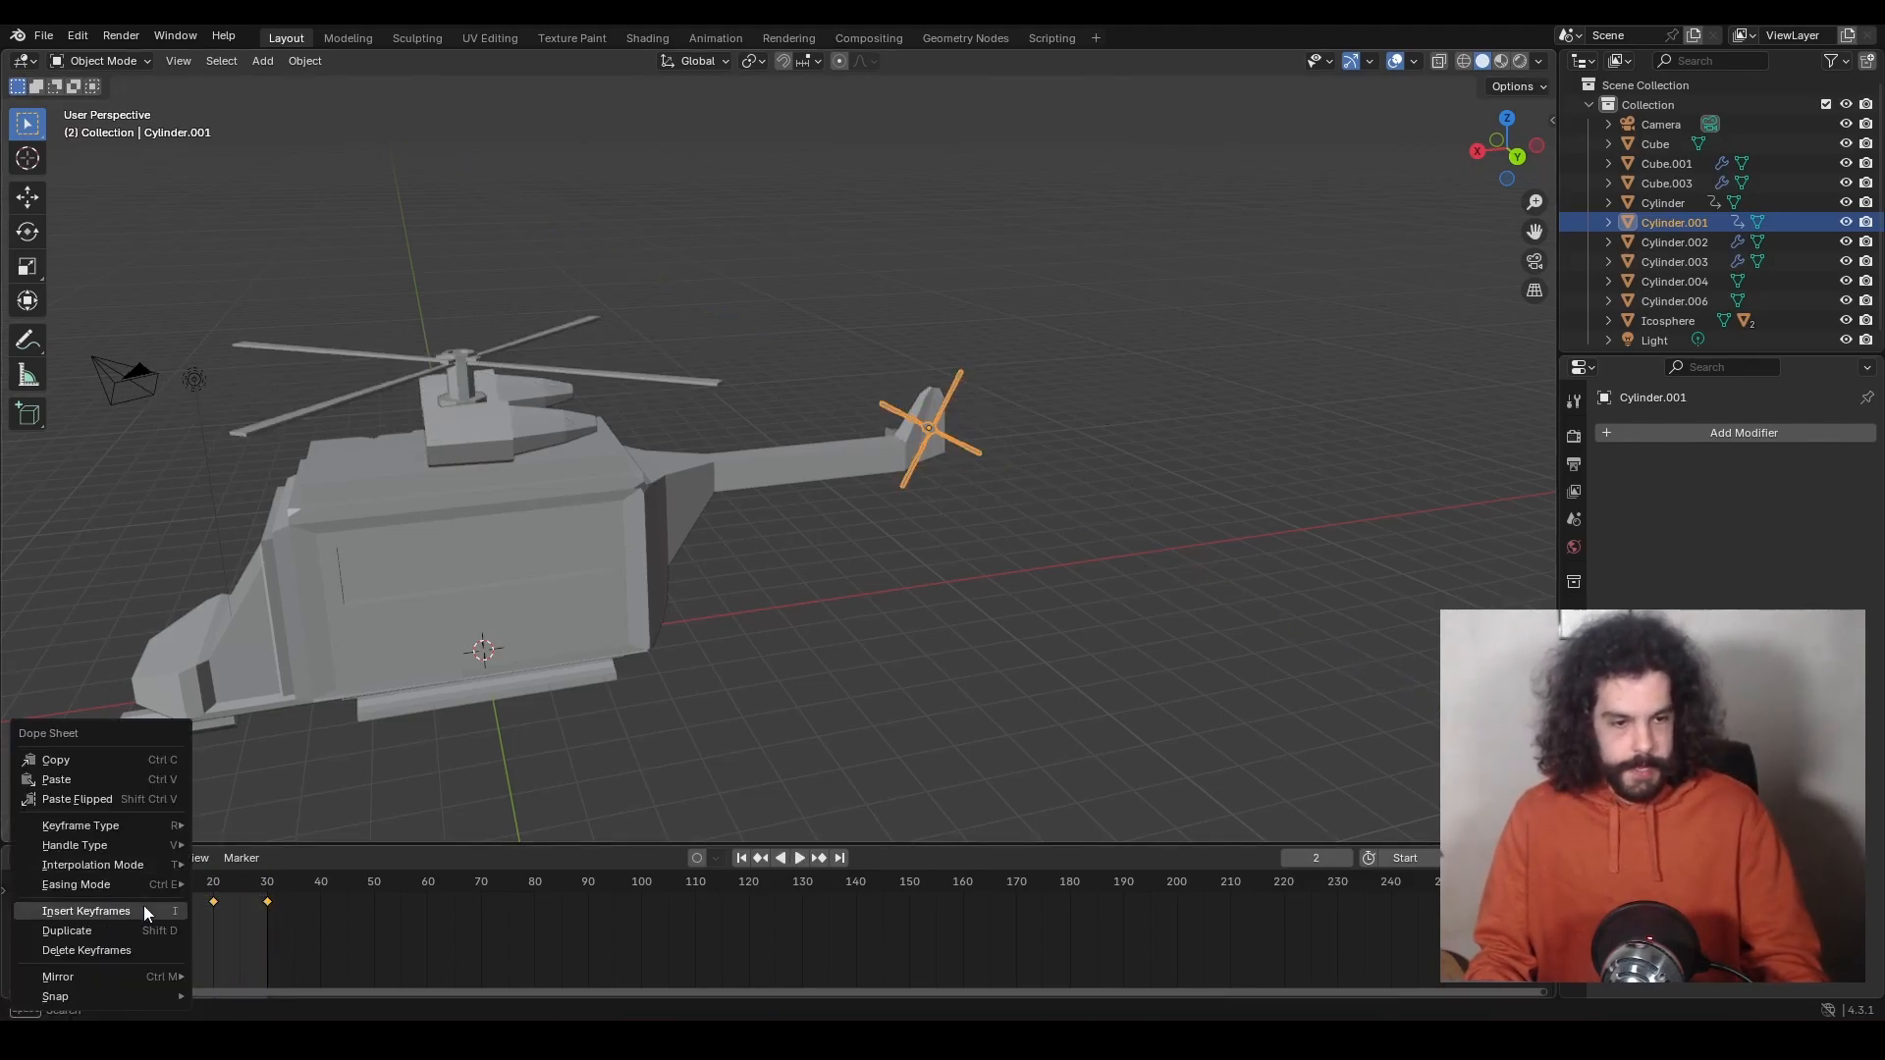
mouse_move(138, 869)
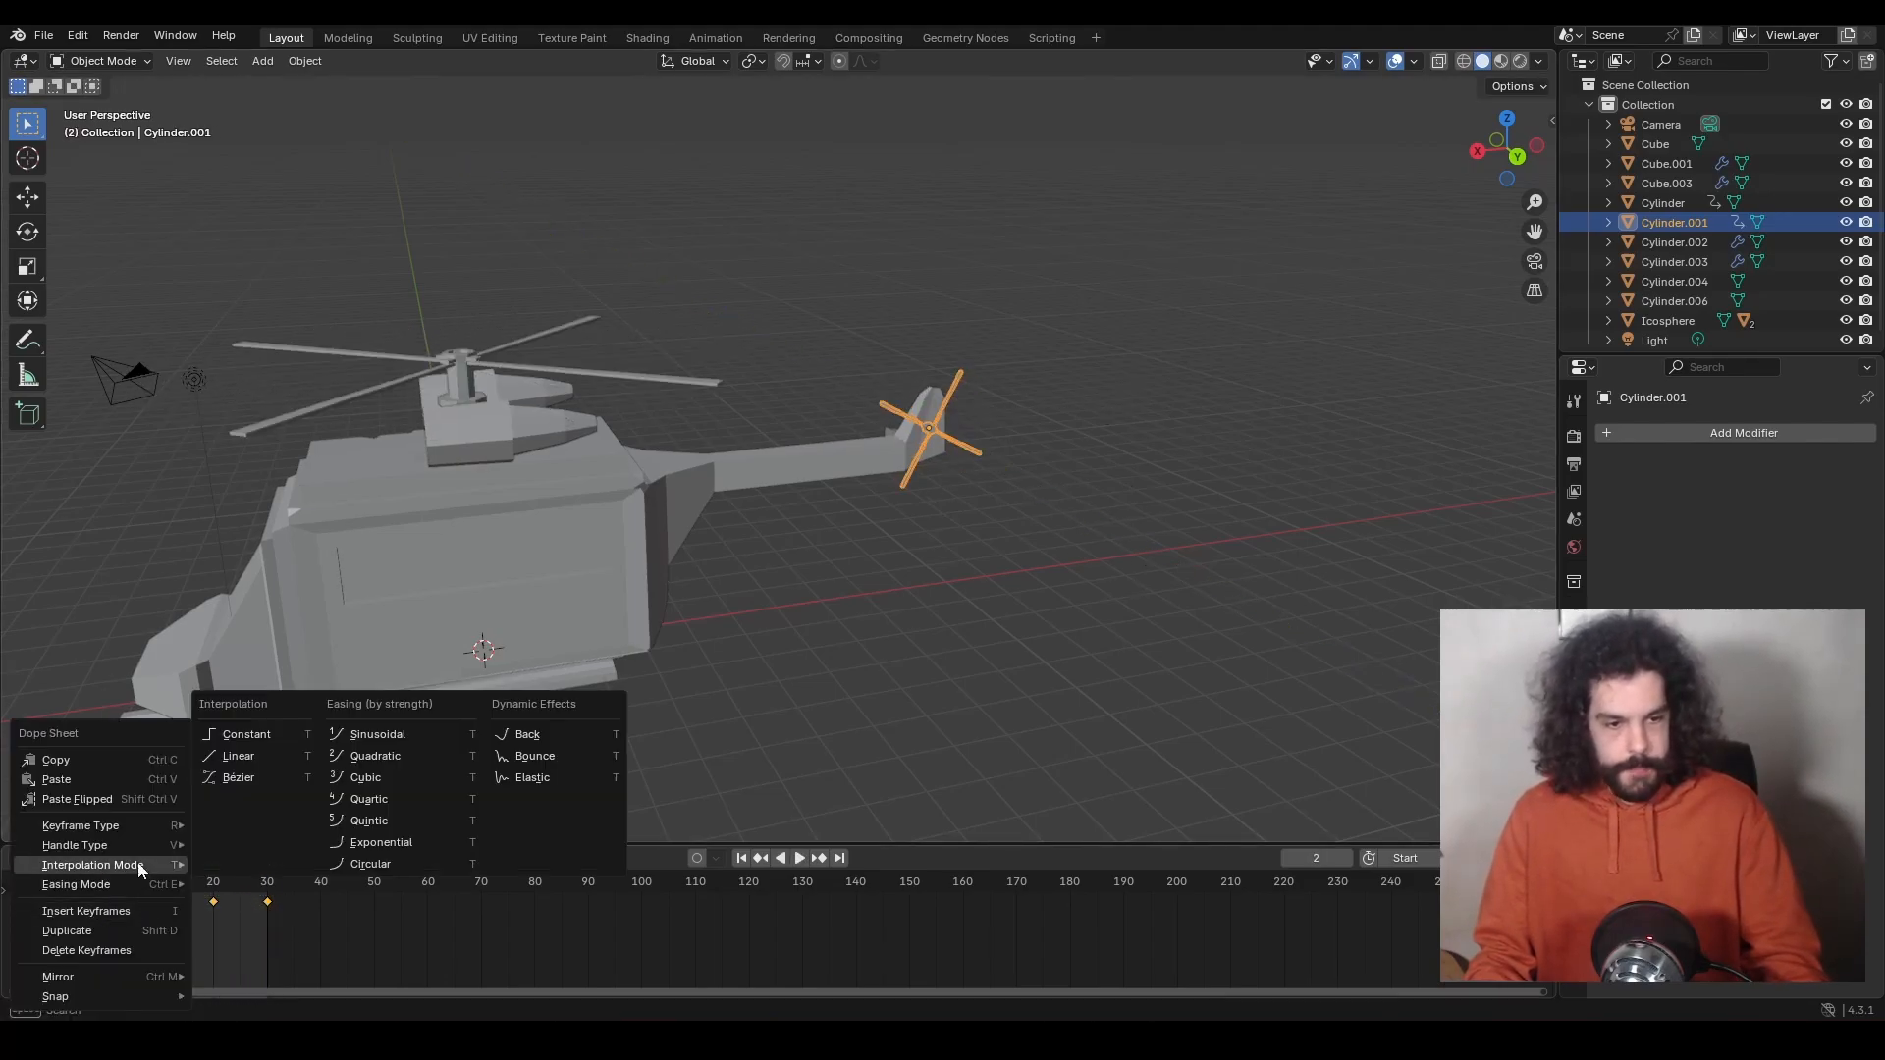
click(256, 757)
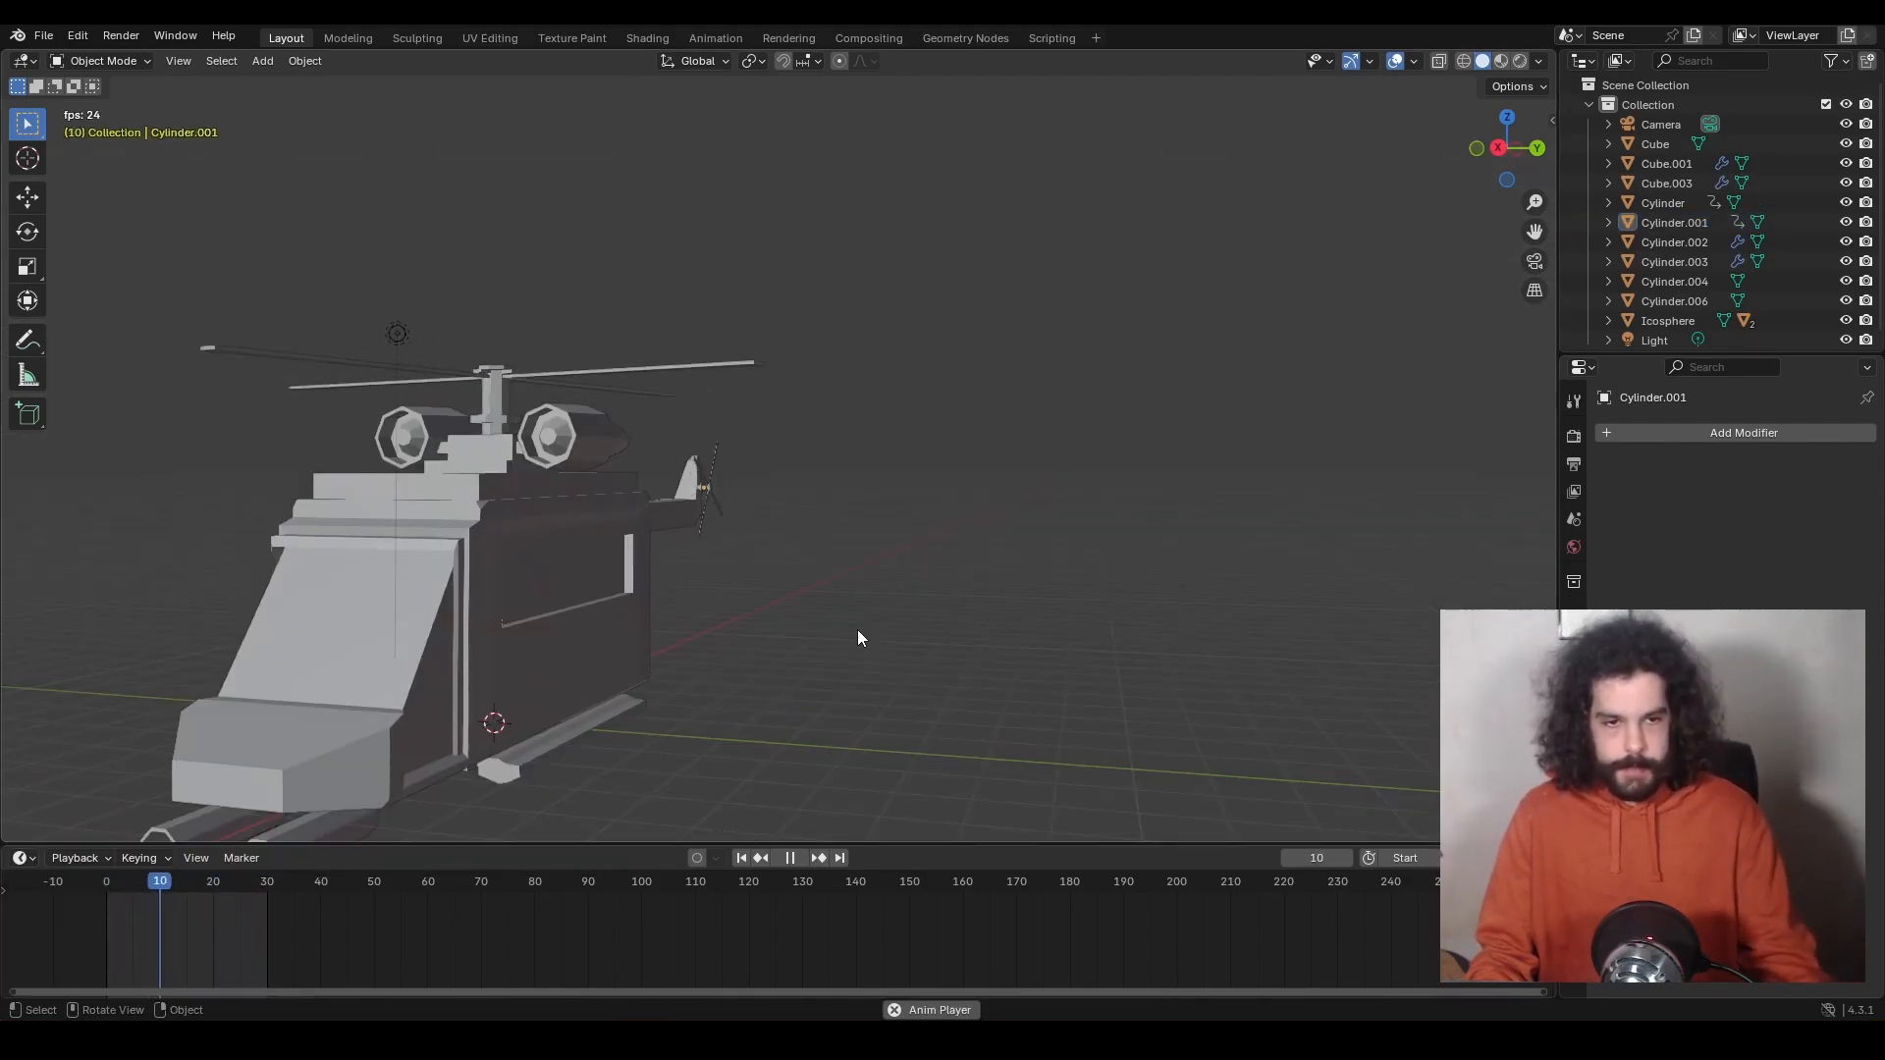
middle_drag(857, 629, 949, 579)
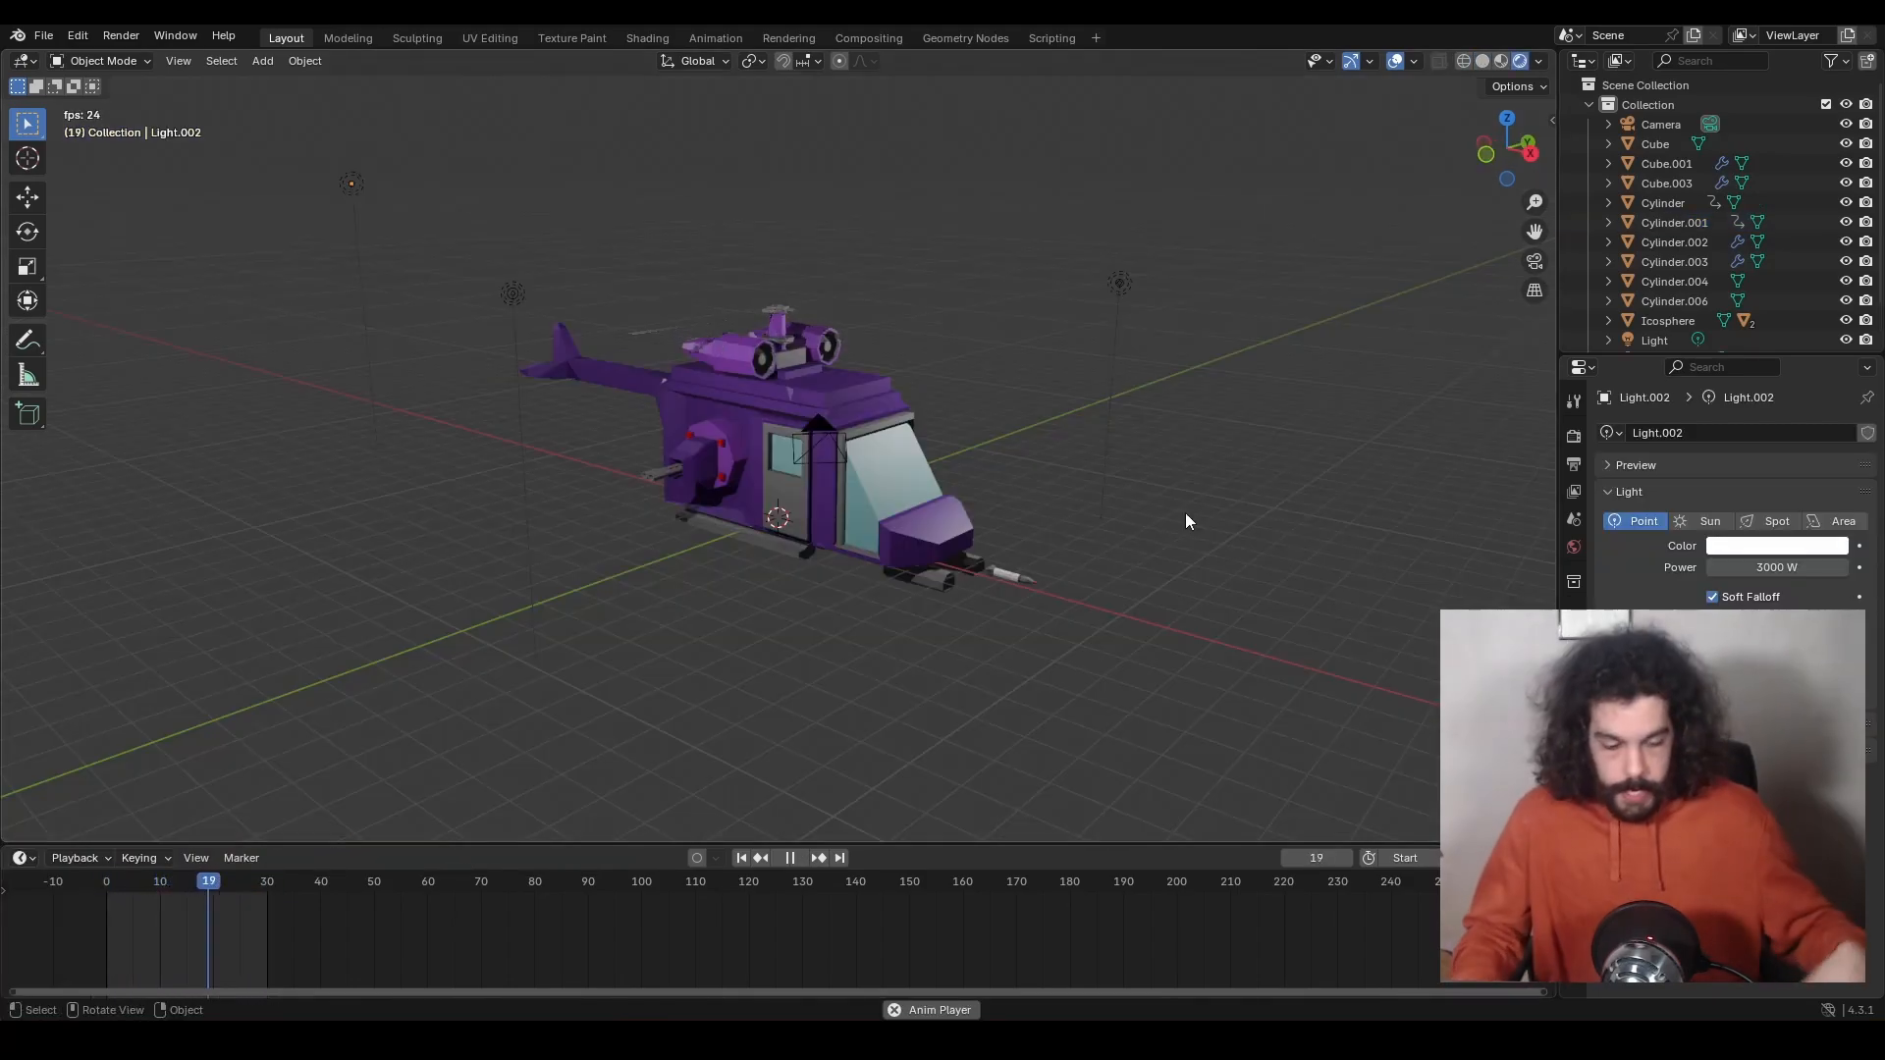